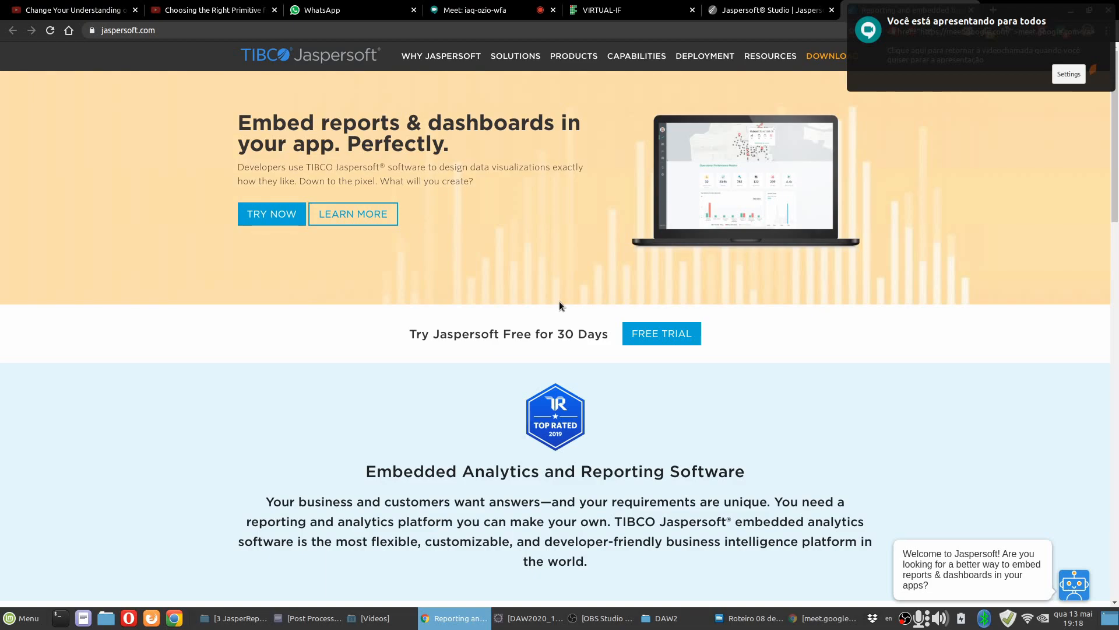
Look through the Jaspersoft home page, covering its embedded analytics description and business intelligence solutions.
scroll(559, 300, "down", 3)
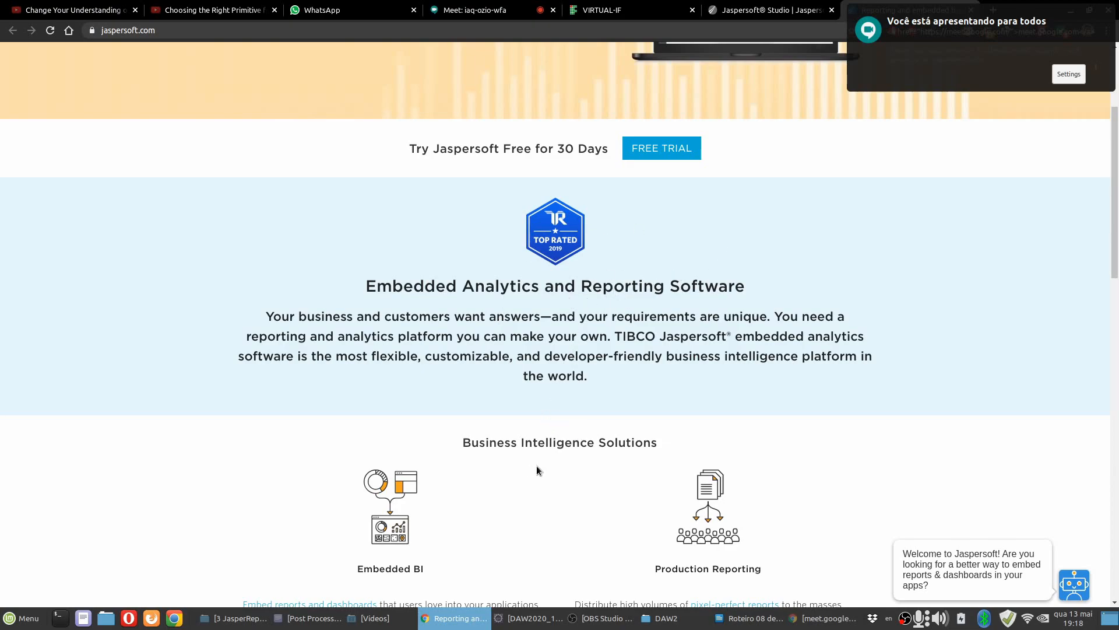
scroll(548, 424, "down", 3)
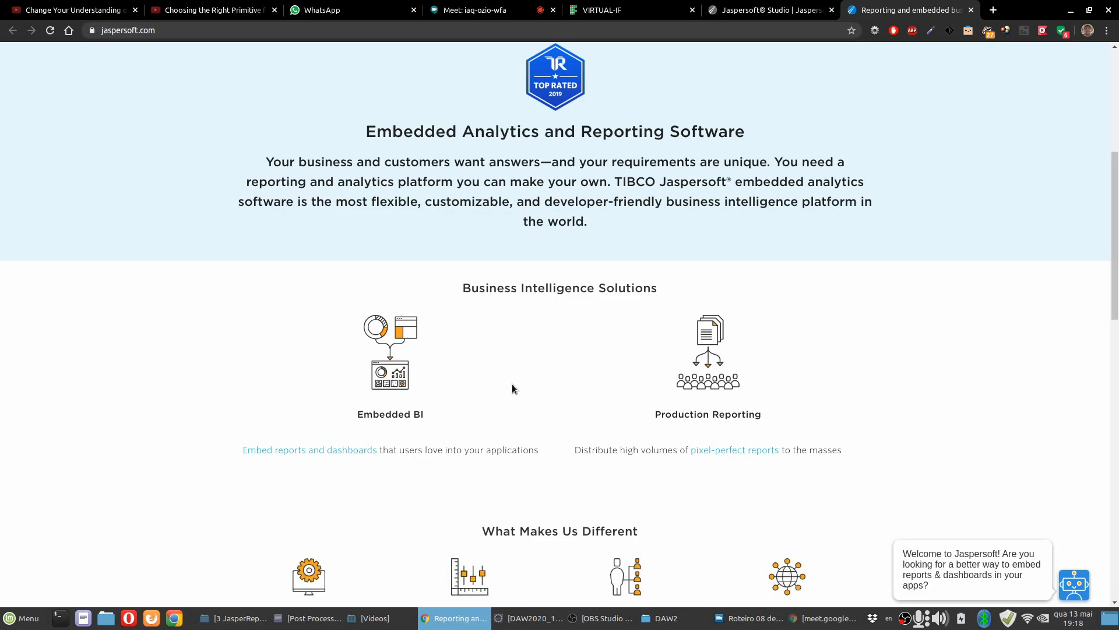
scroll(513, 386, "down", 3)
scroll(513, 386, "up", 5)
scroll(516, 387, "up", 4)
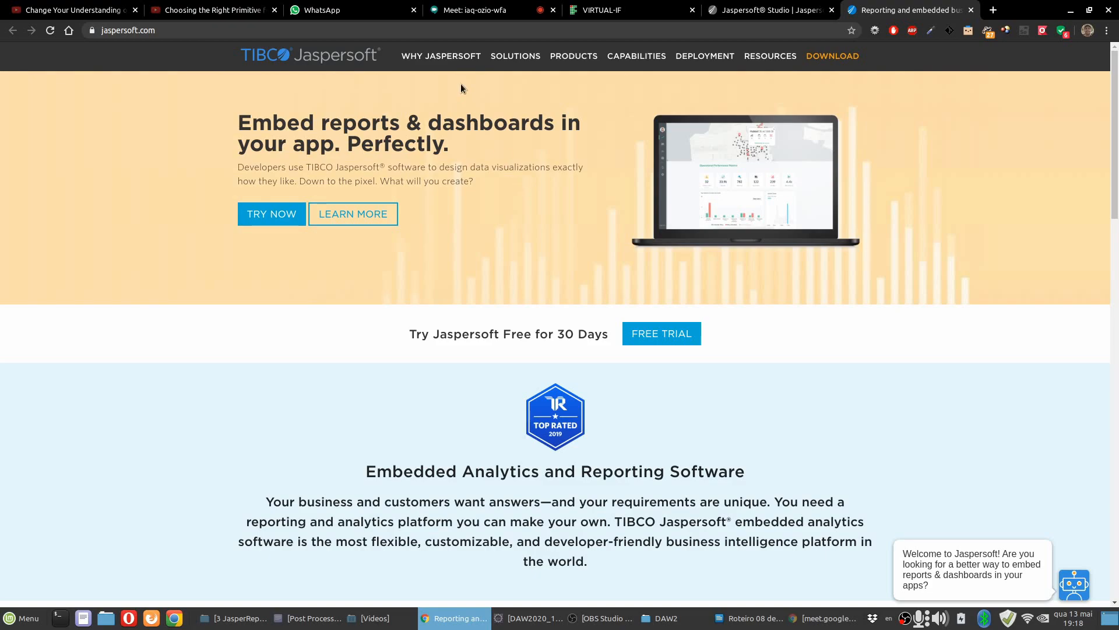
Open the JasperReports Server product page on the Jaspersoft site and look over its description and benefits.
mouse_move(573, 57)
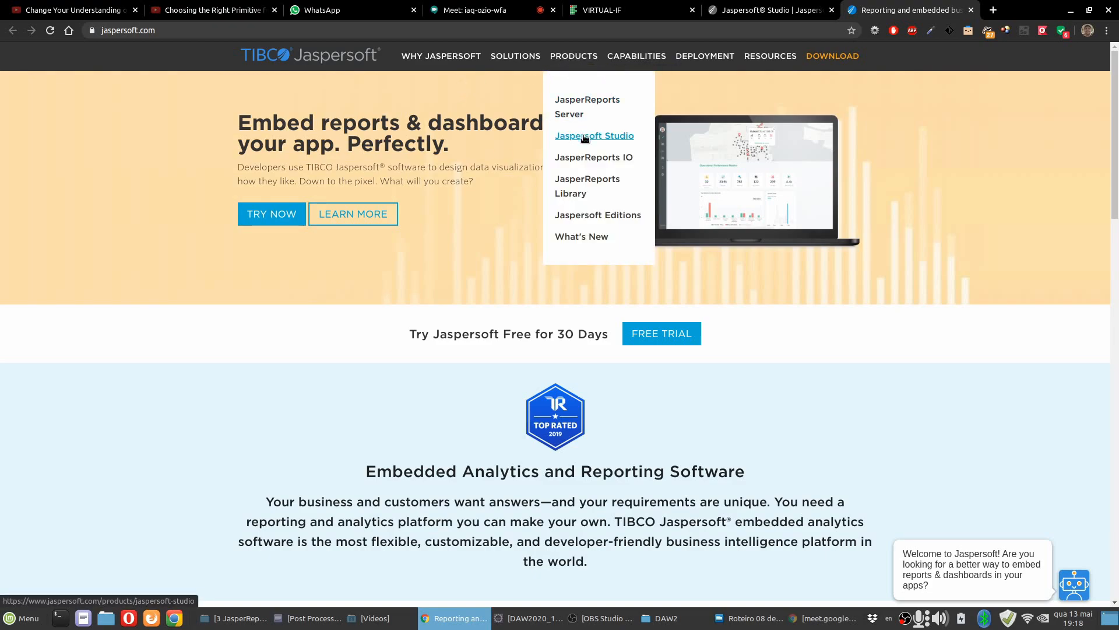
left_click(560, 135)
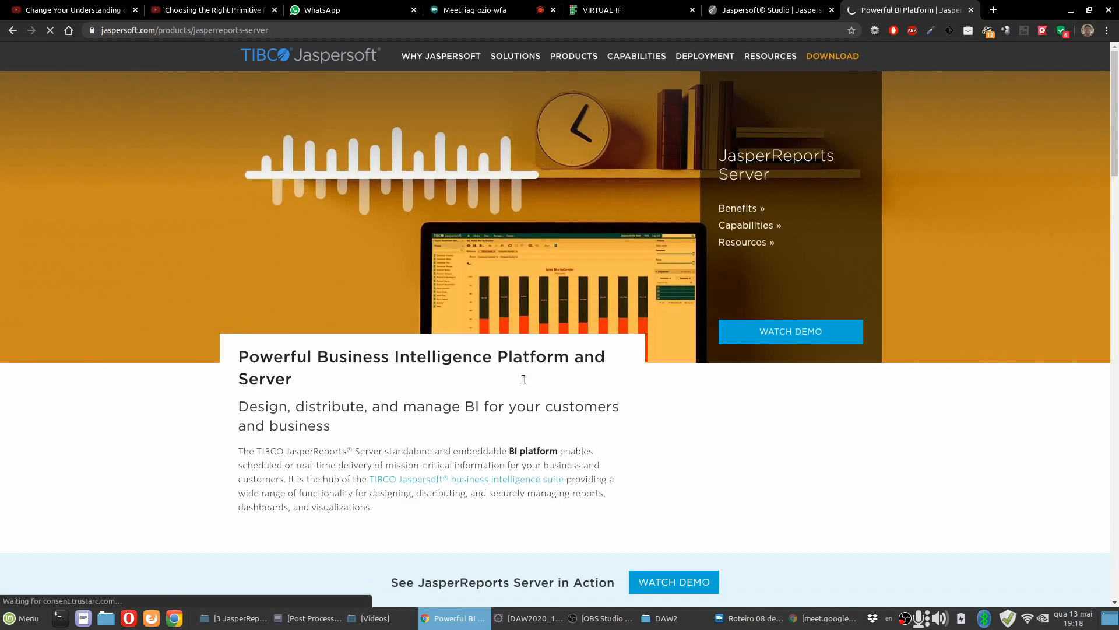
scroll(432, 380, "down", 8)
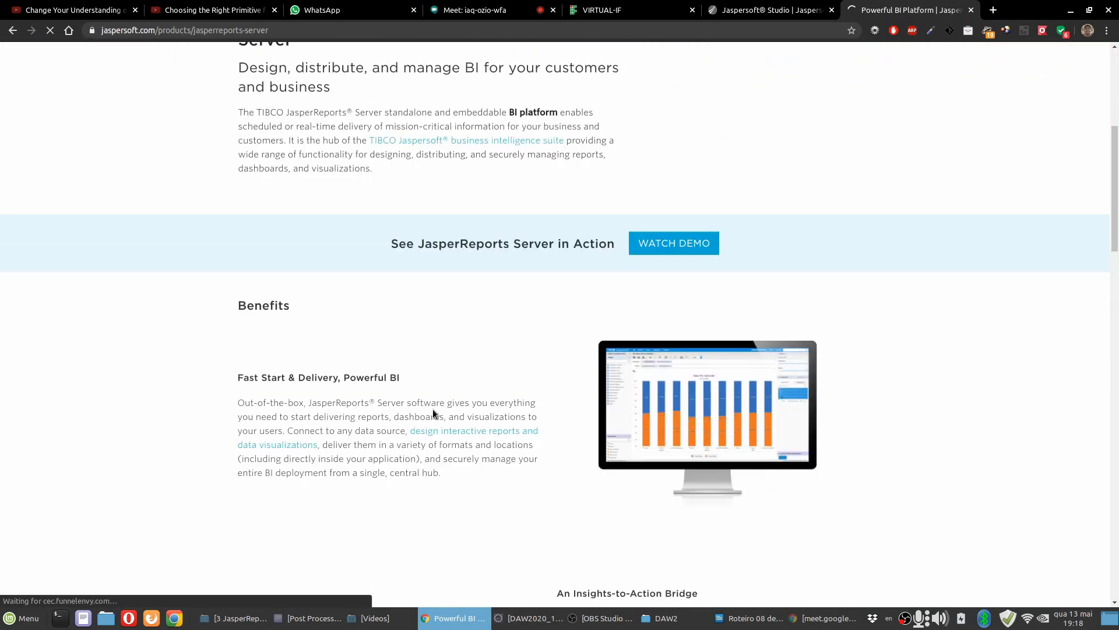
scroll(288, 330, "down", 4)
scroll(127, 315, "up", 8)
scroll(129, 318, "up", 4)
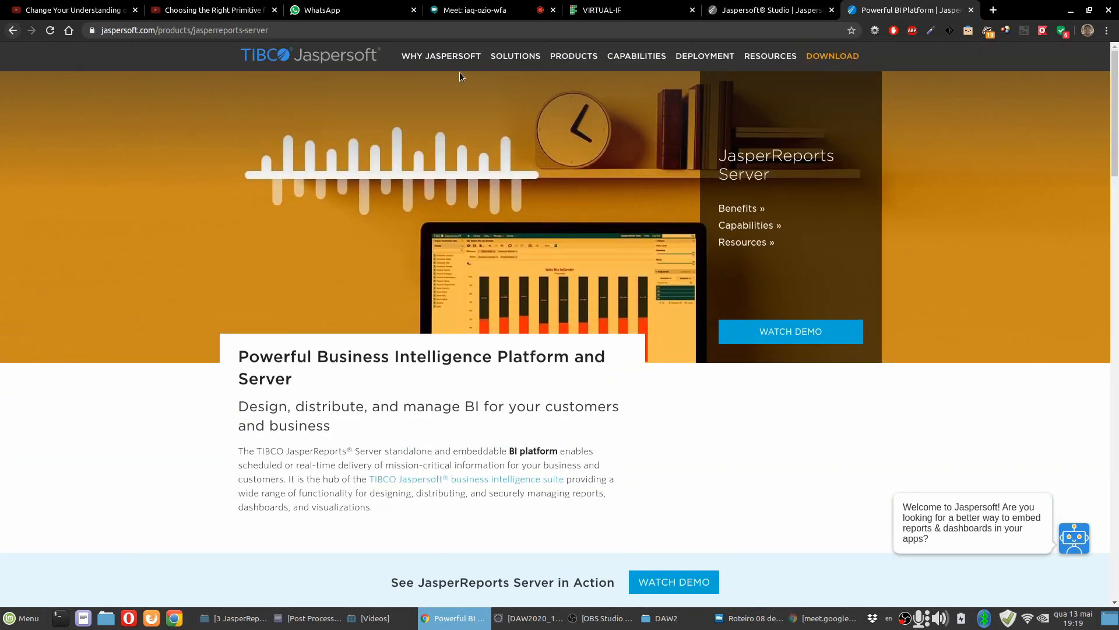
Open the Jaspersoft Studio product page and review its benefits, supported data sources and capabilities.
mouse_move(569, 58)
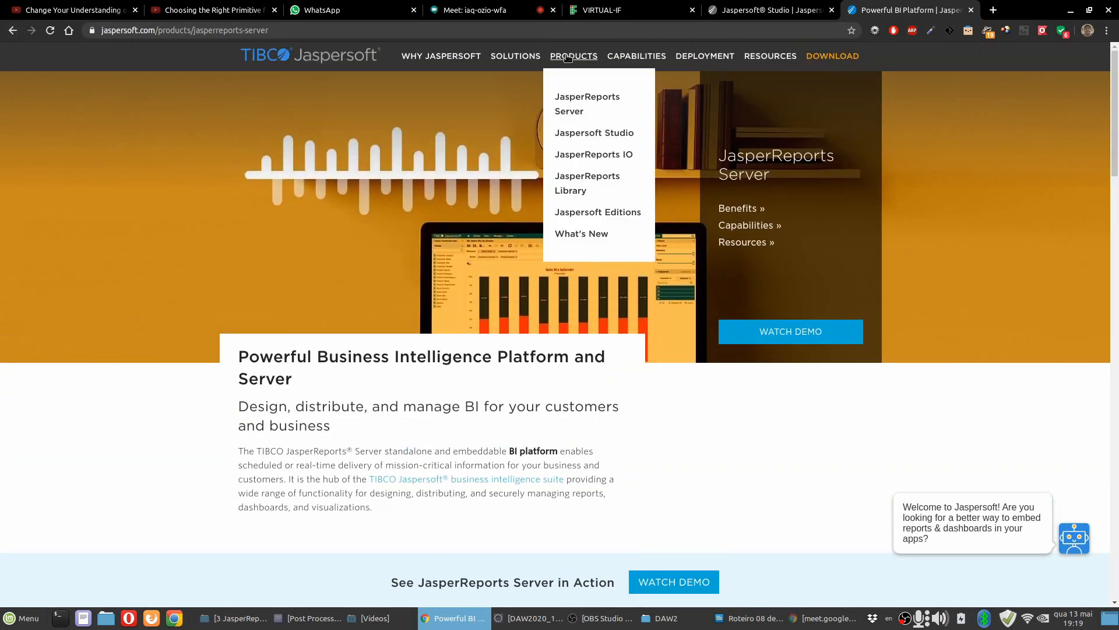
left_click(590, 134)
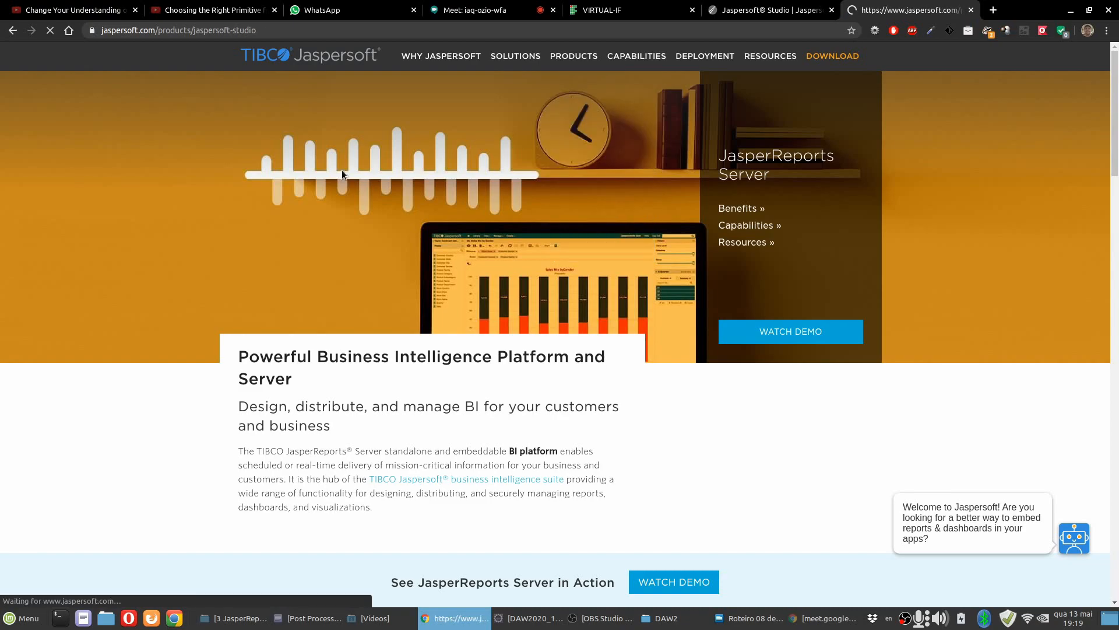
scroll(201, 263, "down", 8)
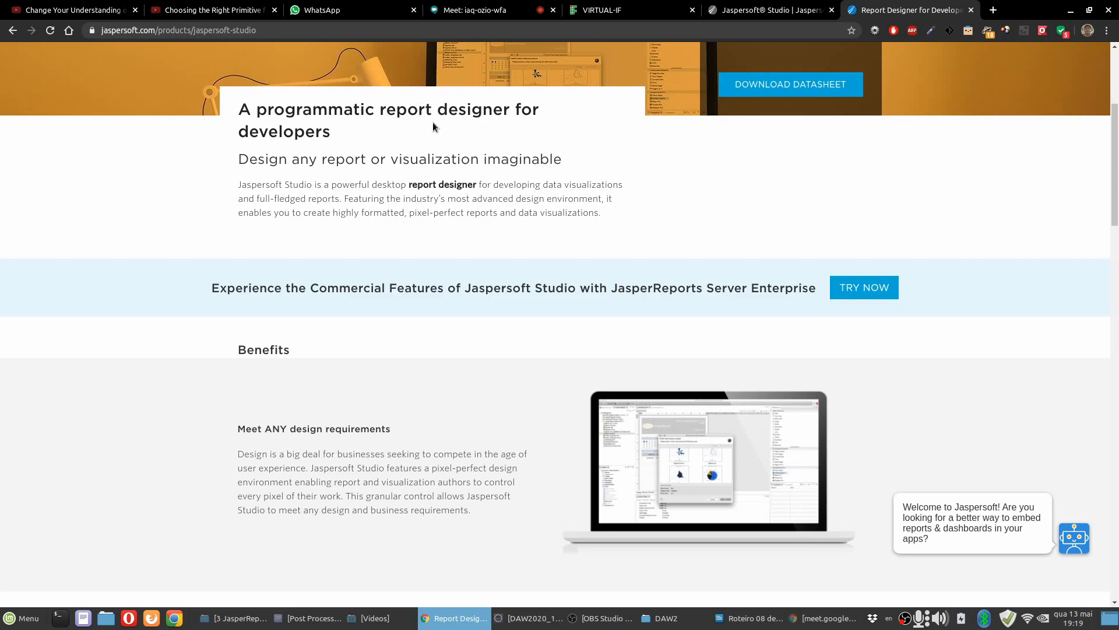
scroll(366, 303, "down", 7)
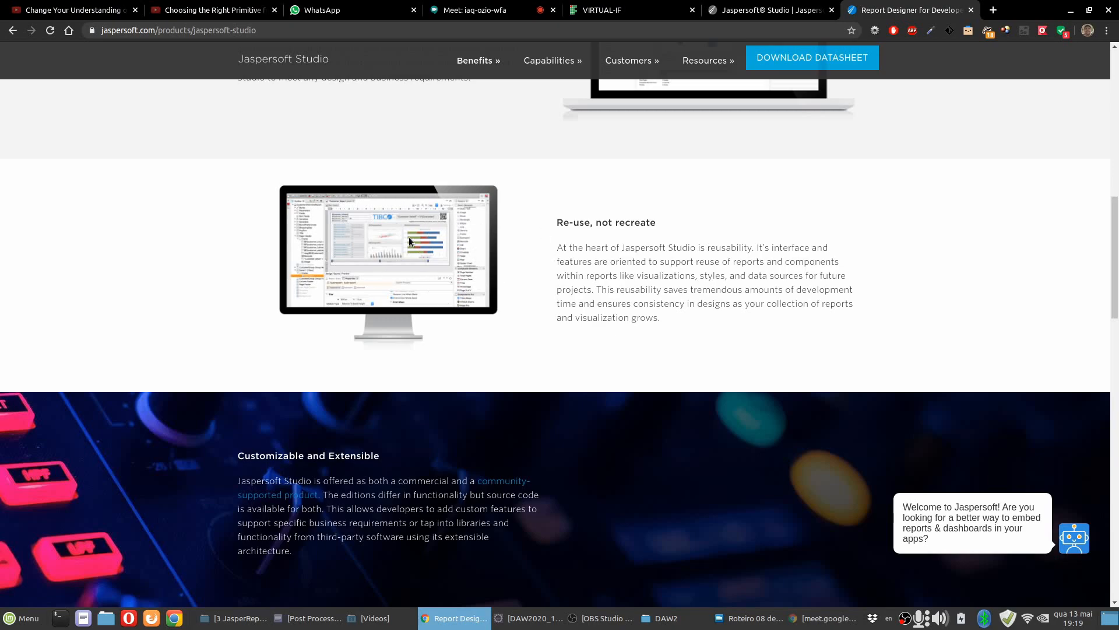
scroll(408, 236, "down", 6)
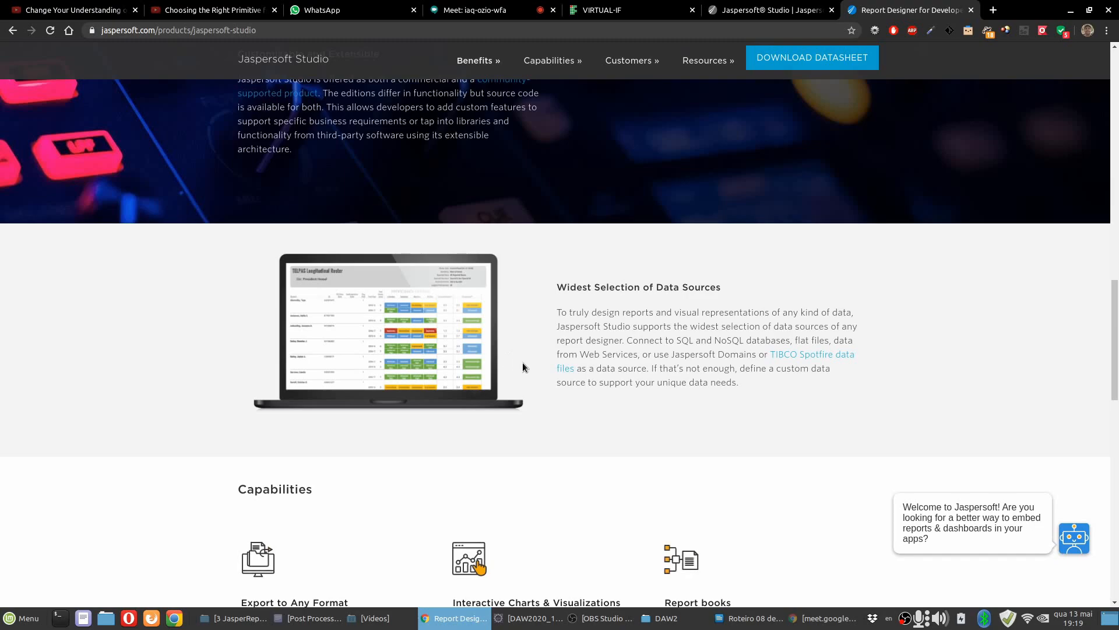
scroll(516, 361, "up", 9)
scroll(531, 365, "up", 8)
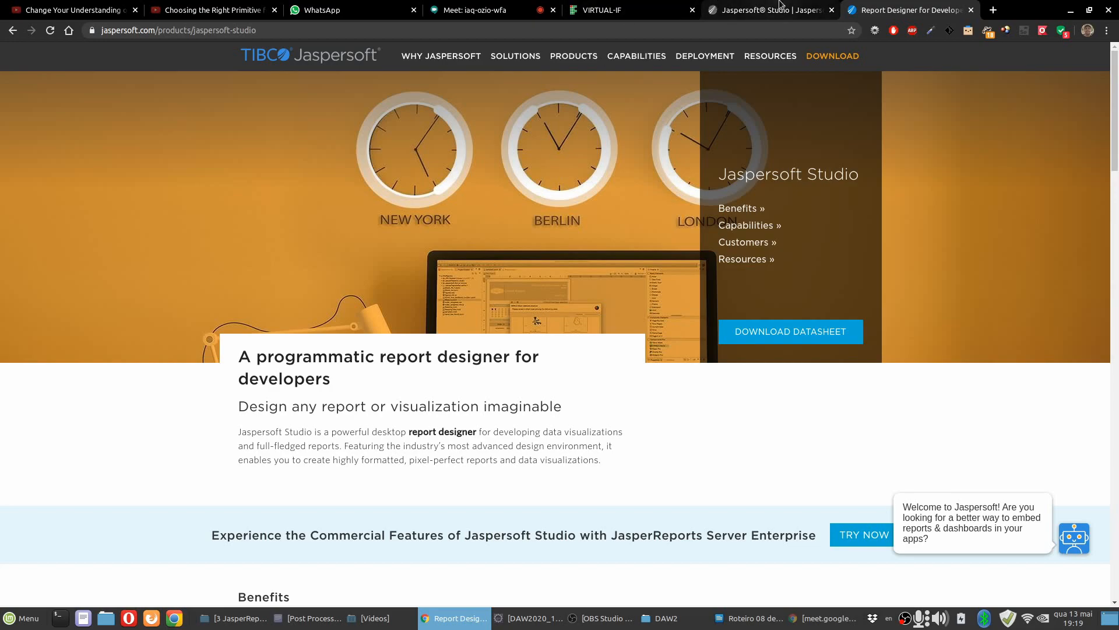
mouse_move(573, 58)
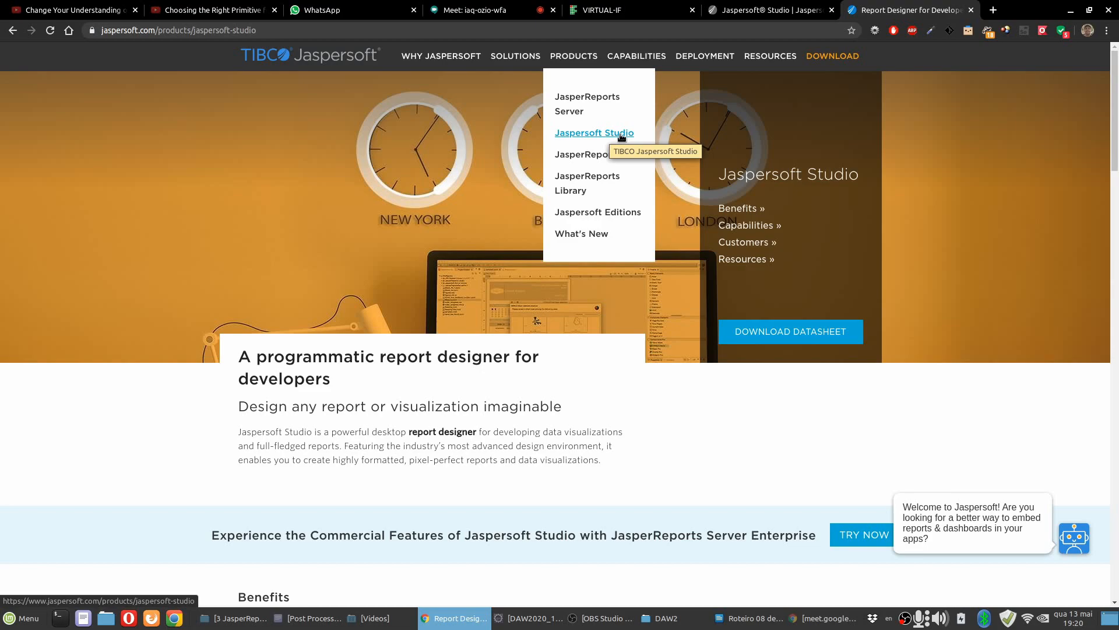
scroll(289, 302, "down", 8)
scroll(289, 302, "up", 10)
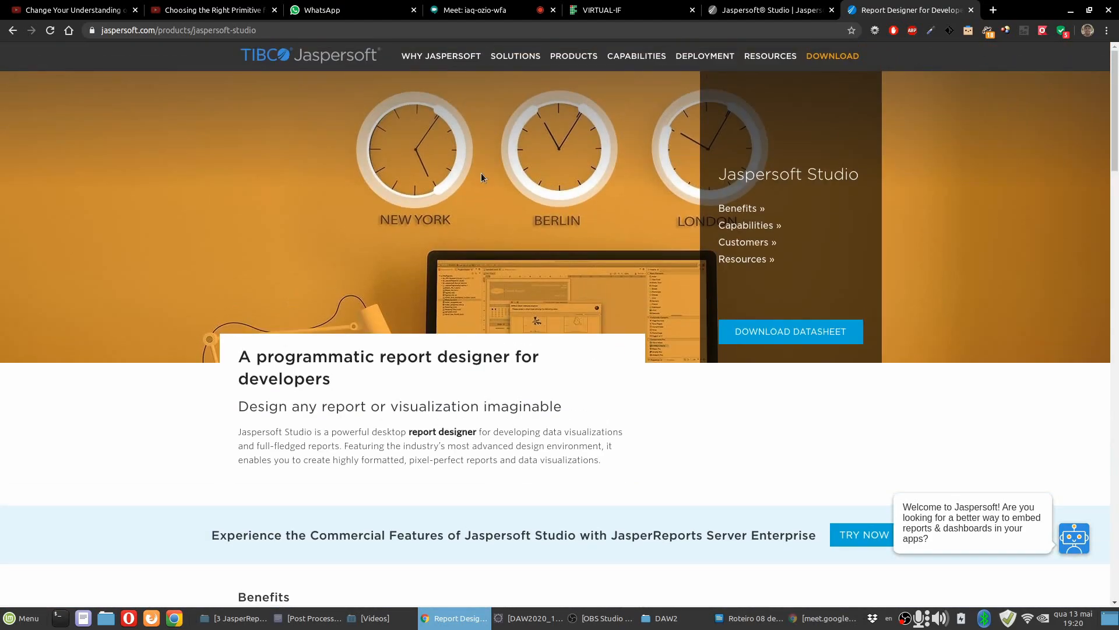
Search the web for "jaspersoft studio" and open the download releases of its Jaspersoft Community project.
left_click(603, 32)
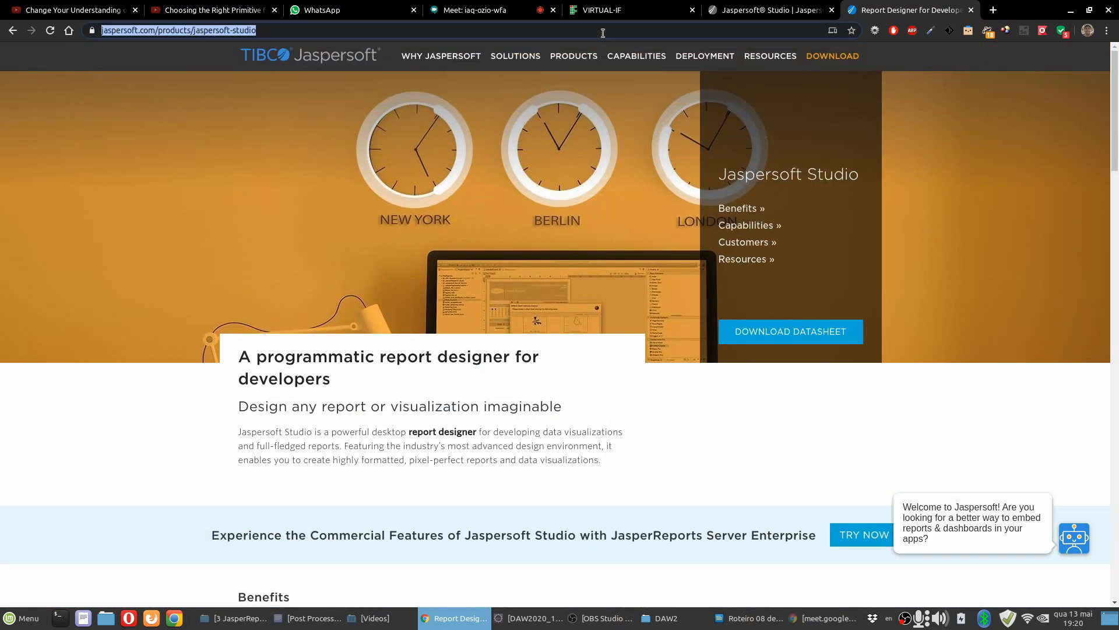
type("jaspersoft")
key("Return")
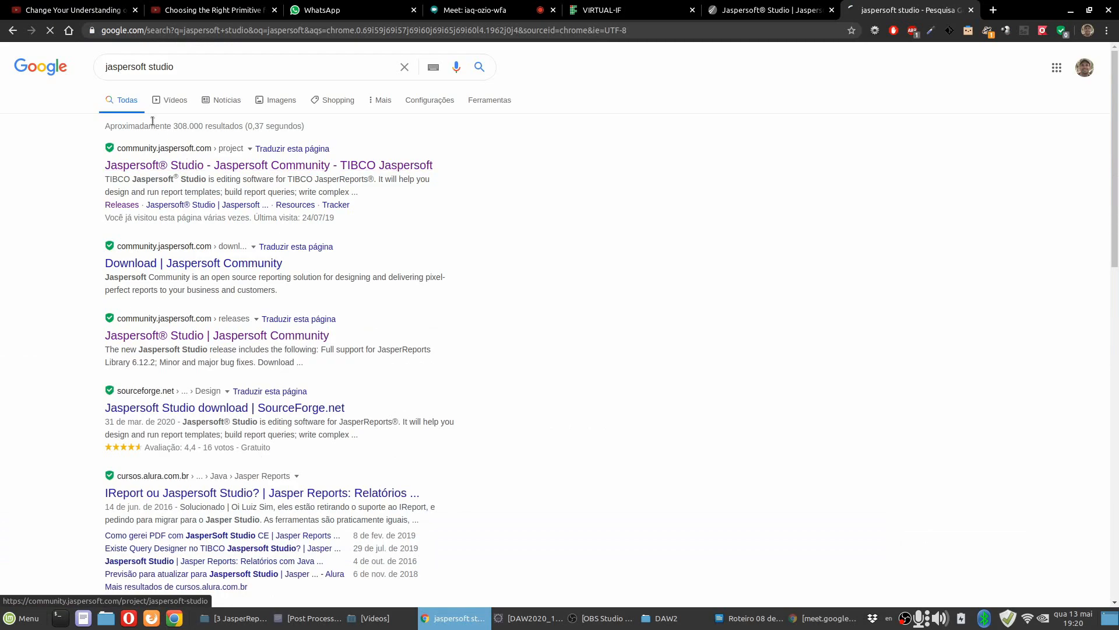
left_click(204, 165)
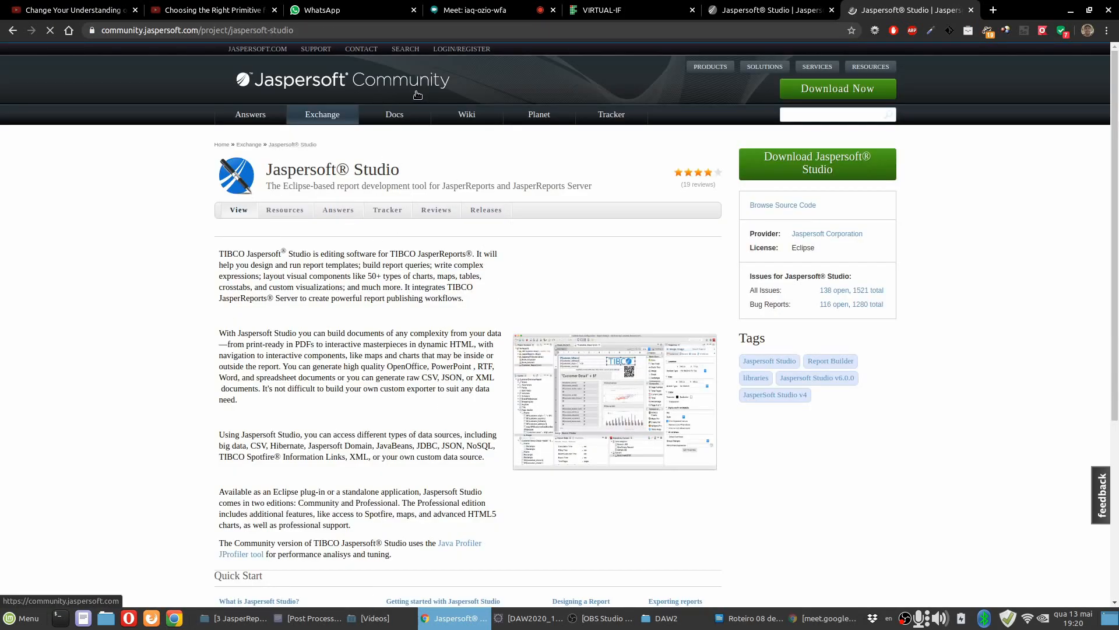
left_click(812, 168)
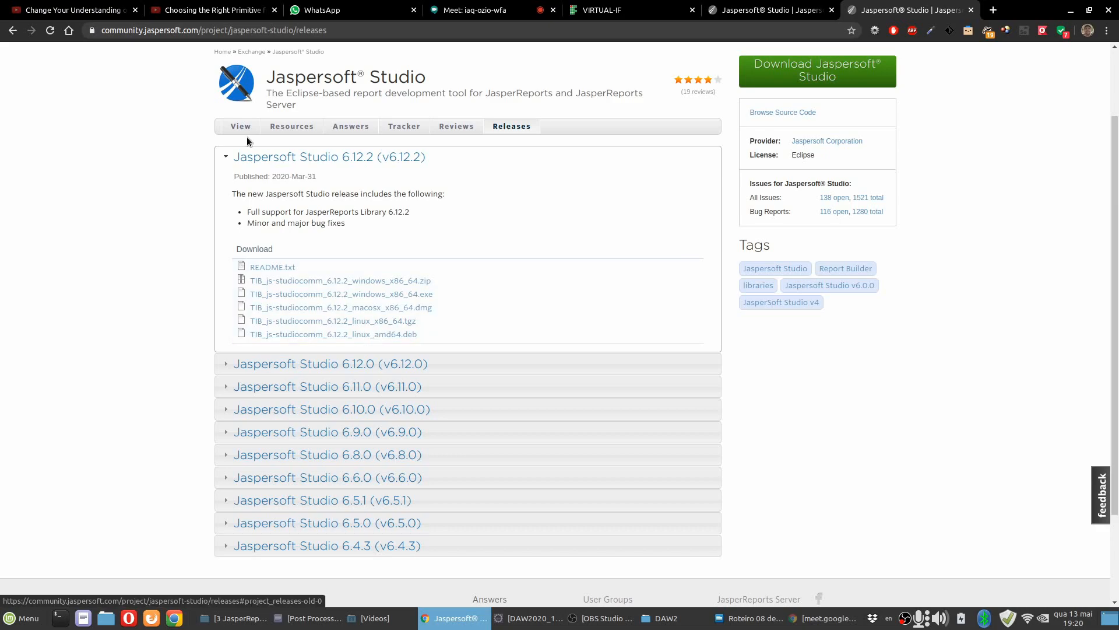
scroll(380, 211, "up", 3)
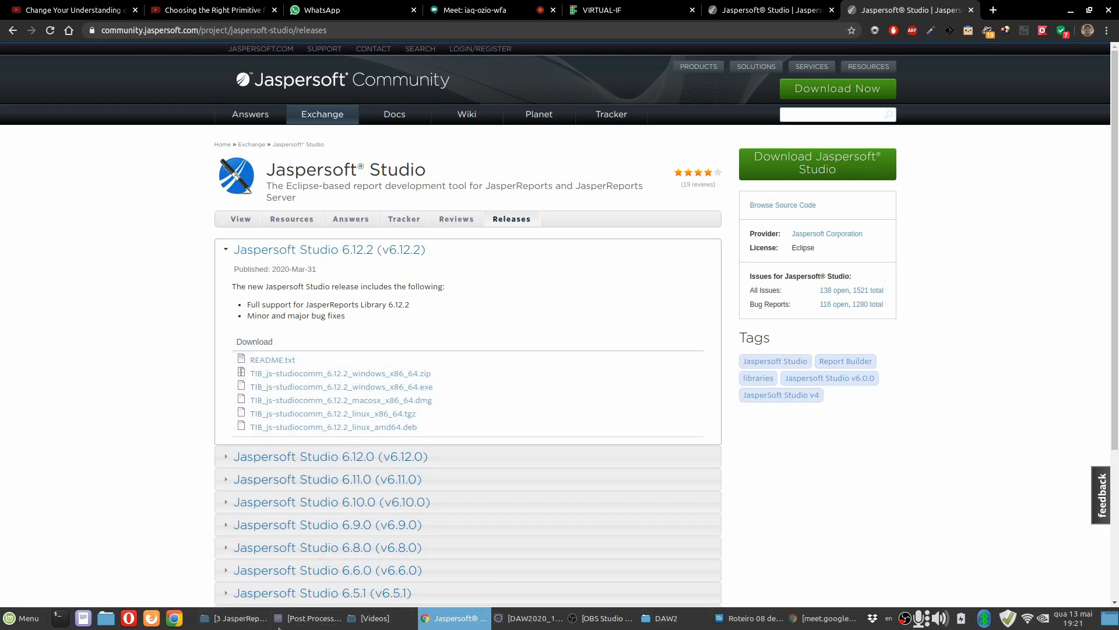
left_click(527, 618)
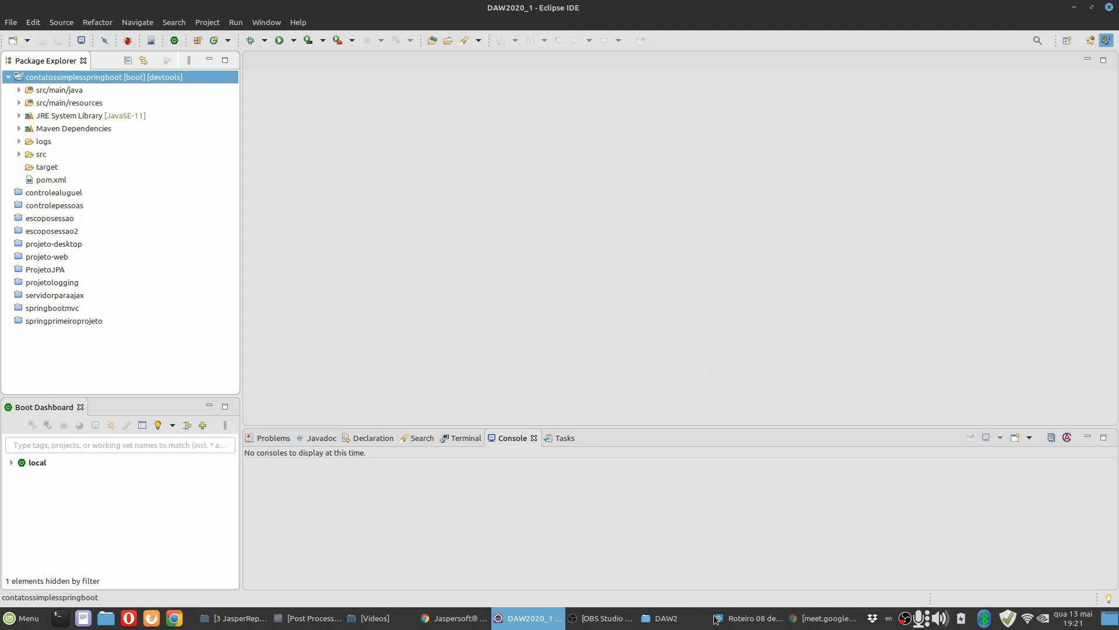
left_click(797, 621)
left_click(461, 620)
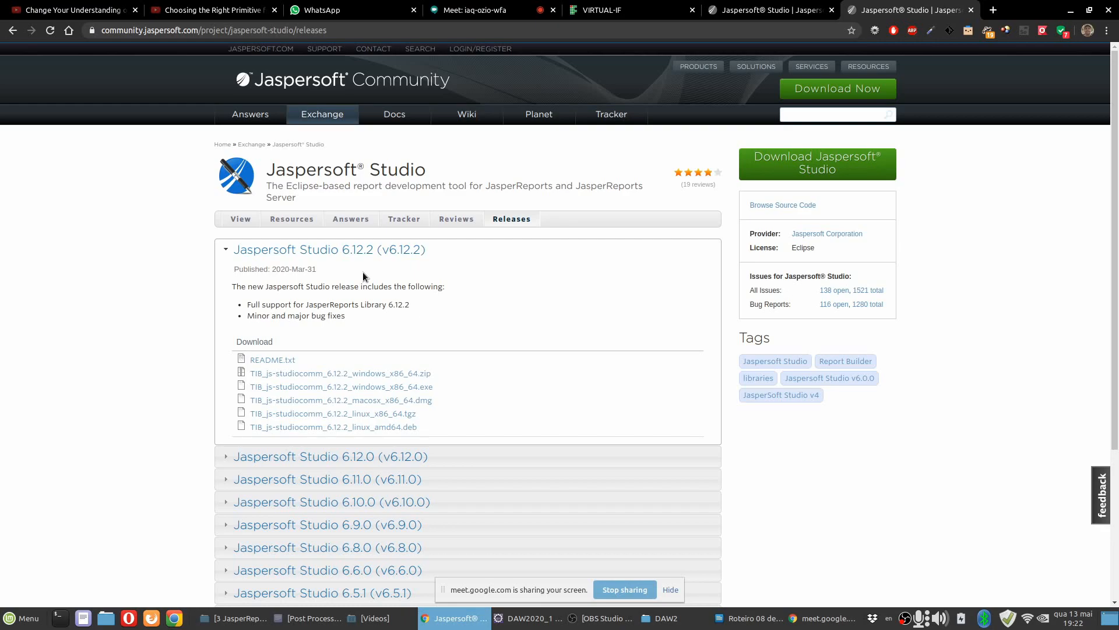
left_click(516, 622)
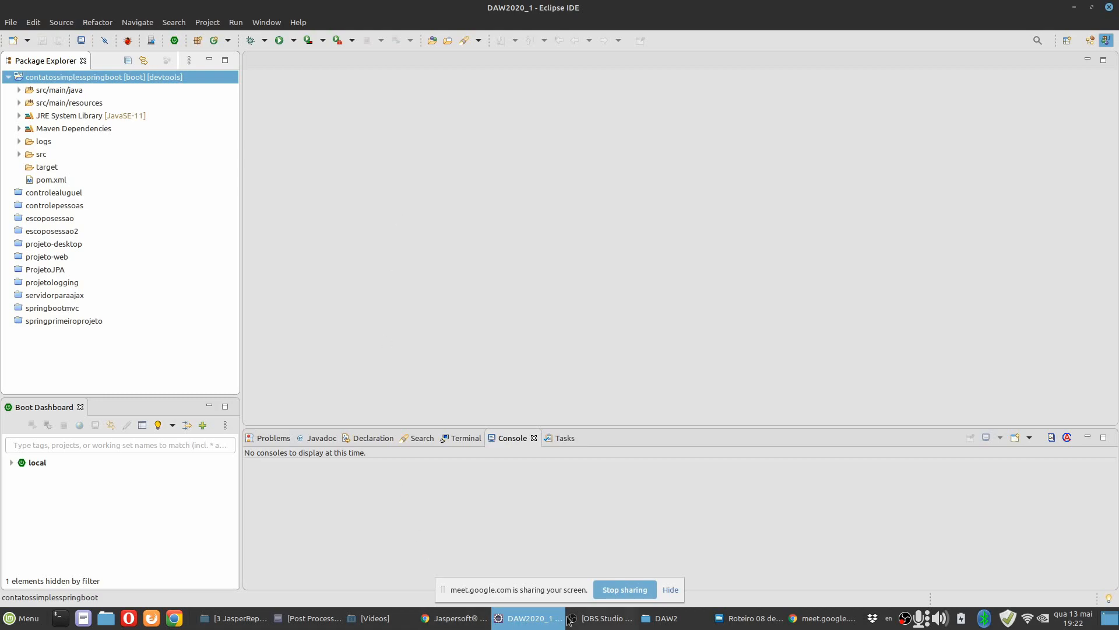
left_click(457, 619)
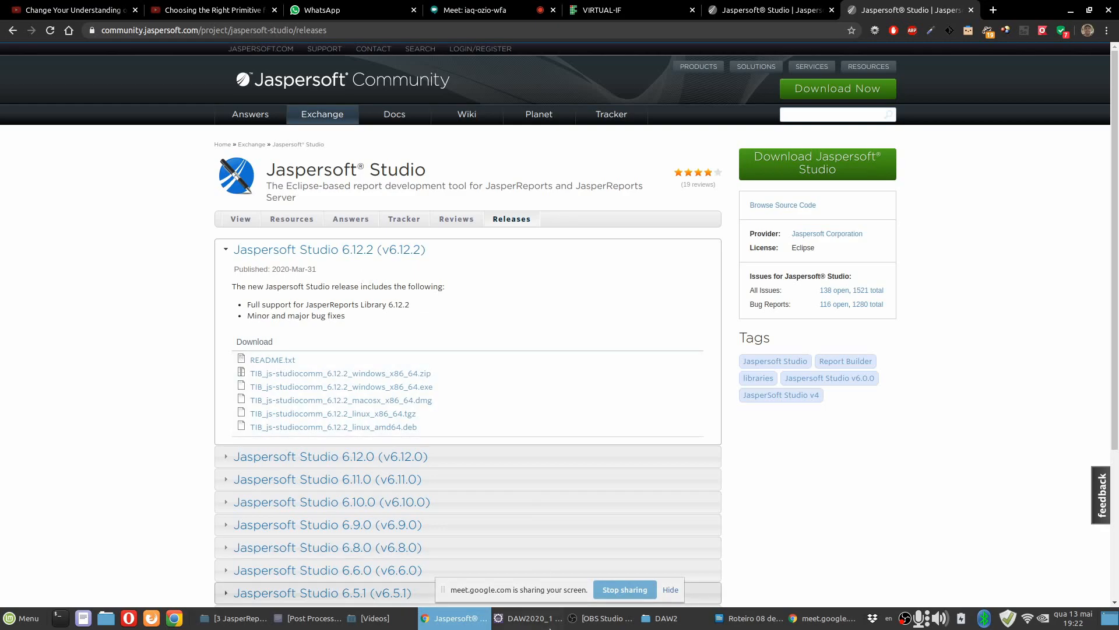
key("alt+Tab")
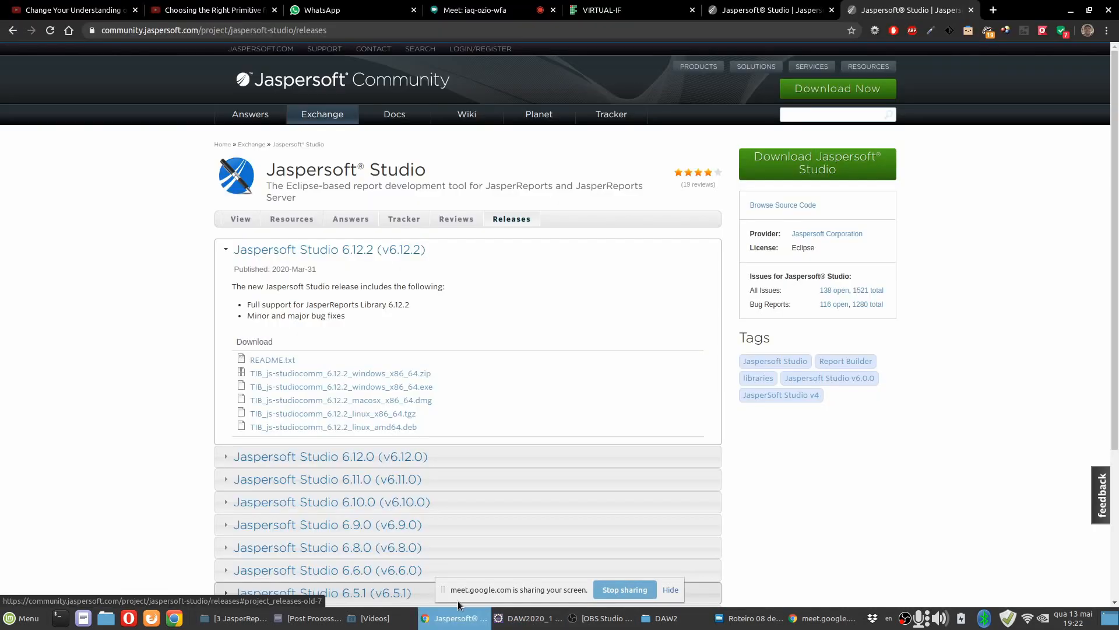
left_click(460, 618)
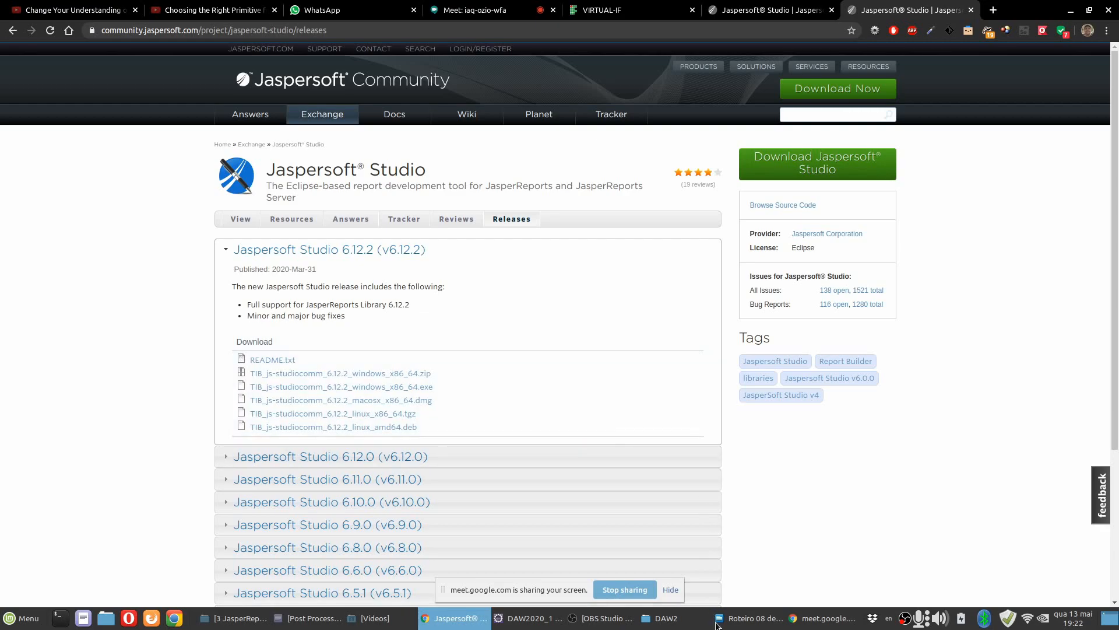
Switch to the Roteiro 08 document in LibreOffice Writer and select instruction 1 about installing Jaspersoft Studio 6.12.2 from the Marketplace.
key("alt+Tab")
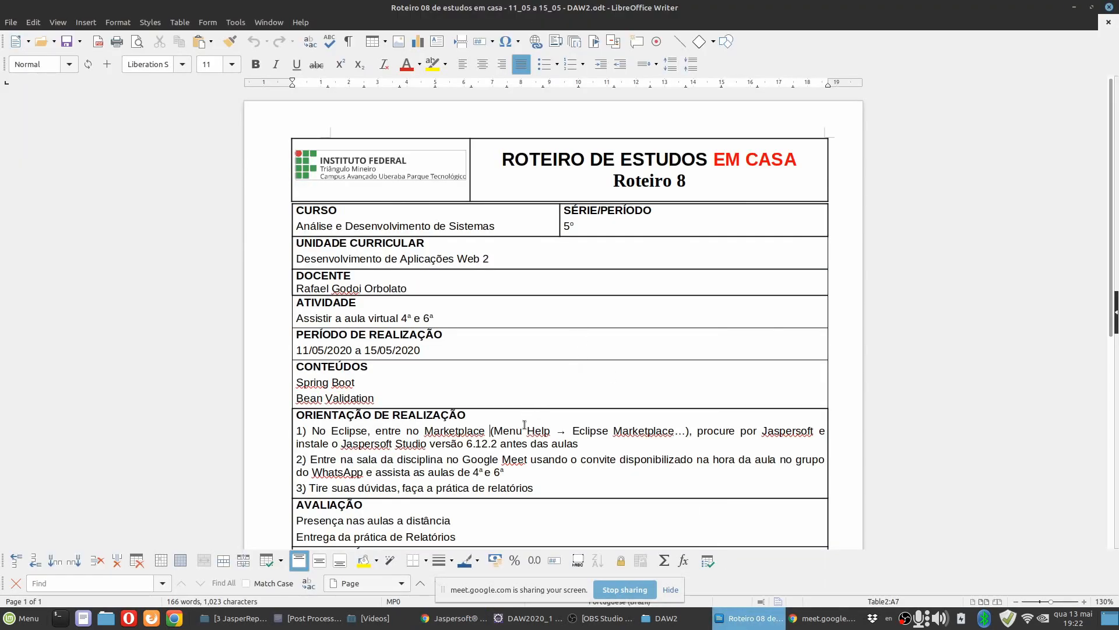
scroll(528, 410, "up", 4, "ctrl")
scroll(525, 419, "down", 3)
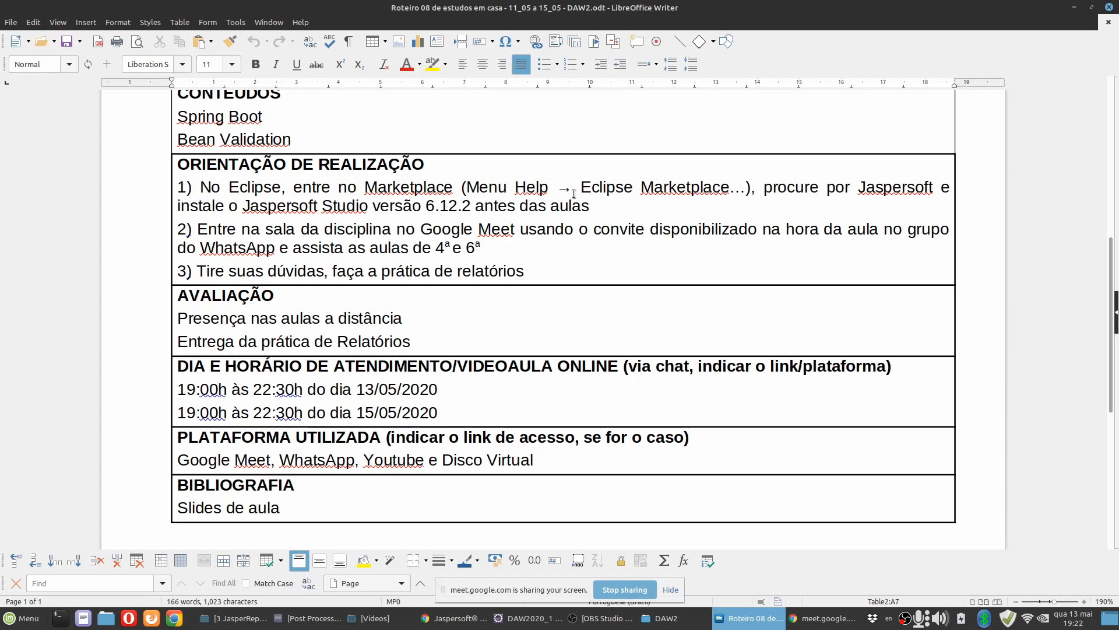
left_click_drag(590, 206, 178, 187)
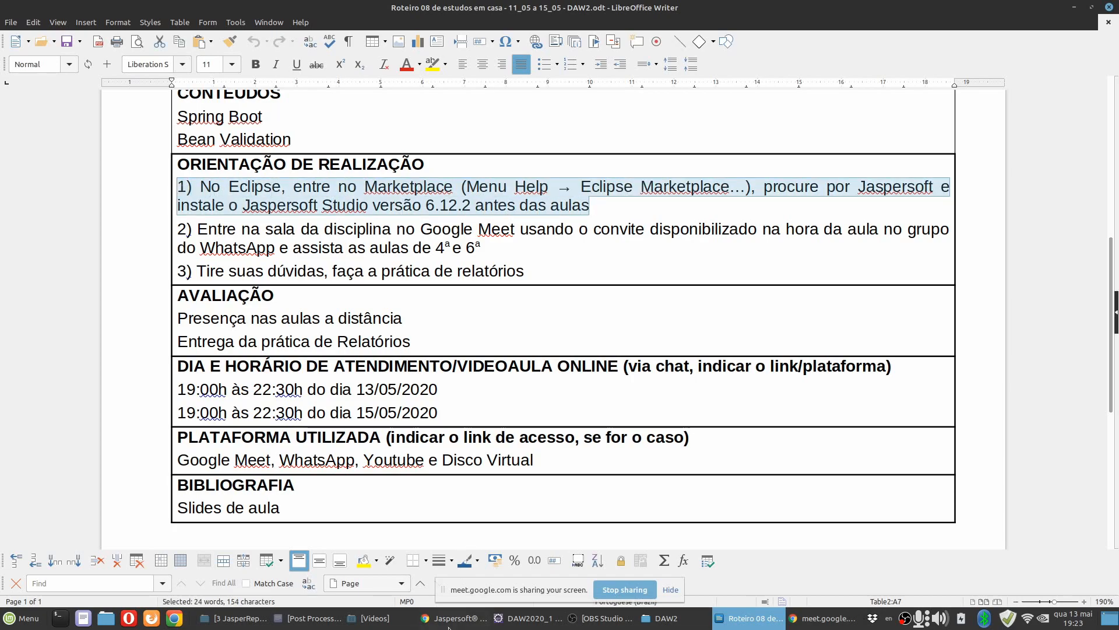
Return to Chrome and close both Jaspersoft Studio community pages.
left_click(452, 620)
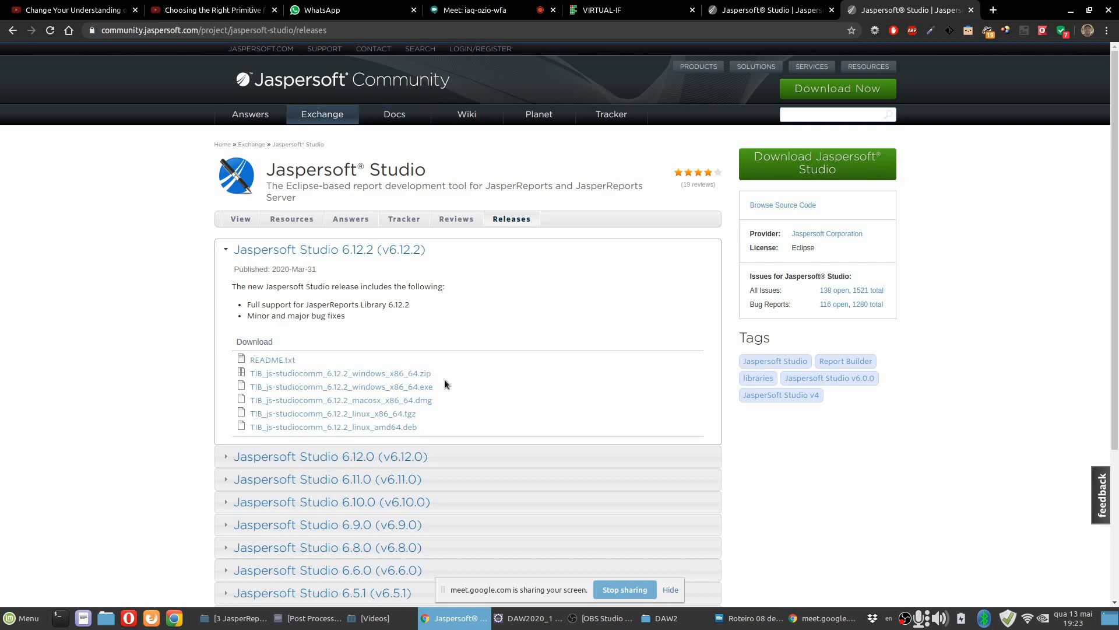
left_click(971, 10)
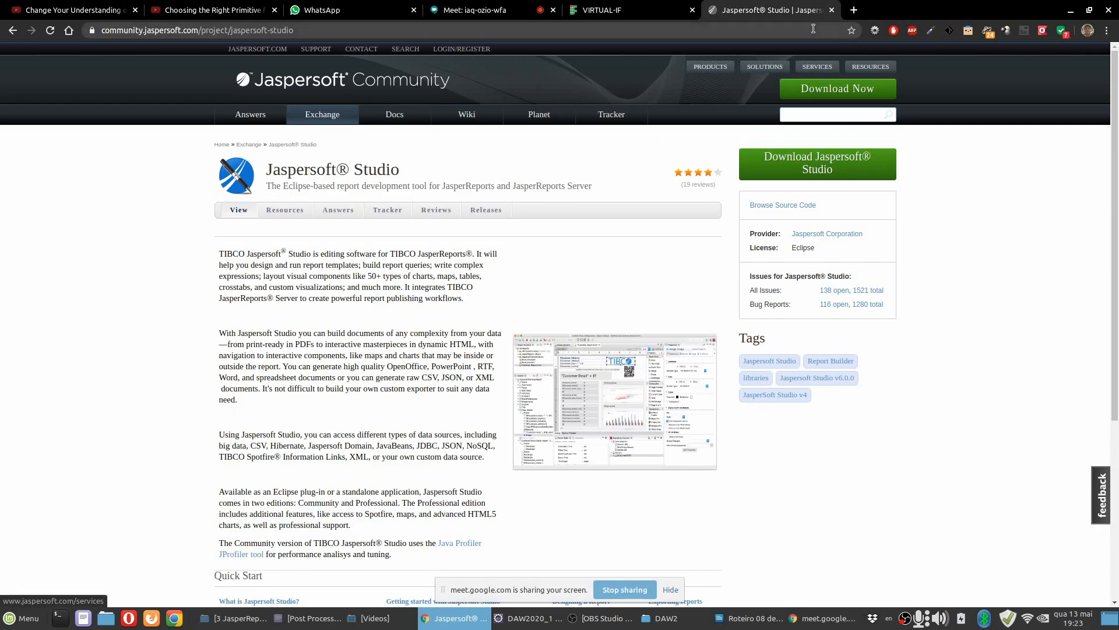
left_click(832, 10)
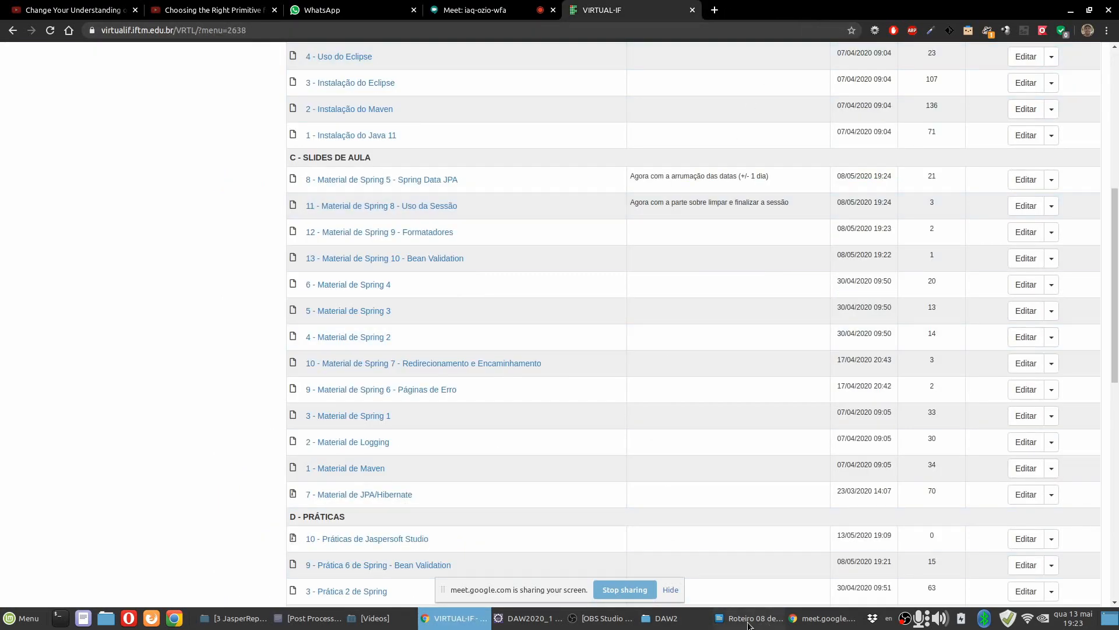
Switch to Eclipse and open the Eclipse Marketplace wizard.
left_click(530, 618)
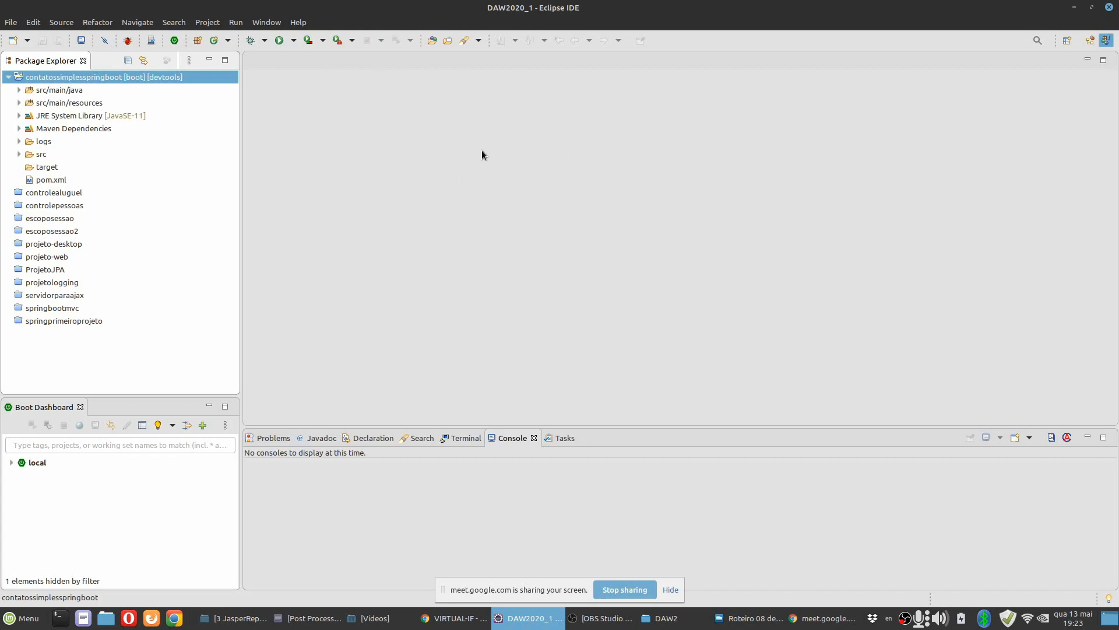
left_click(299, 24)
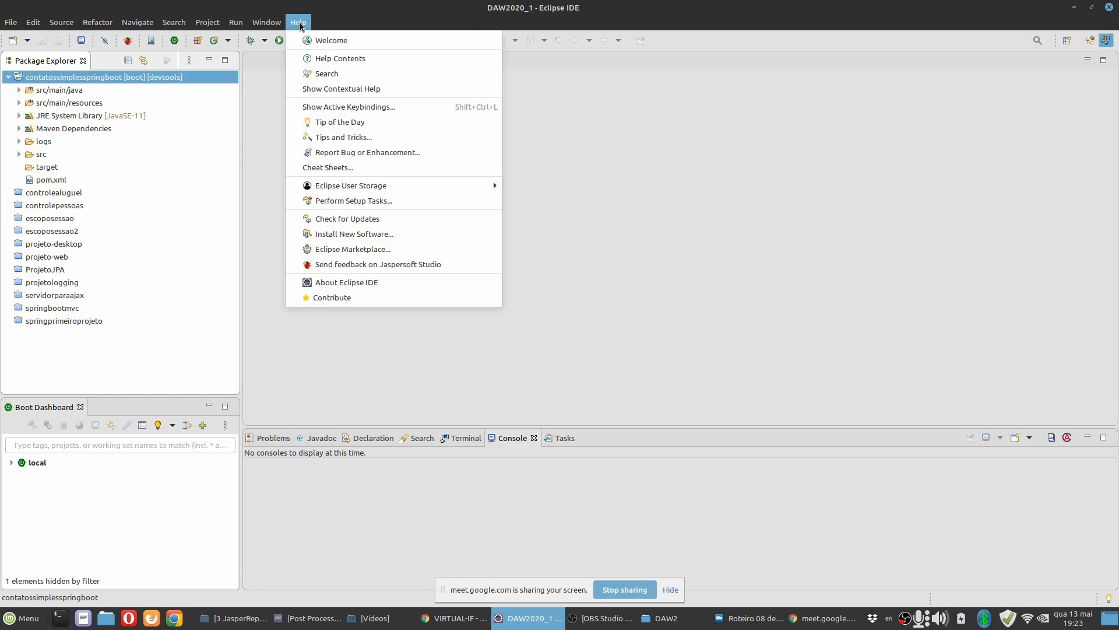
left_click(377, 251)
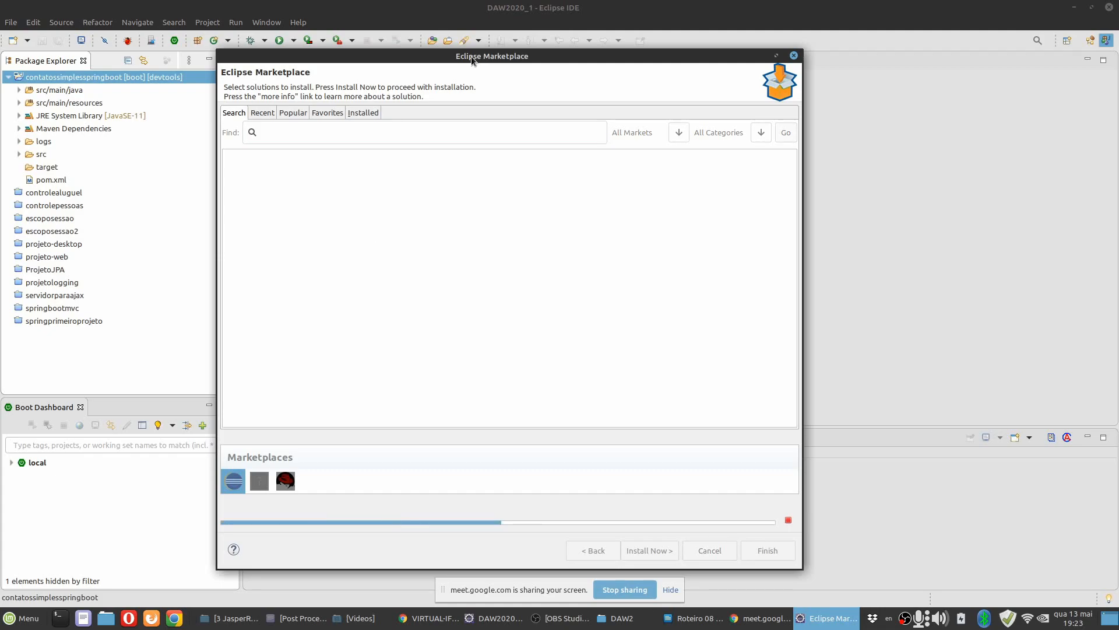
Reposition the Eclipse Marketplace window and search it for "jaspersoft".
left_click_drag(471, 57, 634, 50)
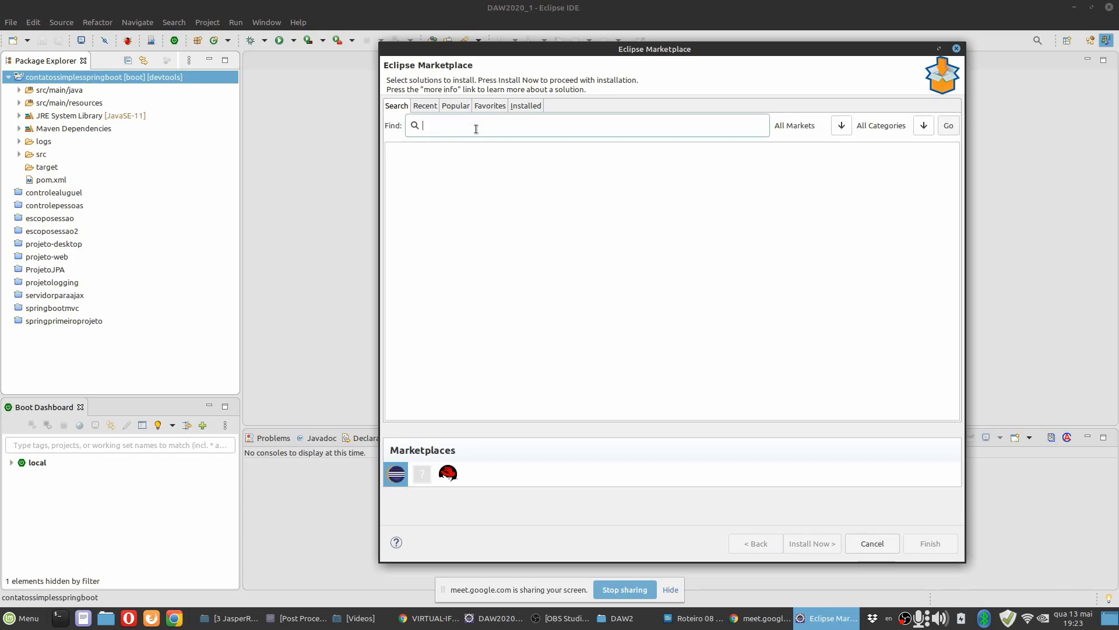
type("jasper")
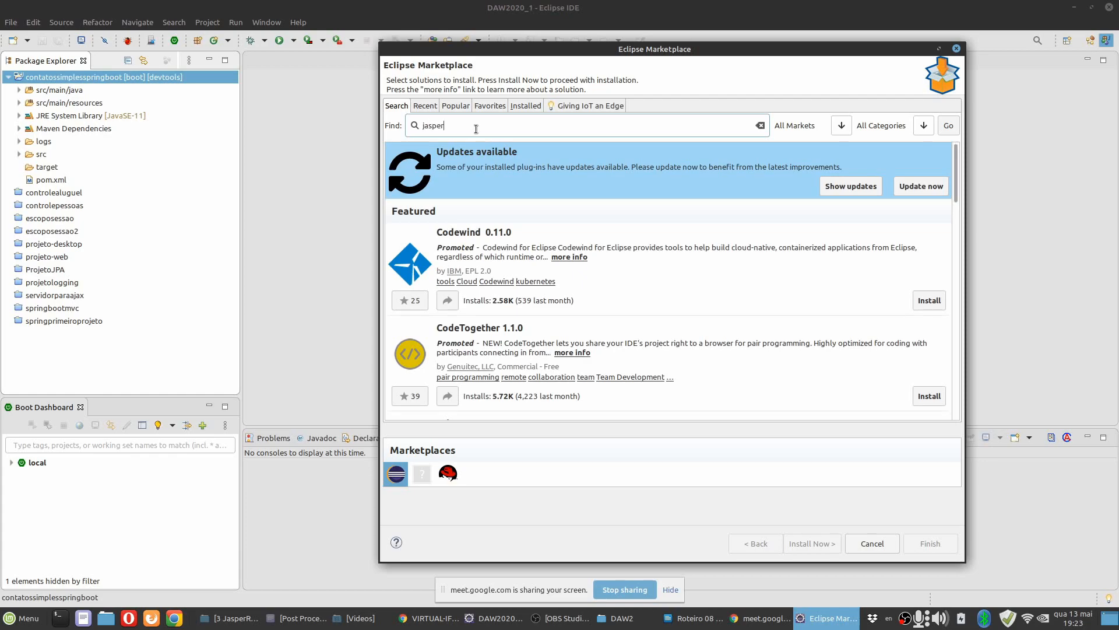
type("soft")
key("Return")
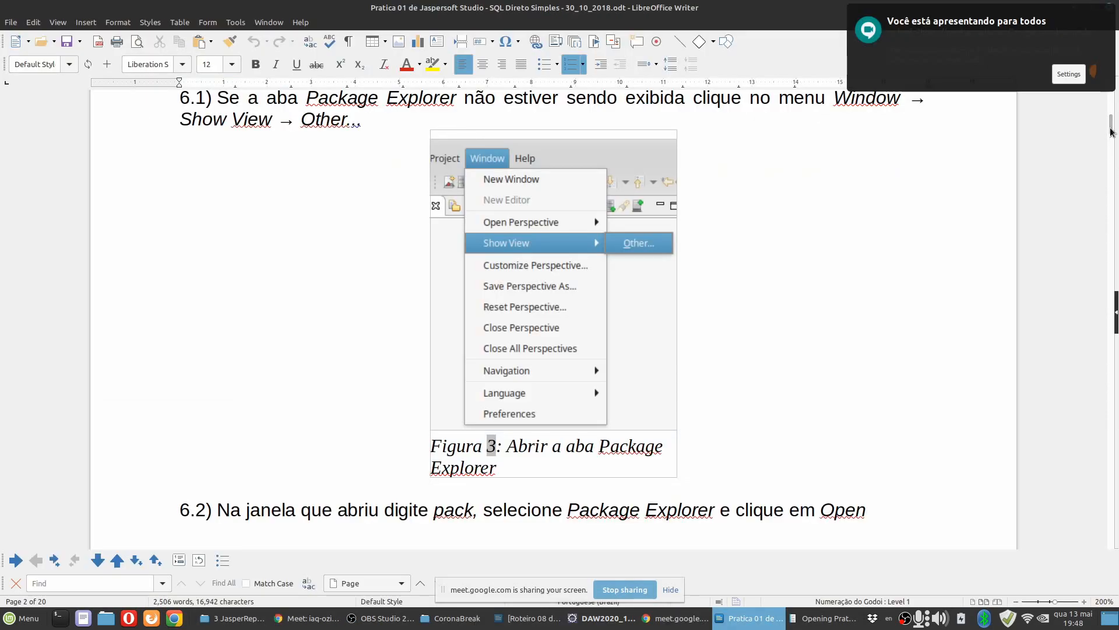
Examine the date, title and prerequisites at the start of the Prática 1 de Jaspersoft Studio document in LibreOffice Writer.
key("ctrl+Home")
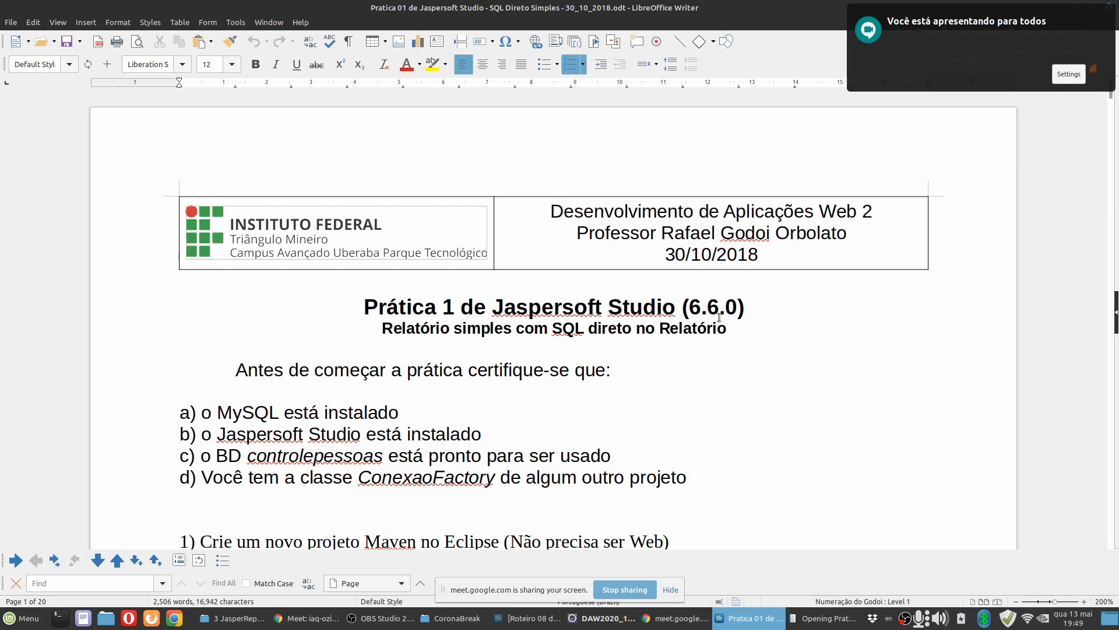
left_click_drag(775, 254, 655, 253)
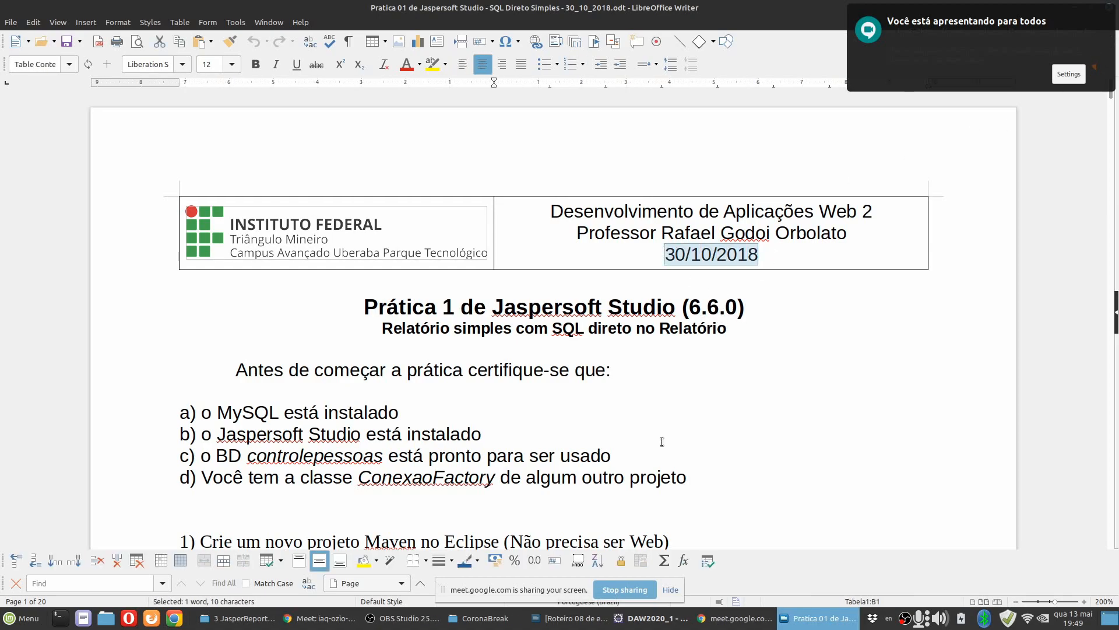
scroll(662, 441, "down", 3)
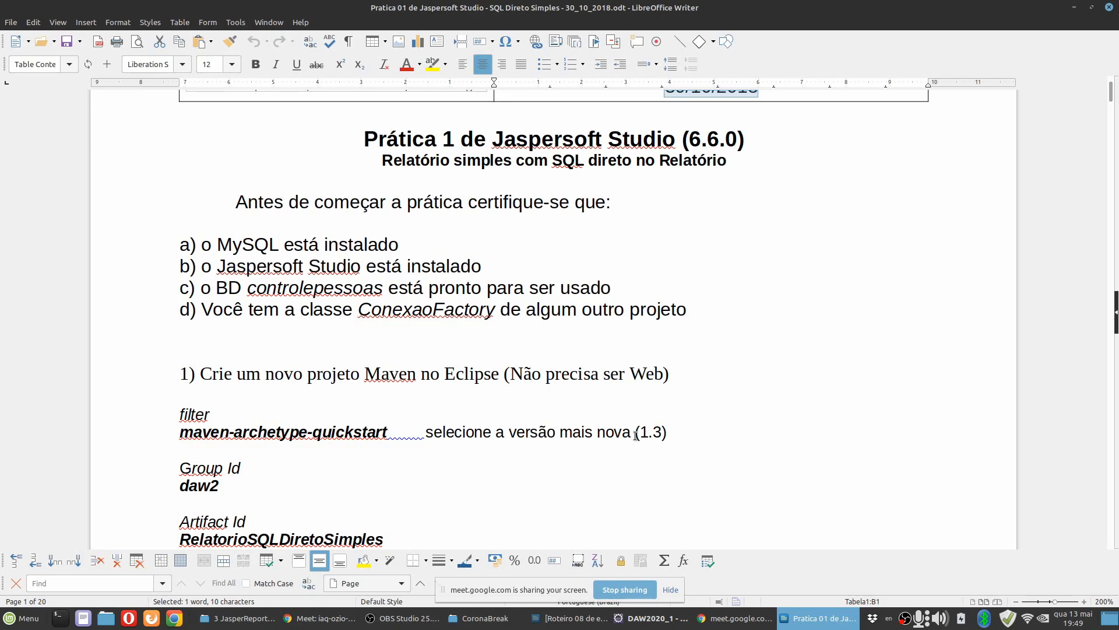
left_click(585, 405)
scroll(585, 405, "down", 3)
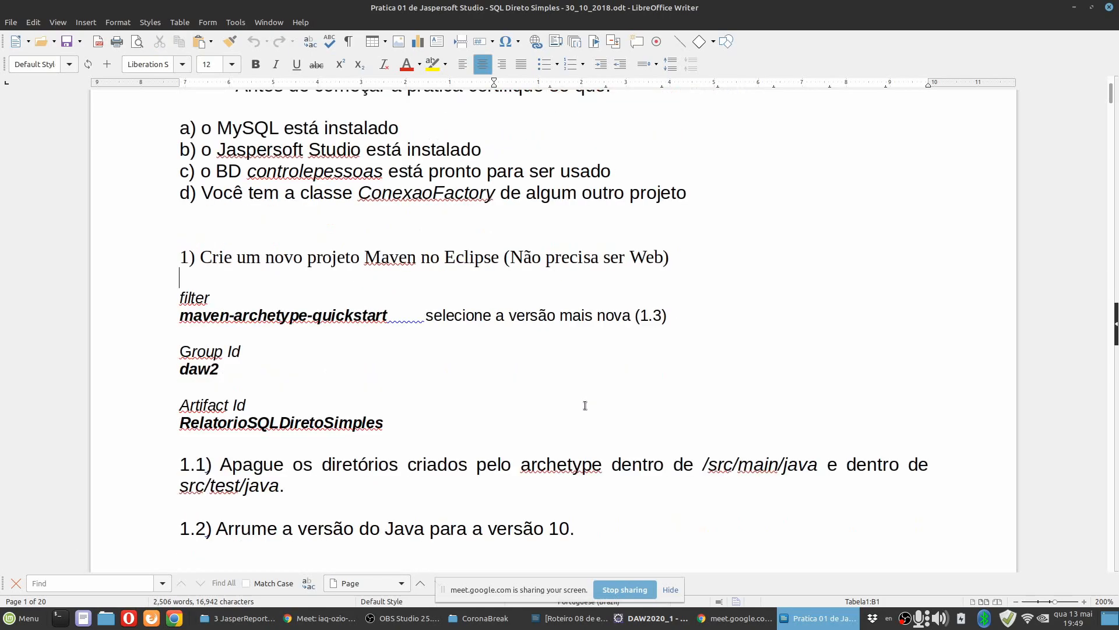
scroll(585, 405, "up", 5)
left_click_drag(774, 258, 624, 257)
left_click(634, 386)
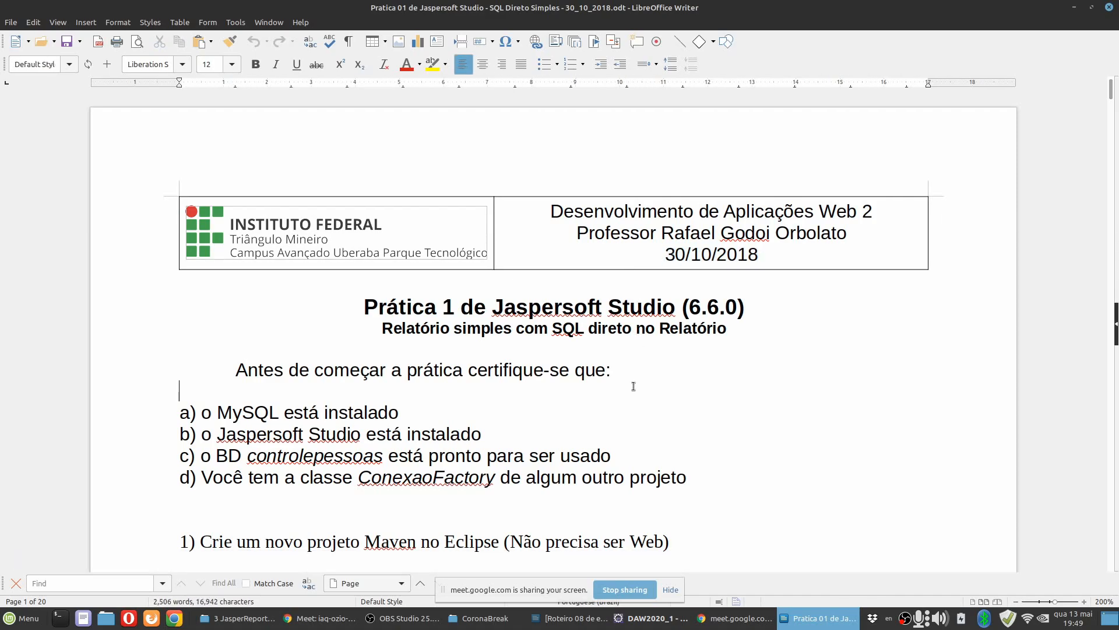
Skim the practice document from the prerequisites through the JDBC driver instructions to section 7 on creating a report.
scroll(690, 449, "down", 15)
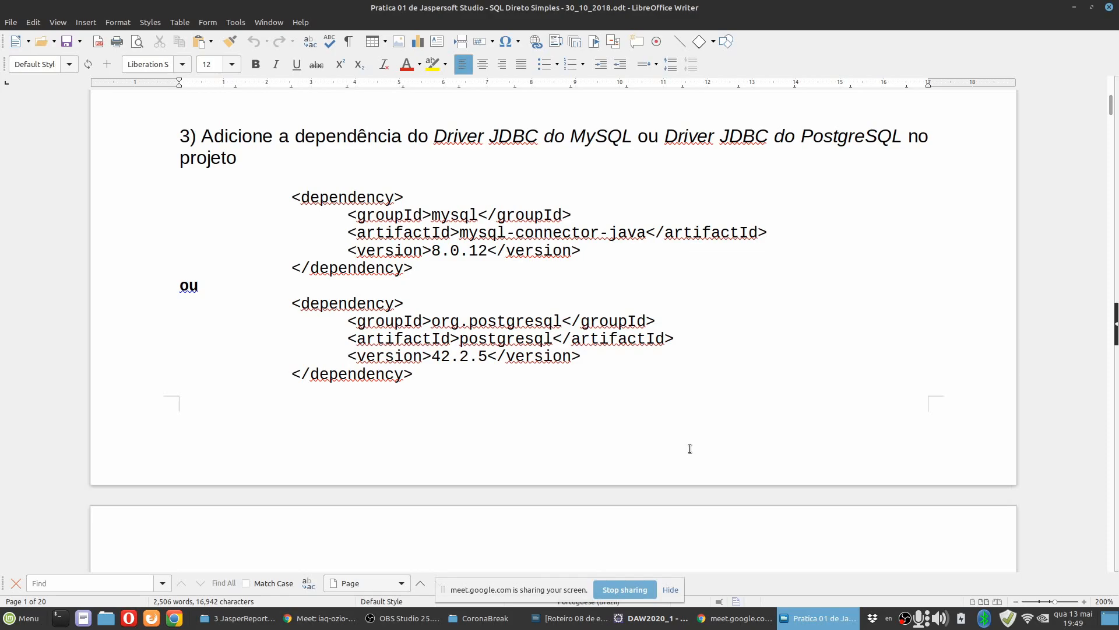
scroll(691, 448, "down", 8)
scroll(526, 369, "down", 5)
scroll(525, 369, "down", 15)
scroll(568, 374, "down", 10)
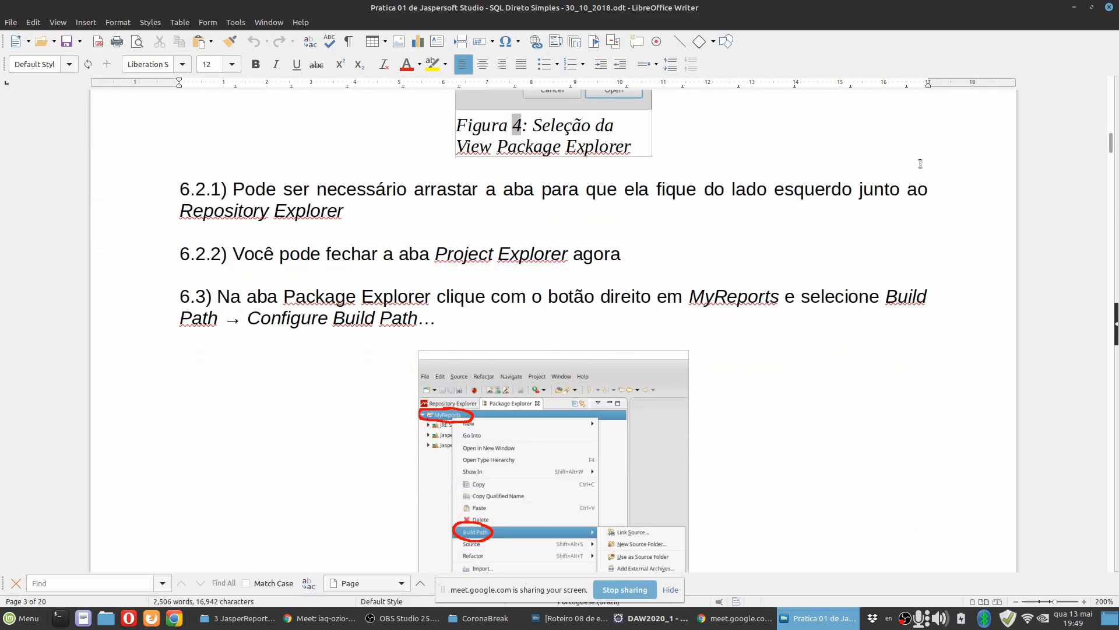
scroll(804, 379, "down", 10)
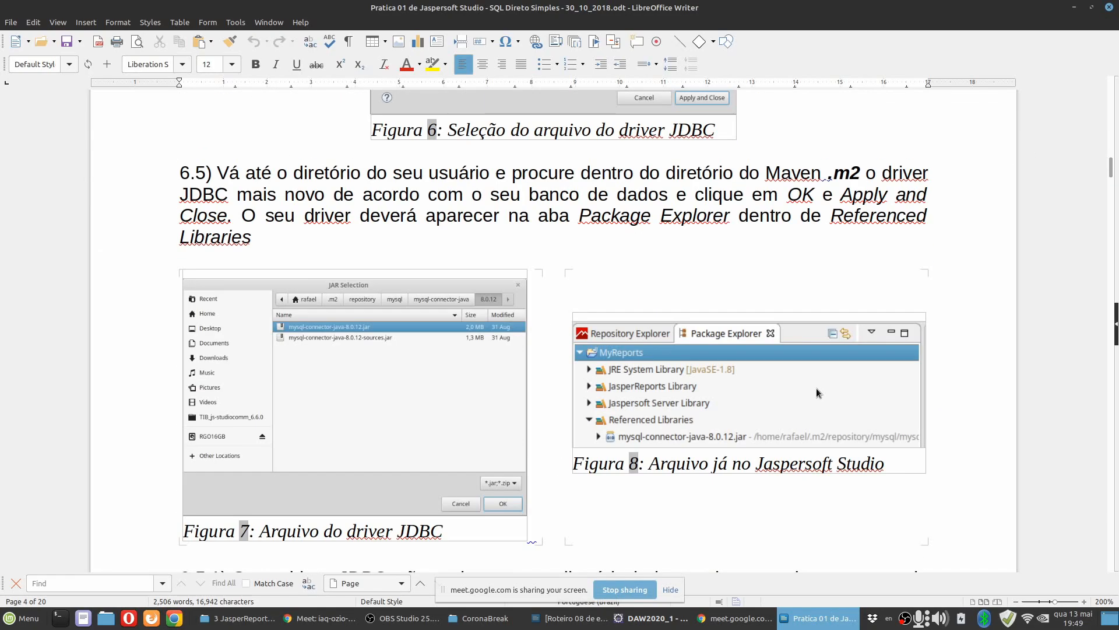
scroll(815, 394, "down", 5)
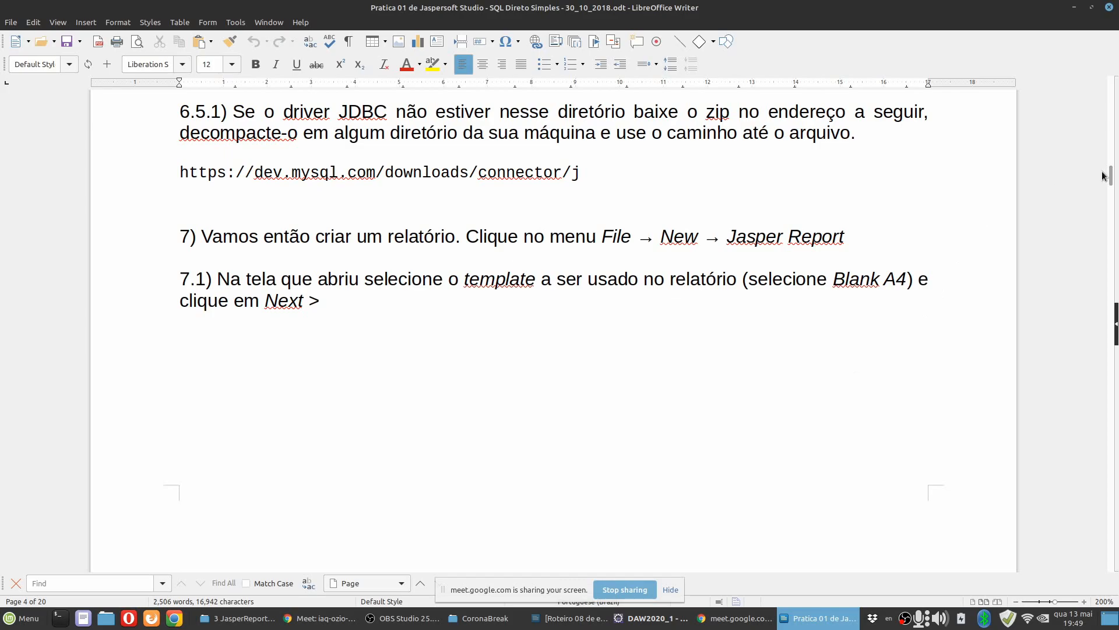
Return to the start of the practice and review instructions 1 to 3 on the Maven project, JasperReports and JDBC driver dependencies.
left_click_drag(1109, 178, 1112, 95)
scroll(552, 395, "down", 1)
scroll(552, 394, "down", 3)
scroll(551, 394, "up", 6)
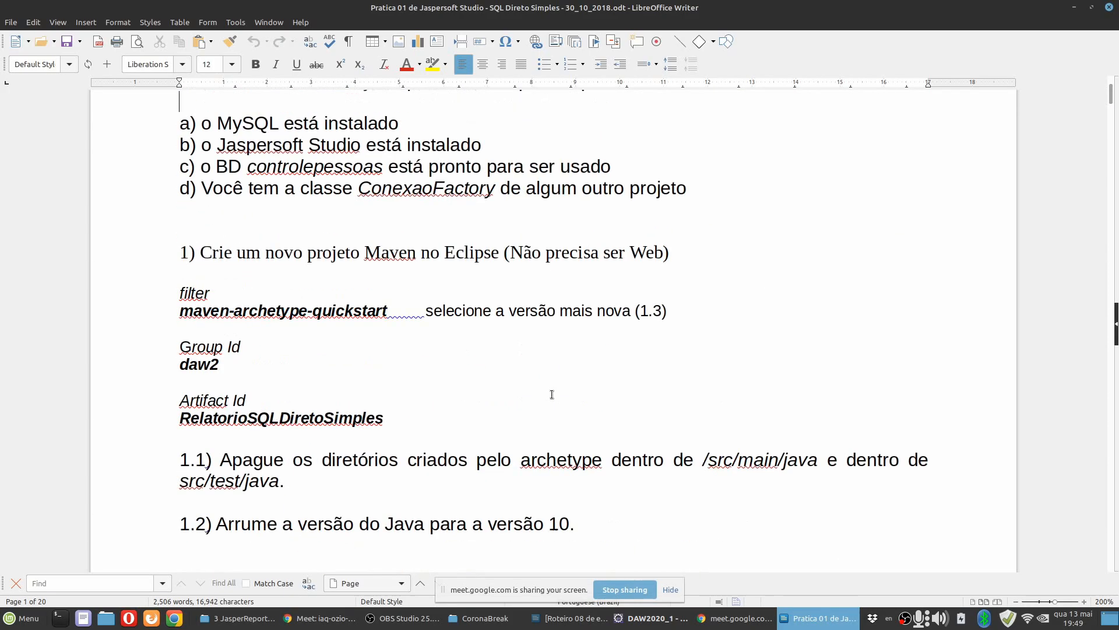
scroll(329, 453, "down", 5)
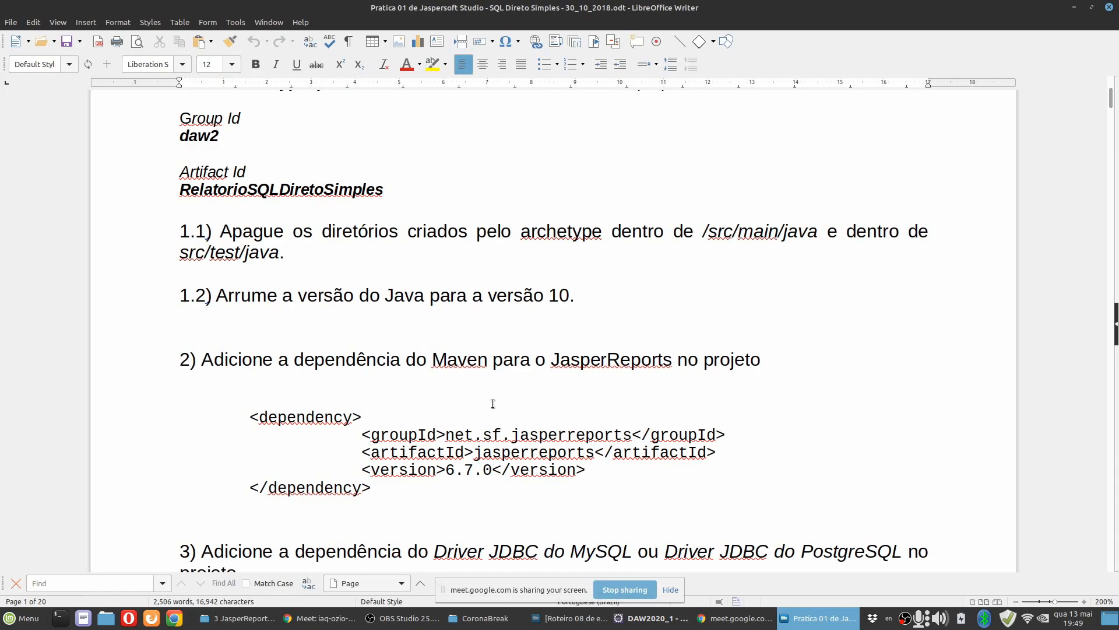
scroll(493, 402, "down", 3)
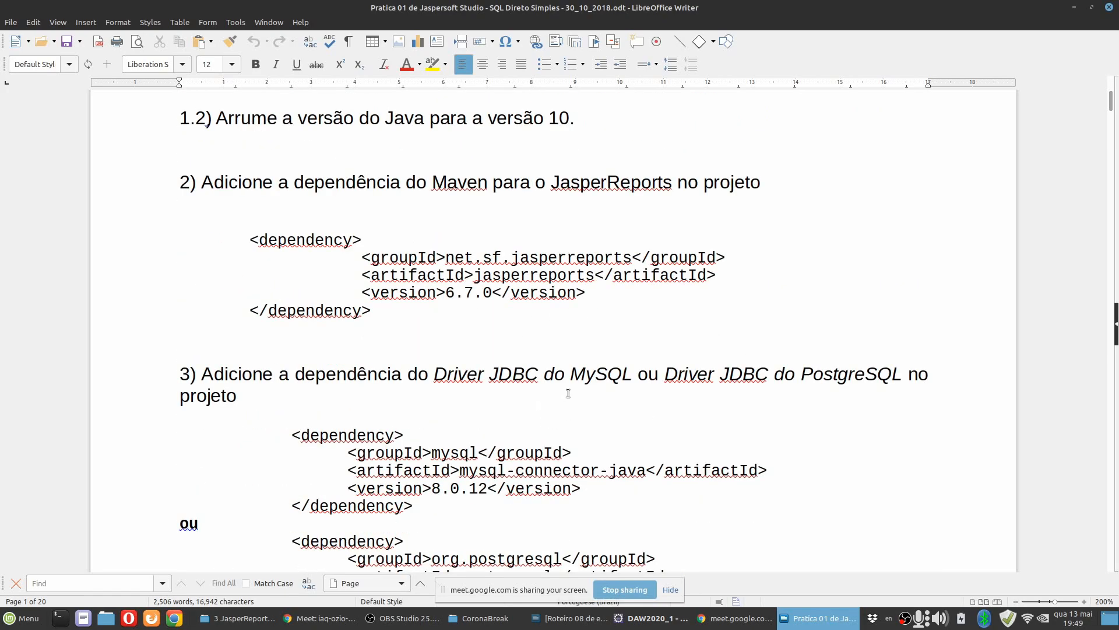
scroll(568, 393, "down", 3)
scroll(580, 479, "down", 3)
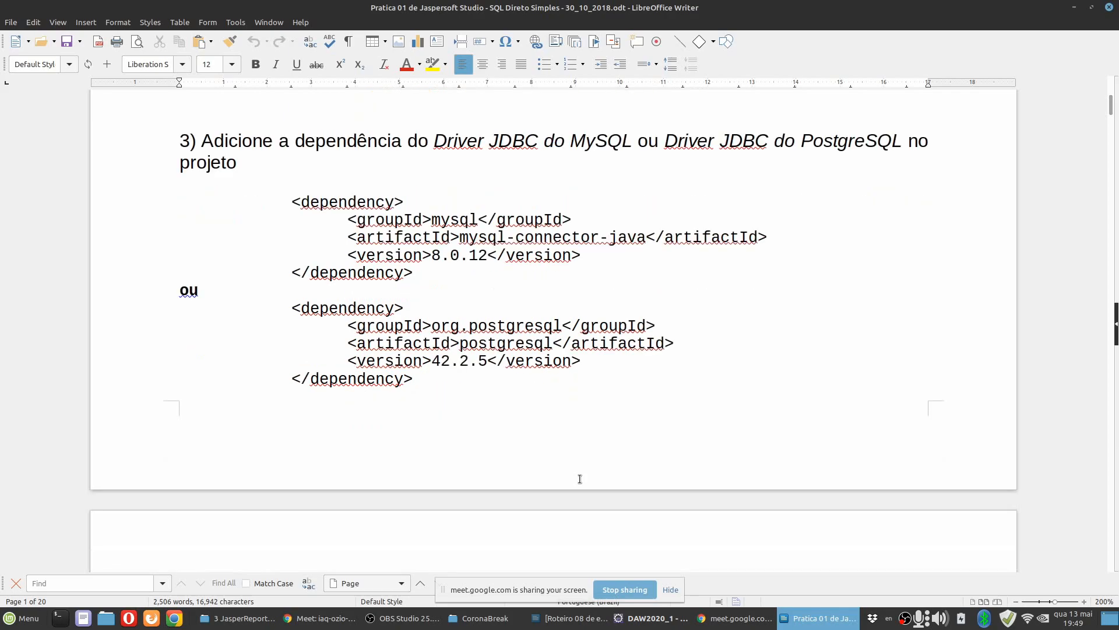
left_click(494, 284)
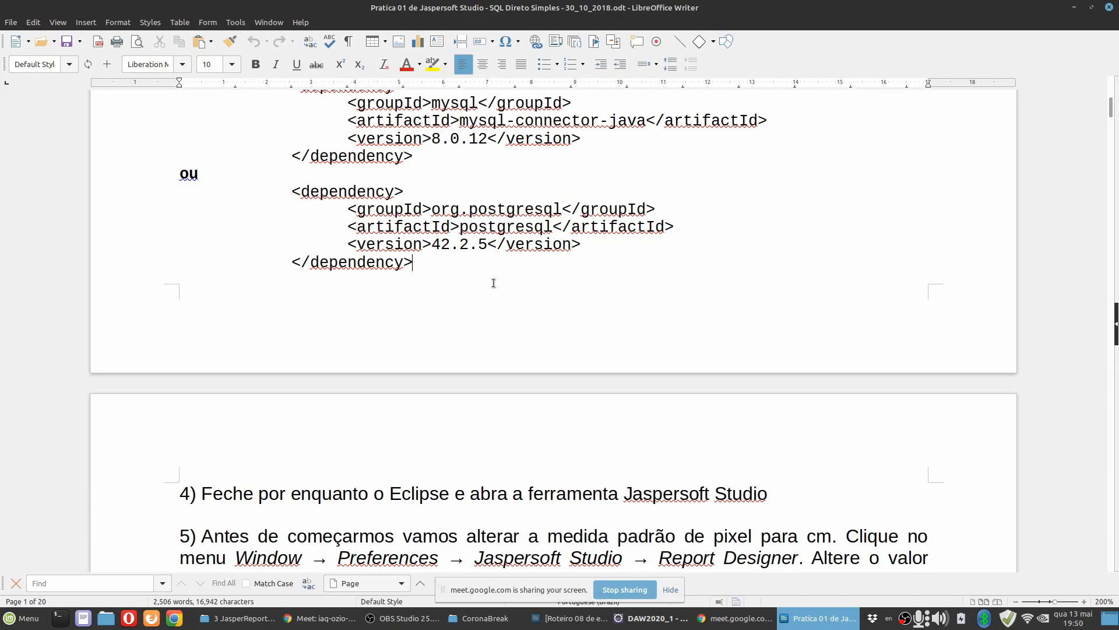
Switch to Eclipse and expand the contatossimplesspringboot project in the Package Explorer.
left_click(641, 619)
key("Return")
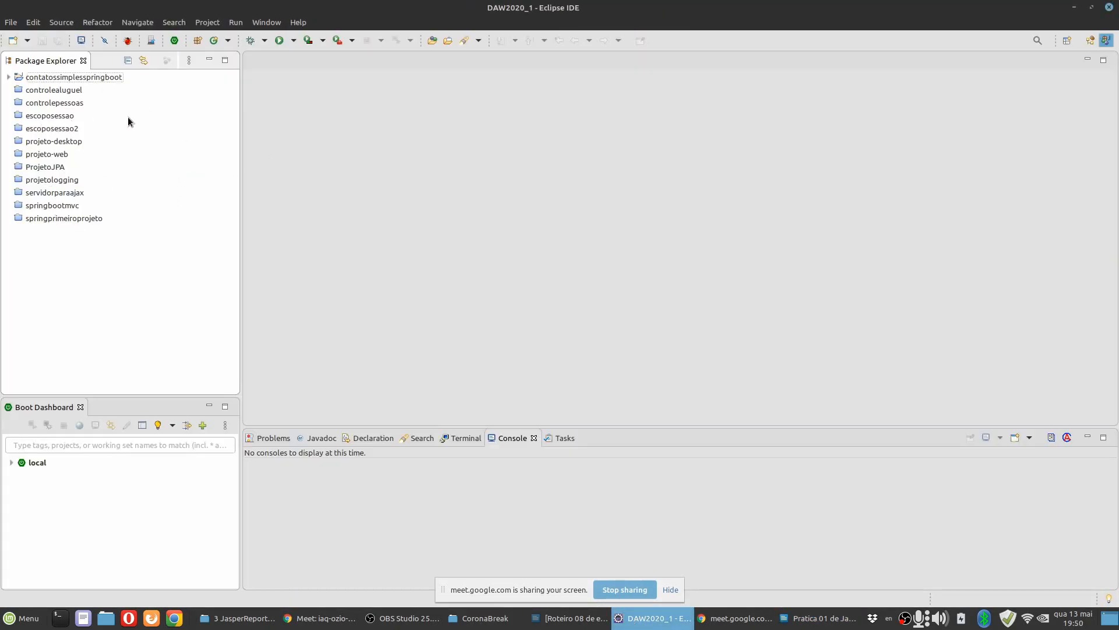
left_click(8, 77)
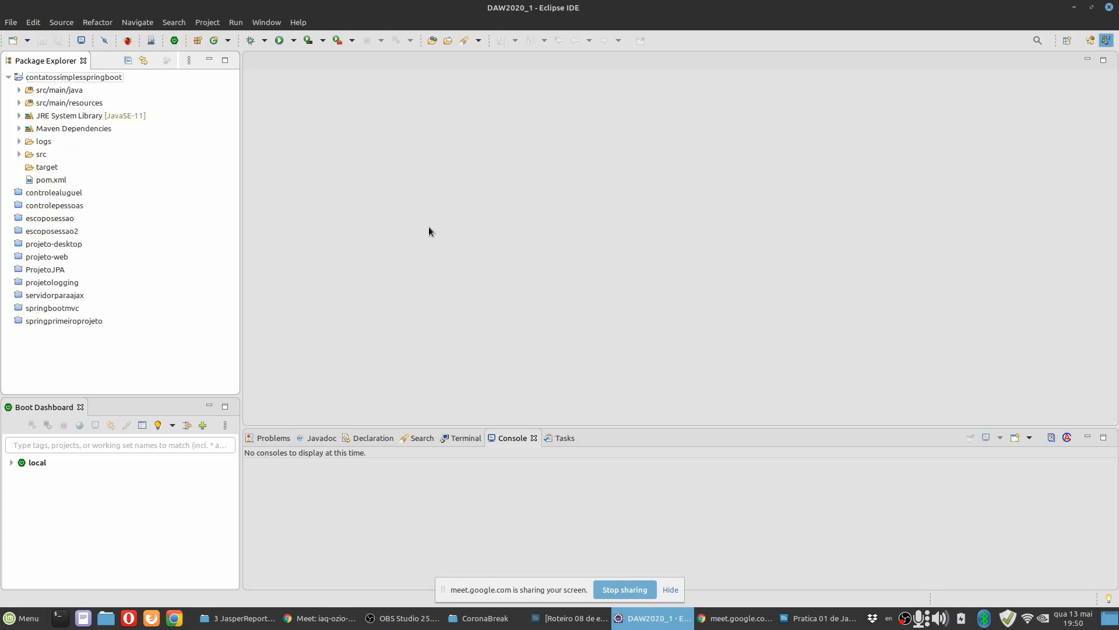
Switch back to the practice document and read instructions 4 and 5 on changing the default measurement unit to cm.
key("alt+Tab")
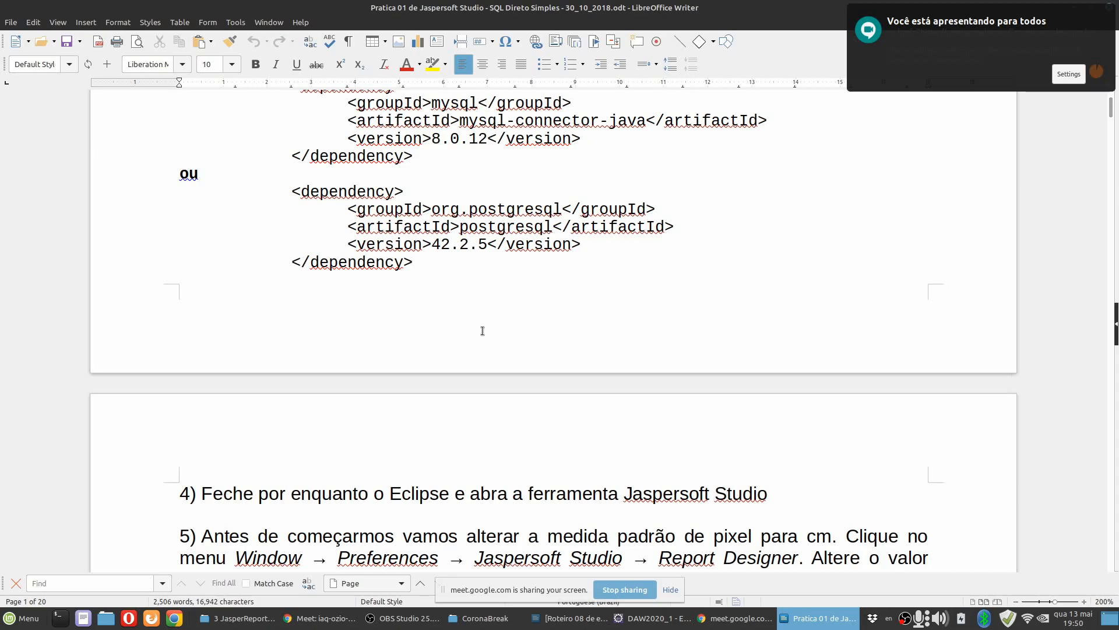
scroll(482, 330, "down", 4)
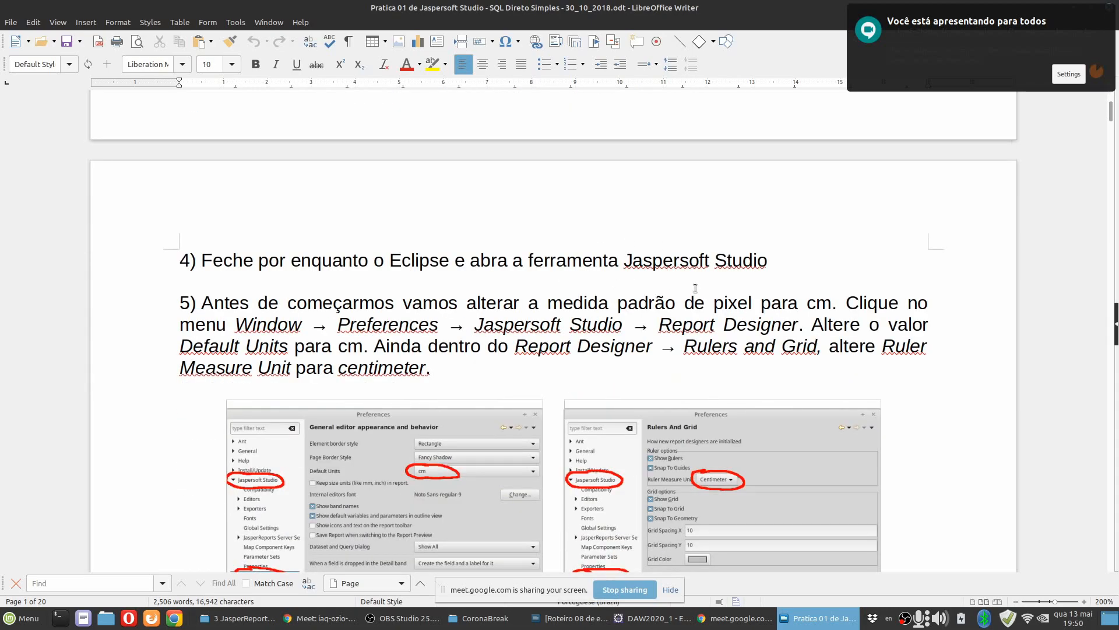
scroll(599, 320, "down", 2)
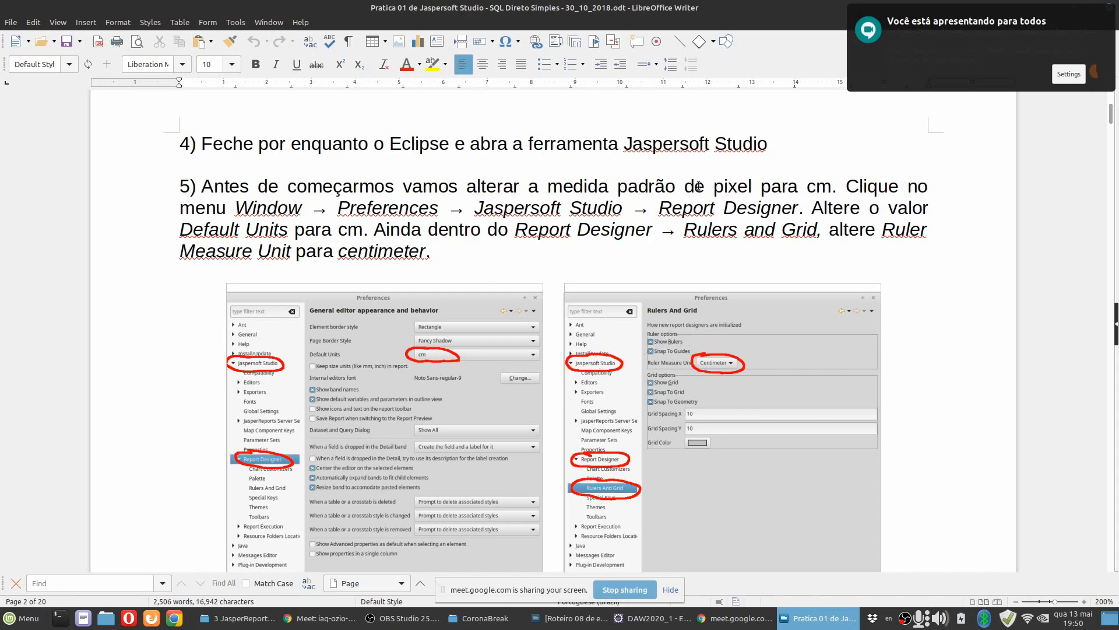
left_click(624, 208)
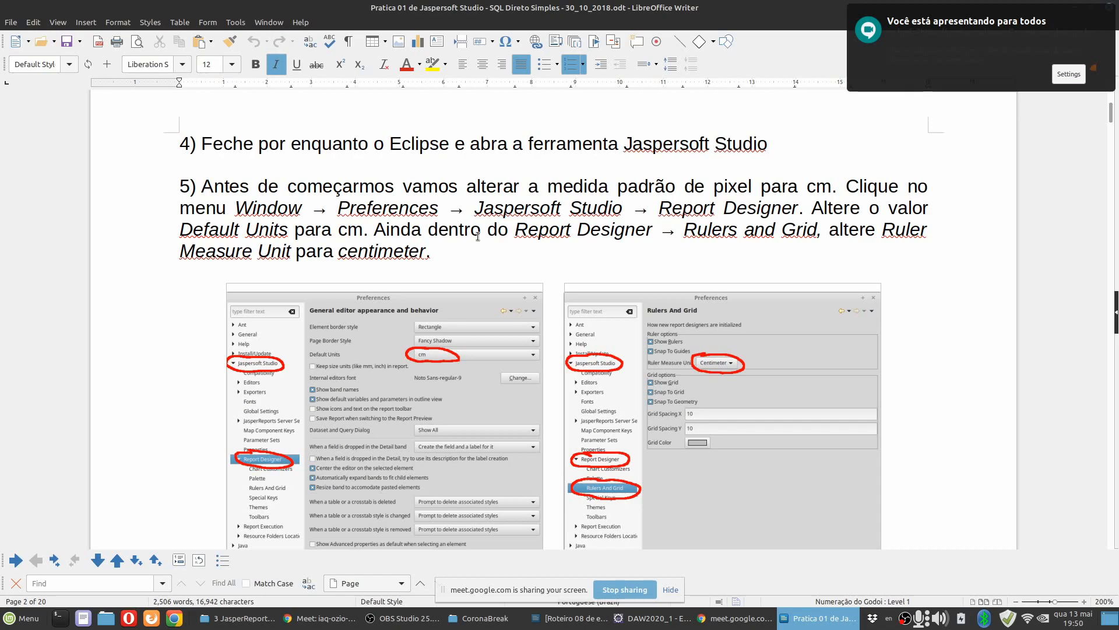
Switch to Eclipse, open the Jaspersoft Studio category in the preferences, and enlarge and reposition the dialog.
key("alt+Tab")
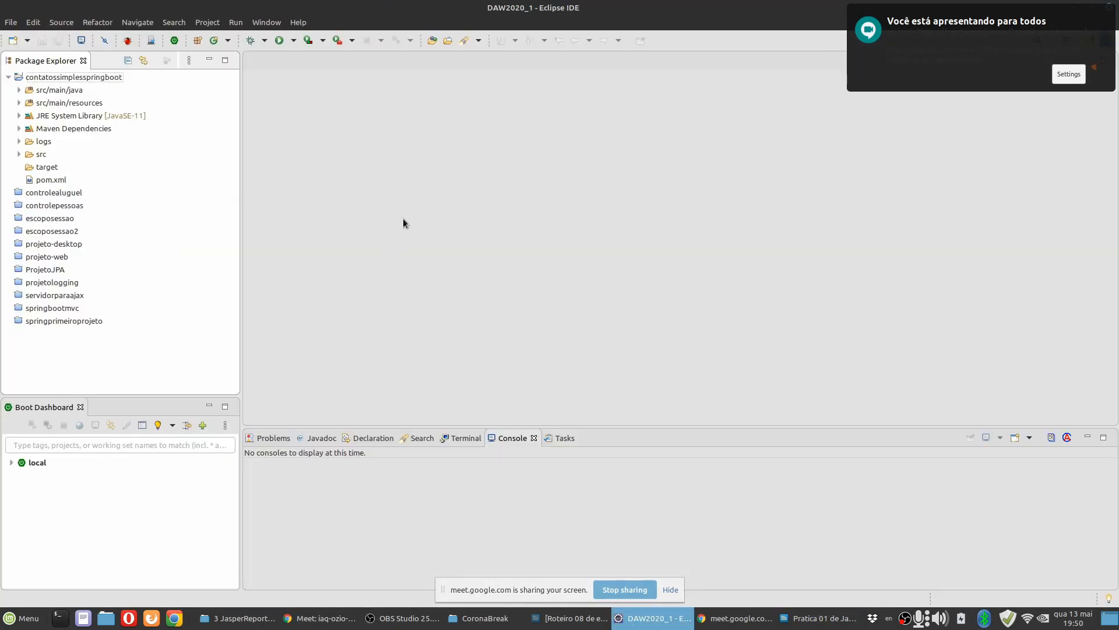
left_click(266, 22)
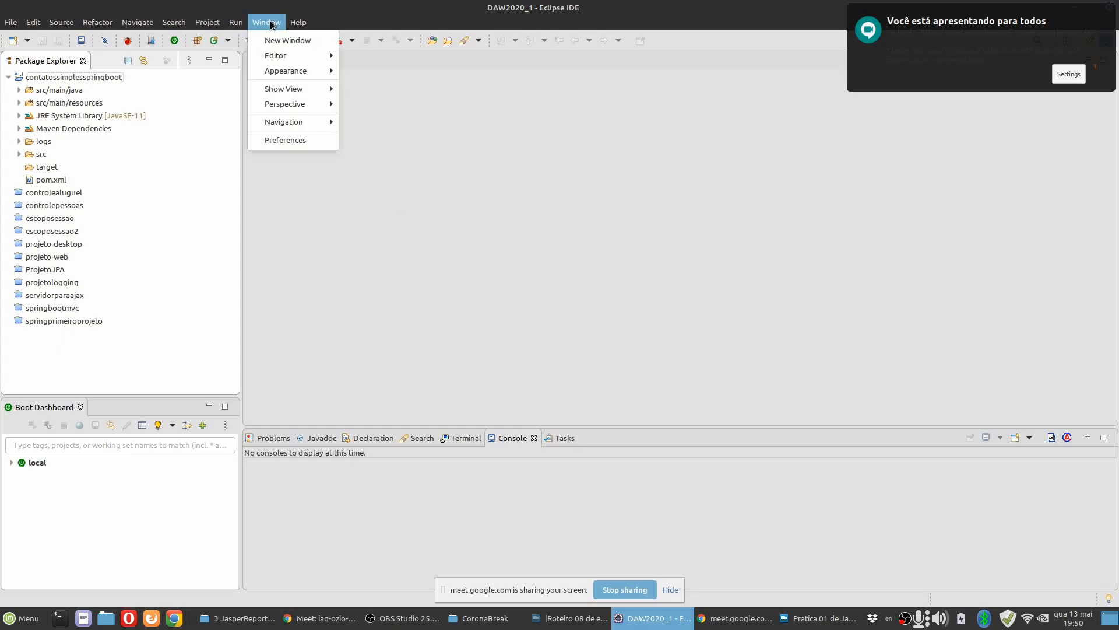
left_click(297, 141)
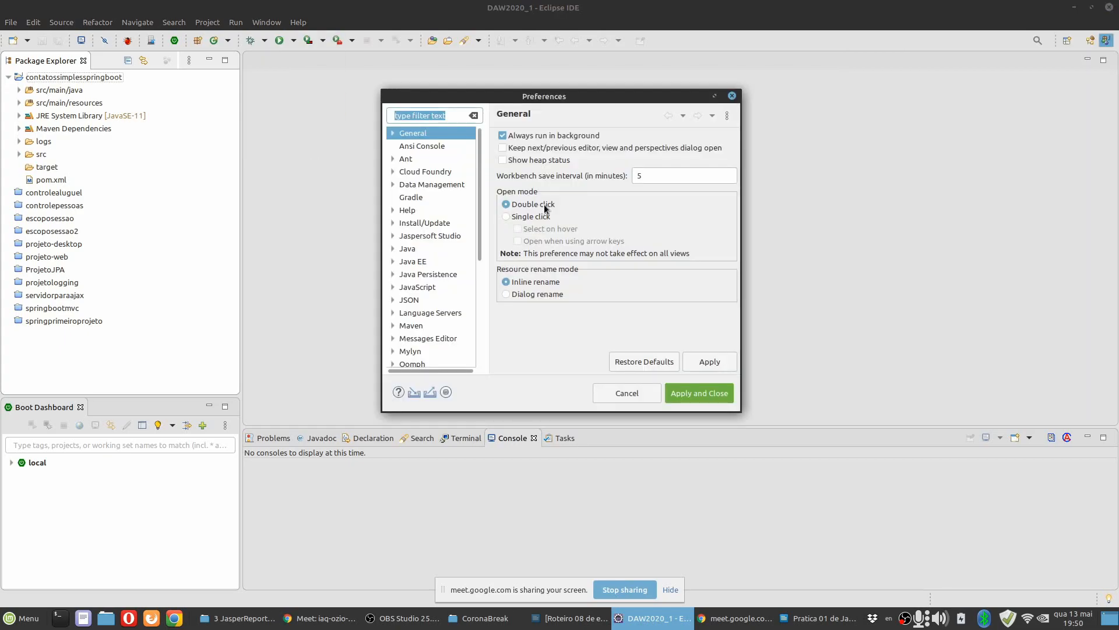
left_click(433, 235)
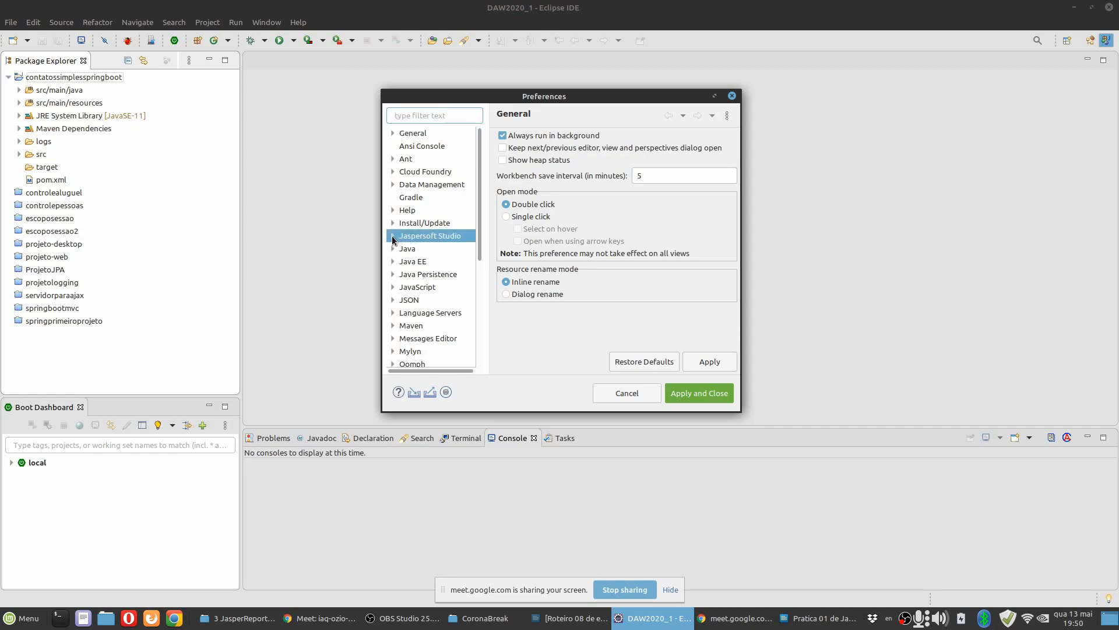
left_click(393, 235)
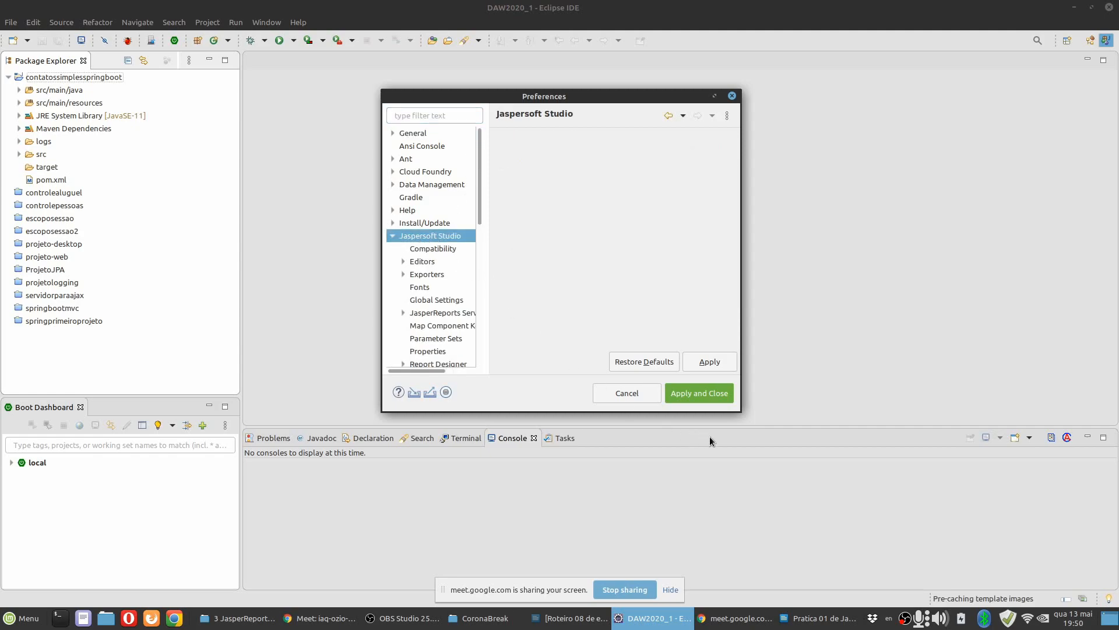
left_click_drag(740, 411, 1003, 532)
left_click_drag(623, 104, 539, 98)
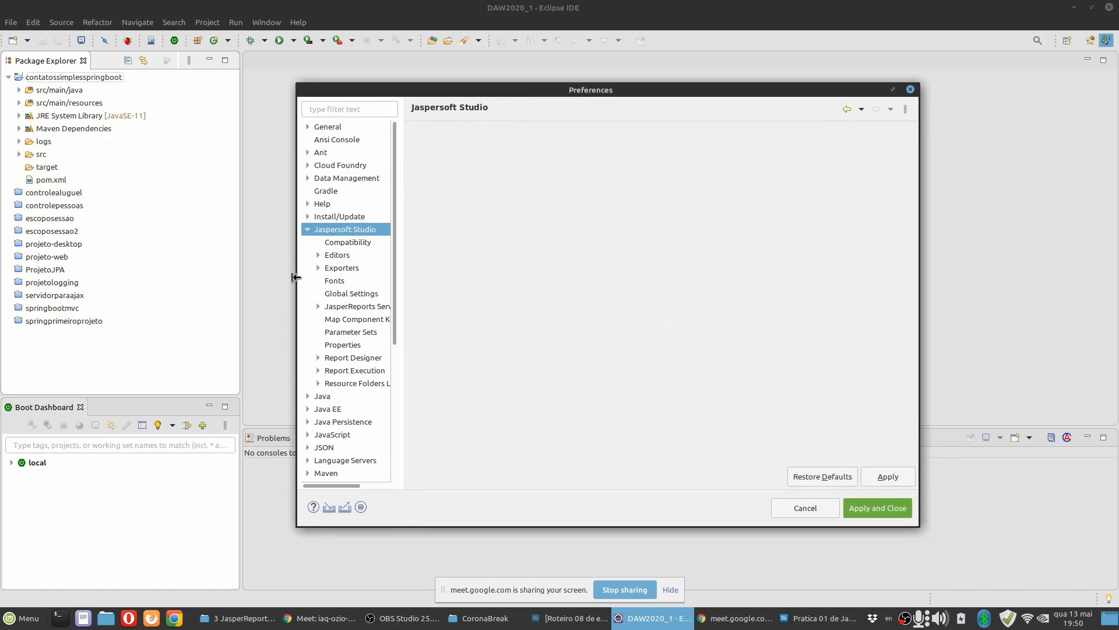
Check instruction 5 in the practice document, then set the Report Designer's Default Units to cm in Eclipse and apply the change.
left_click(828, 618)
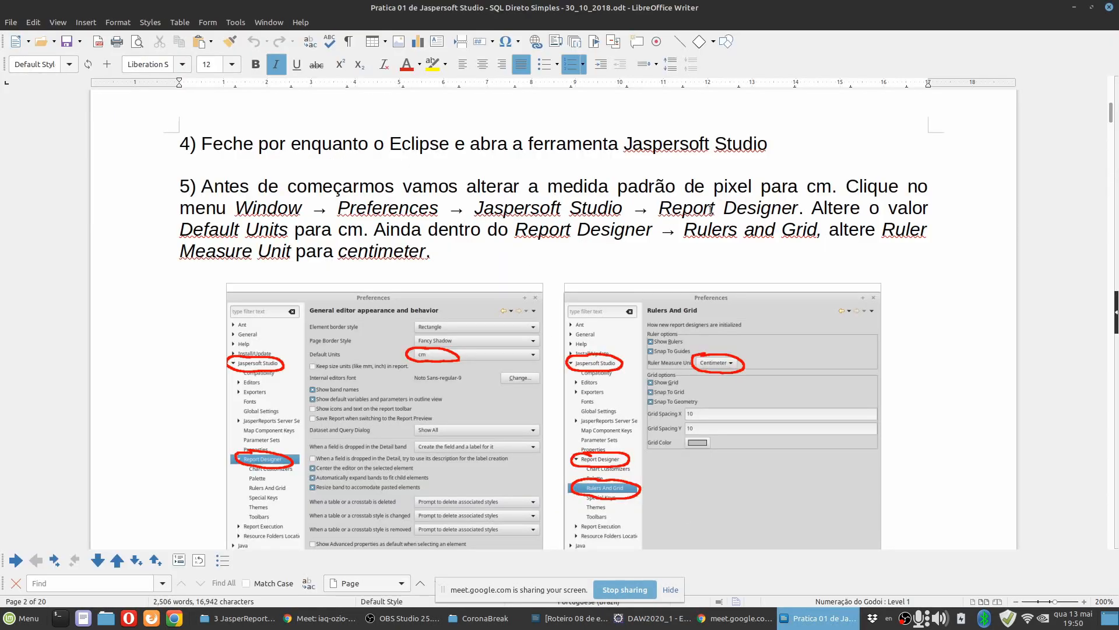
left_click(652, 618)
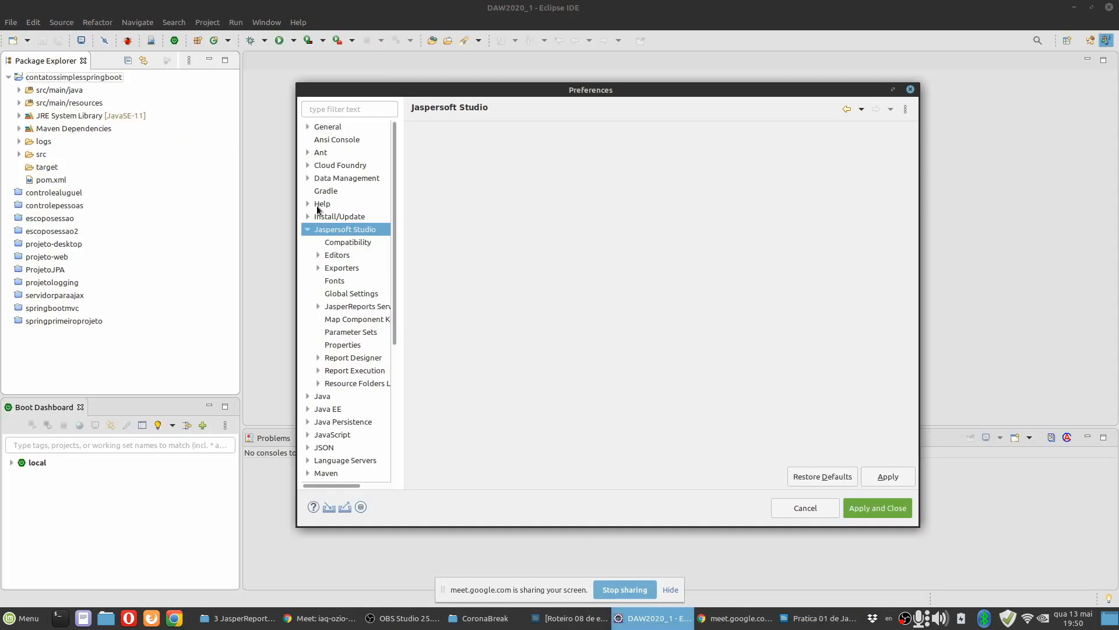
left_click(352, 357)
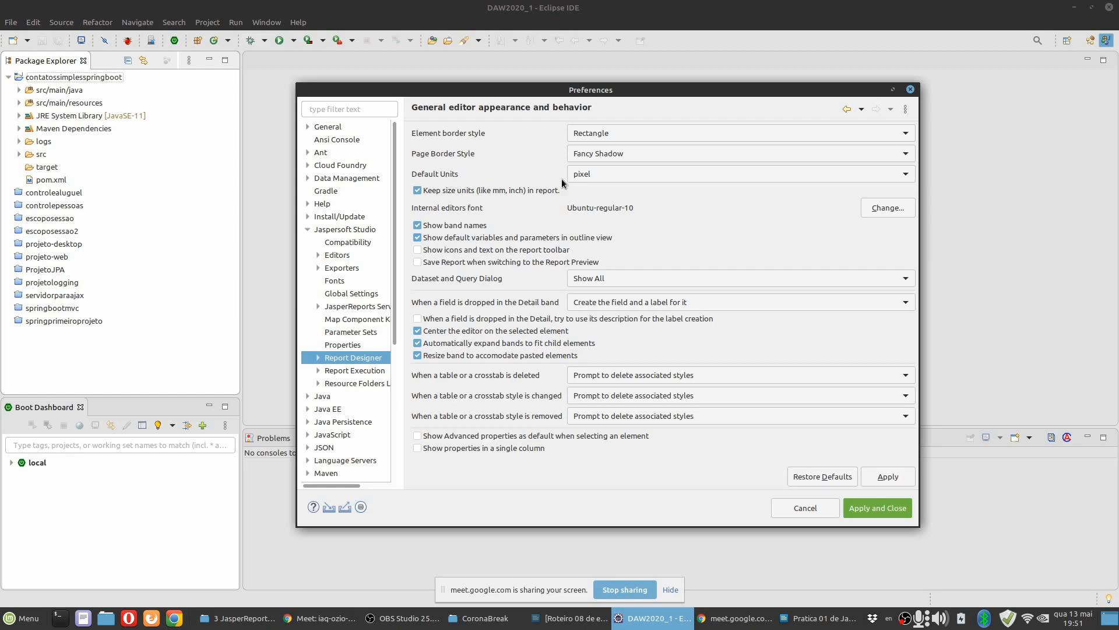
left_click(603, 174)
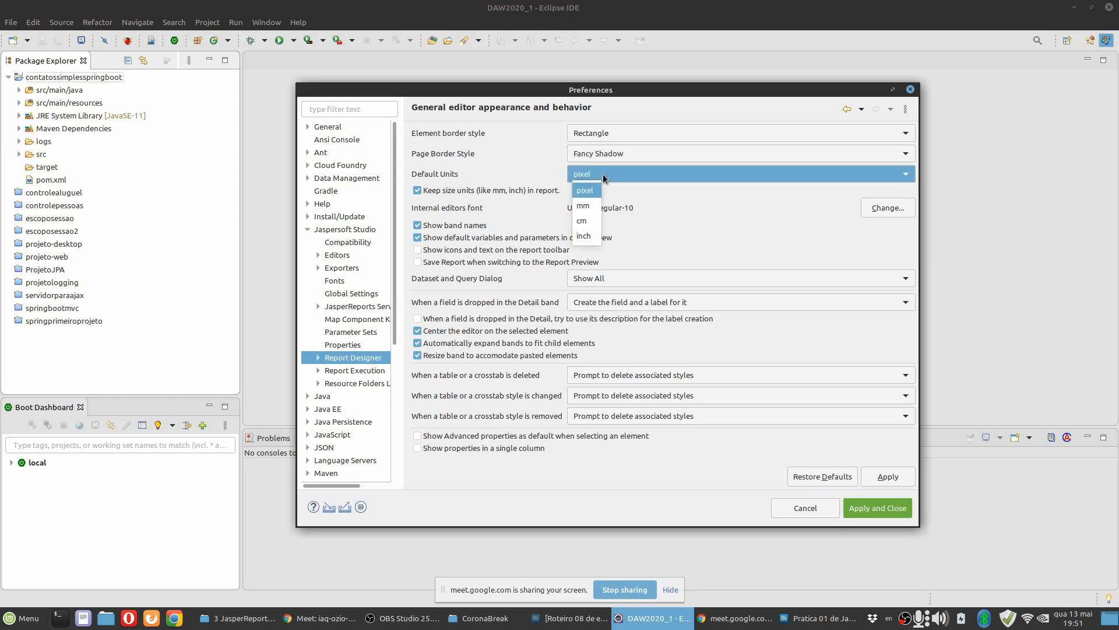
left_click(583, 222)
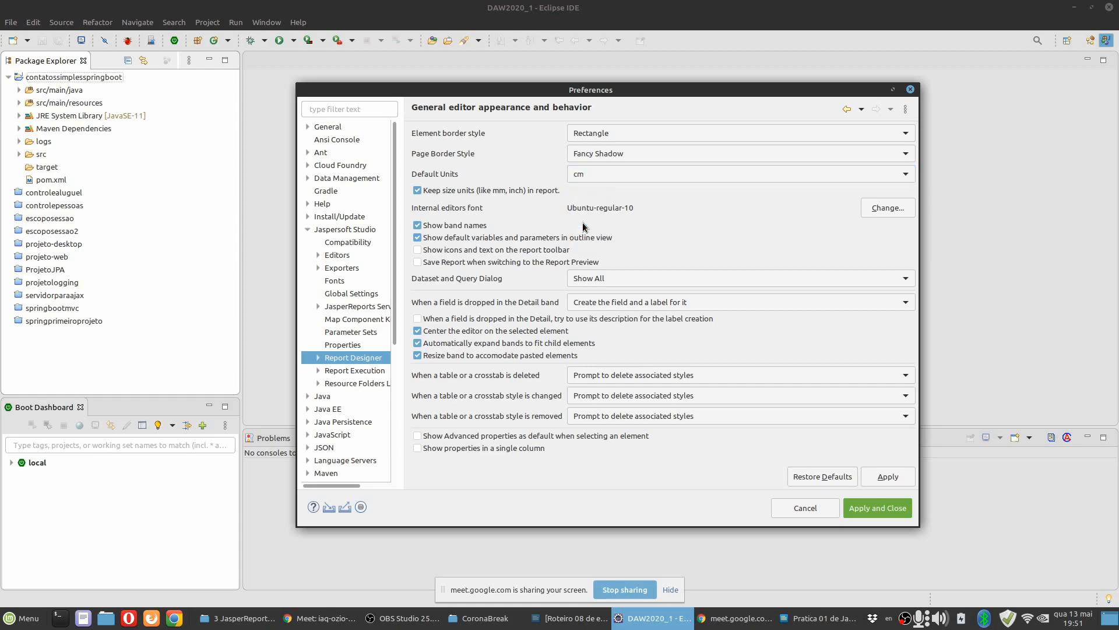
left_click(887, 478)
Expand the Report Designer preferences and change the Ruler Measure Unit under Rulers And Grid.
left_click(318, 358)
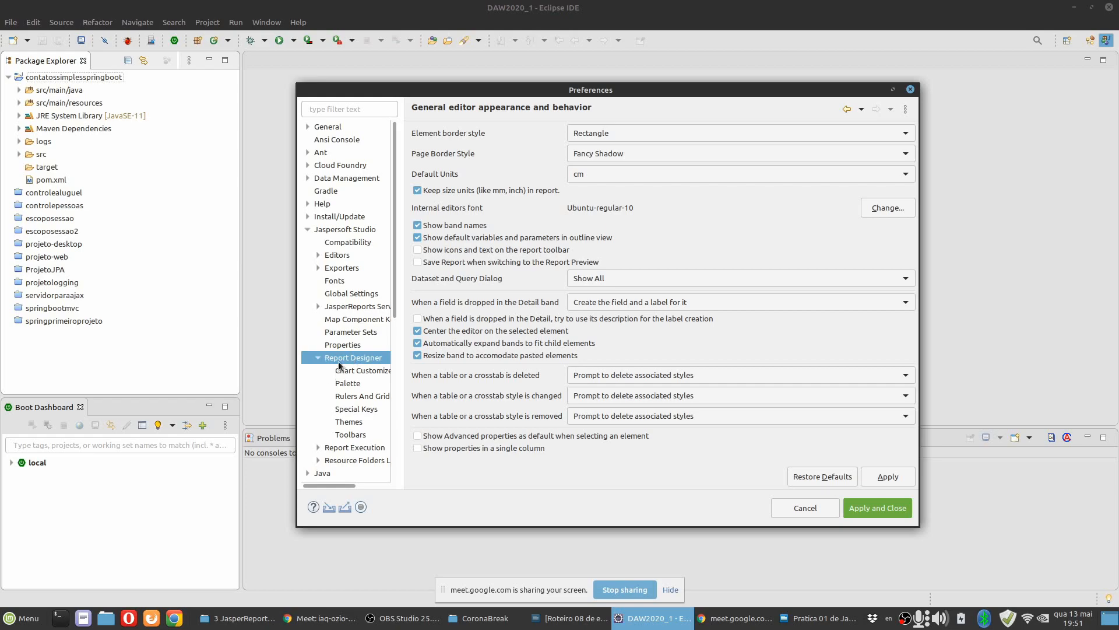
left_click(355, 396)
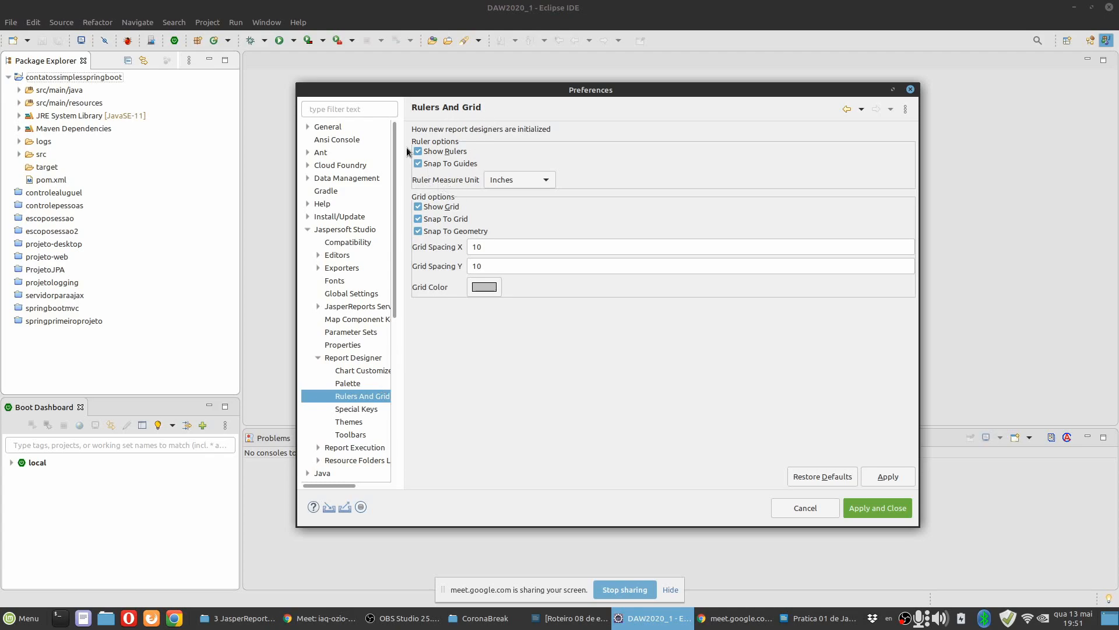
left_click(516, 178)
left_click(516, 208)
Switch to the practice document and read instructions 6 to 7.1 on adding the JDBC driver and creating a Jasper Report.
key("alt+Tab")
scroll(399, 282, "down", 5)
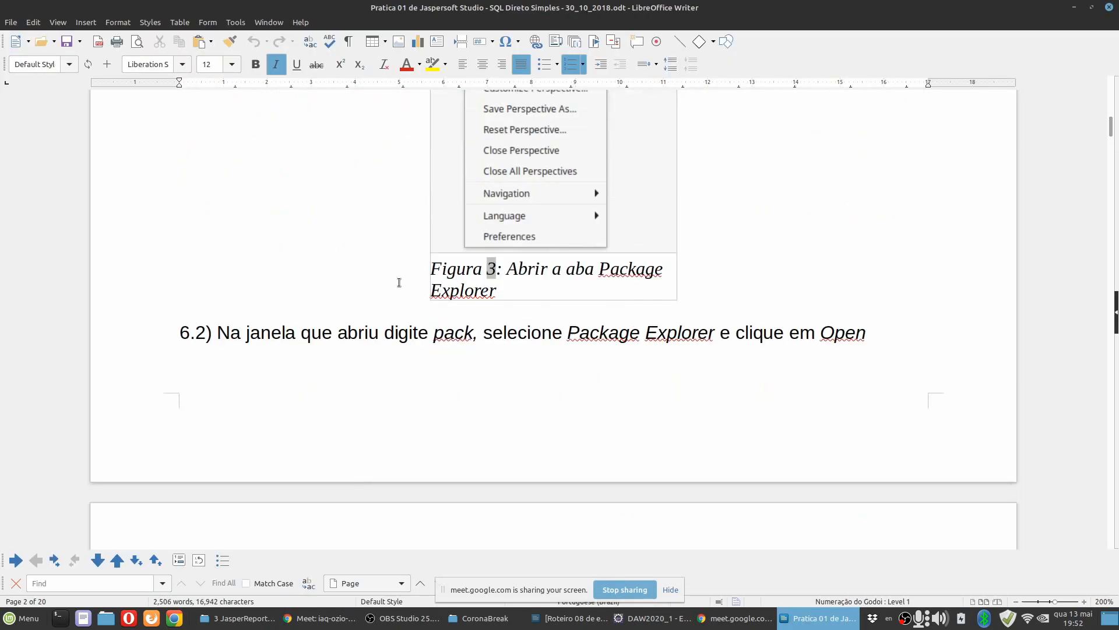
scroll(399, 282, "up", 5)
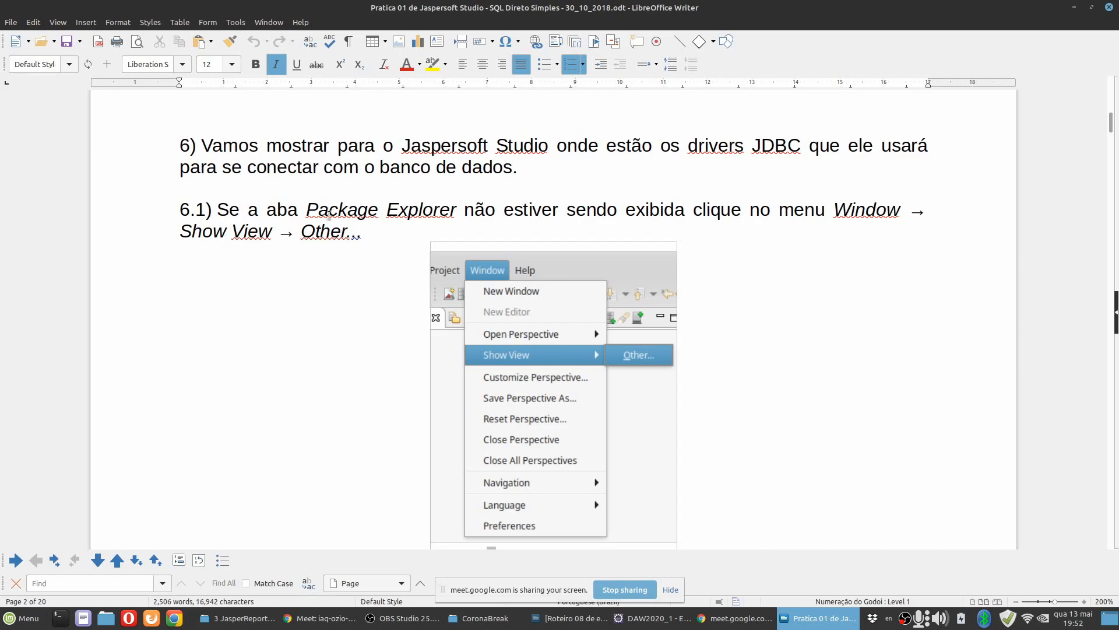
left_click(324, 183)
scroll(319, 274, "down", 2)
scroll(321, 289, "up", 2)
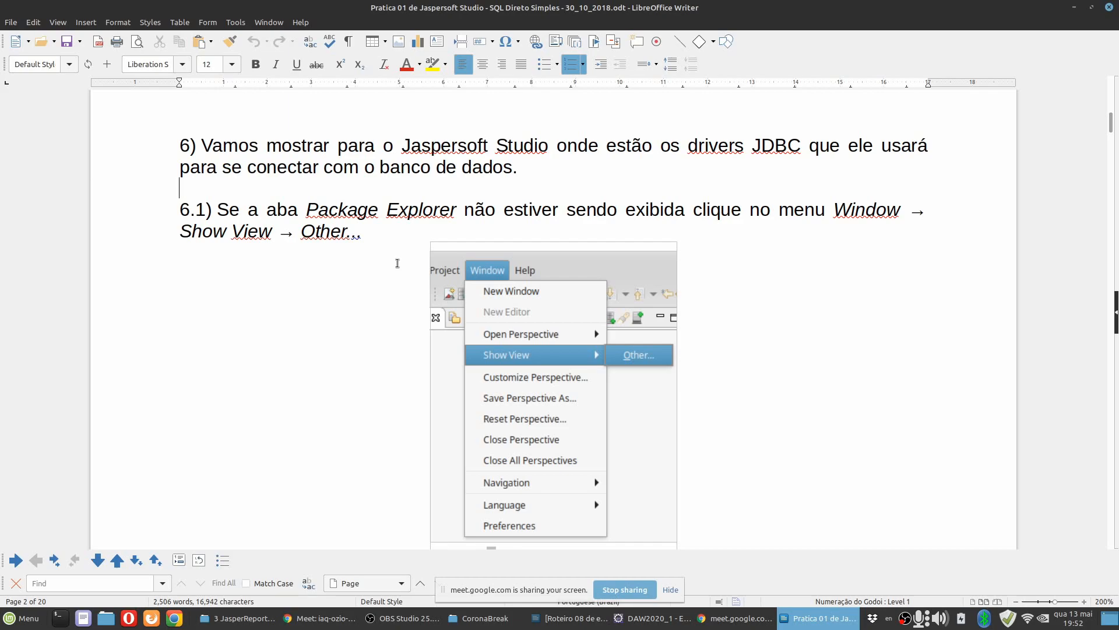
scroll(394, 321, "down", 5)
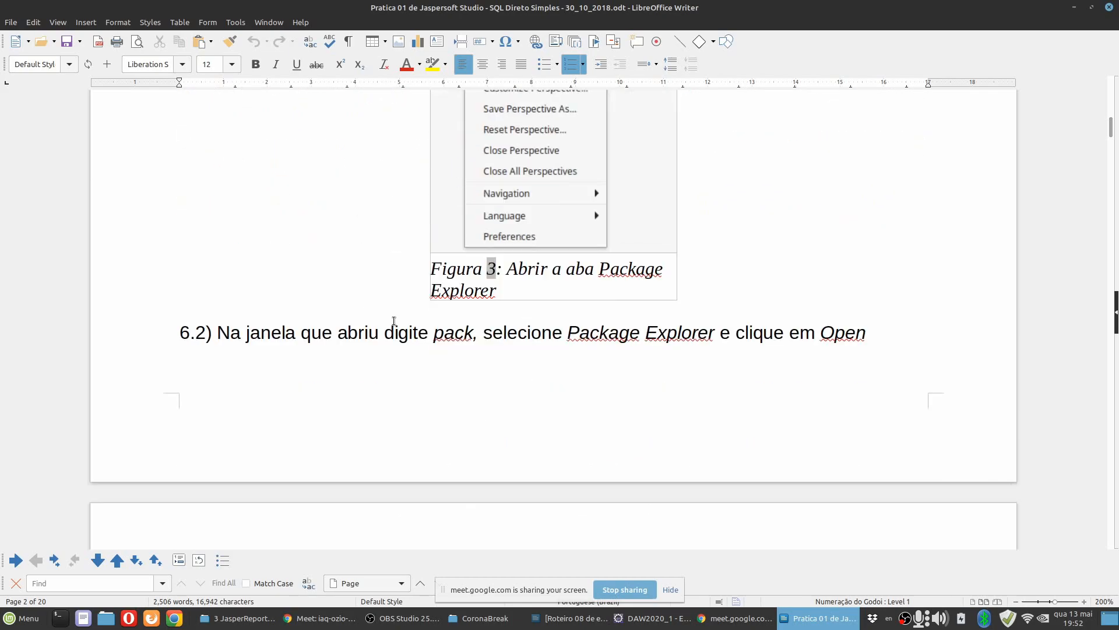
scroll(394, 321, "down", 10)
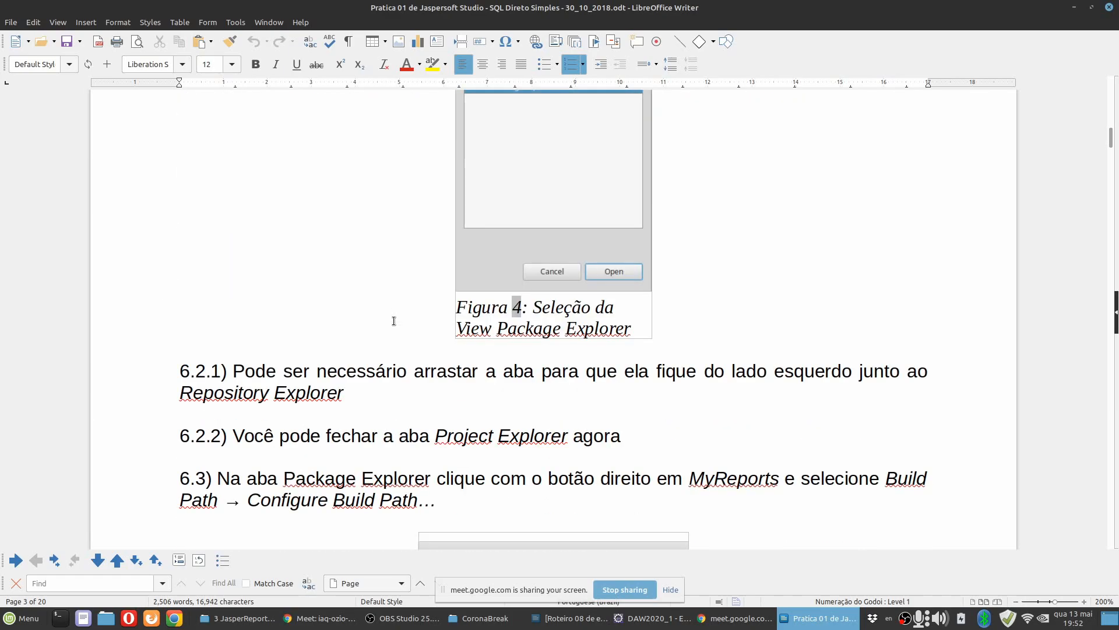
scroll(395, 320, "down", 3)
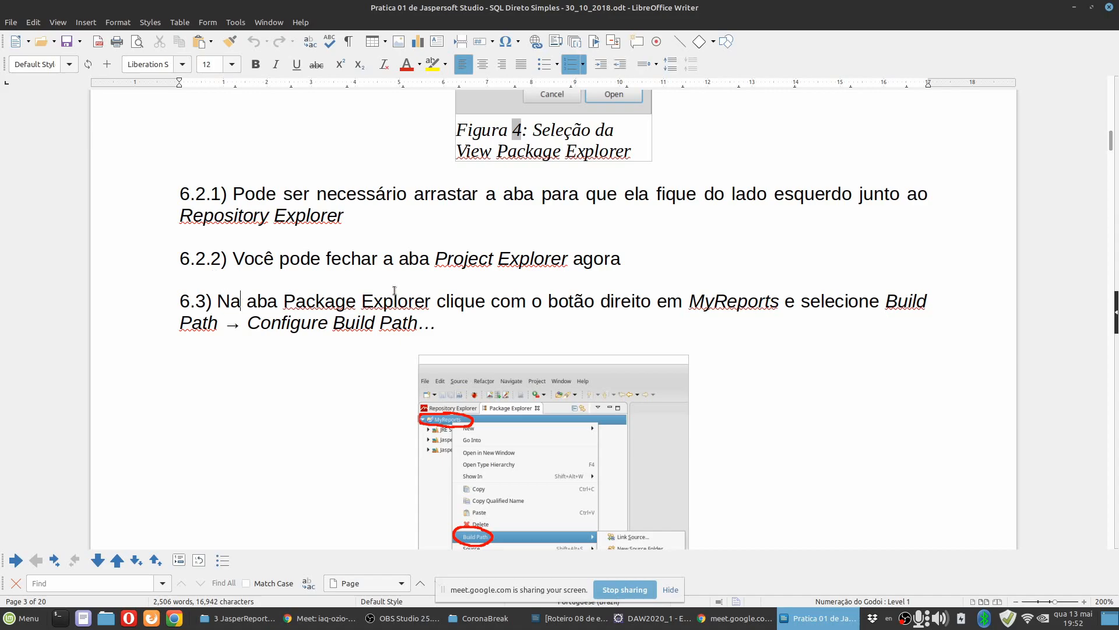
left_click(236, 242)
scroll(342, 365, "down", 12)
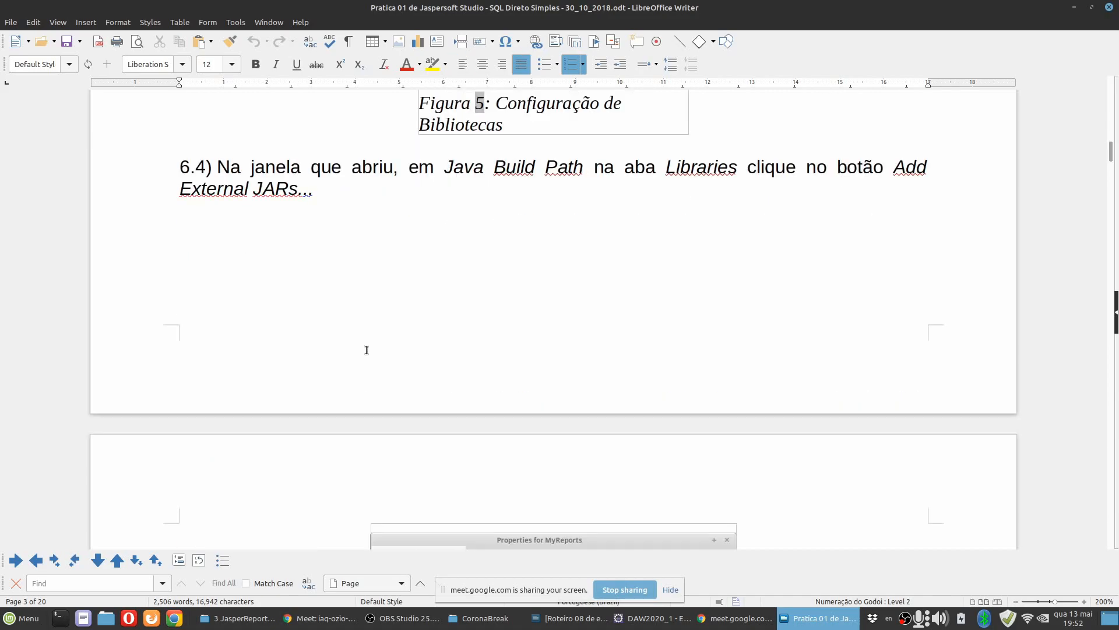
scroll(355, 356, "down", 6)
scroll(356, 355, "down", 6)
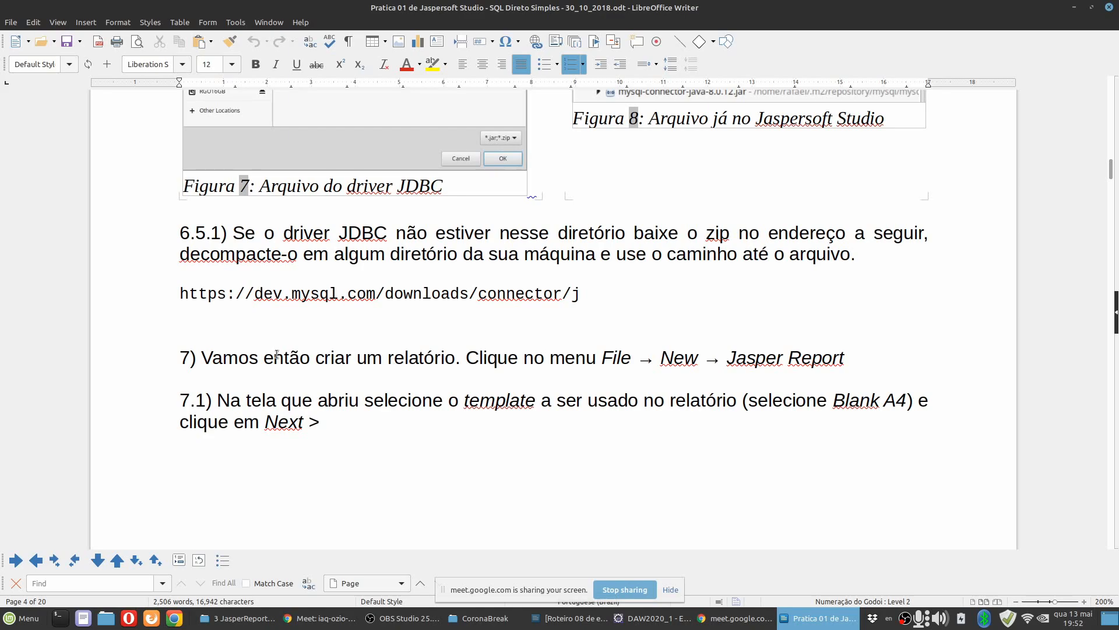
left_click_drag(201, 358, 959, 370)
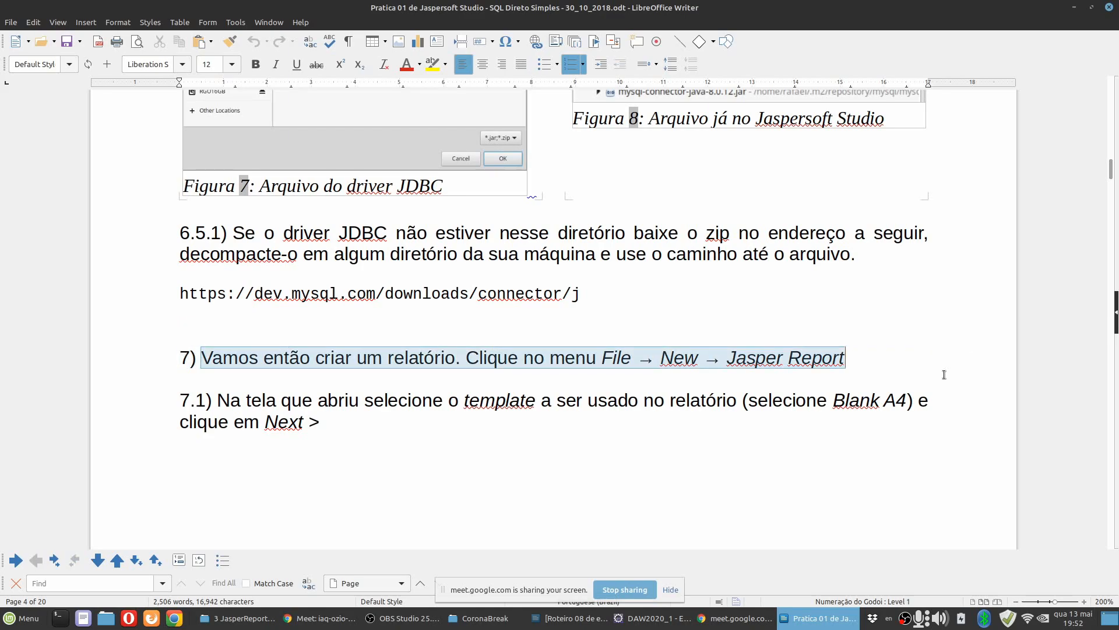
Switch to Eclipse, start creating a new Jasper Report, and enlarge and reposition the wizard.
key("alt+Tab")
left_click(11, 22)
mouse_move(19, 41)
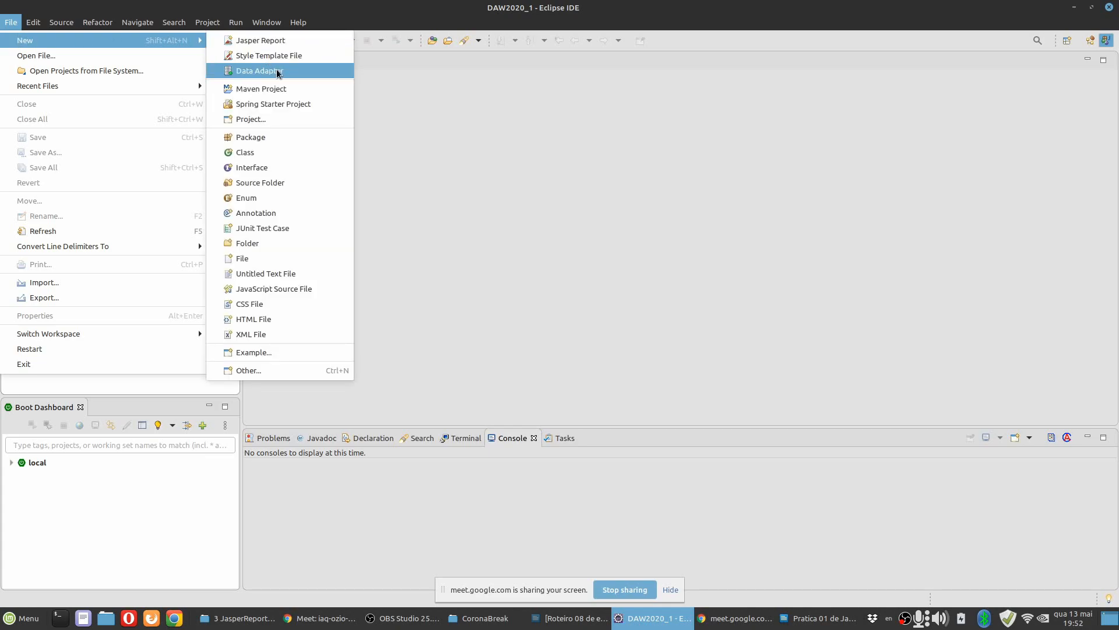
left_click(263, 41)
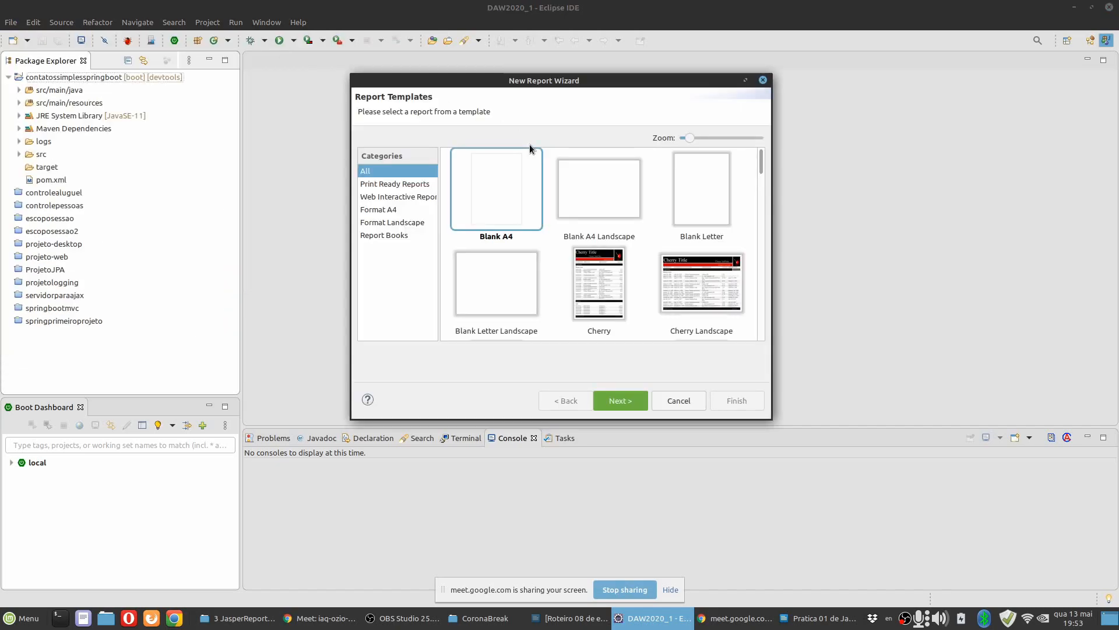
left_click_drag(772, 419, 913, 563)
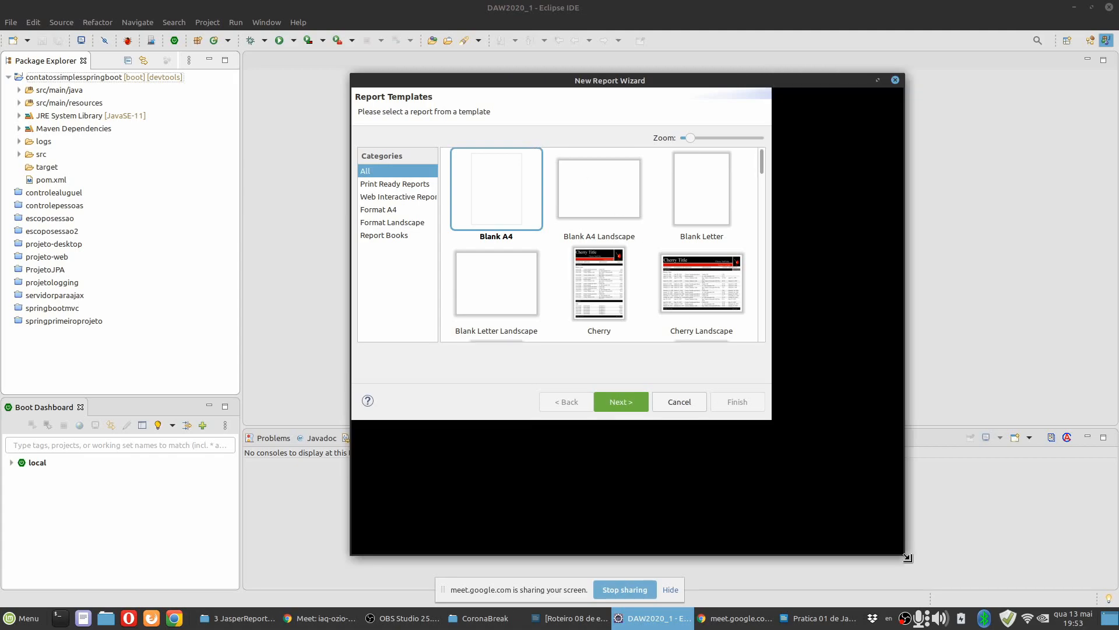
left_click_drag(551, 85, 458, 58)
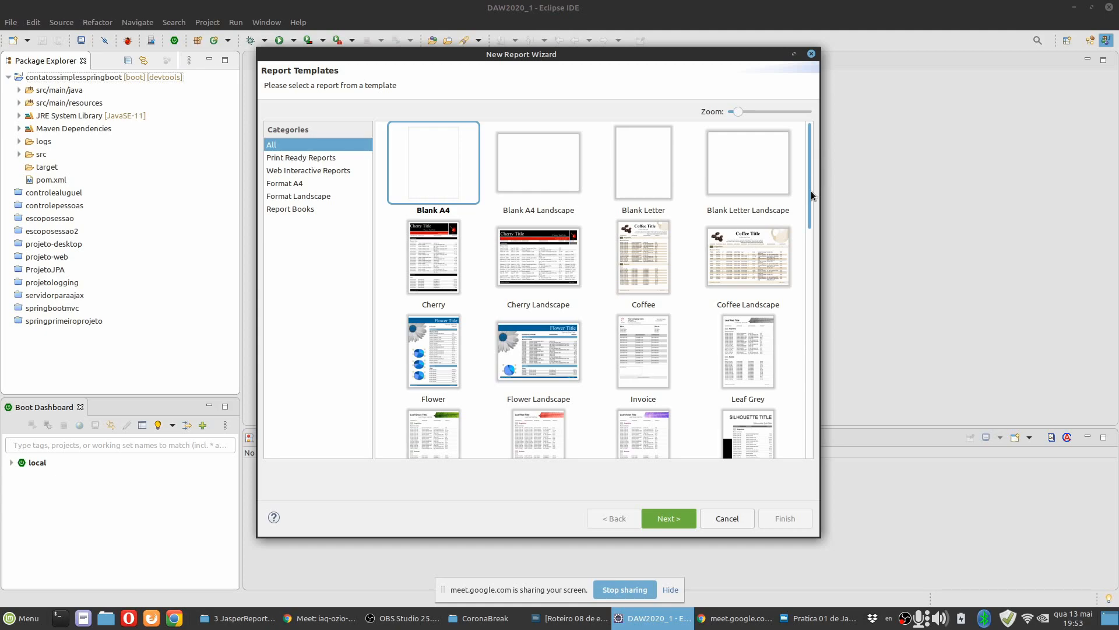
Look through the available report templates and continue with the Blank A4 template.
scroll(810, 193, "down", 3)
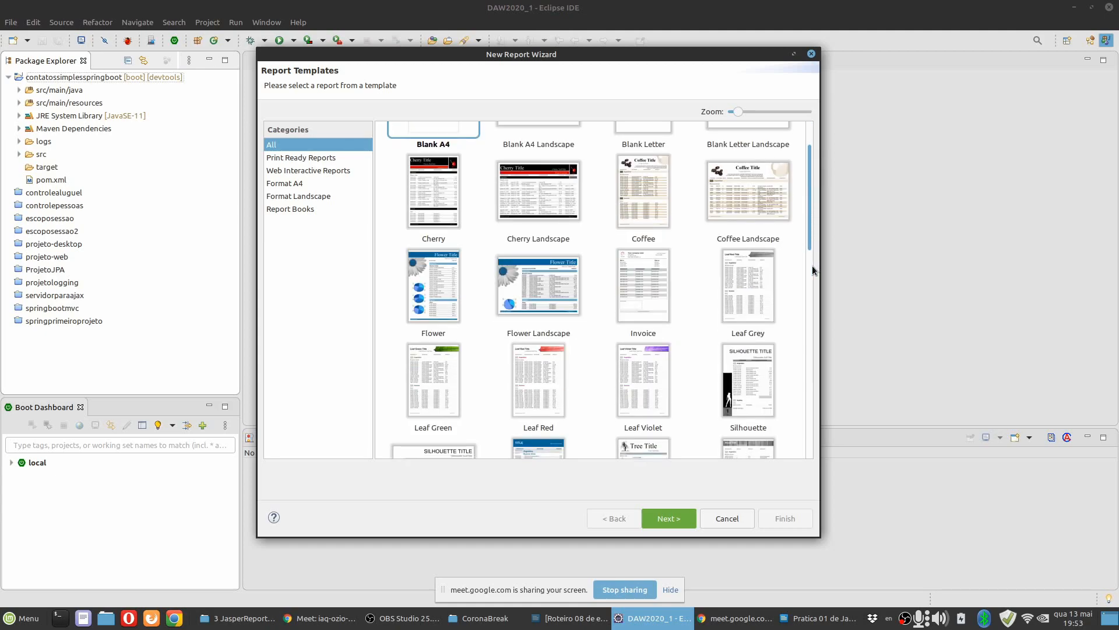
scroll(813, 265, "down", 10)
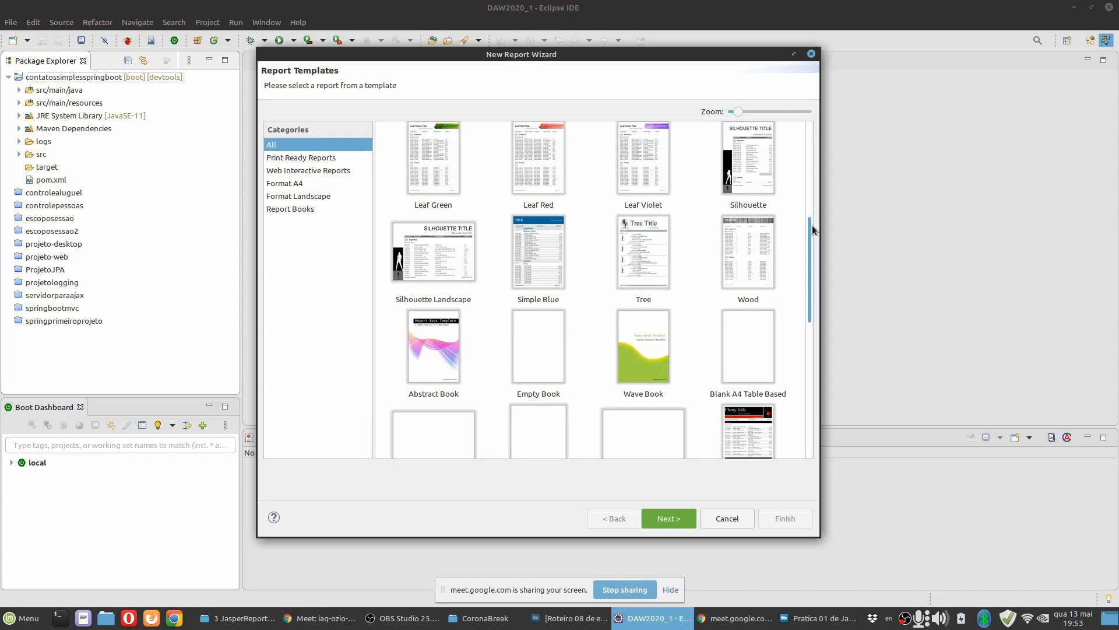
scroll(813, 195, "up", 5)
scroll(813, 194, "up", 7)
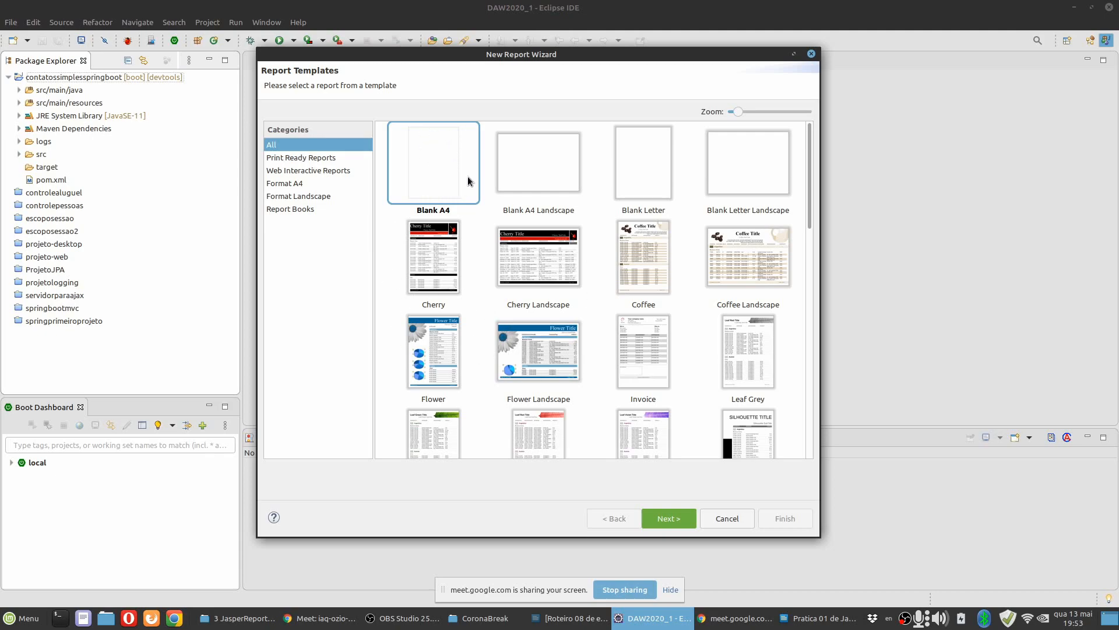
left_click(675, 519)
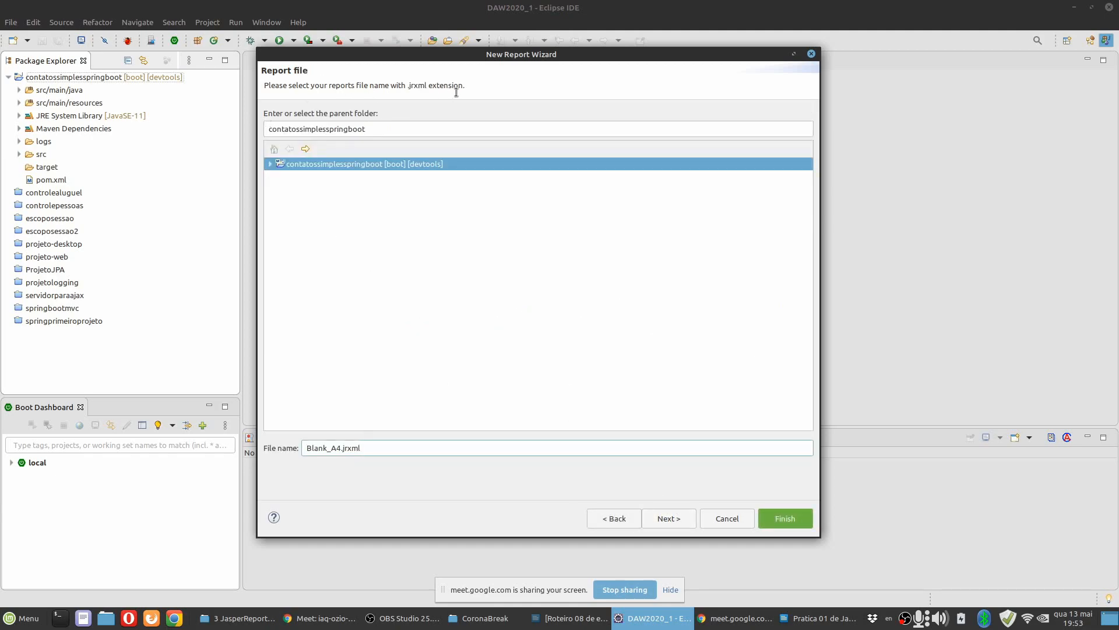
Expand the contatossimplesspringboot project in the wizard and select it as the report's parent folder.
left_click(269, 164)
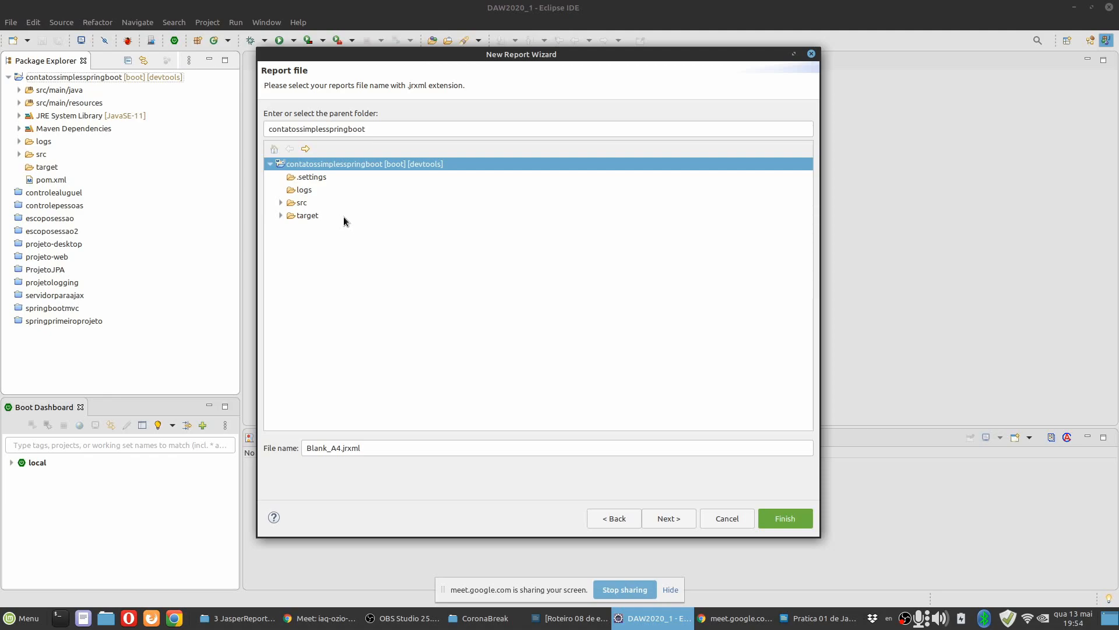
left_click_drag(343, 448, 309, 457)
left_click(379, 126)
left_click(326, 166)
left_click(342, 448)
left_click_drag(343, 448, 270, 449)
Switch to the practice document, find instruction 7.2, and copy the report name RelatorioSQLDiretoSimples.
left_click(815, 623)
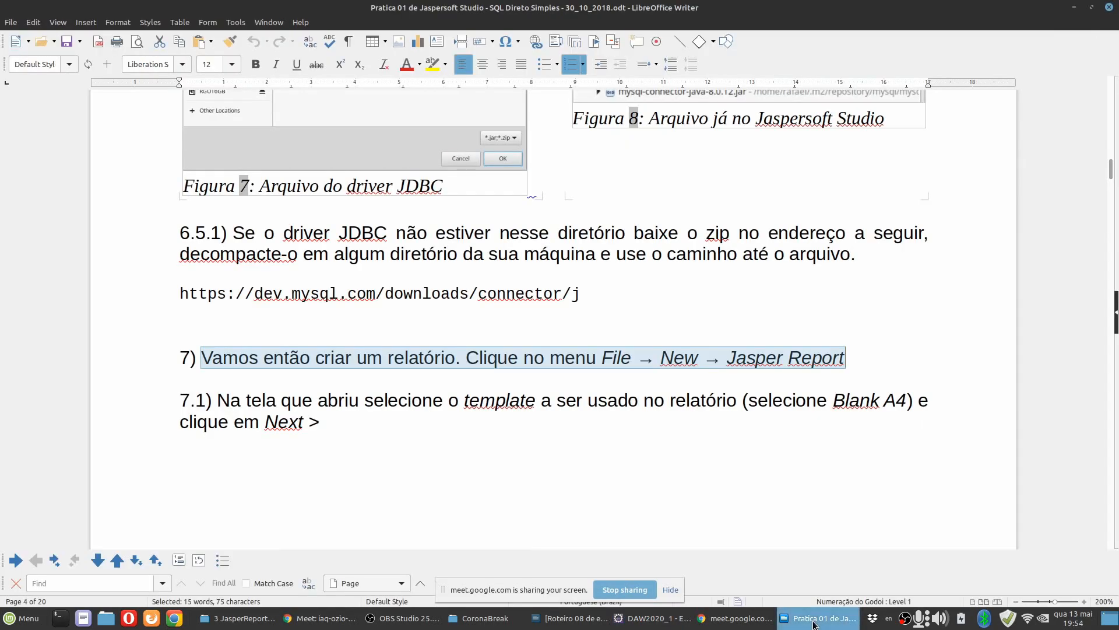
left_click(547, 424)
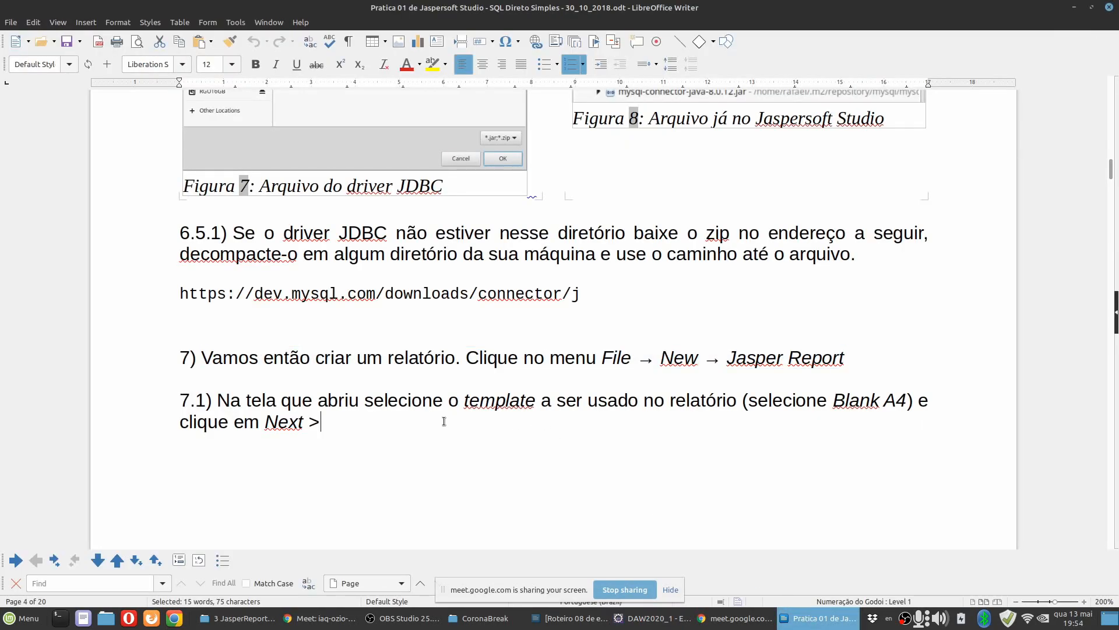
scroll(444, 422, "down", 3)
scroll(483, 448, "down", 8)
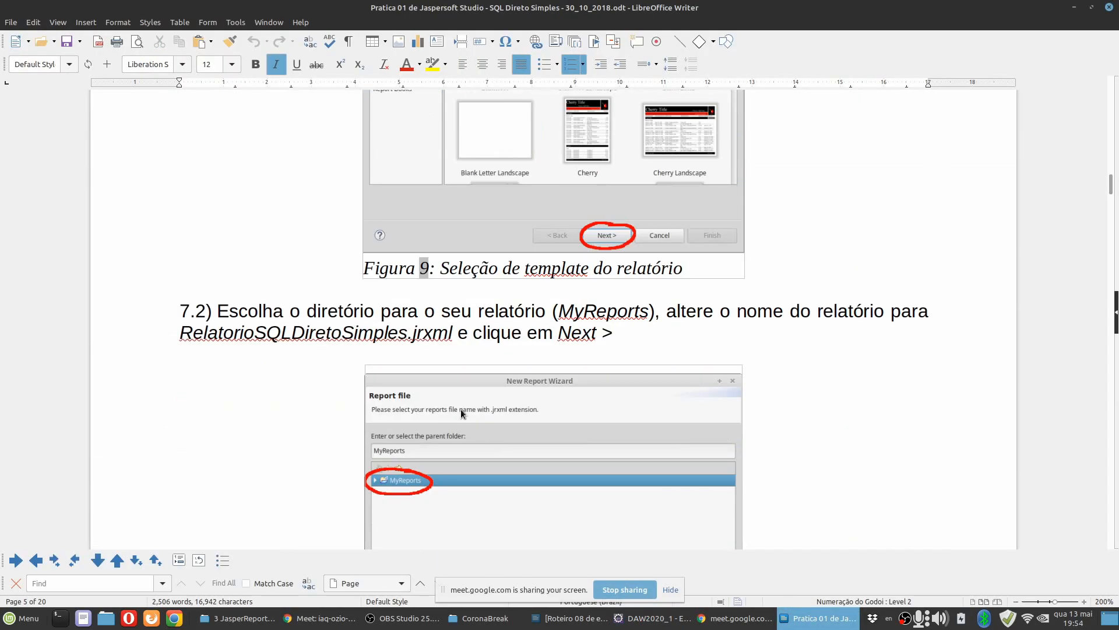
left_click_drag(168, 335, 409, 337)
key("ctrl+c")
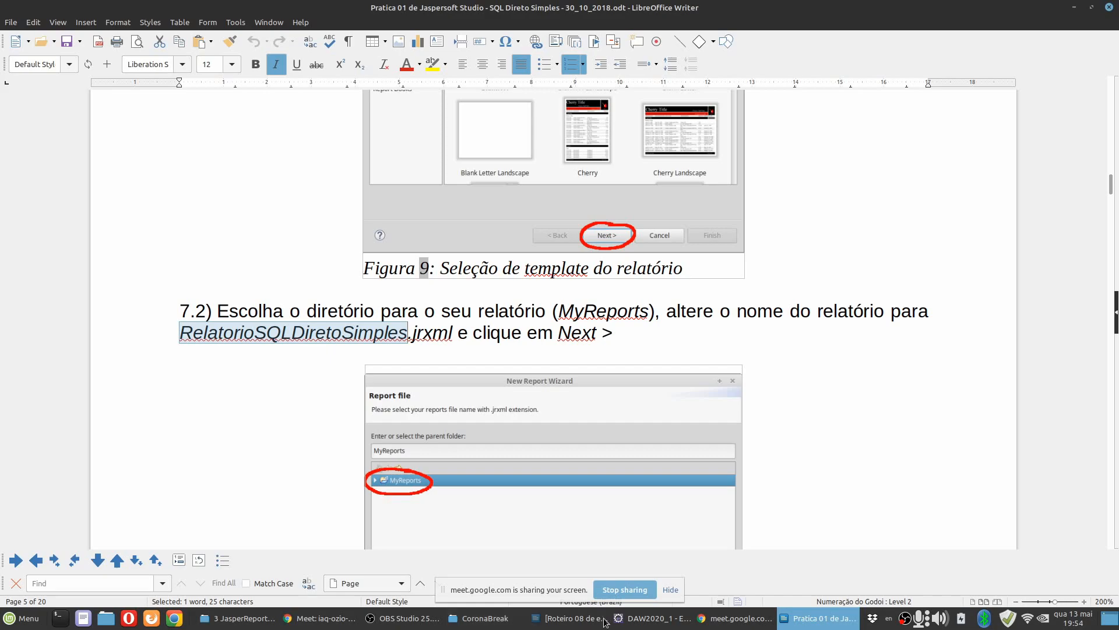
Switch to Eclipse, name the report file RelatorioSQLDiretoSimples.jrxml, and continue to the data source page.
left_click(624, 622)
left_click_drag(344, 451, 304, 449)
key("ctrl+v")
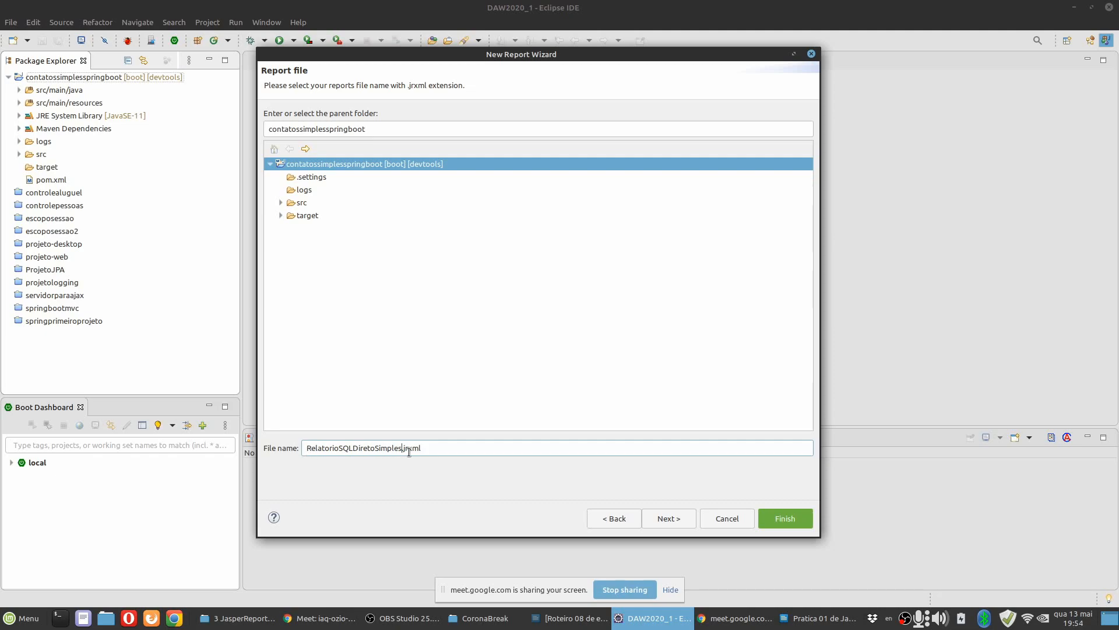
left_click_drag(338, 447, 376, 448)
double_click(396, 448)
left_click_drag(376, 448, 407, 448)
left_click(435, 453)
left_click_drag(338, 448, 374, 449)
left_click(666, 523)
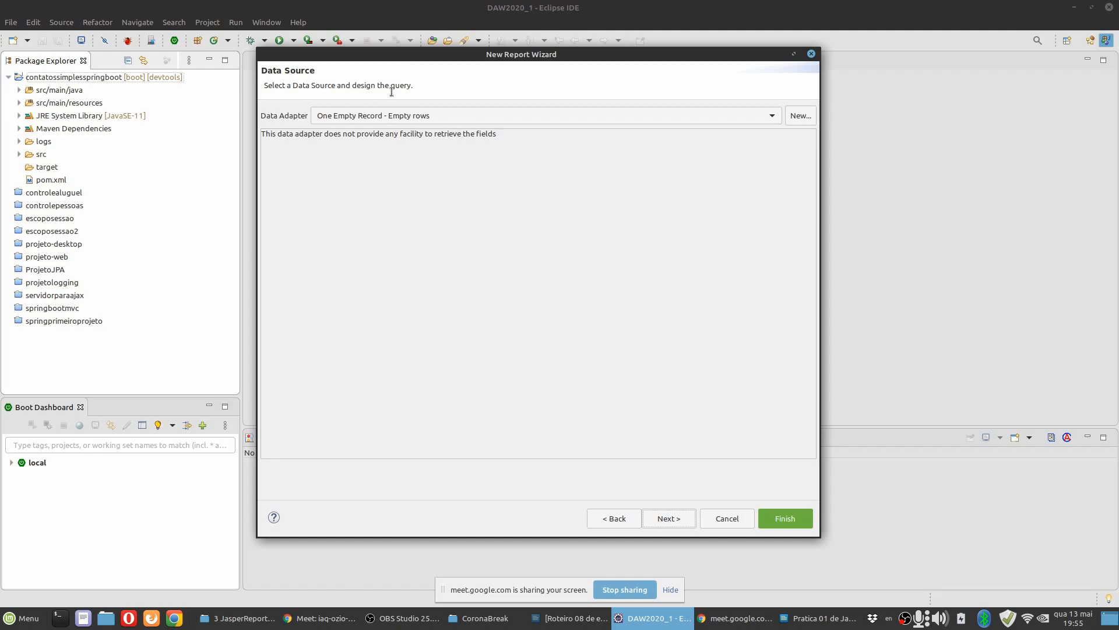
Switch to the practice document and read instruction 7.3 on selecting or creating a database connection.
left_click(800, 623)
scroll(341, 348, "down", 10)
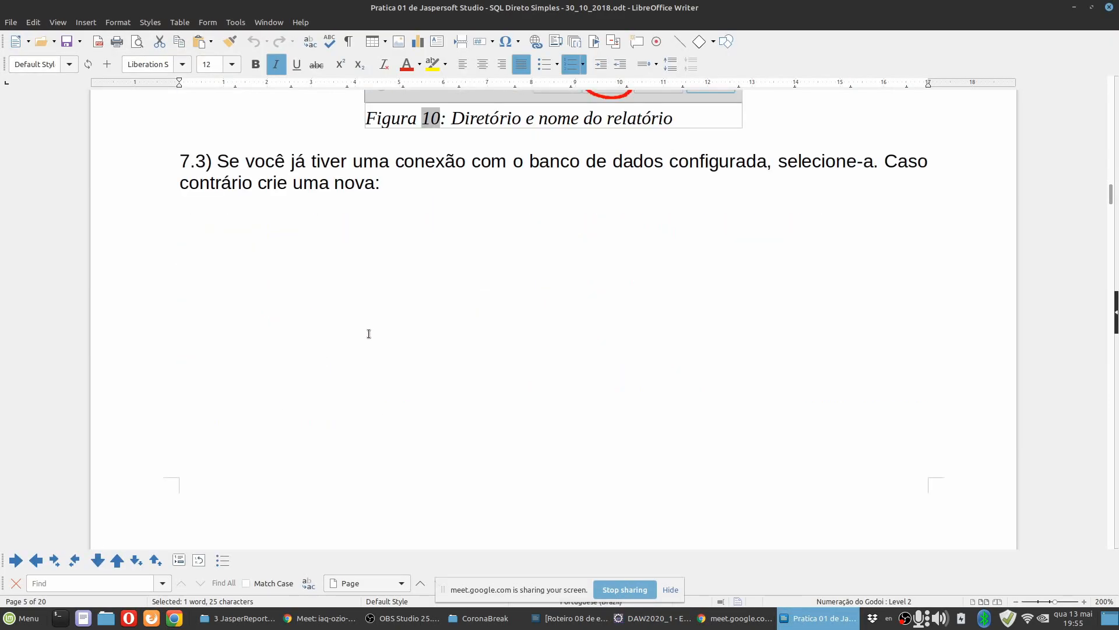
scroll(394, 321, "up", 4)
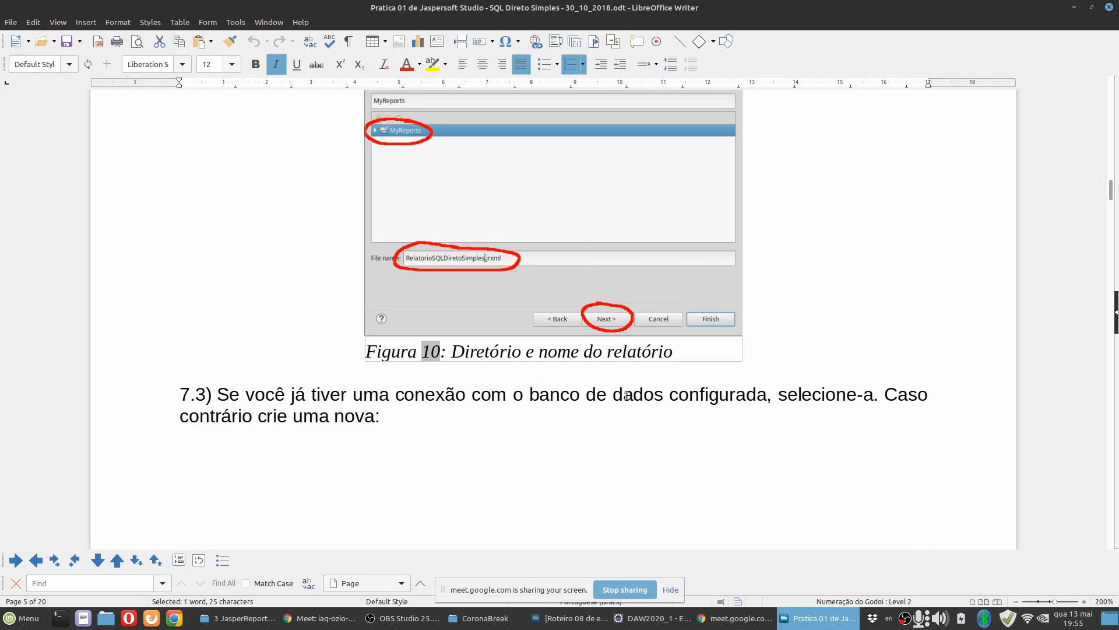
scroll(534, 395, "up", 1)
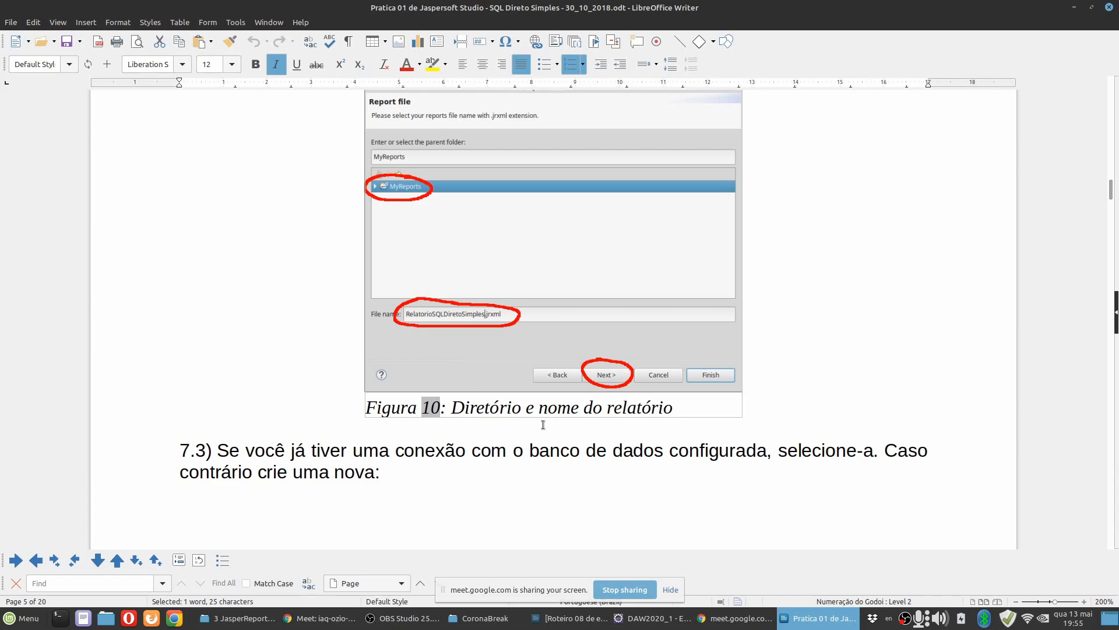
scroll(527, 412, "down", 12)
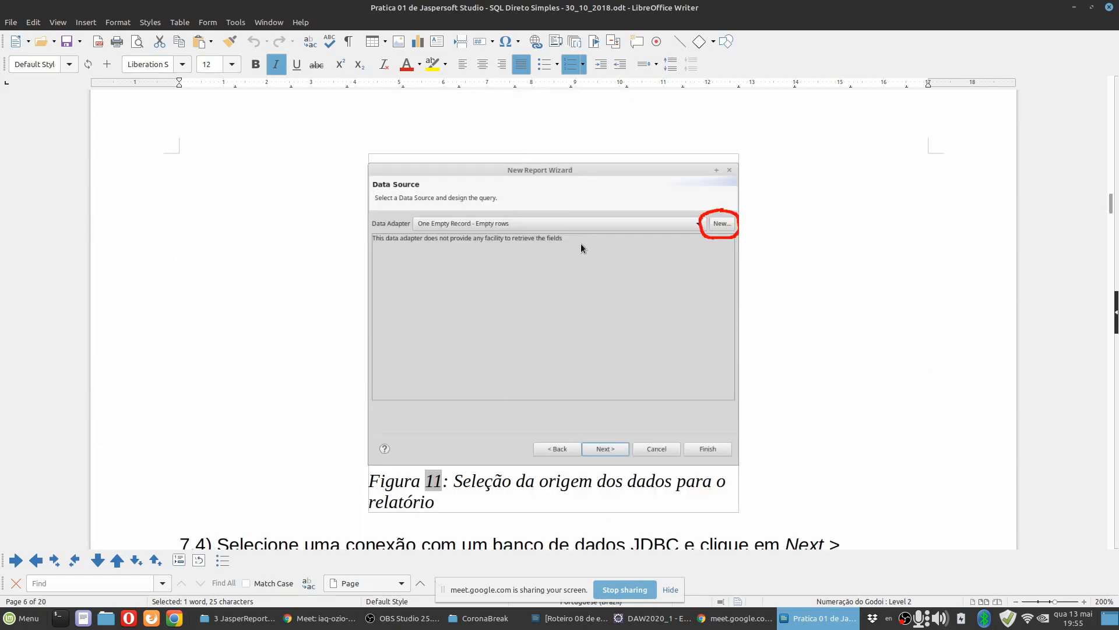
Switch to Eclipse and view the available data adapters without changing the selection.
left_click(641, 619)
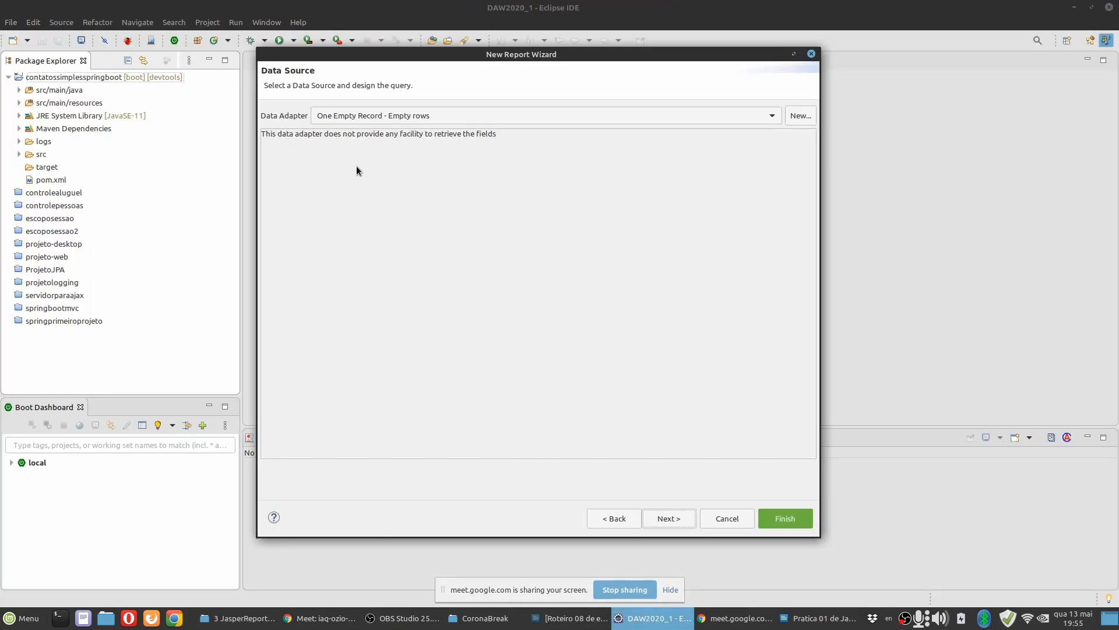
left_click(372, 118)
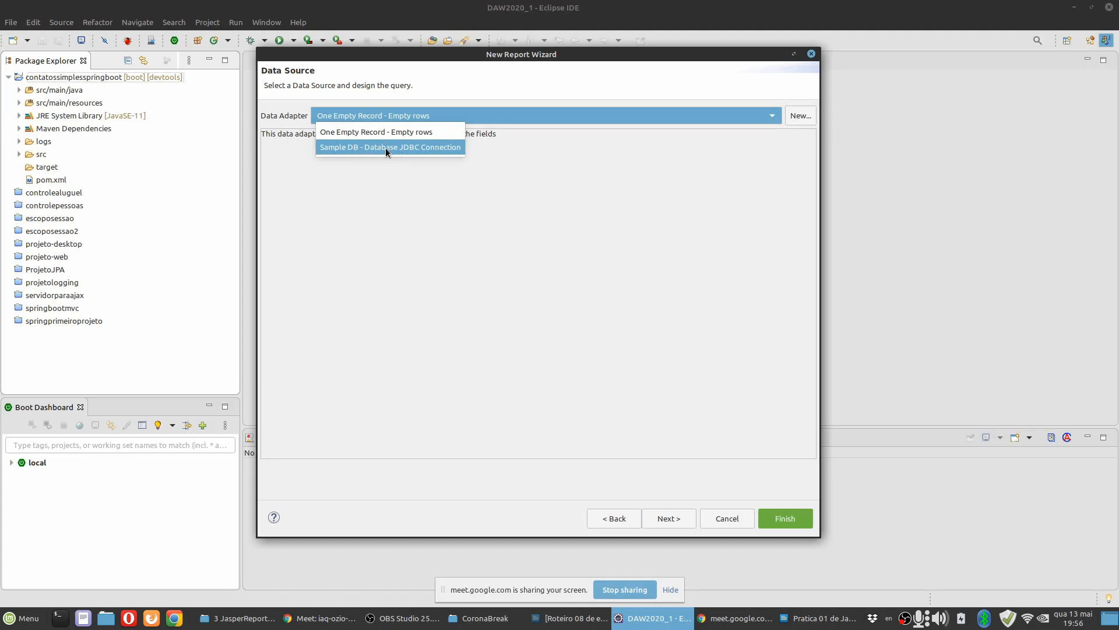
left_click(586, 160)
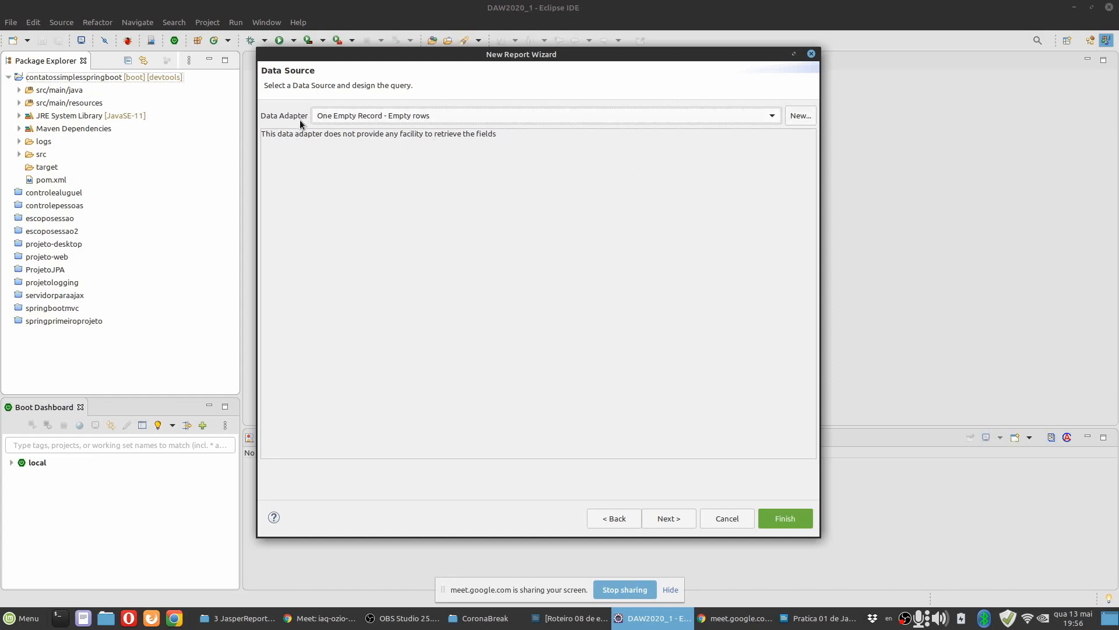
Start creating a new data adapter and enlarge the wizard to show the full list of adapter types.
left_click(799, 115)
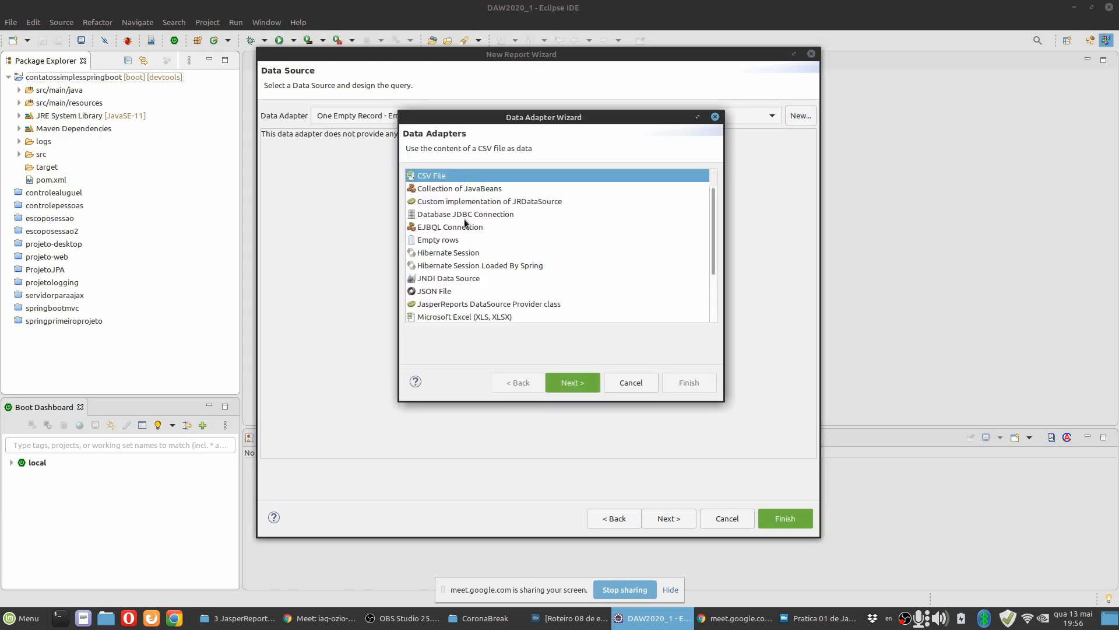
scroll(463, 216, "down", 3)
scroll(478, 245, "up", 2)
scroll(478, 250, "up", 2)
left_click_drag(504, 110, 486, 68)
left_click_drag(468, 397, 492, 457)
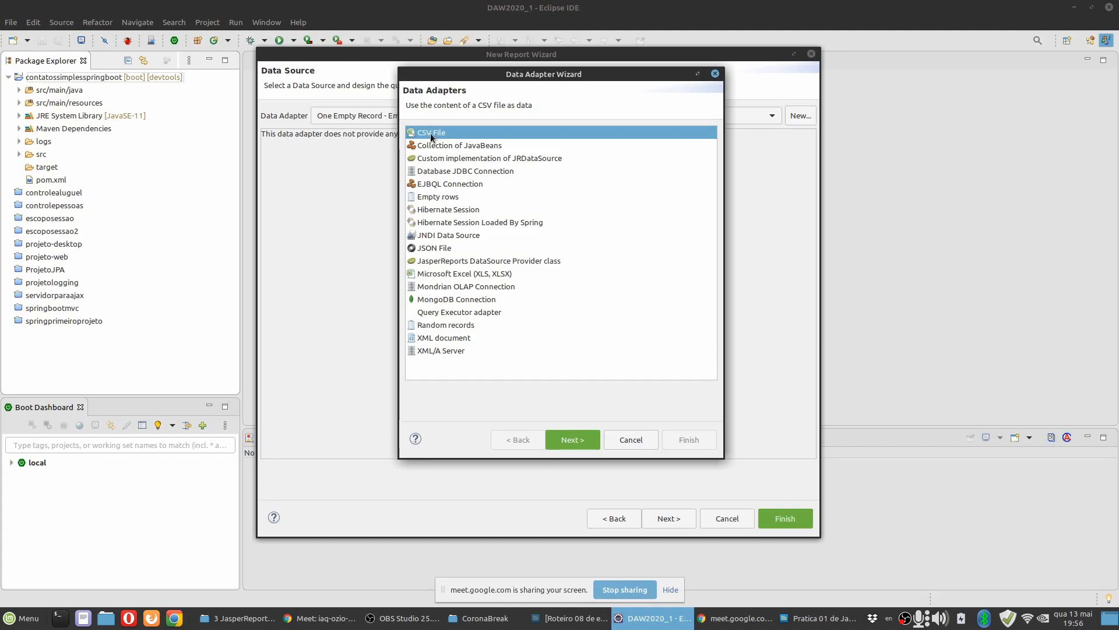
Review the descriptions of adapter types such as Collection of JavaBeans, Database JDBC Connection, Hibernate Session, JSON File, Microsoft Excel and MongoDB Connection.
left_click(450, 146)
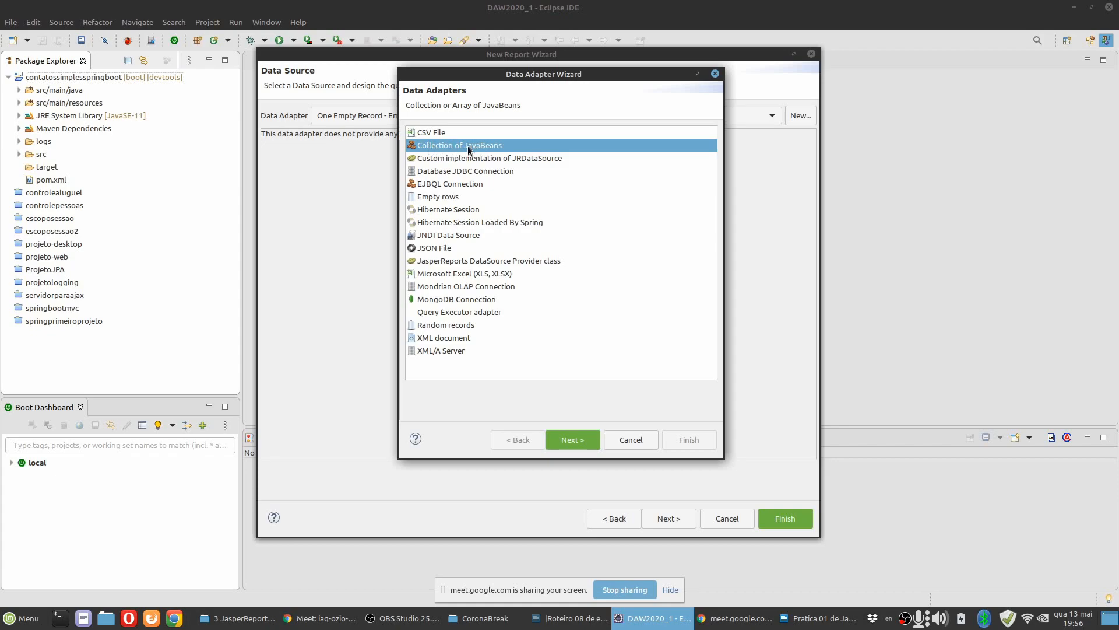
left_click(455, 172)
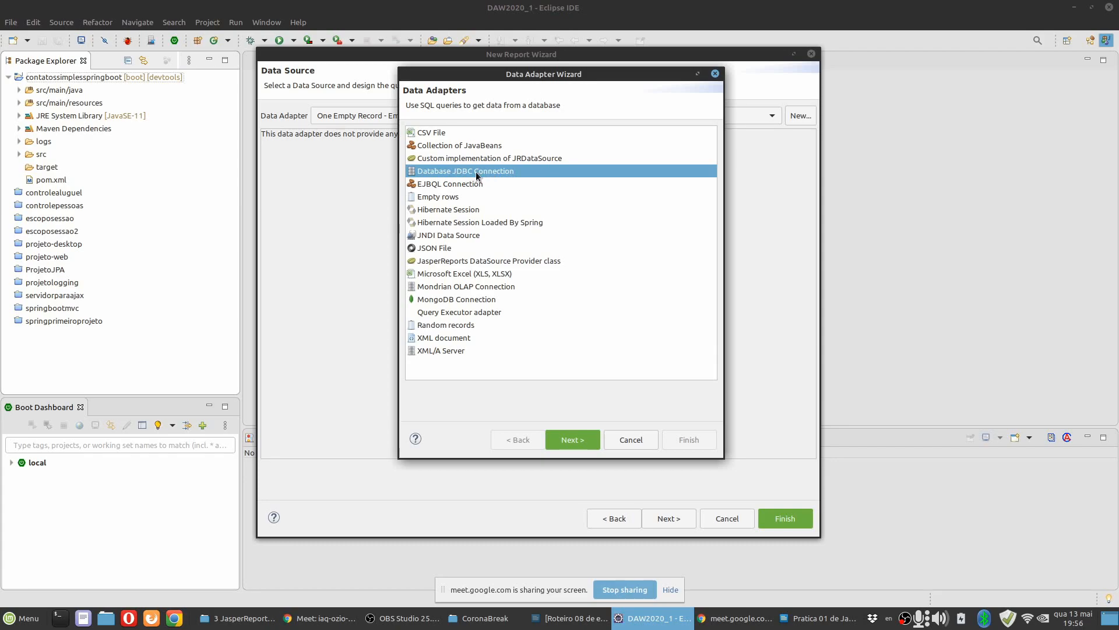
left_click(493, 214)
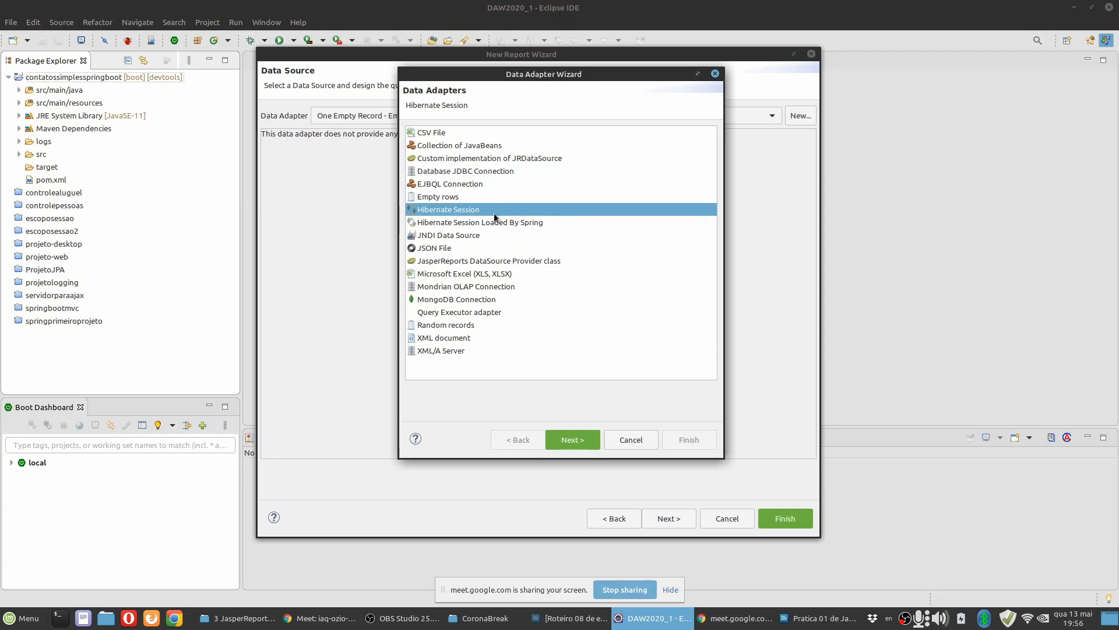
left_click(448, 249)
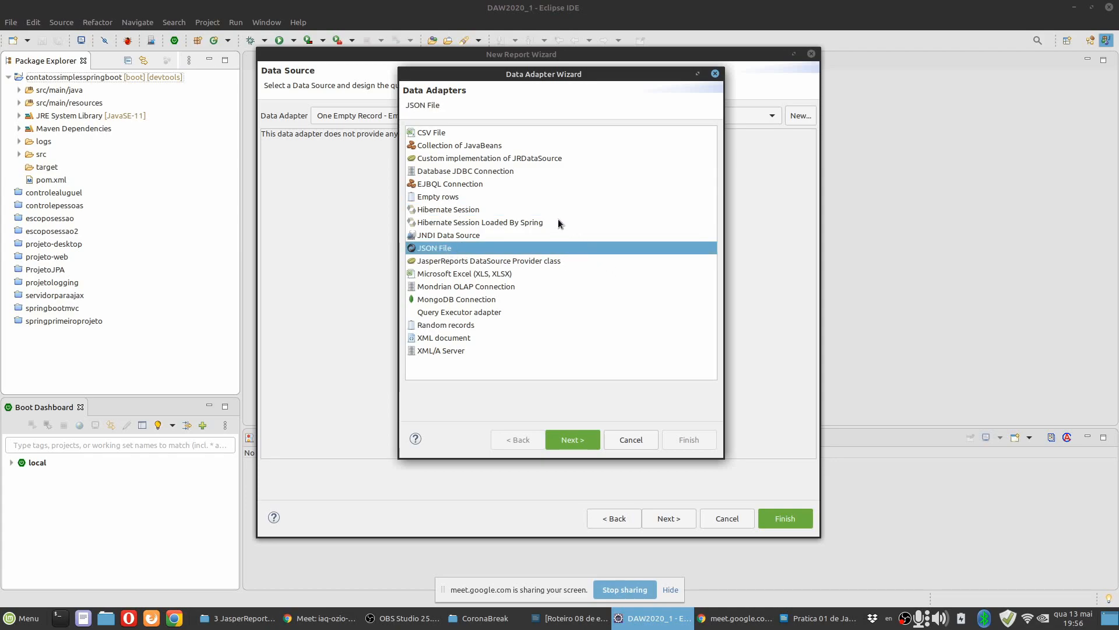
left_click(564, 273)
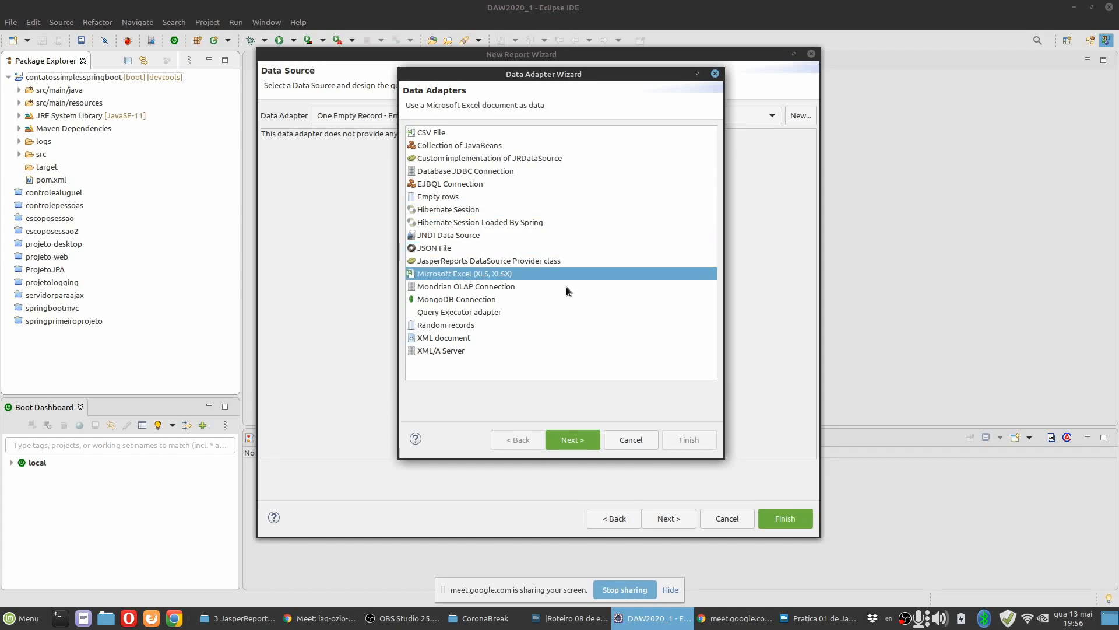
left_click(513, 299)
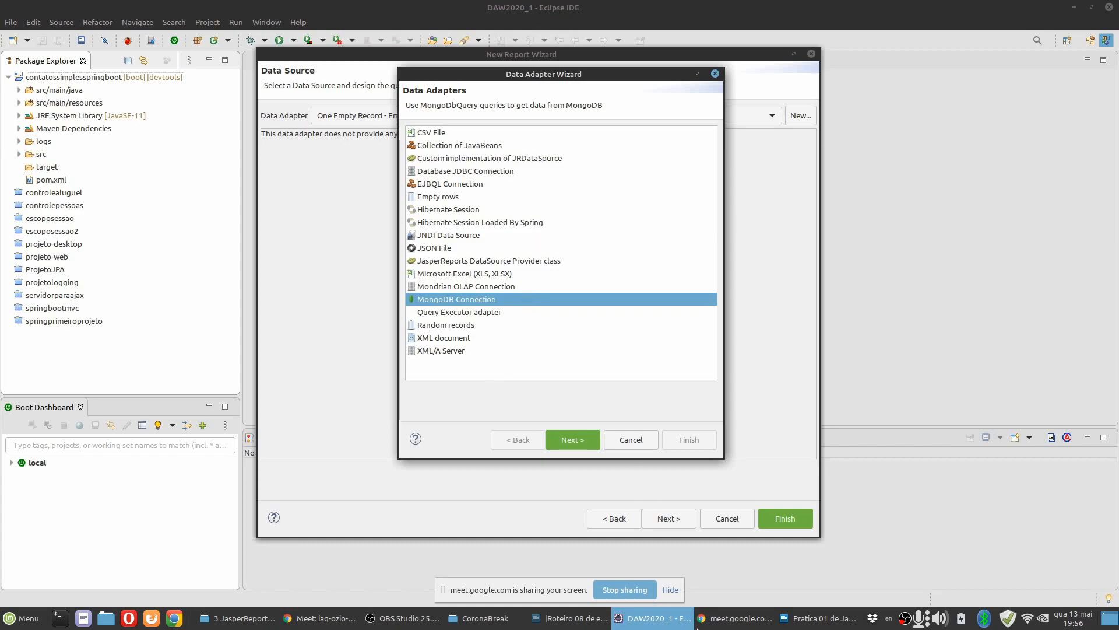
Switch to the practice document and read instruction 7.4 on choosing the JDBC database connection type.
key("alt+Tab")
scroll(487, 432, "down", 3)
scroll(487, 431, "down", 2)
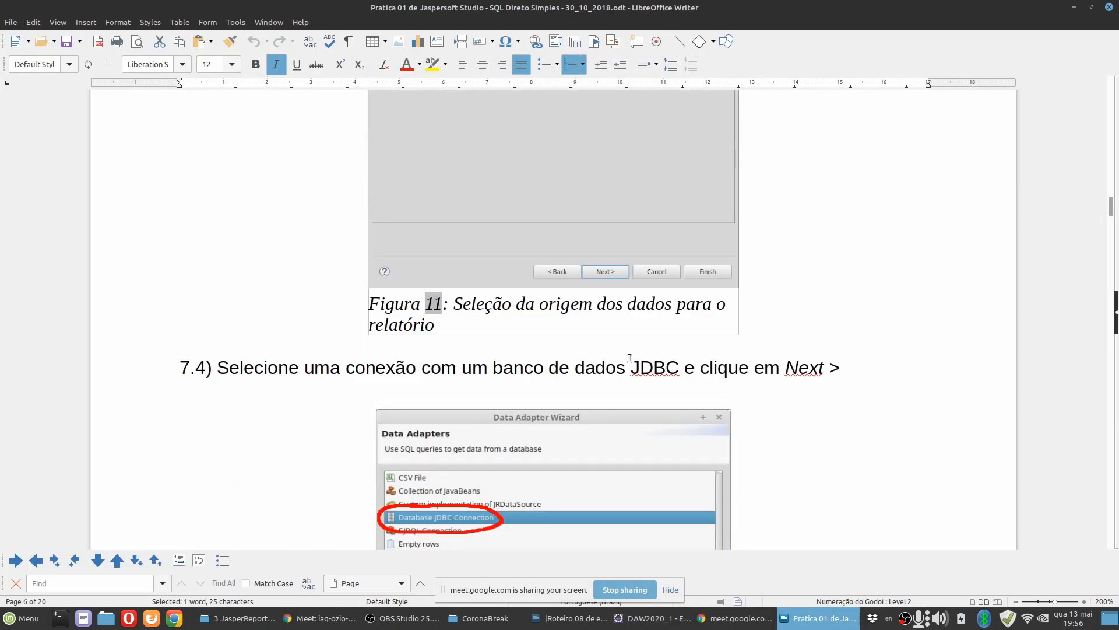
double_click(667, 360)
scroll(670, 355, "down", 3)
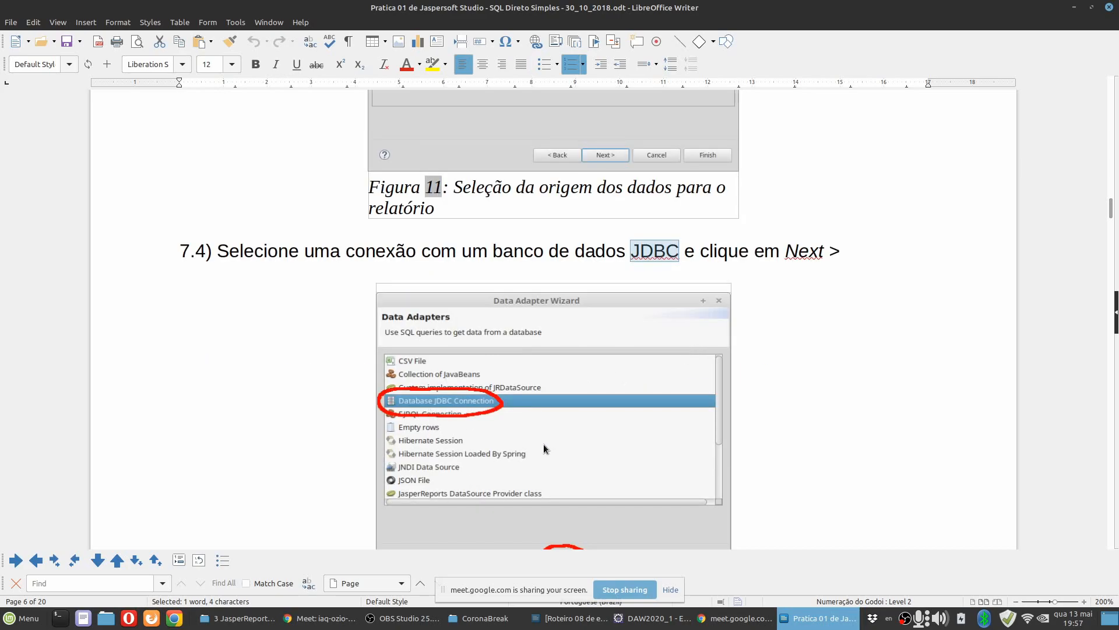
Switch to Eclipse, choose Database JDBC Connection as the adapter type, and continue to its settings.
left_click(650, 618)
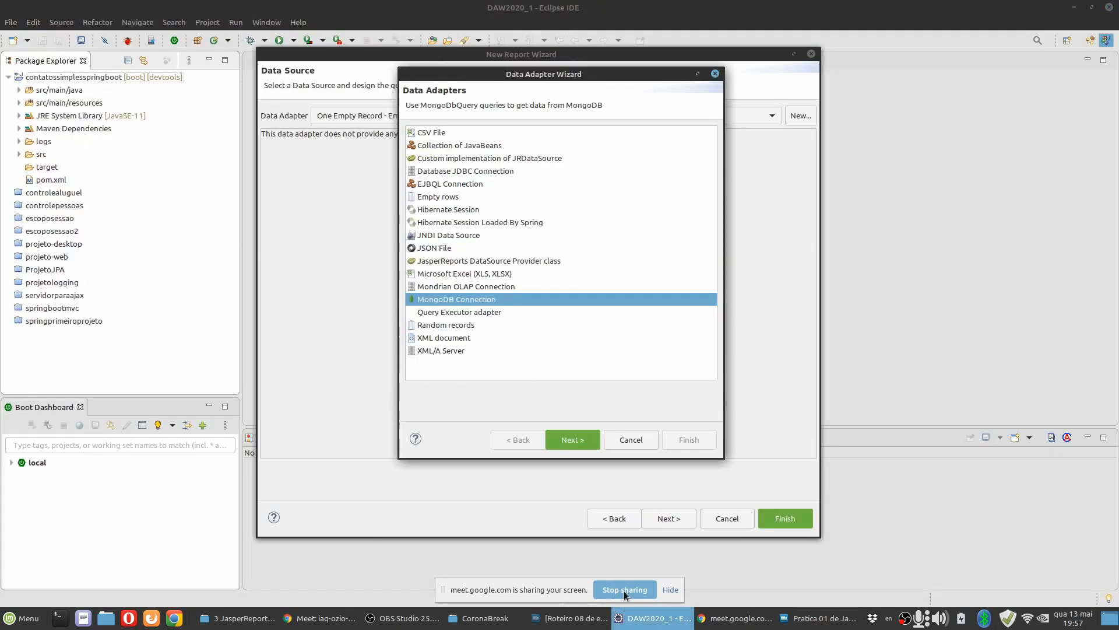
left_click(466, 173)
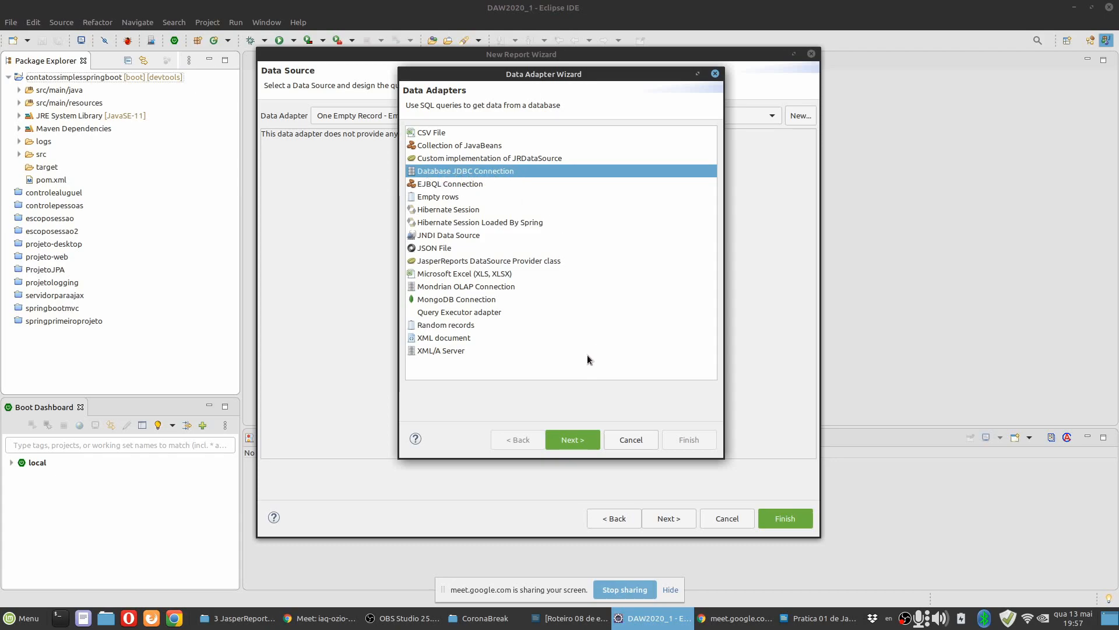
left_click(573, 441)
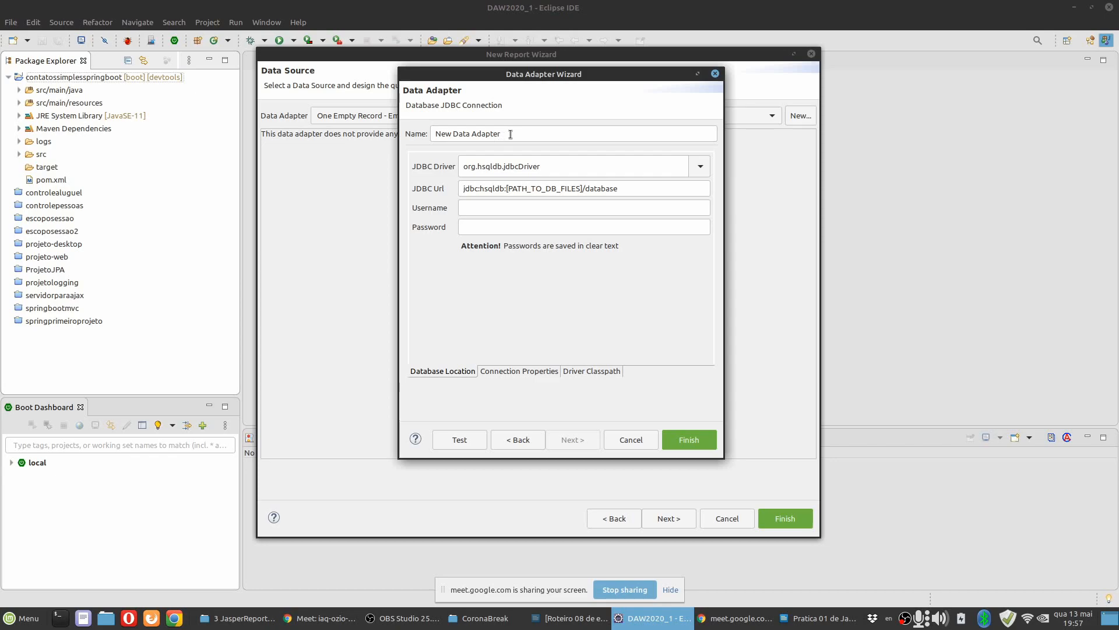
Switch to the practice document and read instruction 7.5 with the figure of the Database Location settings.
left_click(811, 619)
scroll(519, 405, "down", 5)
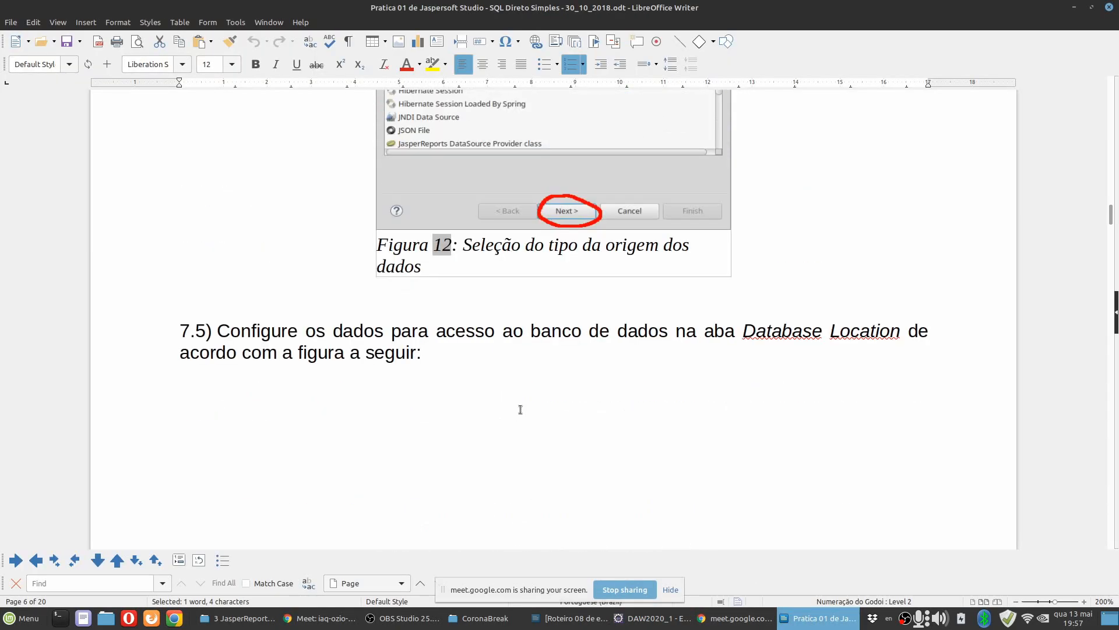
scroll(520, 409, "down", 10)
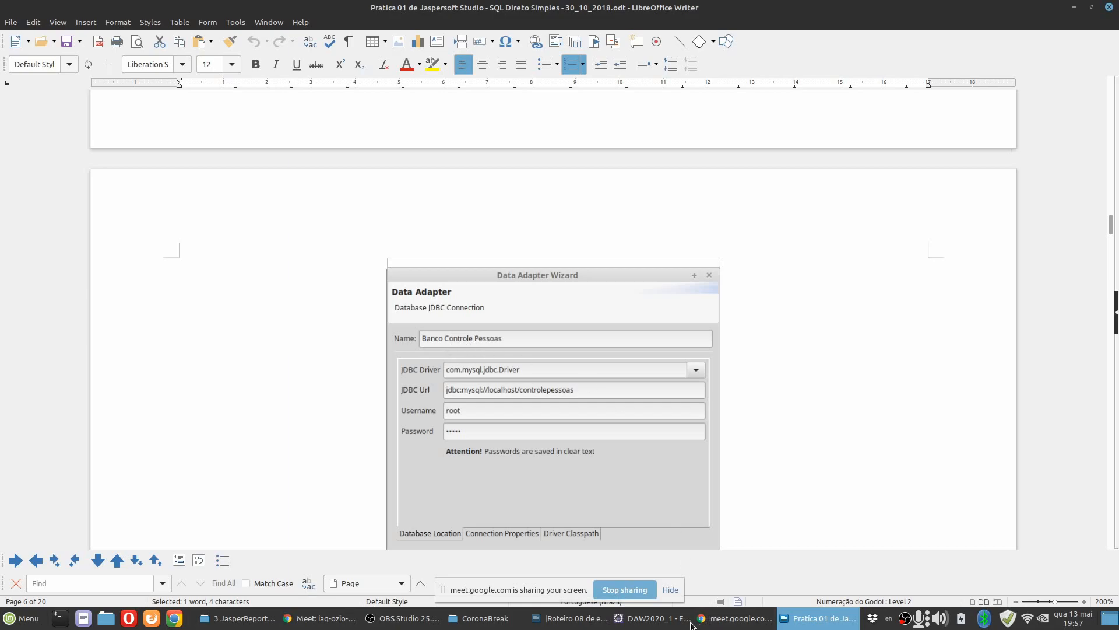
Switch to Eclipse, name the data adapter Banco Contatos Simples, and select the MySQL (com.mysql.jdbc.Driver) driver.
left_click(654, 623)
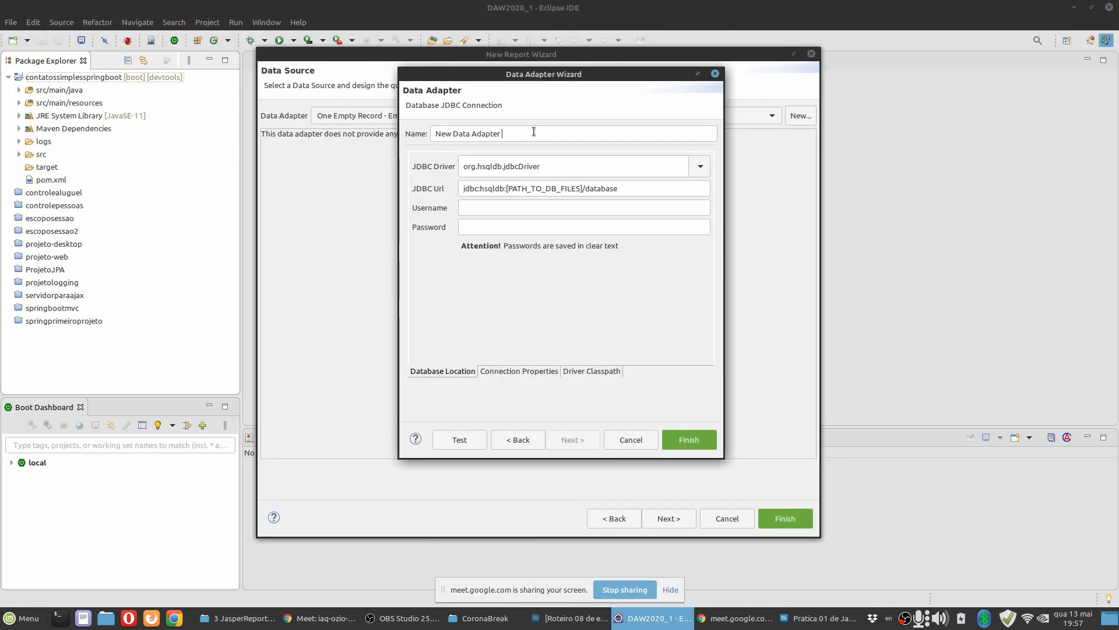
left_click_drag(511, 133, 326, 135)
type("Banc")
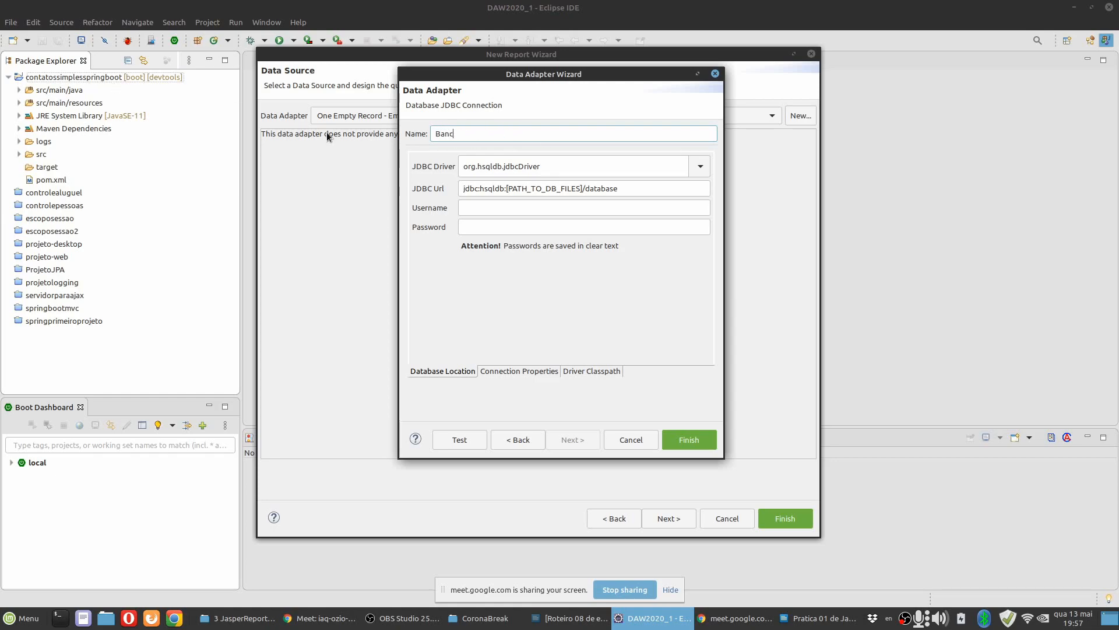
type("o Contatos Simples")
left_click(702, 167)
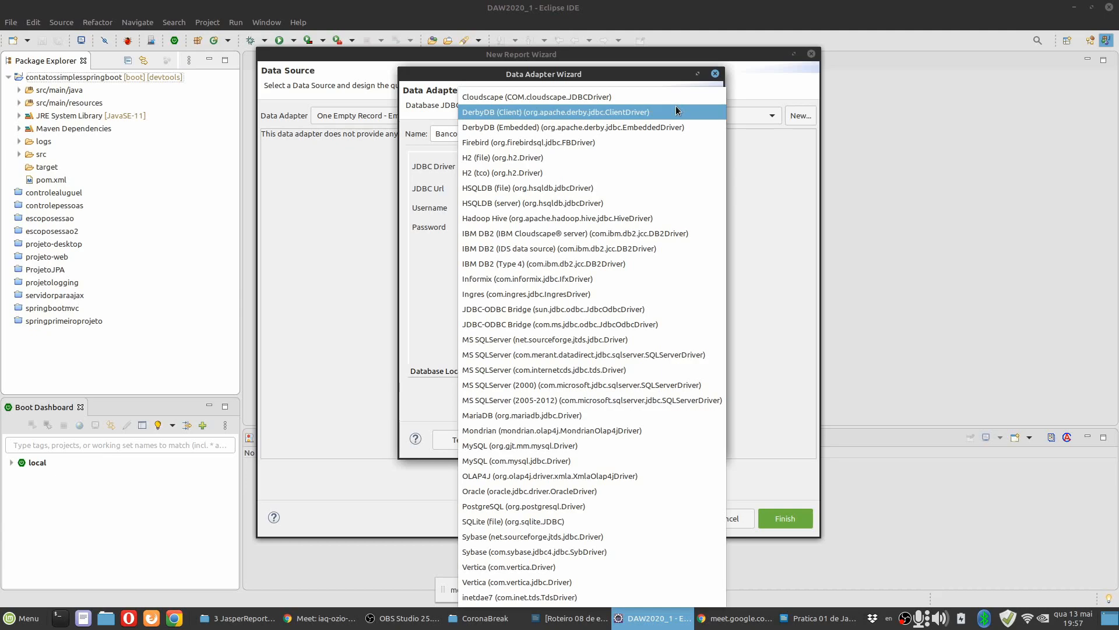
left_click(542, 462)
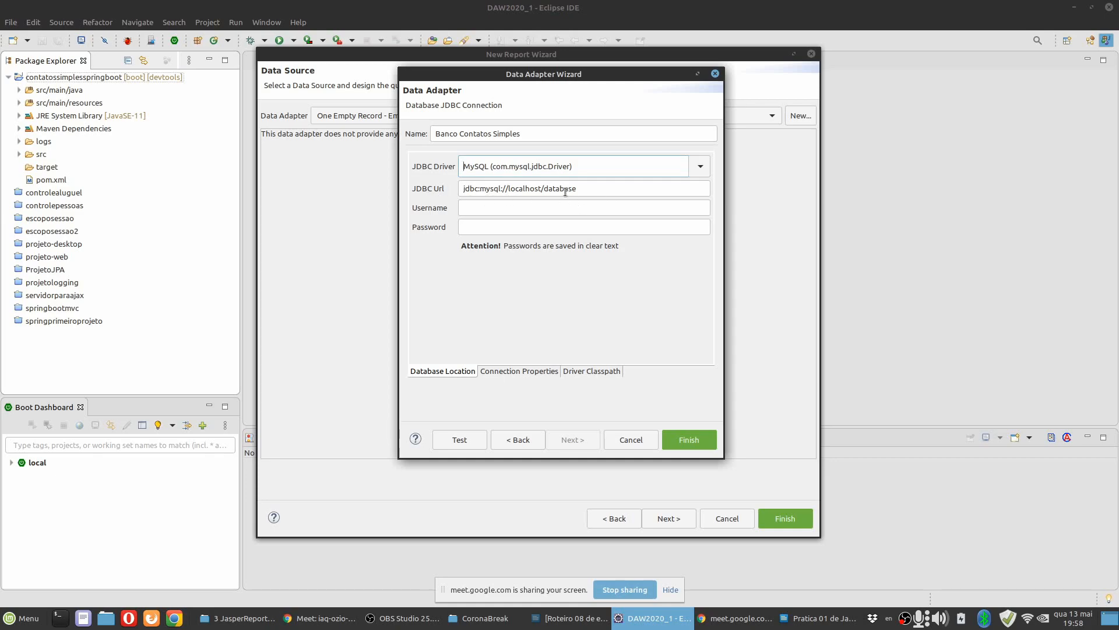
Check the example URL in the practice document and set the adapter's JDBC URL to jdbc:mysql://localhost:3309/contatossimples.
left_click(595, 191)
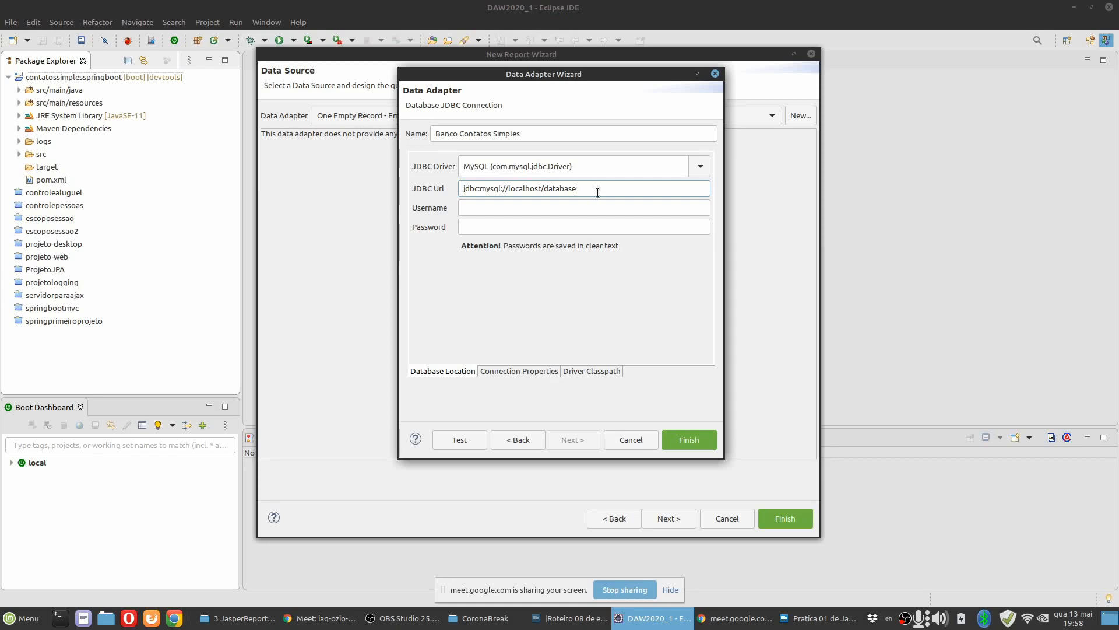
key("alt+Tab")
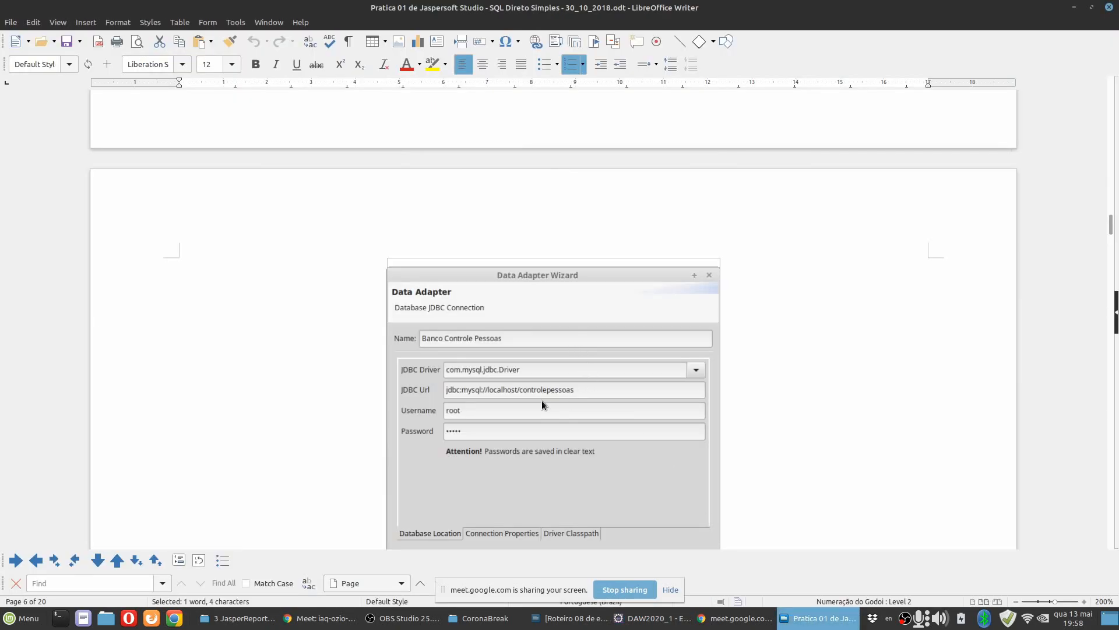
key("alt+Tab")
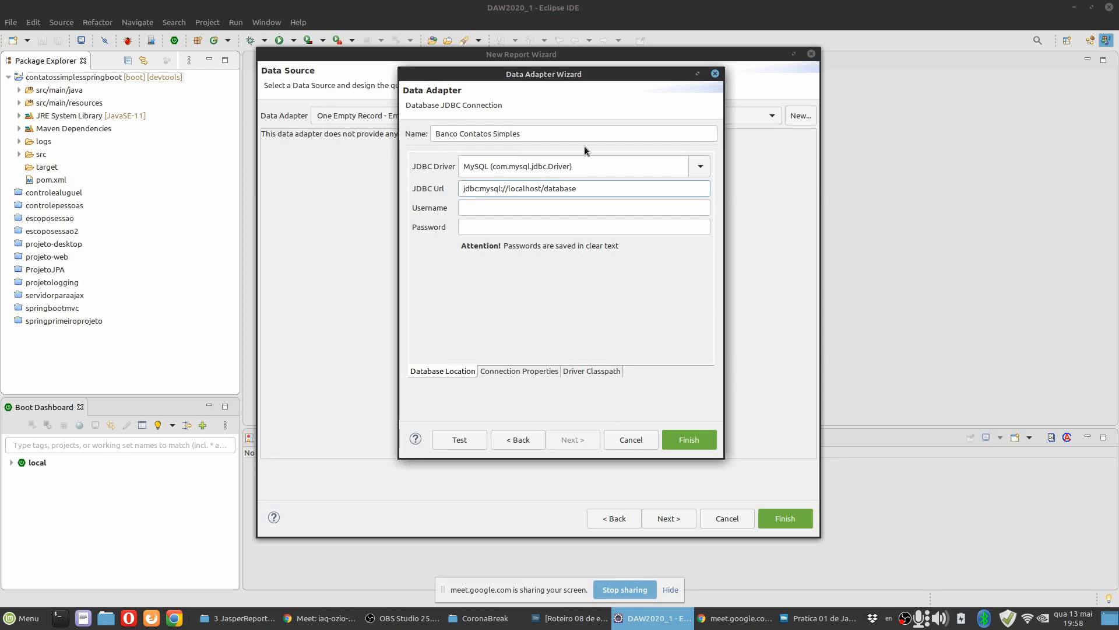
type(":3309")
key("Right")
key("Delete")
key("Delete")
key("Delete")
key("Delete")
key("Delete")
key("Delete")
key("Delete")
key("Delete")
type("cont")
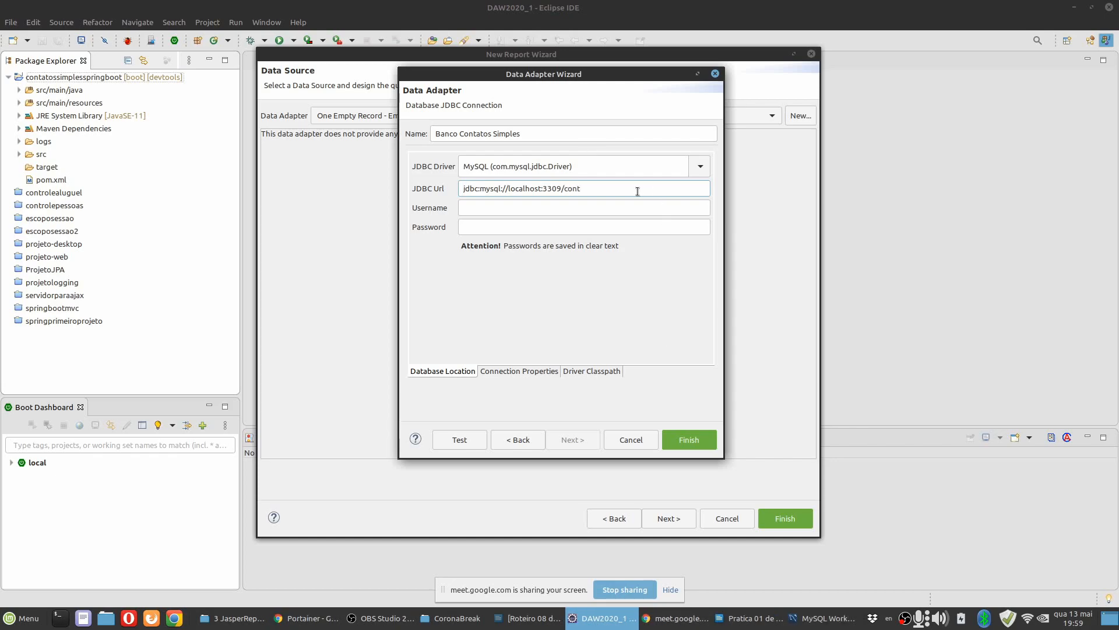
type("atossimples")
Enter root as the username along with the database password, and test the database connection.
left_click(576, 212)
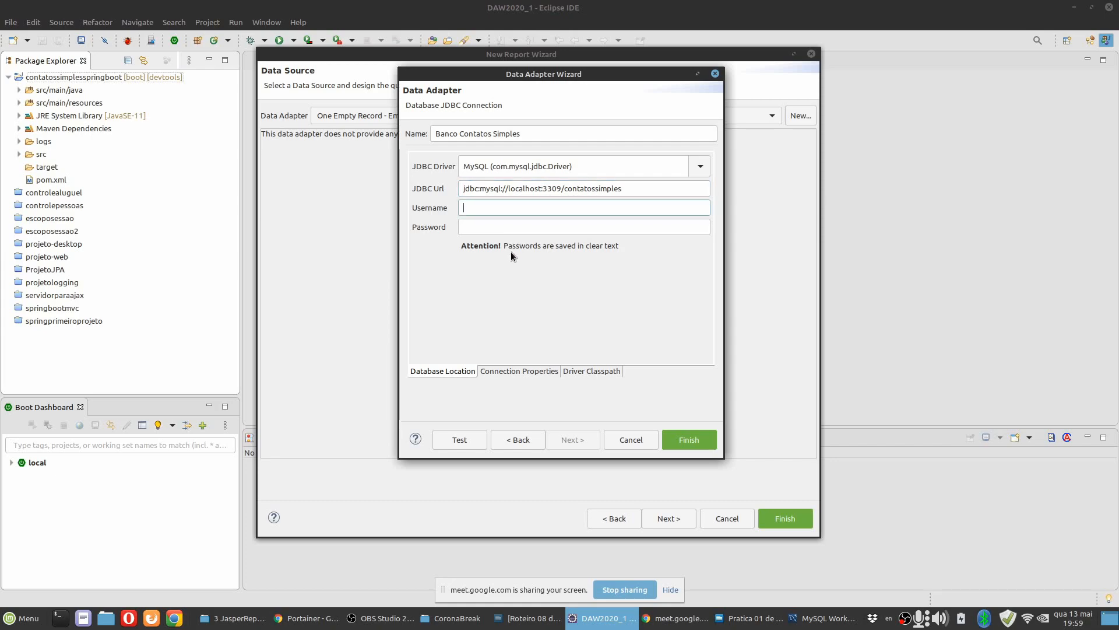
type("root")
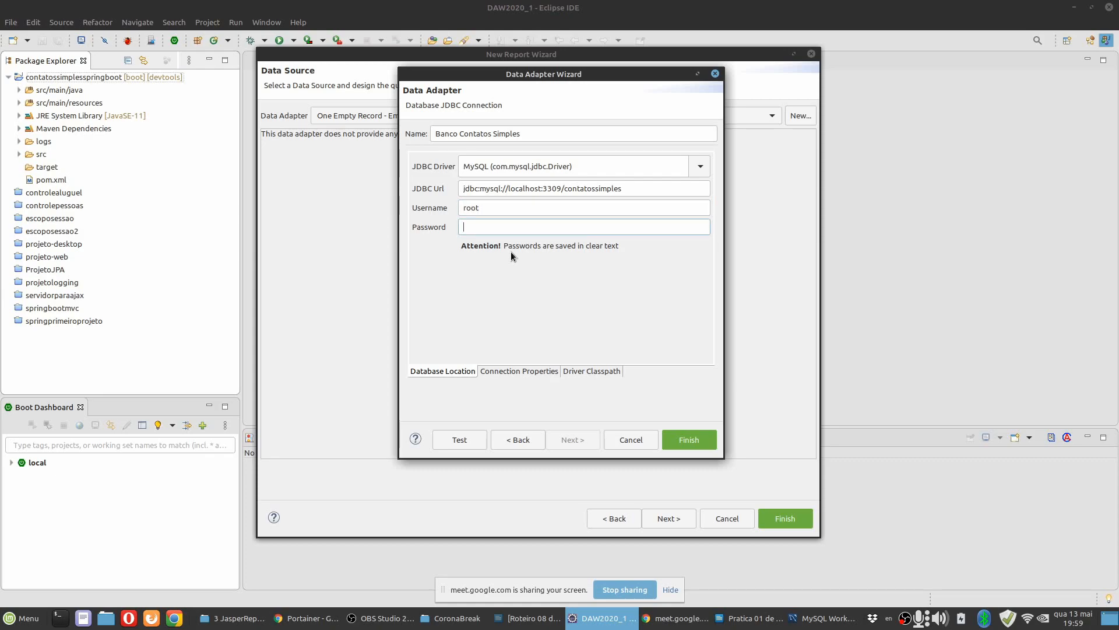
type("senha")
left_click(465, 440)
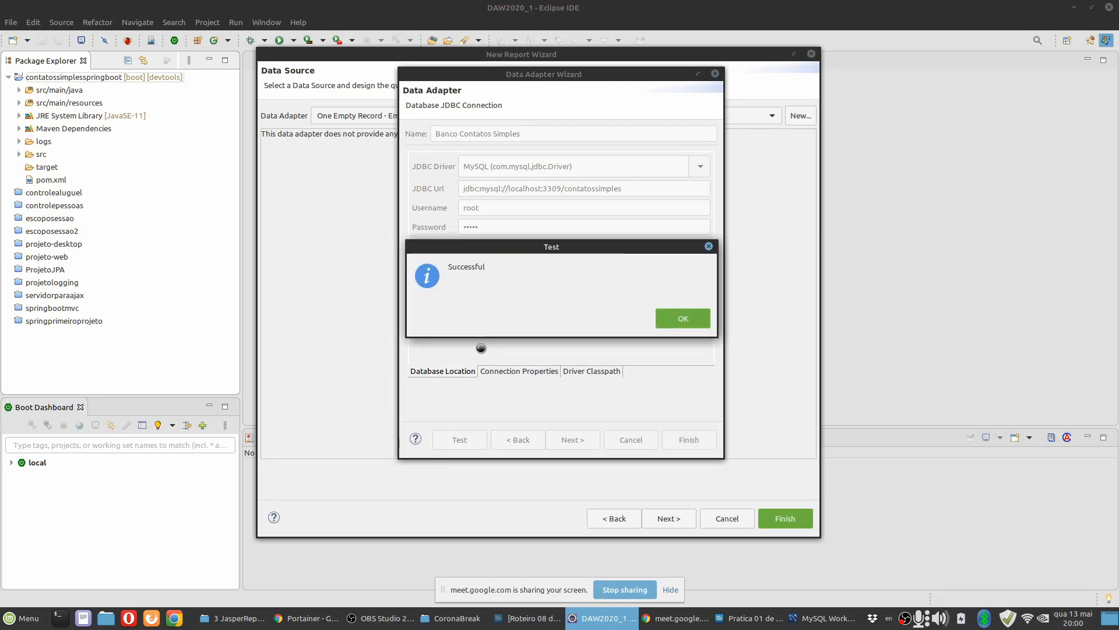
left_click(683, 320)
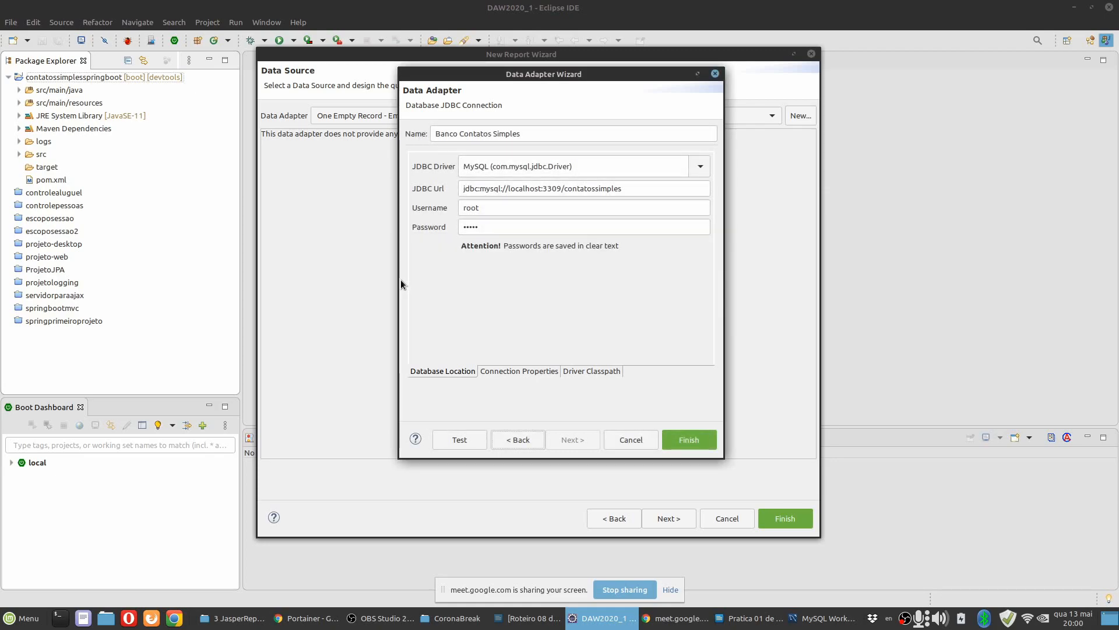
Widen the data adapter wizard and review its Connection Properties and Driver Classpath settings.
left_click_drag(399, 279, 329, 279)
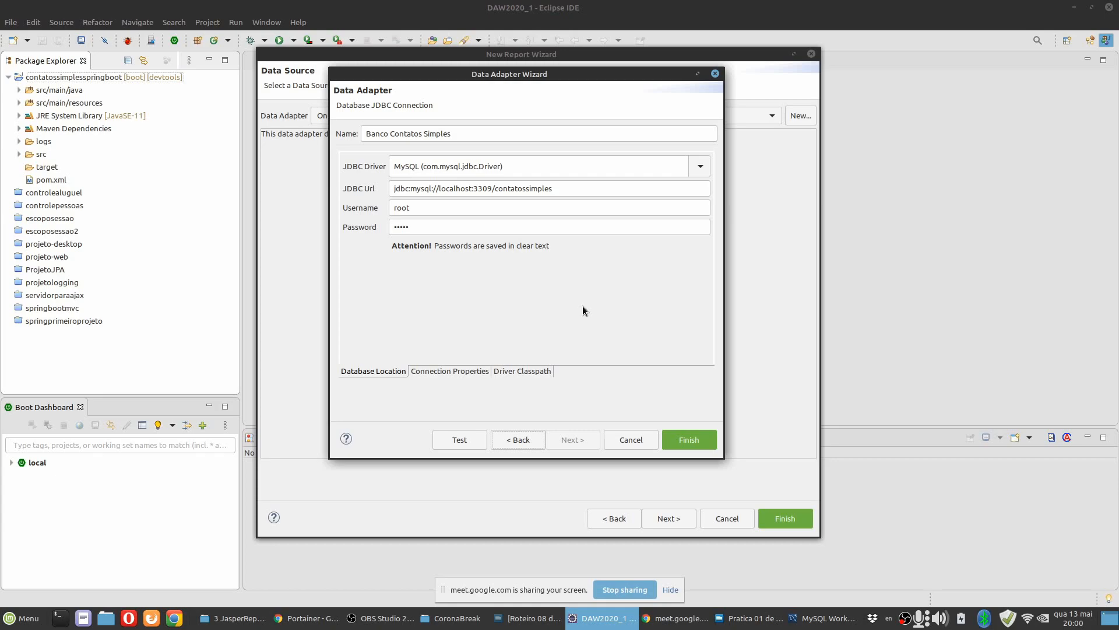
left_click(469, 372)
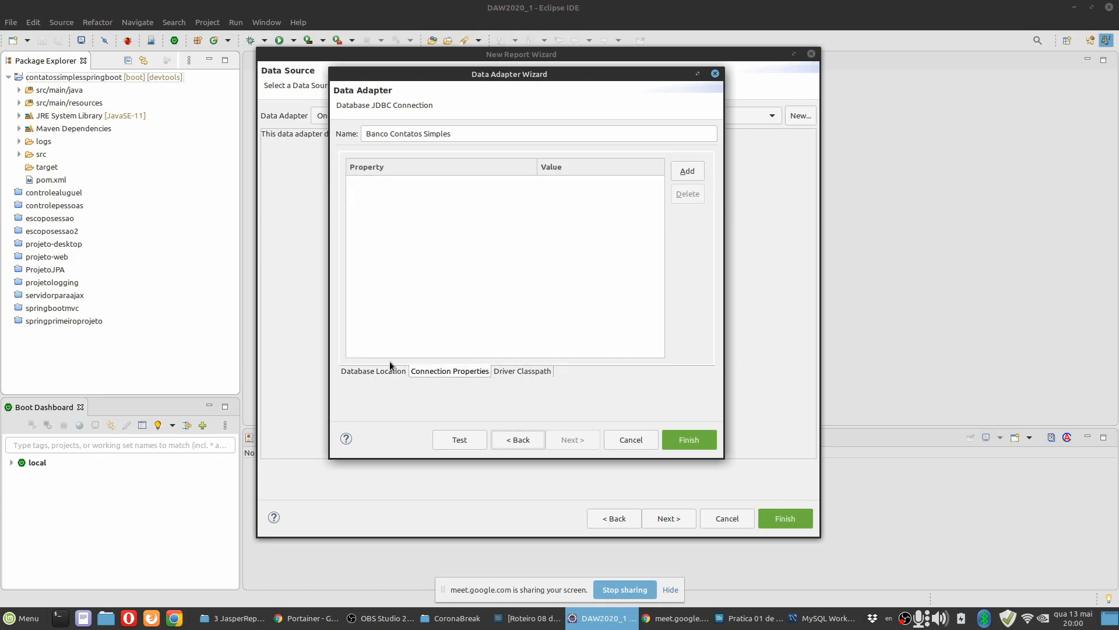
left_click(375, 372)
left_click(541, 371)
left_click(464, 372)
left_click(503, 367)
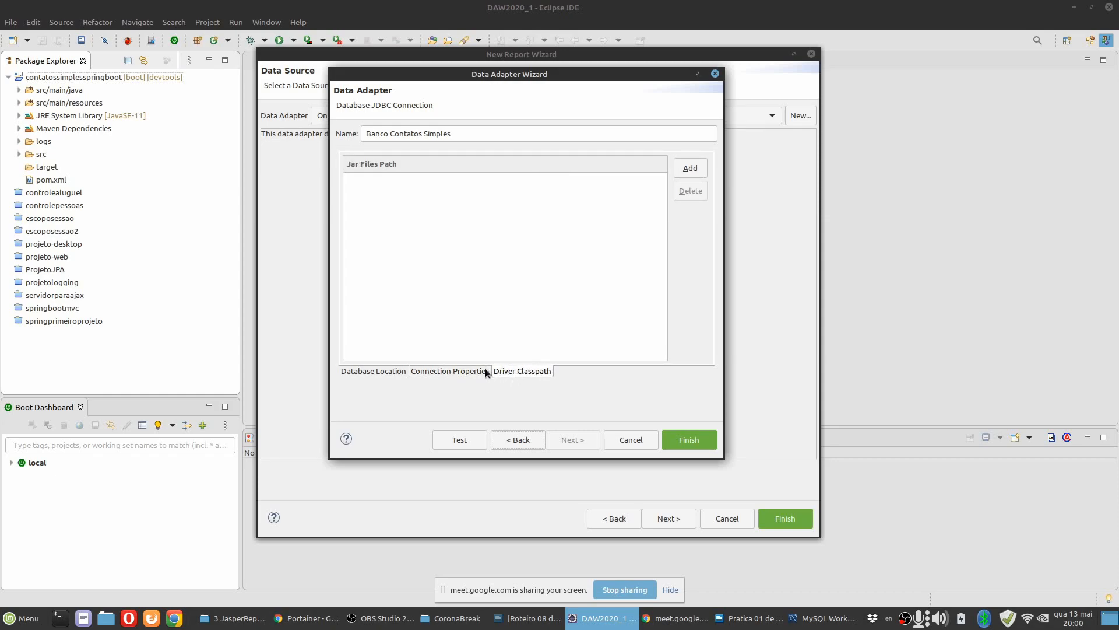
Locate the MySQL driver jar in .m2/repository/mysql/mysql-connector-java/8.0.20 through the Driver Classpath file chooser and cancel the selection.
left_click(688, 170)
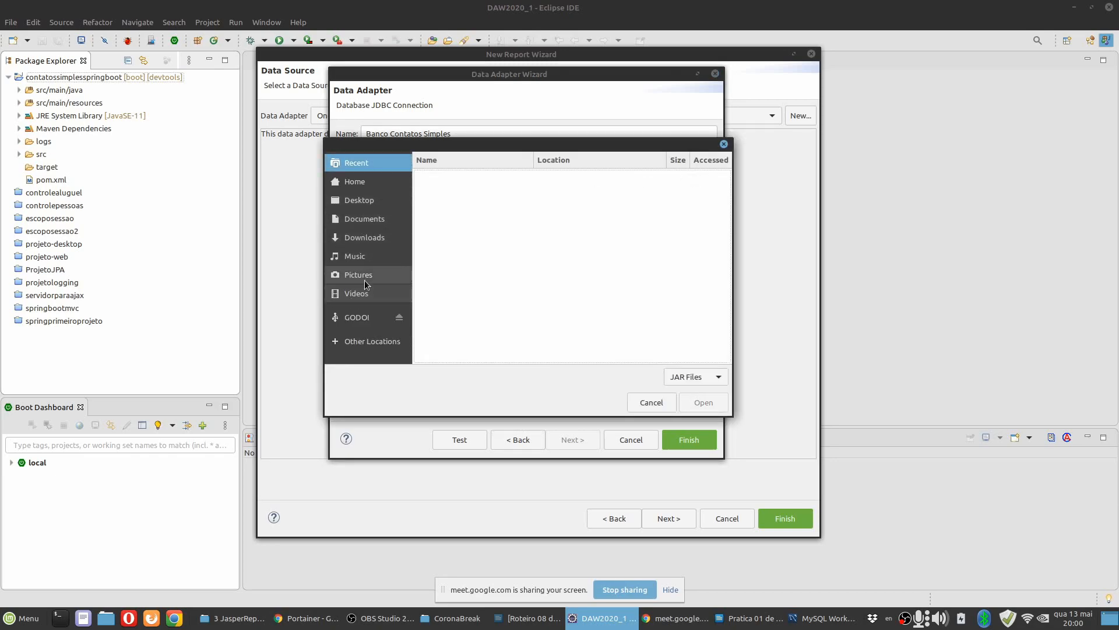
left_click(369, 175)
scroll(487, 291, "down", 5)
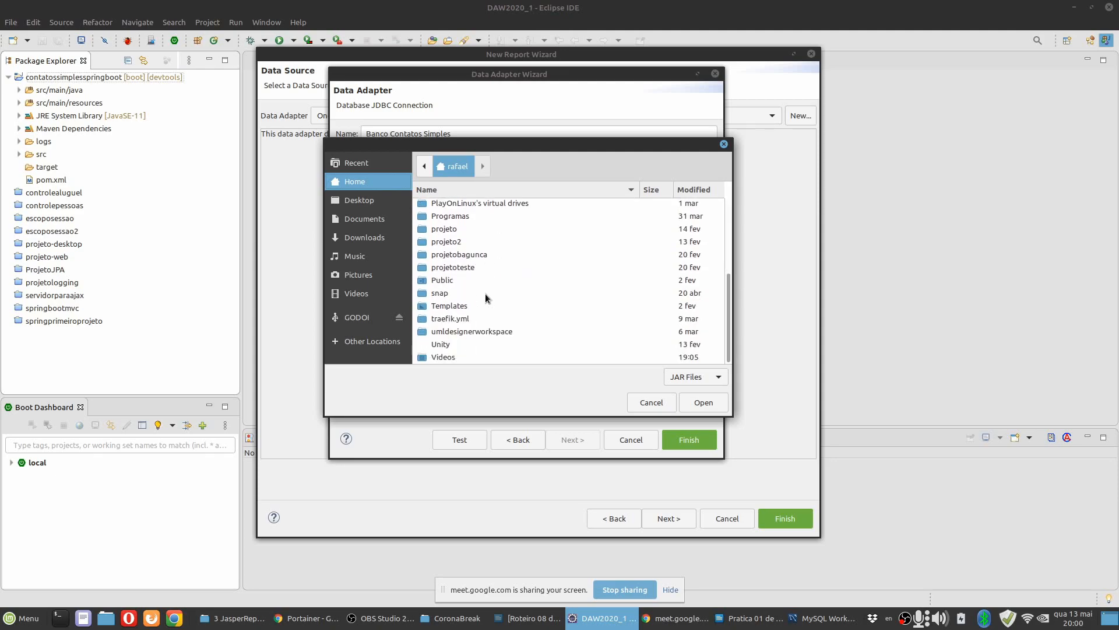
scroll(484, 298, "up", 3)
scroll(482, 305, "up", 6)
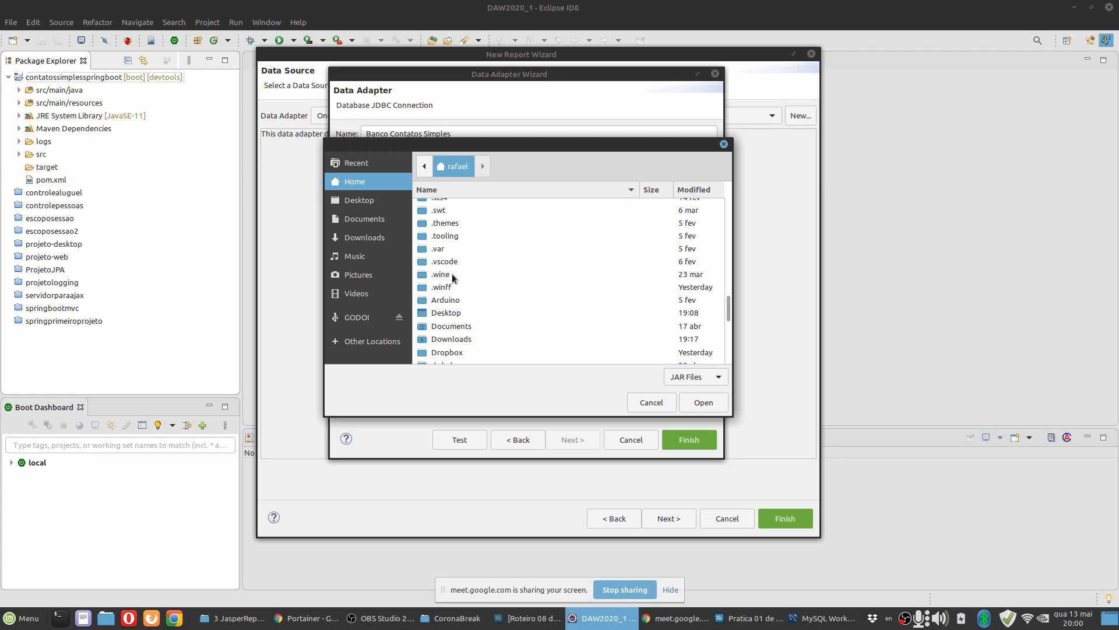
scroll(453, 274, "up", 3)
double_click(450, 258)
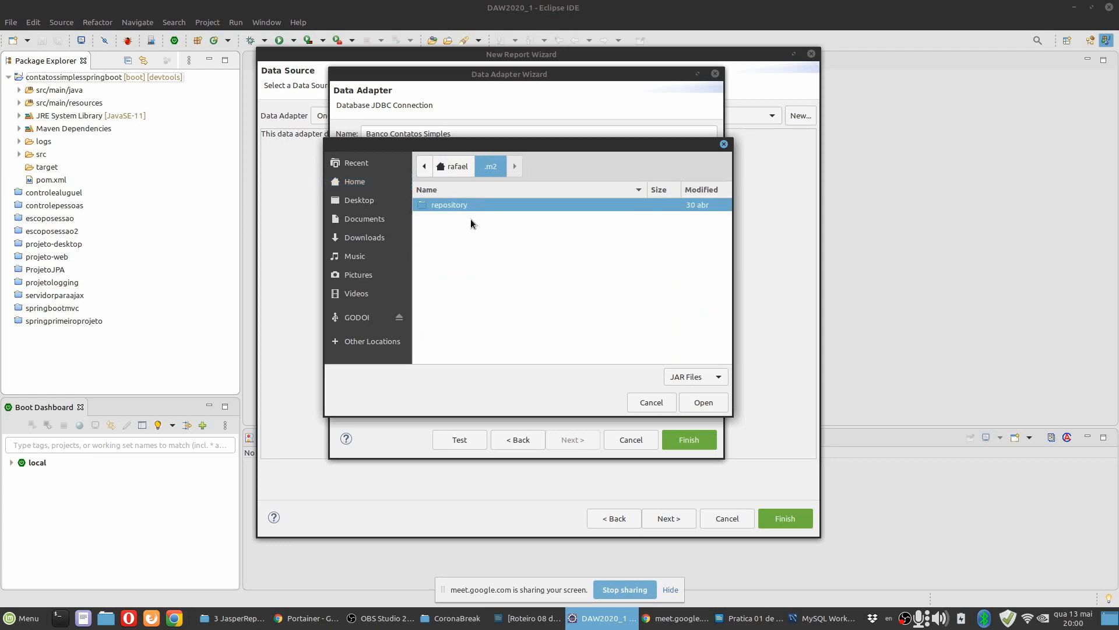
double_click(456, 204)
scroll(475, 289, "down", 5)
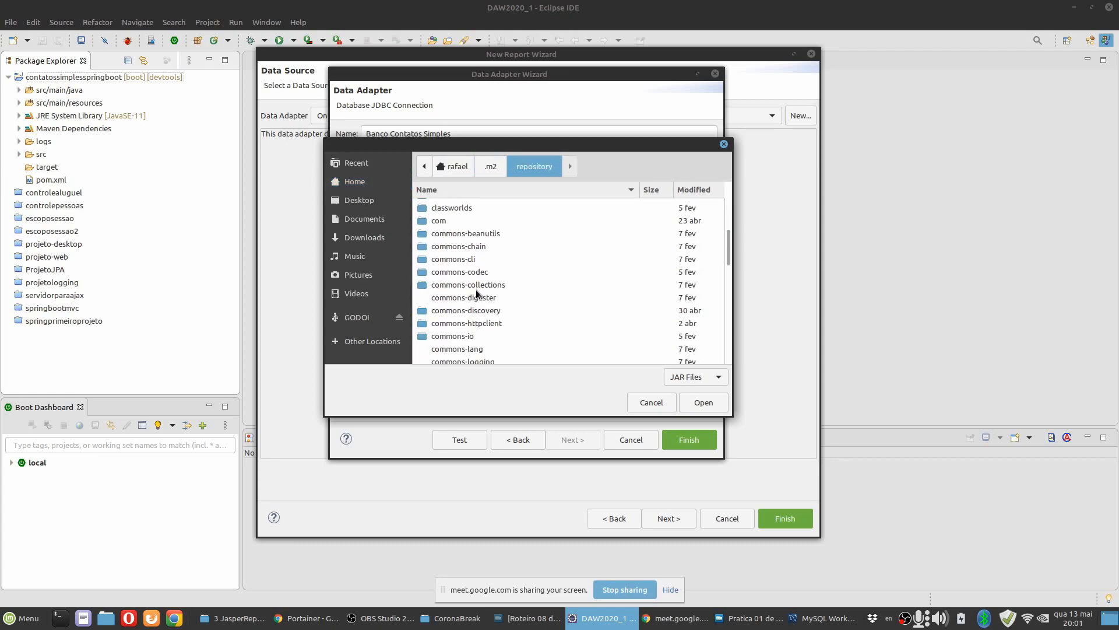
scroll(475, 289, "down", 3)
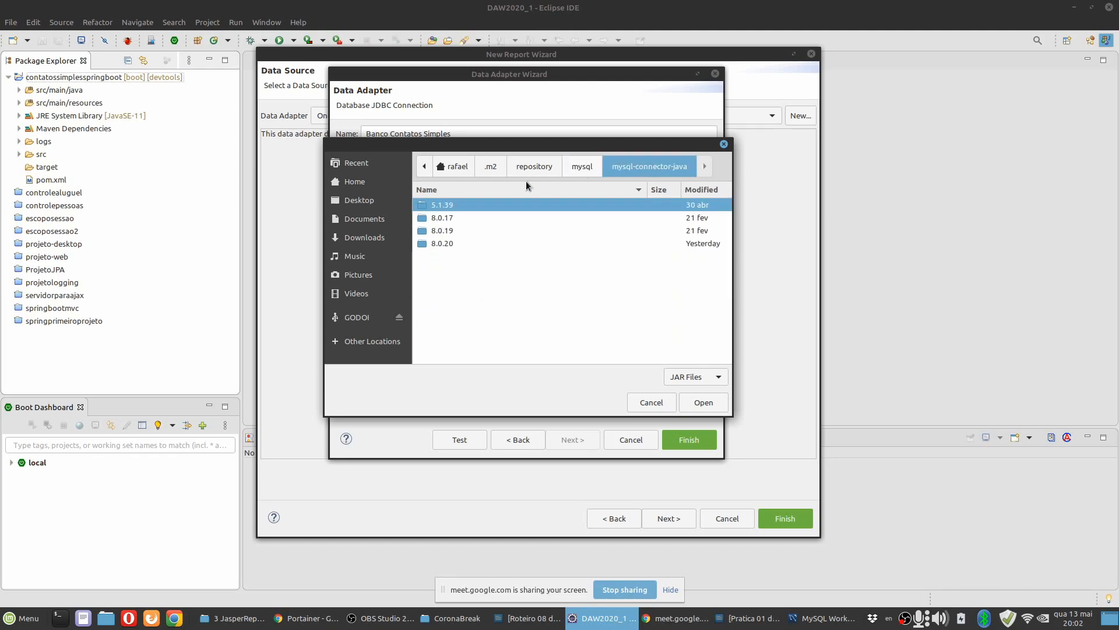
double_click(453, 243)
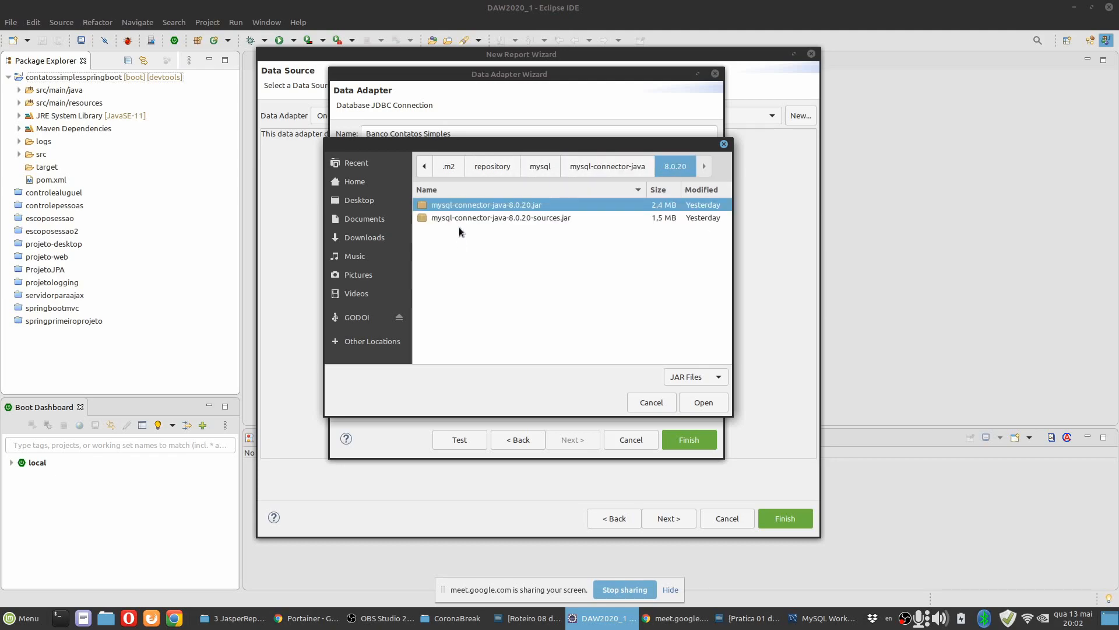
left_click_drag(527, 155, 452, 309)
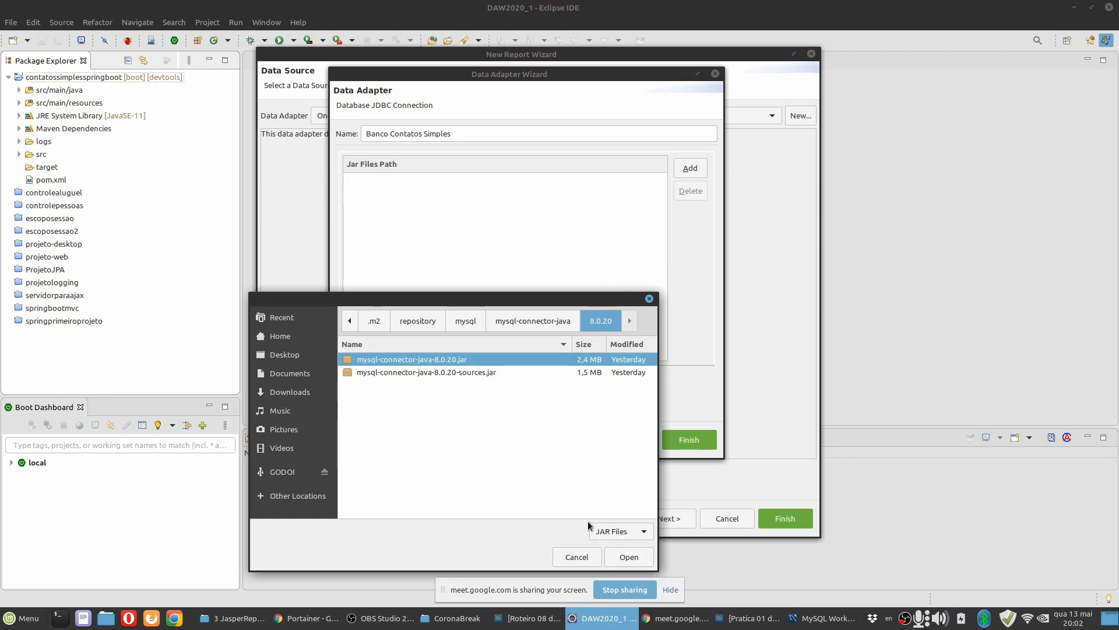
left_click(577, 558)
Return to the Database Location settings, test the connection again, and finish creating the Banco Contatos Simples data adapter.
left_click(388, 372)
left_click(460, 439)
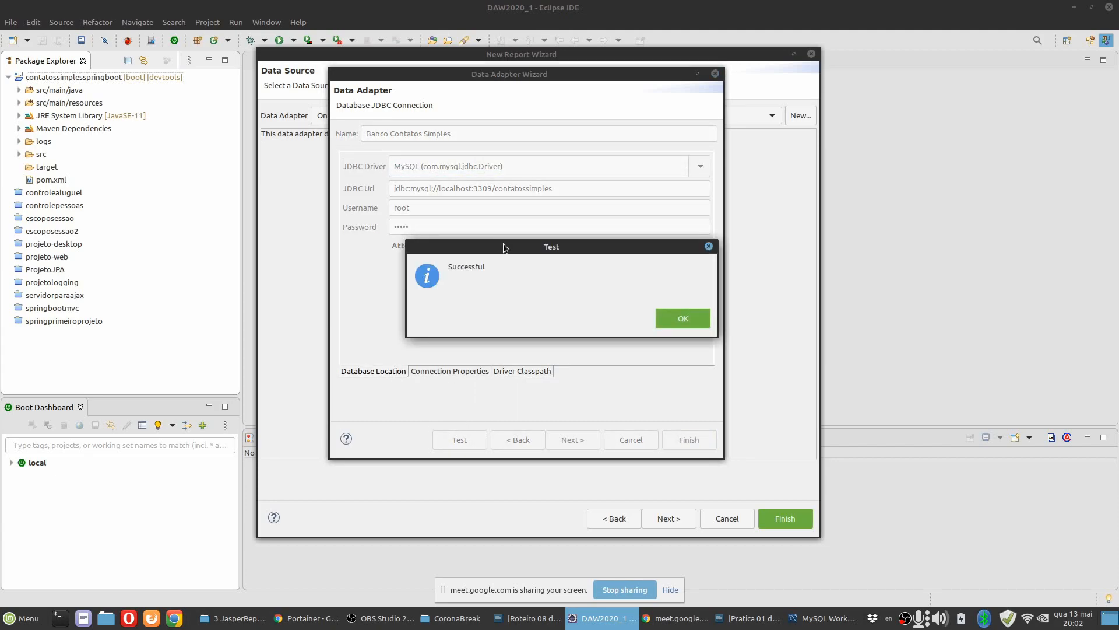
left_click(671, 317)
left_click(670, 317)
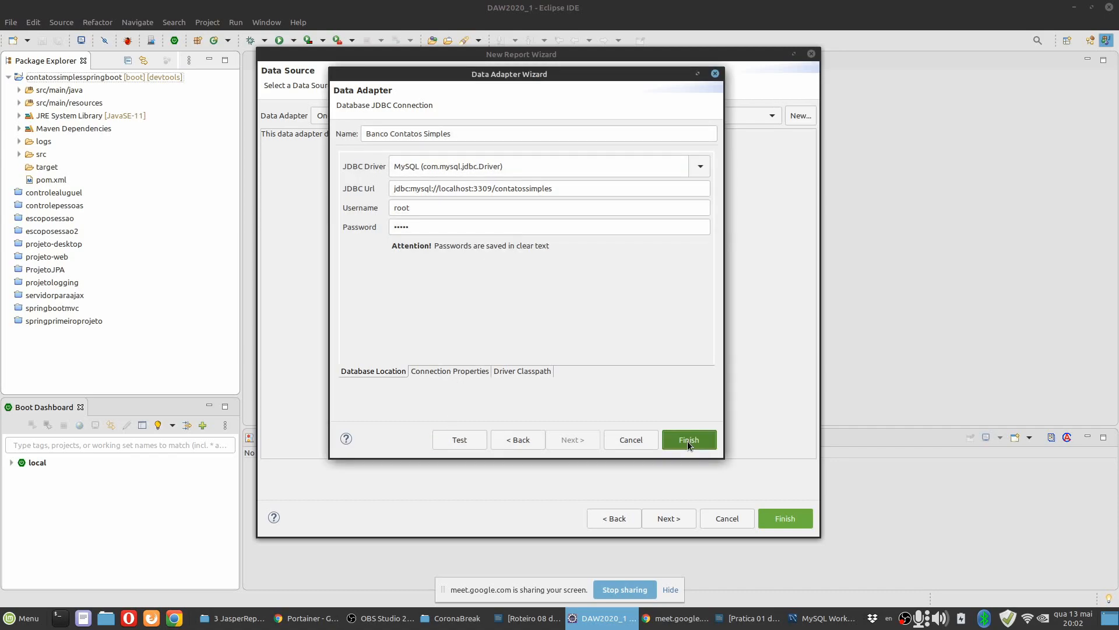
left_click(688, 440)
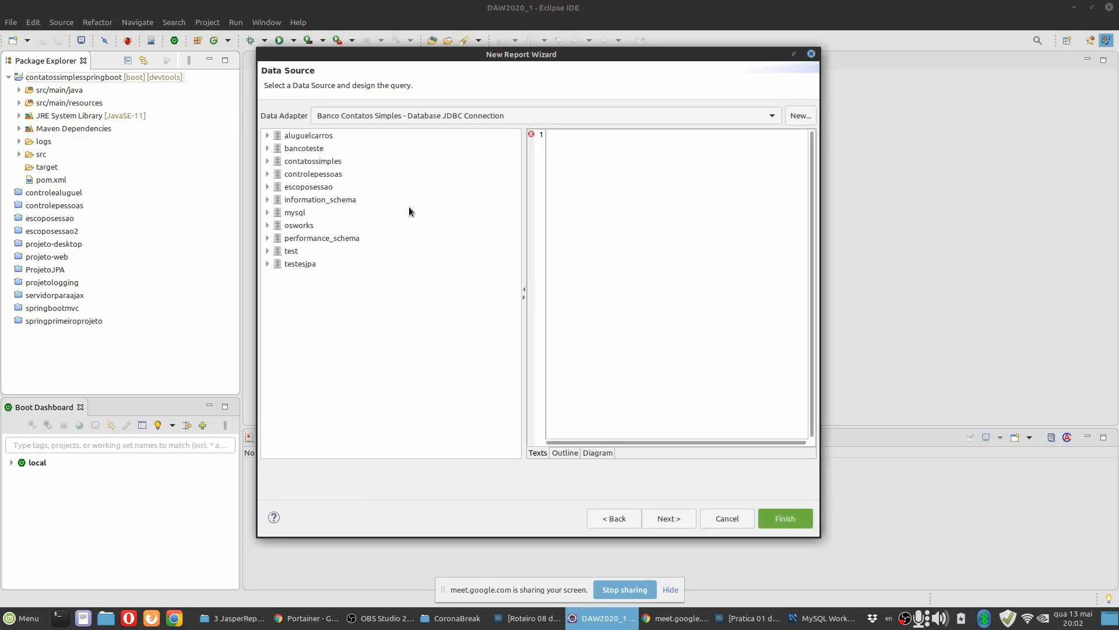
left_click_drag(471, 53, 421, 60)
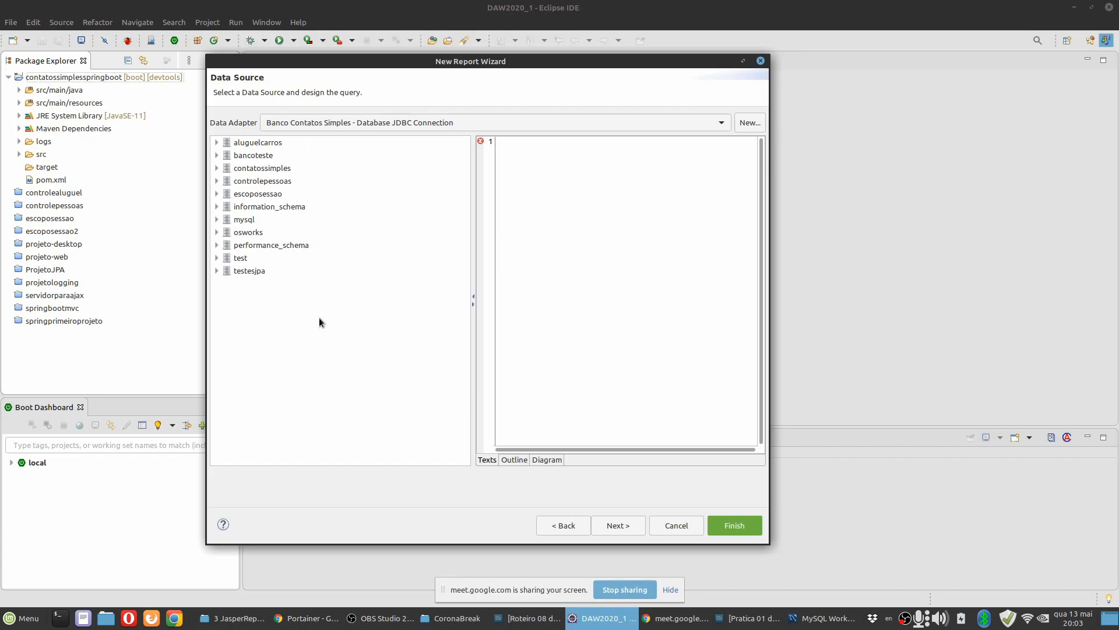
Switch to the practice document in LibreOffice Writer and read the instructions from driver configuration through item 8 on creating the query.
left_click(749, 618)
scroll(466, 339, "down", 10)
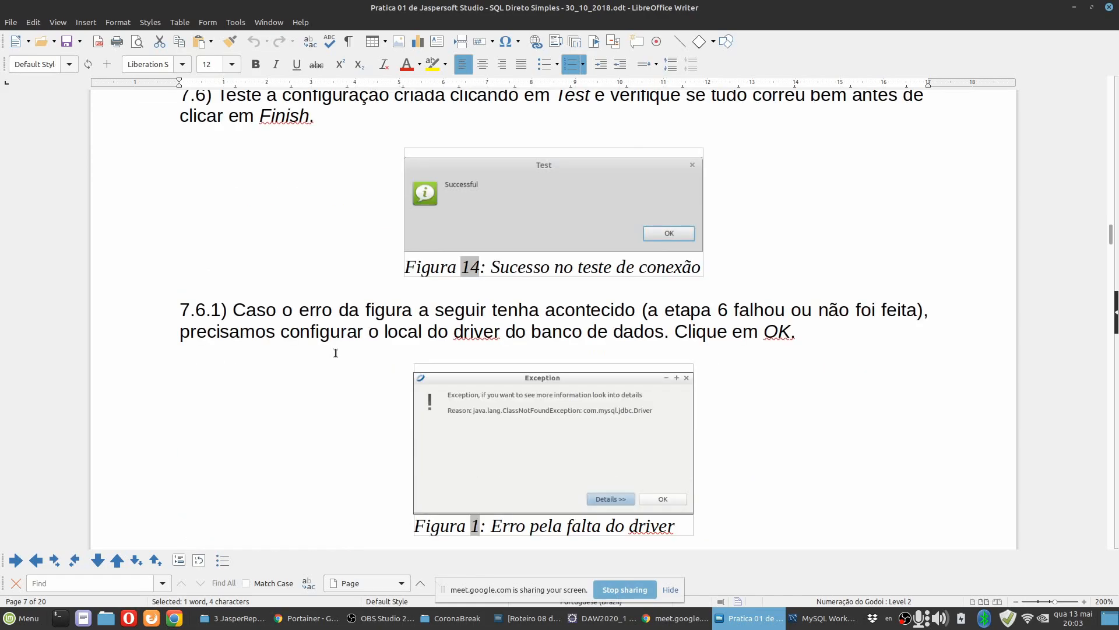
scroll(309, 307, "down", 4)
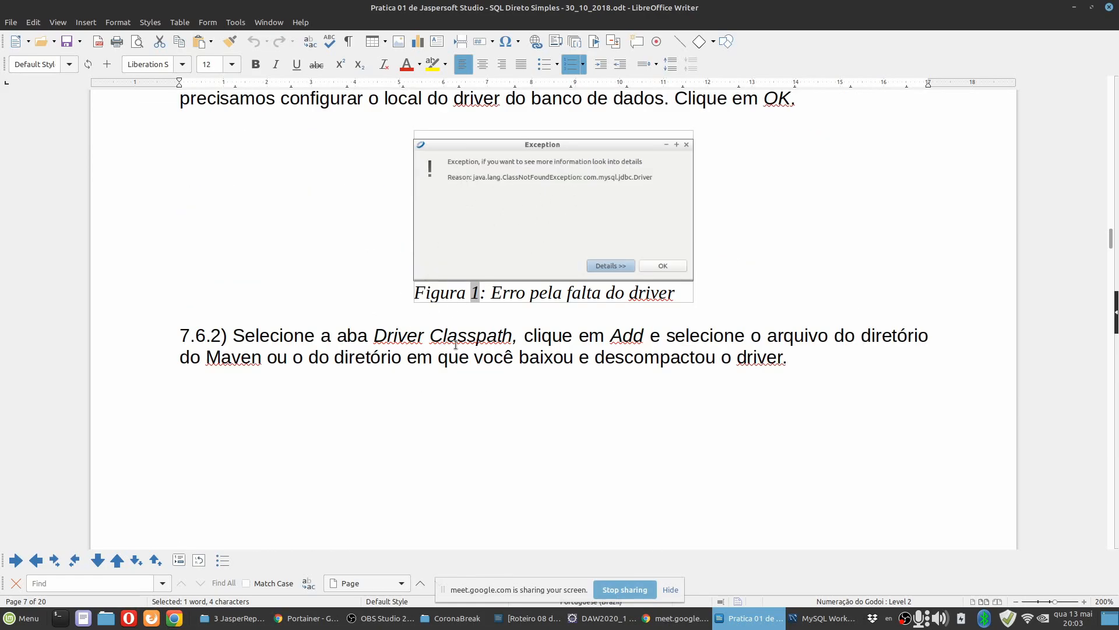
scroll(463, 349, "down", 9)
scroll(463, 352, "down", 6)
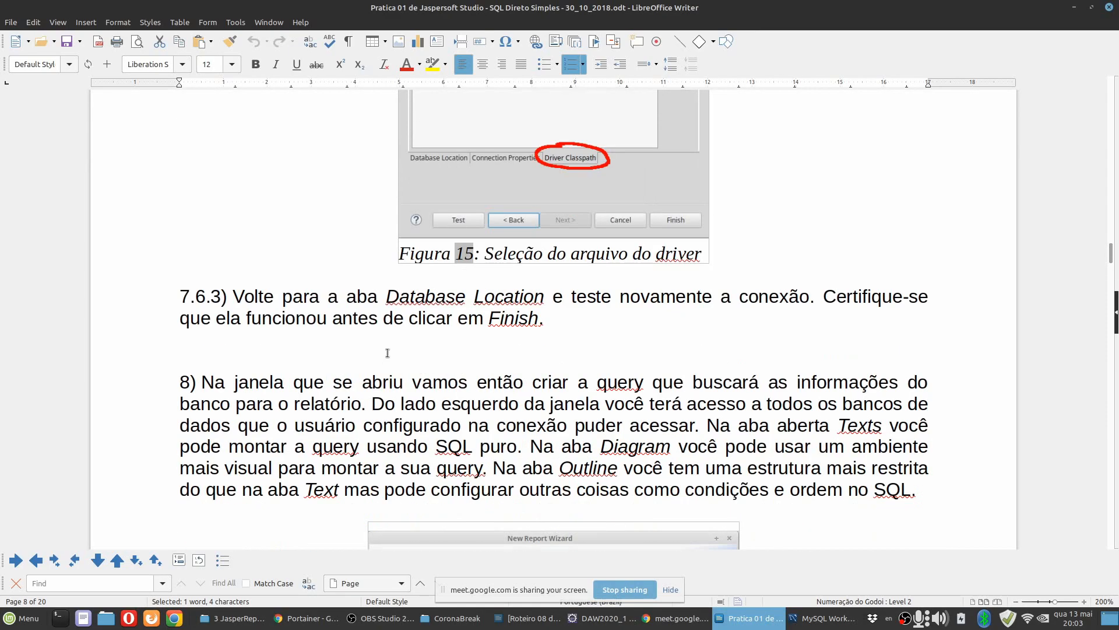
scroll(387, 354, "down", 4)
scroll(326, 332, "down", 1)
scroll(320, 331, "up", 1)
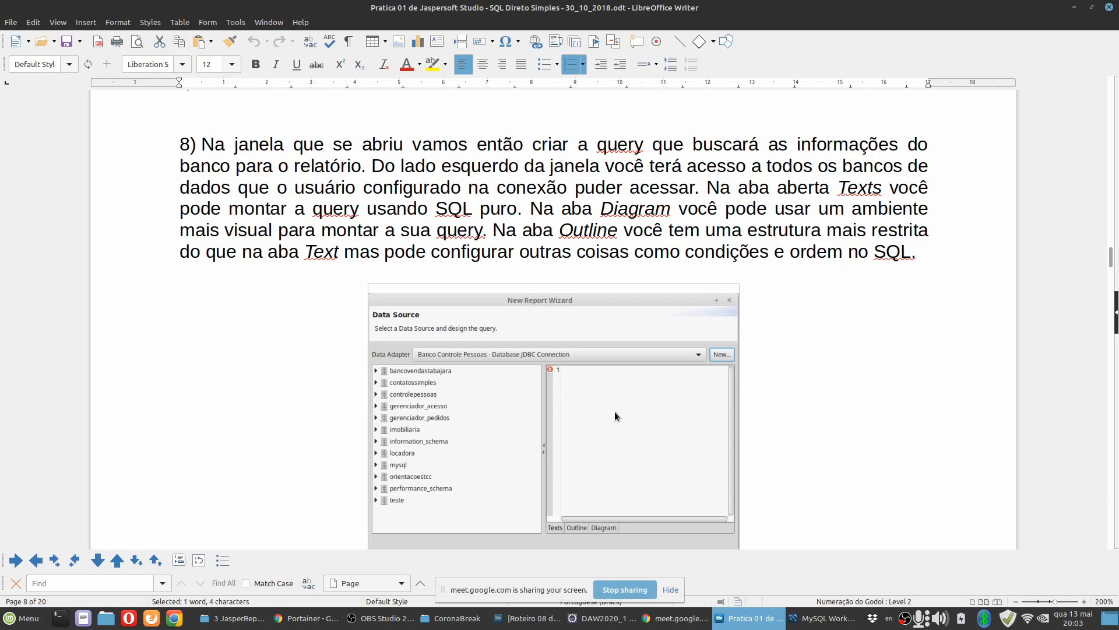
Switch to Eclipse and place the contato table from the contatossimples database in the query Diagram.
left_click(607, 618)
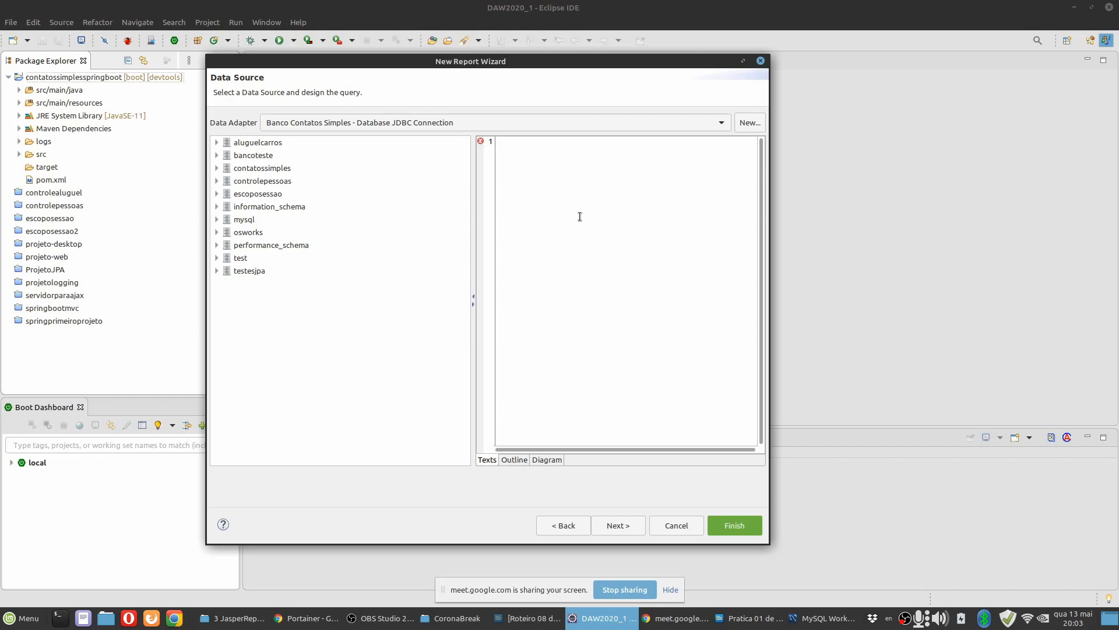
left_click(541, 460)
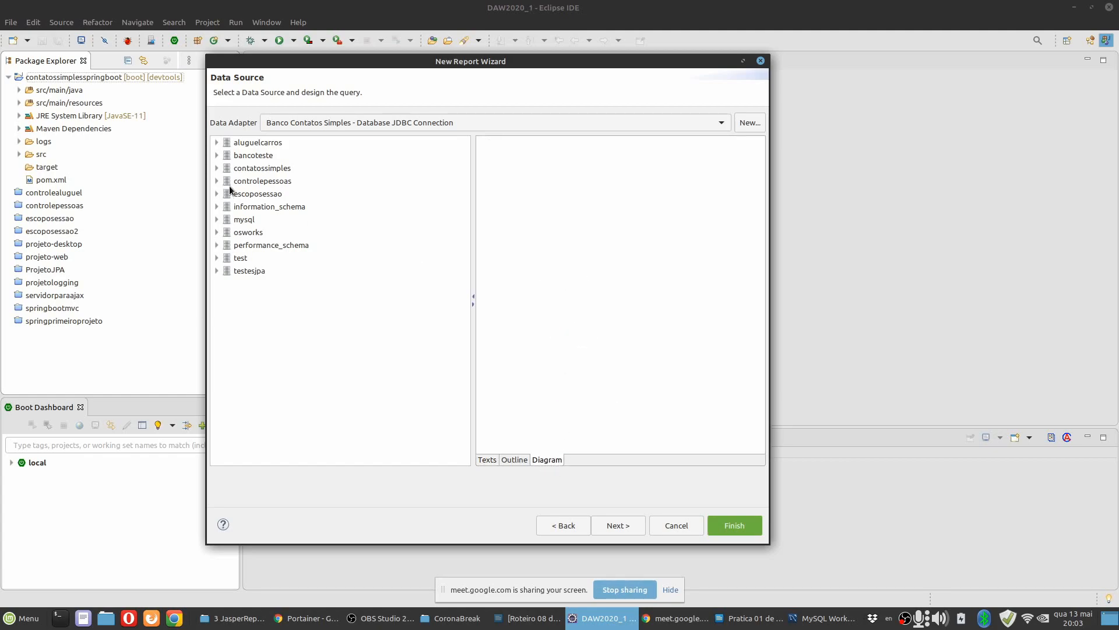
left_click(216, 167)
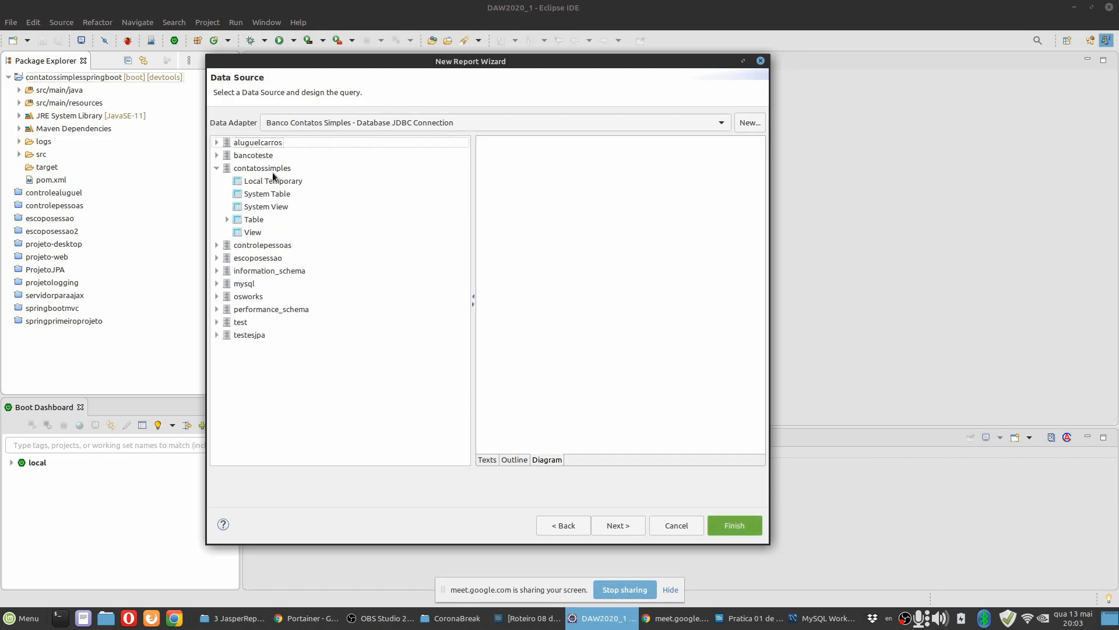
left_click(227, 219)
left_click(259, 233)
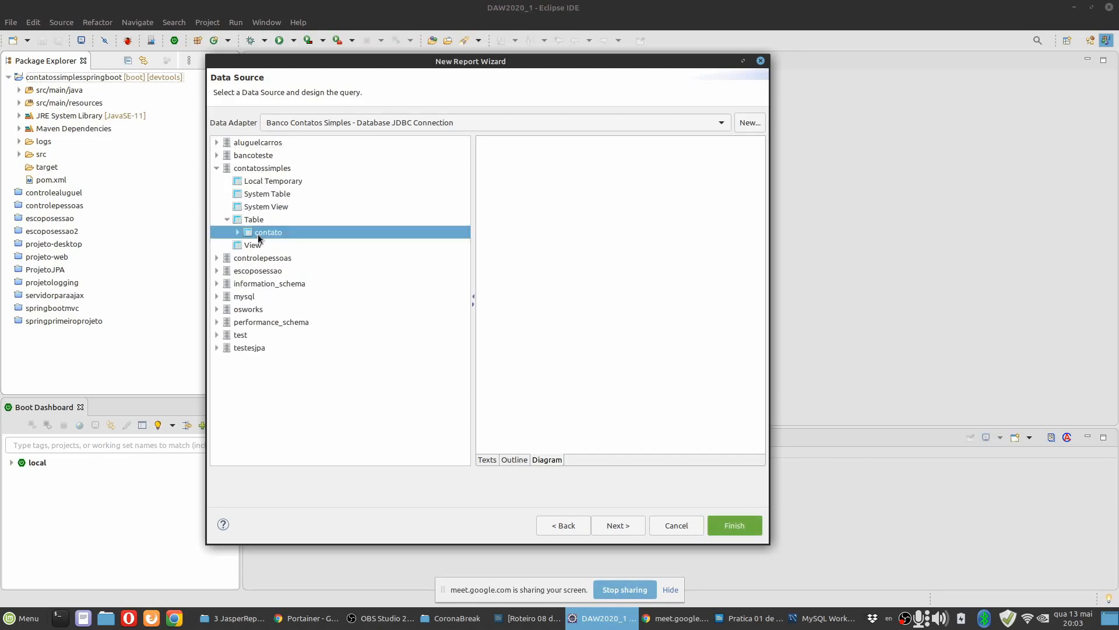
left_click_drag(260, 232, 542, 236)
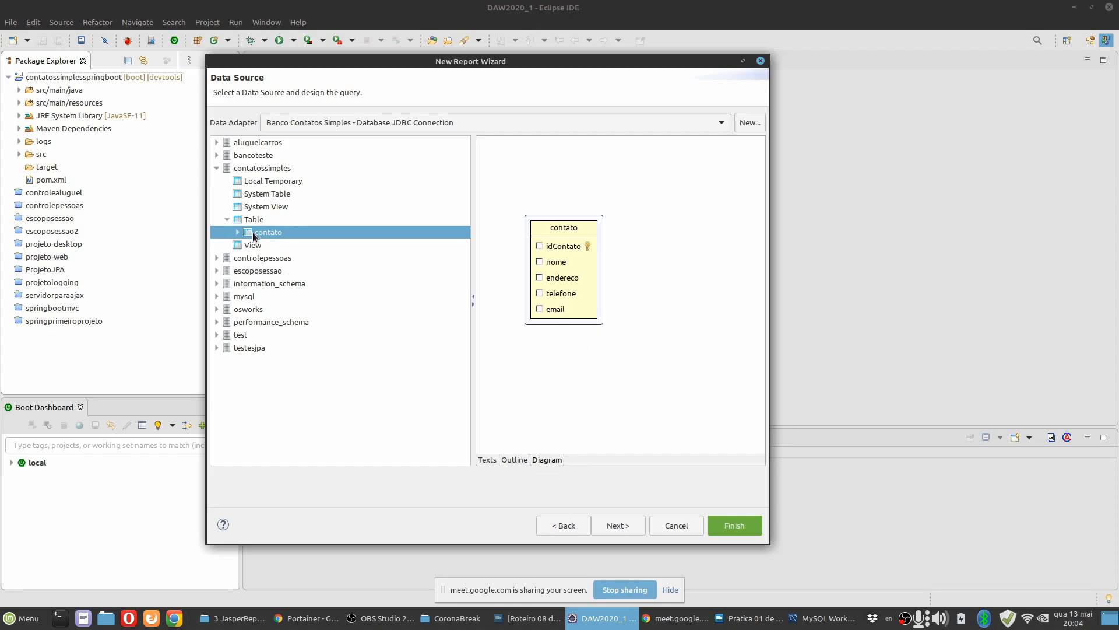
left_click_drag(562, 233, 571, 198)
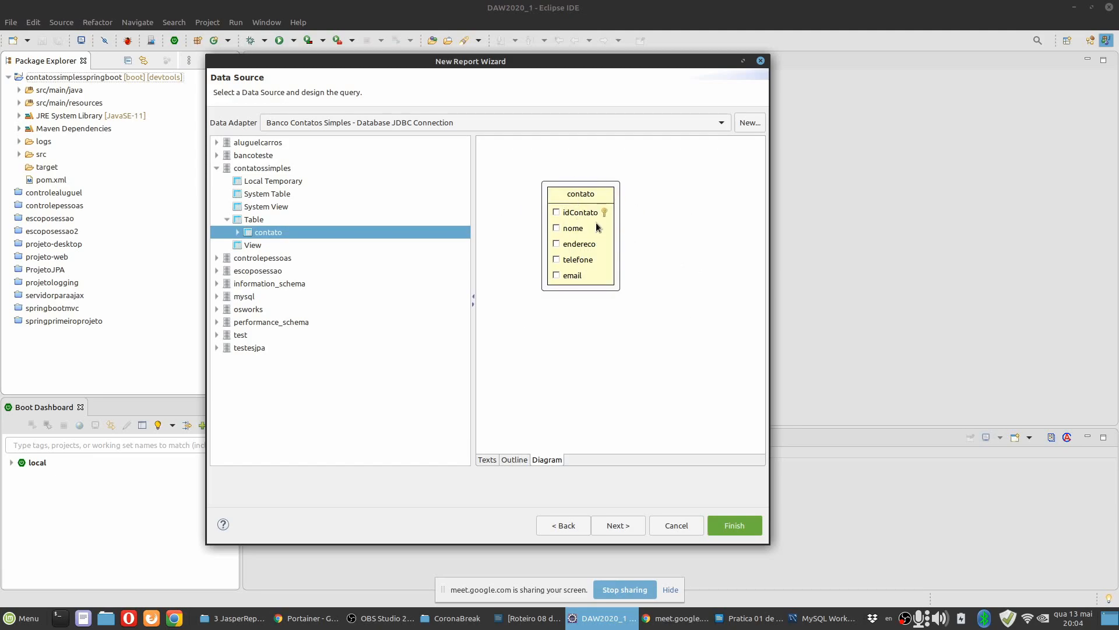
Include the idContato, nome, endereco, telefone and email columns of the contato table in the query.
left_click(556, 228)
left_click(557, 244)
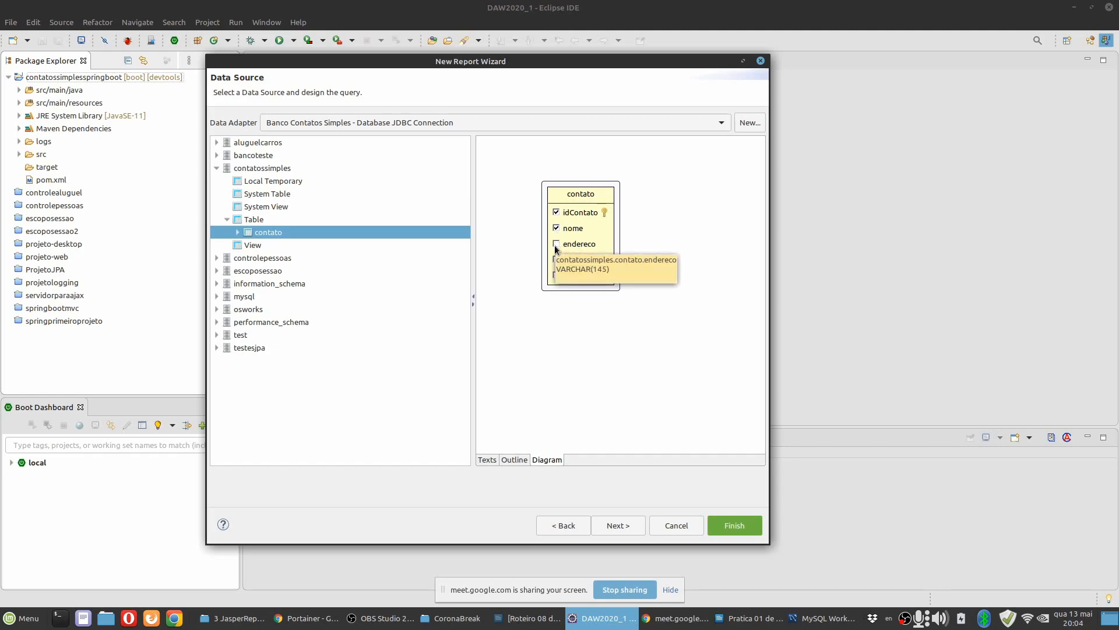
left_click(556, 259)
left_click(556, 275)
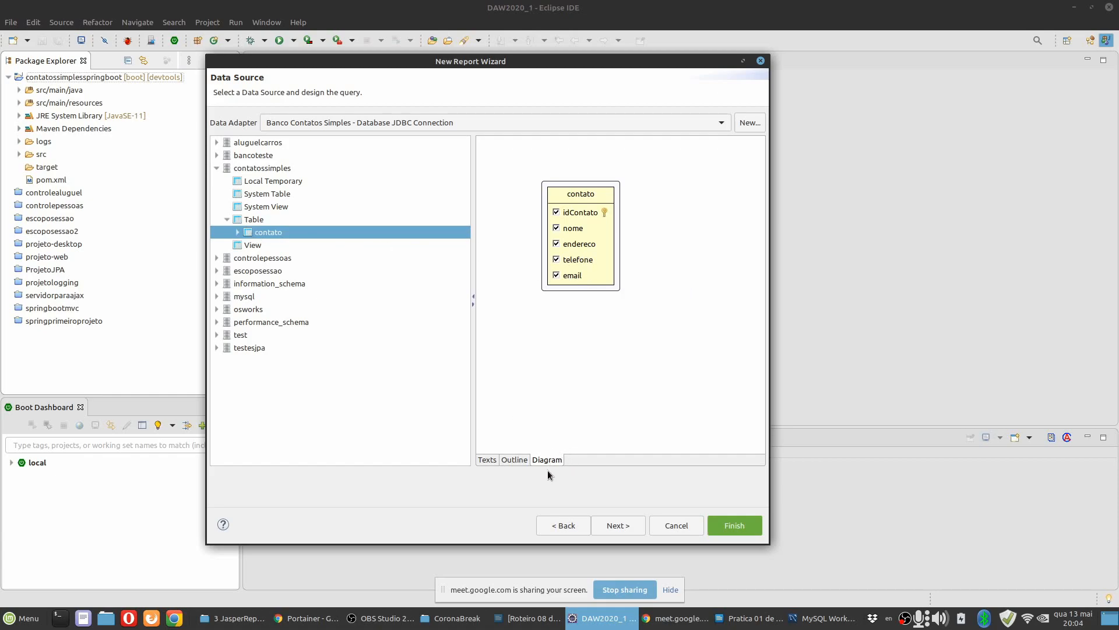
Compare the query's Texts, Diagram and Outline views, examining the SELECT, FROM, WHERE and ORDER BY clauses.
left_click(489, 459)
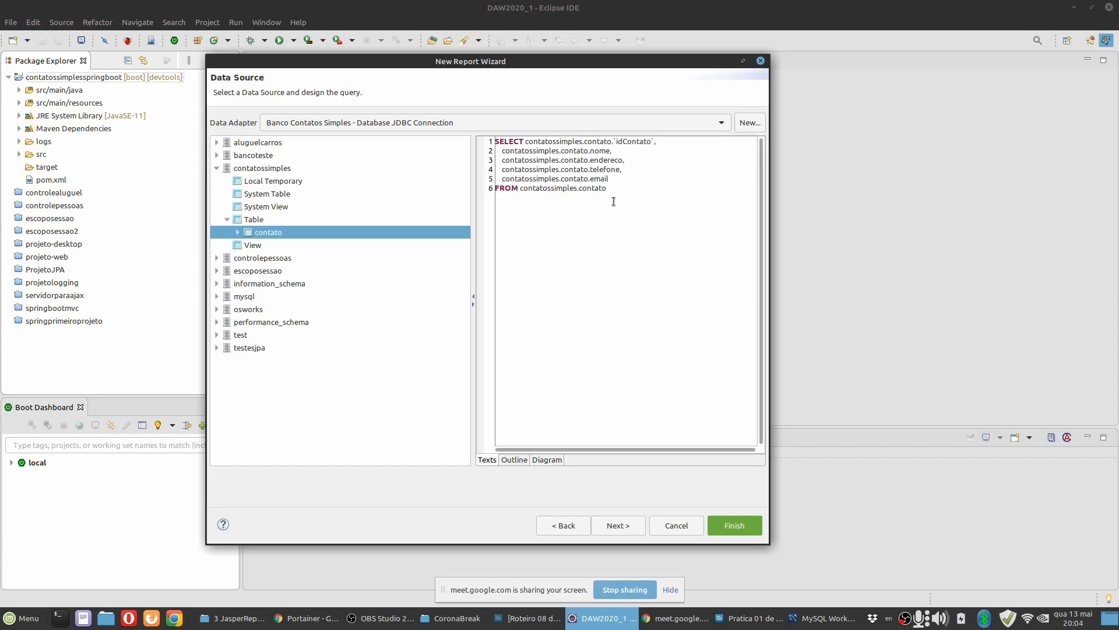
left_click(545, 460)
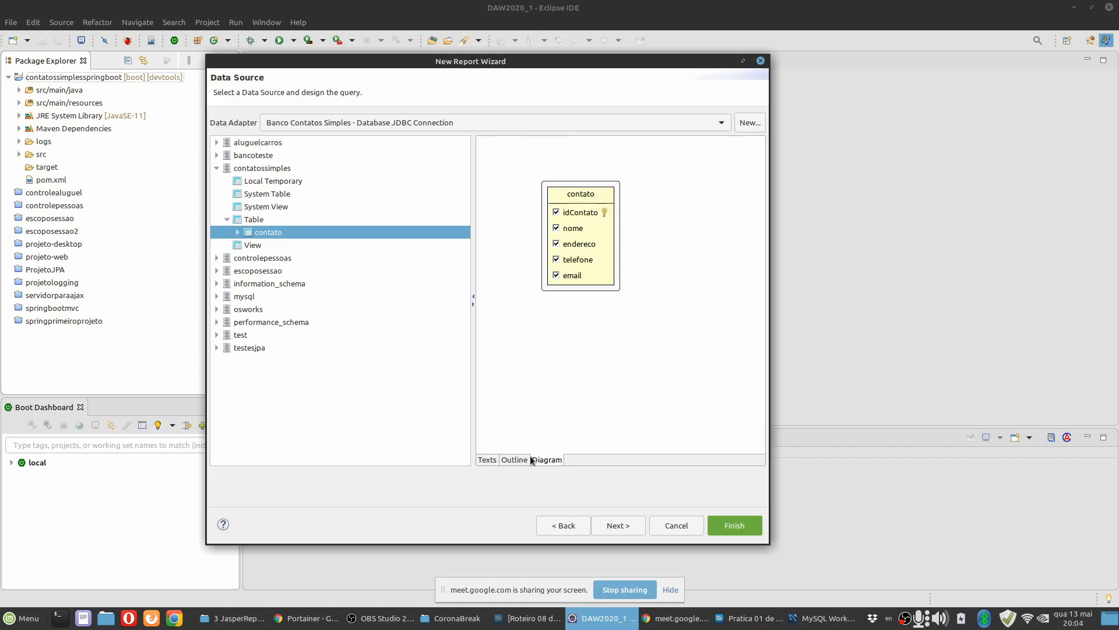
left_click(486, 461)
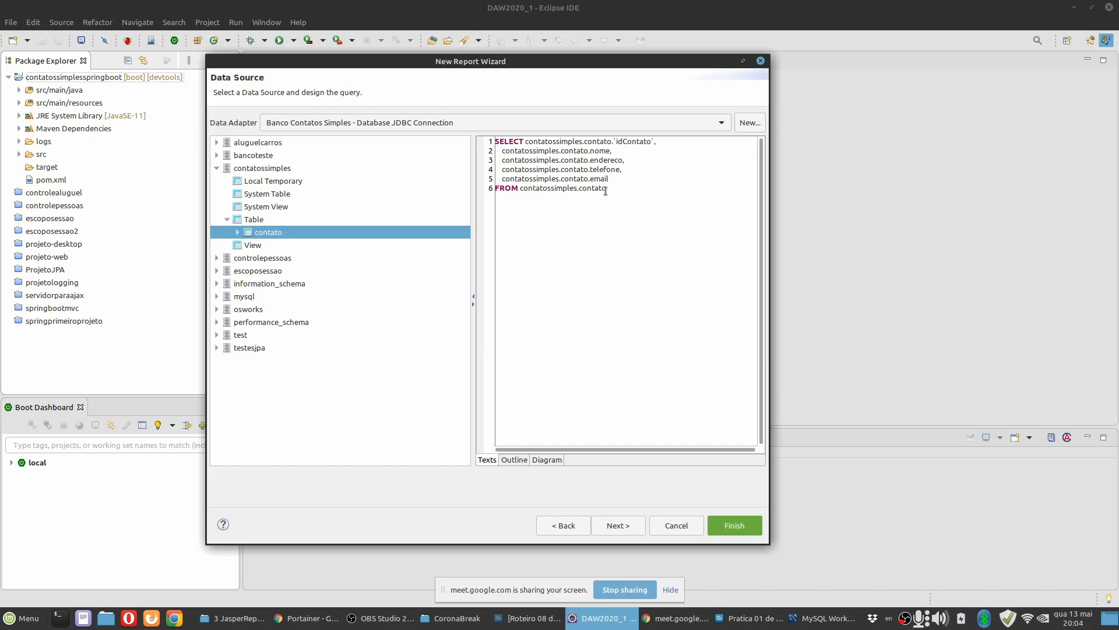
left_click(550, 459)
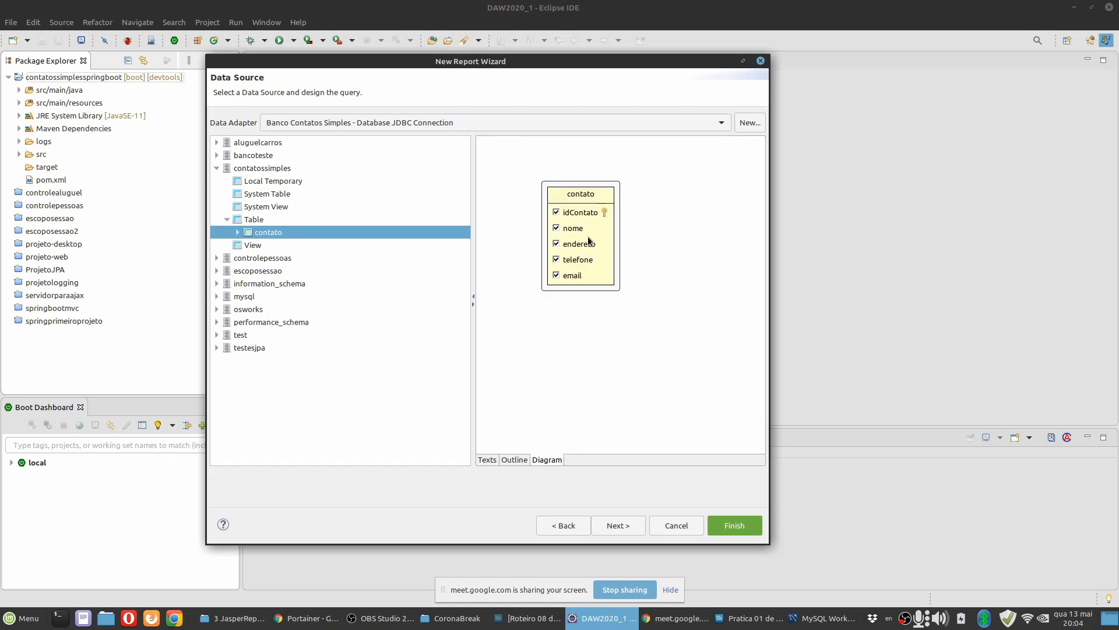
left_click(489, 459)
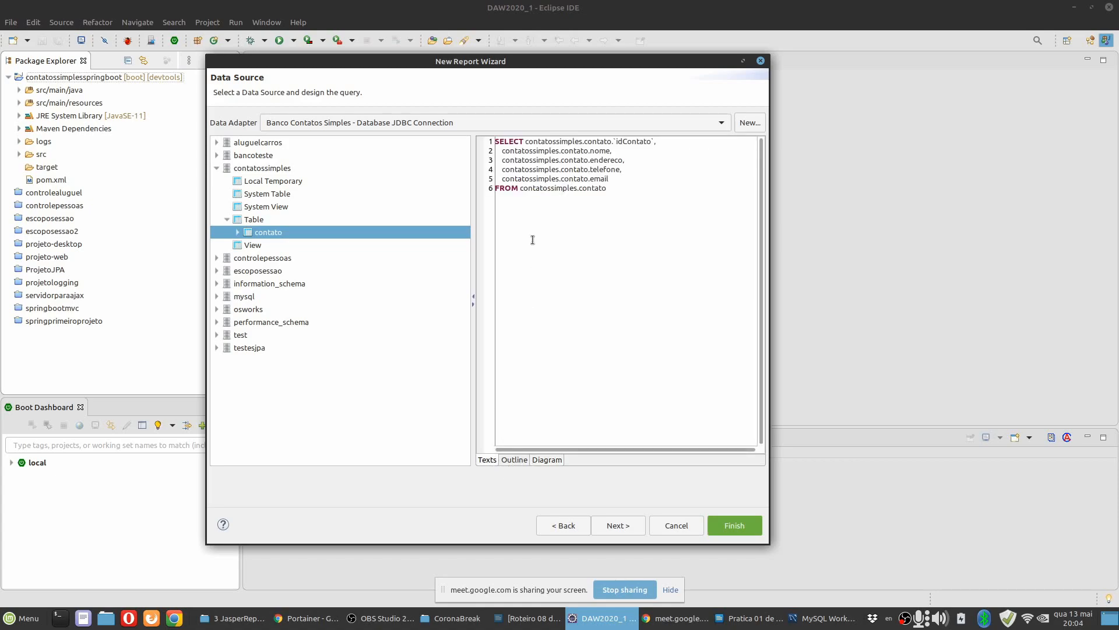
left_click(512, 460)
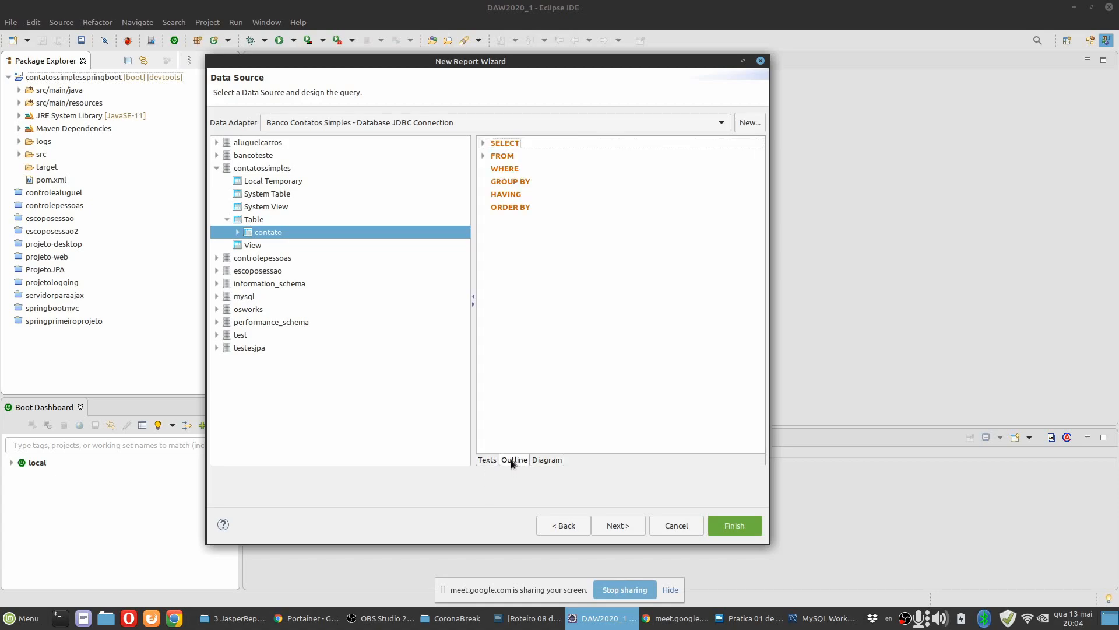
left_click(483, 143)
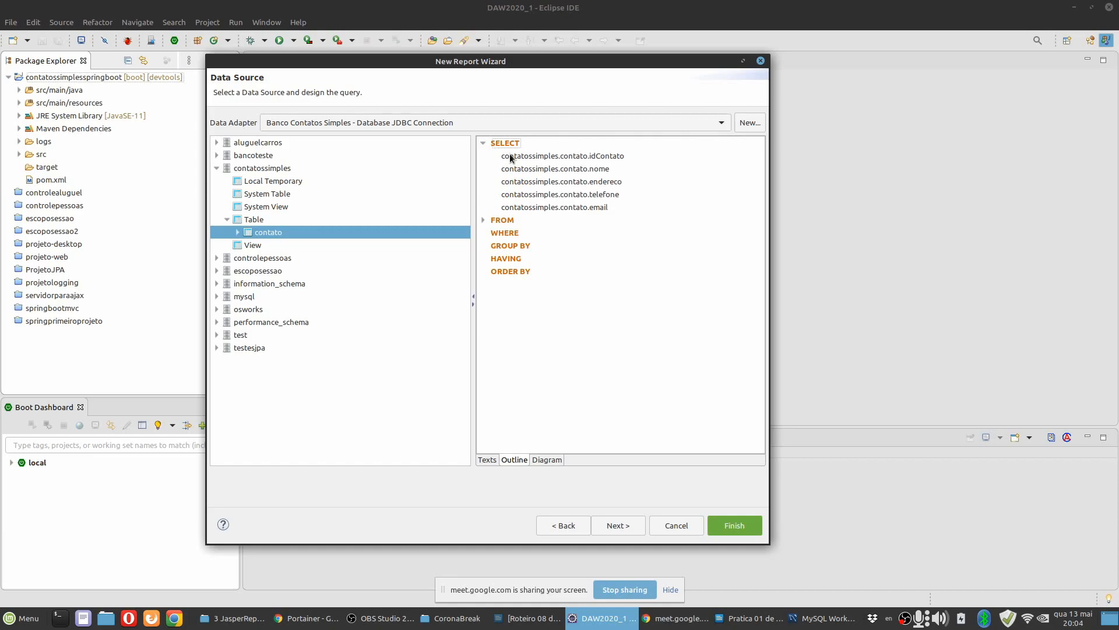
left_click(483, 220)
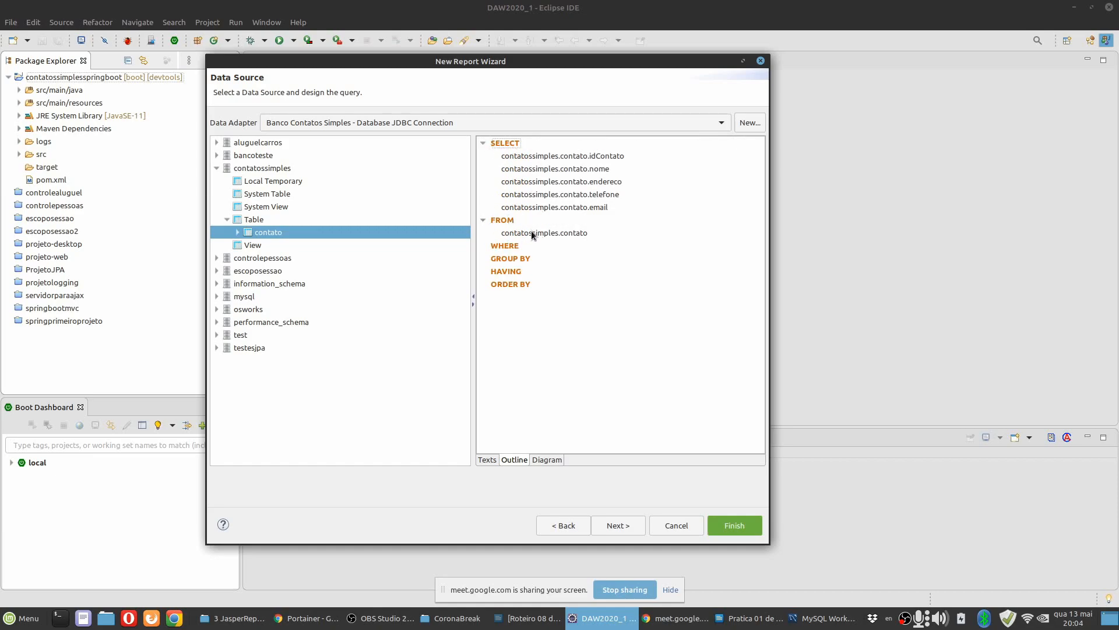
left_click(513, 246)
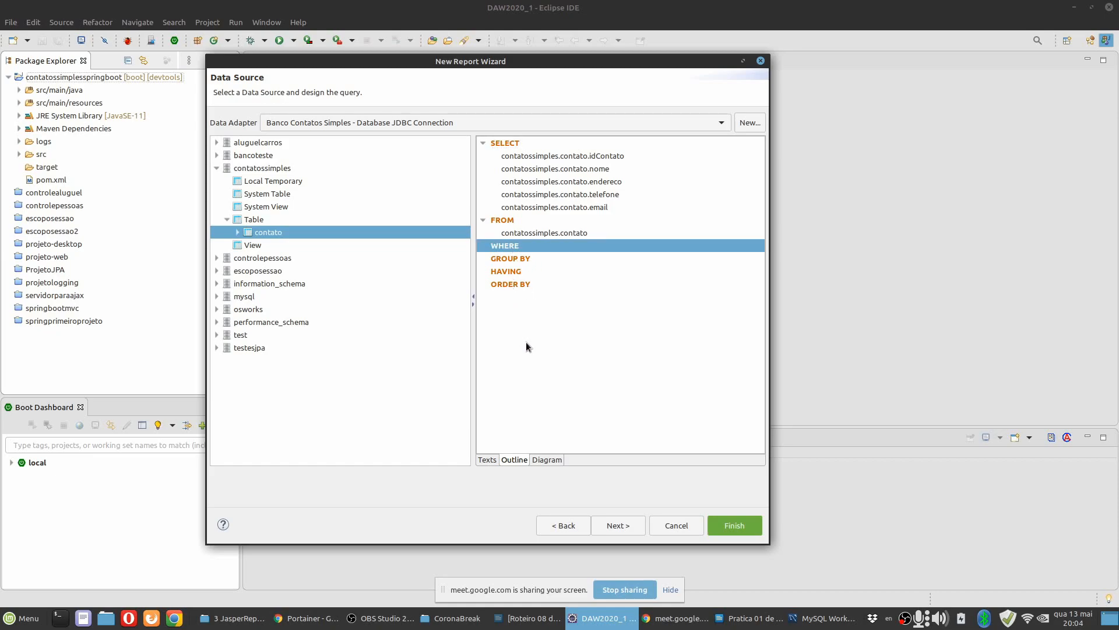
left_click(516, 285)
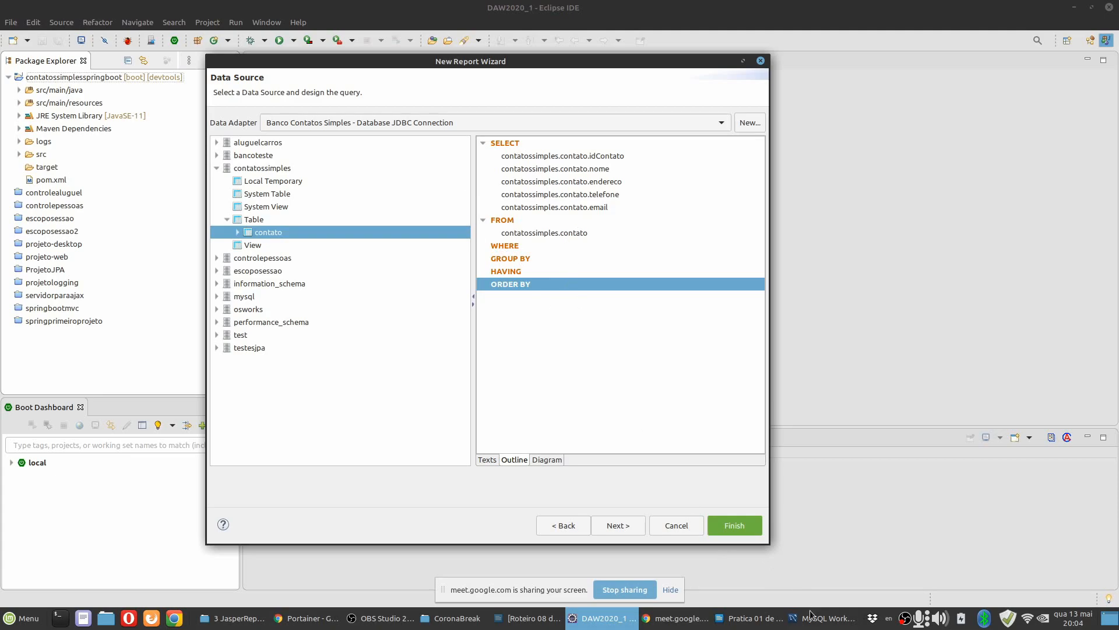
Switch to the practice document in LibreOffice Writer and read items 10 and 11 on selecting columns and adding an order-by column.
left_click(749, 618)
scroll(533, 319, "down", 18)
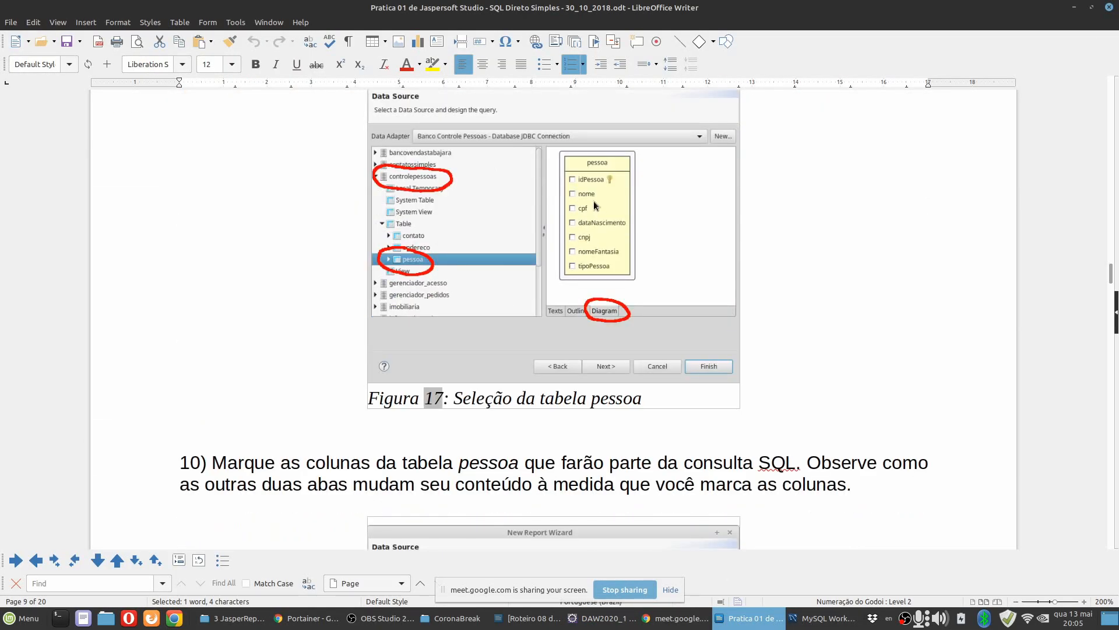
scroll(592, 354, "down", 5)
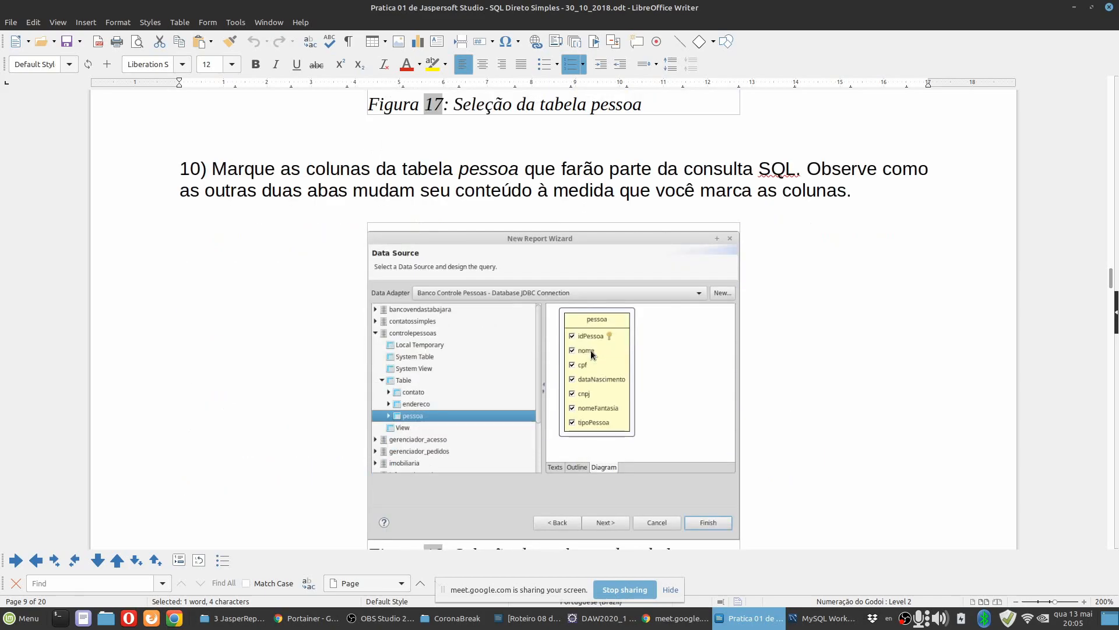
scroll(592, 354, "down", 6)
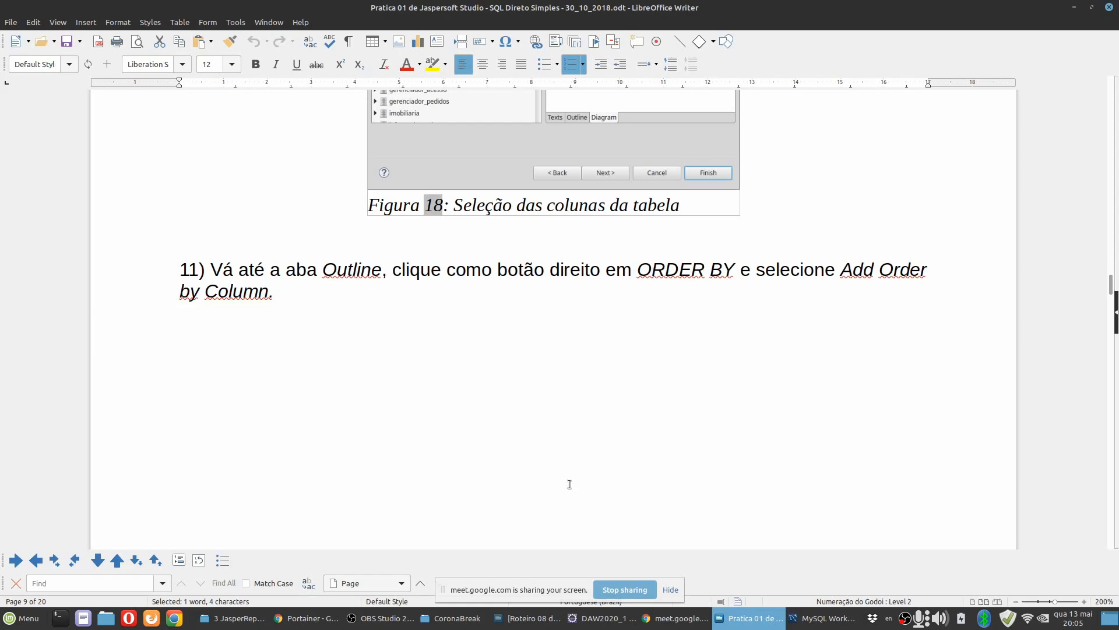
Switch to Eclipse and add the nome column of the contato table to the query's ORDER BY clause.
left_click(610, 618)
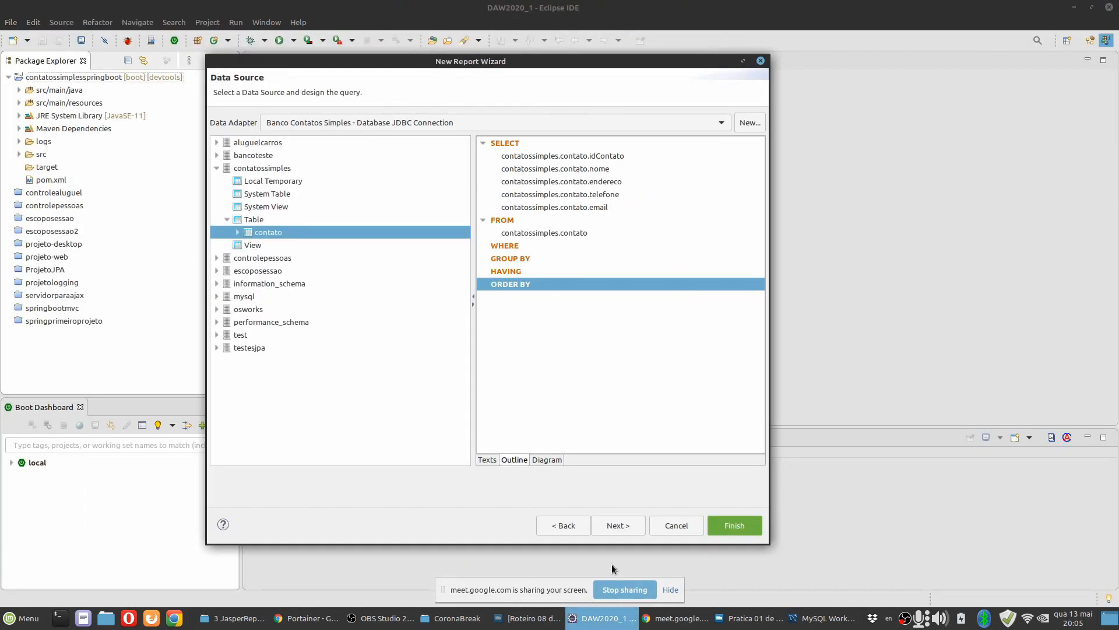
right_click(514, 286)
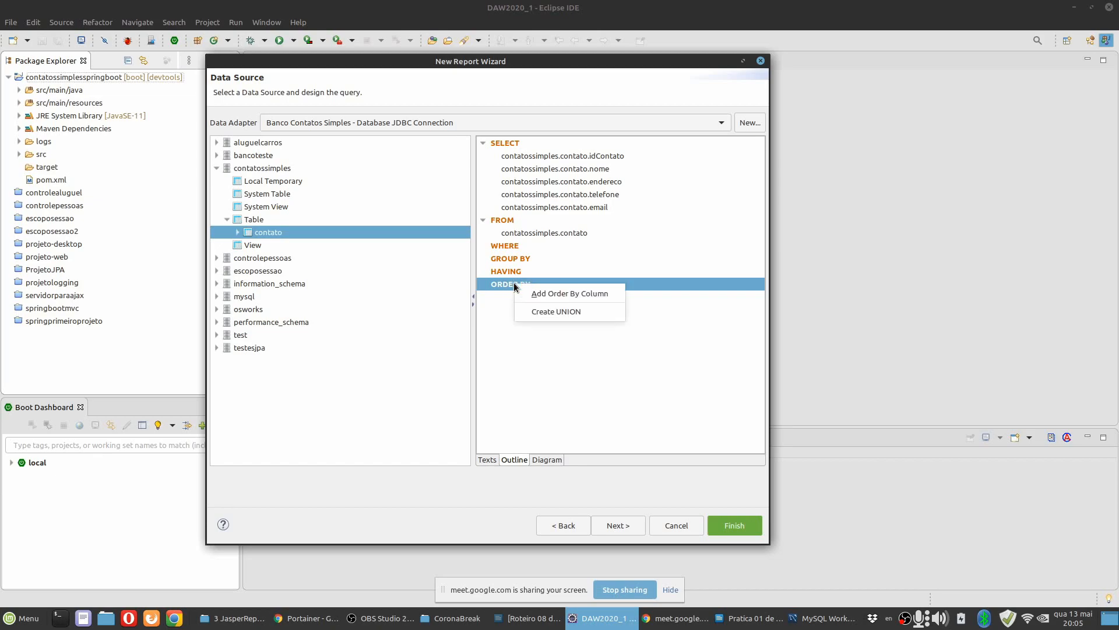
left_click(578, 293)
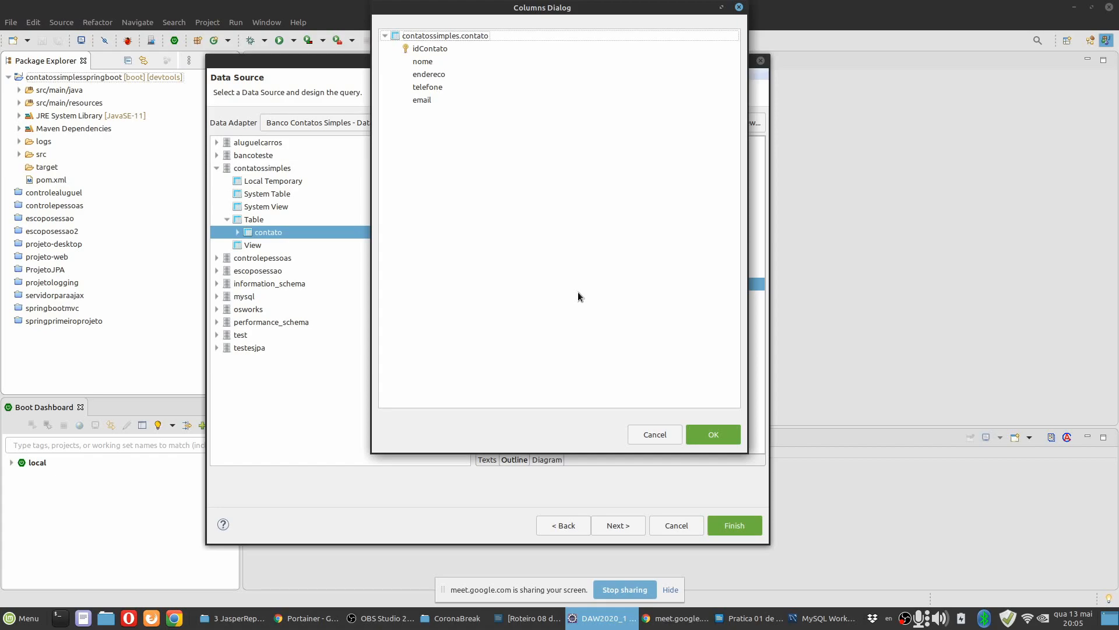
left_click(429, 62)
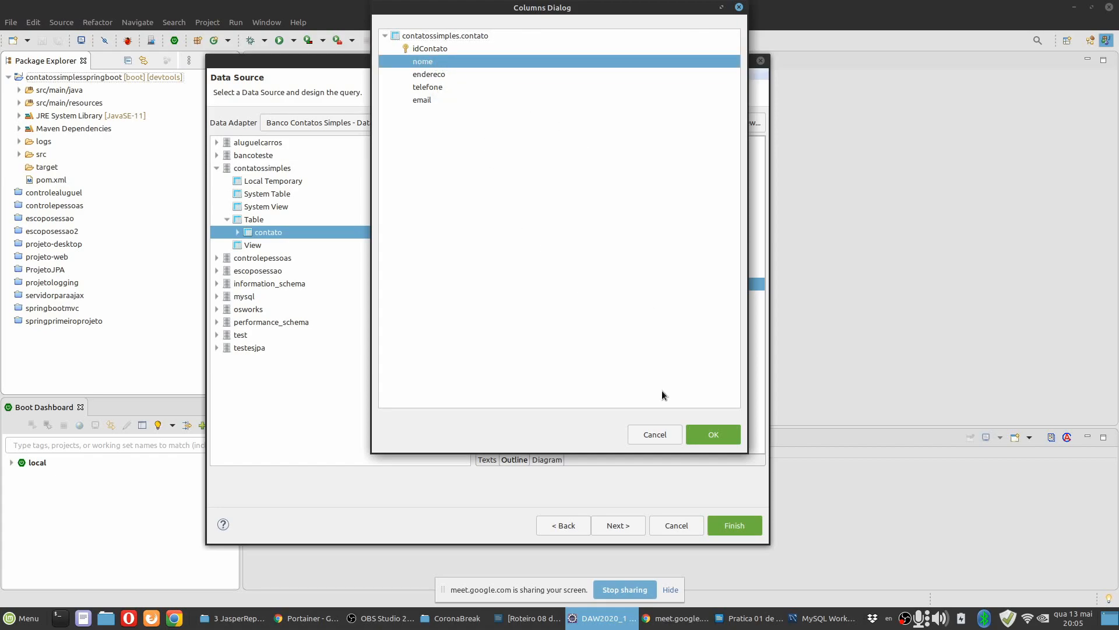
left_click(714, 435)
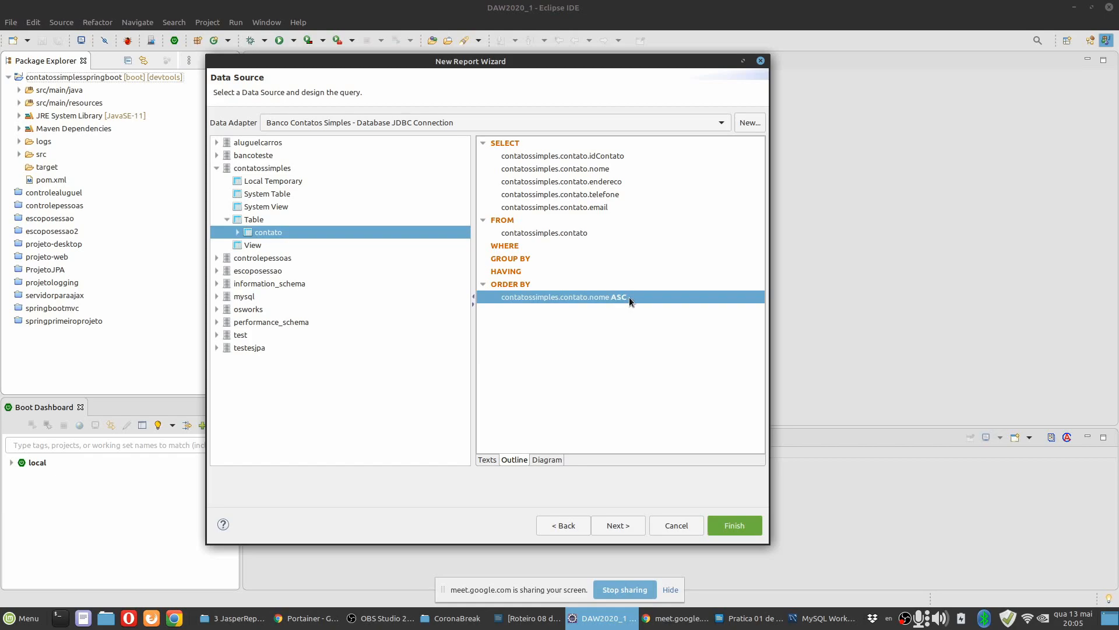
Review the ordered query in the Texts, Diagram and Outline views, and glance at item 14 of the practice document.
left_click(487, 460)
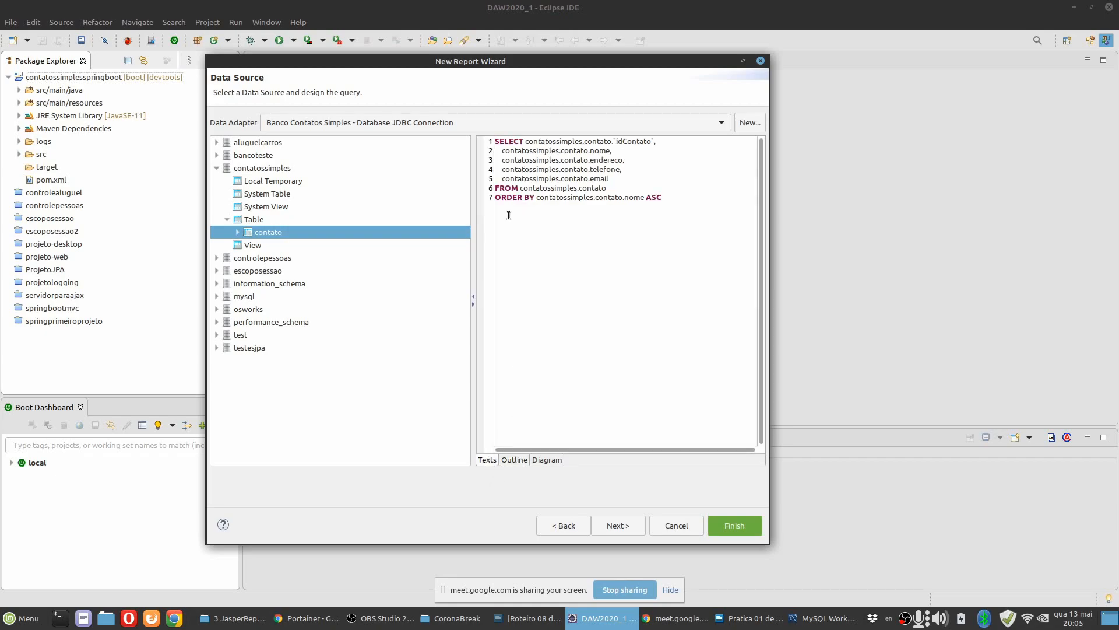
left_click(668, 200)
key("ctrl+a")
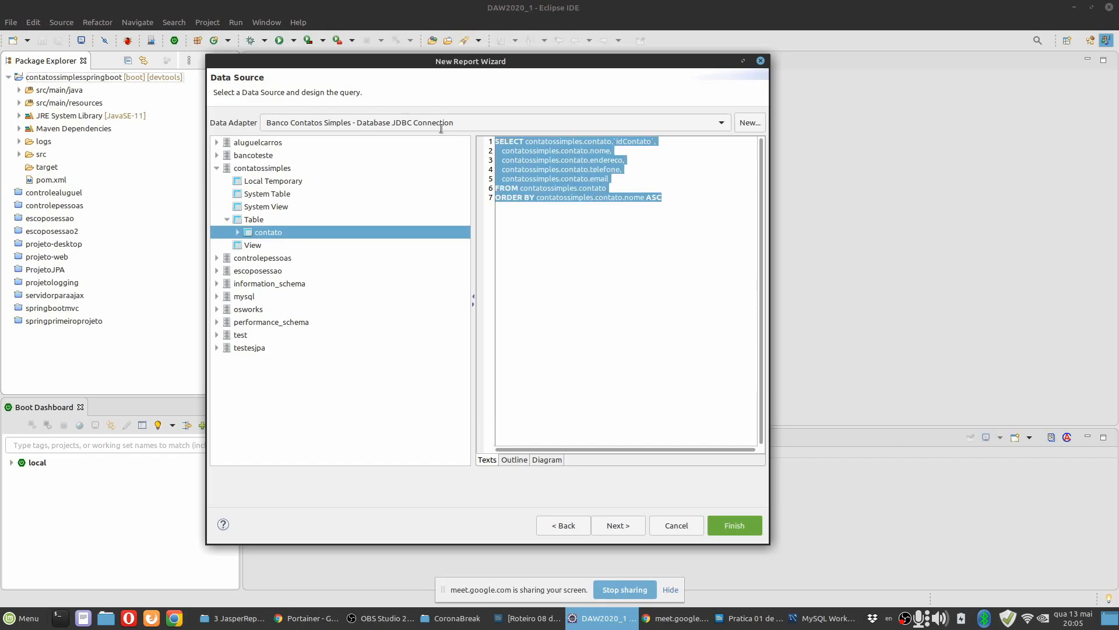
left_click(611, 265)
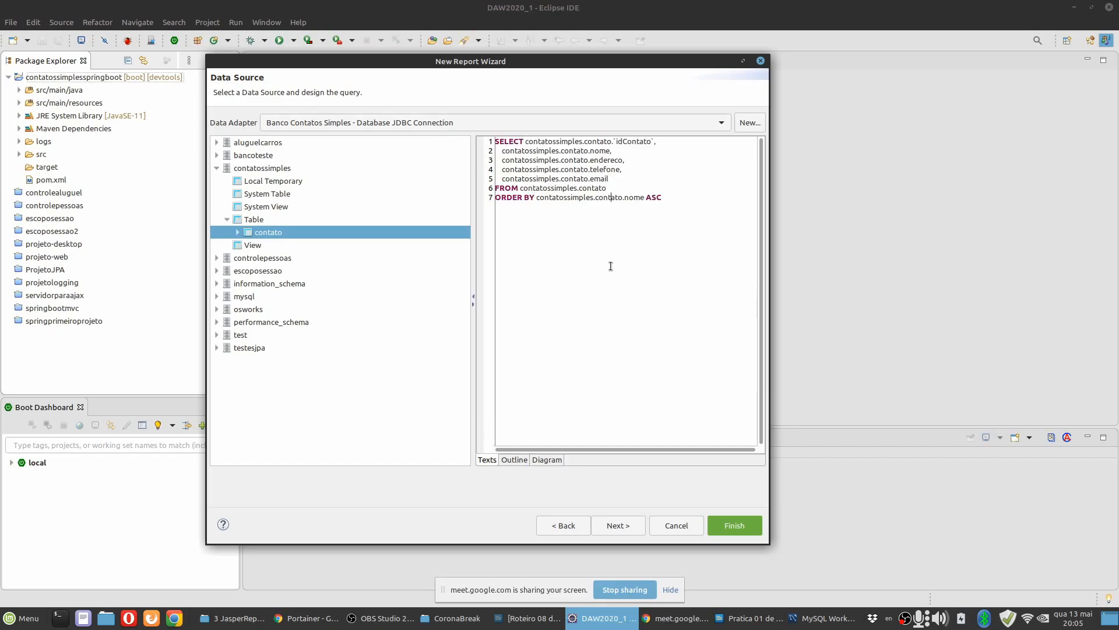
left_click(546, 459)
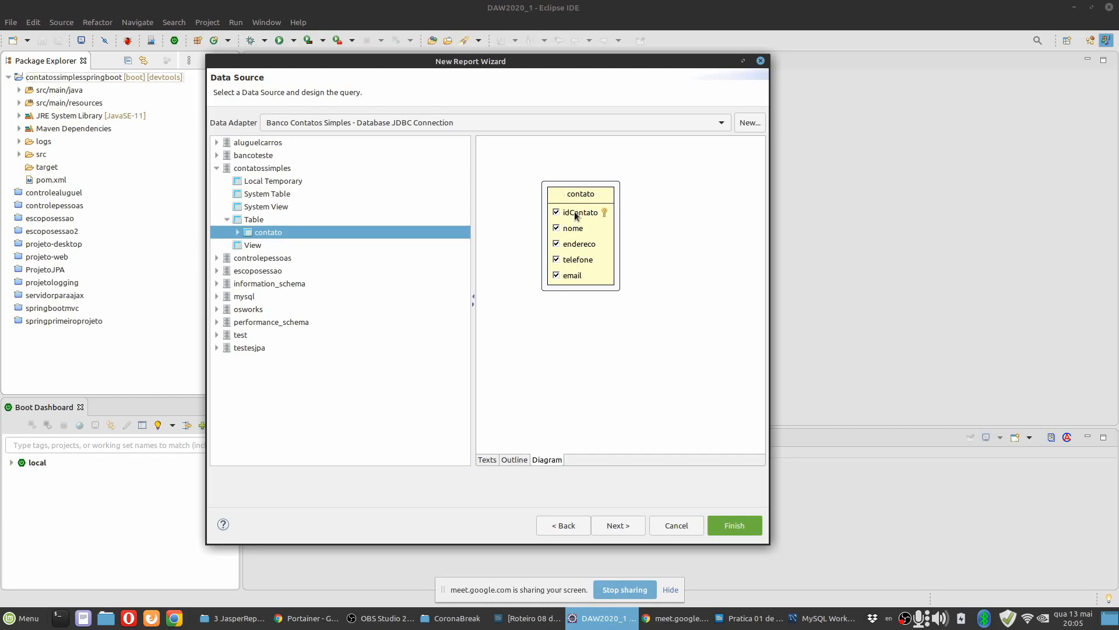
left_click(510, 459)
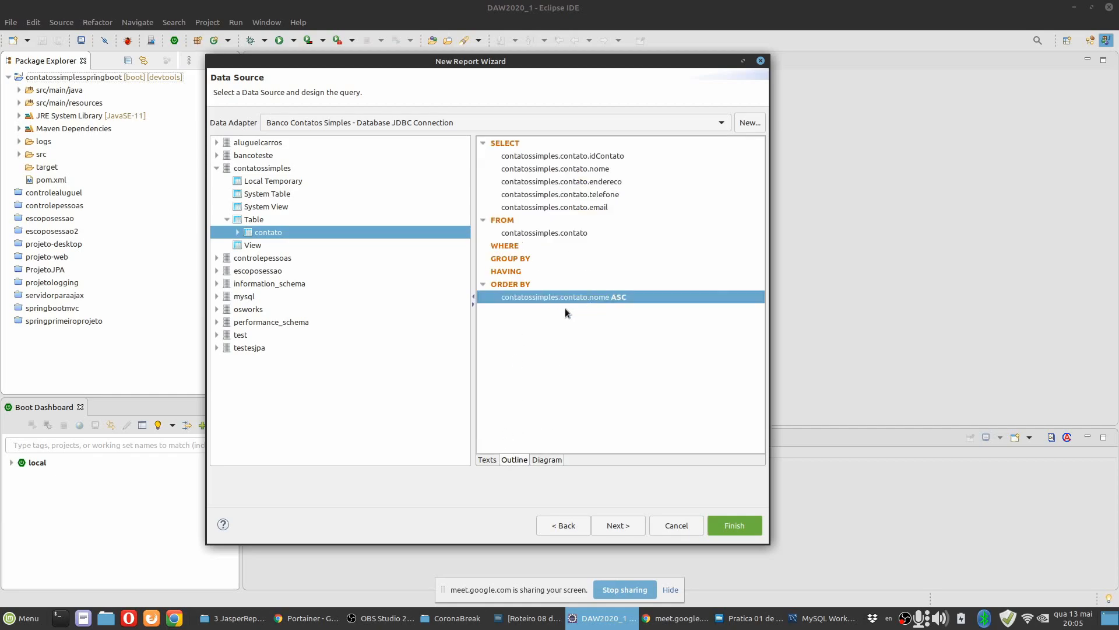
key("alt+Tab")
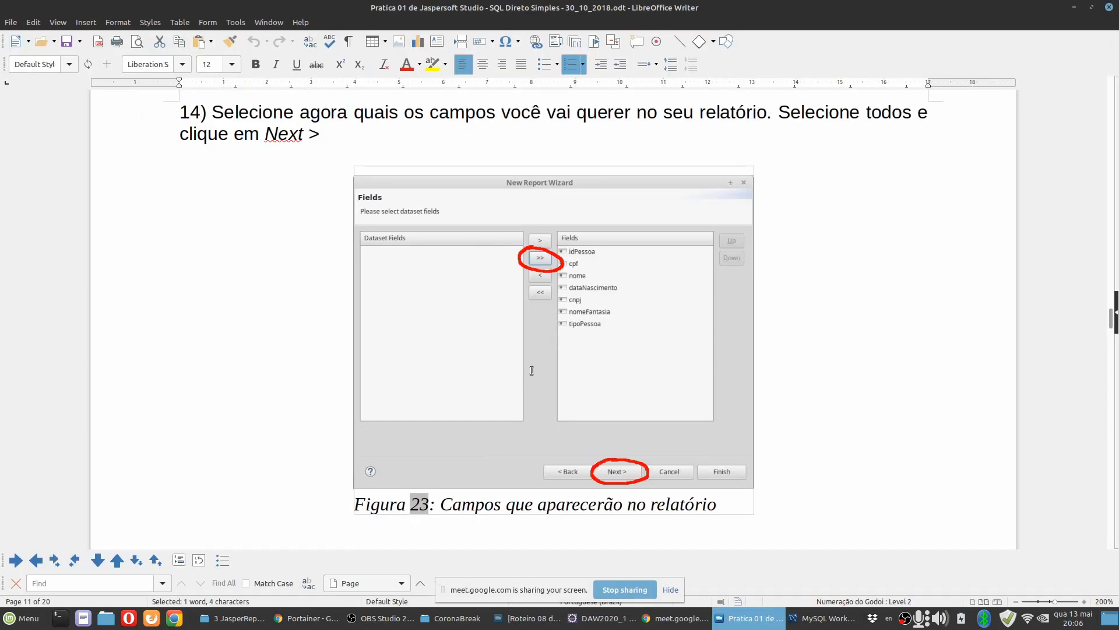
key("alt+Tab")
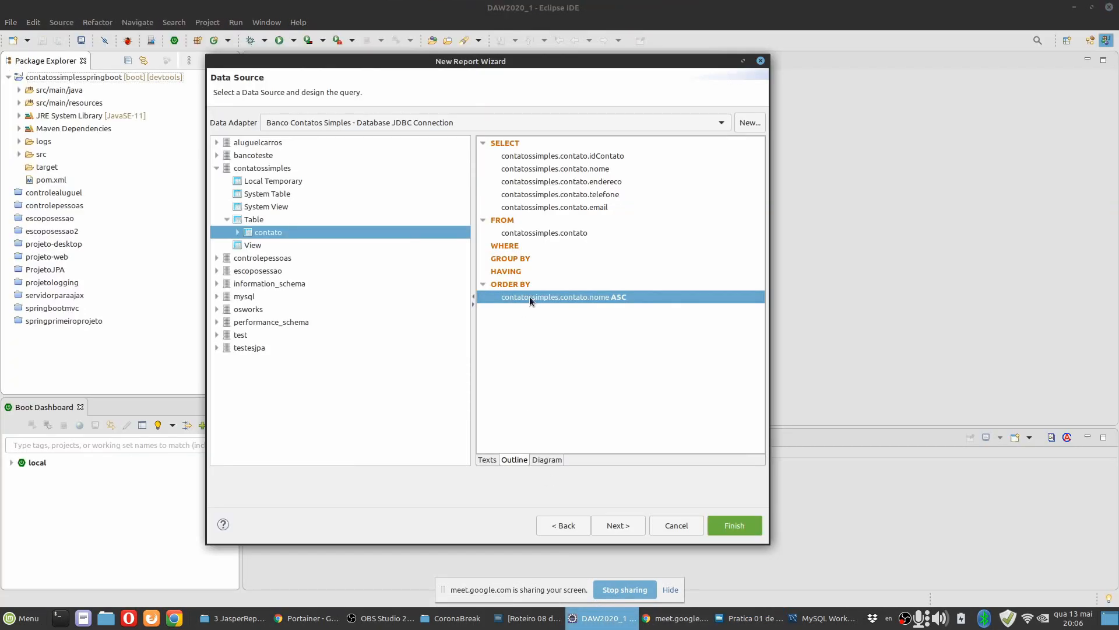
Include all dataset fields in the report, leave it without grouping and finish the New Report Wizard.
left_click(616, 526)
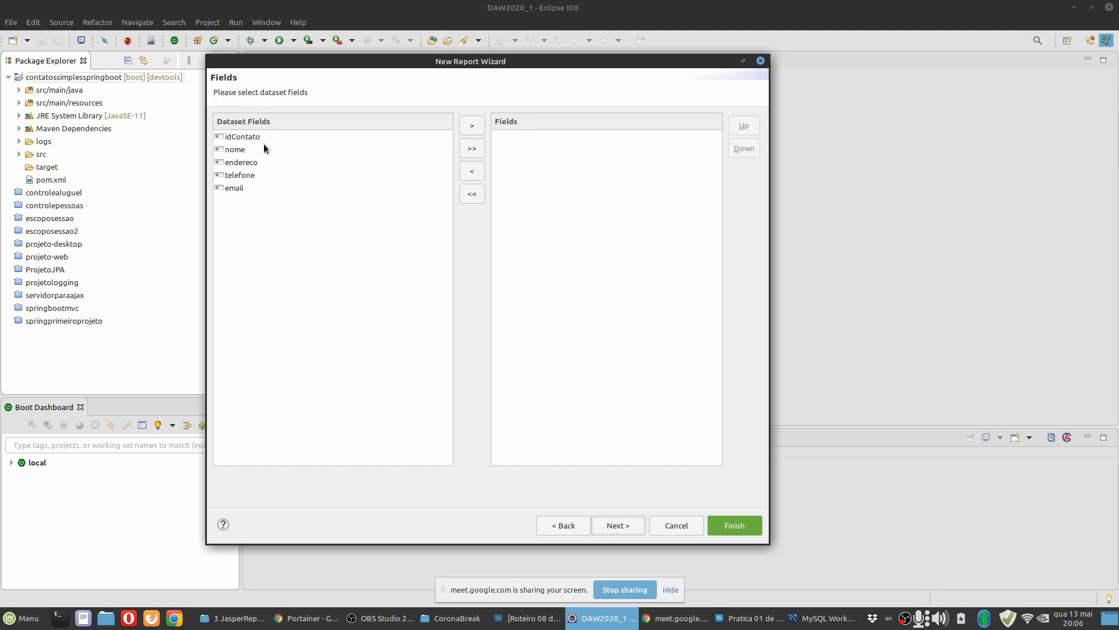
left_click(476, 150)
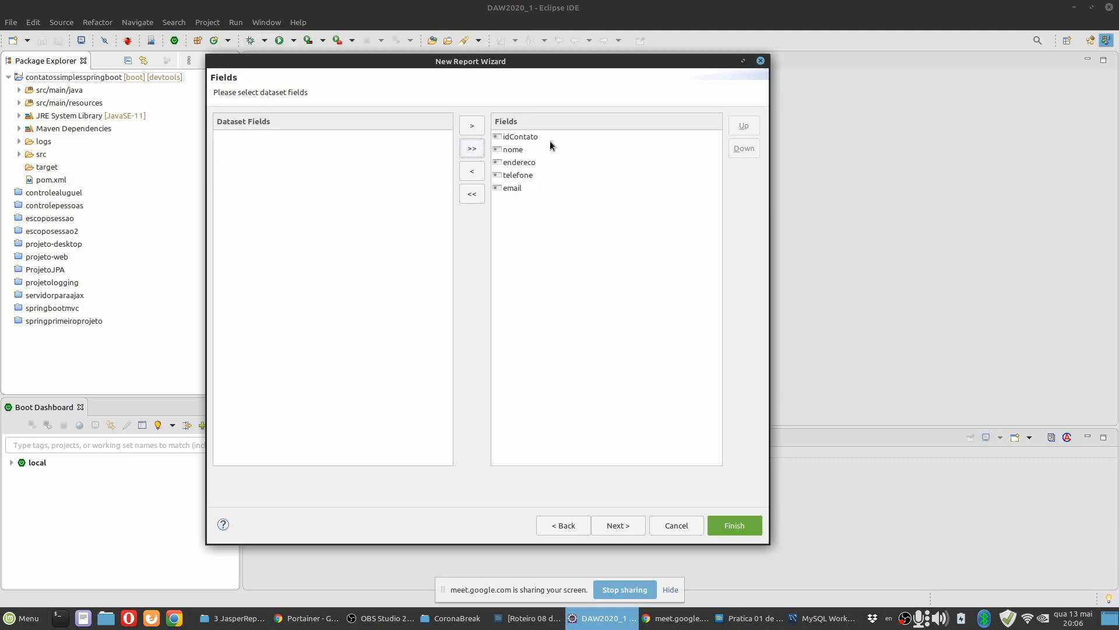
left_click(619, 528)
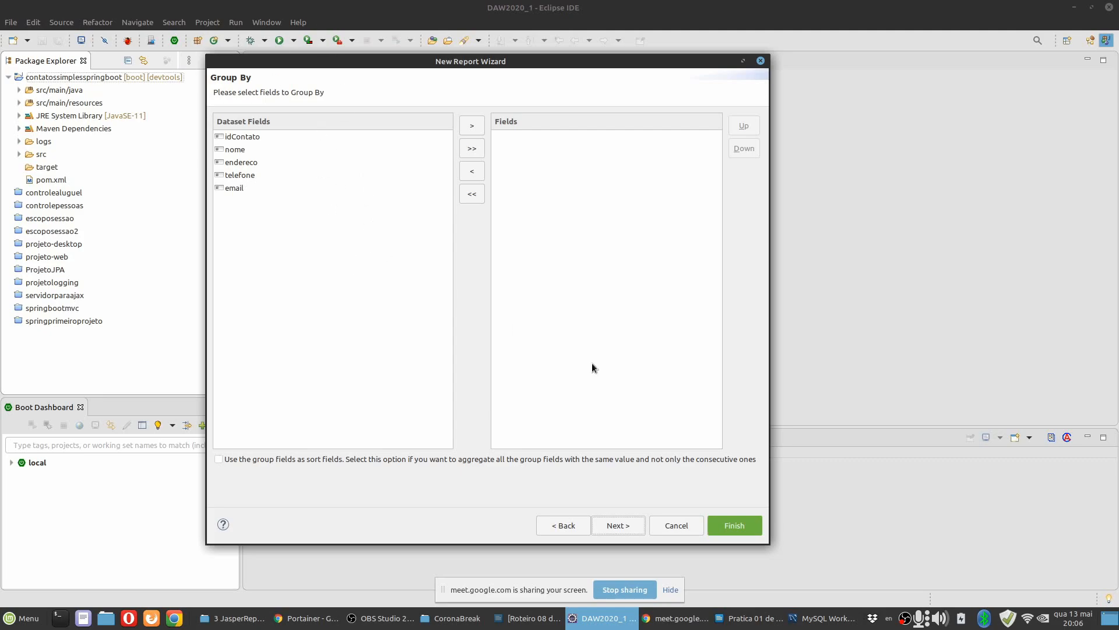
left_click(607, 526)
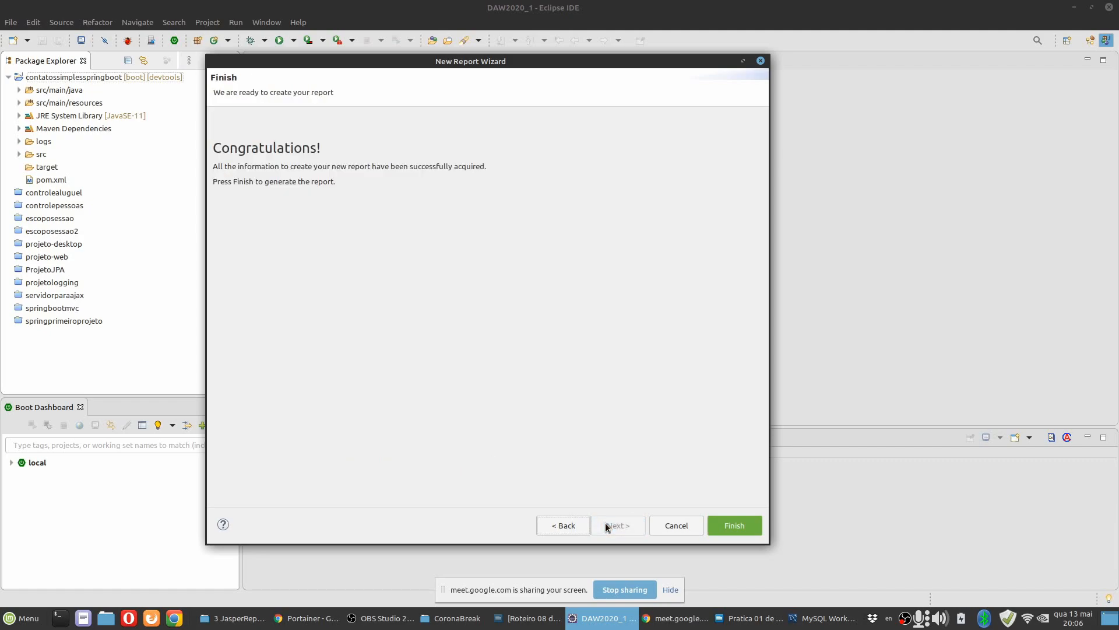
left_click(733, 525)
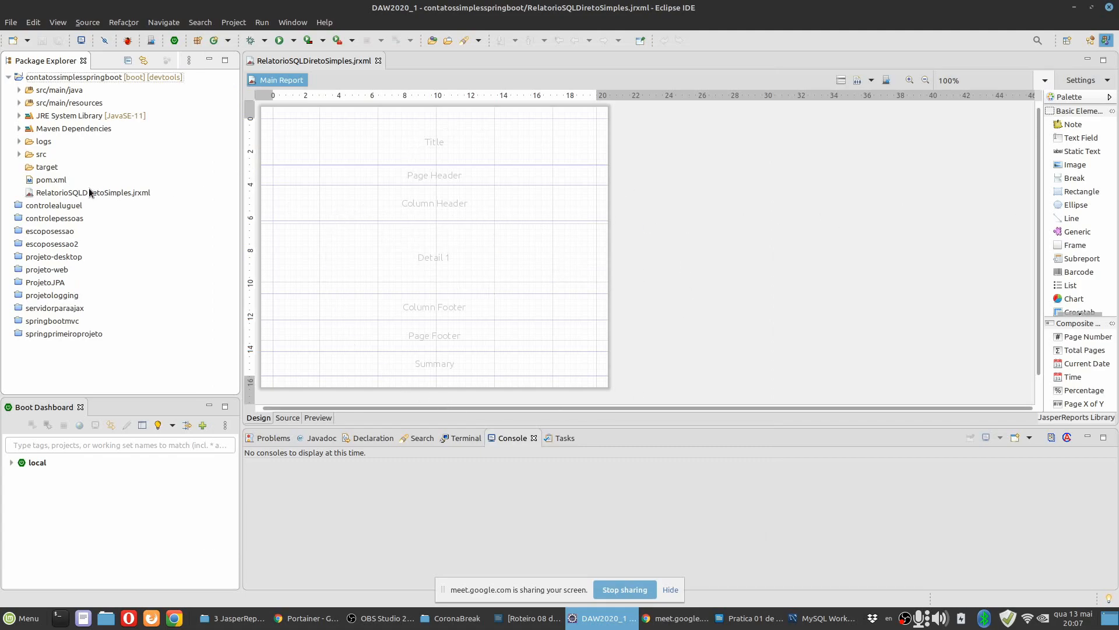
Examine the XML source of RelatorioSQLDiretoSimples.jrxml, including its data adapter and SQL query, and return to the Design view.
left_click(95, 192)
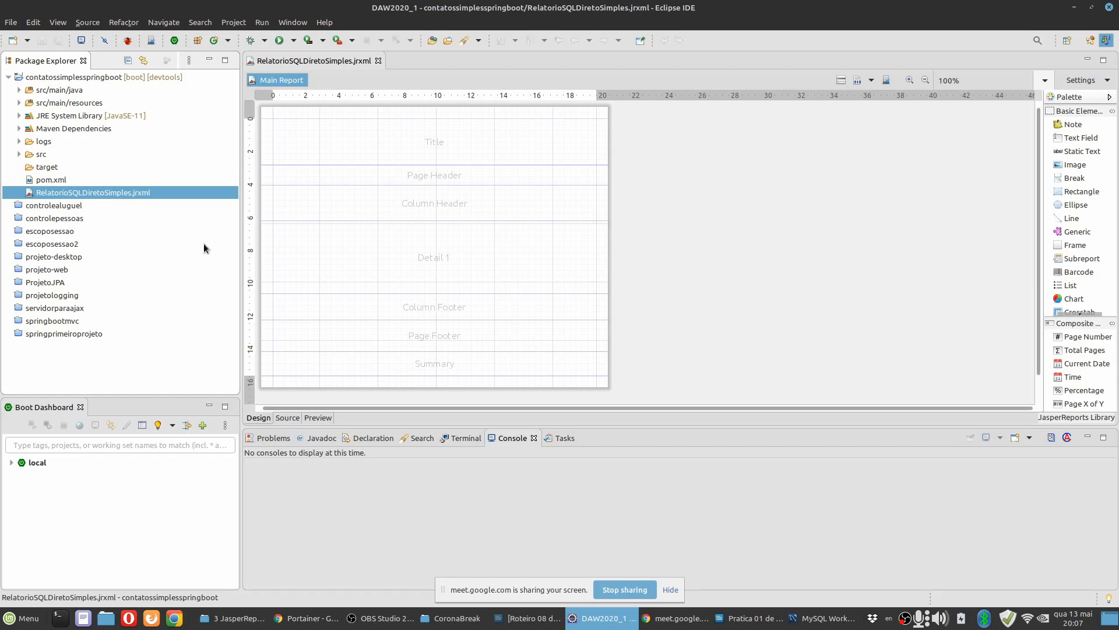
left_click(288, 418)
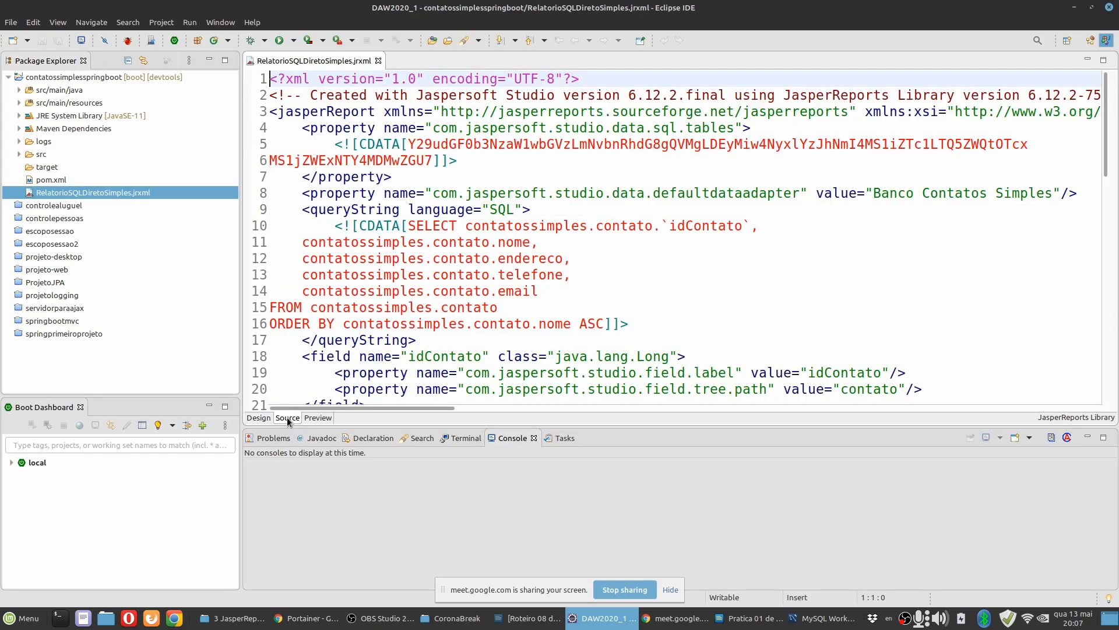
left_click(619, 208)
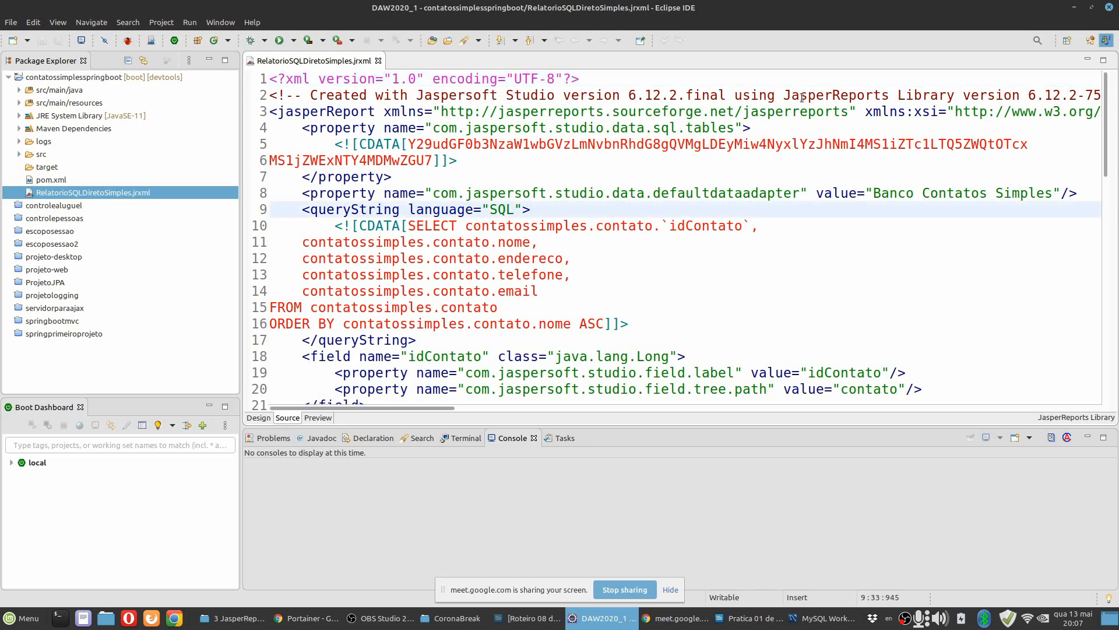
mouse_move(1108, 100)
left_mouse_down()
mouse_move(1108, 330)
mouse_move(1118, 86)
left_mouse_up()
left_click(259, 418)
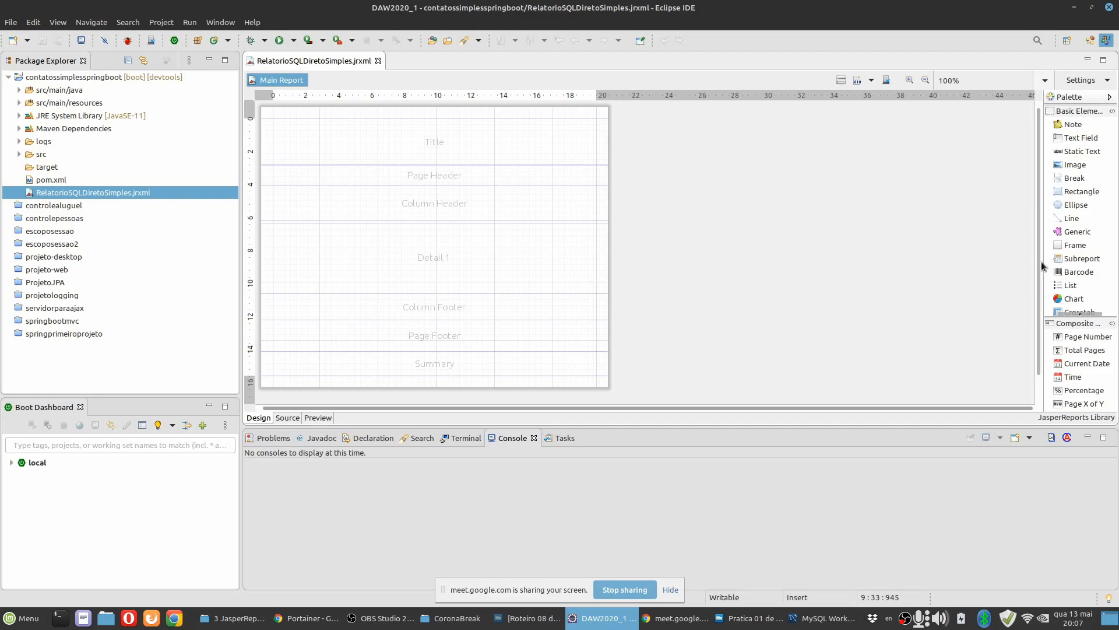
Widen the report editor's Palette and look through all of its Basic Elements.
left_click_drag(1046, 264, 923, 261)
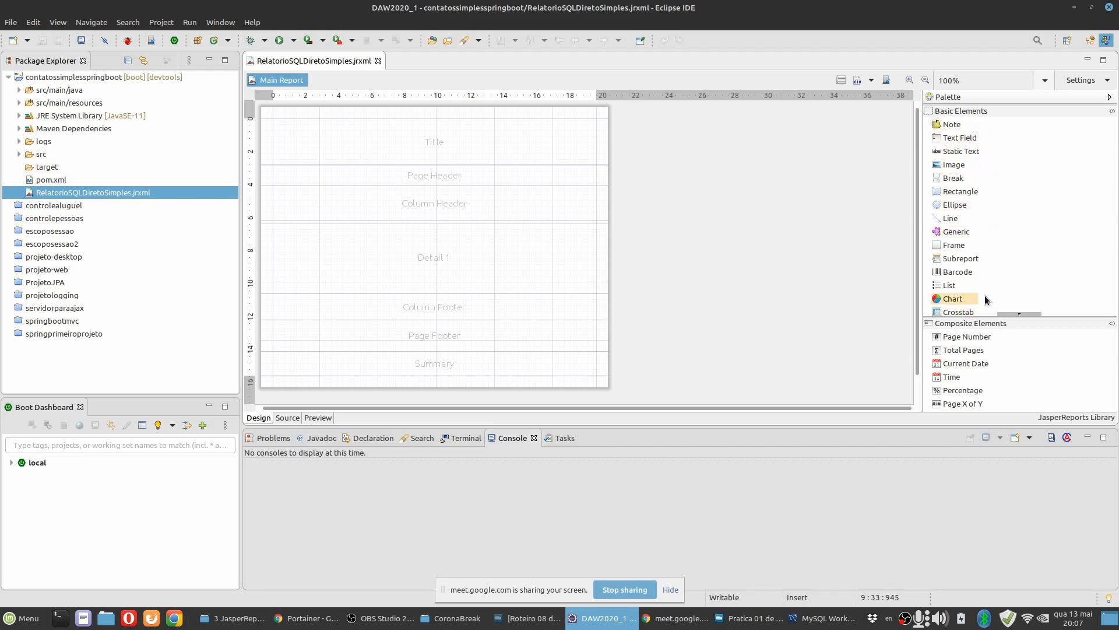
left_click(1019, 314)
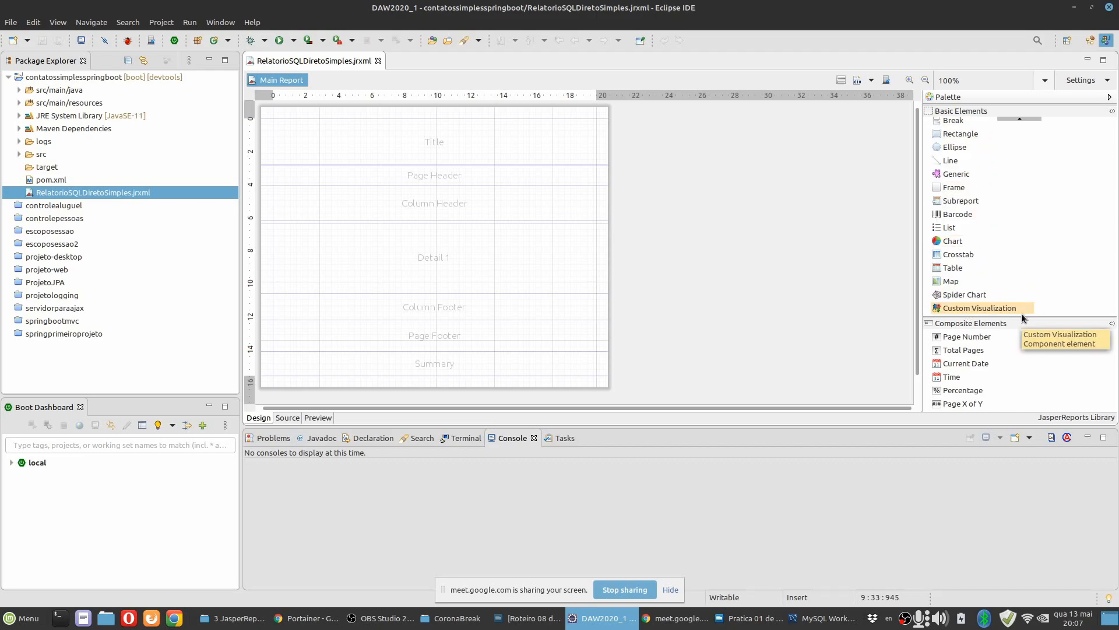
left_click(1021, 119)
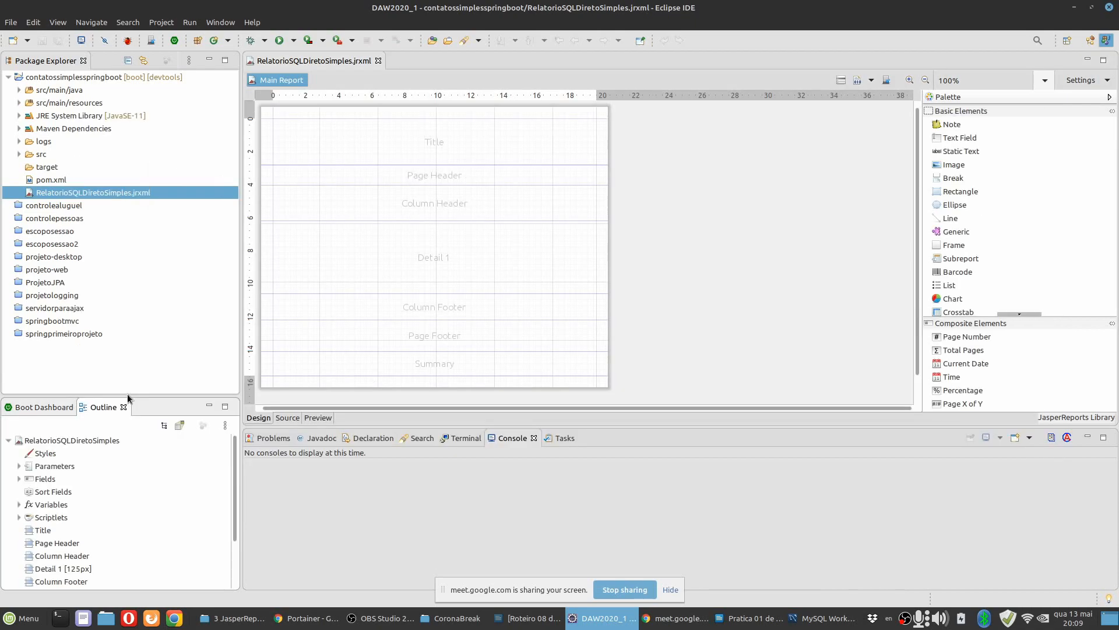
Enlarge the Outline view to show the whole report structure and select the RelatorioSQLDiretoSimples root.
left_click_drag(128, 399, 122, 291)
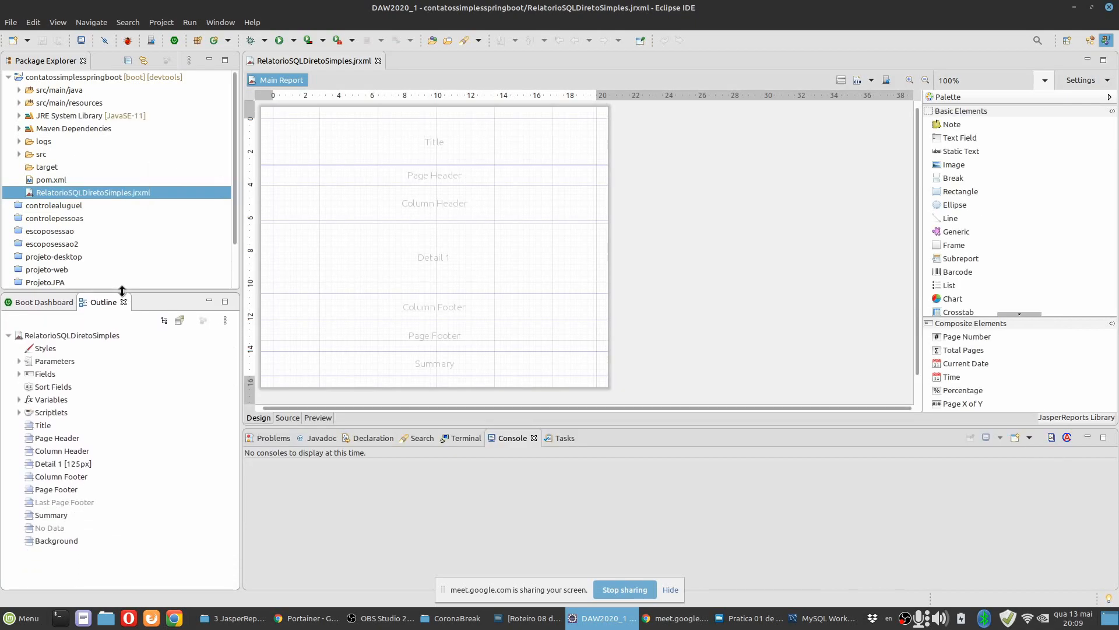
left_click(72, 336)
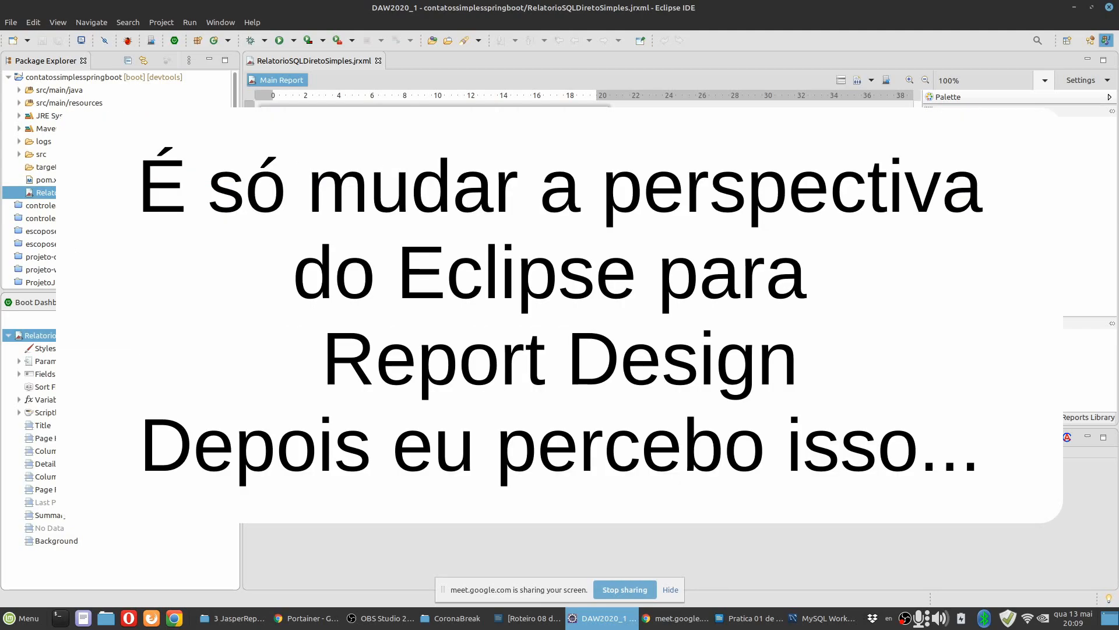
mouse_move(919, 233)
left_mouse_down()
mouse_move(898, 233)
mouse_move(920, 233)
left_mouse_up()
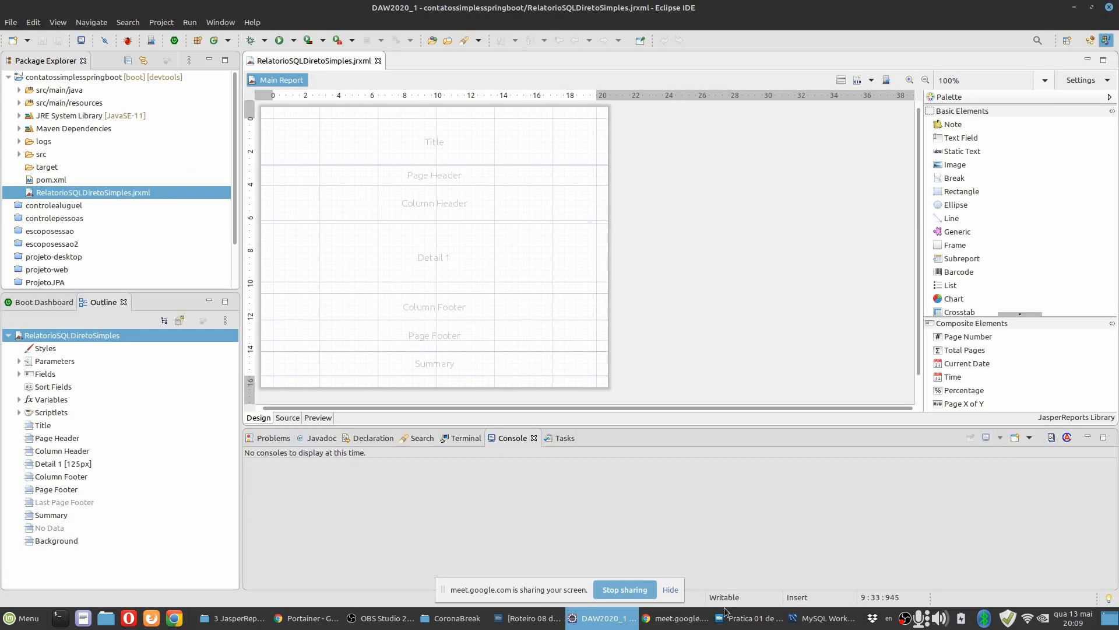
Check the workspace layout pictured in item 16 of the practice document in LibreOffice Writer and return to Eclipse.
left_click(726, 618)
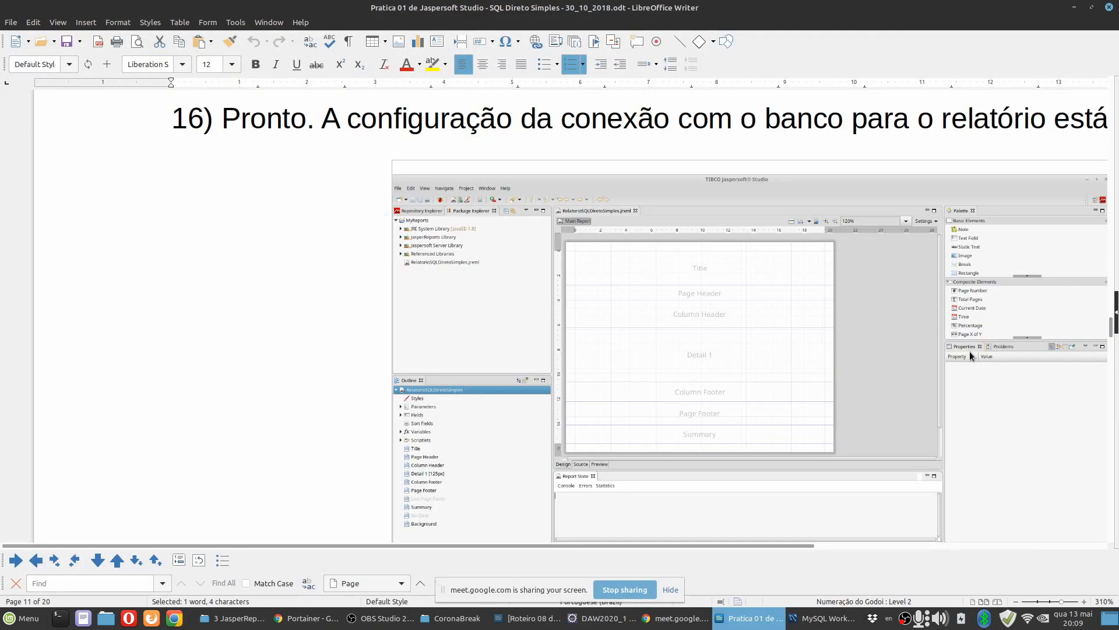
left_click_drag(681, 544, 785, 544)
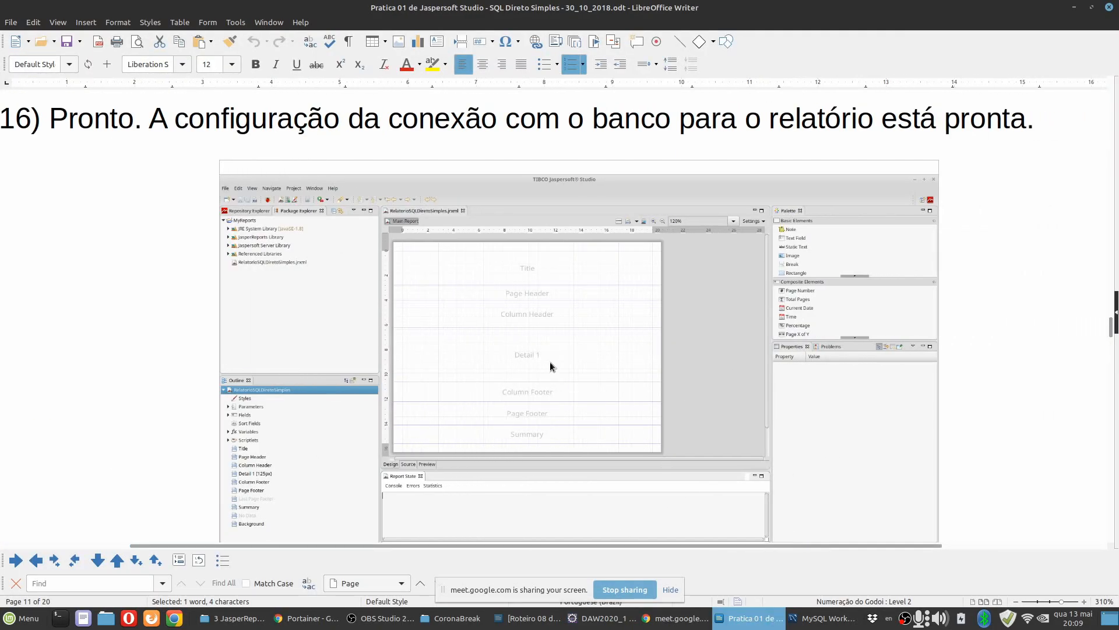
left_click(600, 618)
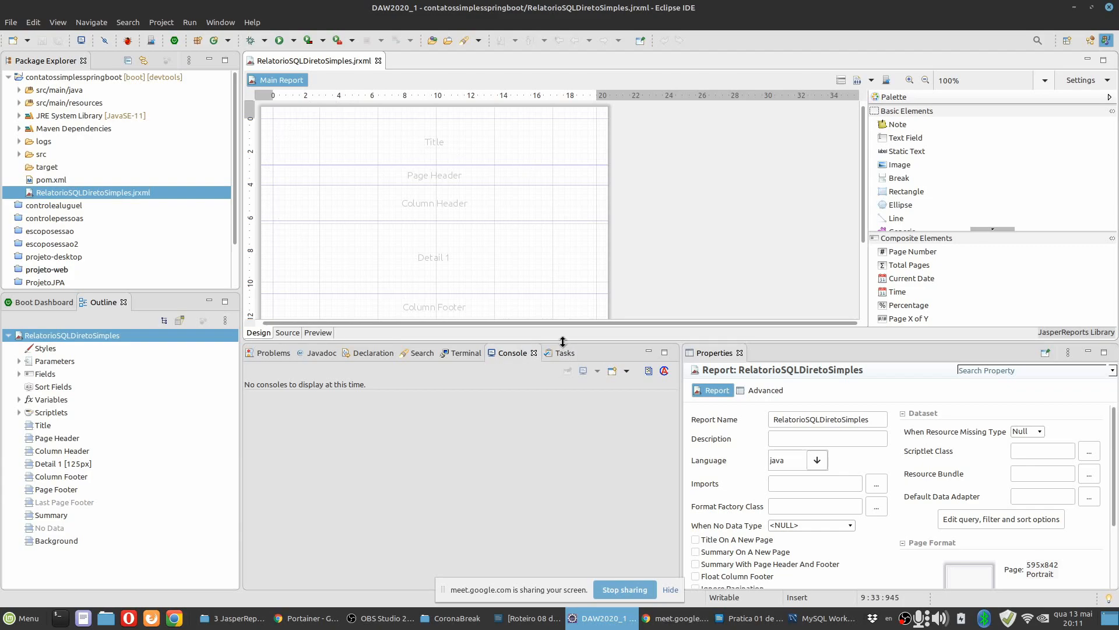
Adjust the split between the report editor and the views below it to give the Properties view more height.
left_click_drag(582, 341, 581, 433)
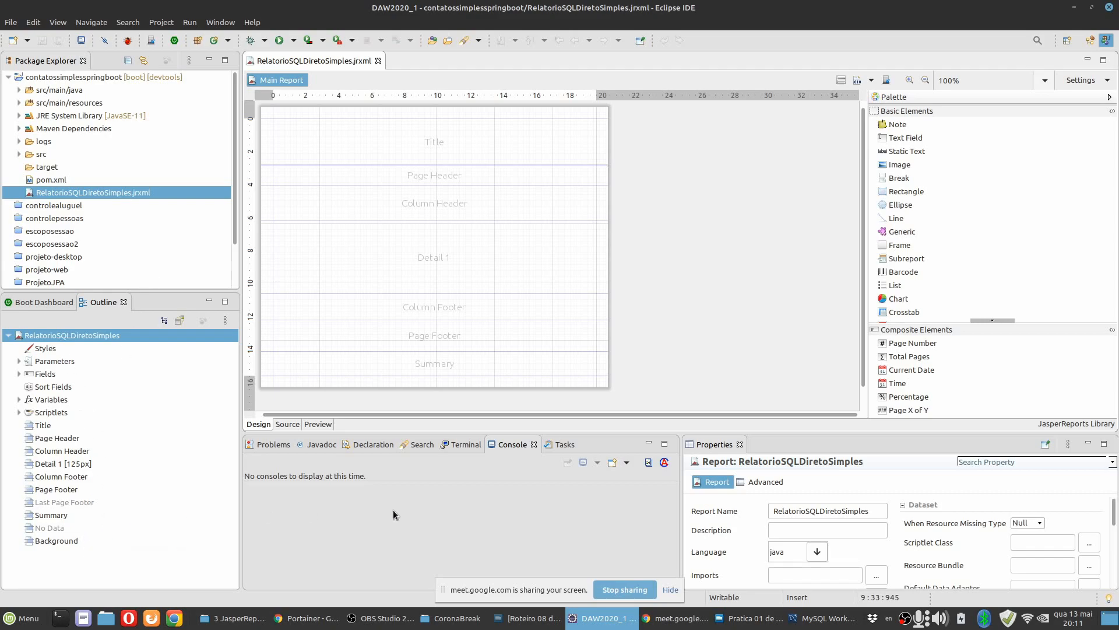
left_click(552, 266)
left_click(722, 287)
left_click_drag(877, 438, 878, 365)
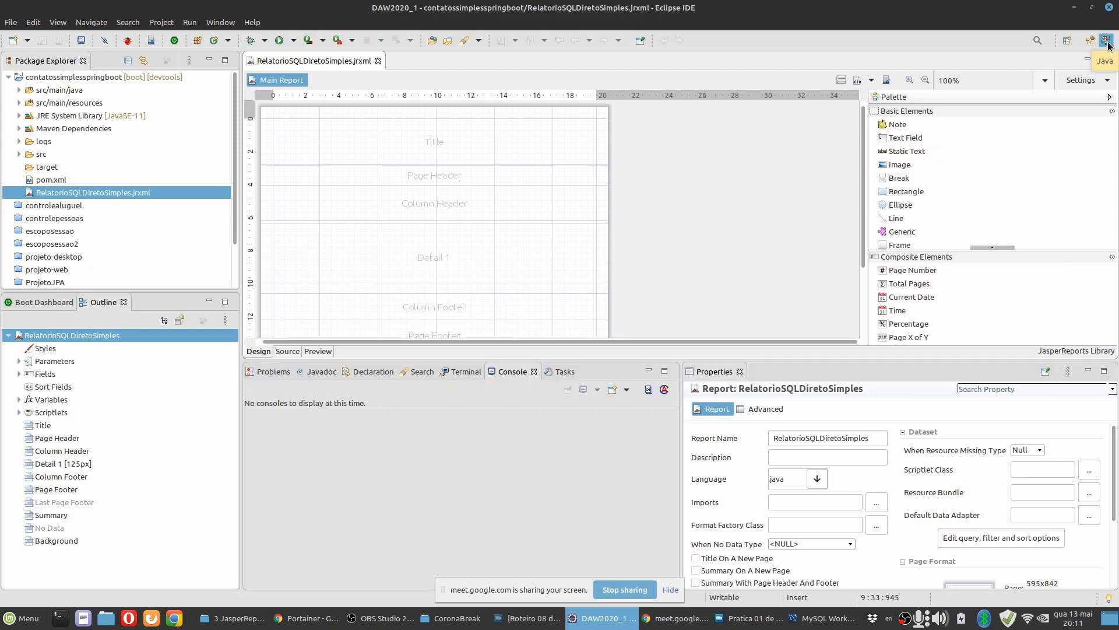
Open the Report Design perspective and show the report's own properties in it.
left_click(1069, 43)
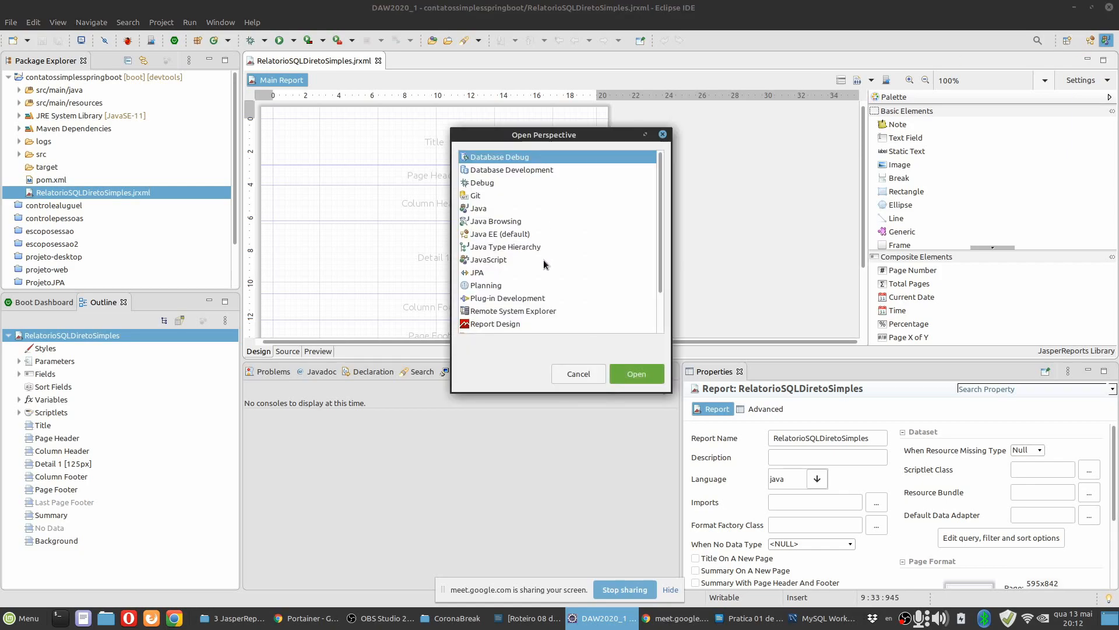
scroll(543, 262, "down", 3)
scroll(544, 264, "up", 3)
scroll(544, 261, "down", 3)
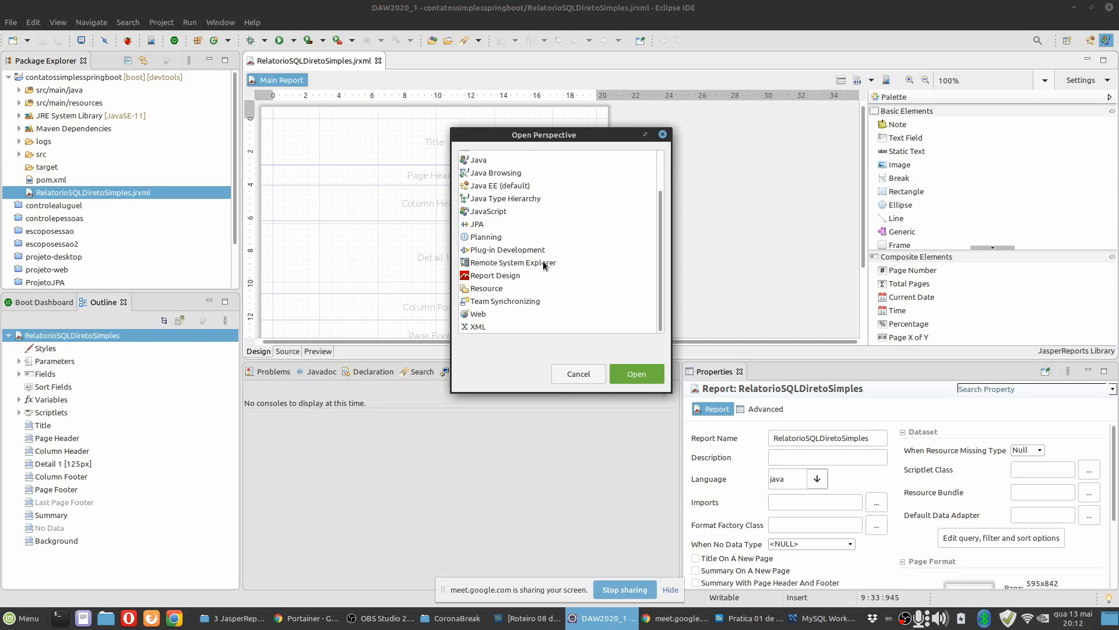
left_click(506, 275)
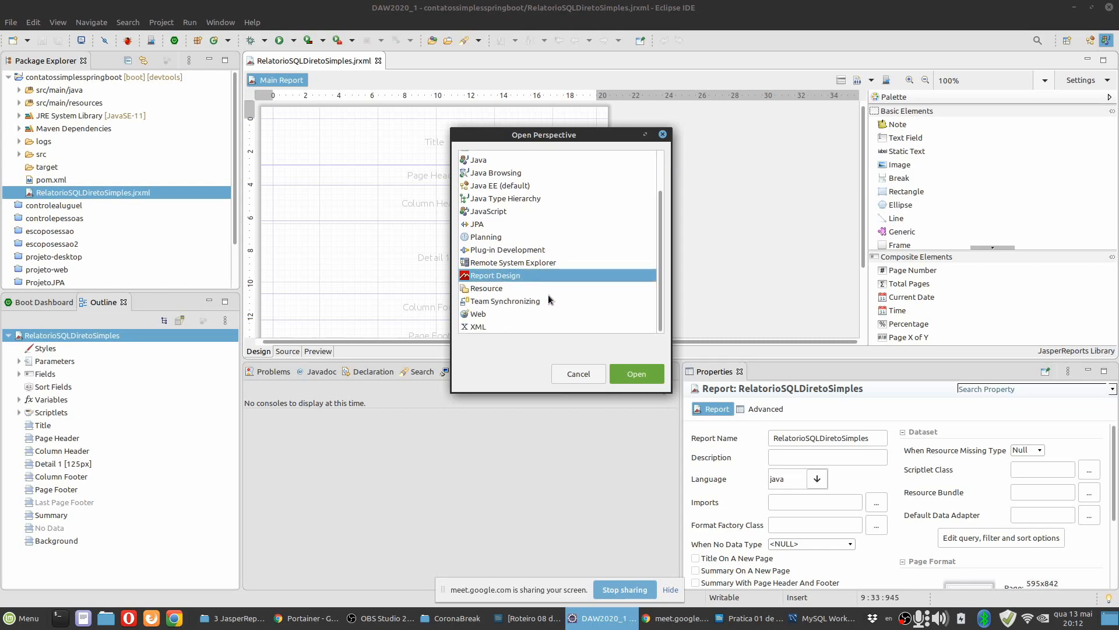
left_click(634, 376)
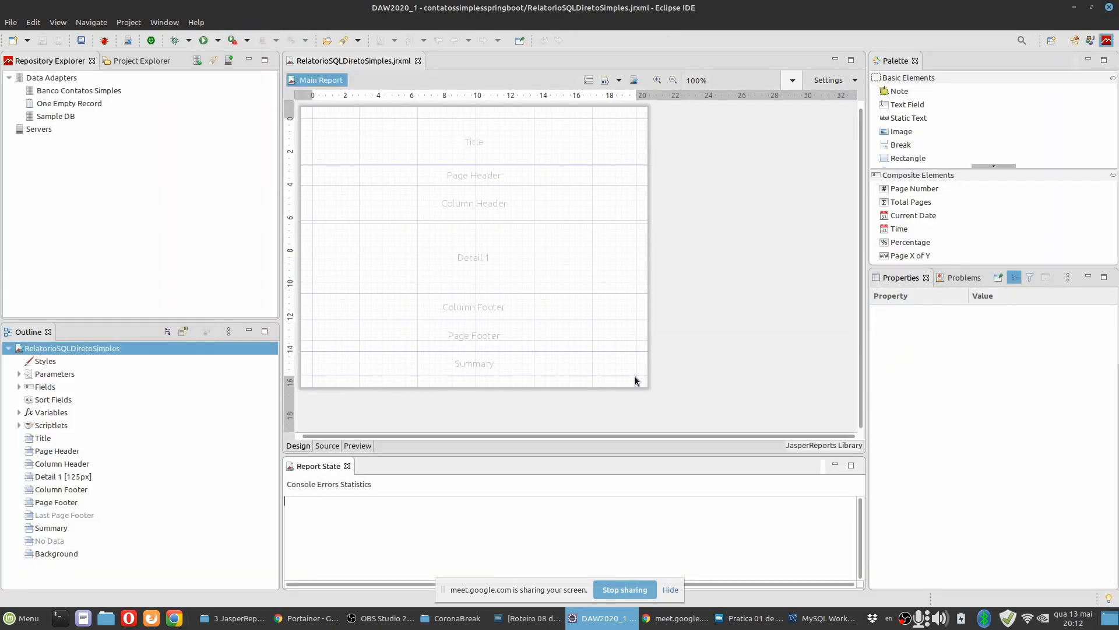
left_click(729, 250)
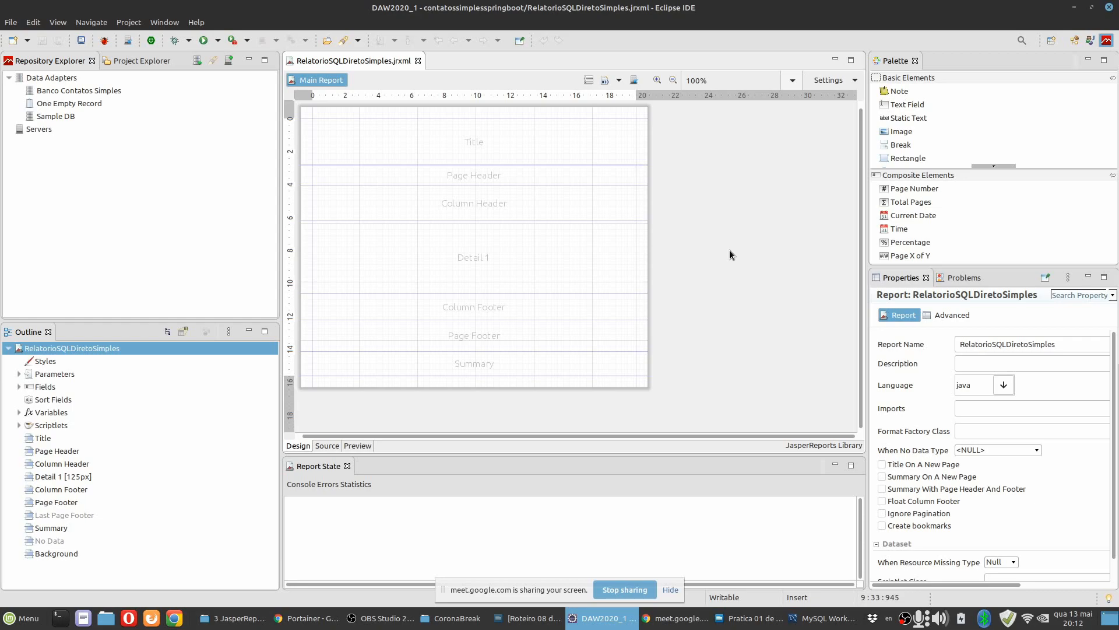
Return to the Java perspective and close its Outline and Properties views.
left_click(1090, 40)
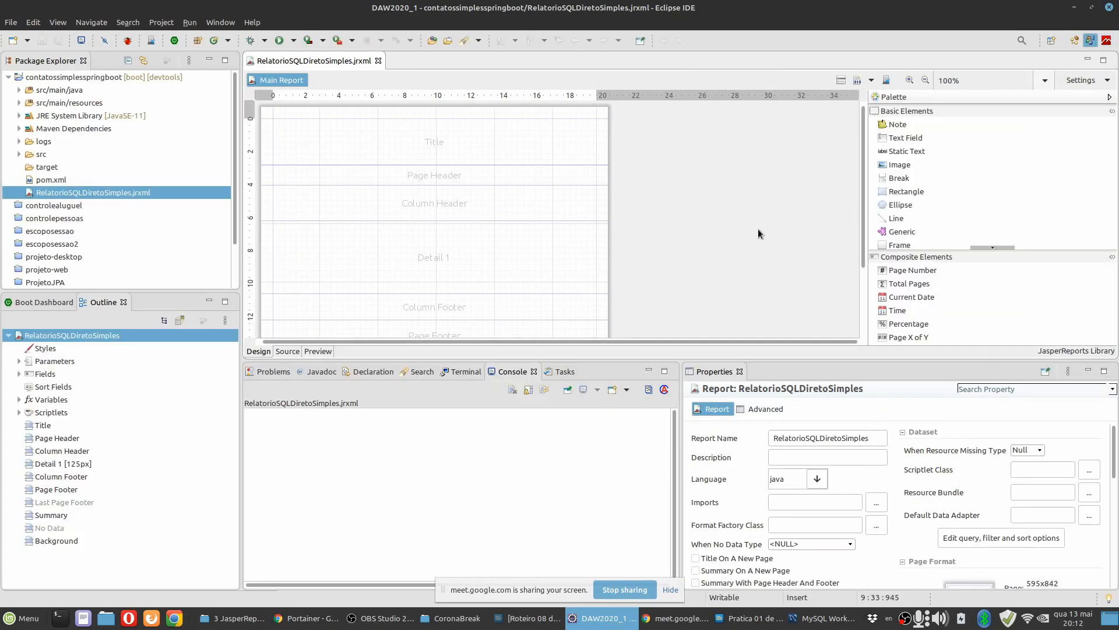
left_click(124, 302)
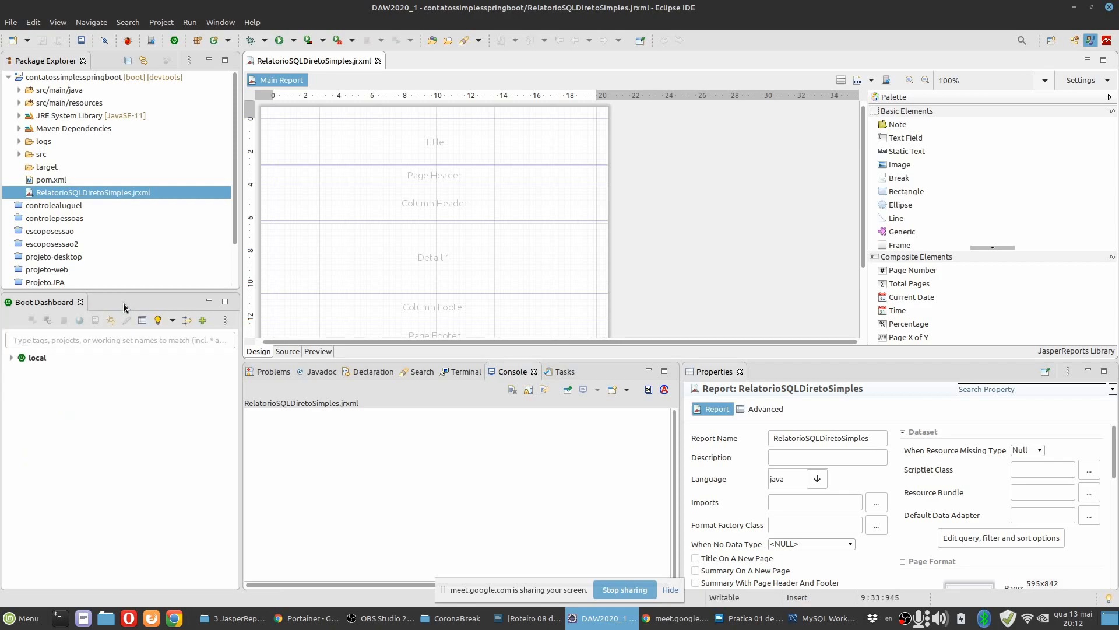
left_click(739, 372)
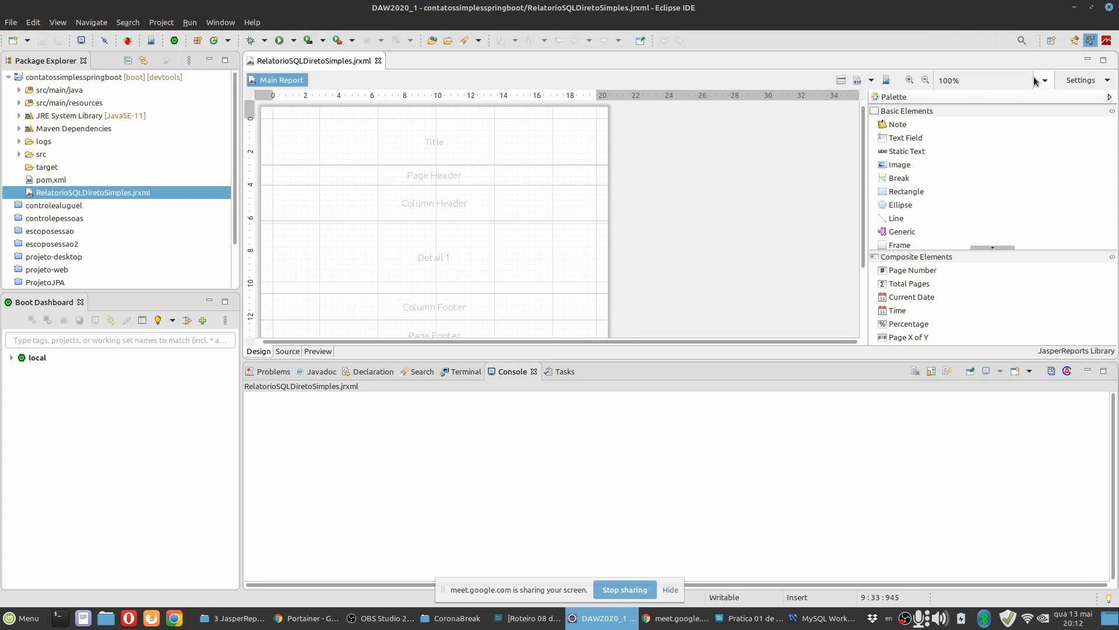
Open the Report Design perspective again and check the Project Explorer before returning to the Repository Explorer.
left_click(1052, 42)
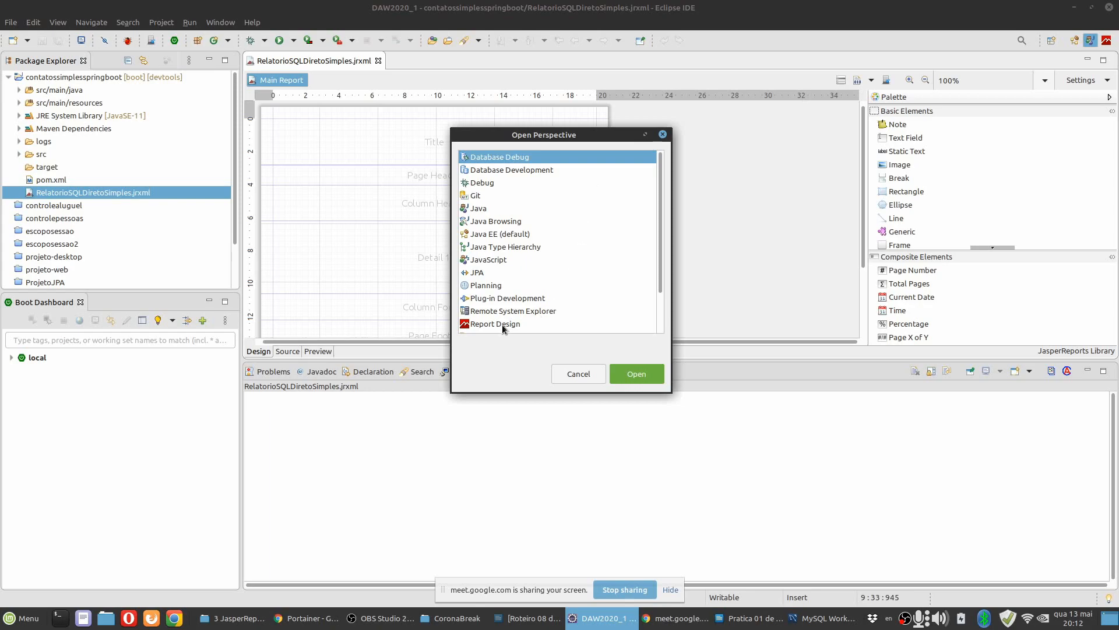
left_click(495, 325)
left_click(641, 375)
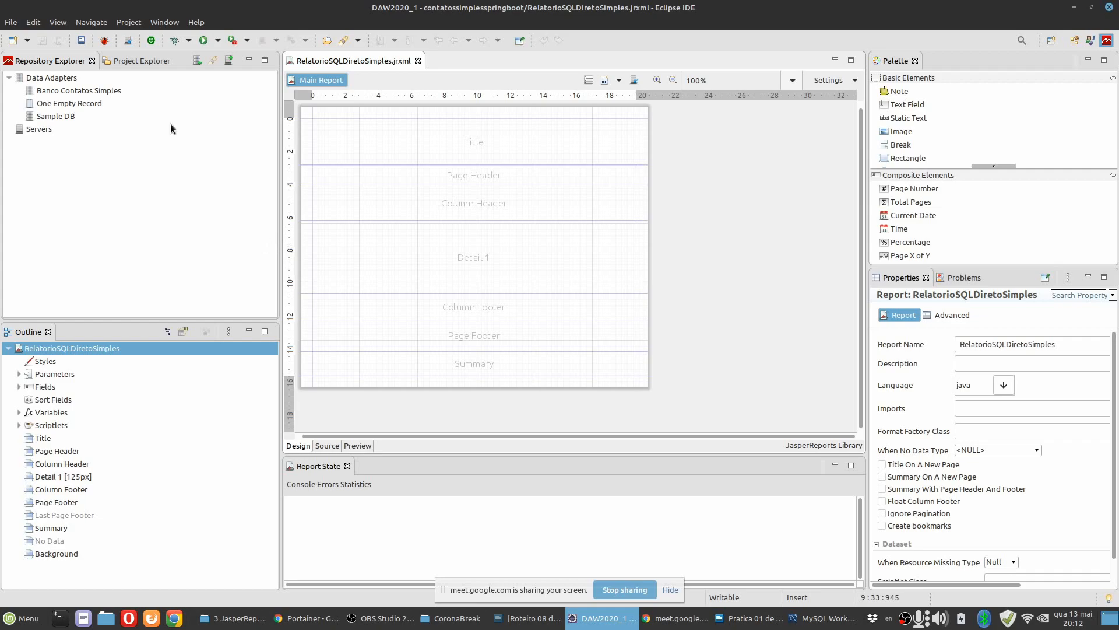
left_click(132, 62)
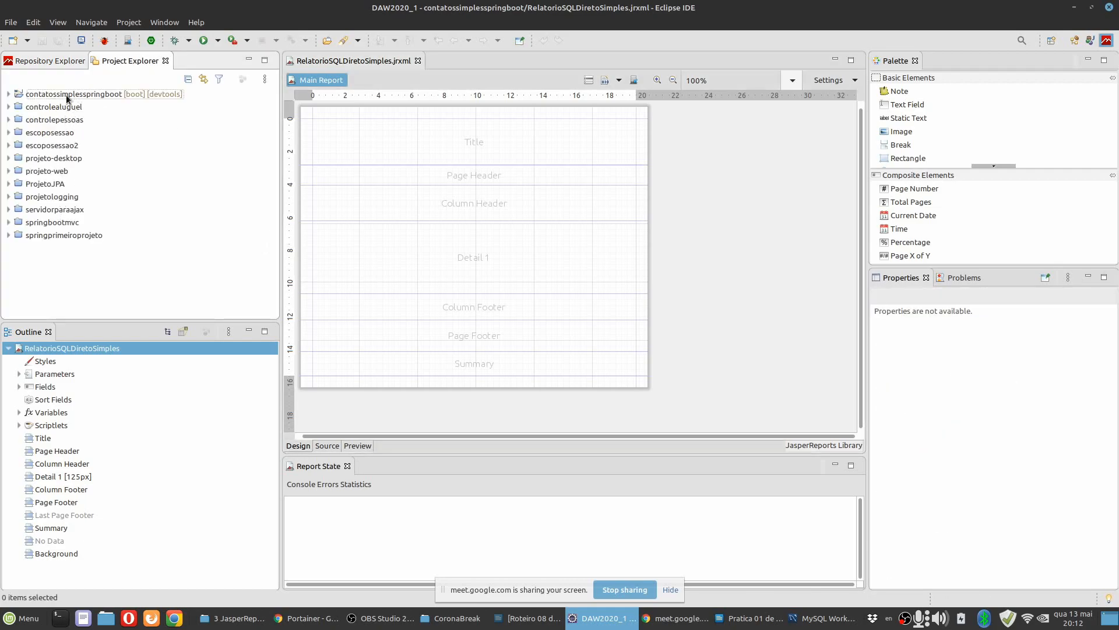
left_click(43, 62)
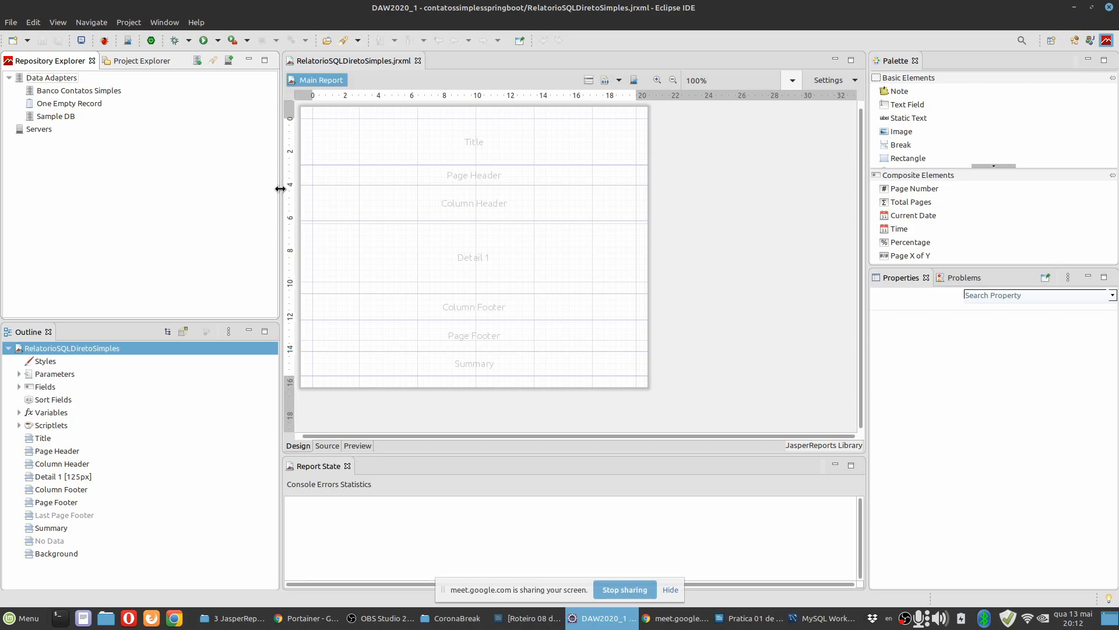
Slightly narrow the Repository Explorer column and give the Palette more height, with the report's properties shown.
left_click_drag(275, 192, 276, 192)
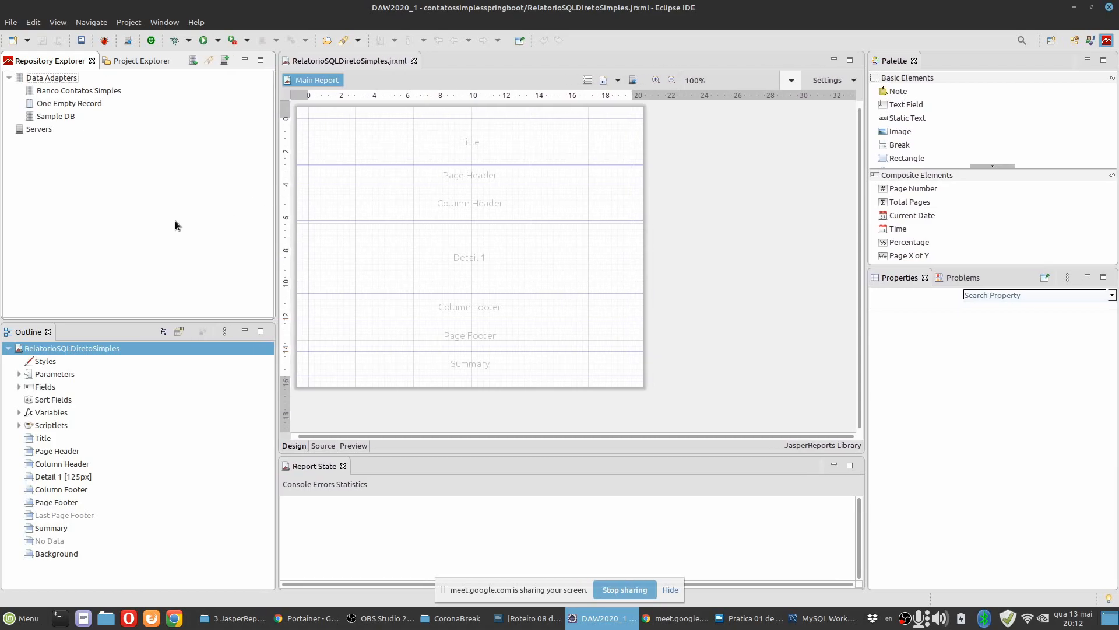
left_click(730, 246)
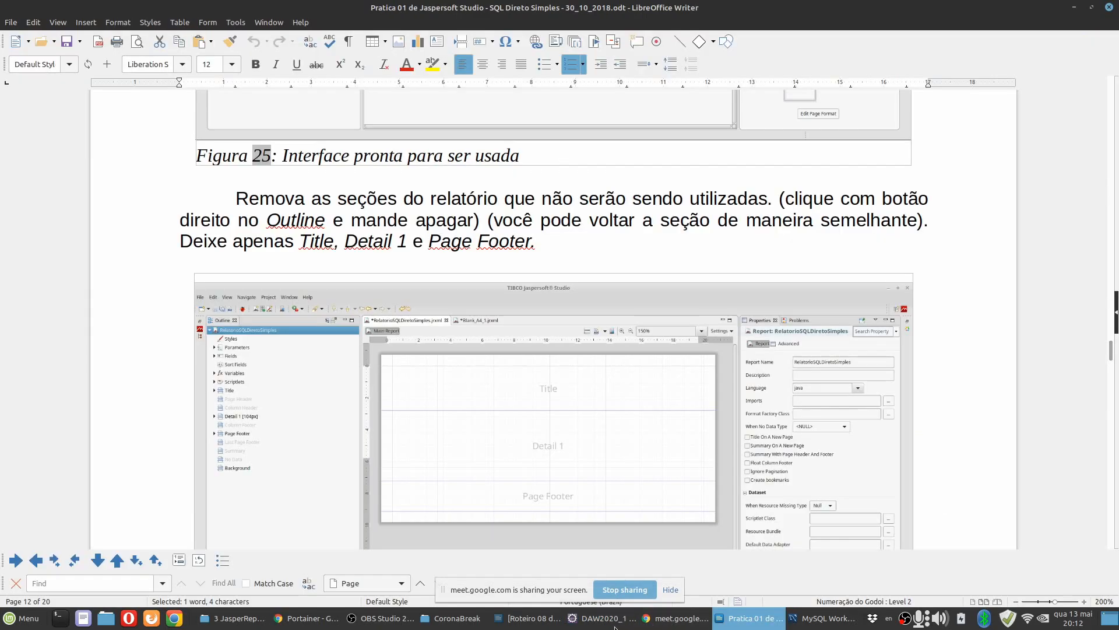
left_click(608, 626)
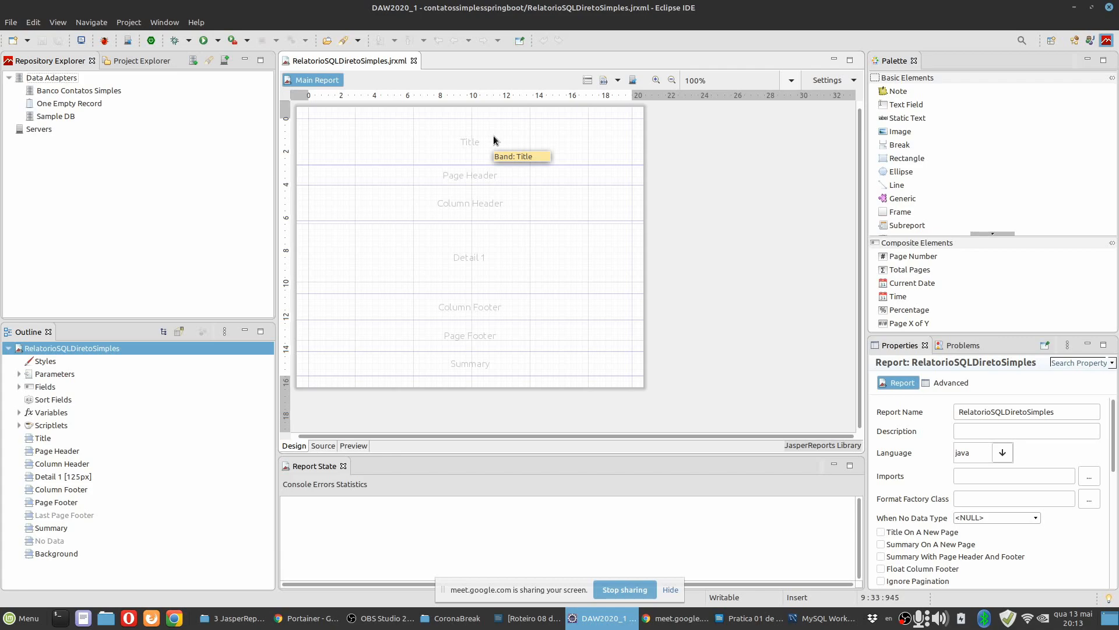
Select the Page Header and Column Header bands in turn to examine their properties.
left_click(512, 178)
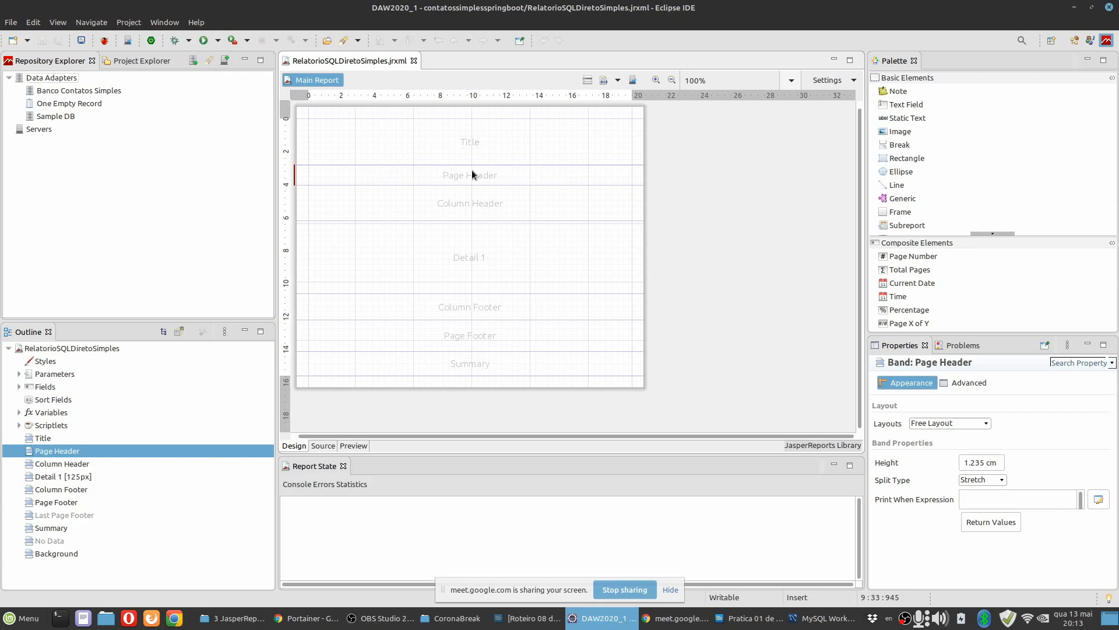
left_click(531, 203)
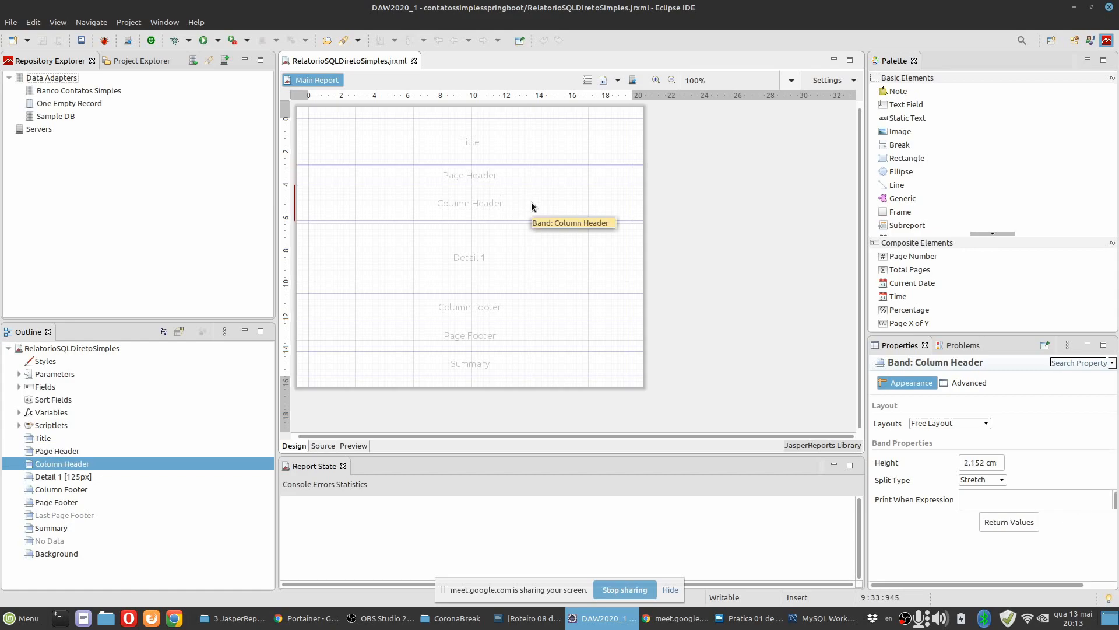
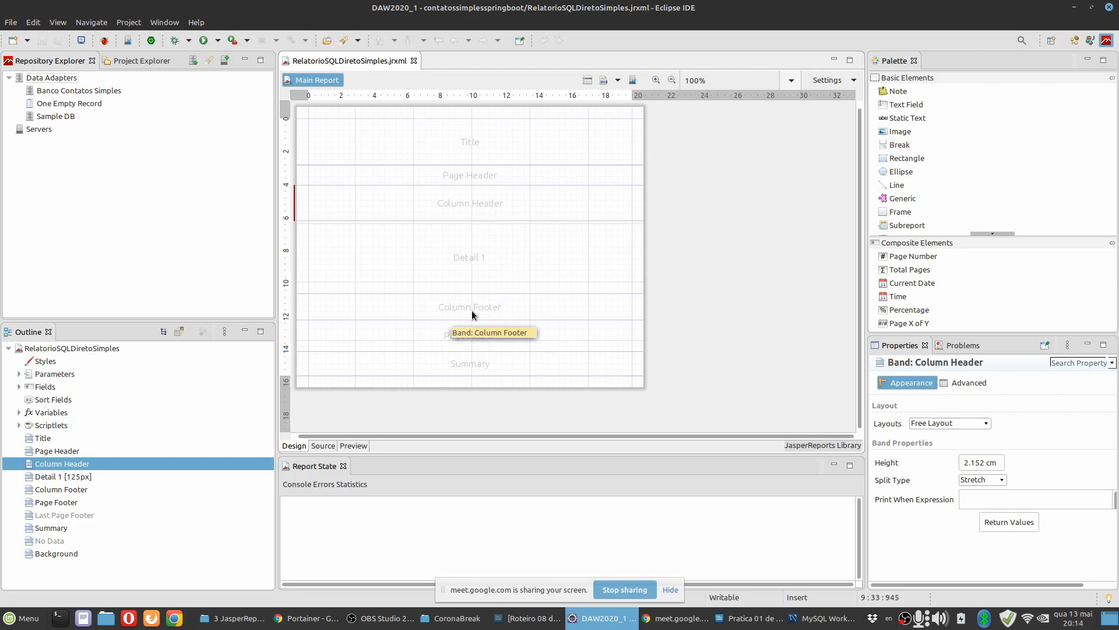
Select the Column Footer, Page Footer and Summary bands in turn, and finally the whole report, to examine their properties.
left_click(516, 308)
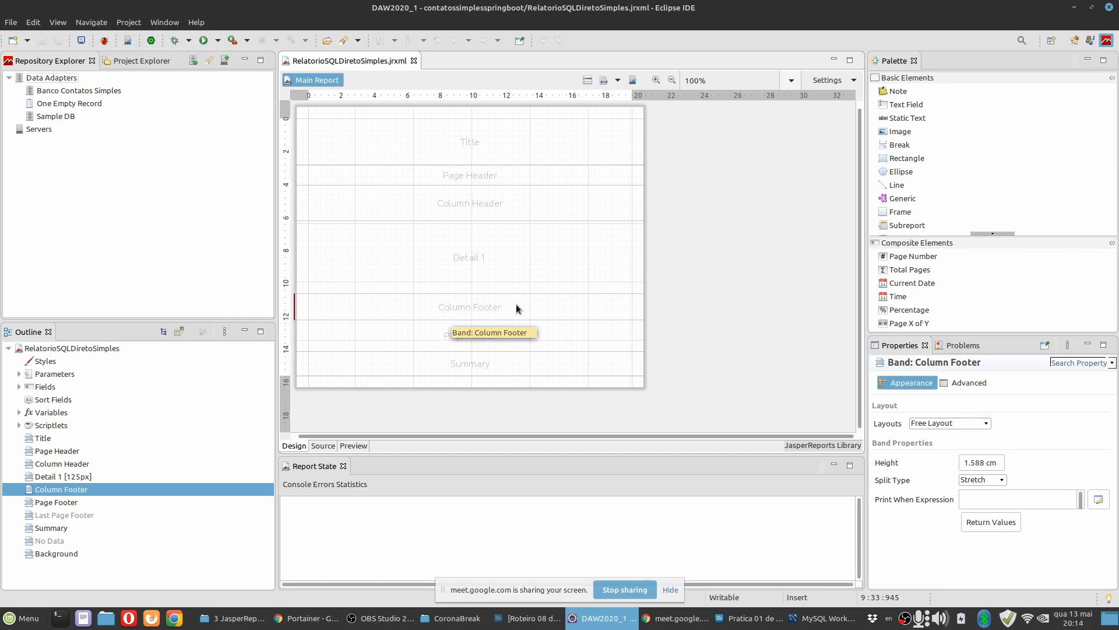
left_click(512, 338)
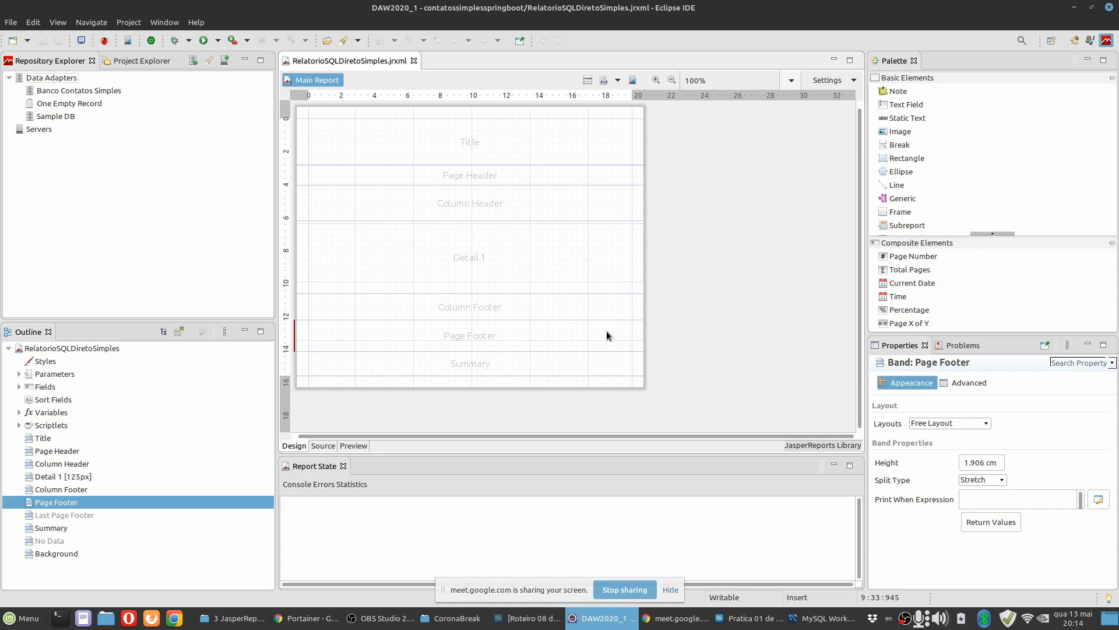
left_click(477, 365)
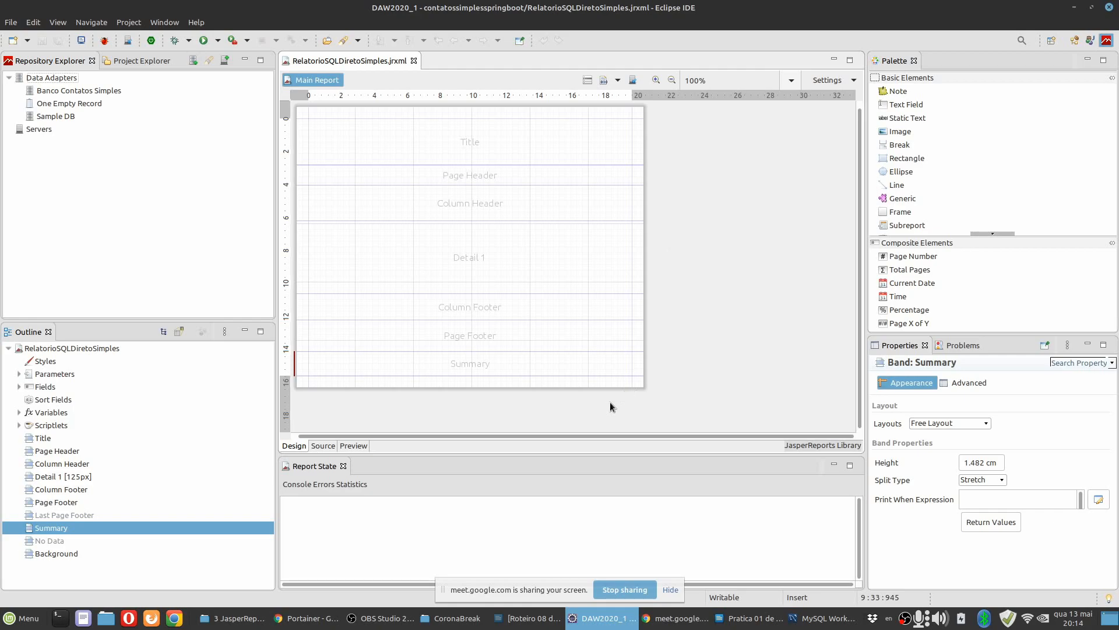
left_click(692, 344)
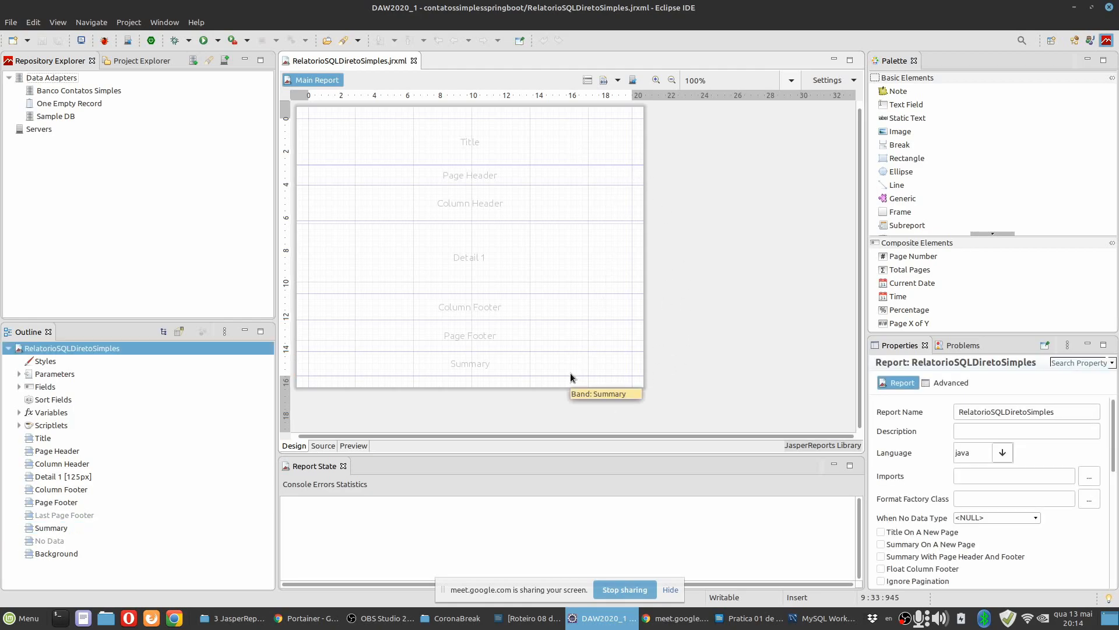
Check the practice document in LibreOffice Writer for the bands to keep, return to Eclipse and delete the Page Header band.
left_click(732, 619)
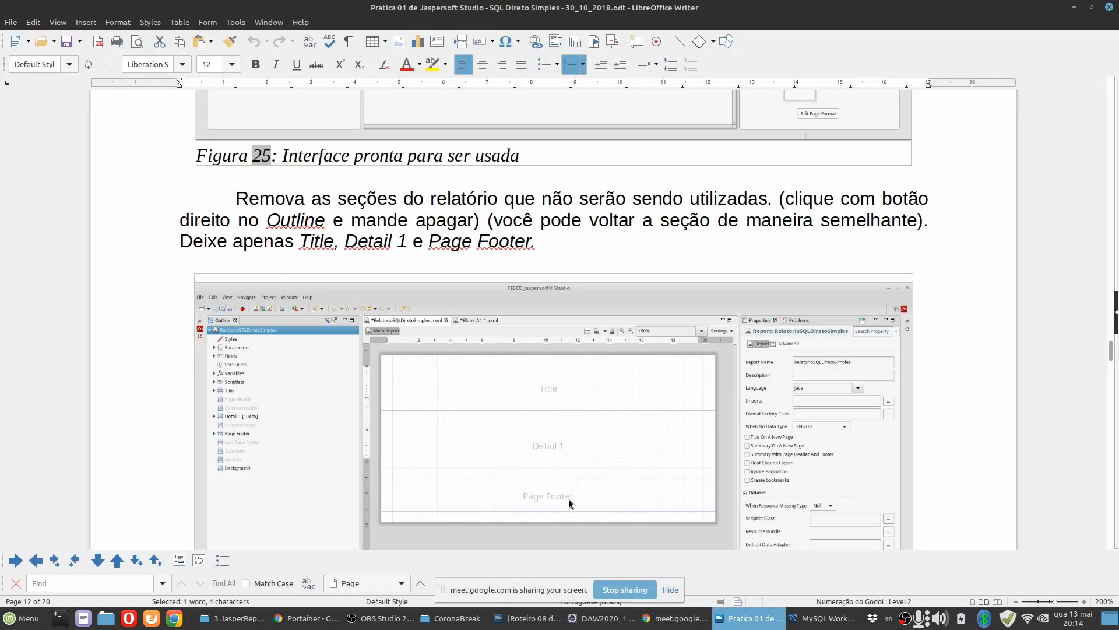
left_click(599, 620)
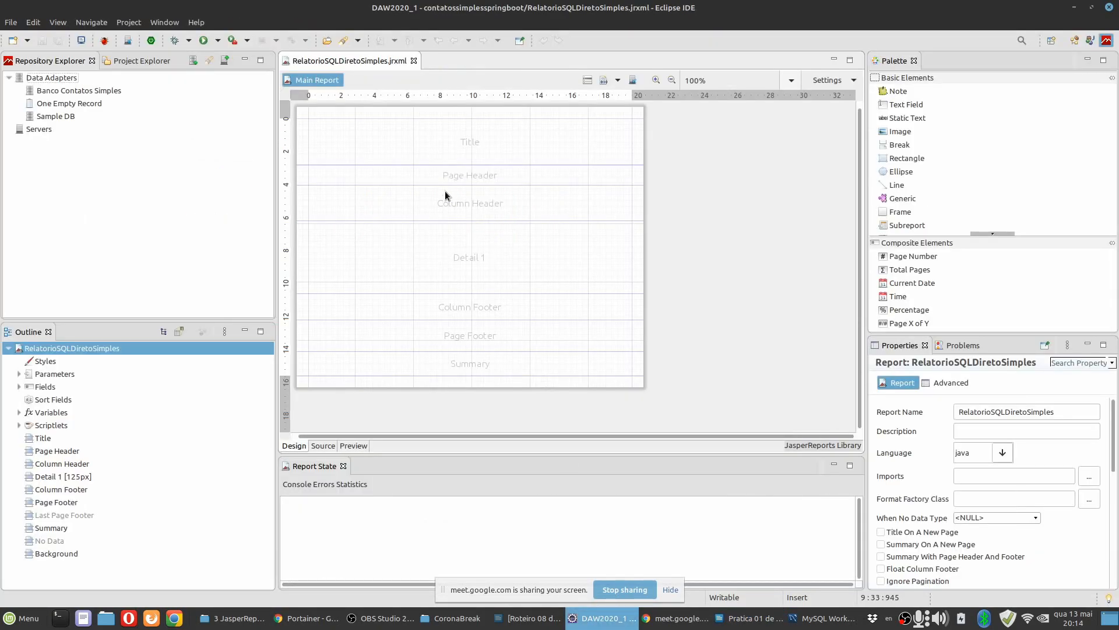
left_click(514, 176)
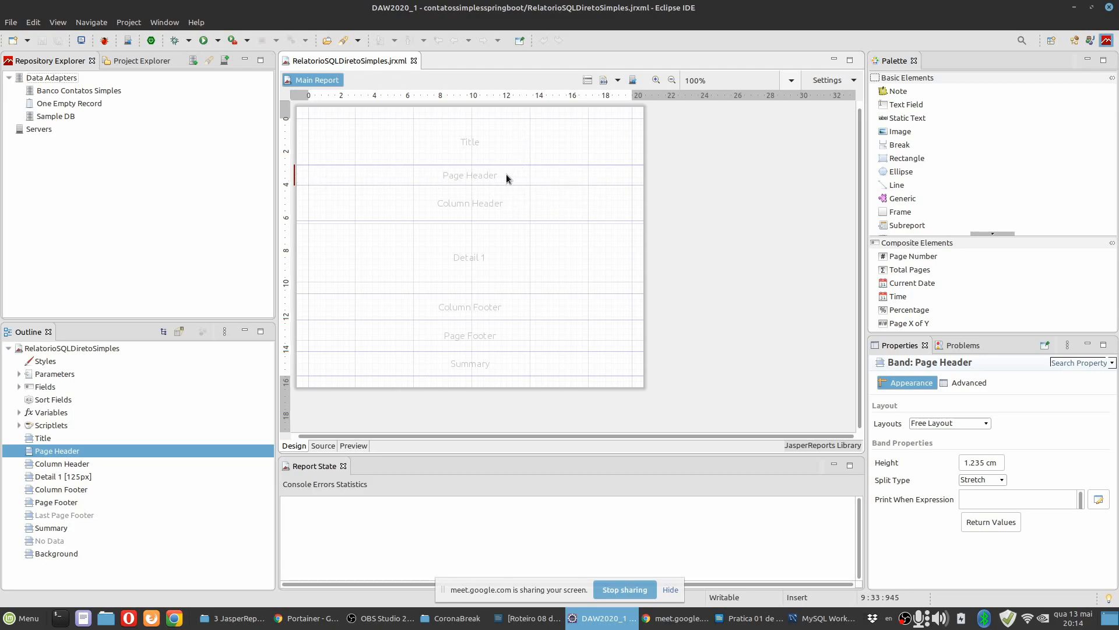
right_click(551, 173)
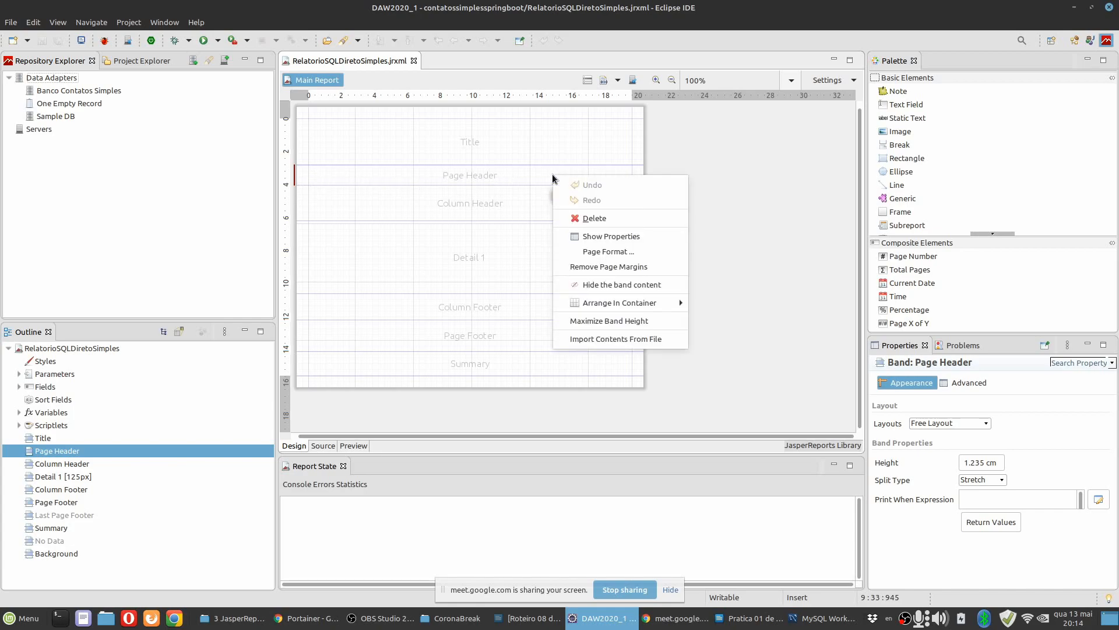
left_click(581, 219)
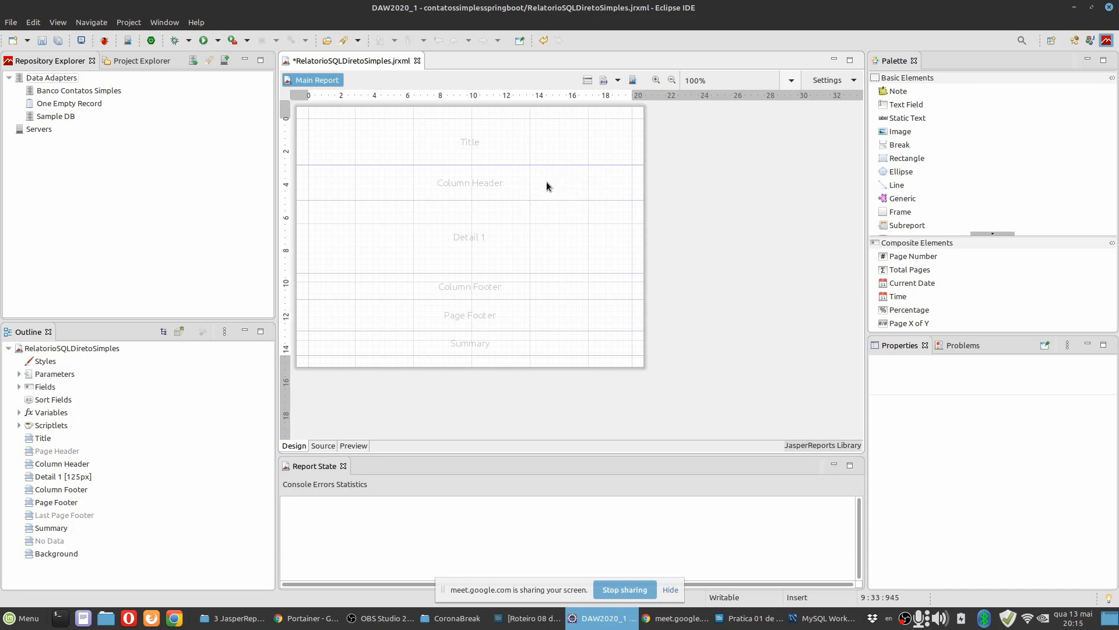
Add the Page Header band back to the report from the outline, and delete it again.
left_click(65, 452)
left_click(55, 438)
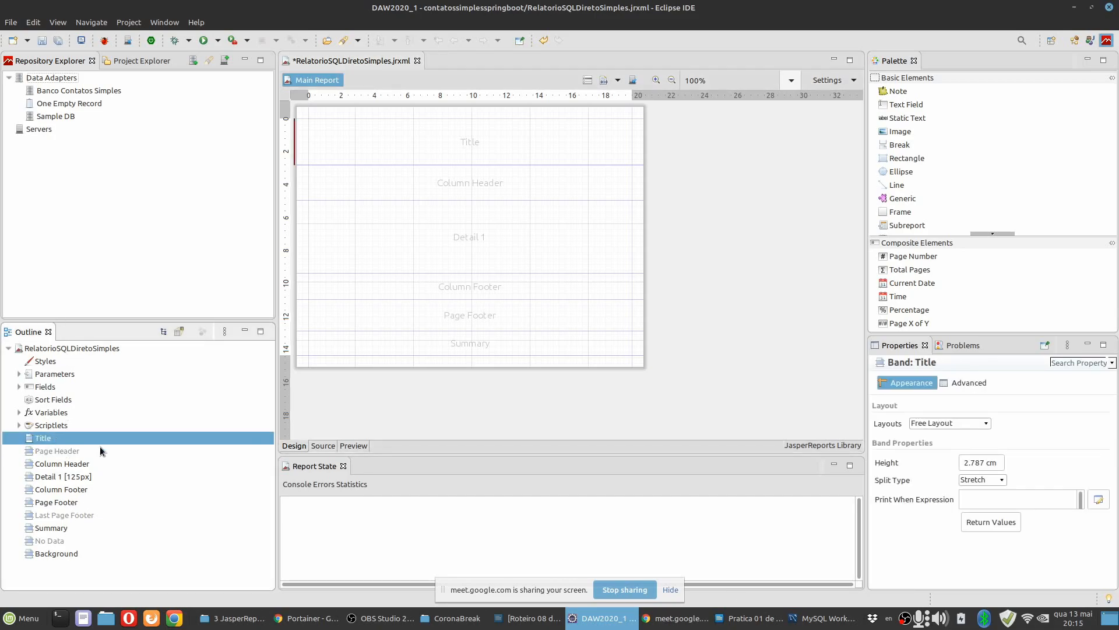
left_click(65, 452)
left_click(50, 437)
left_click(62, 452)
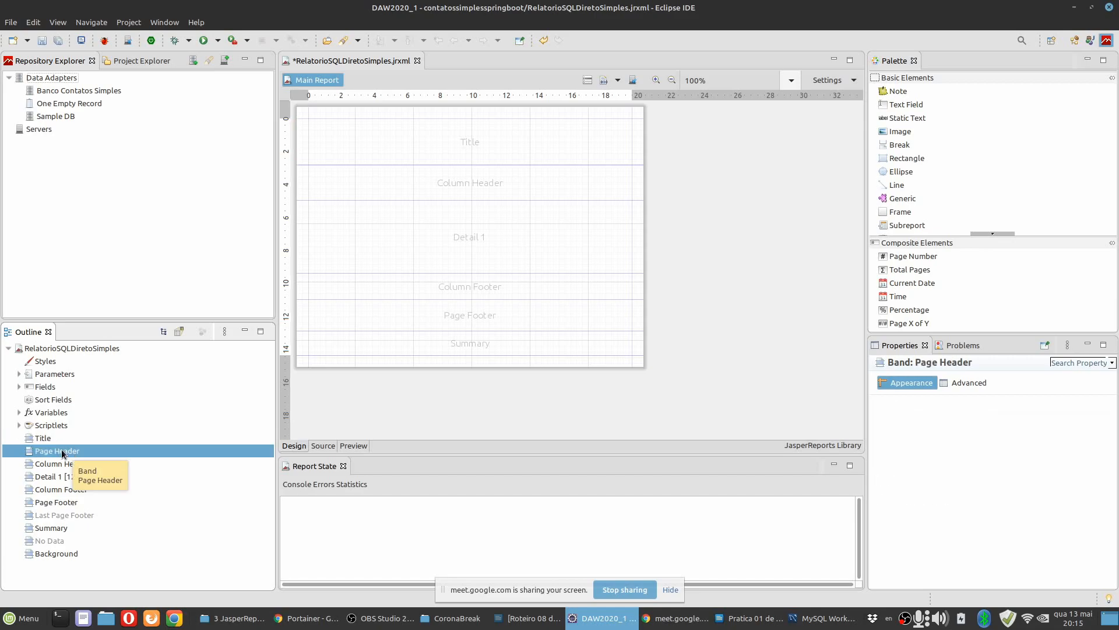
right_click(73, 453)
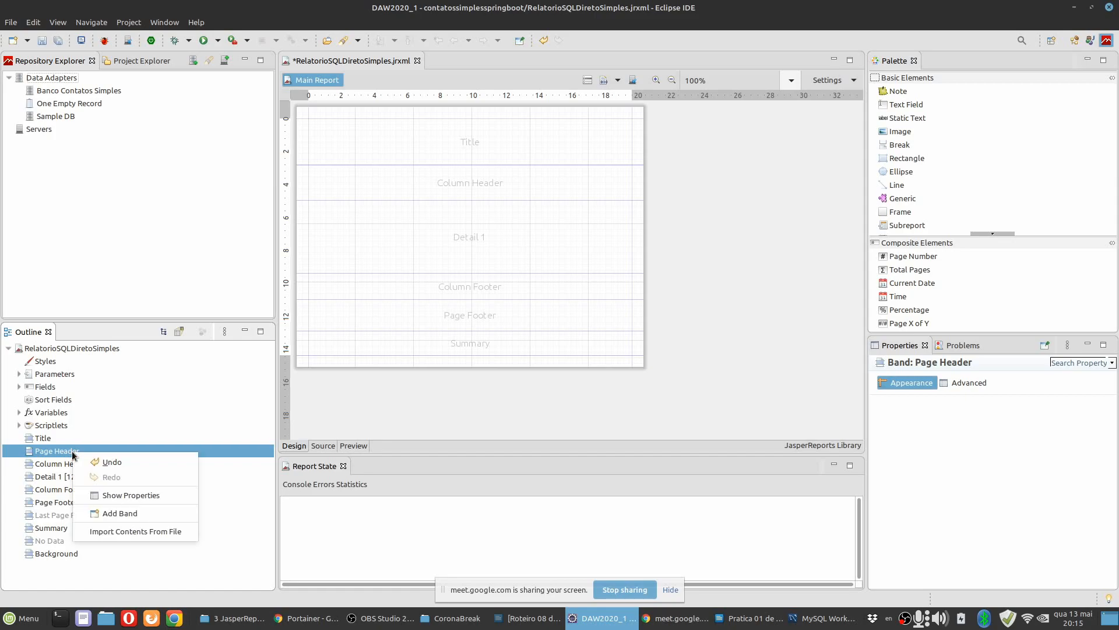
left_click(116, 515)
left_click(458, 185)
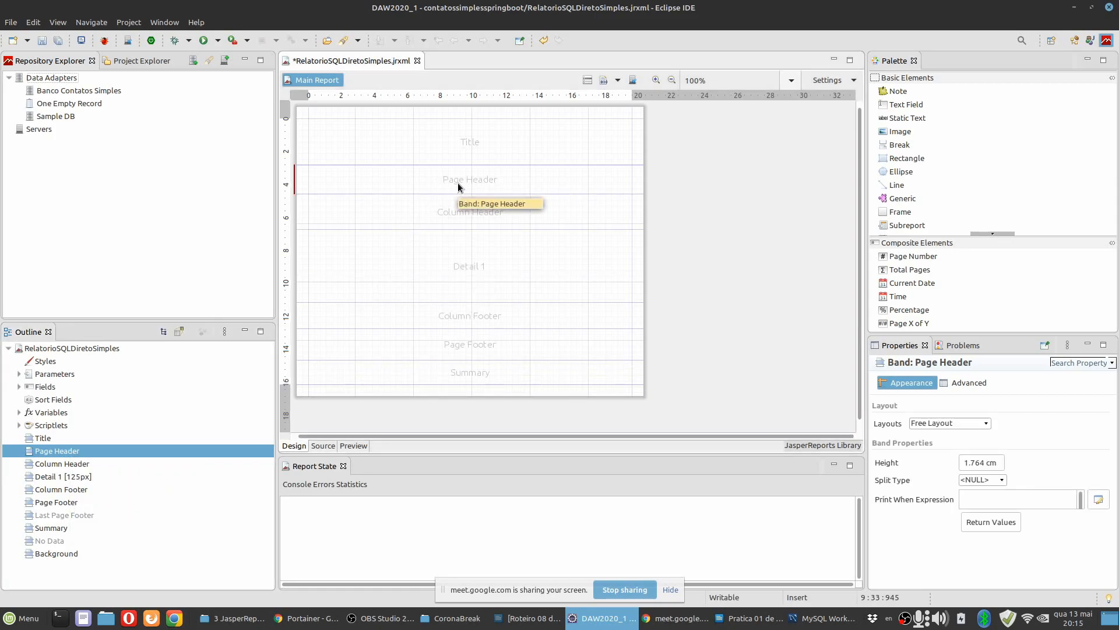
right_click(543, 184)
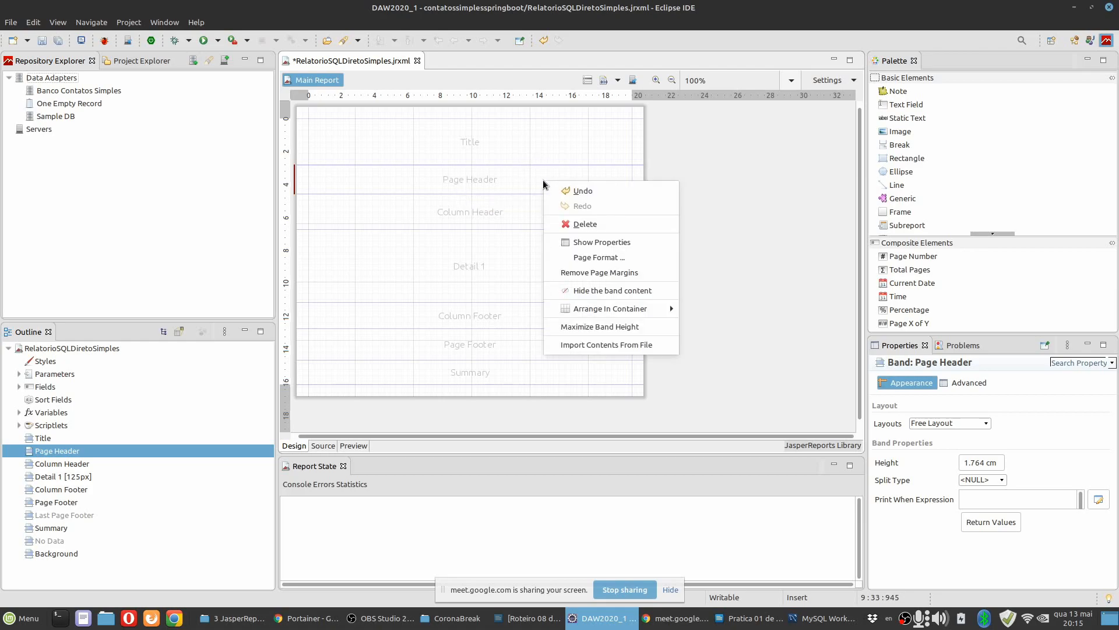
left_click(574, 229)
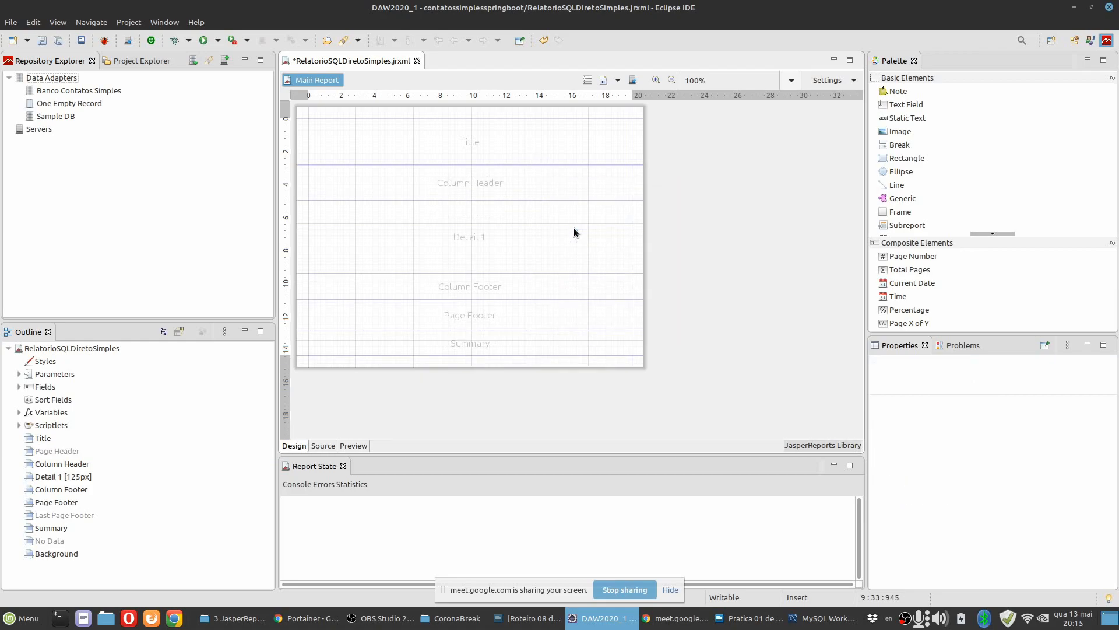
Delete the Column Header, Column Footer and Summary bands from the report.
left_click(534, 178)
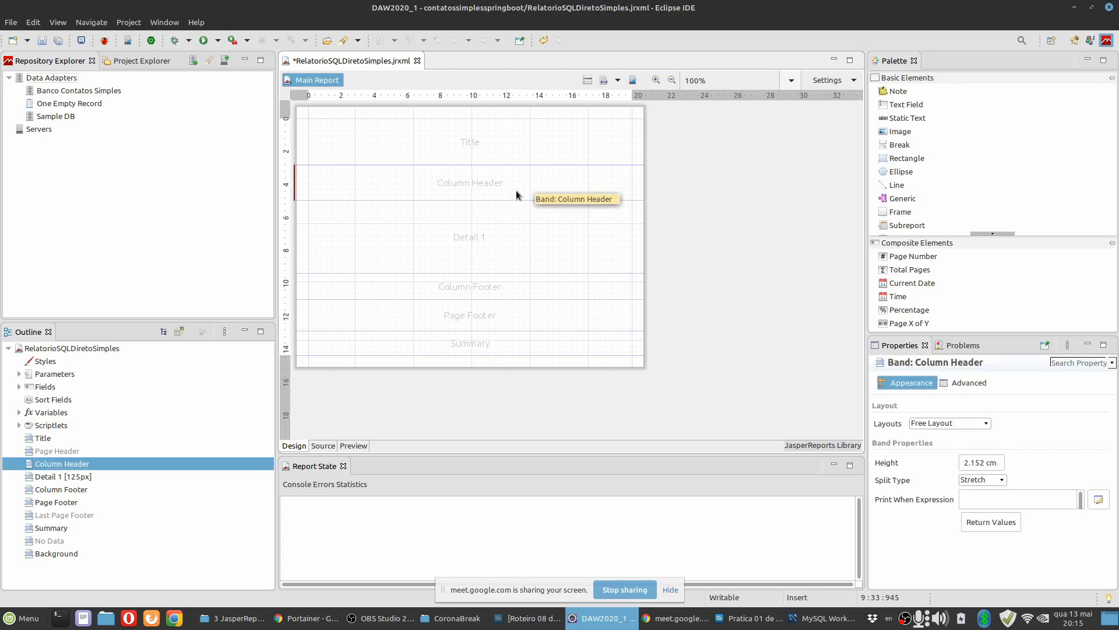
right_click(544, 179)
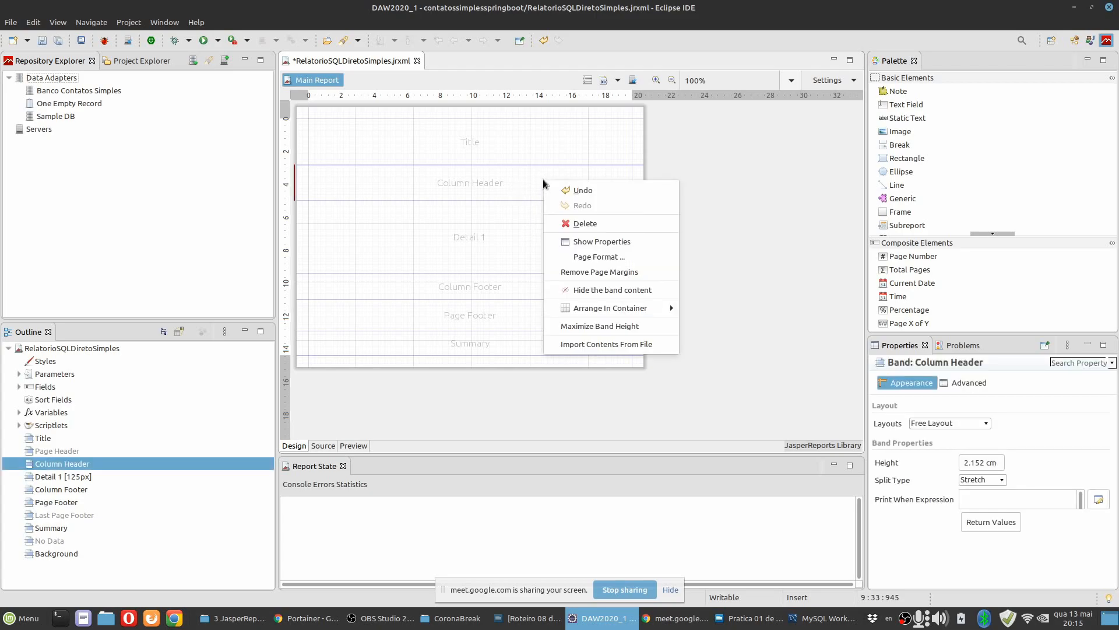
left_click(562, 223)
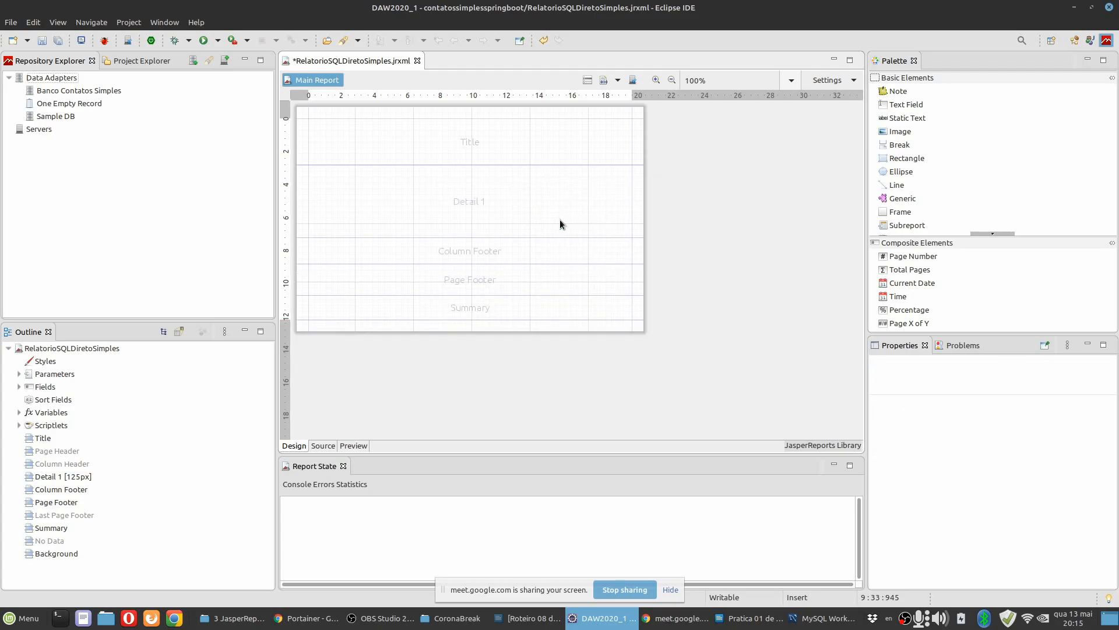
left_click(519, 251)
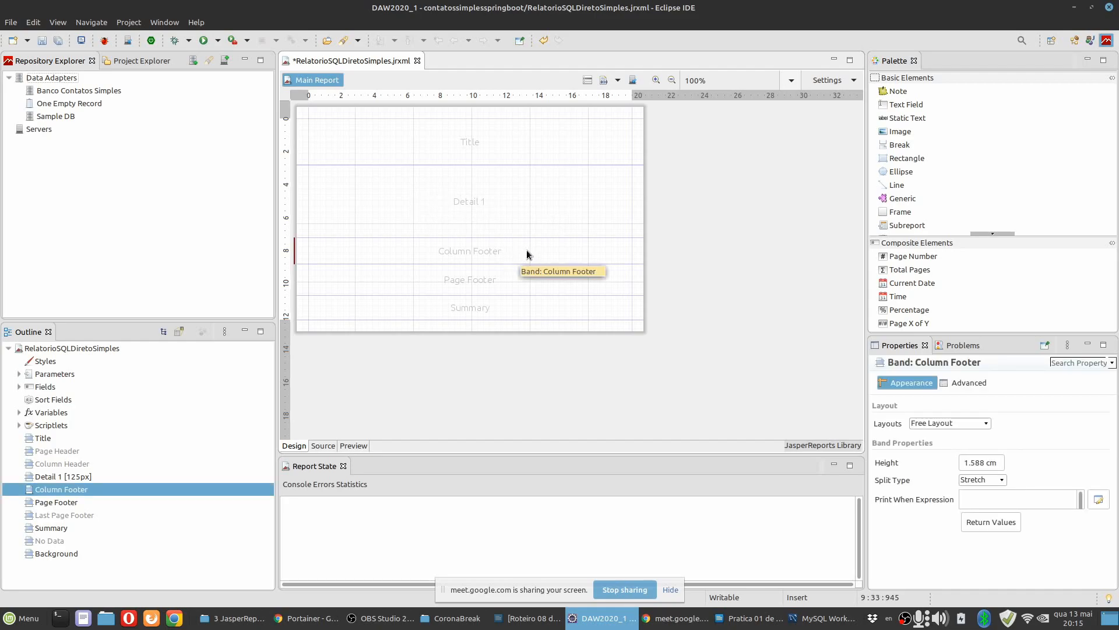
right_click(521, 253)
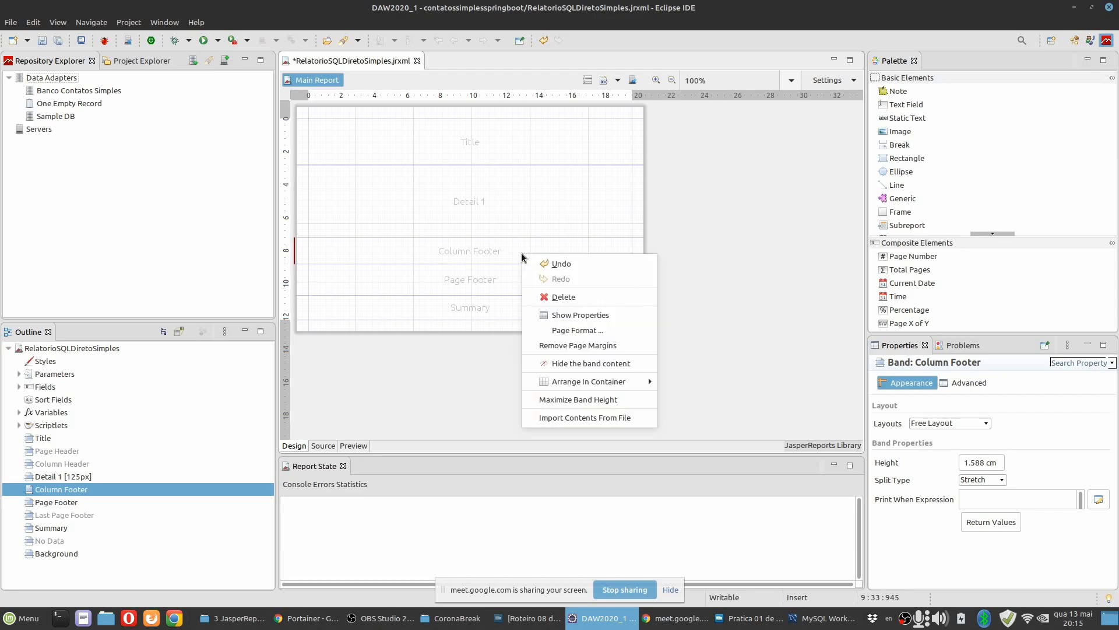
left_click(539, 295)
left_click(524, 283)
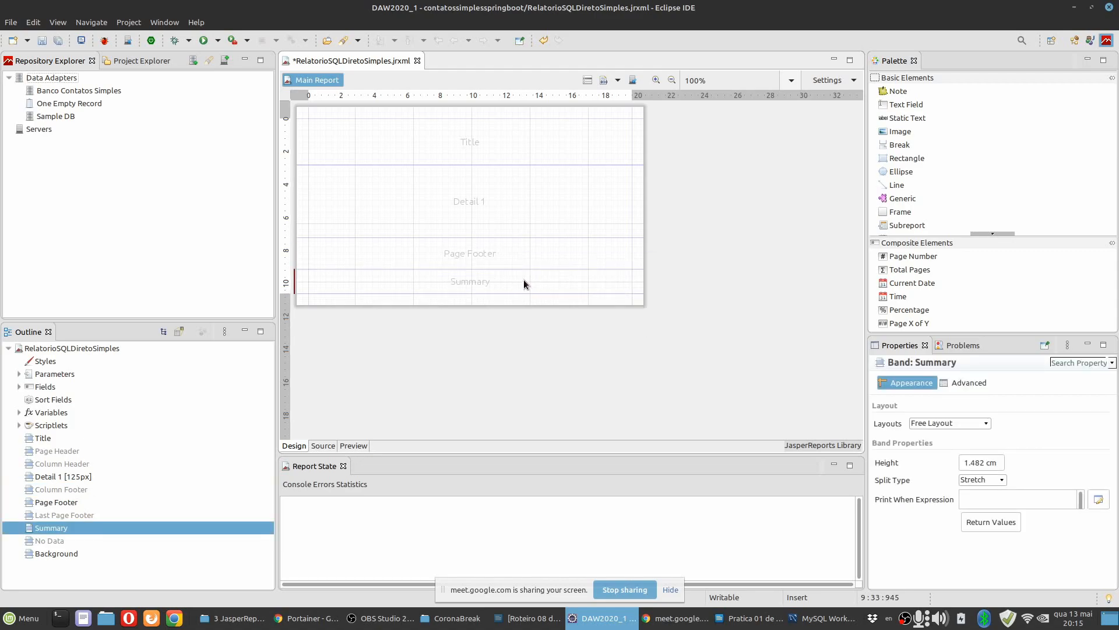
right_click(524, 280)
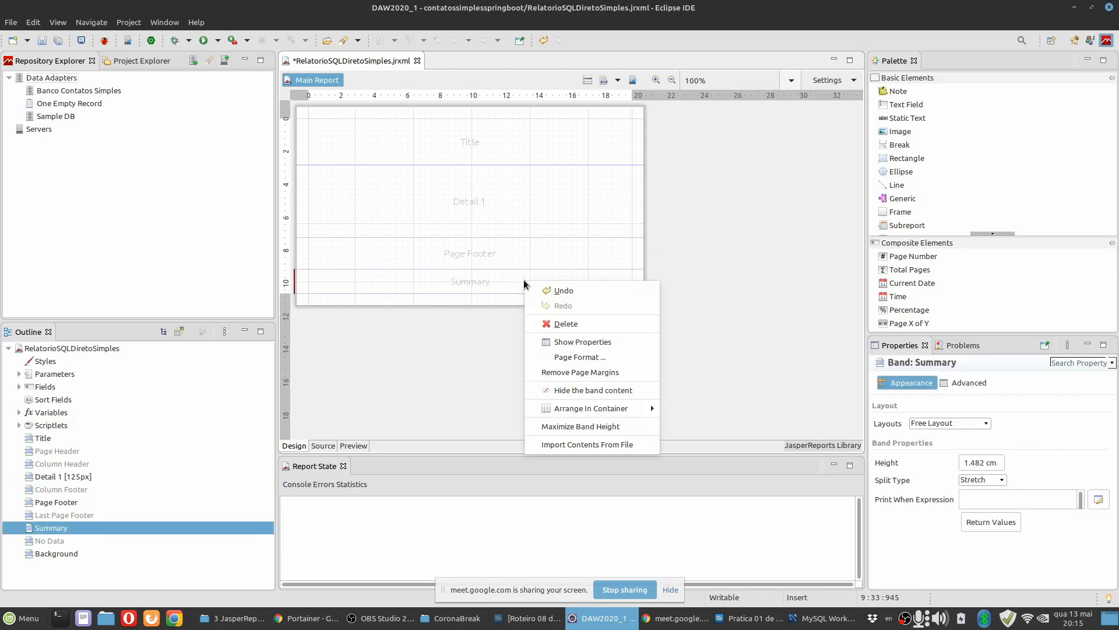
left_click(547, 322)
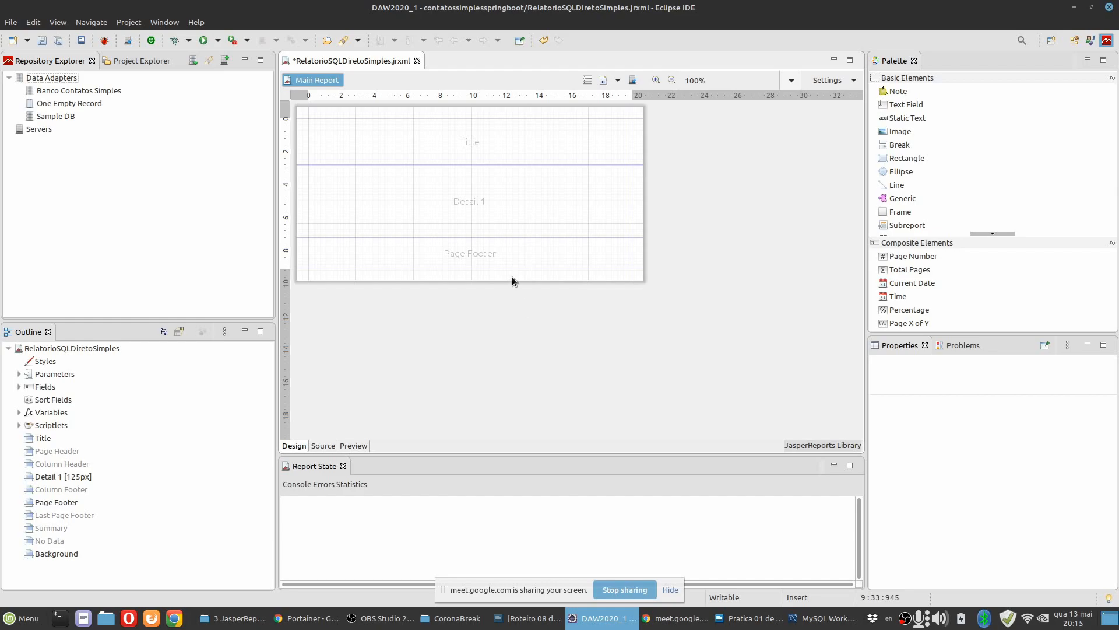
Read and highlight the paragraph about palette components and Fields in the LibreOffice Writer practice document, and return to Eclipse.
left_click(655, 81)
left_click(658, 84)
left_click(657, 84)
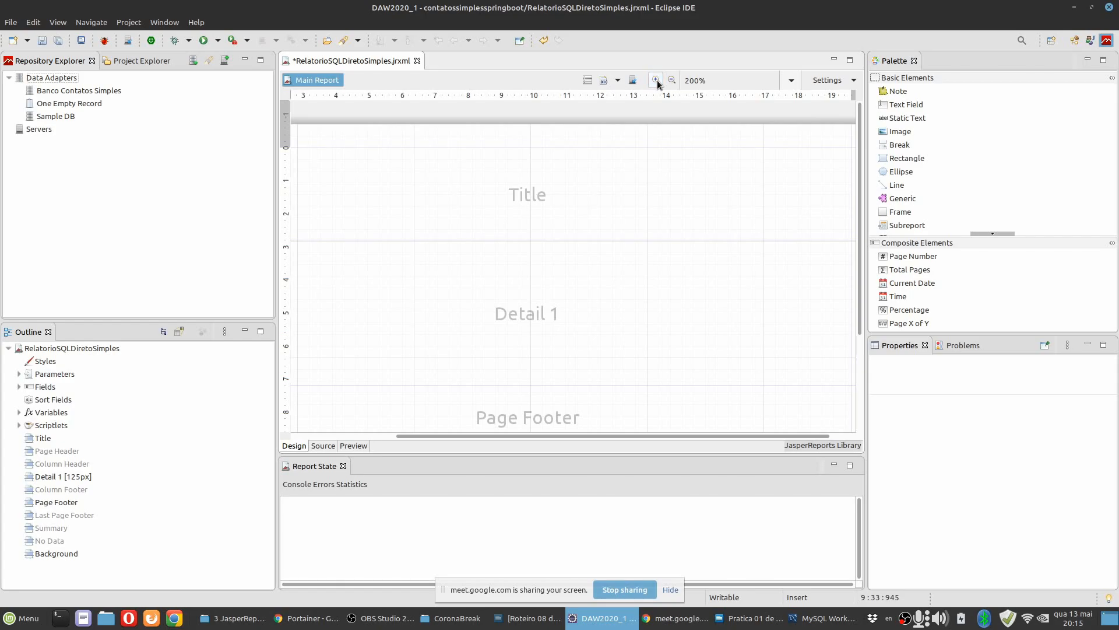
left_click(672, 83)
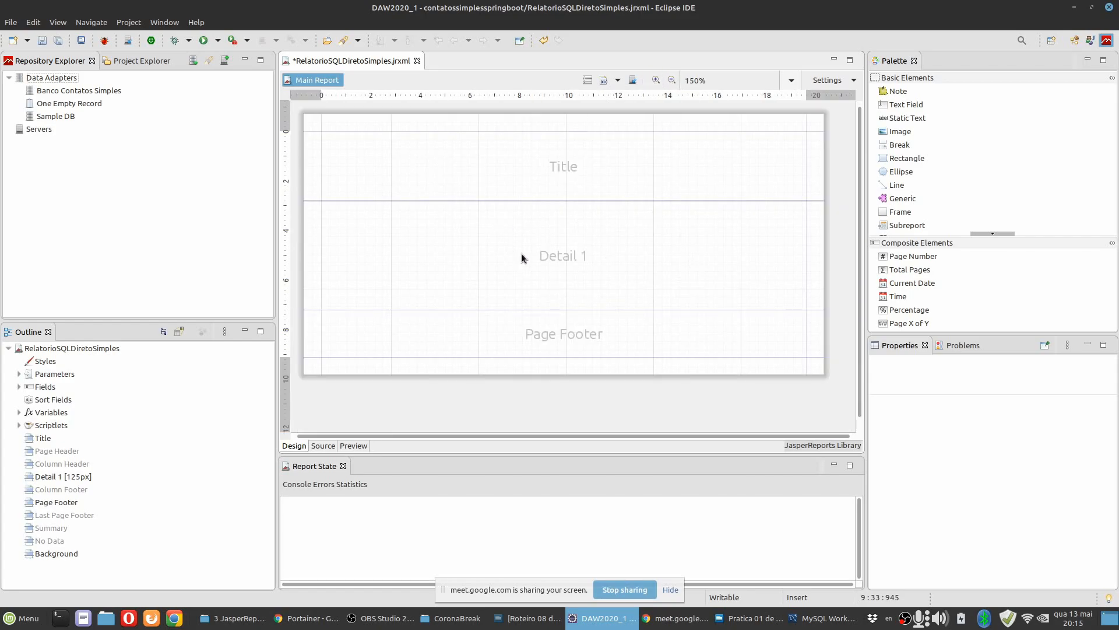
key("alt+Tab")
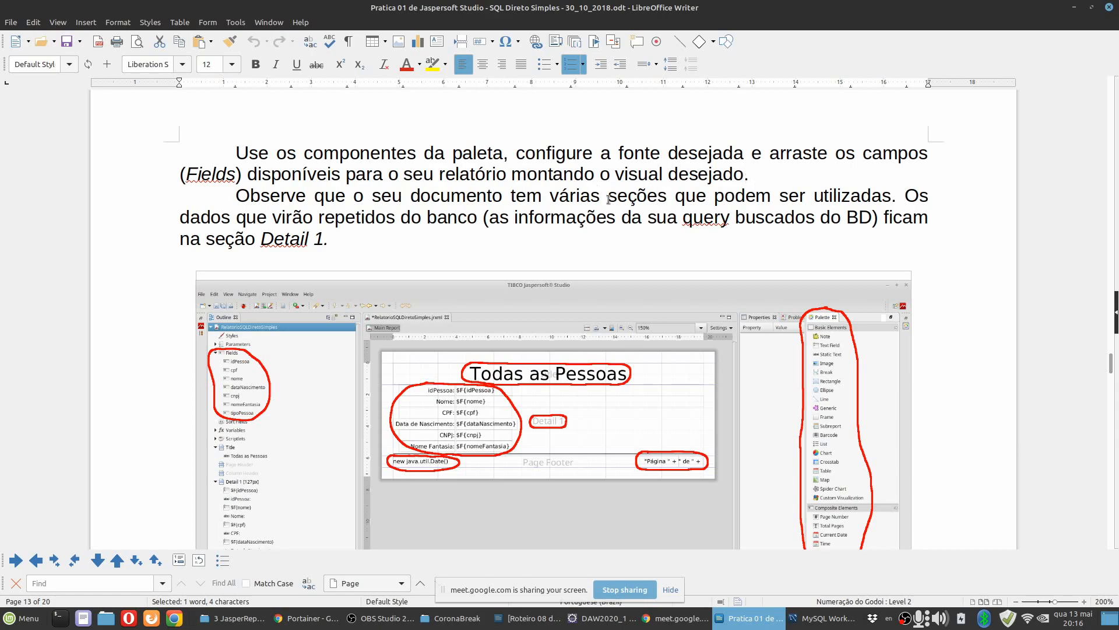
left_click_drag(750, 175, 192, 156)
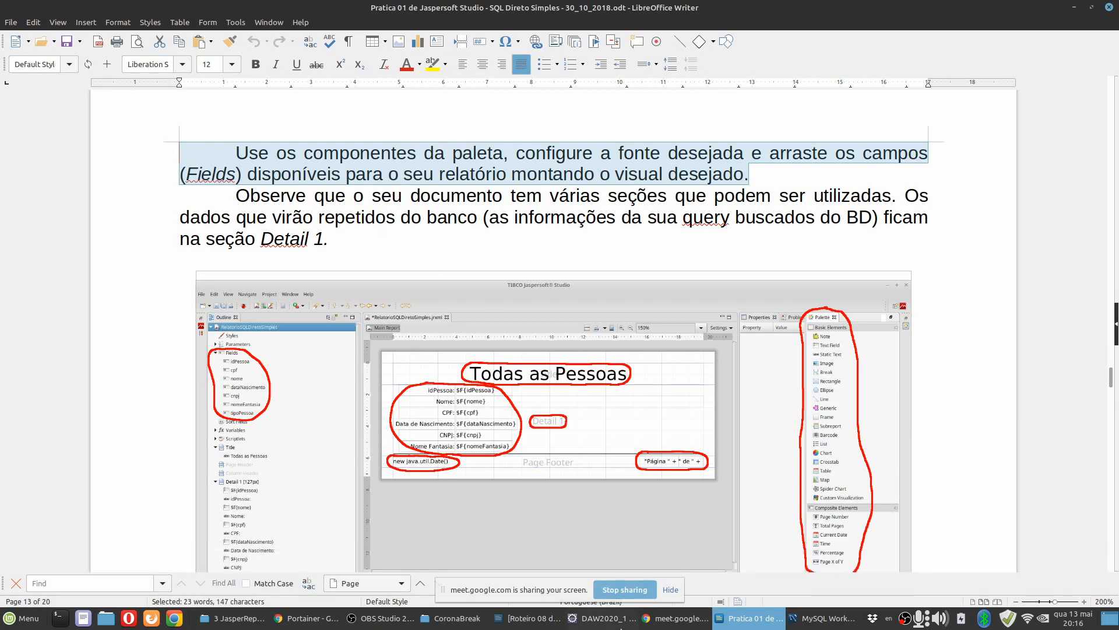
left_click(605, 618)
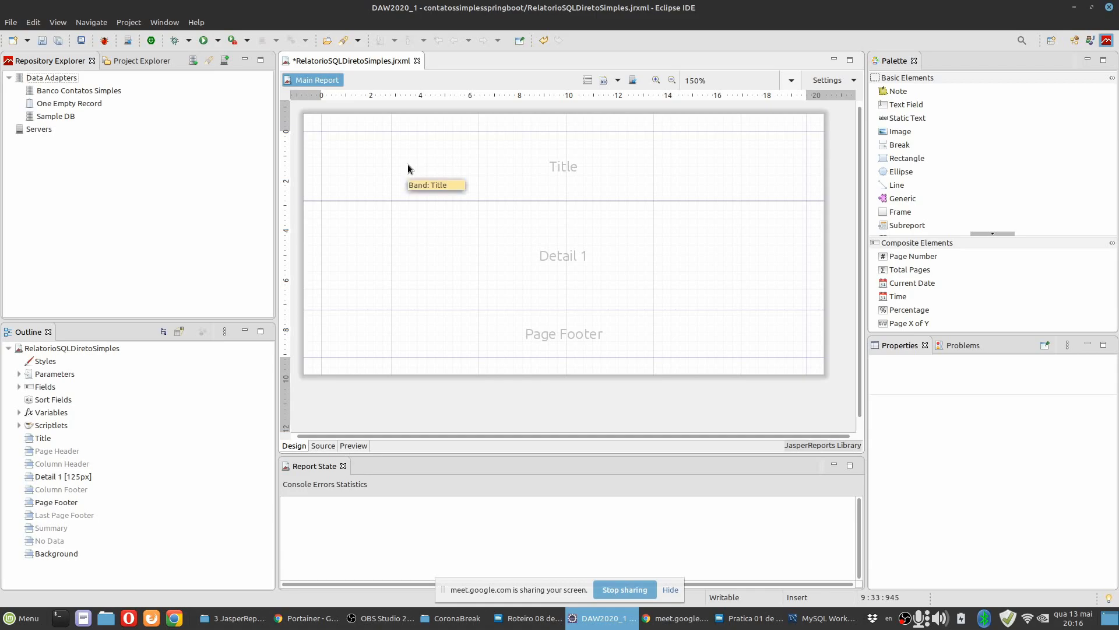
Browse the palette's basic elements and open the Barcode Wizard for the Detail 1 band to view the barcode types, without adding one.
left_click(919, 118)
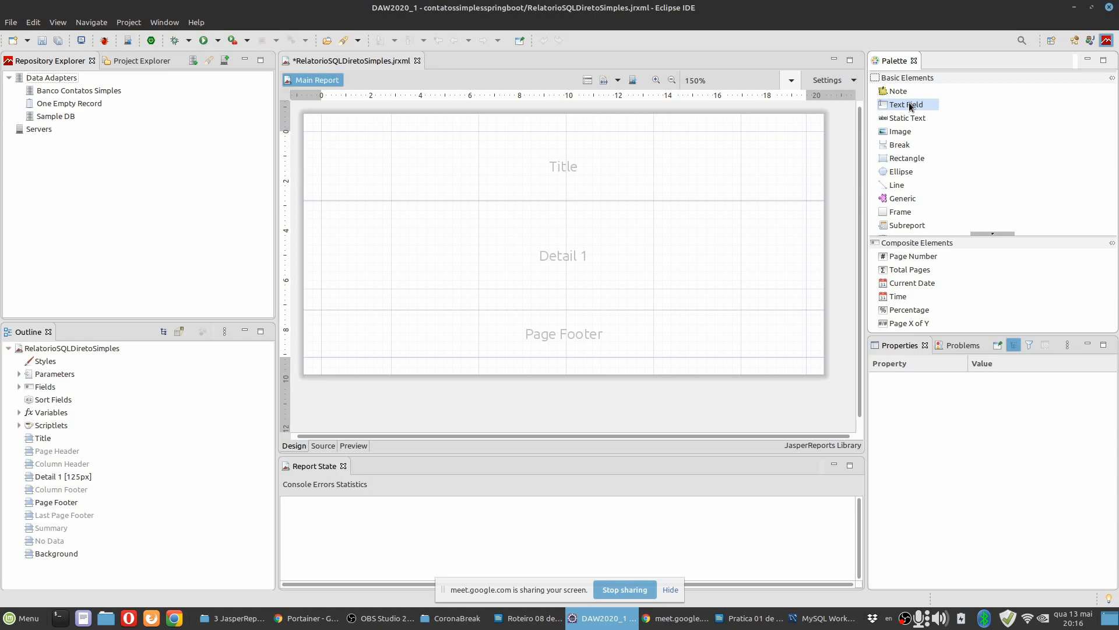
left_click_drag(908, 103, 944, 104)
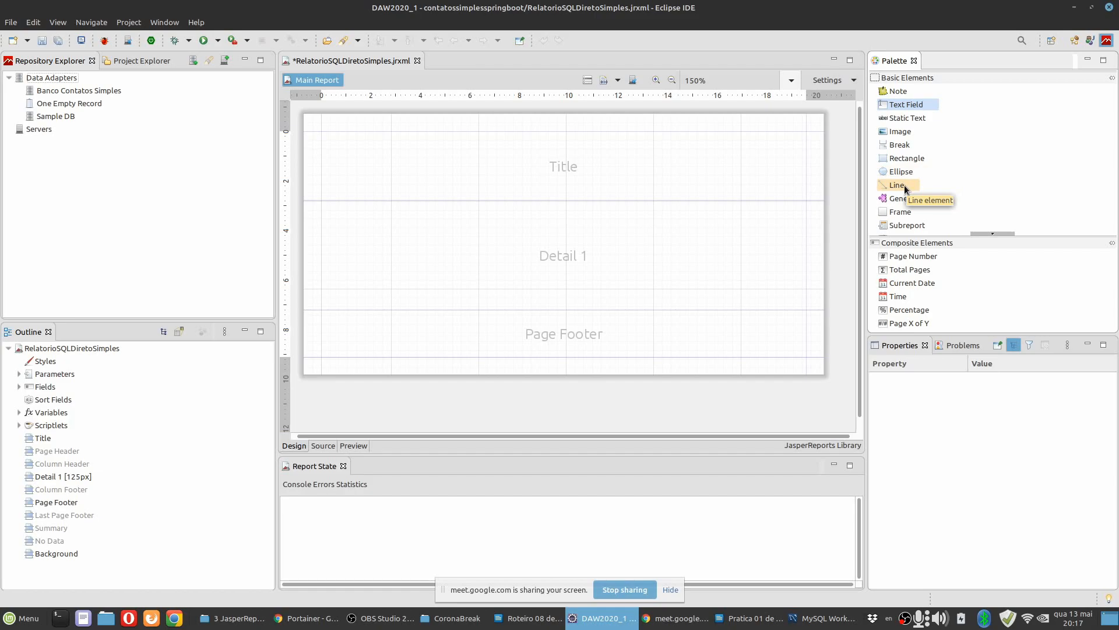
scroll(945, 202, "down", 3)
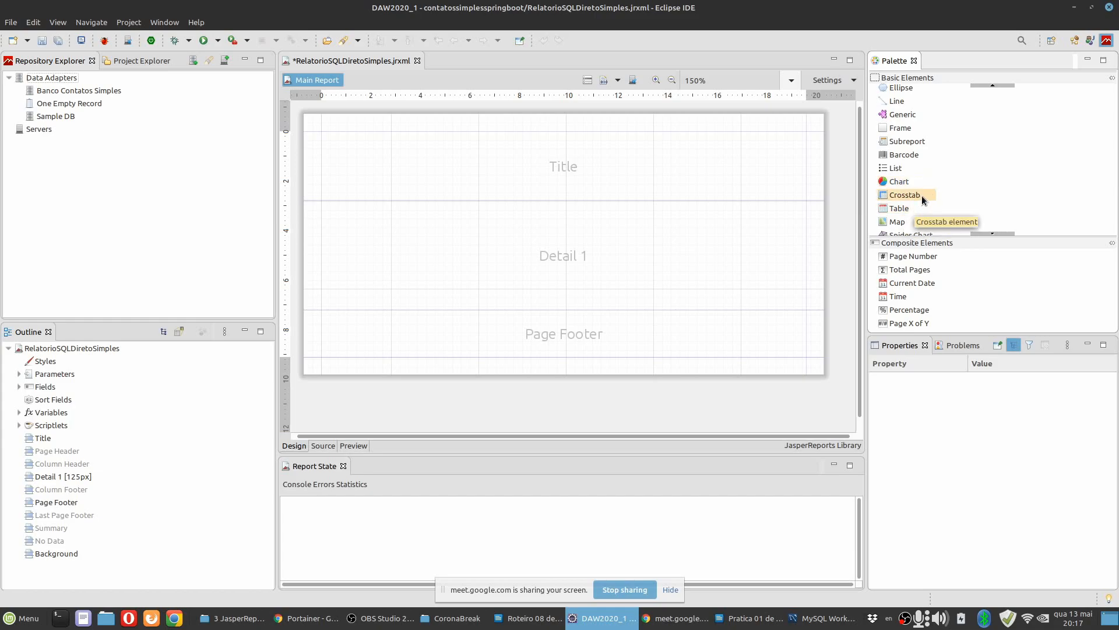
scroll(923, 200, "down", 1)
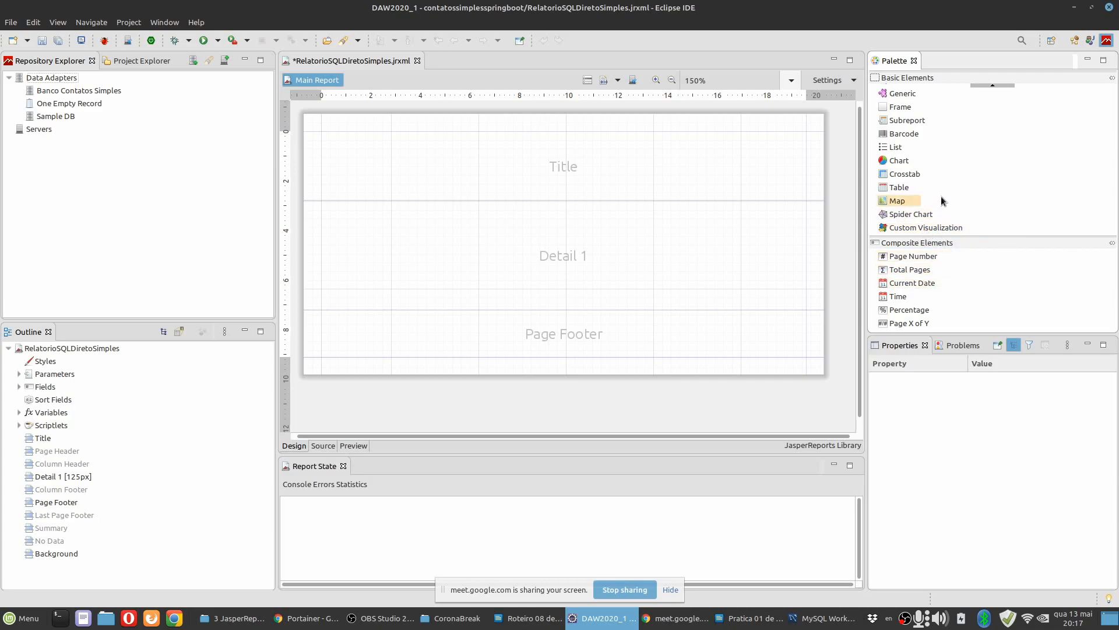
scroll(914, 163, "up", 1)
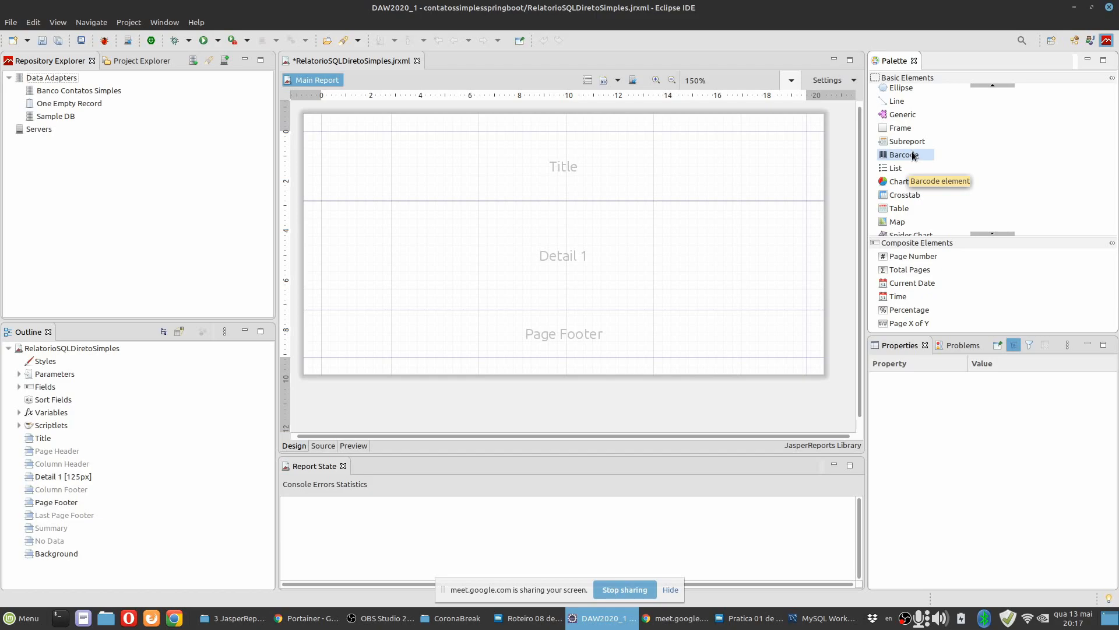
left_click_drag(915, 154, 473, 229)
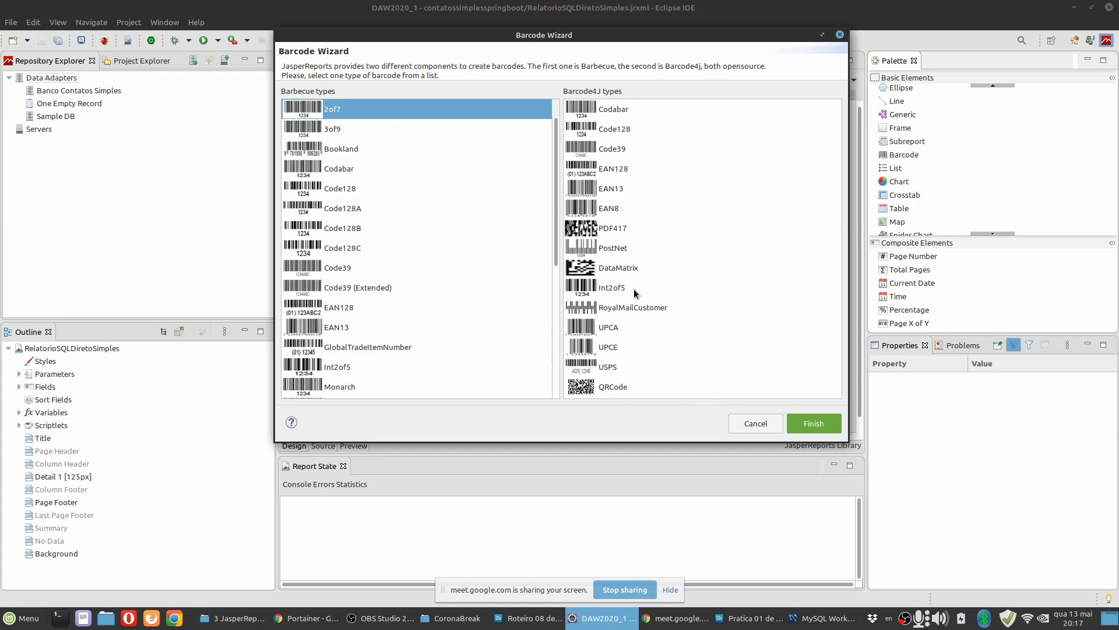
left_click(772, 426)
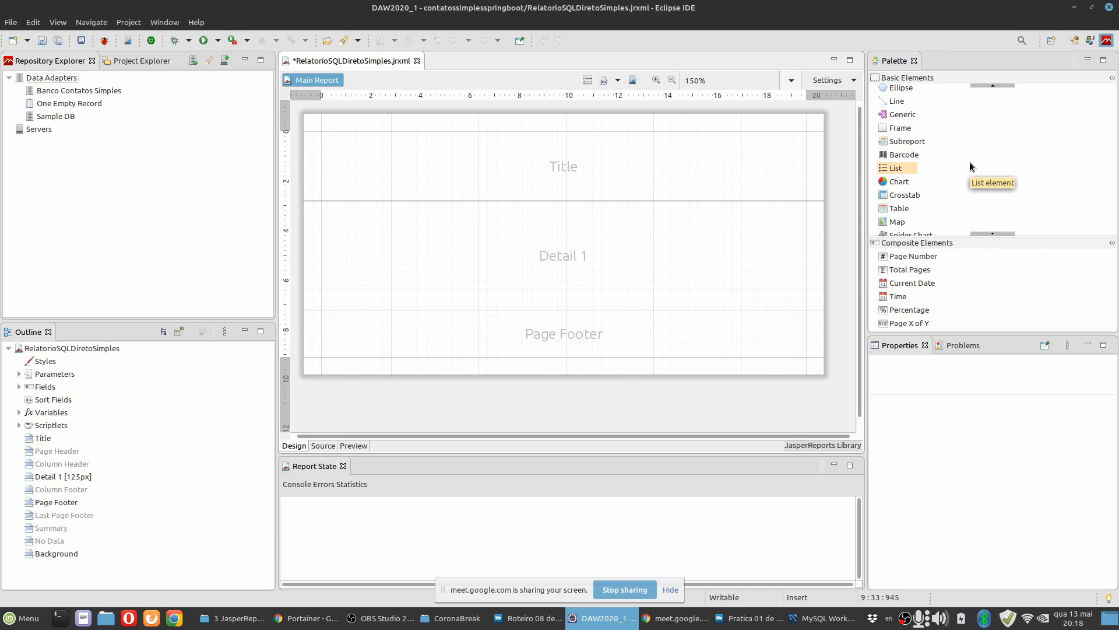
Add a Static Text element to the Title band at about x 5.857 cm, y 0.847 cm, and select it.
scroll(928, 162, "up", 3)
scroll(936, 161, "down", 5)
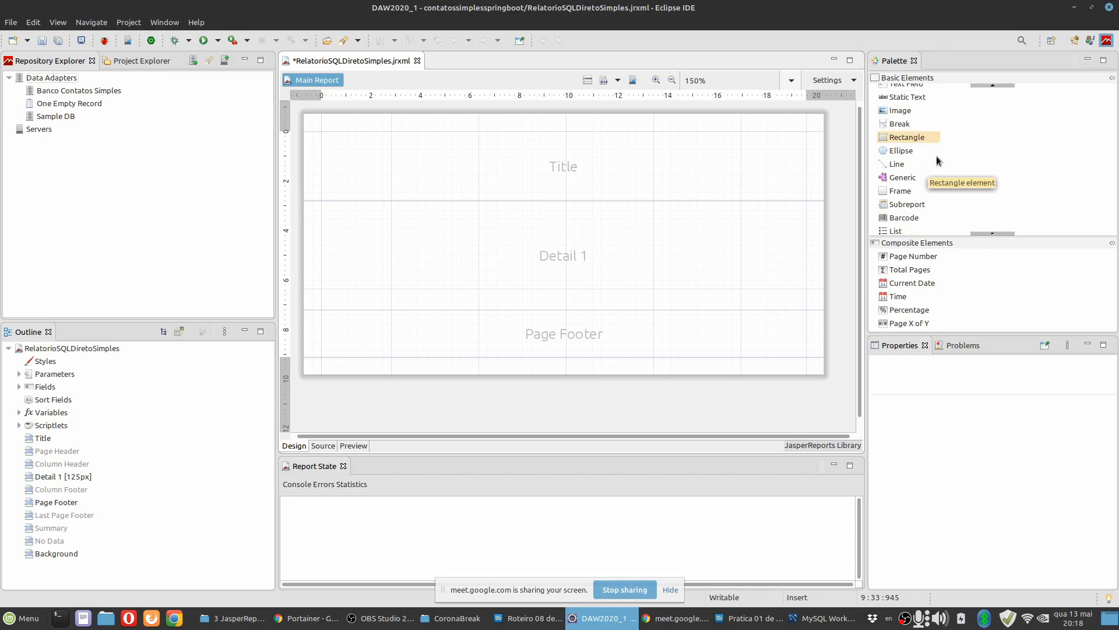
scroll(930, 198, "up", 5)
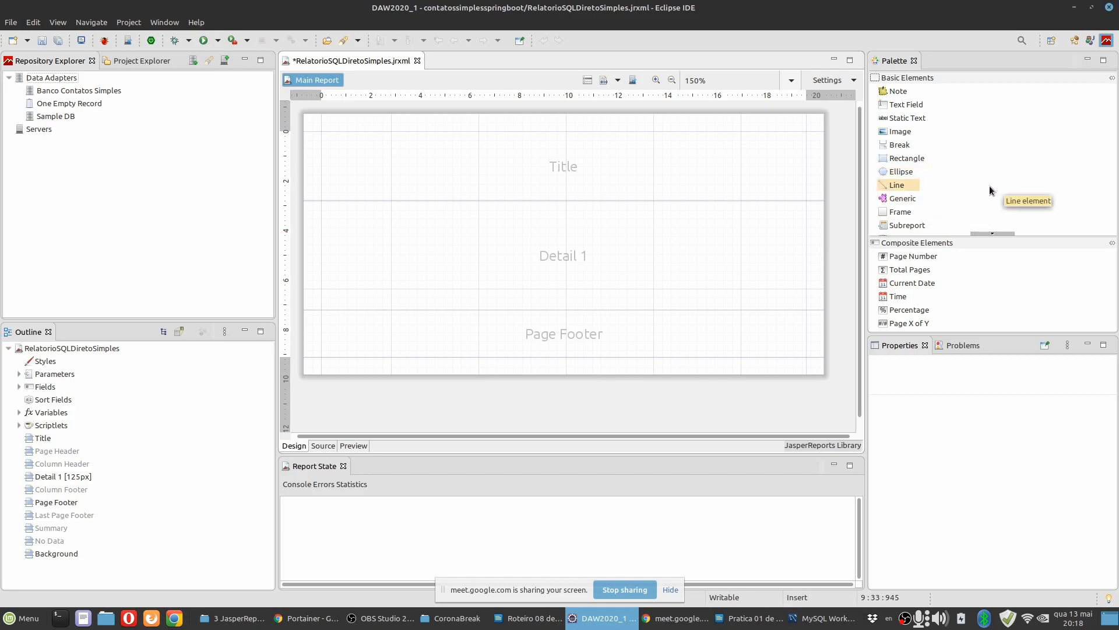
left_click(666, 181)
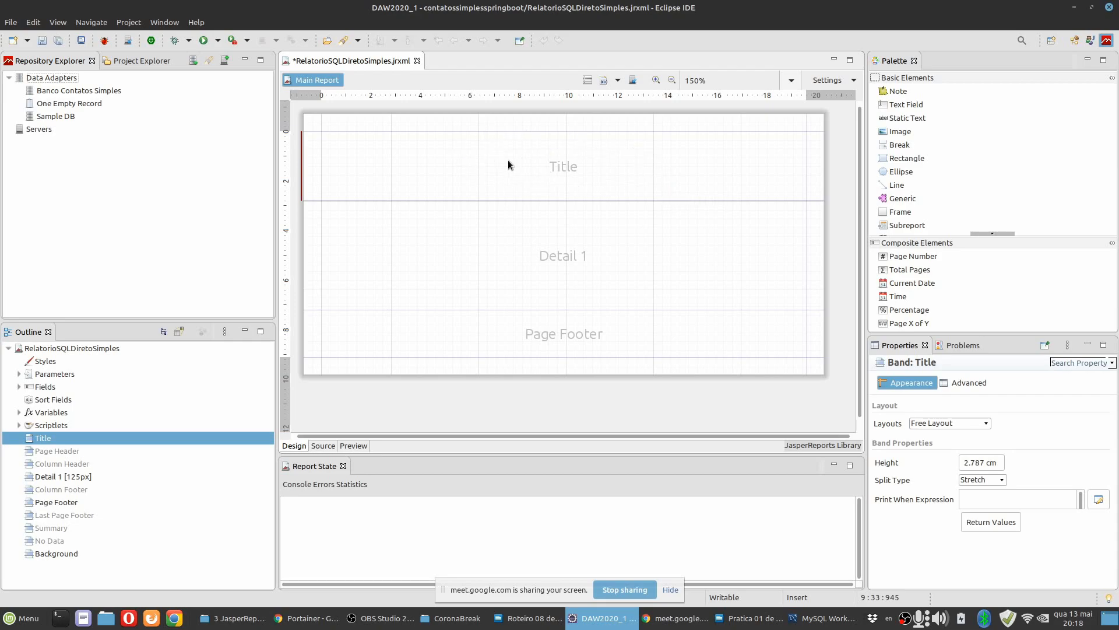
left_click(914, 119)
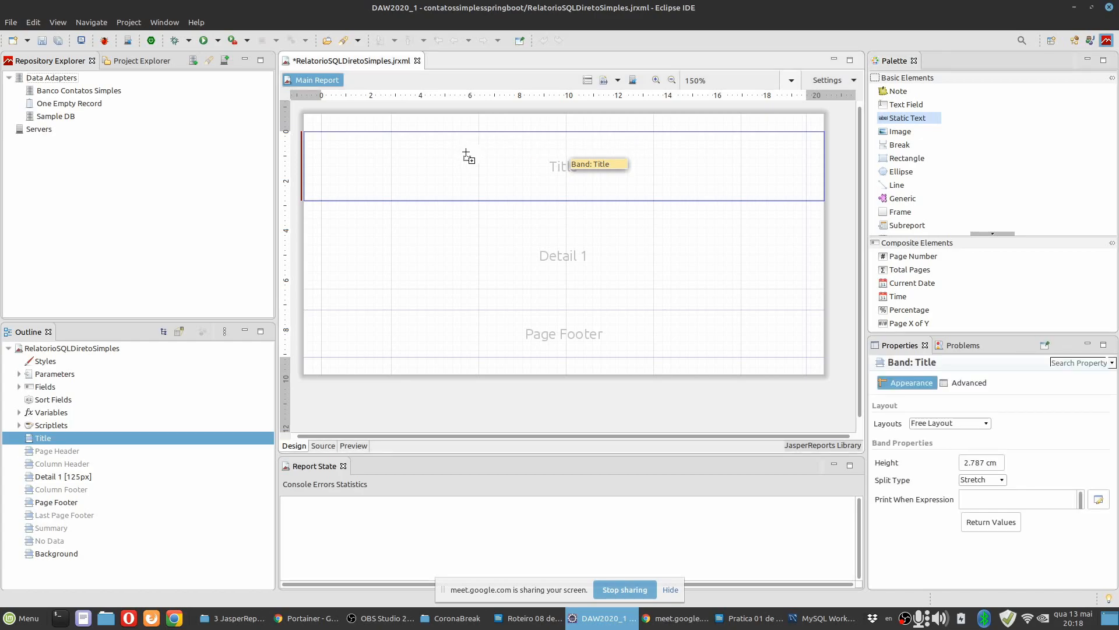
left_click(466, 153)
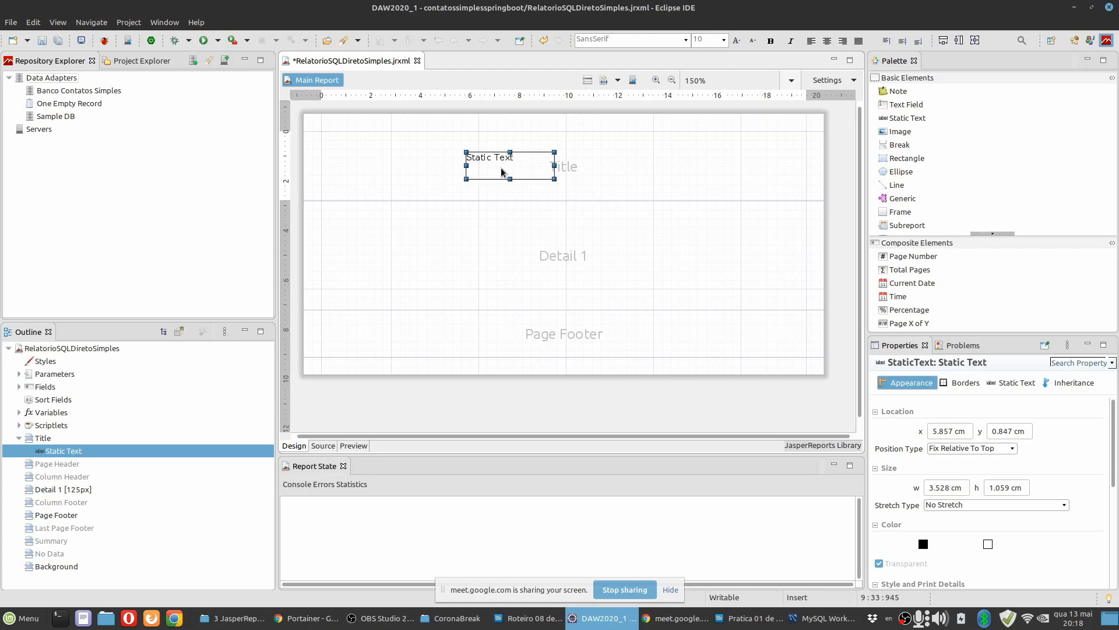
left_click(582, 150)
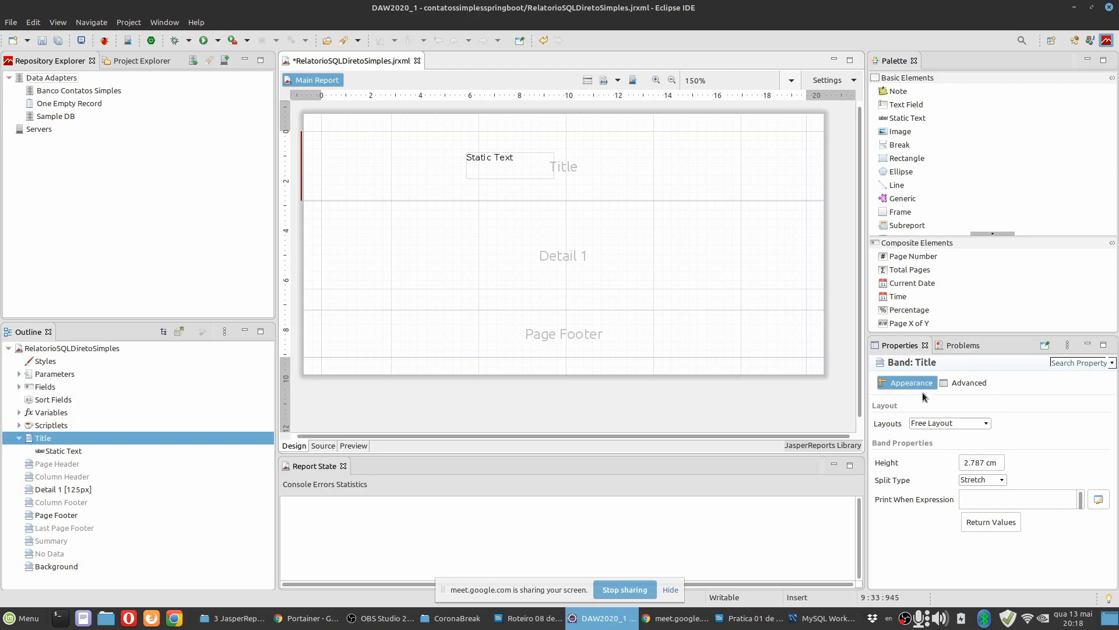
left_click(507, 169)
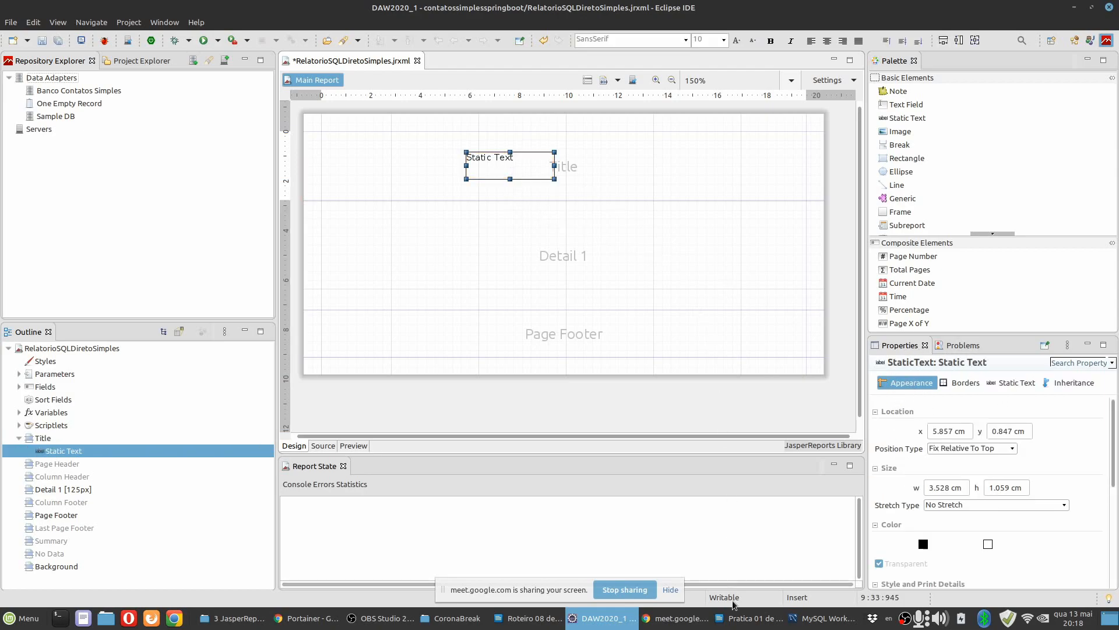
Read the advice on minimizing the explorer and palette views under item 17 of the LibreOffice Writer practice document, and return to Eclipse.
left_click(749, 618)
scroll(691, 381, "down", 10)
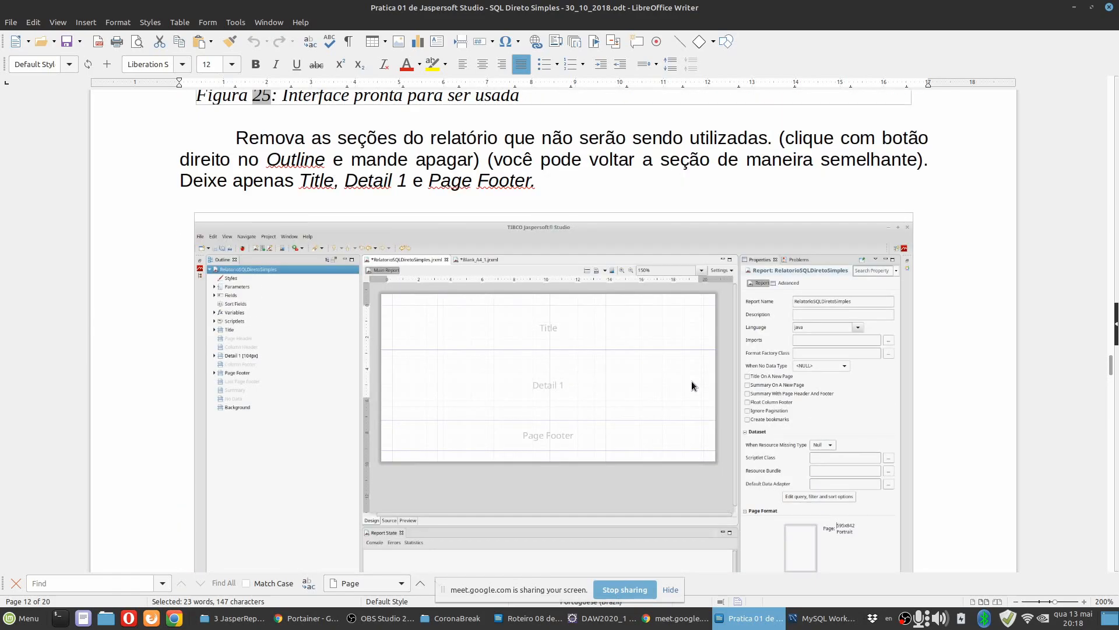
scroll(691, 380, "up", 5)
scroll(692, 380, "up", 10)
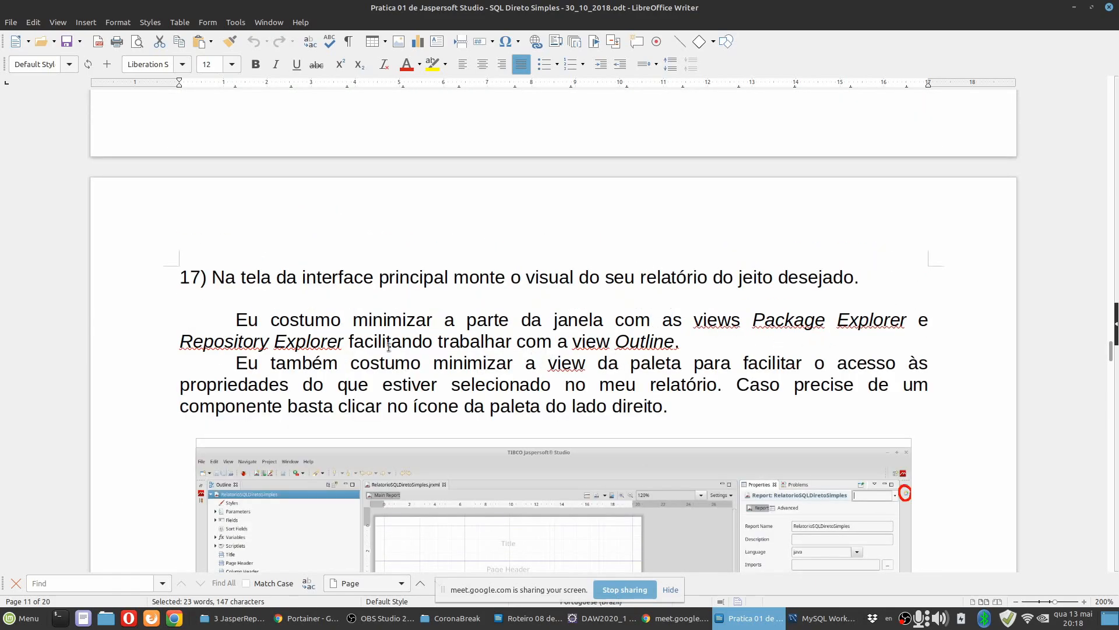
scroll(512, 358, "down", 3)
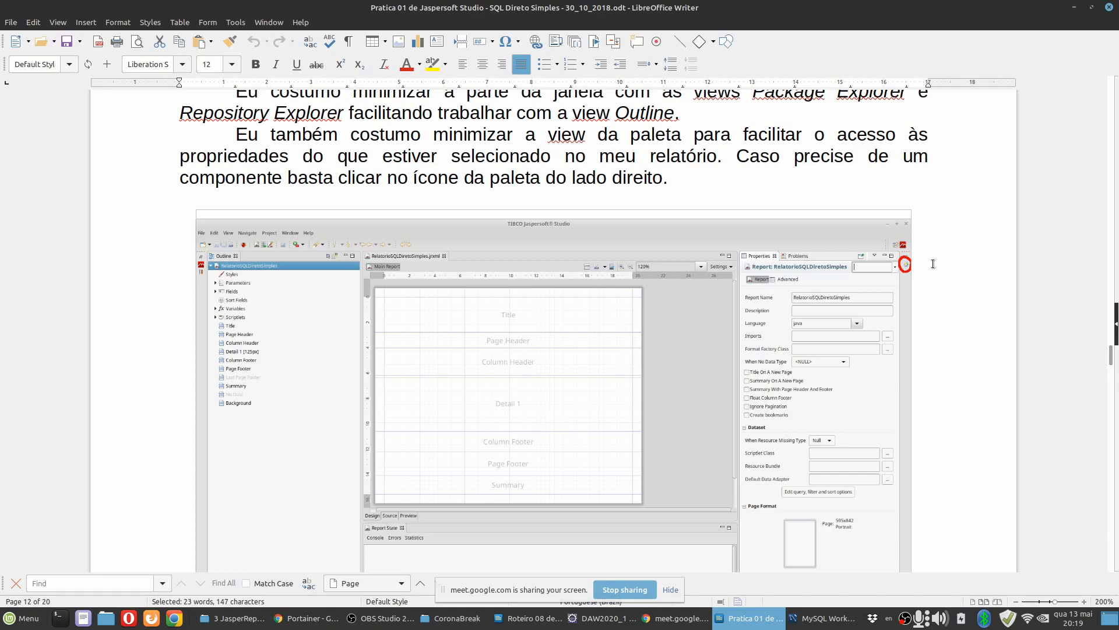
left_click(600, 618)
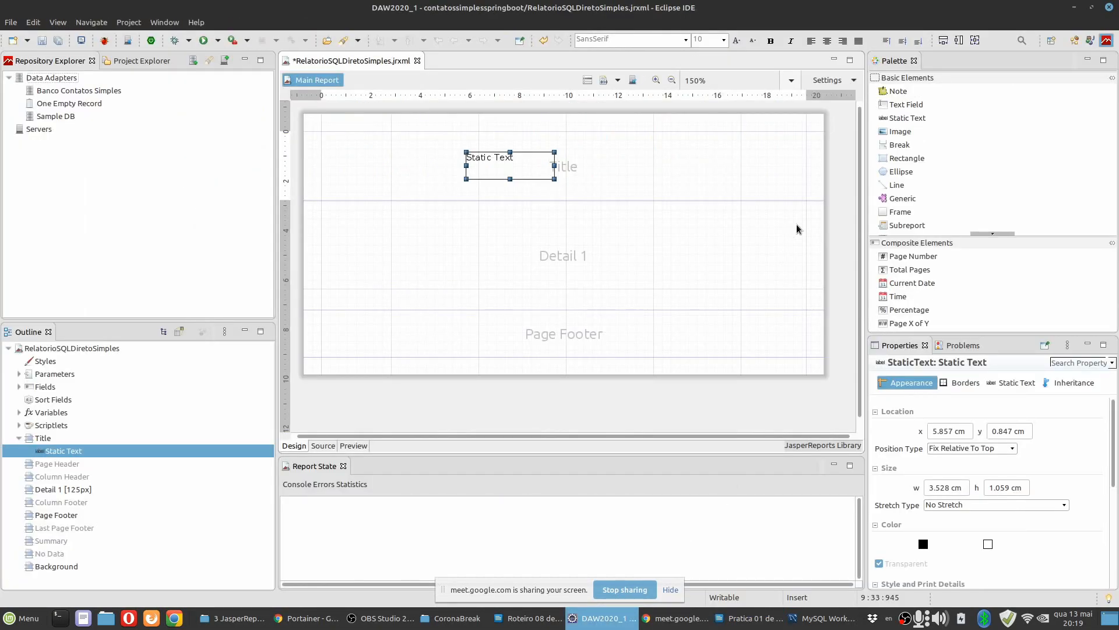
Minimize the Palette view, show it temporarily from its minimized state, restore it, and minimize it again.
left_click(1088, 62)
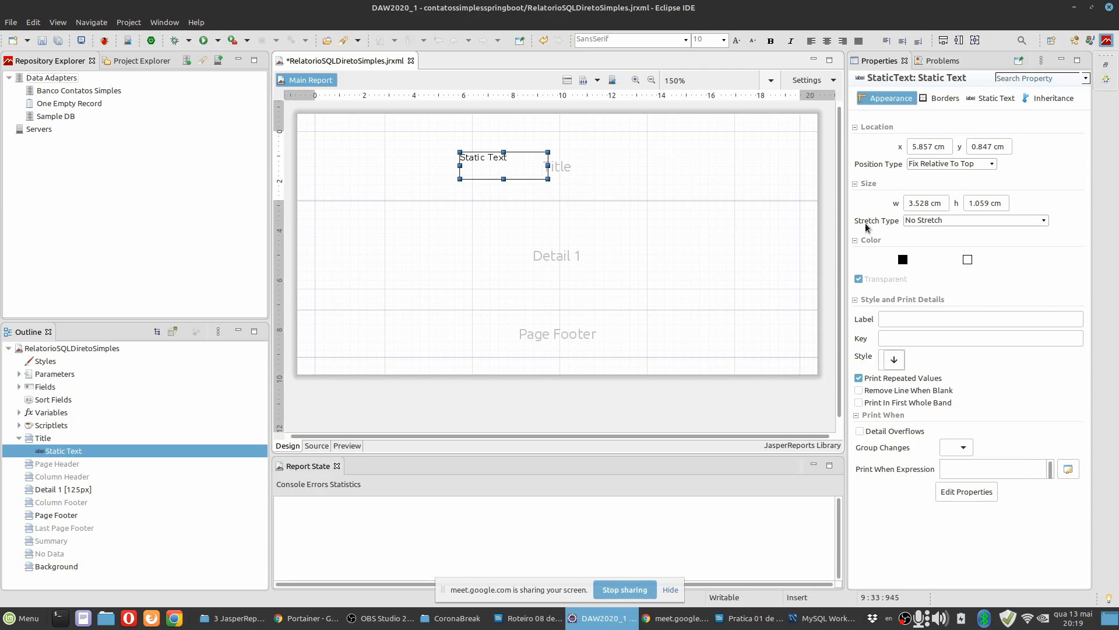
left_click(726, 172)
left_click(1106, 79)
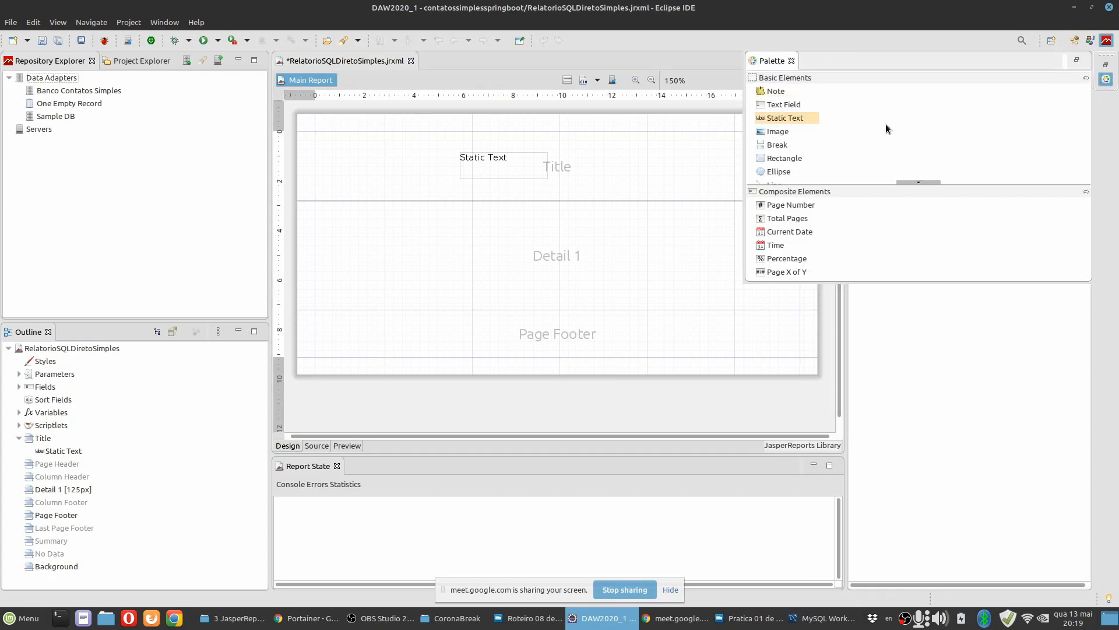
left_click(586, 146)
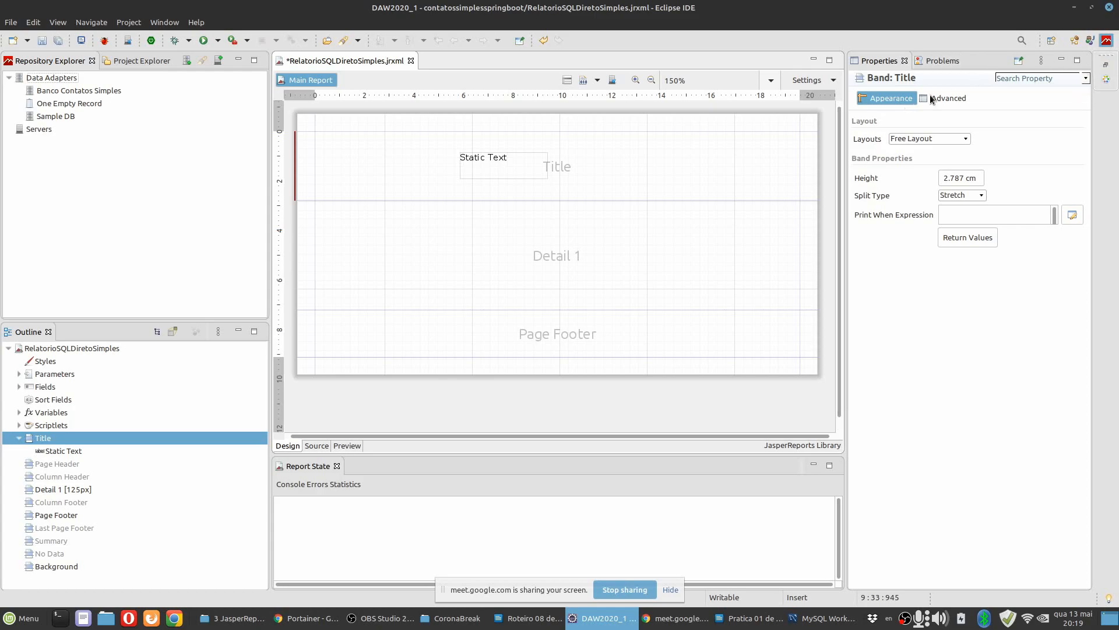
left_click(1106, 68)
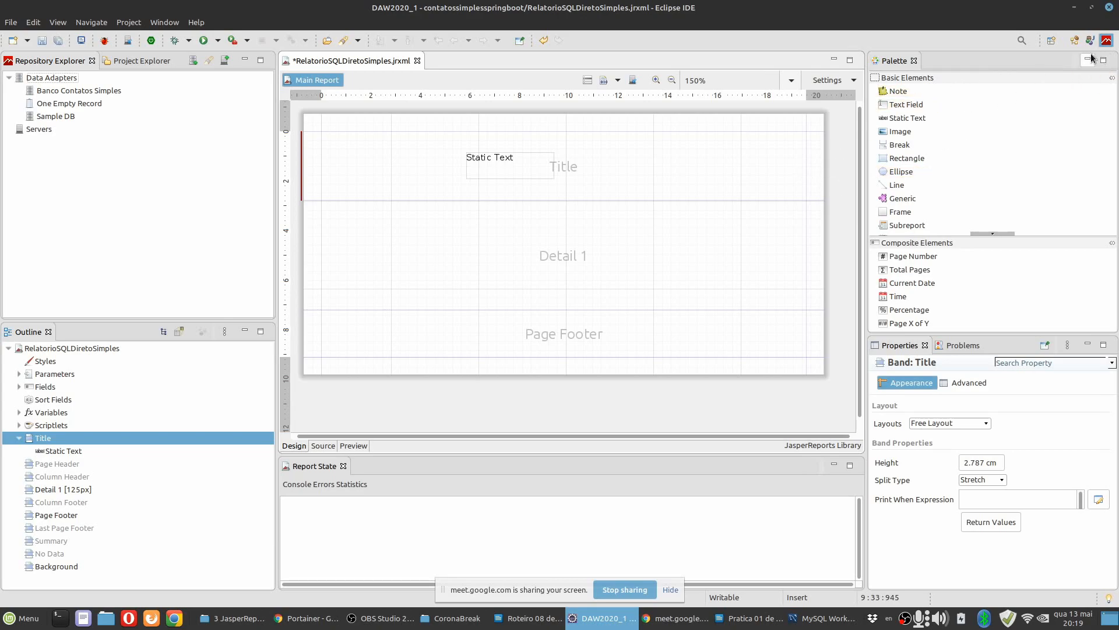
left_click(1089, 59)
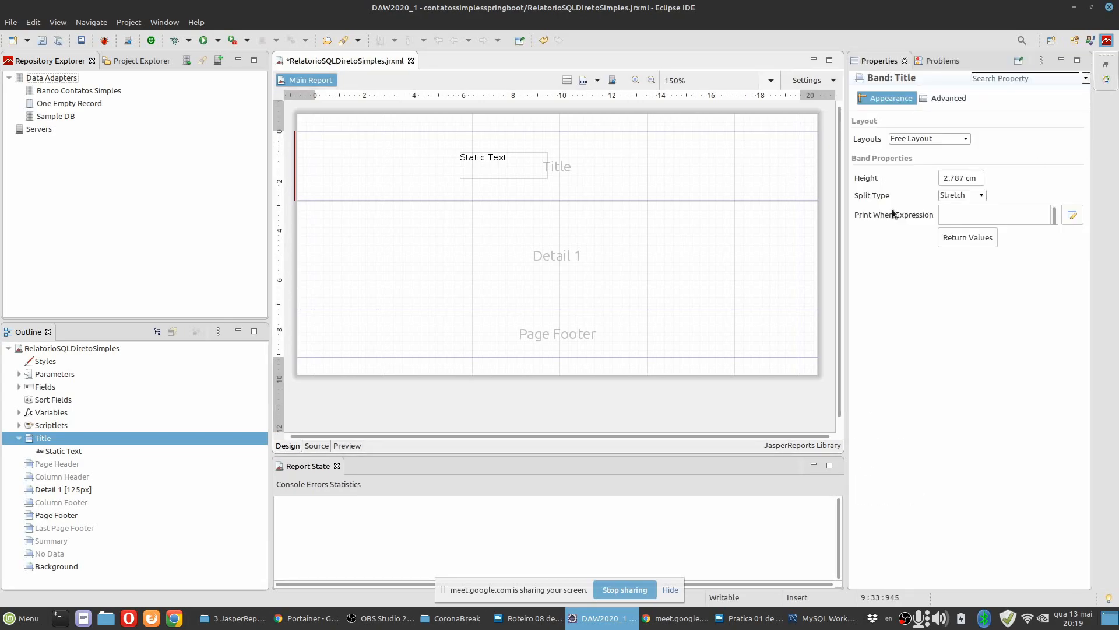
Examine the Appearance, Borders, Static Text and Inheritance properties of the static text in the Title band.
left_click(493, 170)
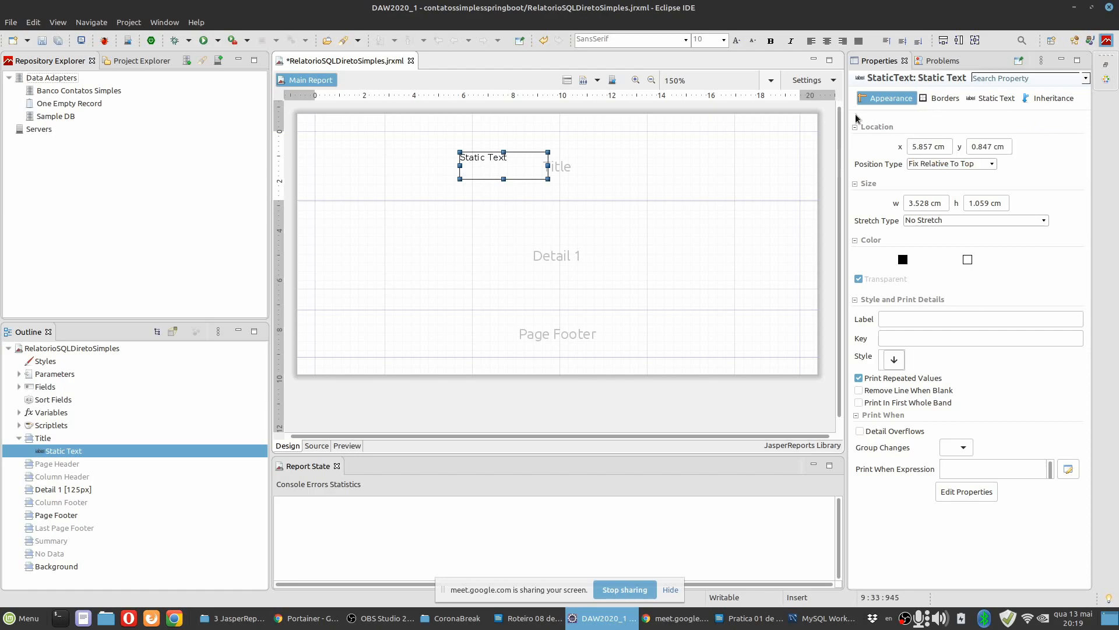
left_click(942, 98)
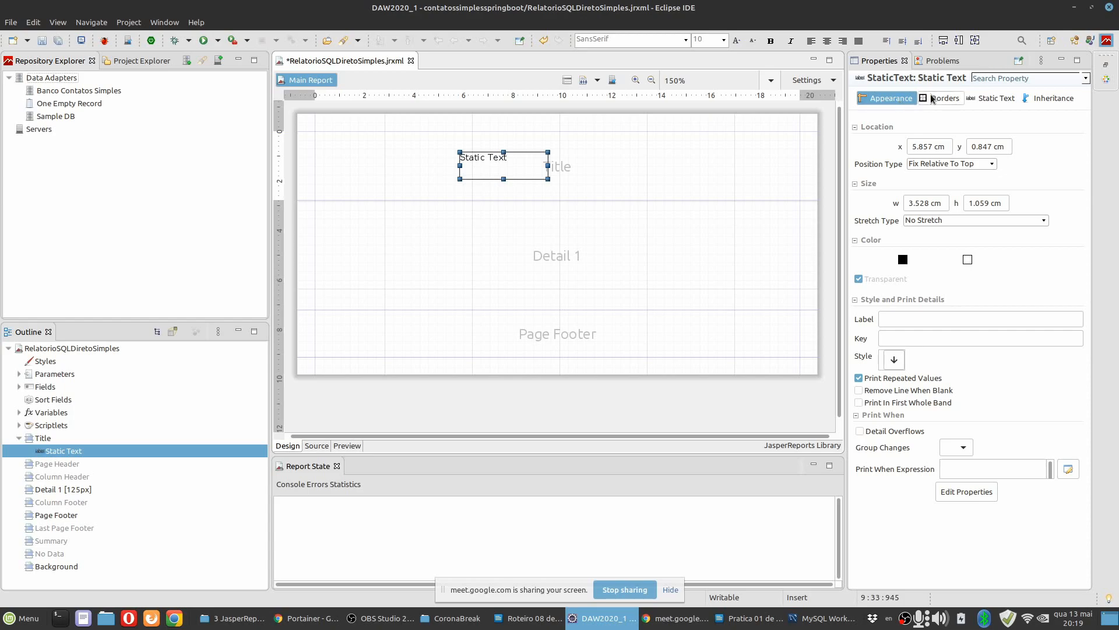
left_click(997, 98)
left_click(1042, 98)
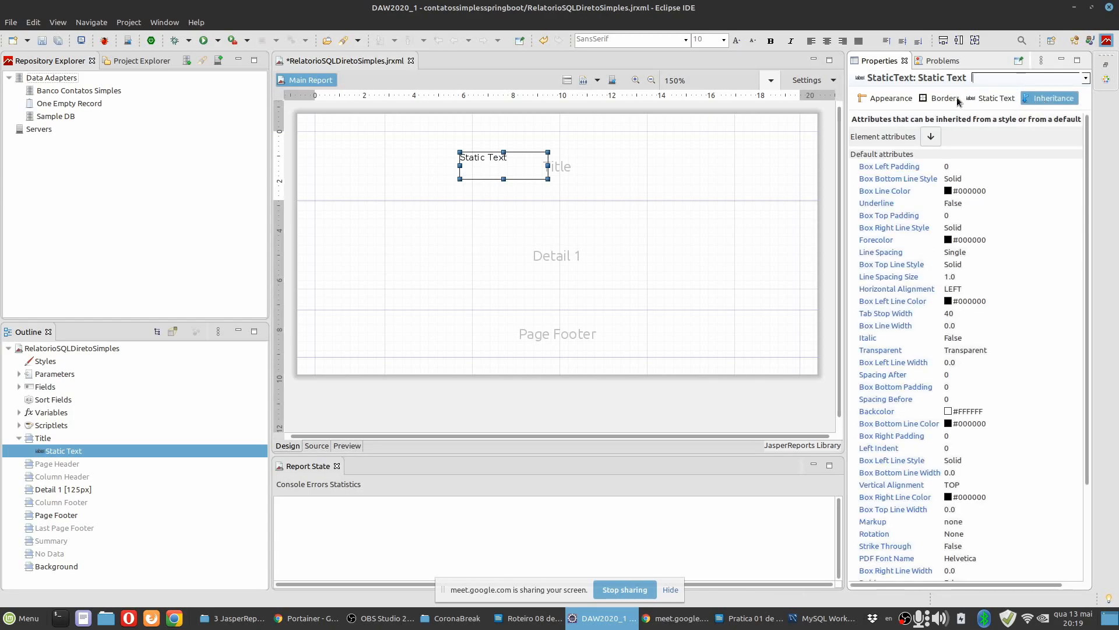
left_click(890, 98)
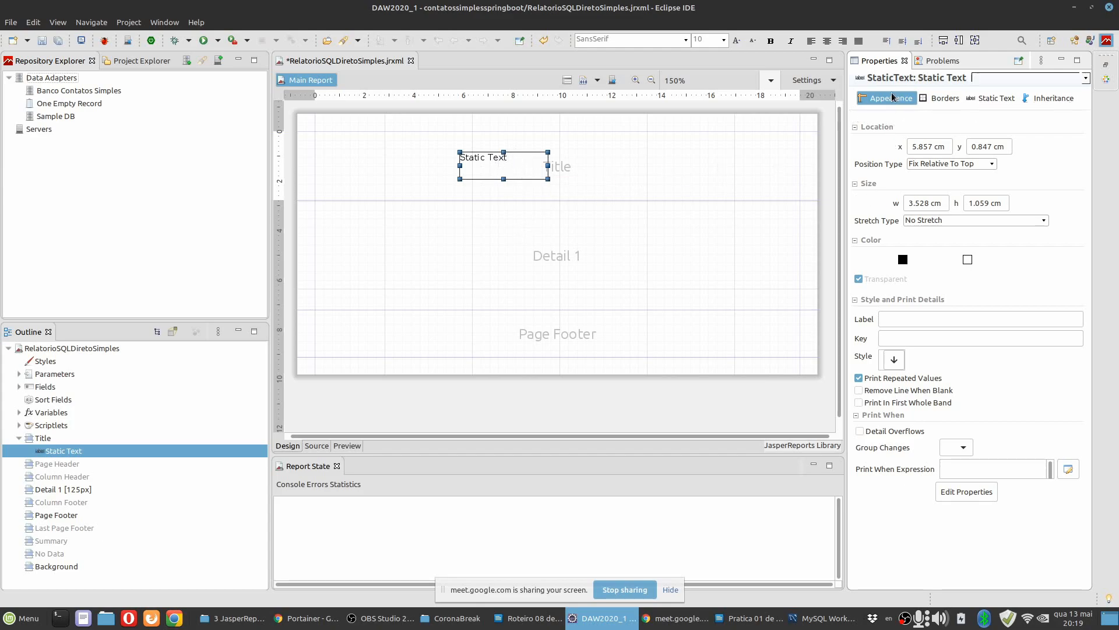
left_click(943, 99)
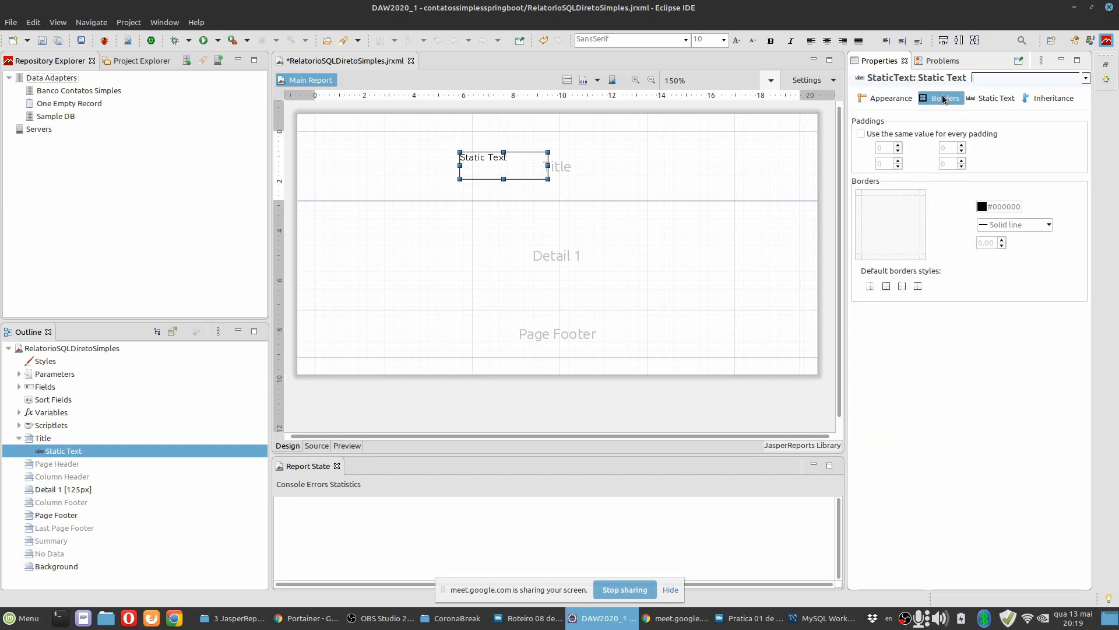
left_click(998, 99)
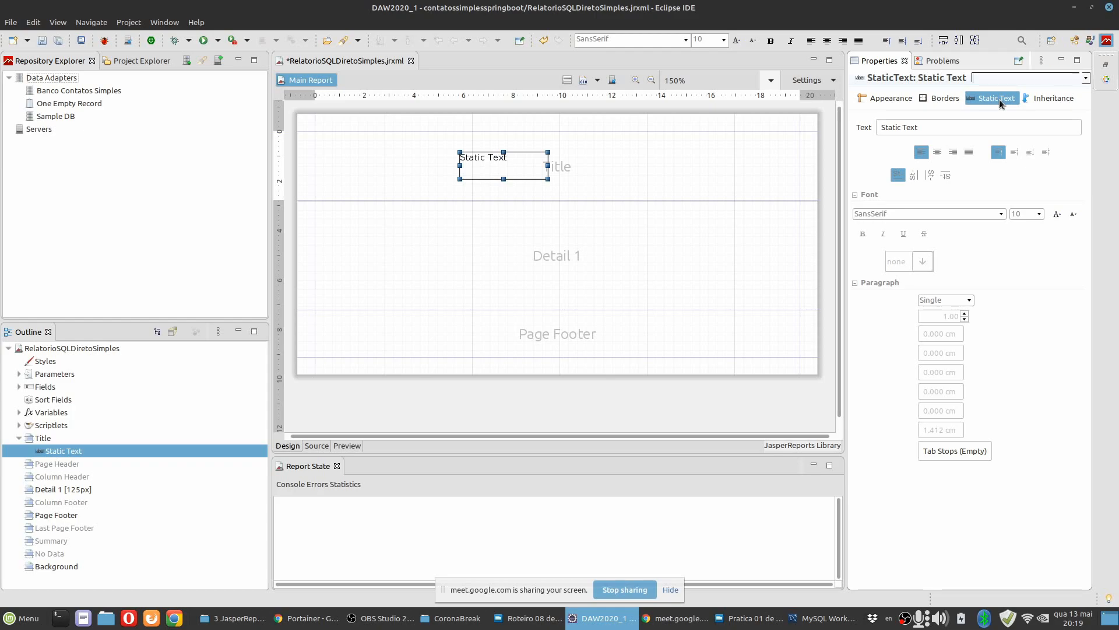
left_click(1041, 96)
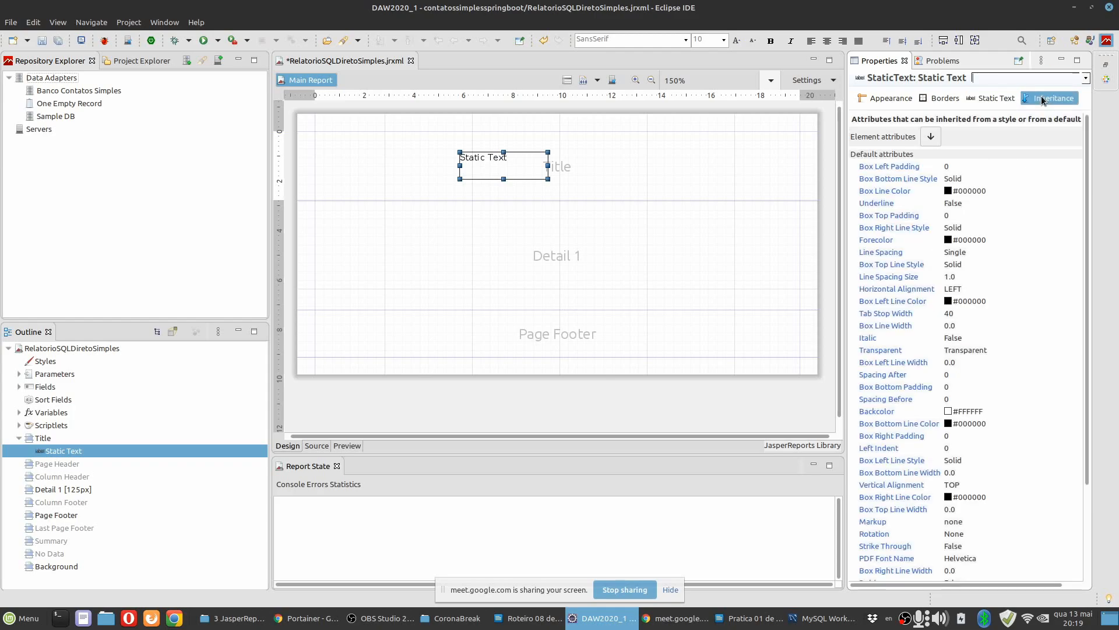
left_click(993, 98)
left_click(890, 97)
Check the example report layout with its title, fields and footer in the LibreOffice Writer practice document, and return to Eclipse.
left_click(750, 618)
scroll(711, 378, "down", 10)
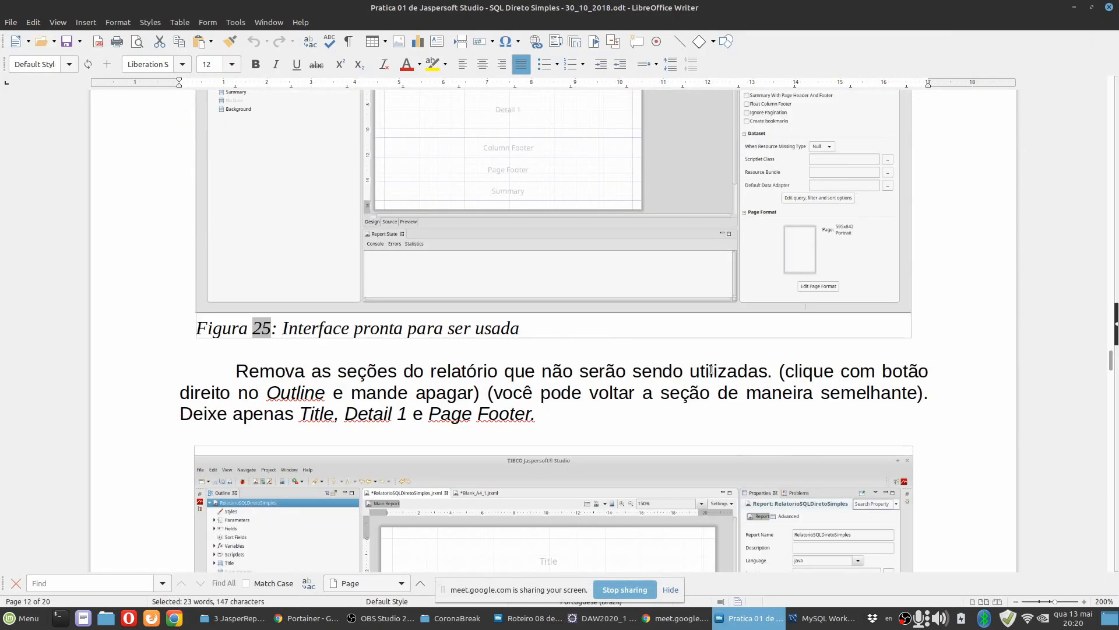
scroll(710, 376, "down", 12)
scroll(709, 376, "up", 2)
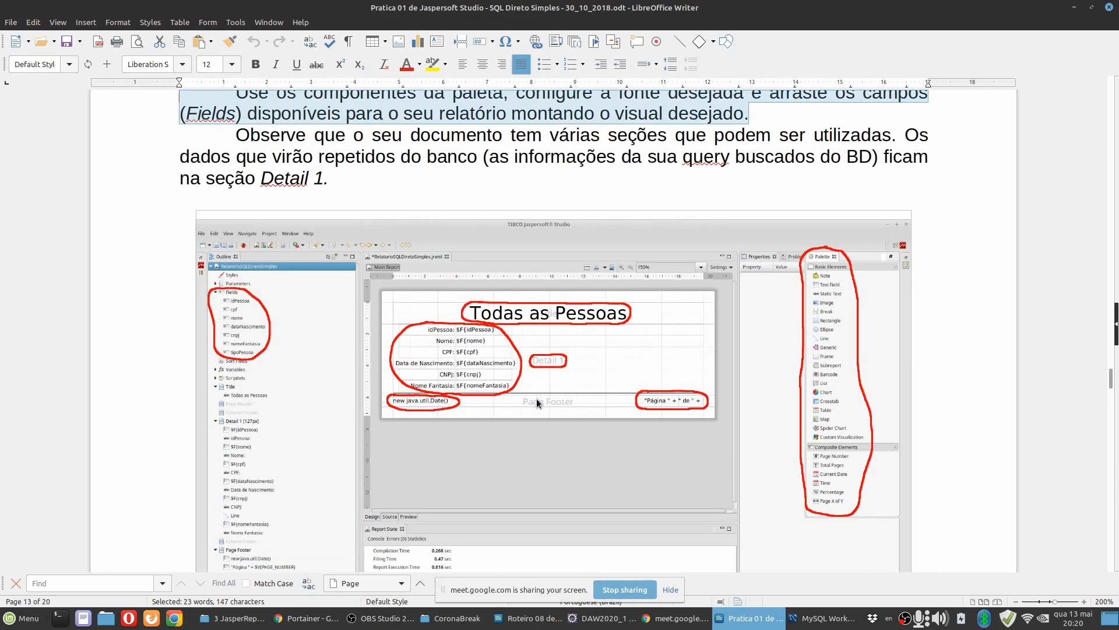
left_click(574, 618)
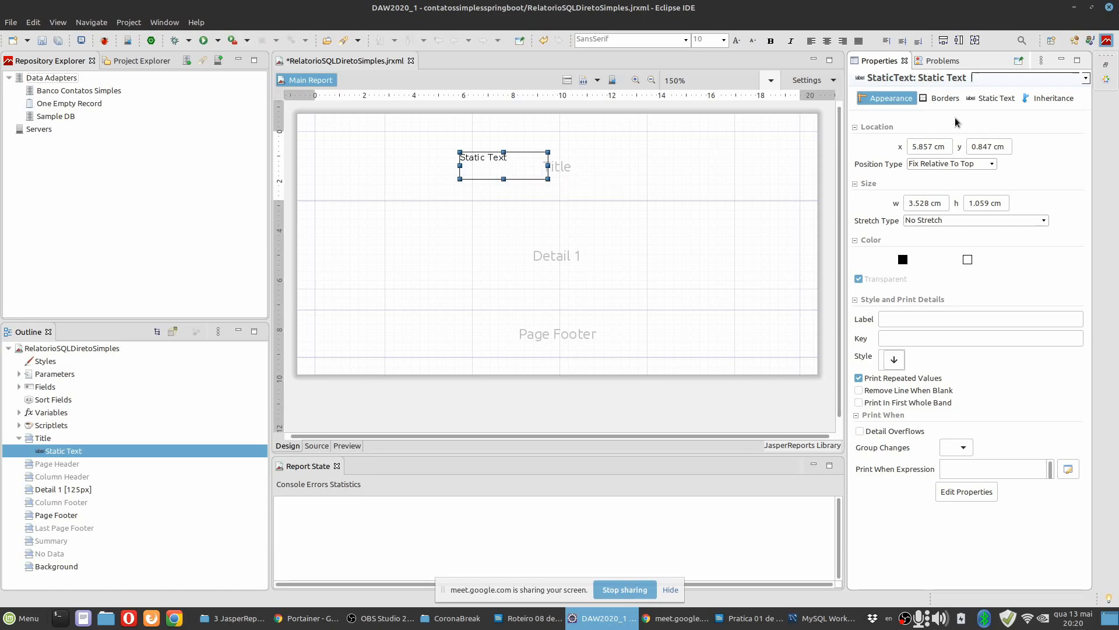
Set the text of the Title band's static text element to "Todos os Contatos".
left_click(991, 98)
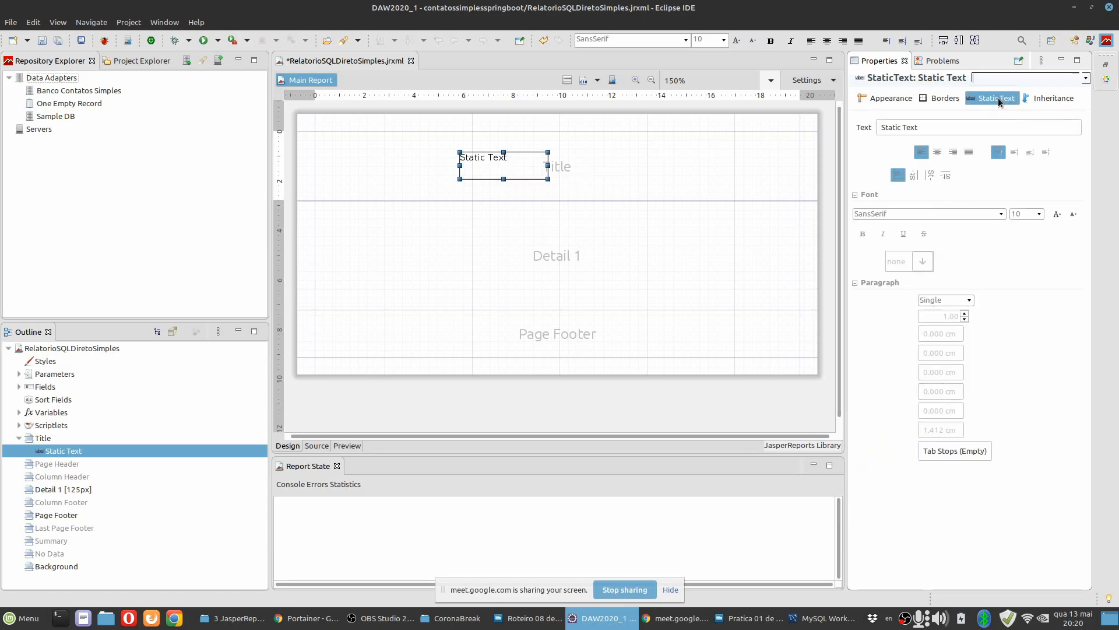
left_click_drag(938, 132, 854, 129)
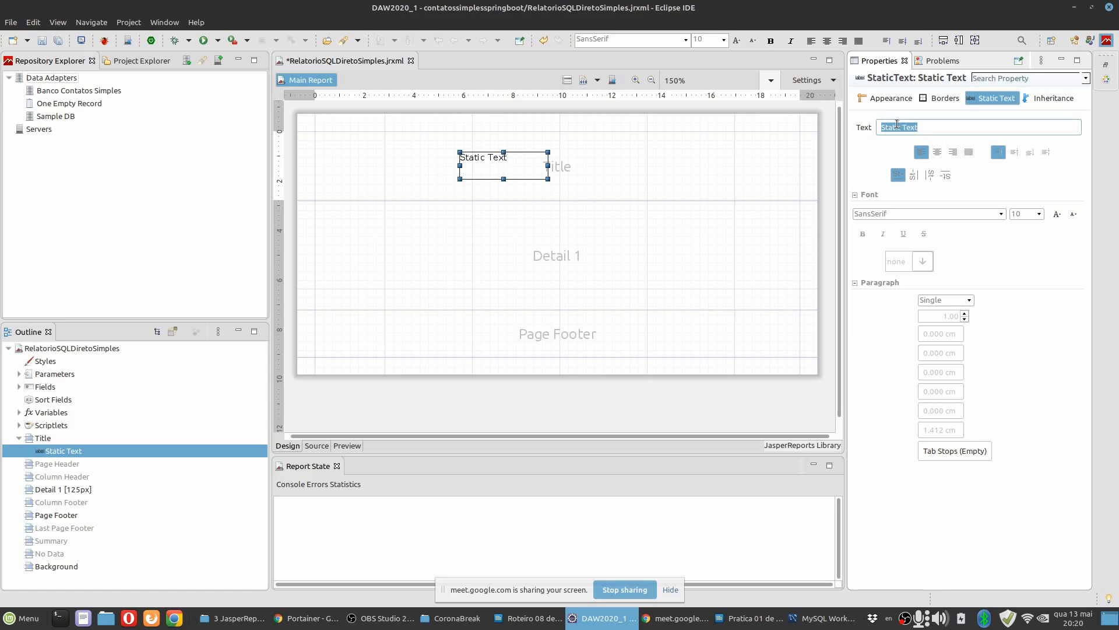
type("Tods")
type("s os Contaos")
key("Return")
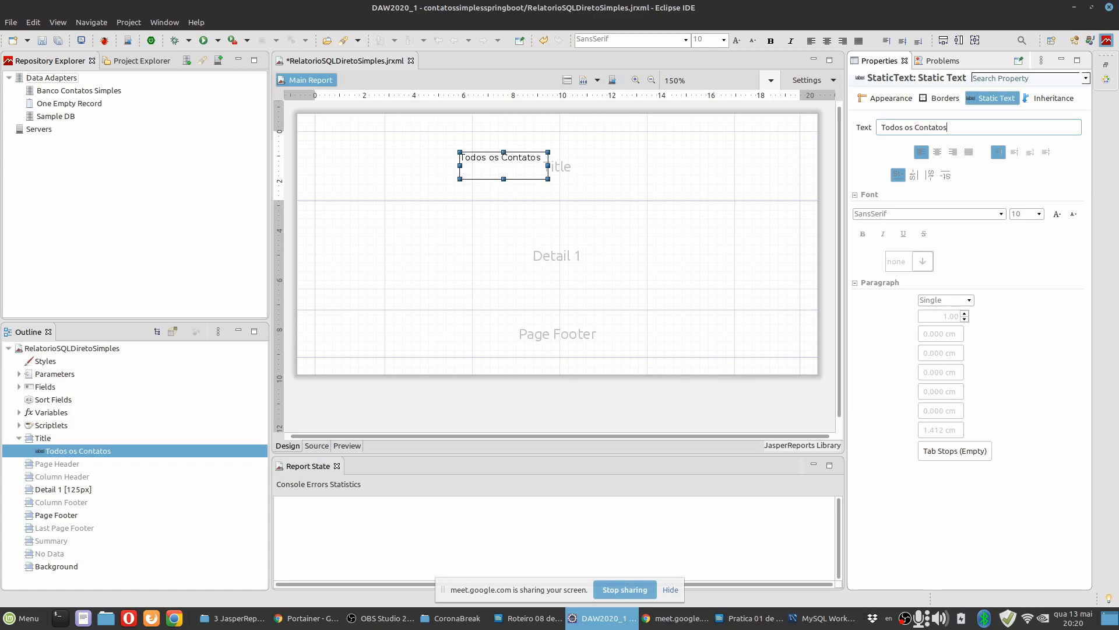
double_click(491, 168)
left_click(431, 170)
double_click(487, 164)
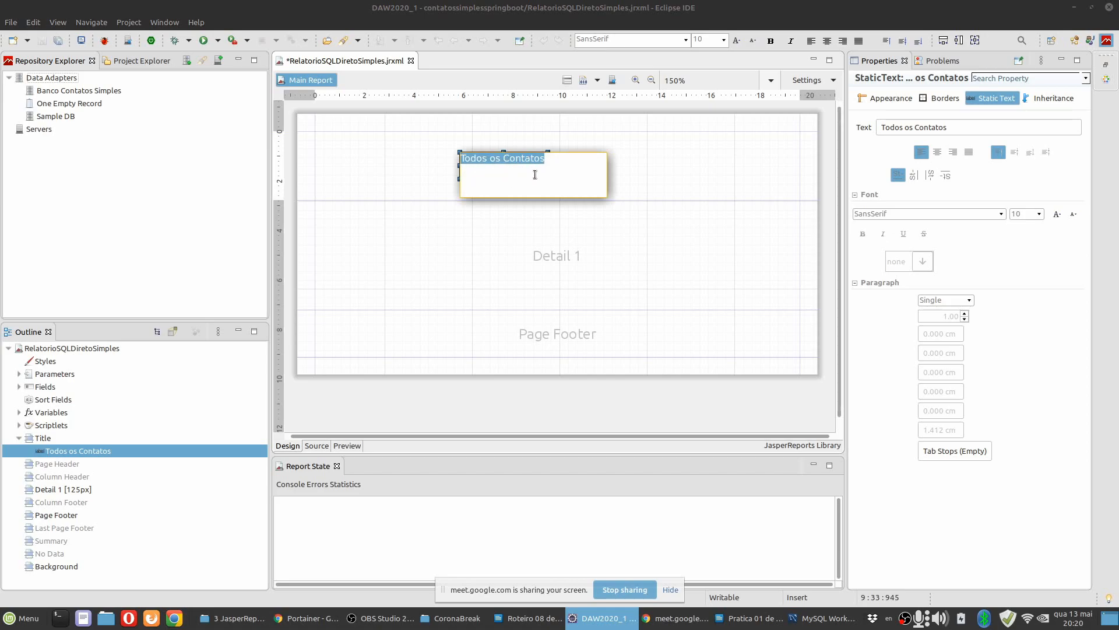
left_click(400, 159)
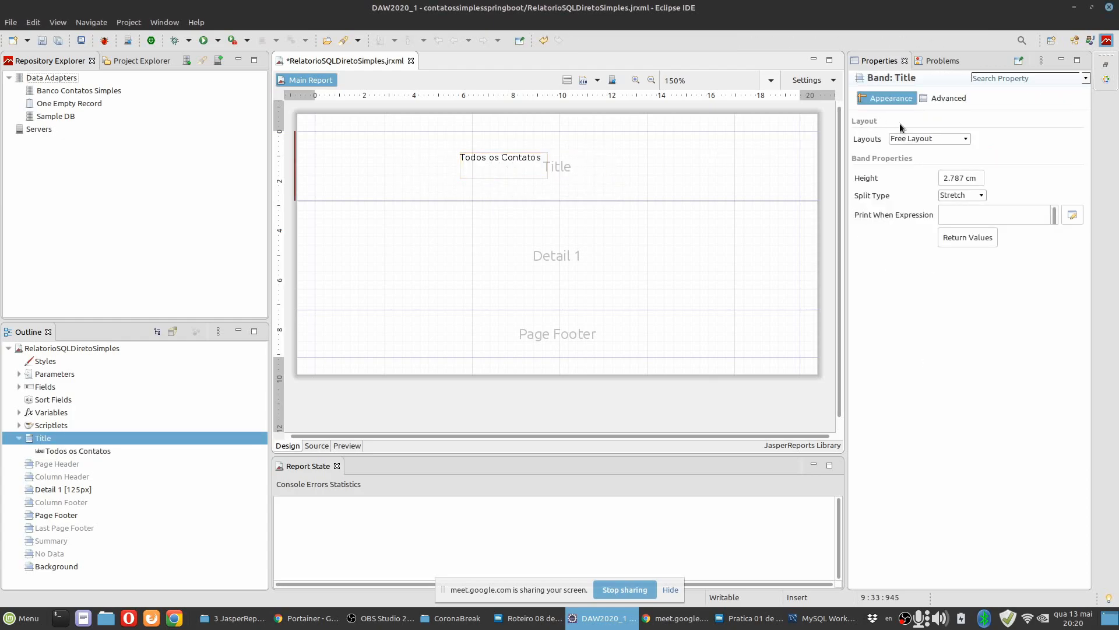
Move the "Todos os Contatos" text slightly higher in the Title band and enlarge its font size to 25.
left_click(504, 164)
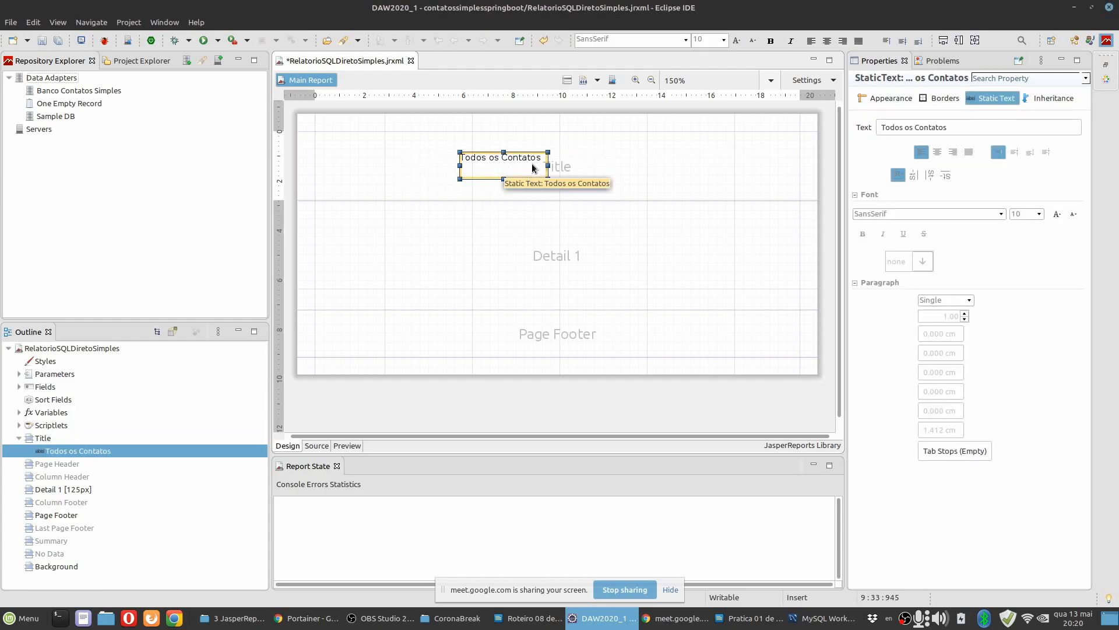
left_click_drag(527, 176, 505, 157)
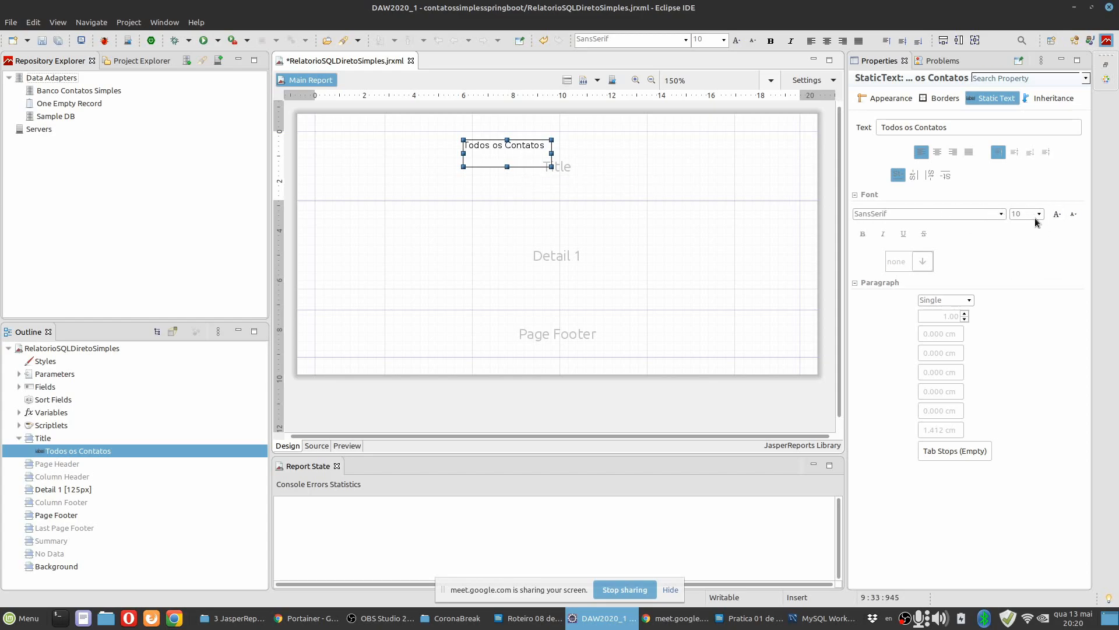
left_click(1057, 215)
left_click(1057, 215)
left_click(1057, 214)
left_click(1057, 214)
left_click(1057, 215)
left_click(1057, 214)
left_click(1057, 214)
left_click(1057, 214)
left_click(1057, 215)
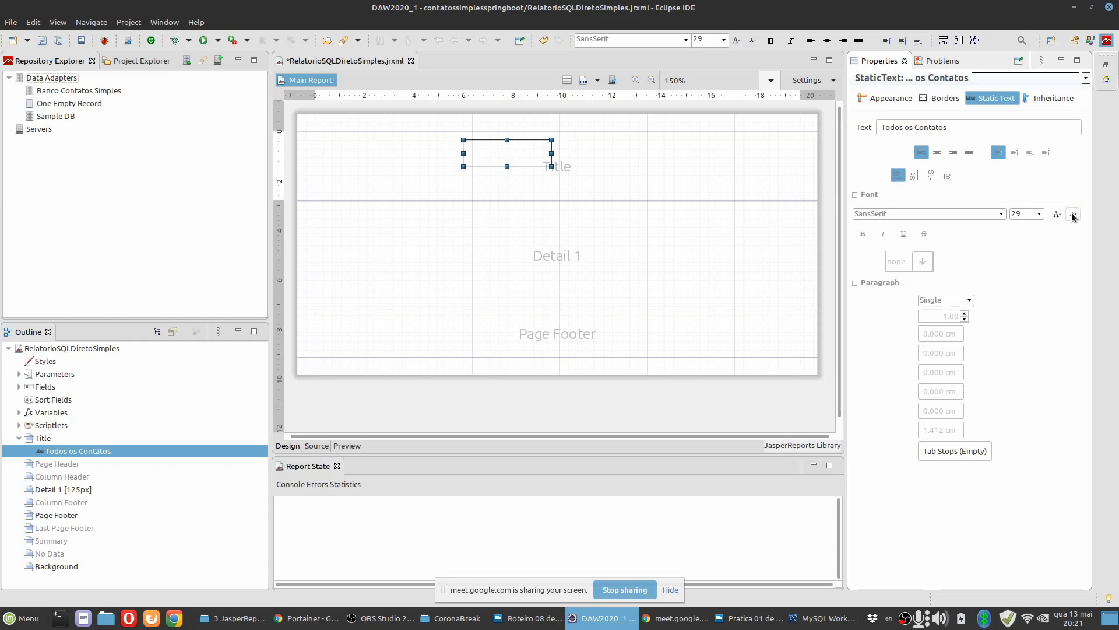
left_click(1073, 214)
left_click(1073, 214)
left_click(1057, 214)
left_click(1057, 214)
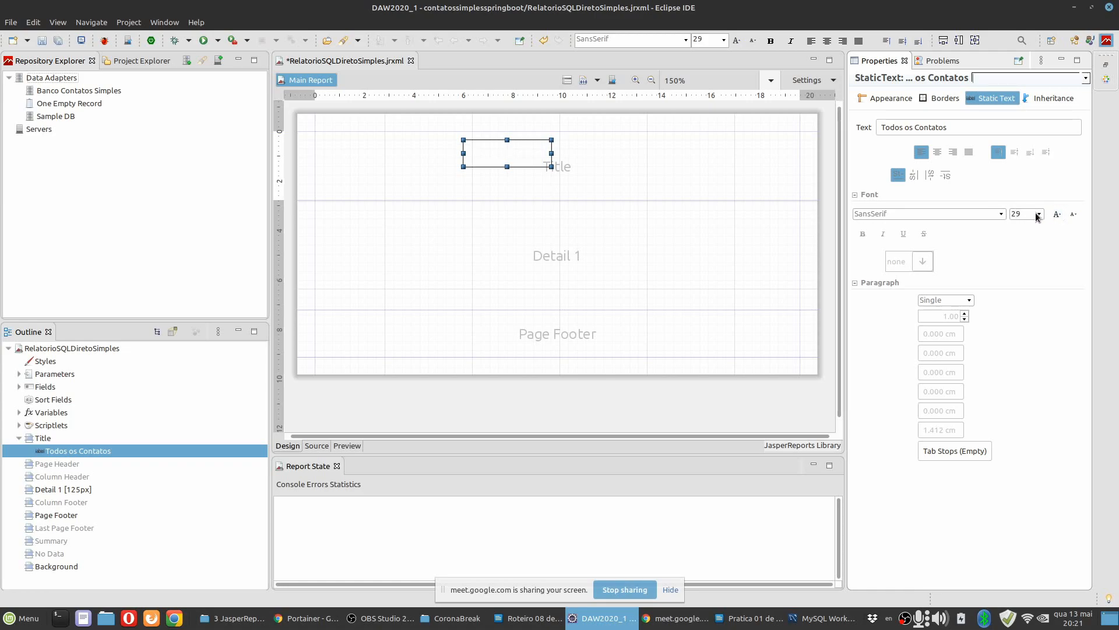
left_click(512, 150)
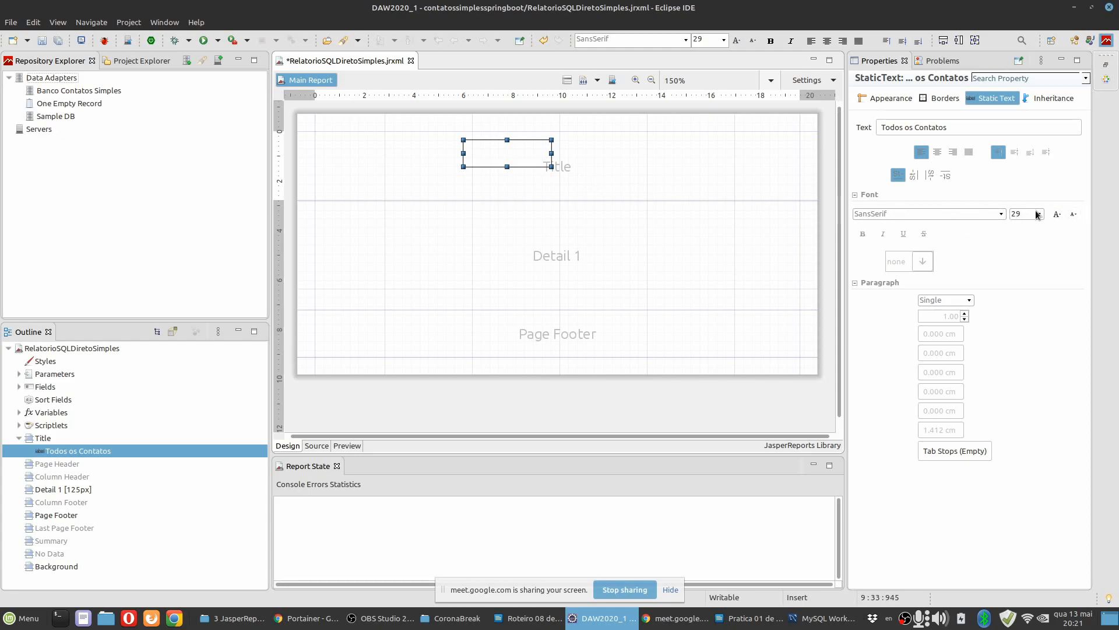
left_click(1071, 215)
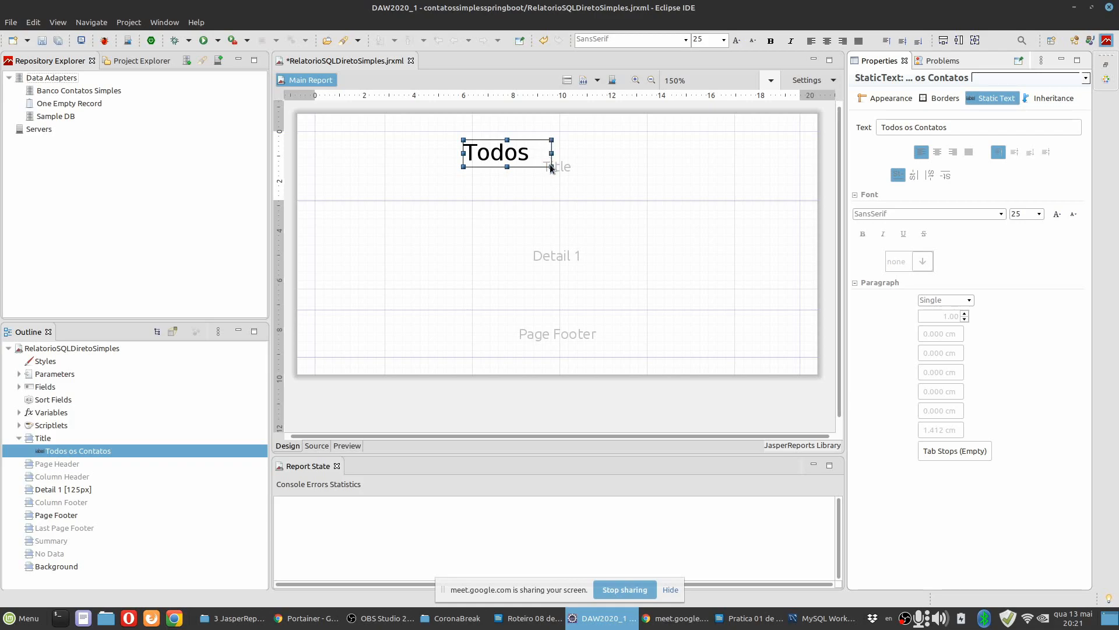
Widen the "Todos os Contatos" element to about 9.5 cm so the full text fits, keeping it about 1.06 cm high.
left_click_drag(547, 152, 675, 152)
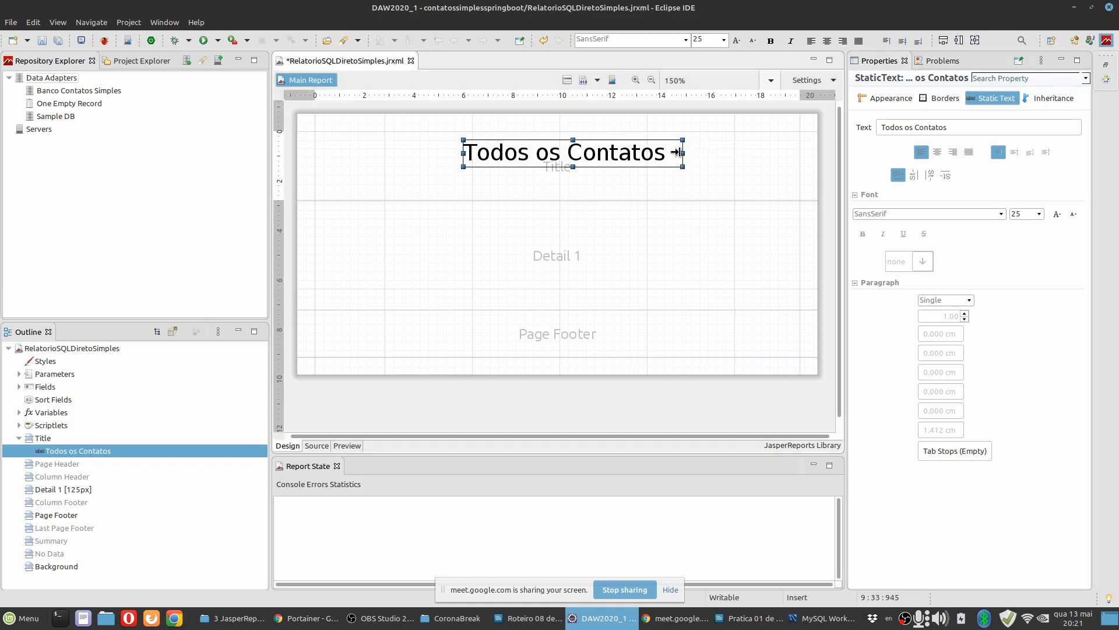
left_click_drag(463, 152, 446, 152)
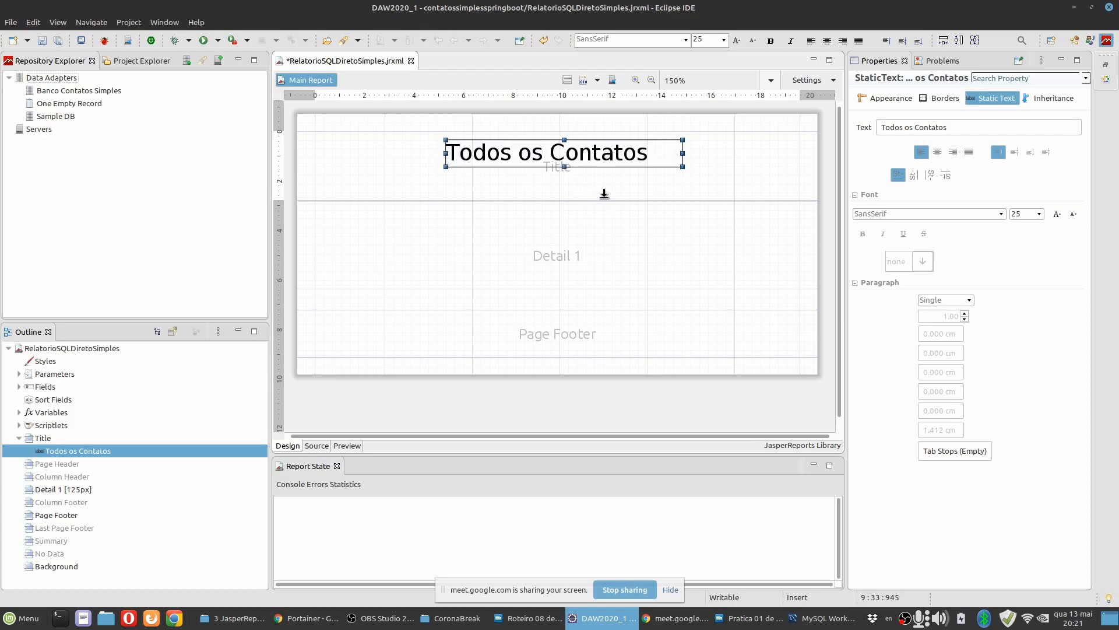
left_click_drag(565, 167, 565, 171)
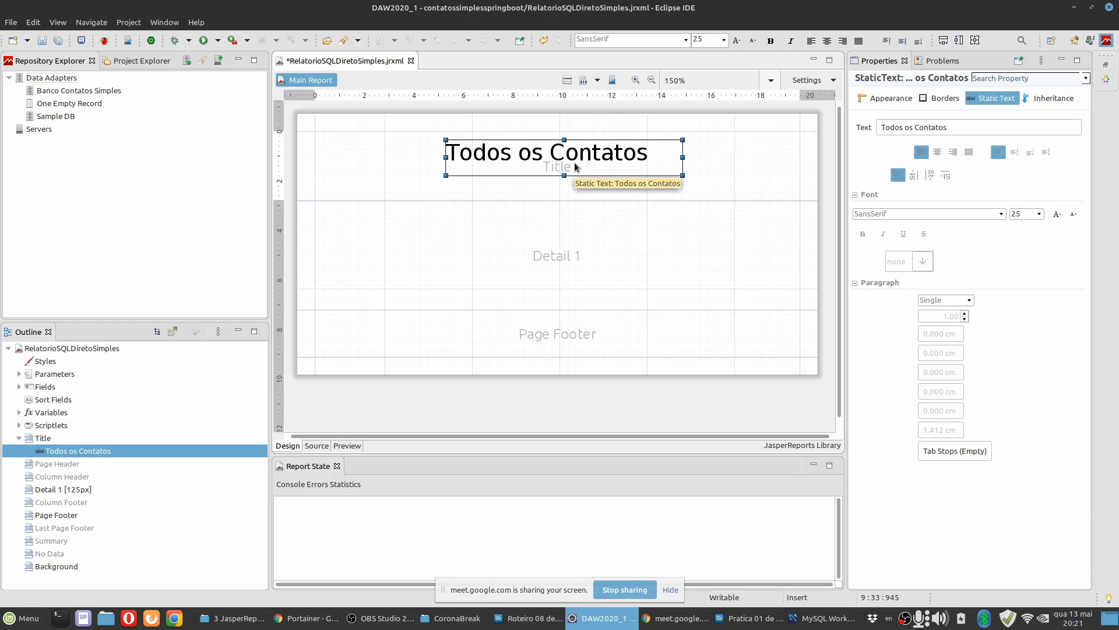
left_click_drag(564, 171, 565, 163)
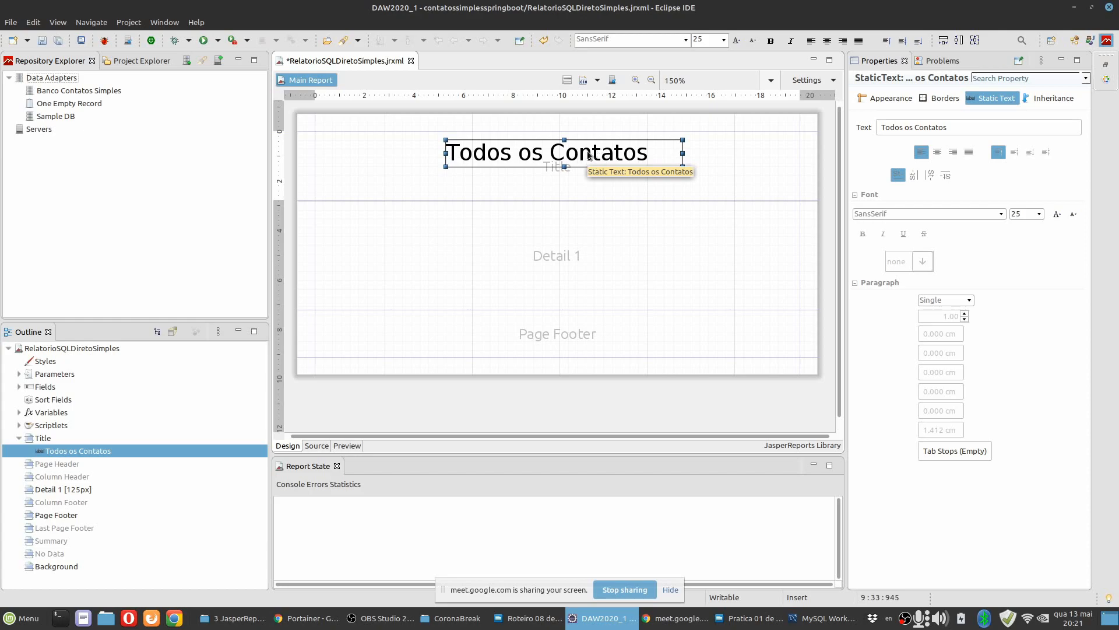
Move the "Todos os Contatos" text to the top edge of the Title band, at about x 5.01 cm and y 0 cm.
left_click_drag(591, 157, 537, 144)
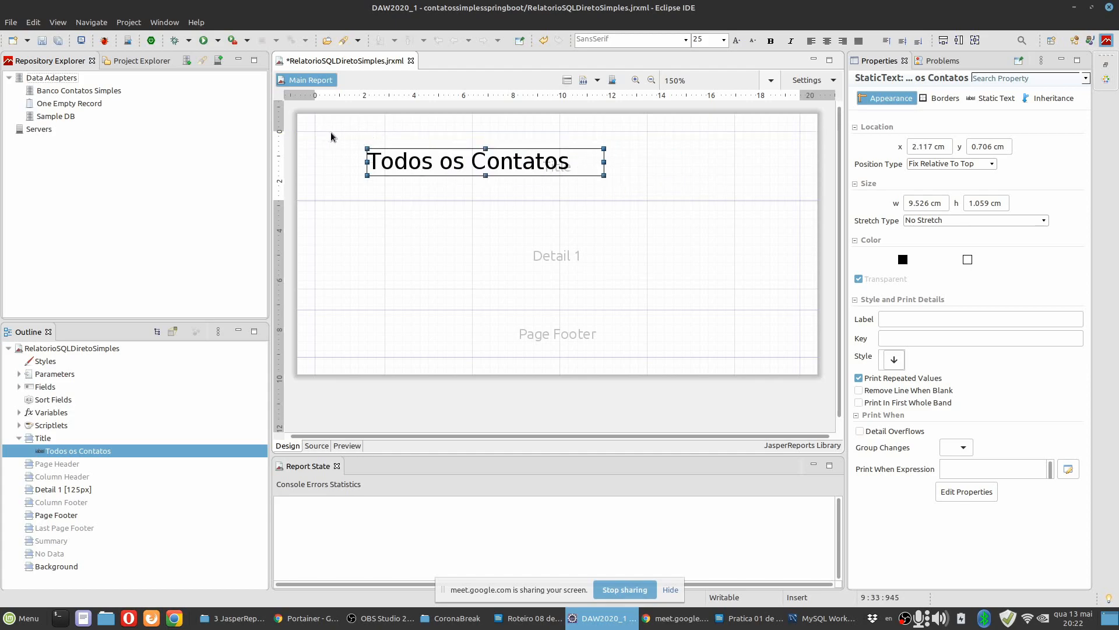
left_click(333, 133)
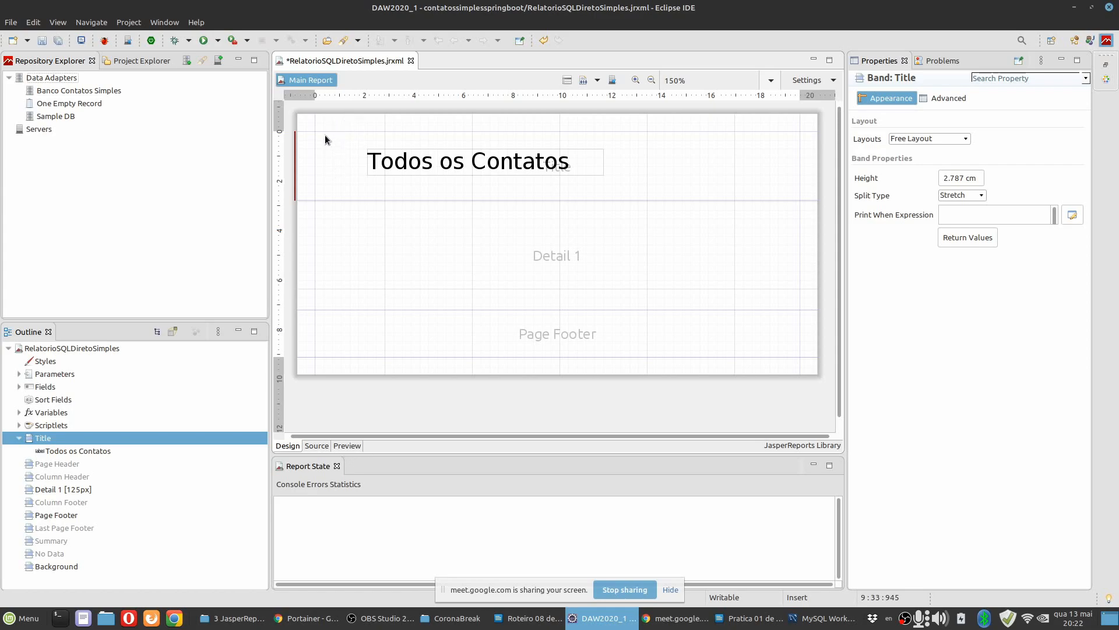
left_click_drag(465, 170, 538, 150)
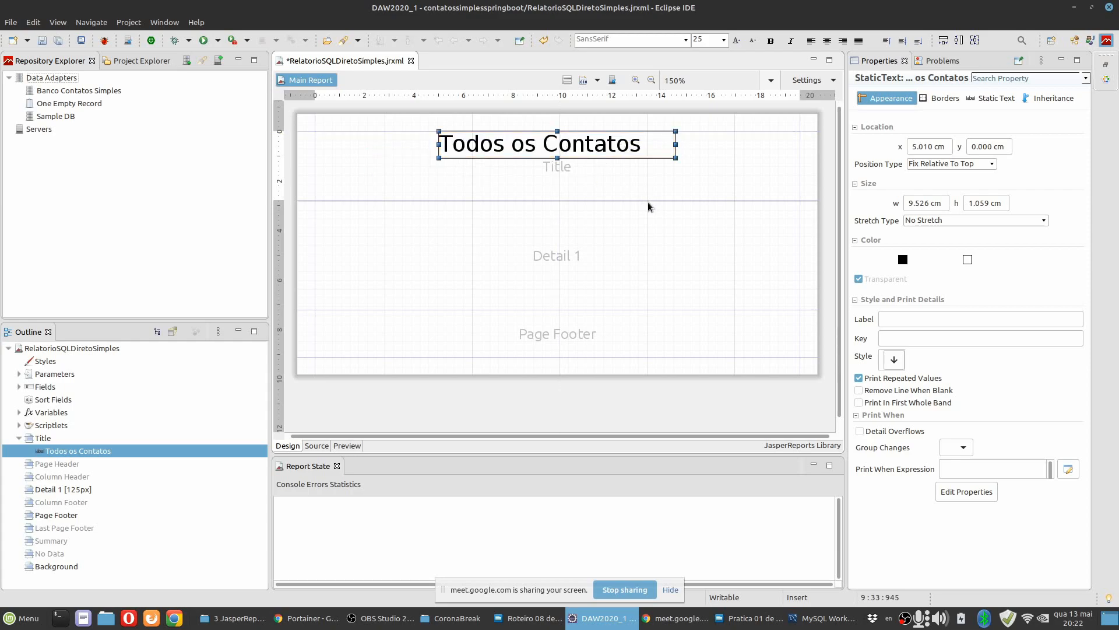
Shrink the Title band's height to about 1.24 cm so it ends just below the "Todos os Contatos" text.
left_click(614, 197)
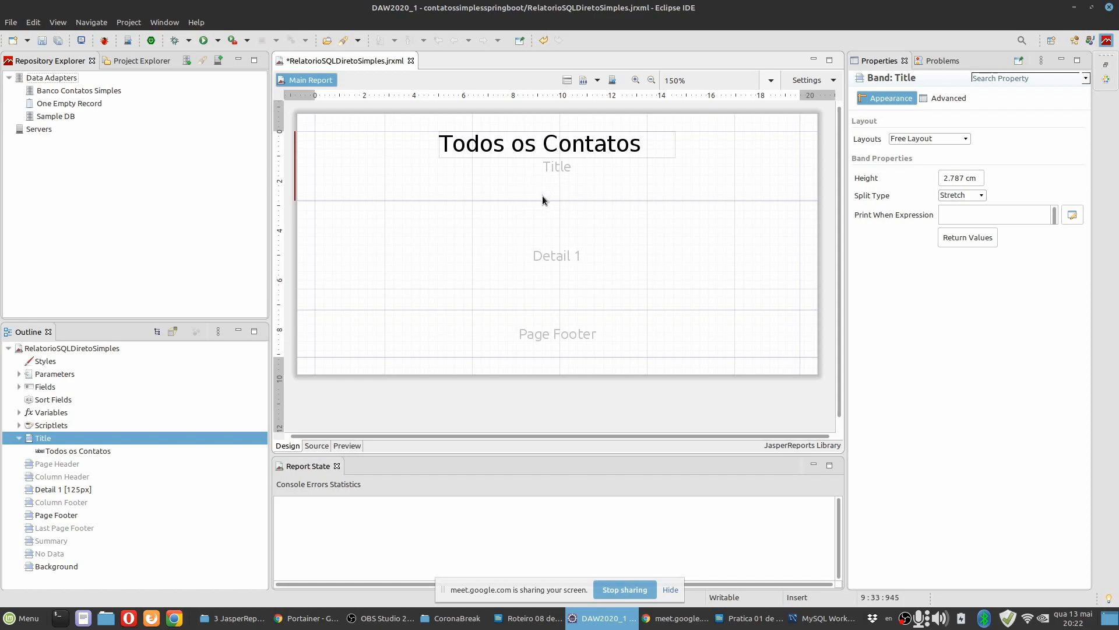
left_click_drag(543, 191, 548, 164)
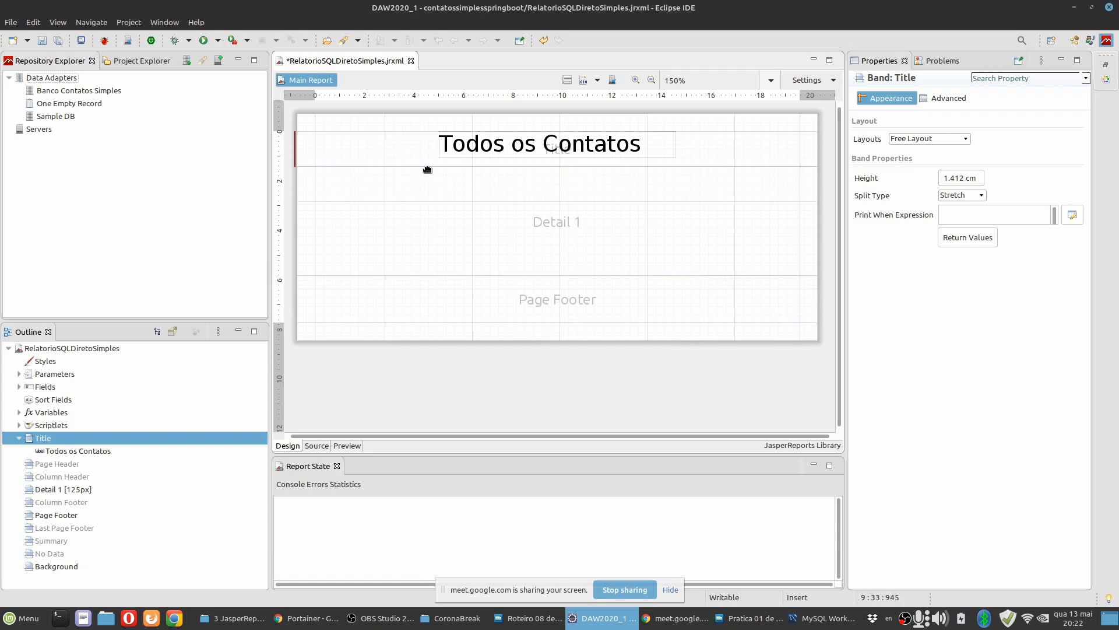
key("ctrl+z")
left_click(549, 146)
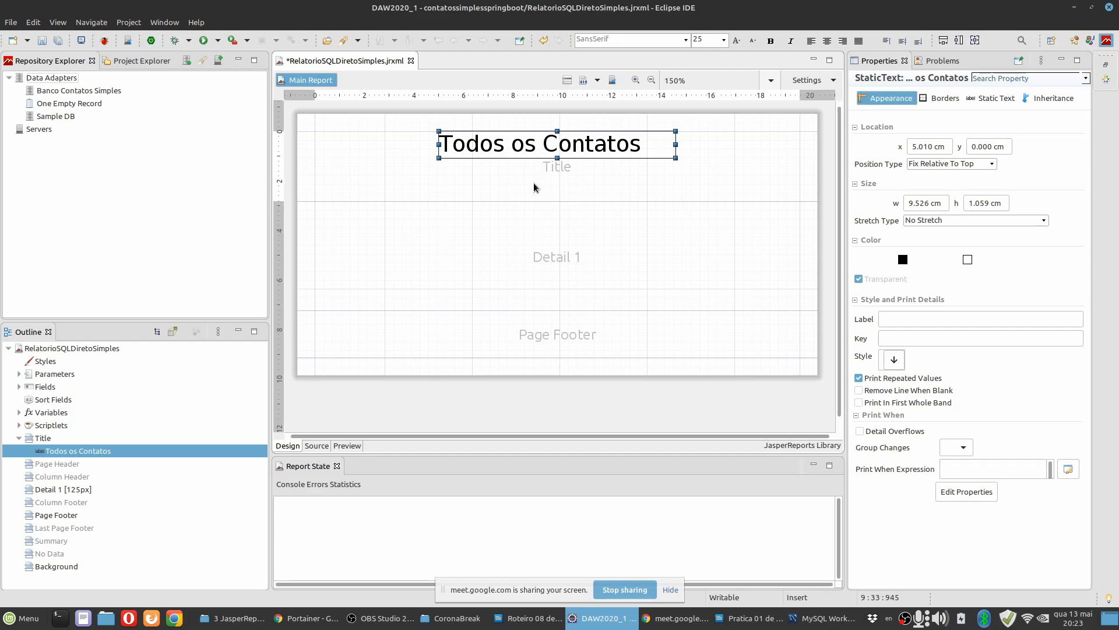
left_click_drag(535, 198, 545, 162)
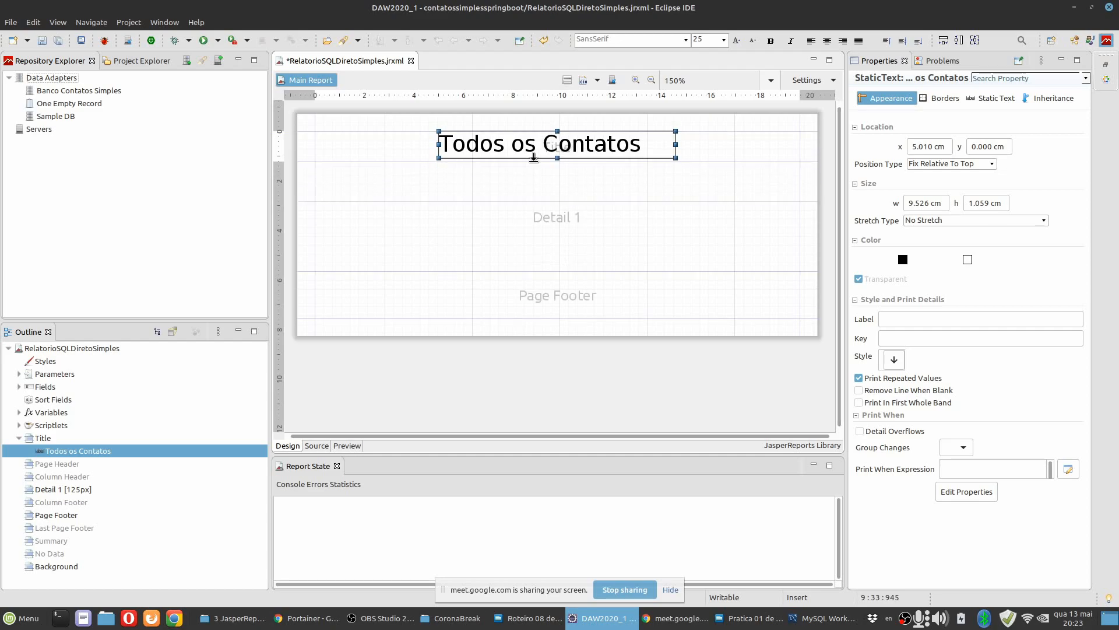
left_click(379, 142)
Align the "Todos os Contatos" element to the horizontal and vertical center of the Title band.
left_click(545, 147)
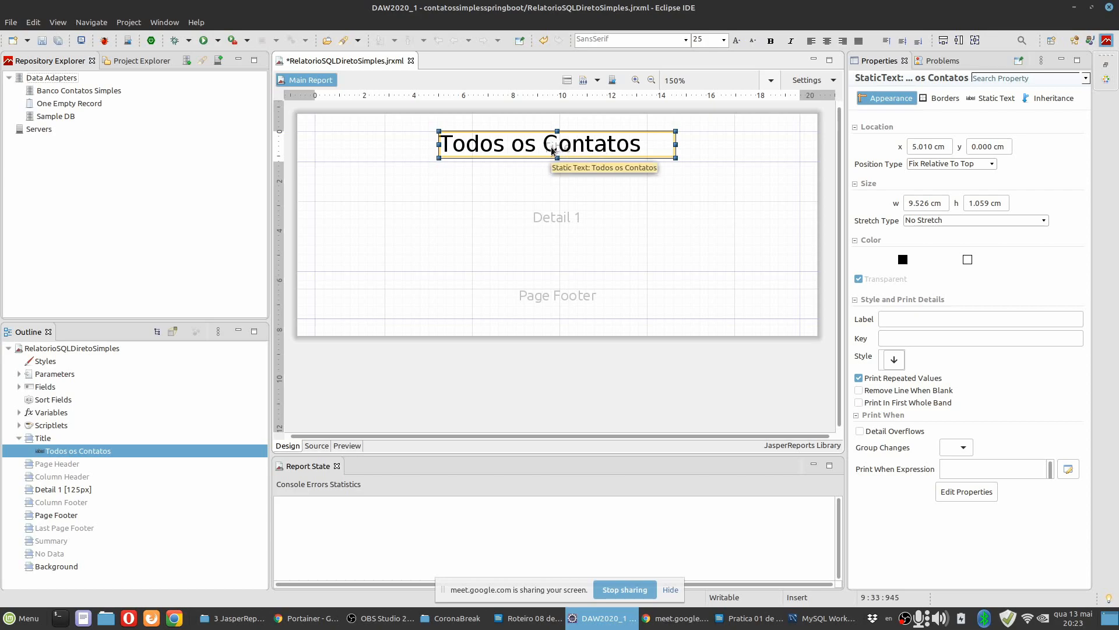
right_click(553, 151)
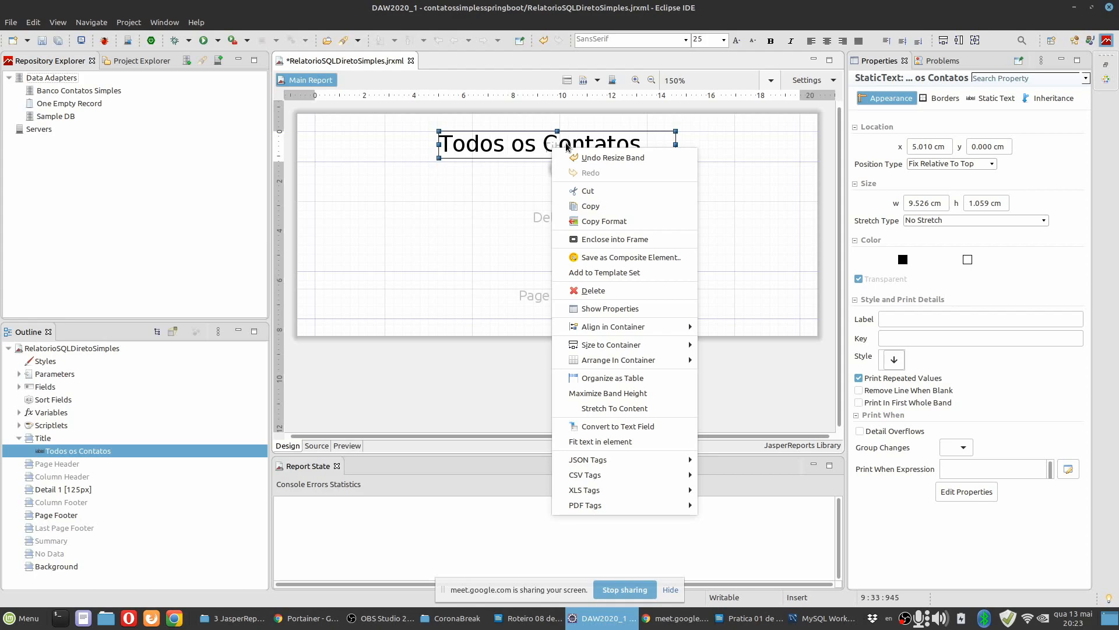
mouse_move(624, 328)
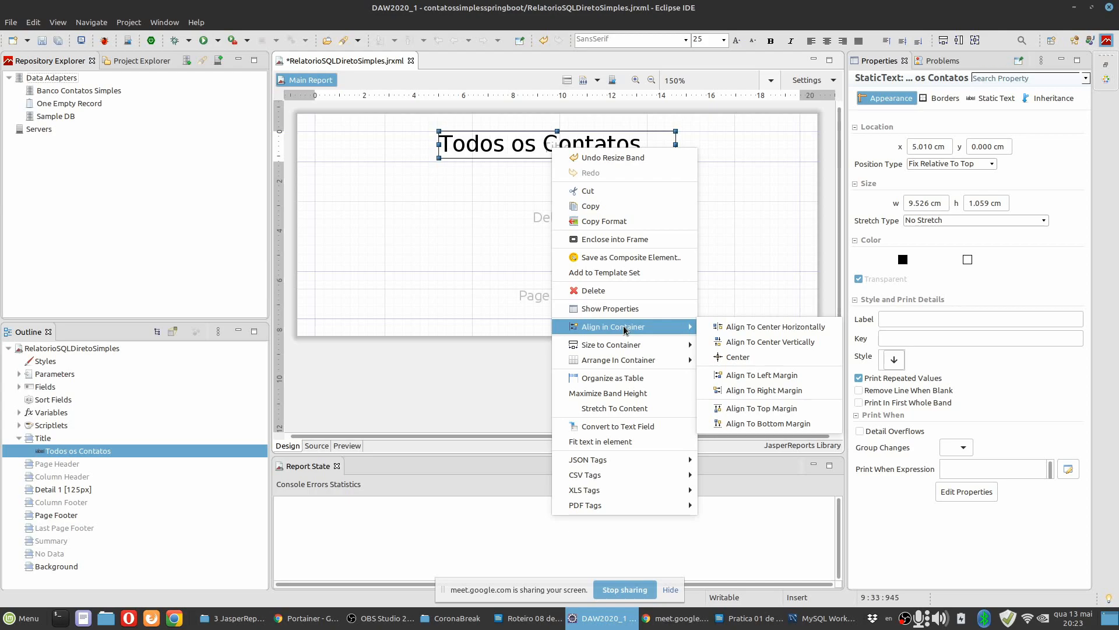
left_click(775, 330)
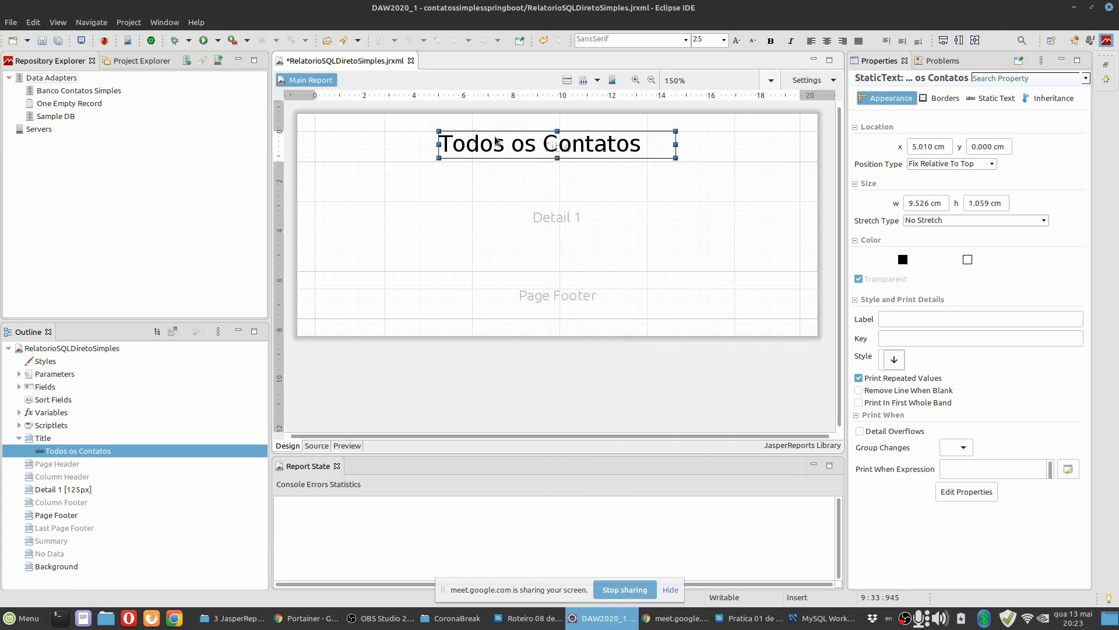
right_click(607, 148)
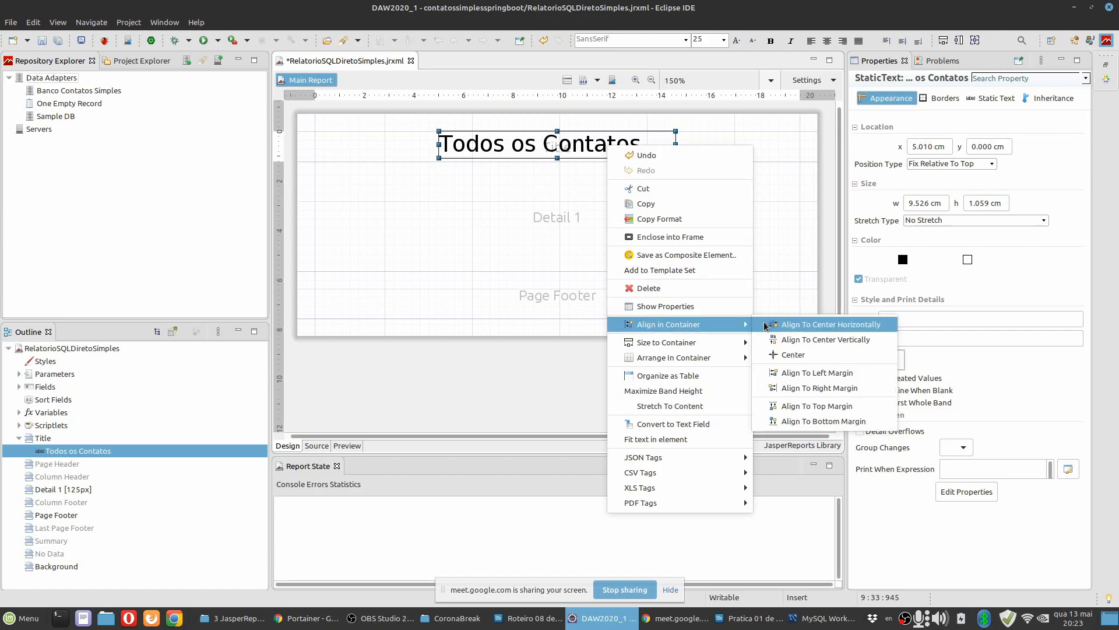
left_click(808, 340)
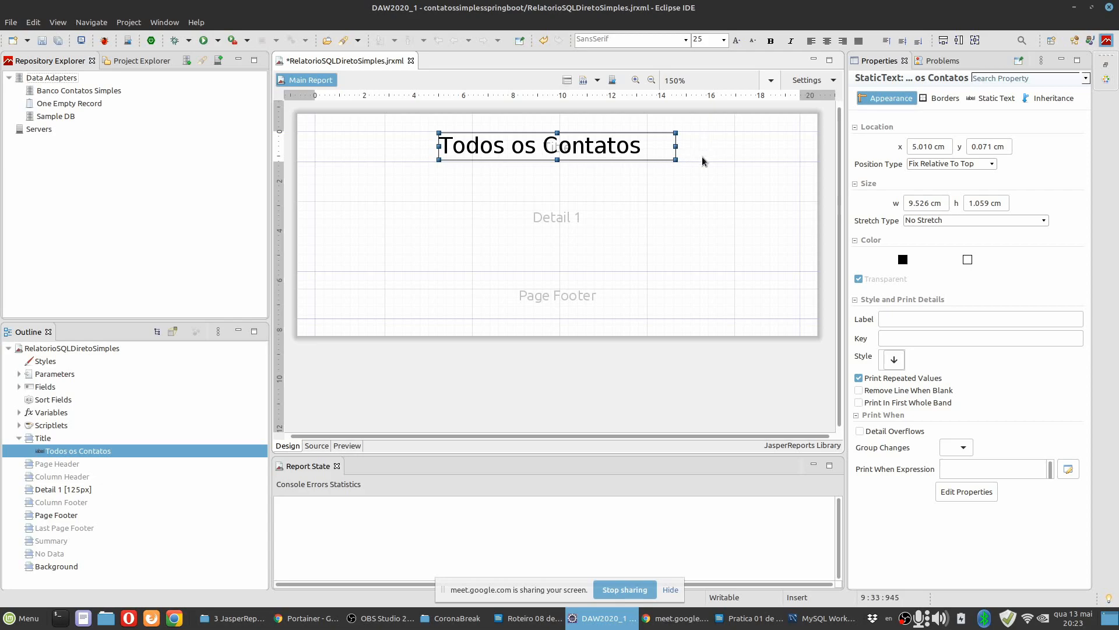
right_click(614, 150)
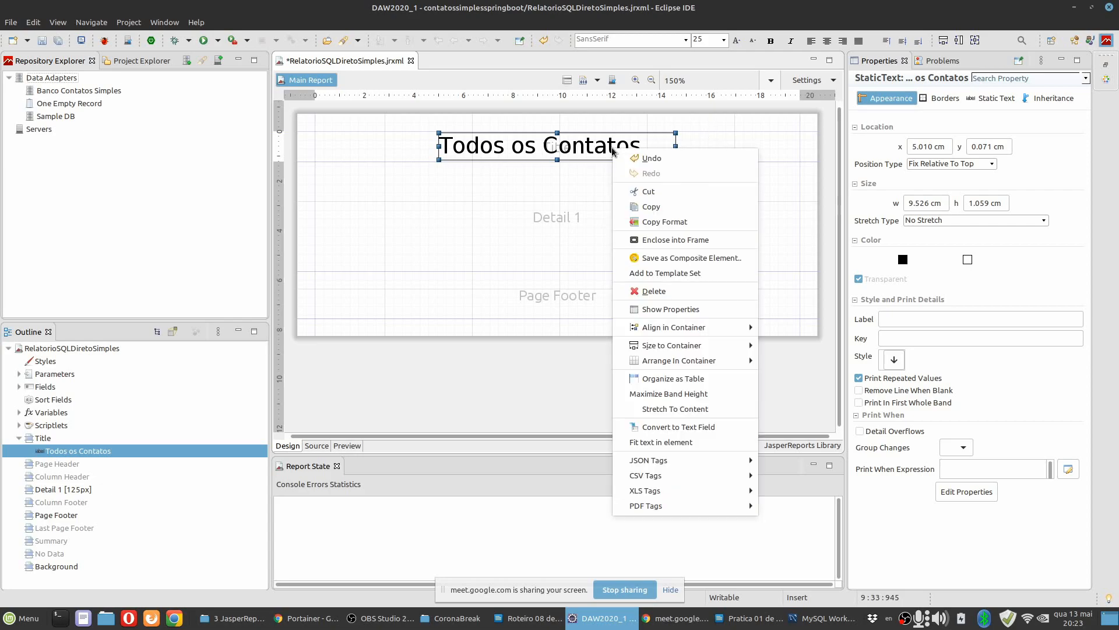
mouse_move(689, 330)
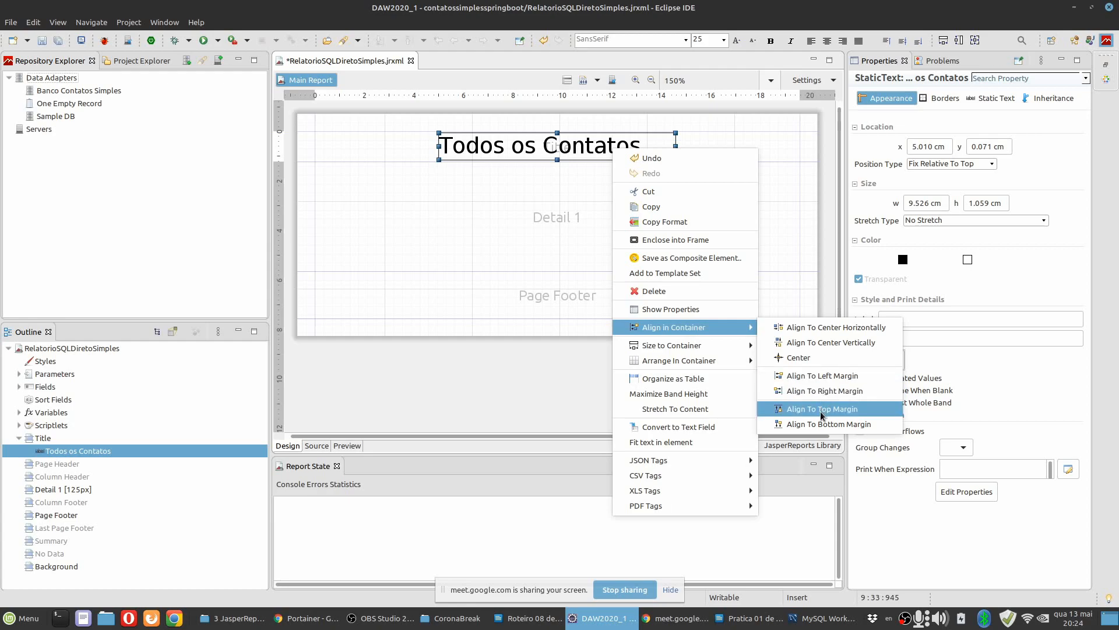
left_click(799, 361)
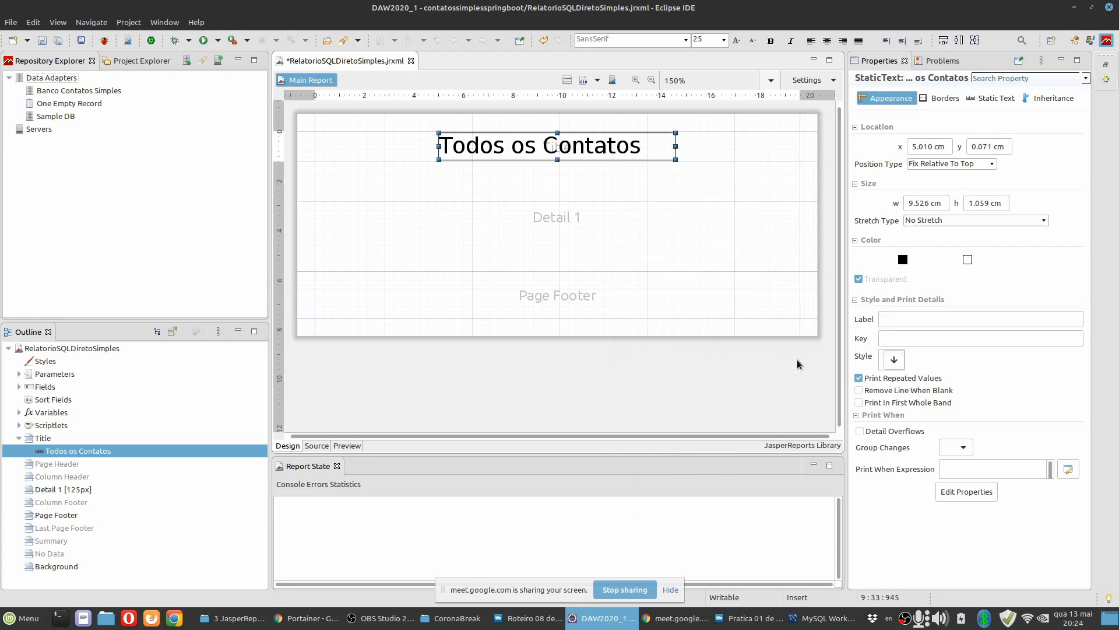
right_click(609, 151)
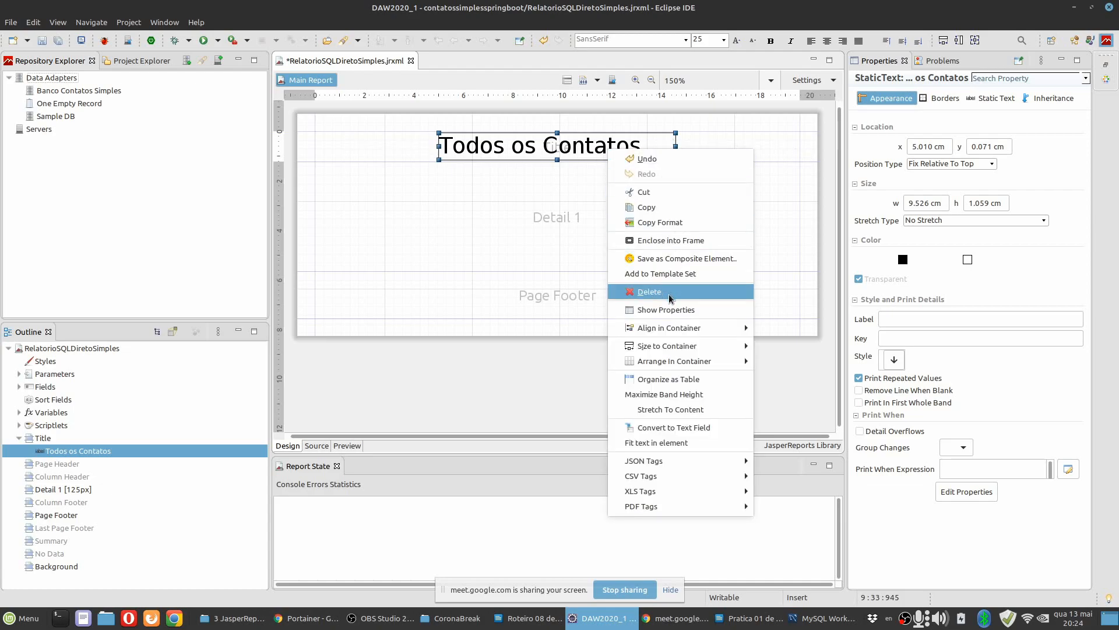
mouse_move(680, 350)
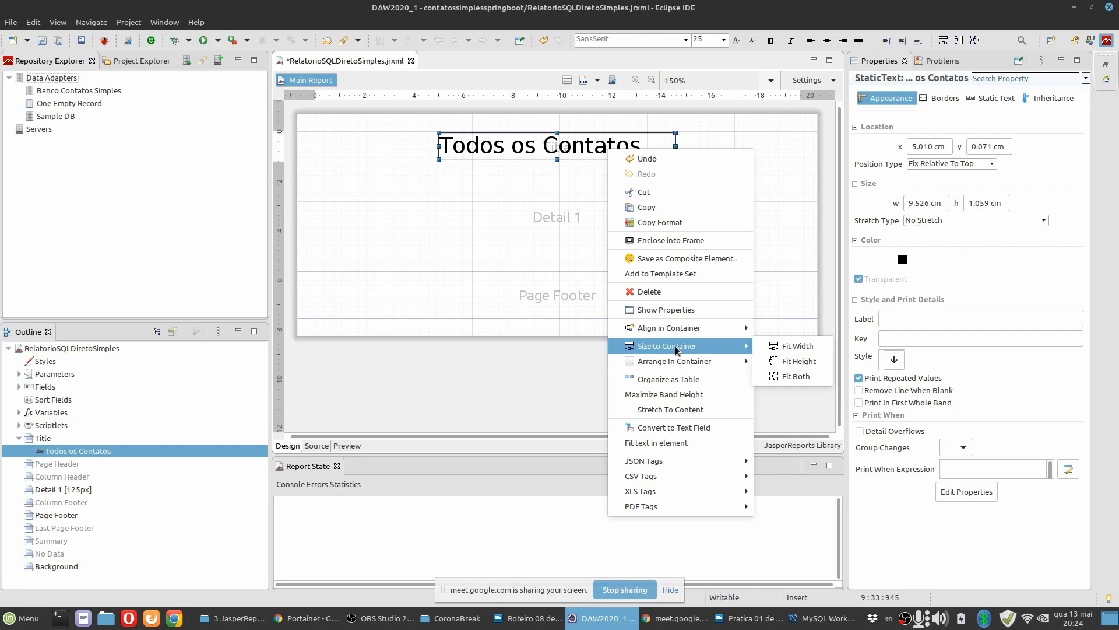
left_click(801, 348)
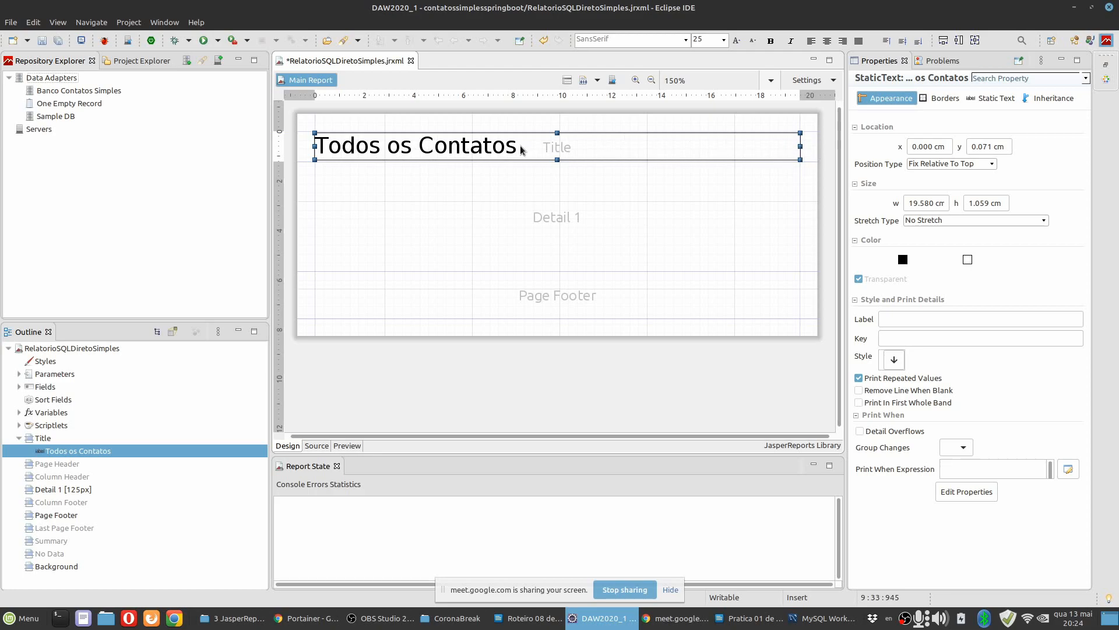
key("ctrl+z")
Fit the "Todos os Contatos" element to the Title band's full width and height, and center its text horizontally and vertically.
right_click(612, 149)
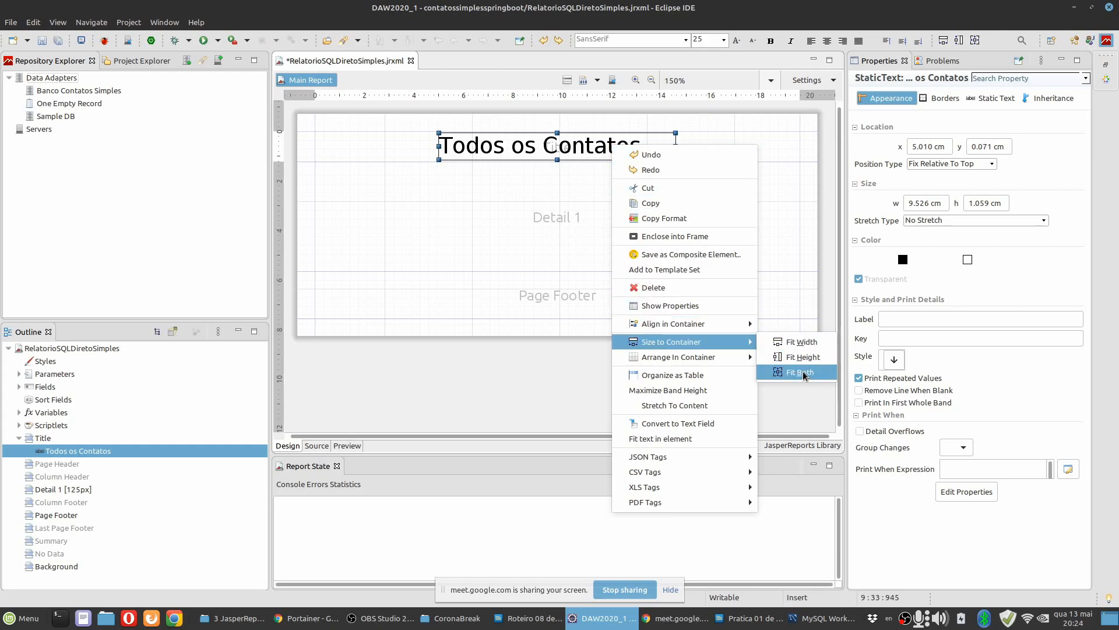
left_click(802, 372)
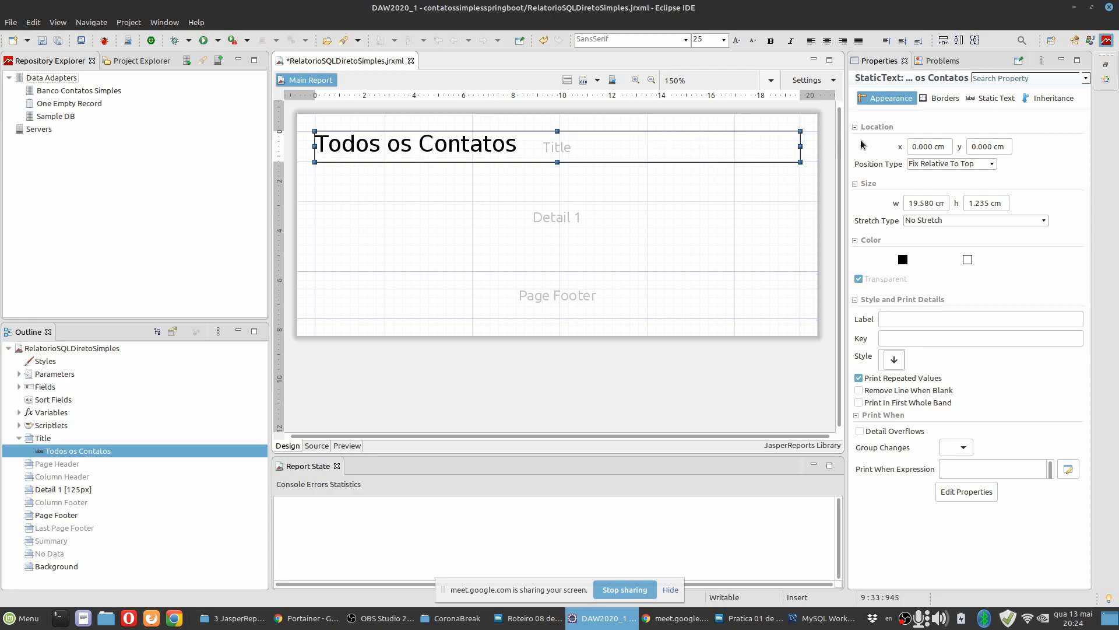
left_click(1001, 99)
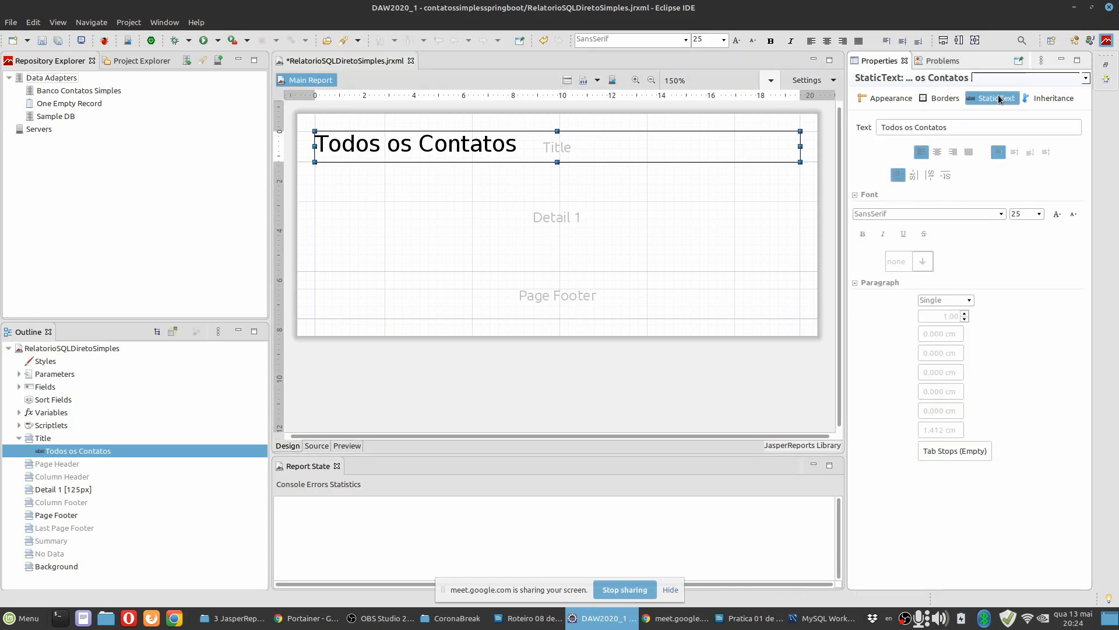
left_click(936, 153)
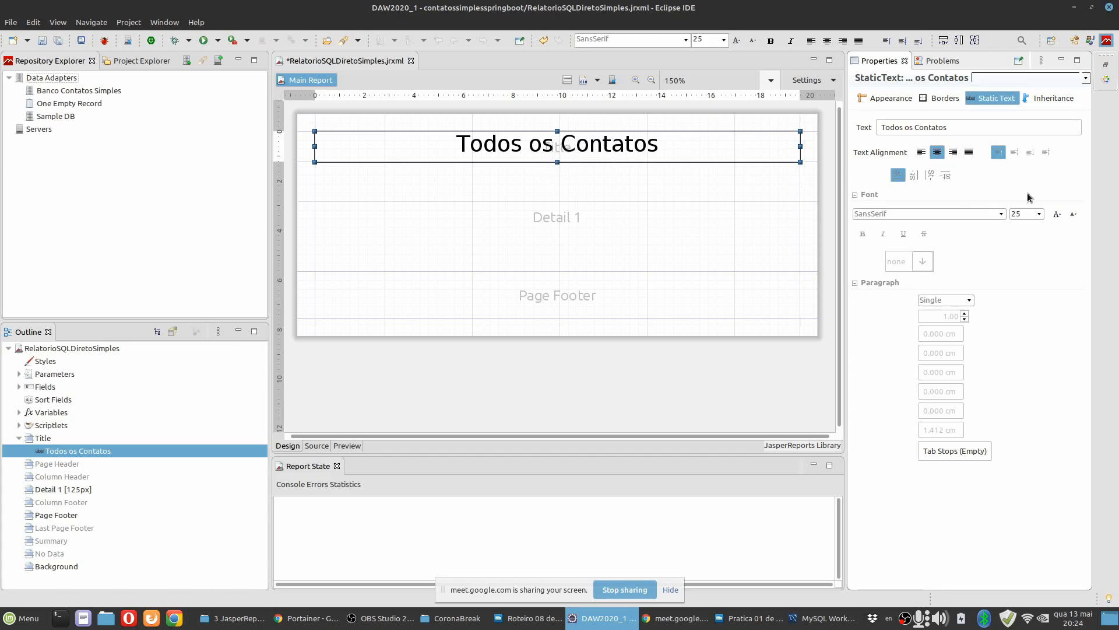
left_click(1013, 153)
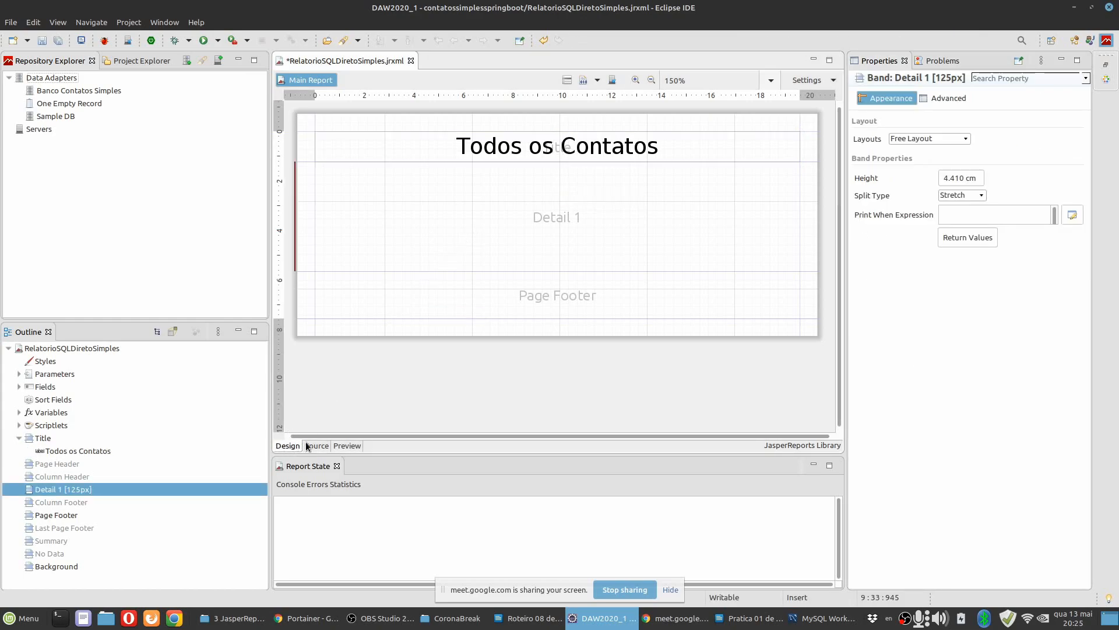
Examine the report's XML source, especially the title band with its static text element, alignment and font size.
left_click(317, 446)
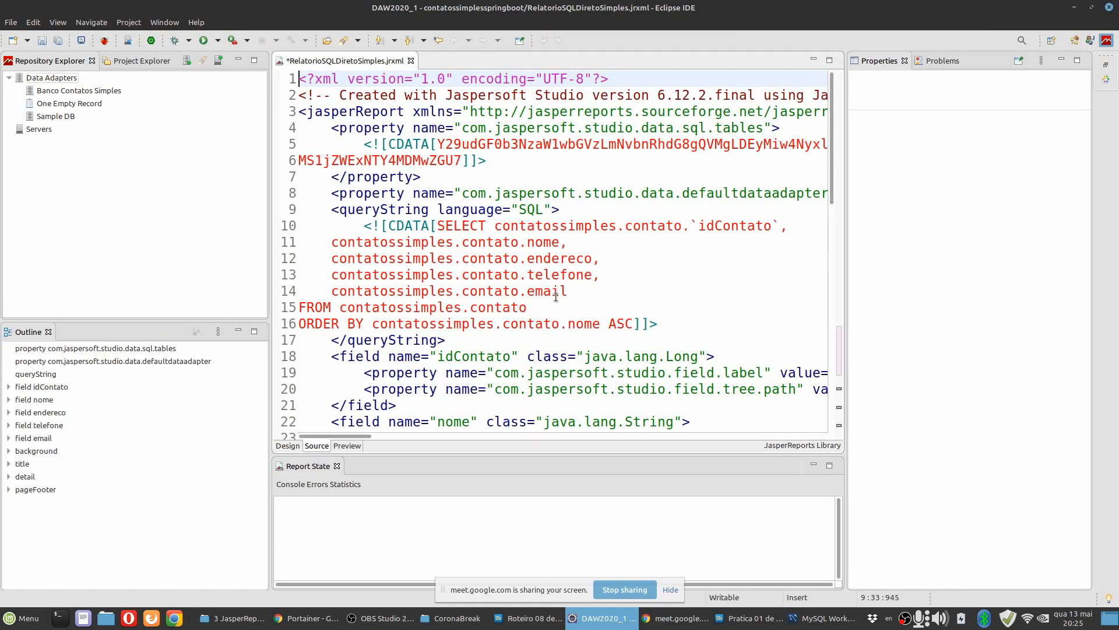
left_click(288, 446)
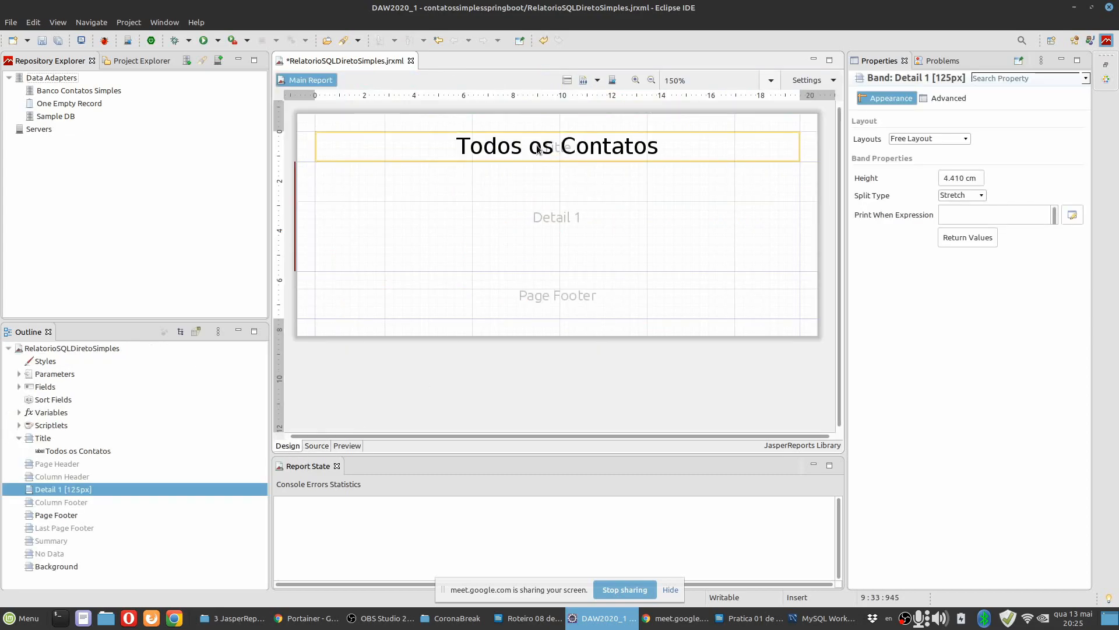
left_click(320, 446)
scroll(591, 274, "down", 3)
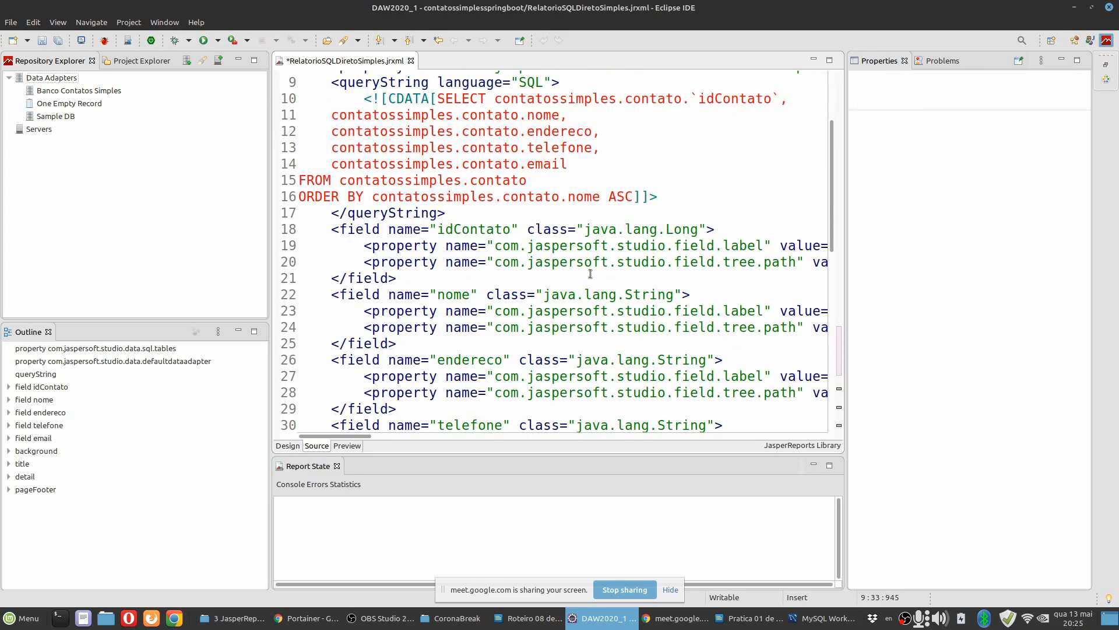
scroll(590, 273, "down", 6)
scroll(591, 288, "down", 2)
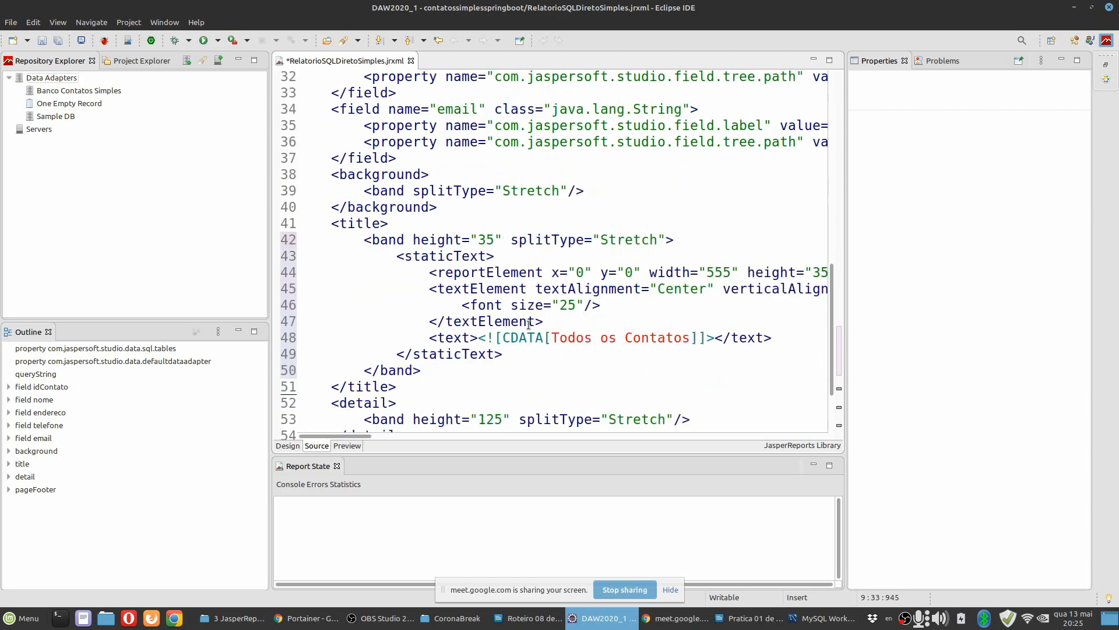
left_click_drag(553, 338, 697, 337)
left_click(369, 271)
left_click_drag(353, 240, 479, 370)
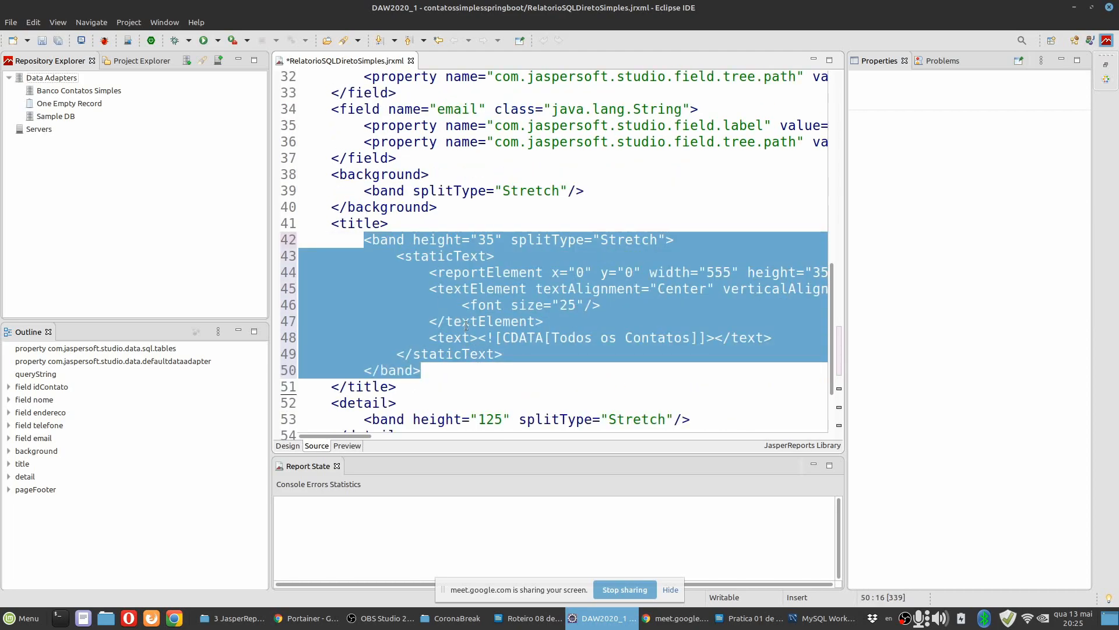
Preview the generated report with the Banco Contatos Simples data adapter, return to its design, and save the report.
left_click(489, 273)
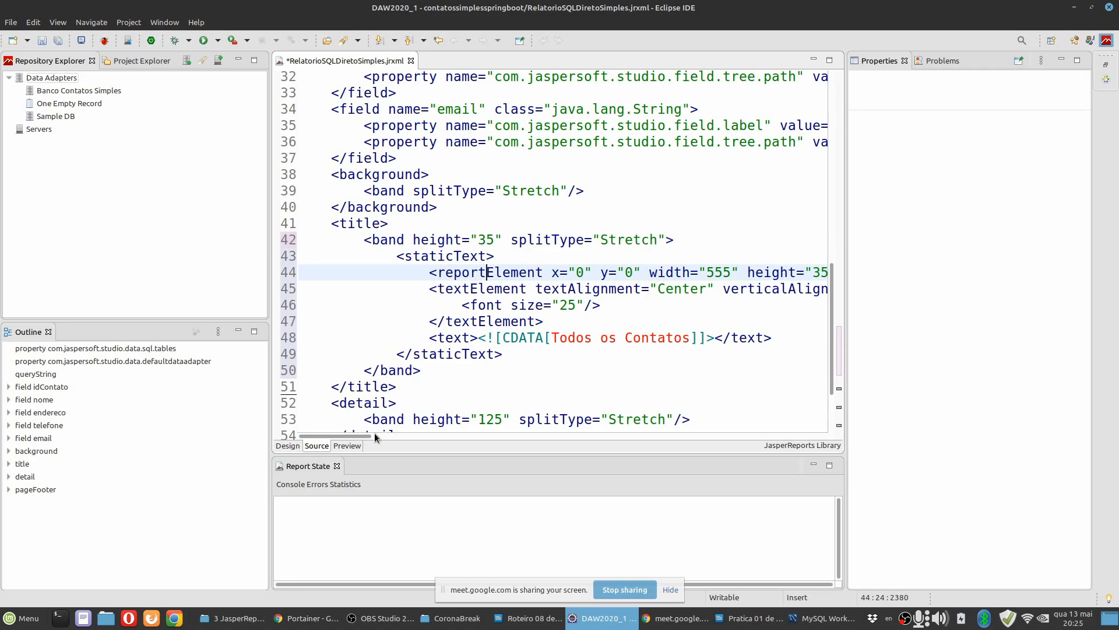
left_click(288, 446)
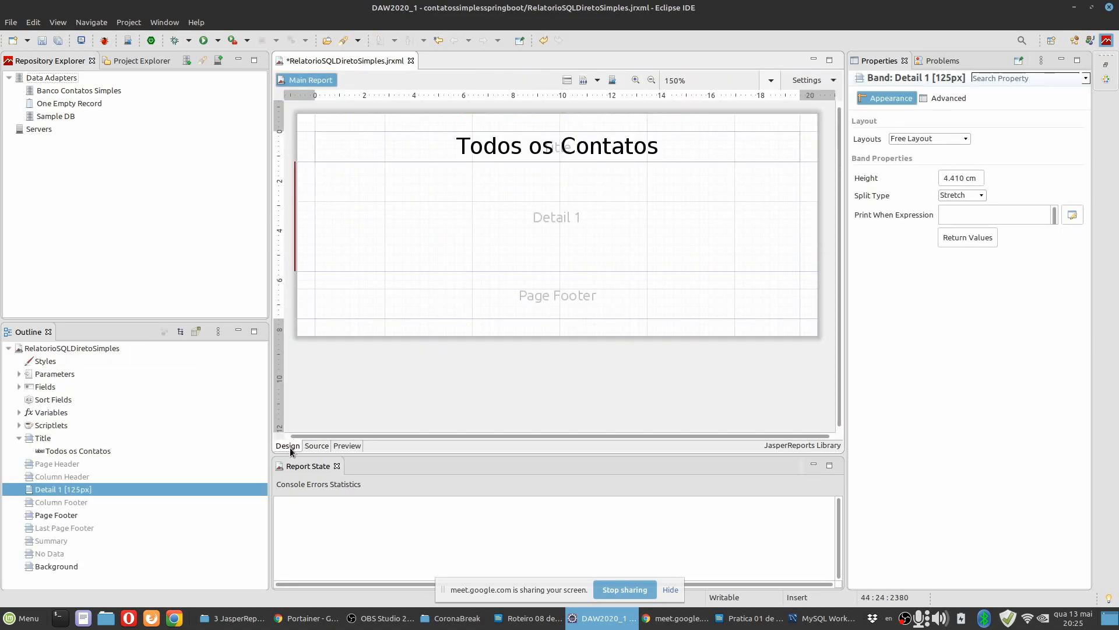
left_click(317, 446)
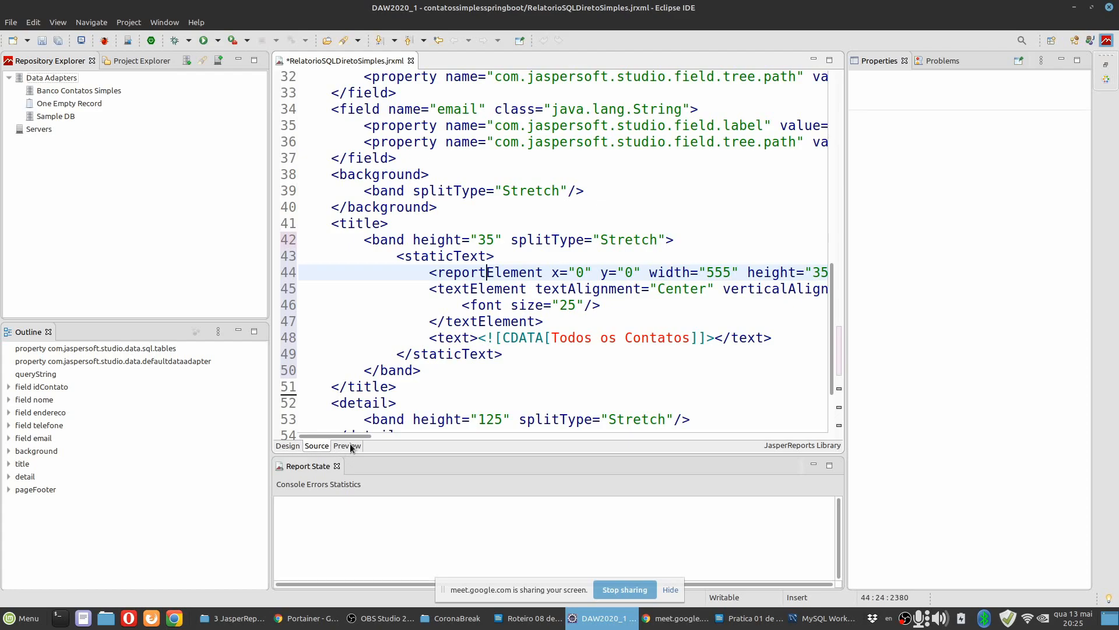
left_click(347, 446)
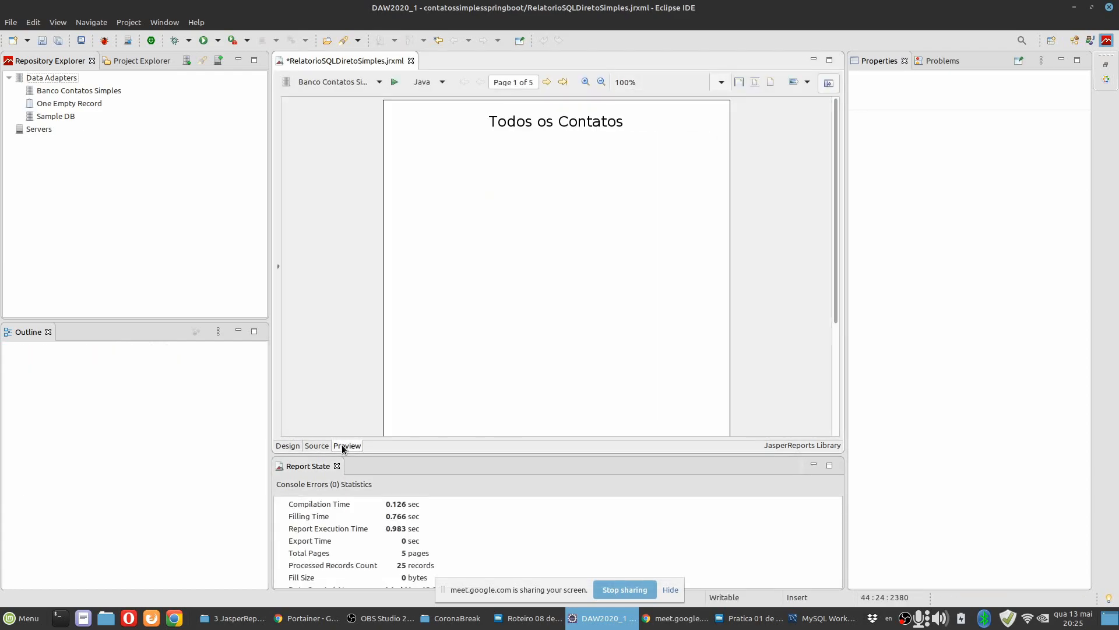
scroll(530, 299, "down", 3)
scroll(535, 309, "up", 3)
left_click(288, 446)
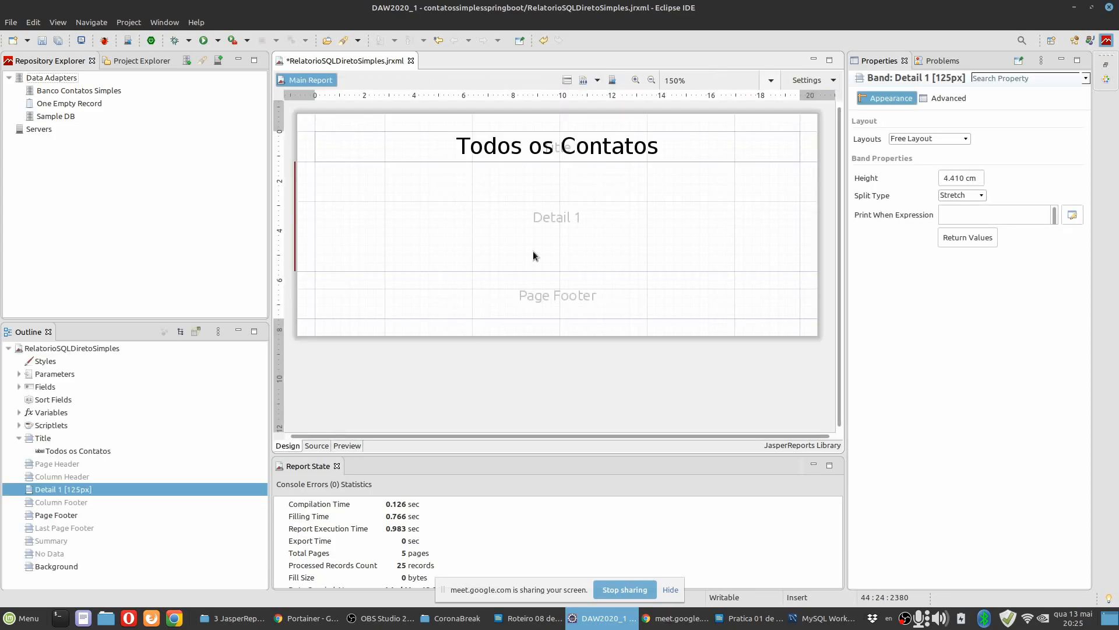
left_click(43, 41)
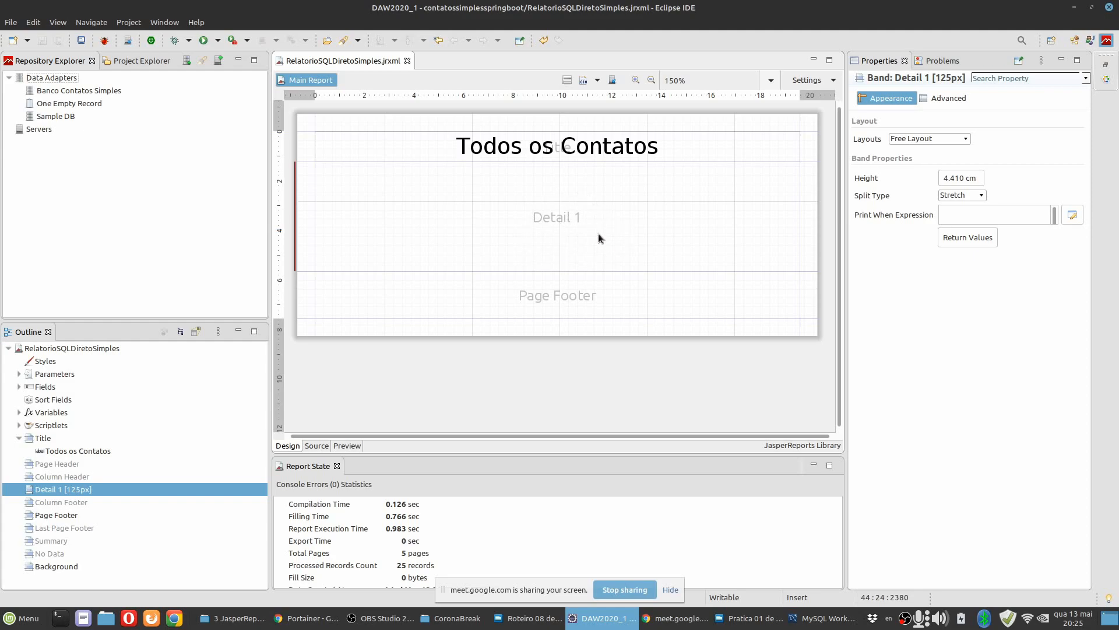
Place a generic text field in the Detail 1 band at about x 3.5 cm, y 1.4 cm, and show its text field properties.
left_click(1106, 80)
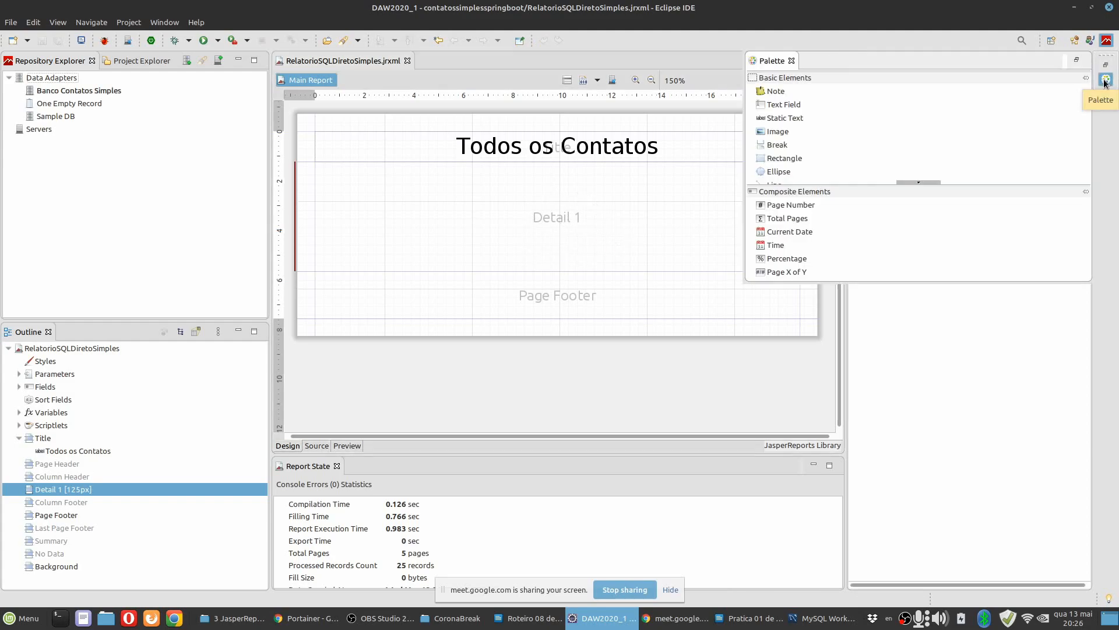
left_click_drag(849, 105, 780, 108)
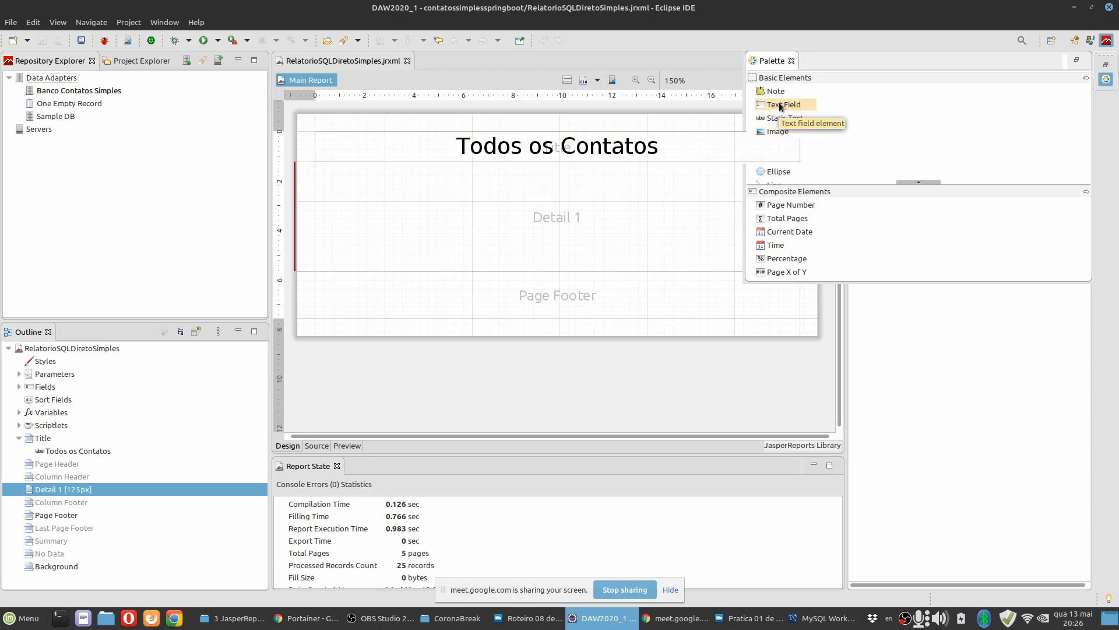
left_click(471, 208)
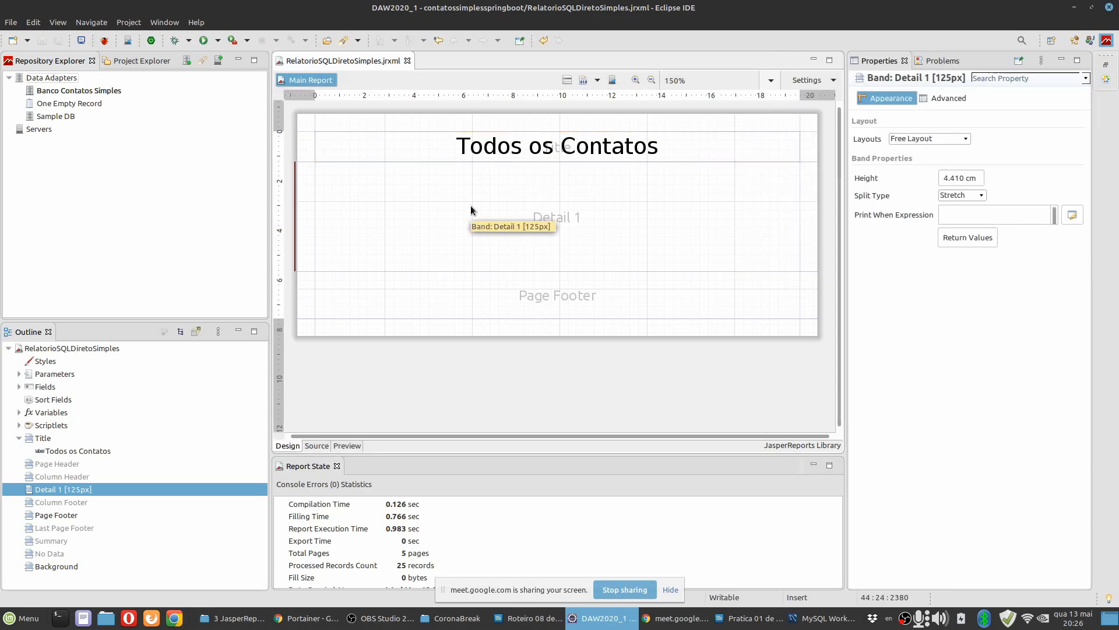
left_click(1106, 78)
left_click_drag(779, 105, 403, 201)
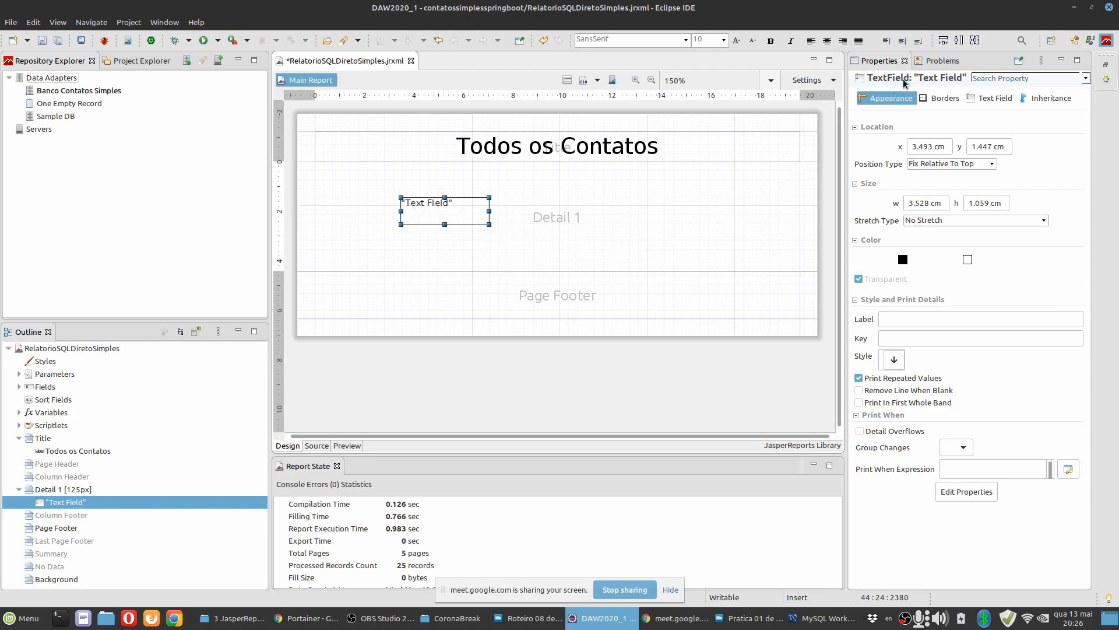
left_click(994, 99)
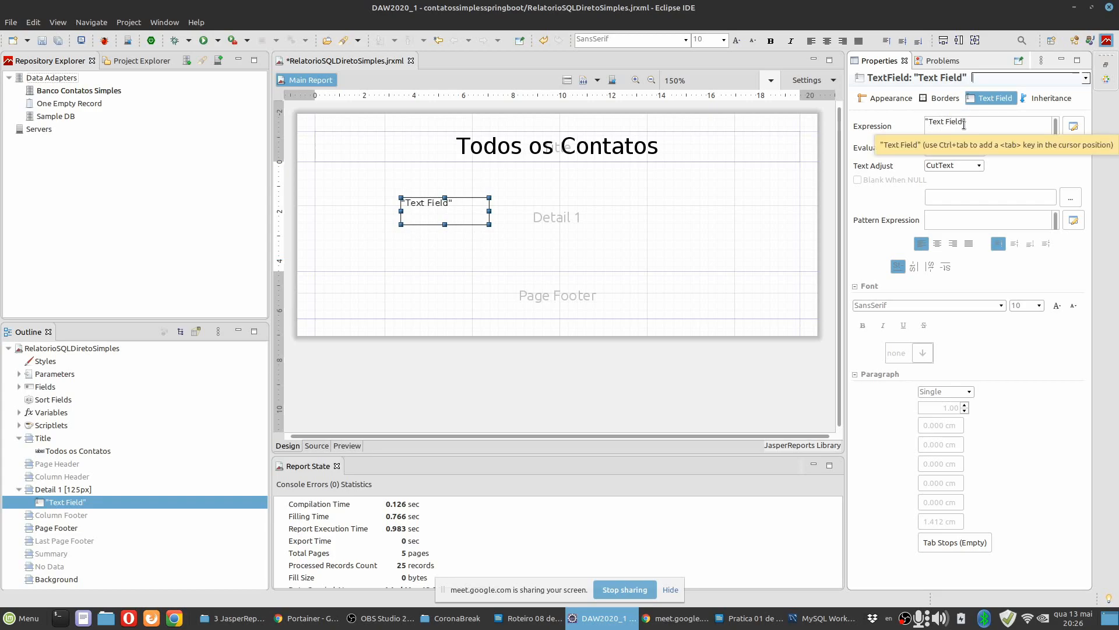
Delete the generic text field from the Detail 1 band.
right_click(447, 214)
left_click(499, 353)
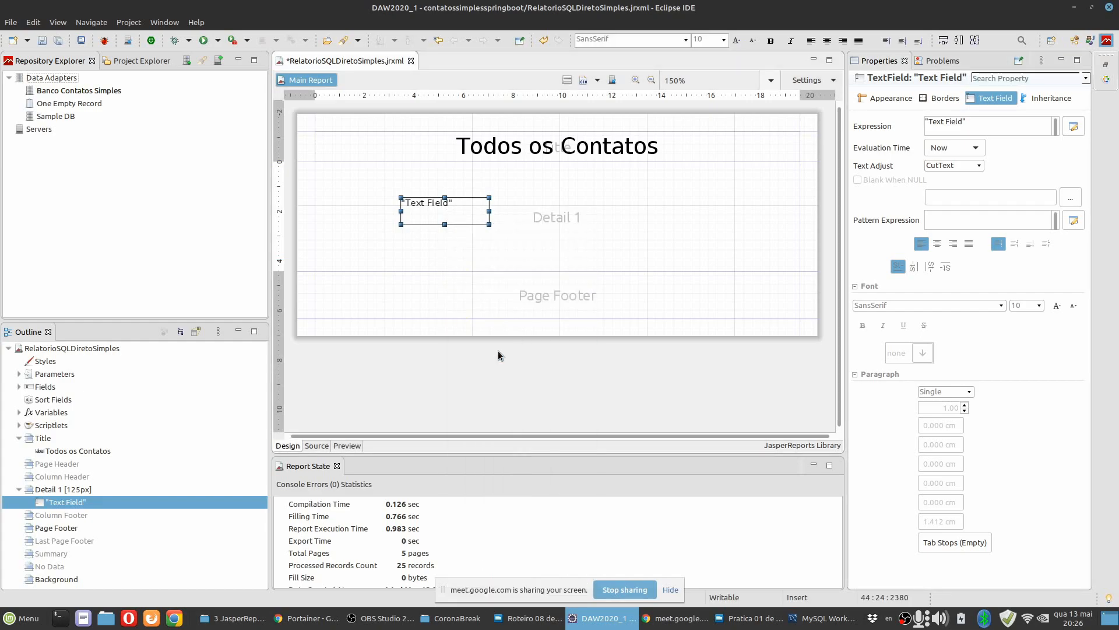
left_click(412, 248)
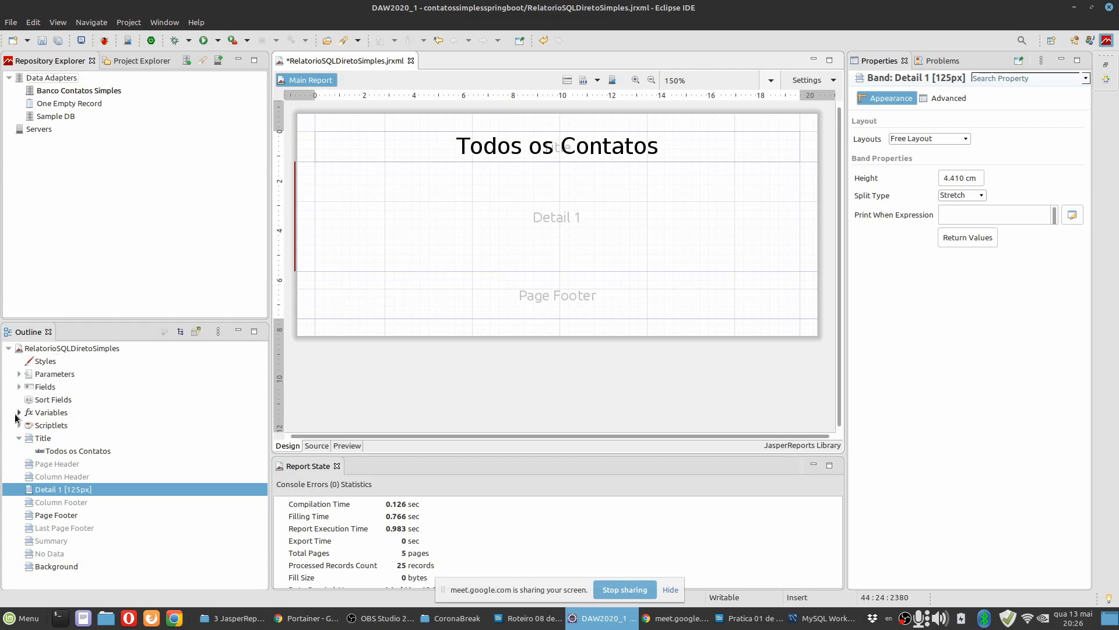
Insert the idContato field from the report's fields into the Detail 1 band, together with its label.
left_click(19, 387)
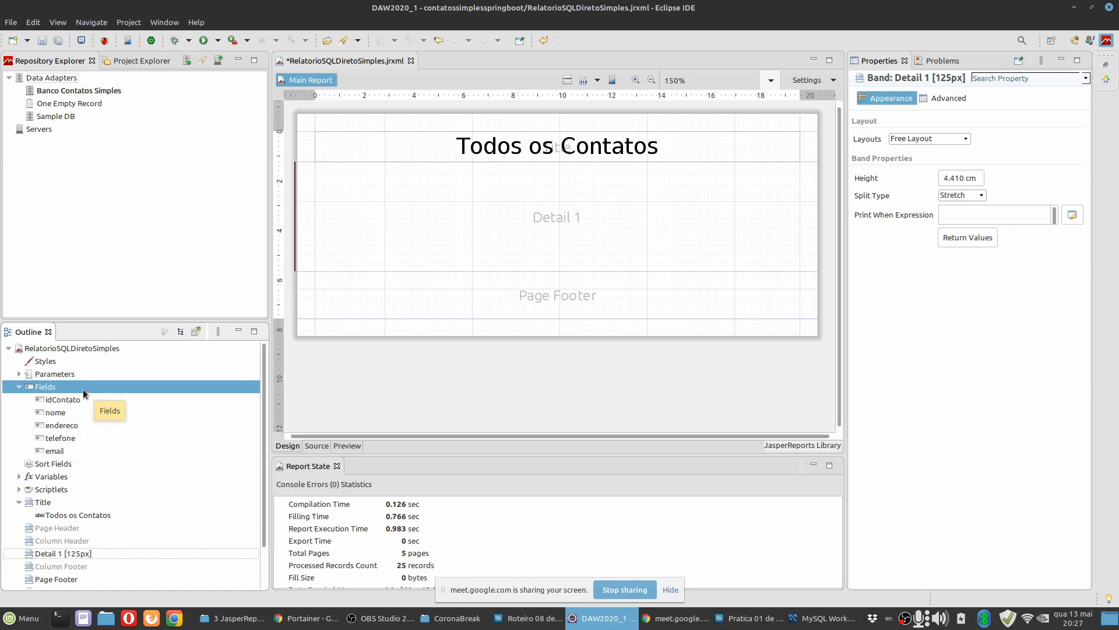
left_click(64, 400)
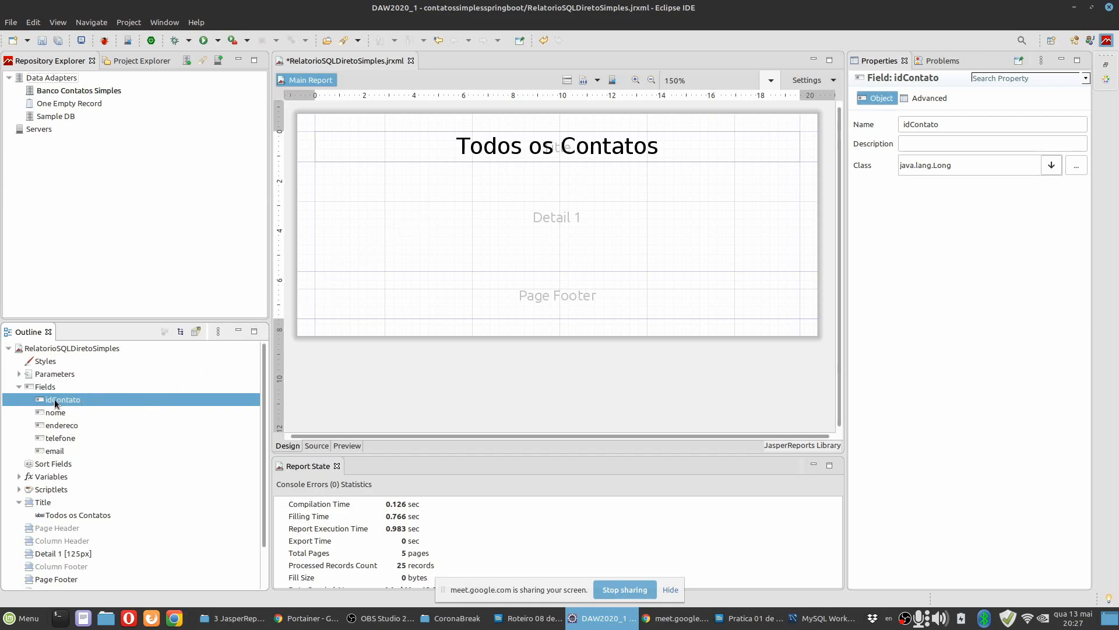
left_click_drag(53, 404, 445, 197)
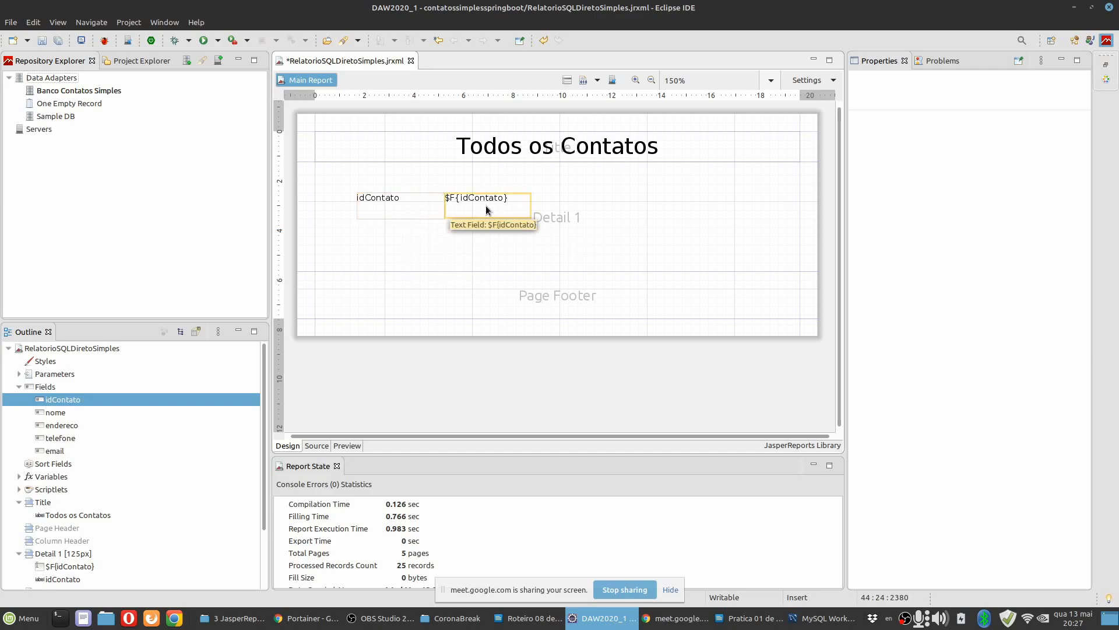
Inspect the properties of the idContato label and its neighbouring text field, including the field's expression.
left_click(403, 209)
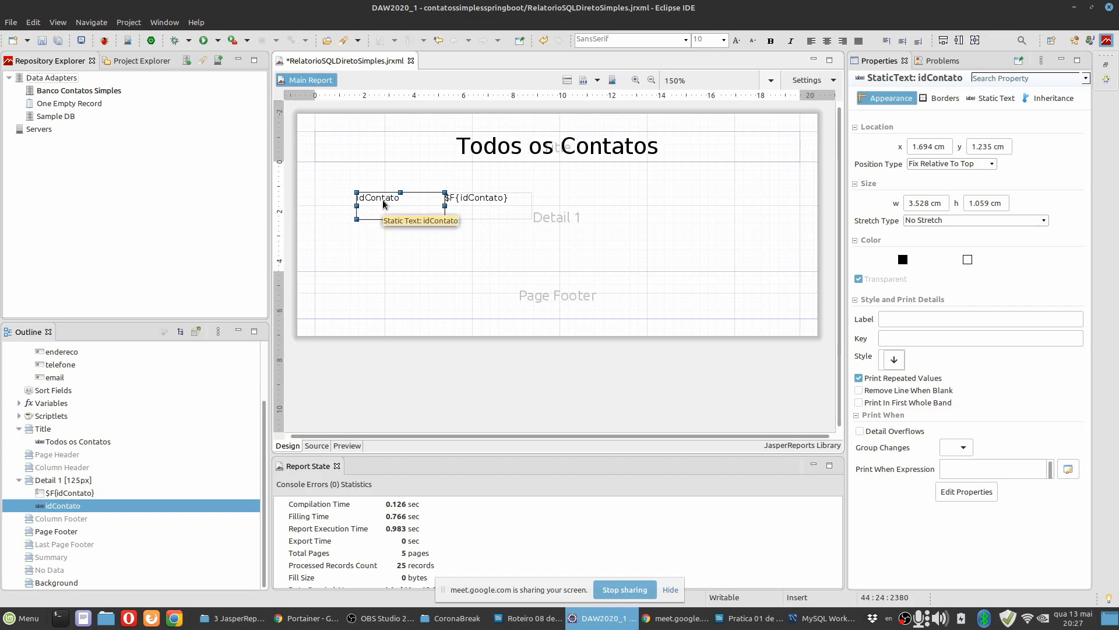
left_click(476, 205)
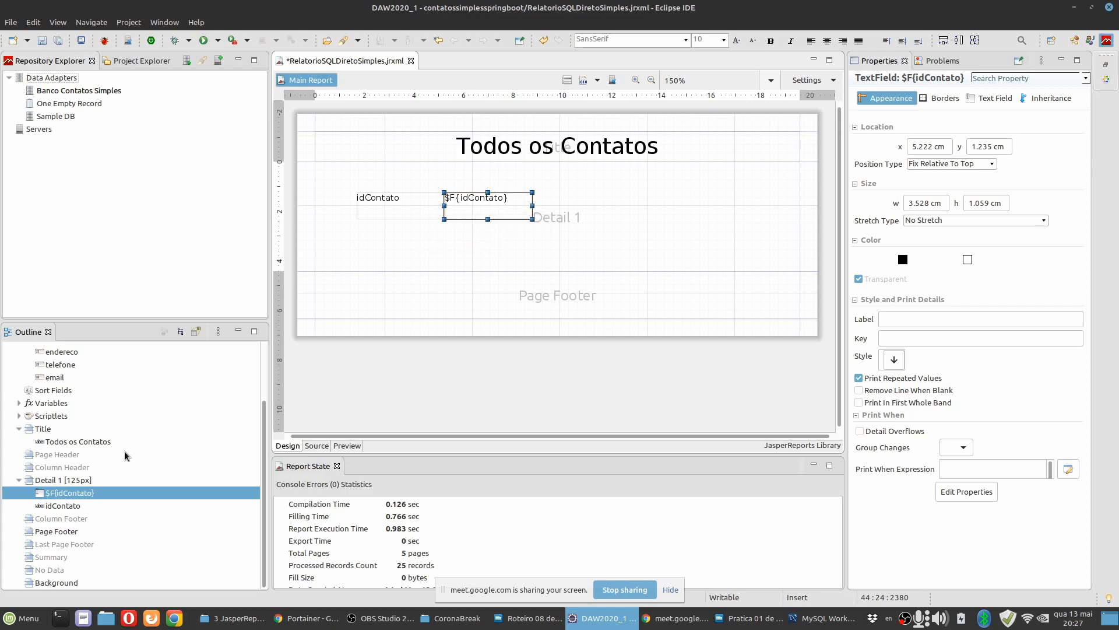
scroll(62, 400, "up", 2)
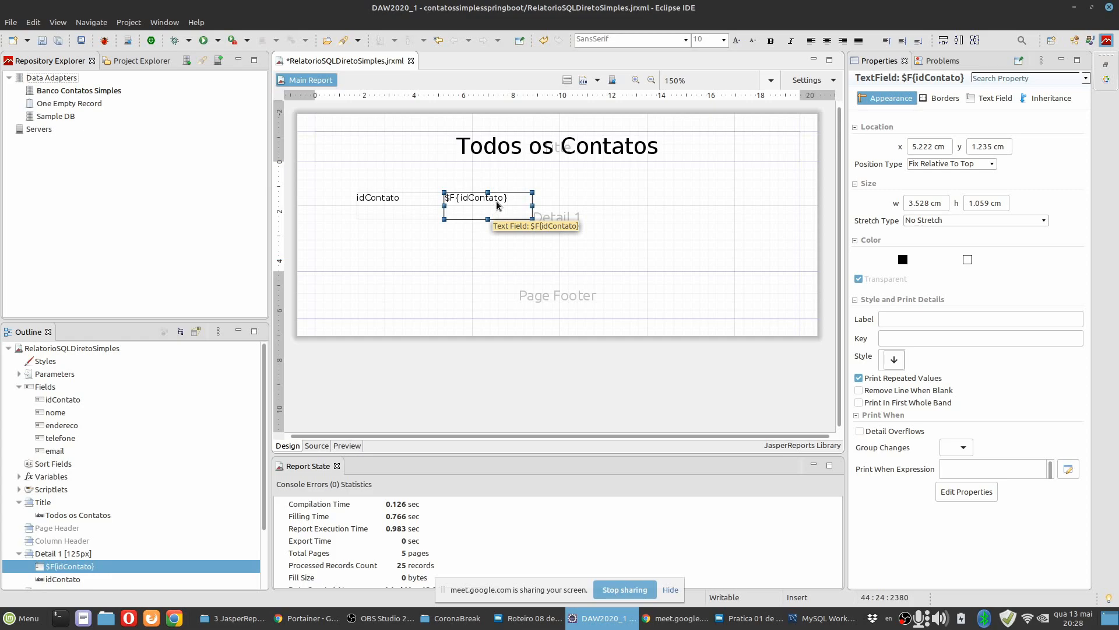
left_click(996, 99)
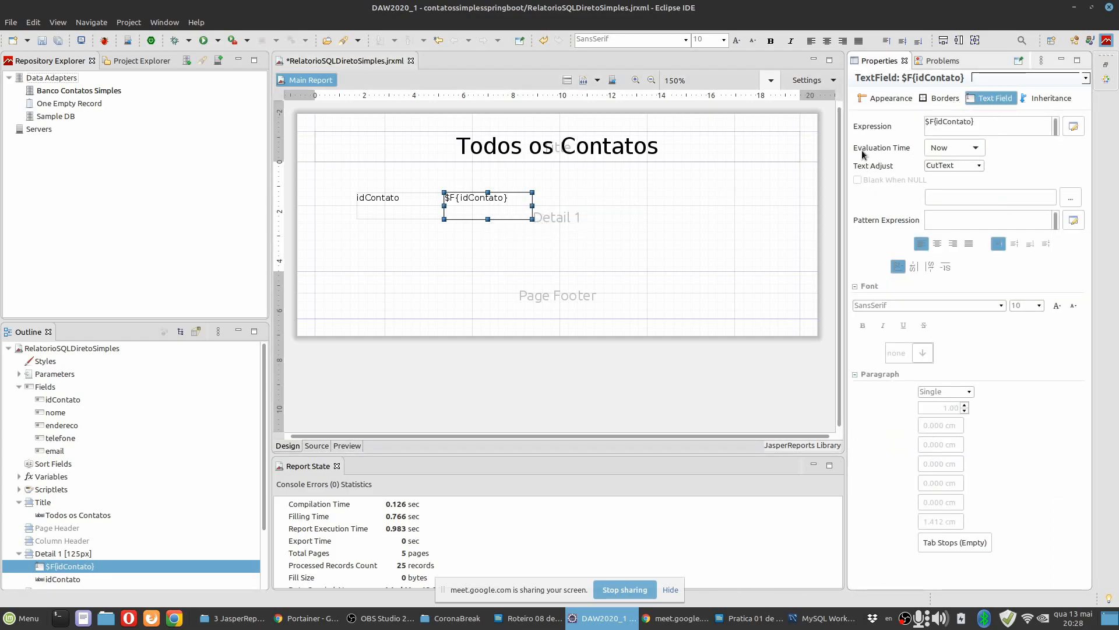
left_click(988, 124)
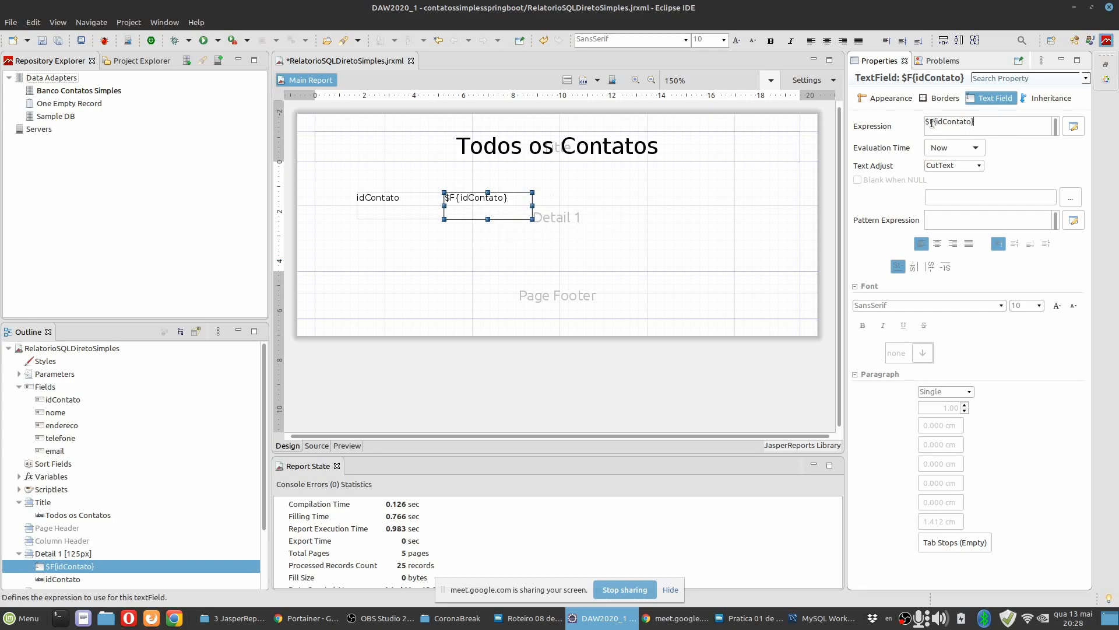
Open the idContato text field's expression in the Expression Editor and replace it with the nome field.
left_click(1073, 127)
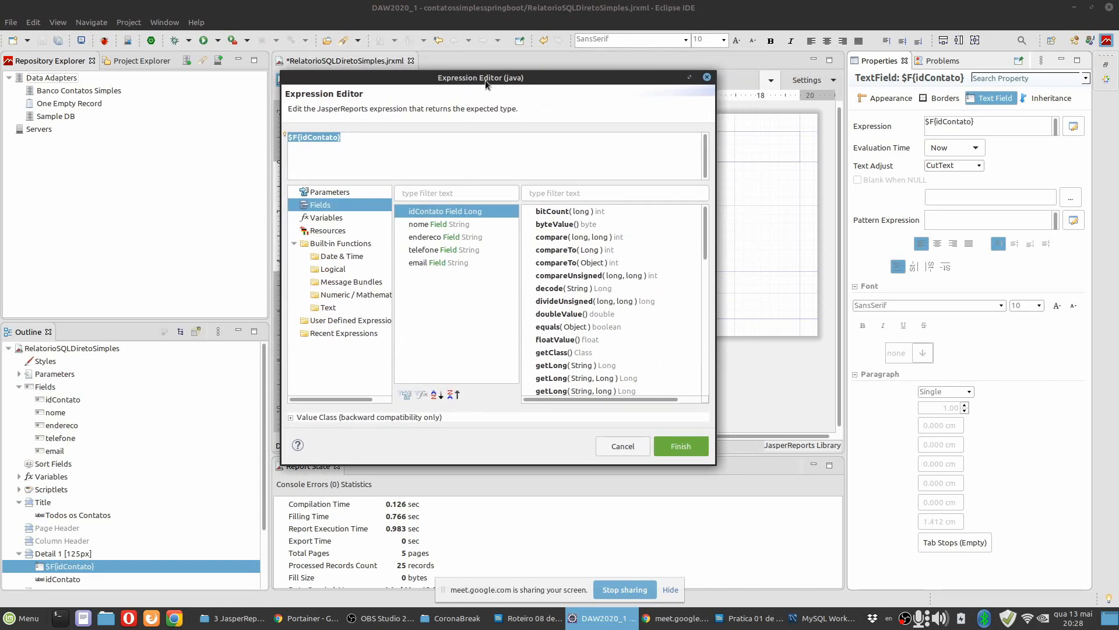
left_click(353, 143)
left_click_drag(297, 137, 288, 138)
left_click(372, 154)
left_click_drag(367, 138, 243, 134)
key("BackSpace")
left_click(426, 227)
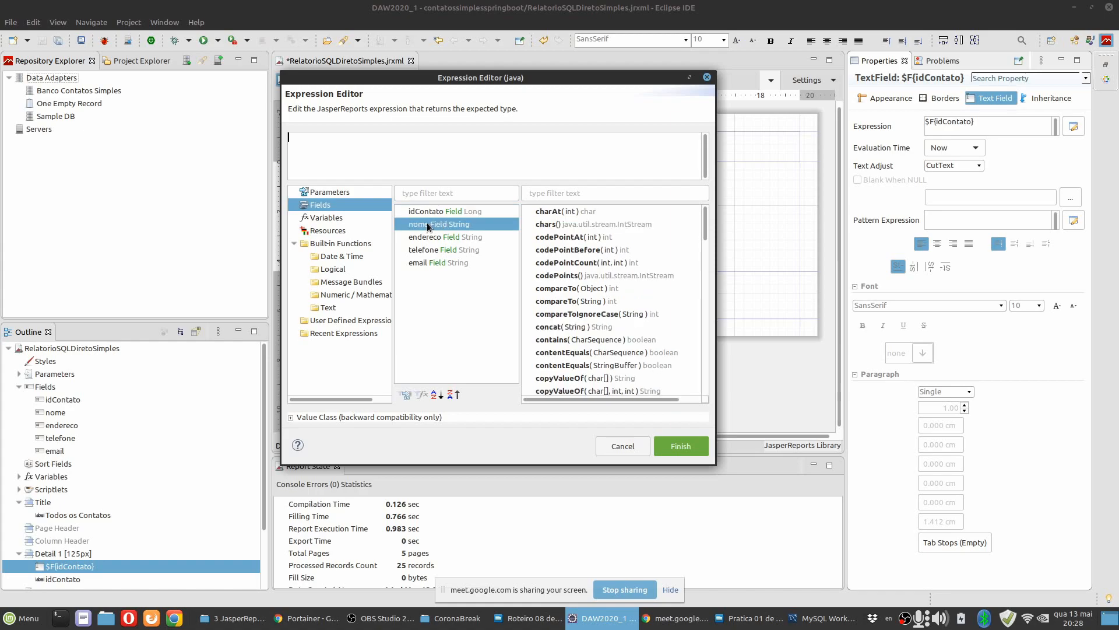
double_click(430, 227)
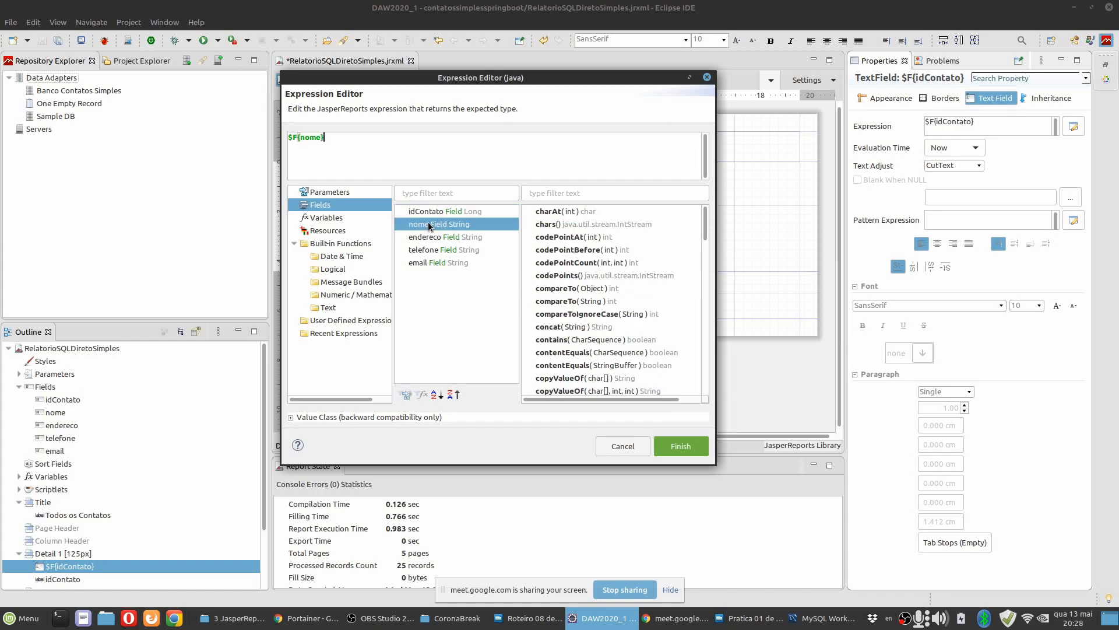
Clear the nome expression and insert the idContato field in its place.
left_click(306, 142)
triple_click(341, 147)
key("BackSpace")
double_click(433, 211)
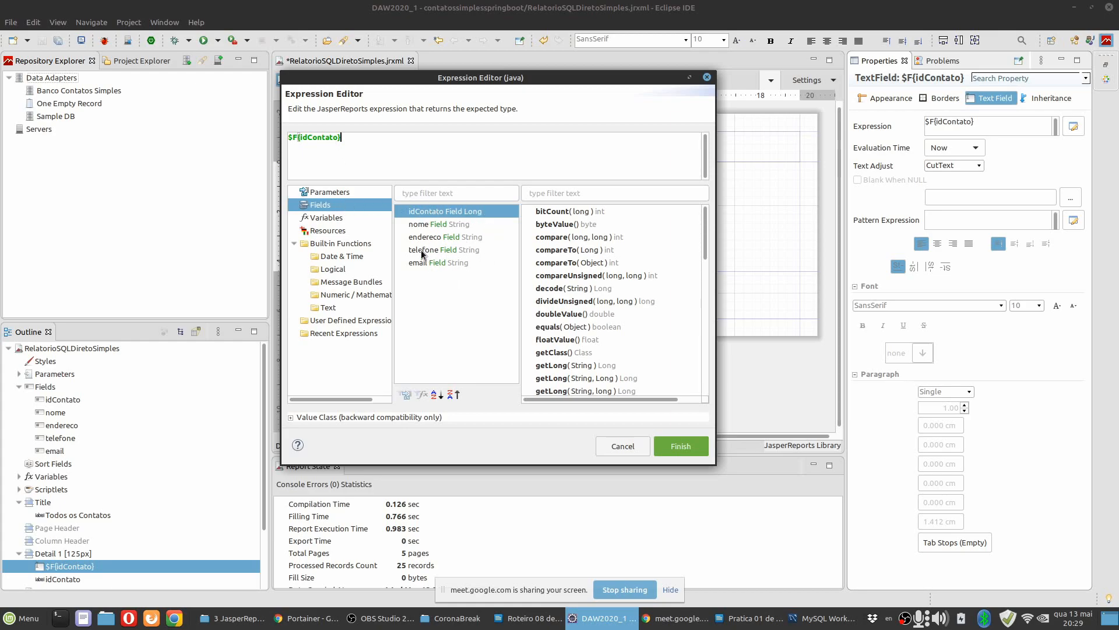
Browse the Expression Editor's parameters, variables and date, logical, numeric and text functions, and finish with the expression $F{idContato}.
left_click(330, 193)
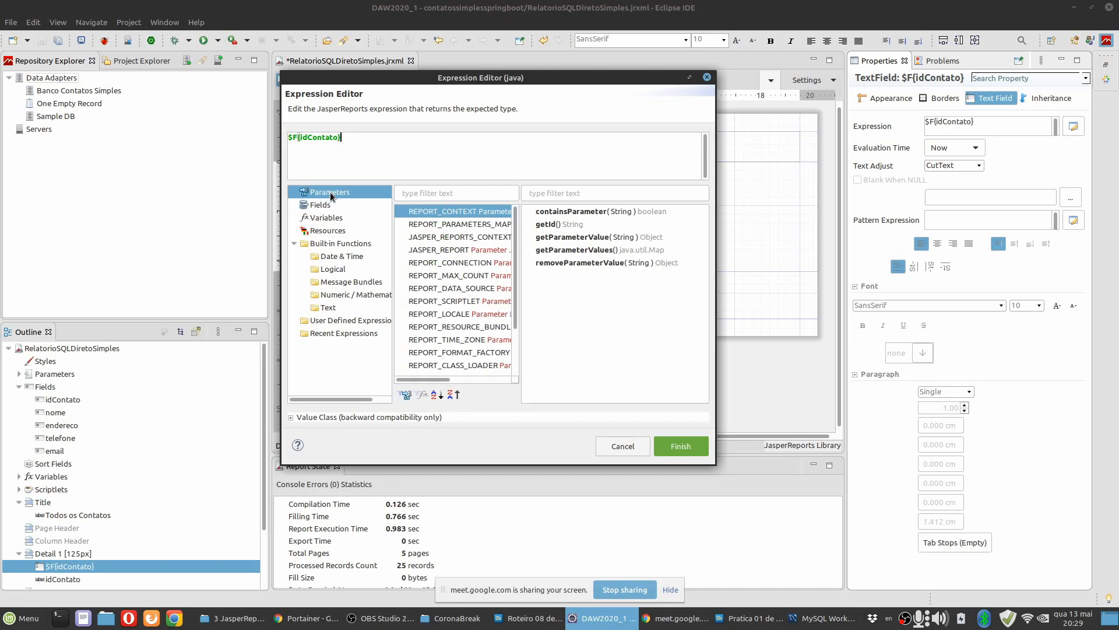
left_click(326, 219)
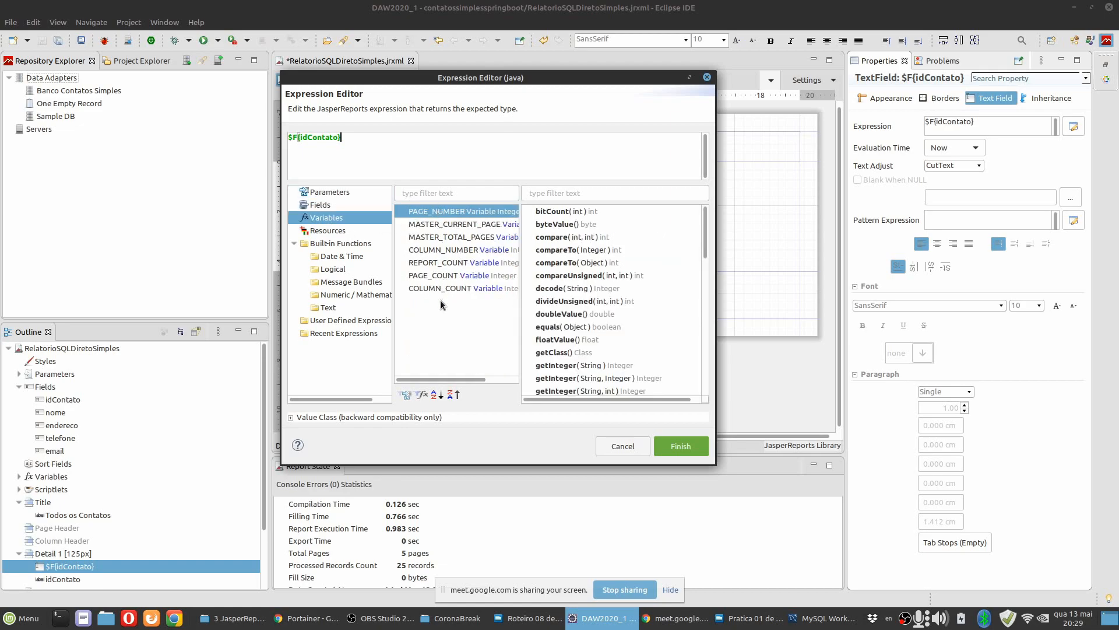
left_click(342, 256)
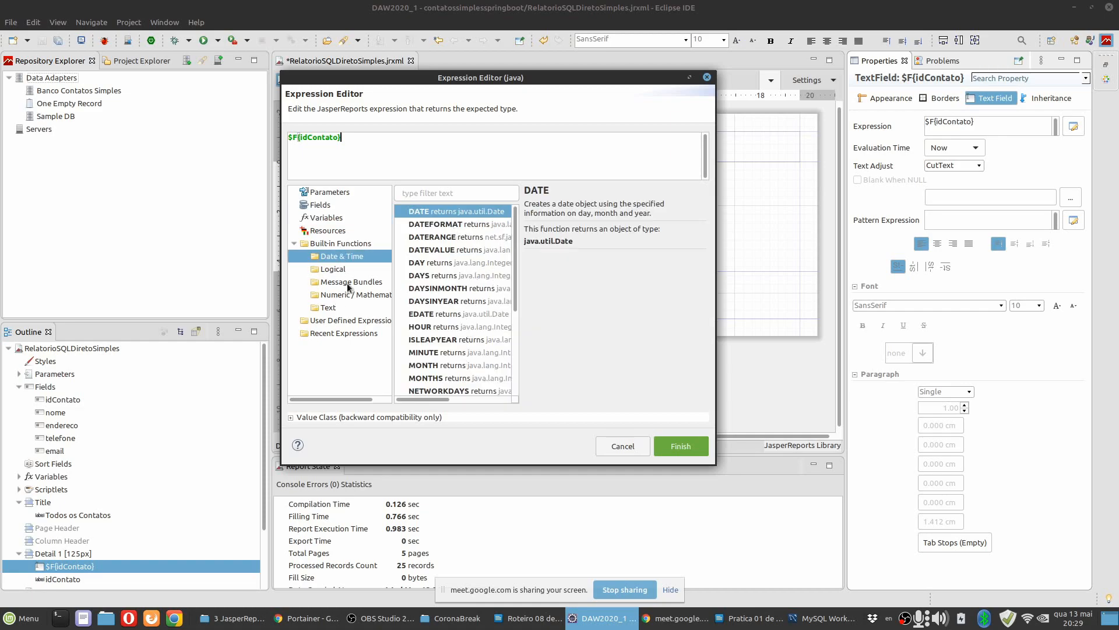
left_click(332, 270)
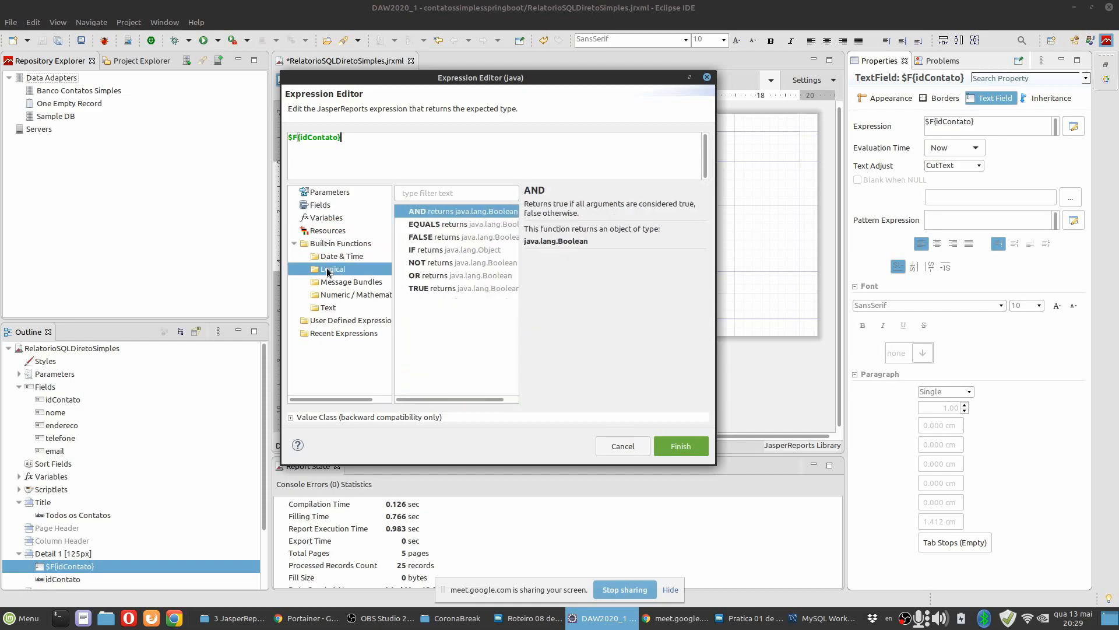
left_click(338, 296)
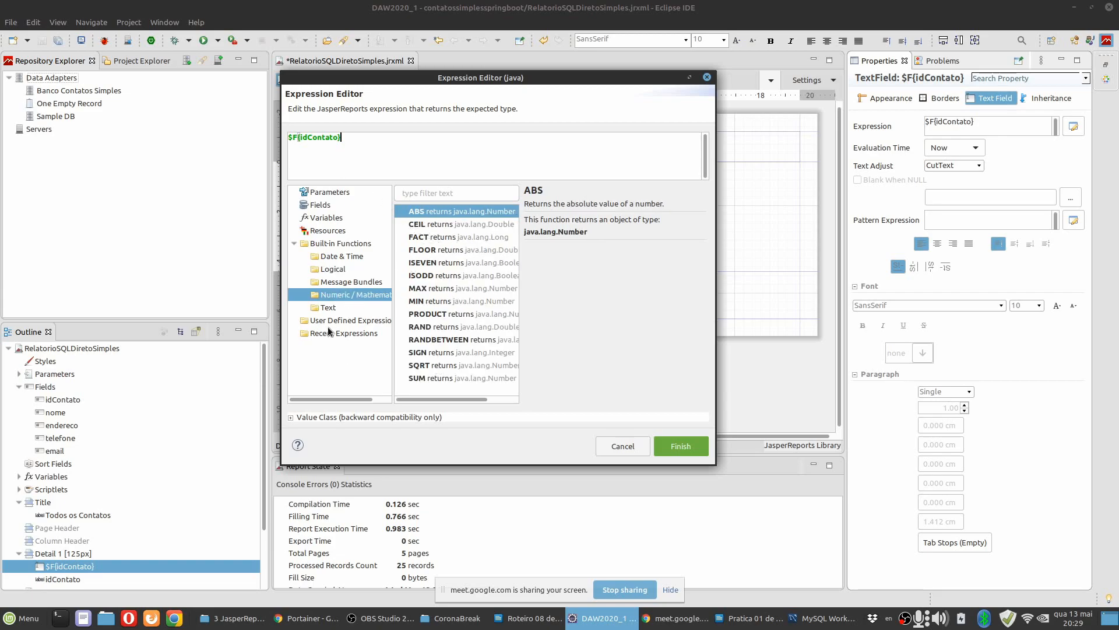
left_click(330, 308)
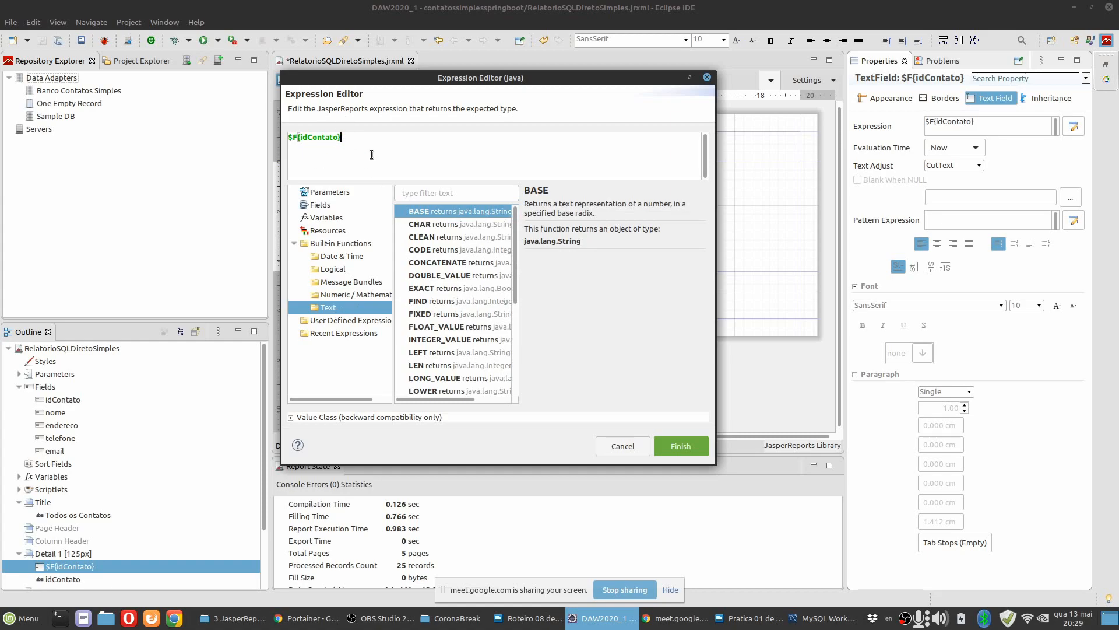
left_click(330, 206)
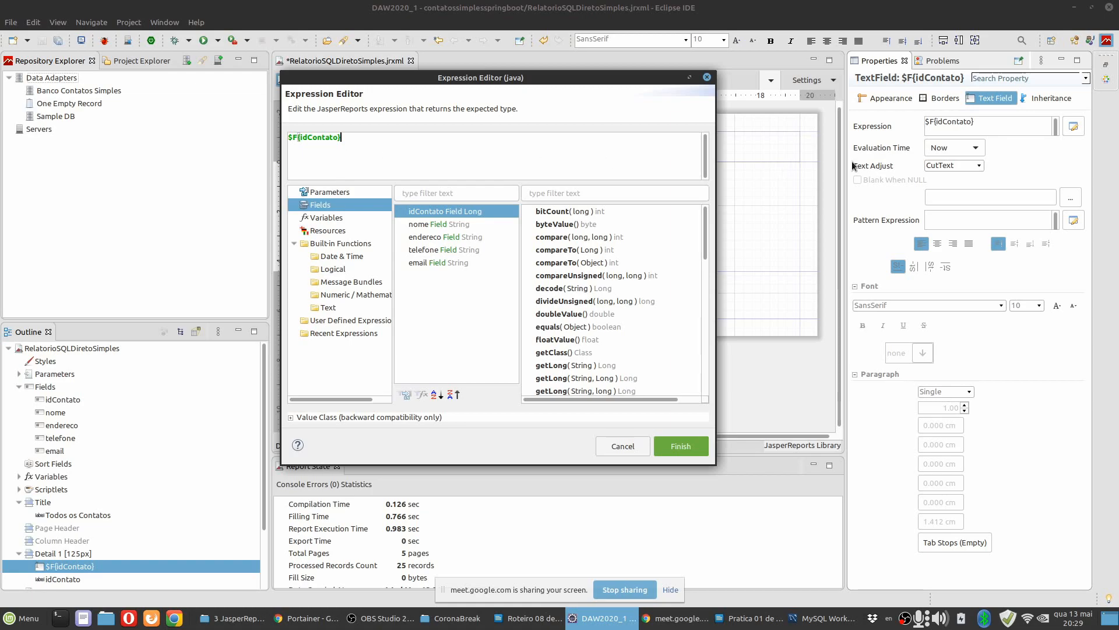
left_click_drag(460, 82, 571, 134)
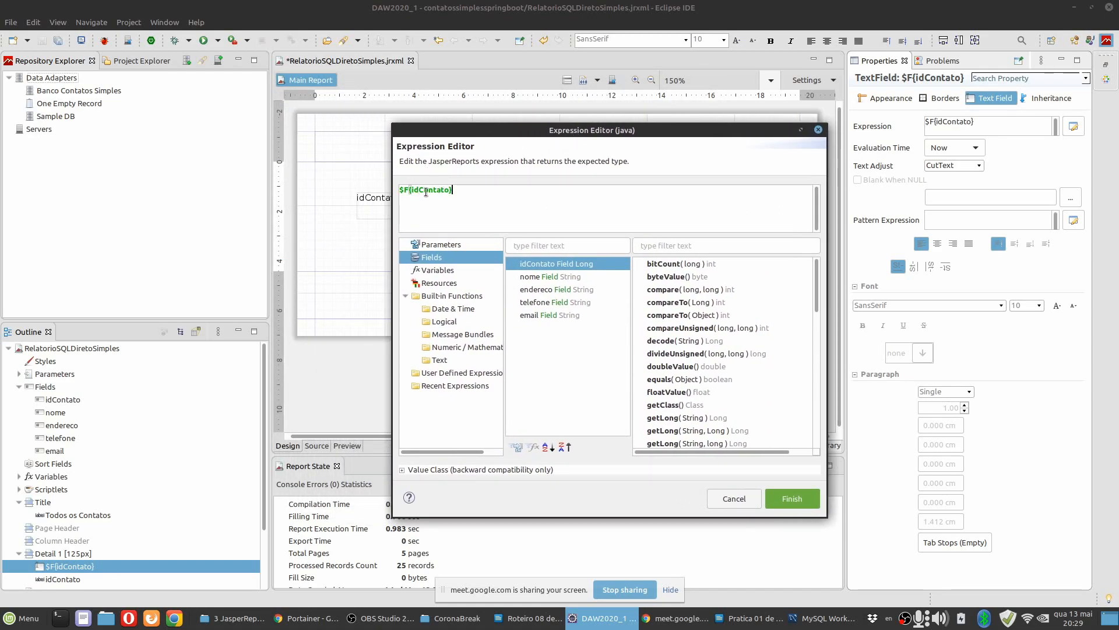
left_click(799, 500)
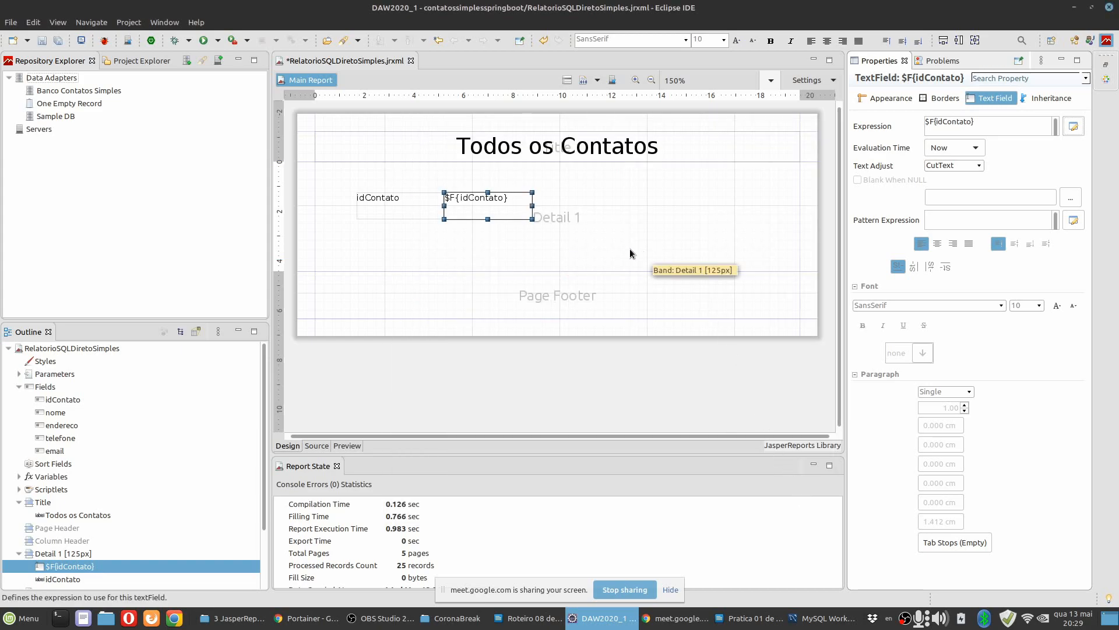
Move the idContato label and its text field together to the upper left corner of the Detail band.
left_click_drag(356, 175, 532, 250)
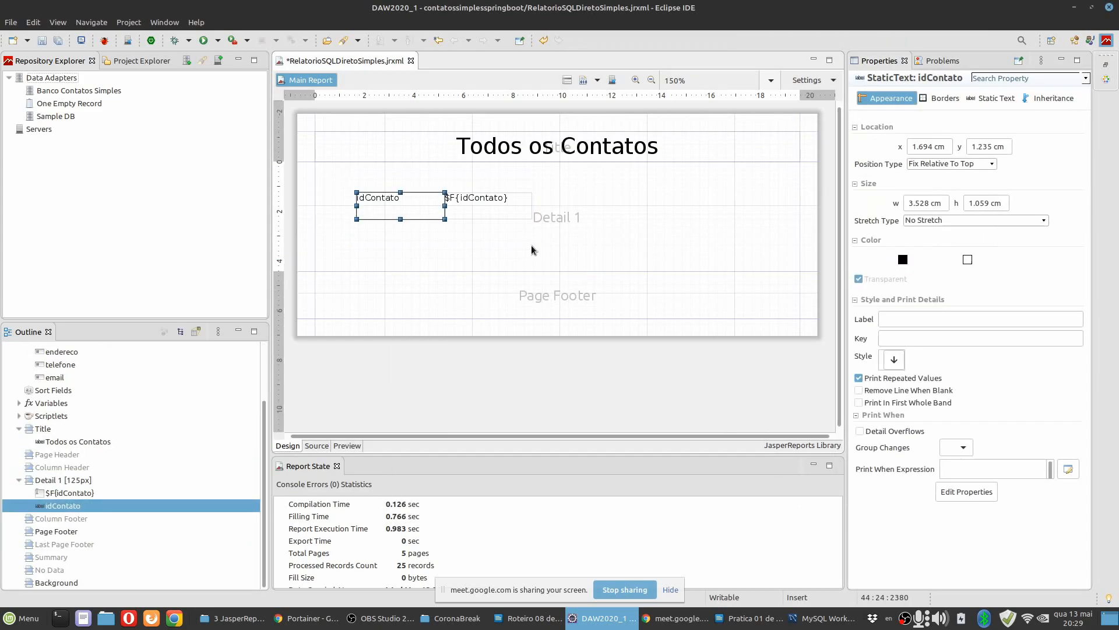
left_click(463, 209, "shift")
left_click_drag(462, 209, 429, 187)
left_click(293, 262)
Add the nome field with its label below the idContato row and extend the Detail band's height to 243px.
scroll(82, 397, "up", 2)
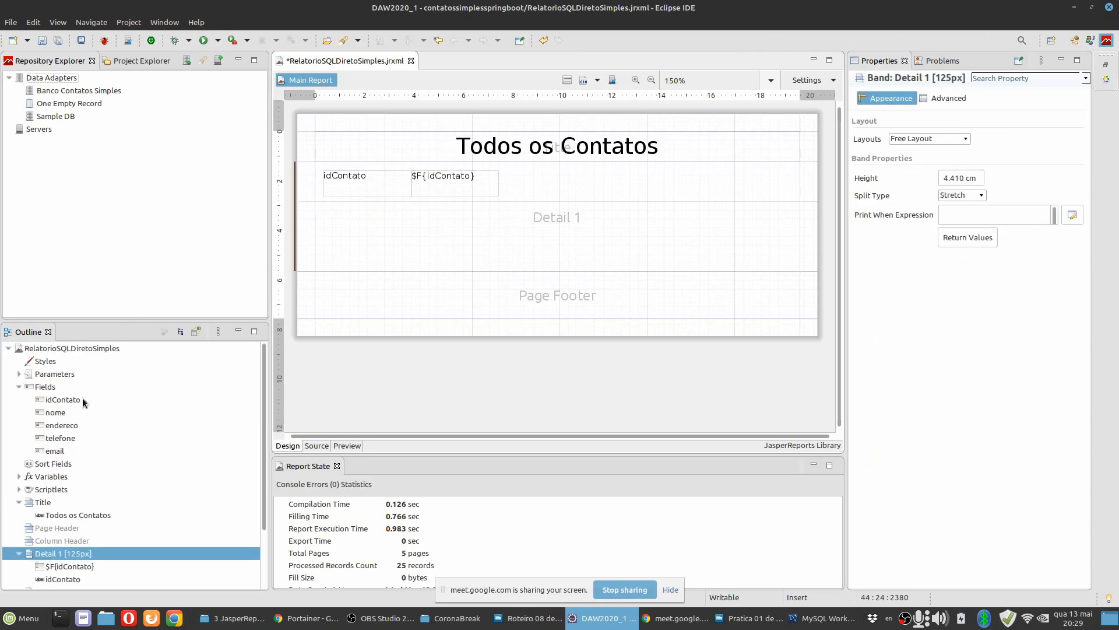
left_click_drag(58, 412, 440, 229)
left_click(366, 223)
left_click(415, 226, "shift")
left_click(464, 272)
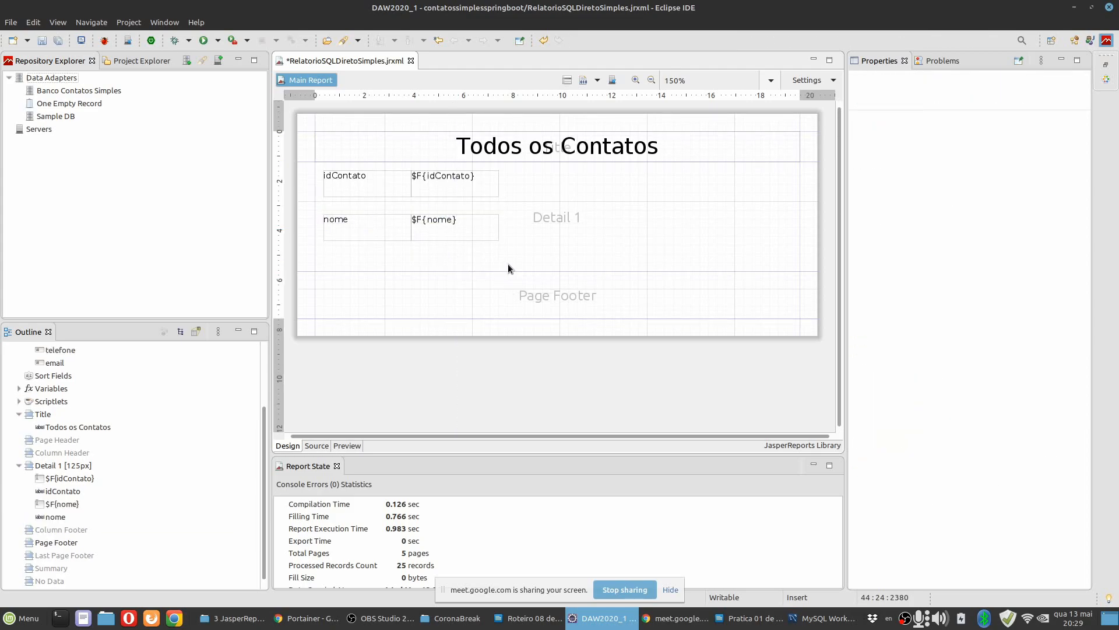
left_click_drag(495, 271, 495, 377)
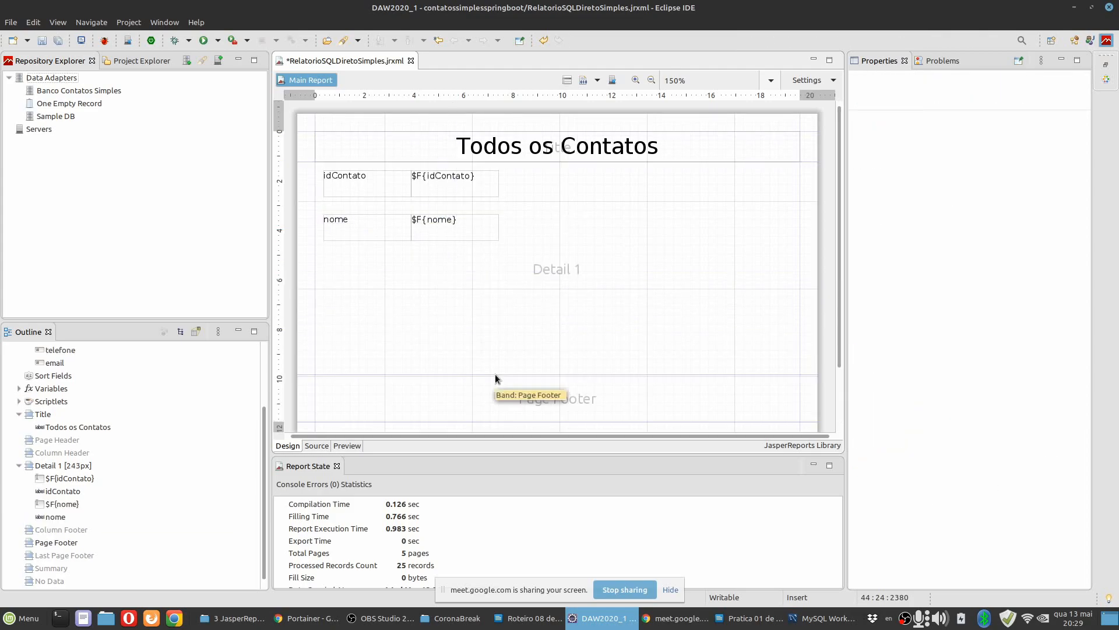
scroll(84, 376, "up", 3)
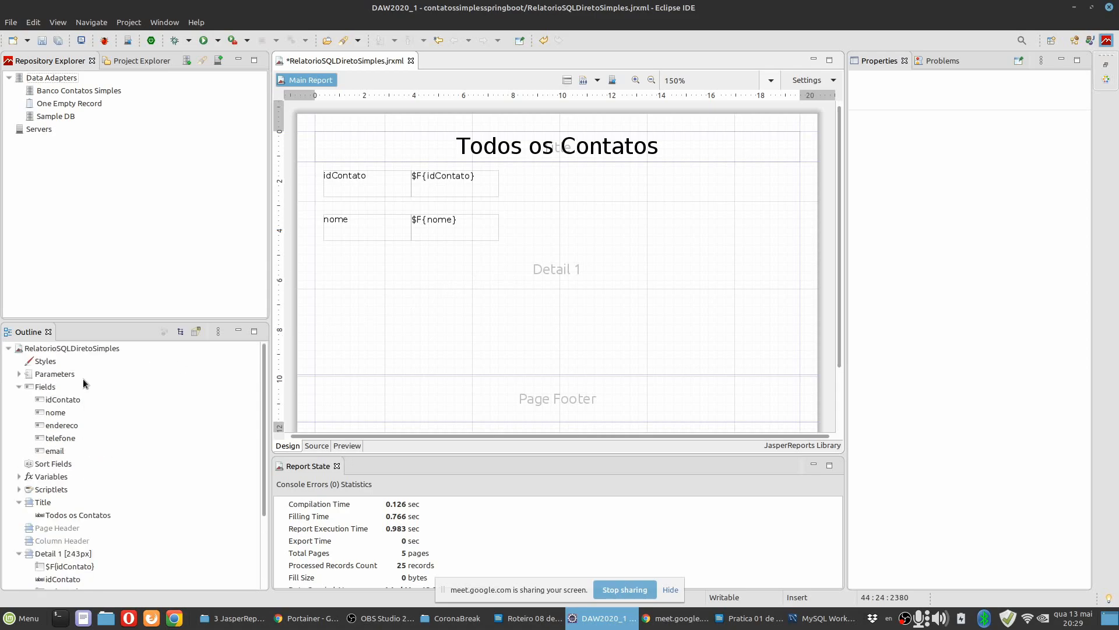
left_click(58, 424)
left_click(58, 450, "shift")
left_click_drag(72, 433, 423, 289)
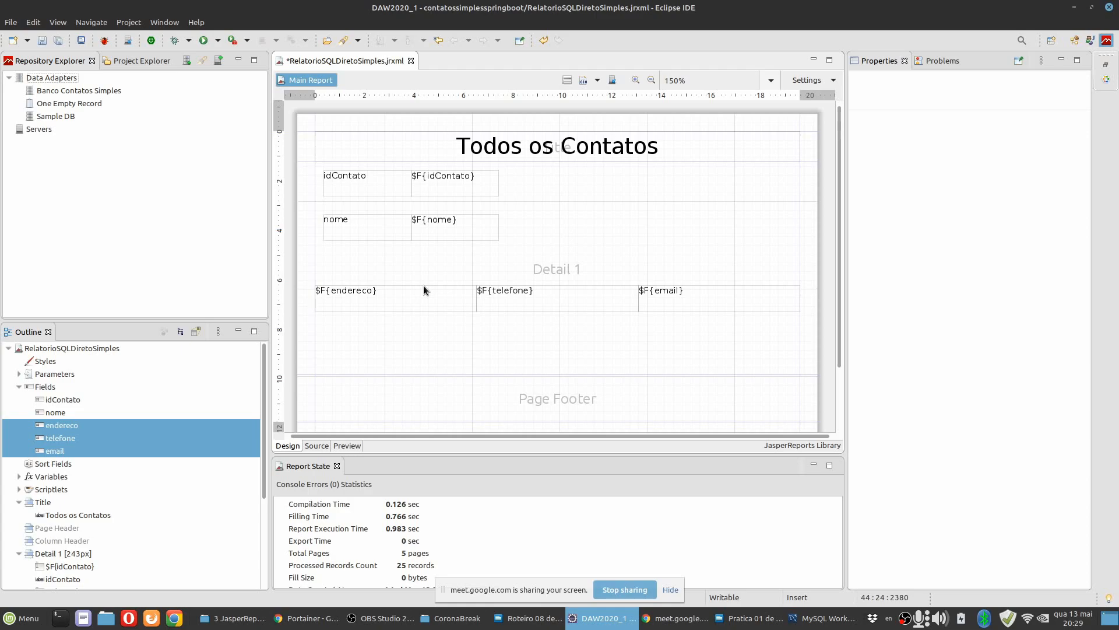
key("ctrl+z")
Add the endereco, telefone and email fields one at a time to the Detail band, each with its label.
left_click(66, 430)
left_click_drag(69, 431, 447, 293)
left_click_drag(65, 438, 386, 330)
left_click_drag(53, 451, 550, 247)
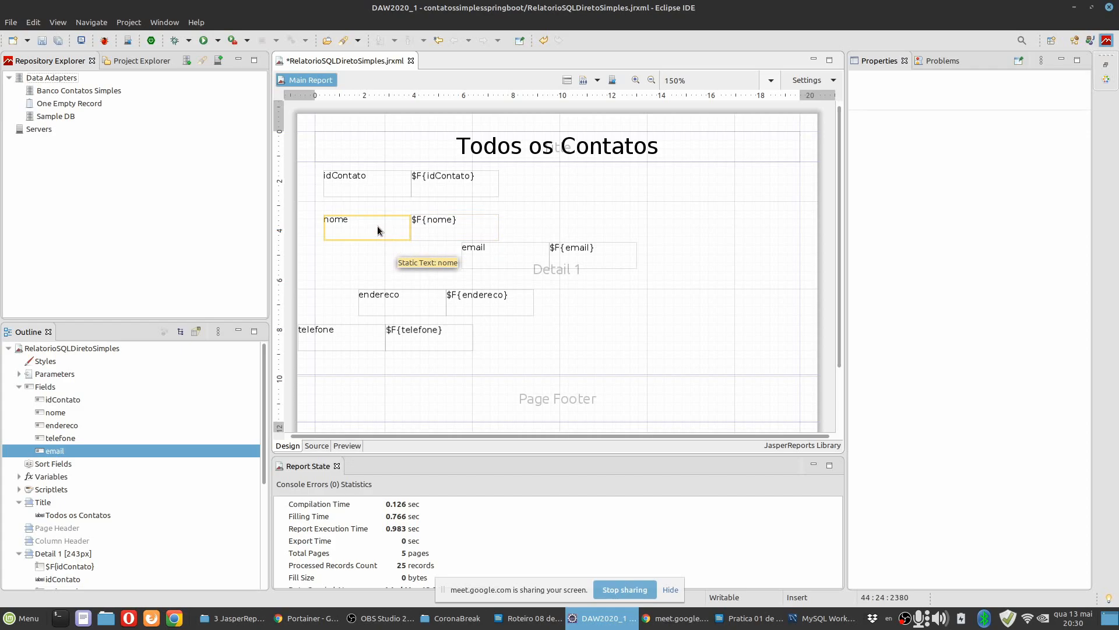
Move the nome label and field directly under the idContato row, and the endereco pair directly under nome.
left_click(440, 226)
left_click_drag(440, 227, 393, 214)
left_click(392, 232)
left_click(426, 253)
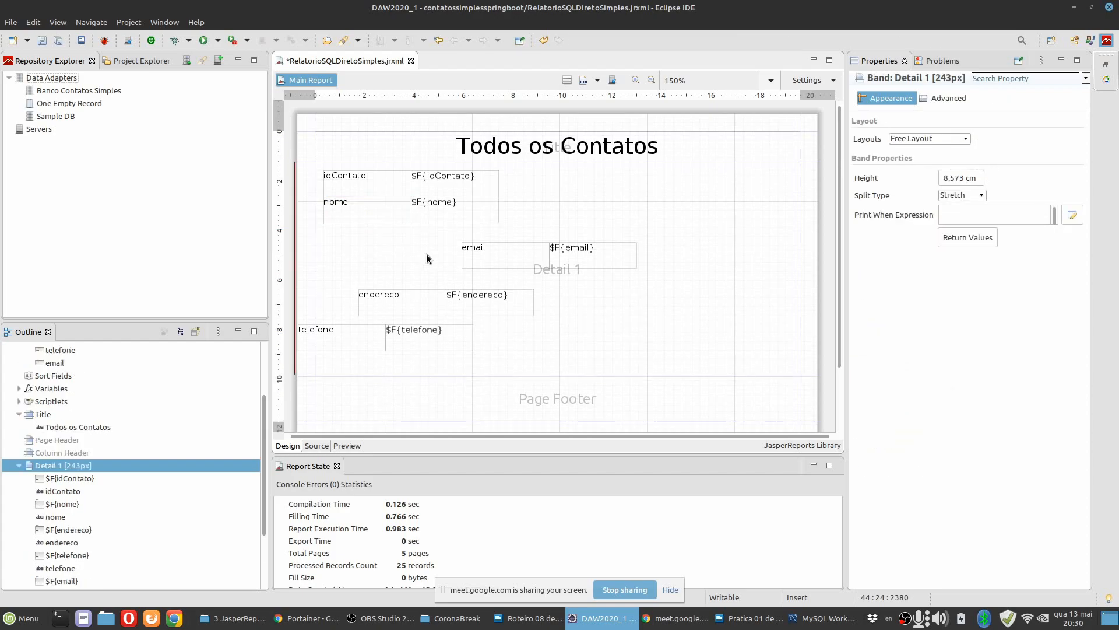
left_click(375, 301)
left_click(458, 305, "ctrl")
left_click_drag(400, 307, 365, 240)
left_click(377, 270)
Align the telefone label and field directly under the endereco row, and the email pair directly under telefone.
left_click(352, 332)
left_click(392, 333, "ctrl")
left_click_drag(428, 339, 453, 263)
left_click(525, 267)
left_click(513, 256)
left_click(577, 261, "ctrl")
left_click_drag(577, 260, 439, 293)
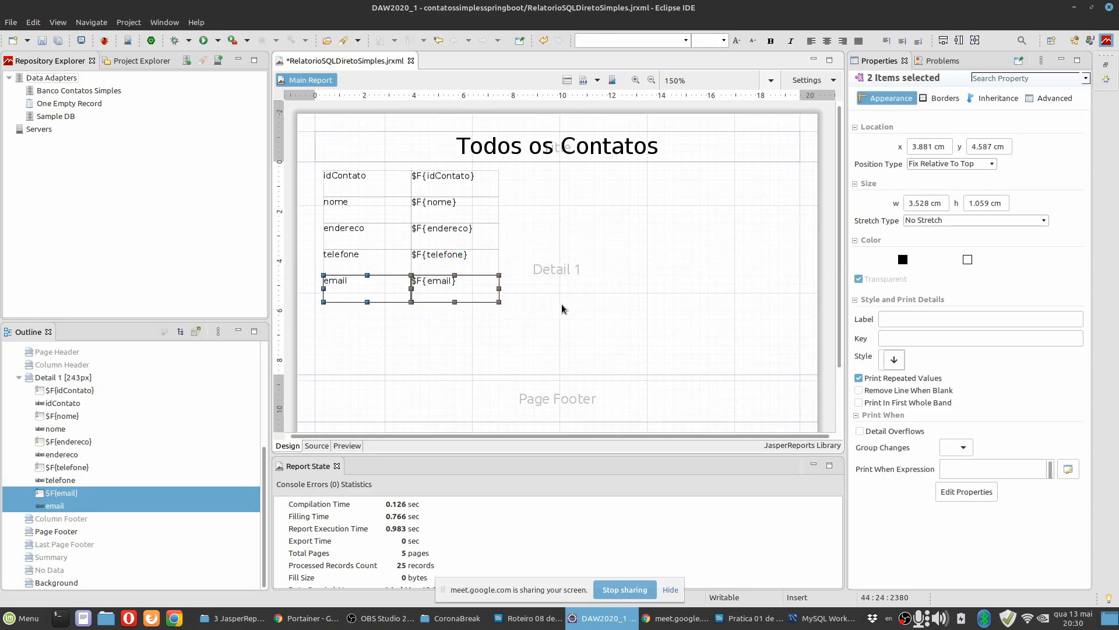
left_click(615, 314)
Shorten the Detail band to 190px, leaving a small gap below the email row.
left_click_drag(495, 374, 497, 328)
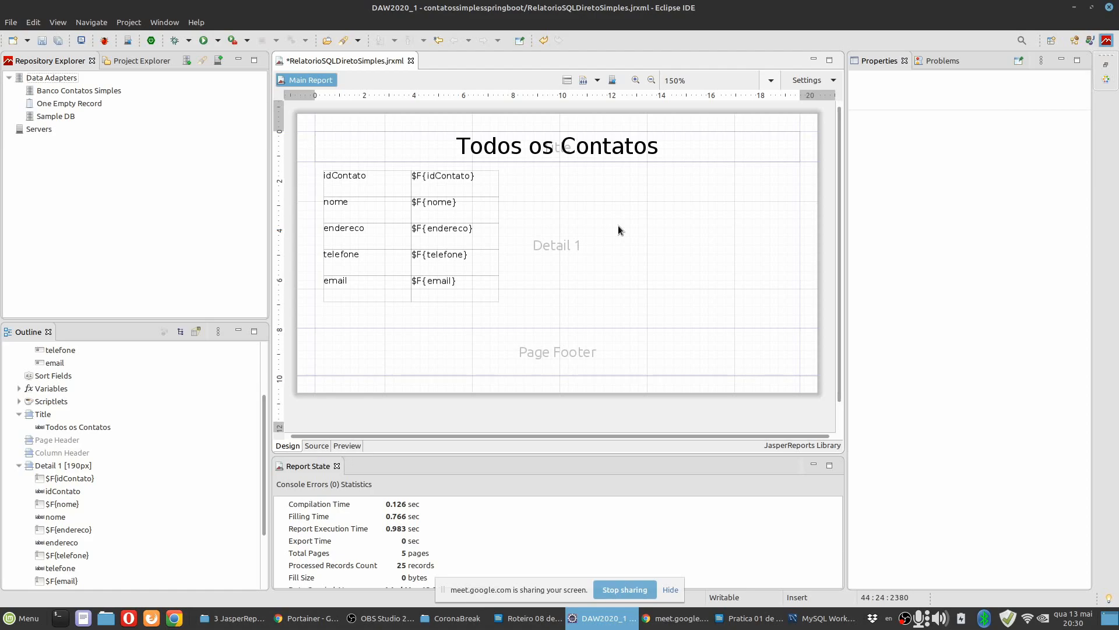
left_click(443, 185)
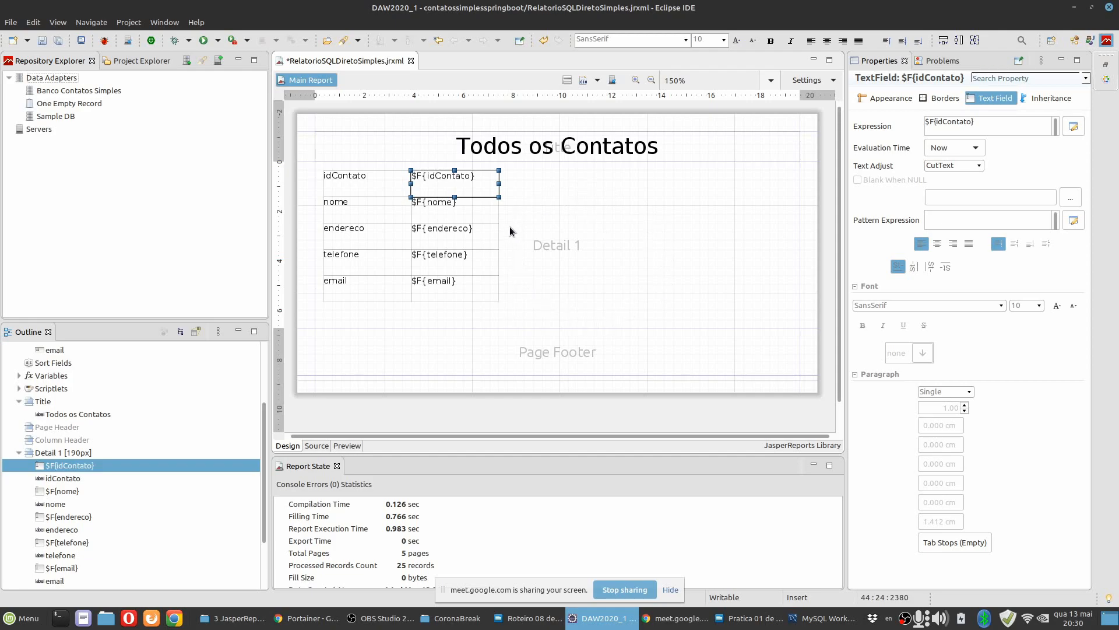
left_click(618, 256)
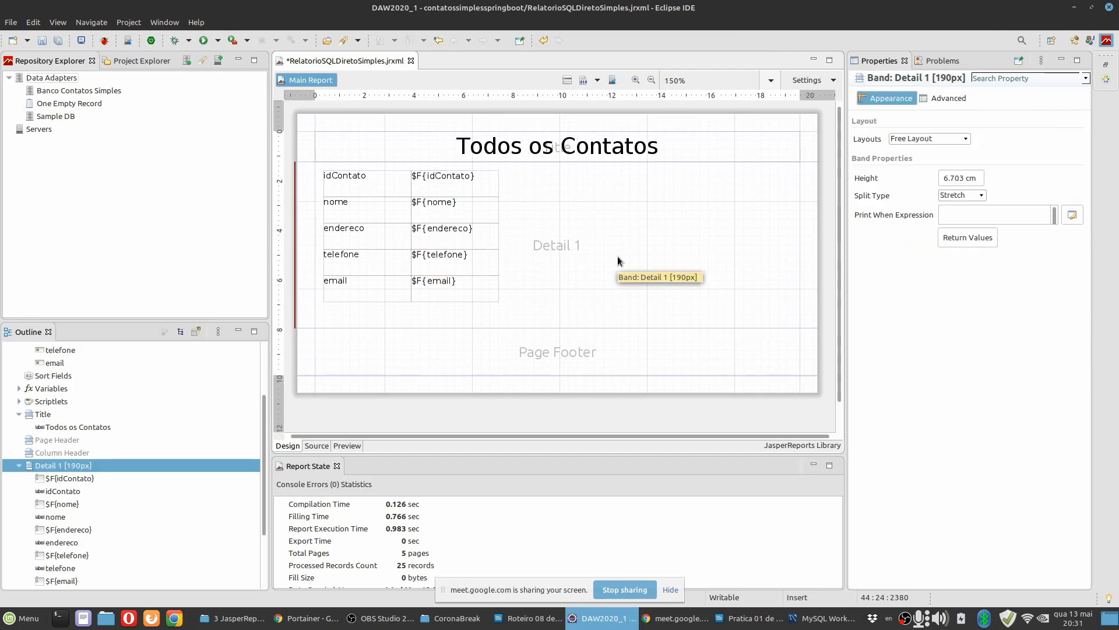
Preview the report at 150% zoom and page forward through the contacts to the last page.
left_click(347, 446)
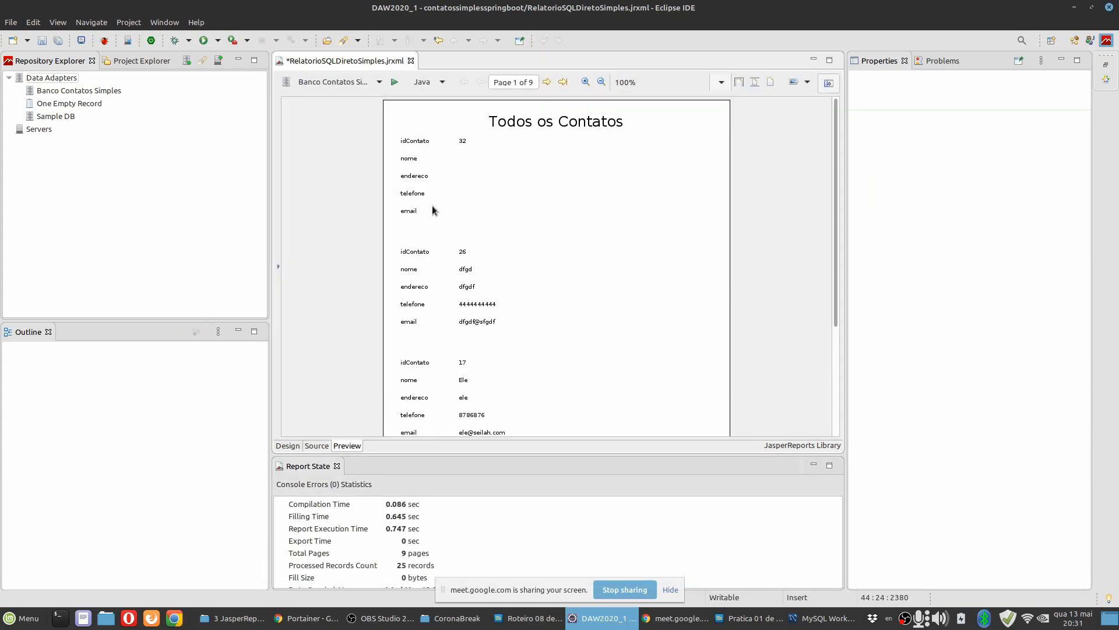
left_click(585, 81)
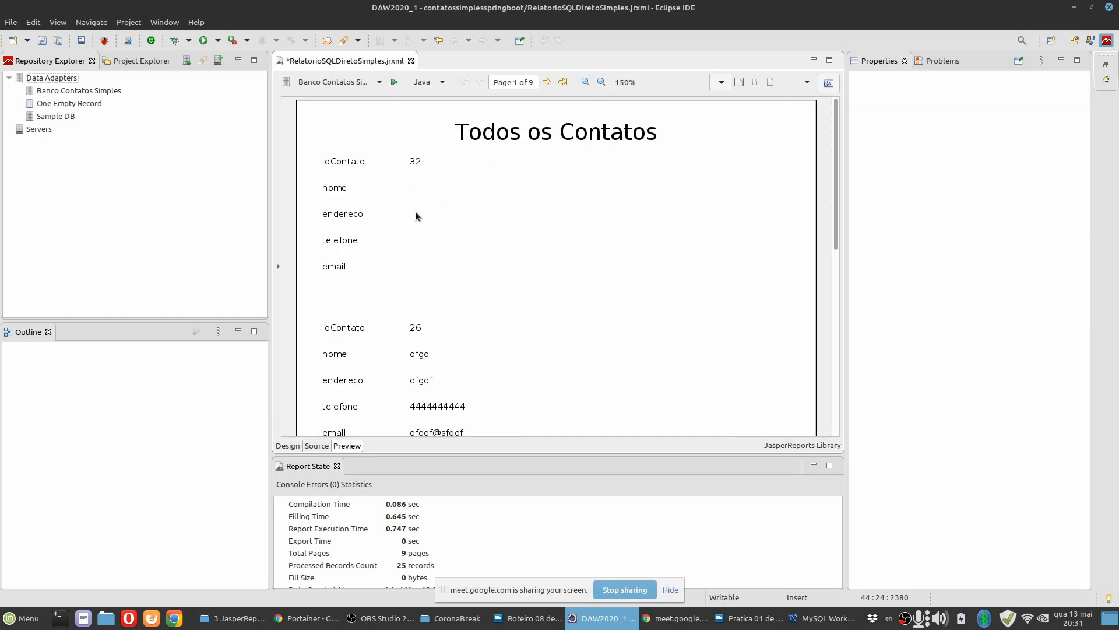
scroll(442, 256, "down", 8)
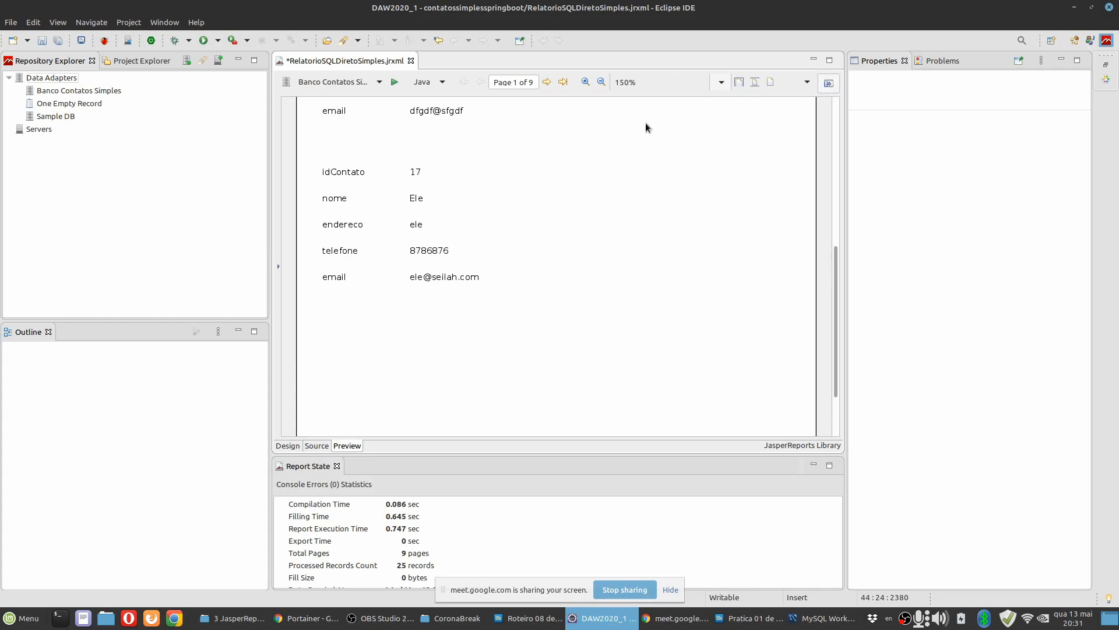
left_click(547, 85)
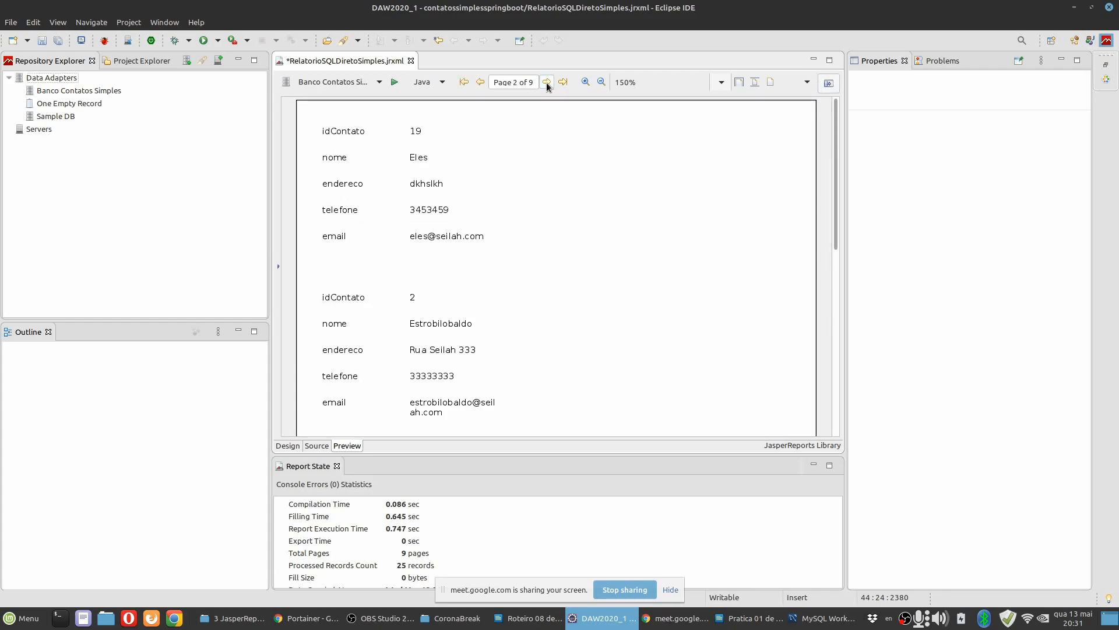
left_click(547, 82)
left_click(546, 83)
left_click(547, 83)
left_click(546, 83)
left_click(547, 83)
left_click(547, 83)
left_click(547, 86)
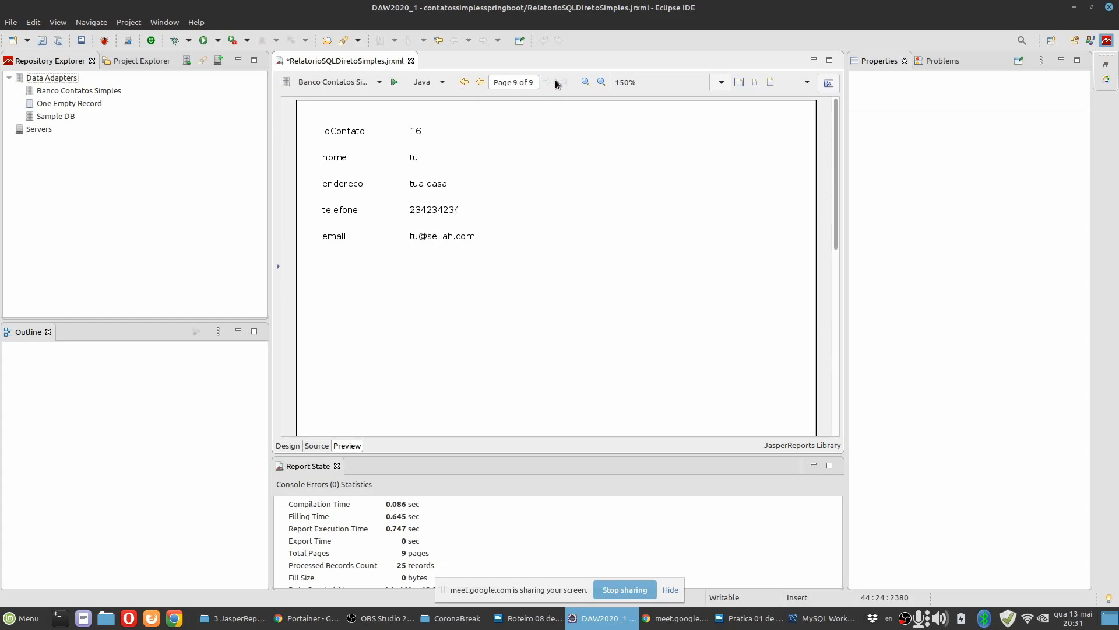
Page back through the previewed contacts to the first page, examining how the records are laid out.
left_click(480, 82)
scroll(506, 265, "down", 5)
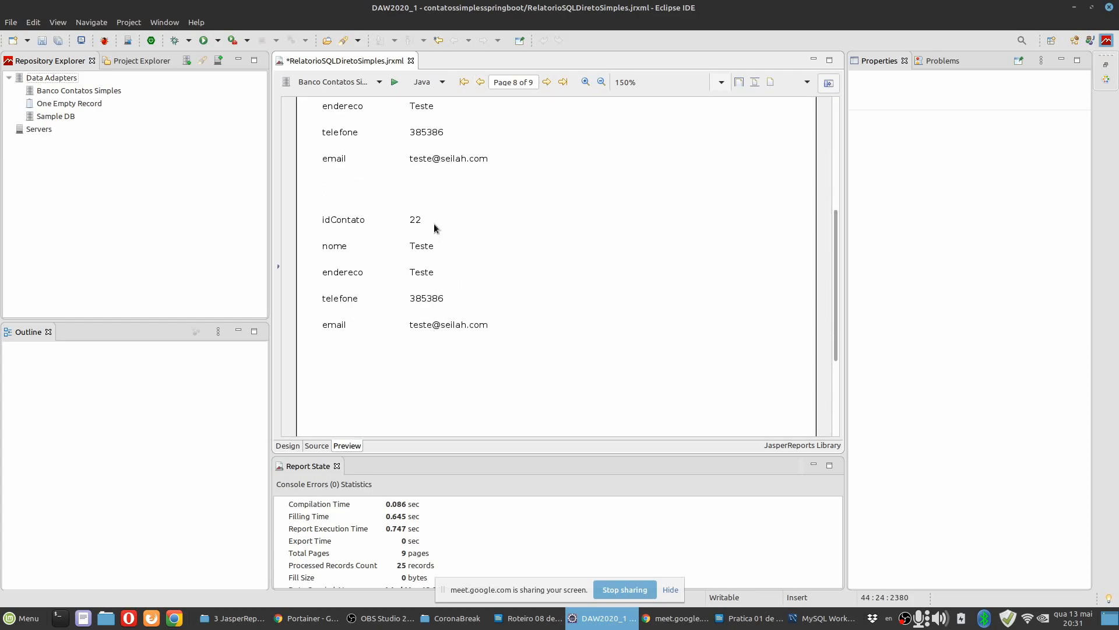
scroll(434, 210, "up", 5)
left_click(481, 83)
left_click(481, 83)
scroll(474, 261, "down", 4)
scroll(474, 261, "up", 4)
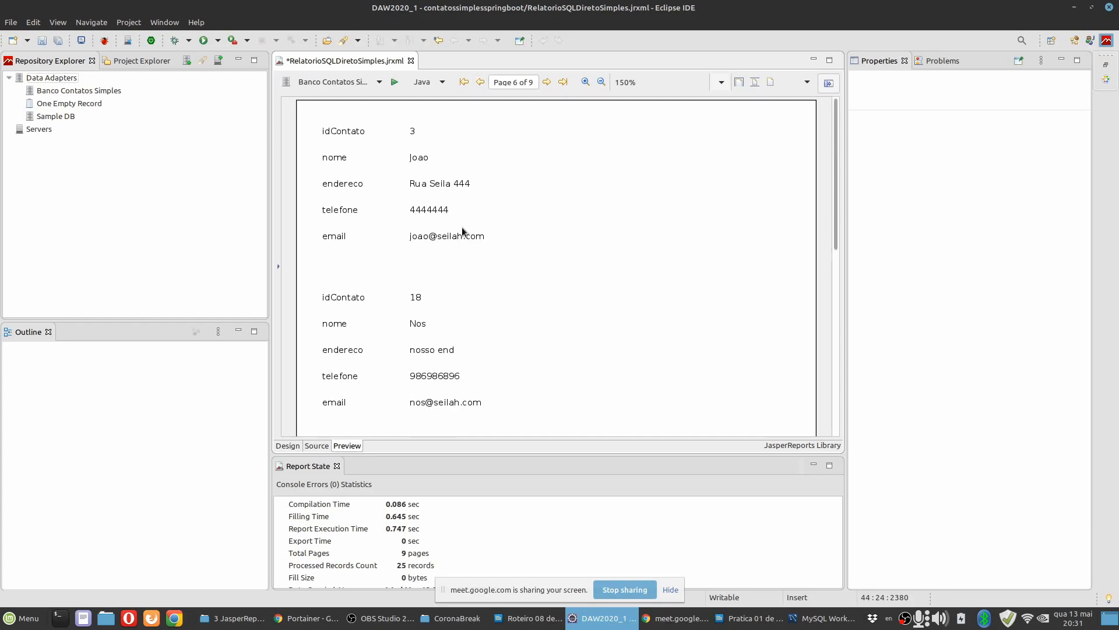
scroll(504, 344, "down", 4)
scroll(503, 342, "up", 4)
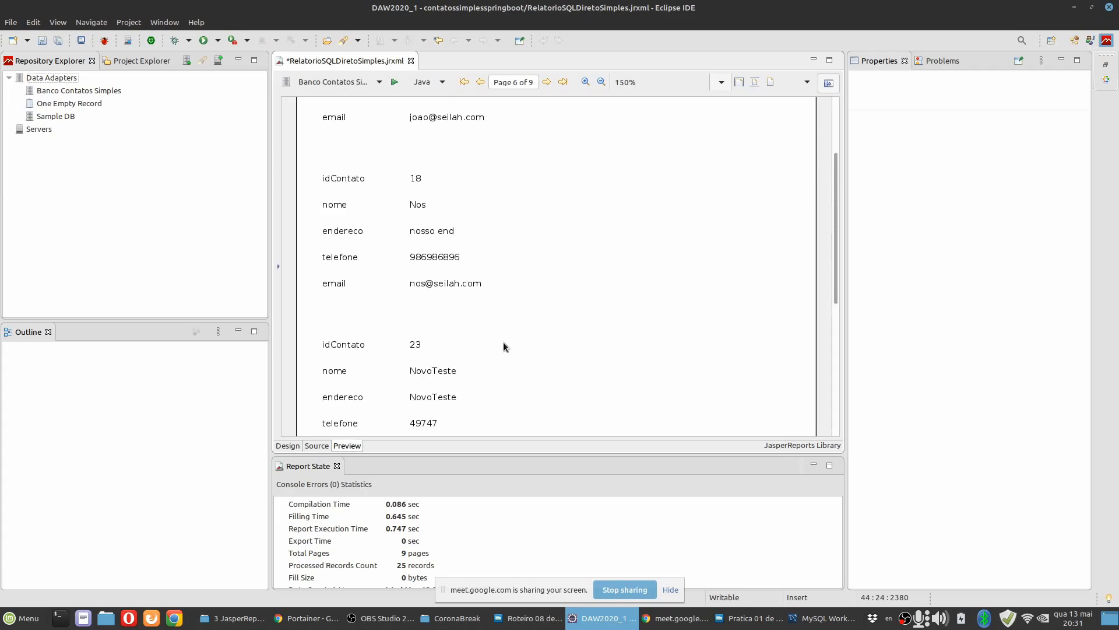
left_click(481, 83)
left_click(482, 82)
left_click(482, 82)
left_click(481, 82)
left_click(481, 82)
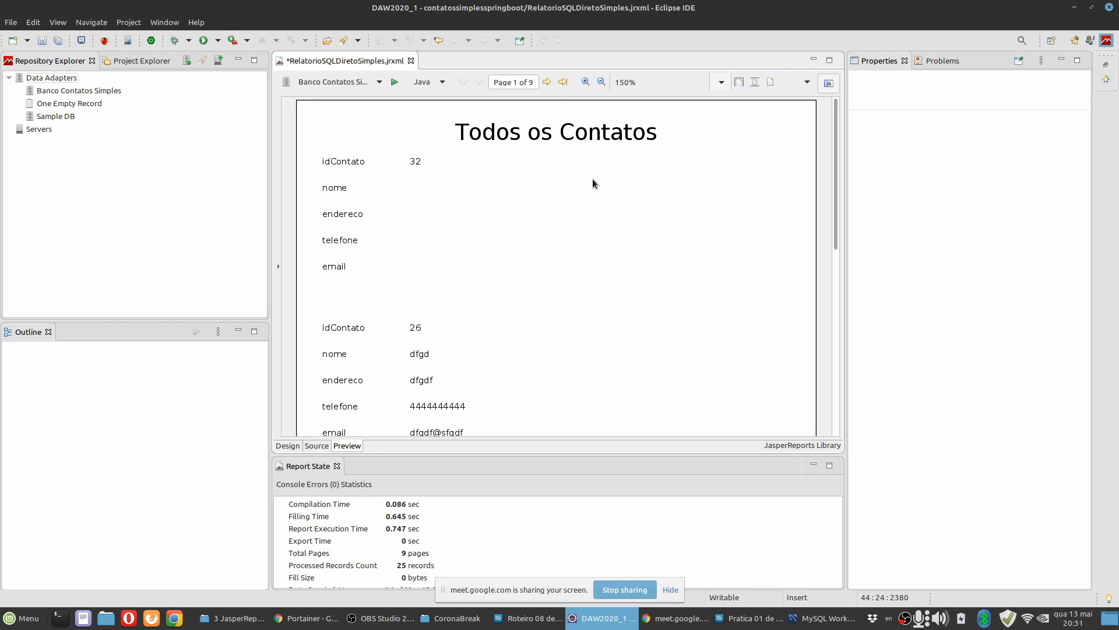
Compare the record spacing in the preview with the design, and shorten the Detail band to 160px so it ends at the email row.
left_click(288, 446)
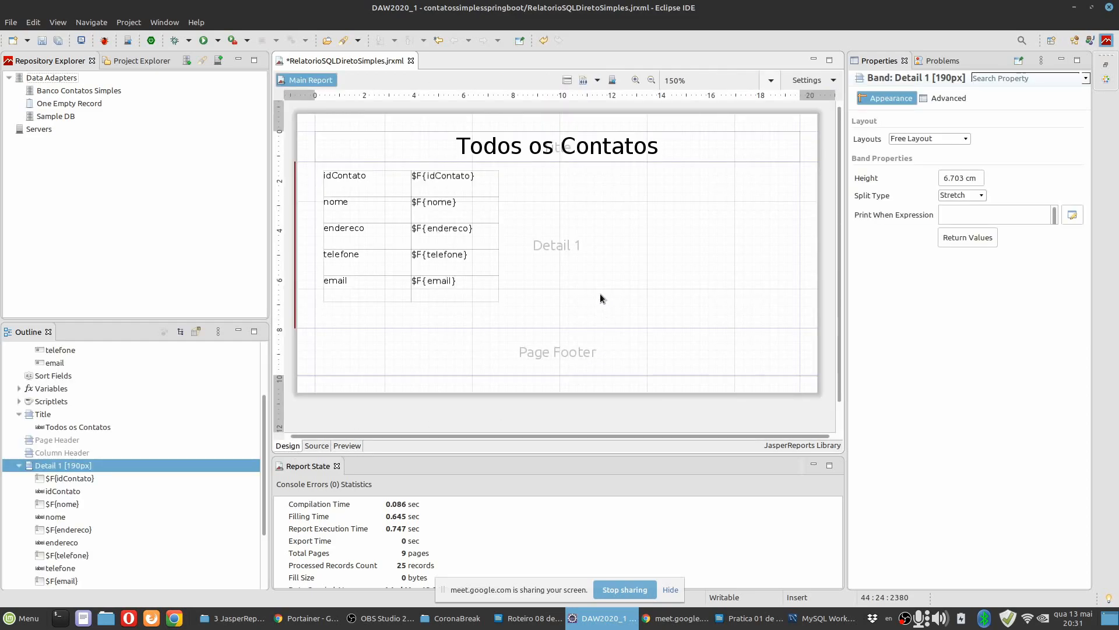
left_click(348, 445)
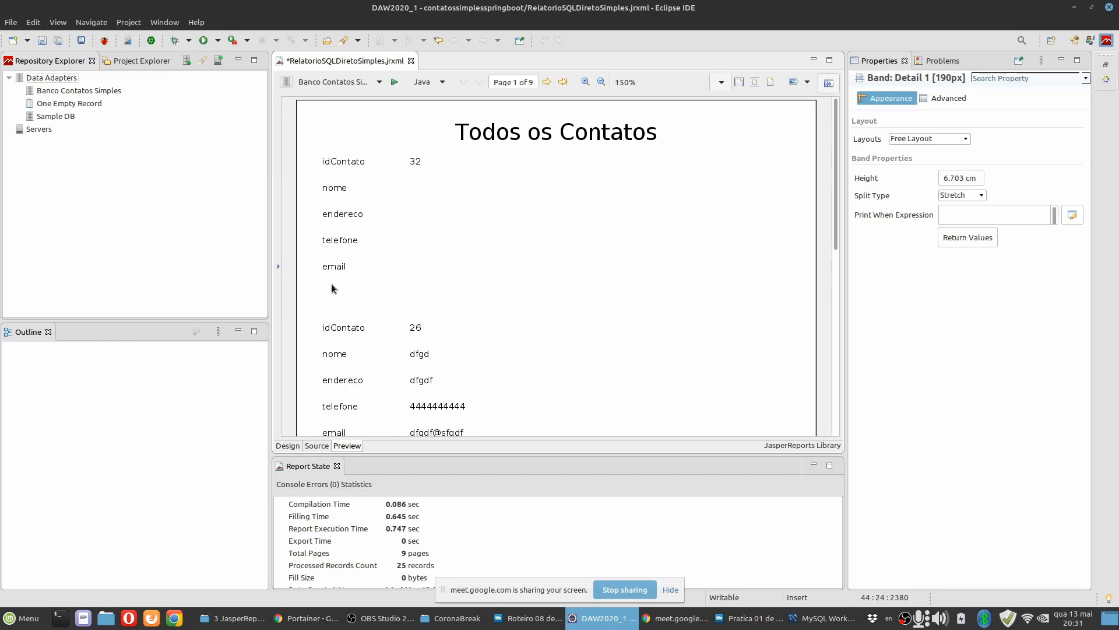
left_click(288, 446)
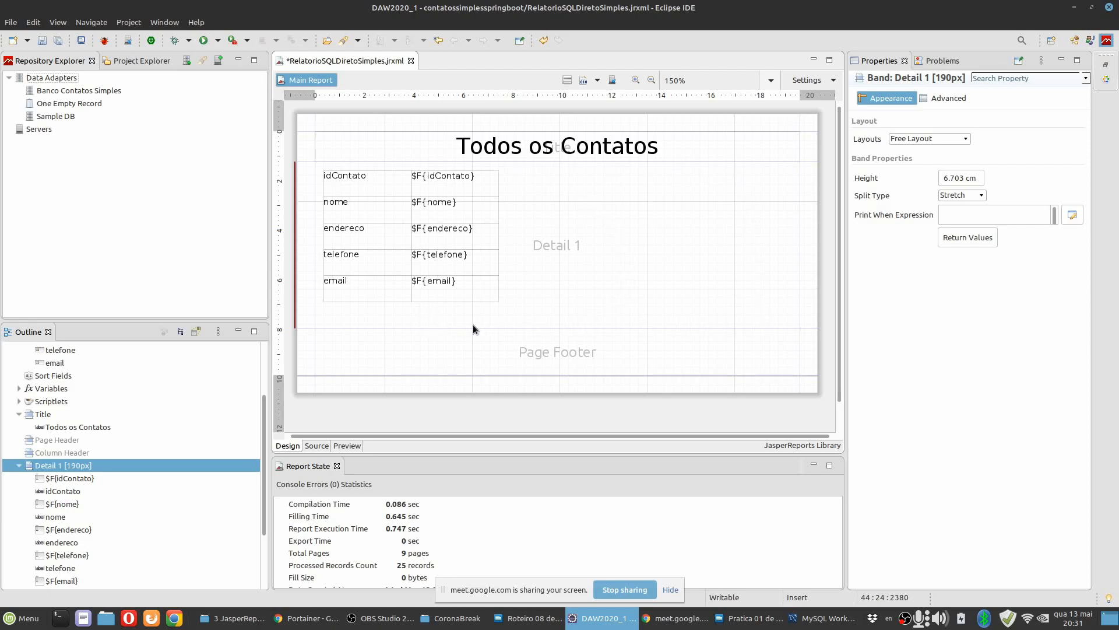
left_click_drag(513, 321, 513, 297)
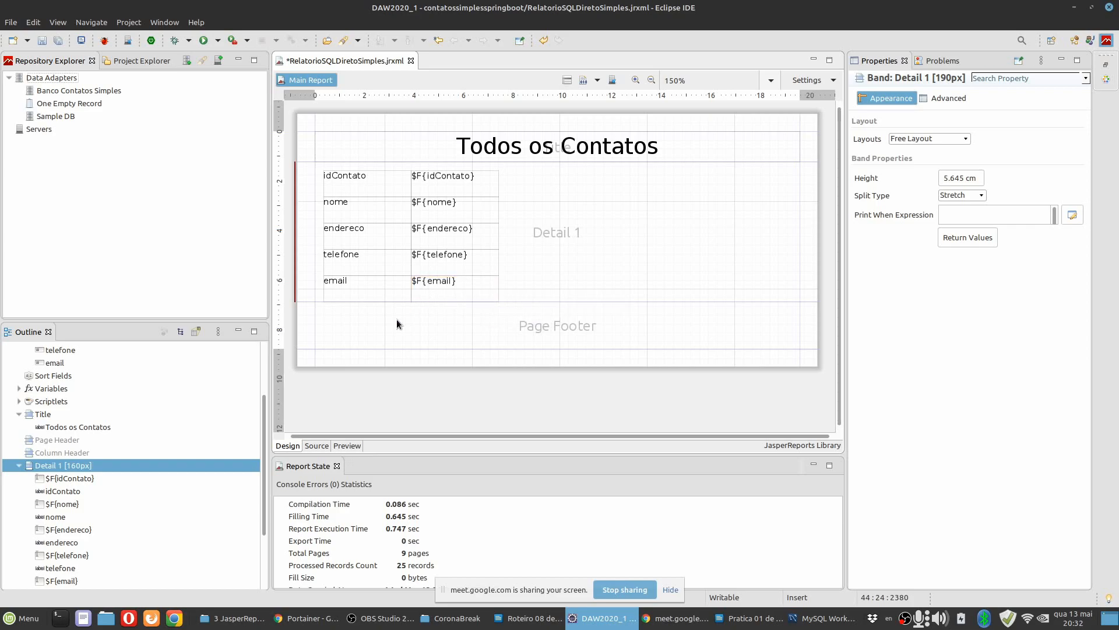
Preview the report again to check the spacing between contact records, and return to the design.
left_click(347, 445)
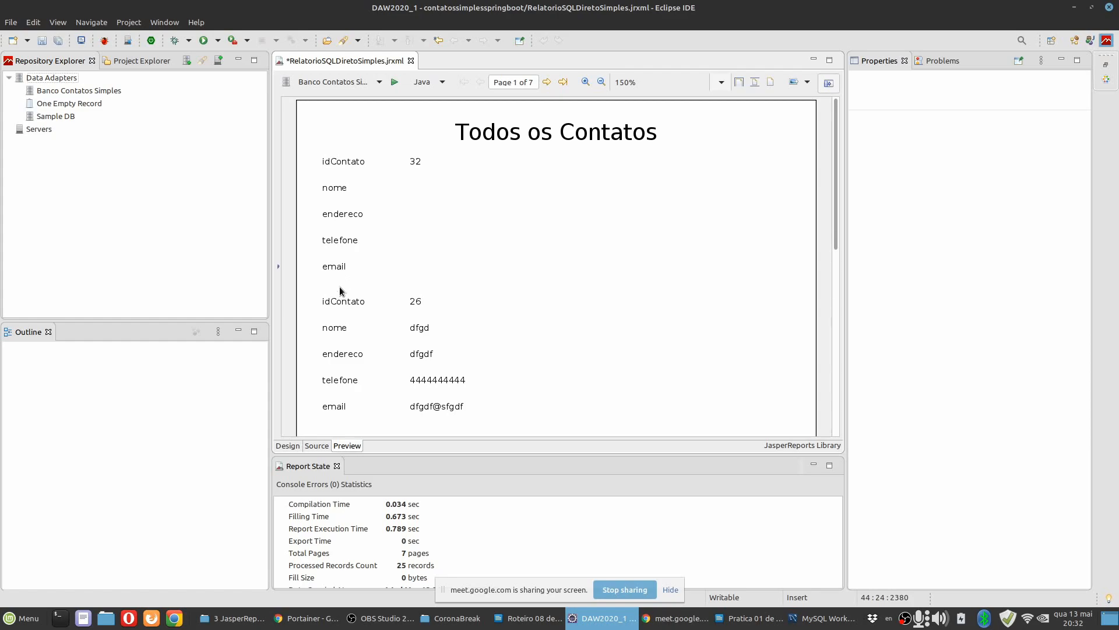
scroll(374, 366, "down", 3)
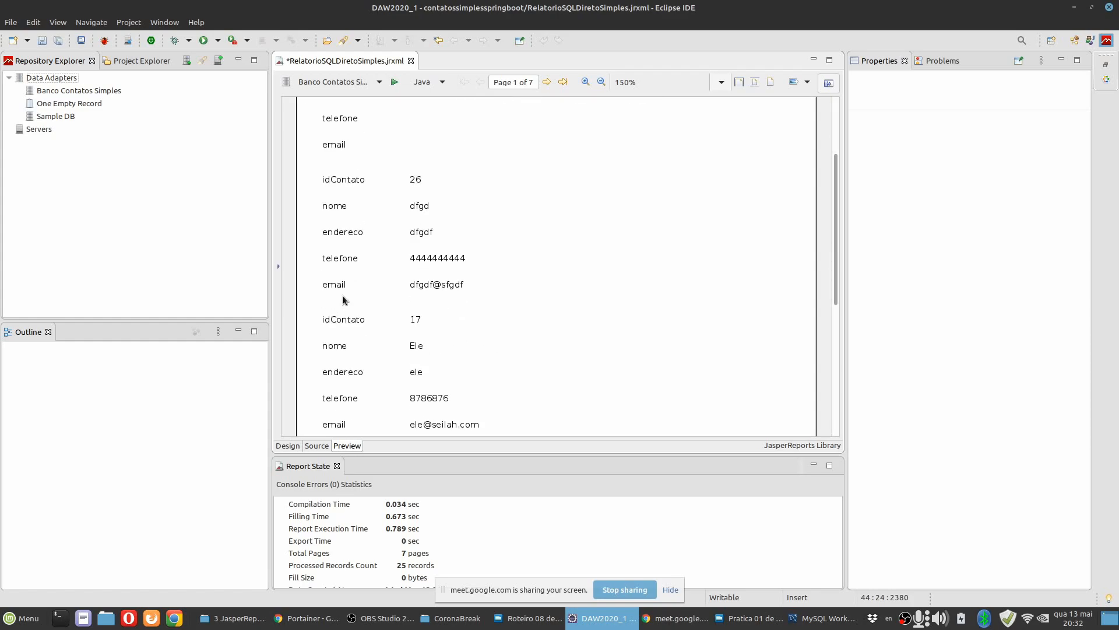
left_click(289, 446)
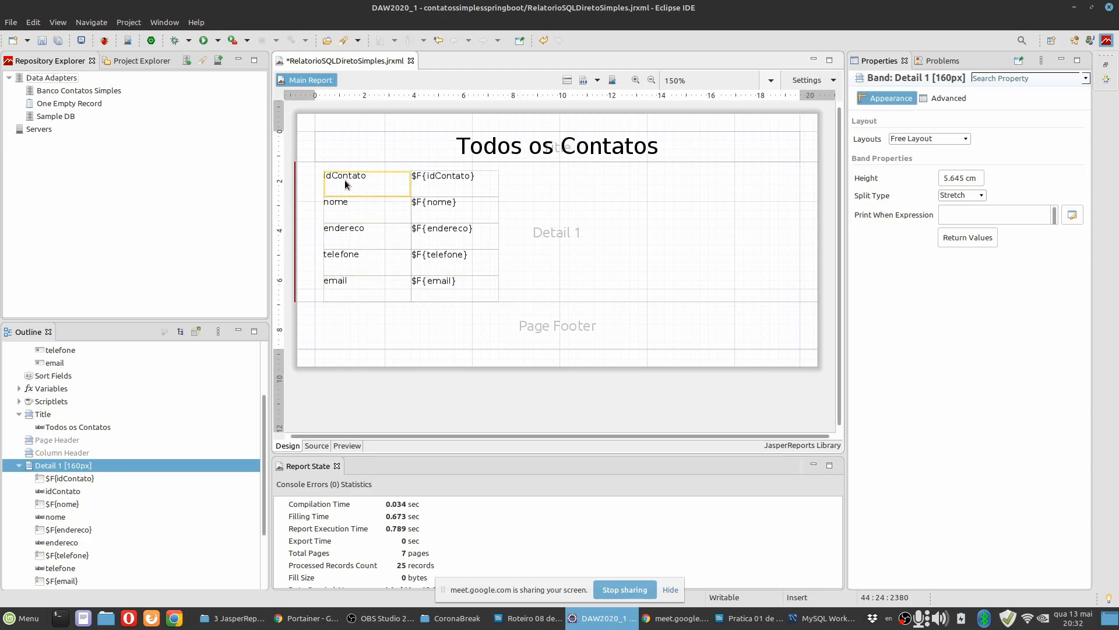
Right-align the text of the five static labels from idContato to email.
left_click(390, 180)
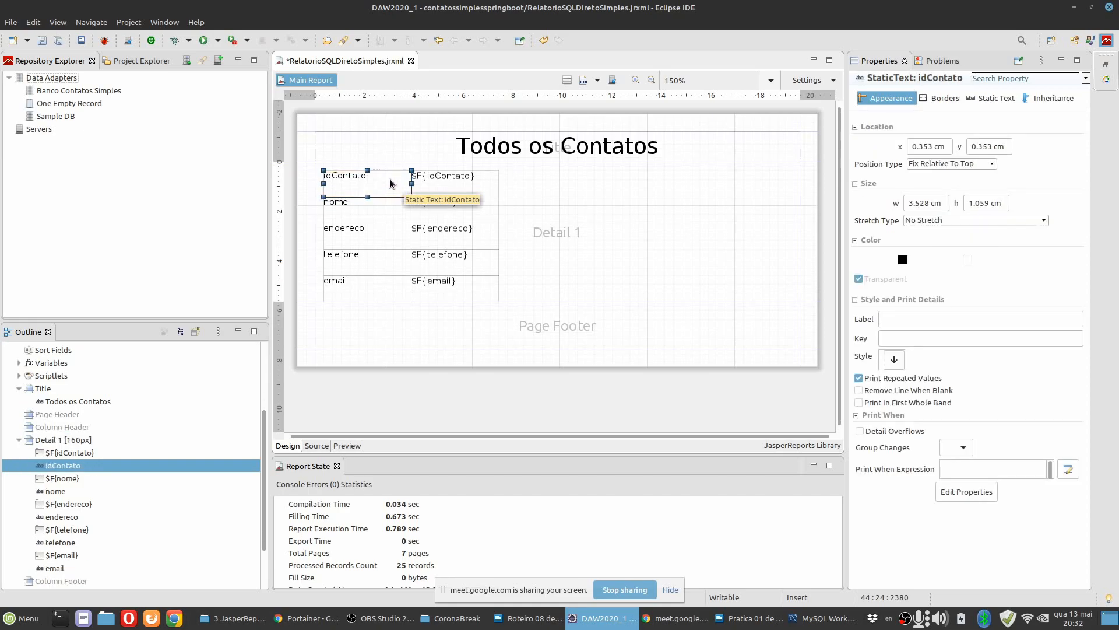
left_click(377, 281, "shift")
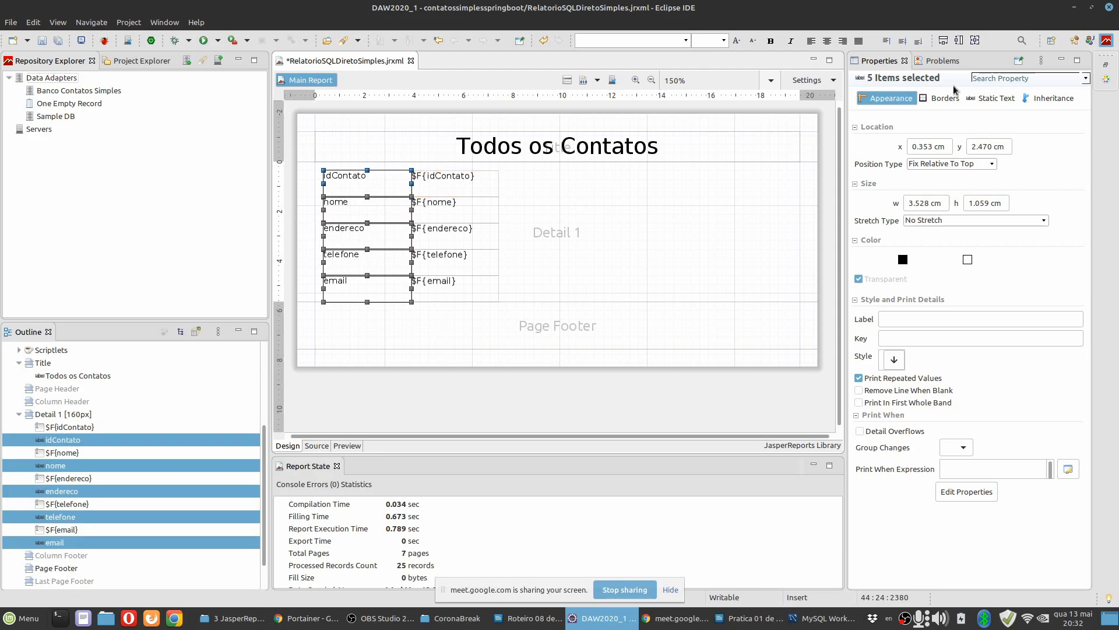
left_click(999, 98)
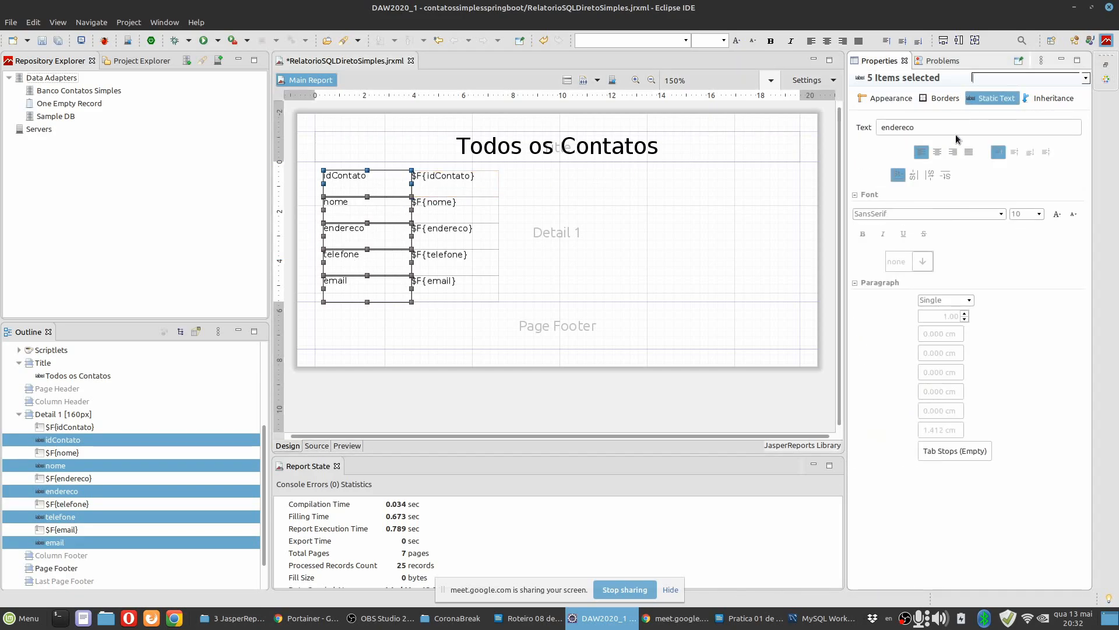
left_click(953, 152)
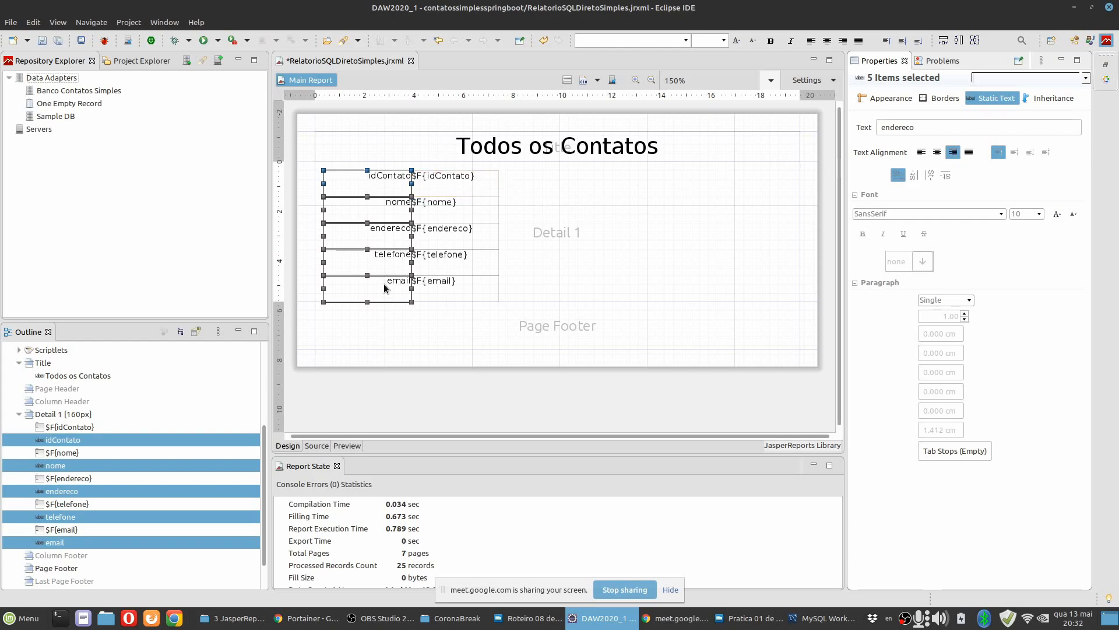
Set the vertical text alignment of the five static labels, idContato to email, to middle.
left_click(472, 183)
left_click(393, 187)
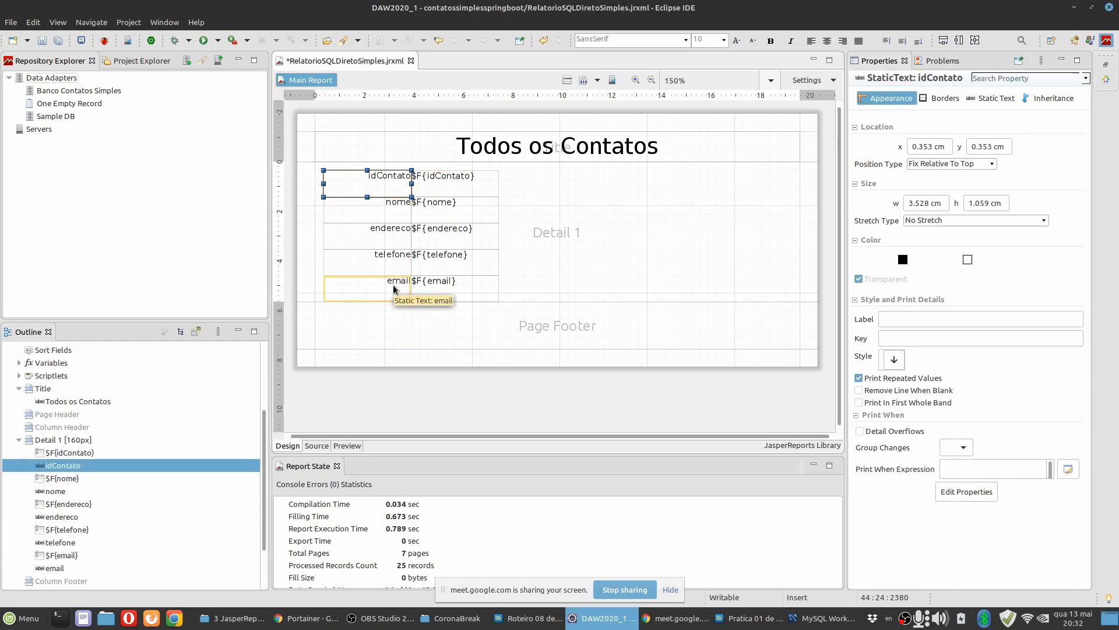
left_click(393, 286, "shift")
left_click(1015, 155)
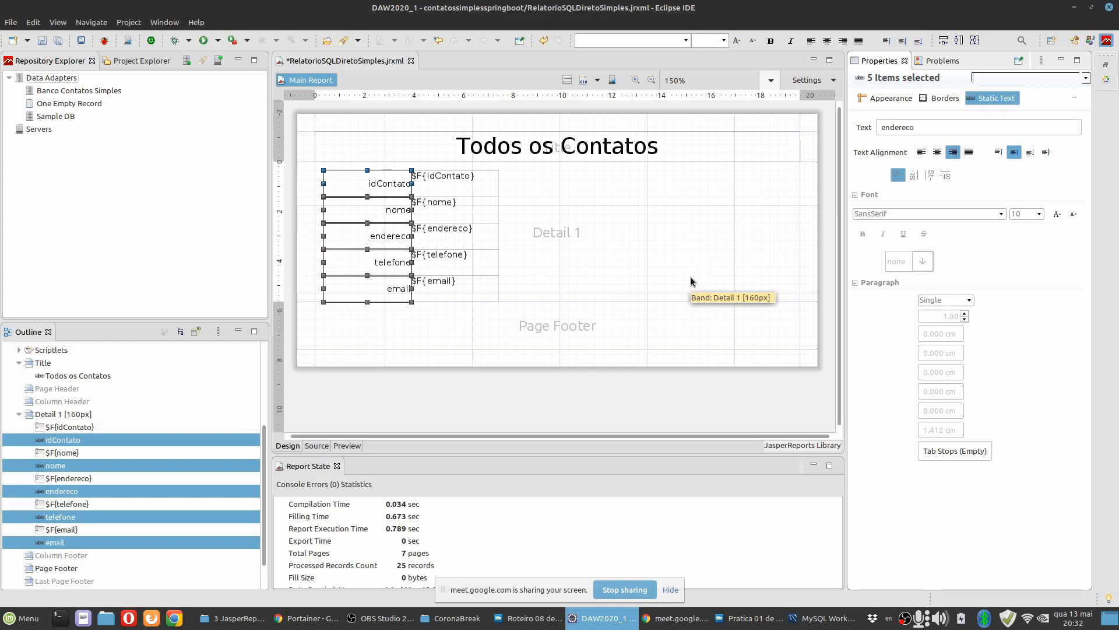
Set the vertical text alignment of the five $F fields to middle and shift them slightly right, leaving a gap after the labels.
left_click(470, 186)
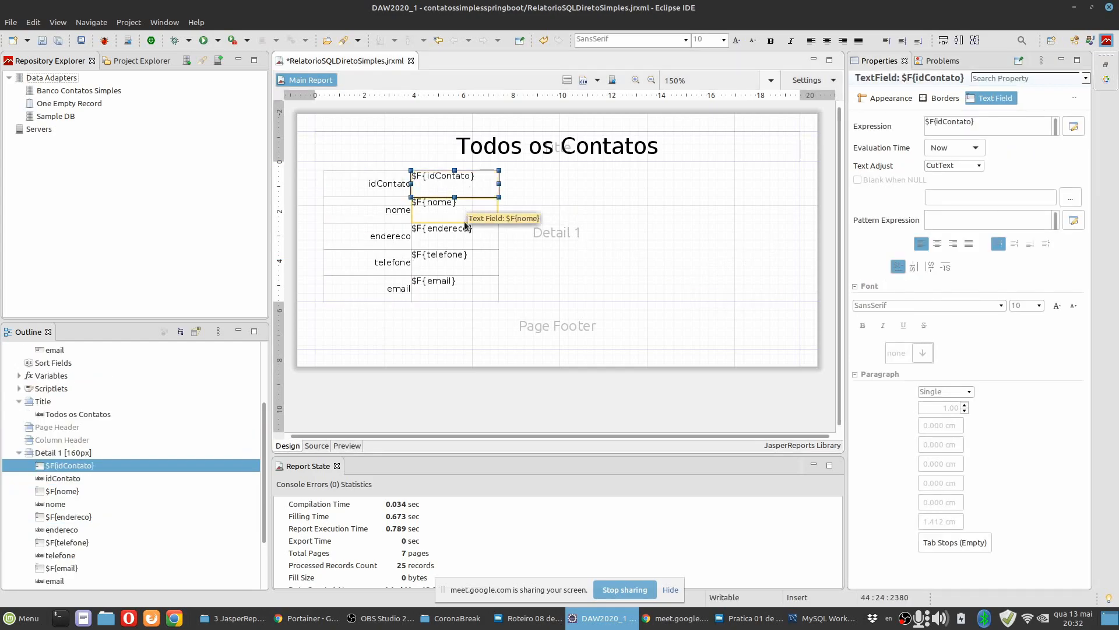
left_click(459, 283, "shift")
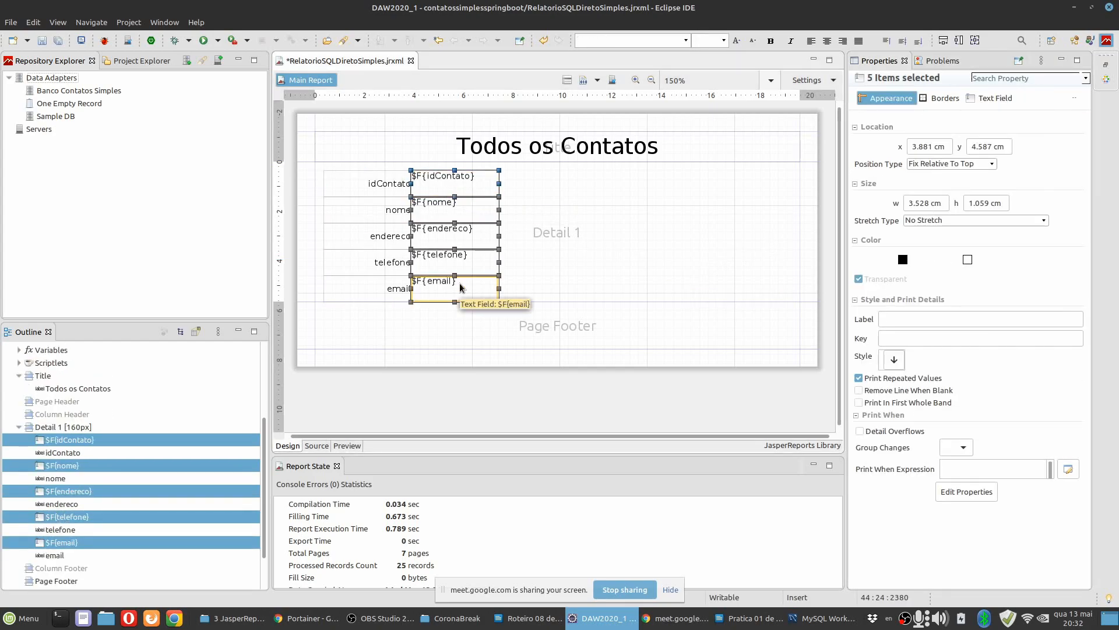
left_click(995, 99)
left_click(1015, 247)
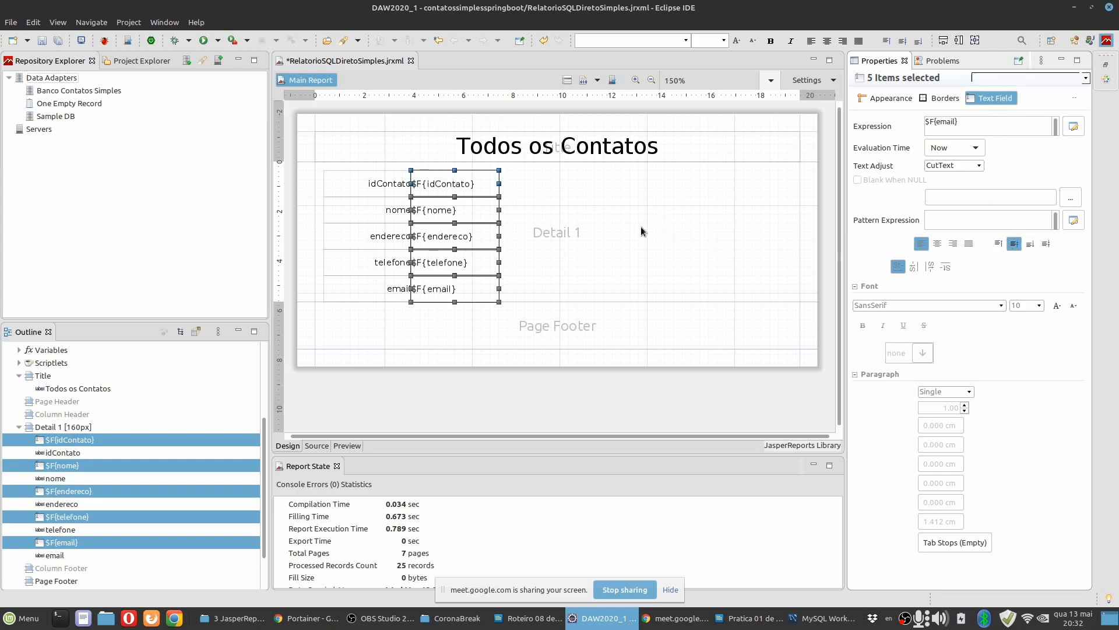
left_click_drag(462, 185, 462, 186)
left_click(519, 183)
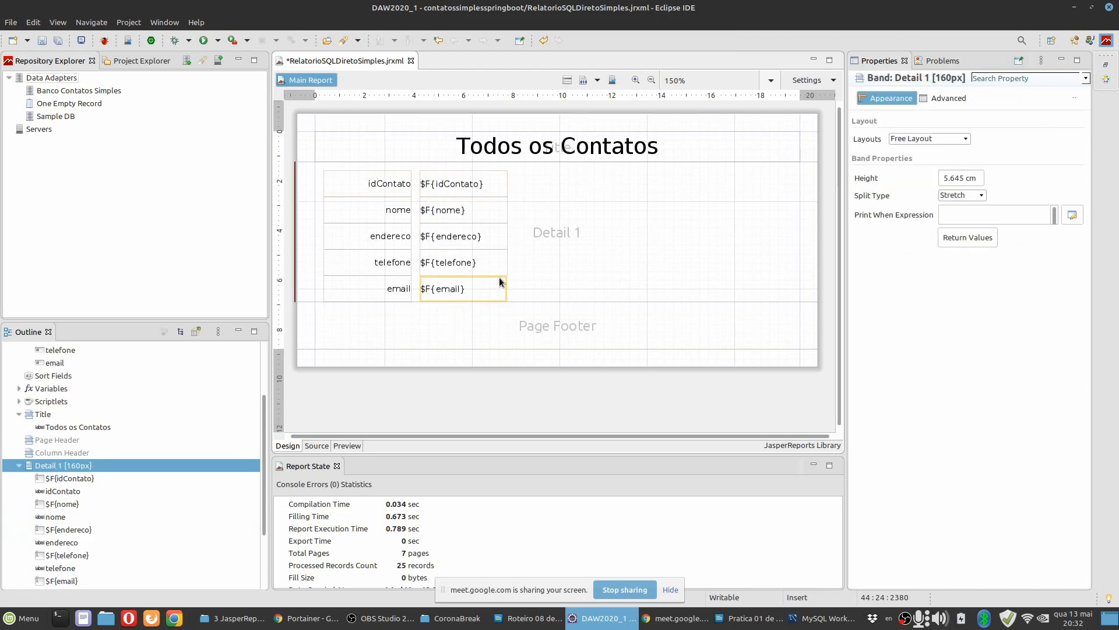
Preview the report to check the alignment of labels and values, and return to the design.
left_click(357, 444)
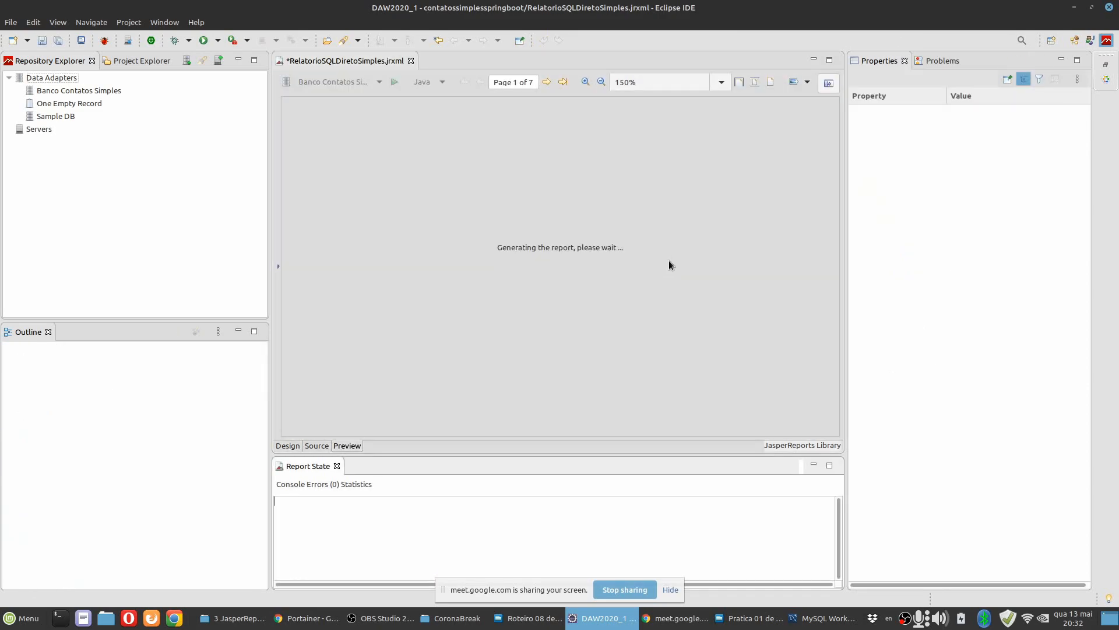
scroll(565, 277, "down", 10)
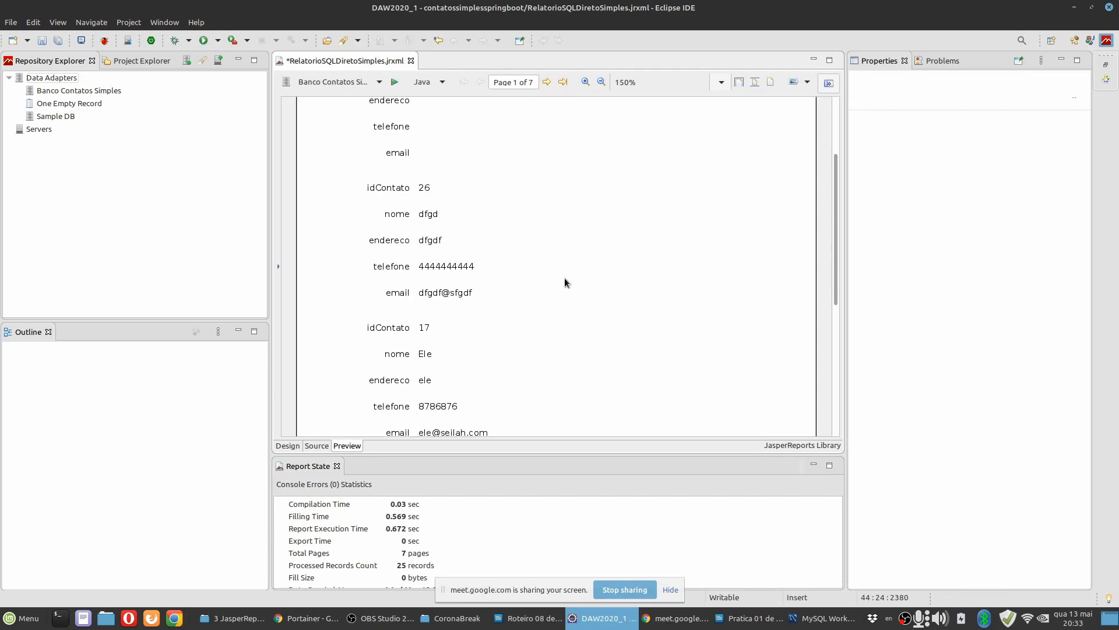
left_click(287, 445)
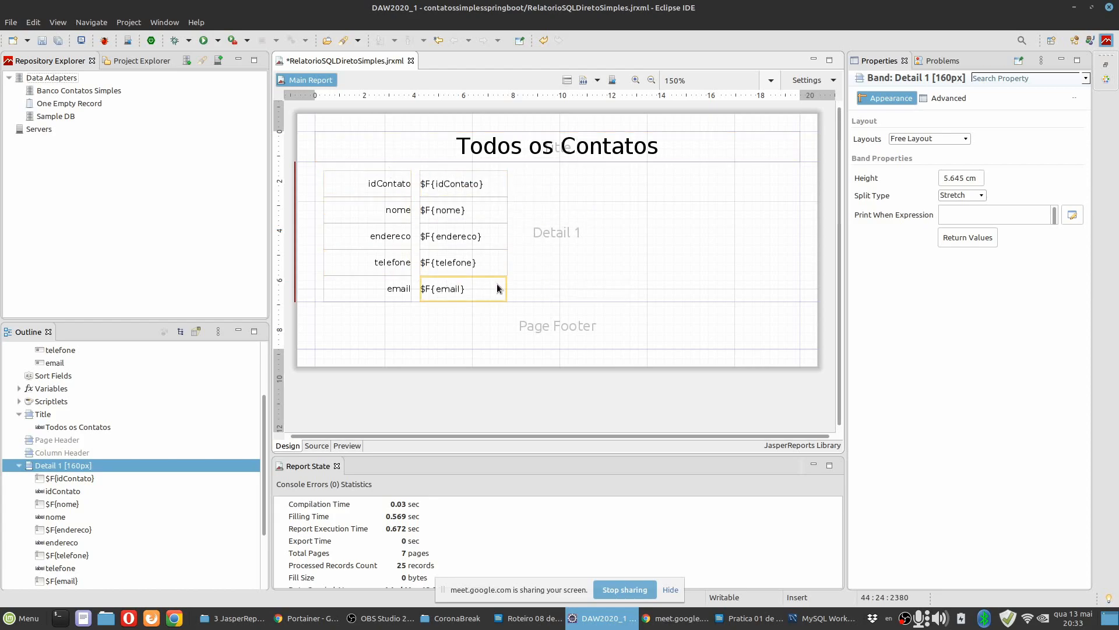
Move all ten labels and fields up to the upper edge of the Detail band, and shorten the band to 152px.
left_click(457, 282)
key("ctrl+a")
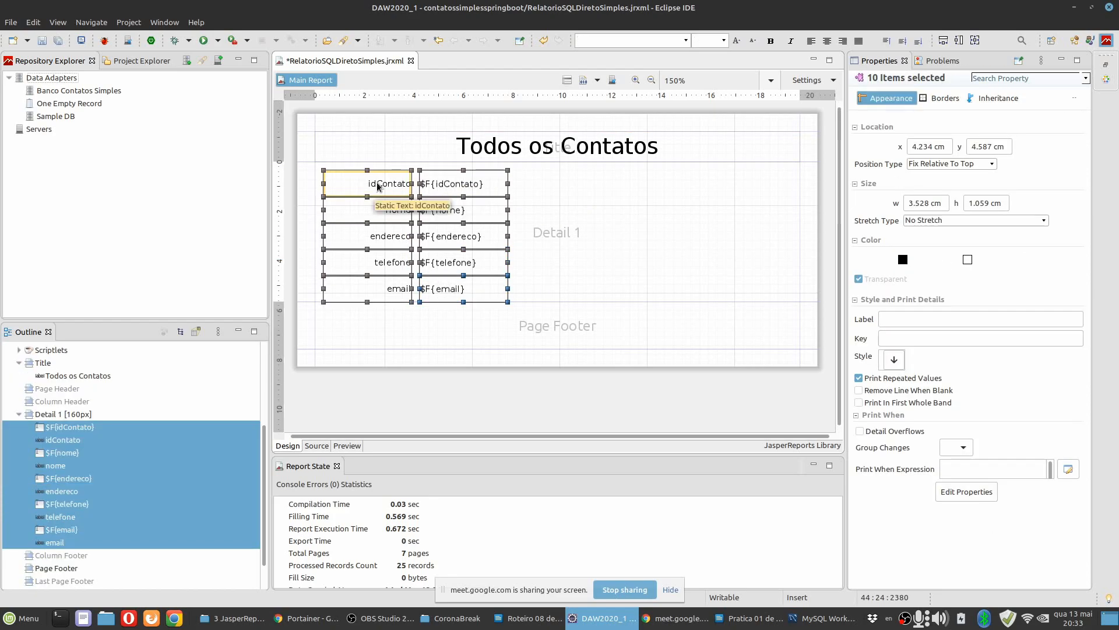
left_click_drag(369, 184, 370, 176)
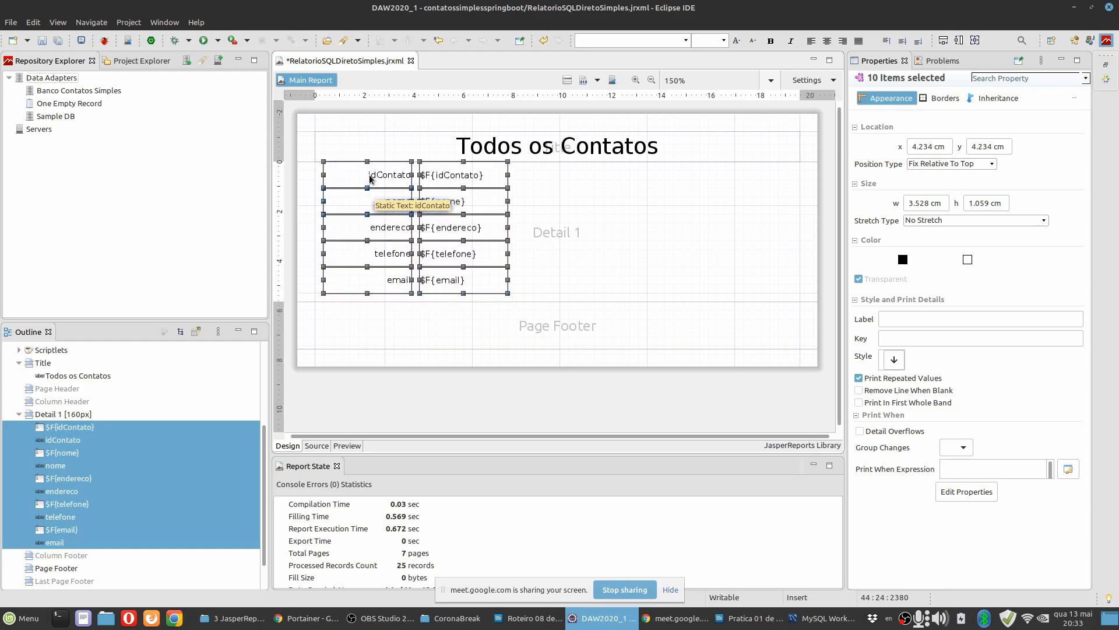
left_click(540, 296)
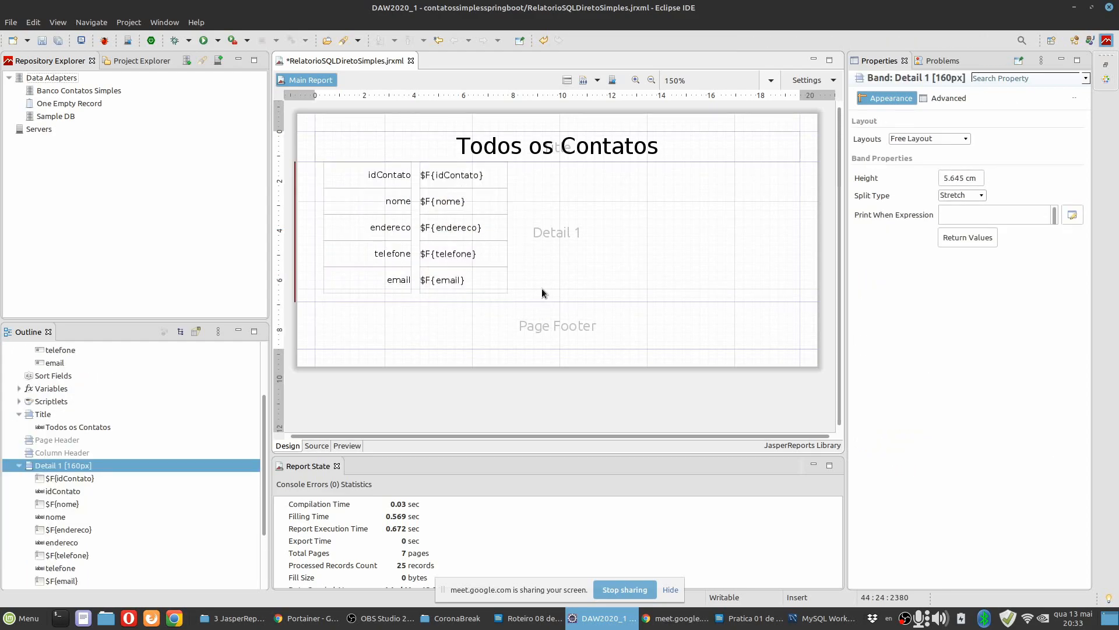
left_click_drag(536, 300, 537, 280)
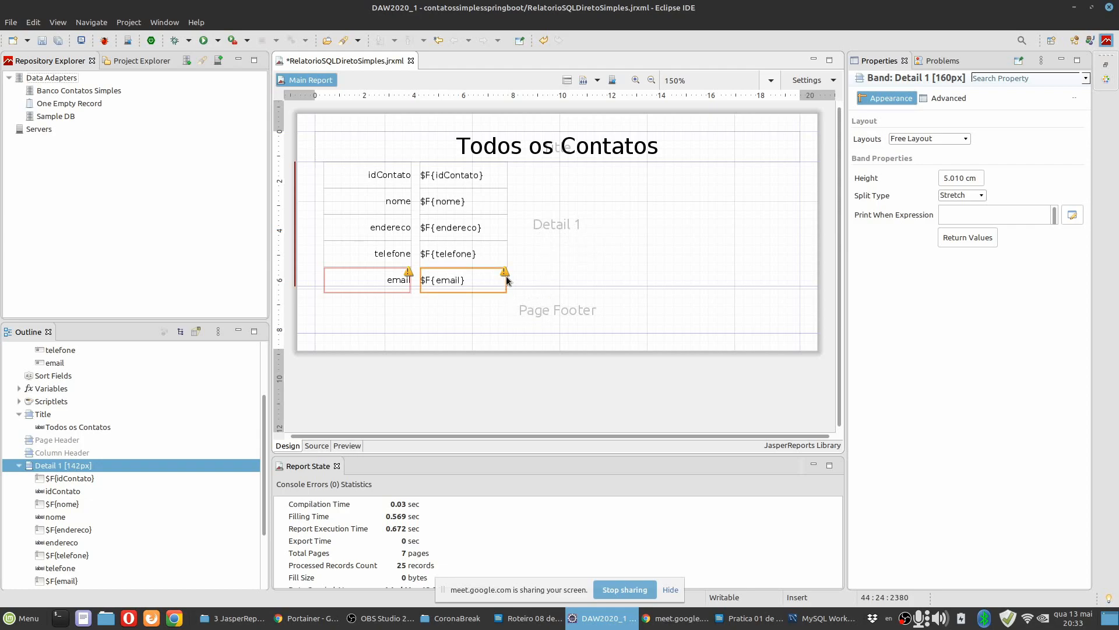
left_click_drag(546, 284, 547, 293)
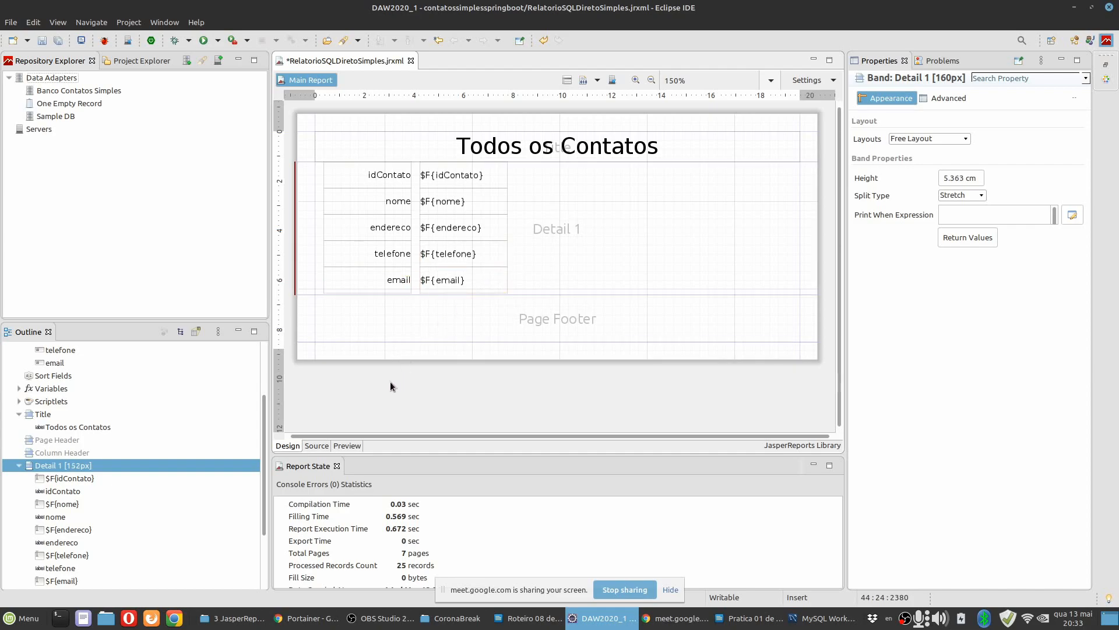
Check the record spacing in the preview, consult the sample layout in the Pratica 01 document, and return to the Eclipse design.
left_click(354, 446)
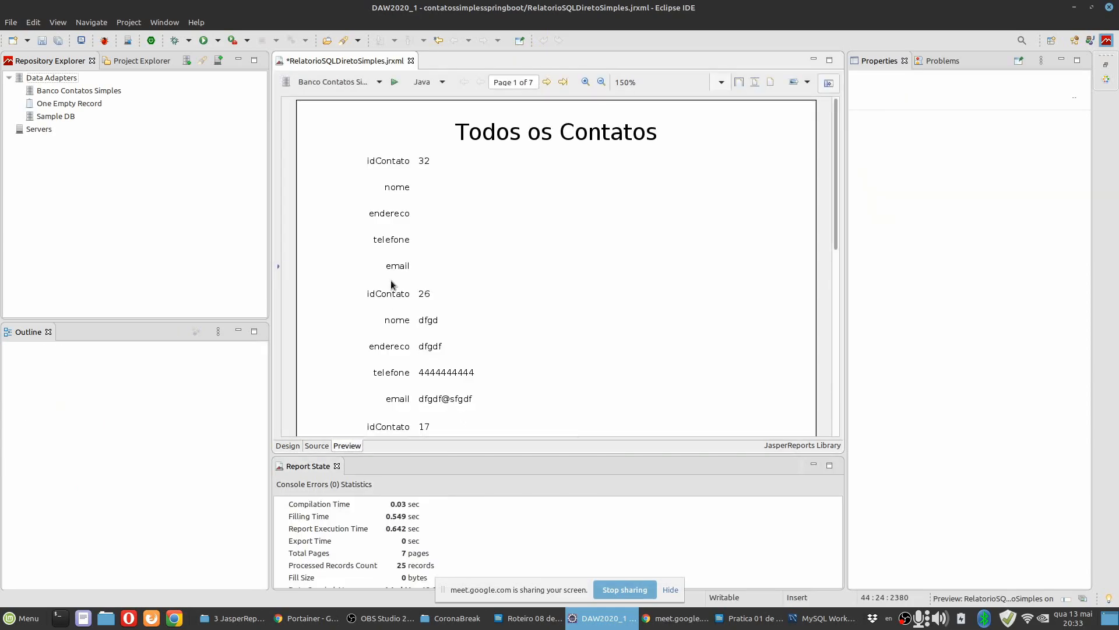
scroll(409, 314, "down", 10)
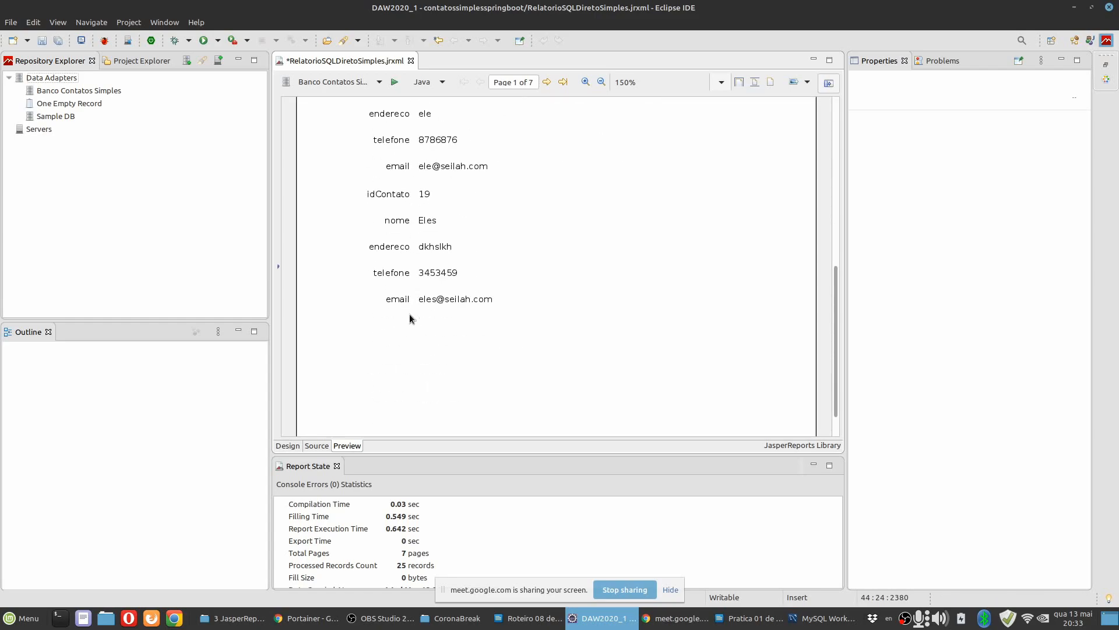
scroll(409, 314, "up", 12)
left_click(289, 445)
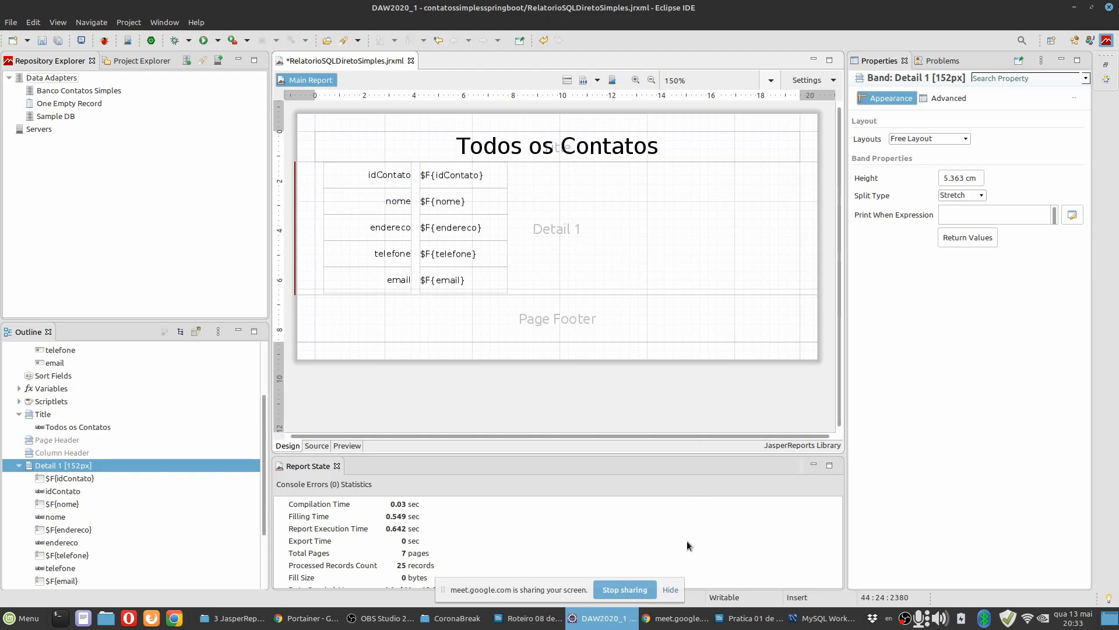
left_click(749, 618)
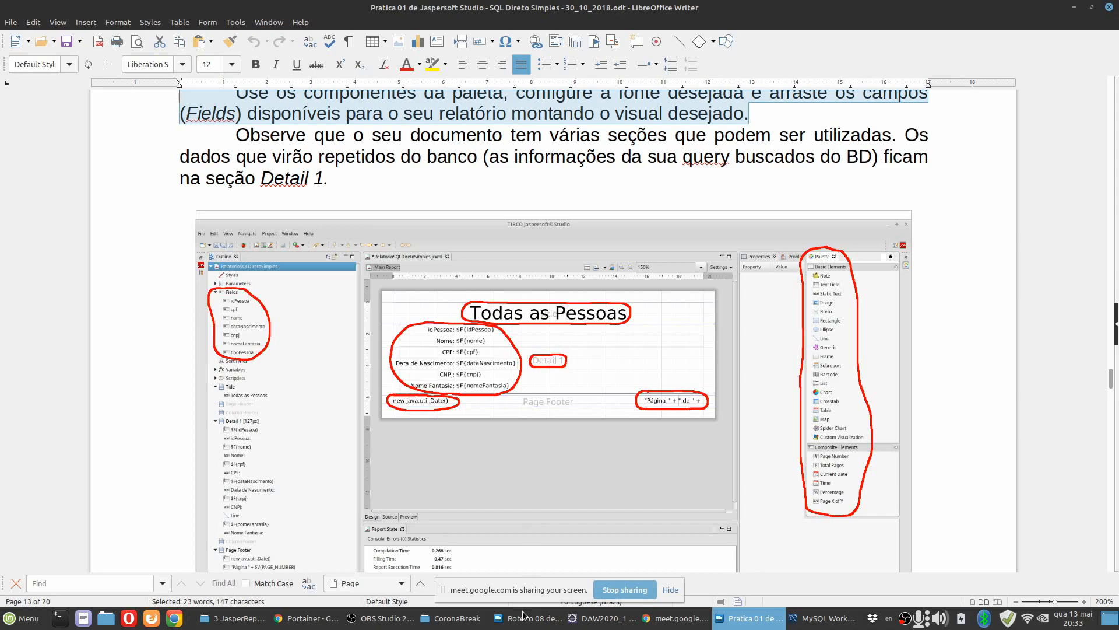
left_click(571, 616)
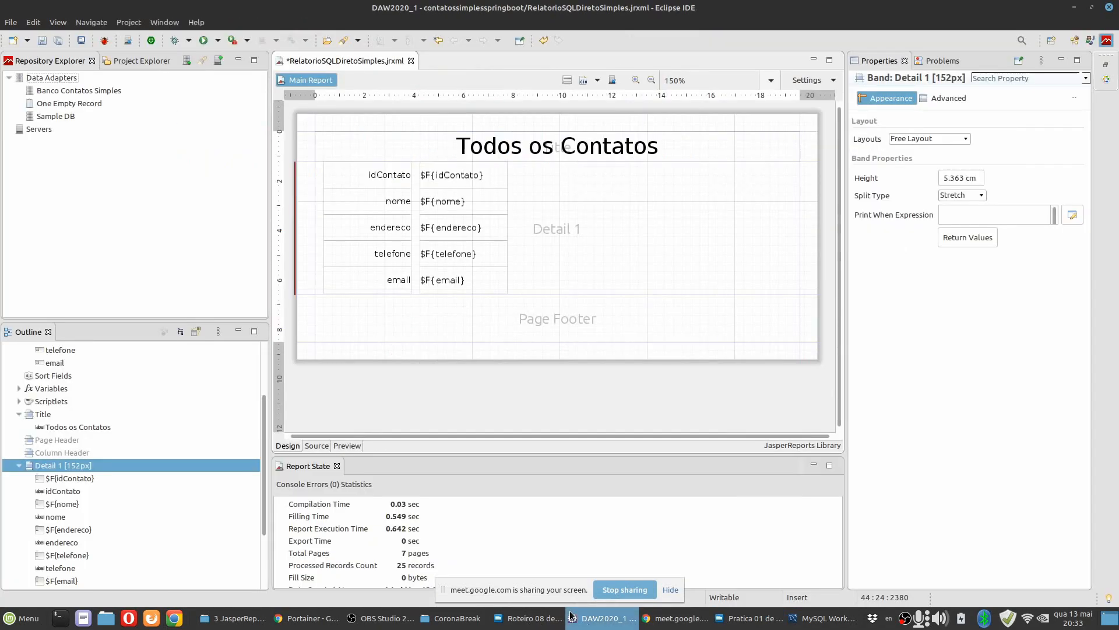
Reduce the height of the idContato label and the $F{idContato} field to 0.706 cm each.
left_click(388, 181)
left_click_drag(370, 180, 370, 173)
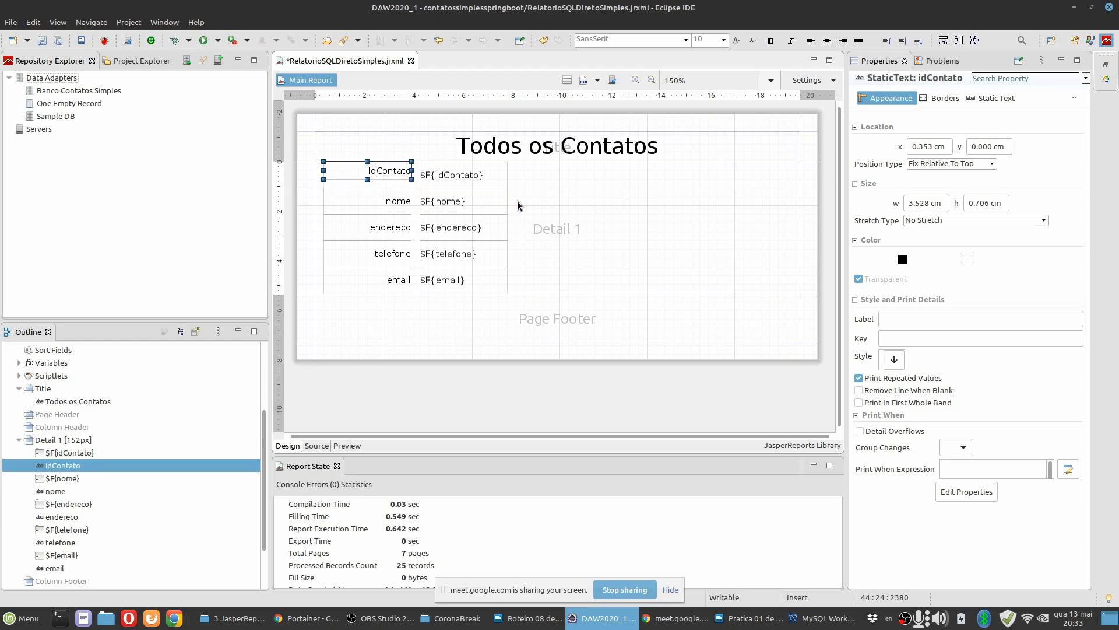
left_click(456, 183)
left_click_drag(463, 188, 464, 180)
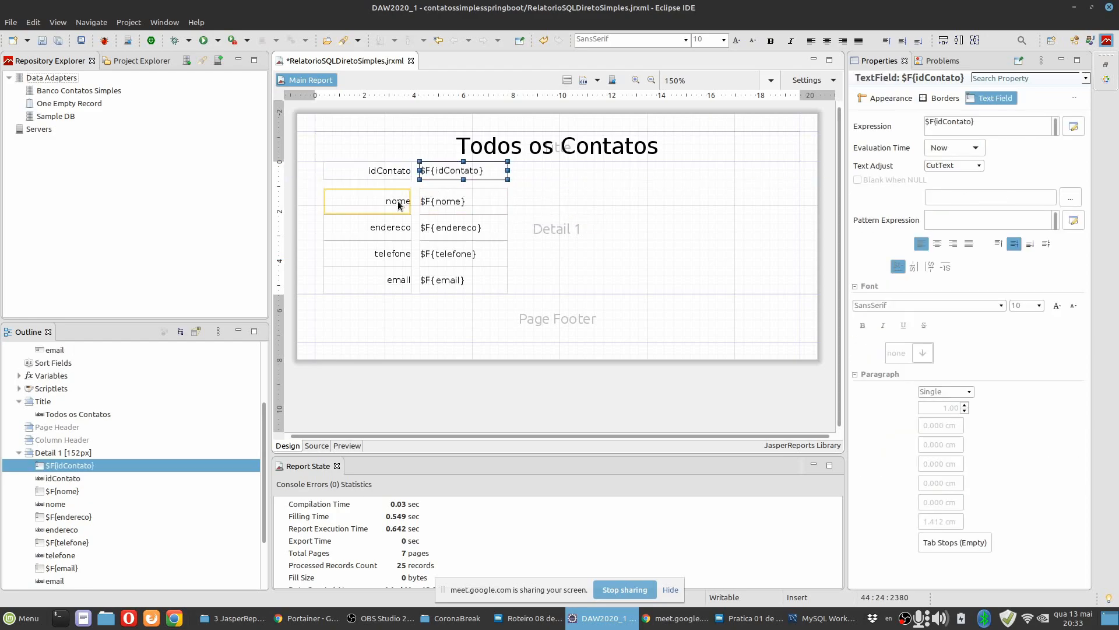
Reduce the nome label and field to 0.706 cm high and move both up directly below the idContato row.
left_click(401, 204)
left_click_drag(376, 214, 378, 206)
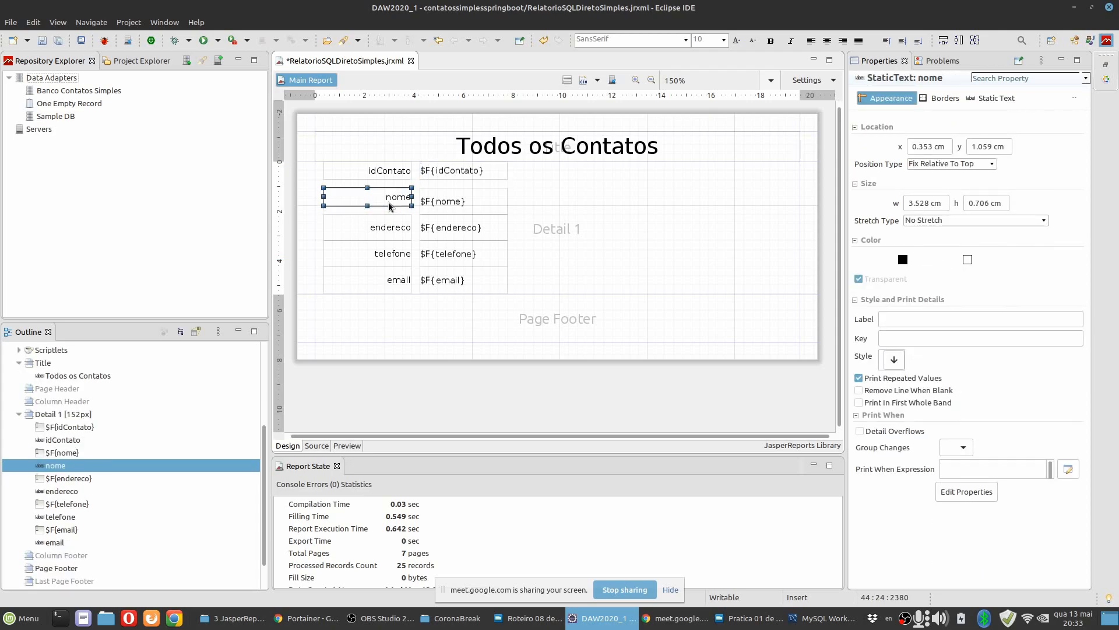
left_click(458, 209)
left_click_drag(464, 214, 444, 192)
left_click(387, 199, "shift")
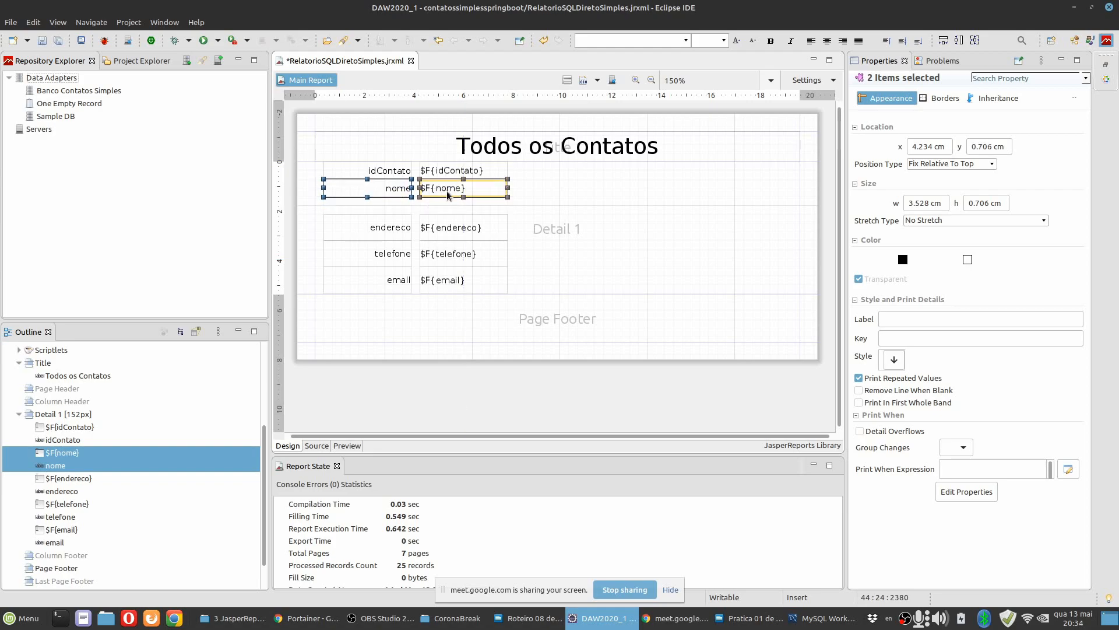
left_click(415, 209)
Reduce the height of the endereco, telefone and email labels and their fields to 0.706 cm each.
left_click(397, 231)
left_click_drag(368, 240, 369, 232)
left_click(458, 231)
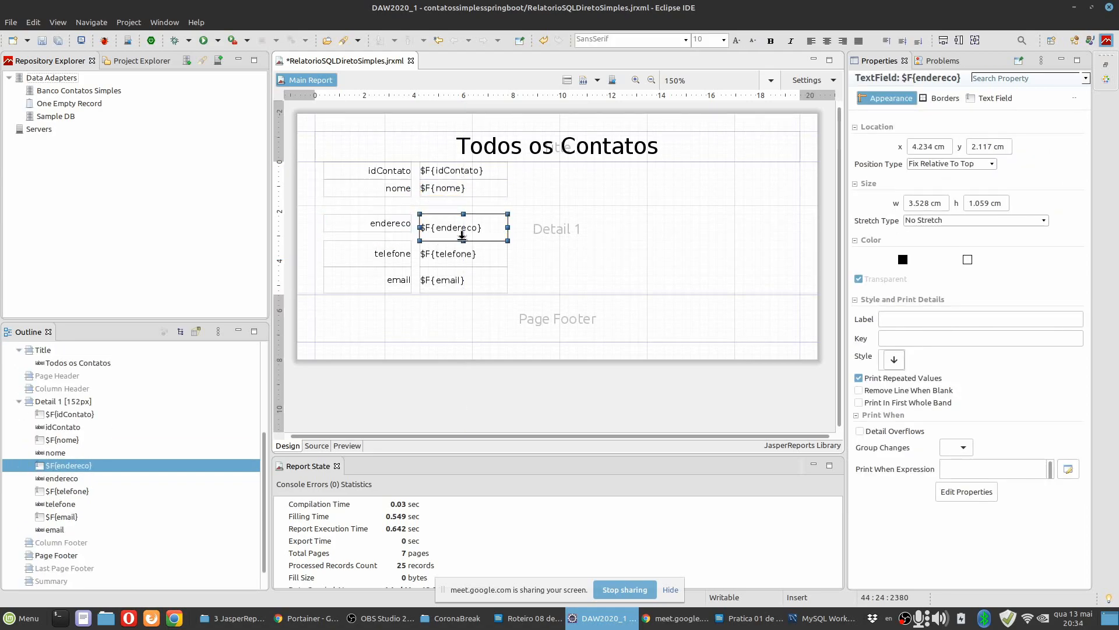
left_click(368, 257)
left_click_drag(367, 260, 368, 257)
left_click(465, 261)
mouse_move(465, 261)
left_mouse_down()
mouse_move(469, 272)
mouse_move(465, 255)
left_mouse_up()
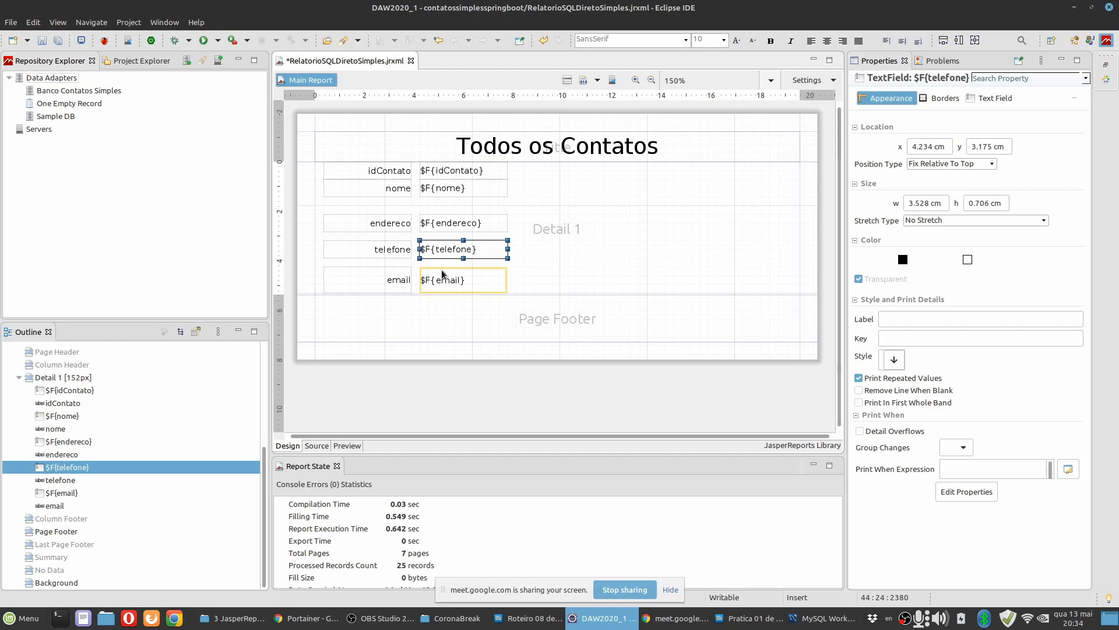
left_click(371, 281)
left_click_drag(367, 294, 368, 284)
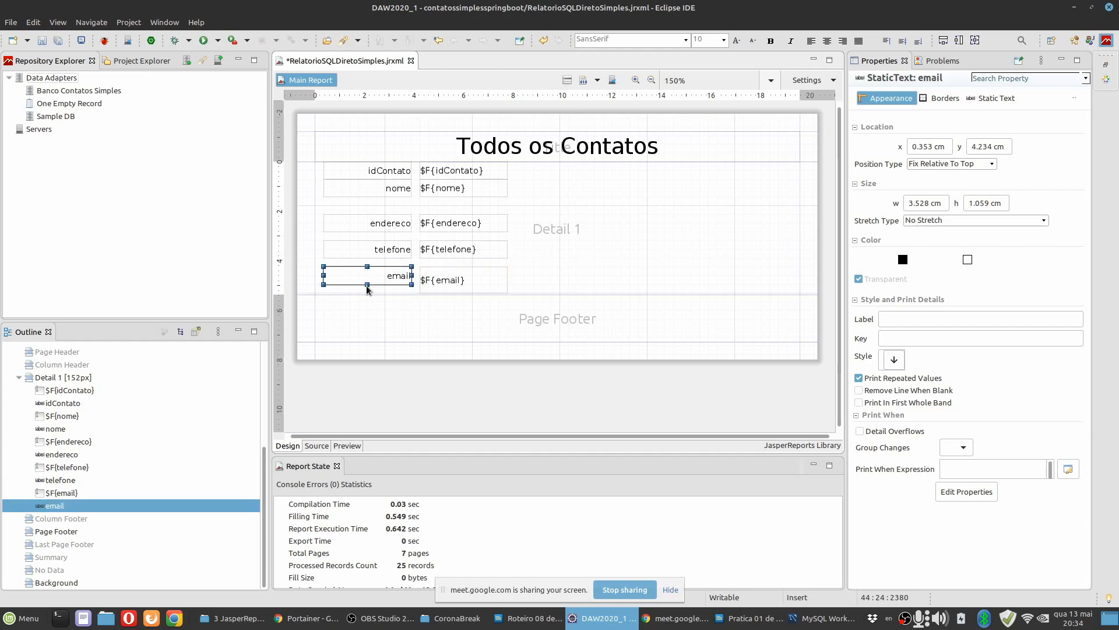
left_click(464, 281)
left_click_drag(464, 292, 463, 284)
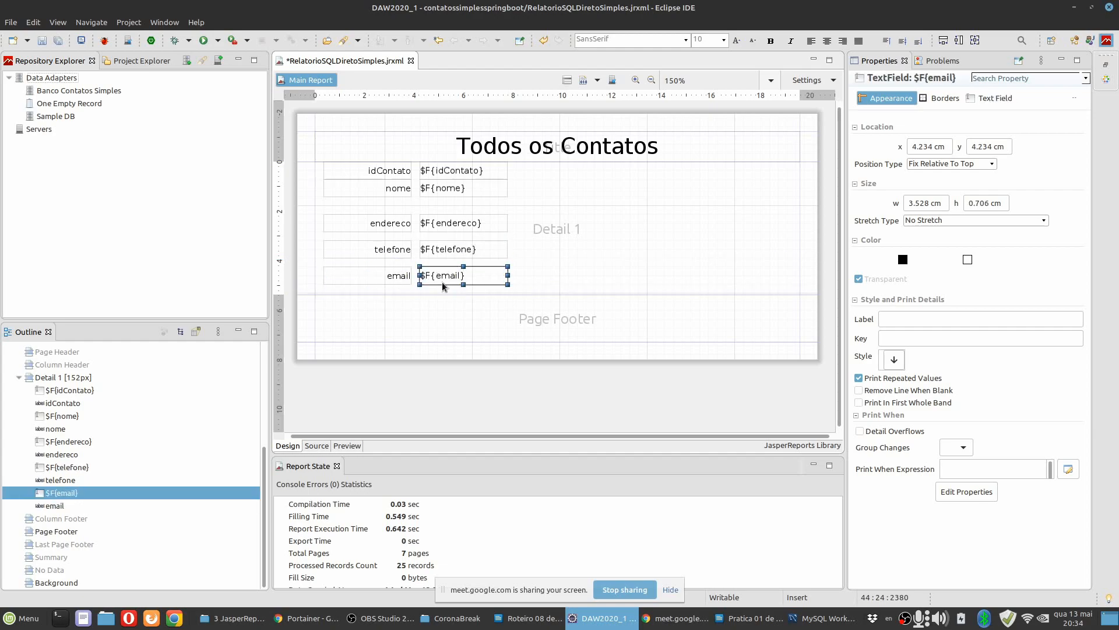
Move the endereco, telefone and email label-and-field pairs up so they stack without gaps below the nome row.
left_click(393, 224)
left_click(442, 224, "ctrl")
left_click_drag(442, 223, 442, 206)
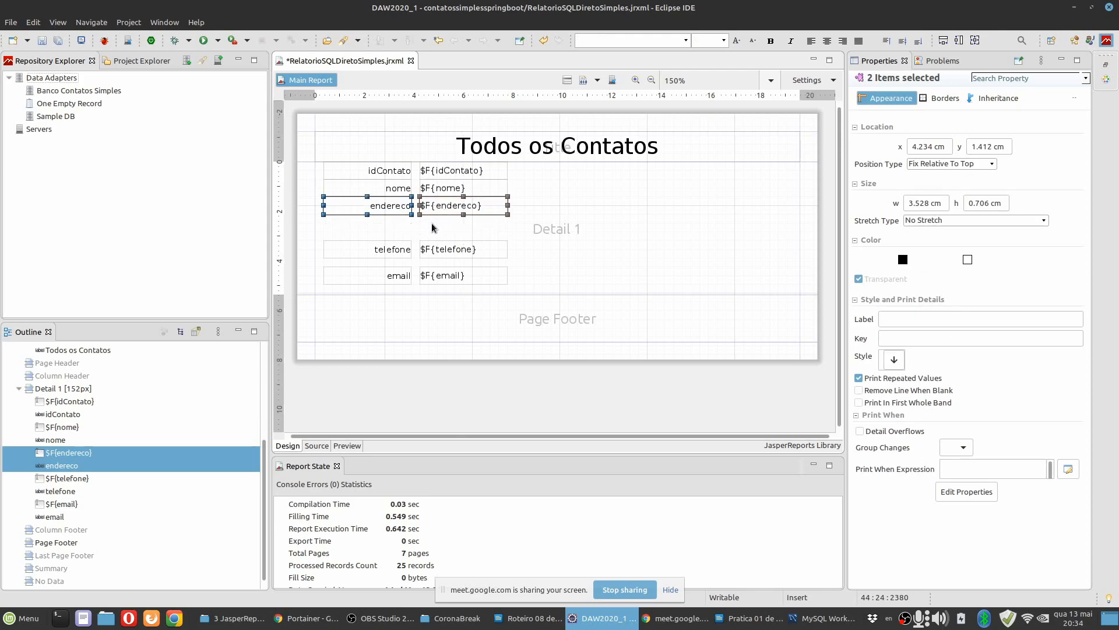
left_click(384, 249)
left_click(443, 249, "ctrl")
left_click_drag(443, 250, 440, 226)
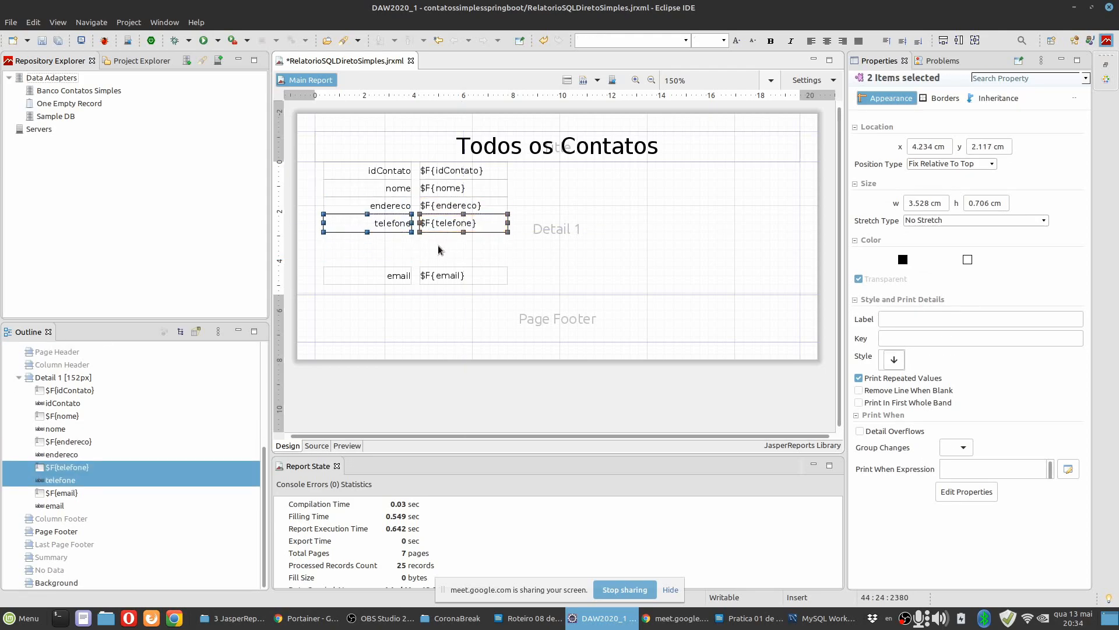
left_click(399, 275)
left_click(448, 275, "ctrl")
left_click_drag(448, 277, 469, 247)
Shorten the Detail band to 102px so it ends just below the email row, and preview the report.
left_click(510, 290)
left_click_drag(508, 291, 512, 248)
left_click_drag(512, 245, 511, 245)
left_click(360, 444)
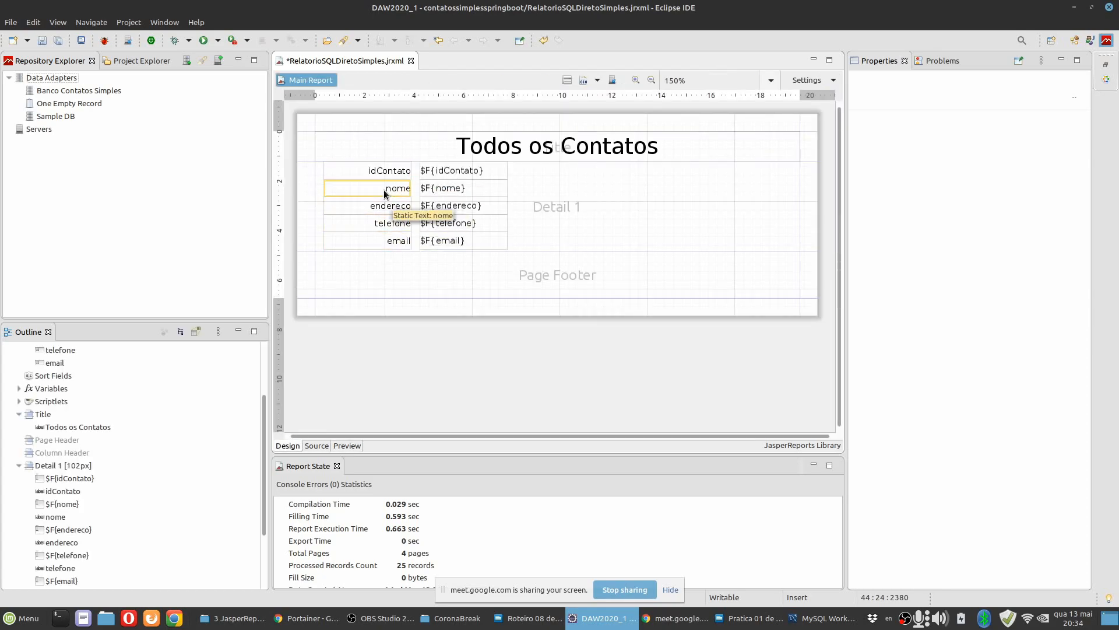
Back in the design, change the text of the nome label to "Nome:".
double_click(385, 194)
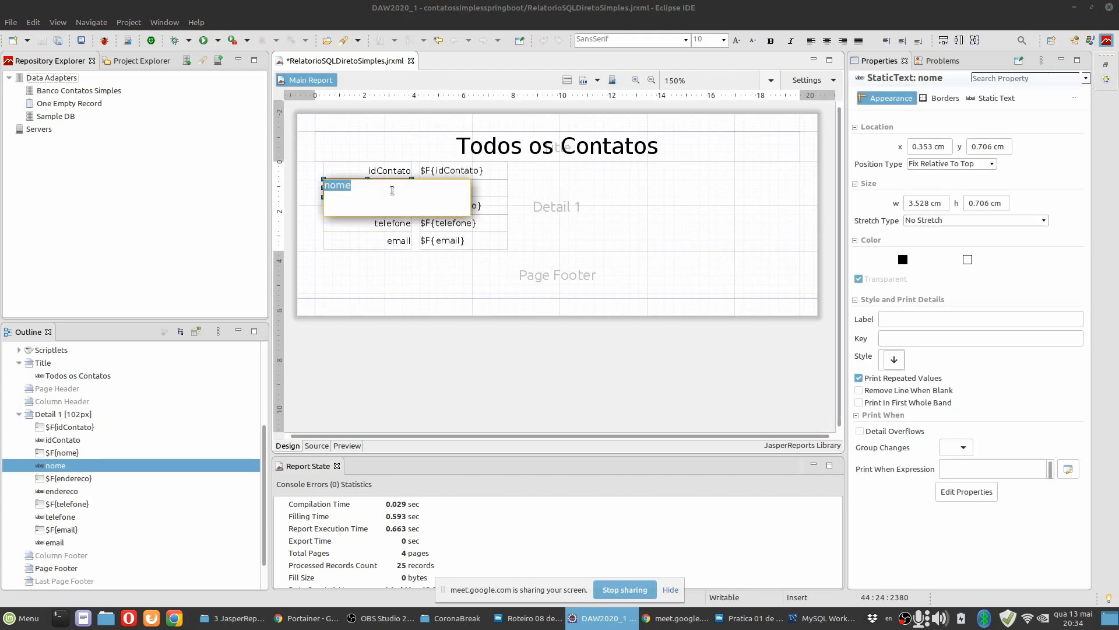
left_click(331, 186)
key("BackSpace")
type("N")
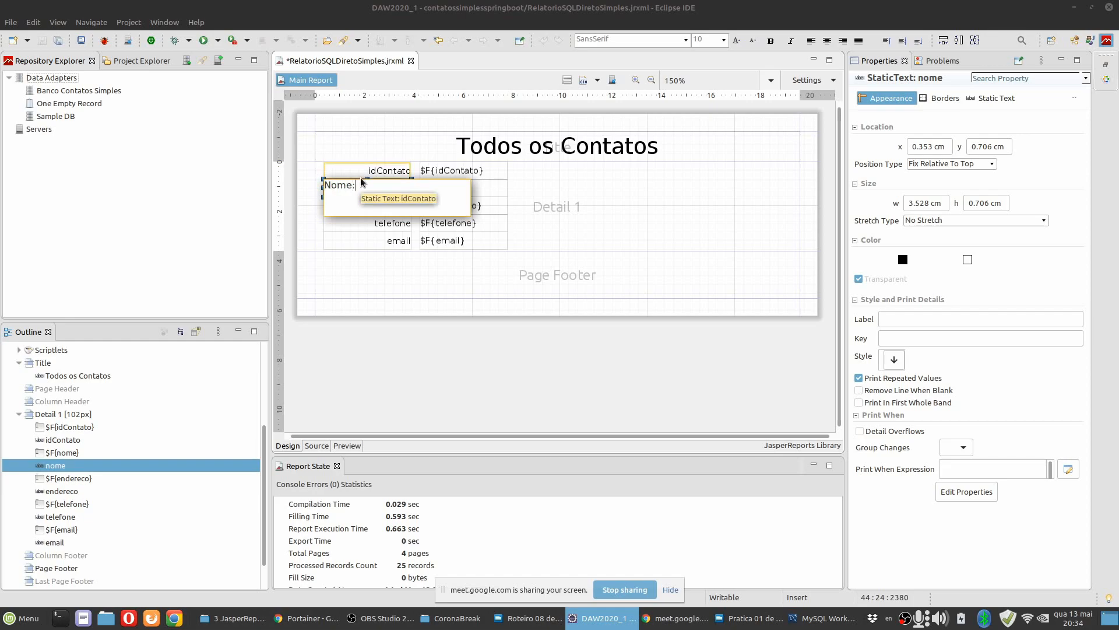
key("Return")
Change the text of the endereco label to "Endereço:".
double_click(380, 211)
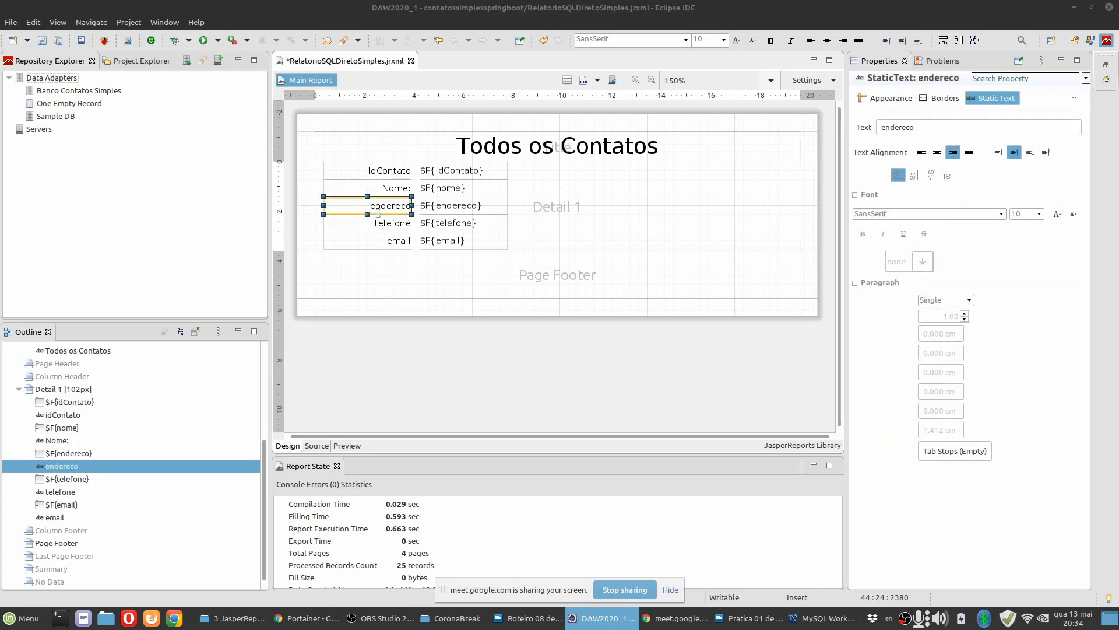
left_click(328, 205)
key("Delete")
type("E")
key("End")
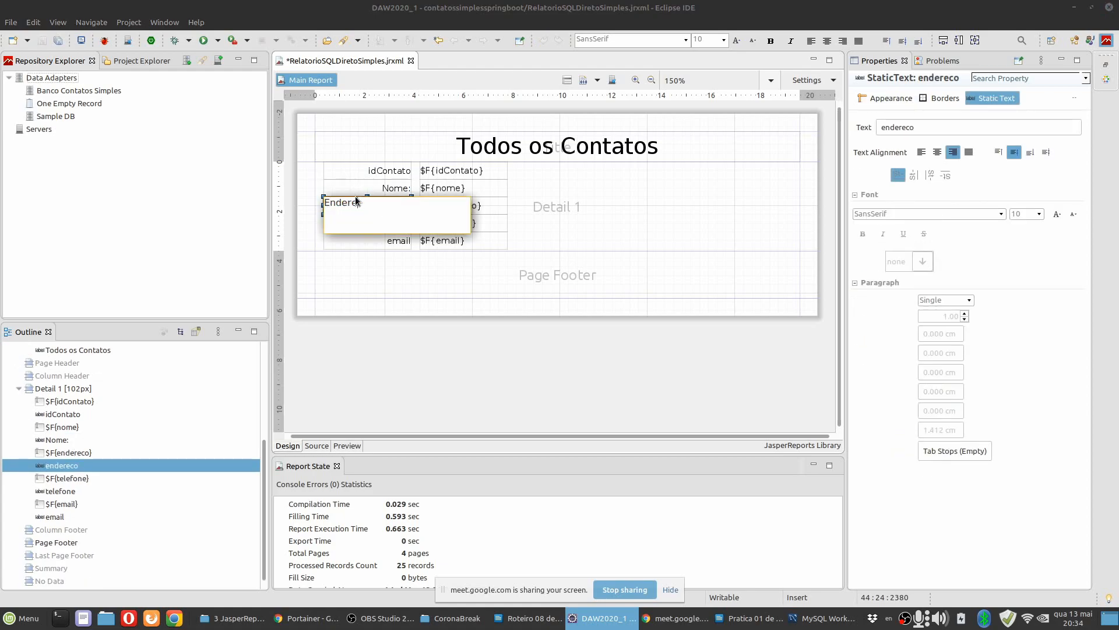
key("Return")
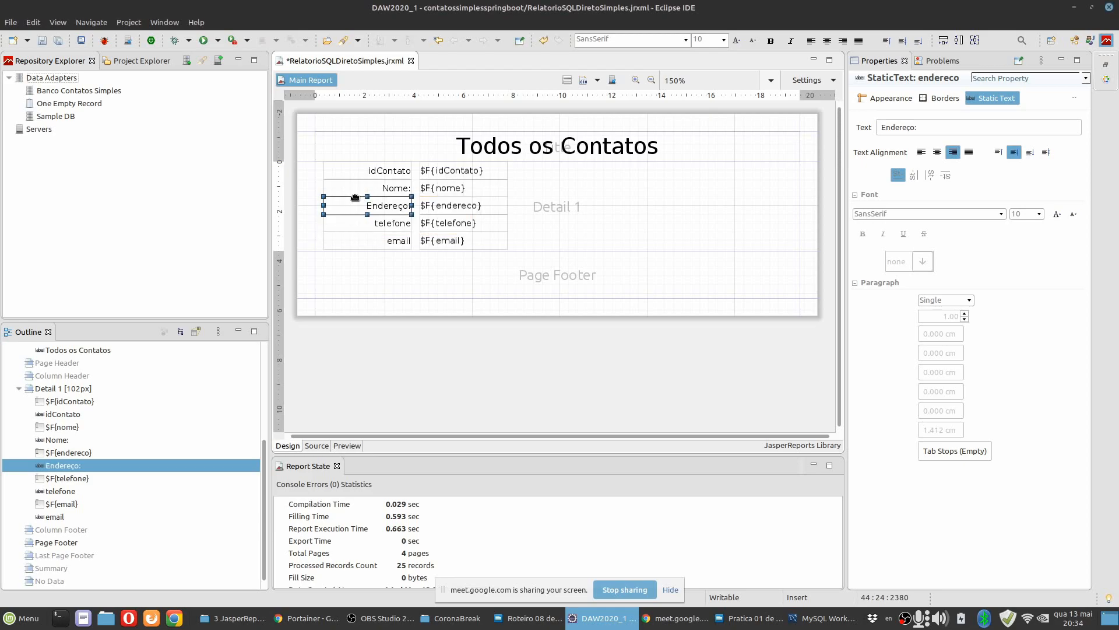
Capitalize the telefone label's text as "Telefone".
double_click(392, 225)
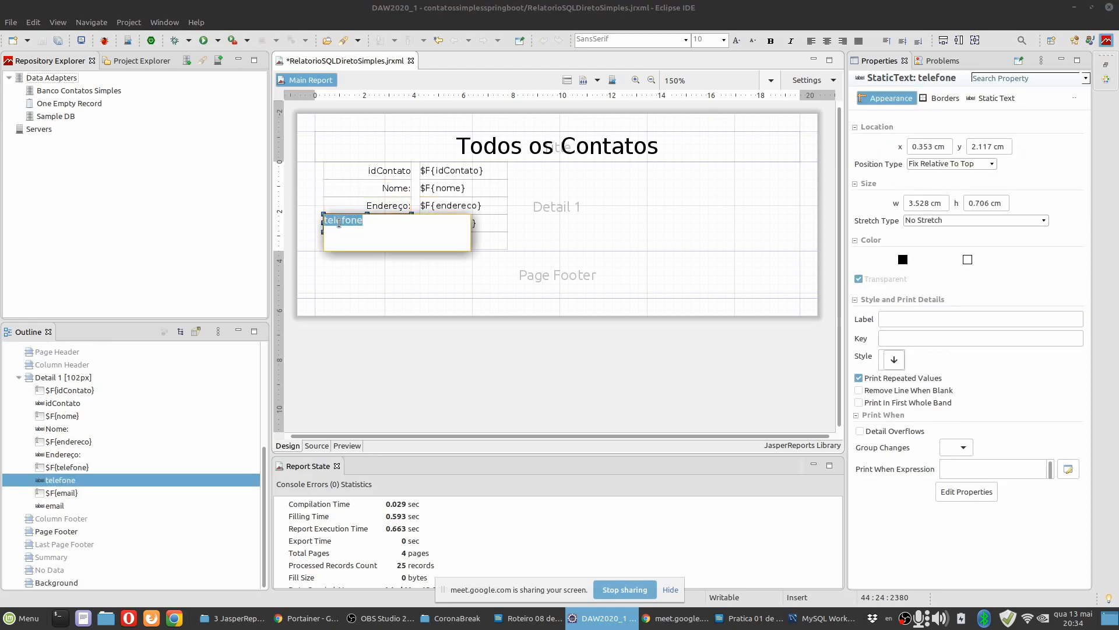
left_click(329, 222)
key("Delete")
type("T")
key("Return")
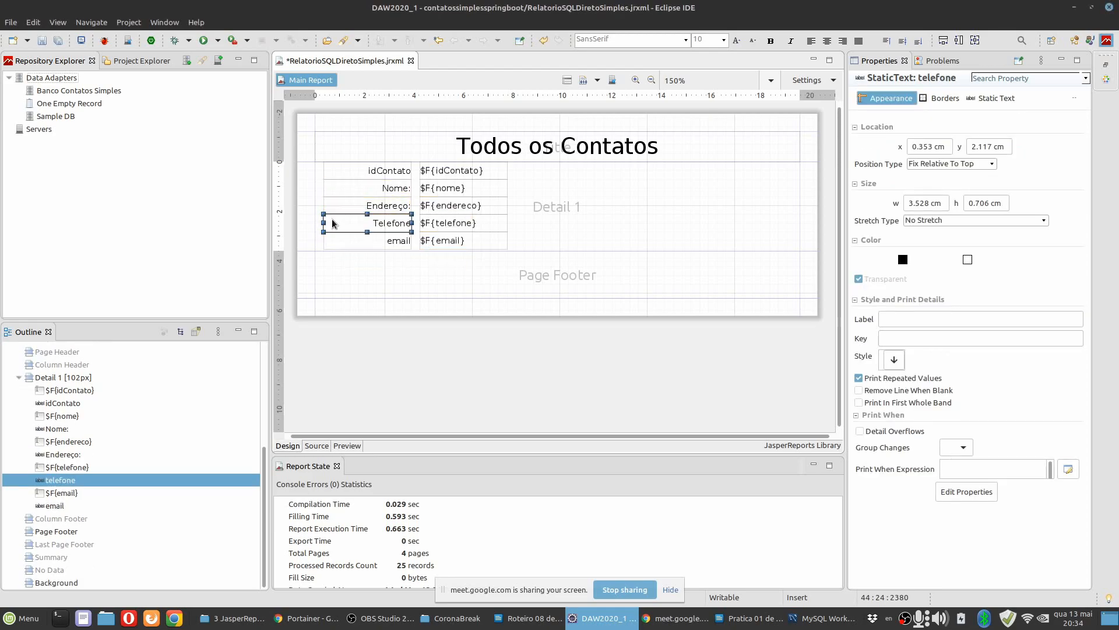
Add a colon to the phone label so its text reads "Telefone:".
double_click(379, 229)
left_click(387, 225)
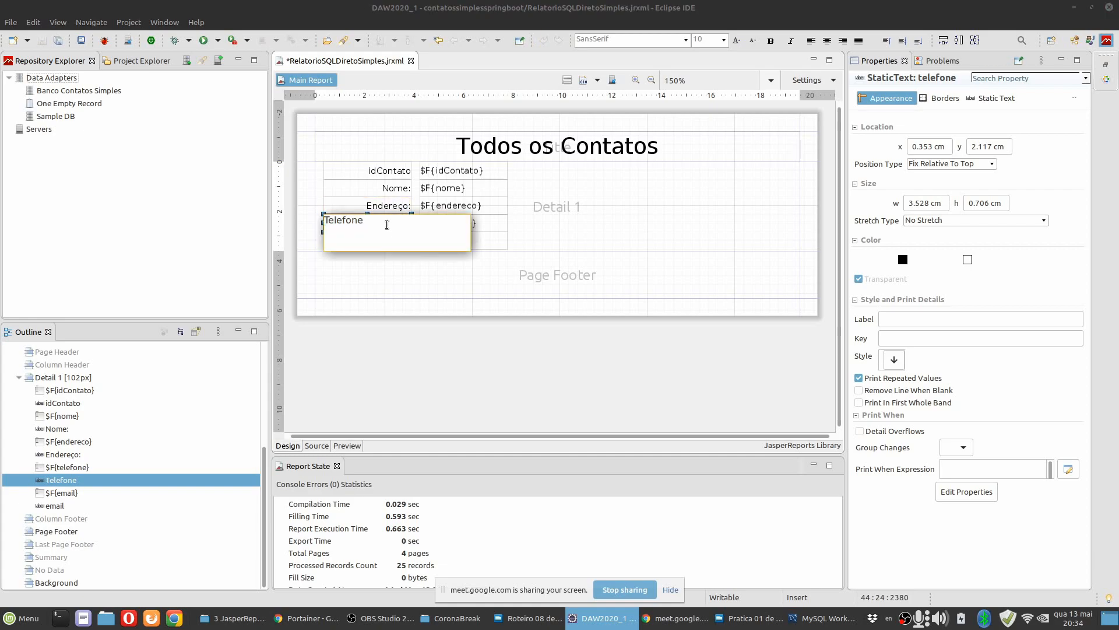
type(":")
key("Return")
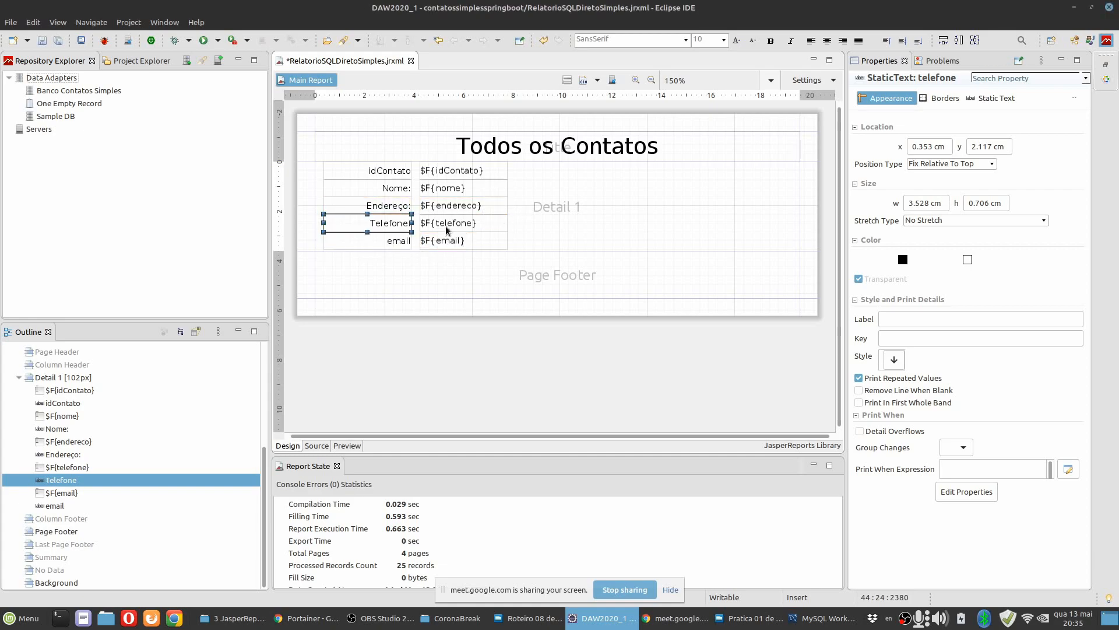
Change the text of the email label to "E-mail:".
double_click(369, 234)
left_click(331, 240)
key("BackSpace")
type("E-a")
key("BackSpace")
type("mail:mail")
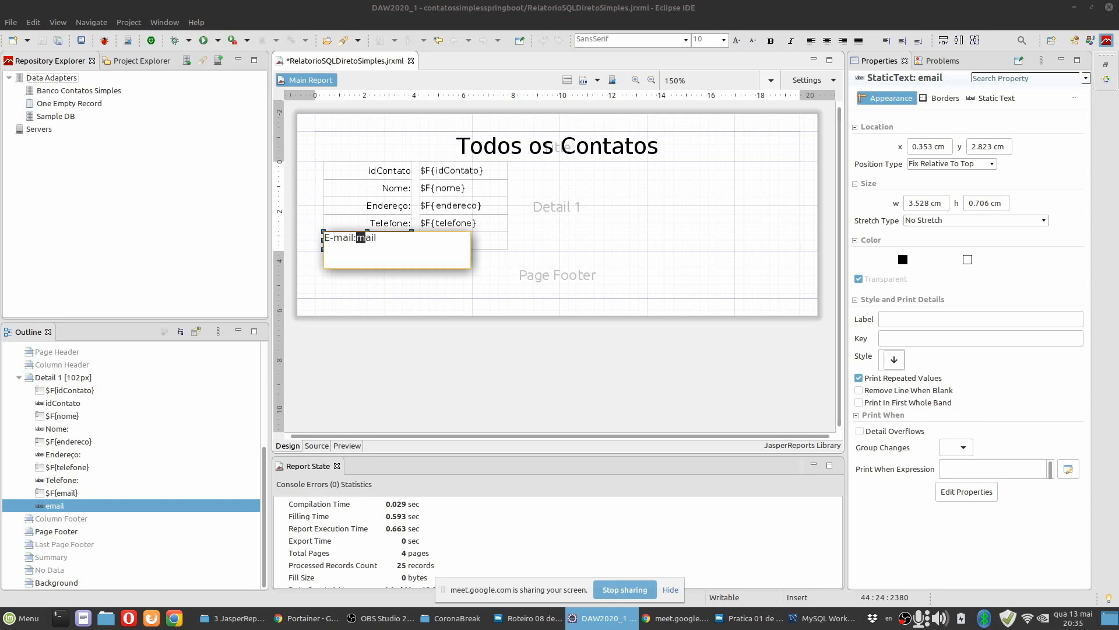
key("Delete")
left_click(599, 226)
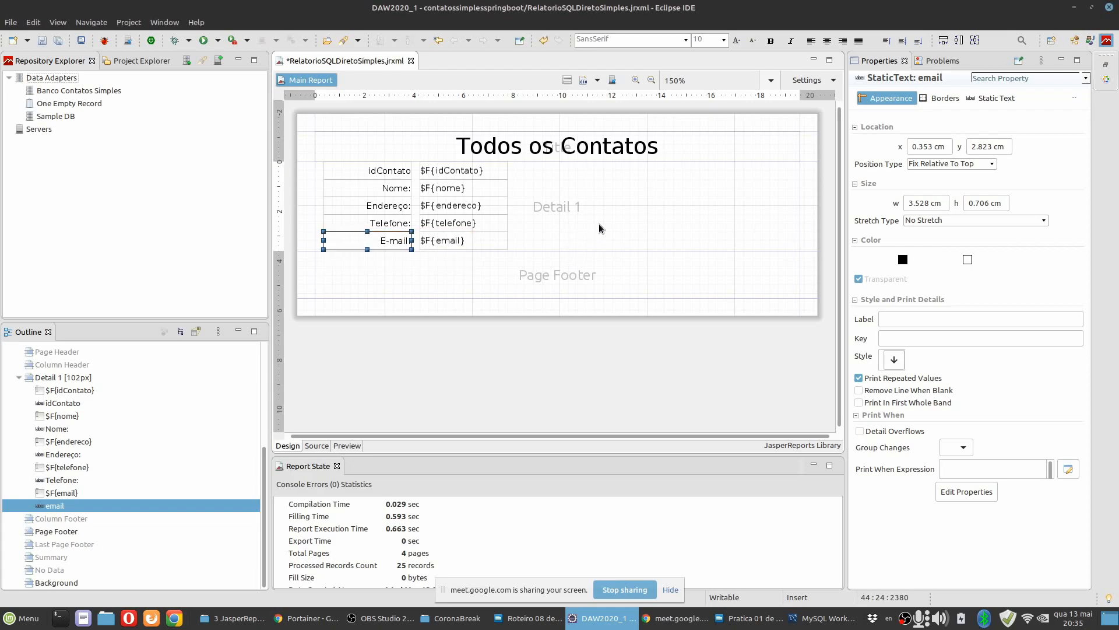
Make the five static labels in the Detail band, from idContato to E-mail, bold.
left_click(381, 173)
left_click(384, 240, "shift")
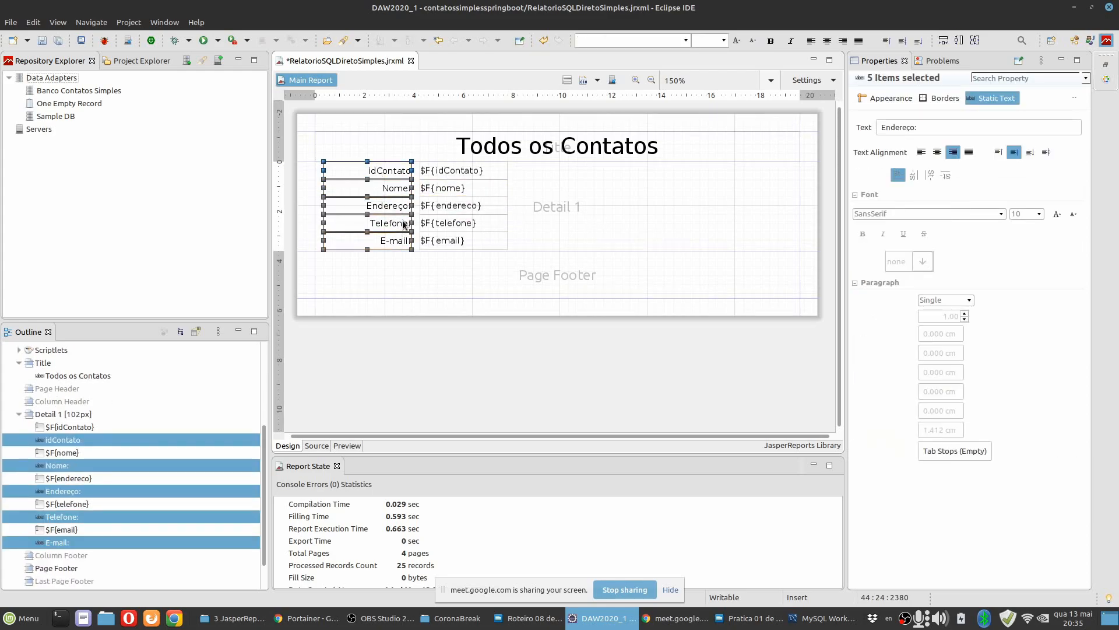
left_click(862, 234)
left_click(625, 196)
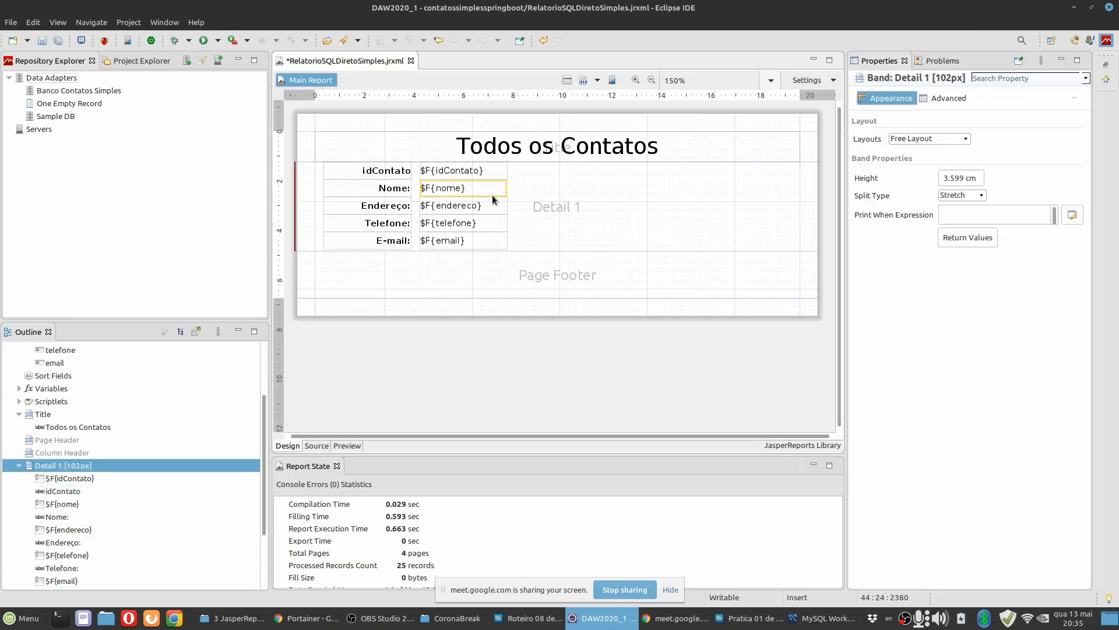
Shift the five data fields in the Detail band left together to x 4.057 cm, closer to their labels.
left_click(453, 170)
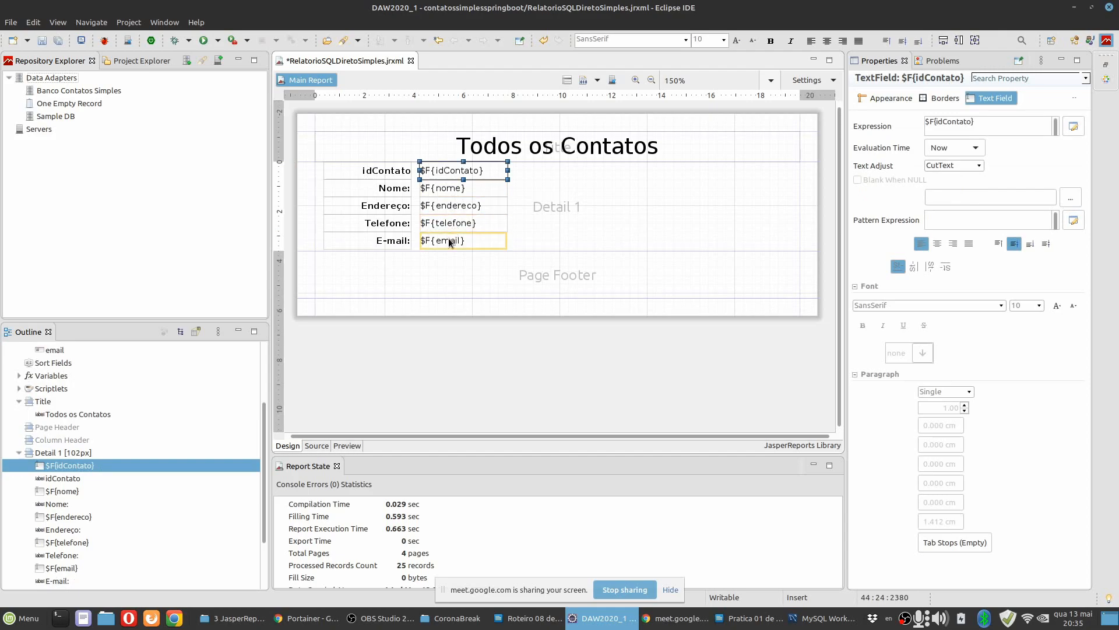
left_click(450, 241, "shift")
key("Left")
key("Left")
key("Left")
key("Left")
key("Left")
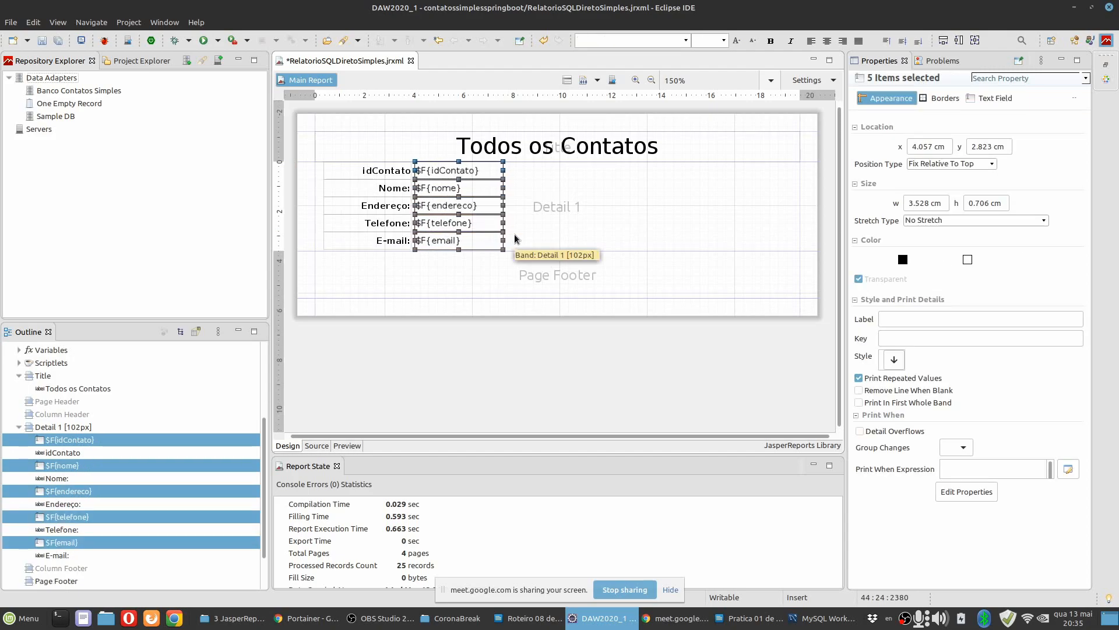
left_click(528, 183)
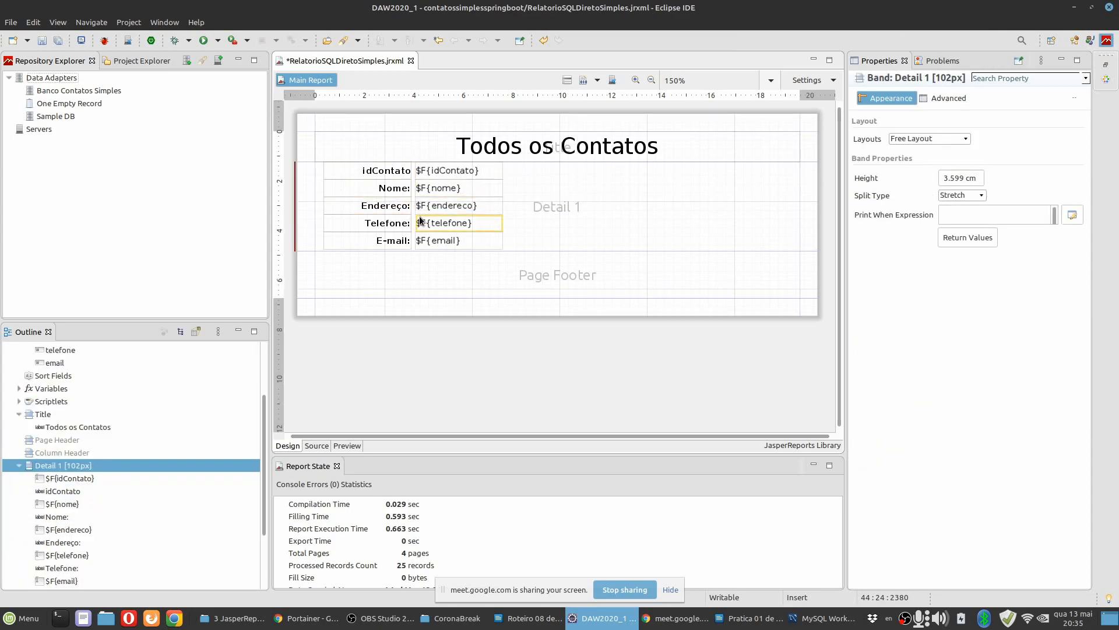
Change the text of the idContato label to "idContato:".
double_click(381, 171)
left_click(401, 172)
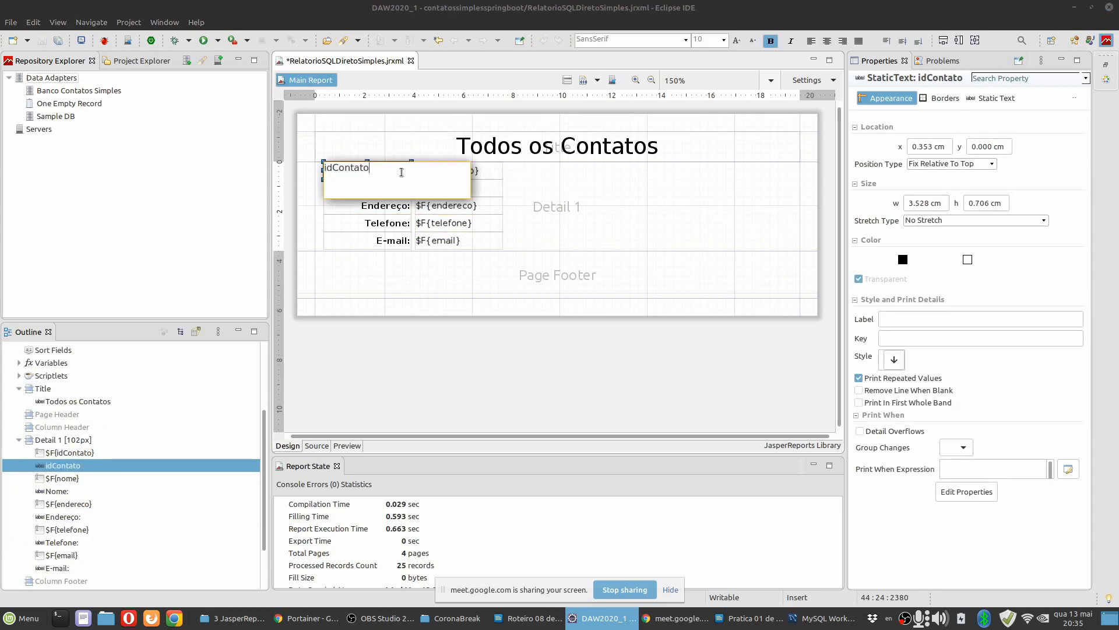
left_click(568, 204)
Preview the report, then check the example layout in the Pratica 01 document and return to the Eclipse design.
left_click(354, 447)
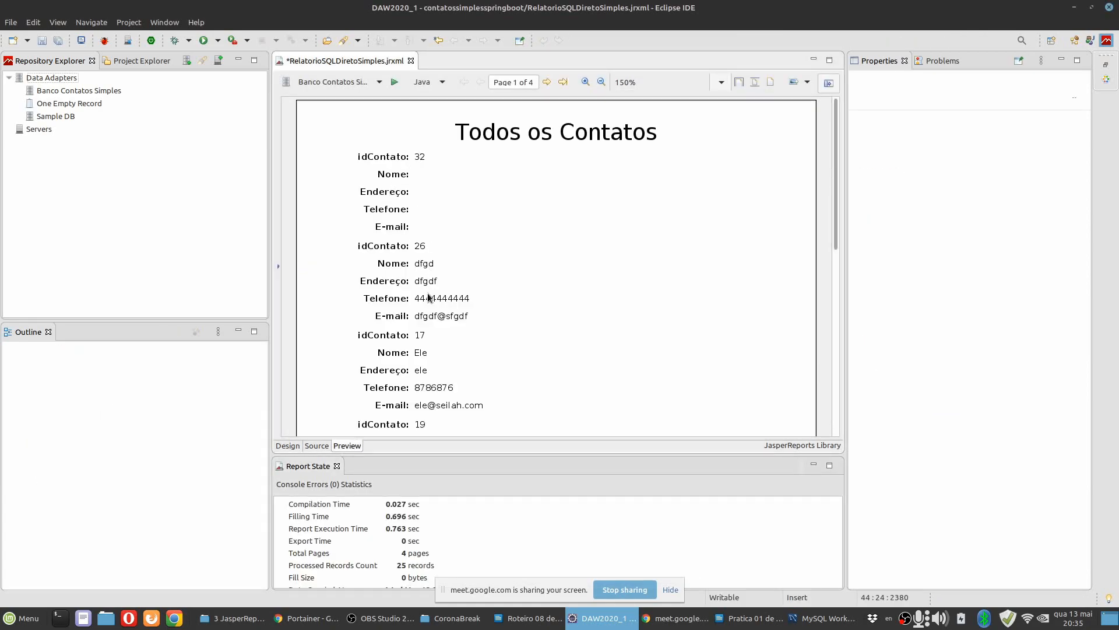
scroll(475, 347, "down", 6)
scroll(474, 348, "up", 6)
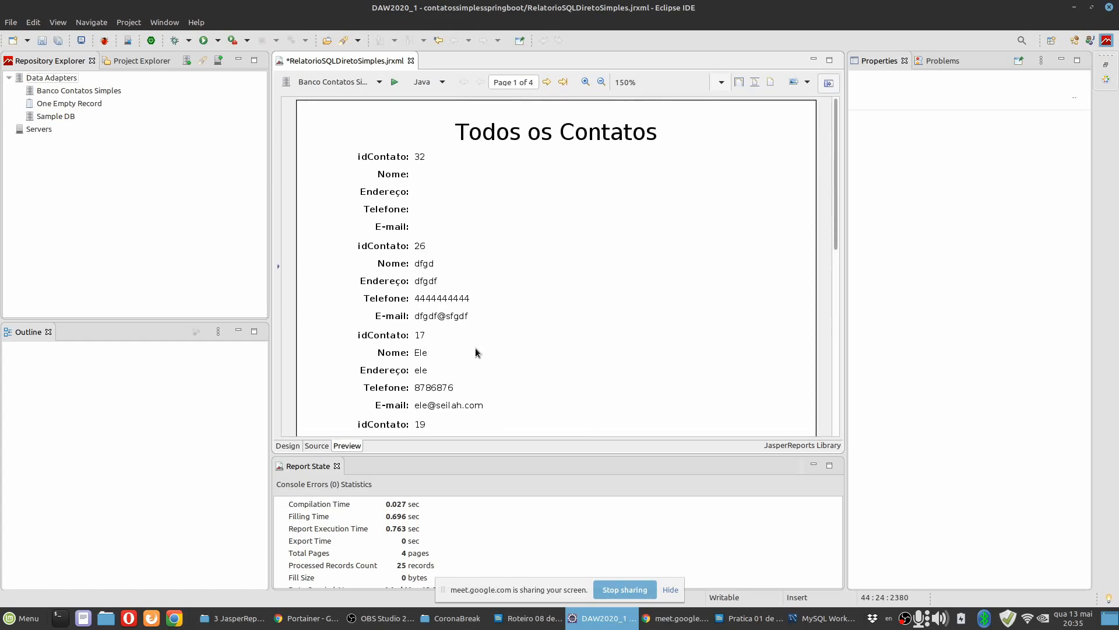
left_click(288, 446)
key("alt+Tab")
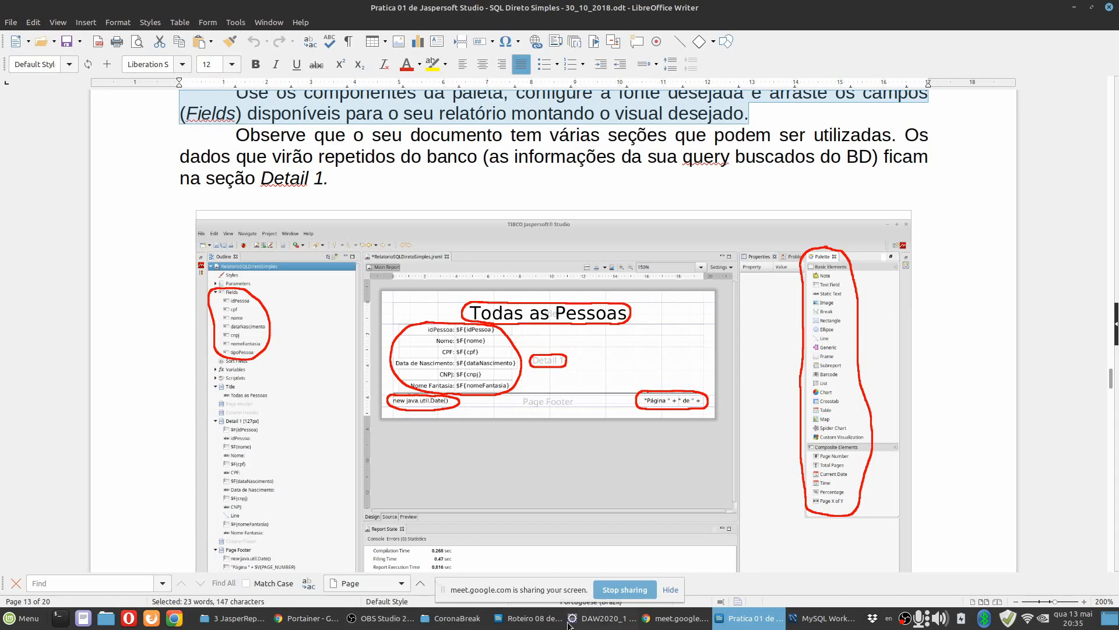
left_click(601, 623)
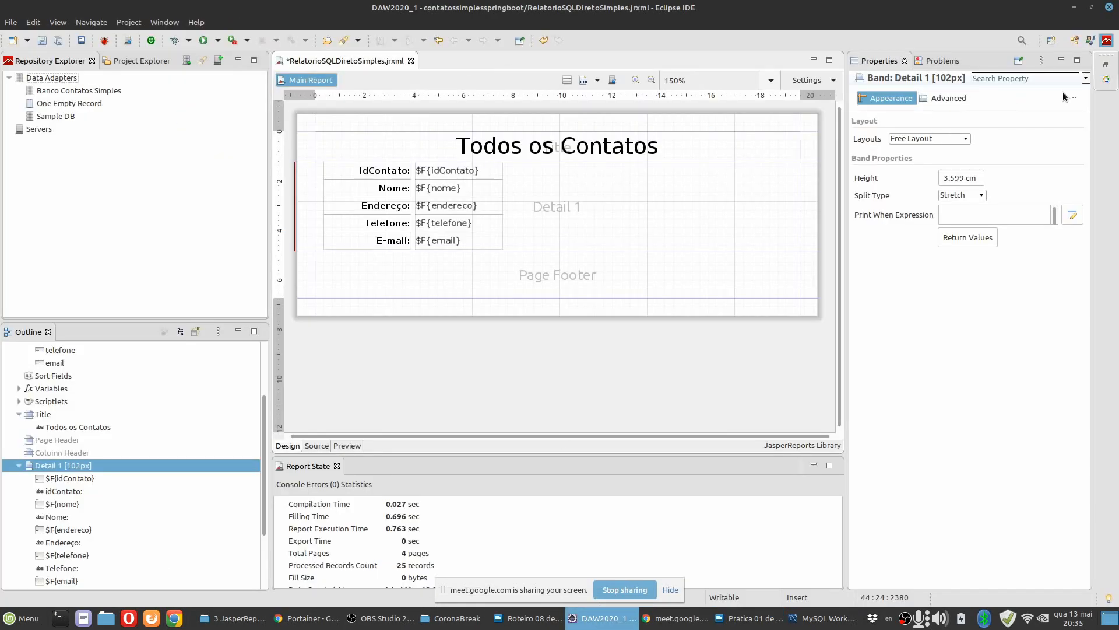
Add a Current Date element about 5.08 cm wide to the Page Footer band, against the left margin.
left_click(1107, 82)
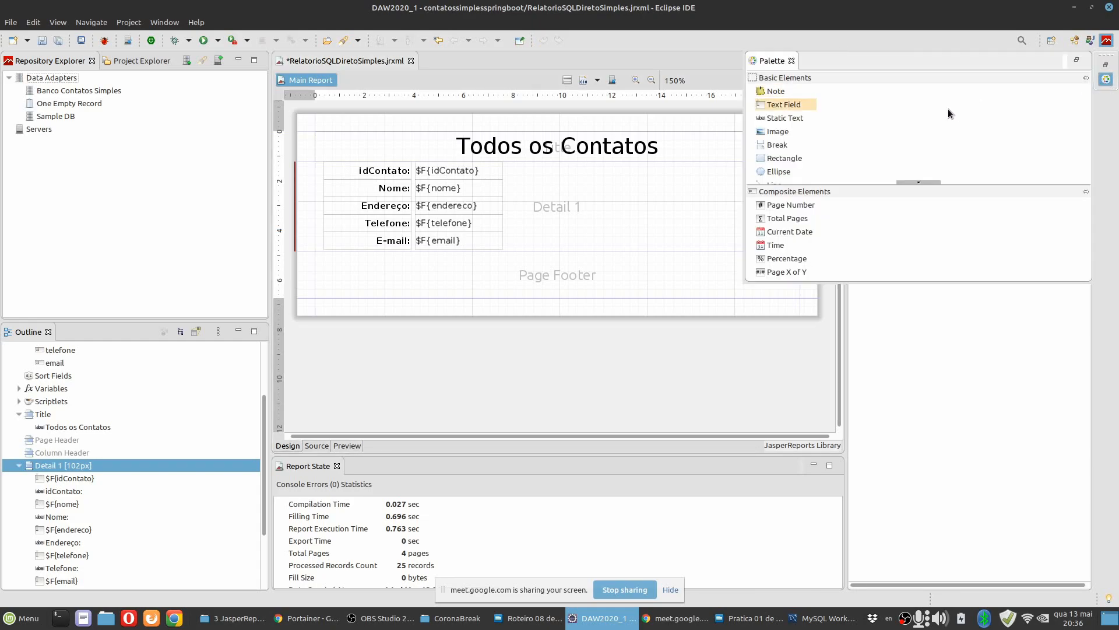
scroll(822, 134, "down", 5)
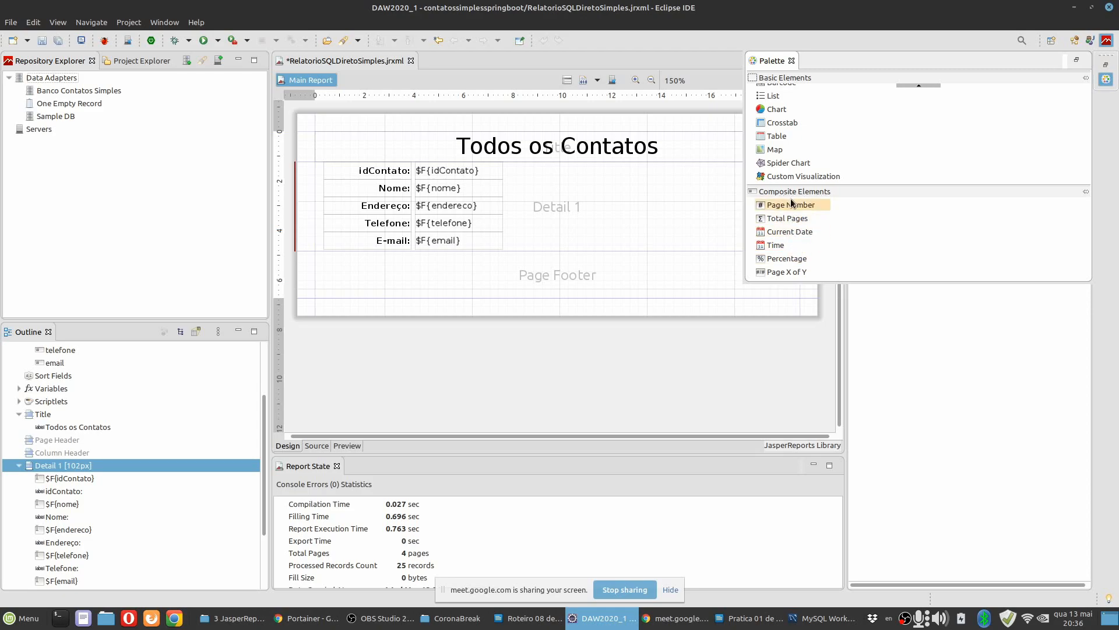
left_click(799, 233)
left_click_drag(799, 233, 420, 271)
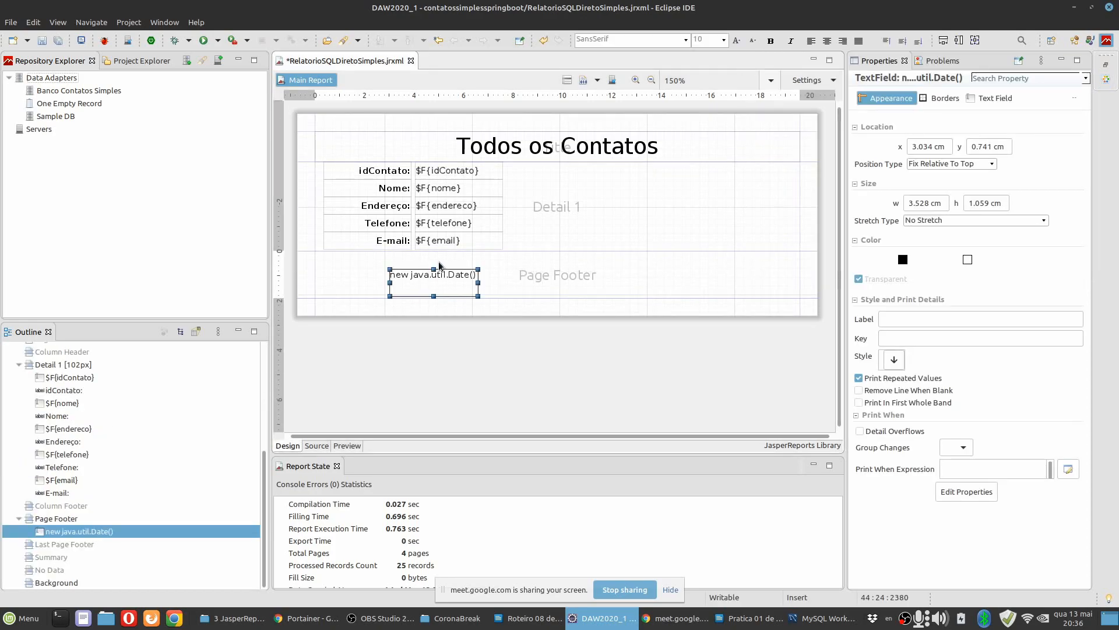
left_click_drag(478, 283, 519, 283)
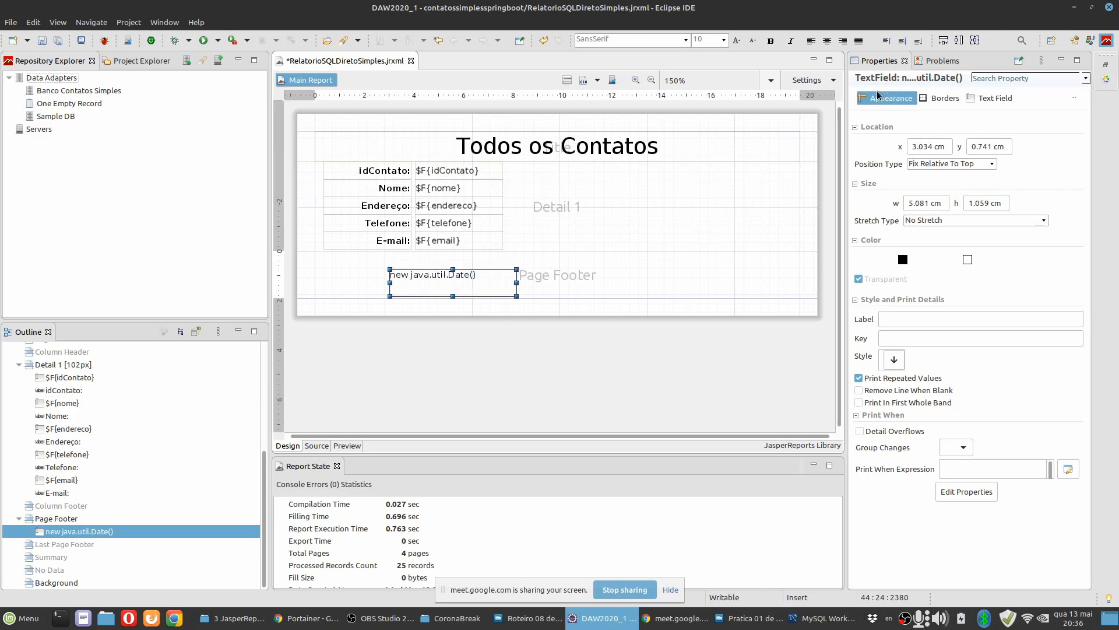
left_click_drag(446, 289, 367, 281)
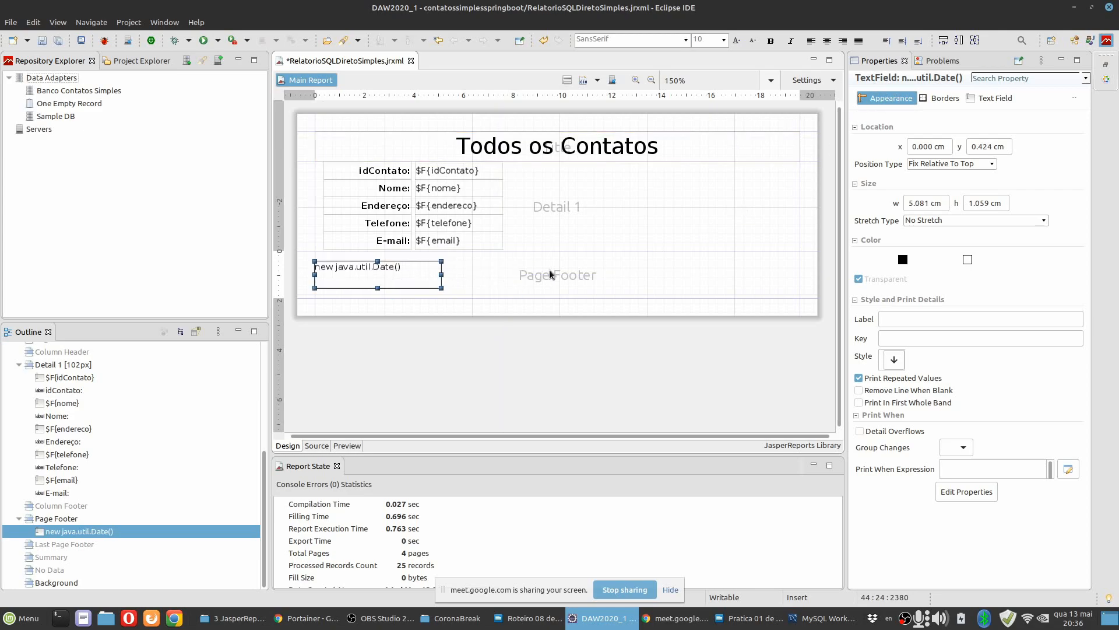
Examine the date field's expression in the Expression Editor and close the editor without changing it.
left_click(984, 99)
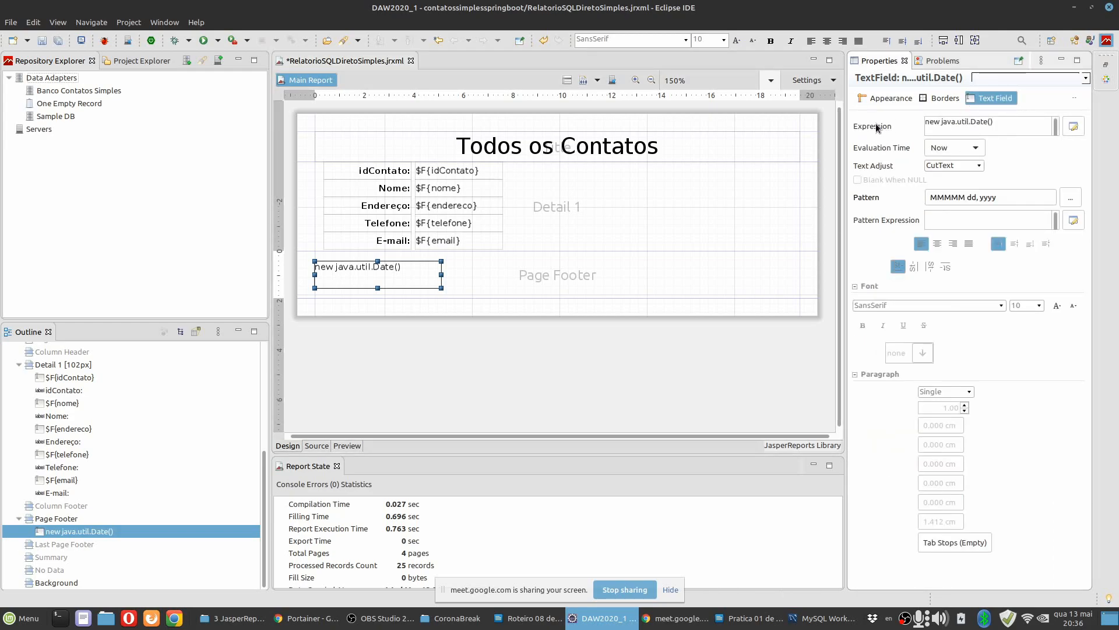
left_click(1073, 126)
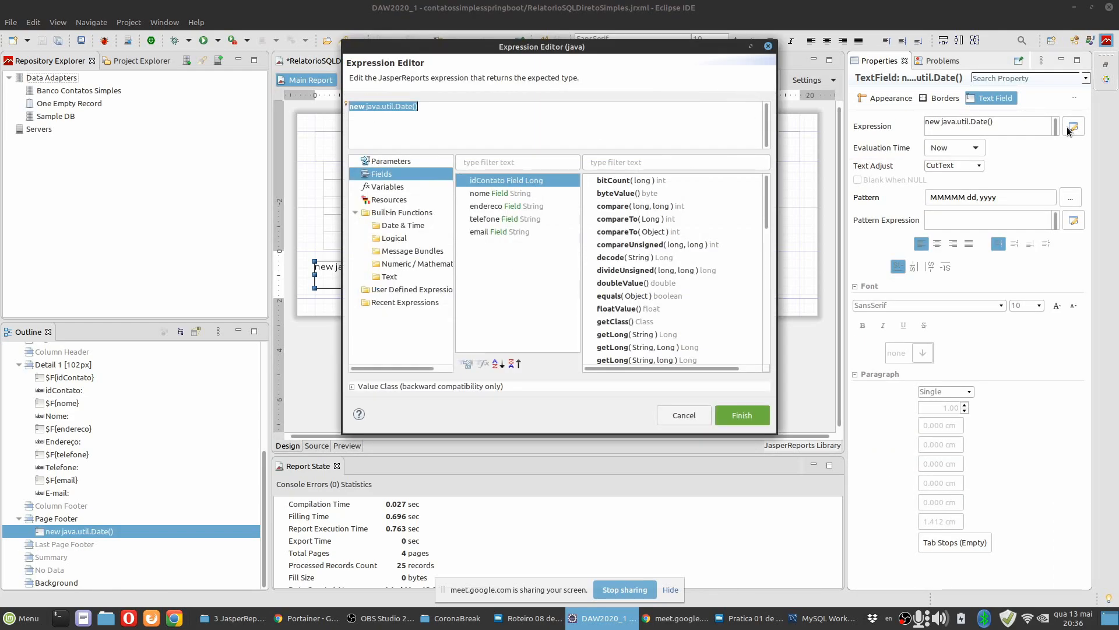
left_click(411, 130)
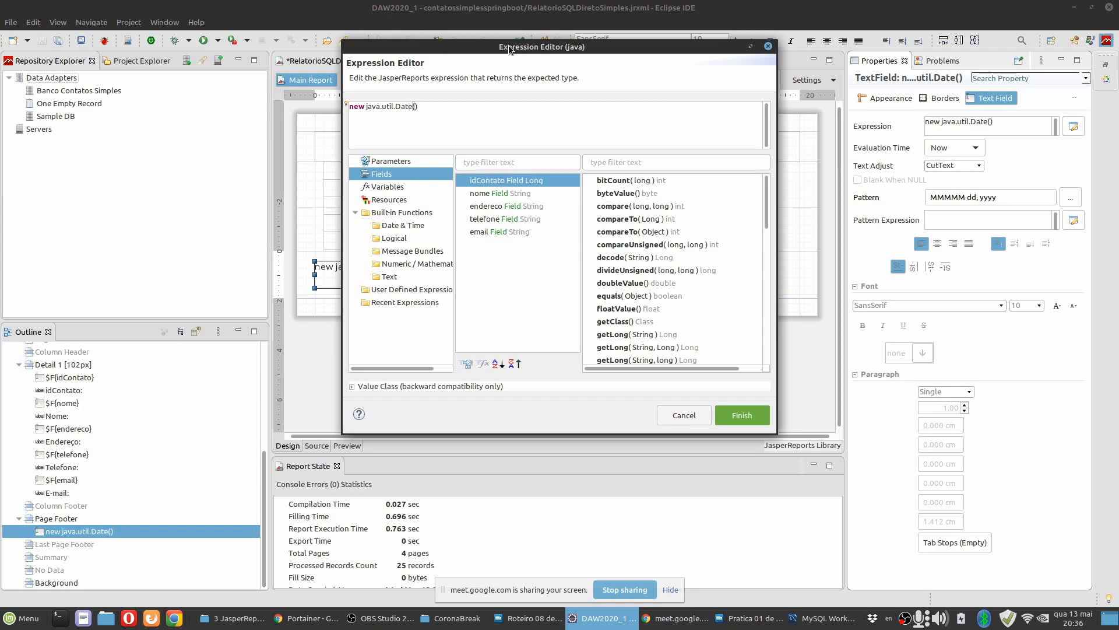
left_click_drag(509, 49, 557, 103)
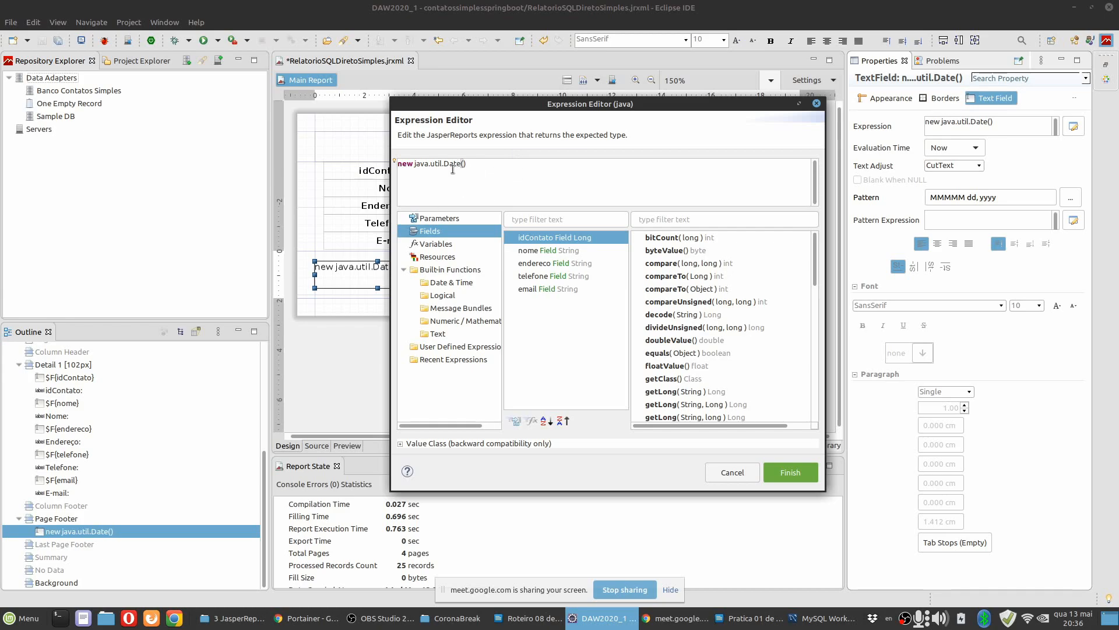
left_click(789, 471)
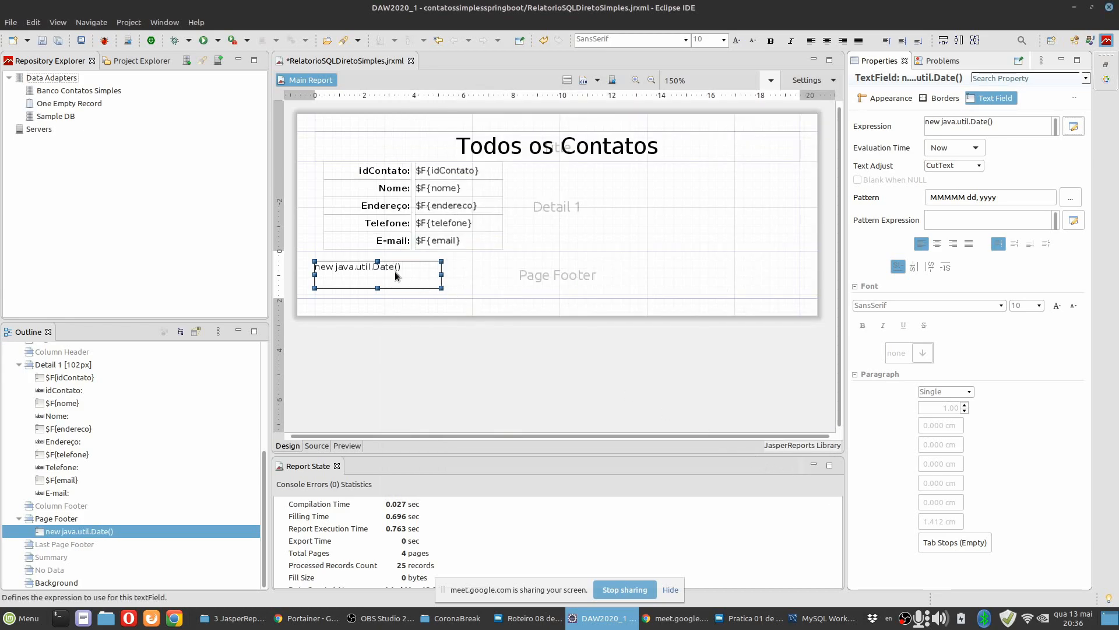
Fit the date field to one line of vertically centered text at the top edge of the Page Footer band.
left_click_drag(379, 287, 379, 278)
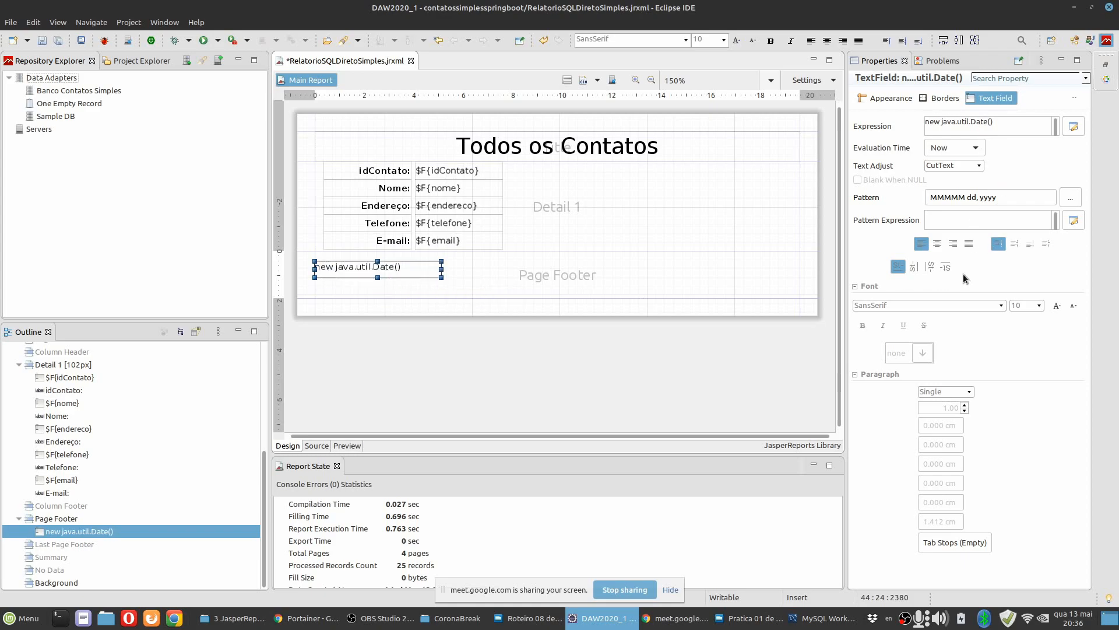
left_click(1018, 245)
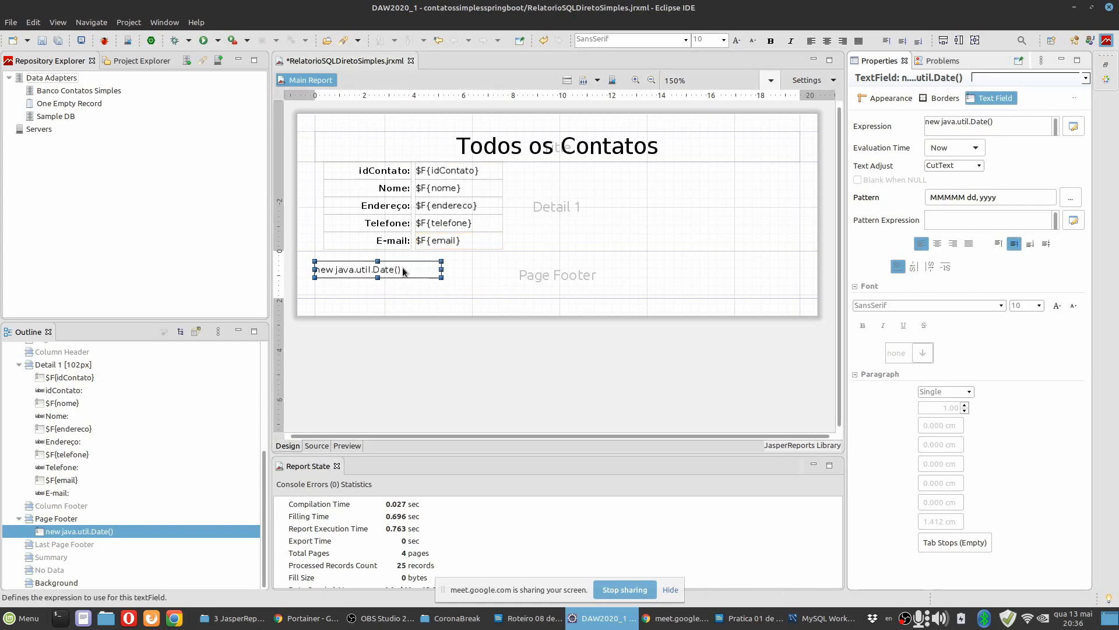
left_click_drag(405, 269, 407, 259)
Shorten the Page Footer band to 0.706 cm, just below the date field, and save the report.
left_click(457, 294)
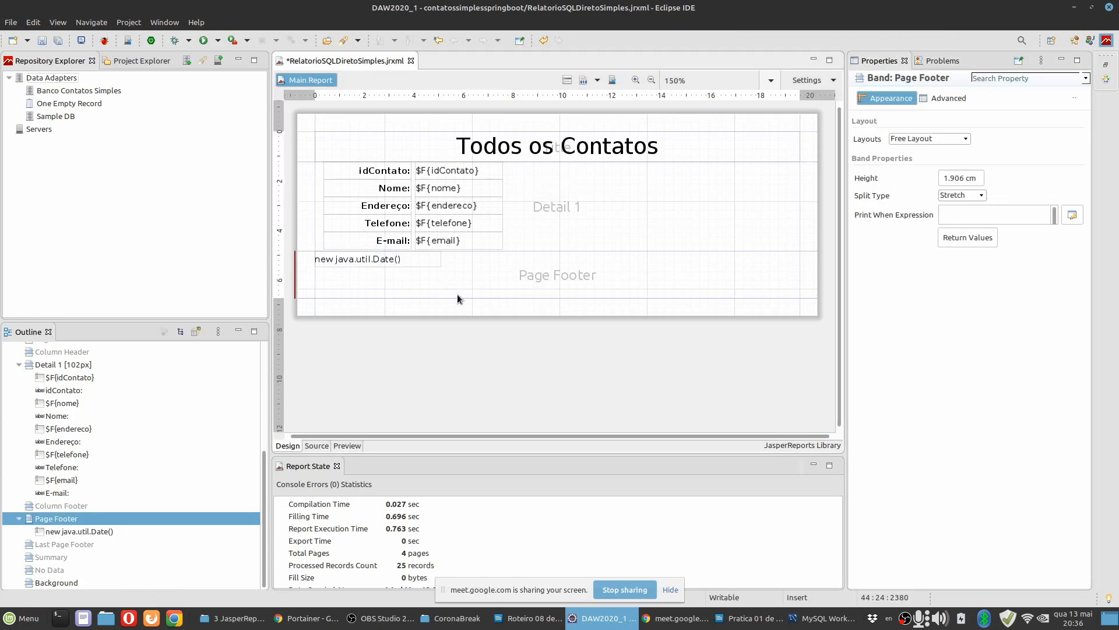
left_click_drag(458, 296, 469, 264)
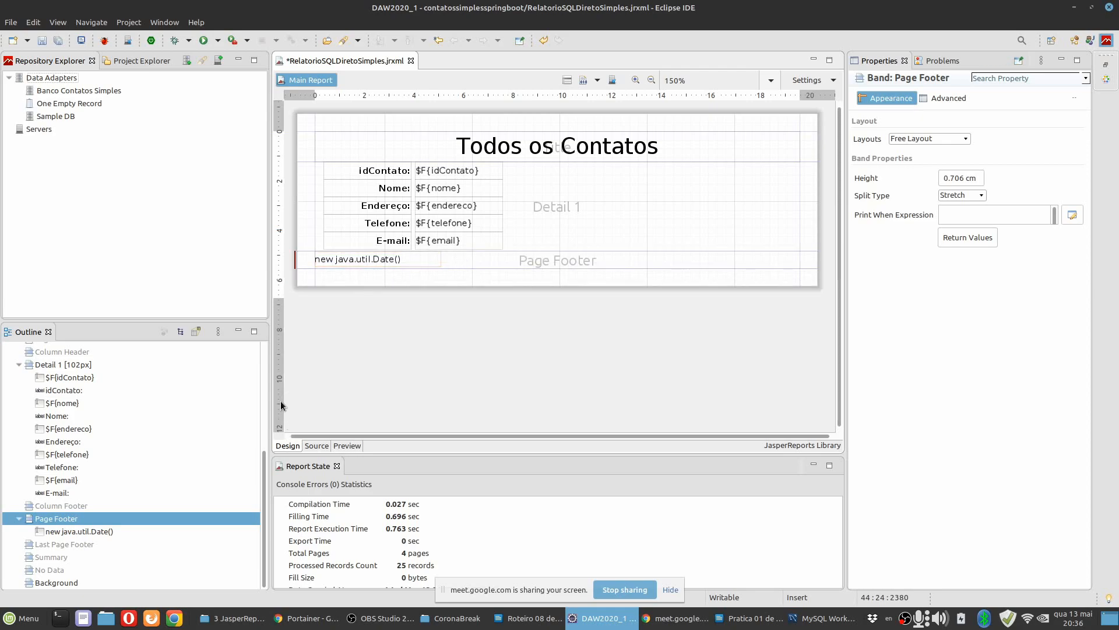
left_click(59, 41)
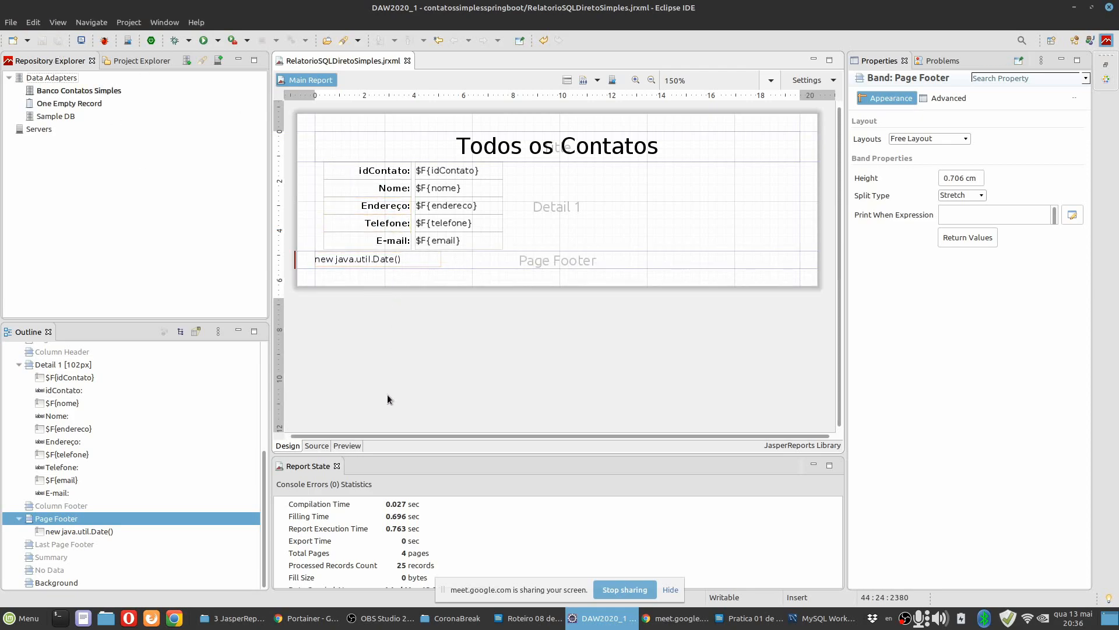
Preview the report, examine the date footer at the end of pages 1 to 3, and return to the design.
left_click(599, 209)
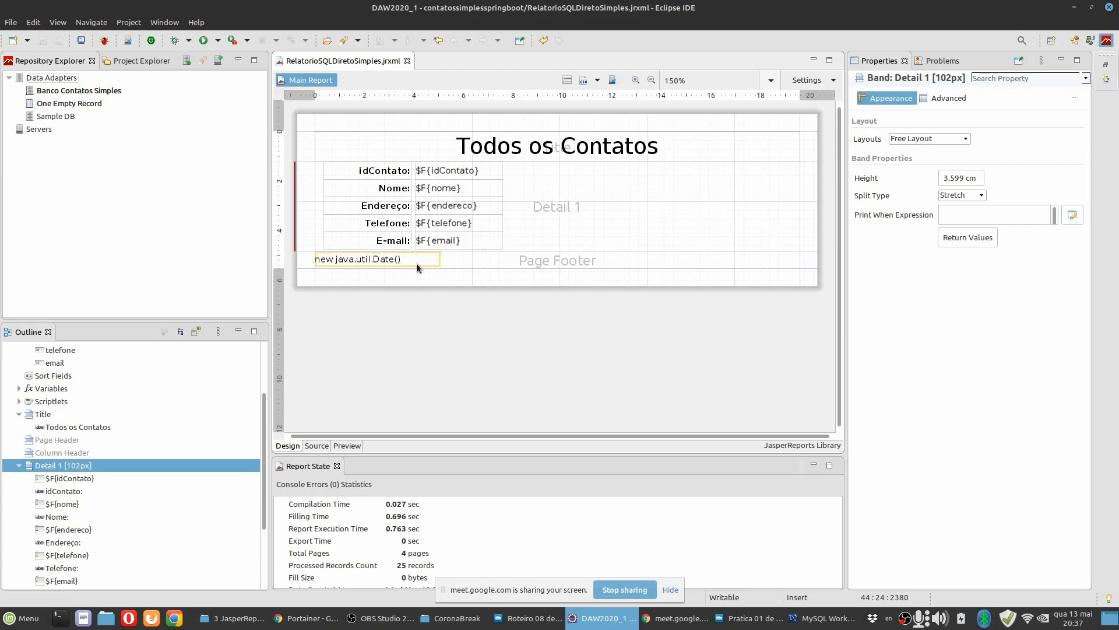
left_click(349, 446)
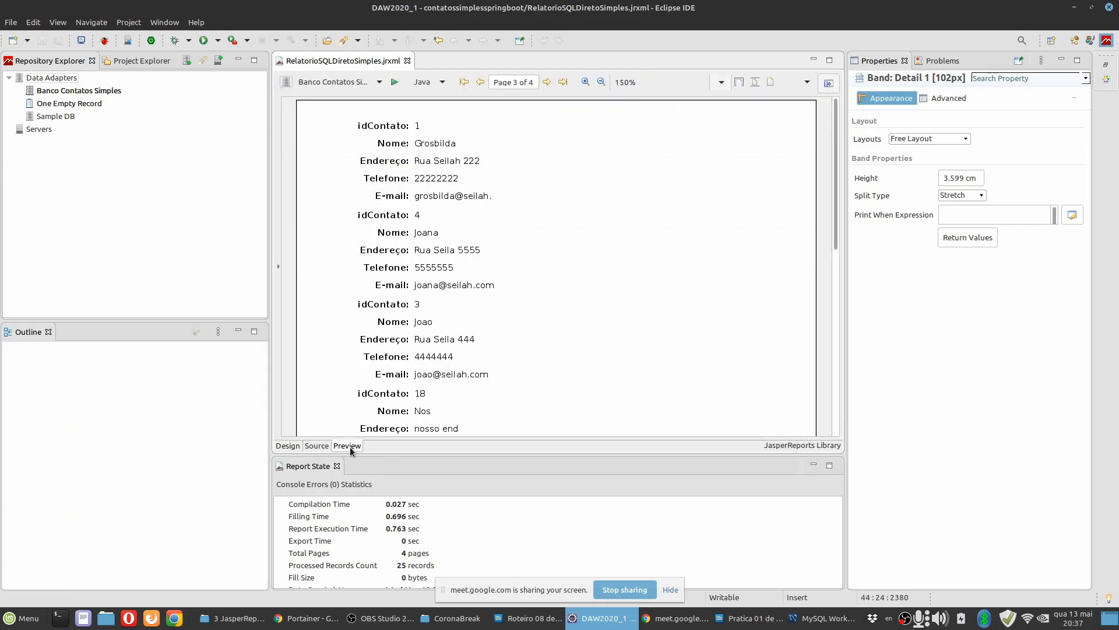
scroll(513, 260, "down", 10)
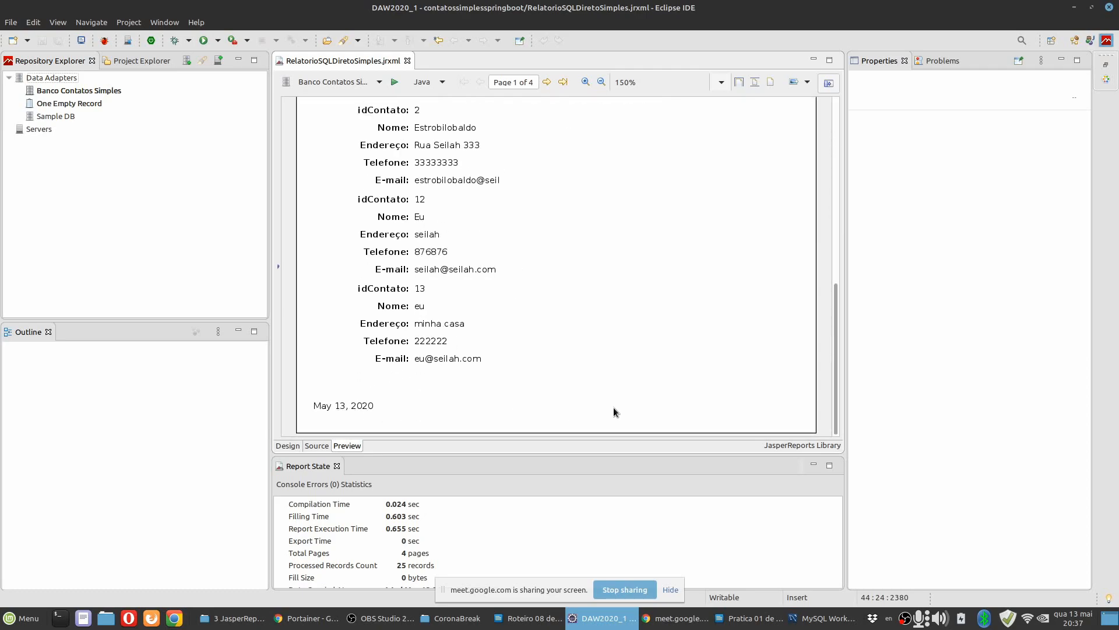
left_click(548, 82)
scroll(544, 298, "down", 3)
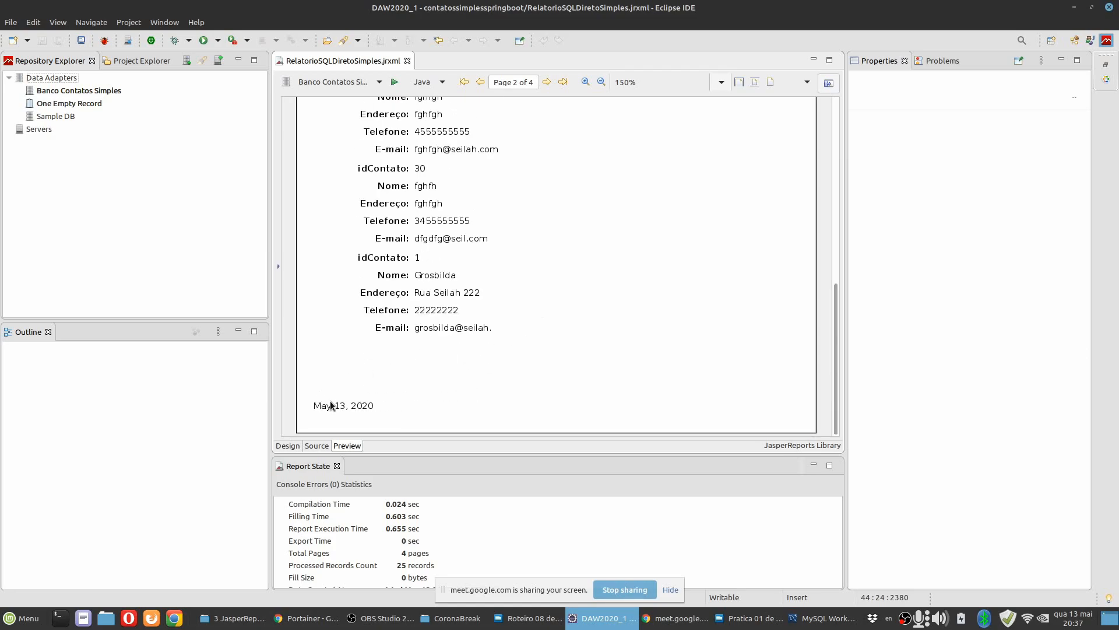
left_click(548, 82)
scroll(448, 311, "down", 3)
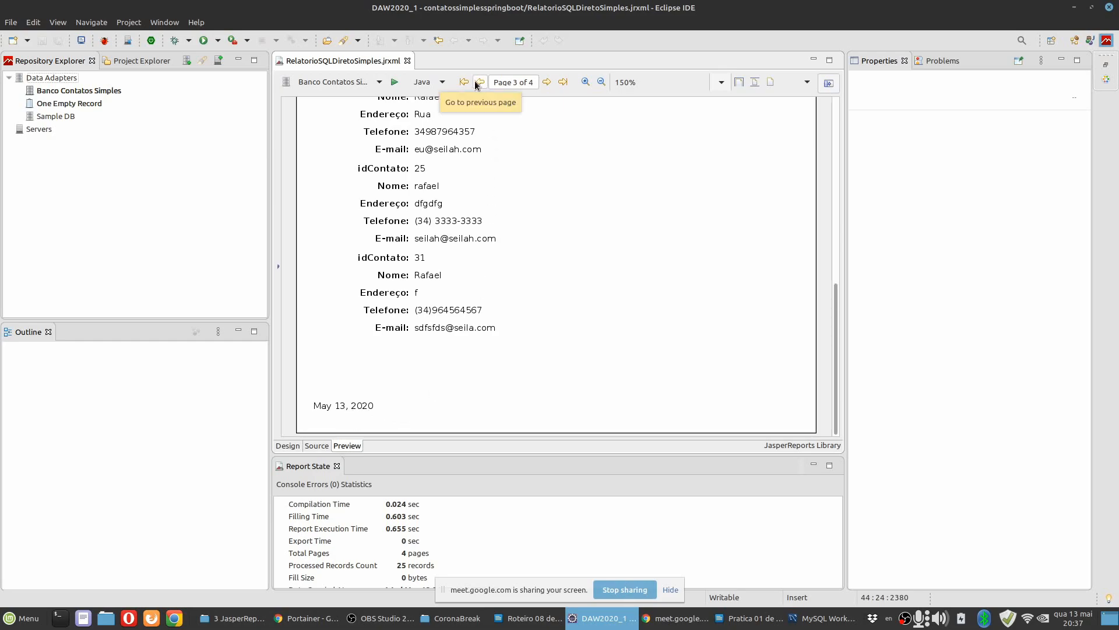
left_click(292, 450)
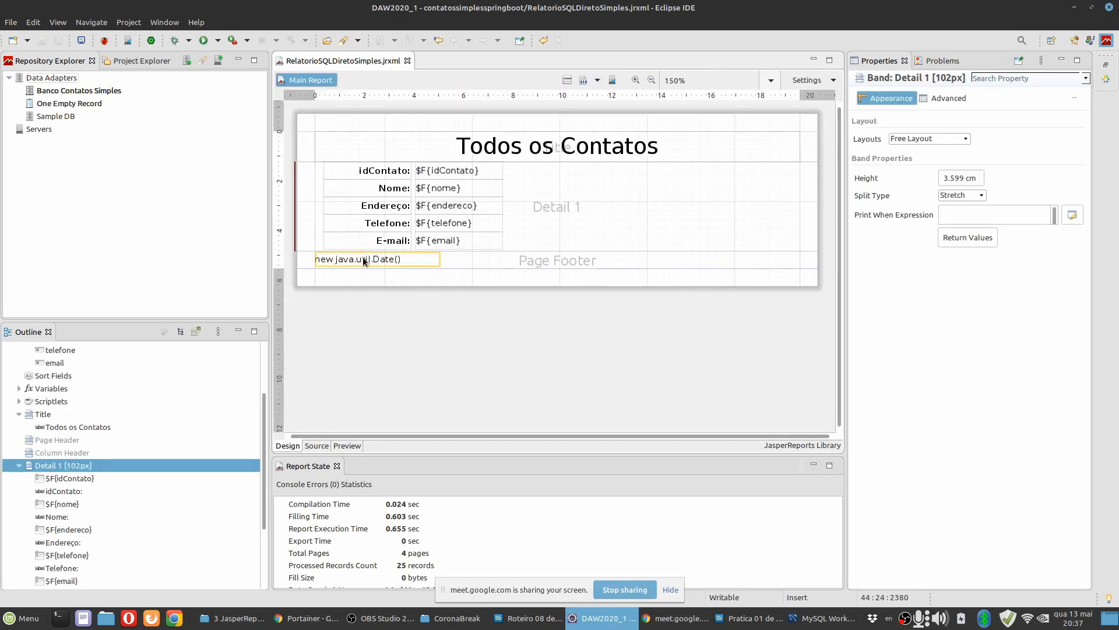
left_click(570, 262)
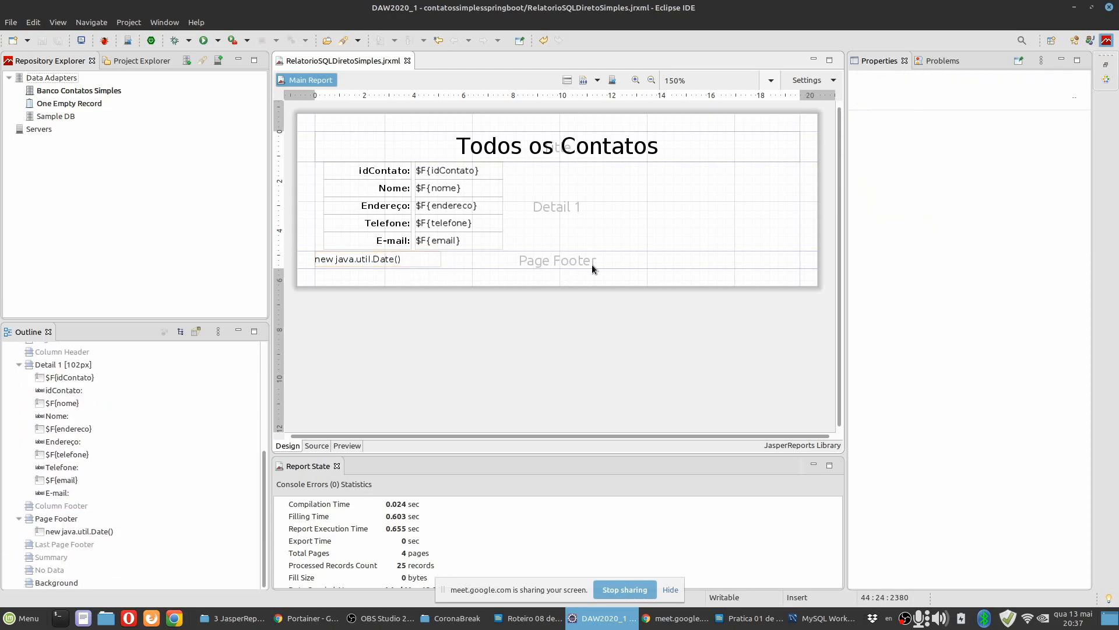
Add a Page X of Y element toward the right end of the Page Footer band.
left_click(742, 259)
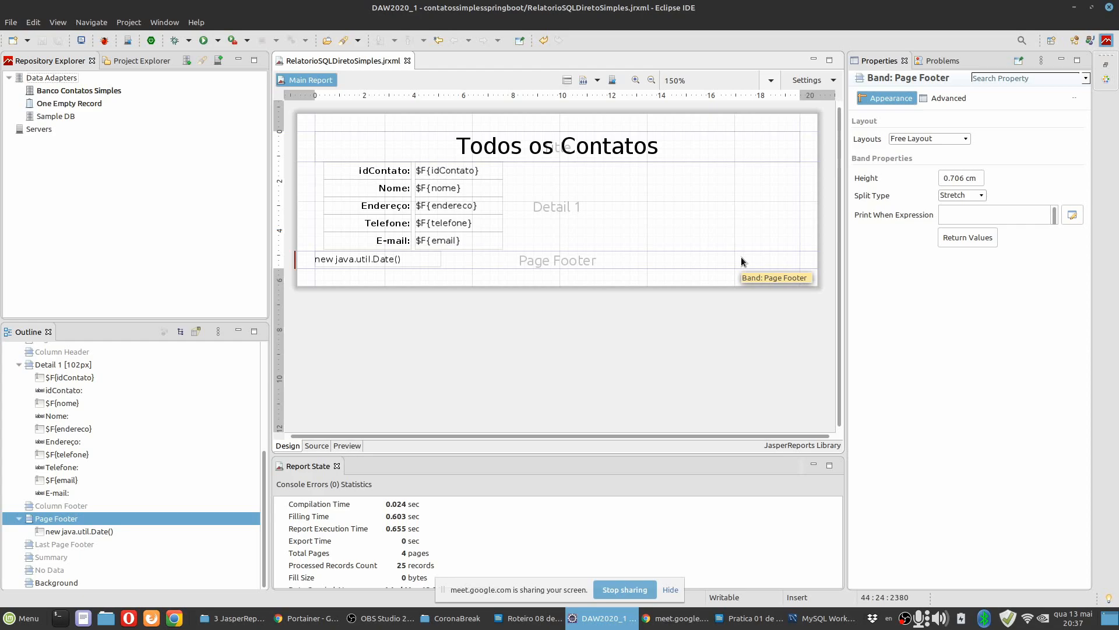
left_click(1108, 81)
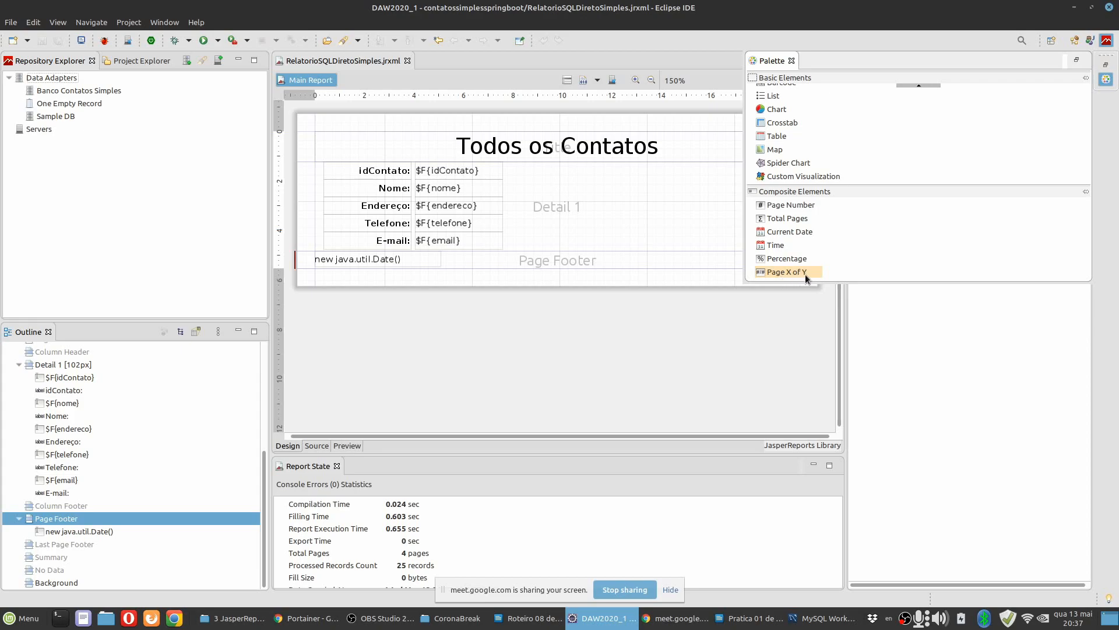
left_click_drag(801, 271, 695, 261)
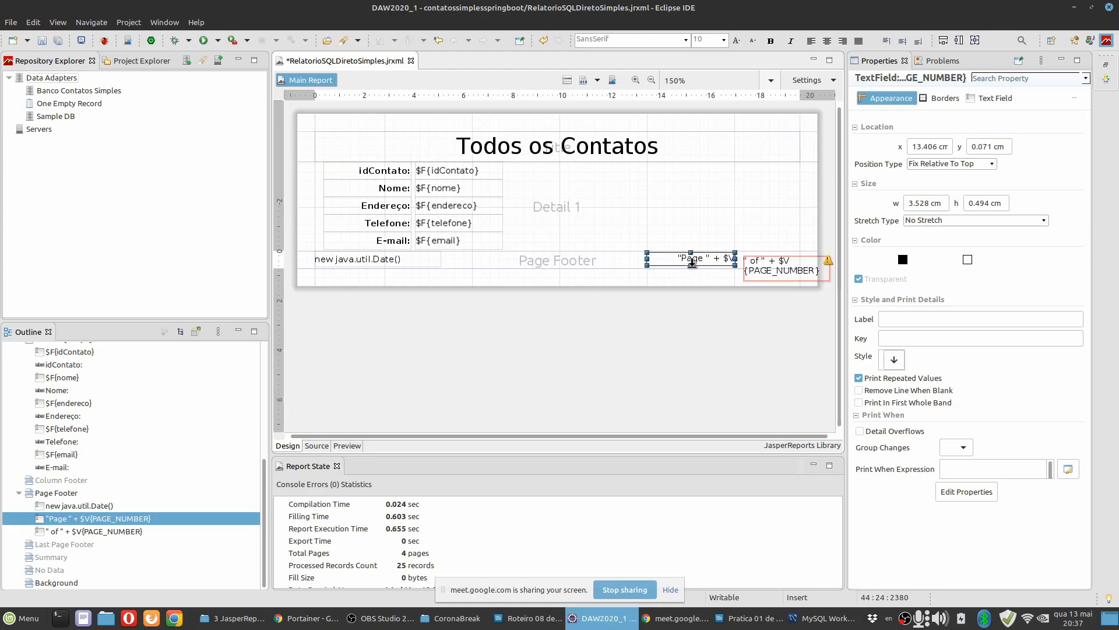
Align the two page-number fields side by side in the Page Footer band, with the second one ending at the right margin.
left_click(770, 259)
mouse_move(770, 258)
left_mouse_down()
mouse_move(752, 258)
mouse_move(779, 261)
left_mouse_up()
key("ctrl+z")
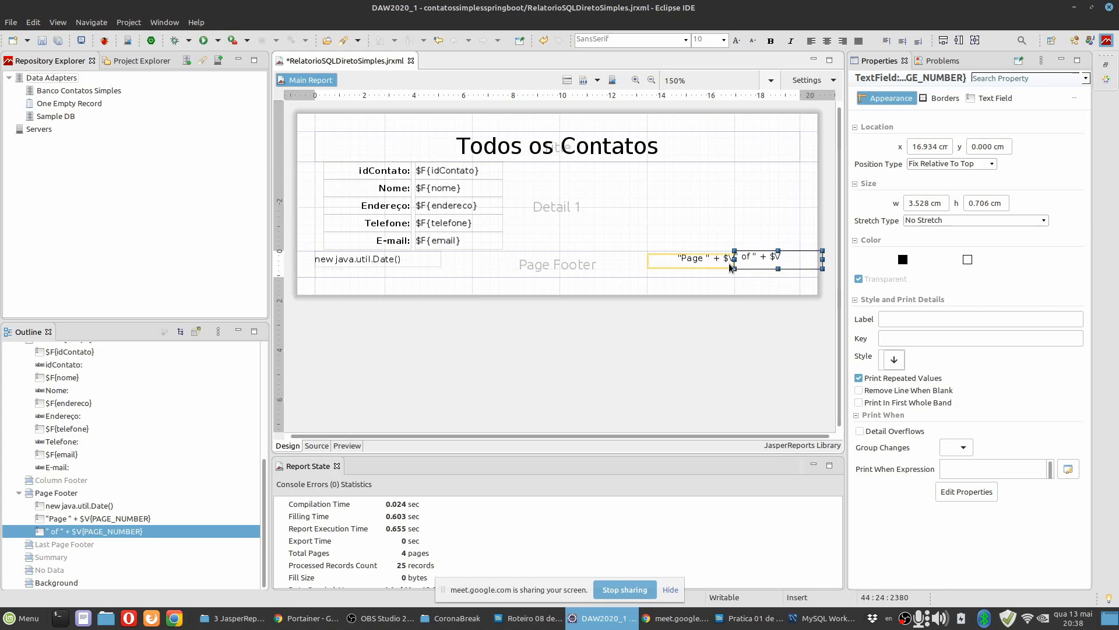
left_click(704, 266, "shift")
left_click_drag(765, 267, 743, 267)
left_click(543, 267)
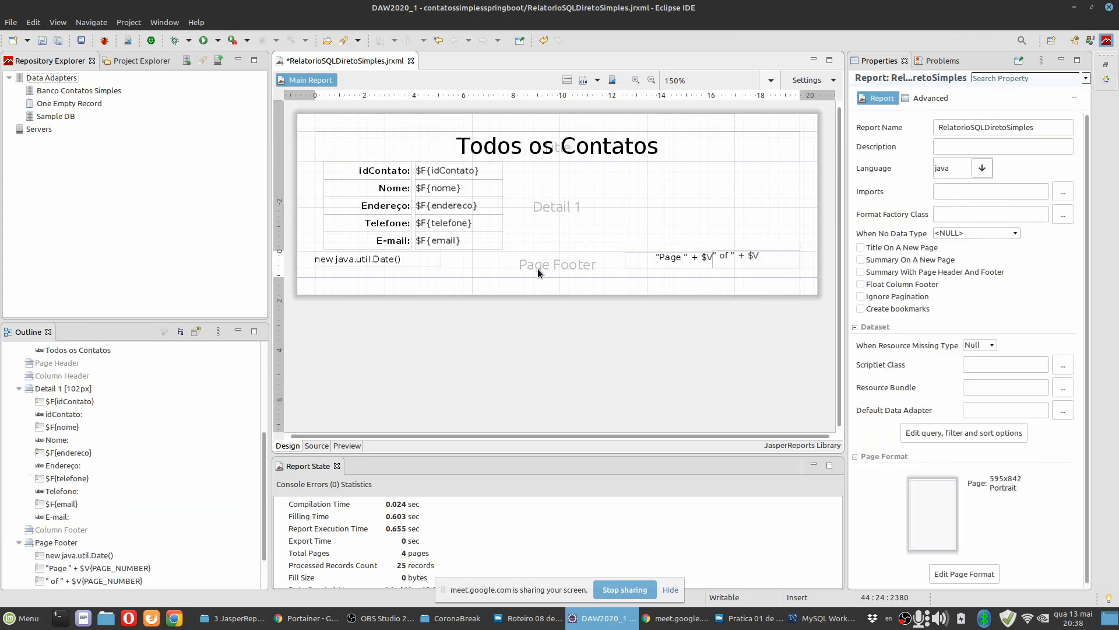
Check the position and size of both page-number fields and shorten the Page Footer band to 0.953 cm.
left_click(656, 263)
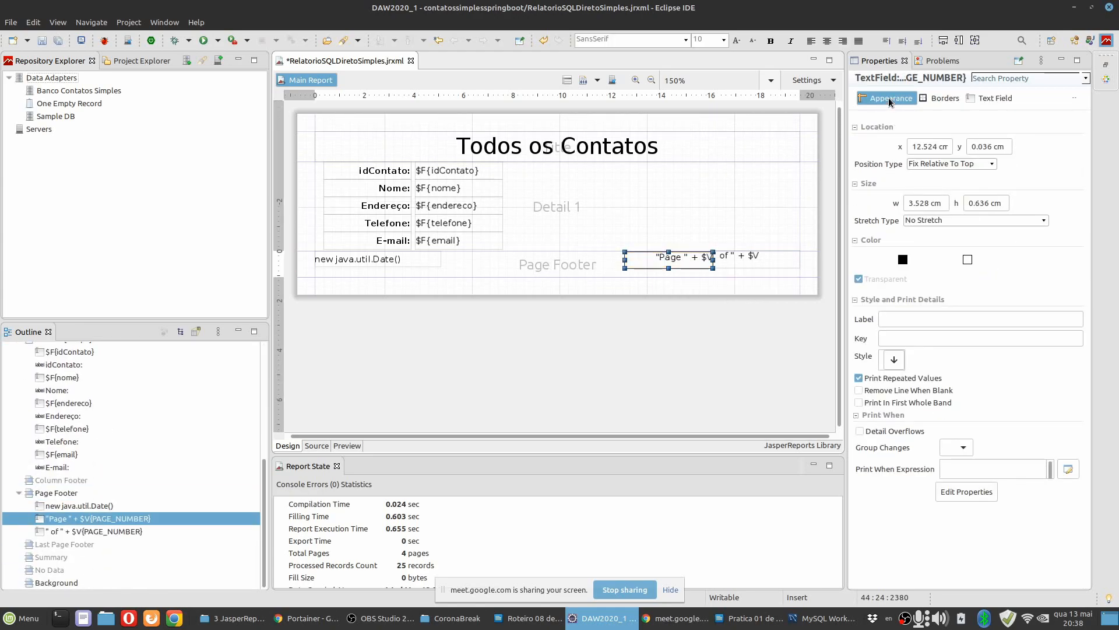
left_click(737, 260)
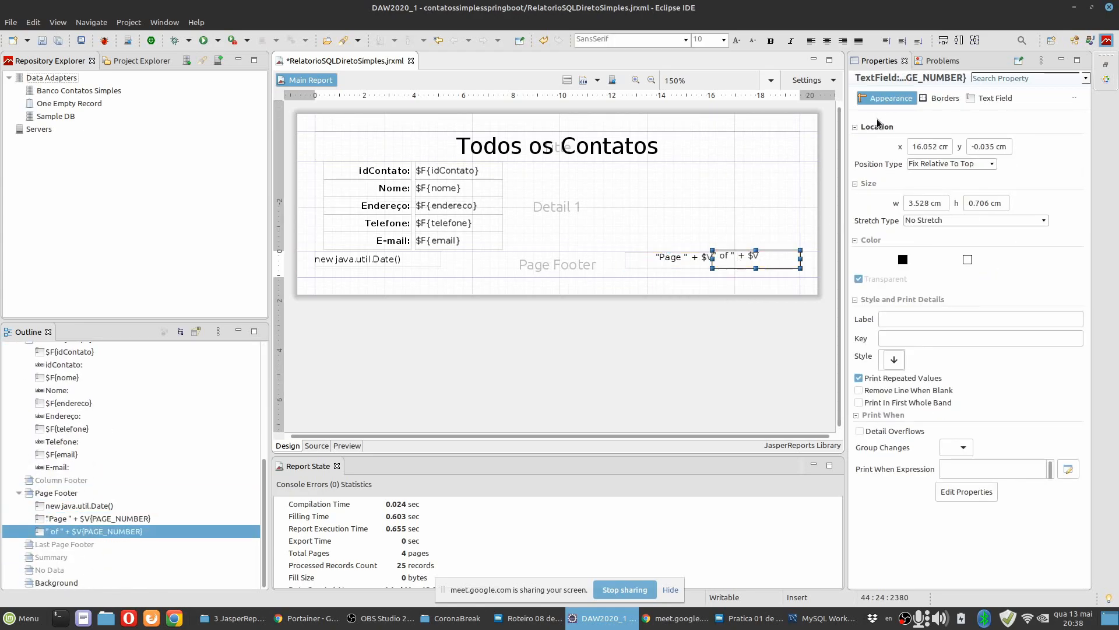
left_click(676, 259)
left_click(746, 263)
left_click(597, 274)
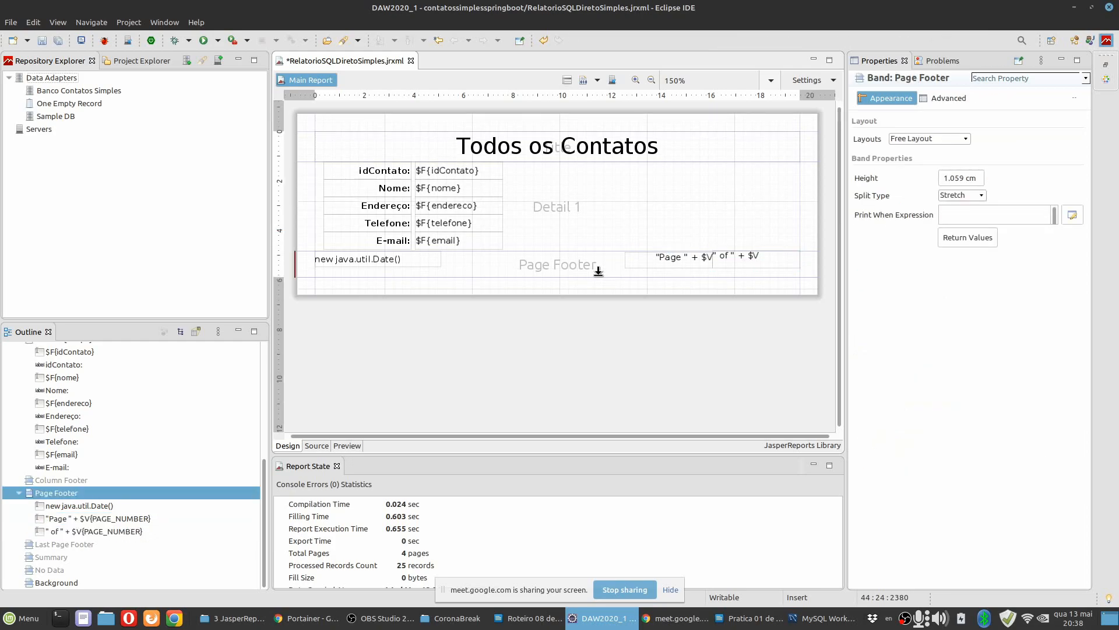
left_click_drag(597, 265, 596, 267)
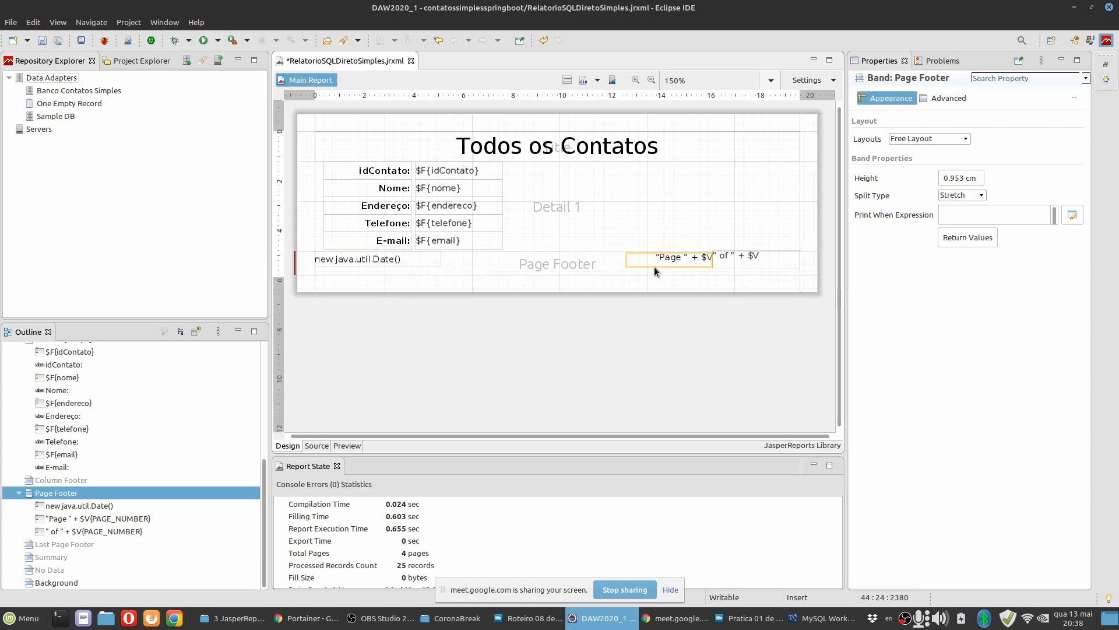
Open the "Page " field's expression in the Expression Editor and examine the available variables, fields and parameters.
left_click(662, 267)
left_click(991, 98)
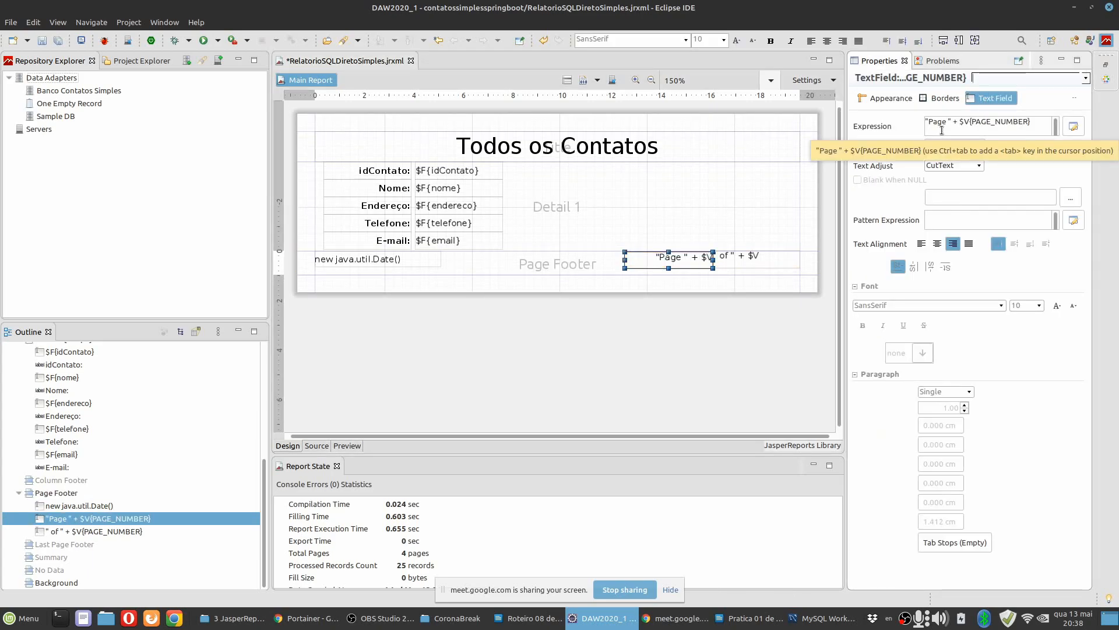
left_click(1068, 128)
left_click(355, 117)
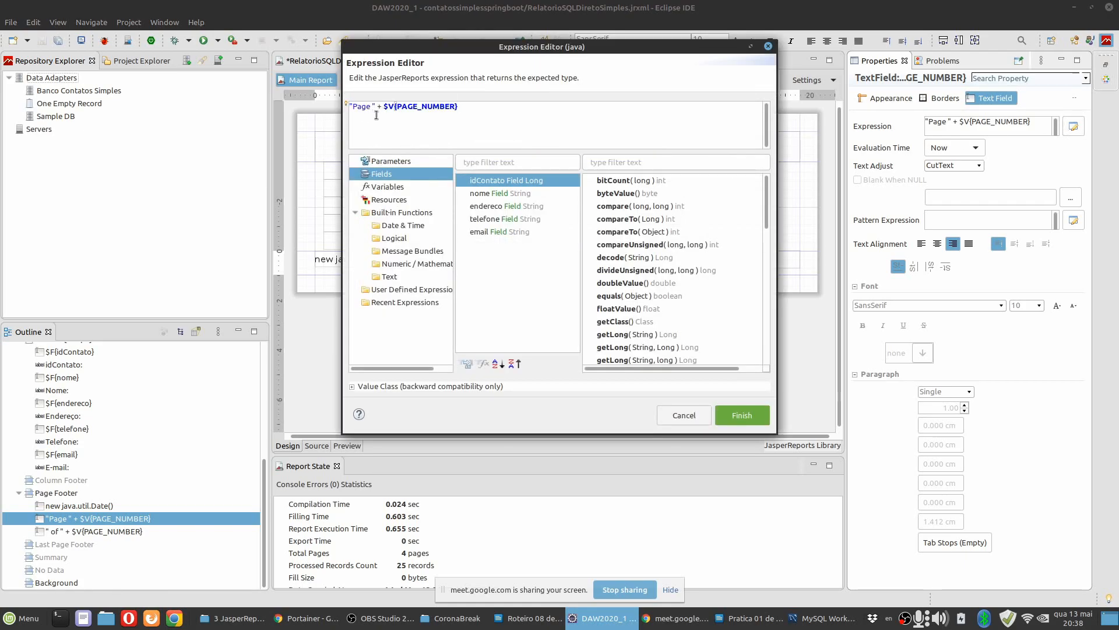
left_click(394, 108)
left_click(388, 187)
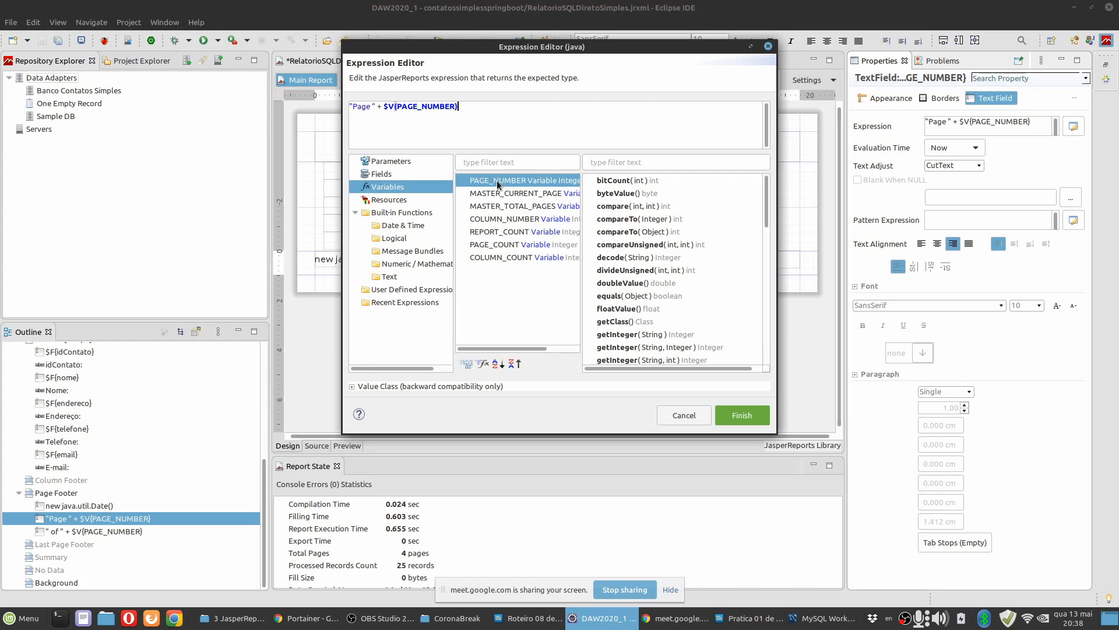
left_click(381, 175)
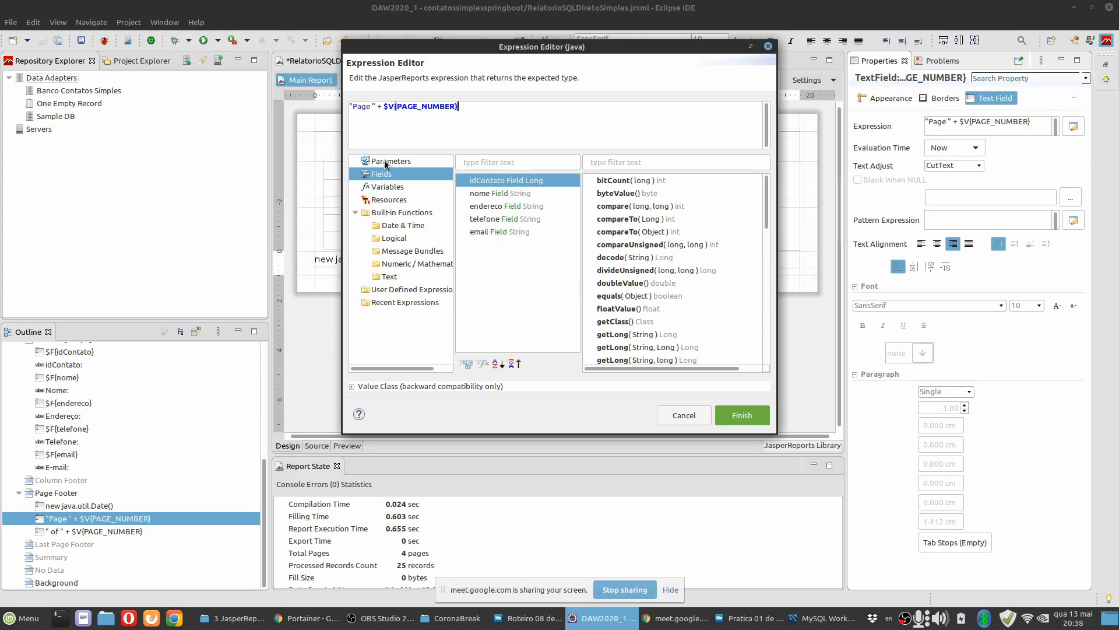
left_click(386, 162)
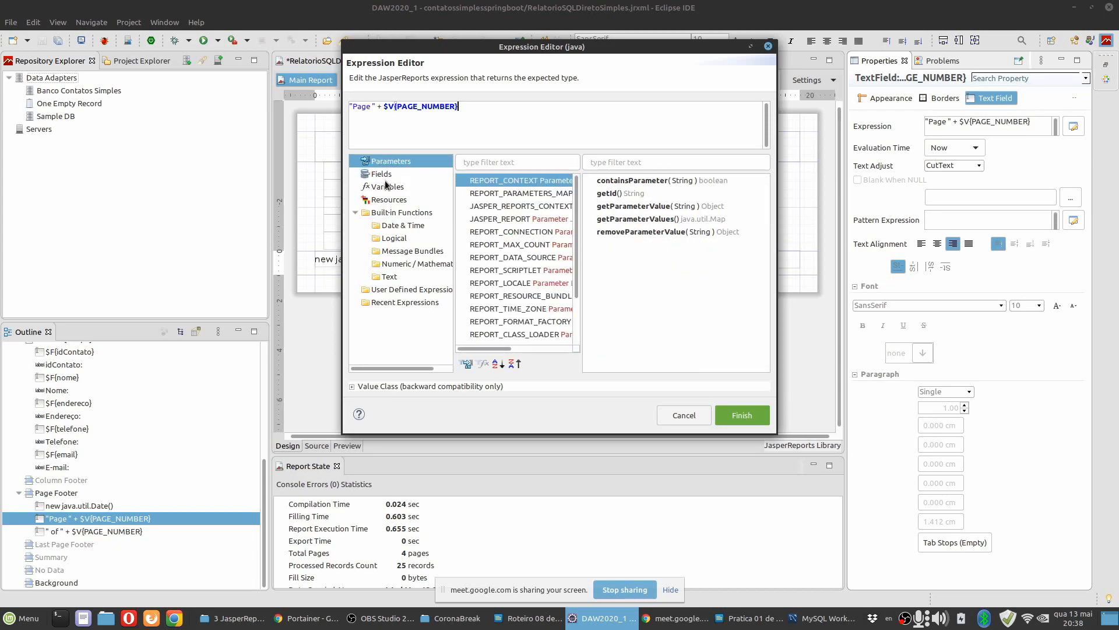
left_click(386, 178)
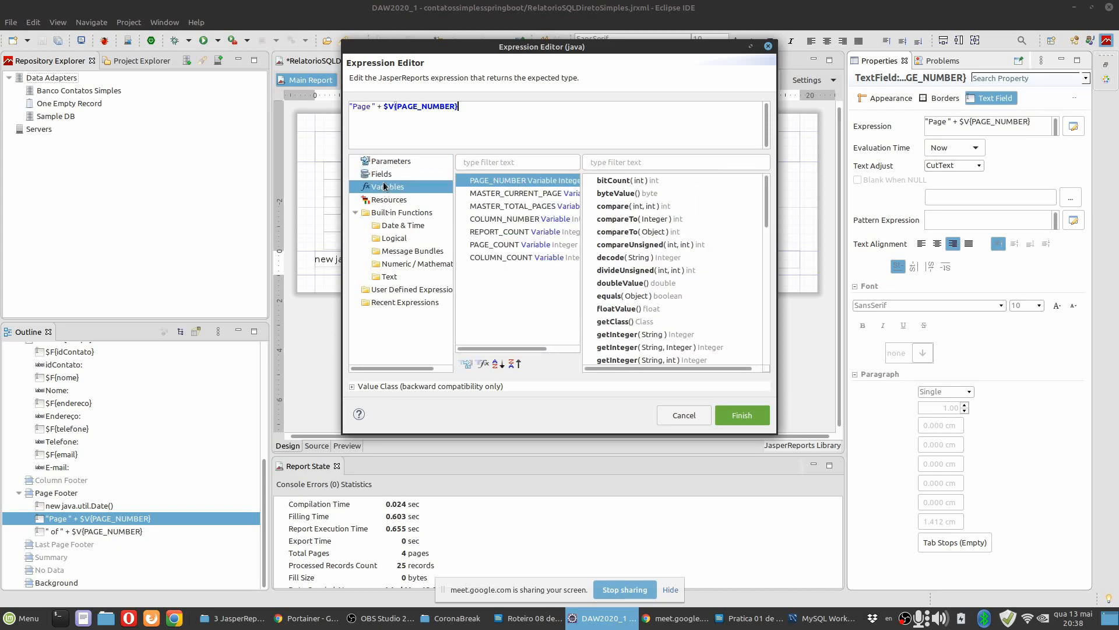
Replace "Page" with "Página" in the expression, keeping the trailing space and $V{PAGE_NUMBER}, and apply it.
left_click(372, 109)
key("BackSpace")
key("BackSpace")
key("BackSpace")
type("ágina")
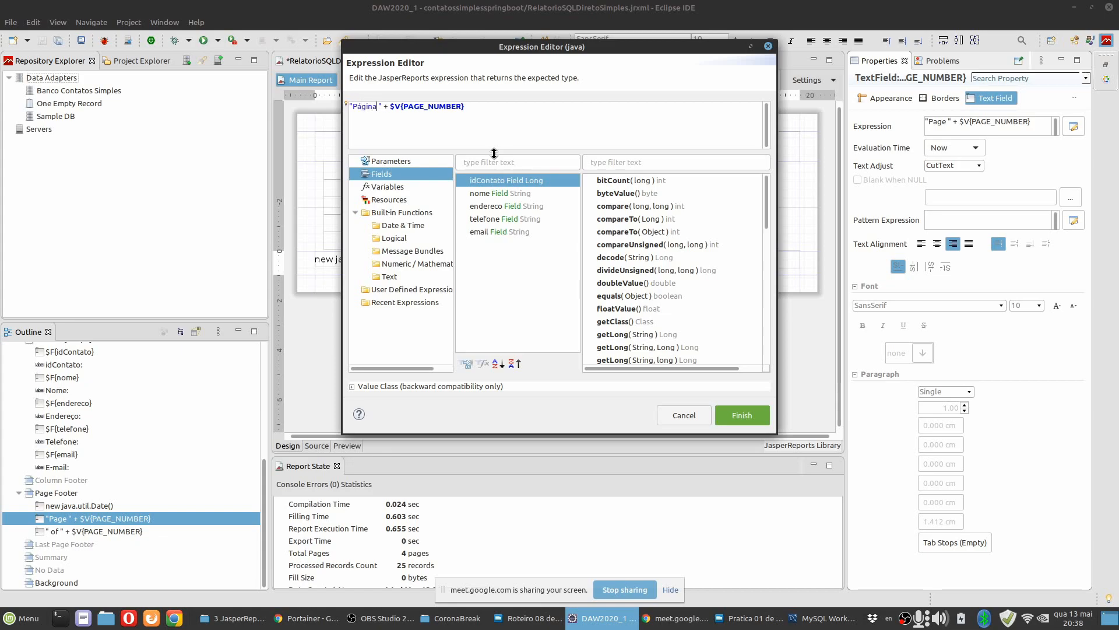
key("Right")
key("Right")
left_click(728, 408)
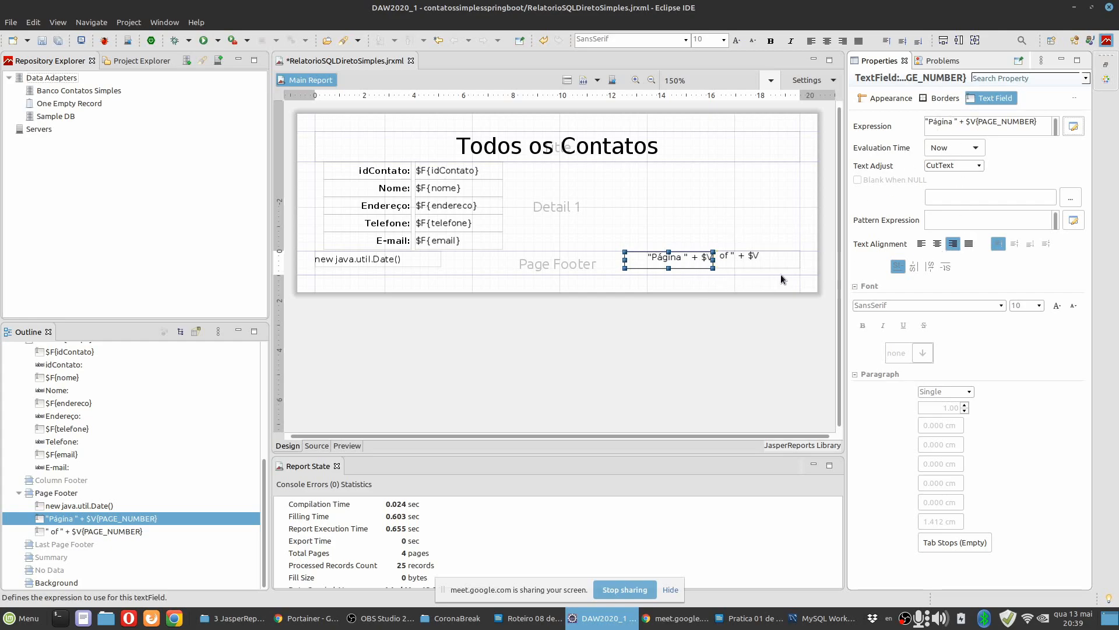
Change the second page-number field's expression to " de " + $V{PAGE_NUMBER}.
left_click(757, 264)
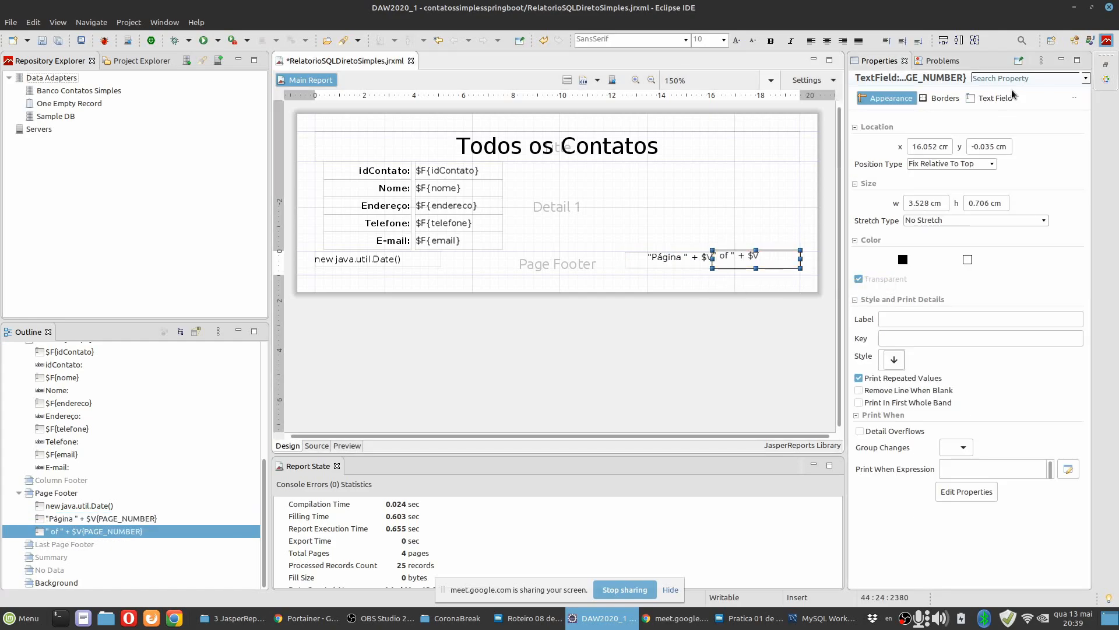
left_click(993, 99)
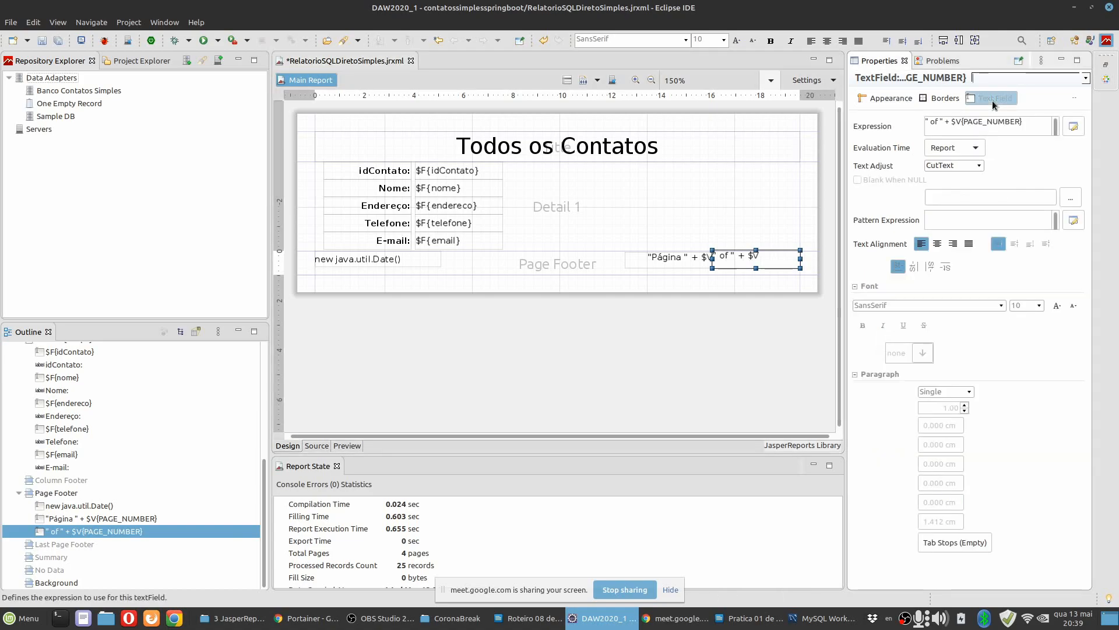
left_click(1074, 127)
left_click(366, 121)
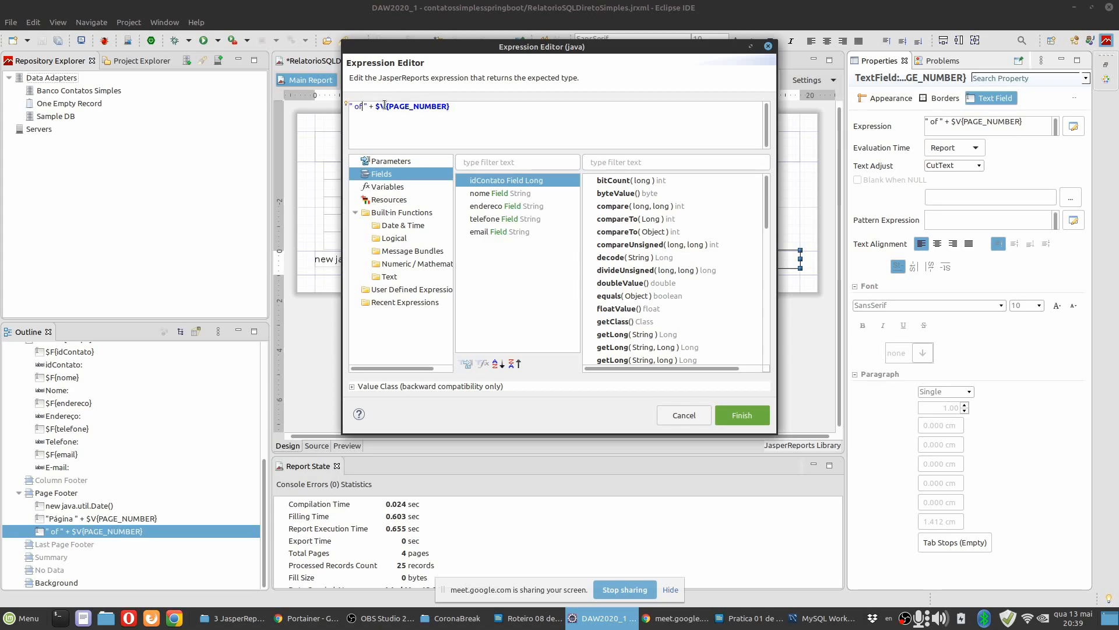
key("BackSpace")
key("BackSpace")
type("de")
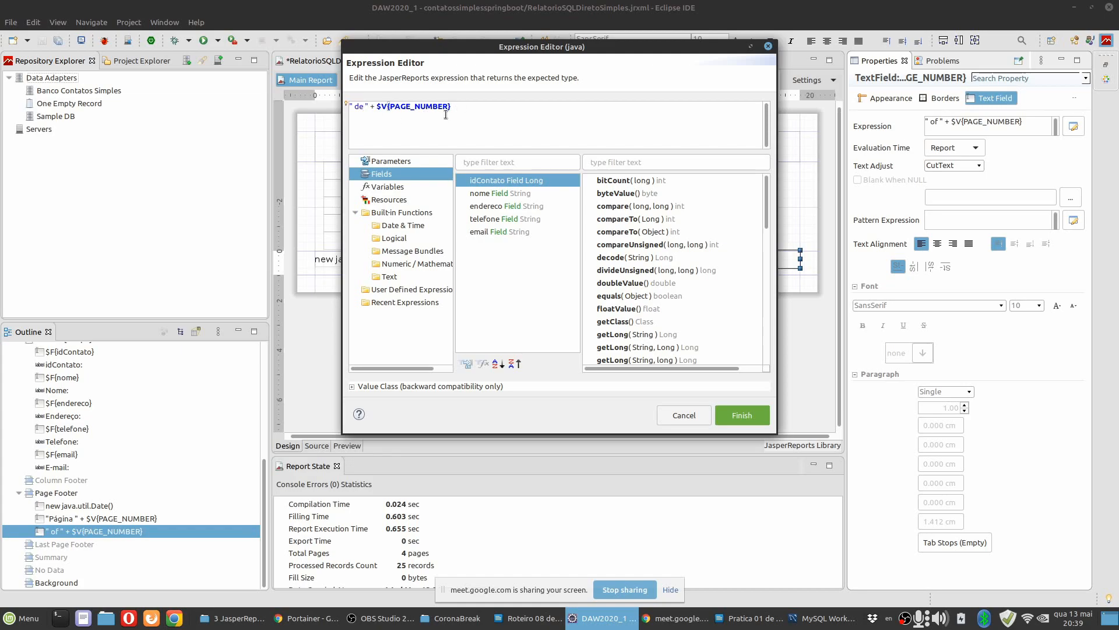
left_click(389, 187)
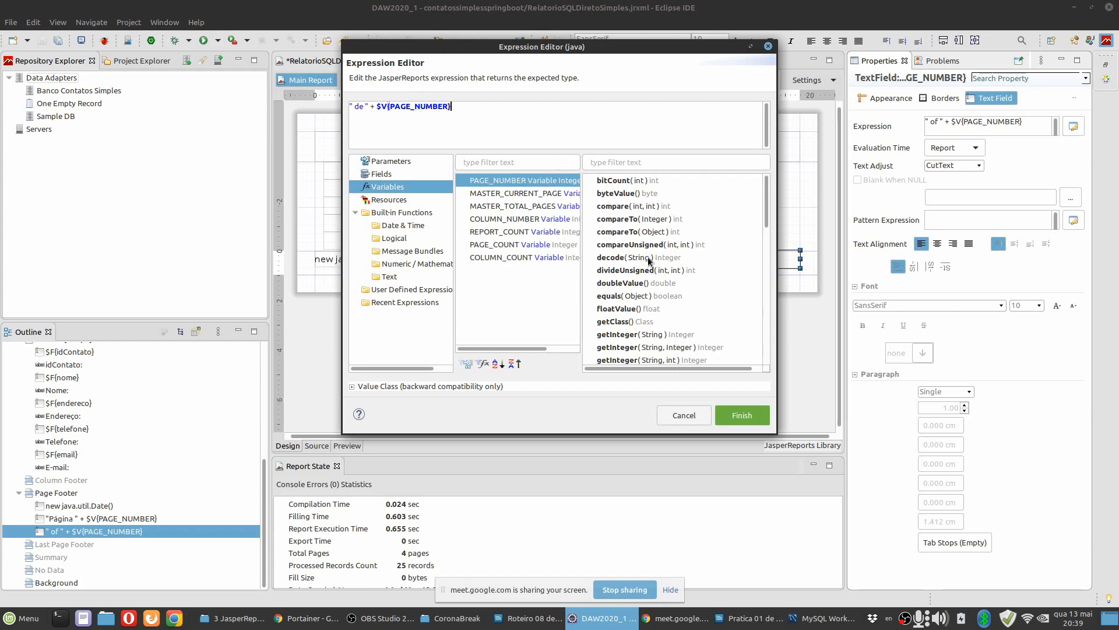
left_click(736, 414)
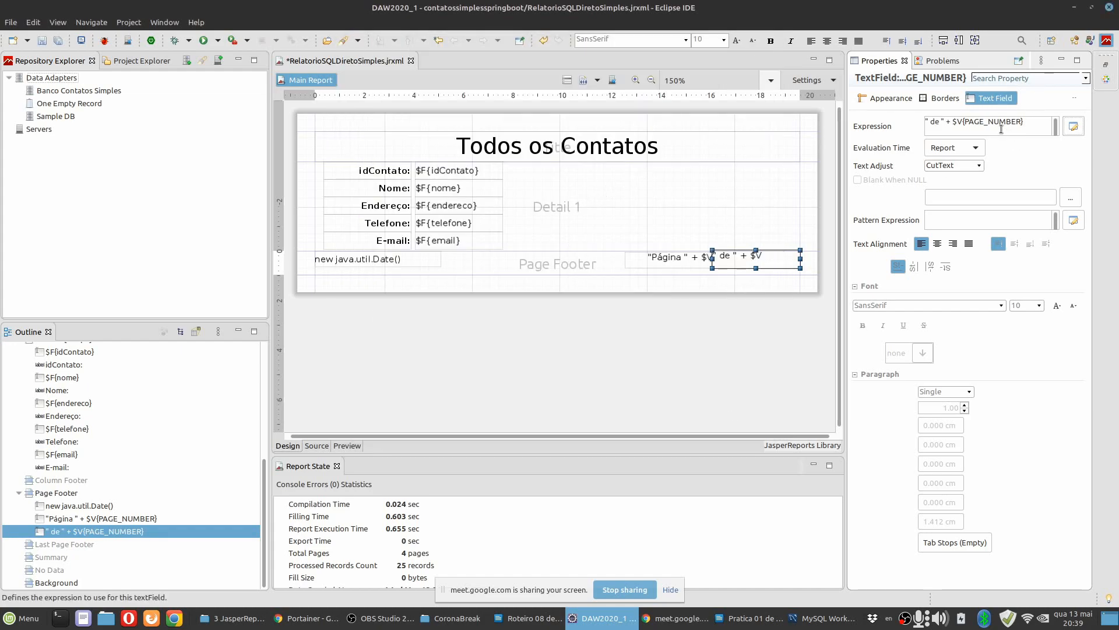
Compare the Evaluation Time settings of the "Página " and " de " page-number fields.
left_click(891, 98)
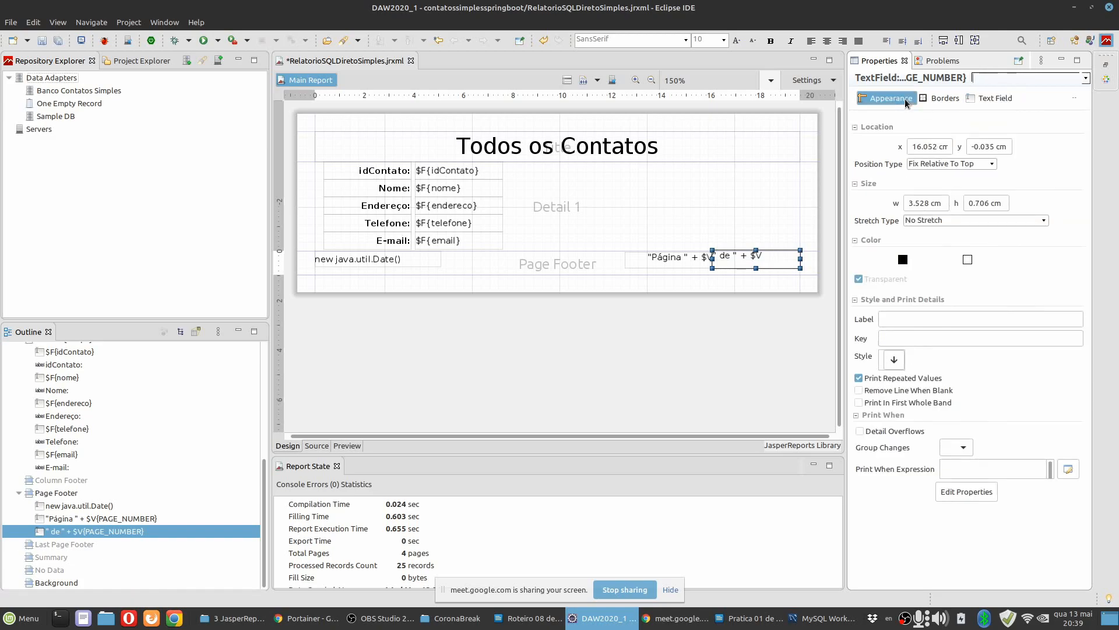
left_click(993, 99)
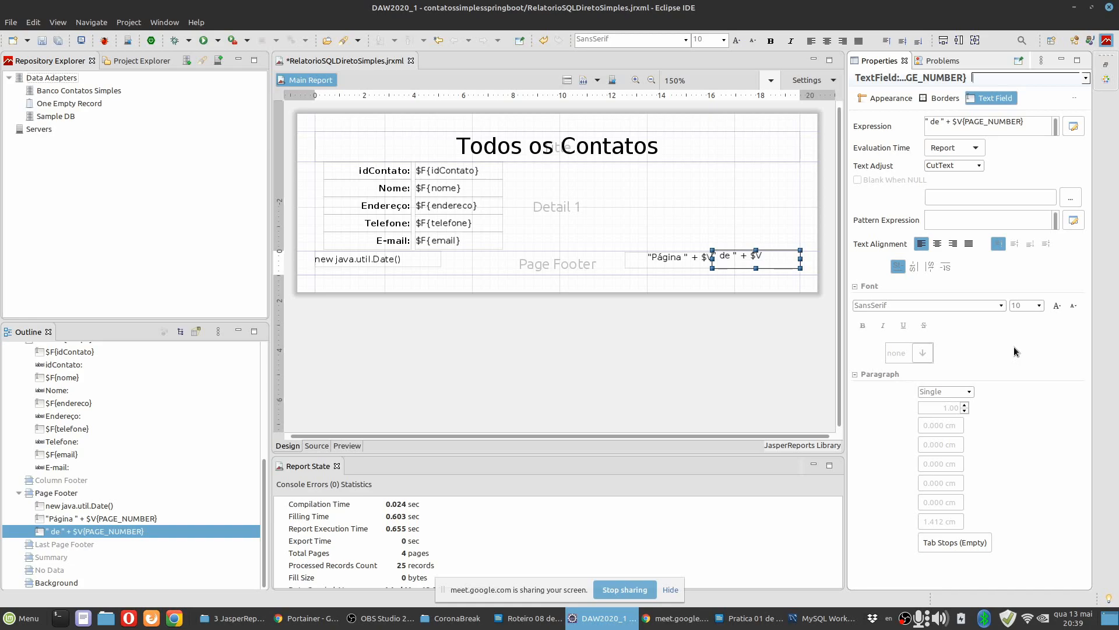
left_click(667, 261)
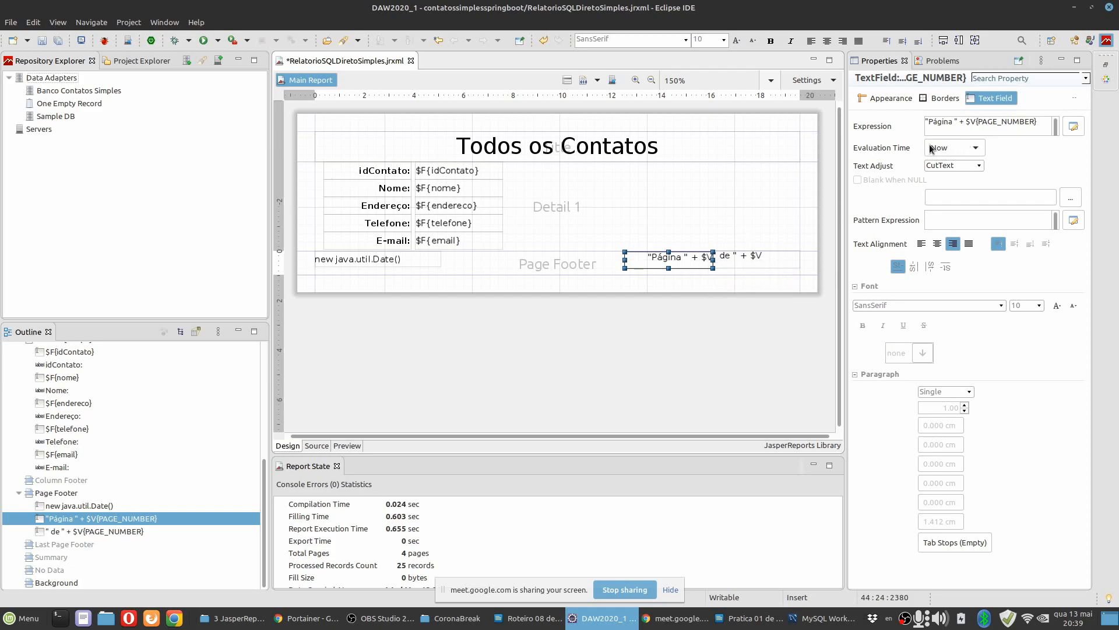
left_click(764, 259)
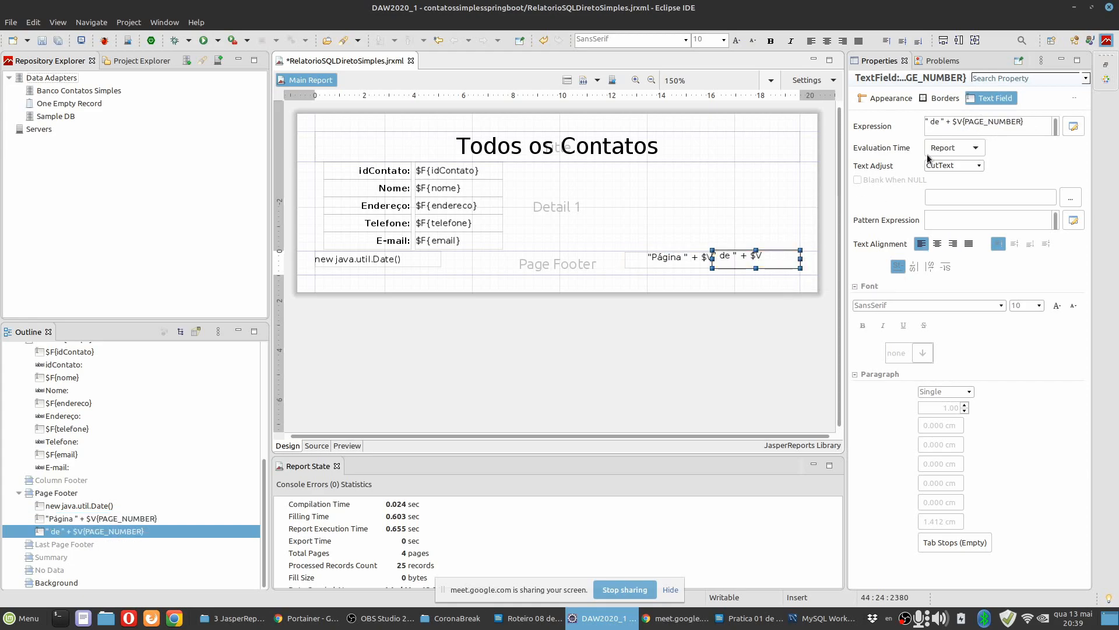
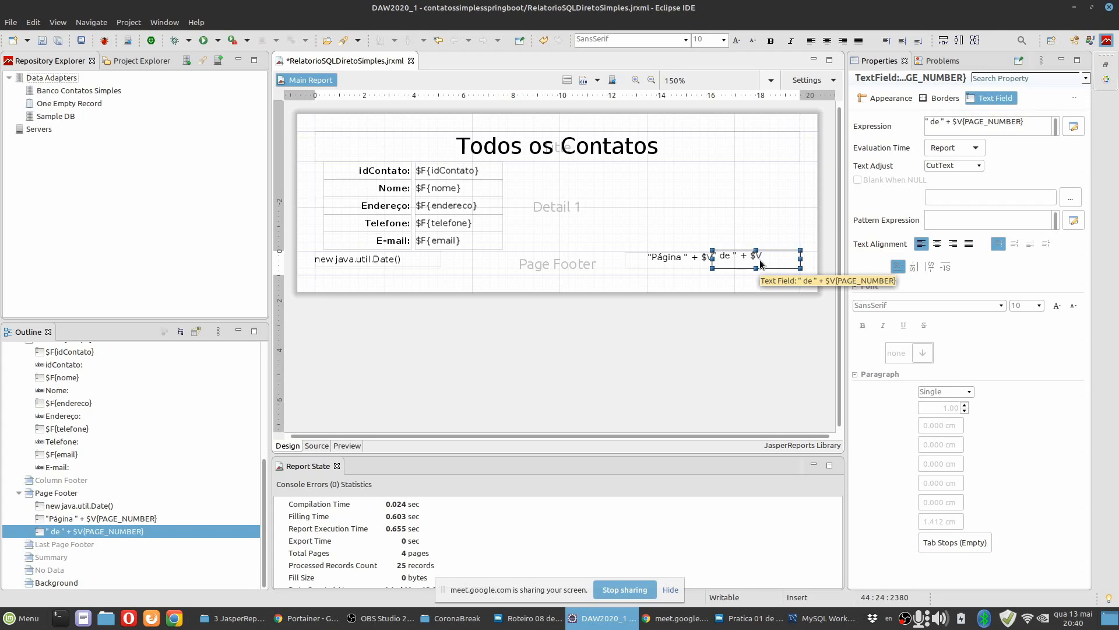
Preview the report and examine the date and page numbering in the page footer.
left_click(718, 229)
left_click(702, 264)
left_click(740, 264)
left_click(700, 224)
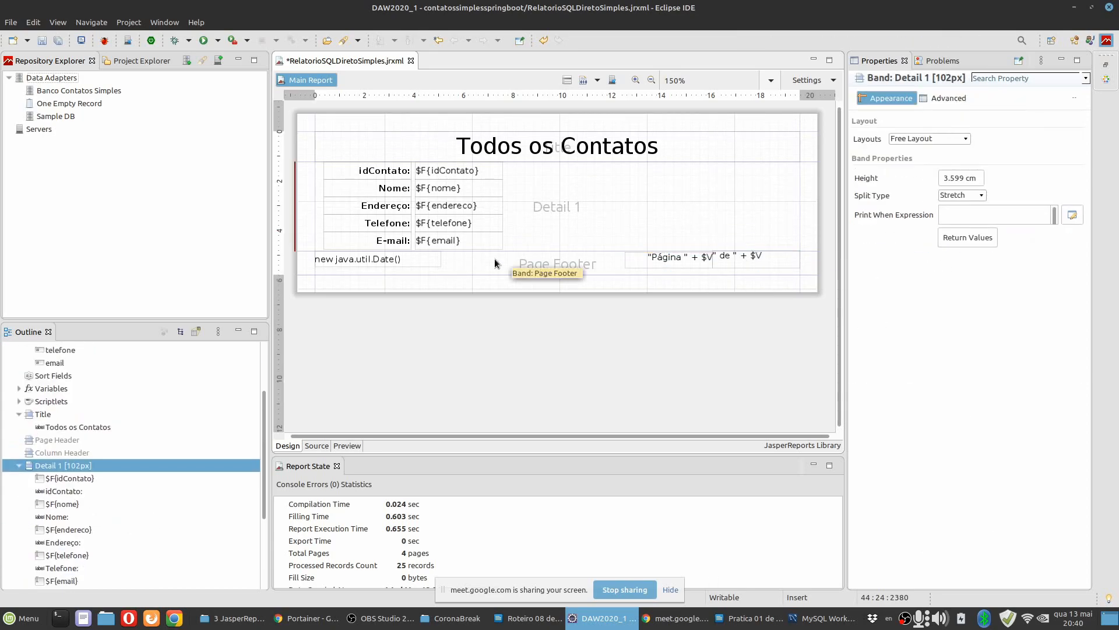
left_click(347, 446)
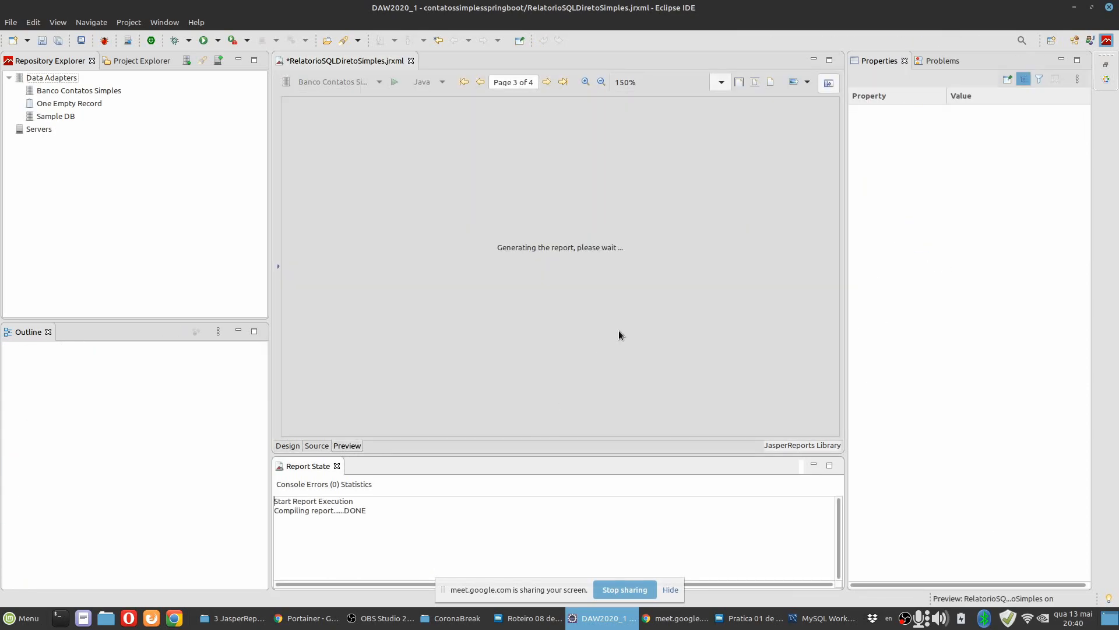
scroll(618, 332, "down", 5)
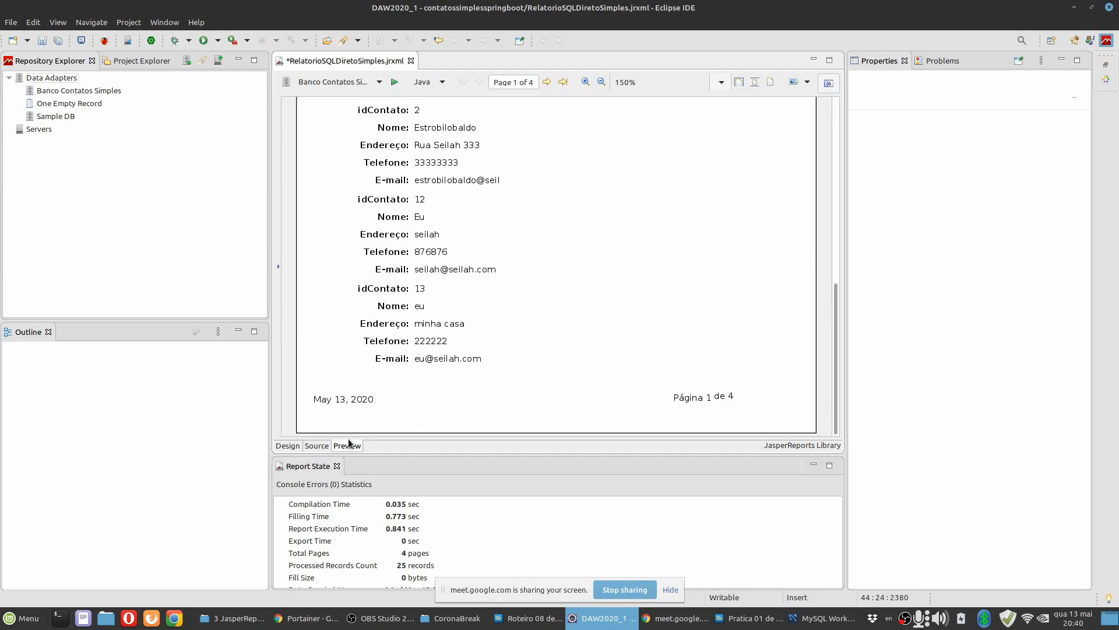
Set the vertical text alignment of the " de " page-number field to middle and check it in the report preview.
left_click(285, 445)
left_click(728, 259)
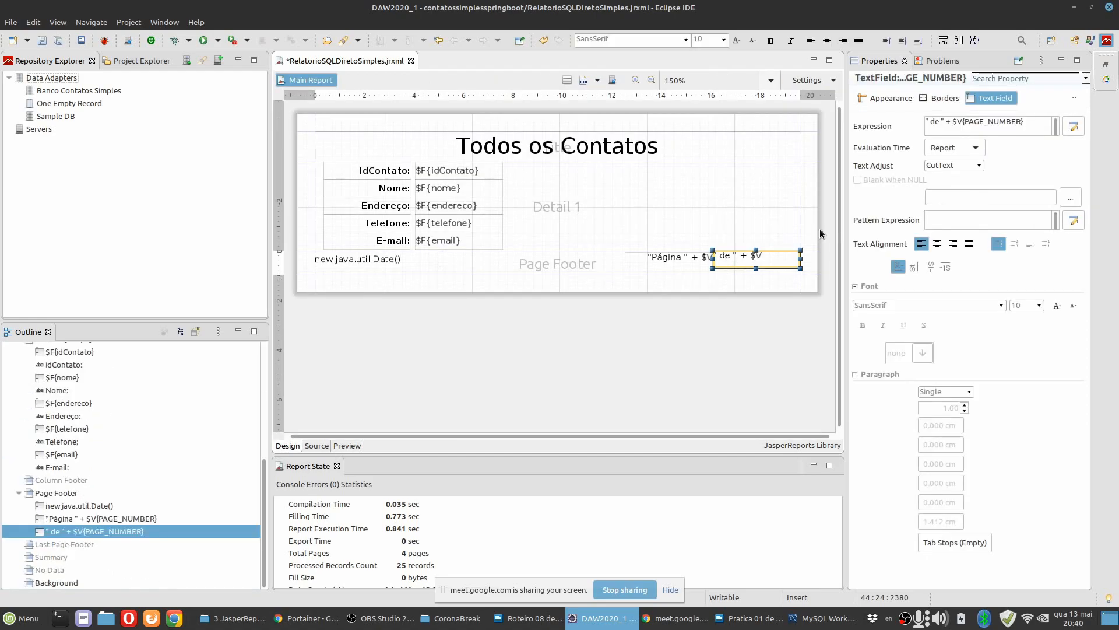
left_click(614, 225)
left_click(347, 445)
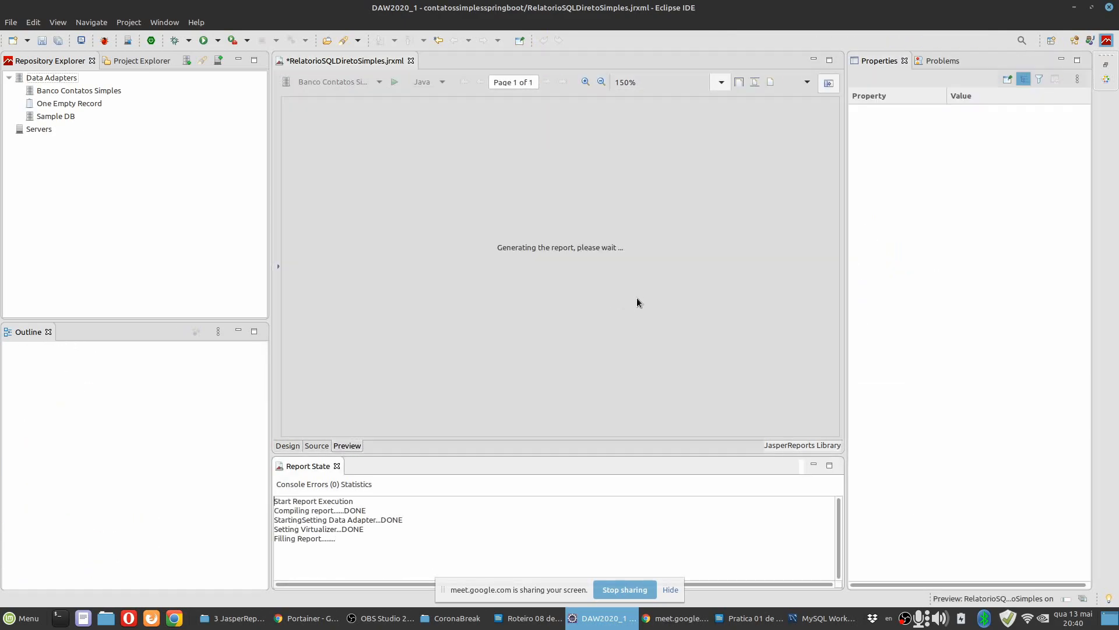
scroll(673, 305, "down", 5)
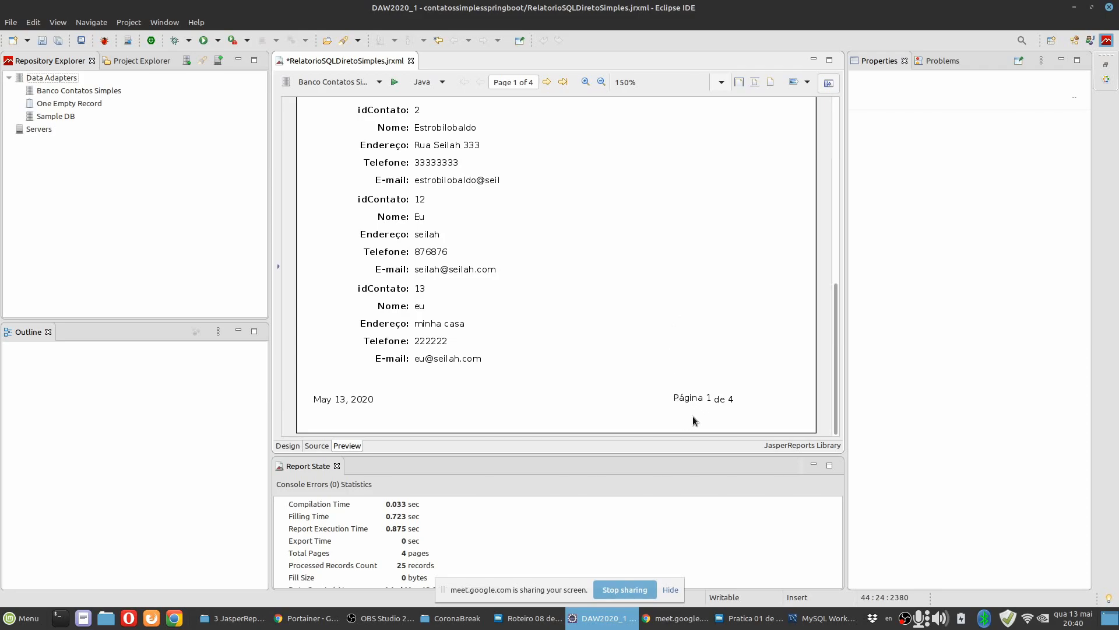
Select both page-number fields together and set their vertical text alignment to middle.
left_click(288, 446)
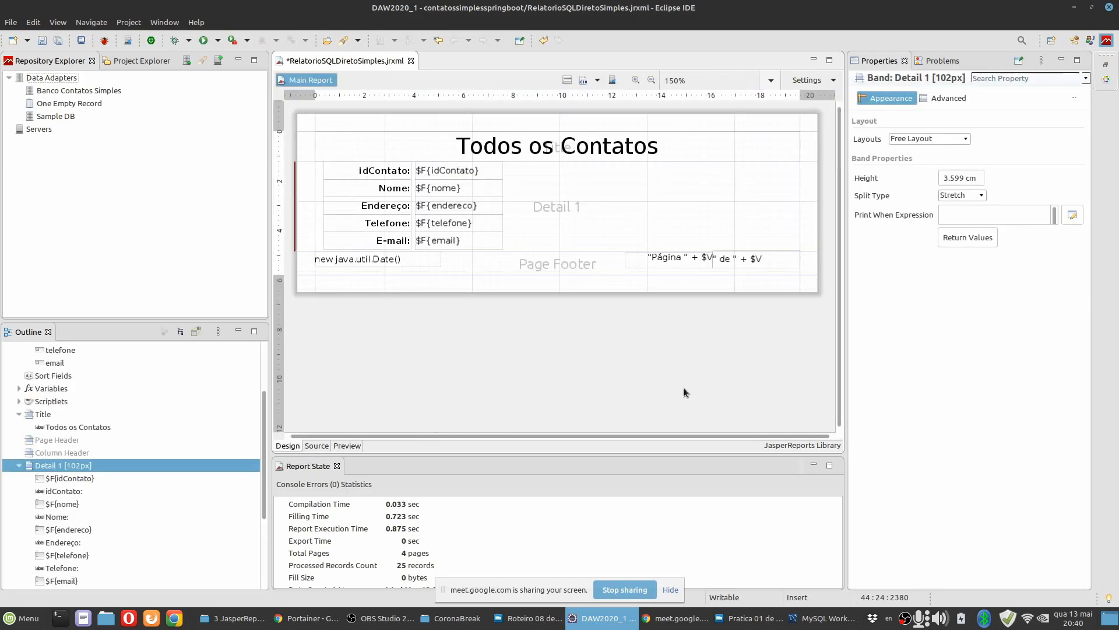
left_click(695, 257)
left_click(750, 258)
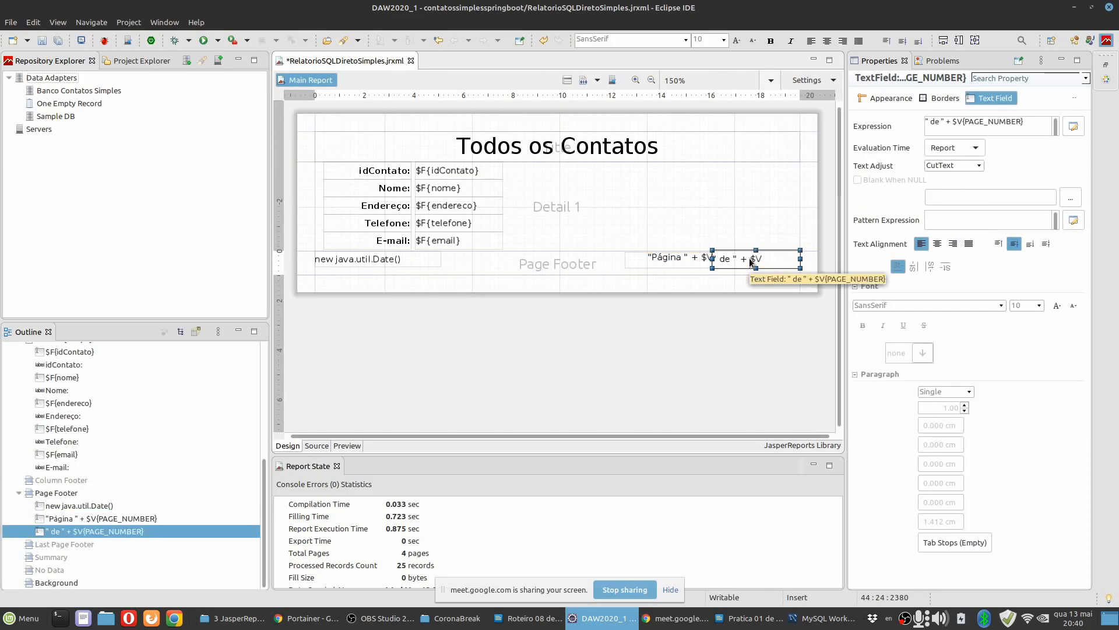
left_click(685, 267, "shift")
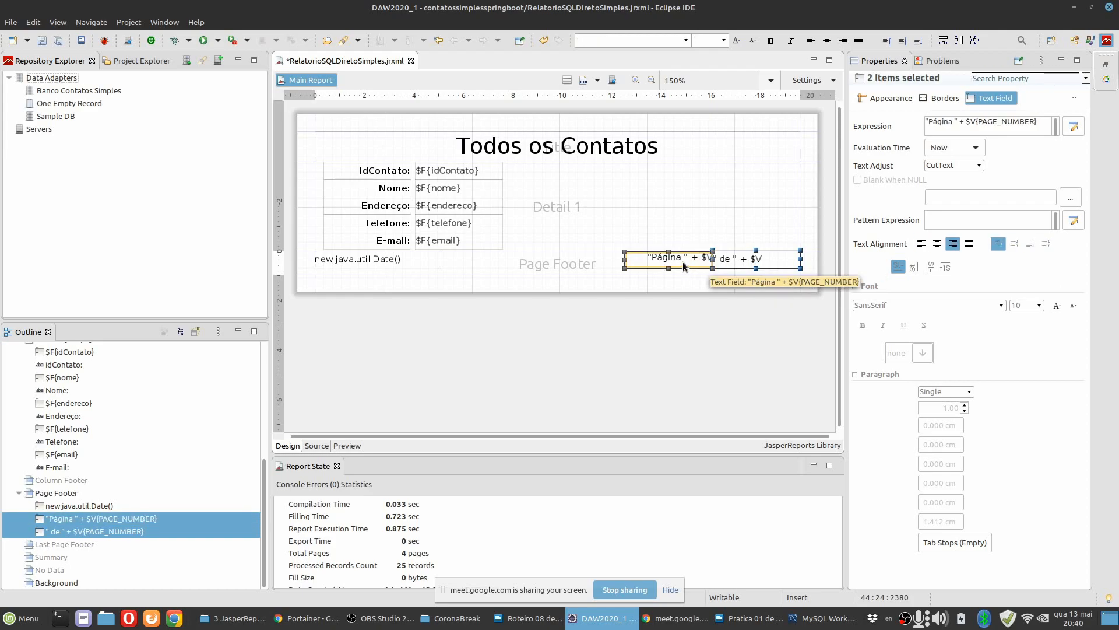
left_click(1014, 244)
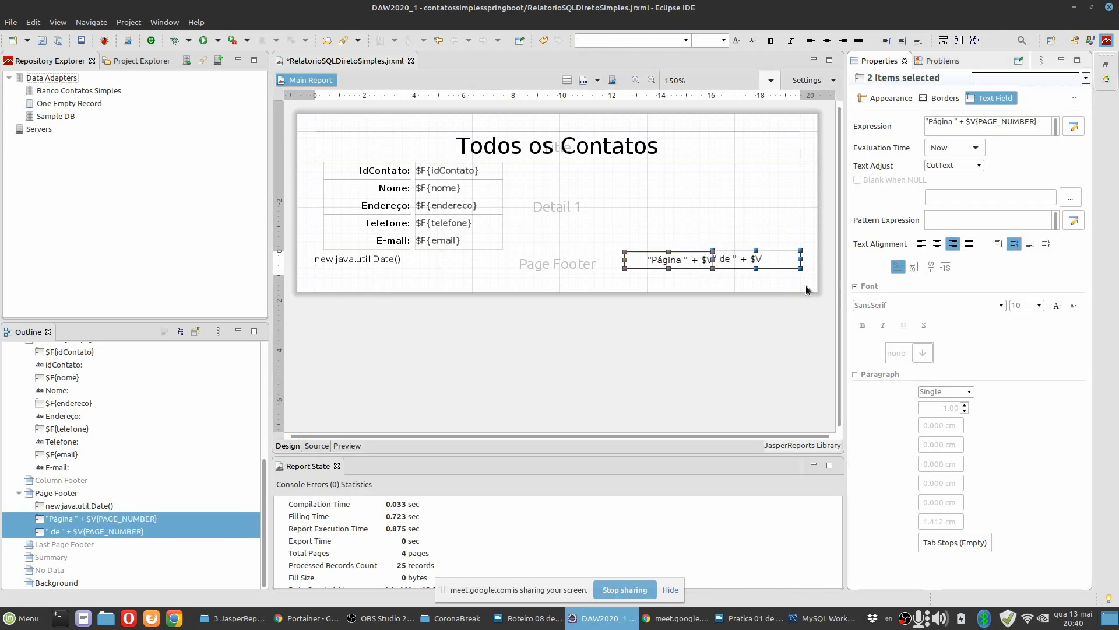
Nudge the " de " page-number field slightly lower within the page footer.
left_click(732, 258)
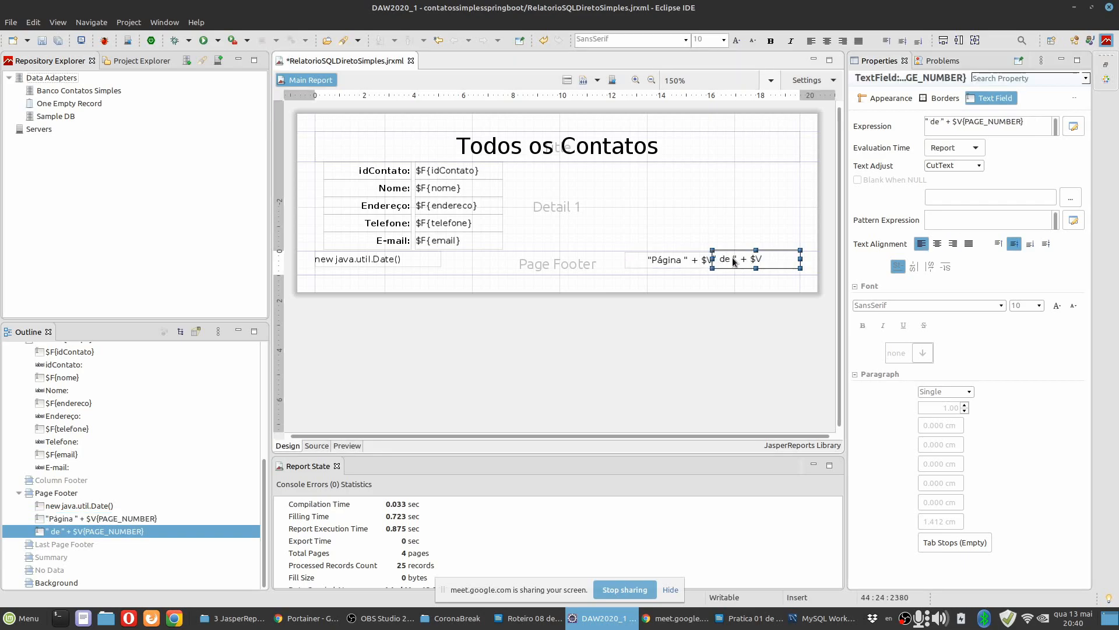
left_click_drag(731, 259, 733, 261)
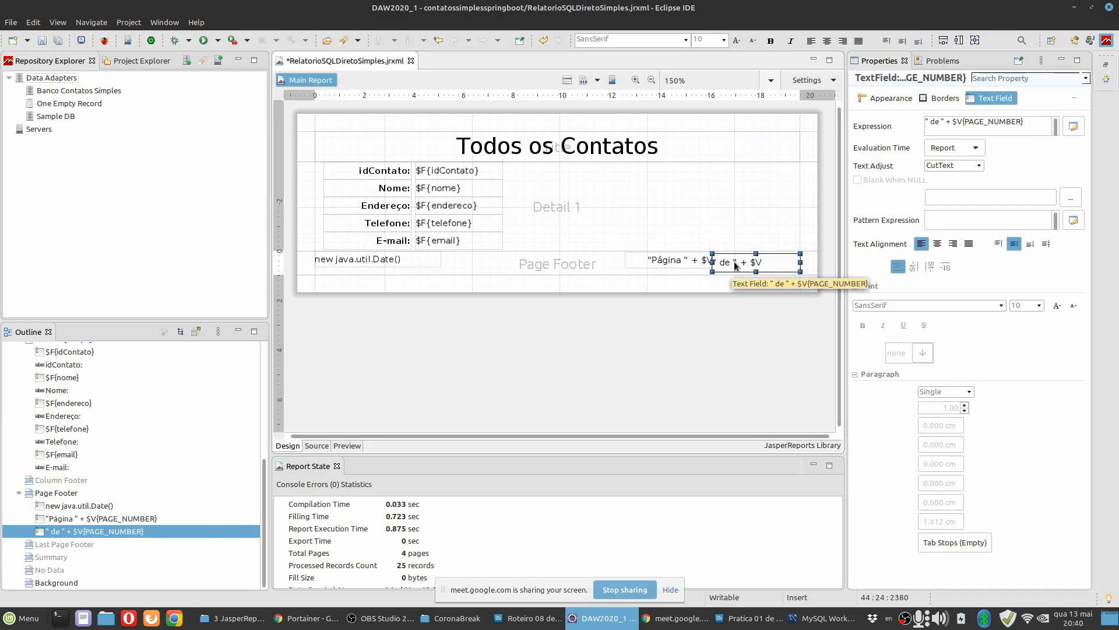
key("Up")
key("Up")
key("Down")
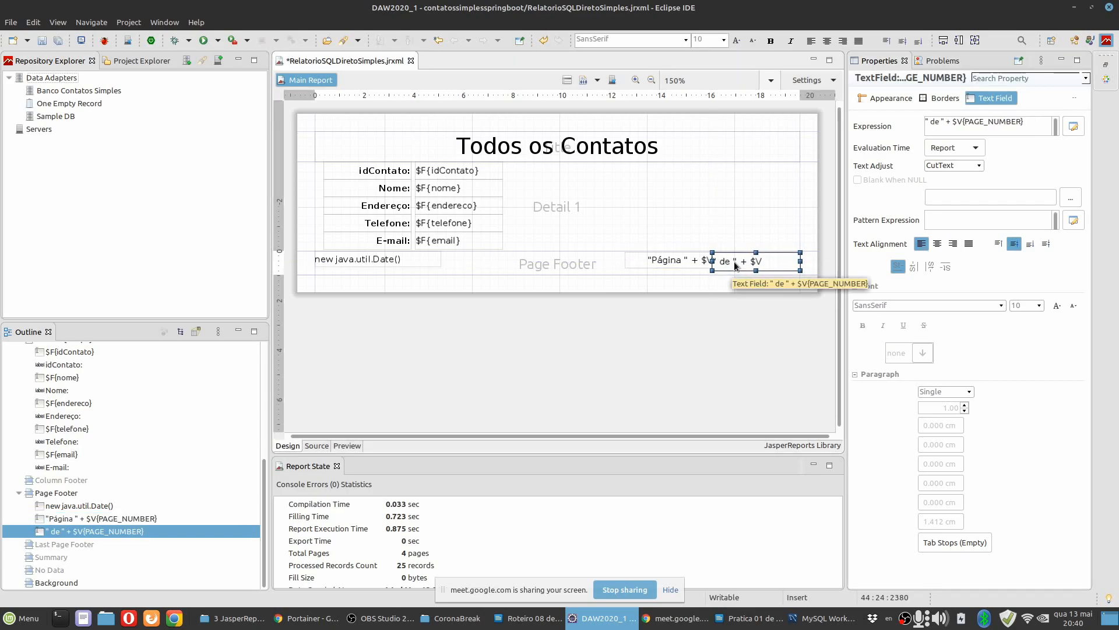
Align the tops of the "Página " and " de " page-number fields.
left_click(689, 260, "shift")
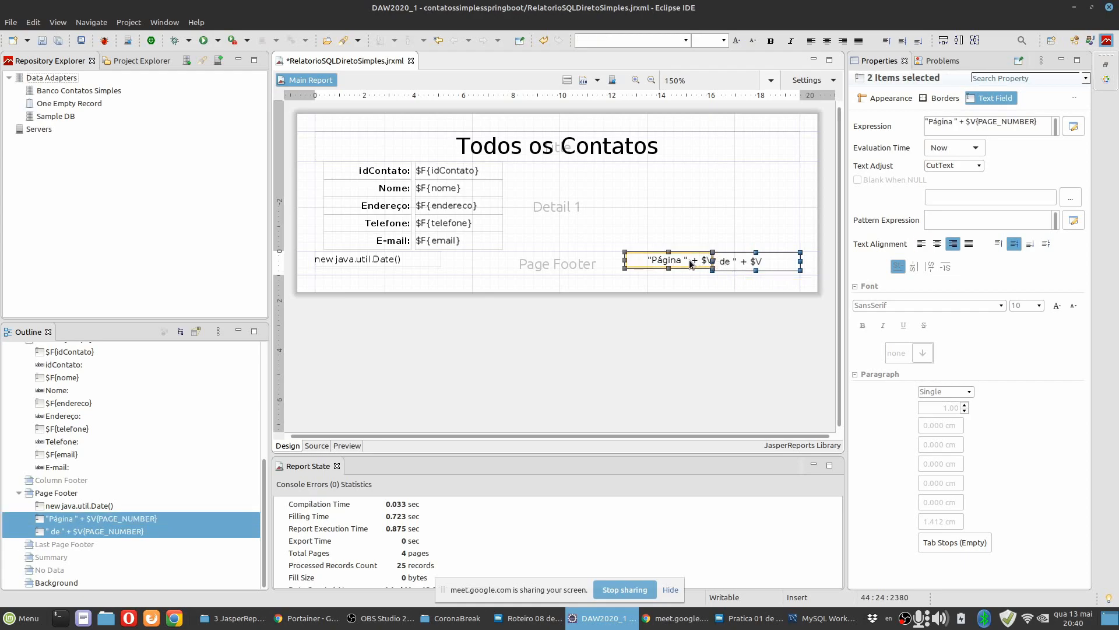
right_click(689, 260)
mouse_move(757, 378)
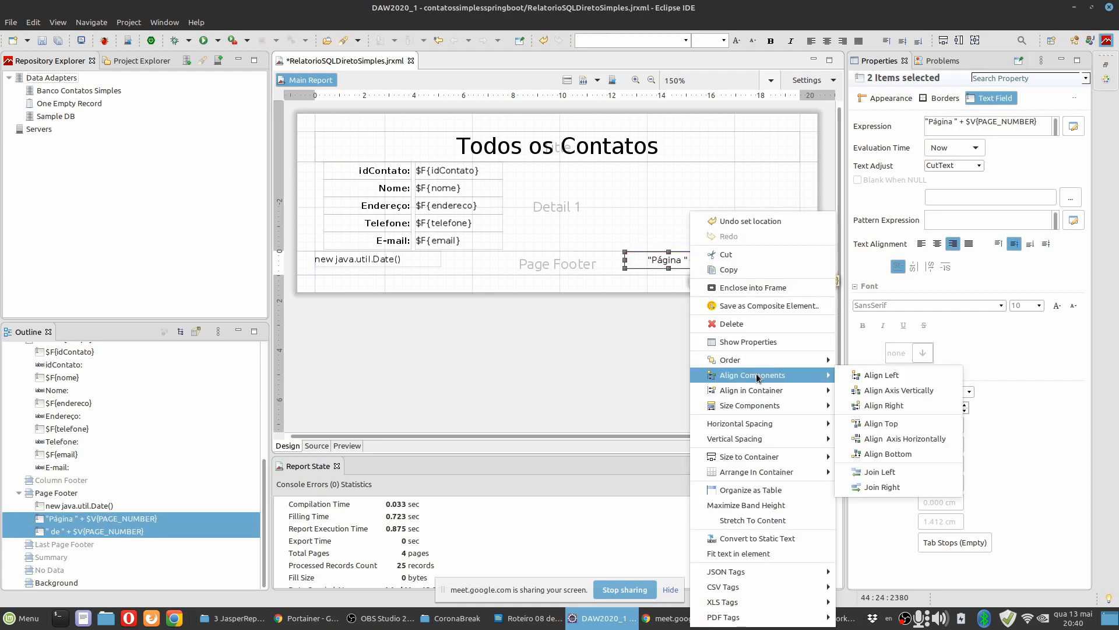
left_click(881, 427)
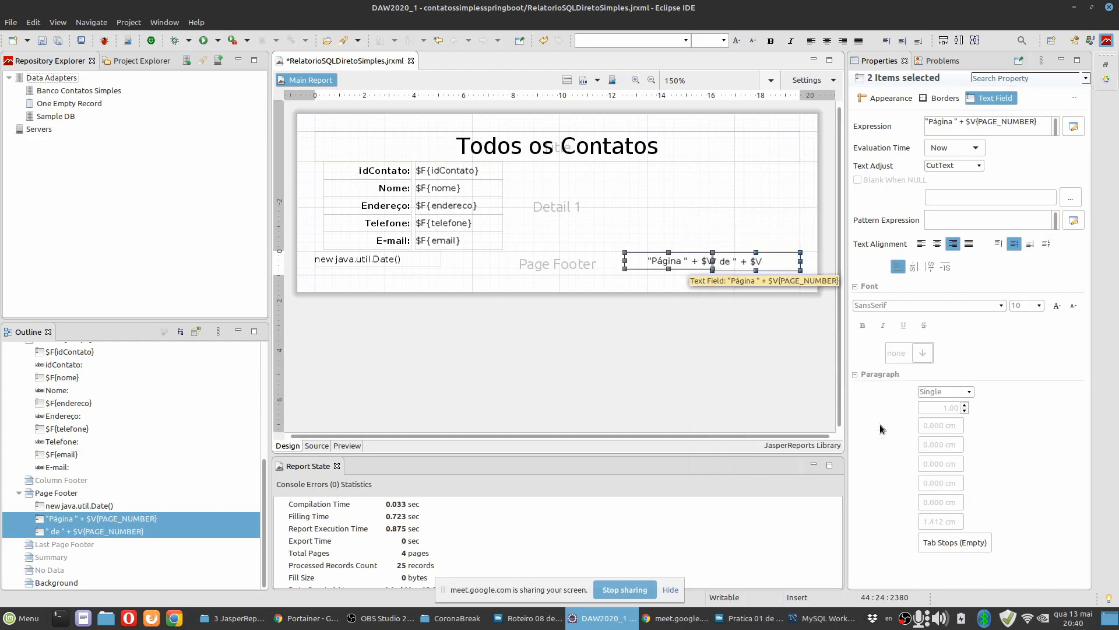
right_click(692, 265)
mouse_move(758, 355)
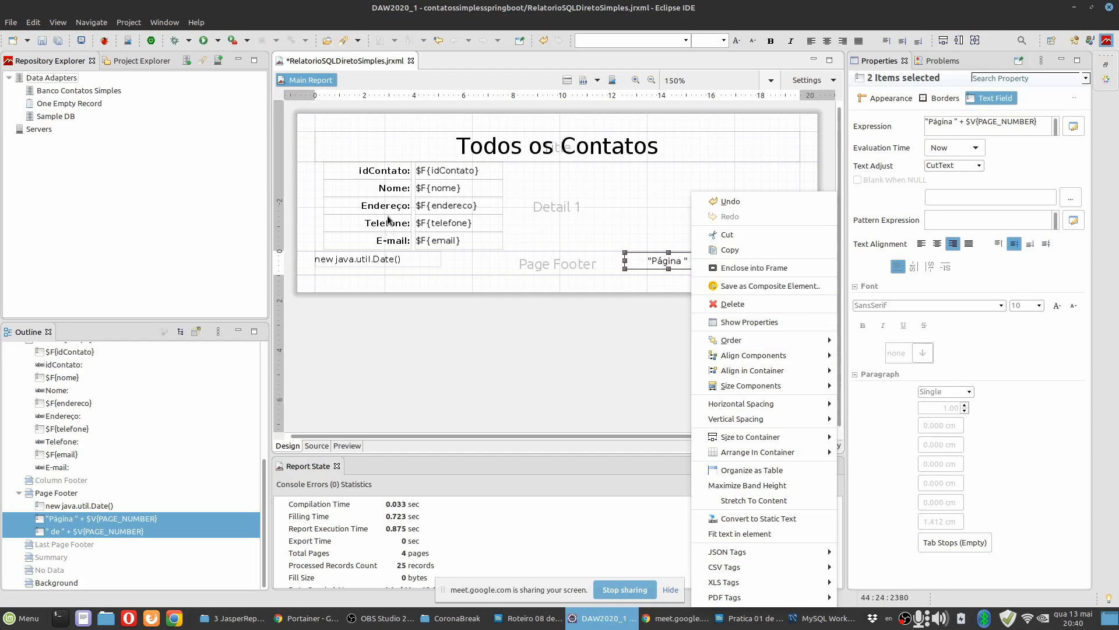
left_click(658, 278)
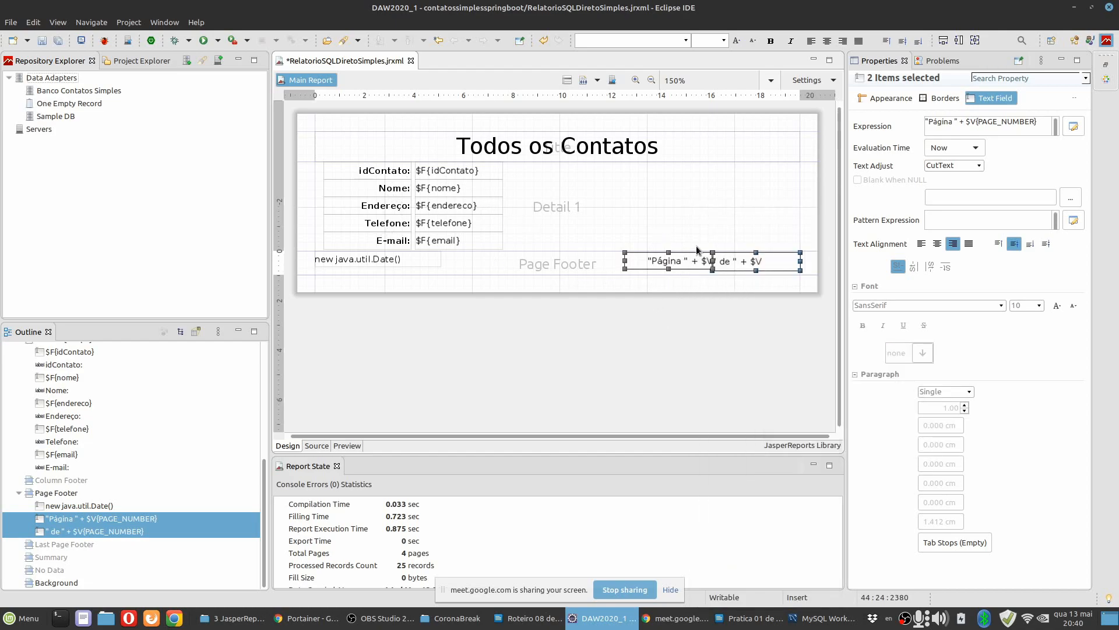
left_click(722, 218)
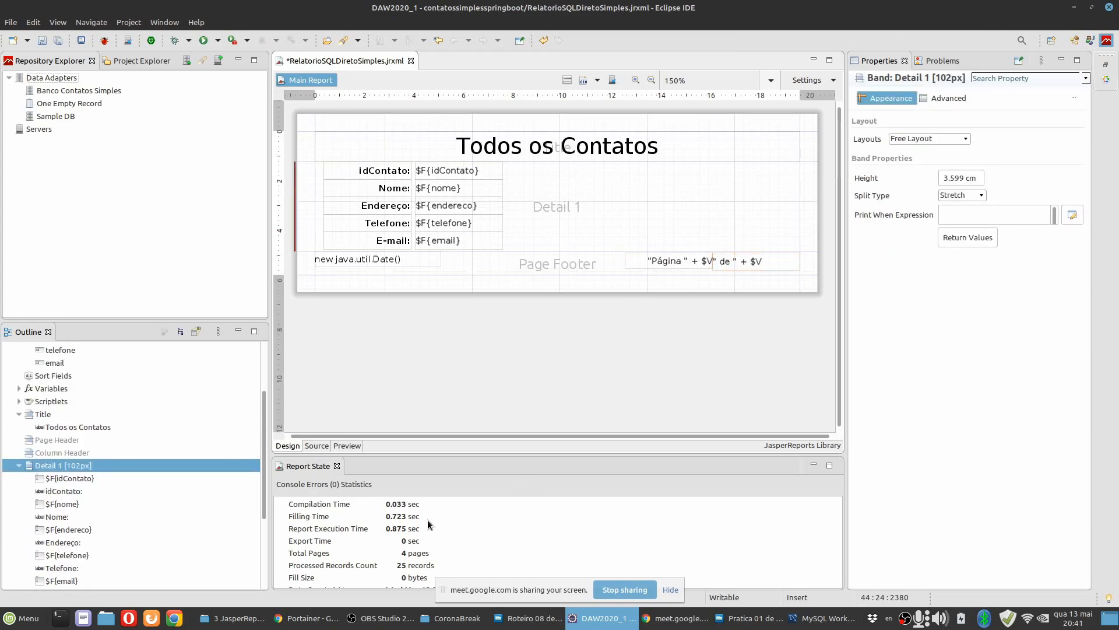
Shorten the " de " page-number field slightly in height.
left_click(707, 263)
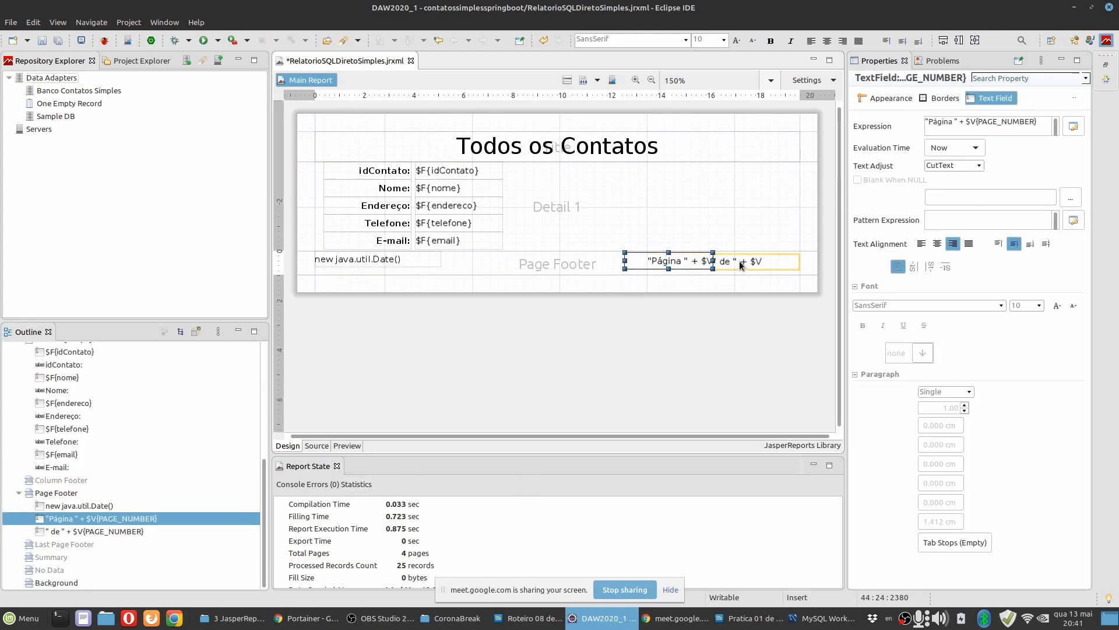
left_click(736, 267)
left_click_drag(756, 262, 757, 259)
left_click(716, 223)
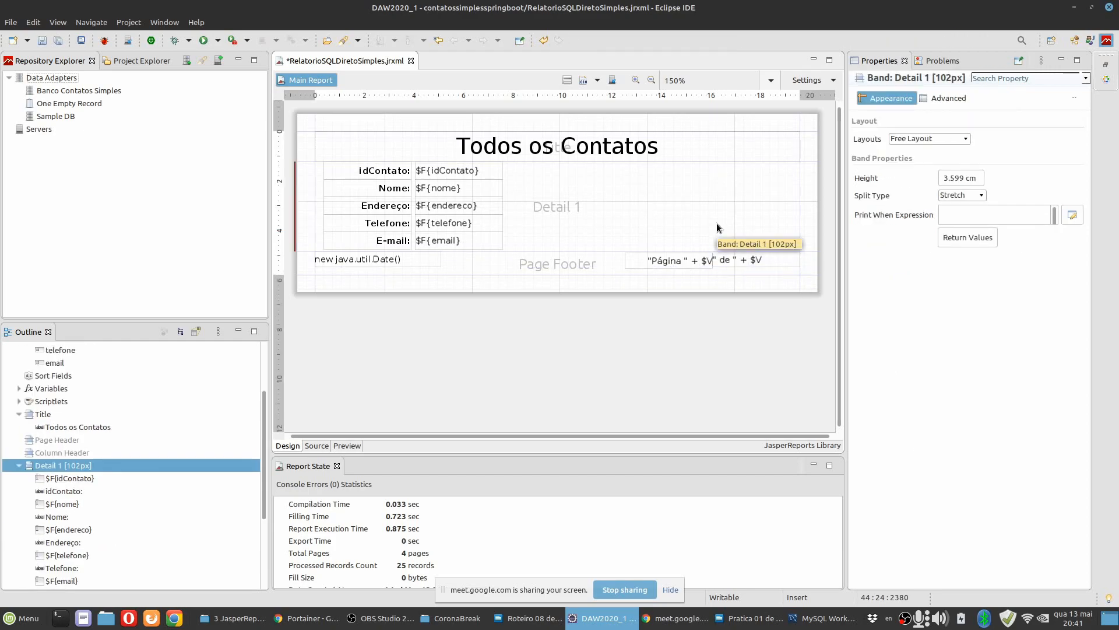
Make the "Página " and " de " fields equally tall with Match Height (Max).
left_click(701, 264)
left_click(736, 261, "shift")
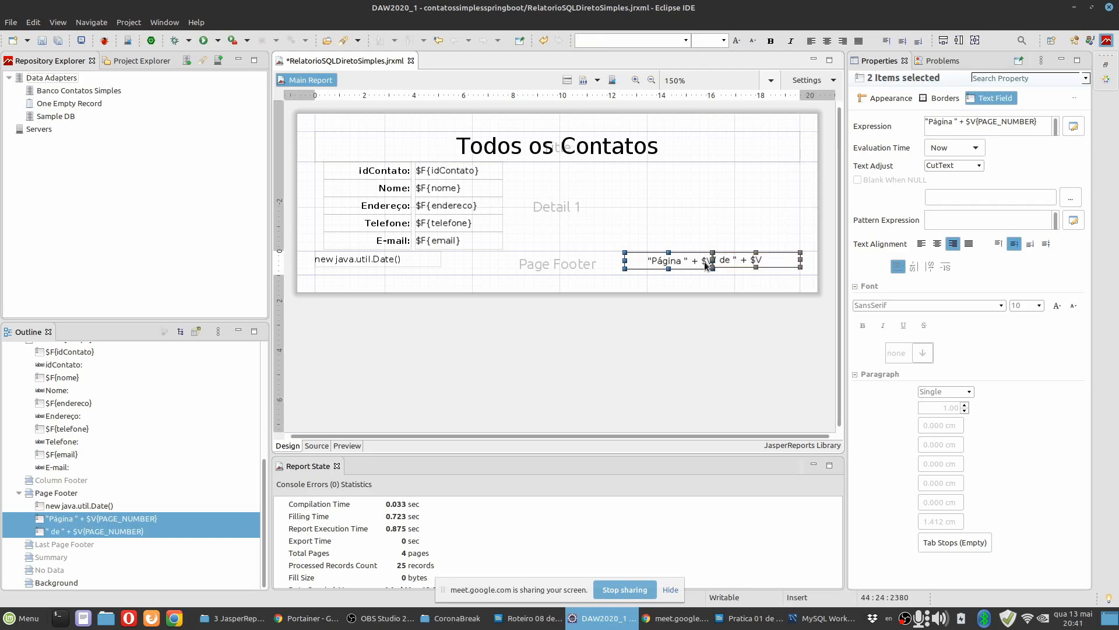
right_click(705, 265)
mouse_move(774, 390)
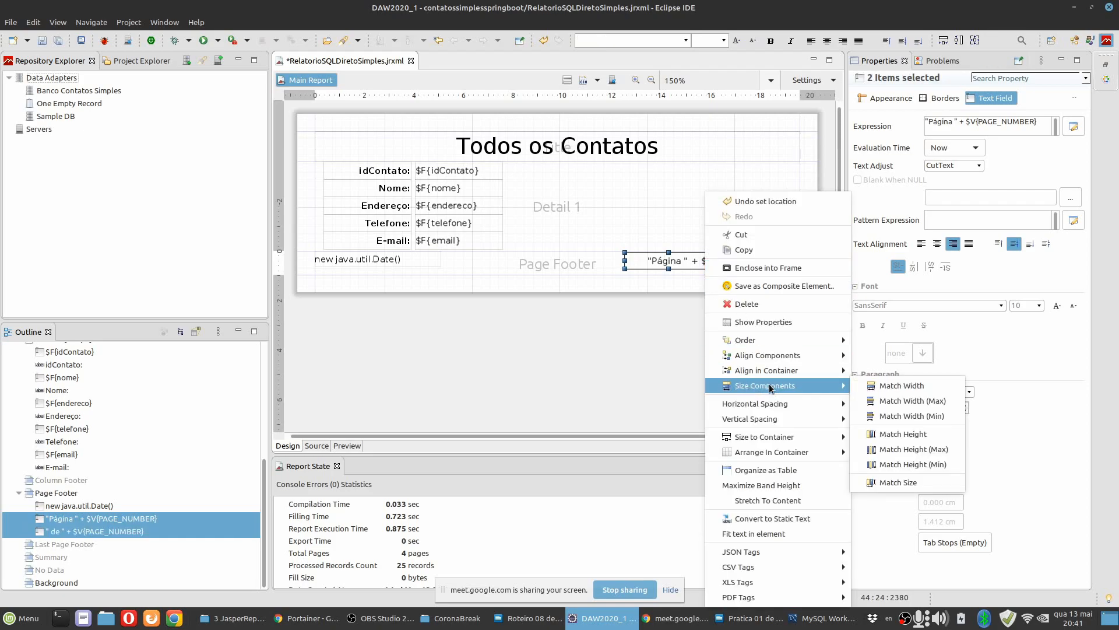
left_click(903, 449)
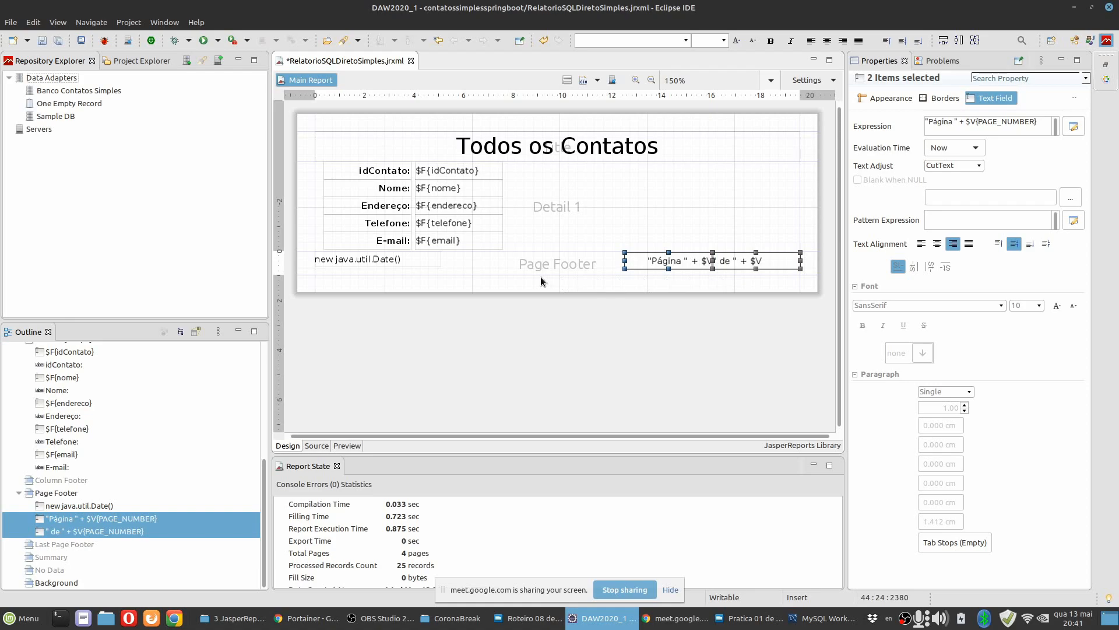
Add the date field to the selected page-number fields and apply Match Height (Max) to all three.
left_click(426, 264, "shift")
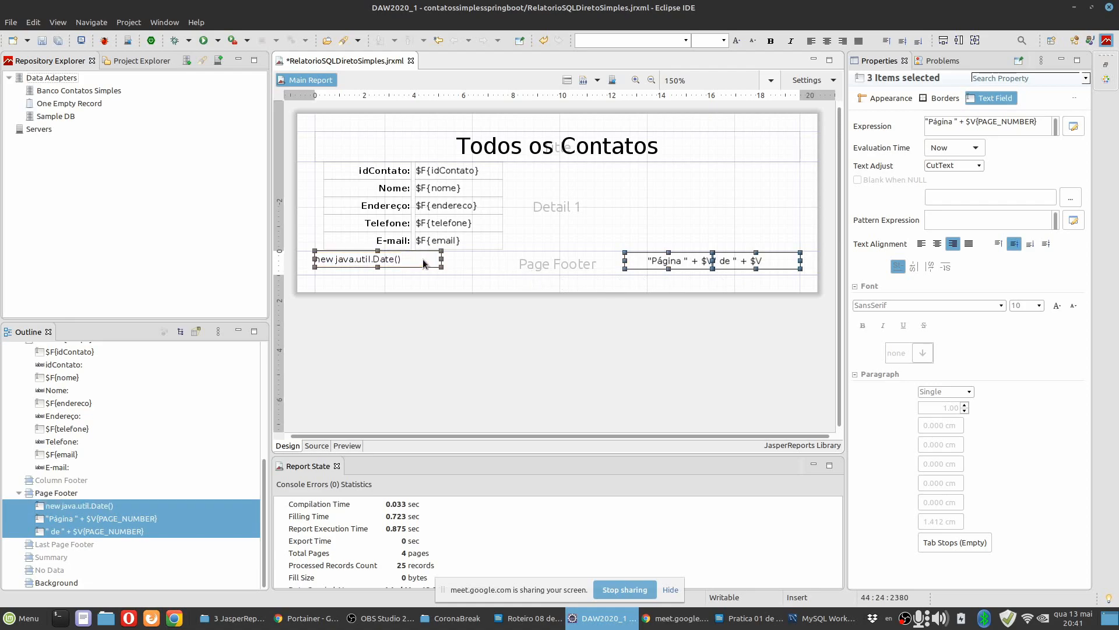
right_click(675, 267)
mouse_move(731, 389)
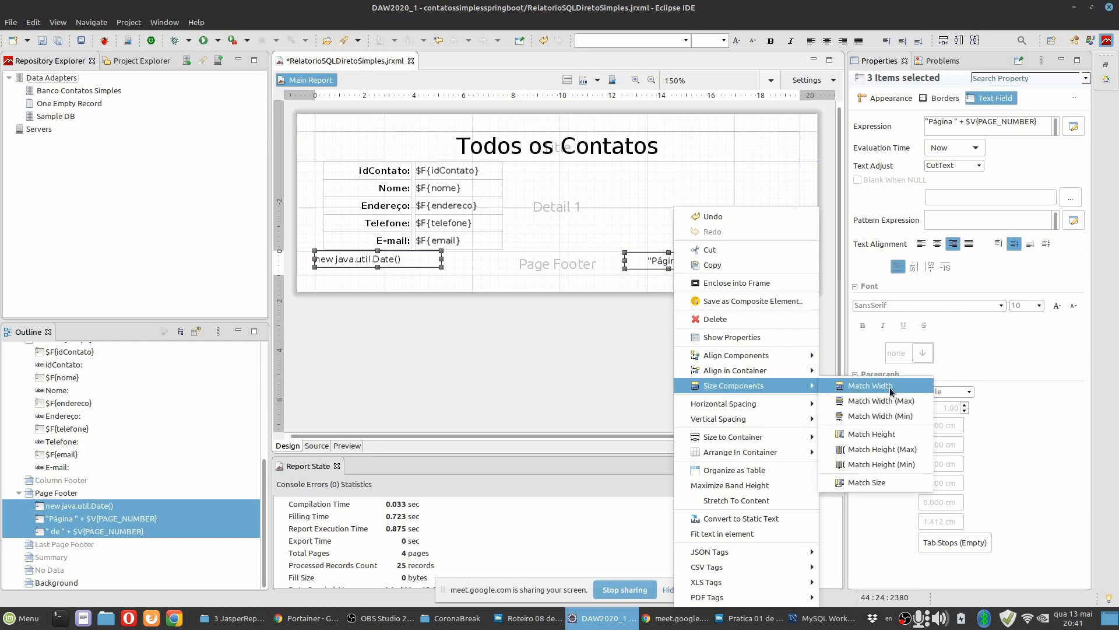
left_click(885, 449)
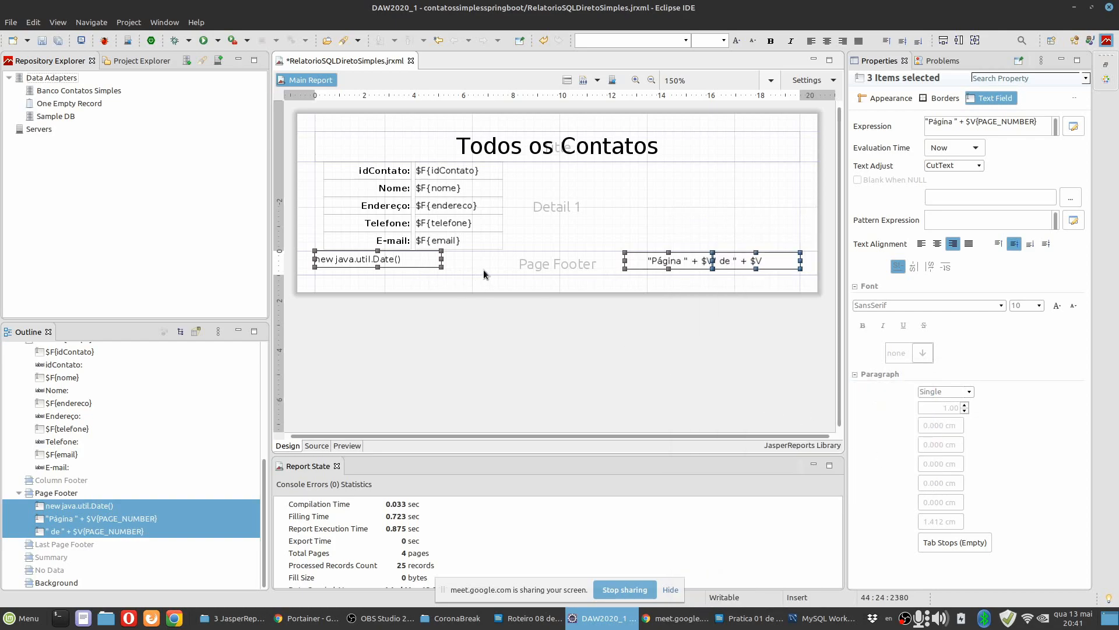
Align the tops of the date field and the two page-number fields in the page footer.
right_click(631, 257)
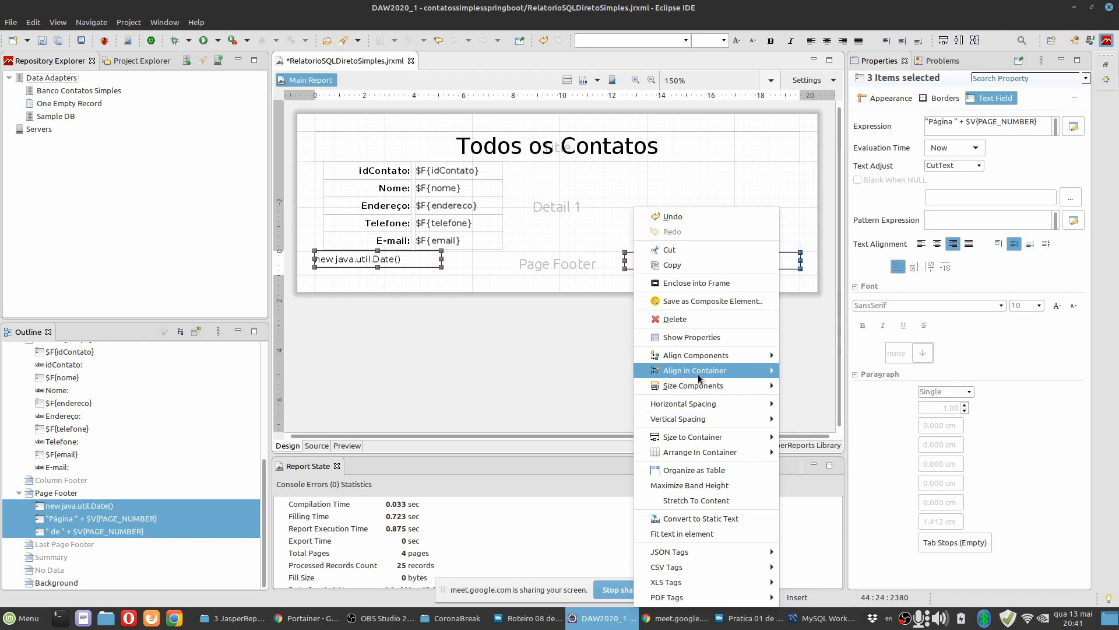
mouse_move(699, 378)
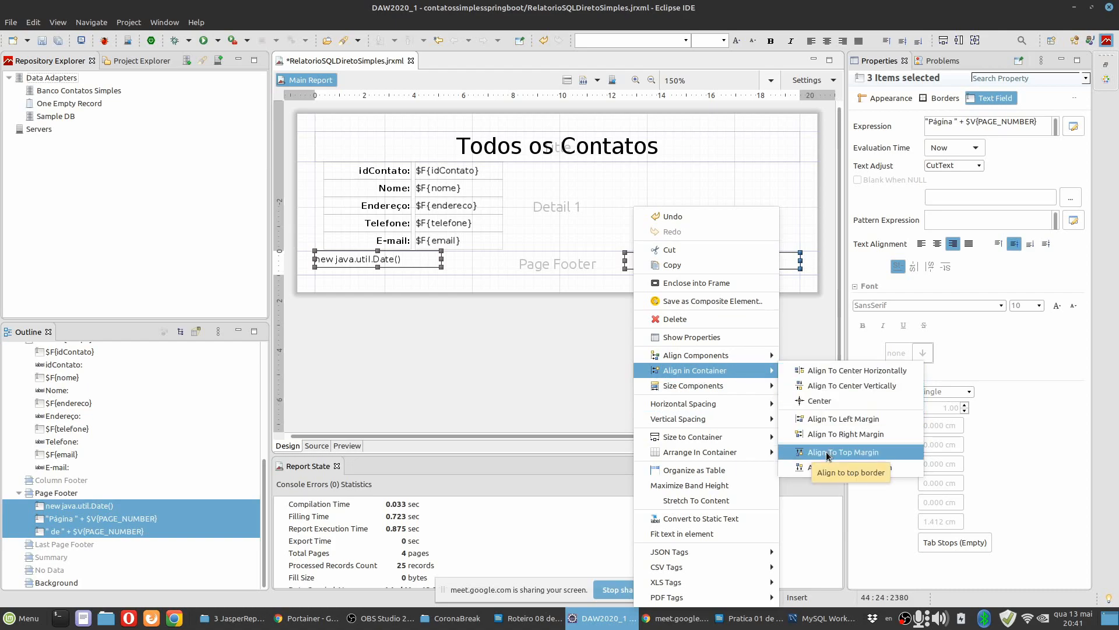
mouse_move(766, 355)
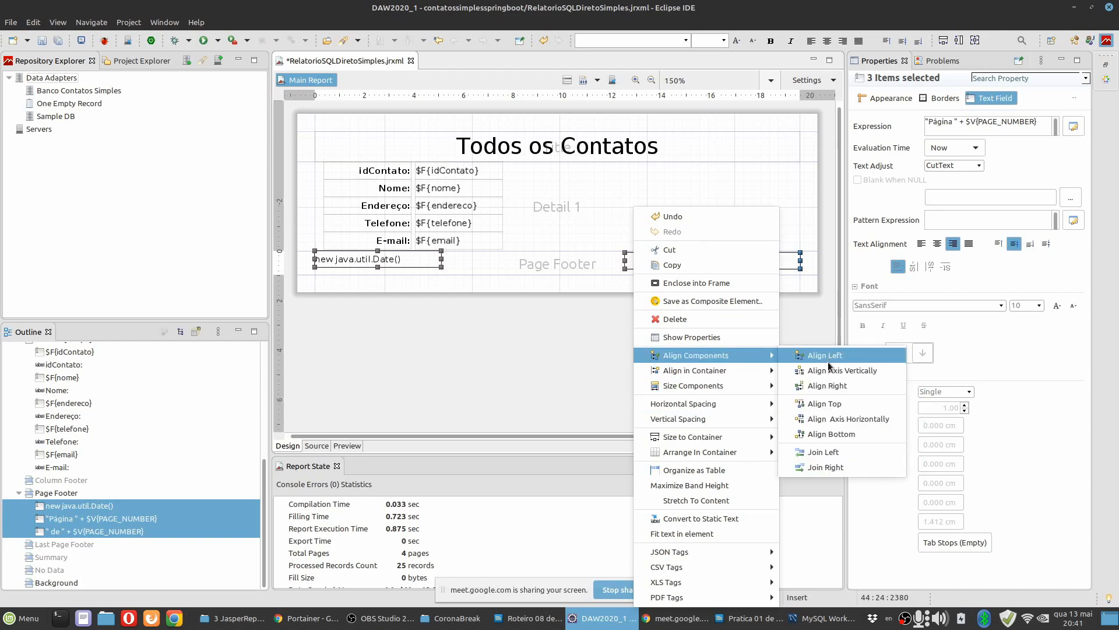
left_click(828, 357)
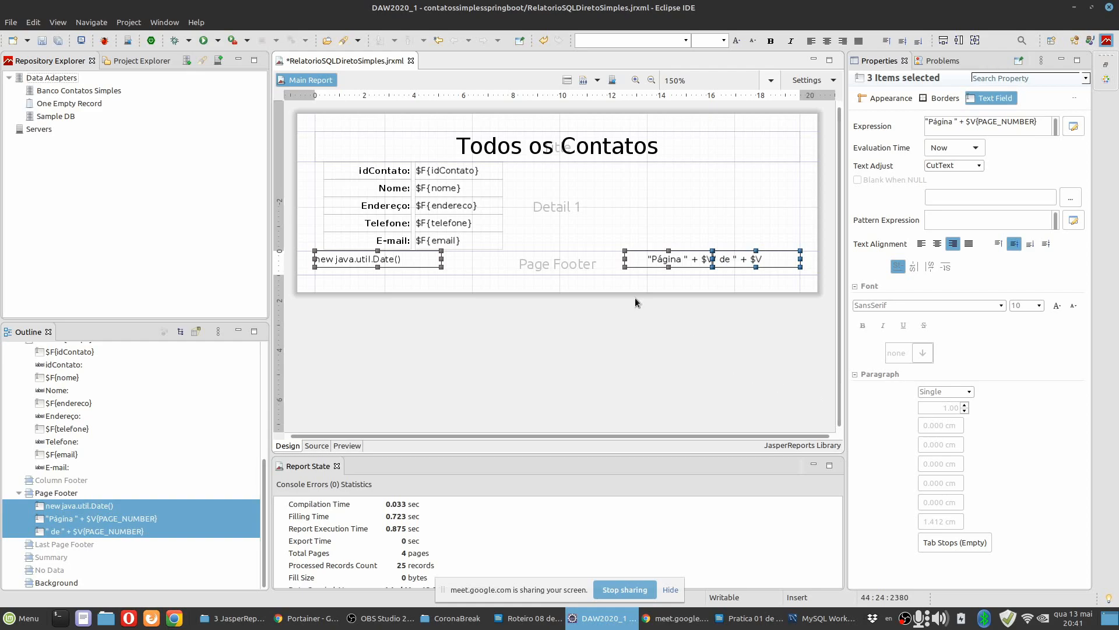
Preview the report and check the footer alignment and page numbering on pages 1 to 3.
left_click(347, 445)
scroll(709, 303, "down", 3)
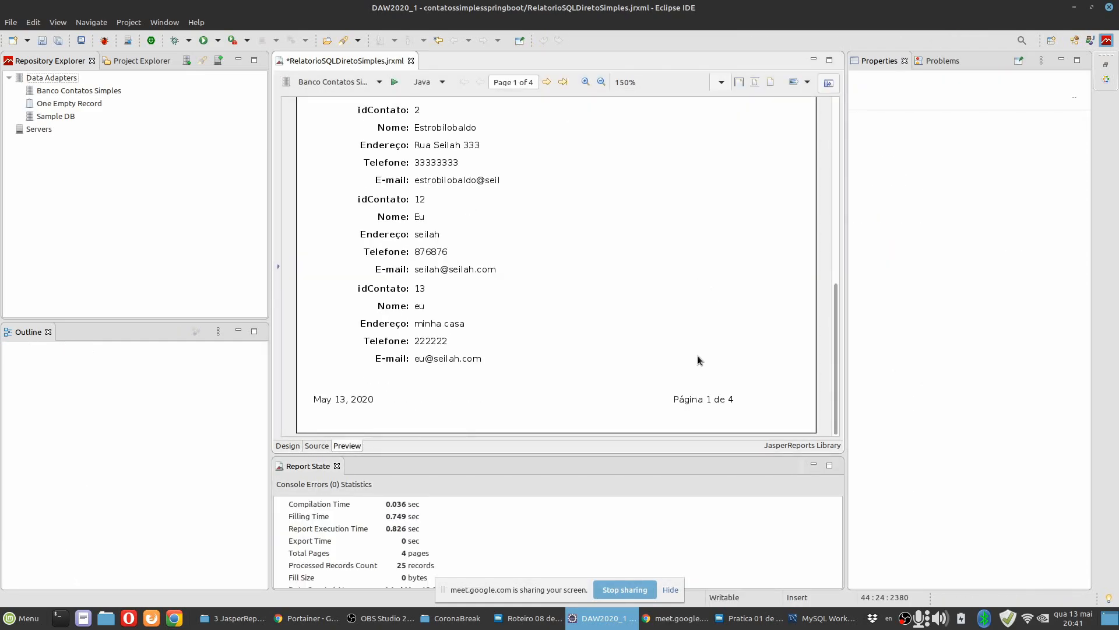
left_click(548, 81)
scroll(664, 293, "down", 3)
left_click(547, 81)
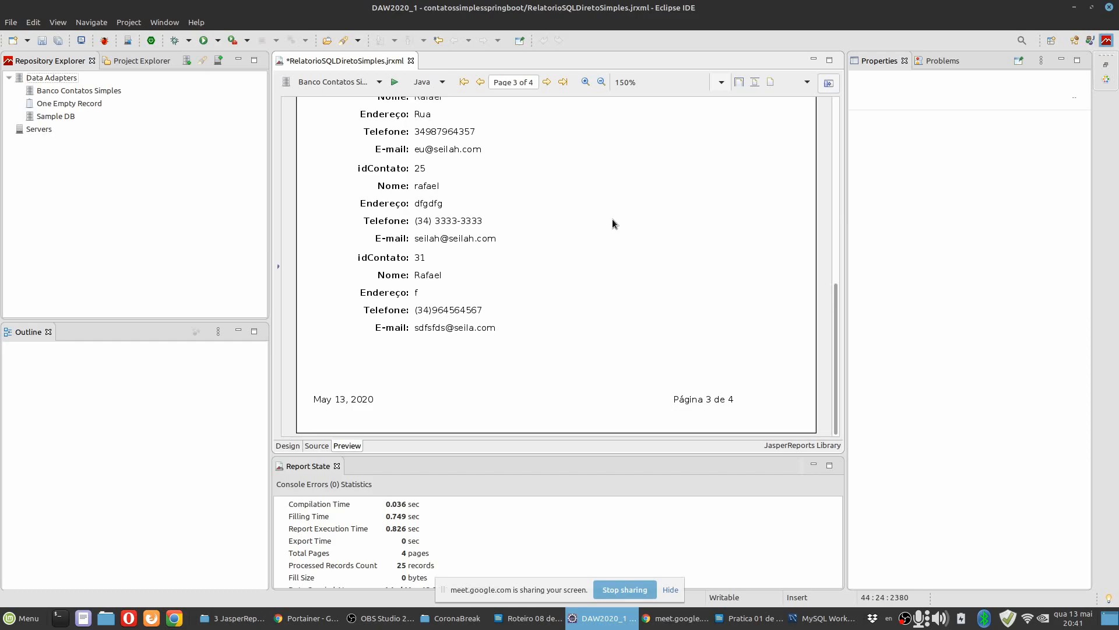
Increase the Detail 1 band's height to 108 px (3.811 cm) and preview the spacing between contacts.
left_click(287, 445)
left_click(348, 445)
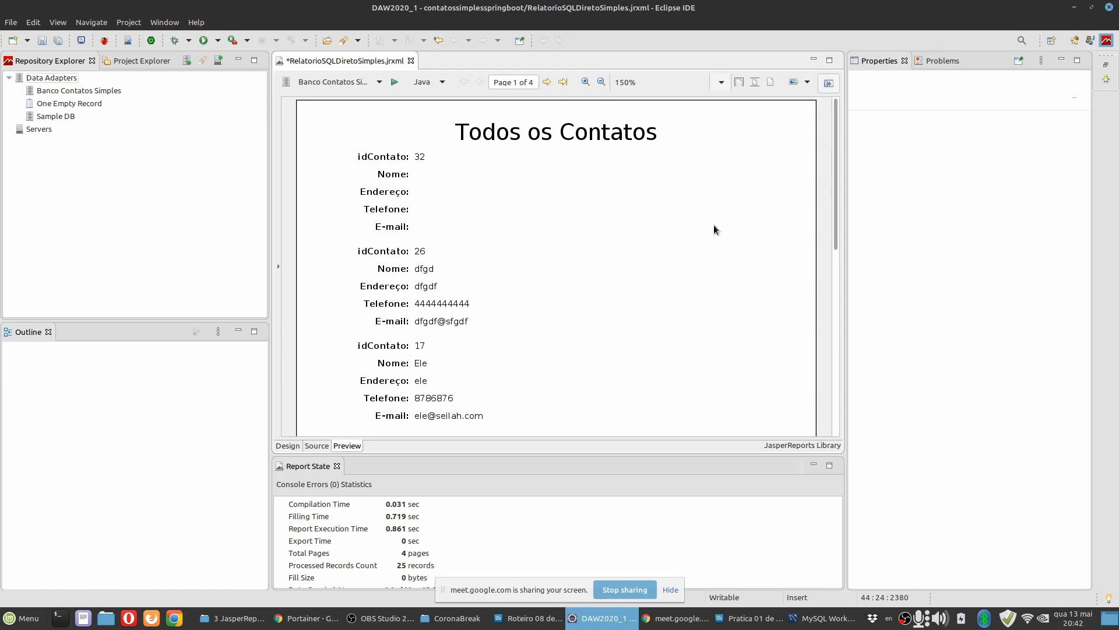
left_click(287, 445)
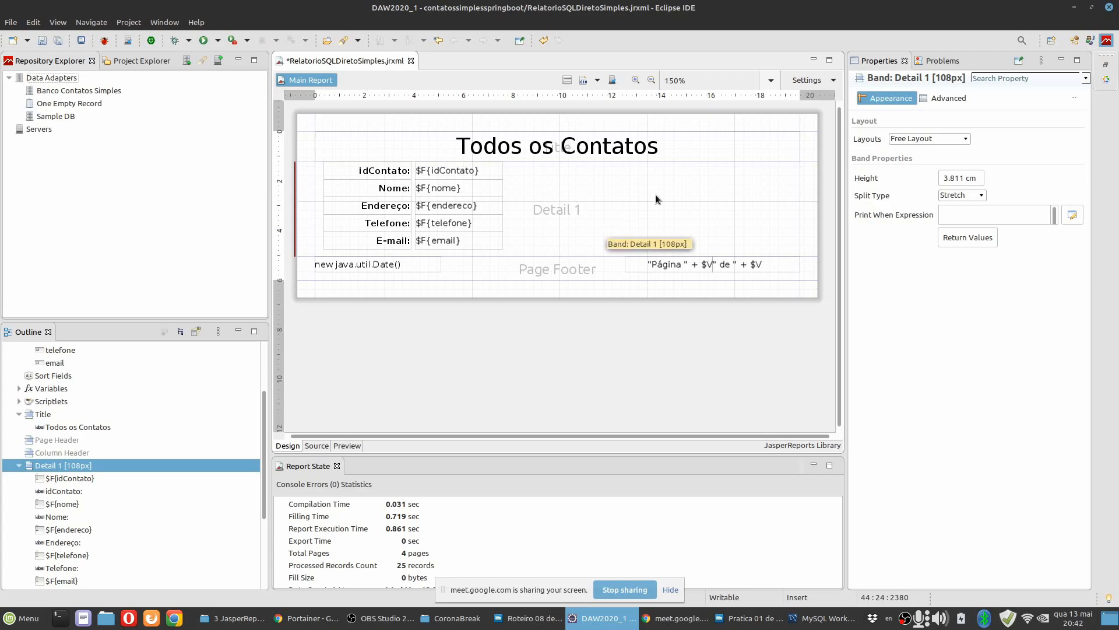
Add a Line element to the empty area of the Detail 1 band beside the contact fields.
left_click(1107, 80)
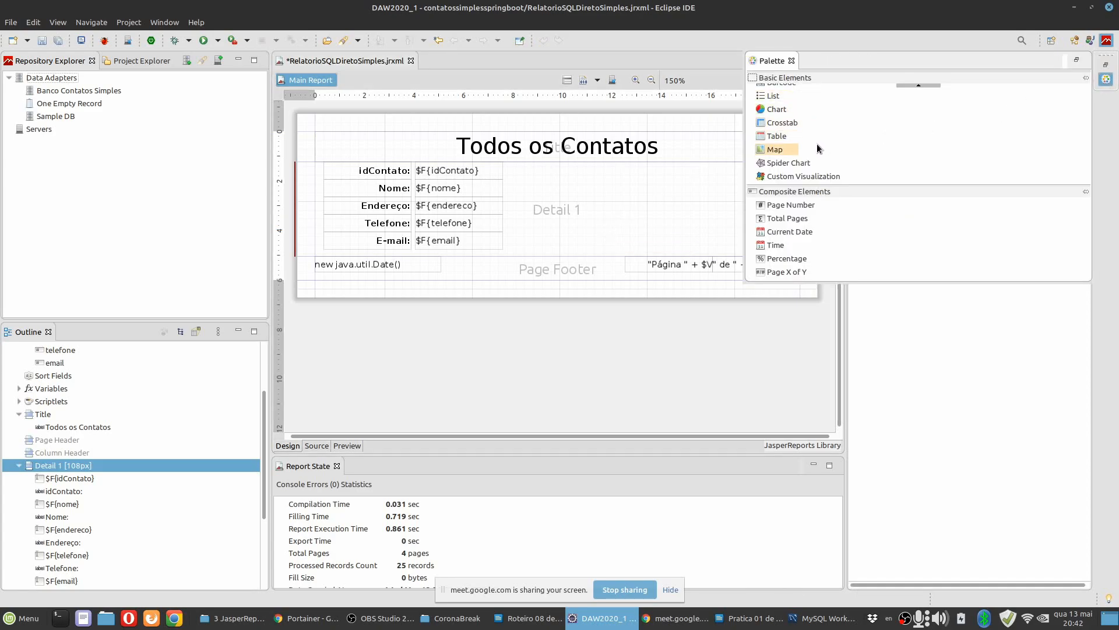
scroll(815, 134, "up", 3)
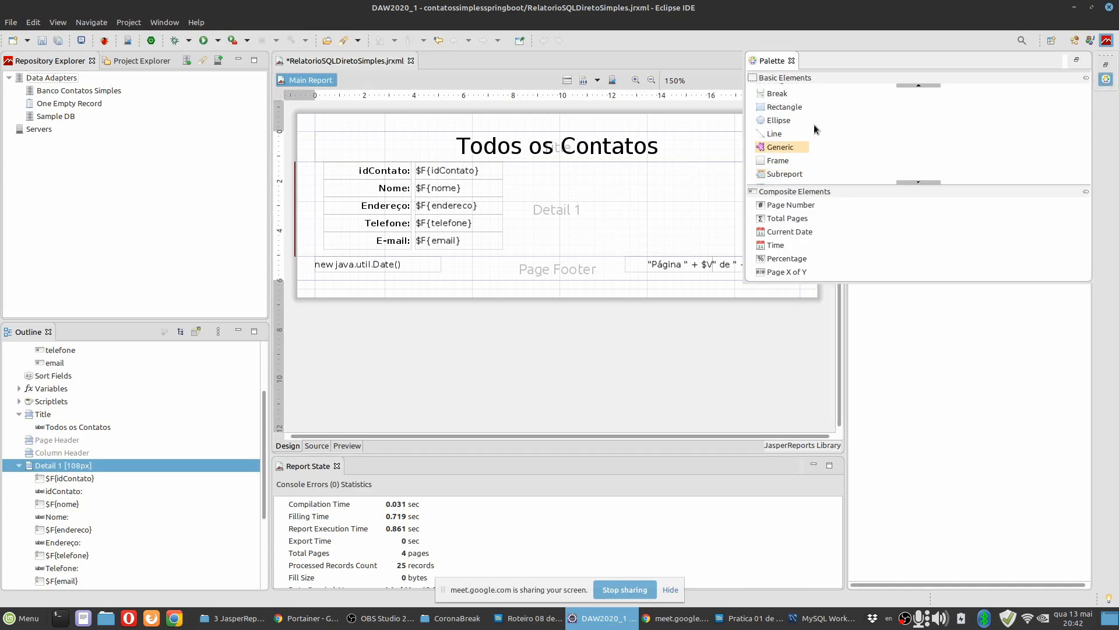
left_click(773, 135)
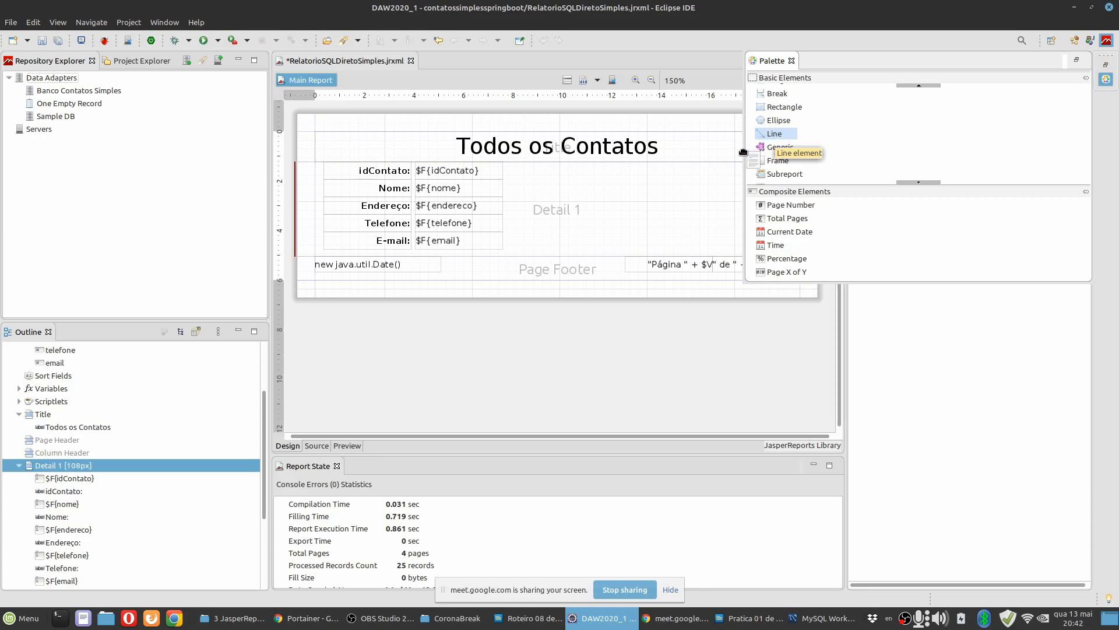
left_click(602, 193)
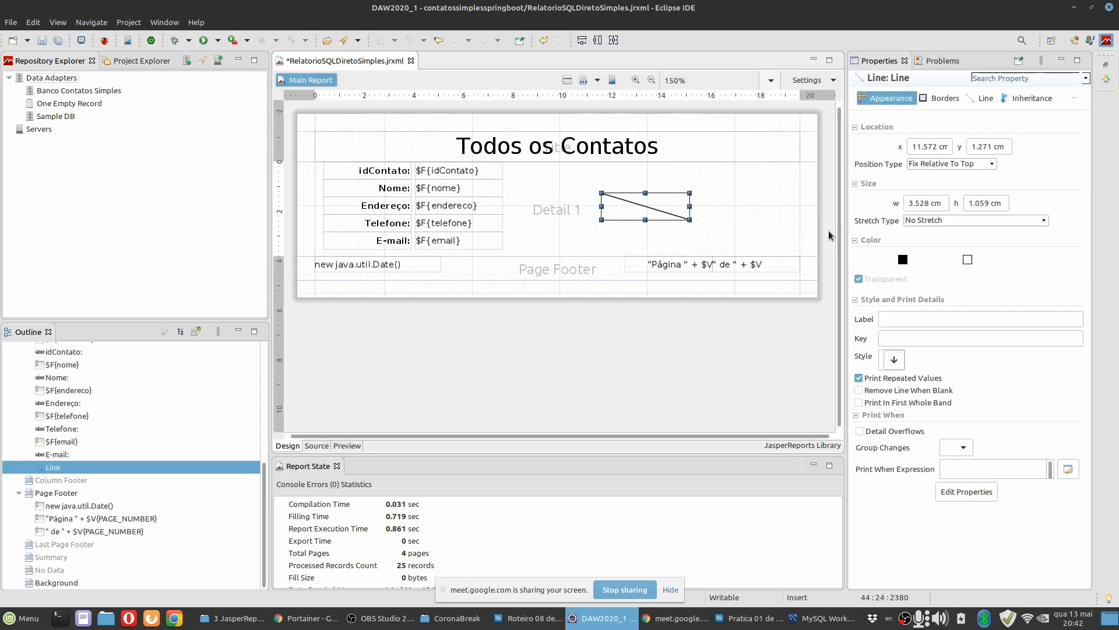
left_click(759, 214)
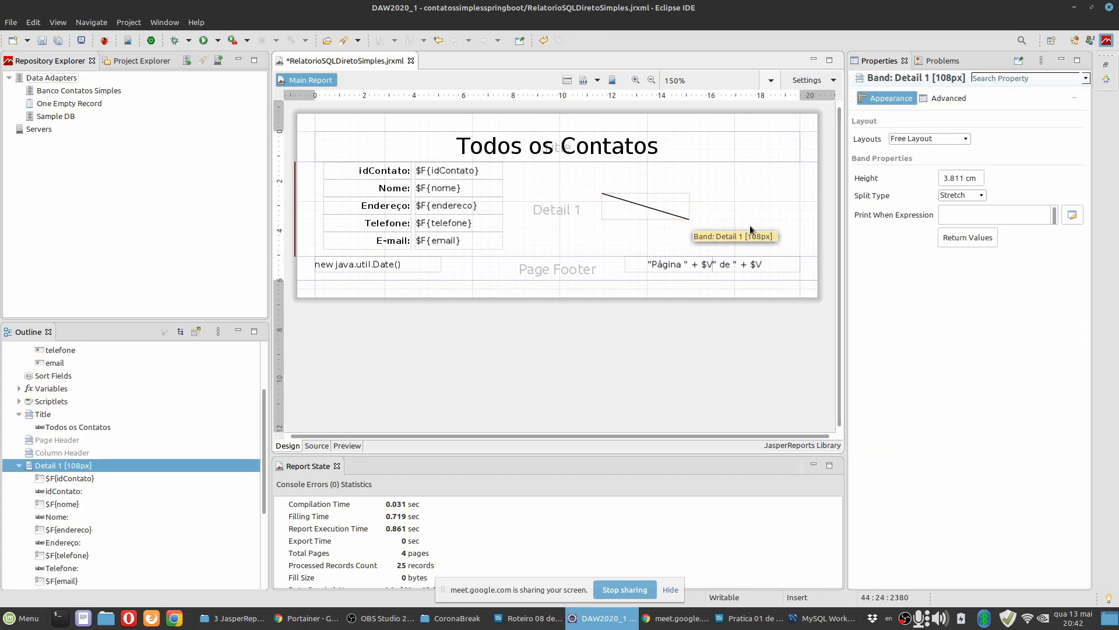
Enlarge the Detail 1 band to 156 px (5.504 cm) and move the line just below the E-mail row.
left_click(660, 209)
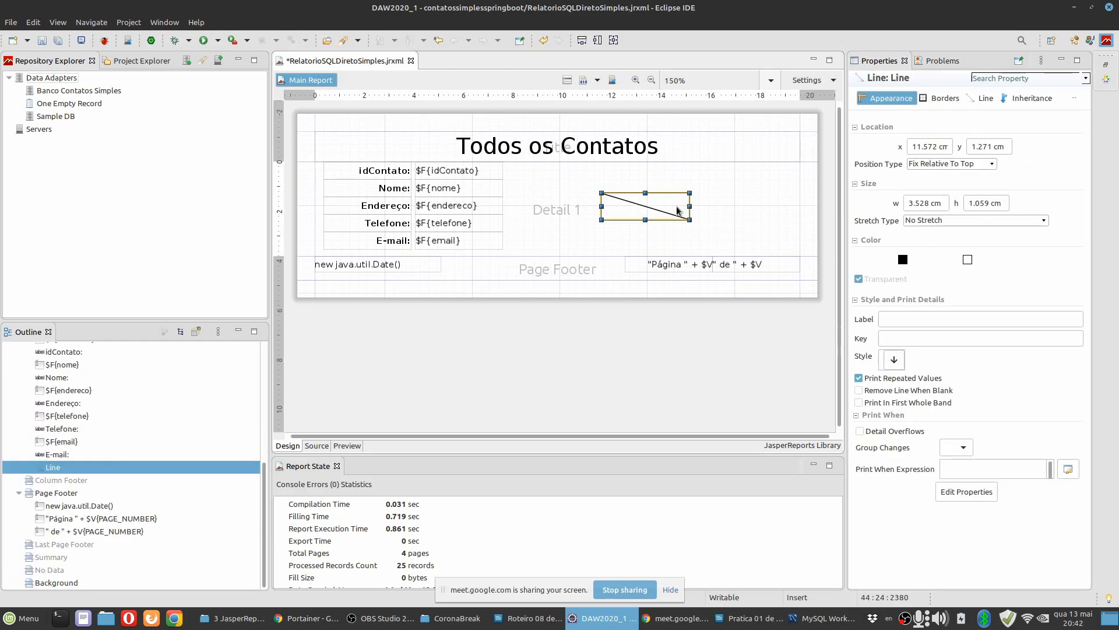
left_click_drag(629, 216, 597, 228)
left_click_drag(518, 255, 520, 297)
left_click_drag(610, 219, 548, 271)
Fit the line's width to its container and preview how it separates the contacts.
right_click(548, 271)
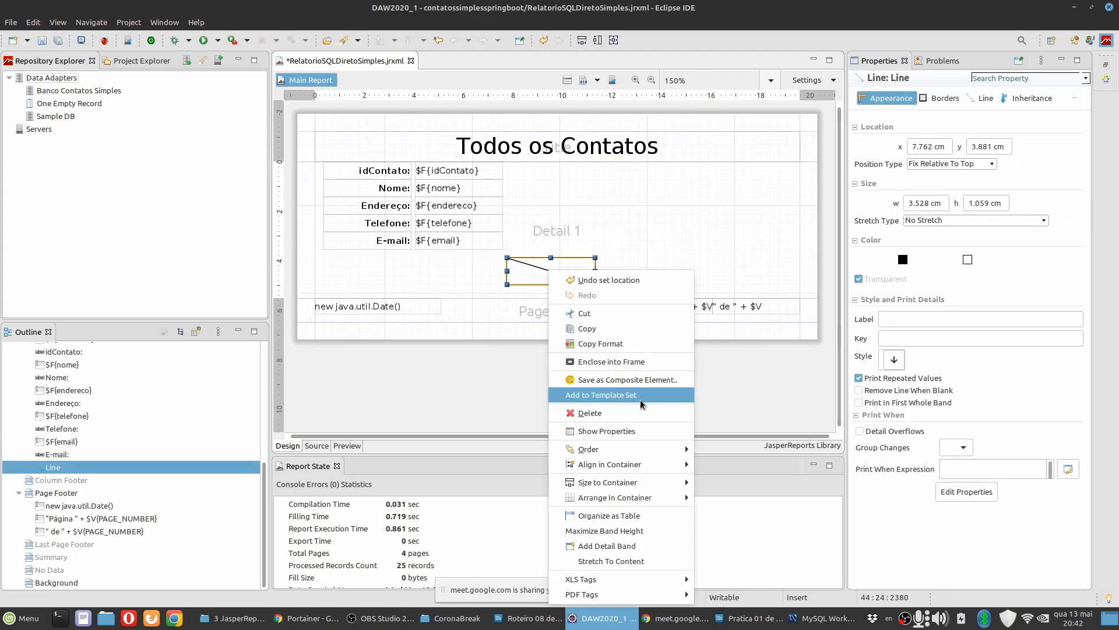
mouse_move(630, 488)
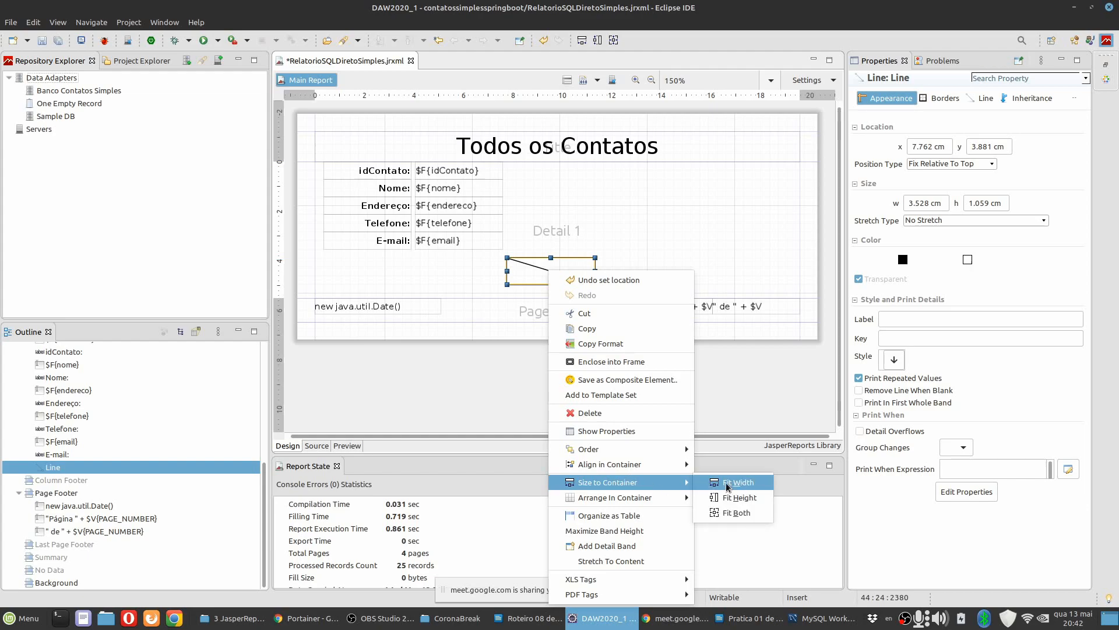
left_click(744, 487)
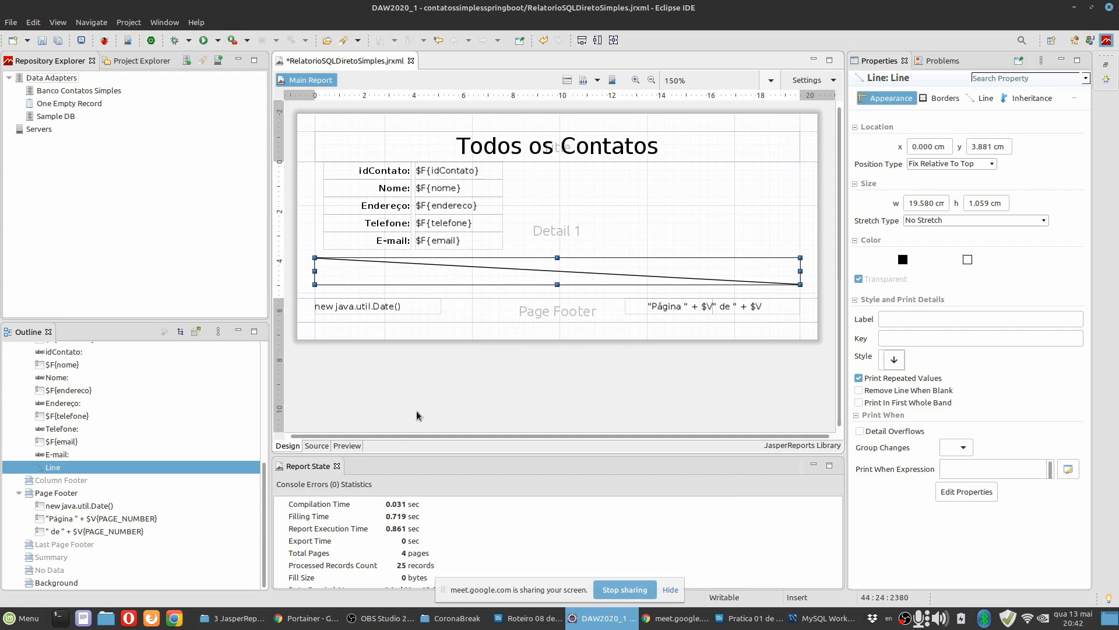
left_click(355, 446)
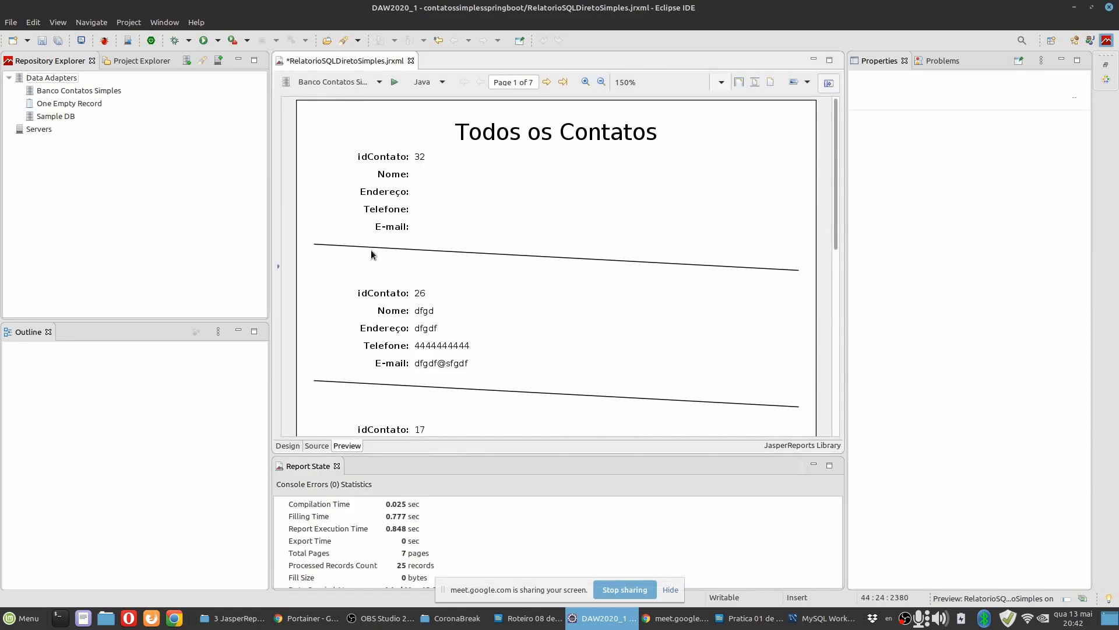
left_click(288, 446)
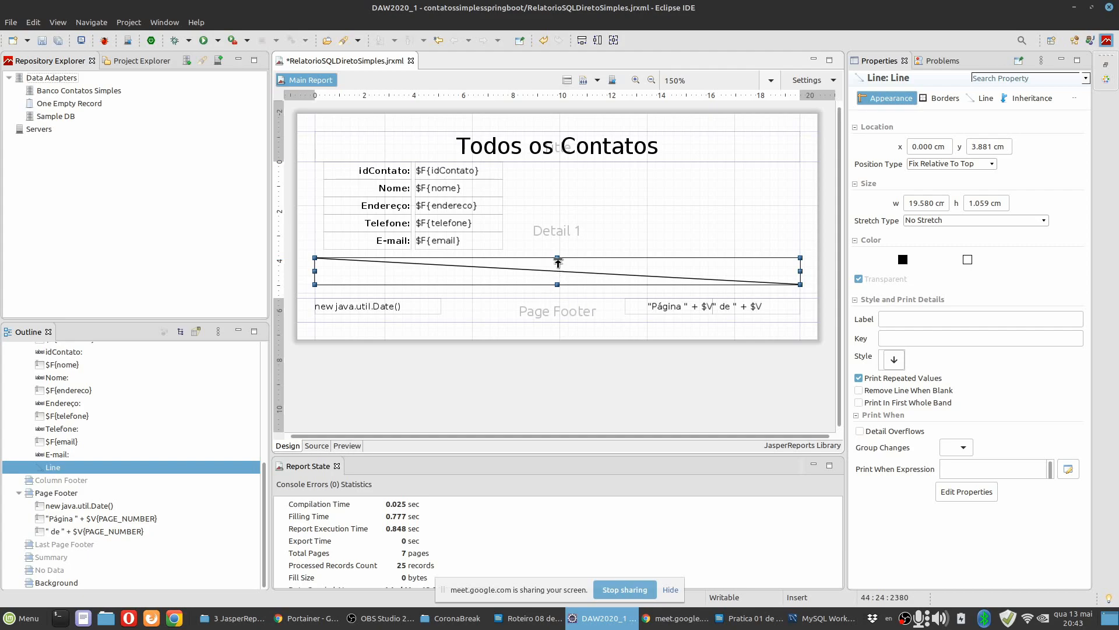
Flatten the line to a height of 0.036 cm and move it up to y 3.669 cm, below the E-mail row.
left_click_drag(558, 262, 557, 284)
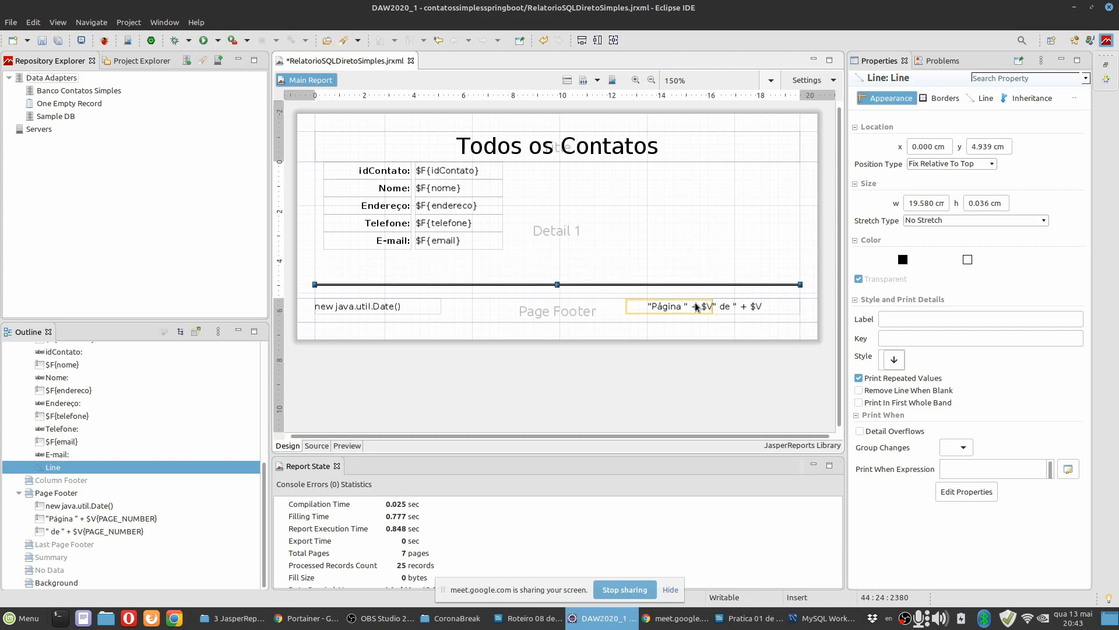
left_click(654, 263)
left_click(607, 285)
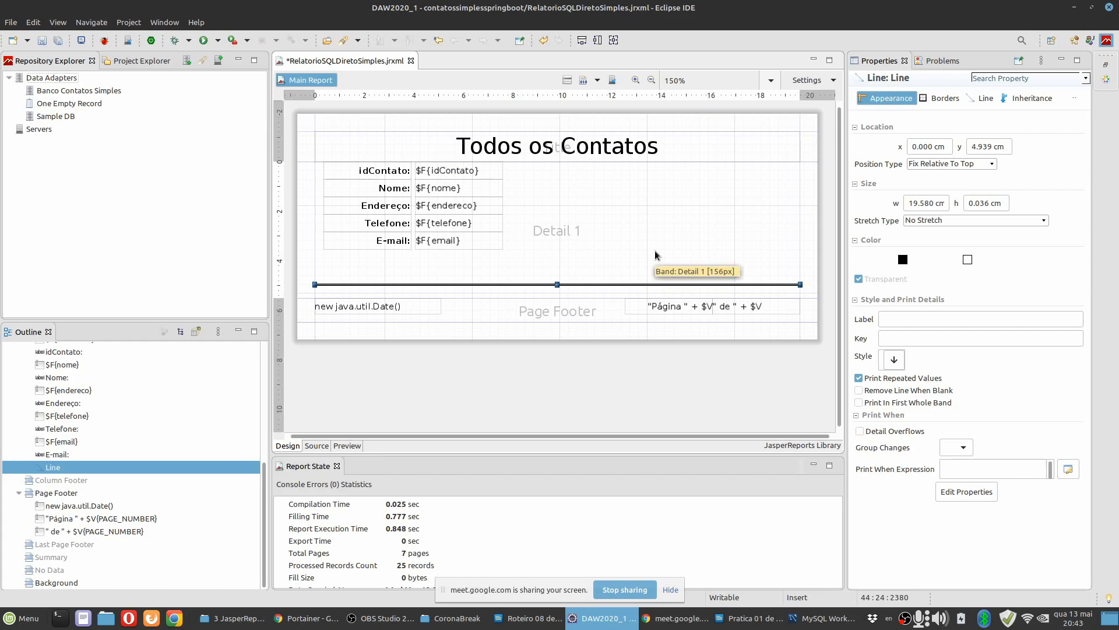
key("Up")
key("Up")
key("Up")
key("Up")
key("Up")
key("Up")
key("Up")
key("Up")
key("Up")
key("Up")
key("Up")
key("Up")
key("Up")
key("Up")
key("Up")
key("Up")
key("Up")
key("Up")
key("Up")
key("Up")
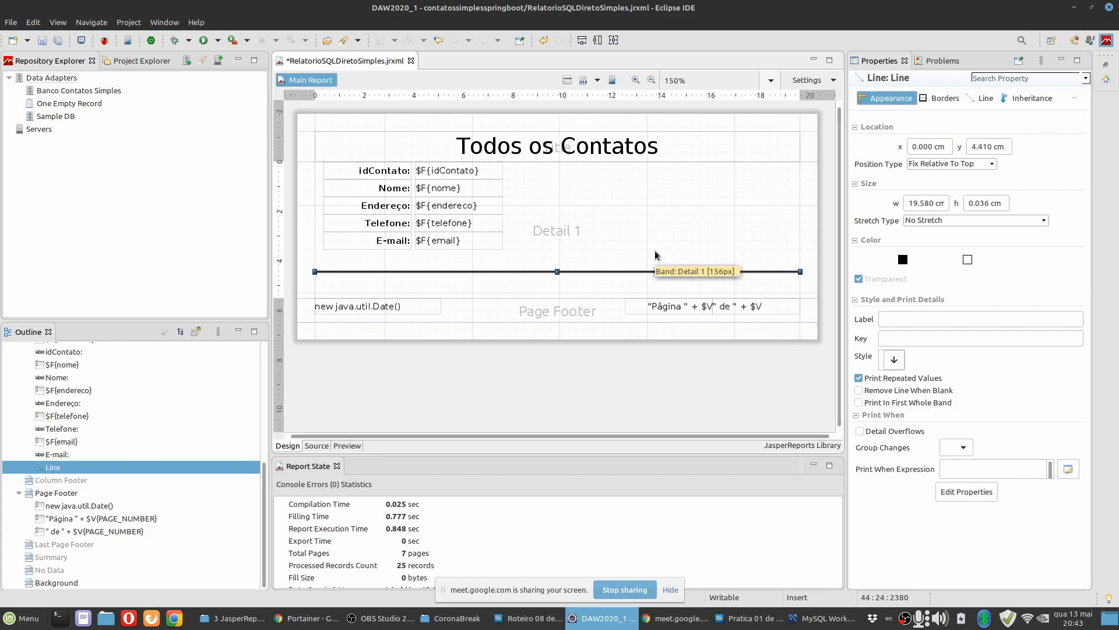
key("Up")
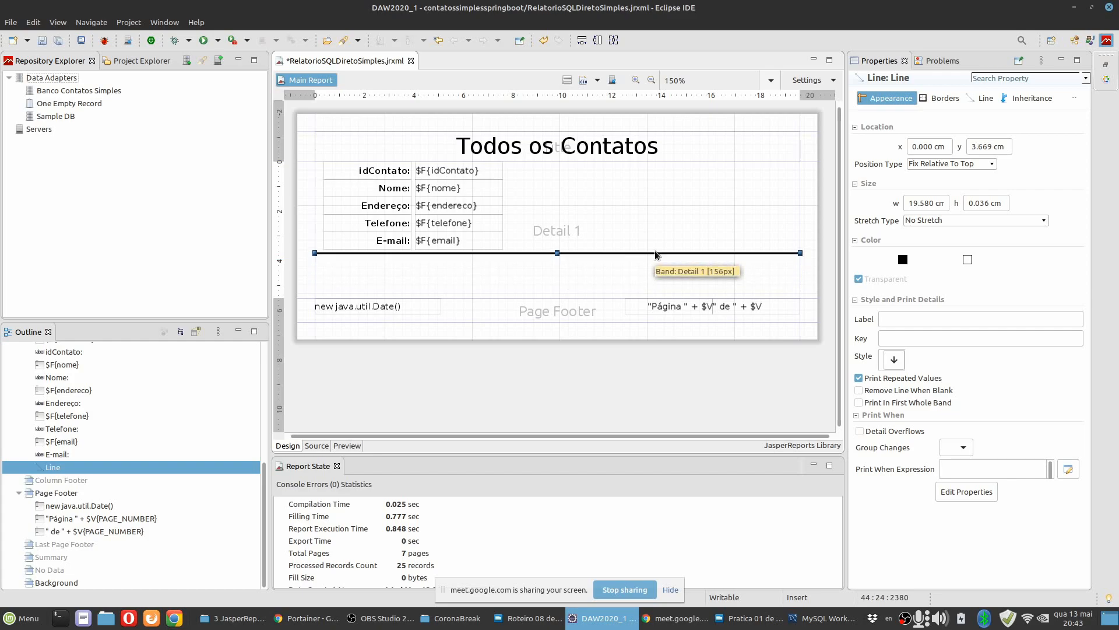
Reduce the Detail 1 band's height to 108 px (3.811 cm) and preview the separator lines between contacts.
left_click(601, 293)
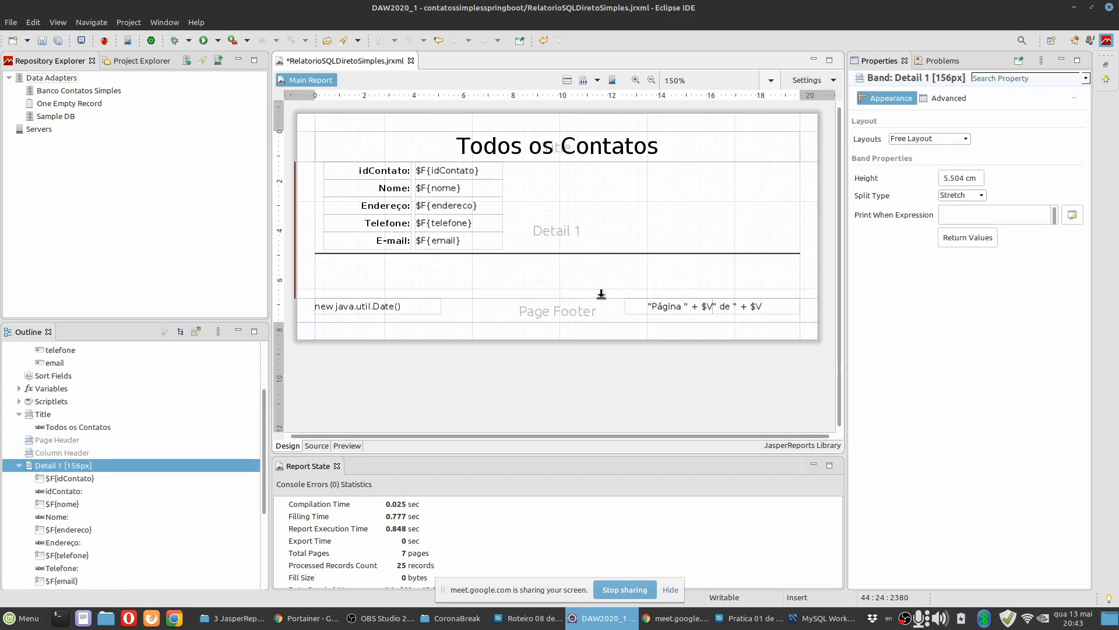
left_click_drag(601, 294, 597, 254)
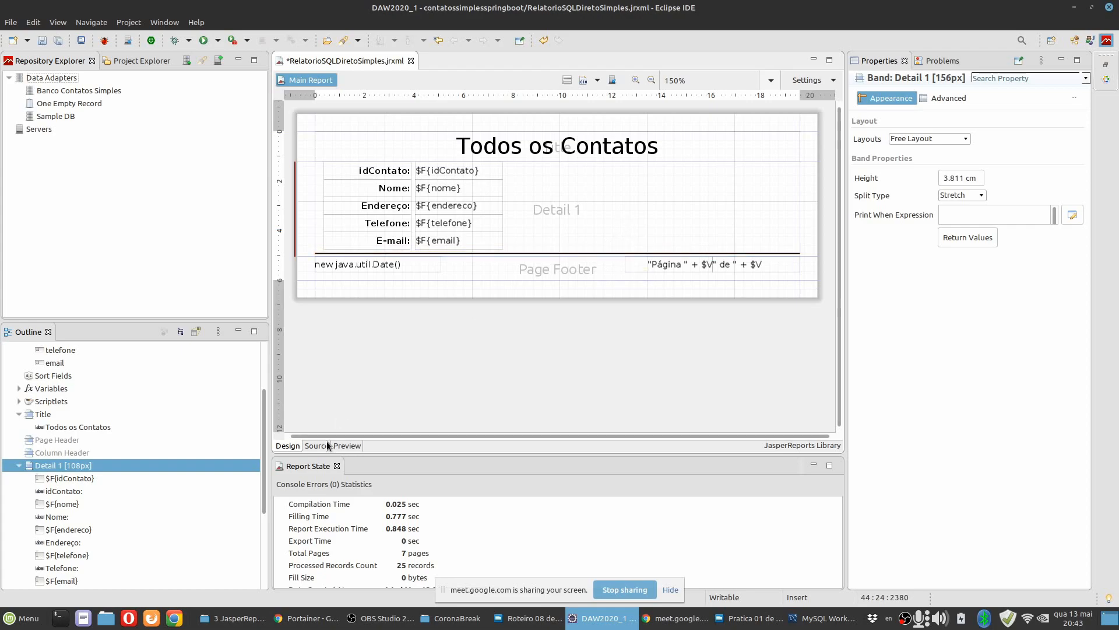
left_click(346, 446)
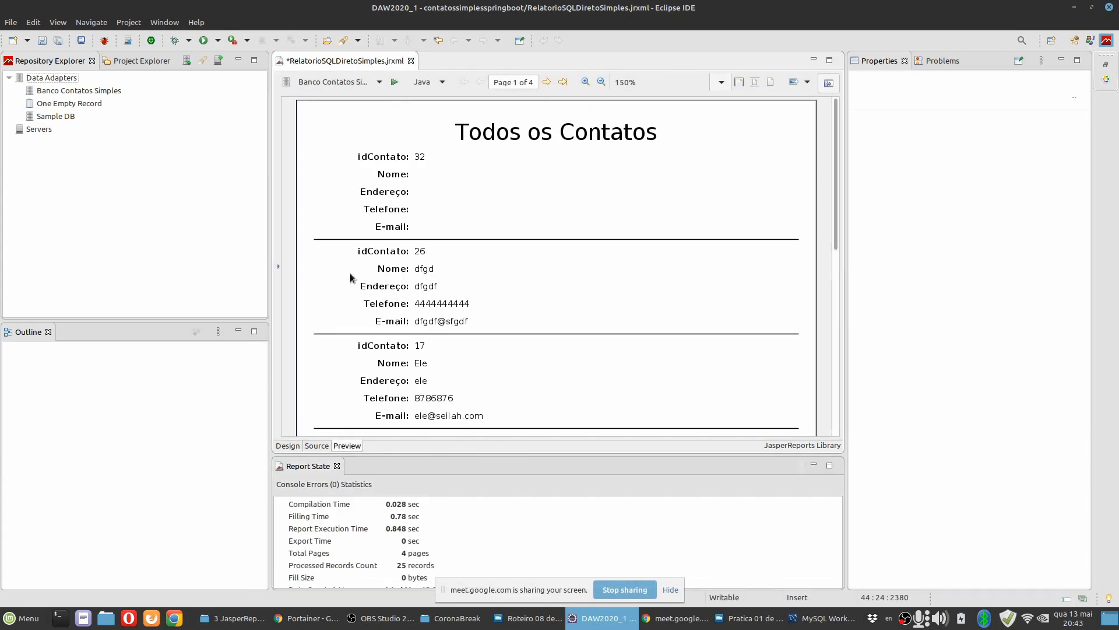
scroll(554, 349, "down", 6)
scroll(555, 353, "up", 6)
left_click(288, 446)
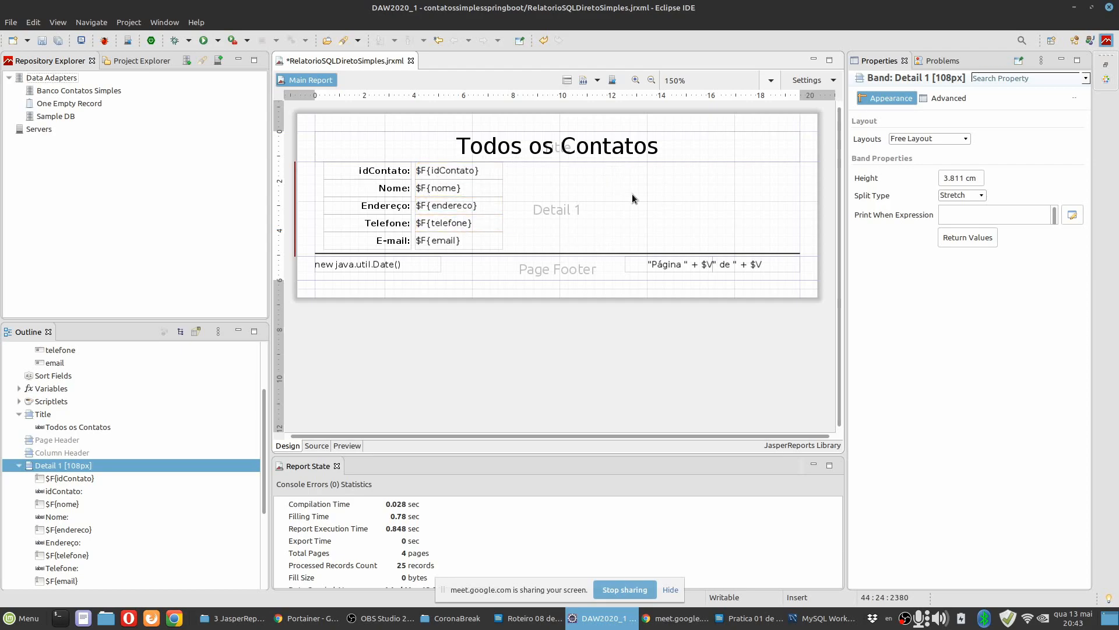
Read item 18 of the Pratica 01 document in LibreOffice Writer and relate it to the nome field in the Eclipse report.
key("alt+Tab")
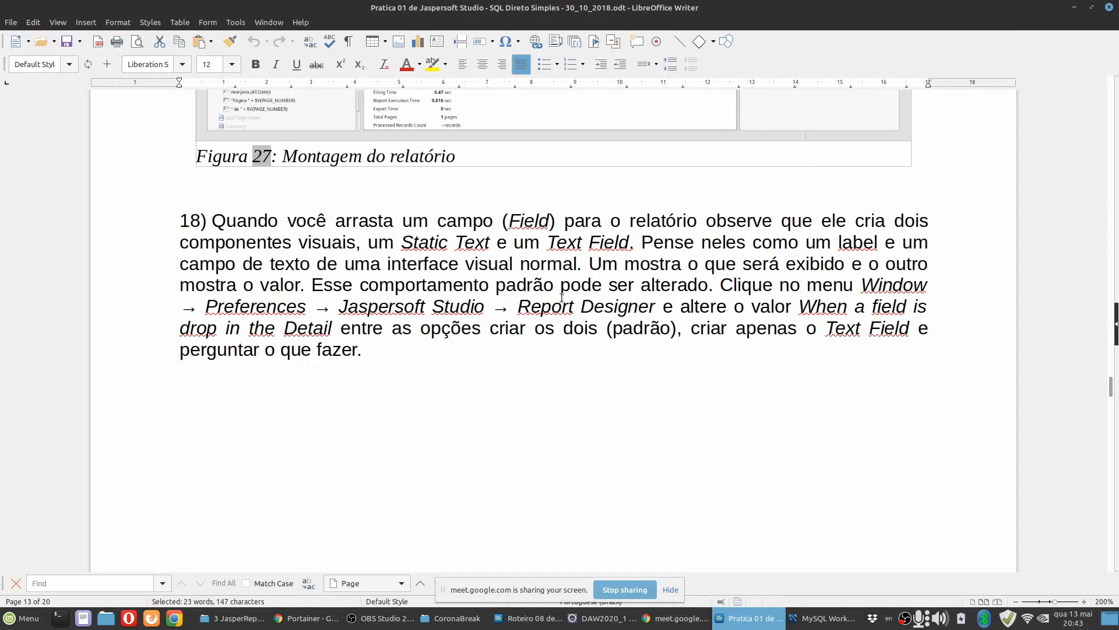
key("alt+Tab")
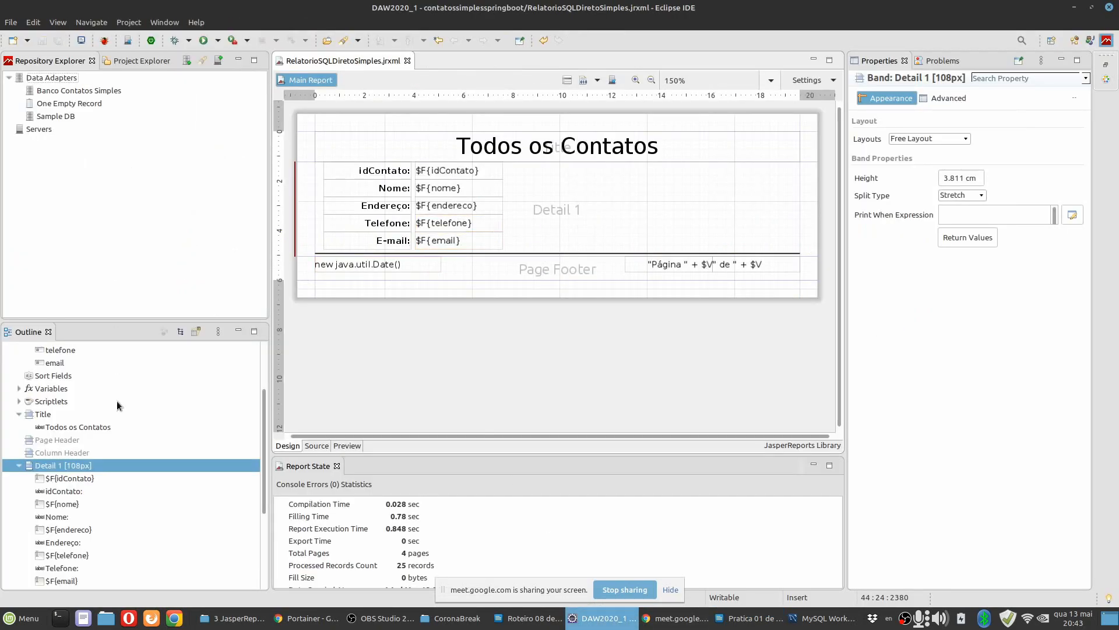
scroll(79, 441, "up", 3)
left_click_drag(56, 413, 633, 190)
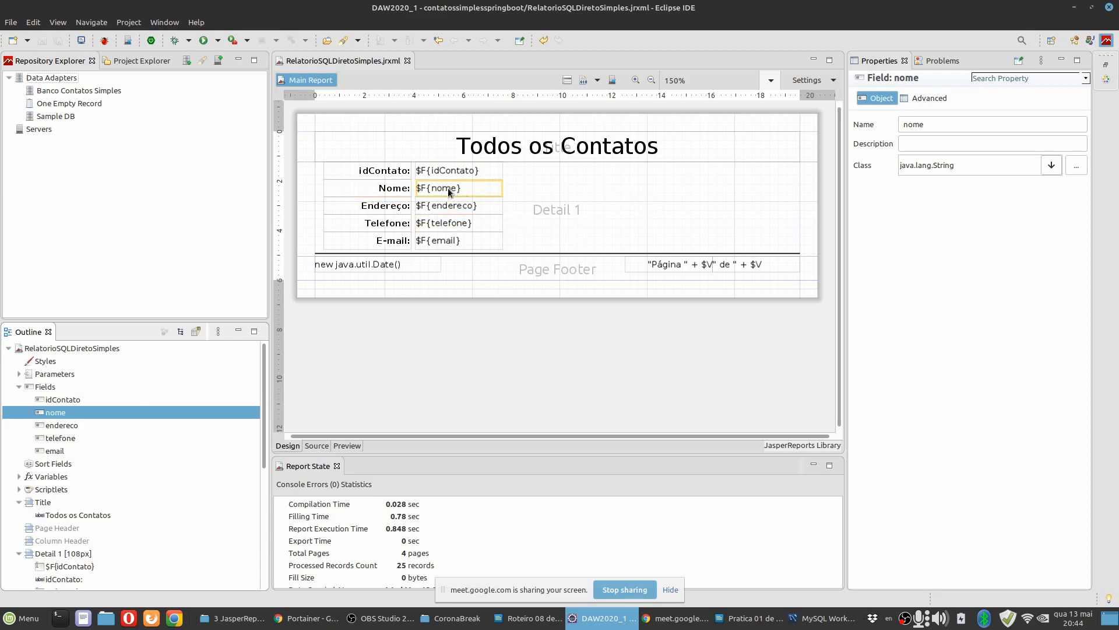
left_click(554, 193)
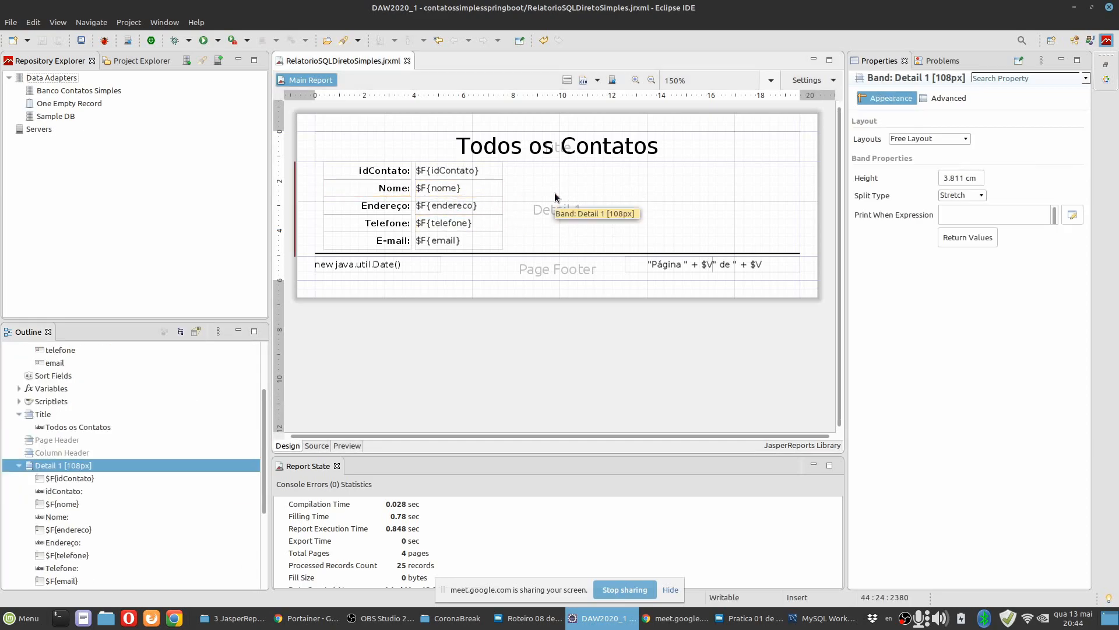
key("alt+Tab")
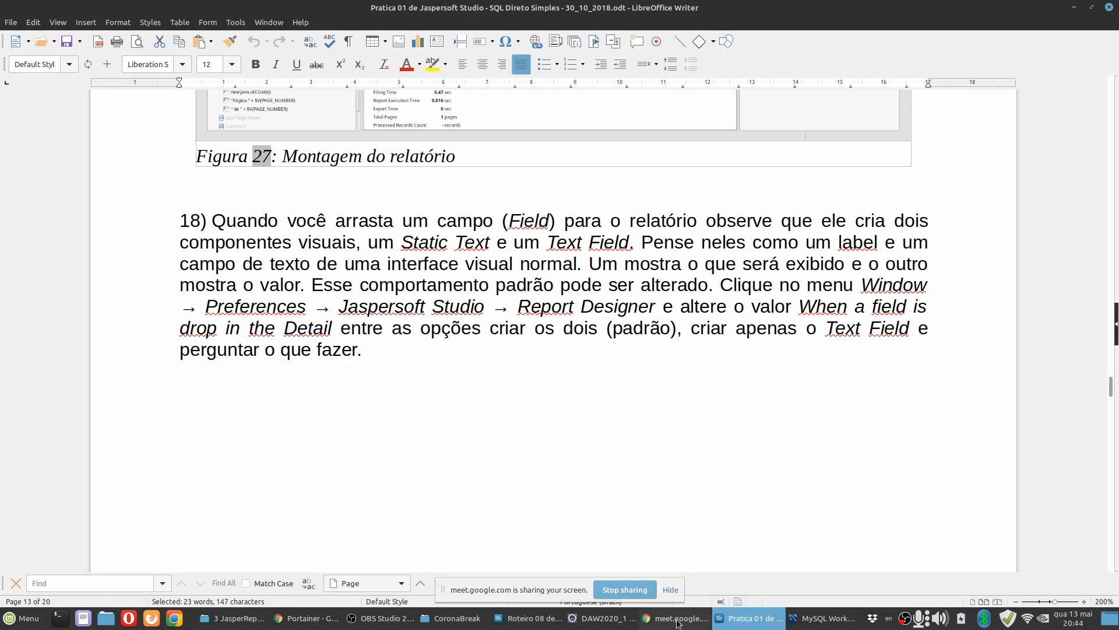
key("alt+Tab")
In the Report Designer preferences, apply "Create the field and a label for it" for fields dropped in the Detail band.
left_click(167, 22)
left_click(176, 139)
scroll(424, 239, "up", 2)
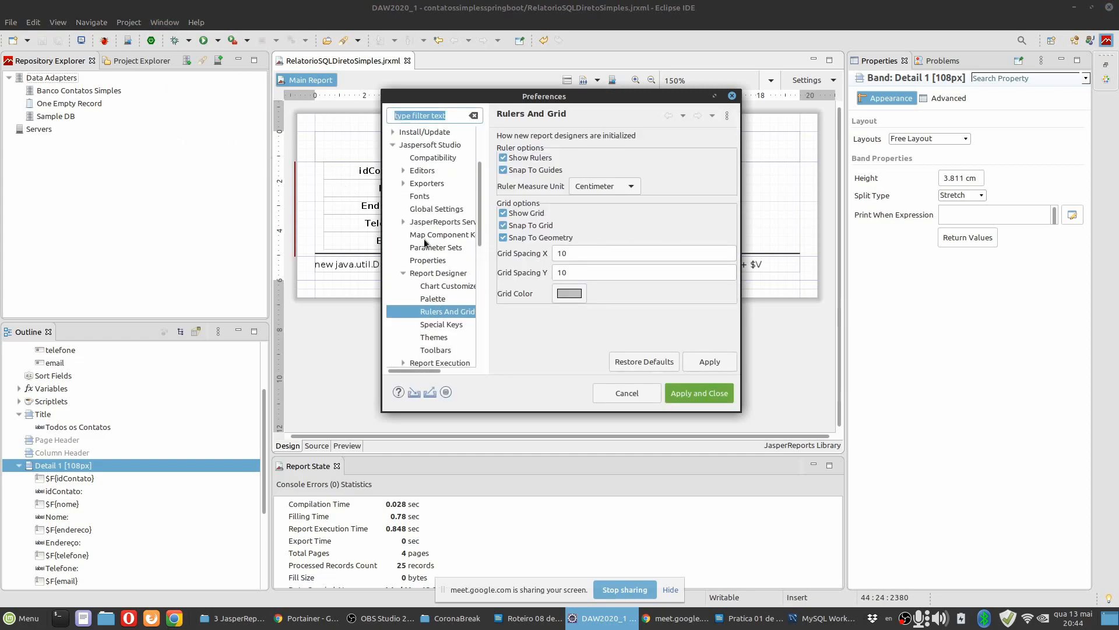
left_click(443, 273)
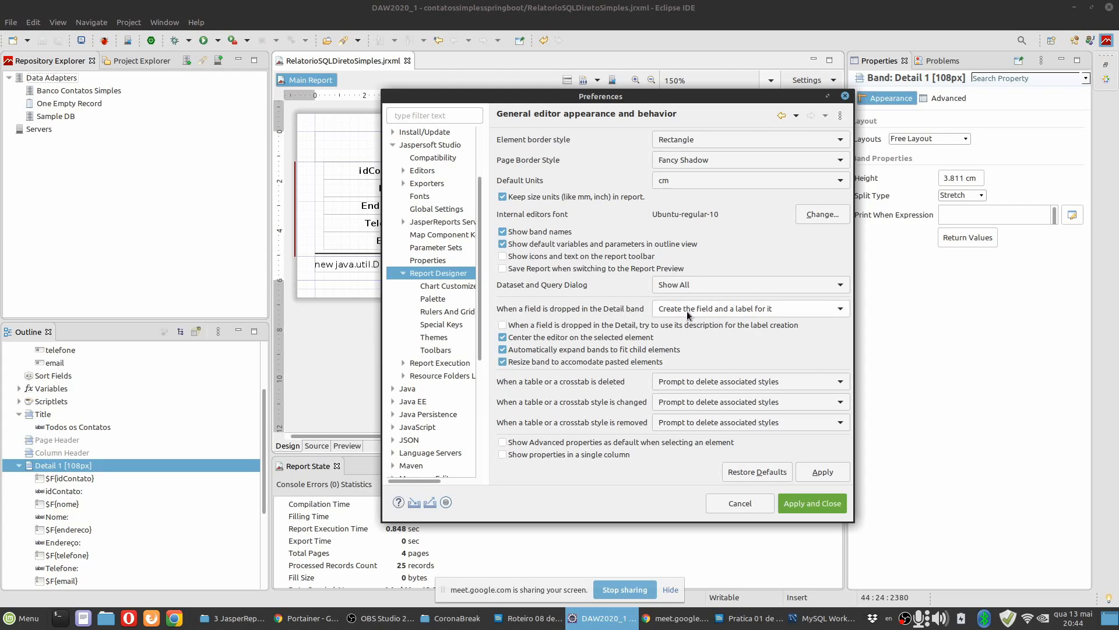
left_click(751, 308)
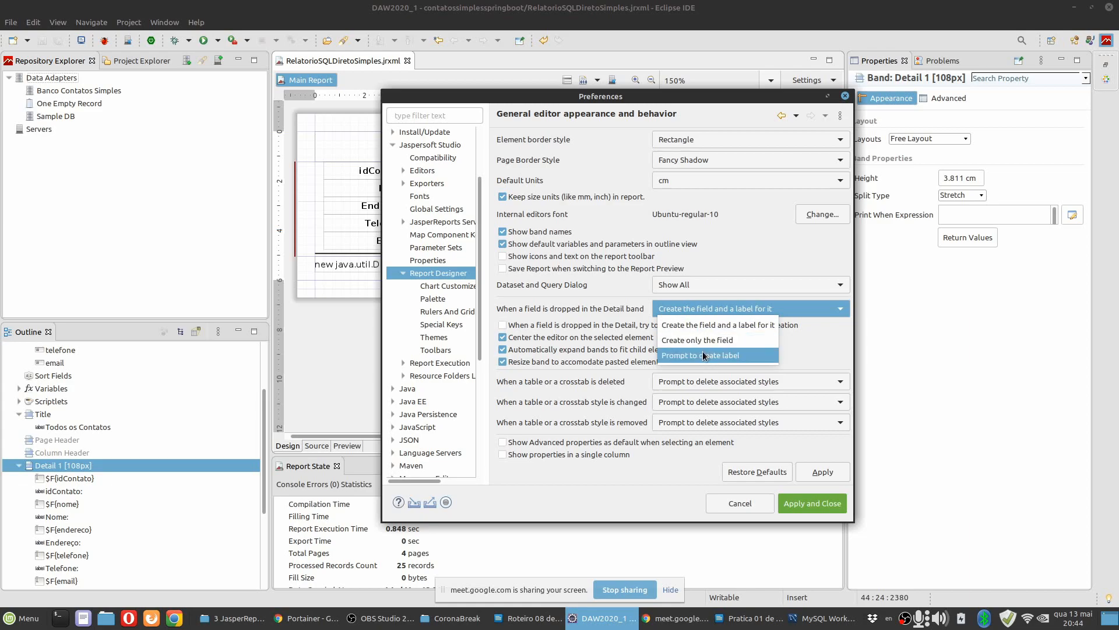
left_click(705, 325)
left_click(798, 497)
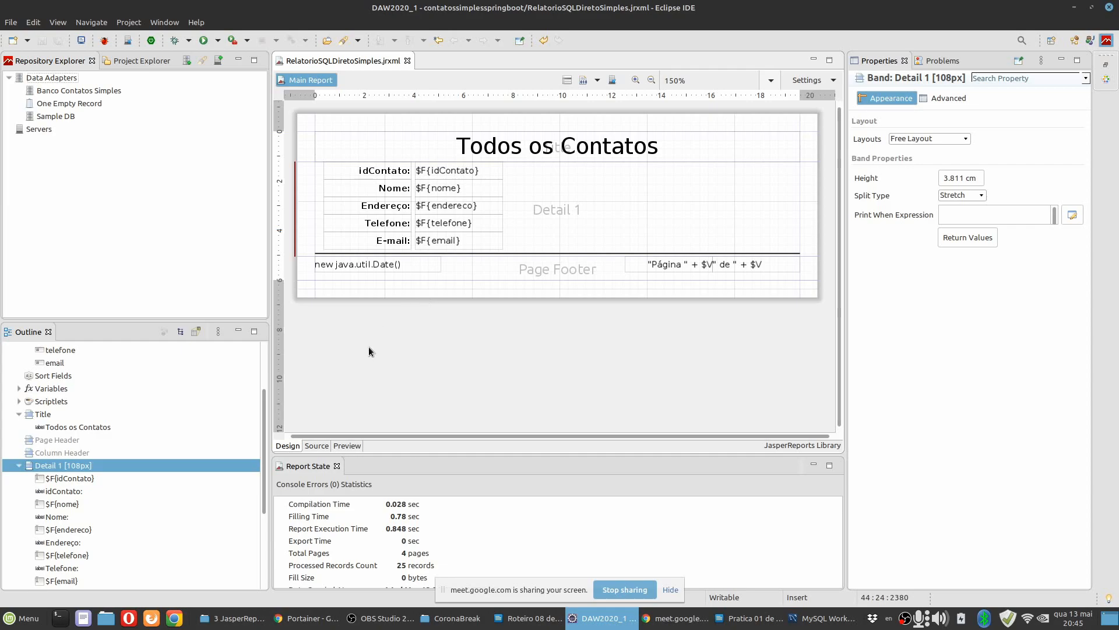
Preview the report, generate it as a PDF, look through its pages and close the PDF viewer.
left_click(347, 446)
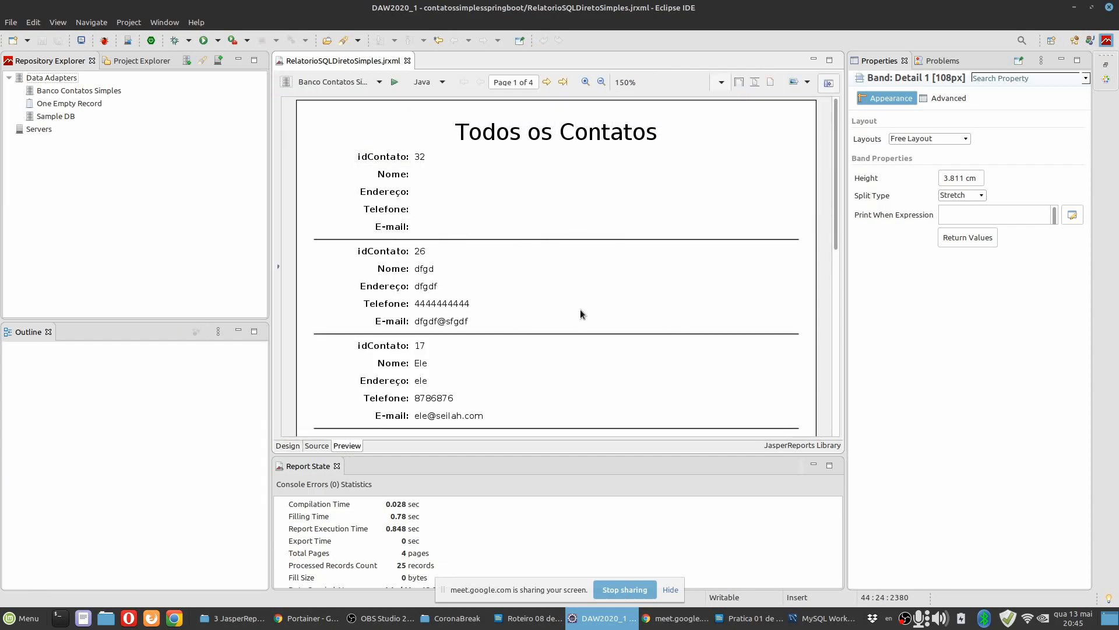
scroll(580, 310, "down", 5)
scroll(580, 310, "up", 5)
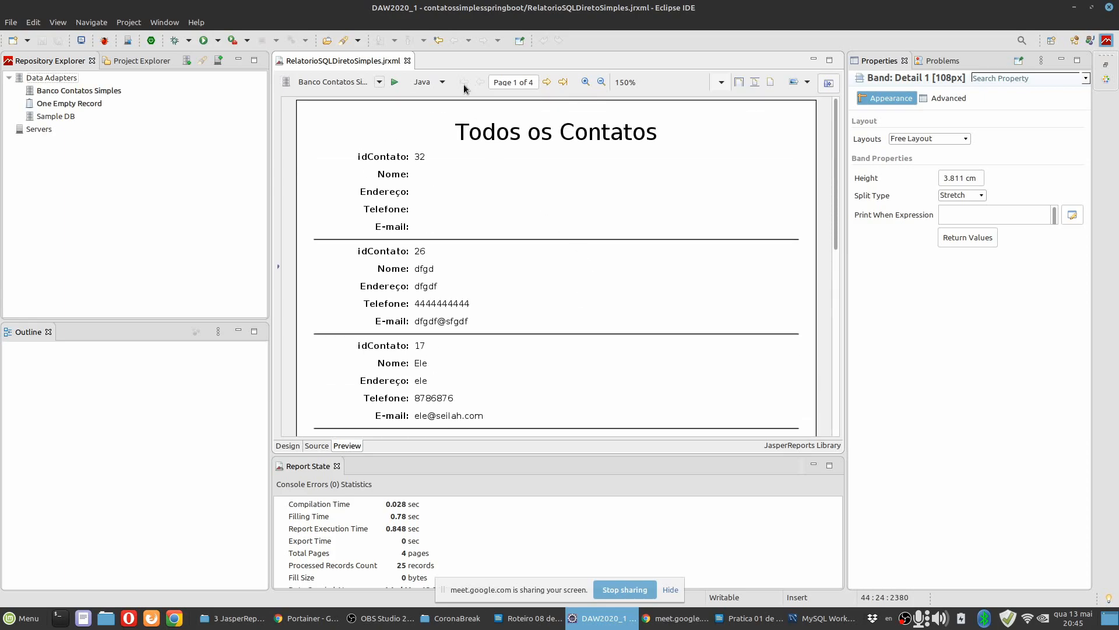
left_click(443, 82)
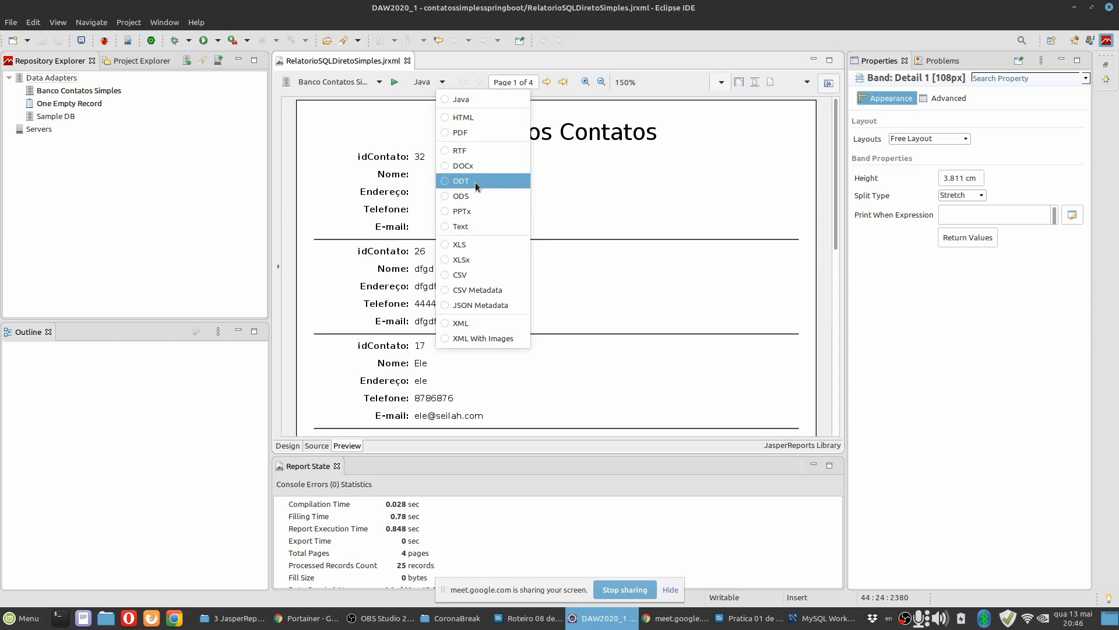
left_click(463, 135)
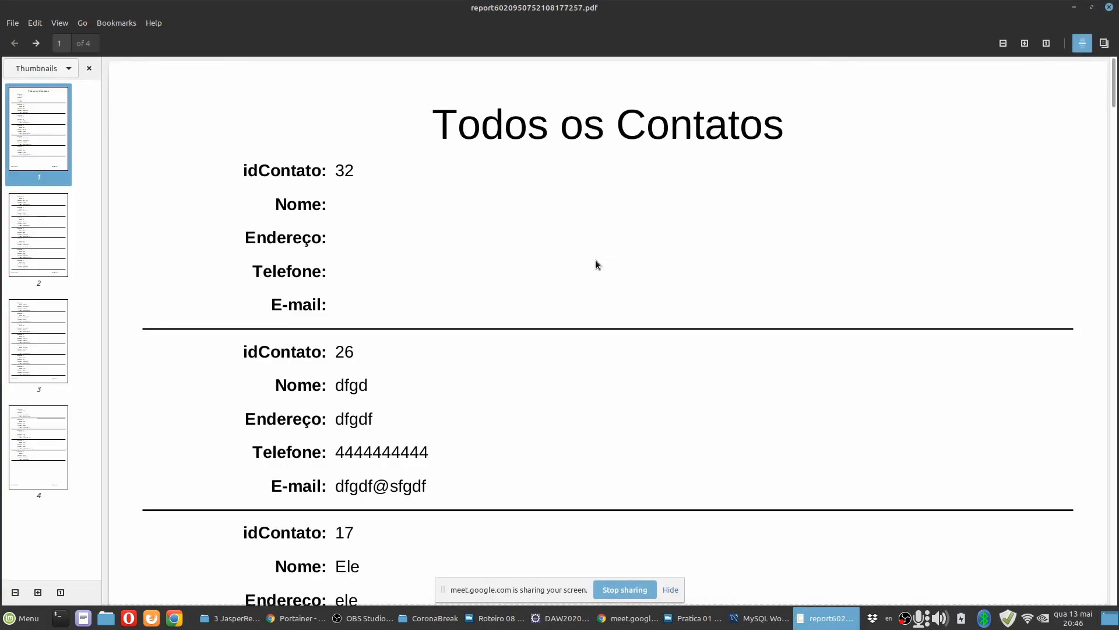
scroll(623, 330, "down", 20)
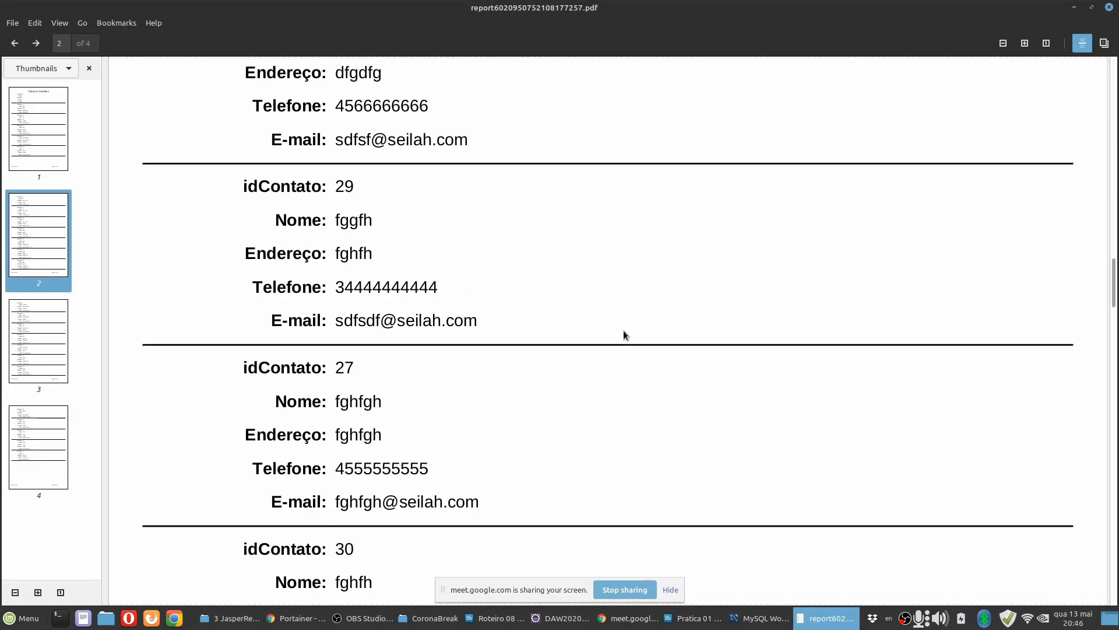
scroll(624, 330, "up", 4)
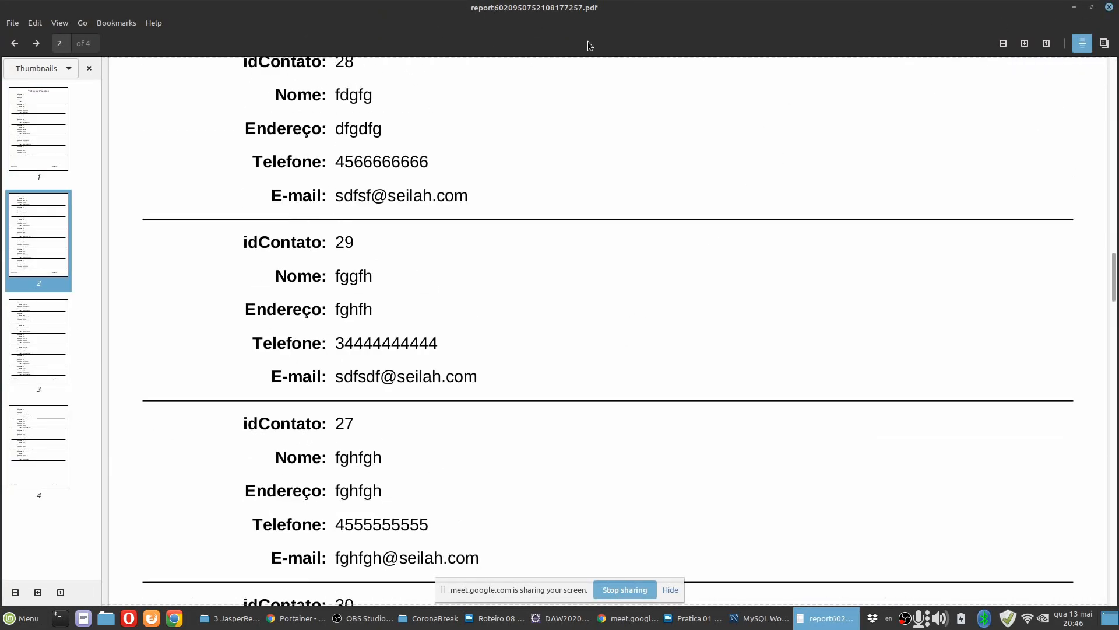
left_click(1110, 9)
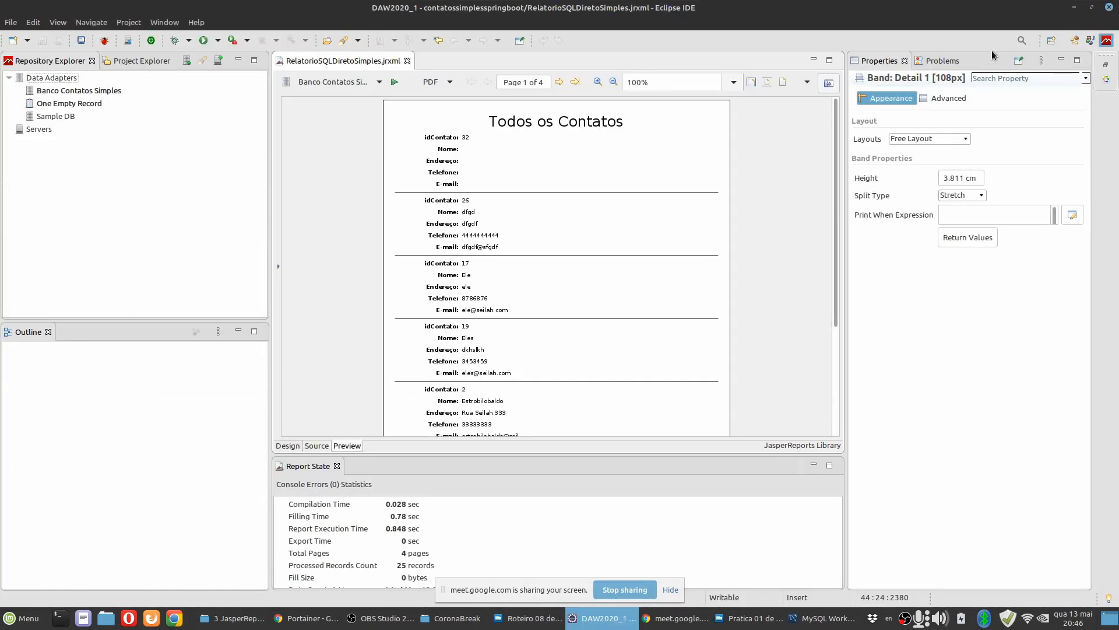
Preview the report as HTML, and return to the report's design view.
left_click(449, 82)
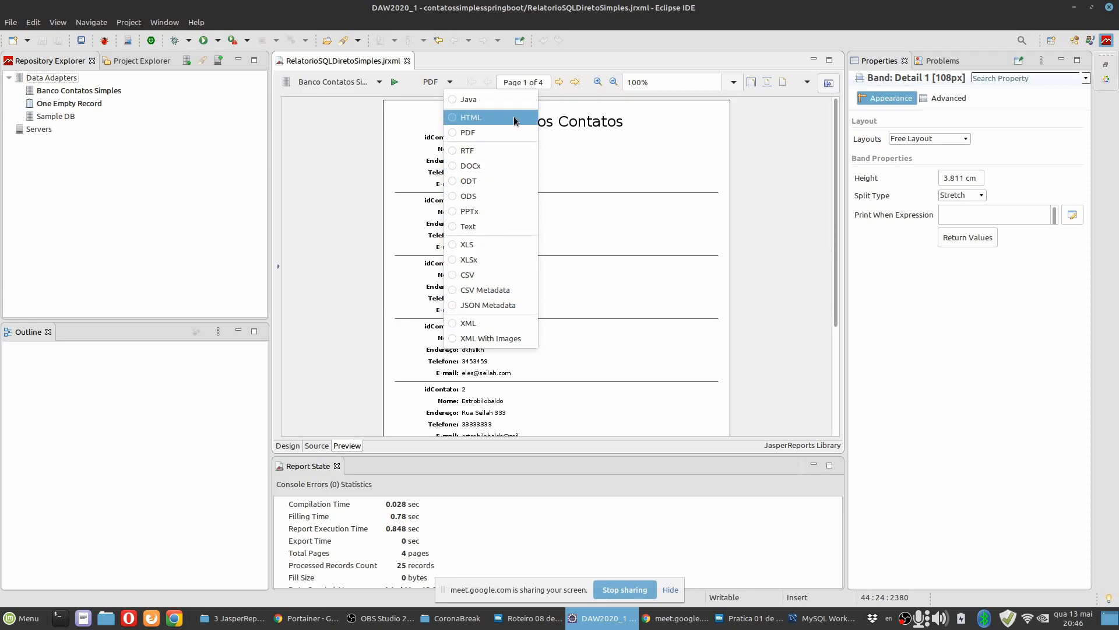
left_click(371, 176)
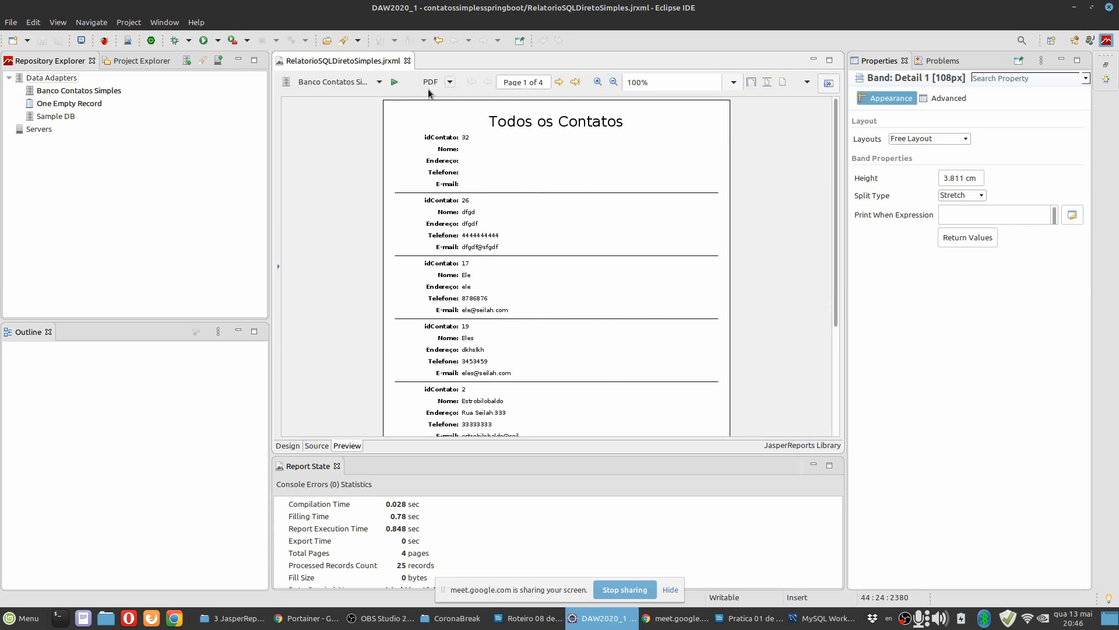
left_click(450, 82)
left_click(469, 115)
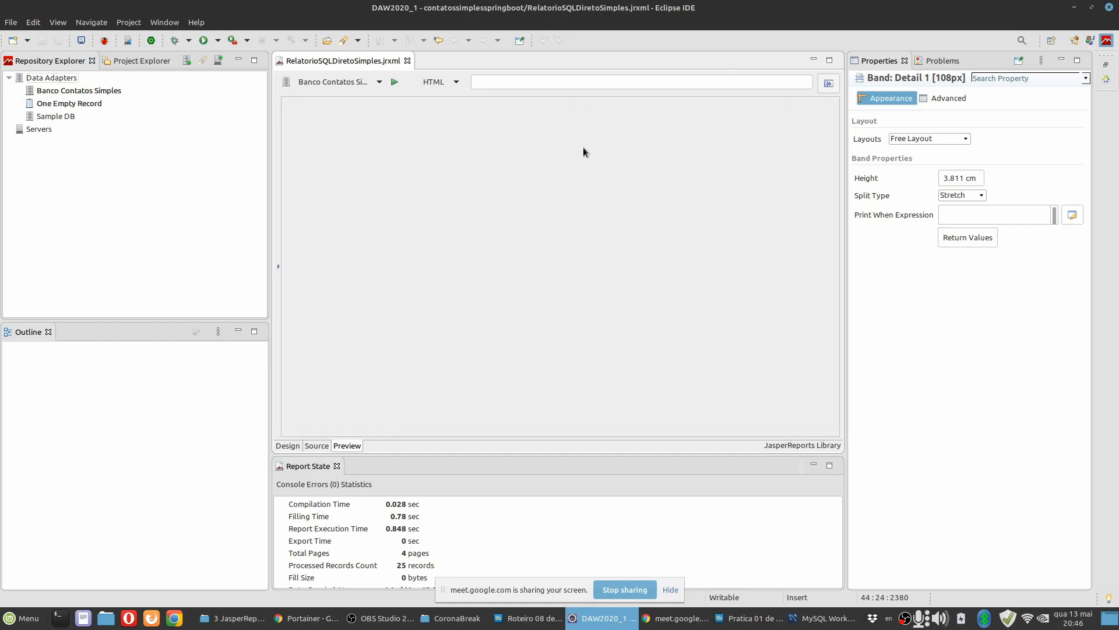
left_click(288, 446)
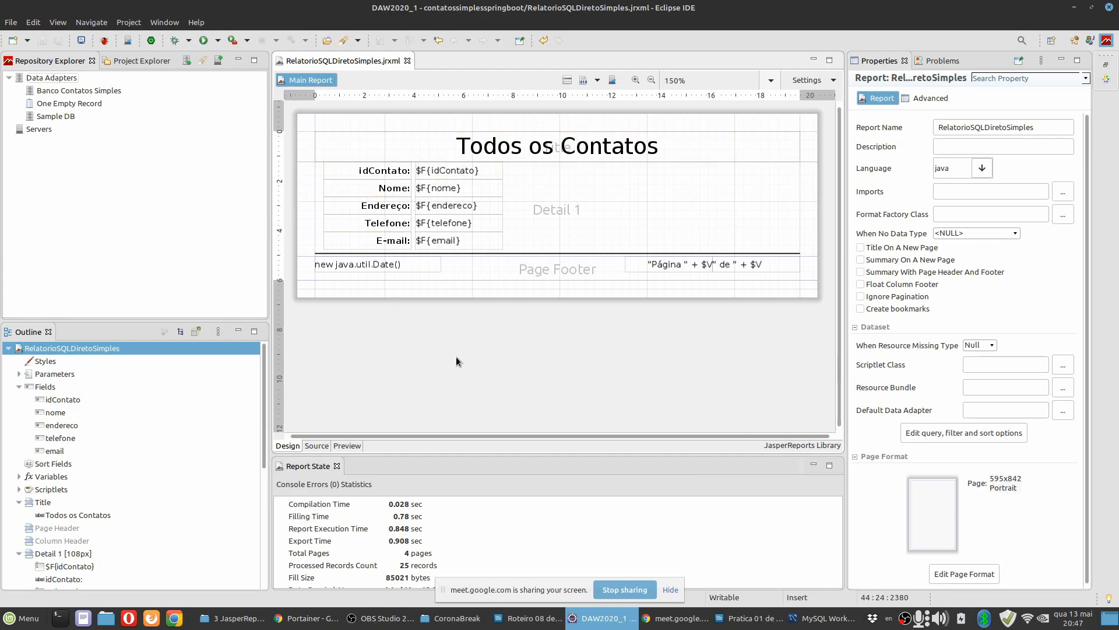
Review the connection settings of the Banco Contatos Simples data adapter and close them without changes.
left_click(91, 90)
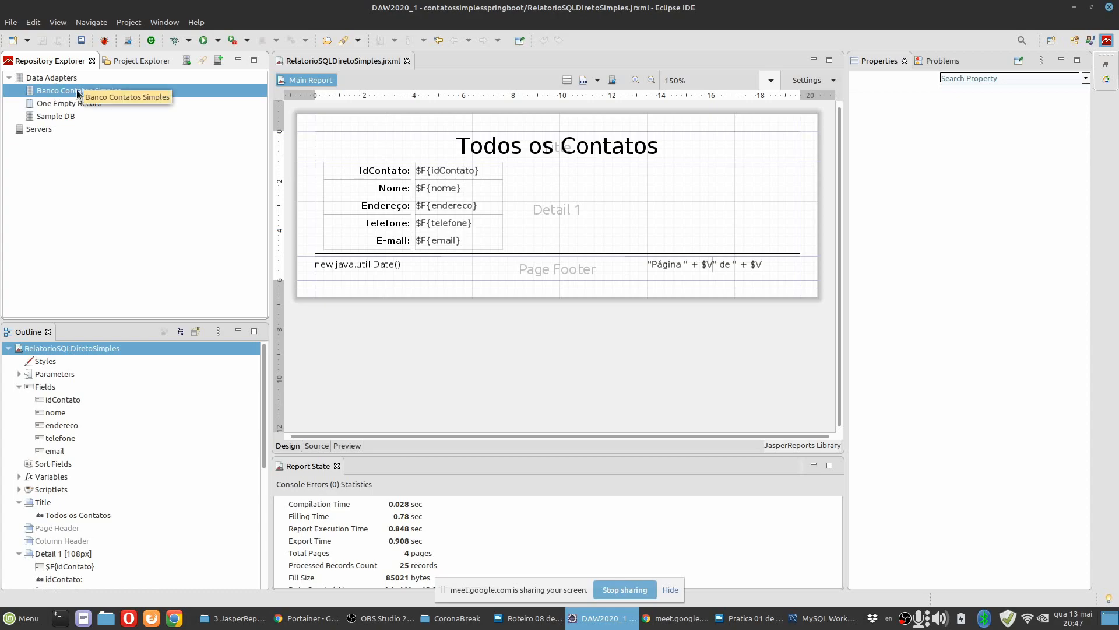
double_click(77, 93)
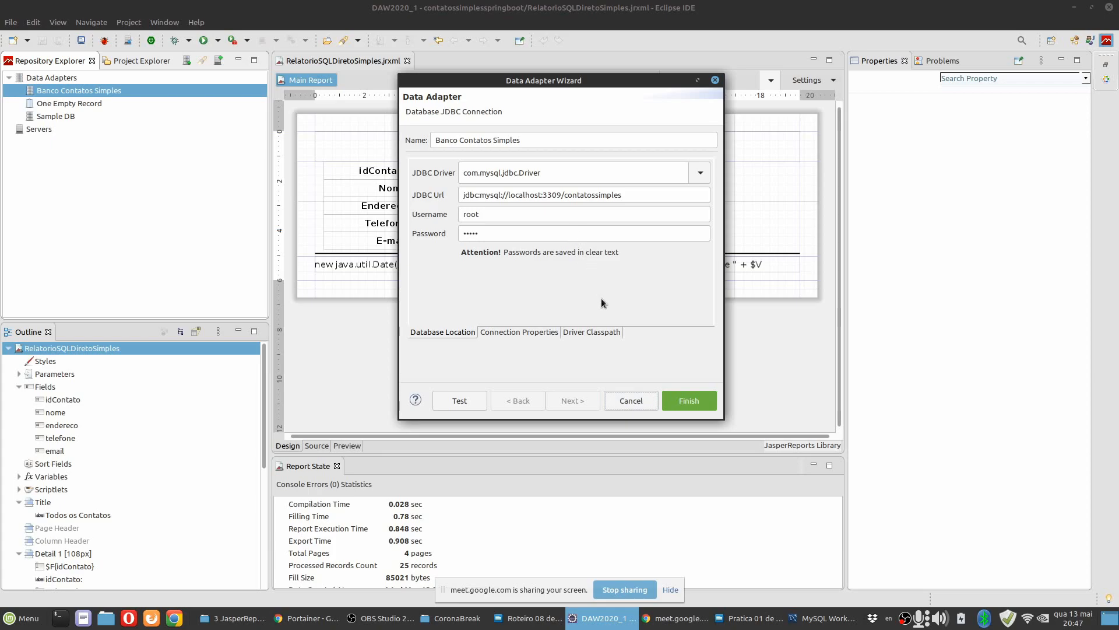
left_click(630, 401)
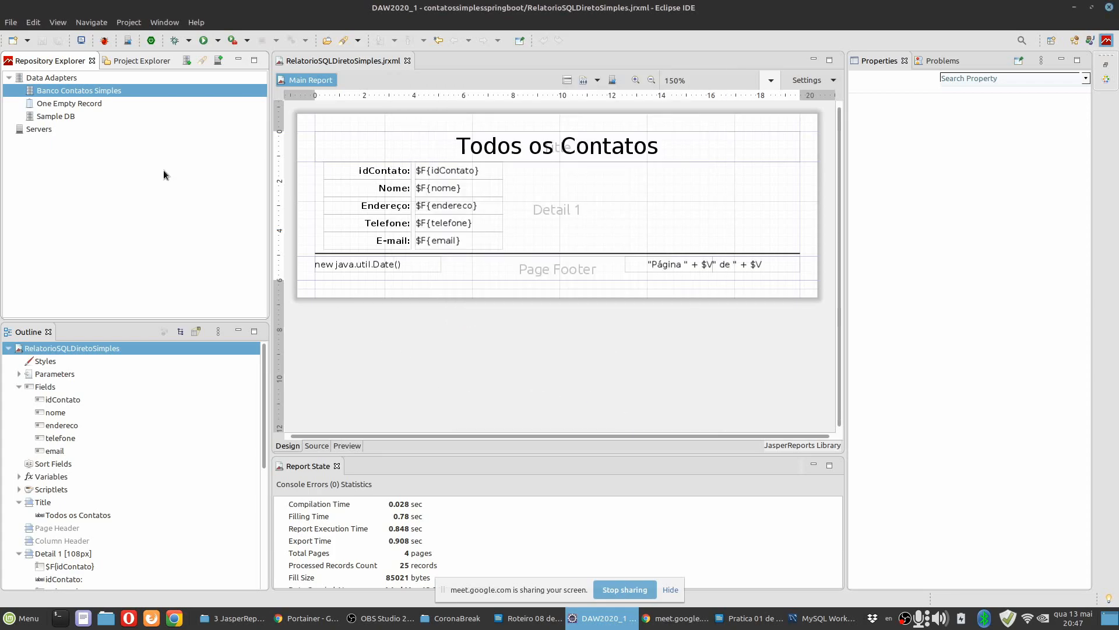
Open the dataset and query of RelatorioSQLDiretoSimples and examine the query as a diagram and as SQL text.
left_click(64, 348)
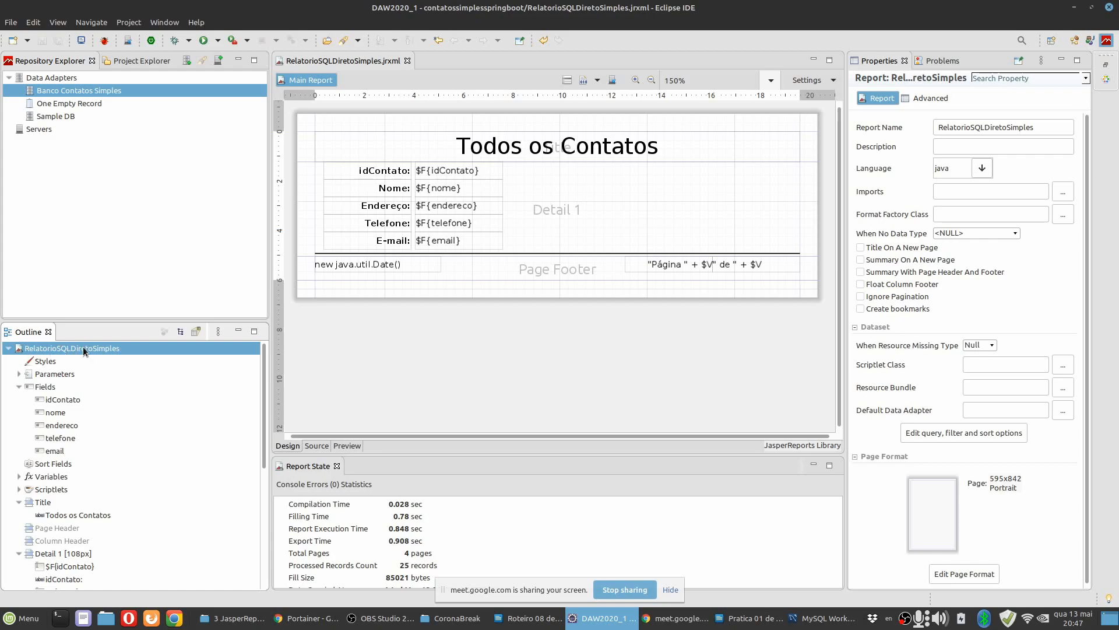
right_click(84, 348)
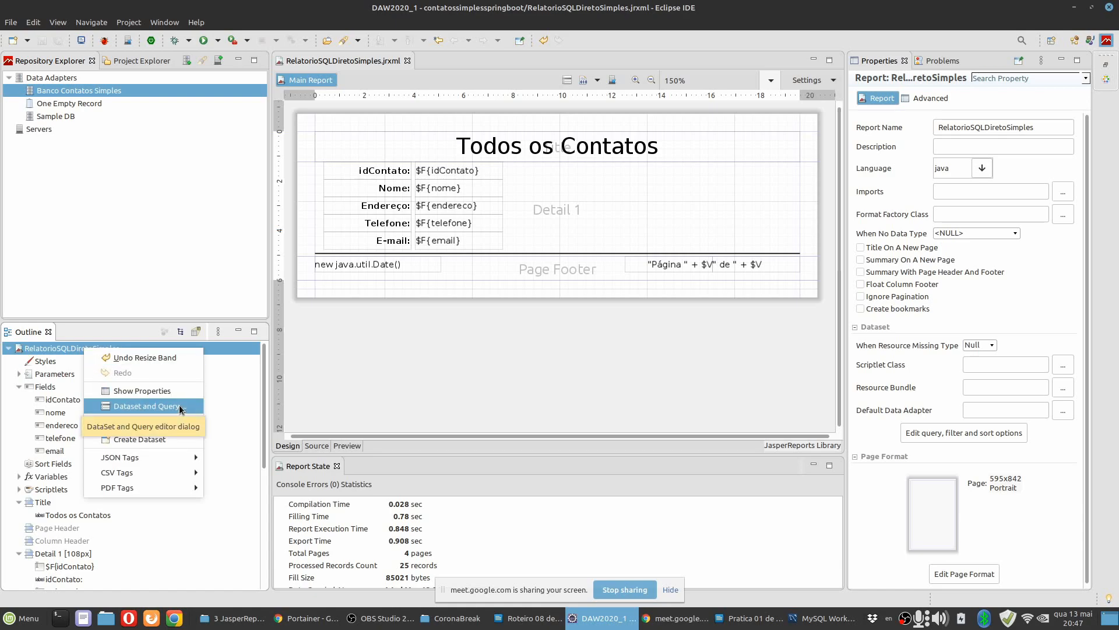
left_click(145, 407)
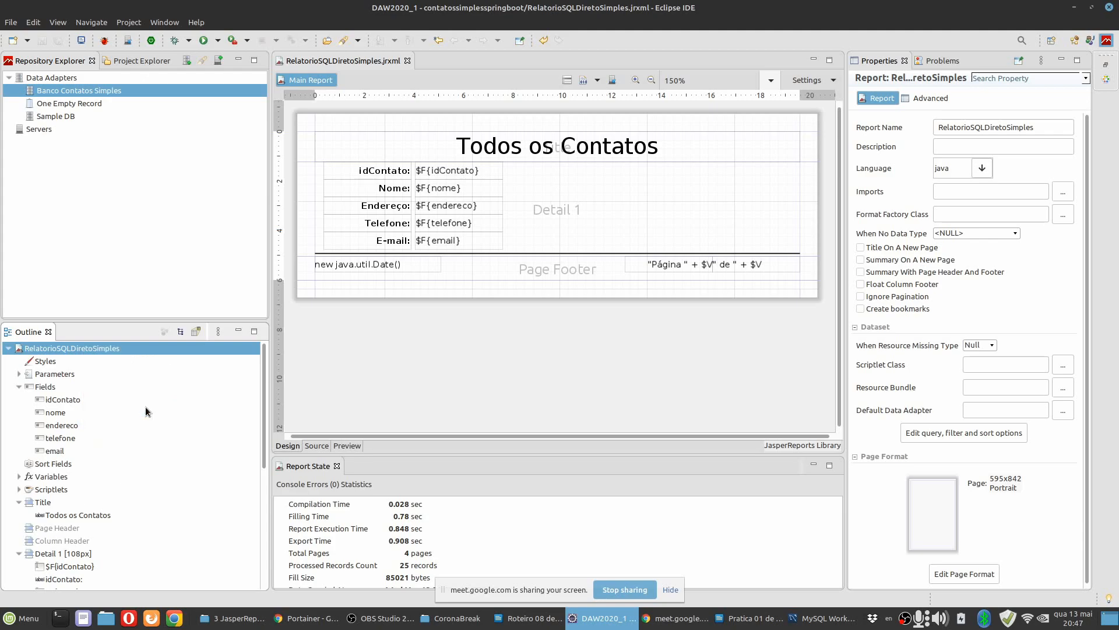
left_click_drag(551, 16, 516, 111)
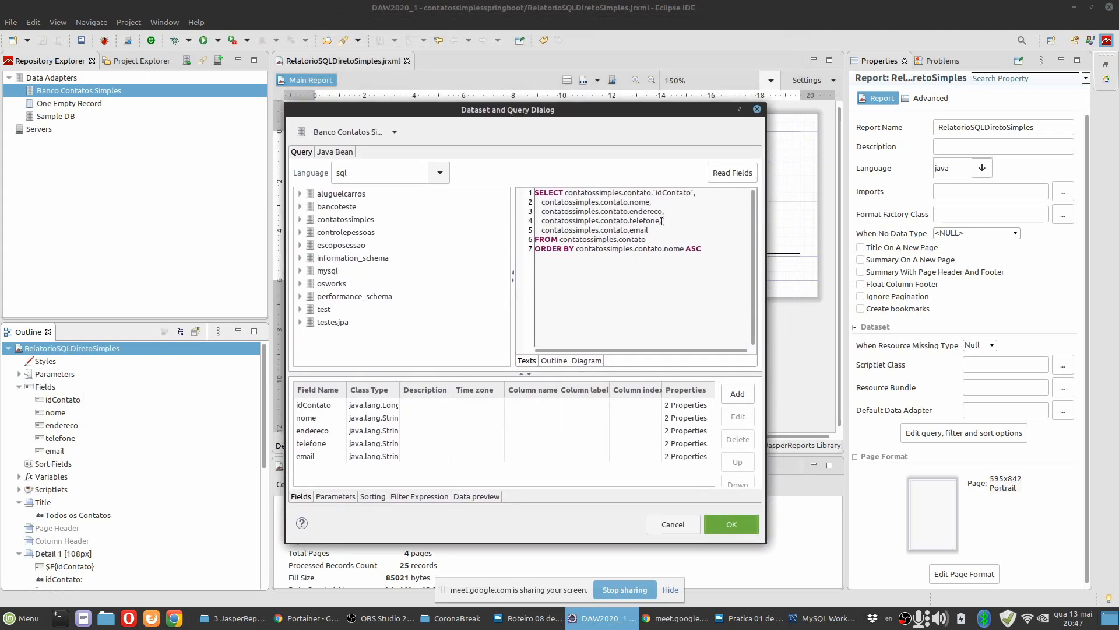
left_click(586, 361)
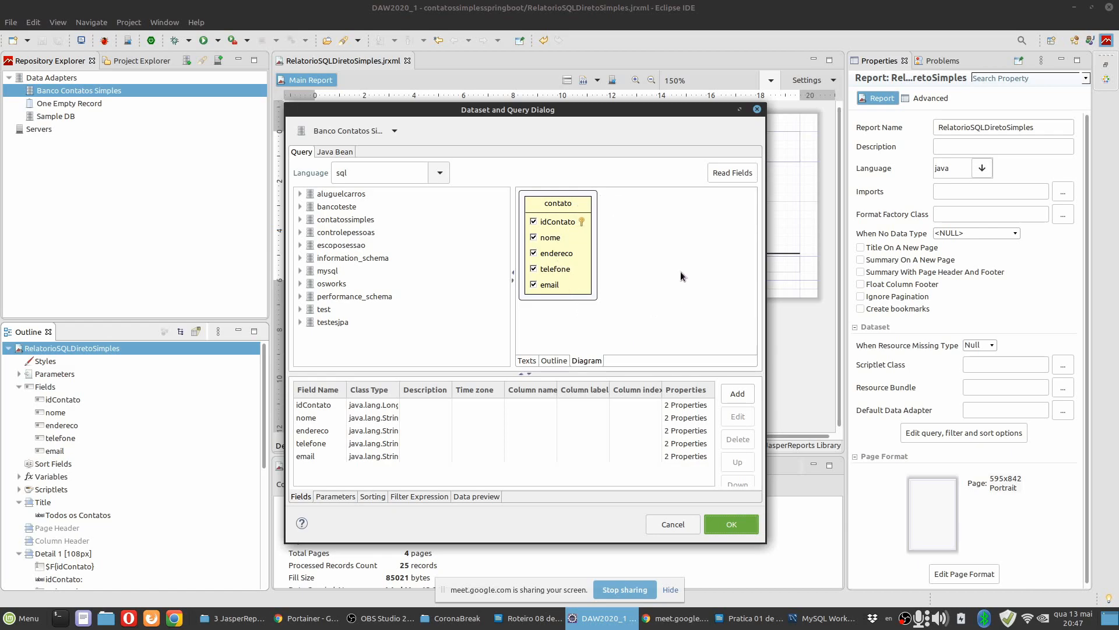
left_click(527, 361)
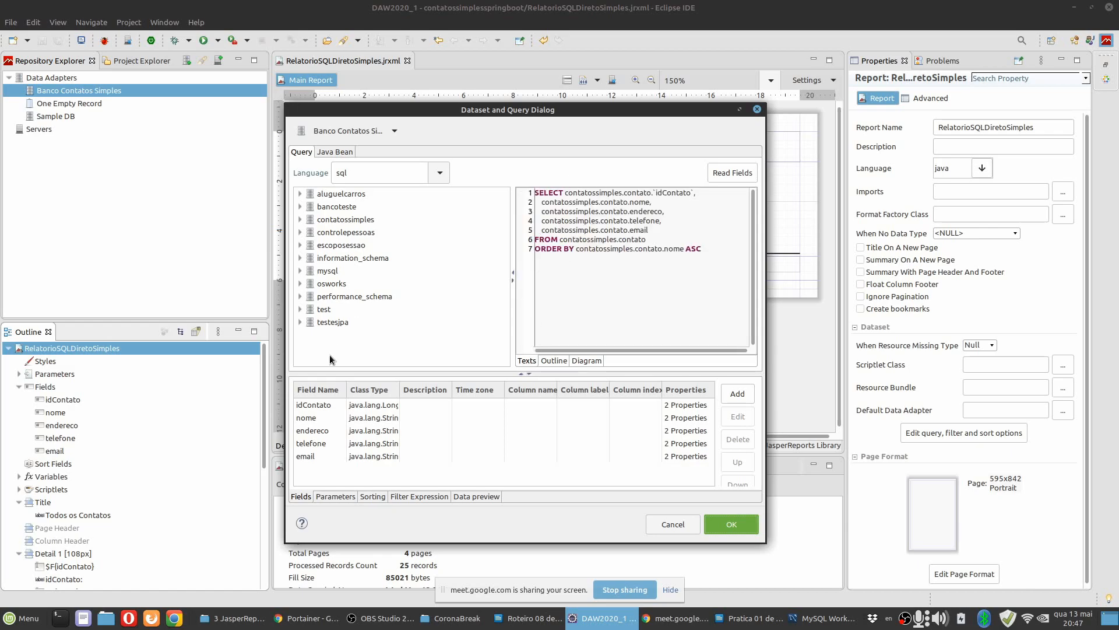
Widen the query dialog and its Class Type column to examine the fields' Java types, then cancel the dialog.
left_click_drag(285, 324, 178, 324)
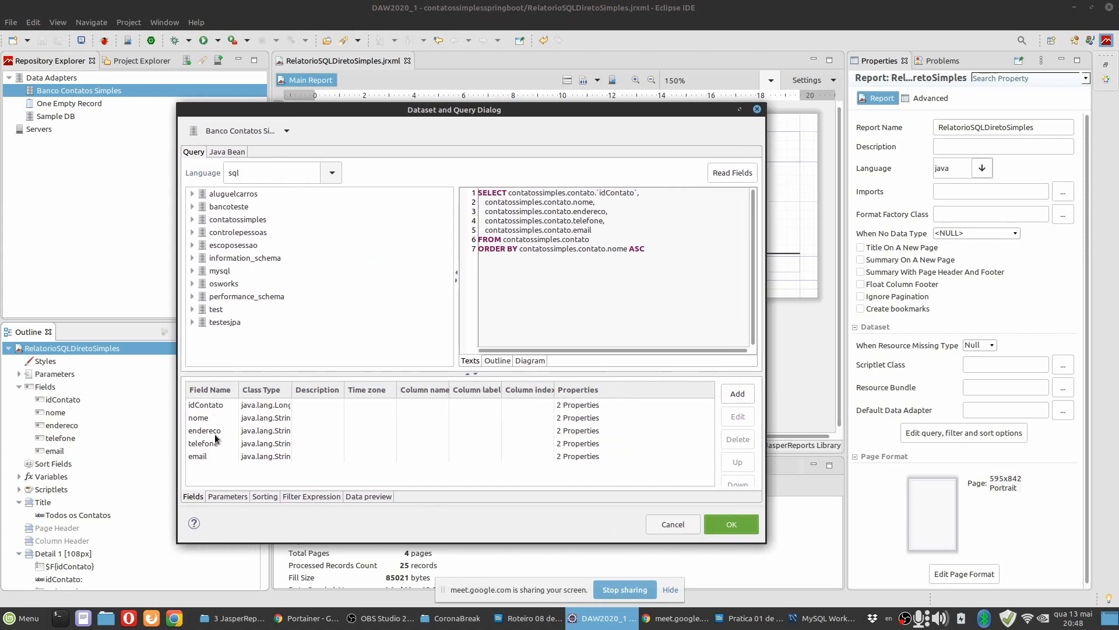
left_click_drag(293, 388, 318, 388)
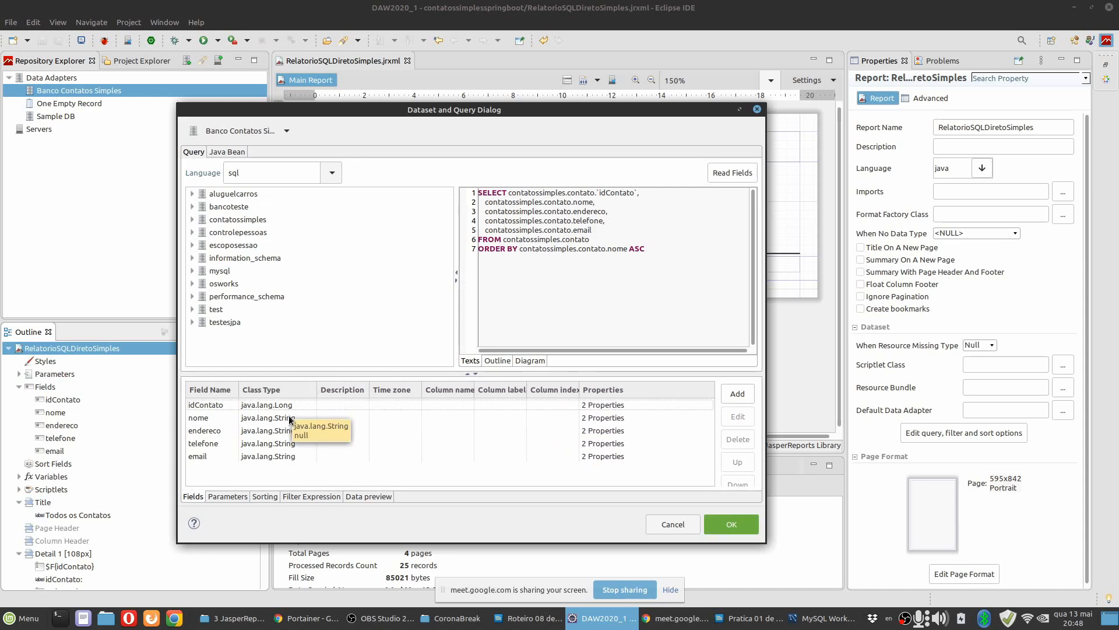
left_click(259, 432)
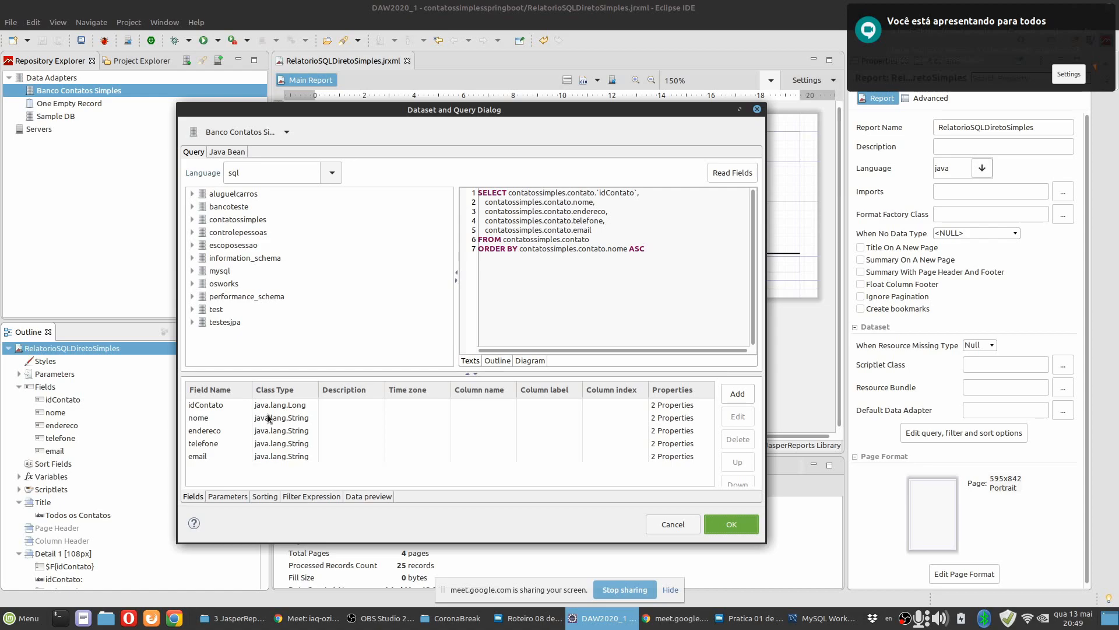
left_click(672, 525)
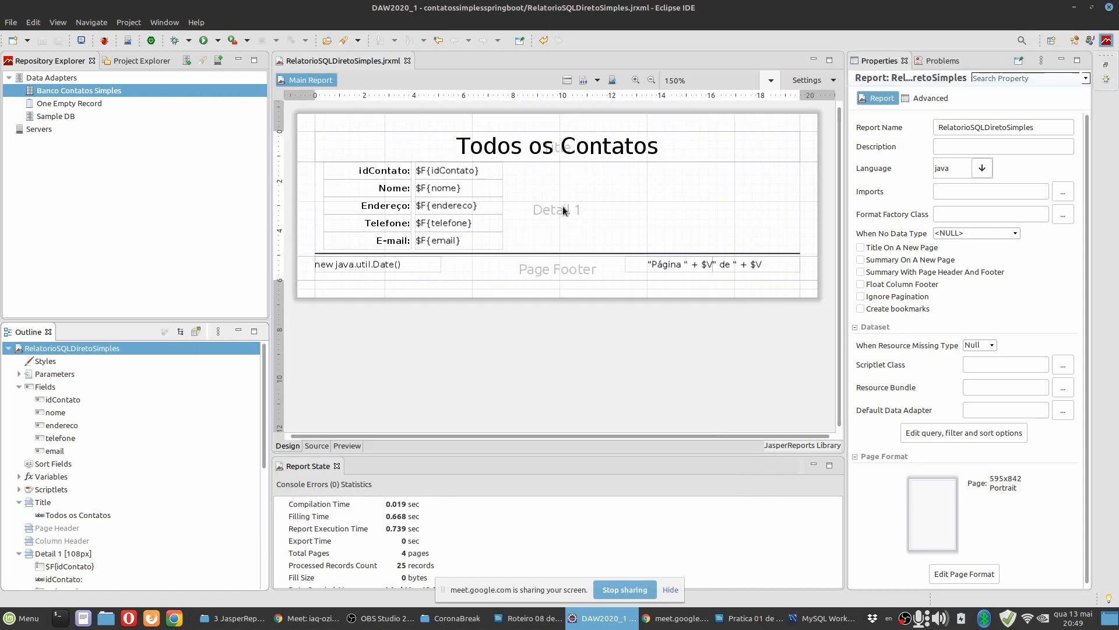
Open the expression of the idContato text field, examine the available fields and their methods, and close the editor without changes.
left_click(474, 171)
left_click(995, 98)
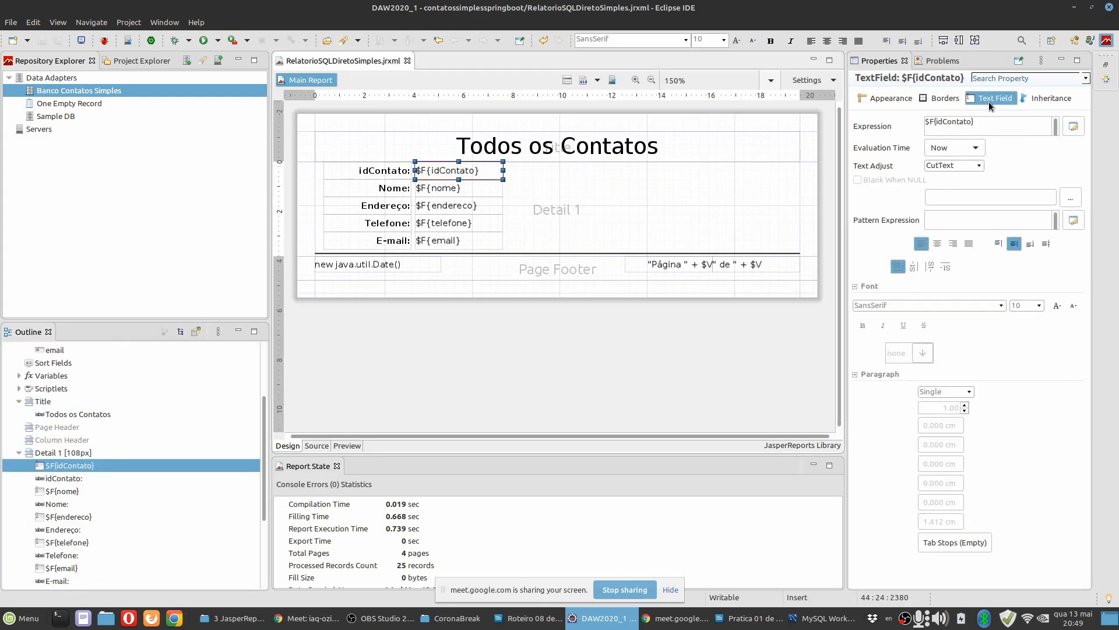
left_click(1072, 127)
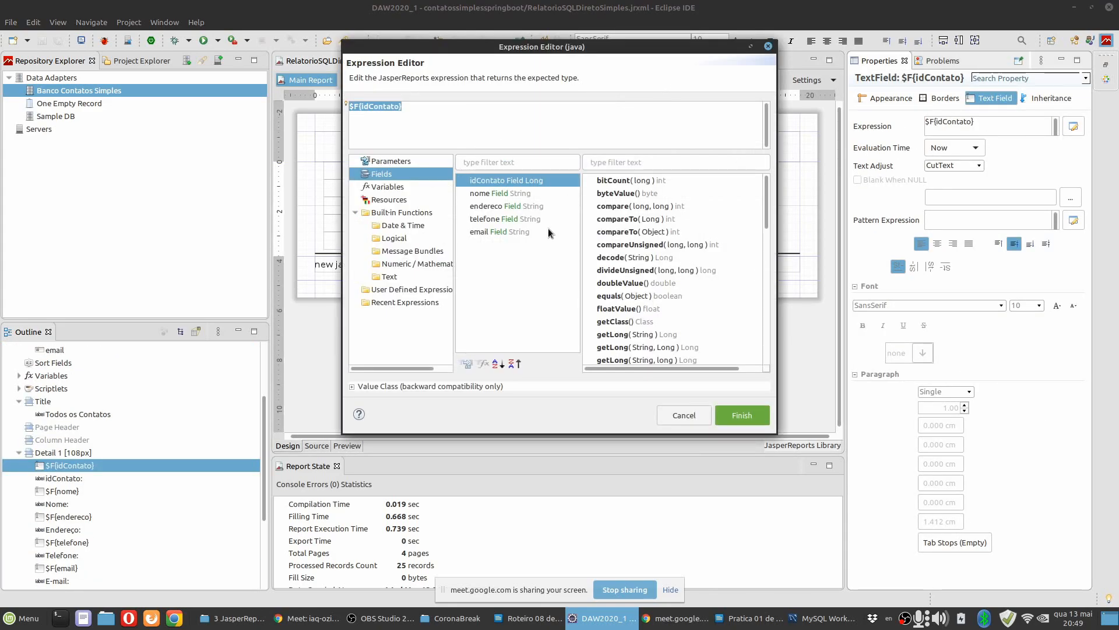
left_click(504, 206)
left_click(503, 221)
left_click(498, 231)
left_click(495, 219)
left_click(496, 207)
left_click(496, 194)
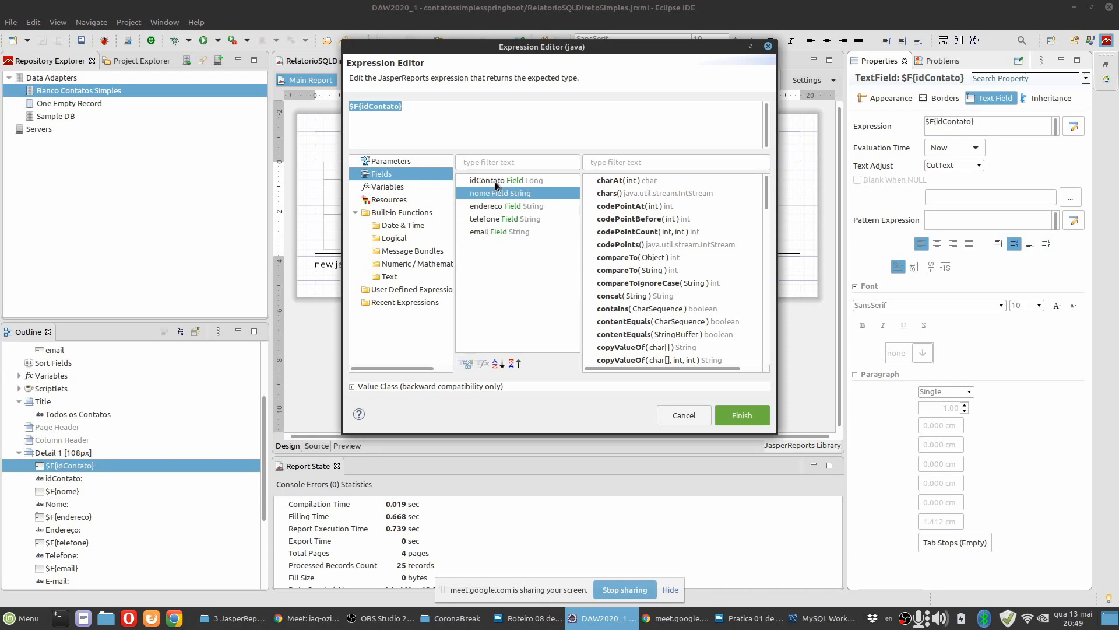
left_click(495, 181)
left_click(423, 111)
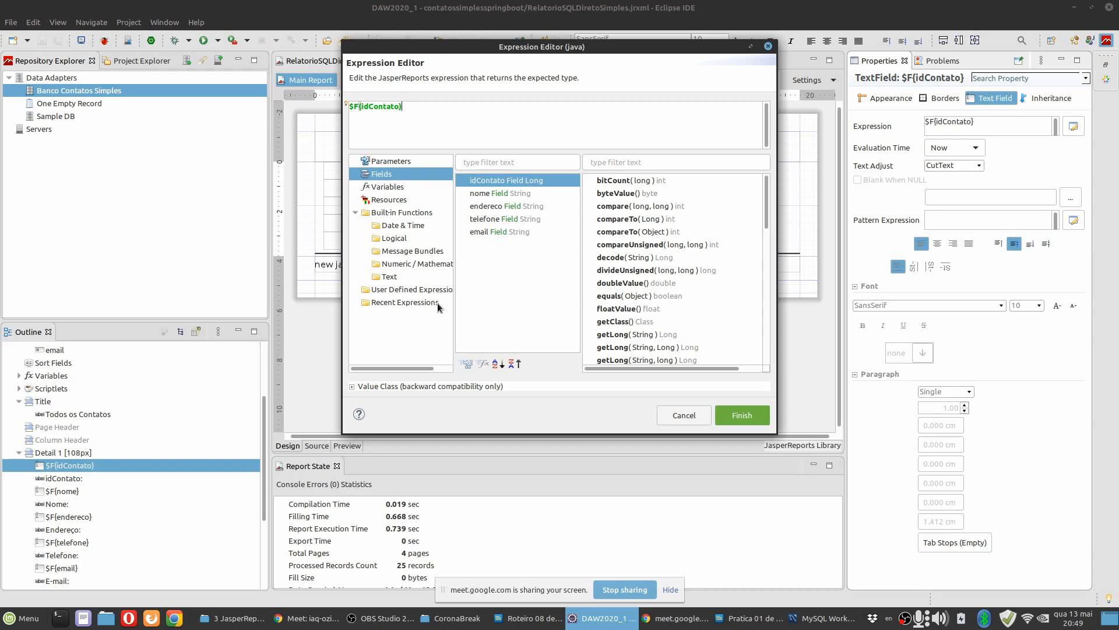
key("Escape")
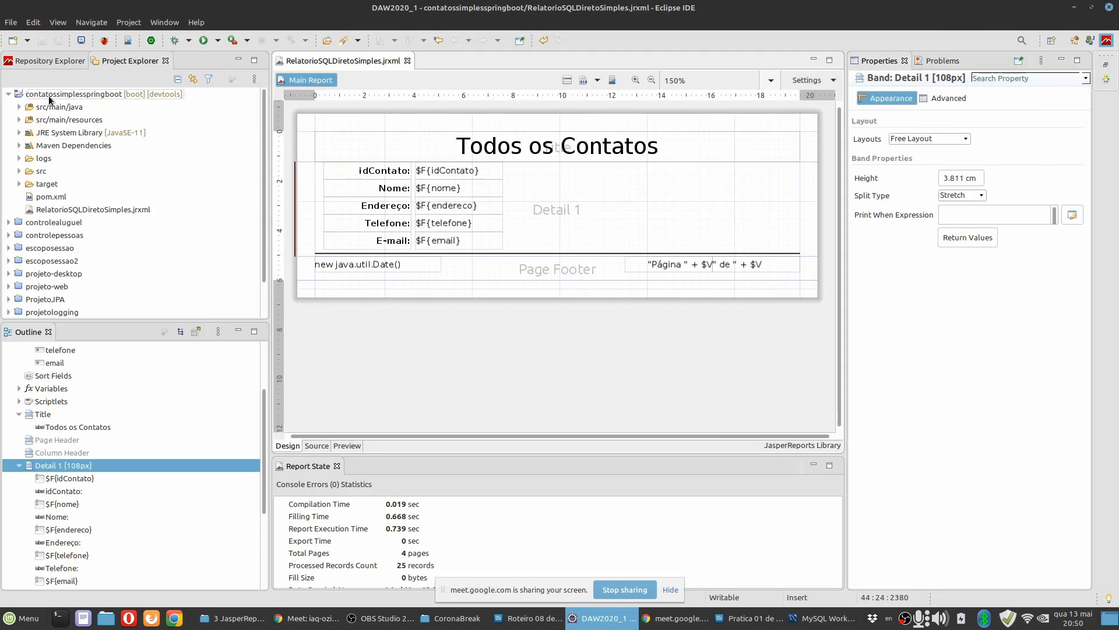
Start a new Jasper Report in the contatossimplesspringboot project using the Blank A4 template.
left_click(51, 95)
left_click(11, 22)
mouse_move(117, 40)
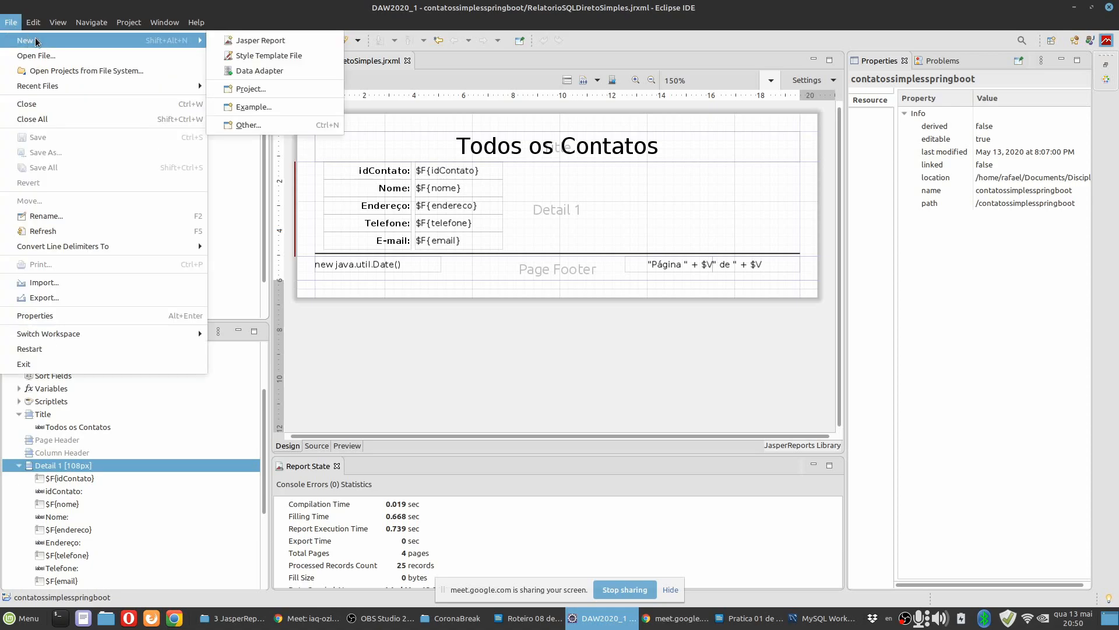
left_click(260, 40)
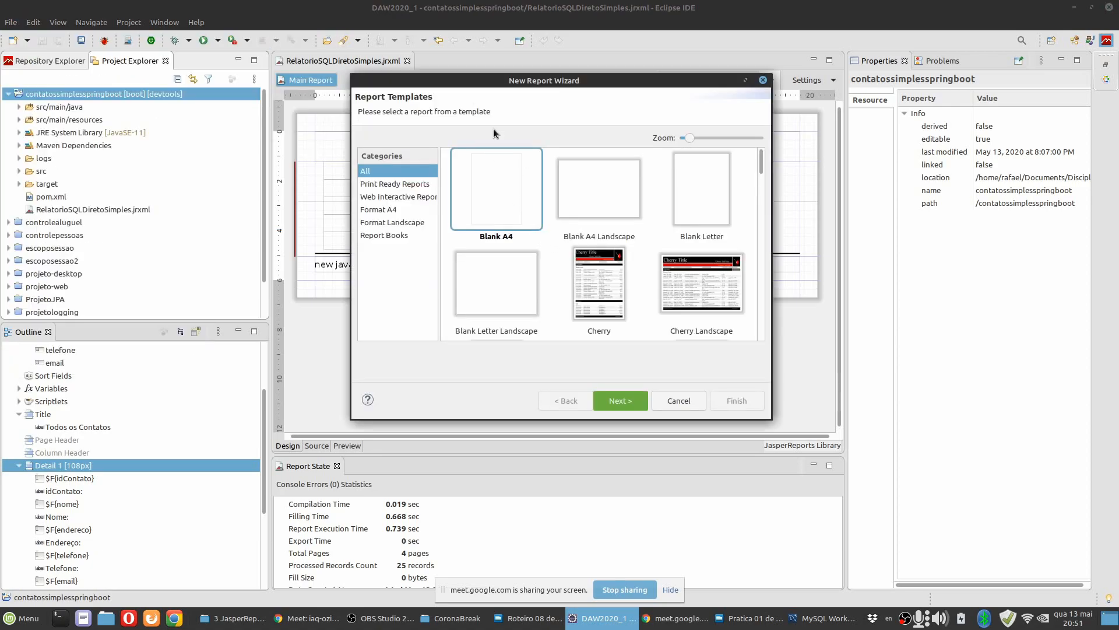
left_click(620, 401)
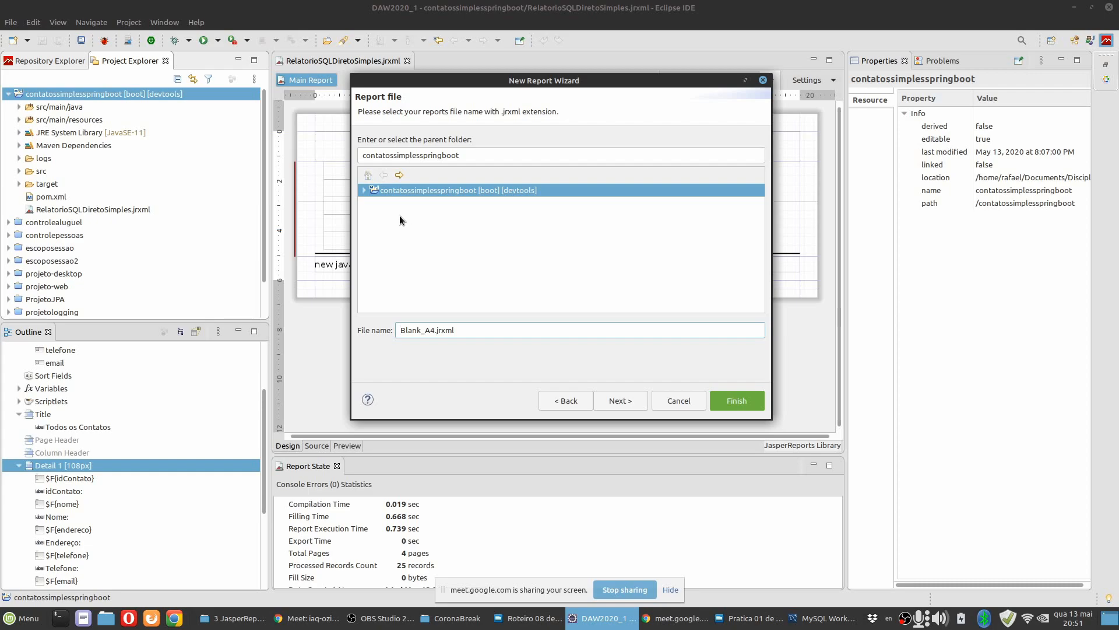
Name the new report file RelatorioSQLDiretoSimples2.jrxml in the contatossimplesspringboot folder and continue to the data source.
left_click(364, 190)
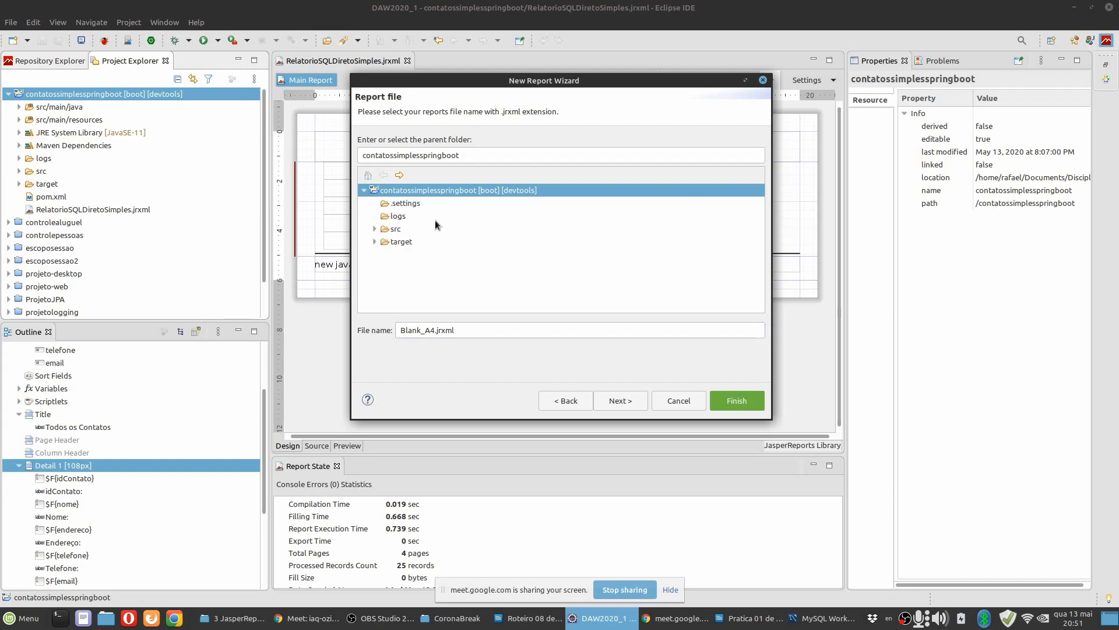
double_click(430, 330)
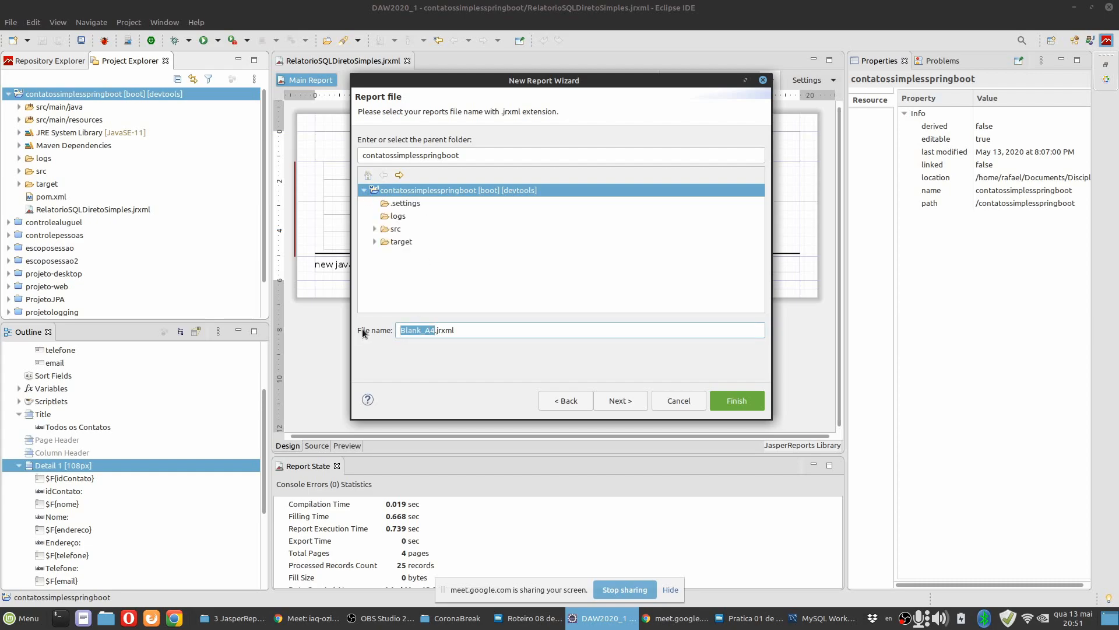
type("RelatorioSQLDiretoSimples2")
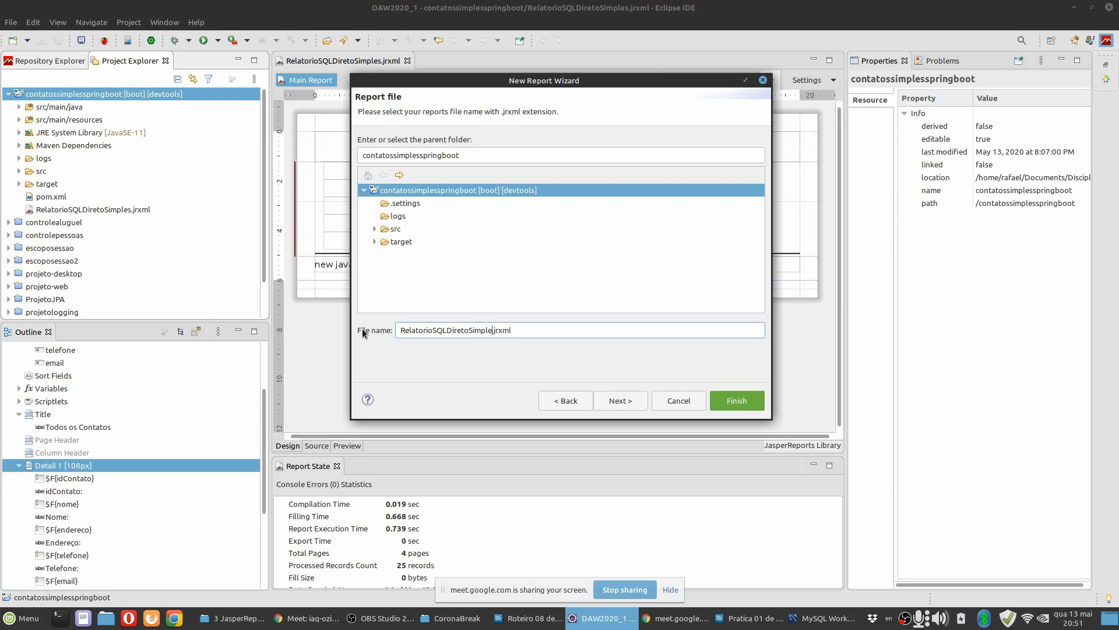
left_click(621, 401)
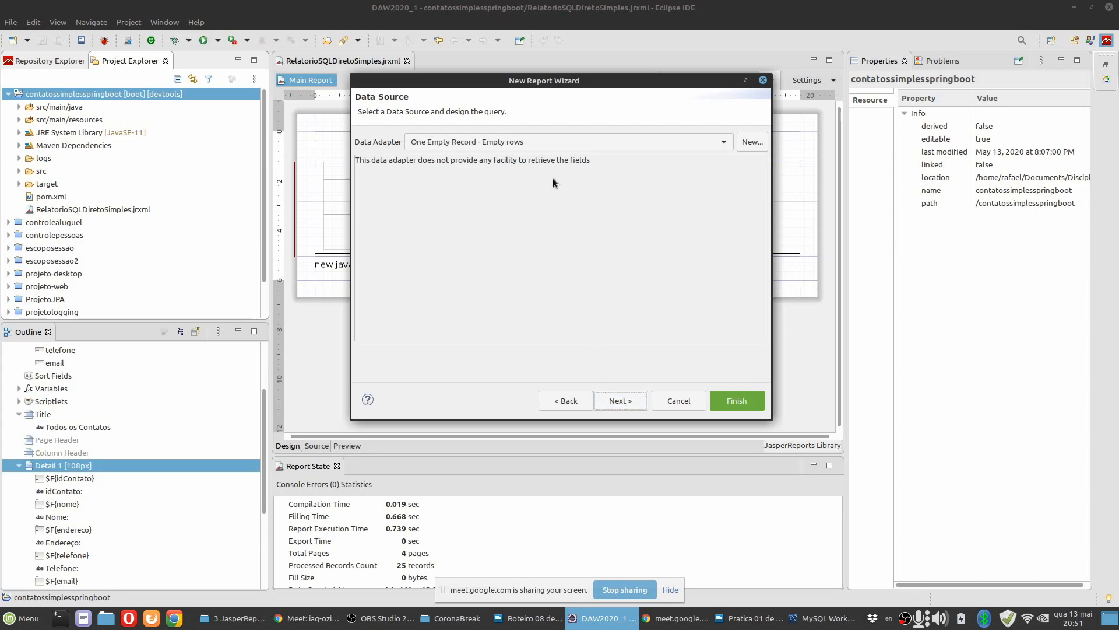
Choose the Banco Contatos Simples data adapter and add the pessoa table from controlepessoas to the query diagram.
left_click(551, 140)
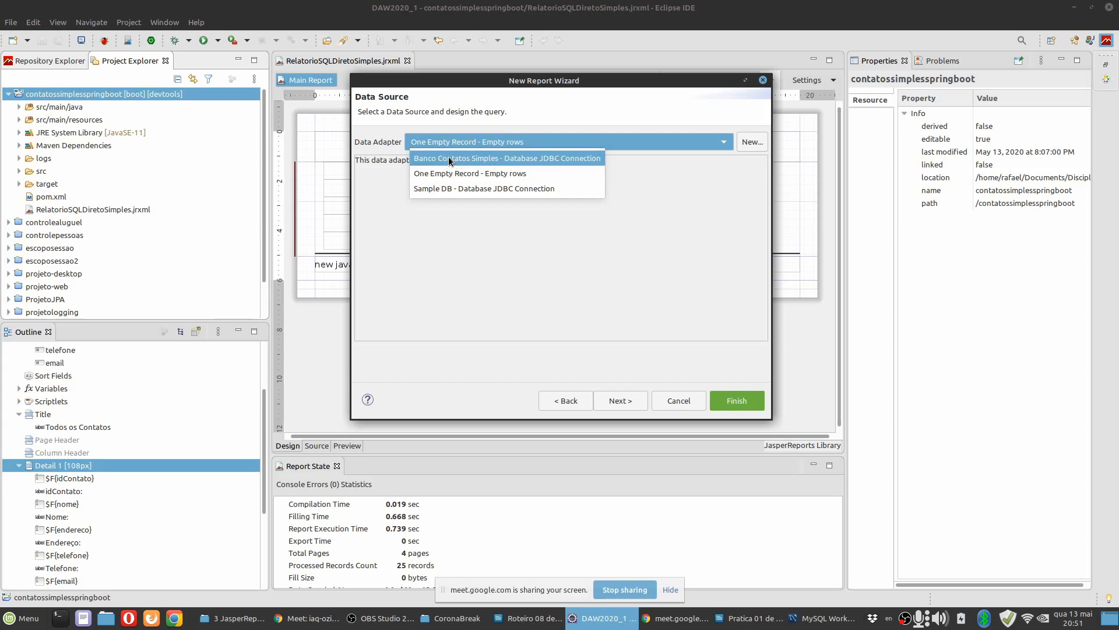
left_click(482, 160)
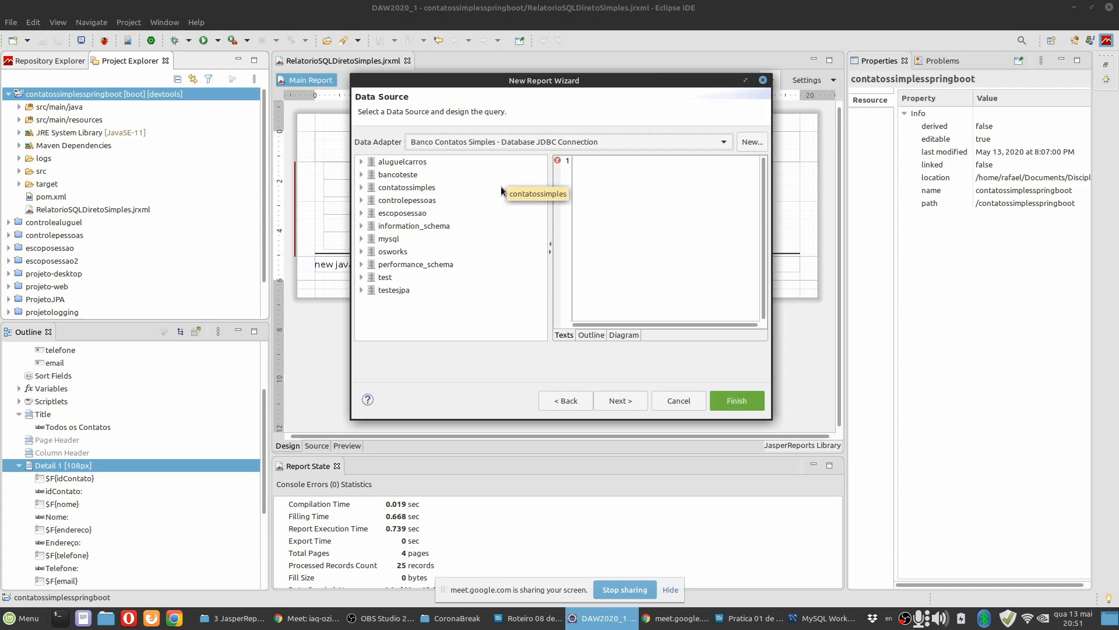
left_click(624, 334)
left_click(361, 200)
left_click(372, 251)
left_click(412, 264)
left_click(417, 290)
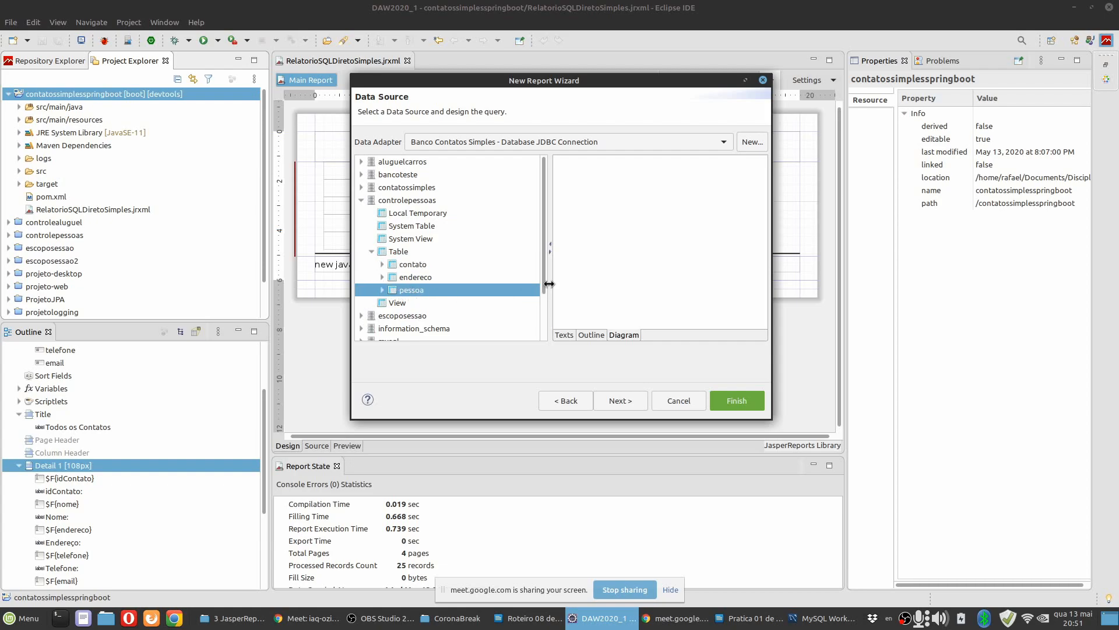
left_click_drag(403, 292, 662, 180)
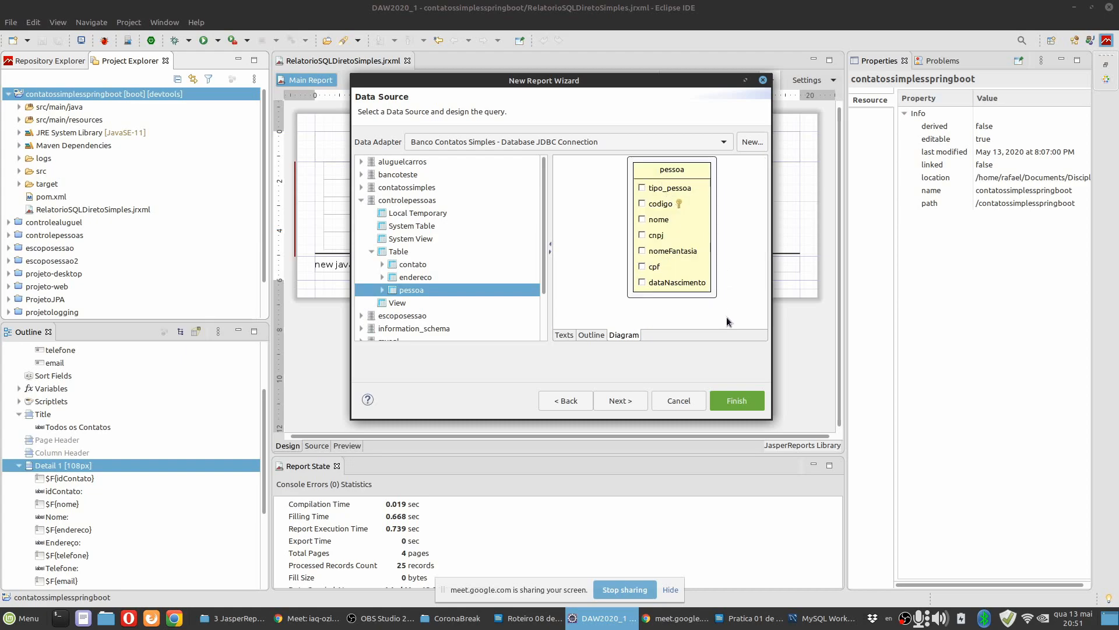
Enlarge the wizard and its diagram area, reposition the pessoa table, and add the contato table from controlepessoas beside it.
left_click_drag(771, 373, 915, 376)
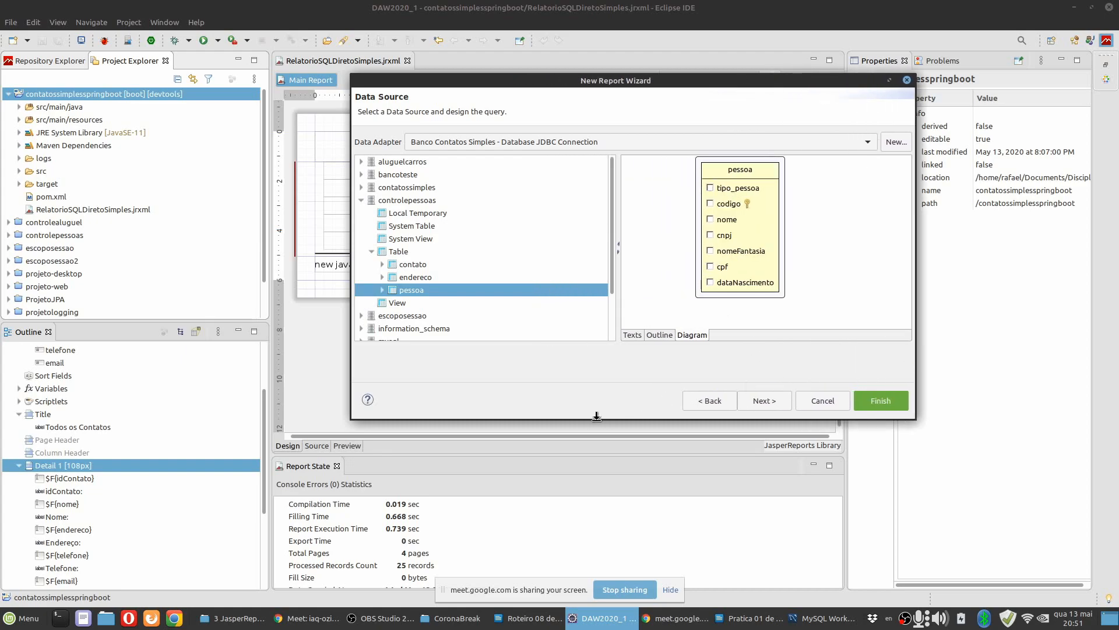
left_click_drag(596, 416, 597, 454)
left_click_drag(619, 238, 541, 238)
left_click_drag(665, 170, 785, 199)
left_click_drag(411, 264, 650, 219)
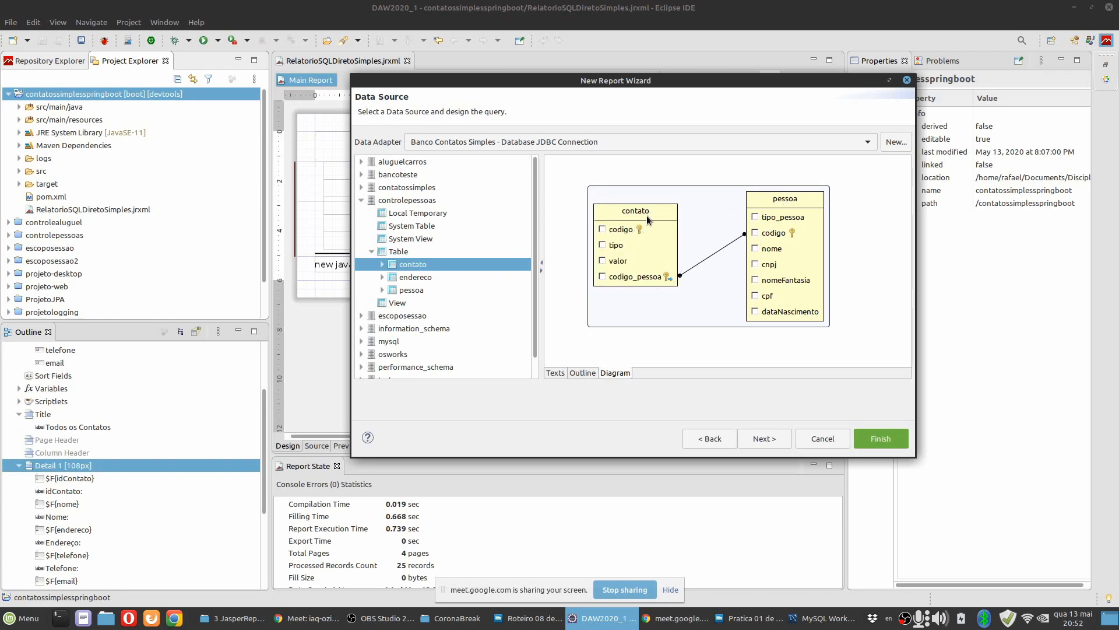
Include every column of the pessoa and contato tables in the query.
left_click(755, 217)
left_click(755, 233)
left_click(755, 248)
left_click(755, 264)
left_click(754, 279)
left_click(602, 229)
left_click(603, 276)
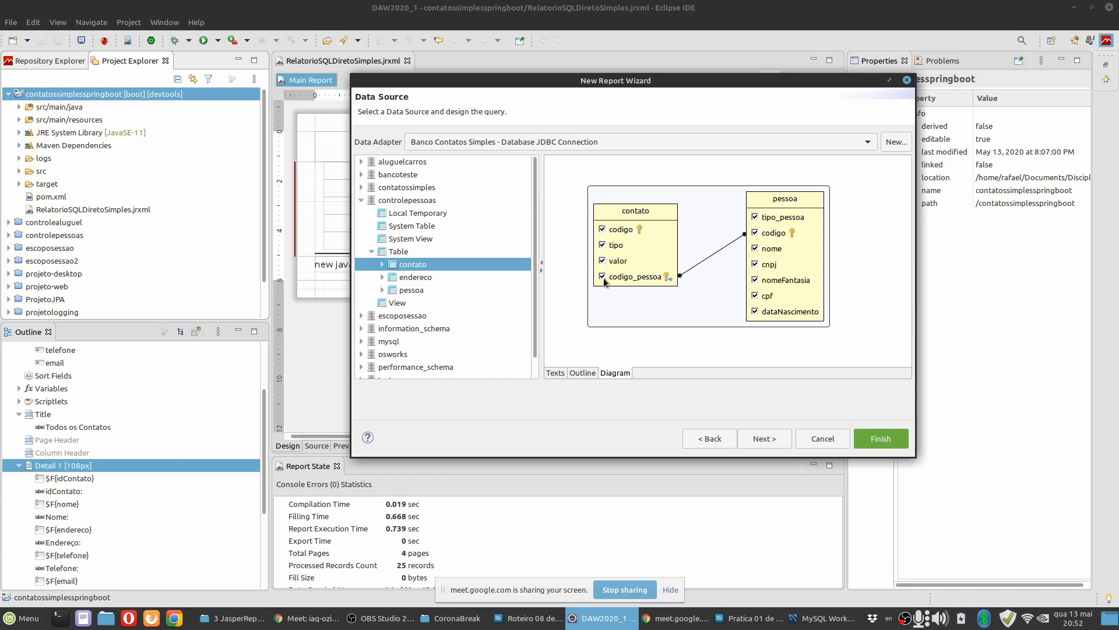
Review the INNER JOIN clause in the generated SQL text and return to the query diagram.
left_click(556, 372)
left_click_drag(567, 272, 720, 269)
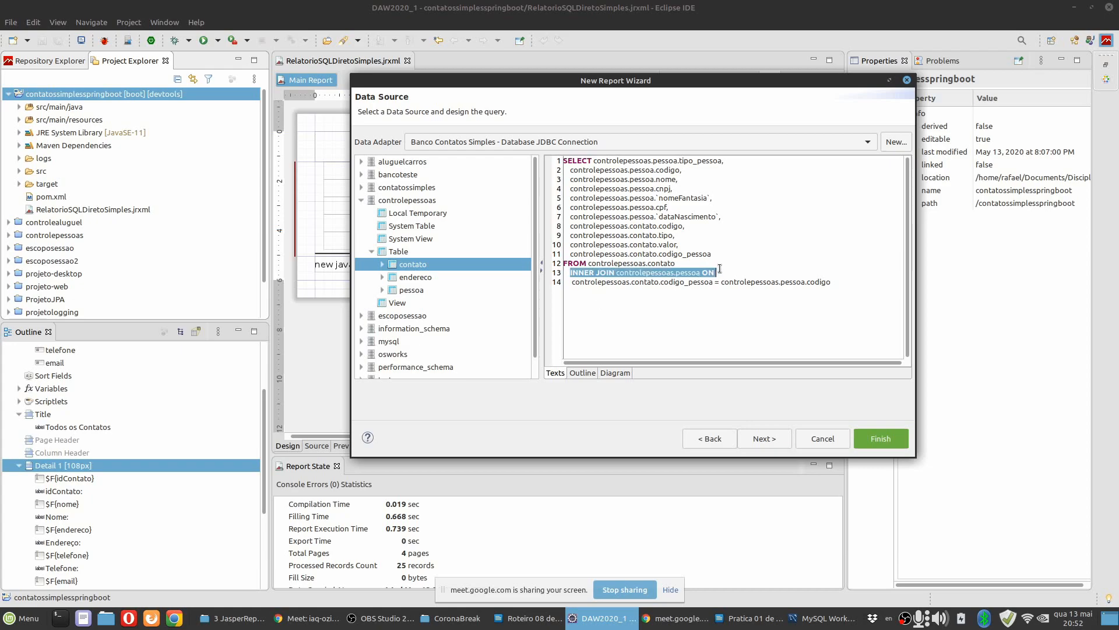
left_click(718, 274)
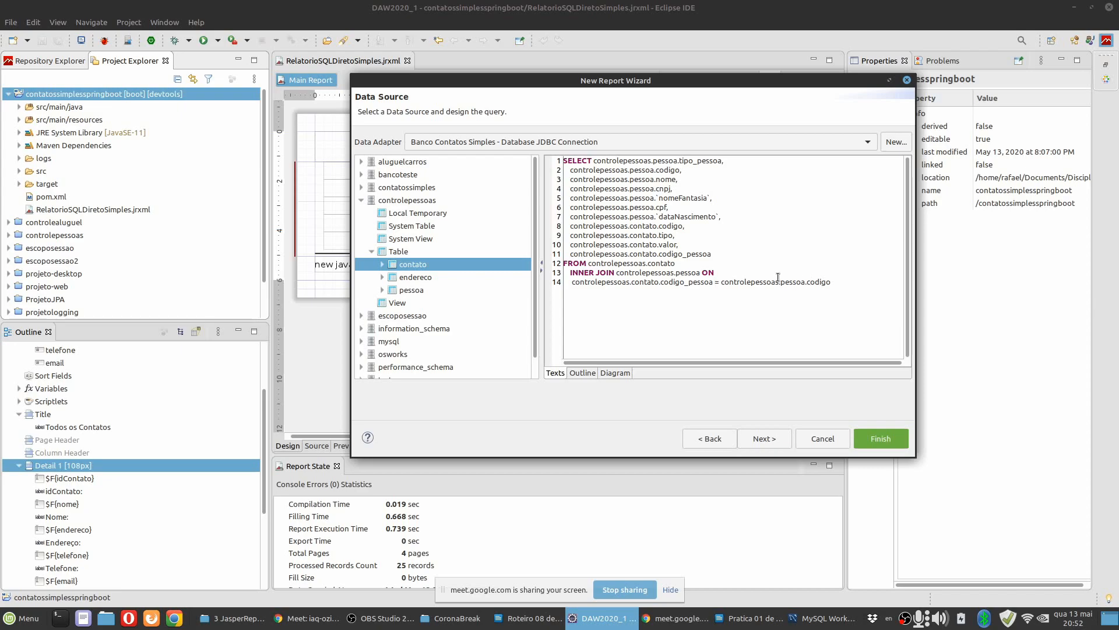
left_click(611, 373)
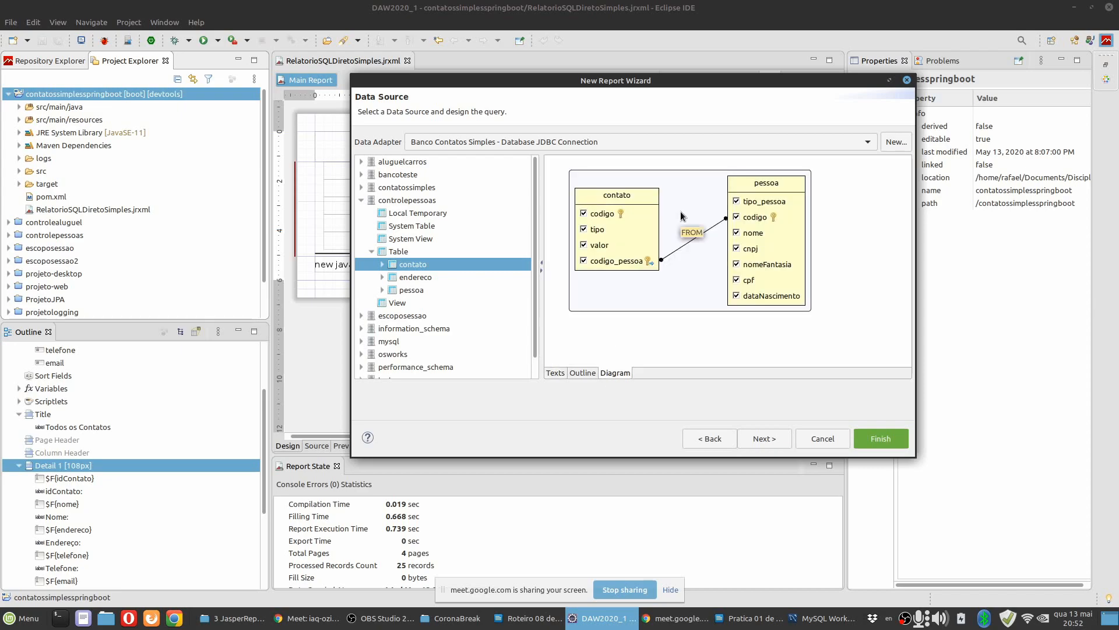
Delete the contato table from the query diagram.
right_click(630, 217)
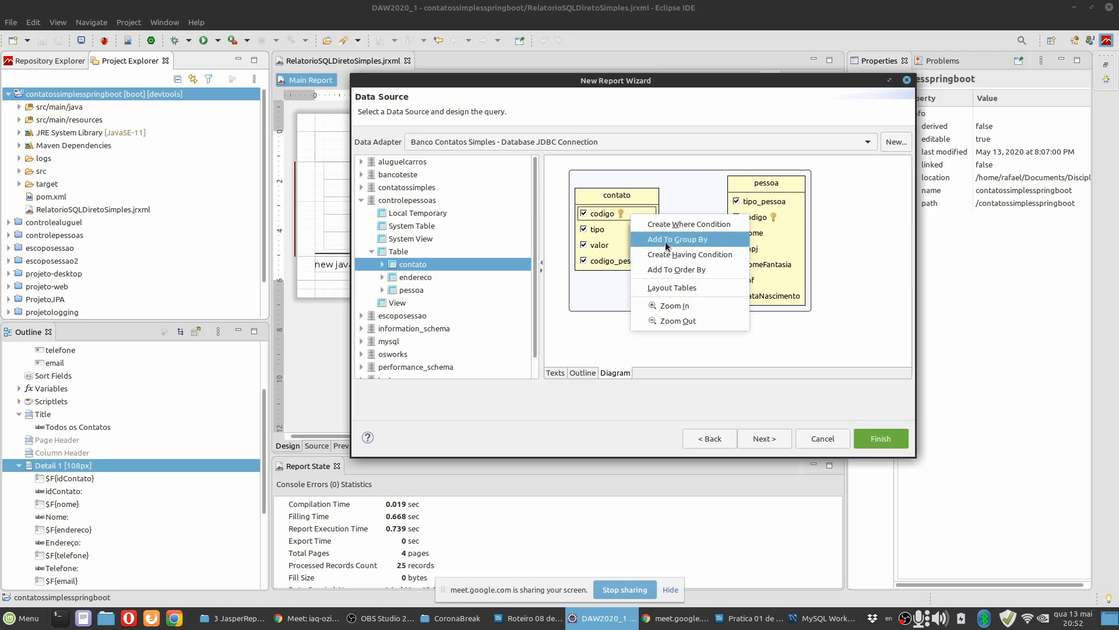
left_click(618, 311)
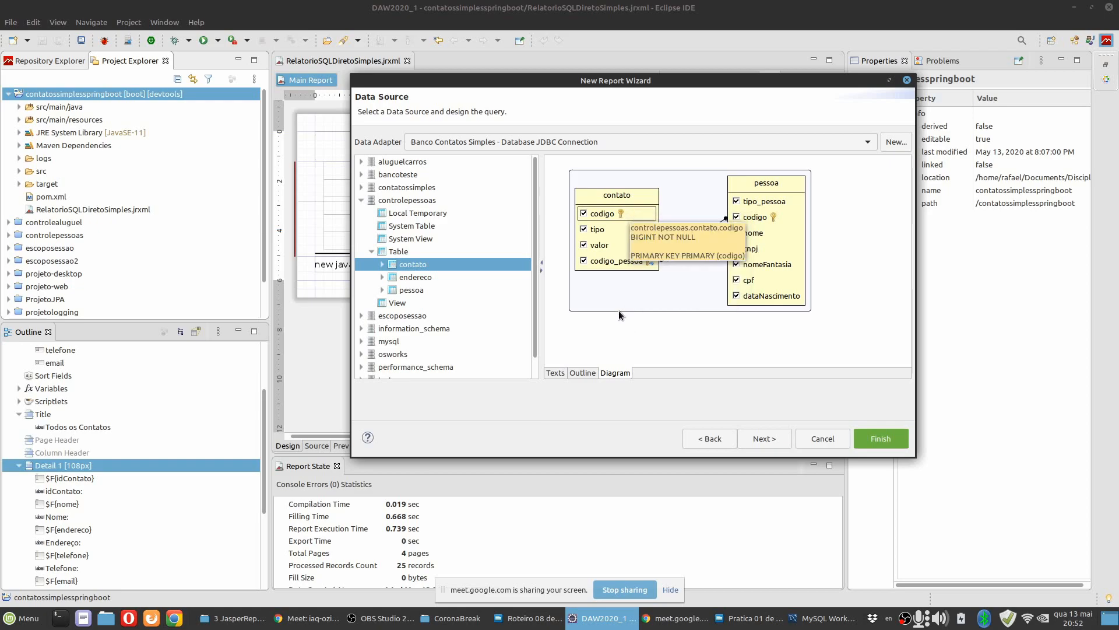
left_click(627, 197)
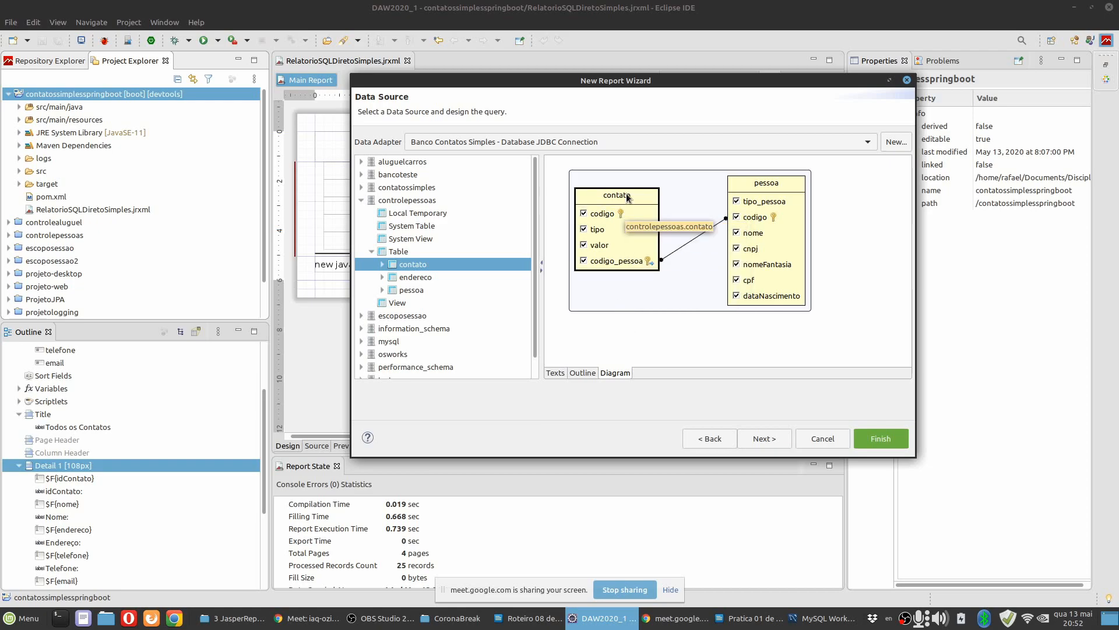
key("Delete")
left_click(716, 280)
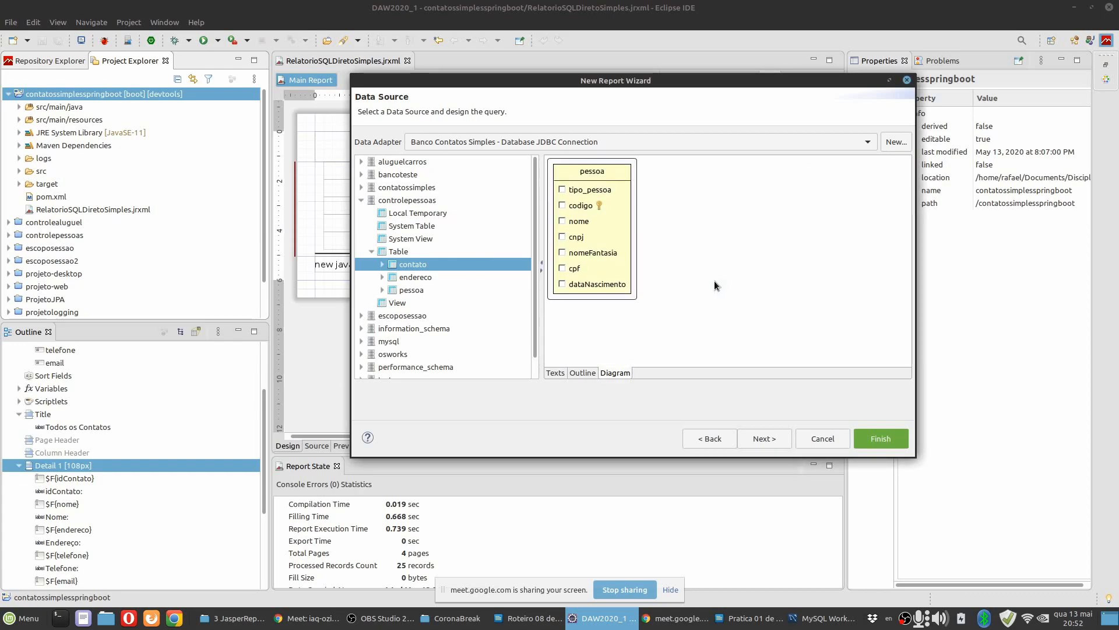
Select all columns of the remaining pessoa table and check the generated SQL text.
right_click(589, 175)
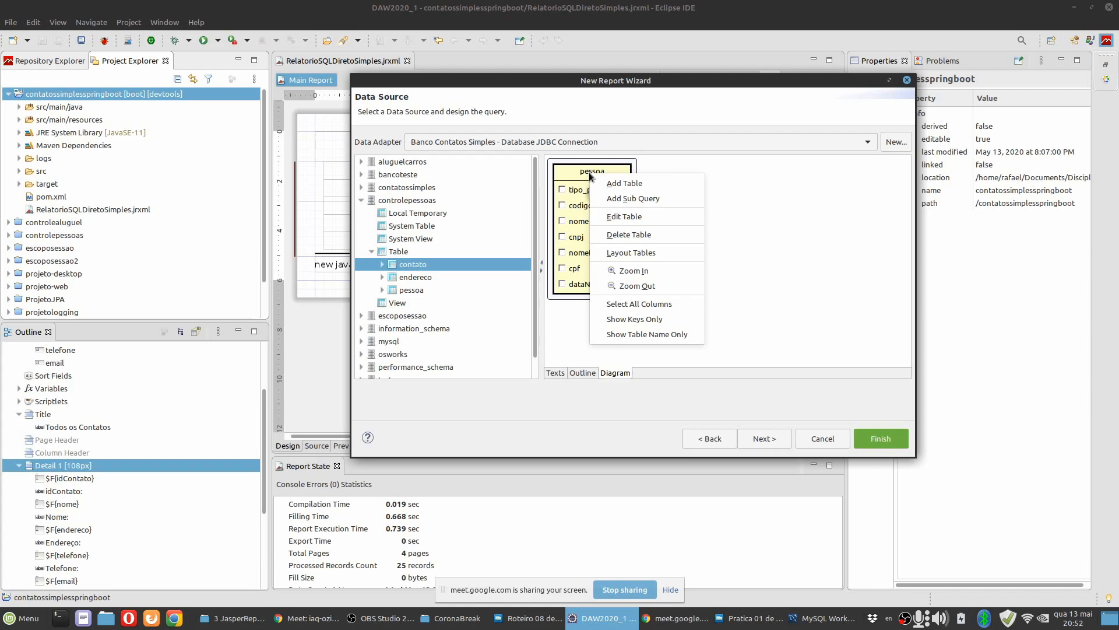
left_click(642, 305)
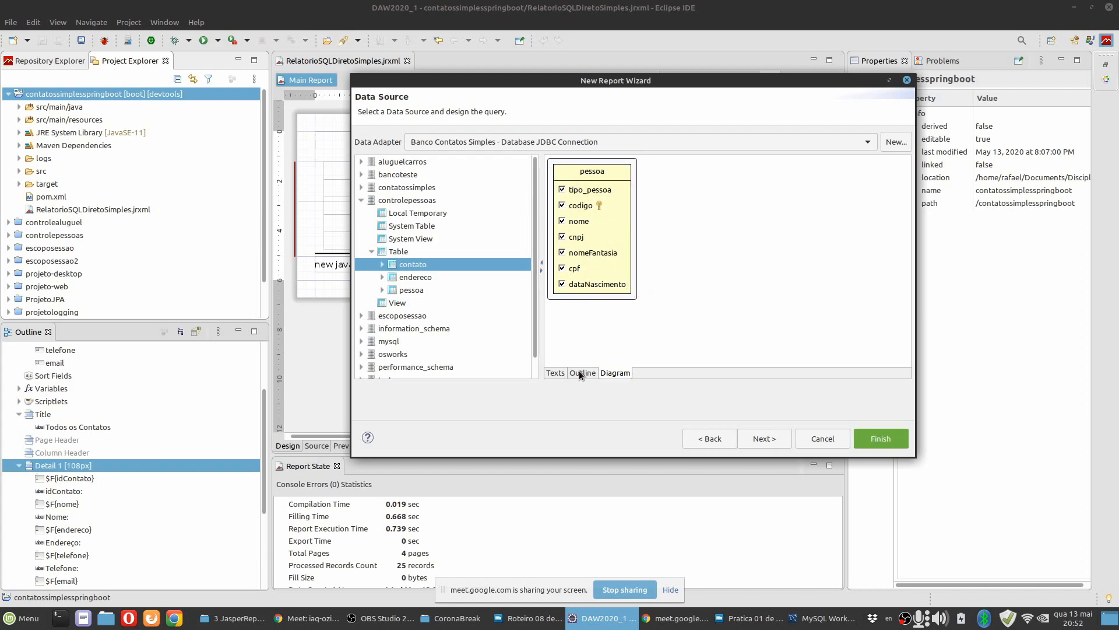
left_click(555, 373)
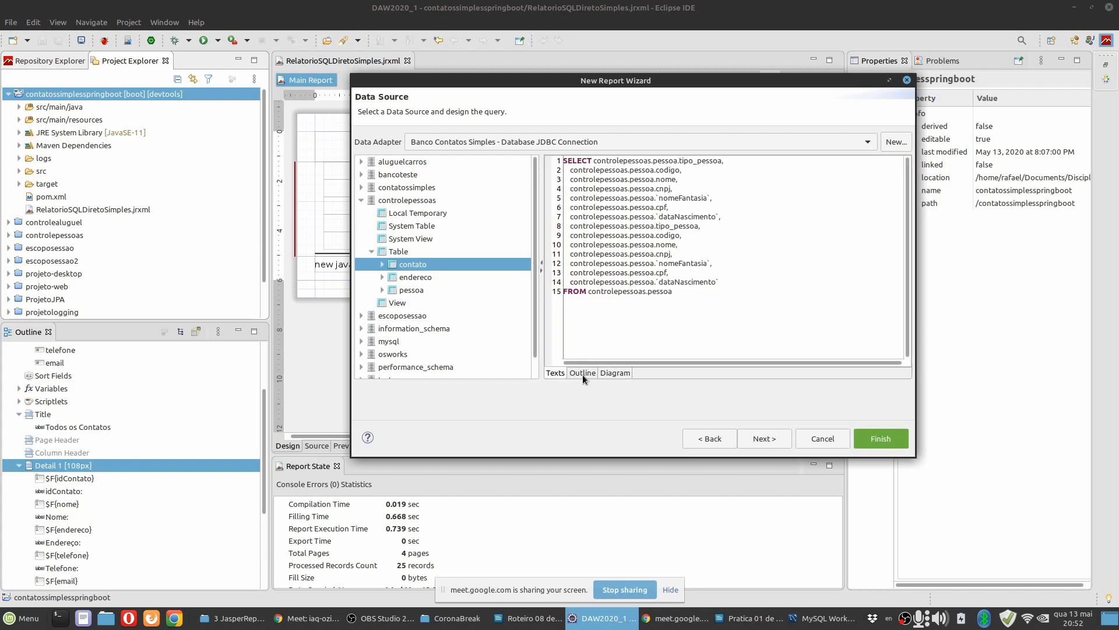
Add pessoa.nome as the query's ORDER BY column and set its sort direction to ascending.
left_click(583, 373)
left_click(582, 226)
right_click(582, 227)
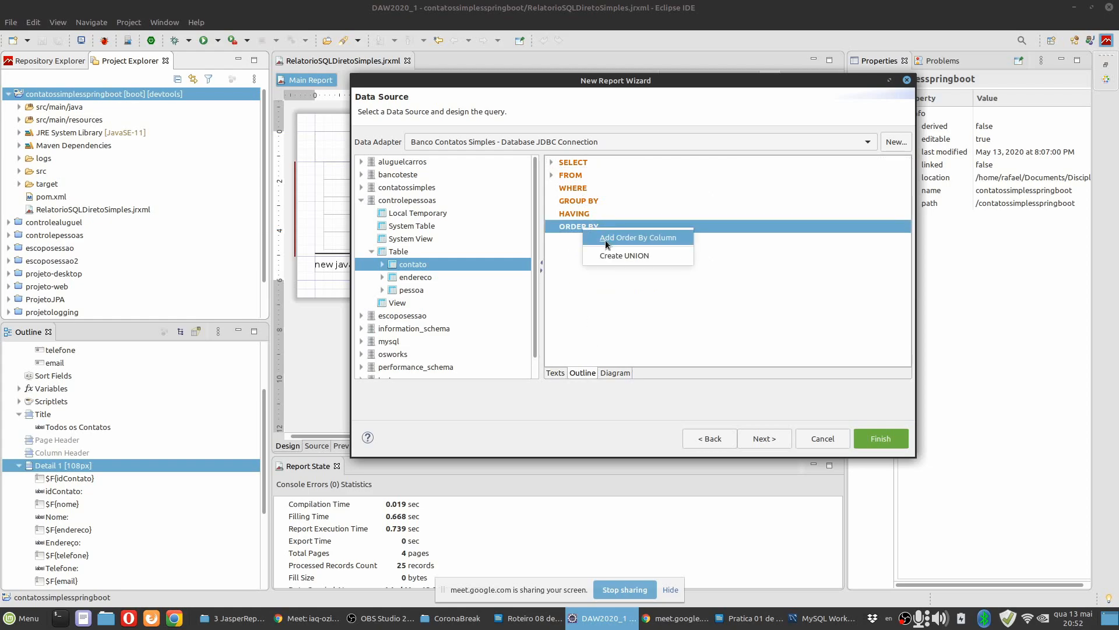
left_click(645, 250)
double_click(424, 75)
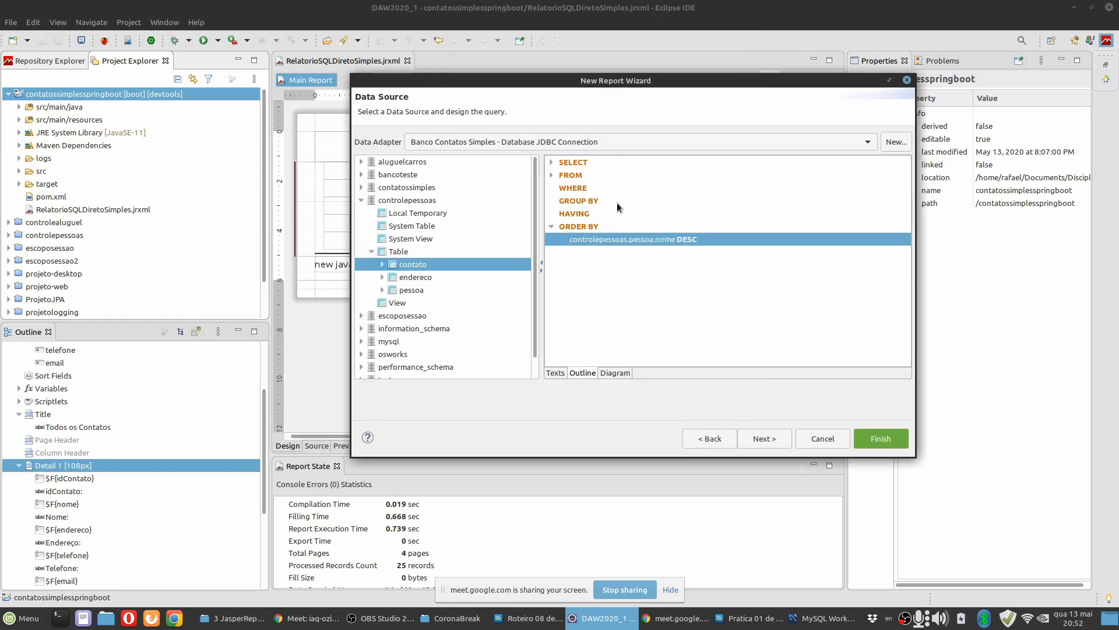
right_click(689, 240)
left_click(710, 269)
Examine the dataset fields the query produces, then go back to the query design.
left_click(768, 438)
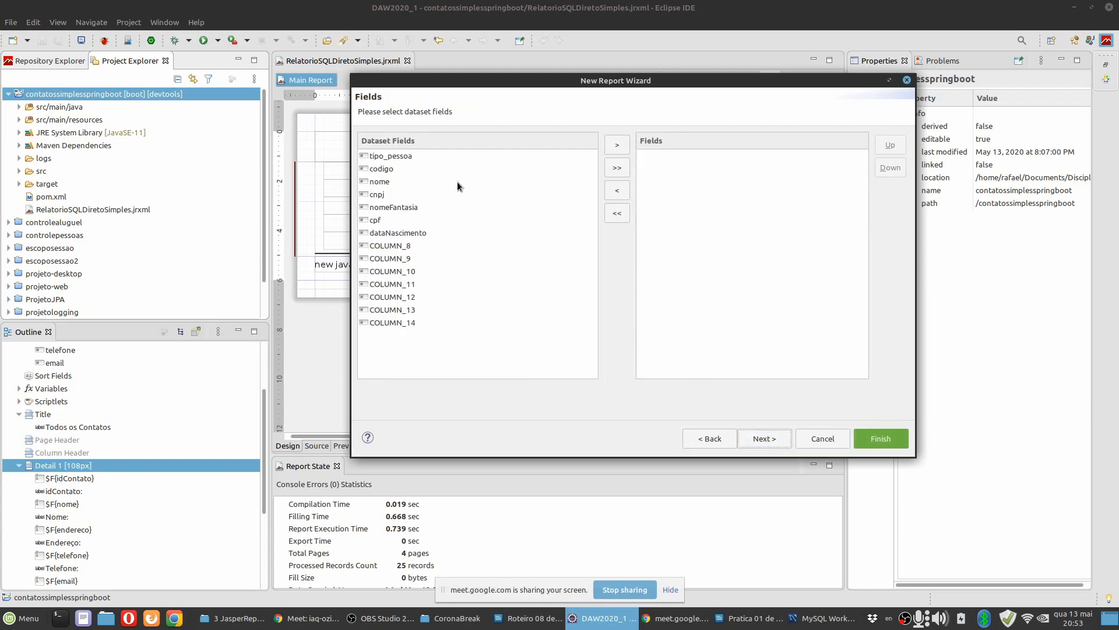
left_click_drag(547, 83, 601, 101)
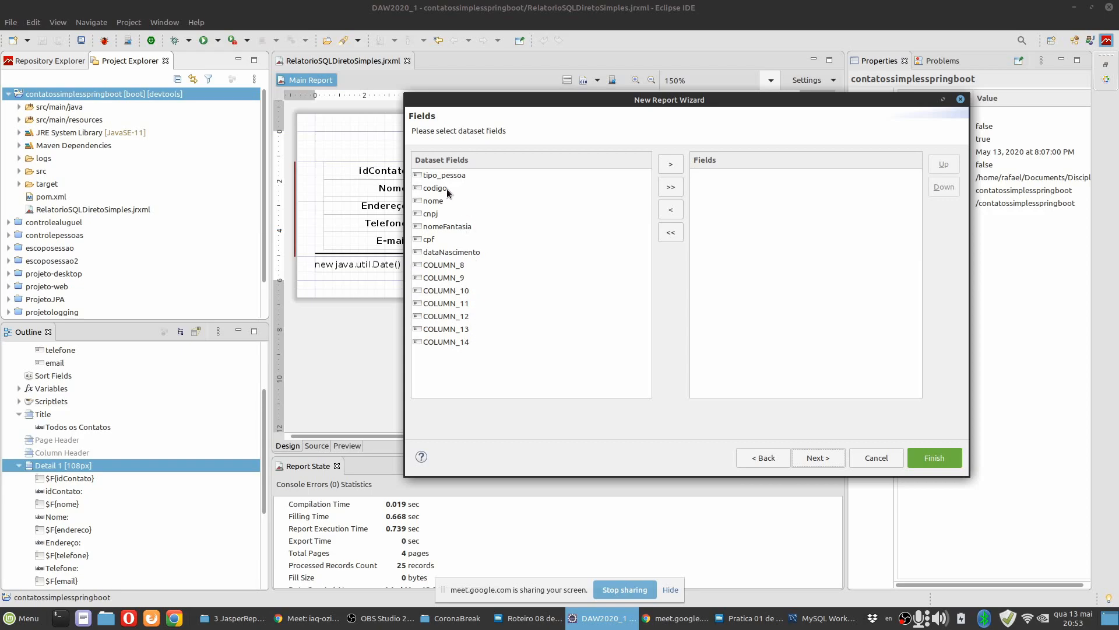
left_click(453, 254)
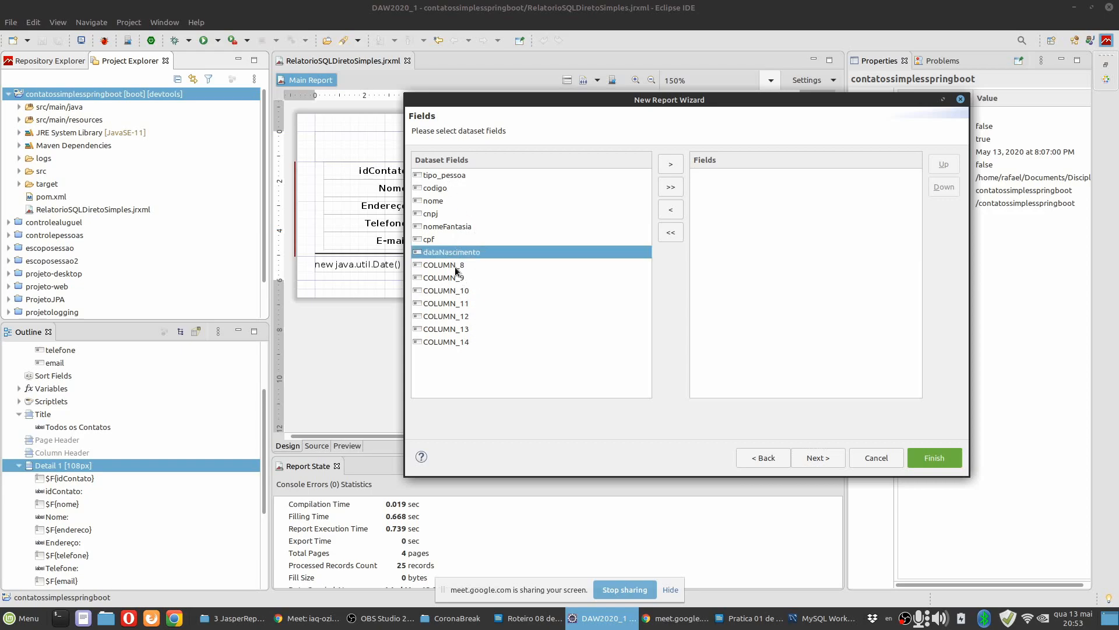
left_click(768, 458)
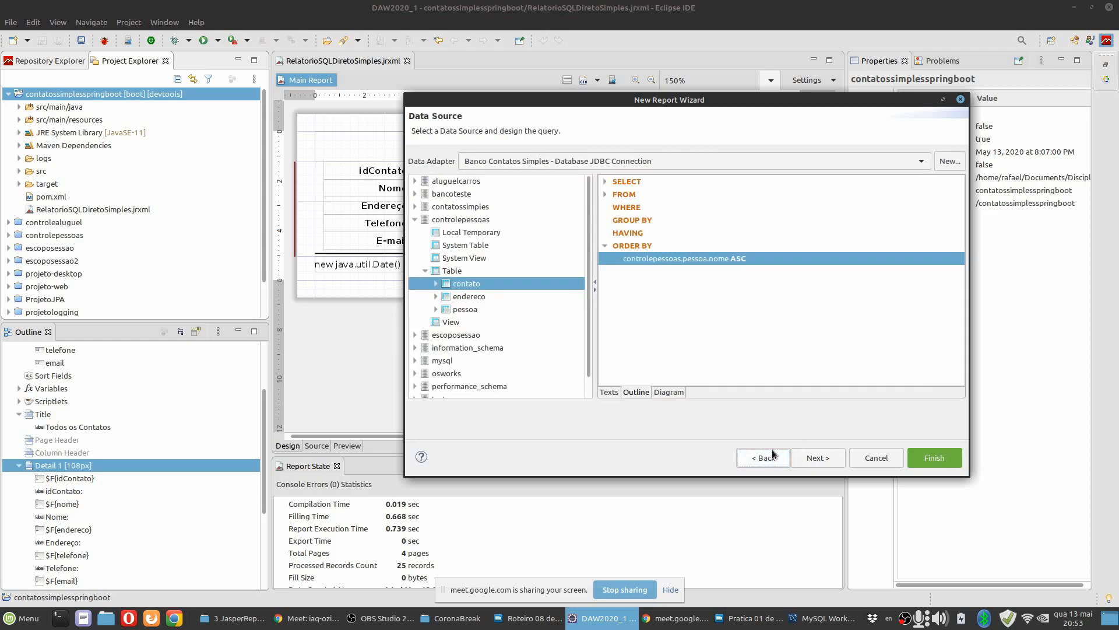
Delete the pessoa table from the diagram and clear all the remaining SQL text of the query.
left_click(669, 392)
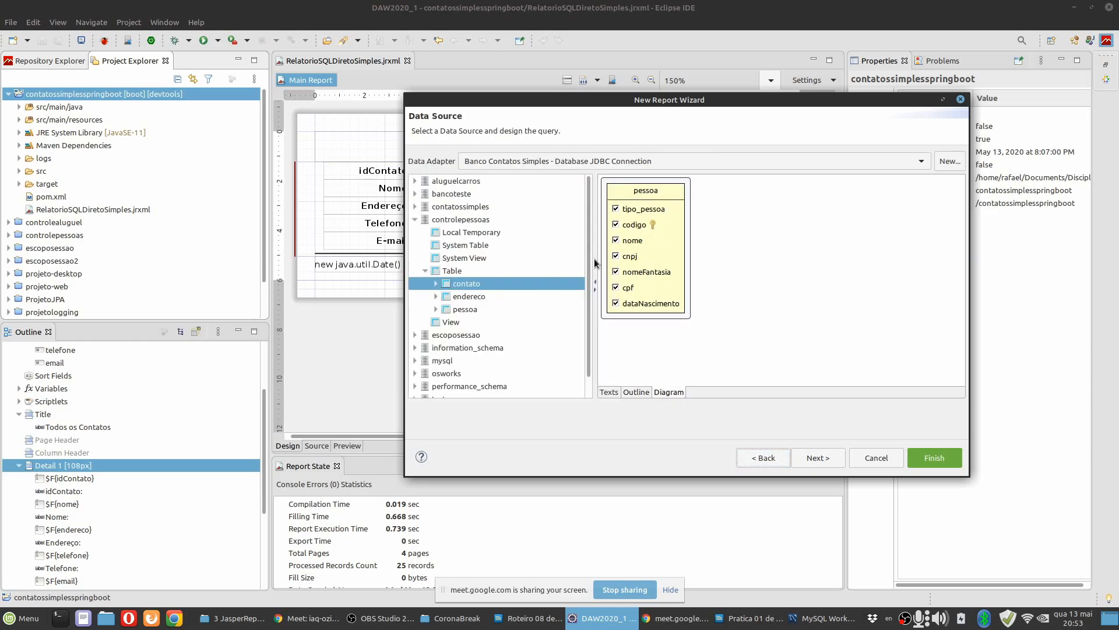
right_click(668, 252)
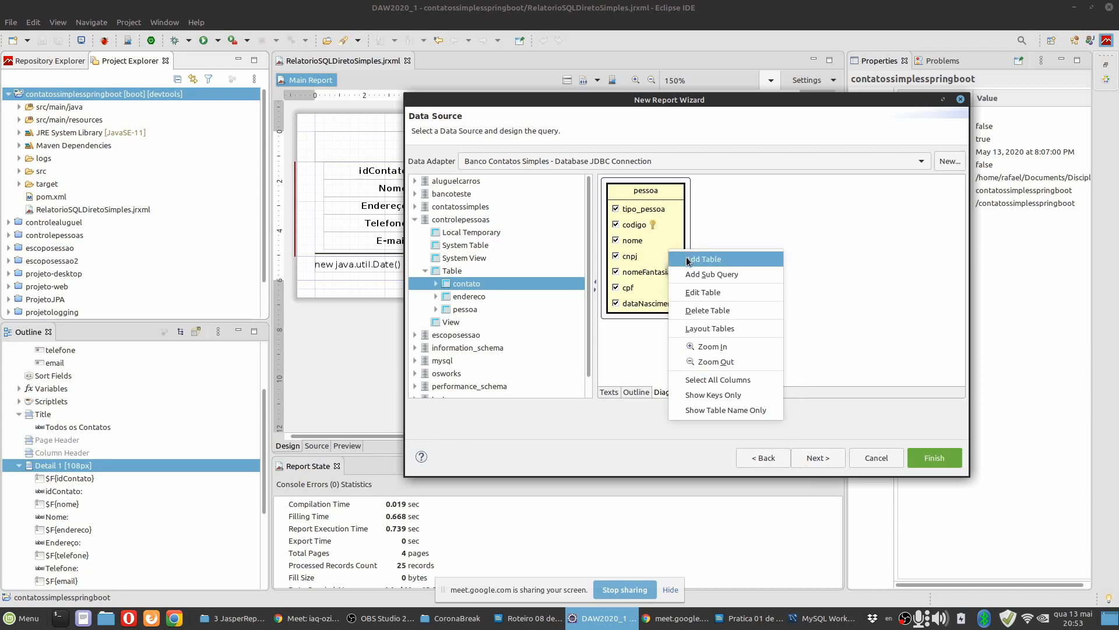
left_click(701, 309)
left_click(752, 298)
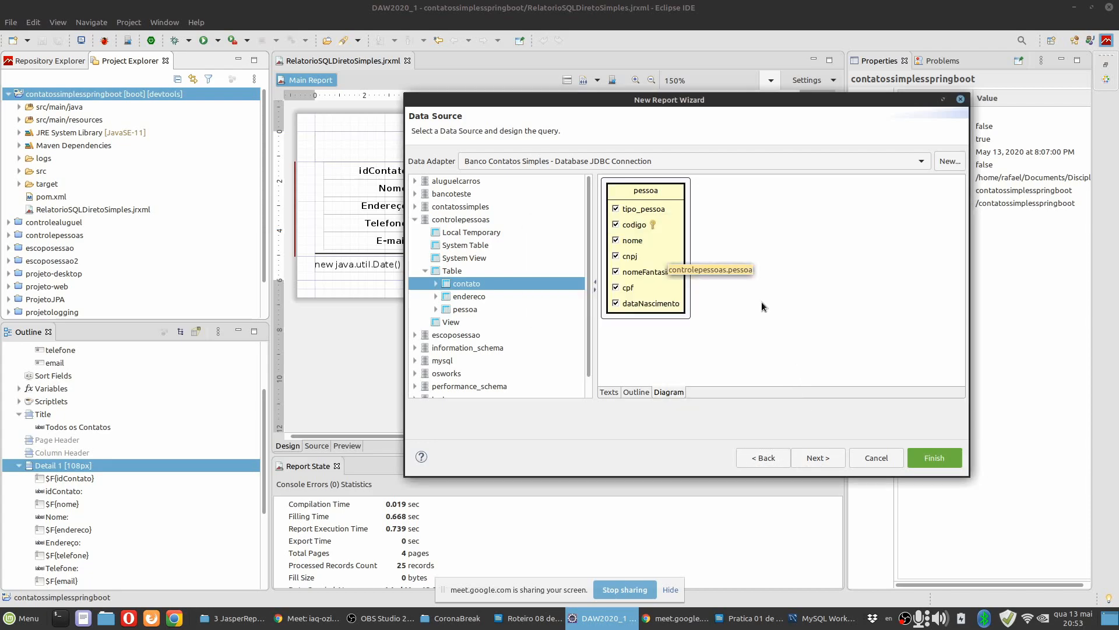
left_click(608, 392)
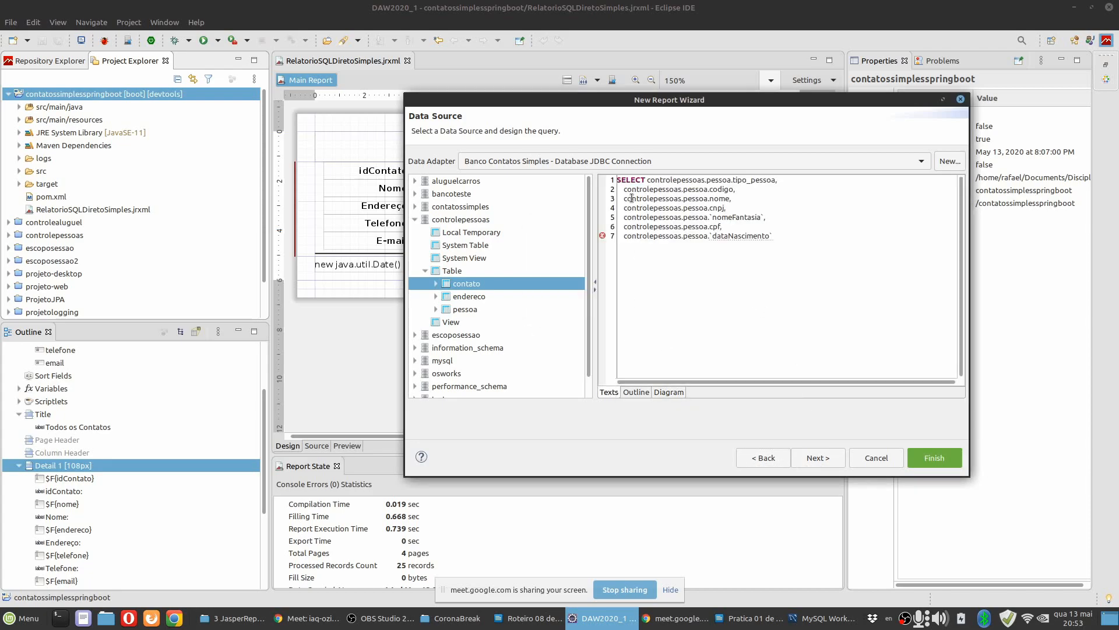
left_click(670, 392)
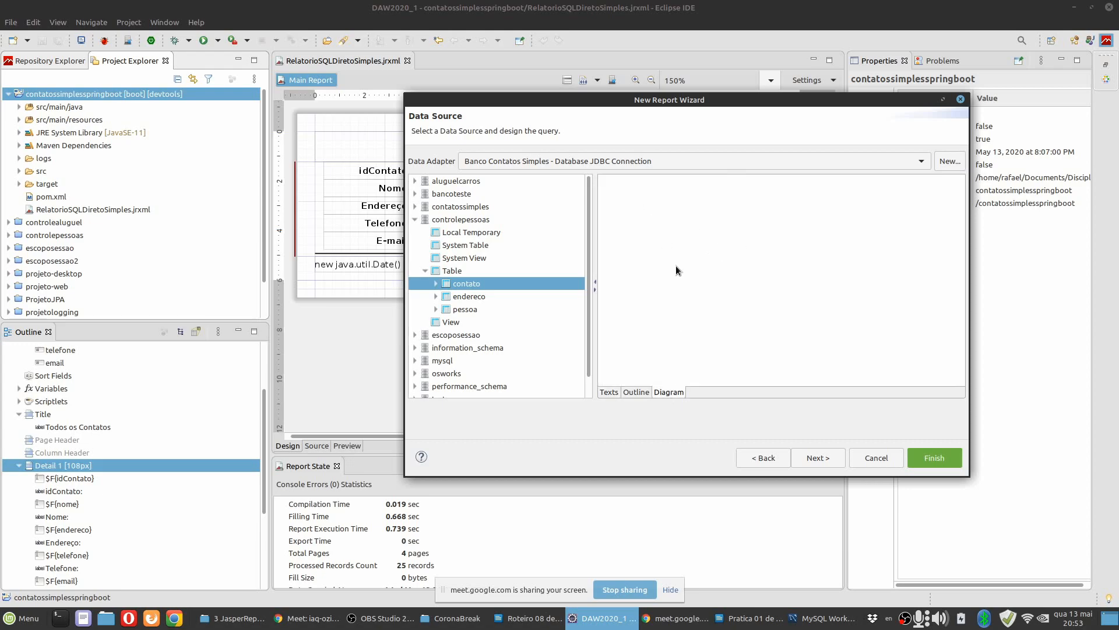
left_click(610, 391)
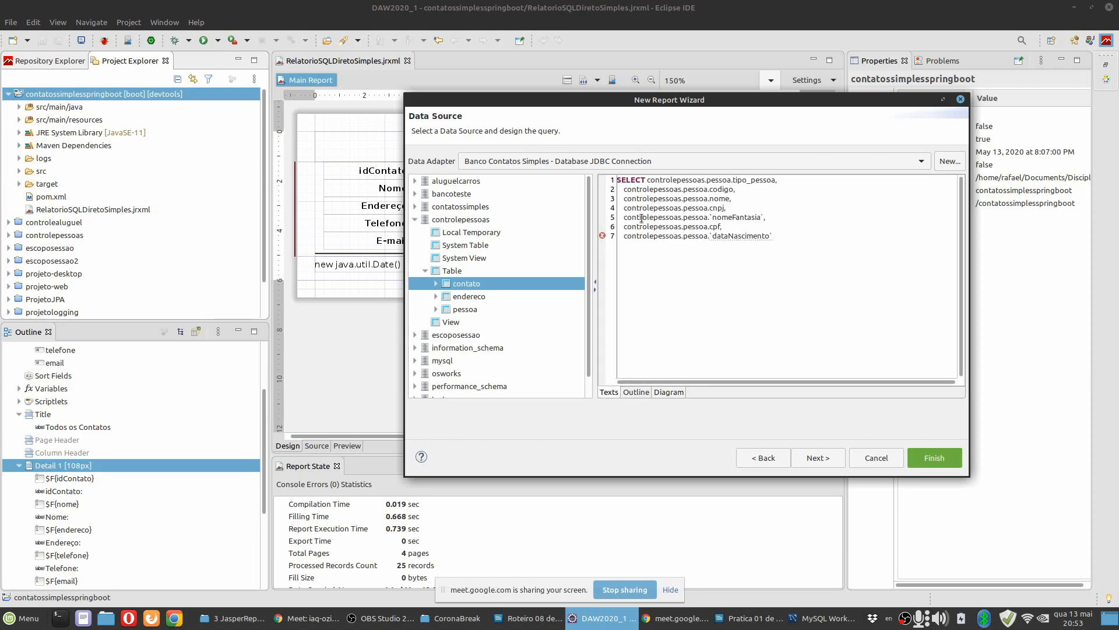
key("ctrl+a")
key("BackSpace")
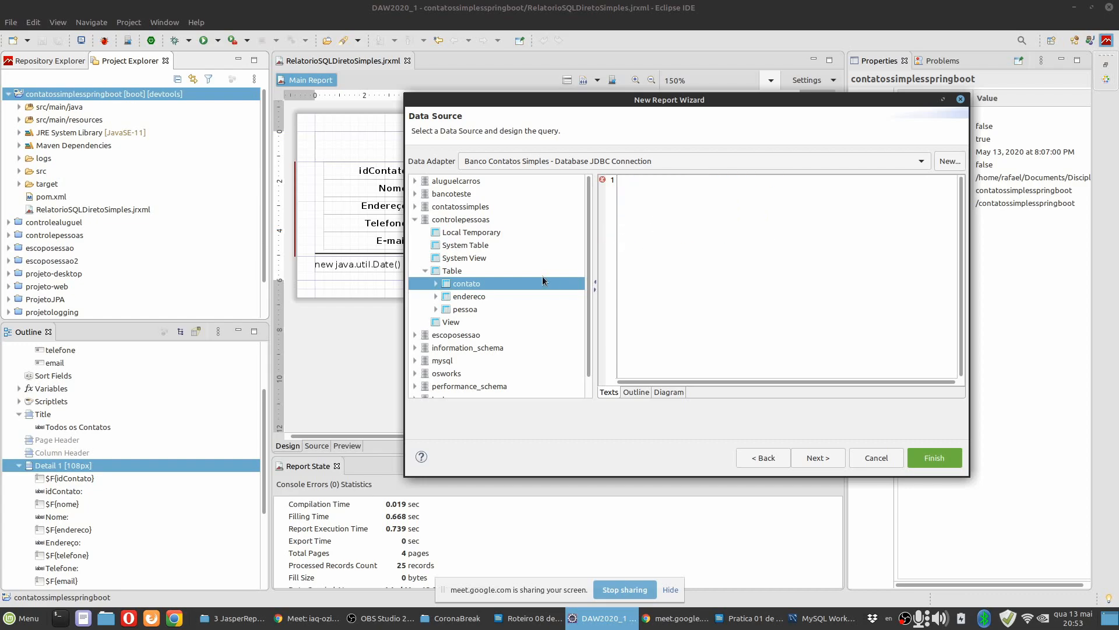
Add the pessoa table from controlepessoas to the empty diagram again, select all its columns, and check the SQL text.
left_click(657, 388)
left_click_drag(466, 310, 670, 216)
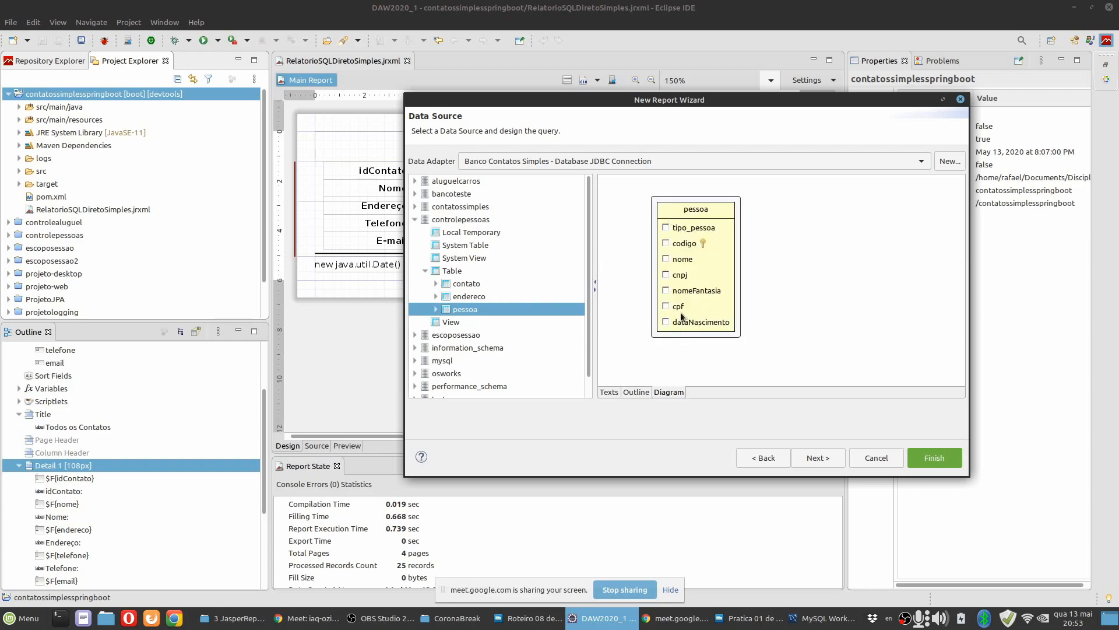
right_click(684, 287)
left_click(703, 229)
right_click(718, 213)
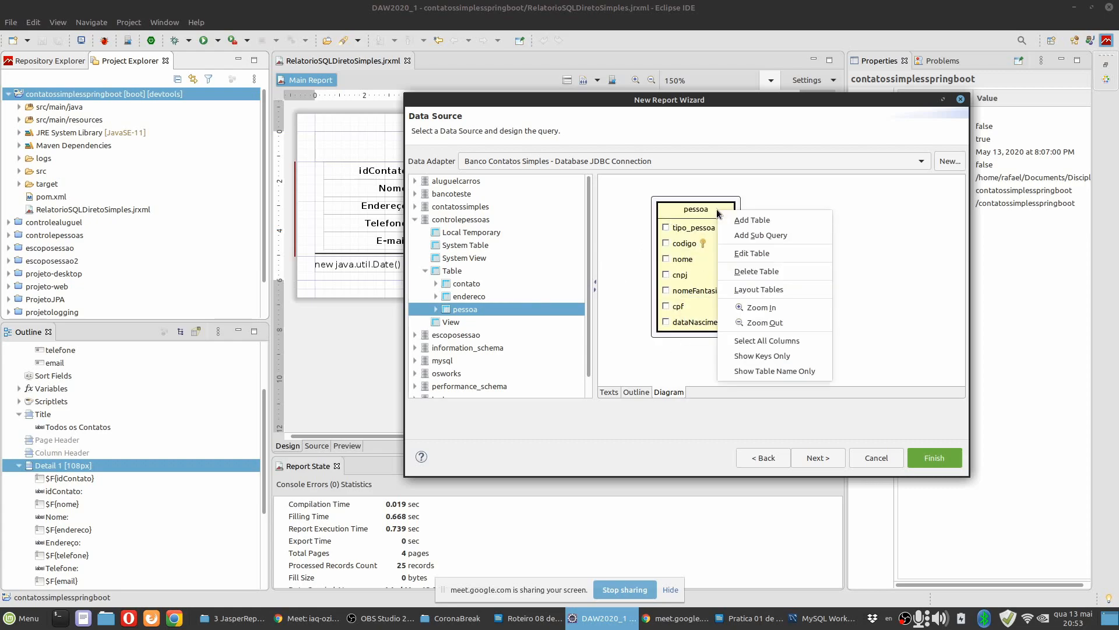
left_click(752, 341)
left_click(608, 391)
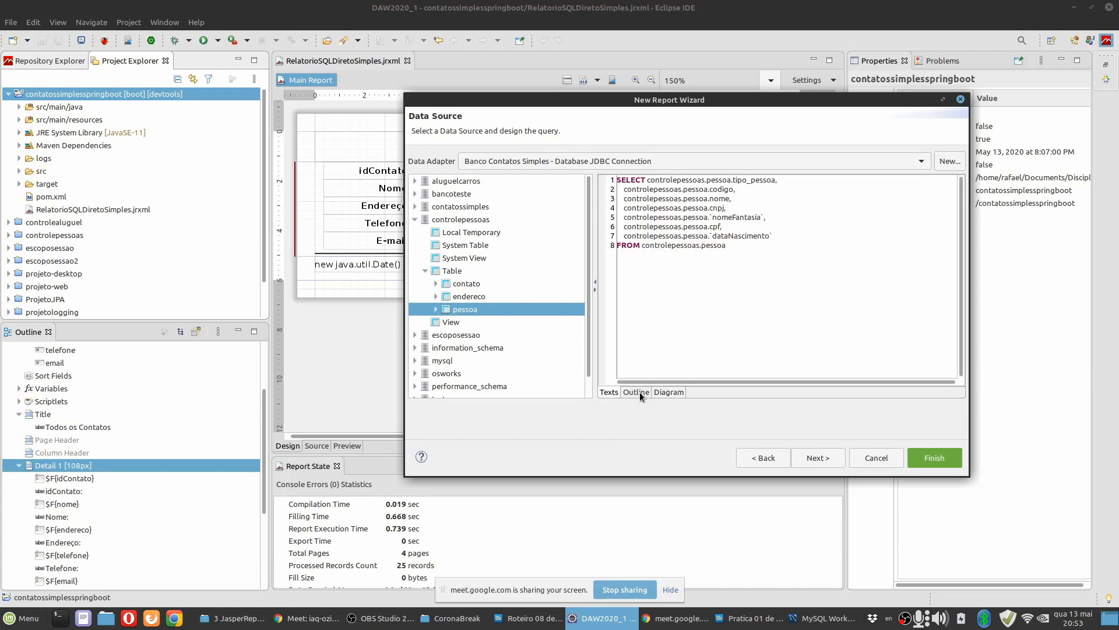
Order the query by the nome column of controlepessoas.pessoa.
left_click(637, 391)
right_click(637, 245)
left_click(678, 259)
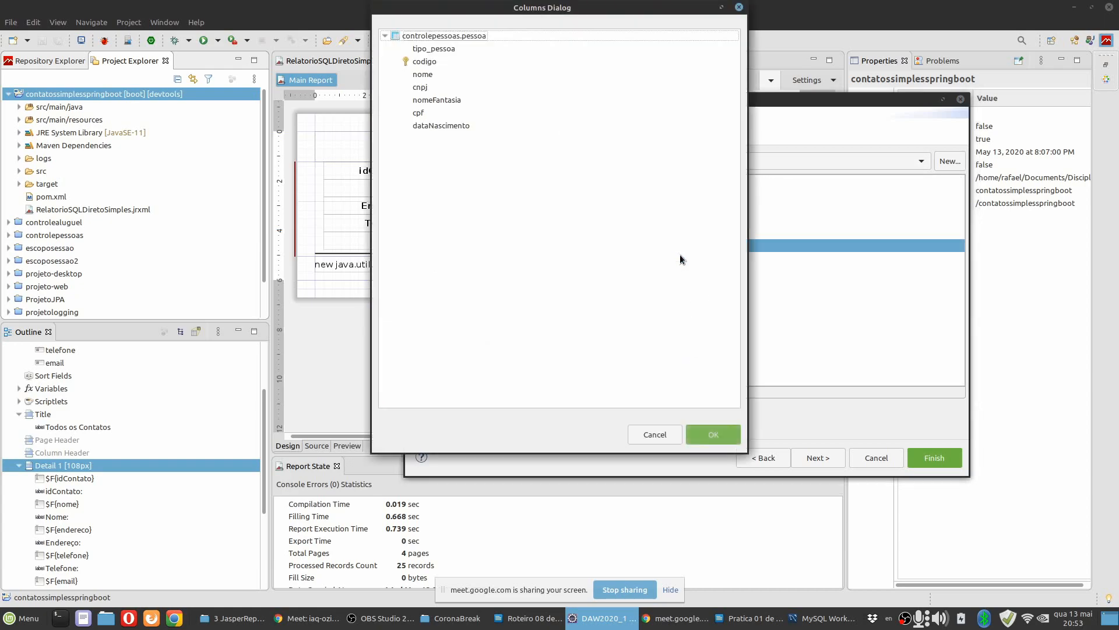
left_click(425, 74)
left_click(713, 434)
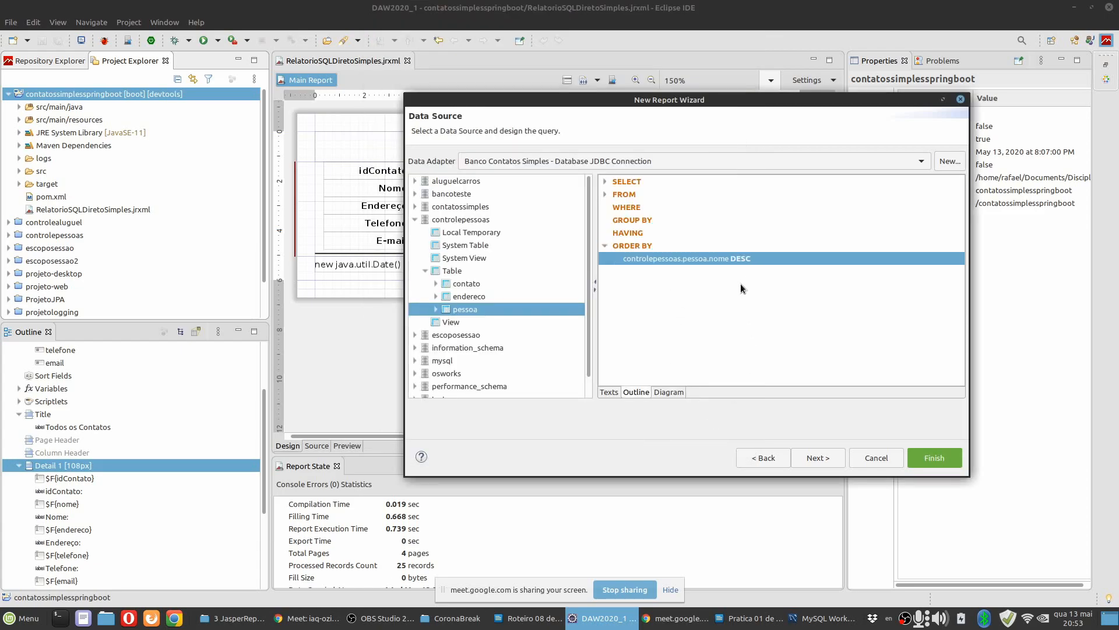
Include all dataset fields in the report, leave the grouping empty, and generate the report.
left_click(815, 458)
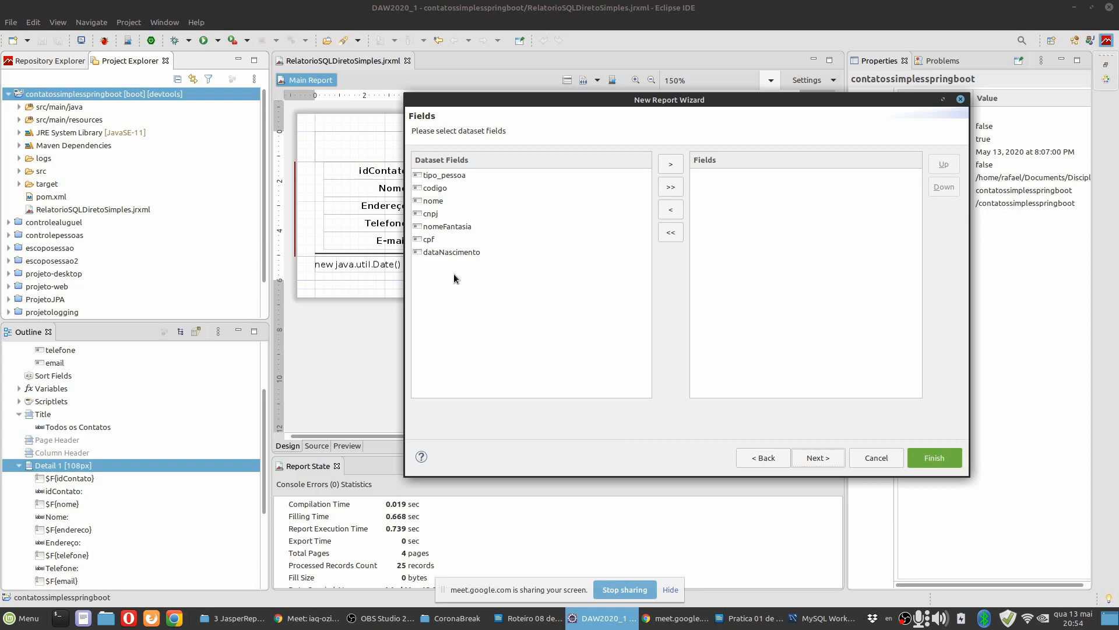
left_click_drag(574, 108, 539, 119)
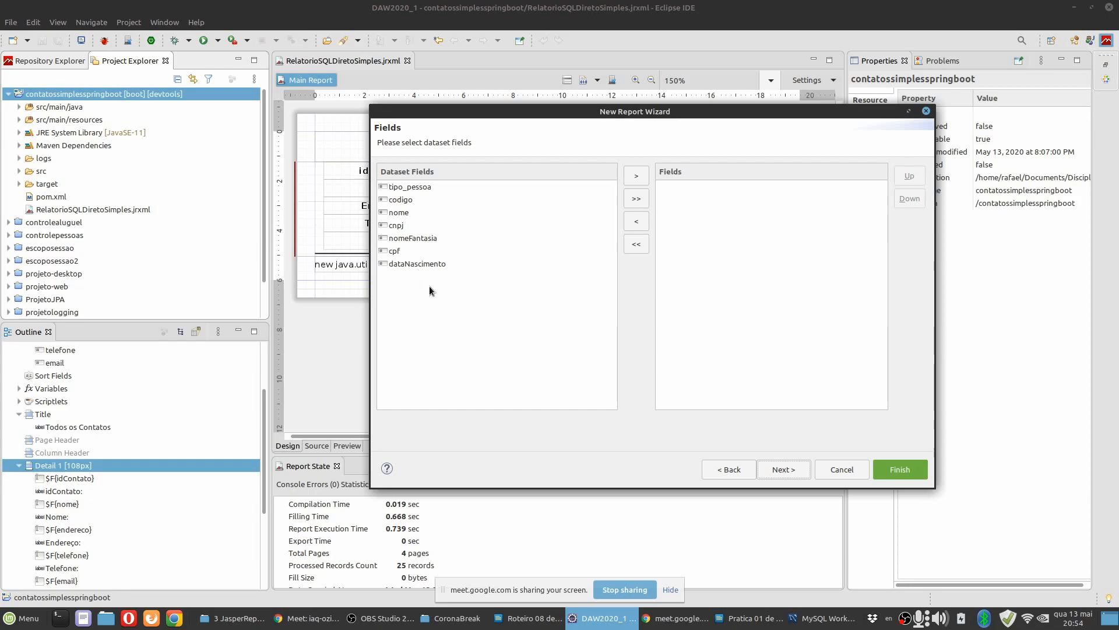
left_click(636, 199)
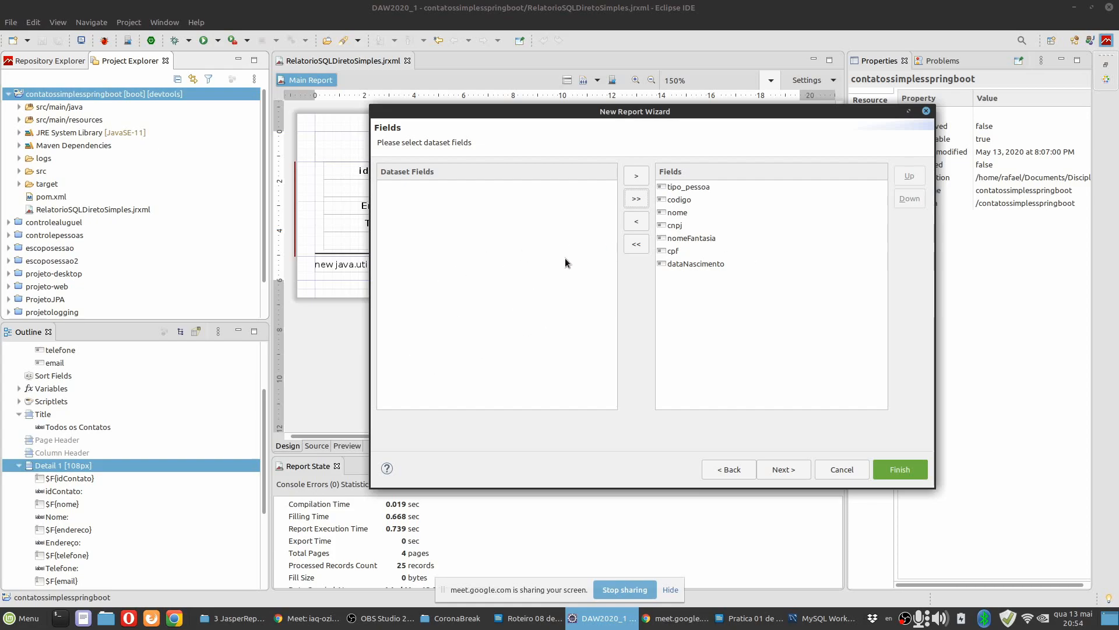
left_click(784, 469)
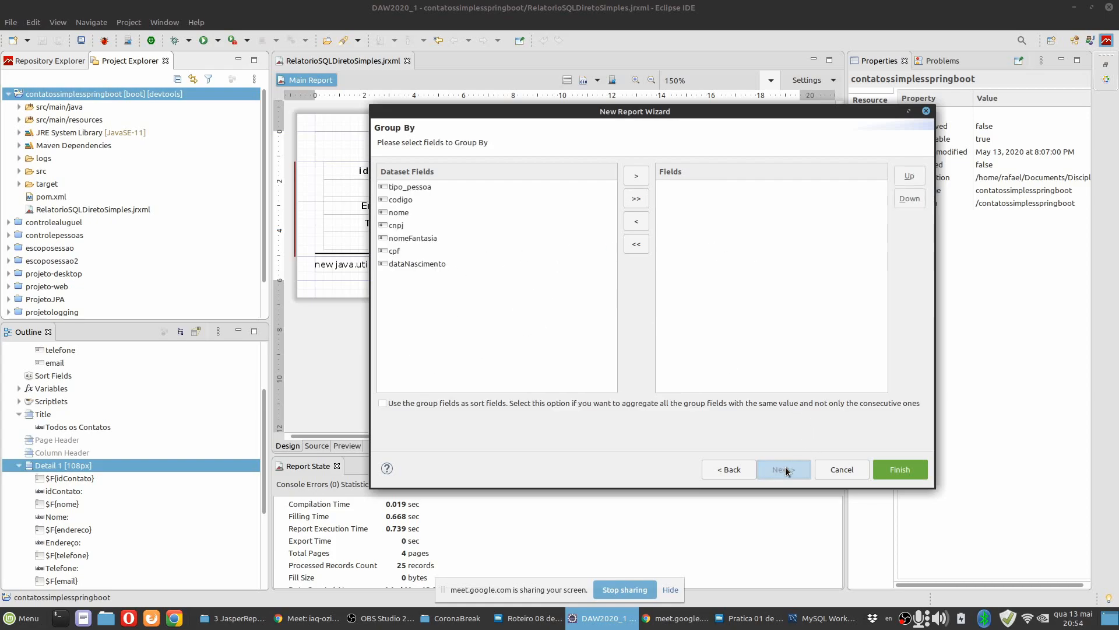
left_click(785, 470)
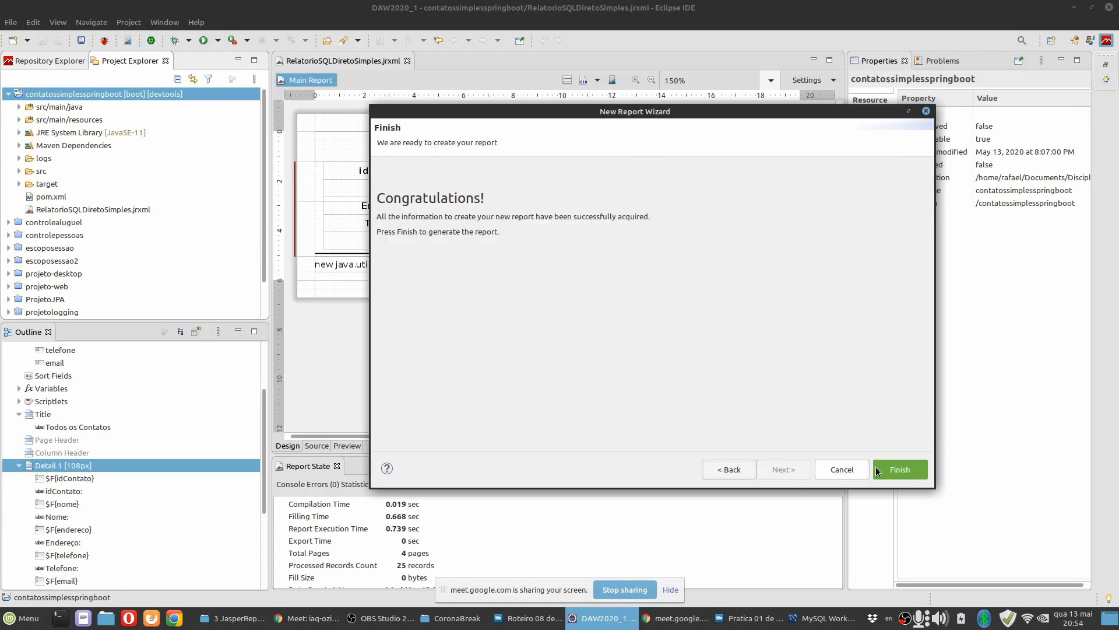
left_click(900, 470)
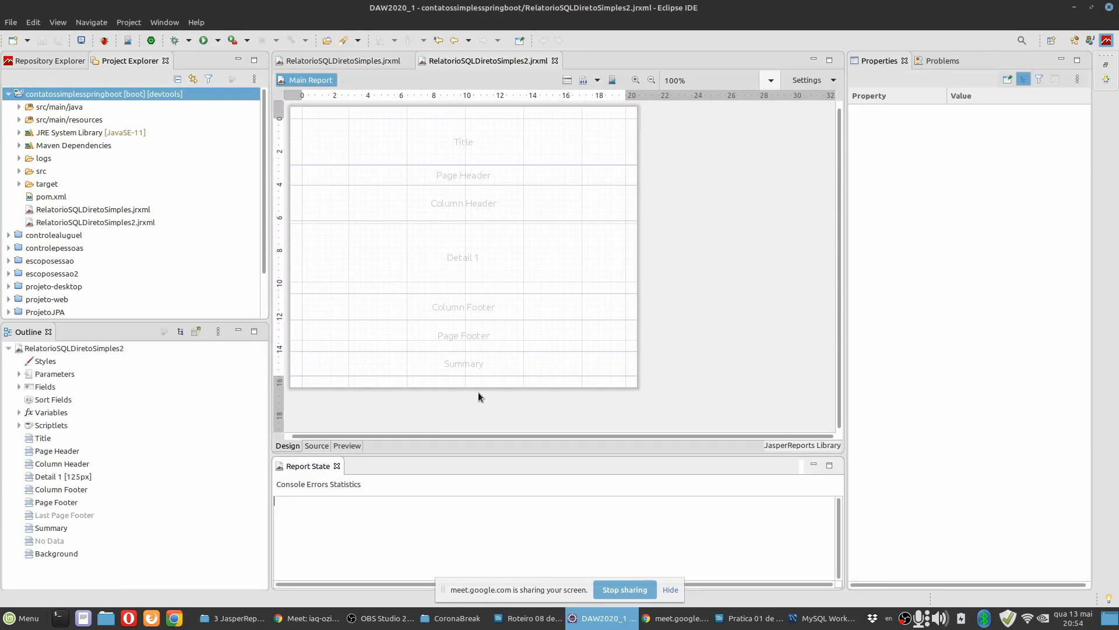
left_click(521, 176)
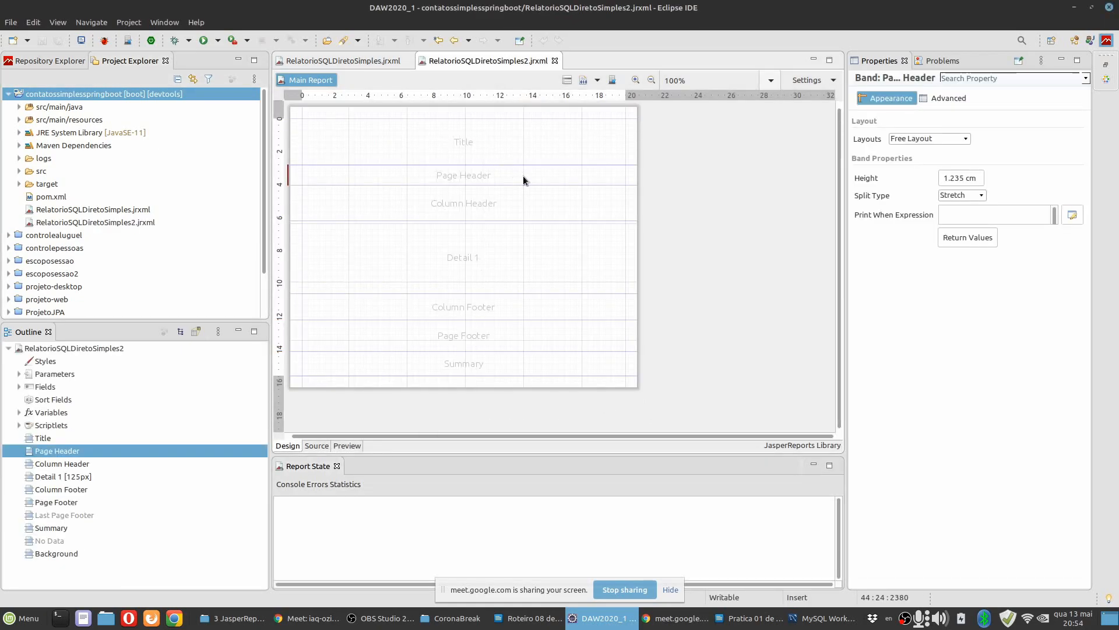
Delete the Page Header, Column Header, Column Footer and Summary bands from the report design.
right_click(523, 178)
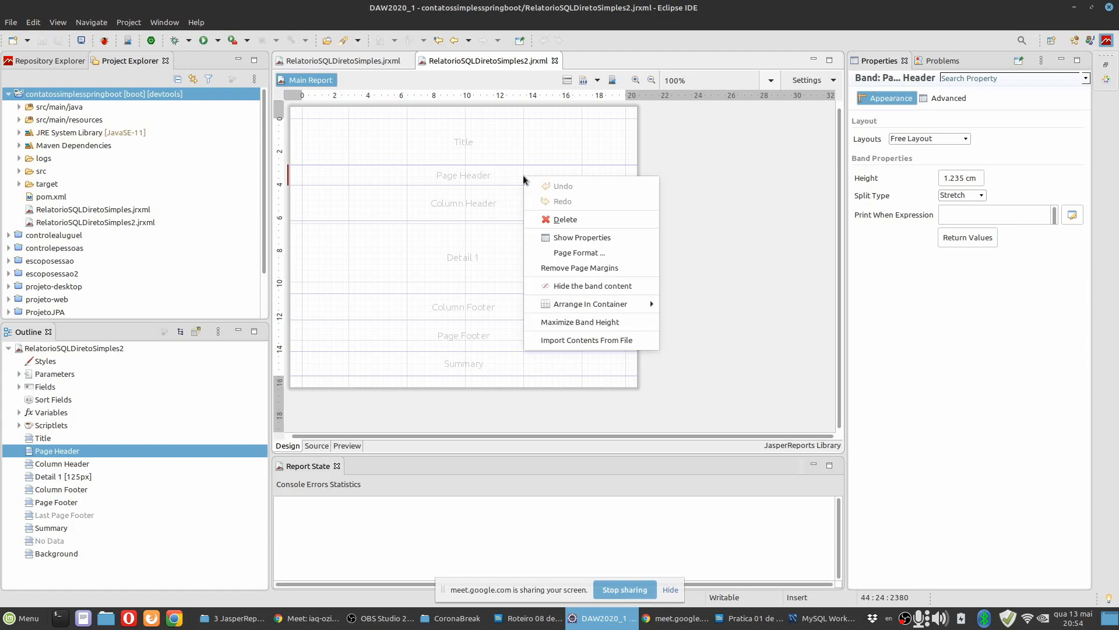
left_click(564, 219)
left_click(552, 191)
right_click(557, 187)
left_click(583, 227)
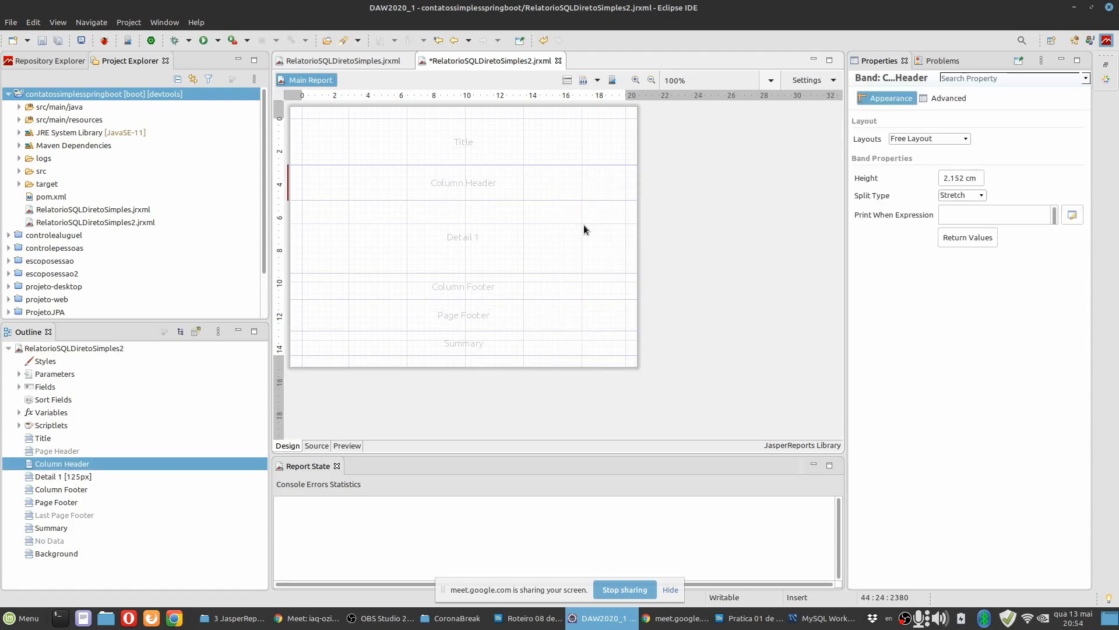
left_click(525, 251)
right_click(540, 256)
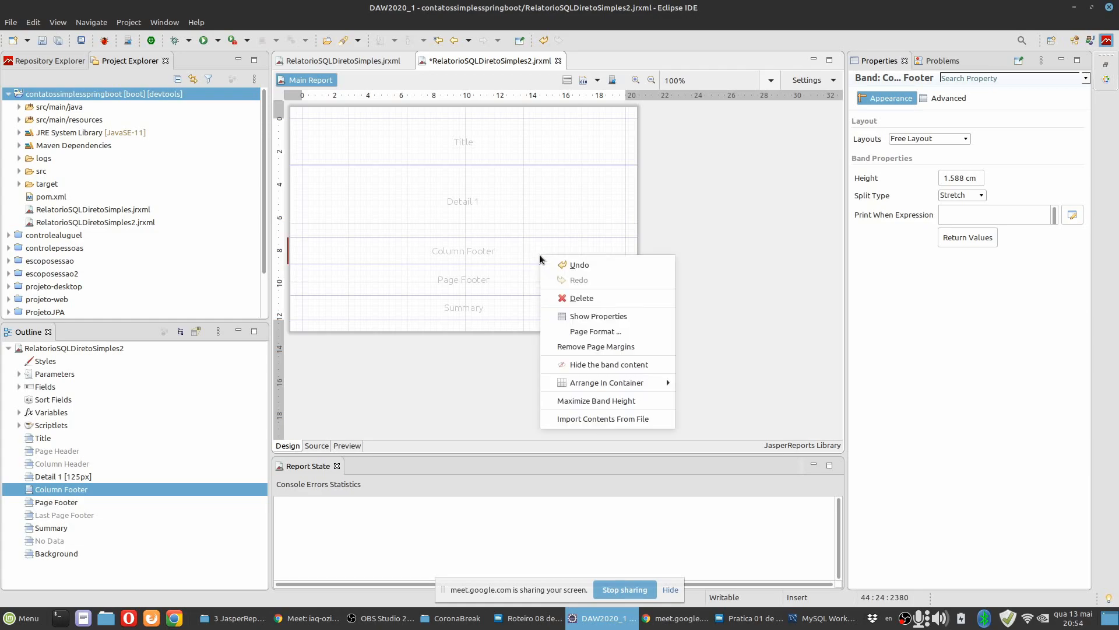
left_click(571, 299)
left_click(520, 282)
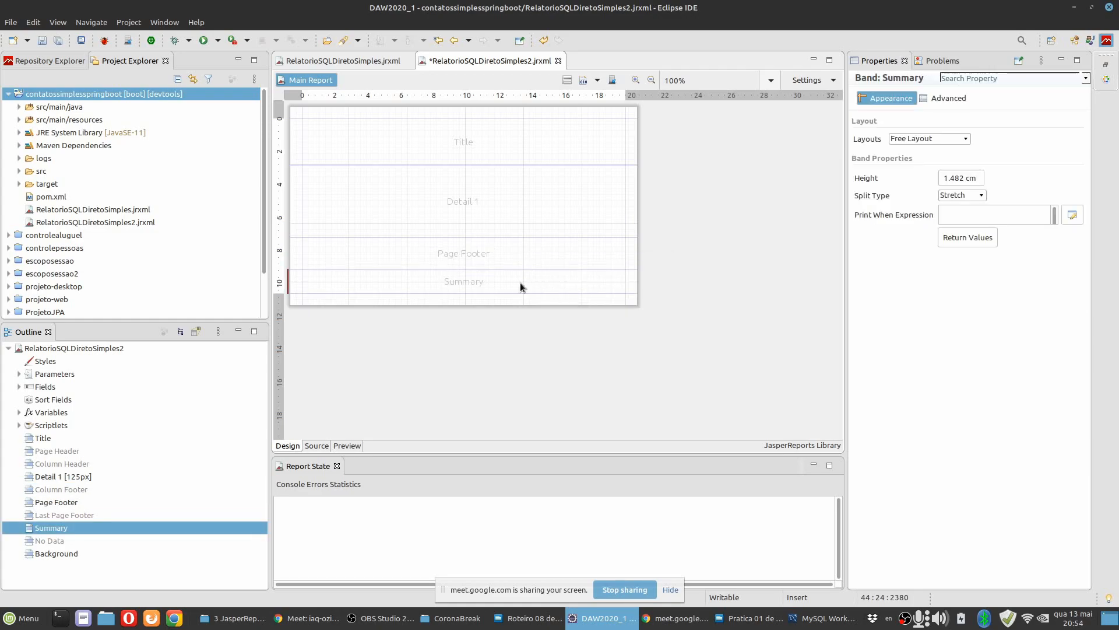
right_click(520, 282)
left_click(551, 320)
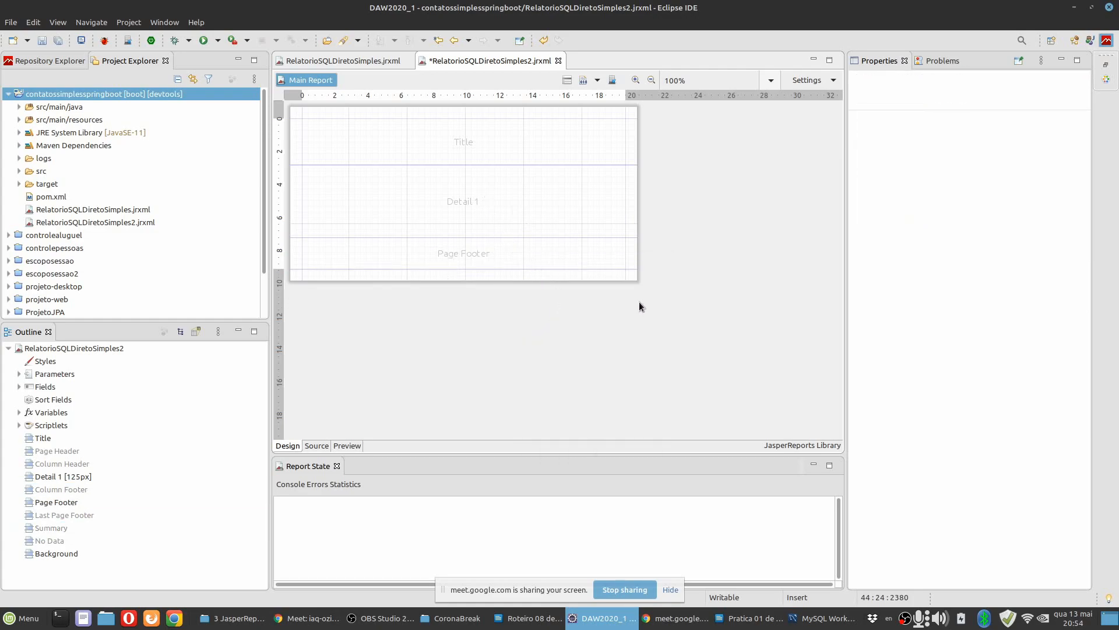
Place the codigo field with its label at the upper-left corner of the Detail 1 band.
left_click(636, 80)
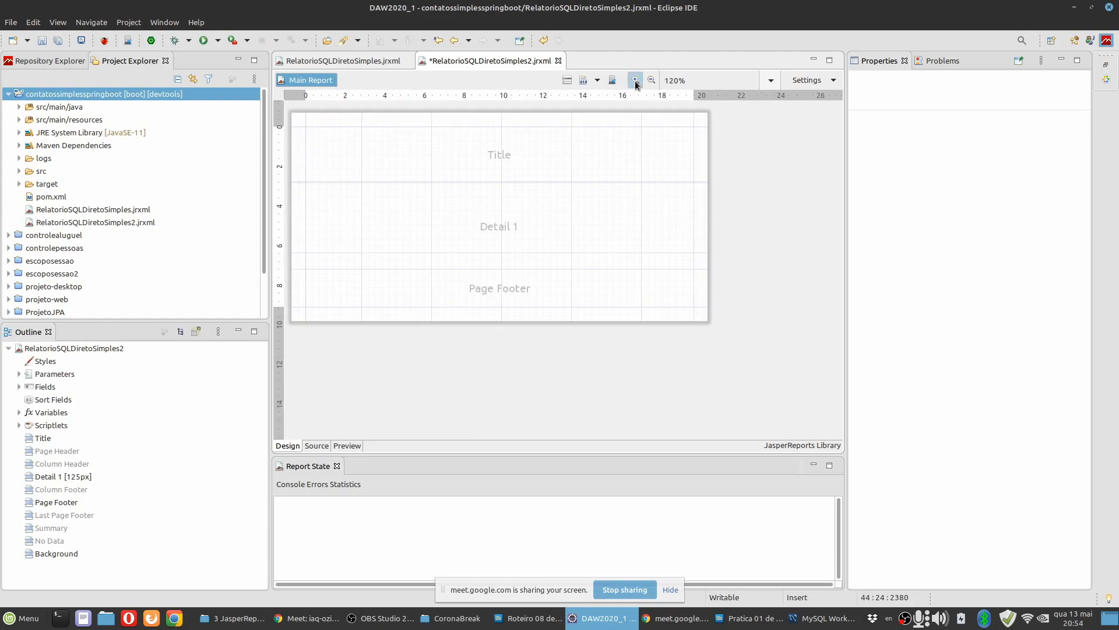
left_click(20, 387)
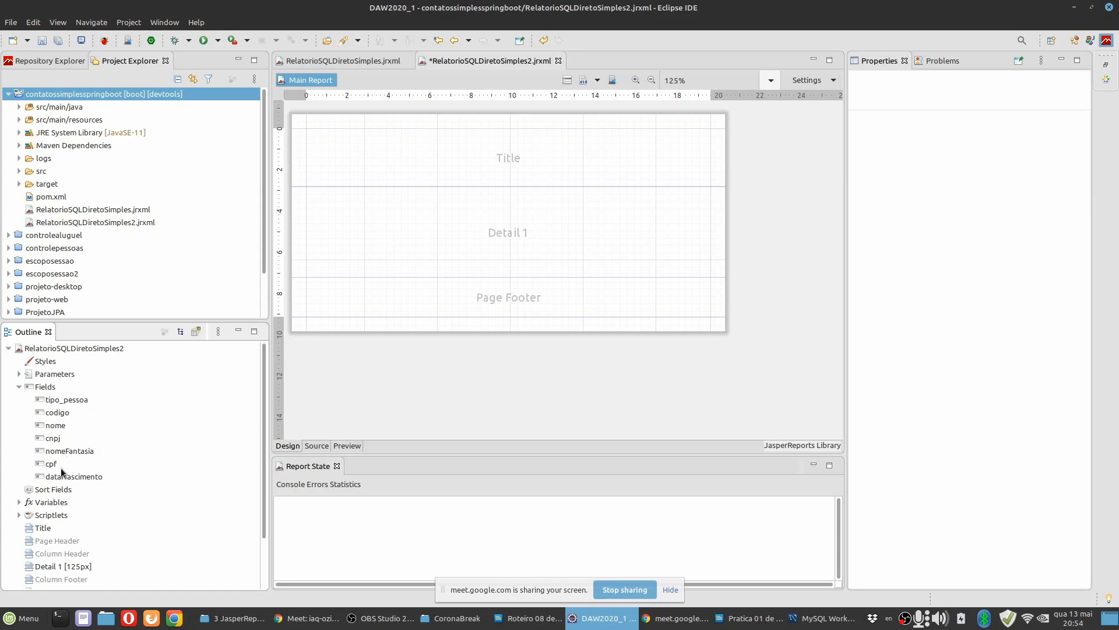
left_click(53, 404)
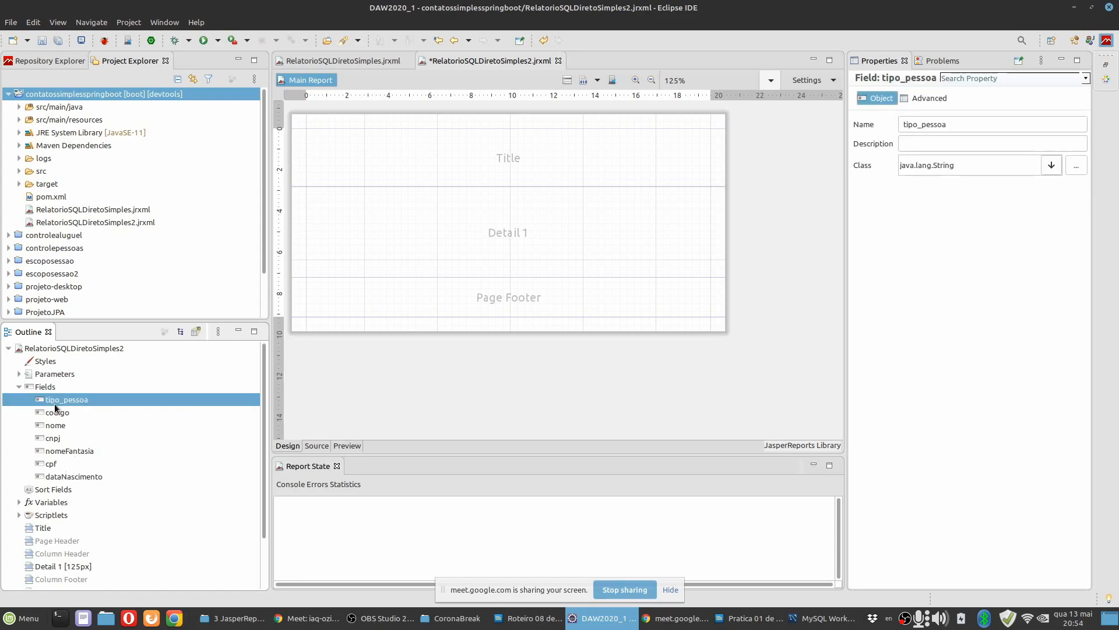
left_click_drag(70, 398, 434, 203)
left_click(60, 418)
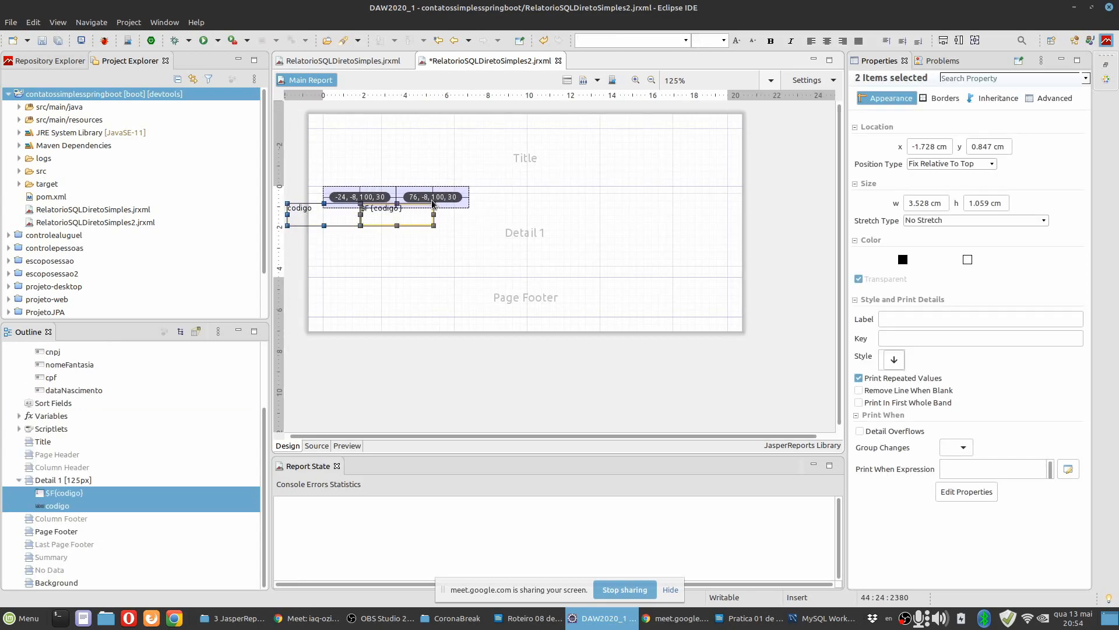
Add the nome field with its label to the Detail 1 band directly below codigo.
scroll(57, 409, "up", 3)
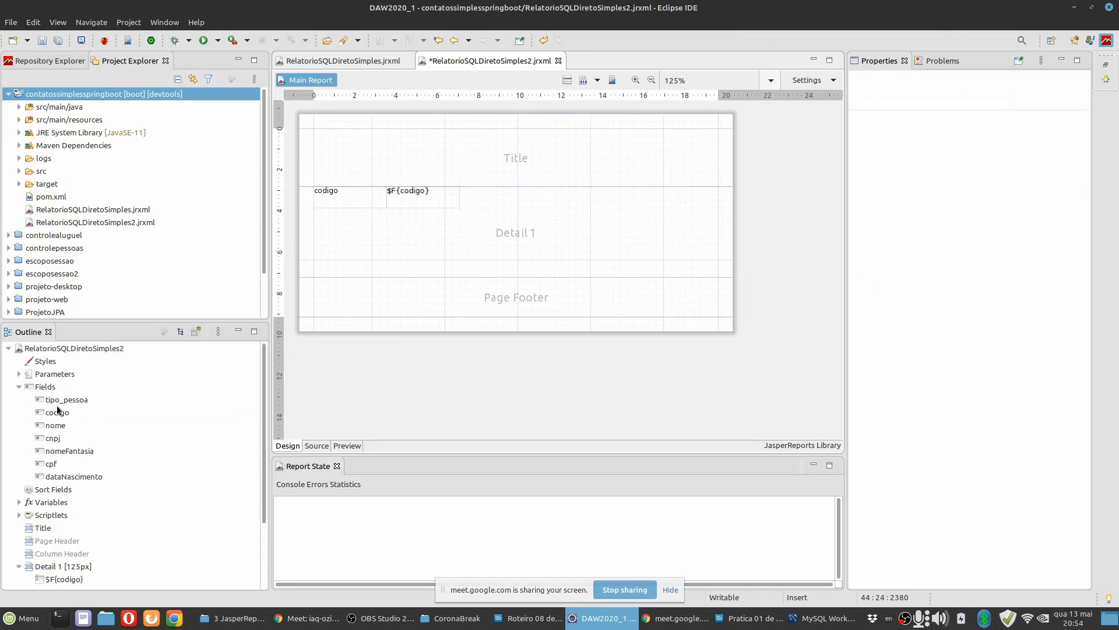
left_click(57, 425)
left_click_drag(58, 425, 422, 225)
left_click(369, 240)
left_click(422, 240, "shift")
Add the cpf field with its label to the Detail 1 band directly below nome.
scroll(64, 380, "up", 3)
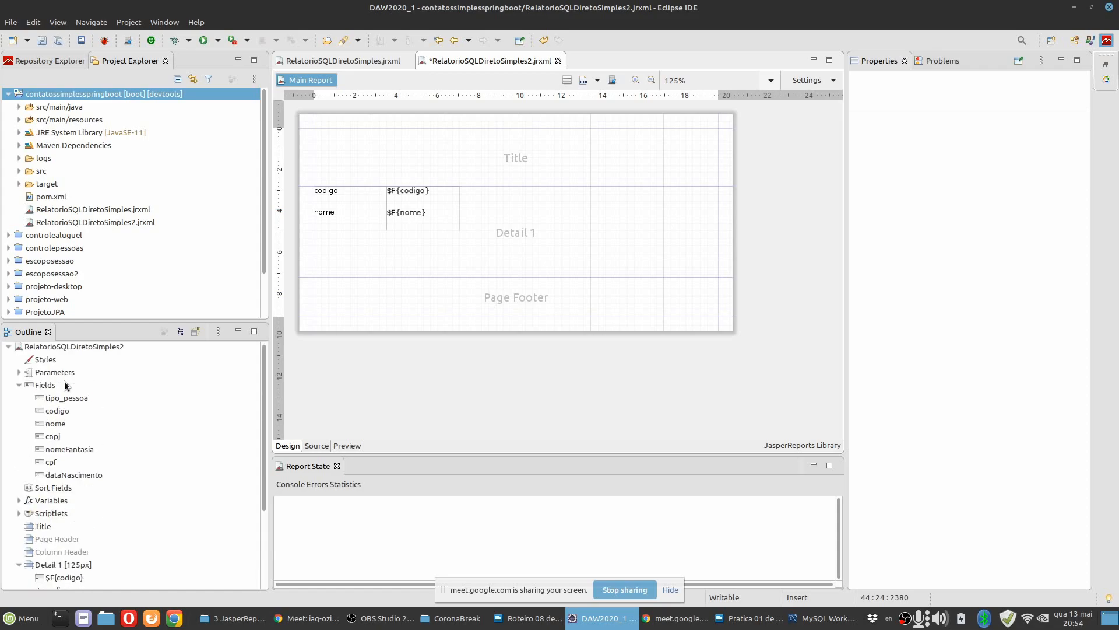
left_click(52, 436)
left_click(55, 461)
left_click_drag(54, 461, 413, 241)
left_click(400, 254)
left_click(441, 257, "shift")
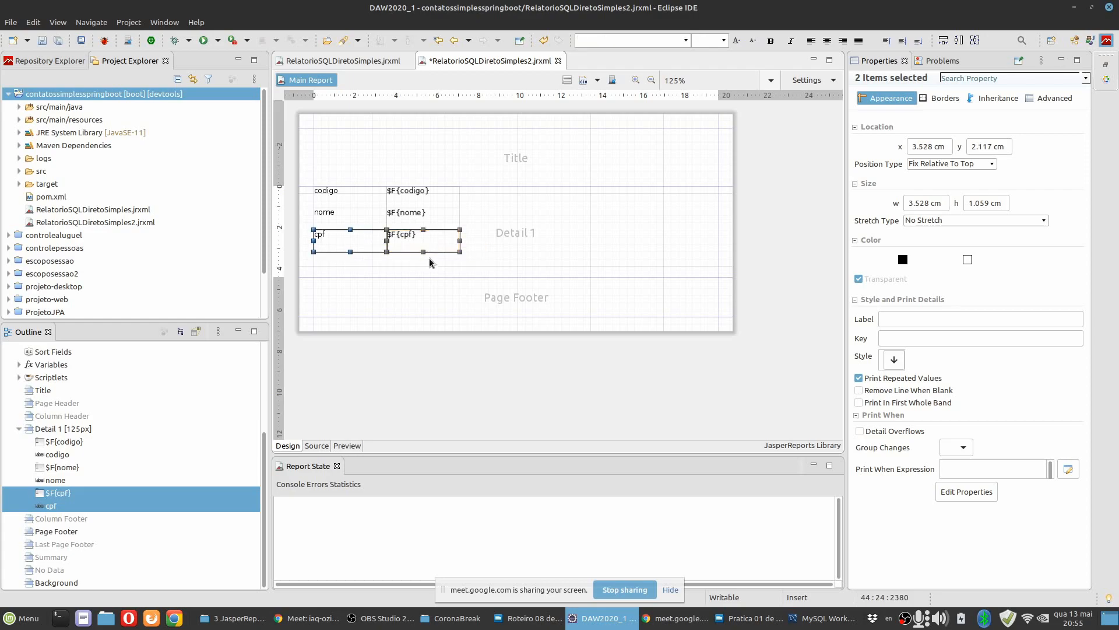
Increase the Detail 1 band's height to about 7.7 cm and add the cnpj field with its label below cpf.
left_click(448, 275)
left_click_drag(448, 277, 455, 345)
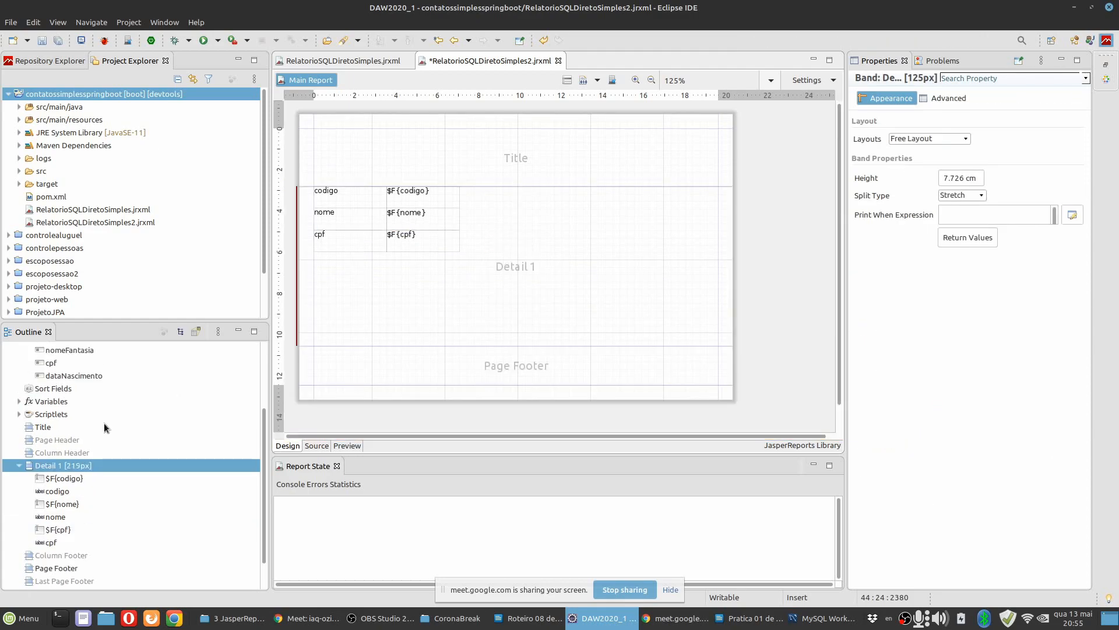
scroll(70, 381, "up", 3)
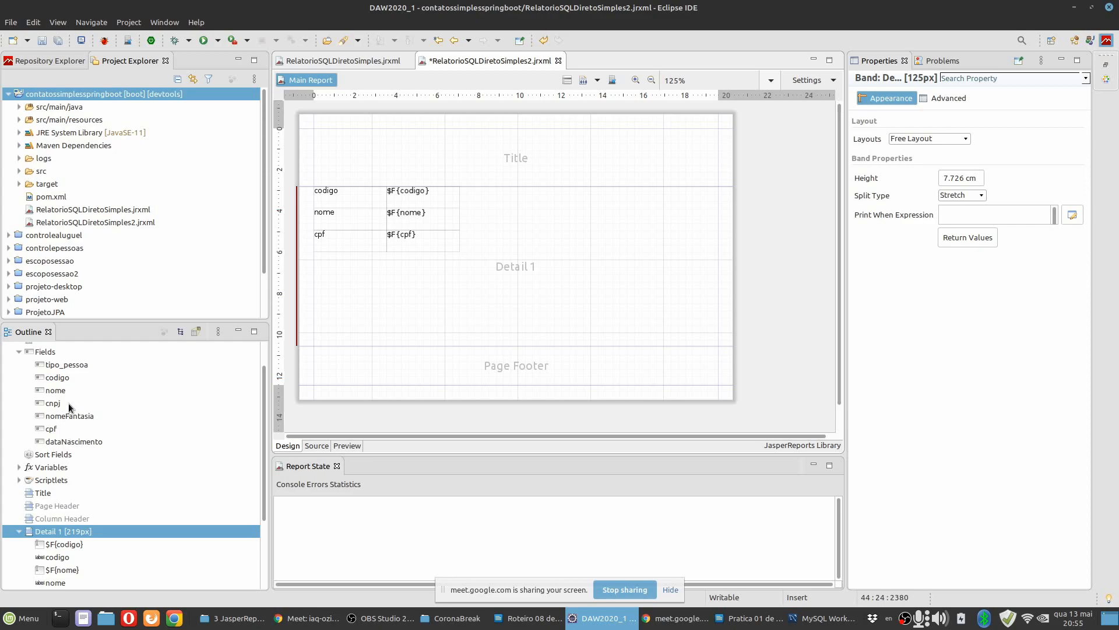
left_click(68, 403)
left_click_drag(55, 405, 423, 267)
left_click(445, 293, "ctrl")
left_click(400, 294)
Add the dataNascimento and nomeFantasia fields with their labels below cnpj, and shorten the Detail 1 band to about 6.7 cm.
scroll(99, 437, "up", 5)
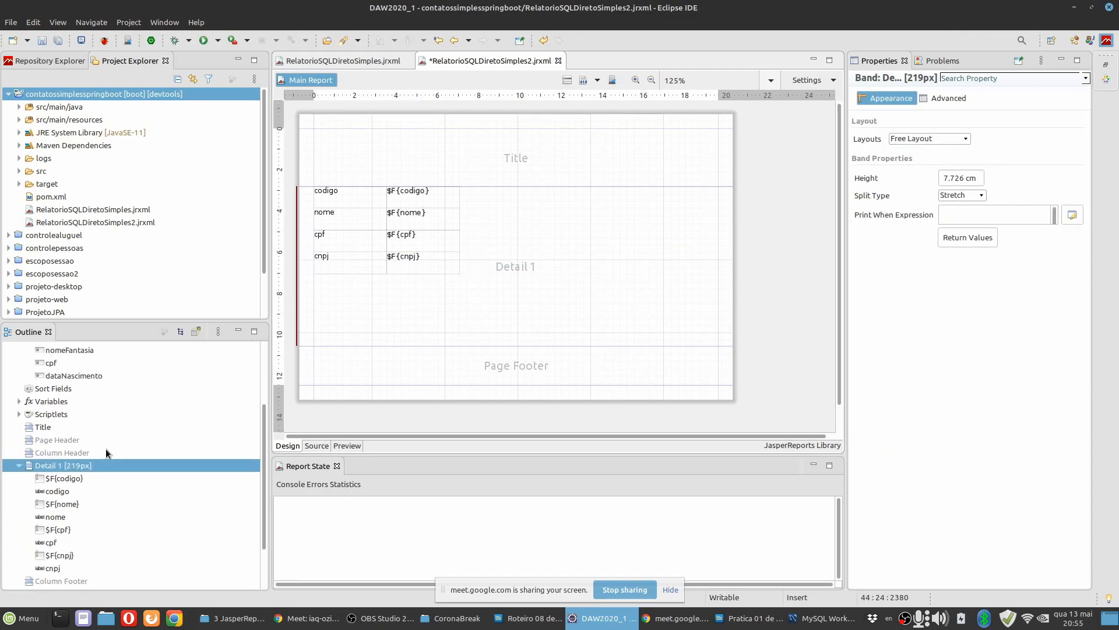
left_click_drag(74, 441, 376, 280)
scroll(82, 385, "up", 3)
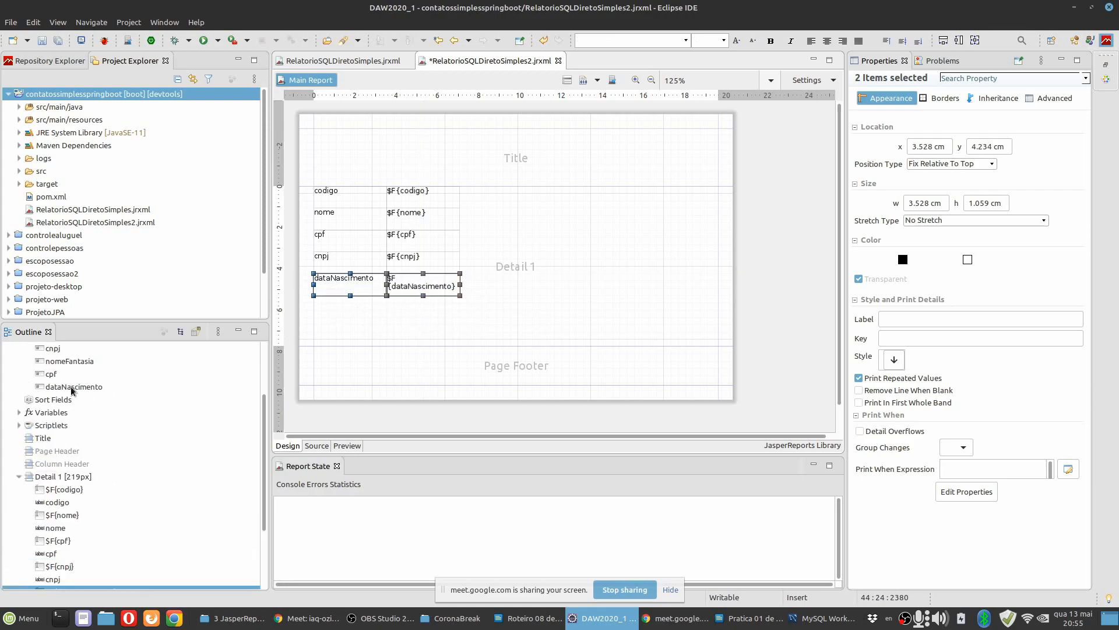
left_click_drag(80, 364, 388, 303)
left_click(480, 343)
left_click_drag(467, 345, 467, 325)
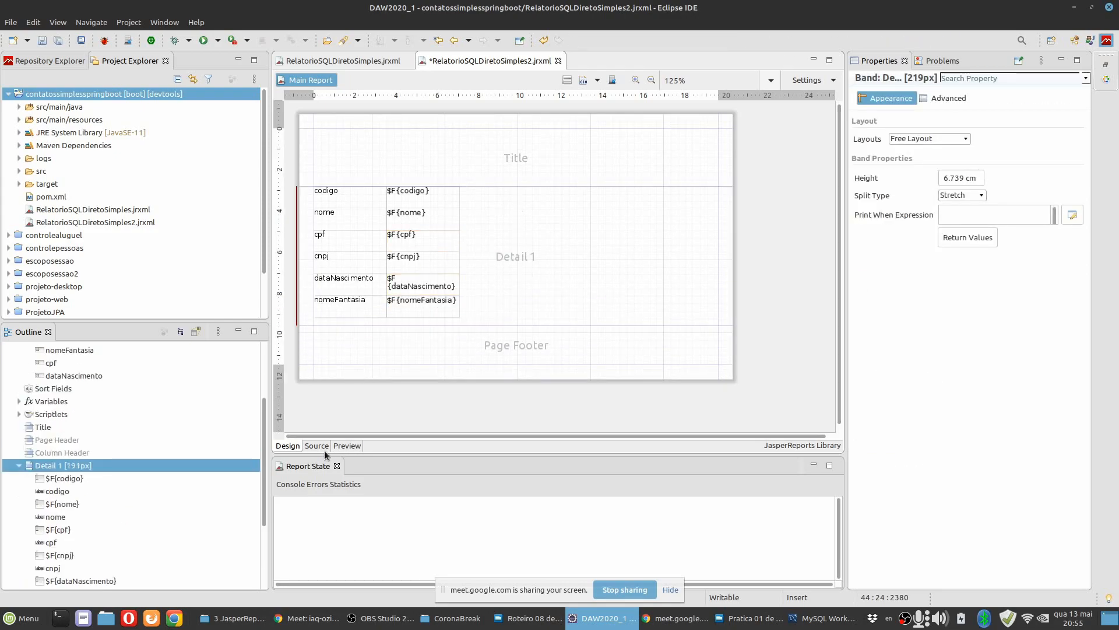
Preview the report enlarged to 175% and look through the field values of the first records.
left_click(347, 446)
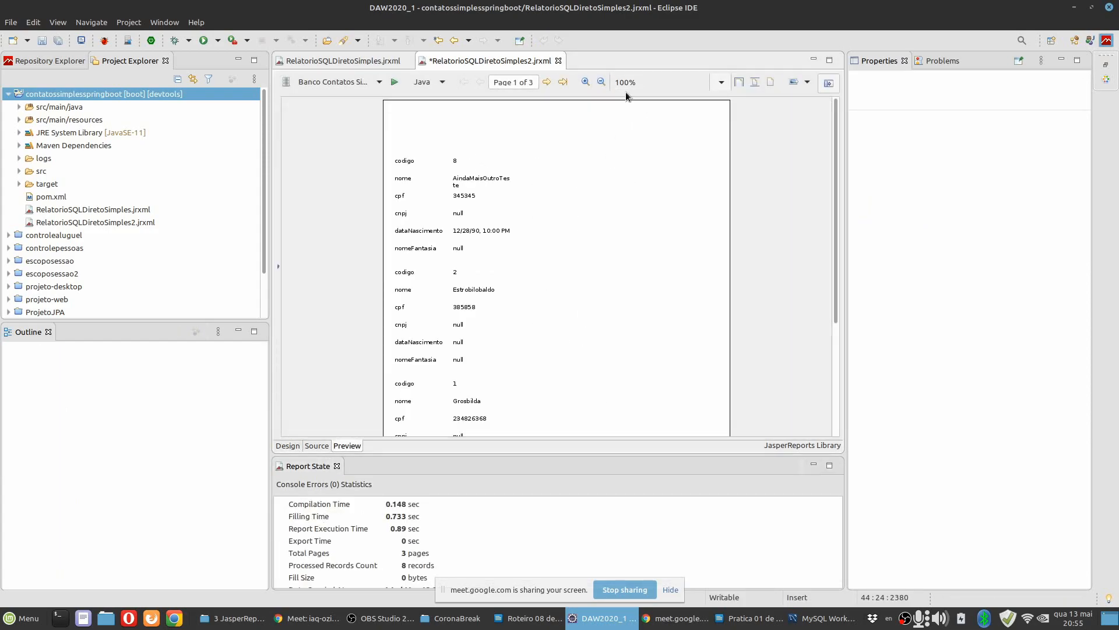
left_click(586, 82)
left_click(585, 82)
left_click(586, 82)
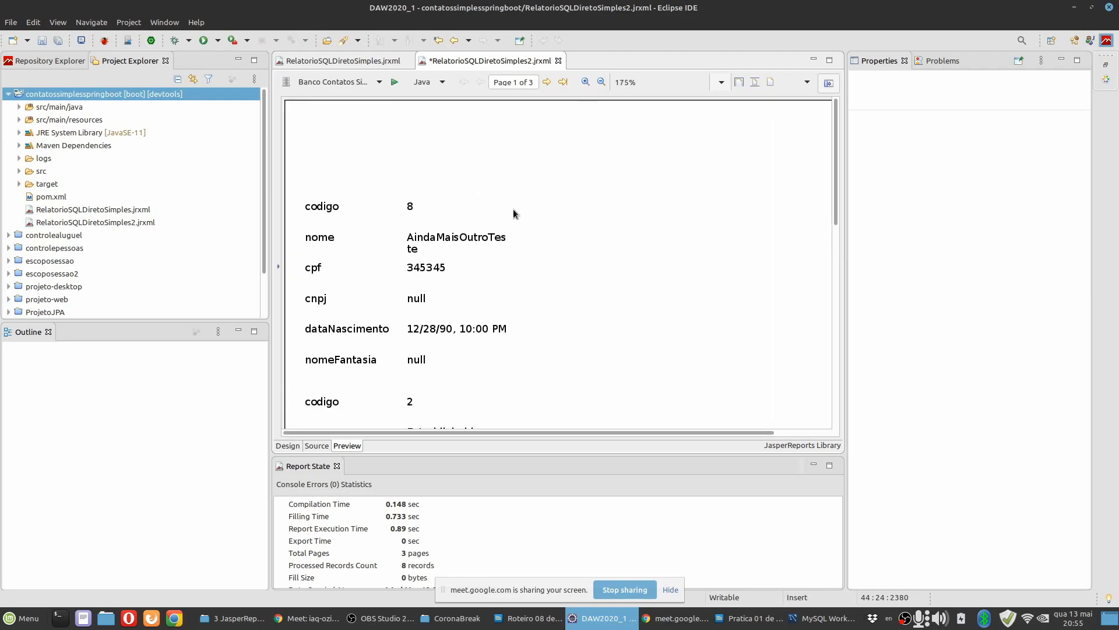
scroll(491, 242, "down", 1)
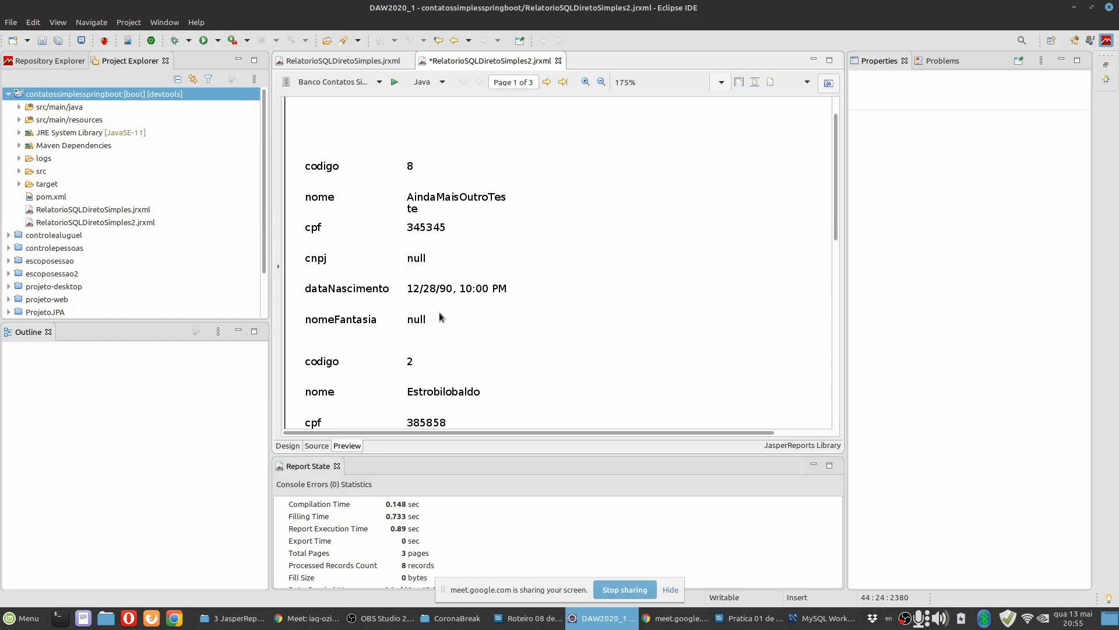
scroll(437, 322, "down", 1)
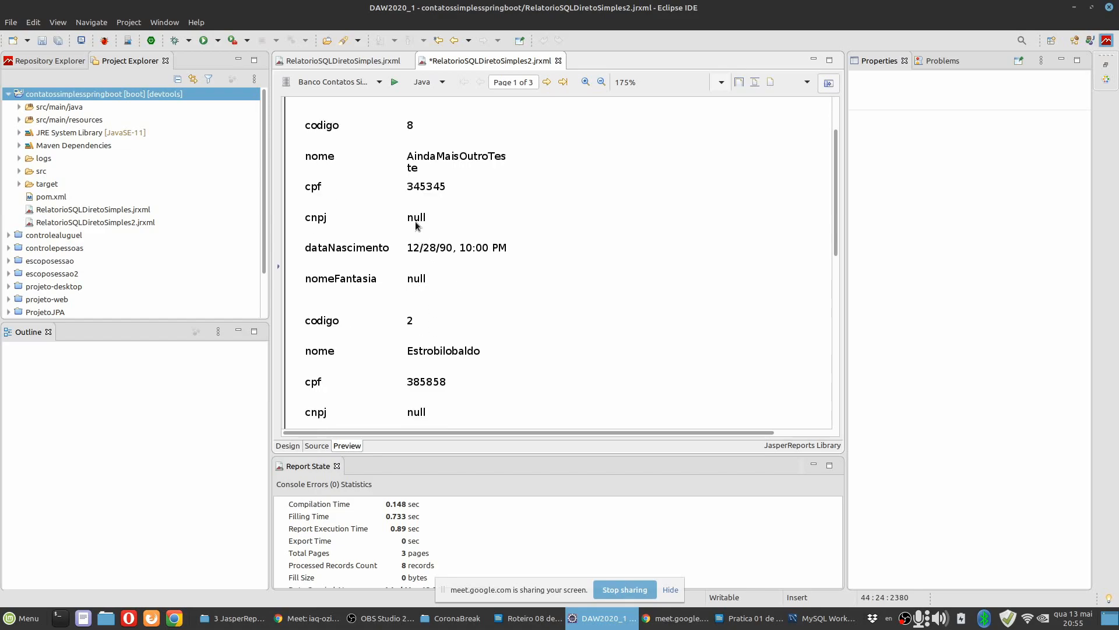
scroll(499, 303, "down", 10)
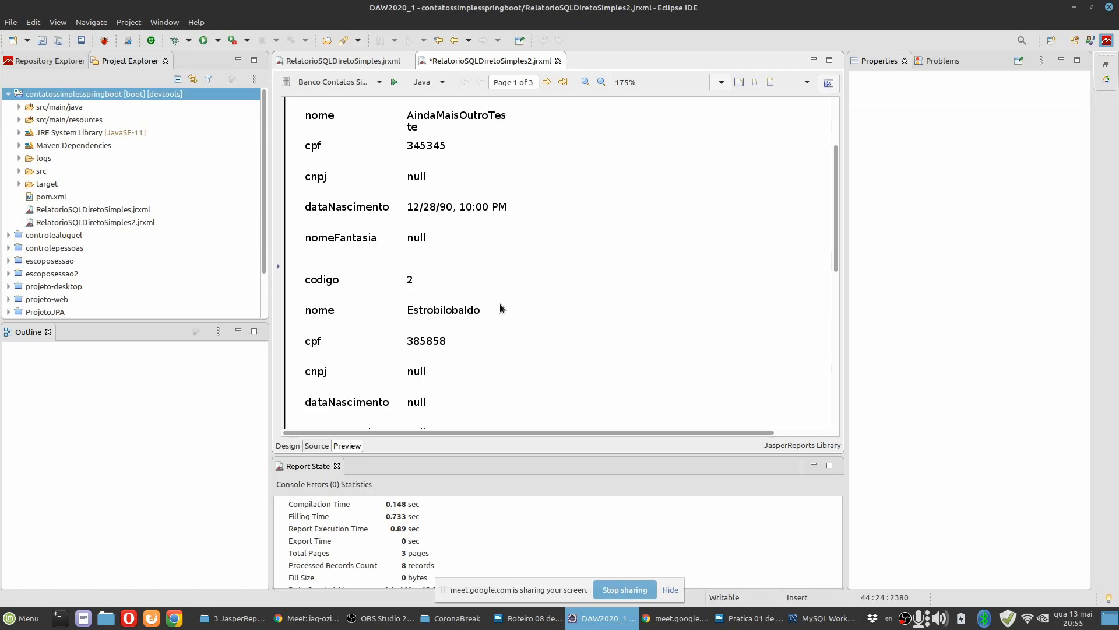
scroll(500, 307, "up", 10)
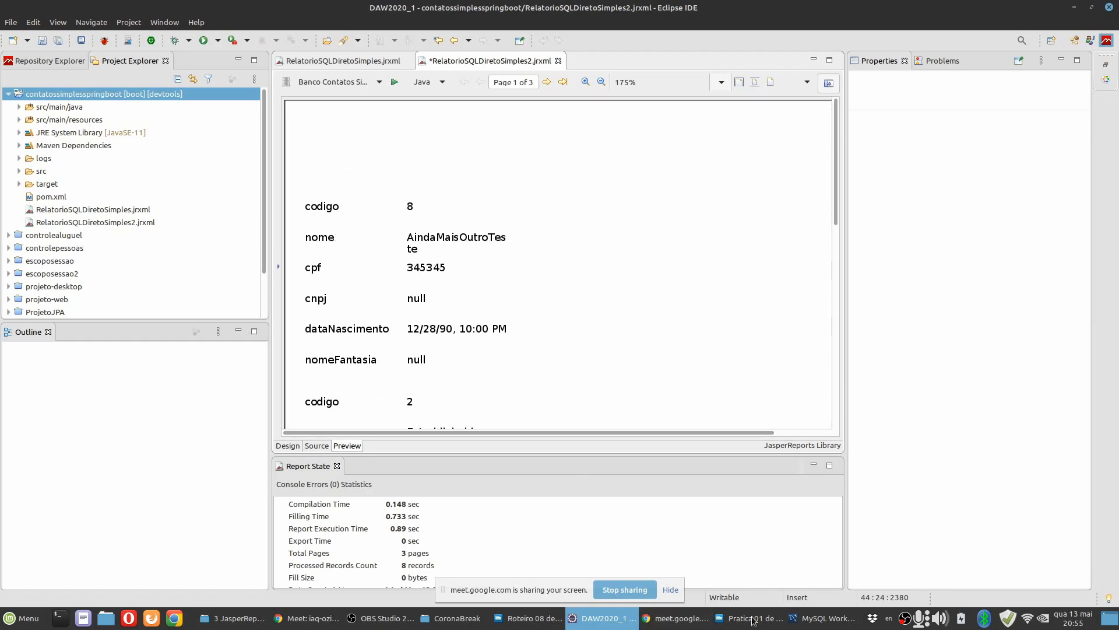
Switch to MySQL Workbench and list the rows of the pessoa table in the controlepessoas schema in an enlarged result grid.
left_click(822, 618)
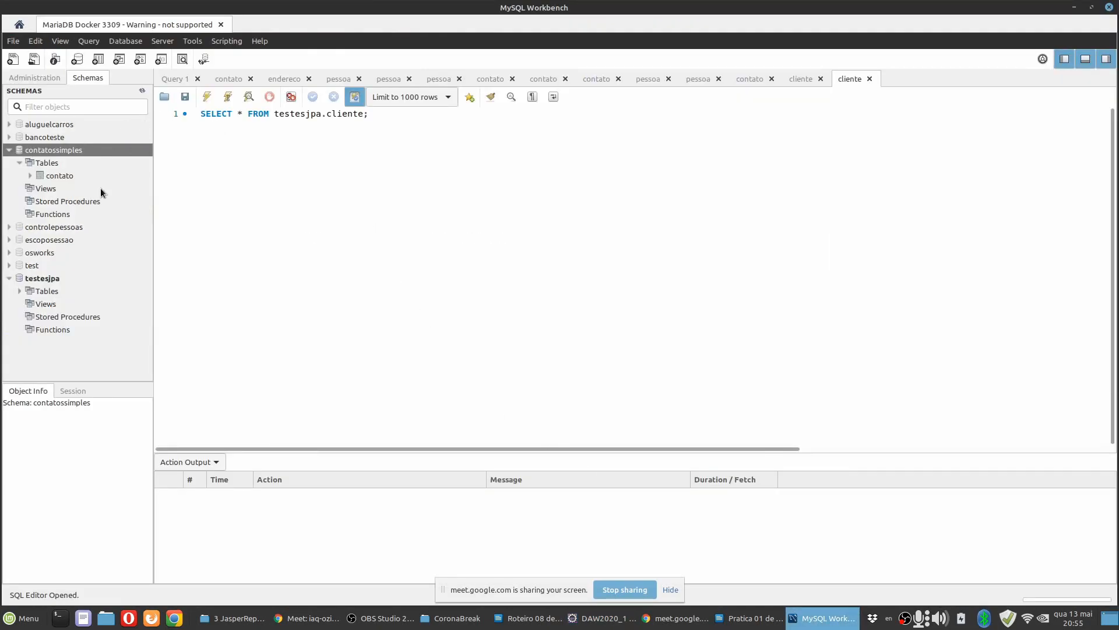
double_click(50, 227)
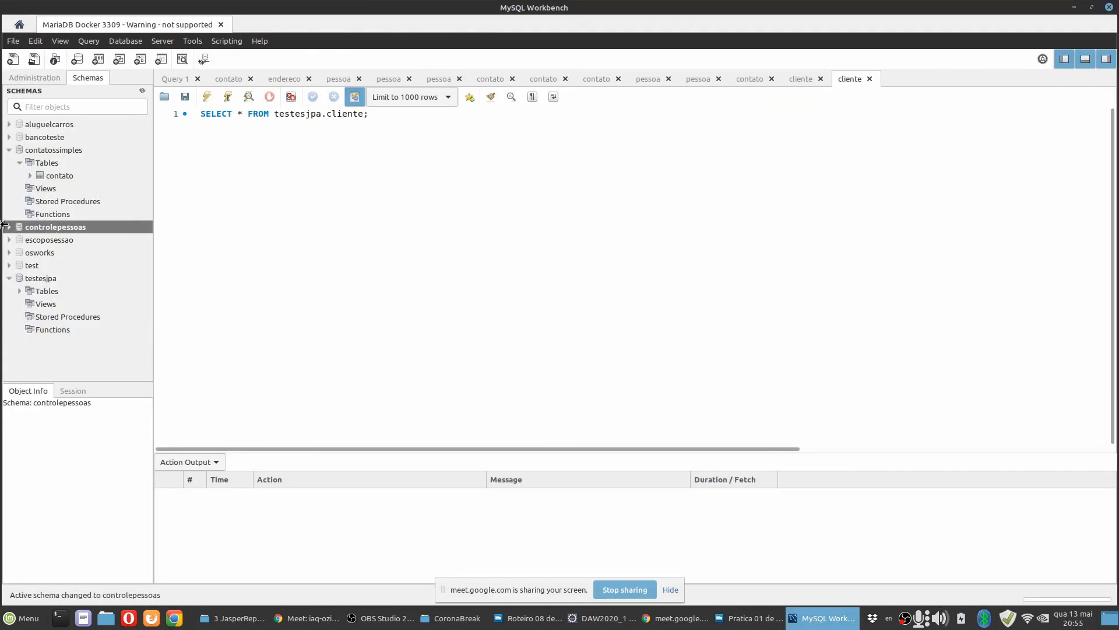
left_click(9, 227)
left_click(20, 240)
right_click(61, 277)
left_click(173, 293)
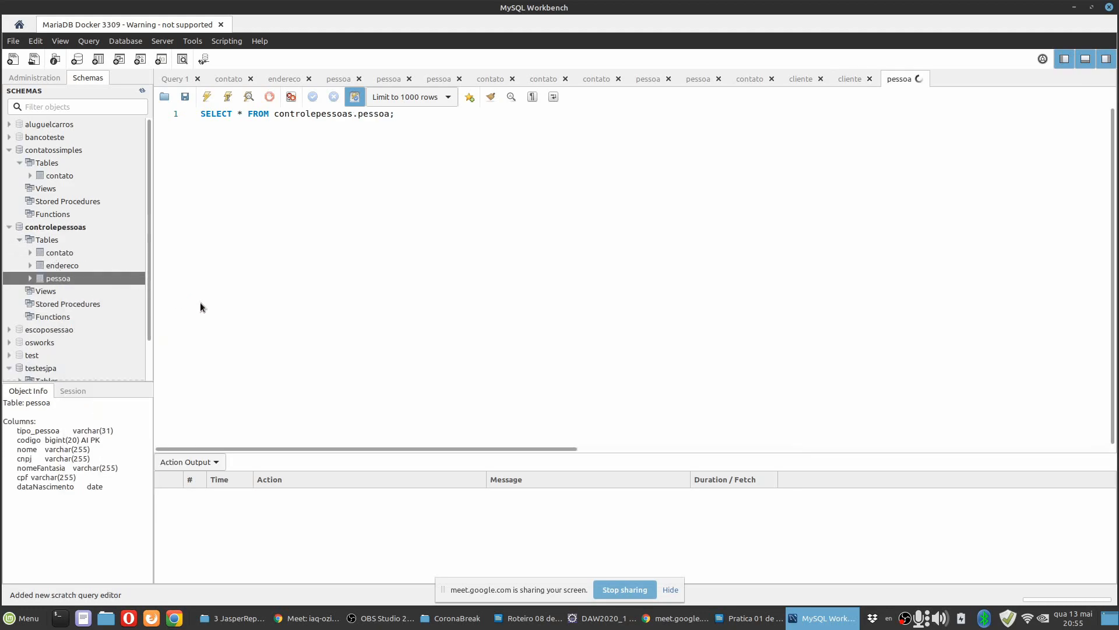
left_click_drag(314, 278, 325, 164)
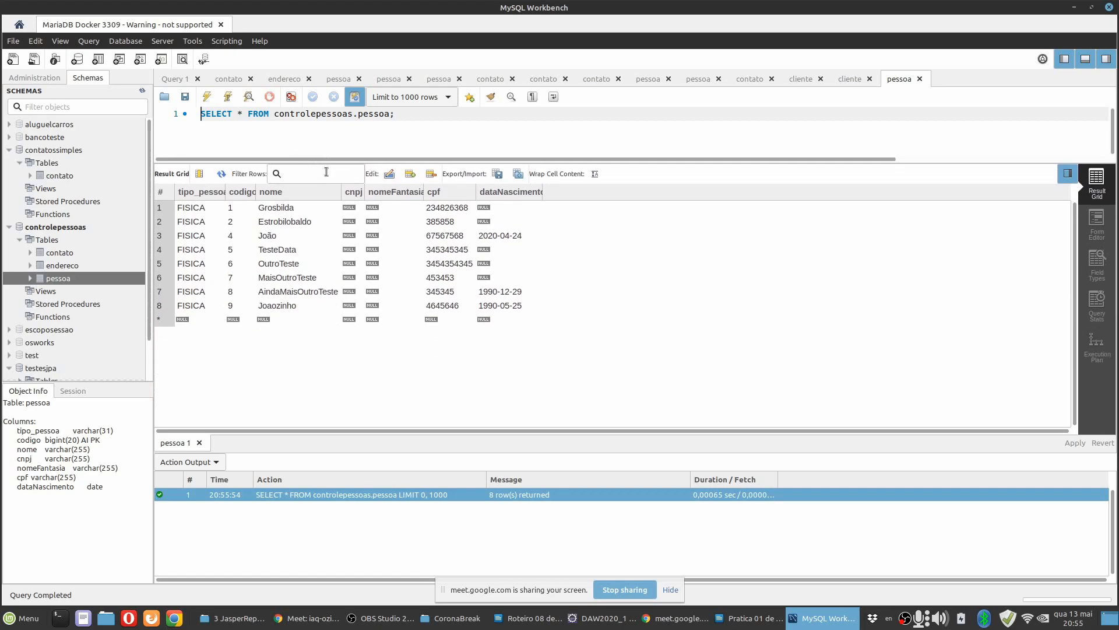
Insert a pessoa row with tipo_pessoa JURIDICA, nome and nomeFantasia Coca-Cola and a sample cnpj number, and apply it to the database.
double_click(201, 319)
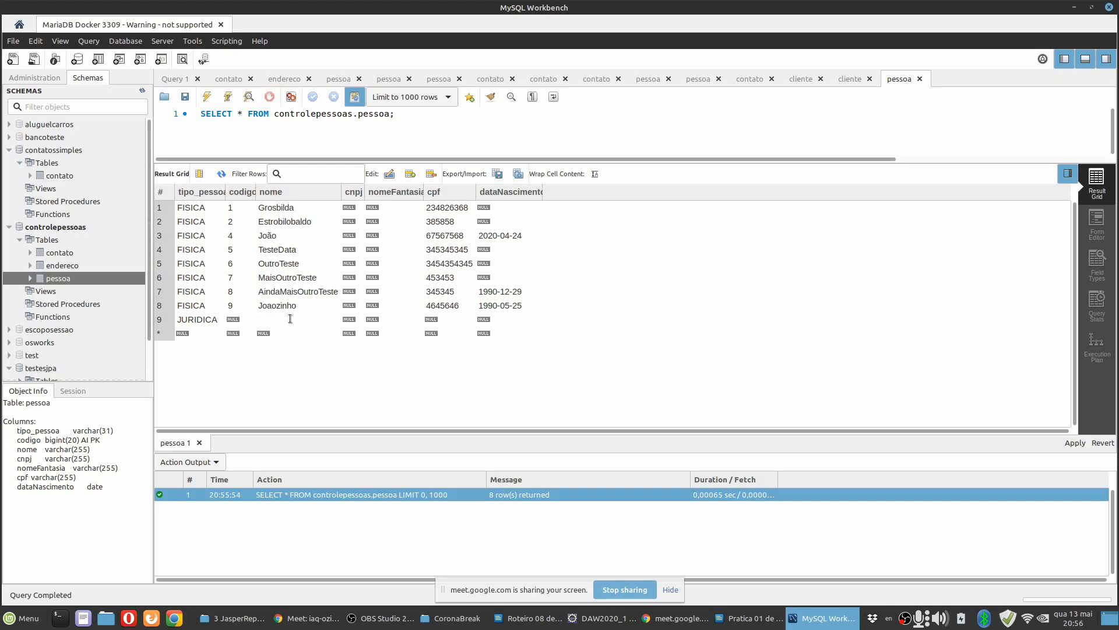
type("C")
double_click(348, 321)
type("45345")
double_click(380, 320)
left_click(1076, 443)
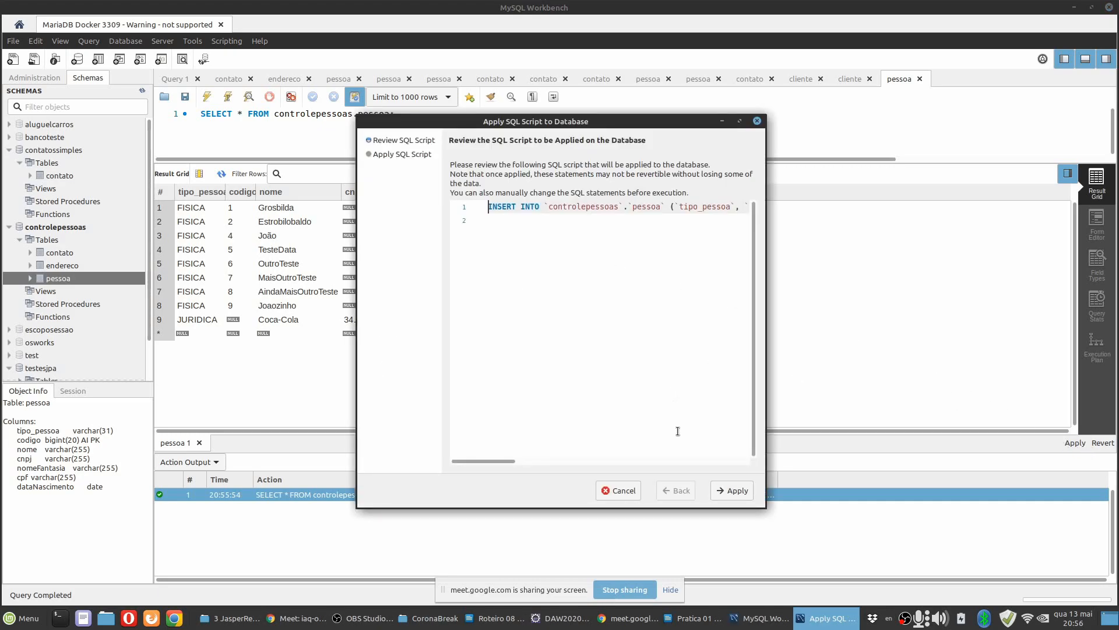
left_click(730, 490)
left_click(729, 492)
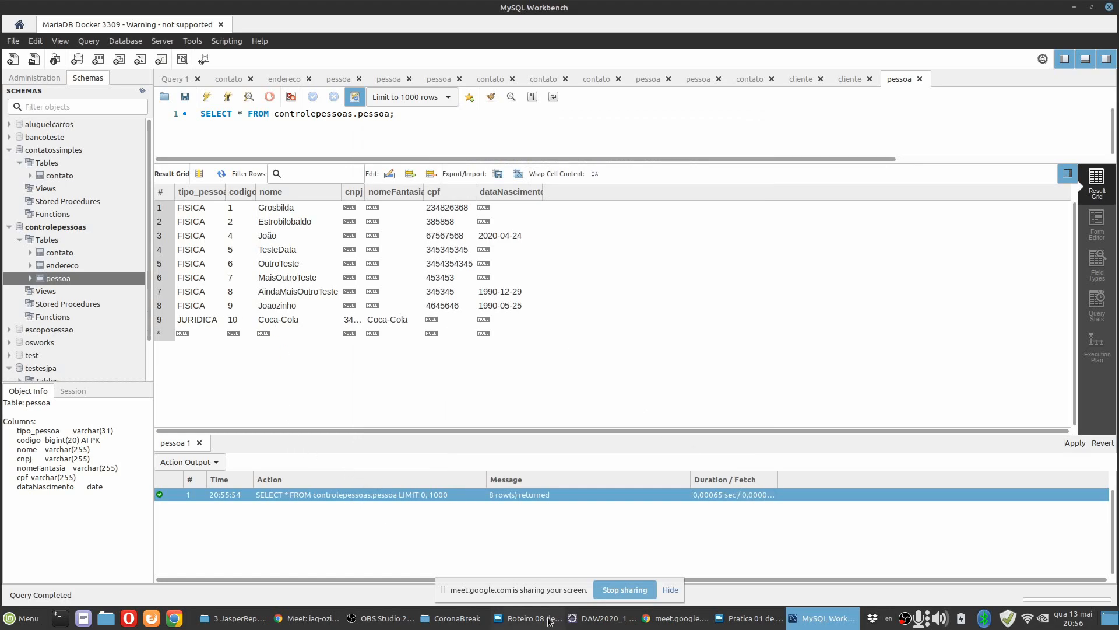
Switch back to Eclipse, run the report preview again, and examine the Coca-Cola record.
left_click(590, 619)
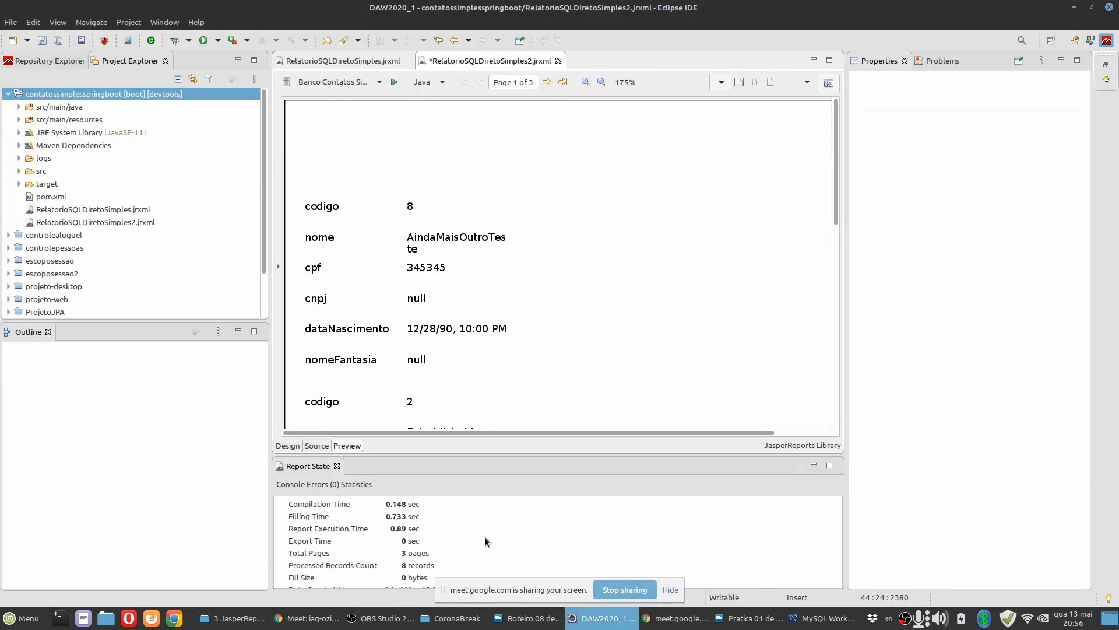
left_click(394, 86)
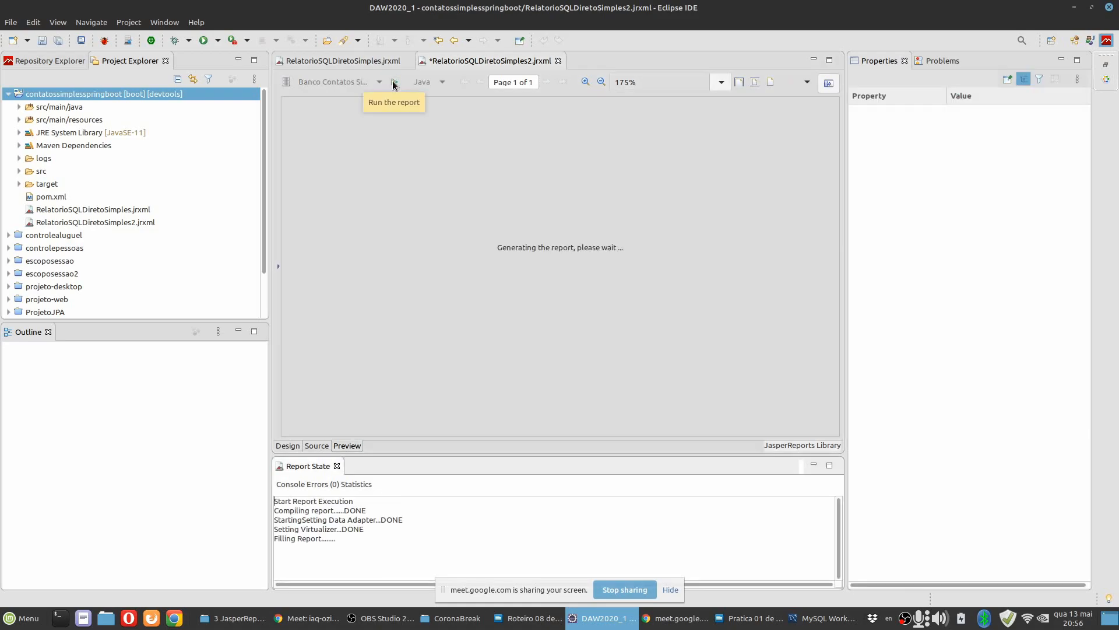
scroll(430, 299, "down", 4)
scroll(449, 331, "down", 4)
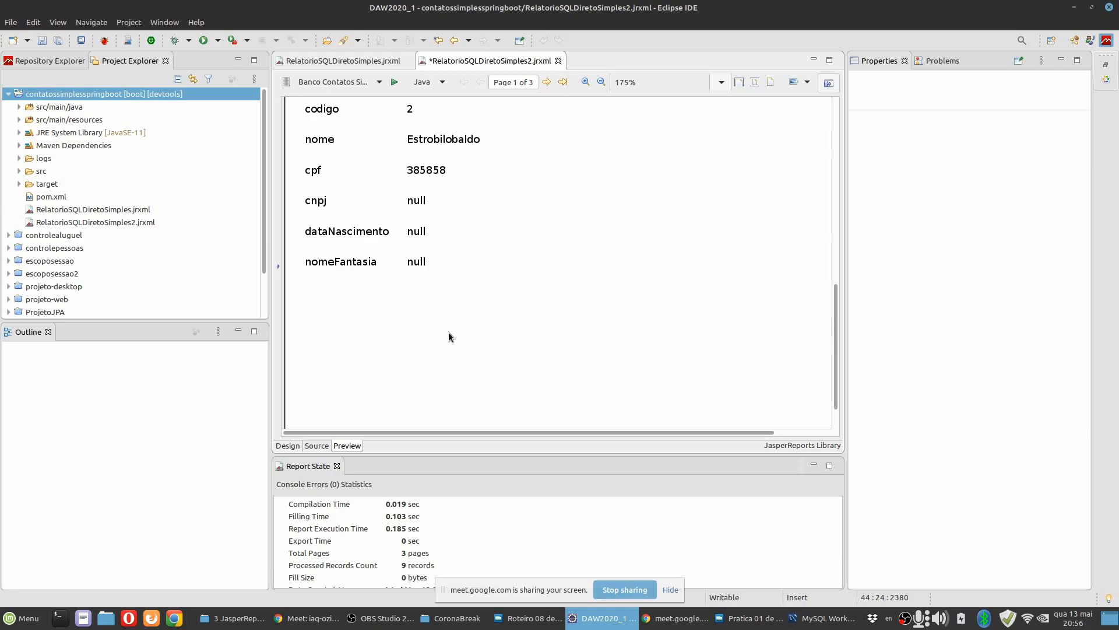
scroll(448, 331, "up", 2)
scroll(425, 260, "up", 4)
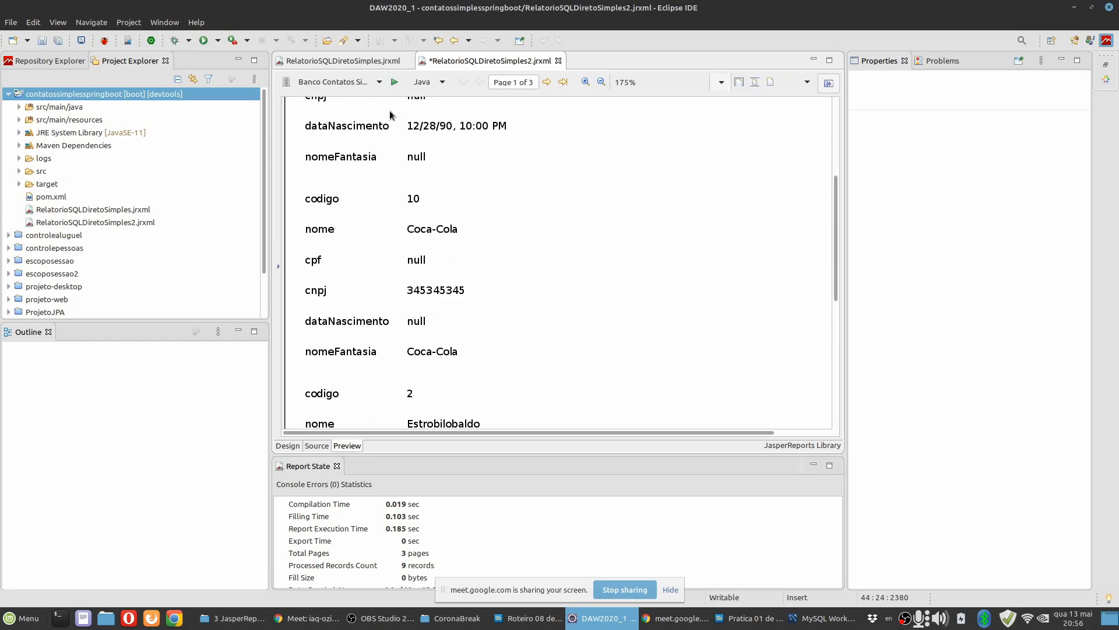
left_click(269, 162)
left_click_drag(270, 158, 275, 158)
scroll(411, 210, "down", 5)
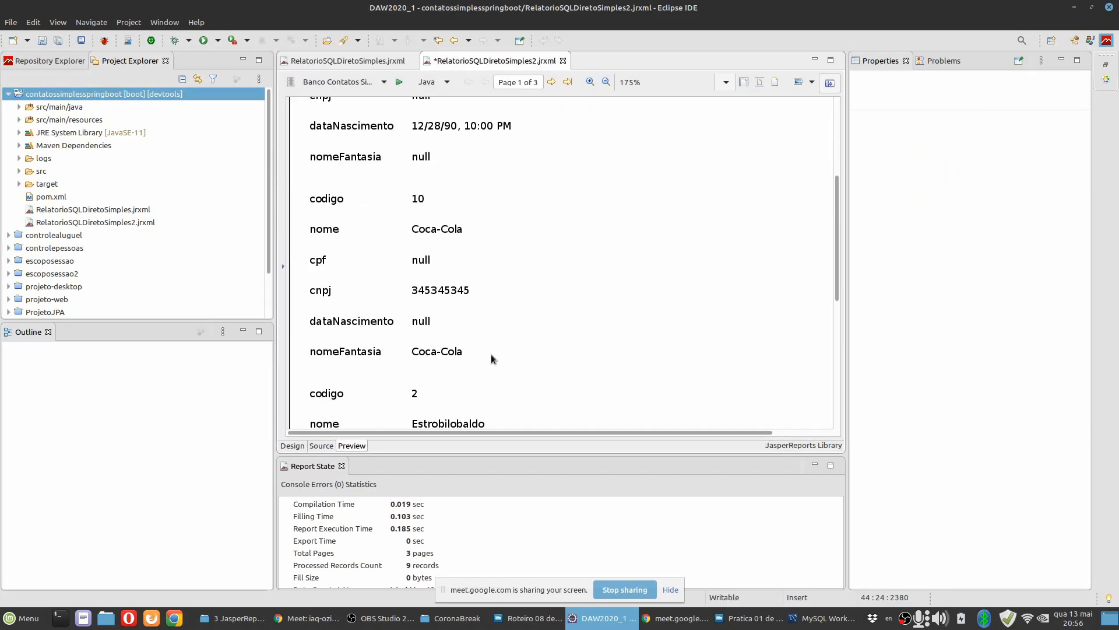
Preview the report with the One Empty Record data adapter and look over the resulting page.
left_click(383, 82)
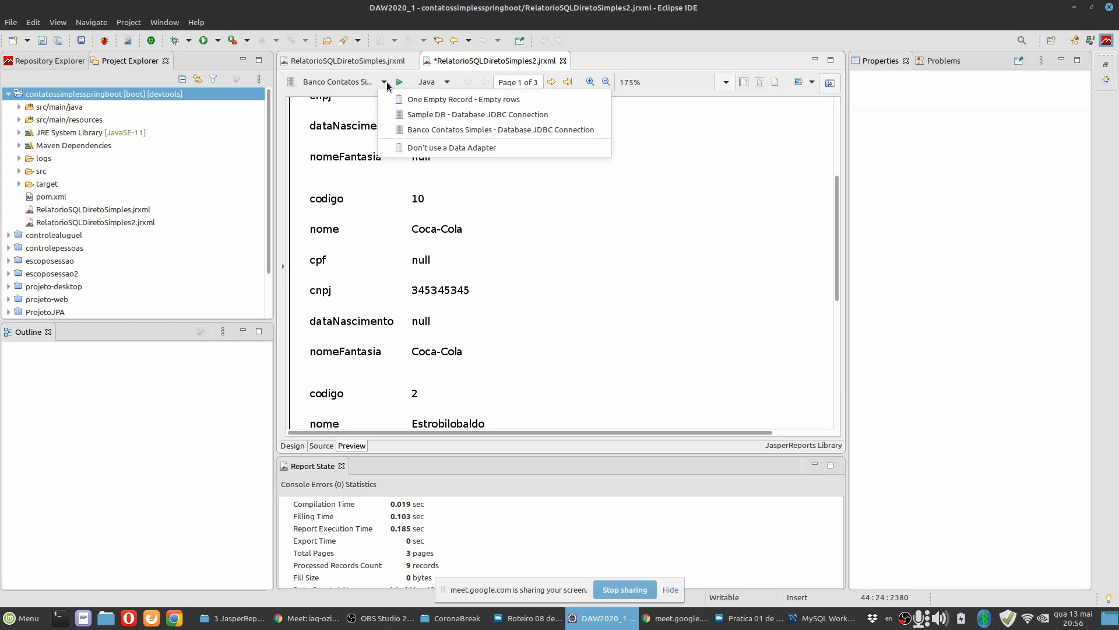
left_click(419, 100)
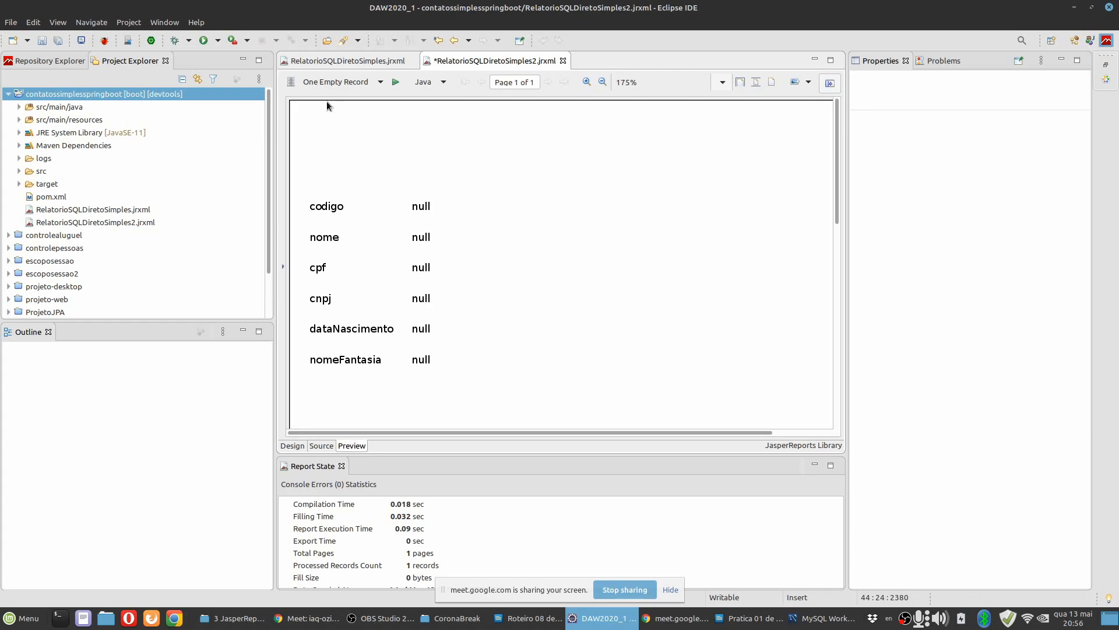
scroll(442, 253, "down", 5)
scroll(442, 253, "up", 5)
Preview the report with the Banco Contatos Simples data adapter again and compare the fields of the first two records.
left_click(381, 82)
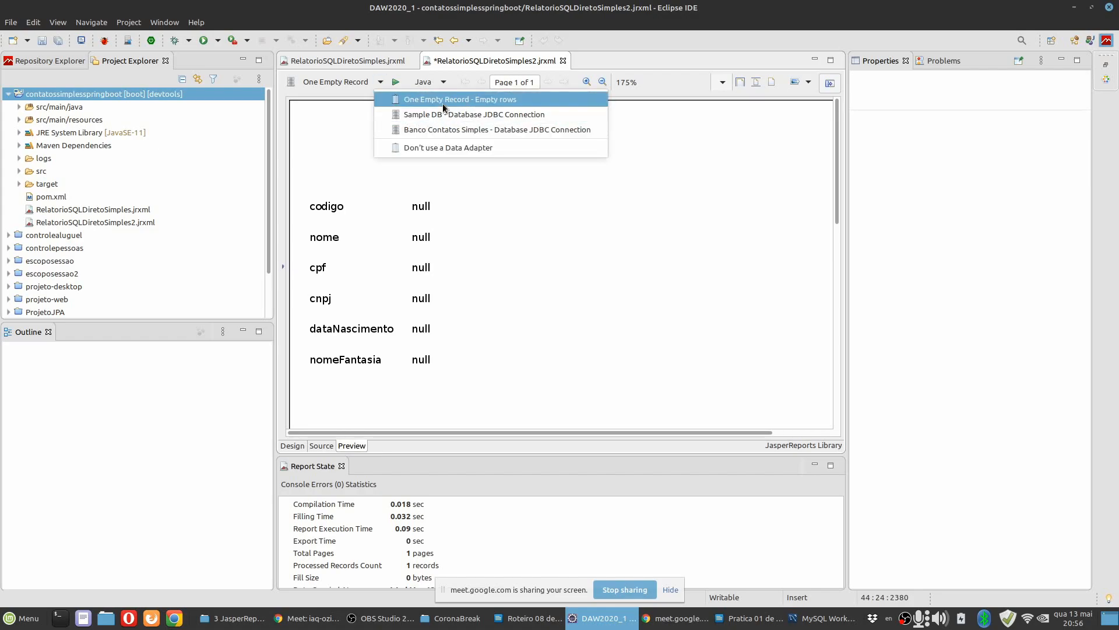
left_click(435, 128)
scroll(455, 279, "down", 5)
scroll(456, 279, "up", 5)
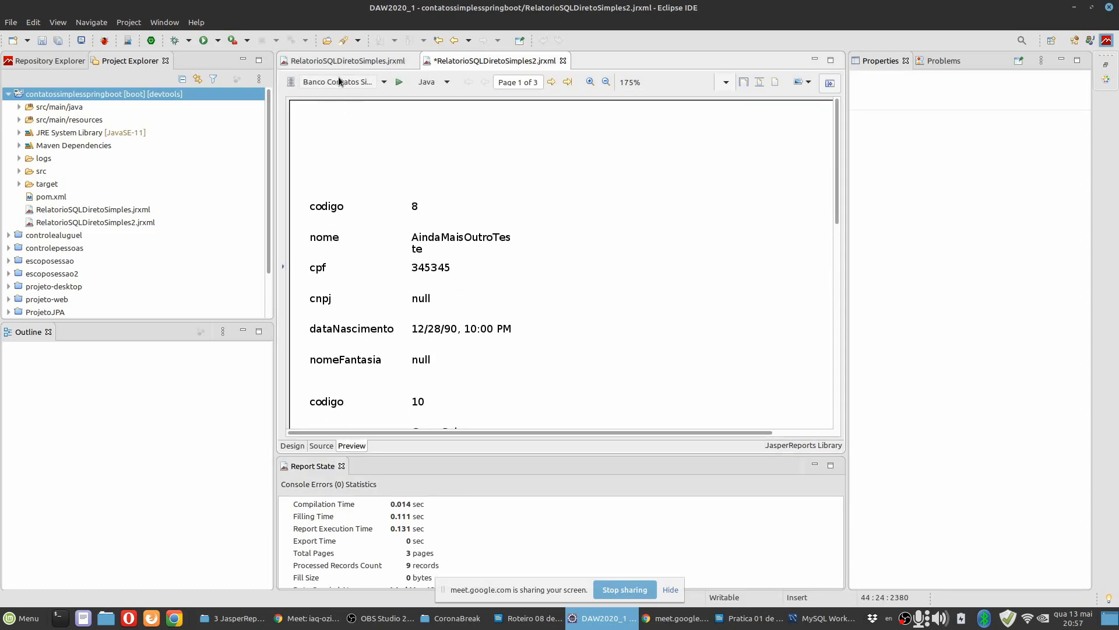
scroll(462, 281, "down", 3)
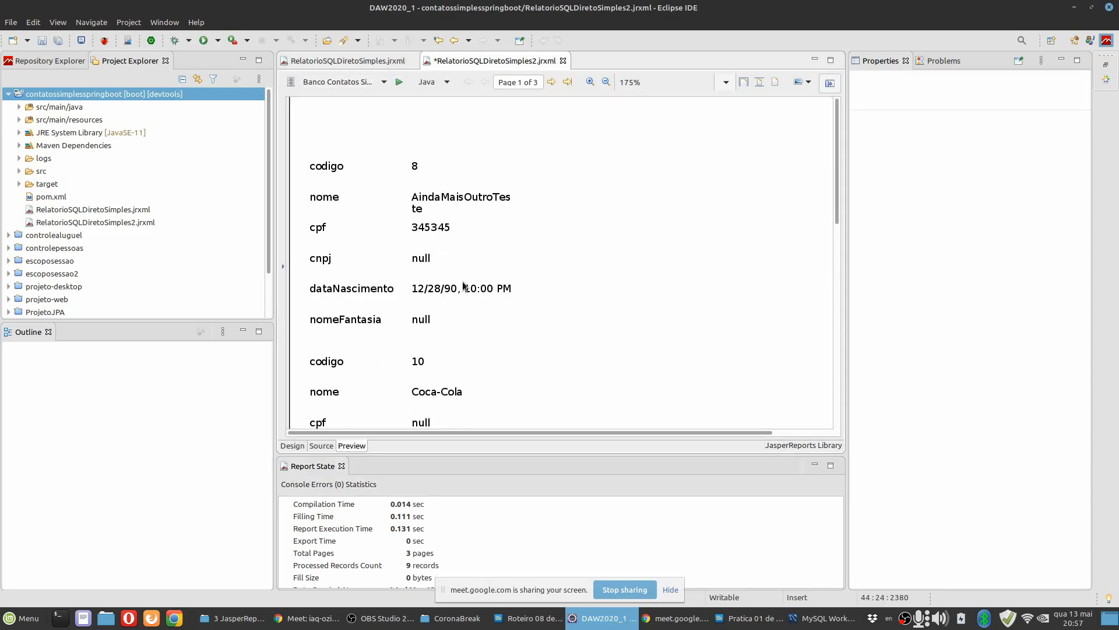
scroll(412, 208, "up", 1)
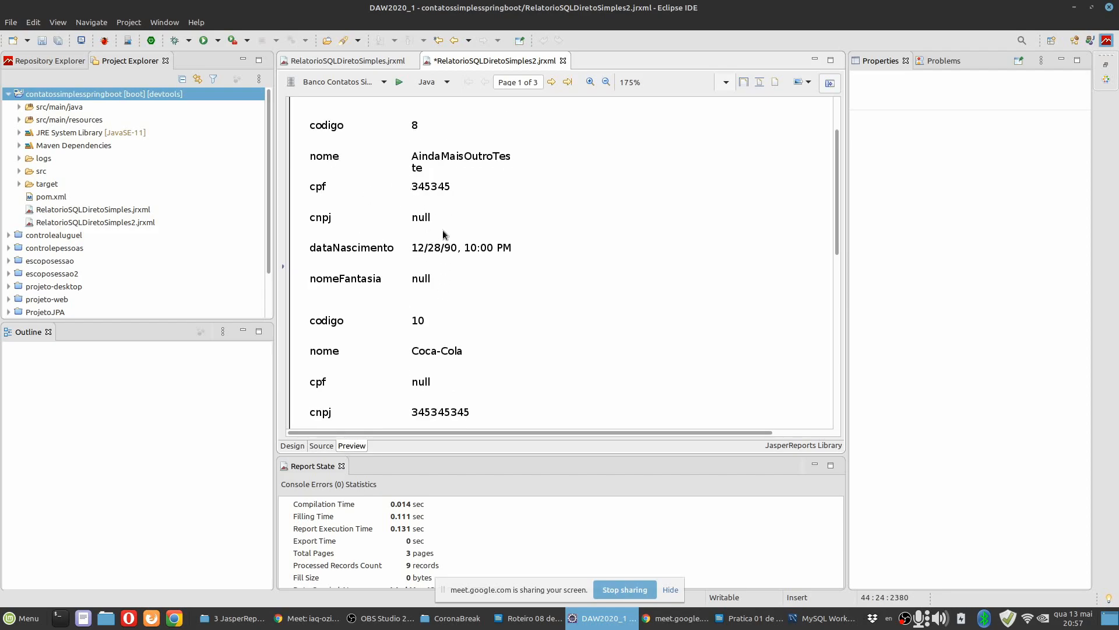
scroll(444, 296, "down", 2)
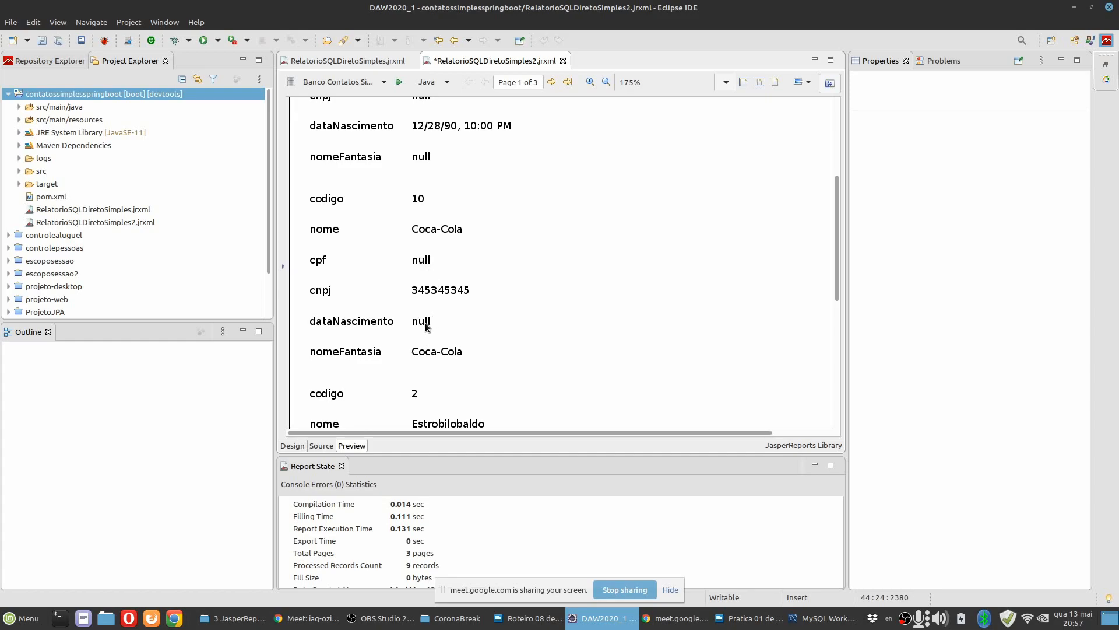
Save the report and return to its design, showing the Detail 1 labels and fields enlarged to 250%.
left_click(58, 41)
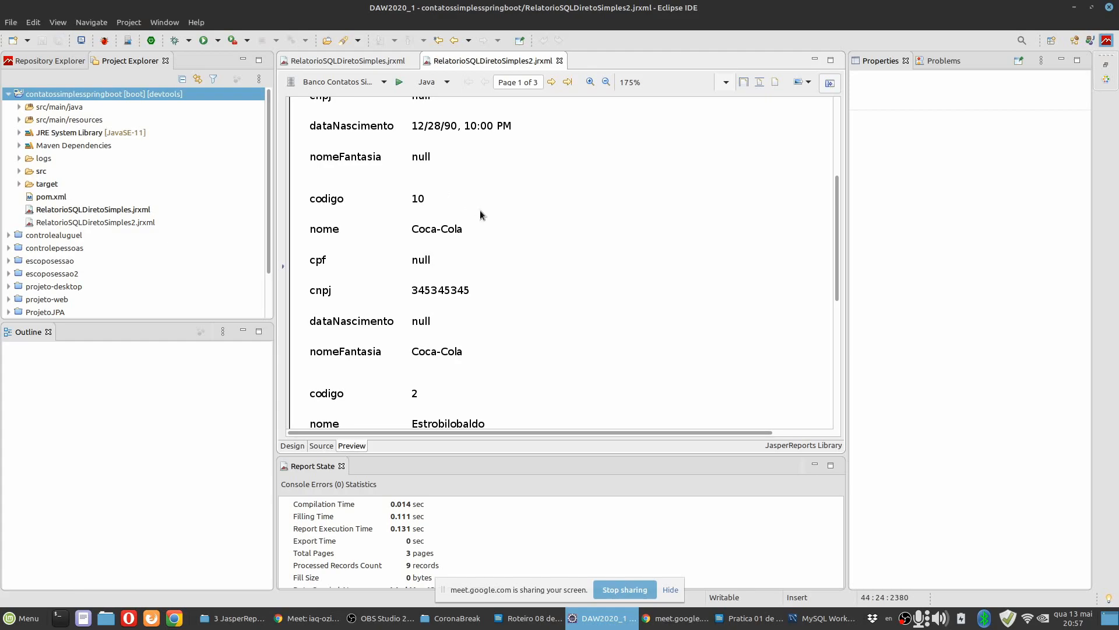
left_click(292, 445)
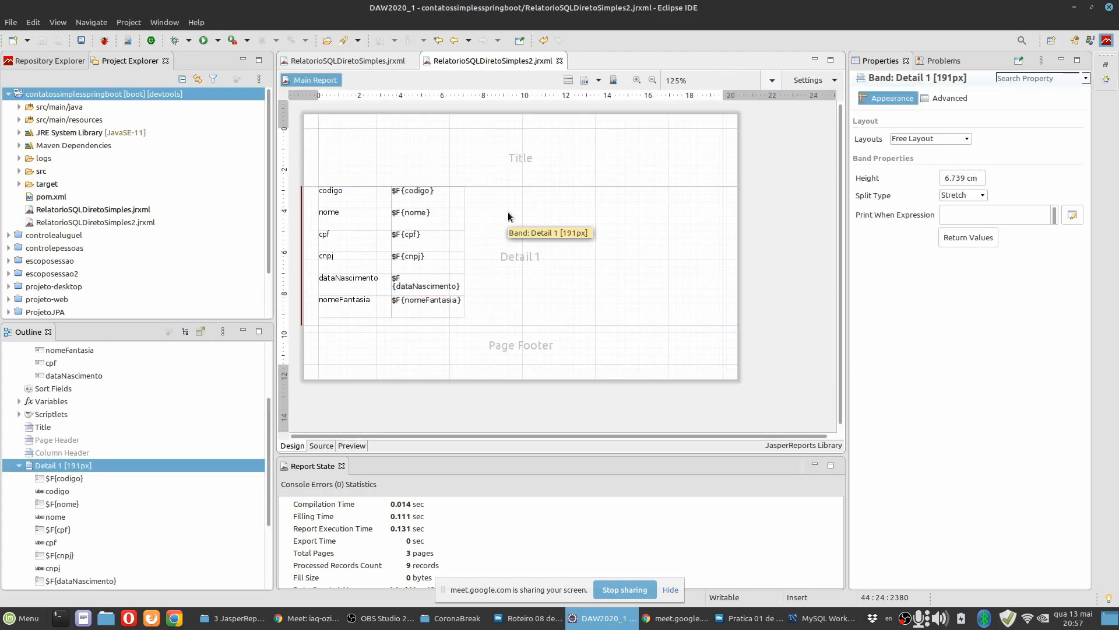
scroll(461, 242, "up", 3)
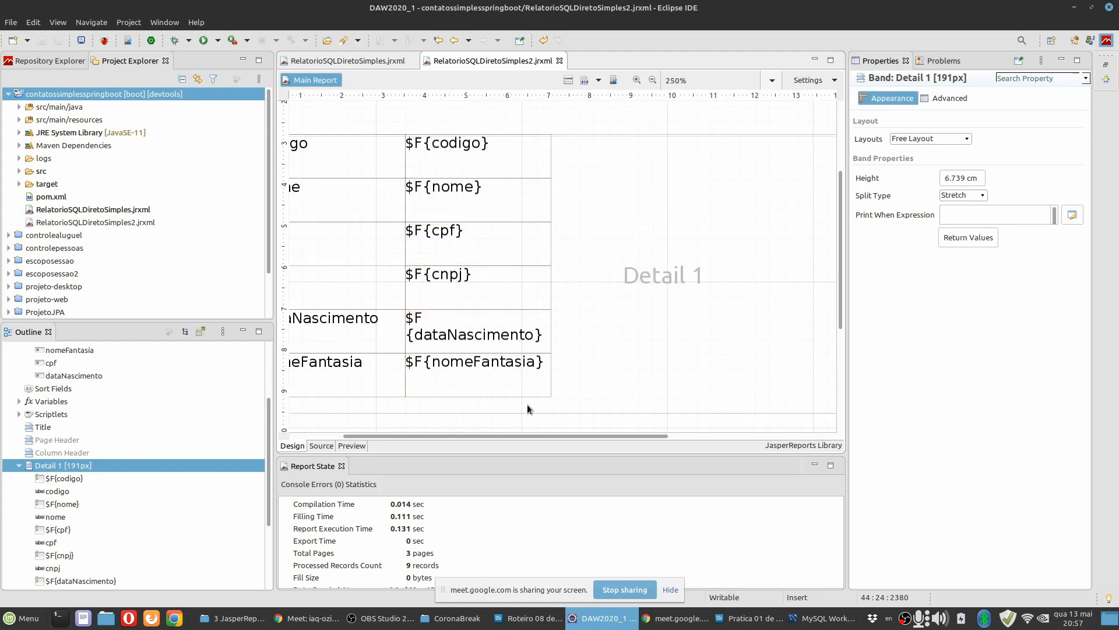
left_click_drag(525, 439, 452, 440)
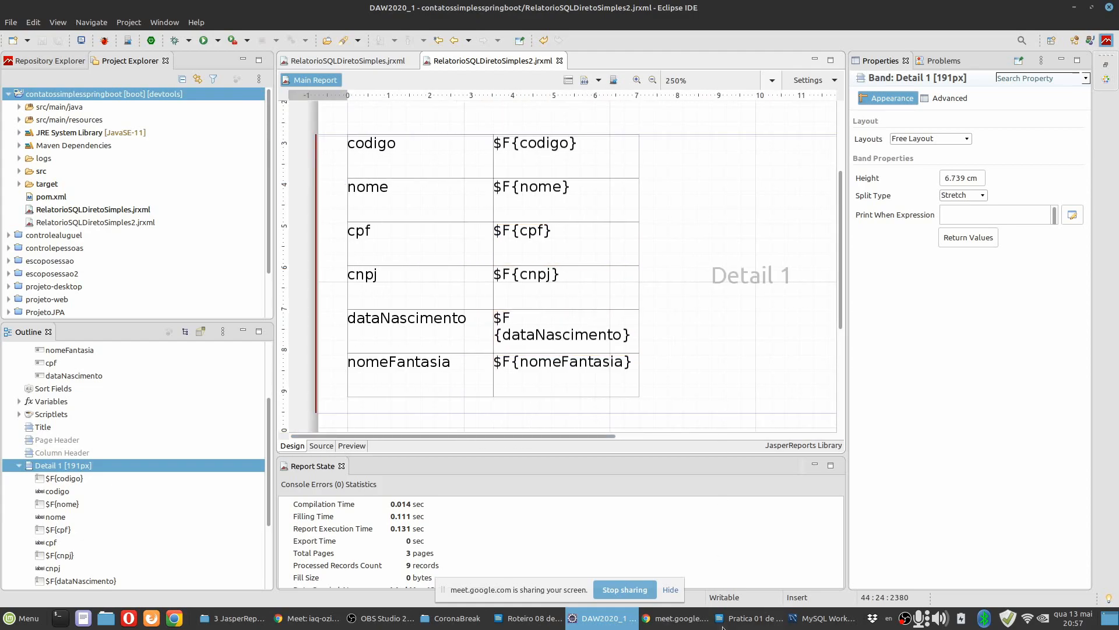
Switch to the Jaspersoft Studio guide in LibreOffice Writer and read item 20 and steps 20.1 to 20.3 on type-dependent labels.
left_click(729, 623)
scroll(511, 358, "down", 20)
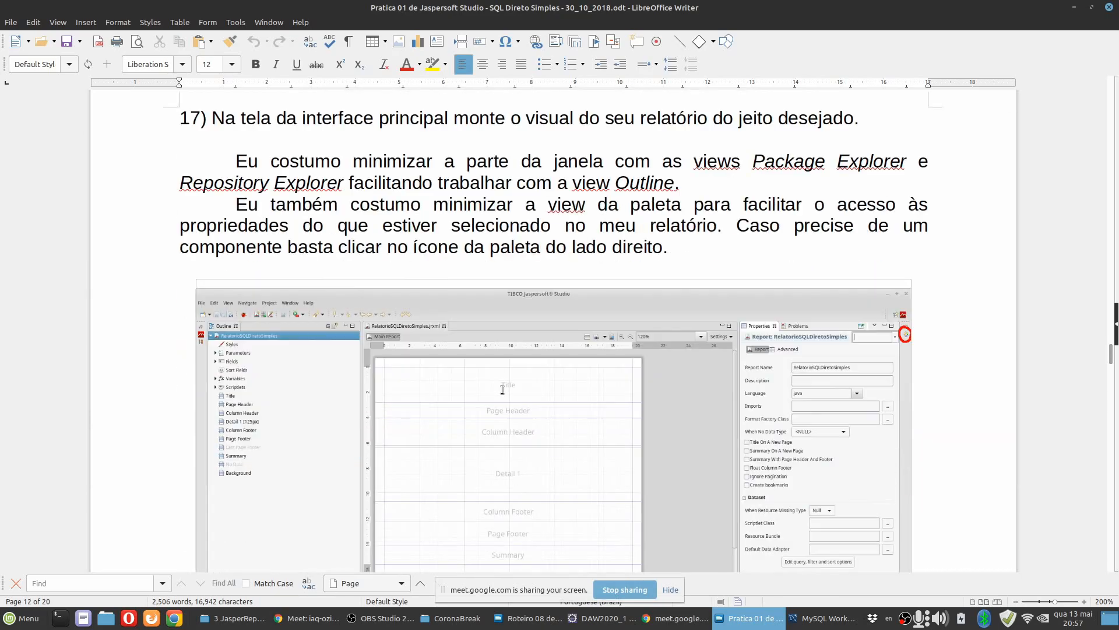
scroll(502, 390, "down", 12)
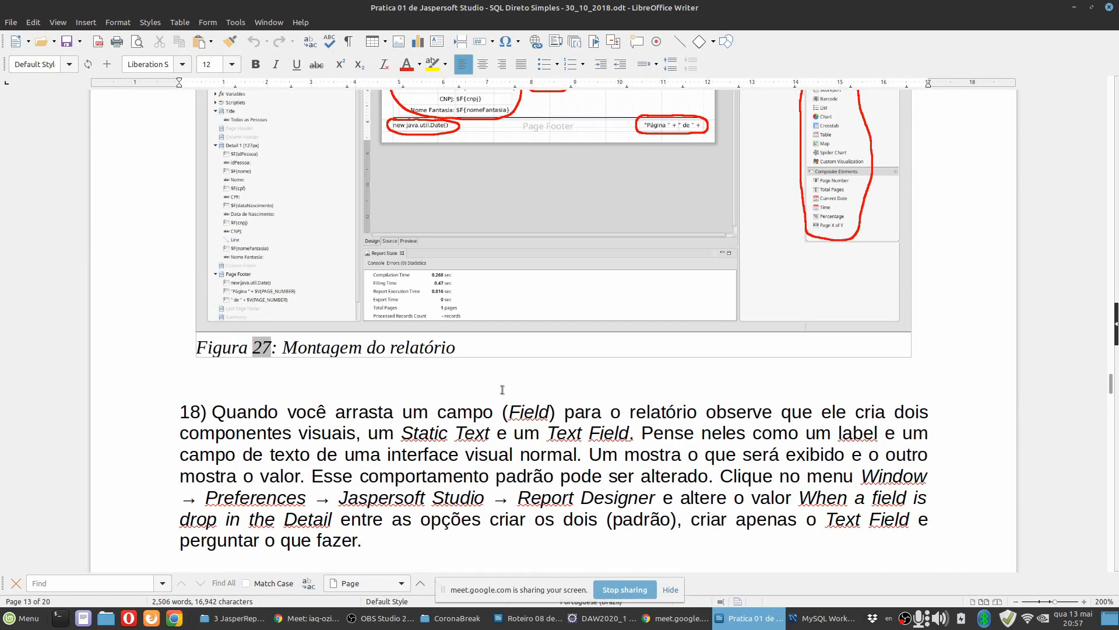
scroll(502, 390, "down", 15)
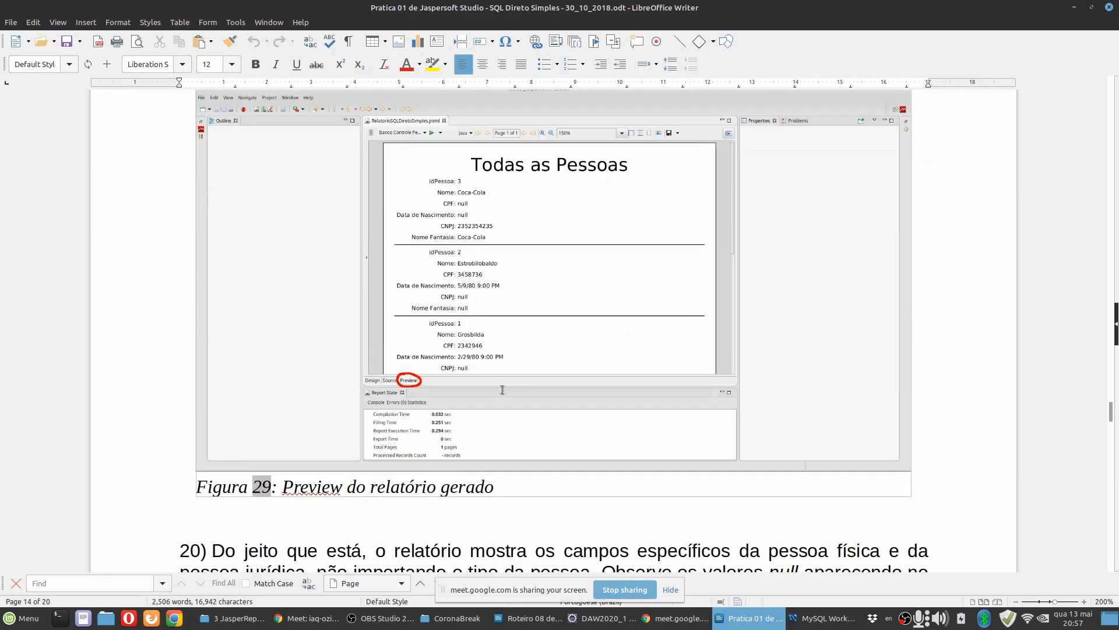
scroll(502, 389, "down", 10)
scroll(503, 389, "up", 10)
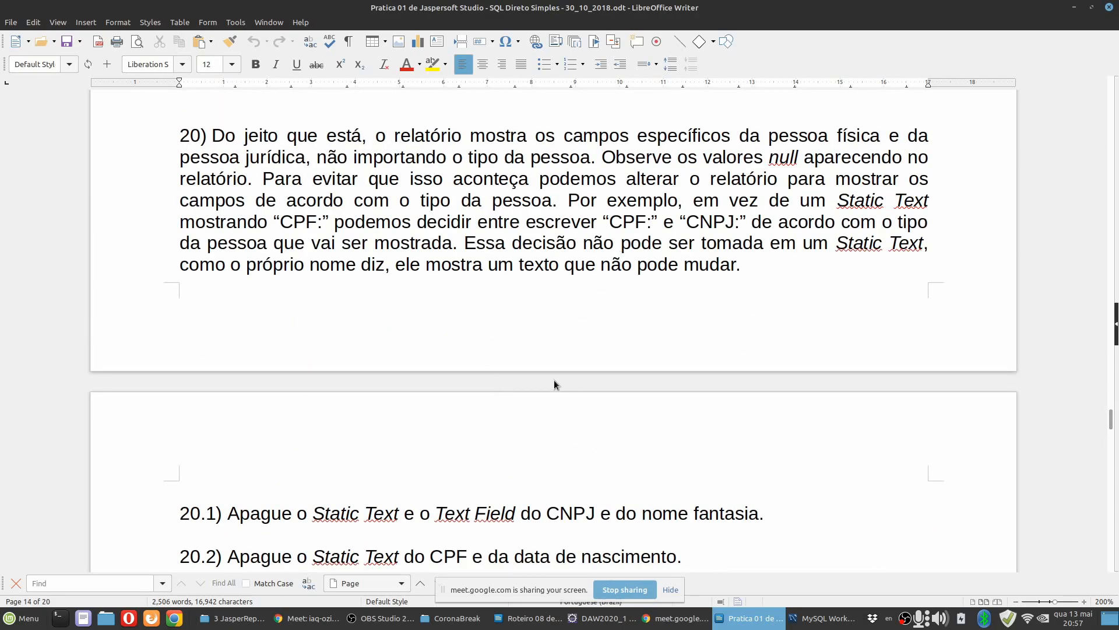
left_click(600, 618)
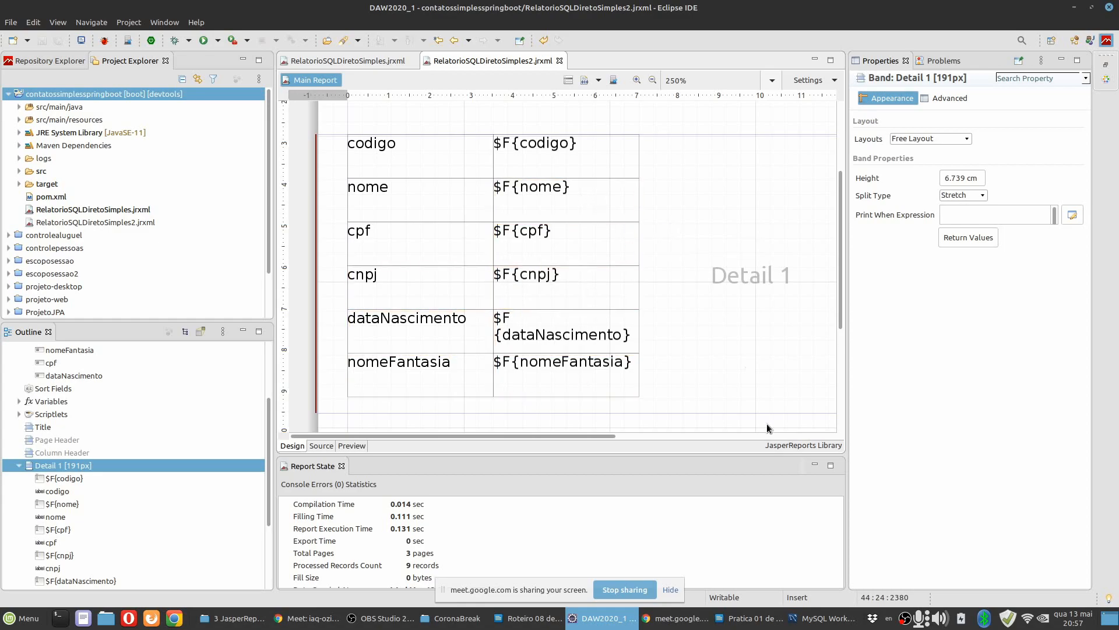
left_click(739, 622)
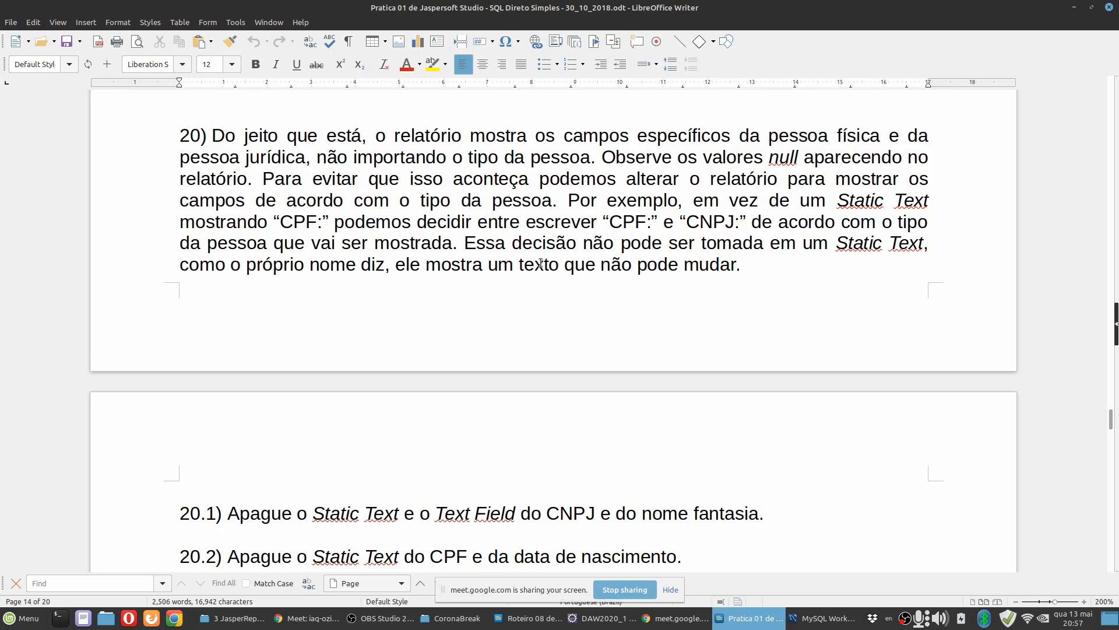
scroll(541, 271, "down", 5)
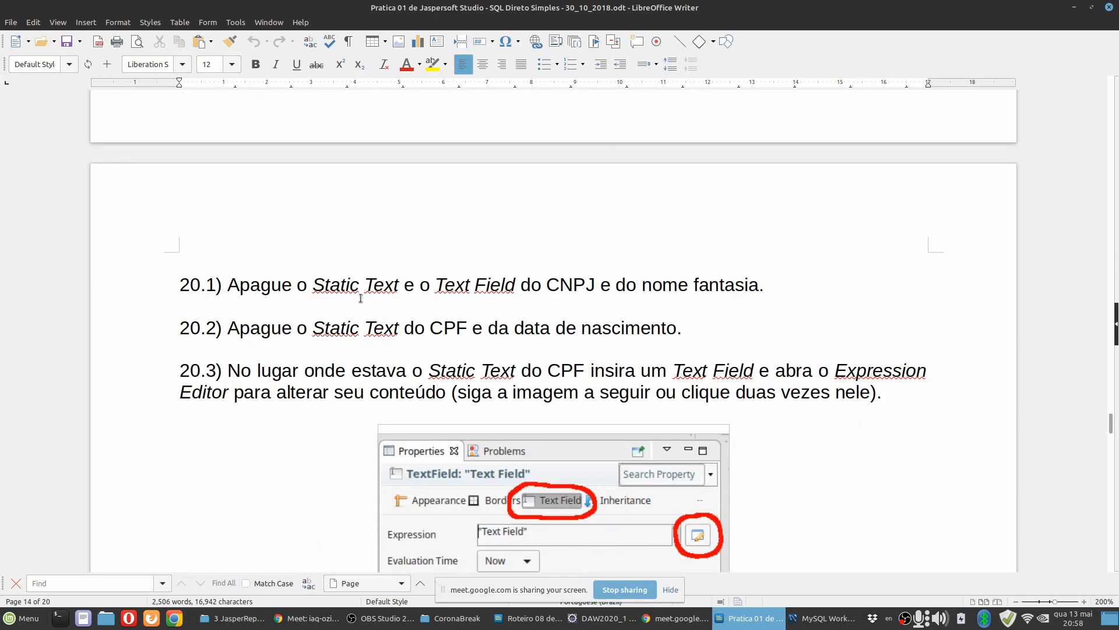
Switch back to Eclipse and replace the cpf static text in the Detail band with a Text Field in the same place.
left_click(583, 619)
left_click(430, 253)
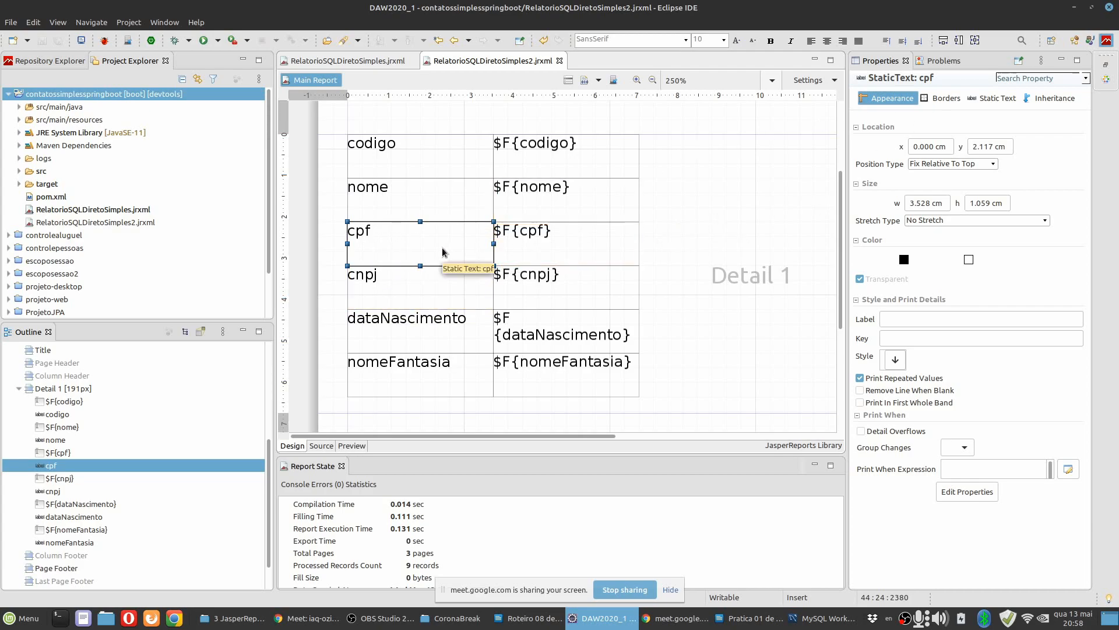
key("Delete")
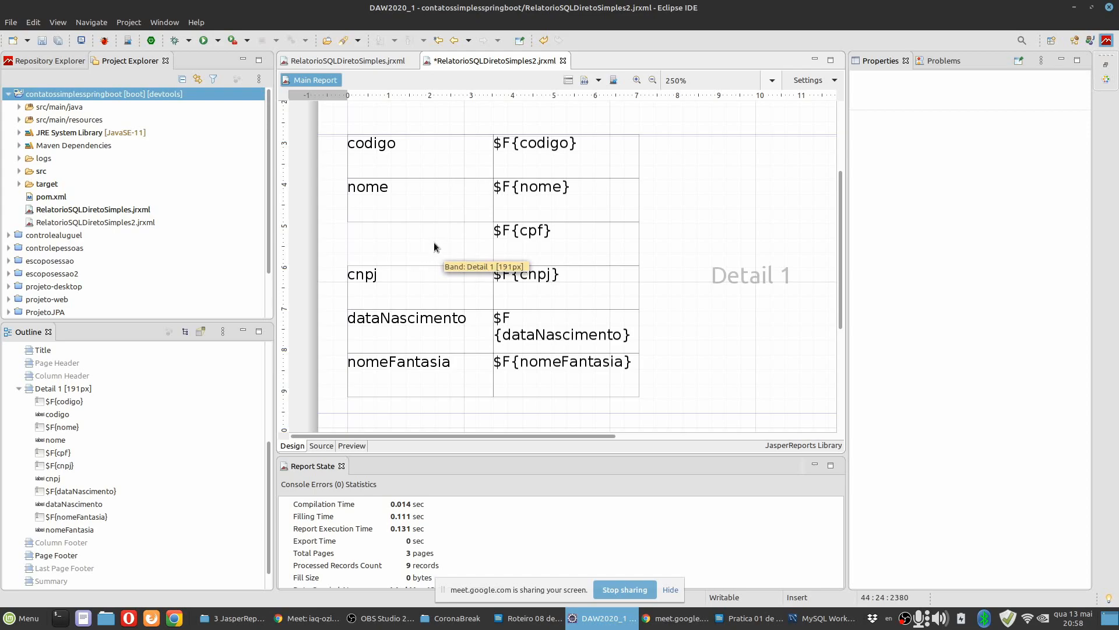
left_click(434, 242)
left_click(1105, 80)
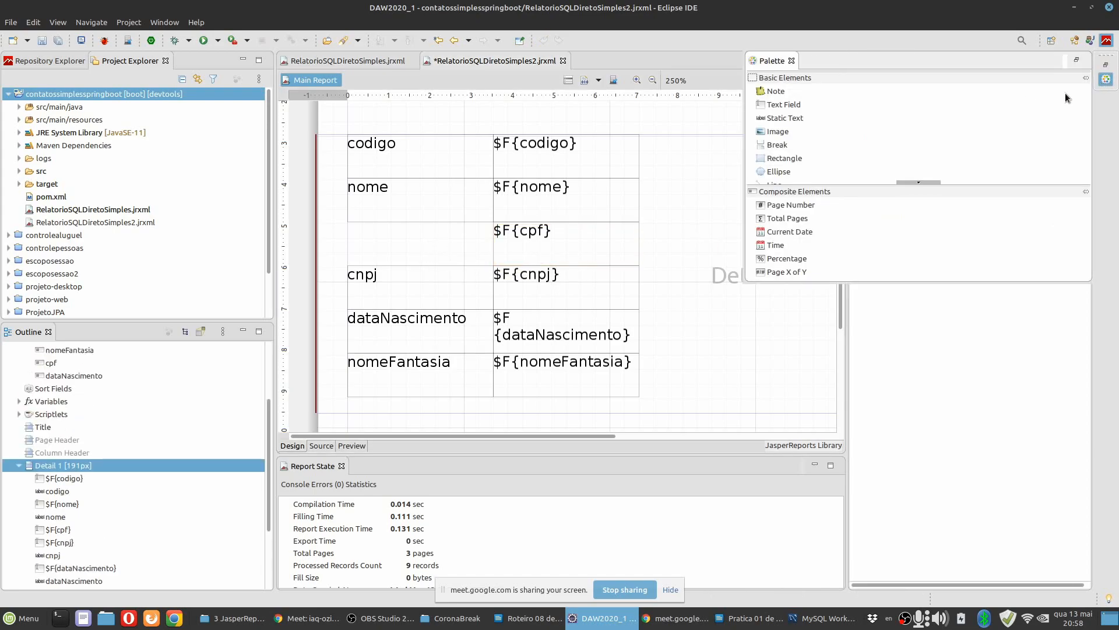
left_click_drag(782, 106, 435, 244)
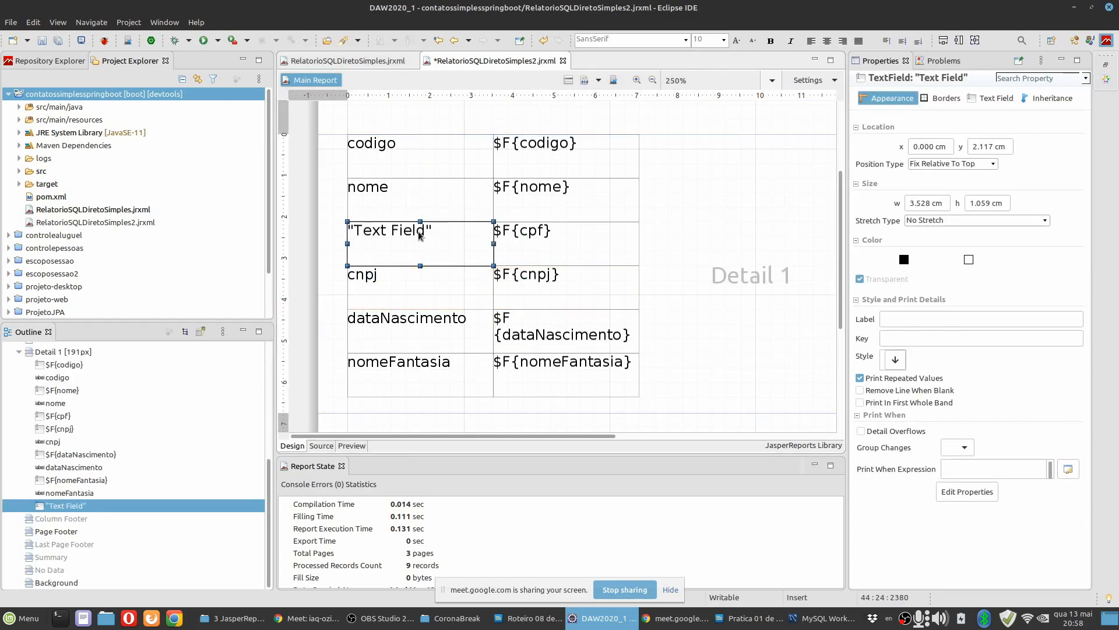
Show the new text field's expression property, and preview the report to check how its label prints.
left_click(1004, 101)
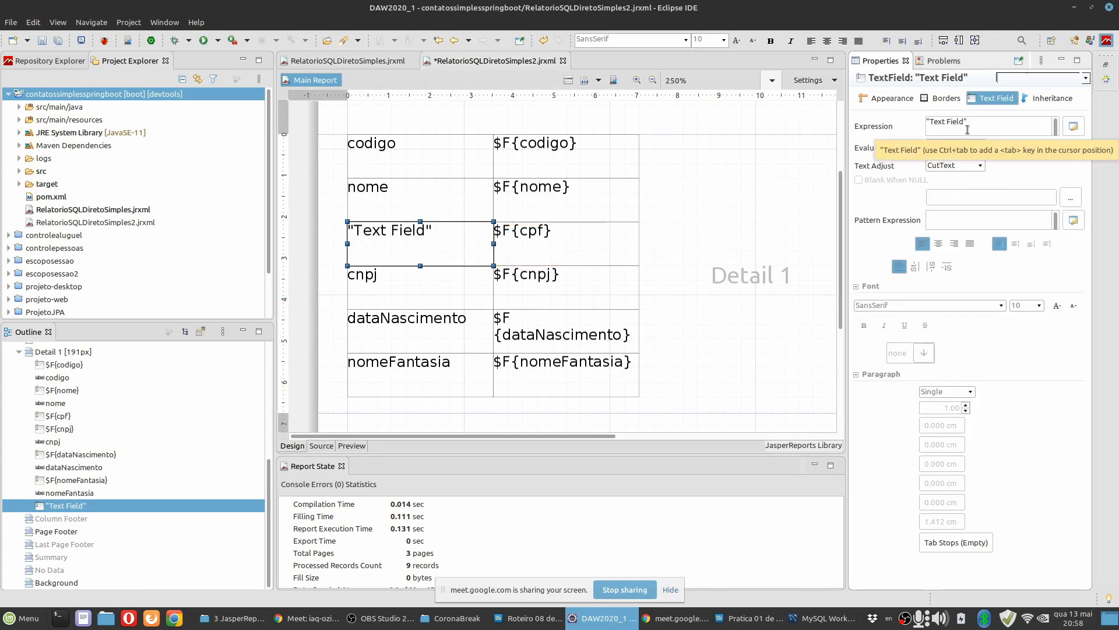
left_click(362, 446)
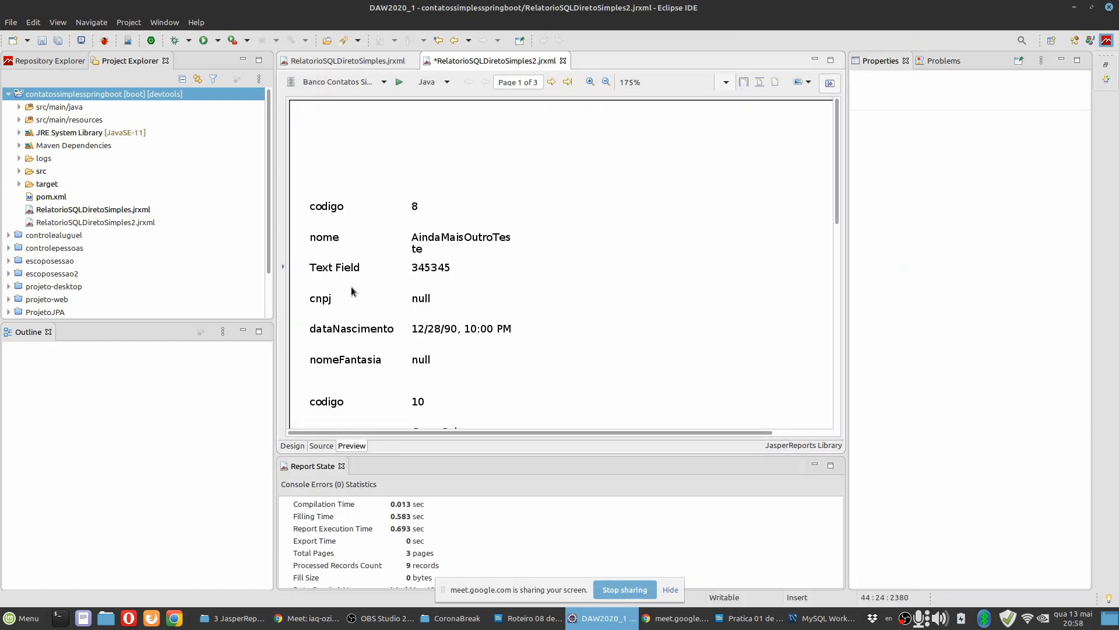
scroll(351, 283, "down", 5)
scroll(350, 280, "up", 5)
Return to the report design and open the new text field's expression in the Expression Editor.
left_click(292, 446)
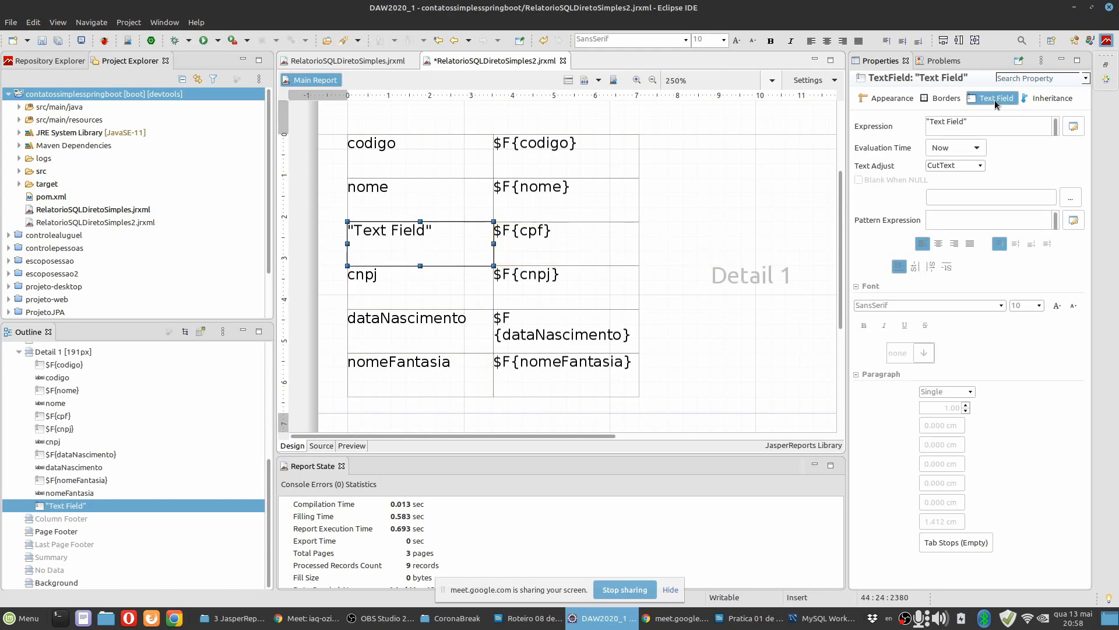
left_click(1004, 100)
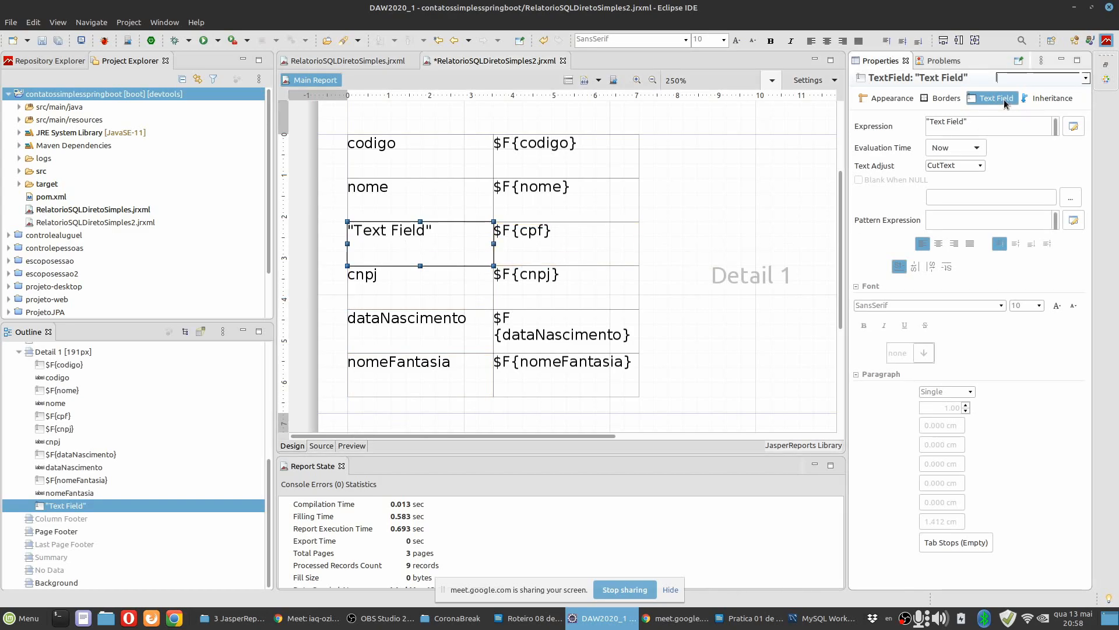
left_click(1073, 127)
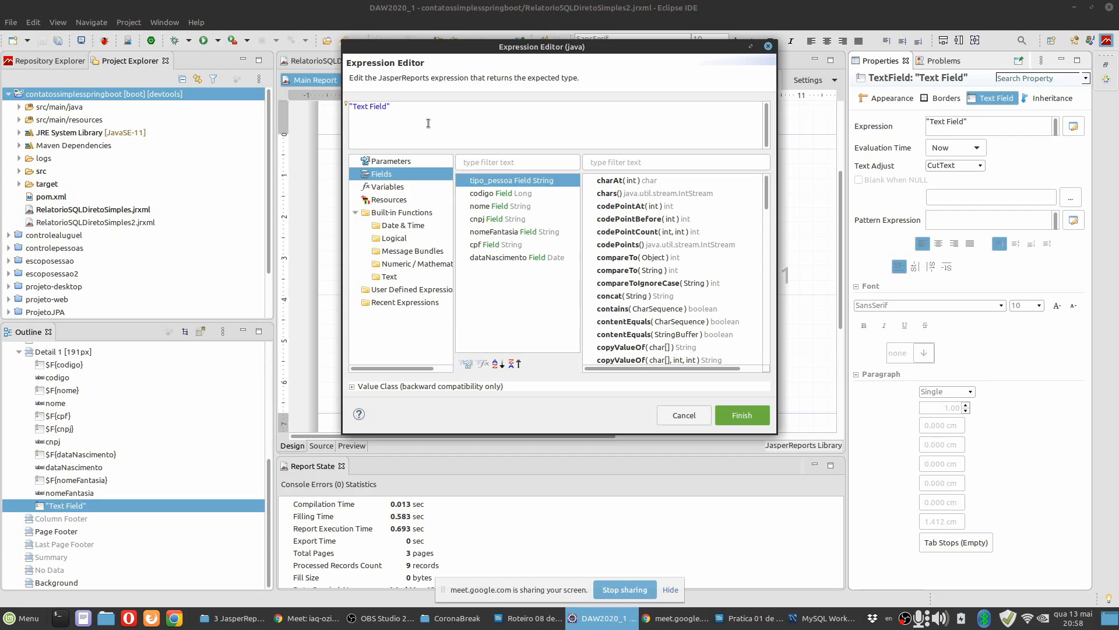
Switch to the Writer guide and examine the condition and both results of step 20.4's expression ($F{tipoPessoa} == 1)?"CPF:":"CNPJ:".
key("alt+Tab")
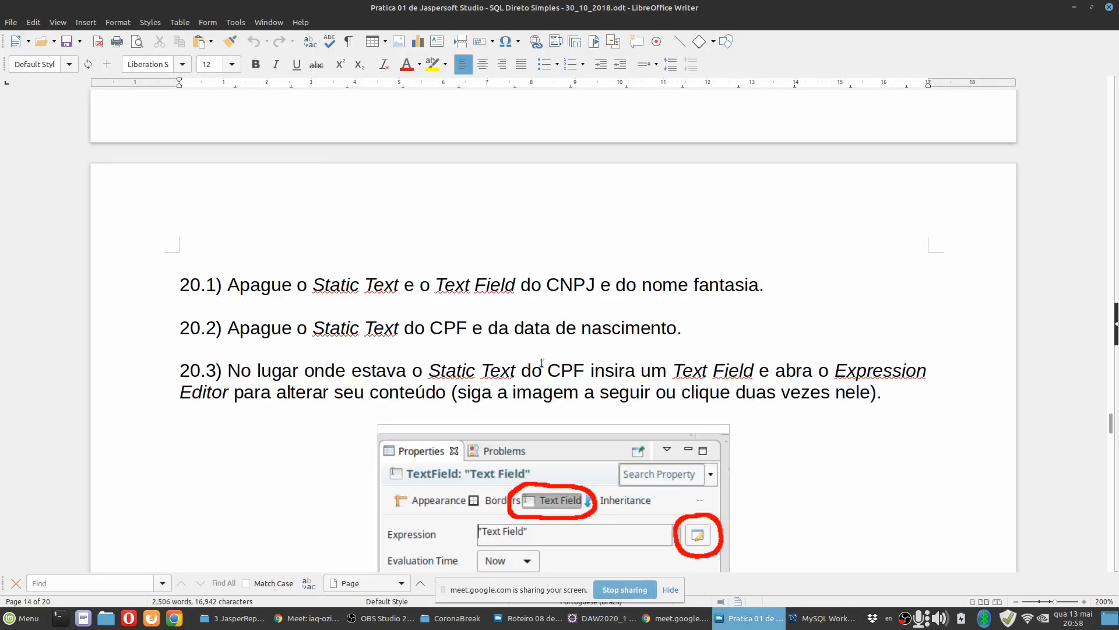
scroll(525, 358, "down", 10)
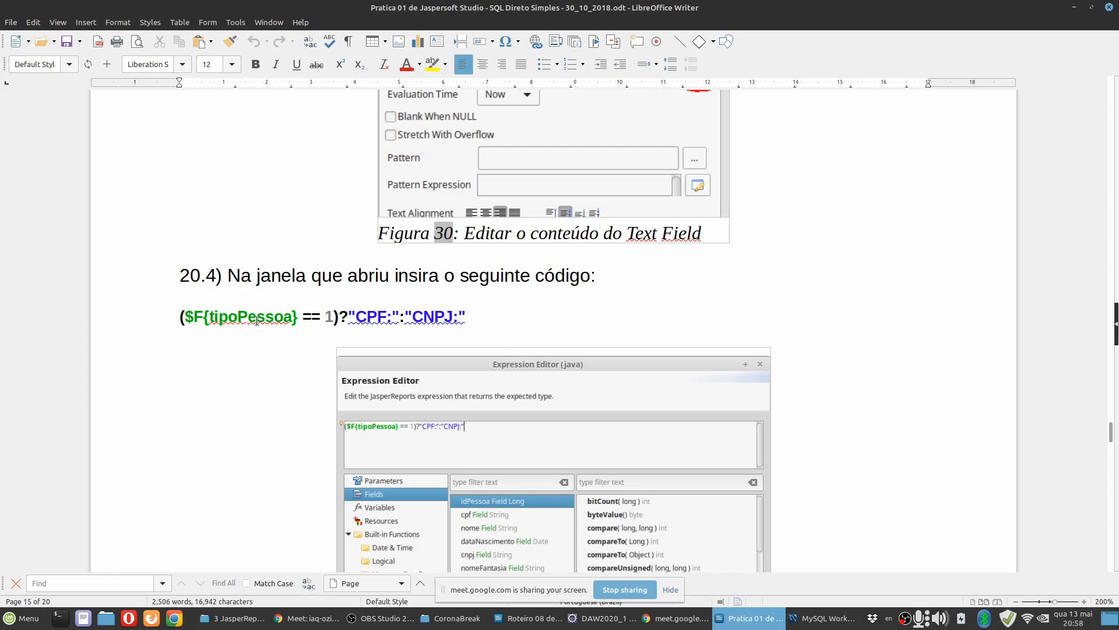
left_click(256, 321)
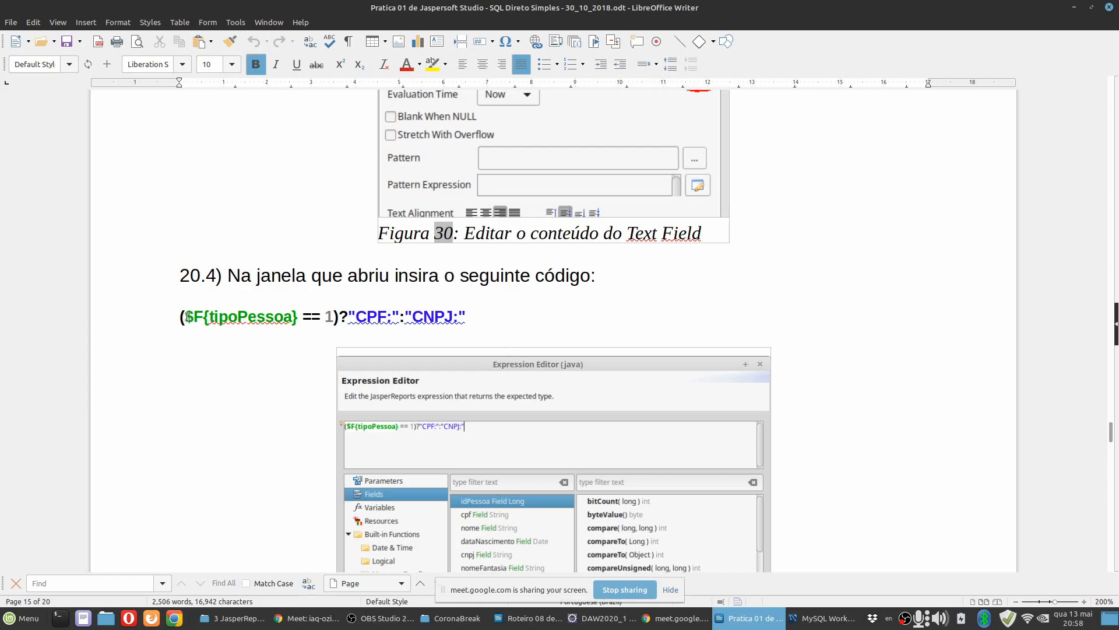
left_click_drag(487, 318, 130, 317)
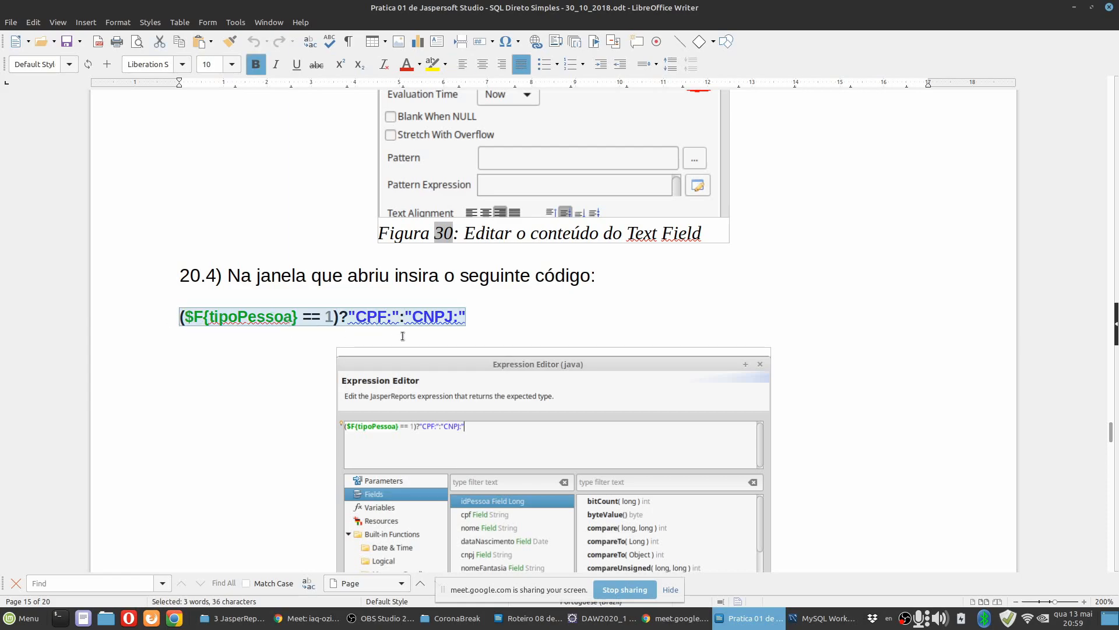
left_click(350, 317)
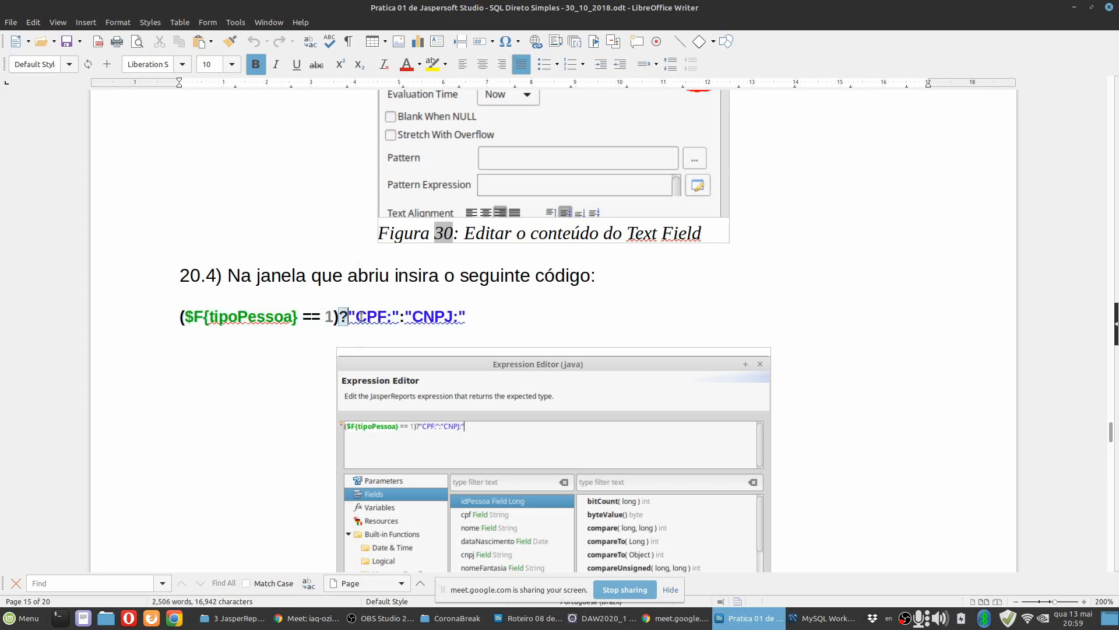
left_click_drag(339, 317, 143, 313)
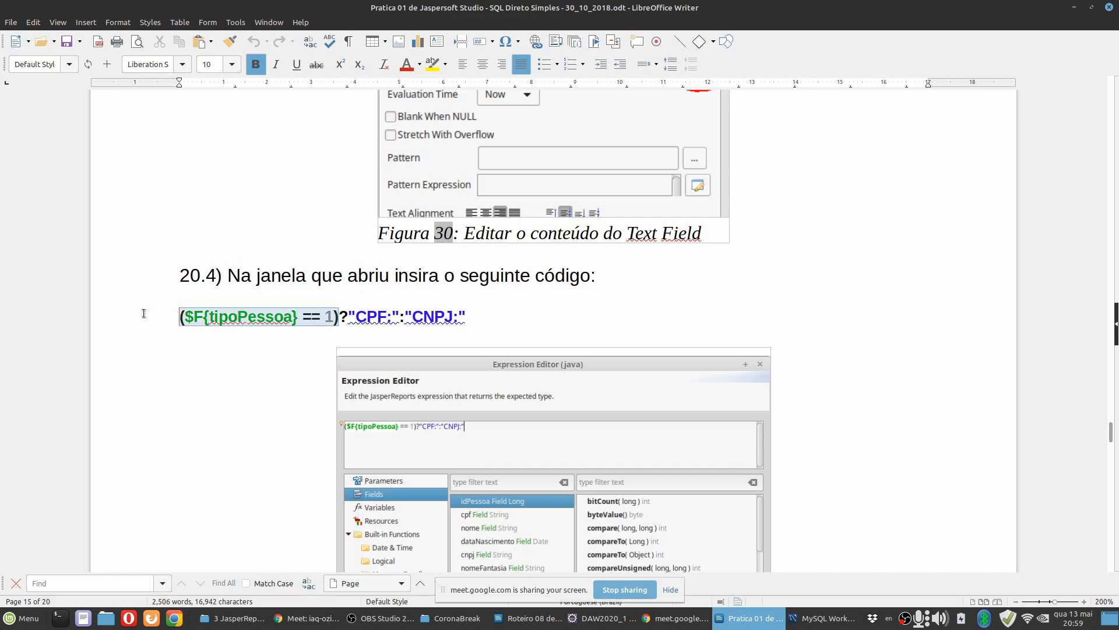
left_click_drag(348, 317, 399, 317)
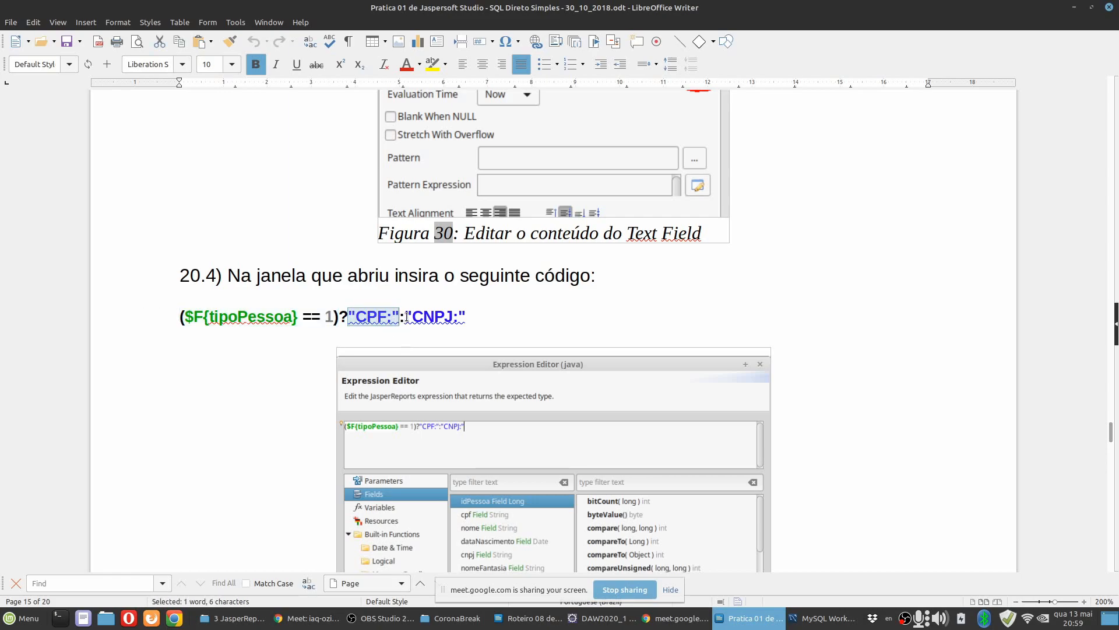
left_click(406, 318)
left_click_drag(406, 317, 467, 336)
Switch back to Eclipse and replace the text field's default expression with the tipo_pessoa field in parentheses, ($F{tipo_pessoa}).
key("alt+Tab")
key("ctrl+a")
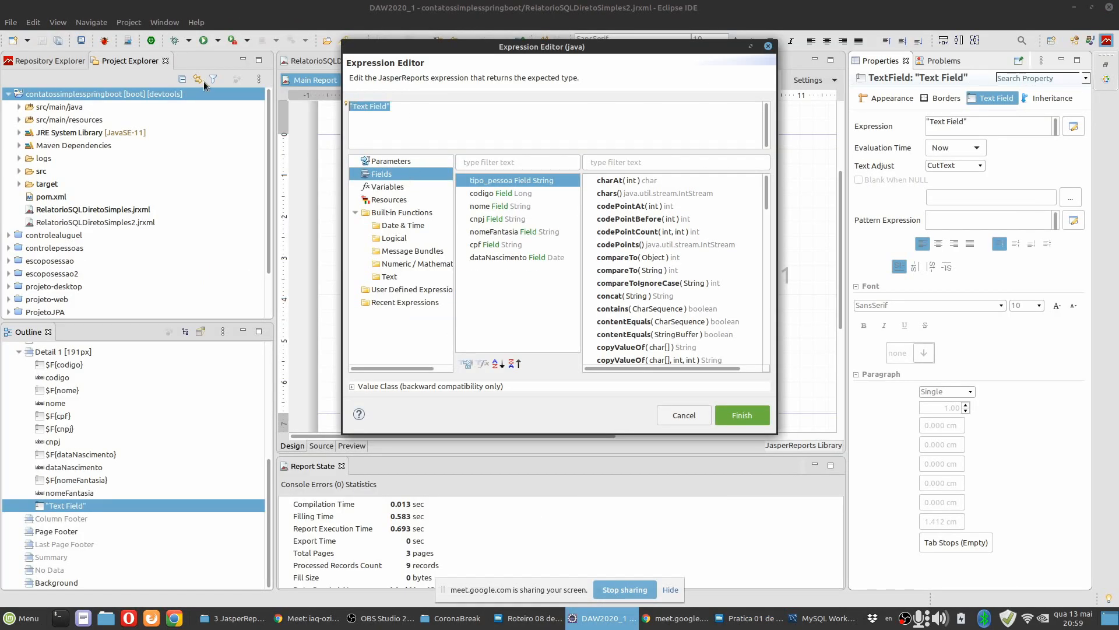
key("BackSpace")
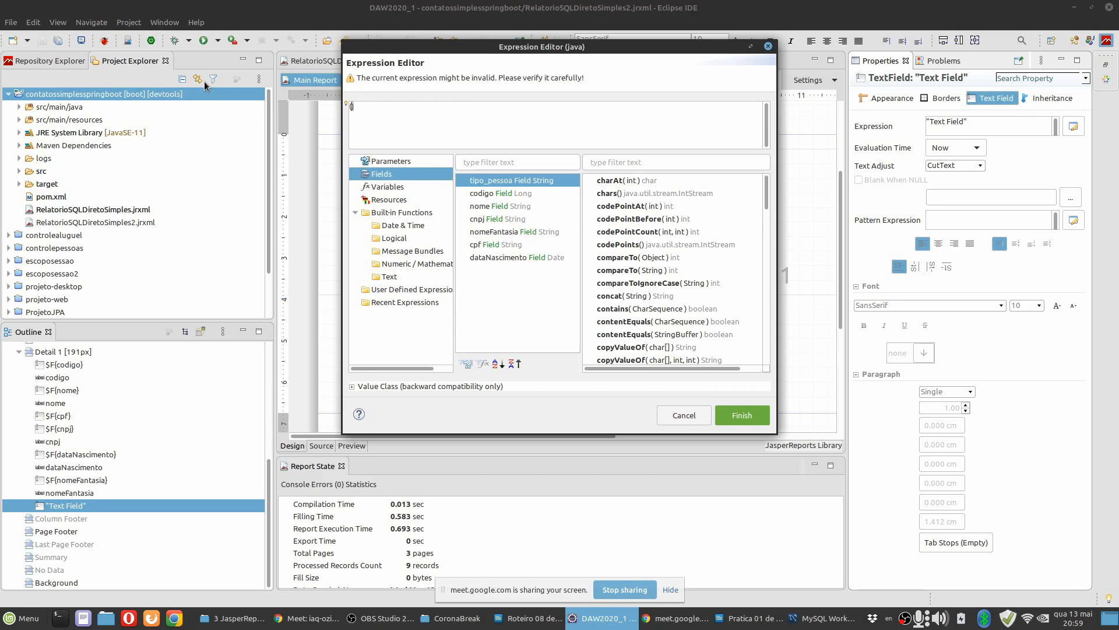
double_click(514, 180)
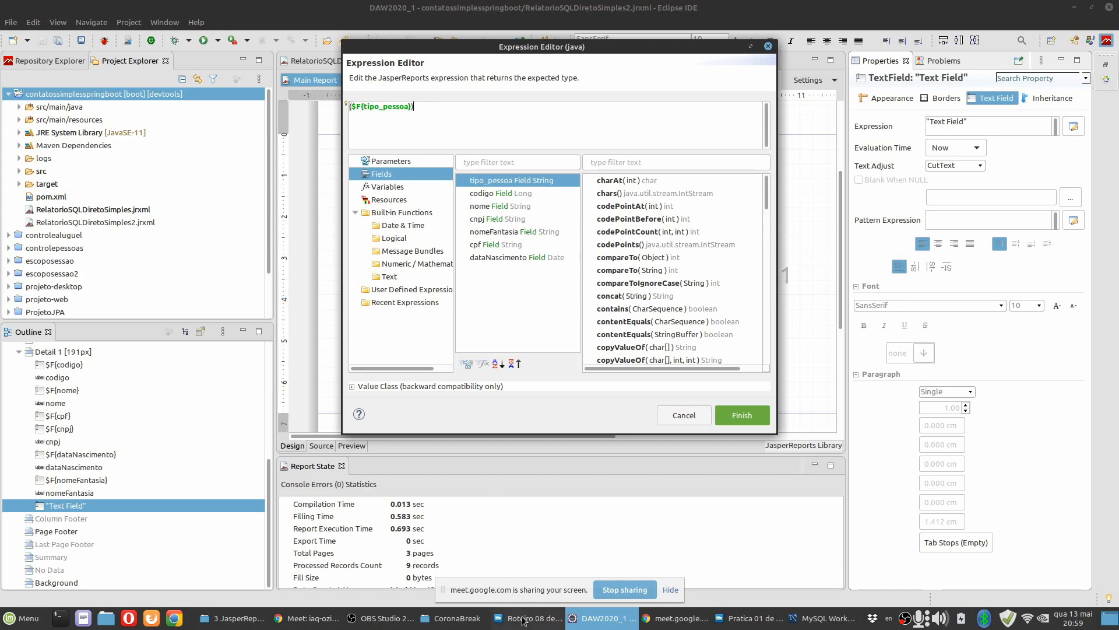
Recheck the guide's step 20.4 expression and the tipo_pessoa values of the pessoa table in MySQL Workbench, and return to Eclipse.
left_click(751, 619)
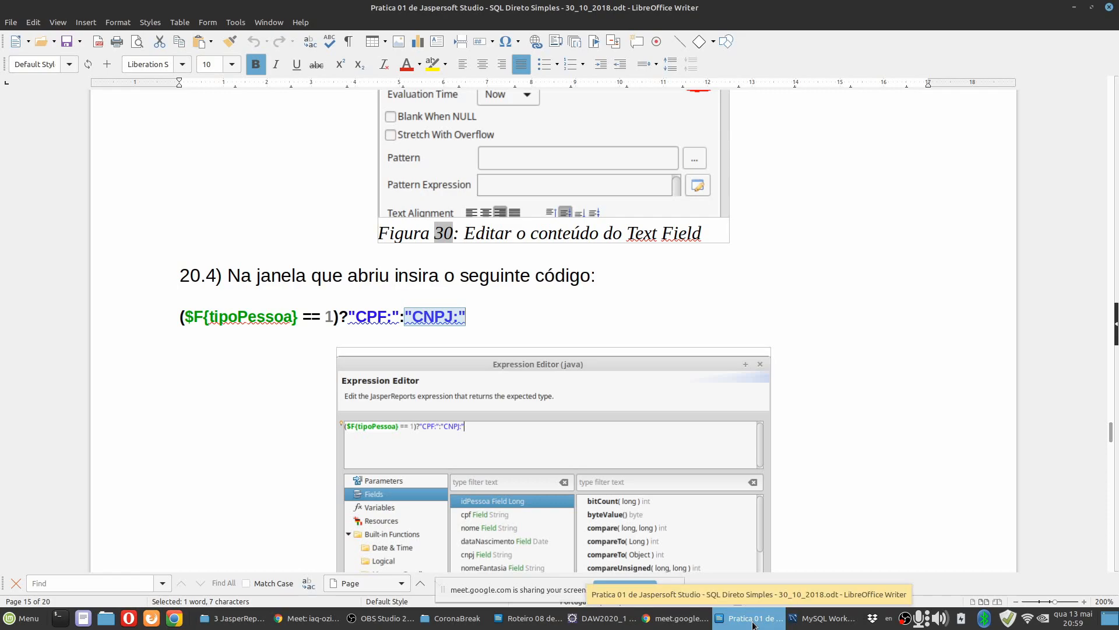
left_click(601, 618)
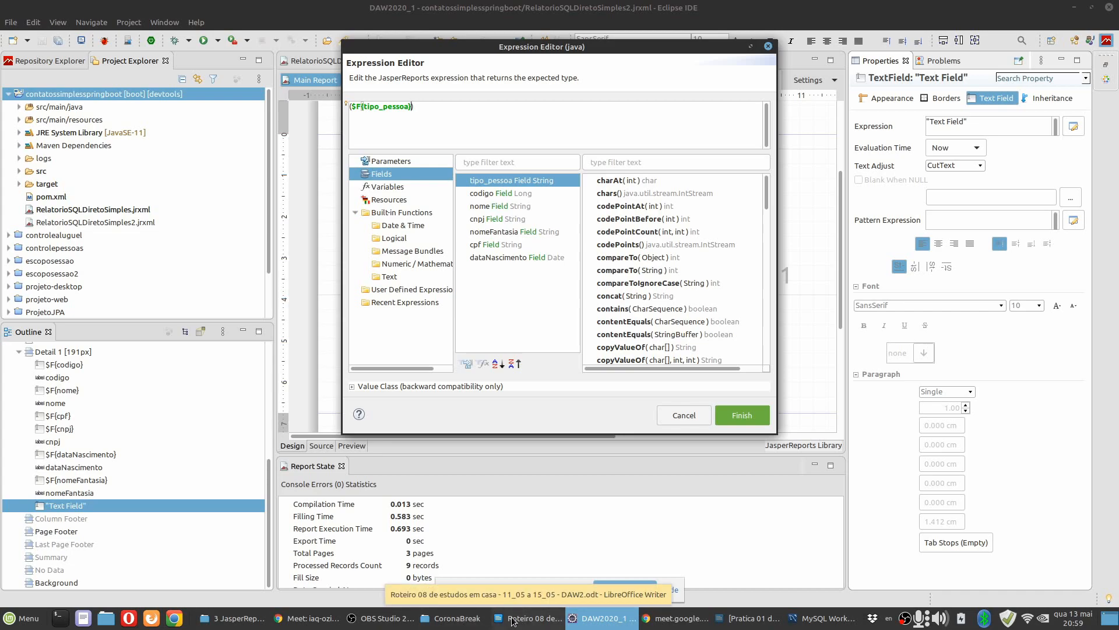
left_click(808, 623)
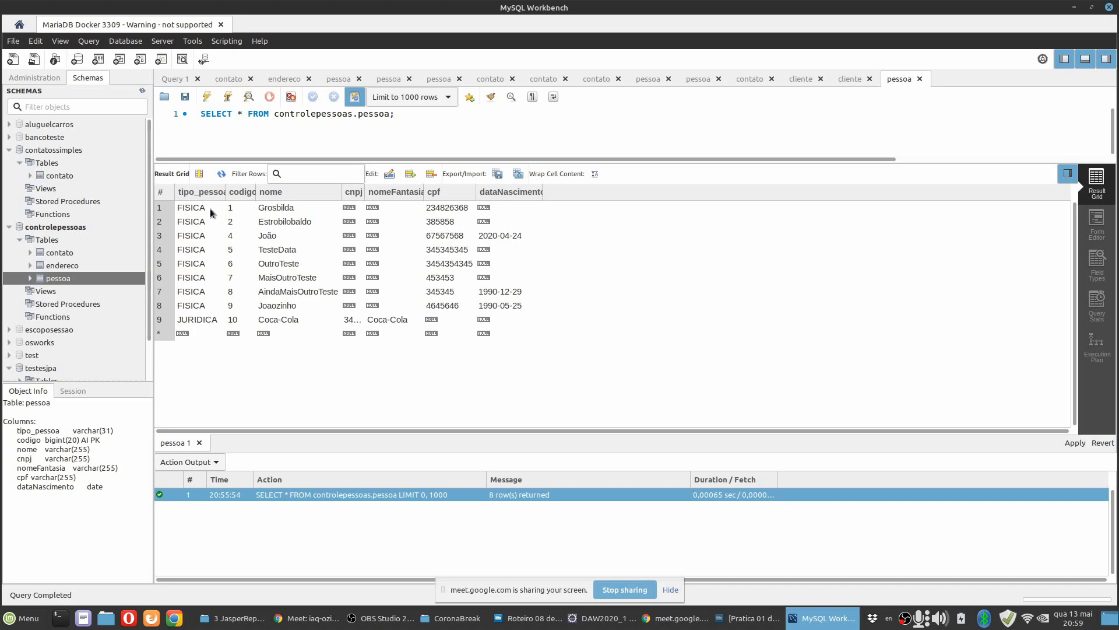
left_click(596, 617)
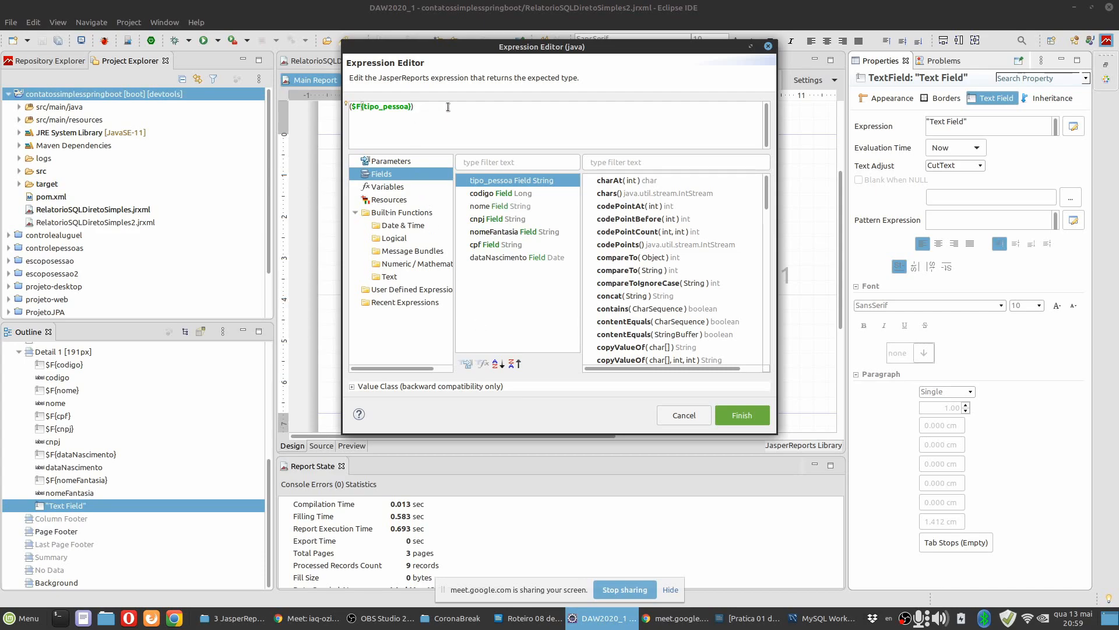
Insert the built-in text function EXACT at the end of the expression, after ($F{tipo_pessoa}).
left_click(389, 277)
left_click(508, 257)
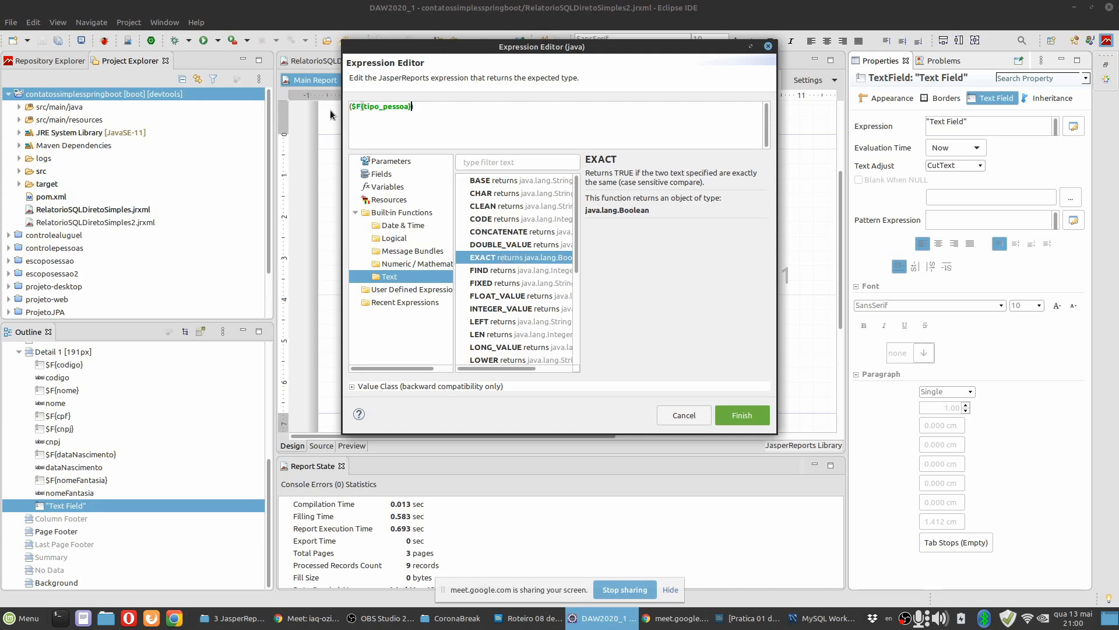
left_click(448, 114)
double_click(482, 258)
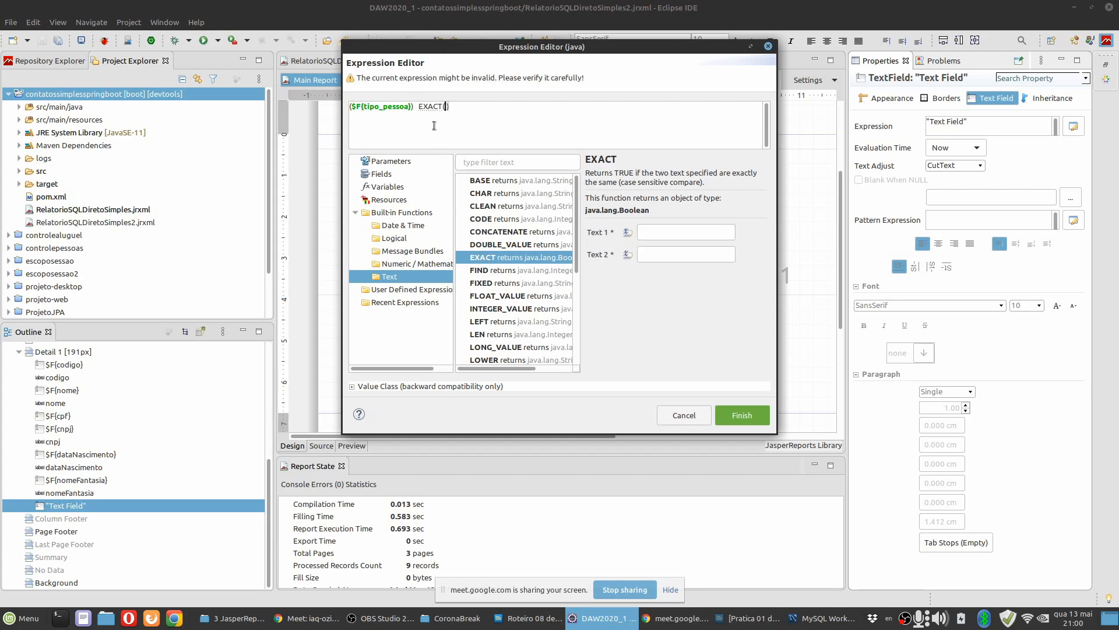
Cut $F{tipo_pessoa} out of the leading parentheses and try to use it as EXACT's first text, with FISICA as the second.
left_click(354, 107)
left_click_drag(354, 108, 413, 107)
key("ctrl+c")
key("BackSpace")
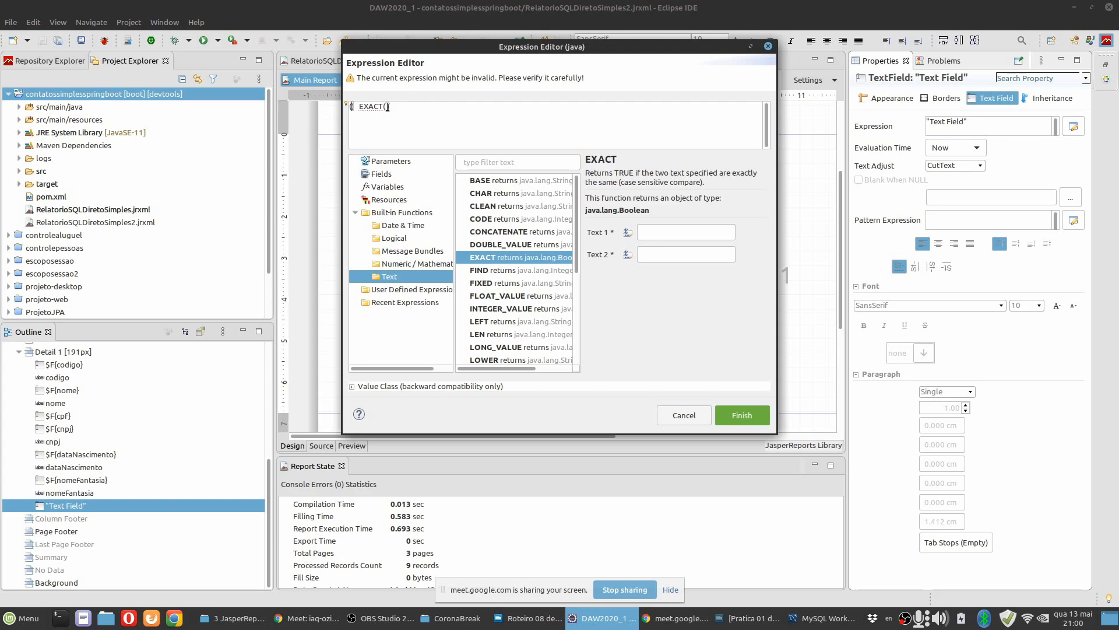
key("ctrl+v")
left_click(388, 107)
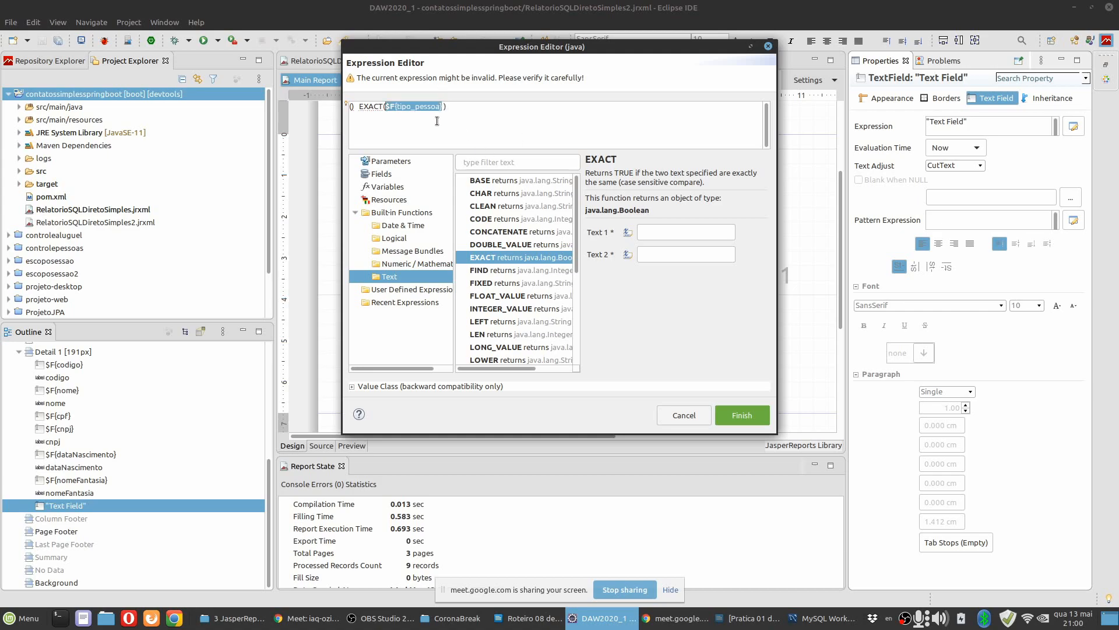
left_click(667, 231)
left_click(664, 252)
type("FISICA")
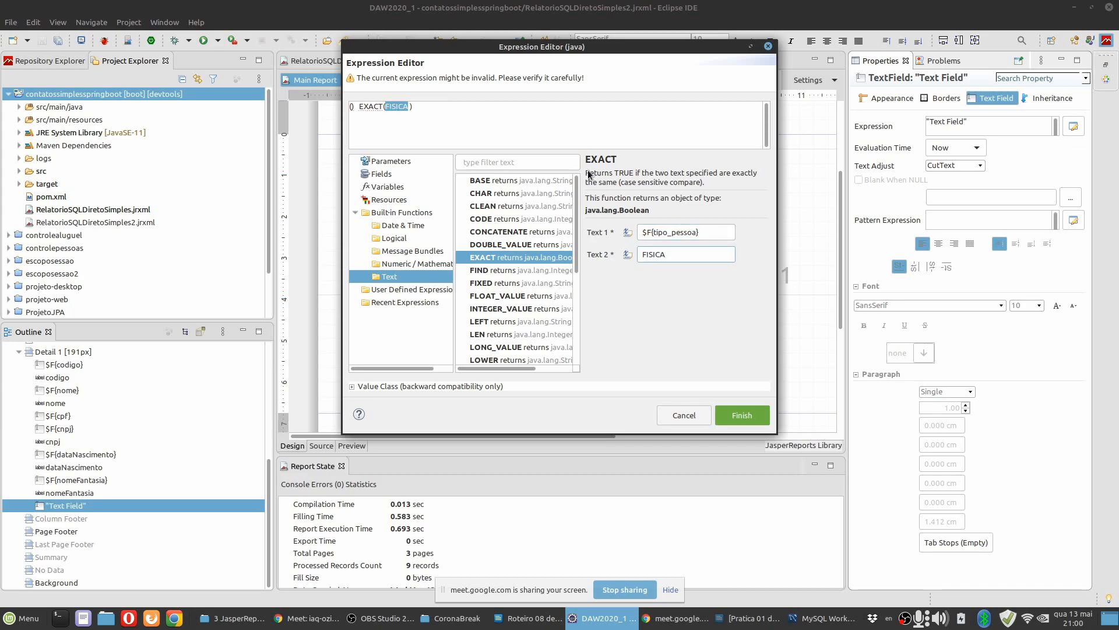
left_click(394, 124)
Delete the leftover empty parentheses in front of EXACT.
left_click_drag(359, 110, 342, 110)
key("Delete")
left_click(449, 117)
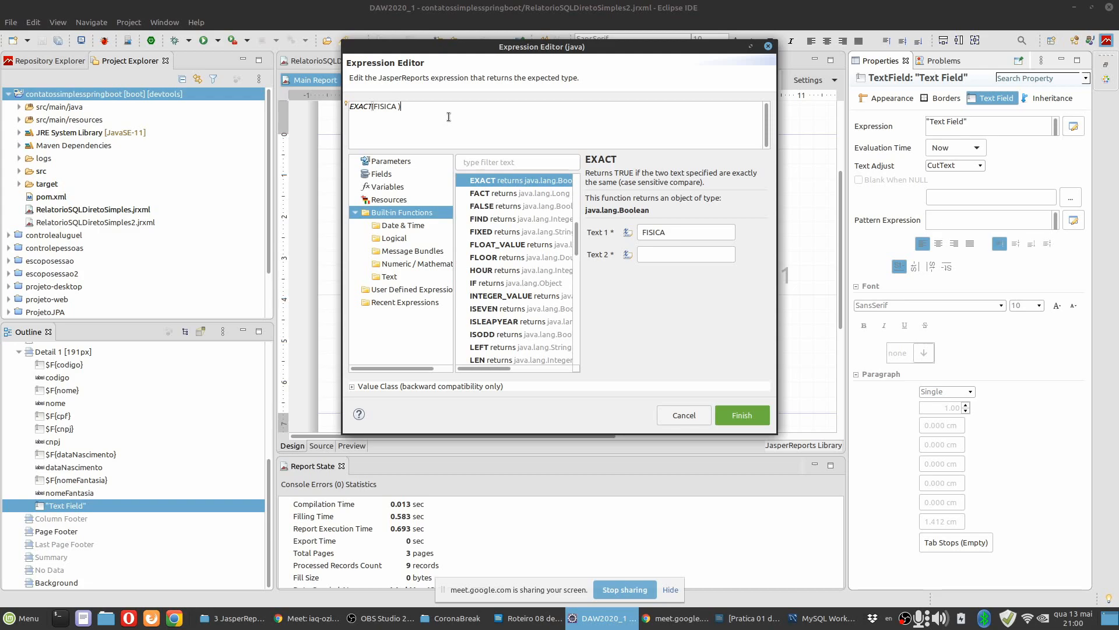
Set EXACT's first text to the tipo_pessoa field and its second text to FISICA.
left_click(677, 232)
left_click(627, 232)
double_click(512, 179)
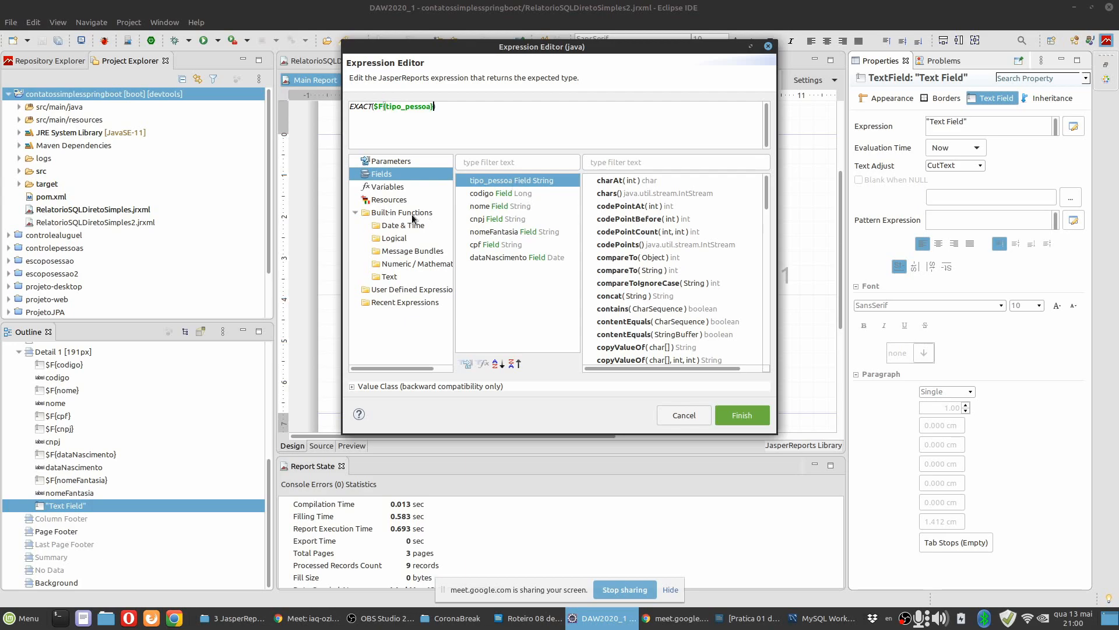
left_click(364, 105)
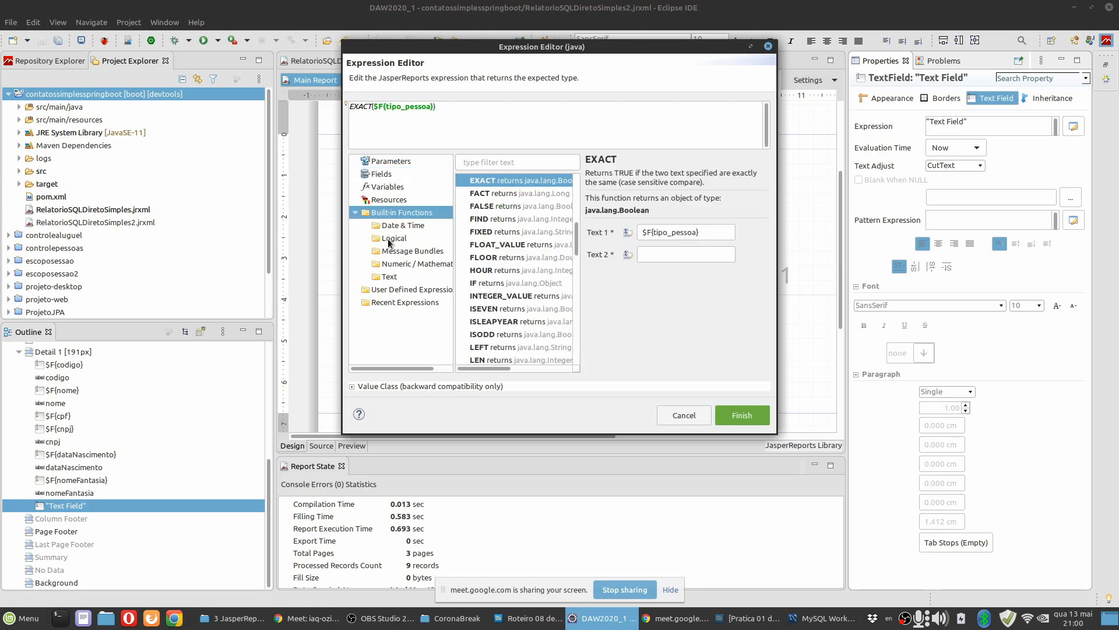
left_click(666, 253)
type("FISICA")
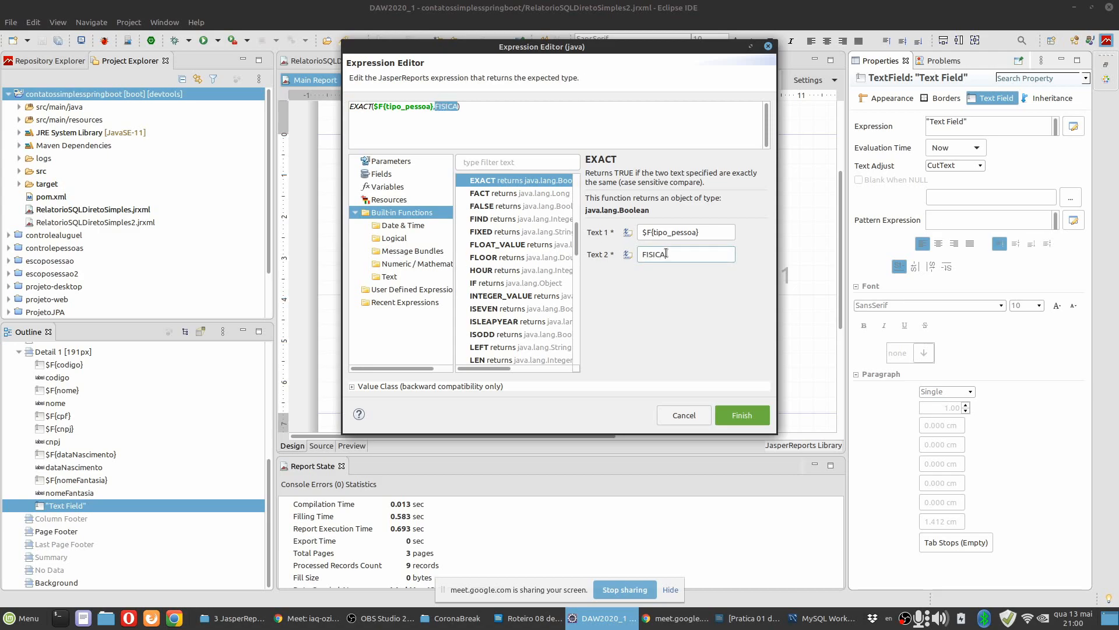
Enclose the whole EXACT comparison in parentheses, giving (EXACT($F{tipo_pessoa},FISICA)).
left_click(524, 112)
left_click_drag(370, 108, 329, 110)
left_click(374, 123)
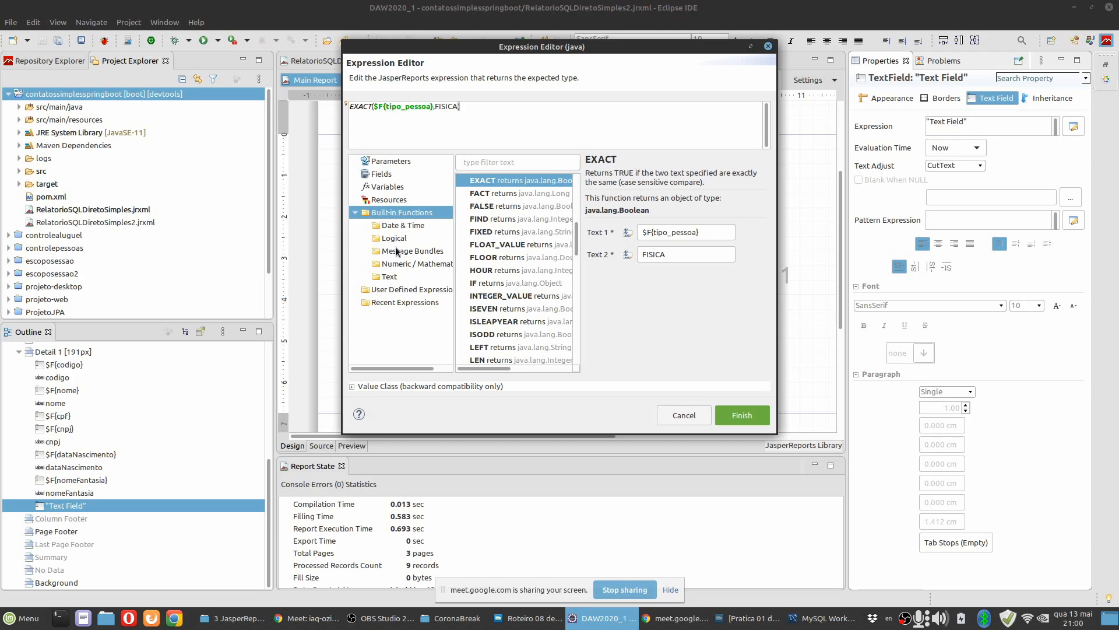
left_click(395, 277)
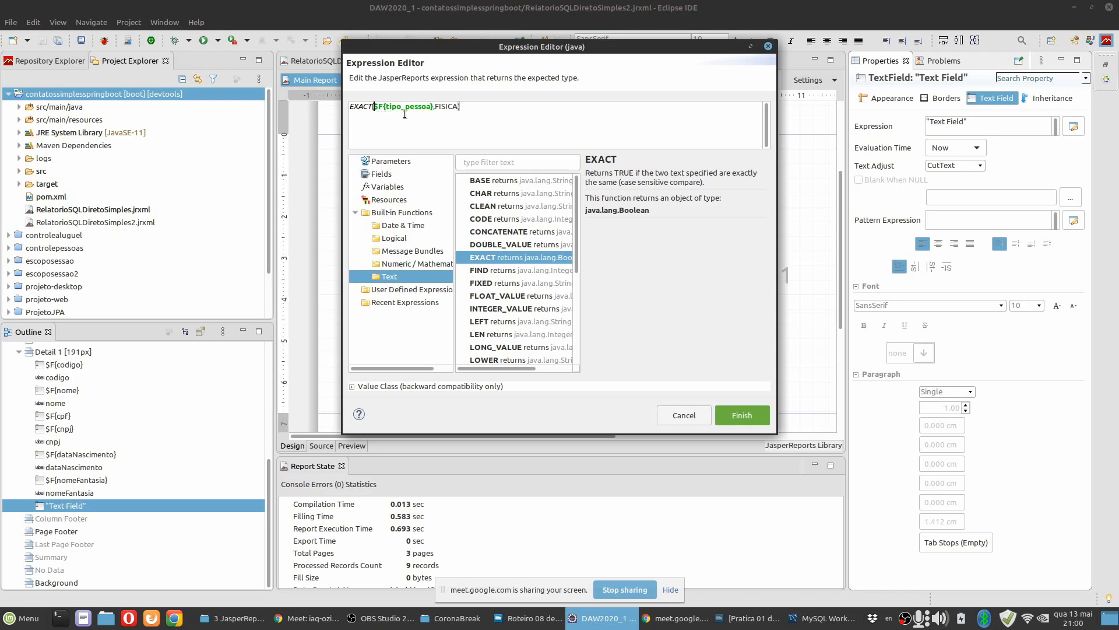
left_click(486, 125)
type(")")
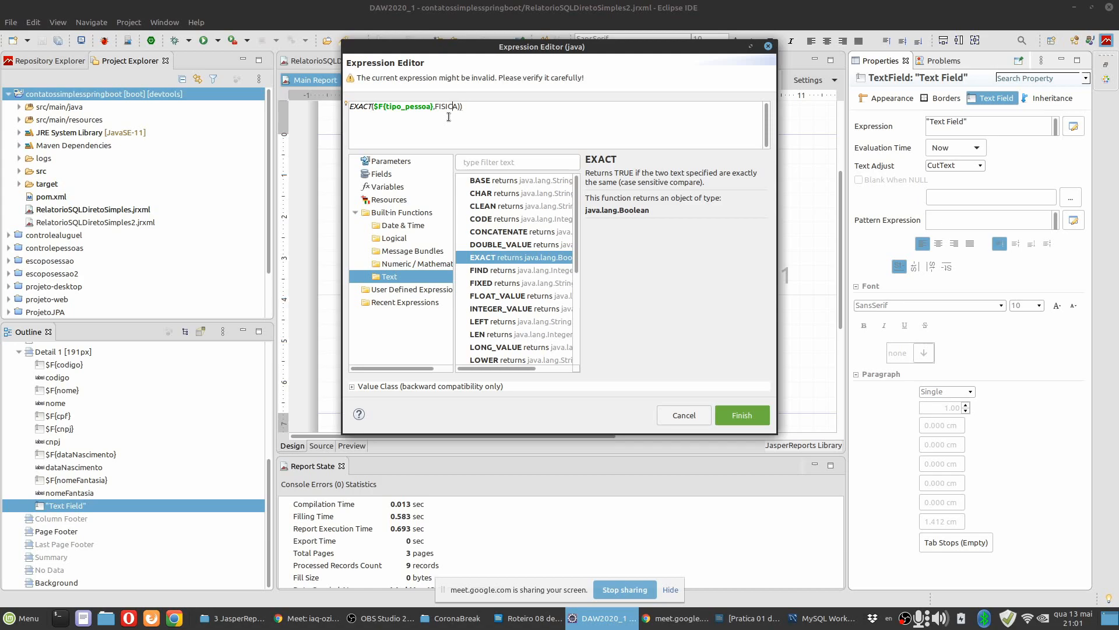
type("(")
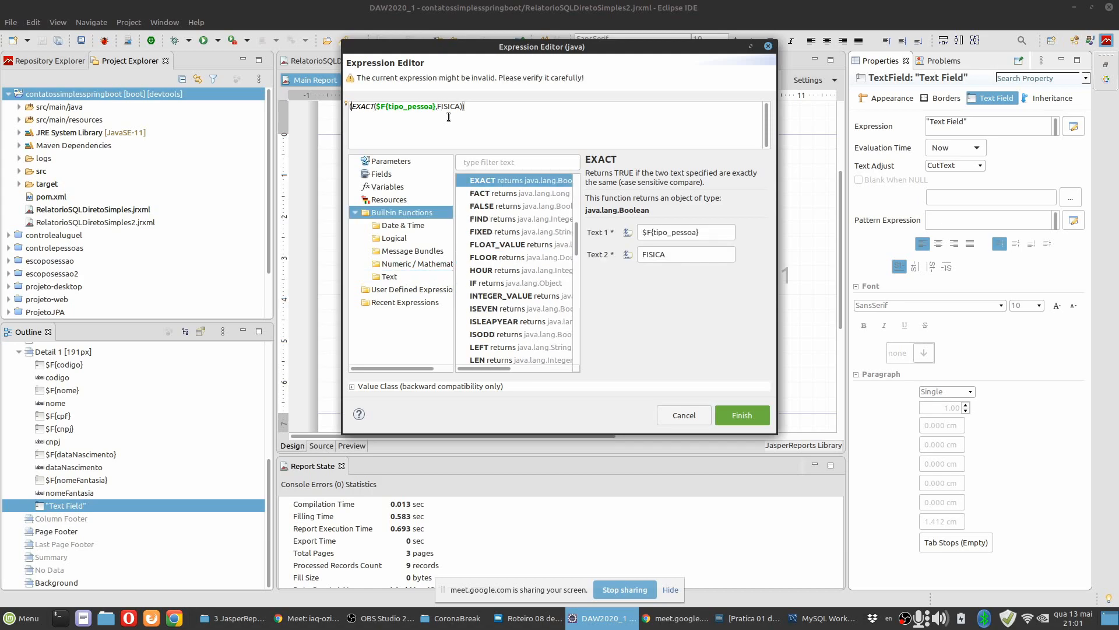
Append the conditional results ?"CPF: ":"CNPJ: " to the end of the expression.
left_click(500, 109)
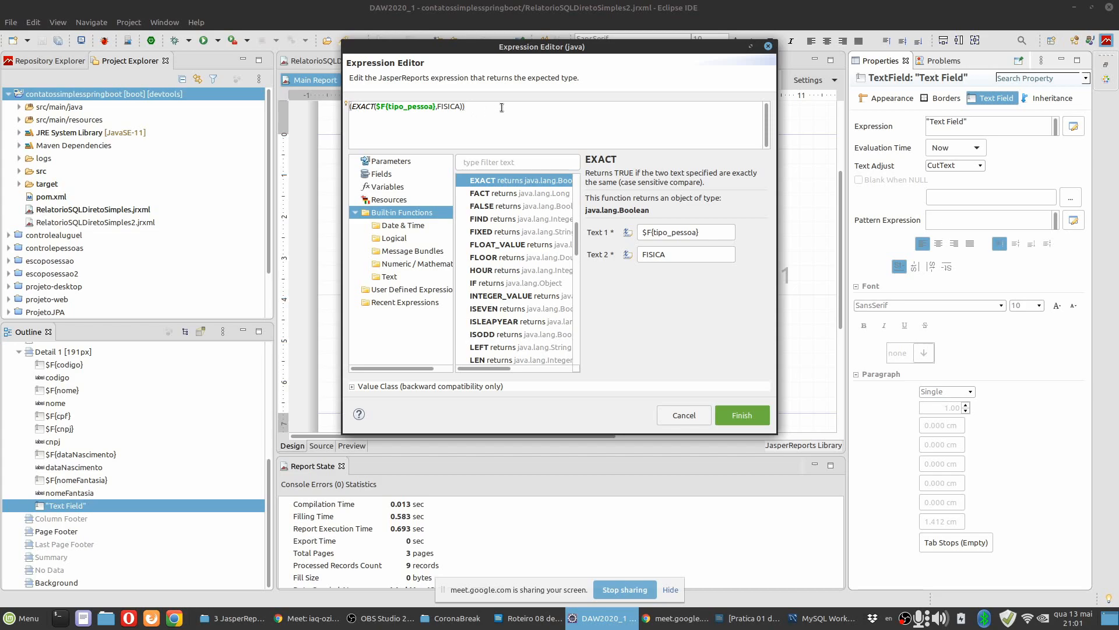
type("?")
type("J")
left_click(501, 107, "shift")
left_click(518, 107)
Return to the EXACT call in the expression and list the built-in Logical functions.
left_click(373, 131)
type("(")
left_click(394, 240)
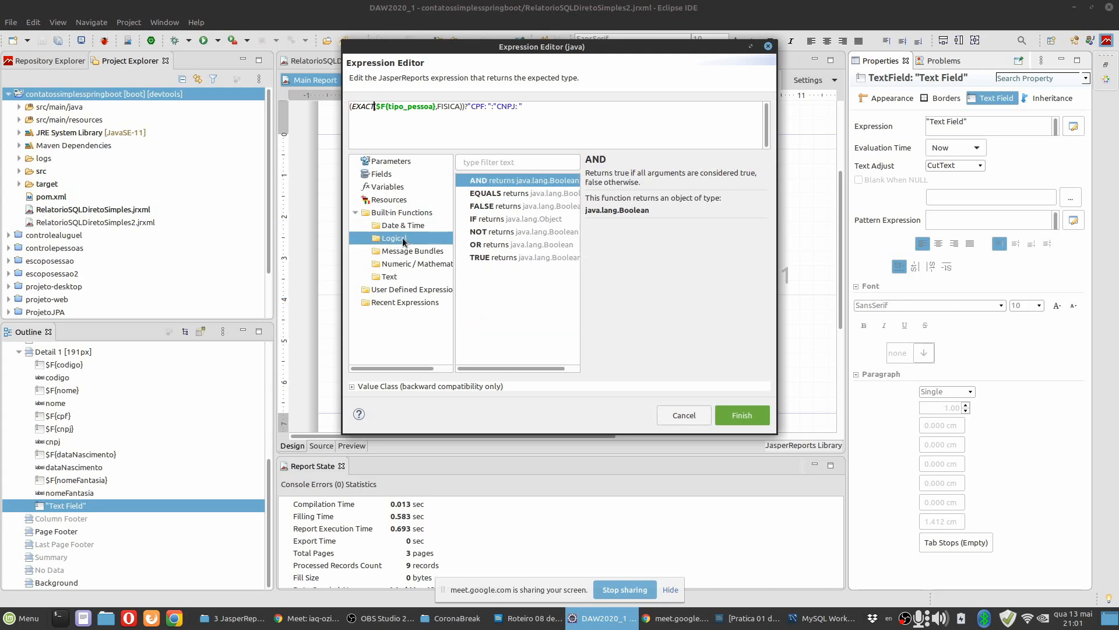
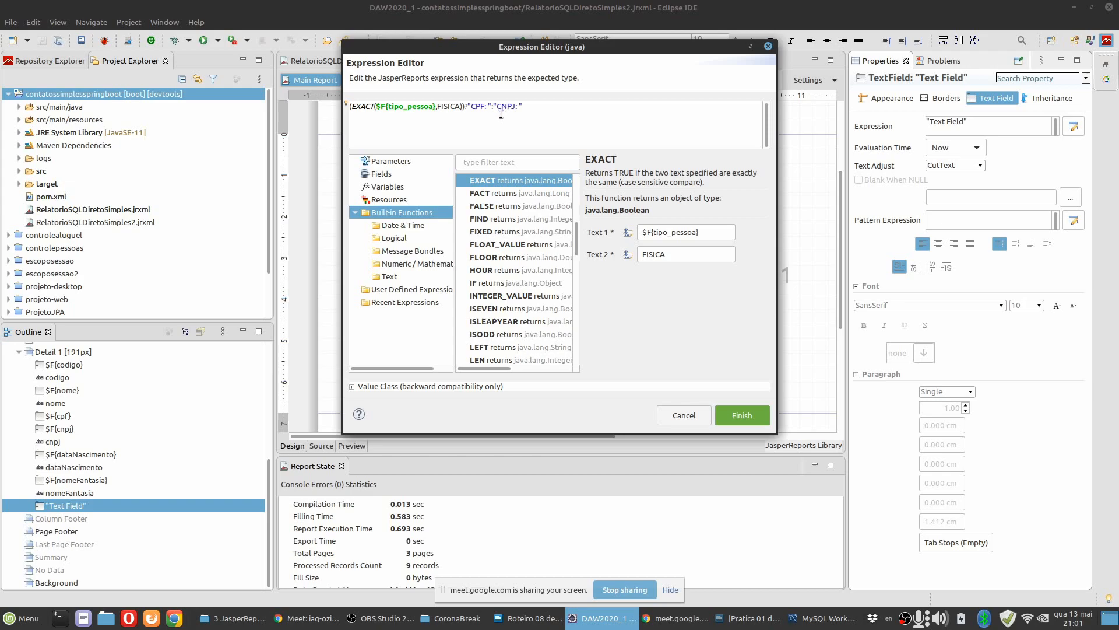
Apply the conditional label expression, preview the report and select the reported FISICA compilation error.
left_click(729, 414)
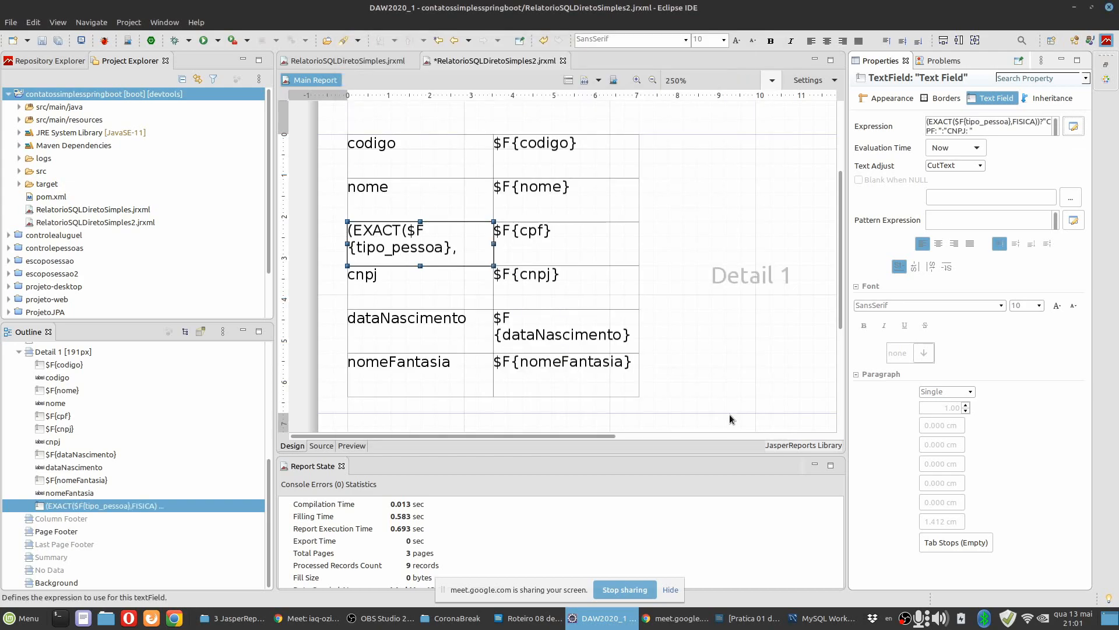
left_click(351, 447)
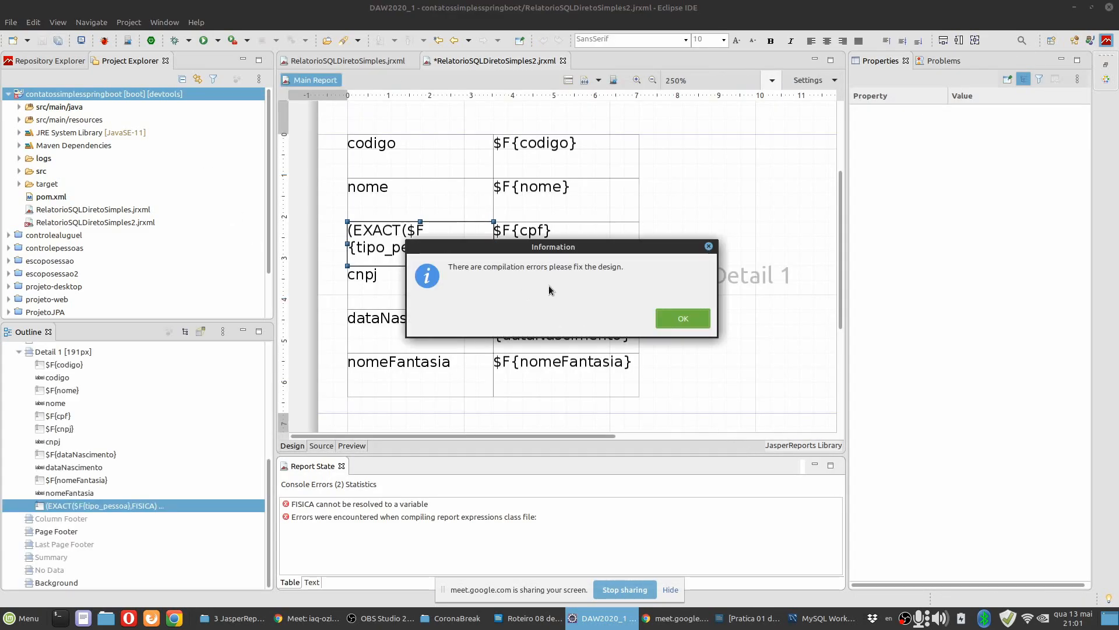
left_click(679, 318)
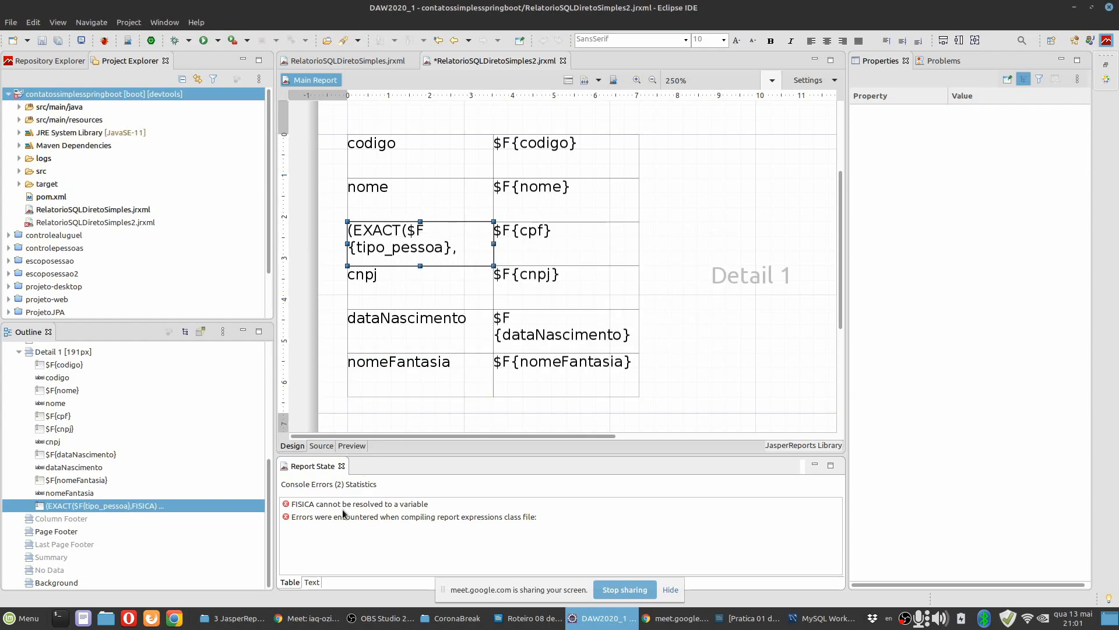
left_click(298, 510)
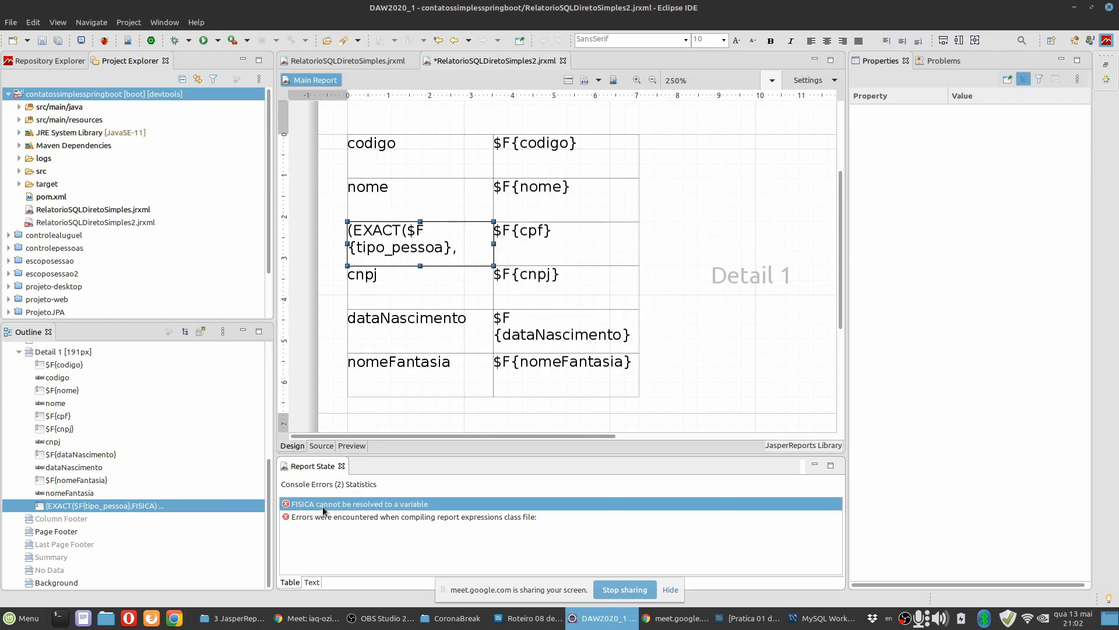
Enclose FISICA in double quotes as EXACT's second text in the conditional label's expression and apply it.
left_click(410, 262)
left_click(1074, 126)
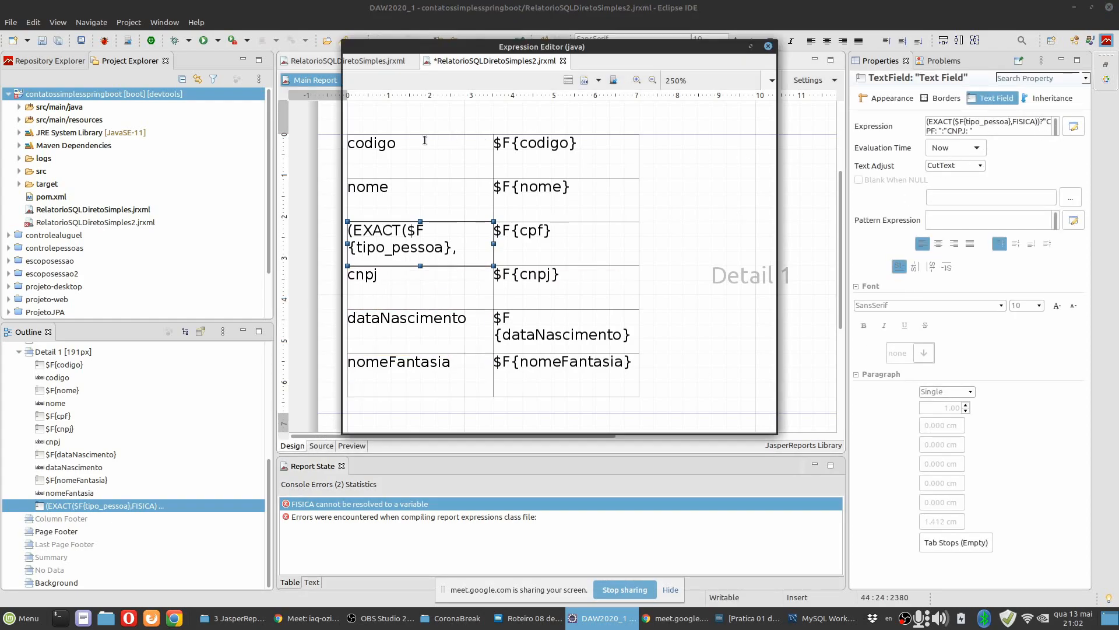
left_click(431, 108)
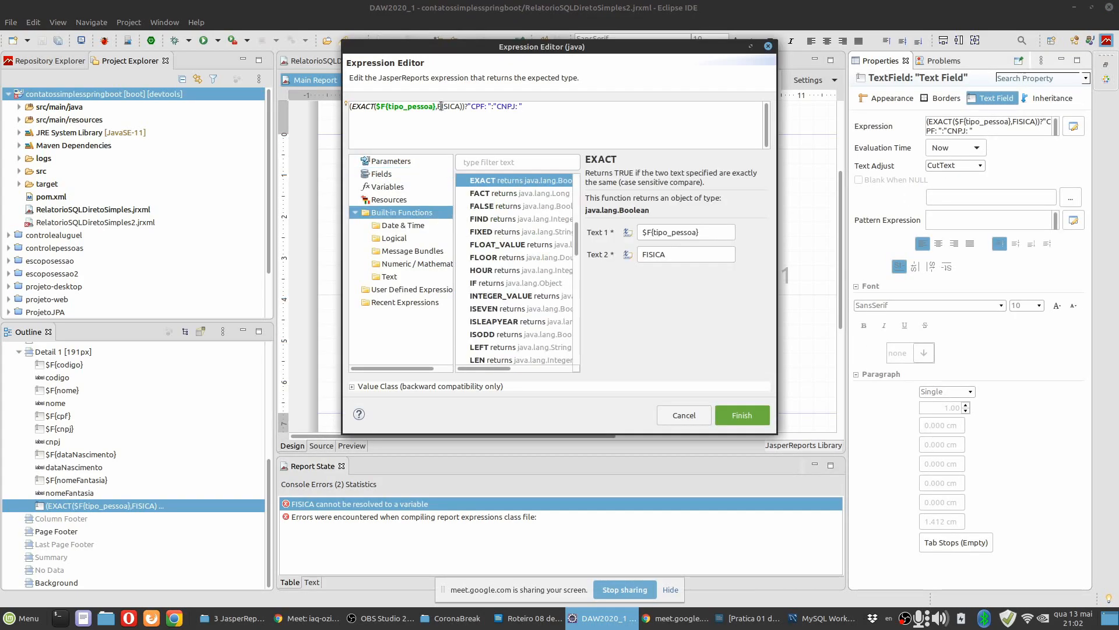
left_click(649, 254)
type("\"")
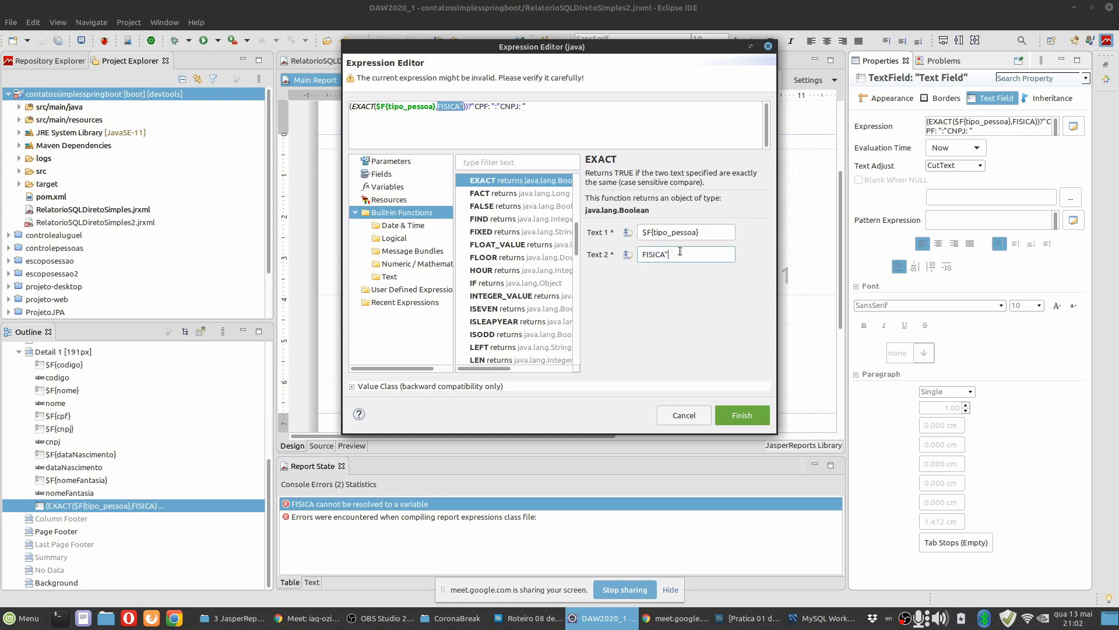
type("\"")
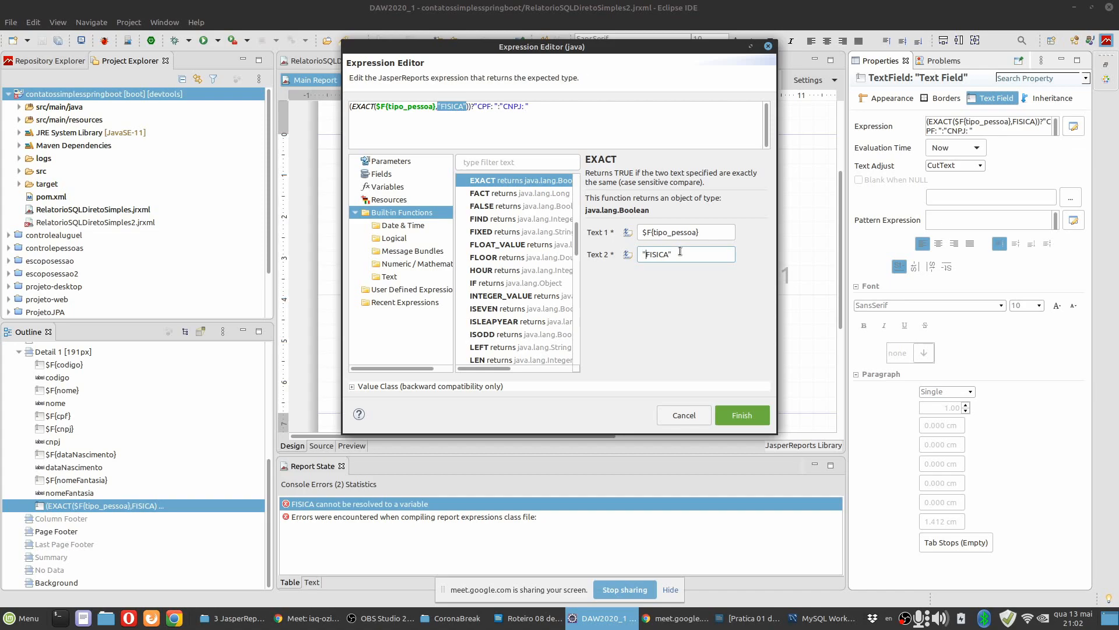
left_click(733, 413)
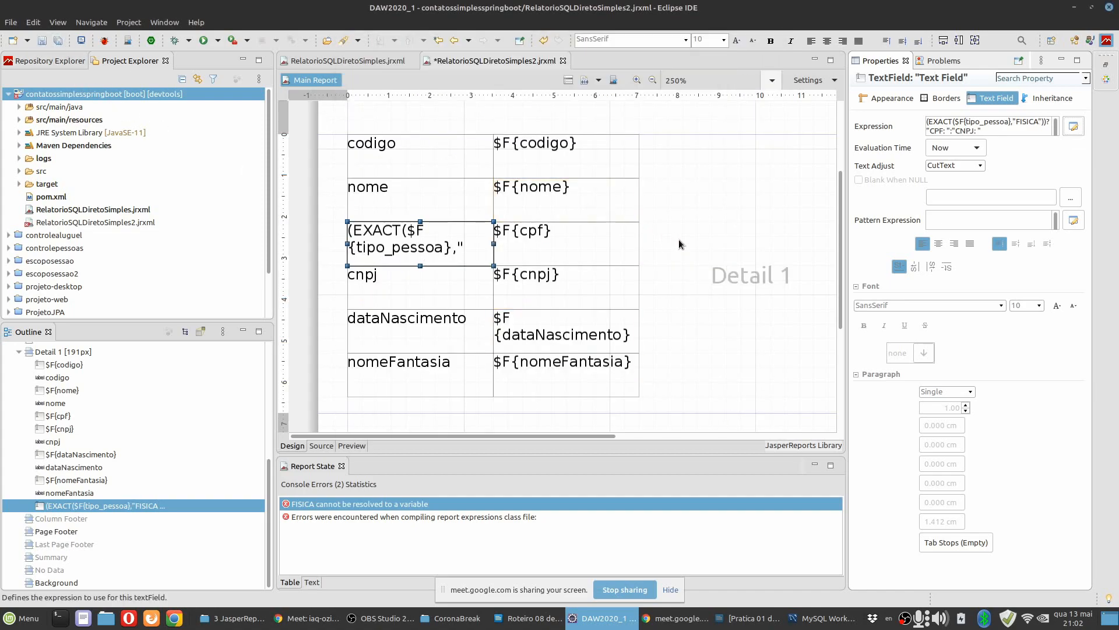
Preview the report to check the CPF/CNPJ label on each record, and return to the report design.
left_click(349, 447)
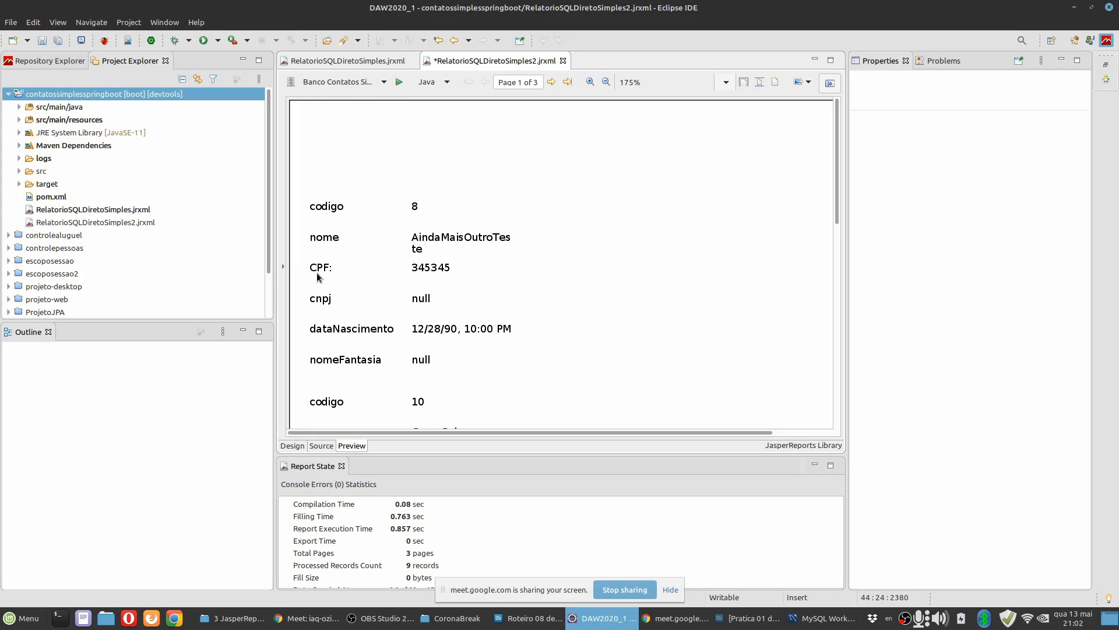
scroll(328, 272, "down", 5)
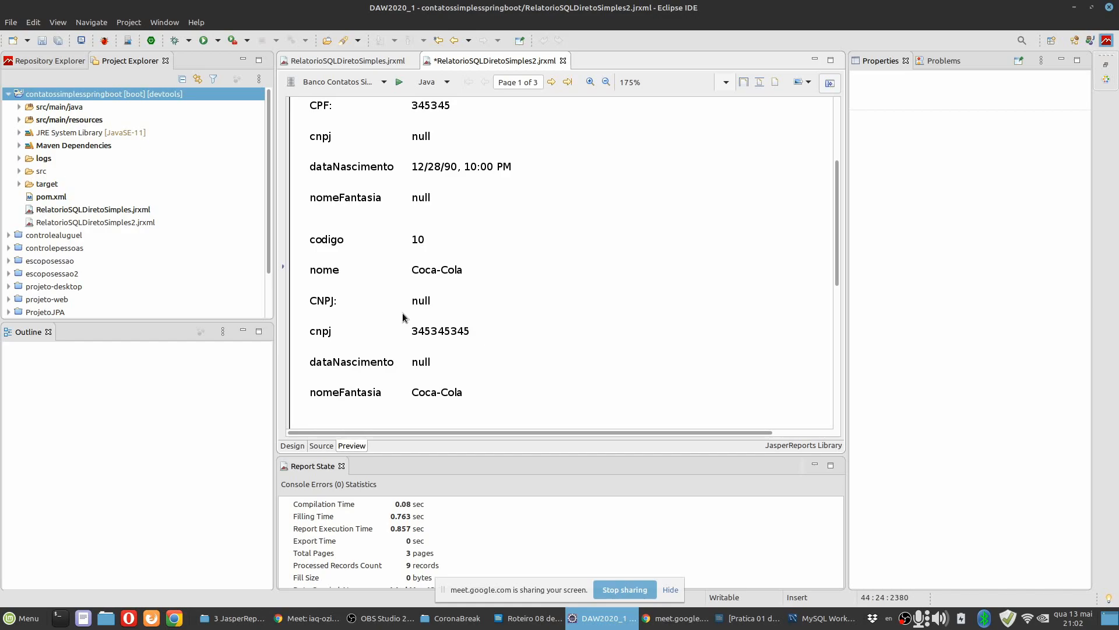
left_click(292, 445)
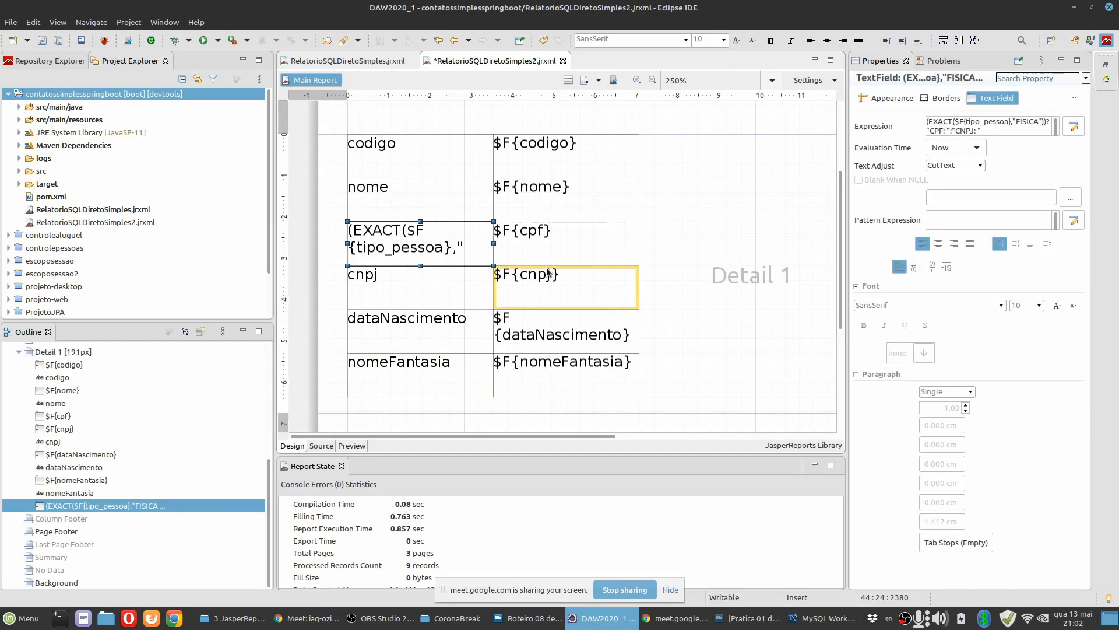
left_click(680, 230)
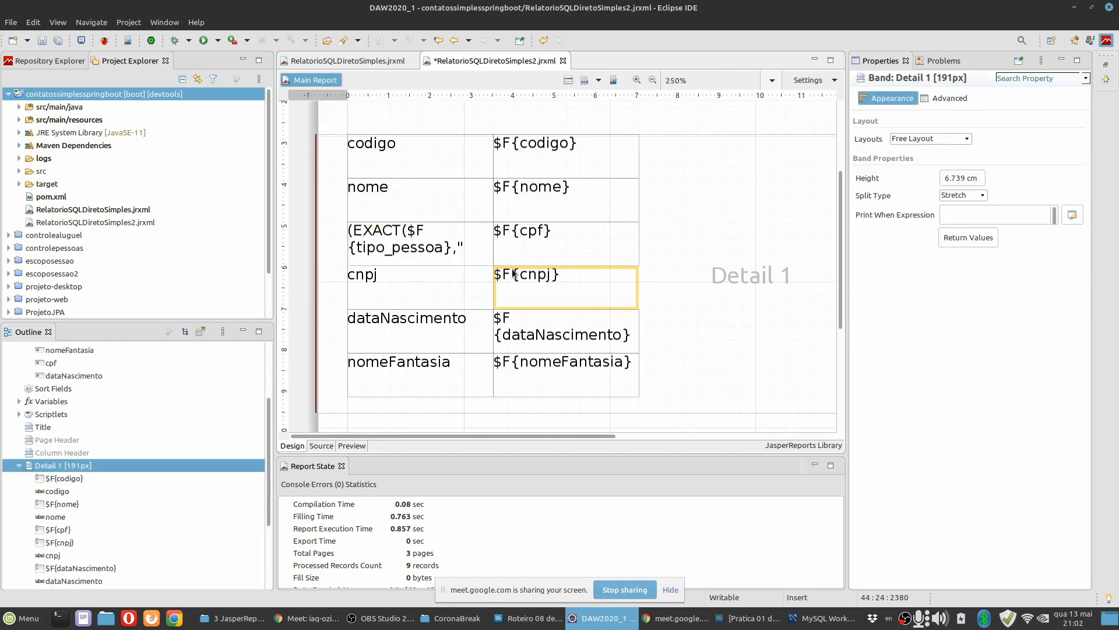
left_click(416, 239)
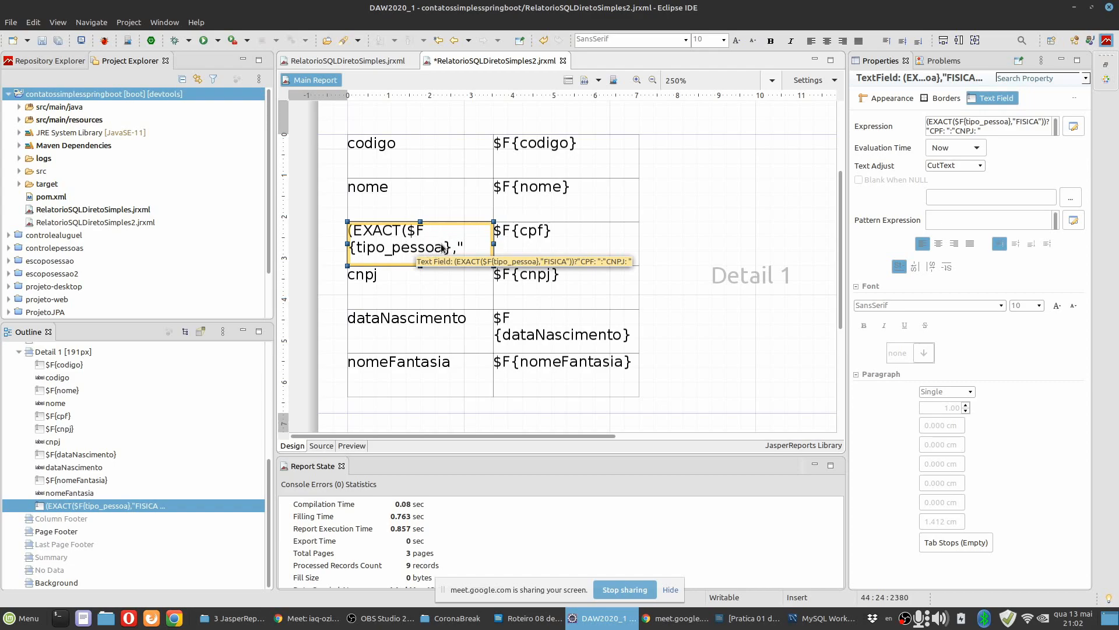
left_click(577, 248)
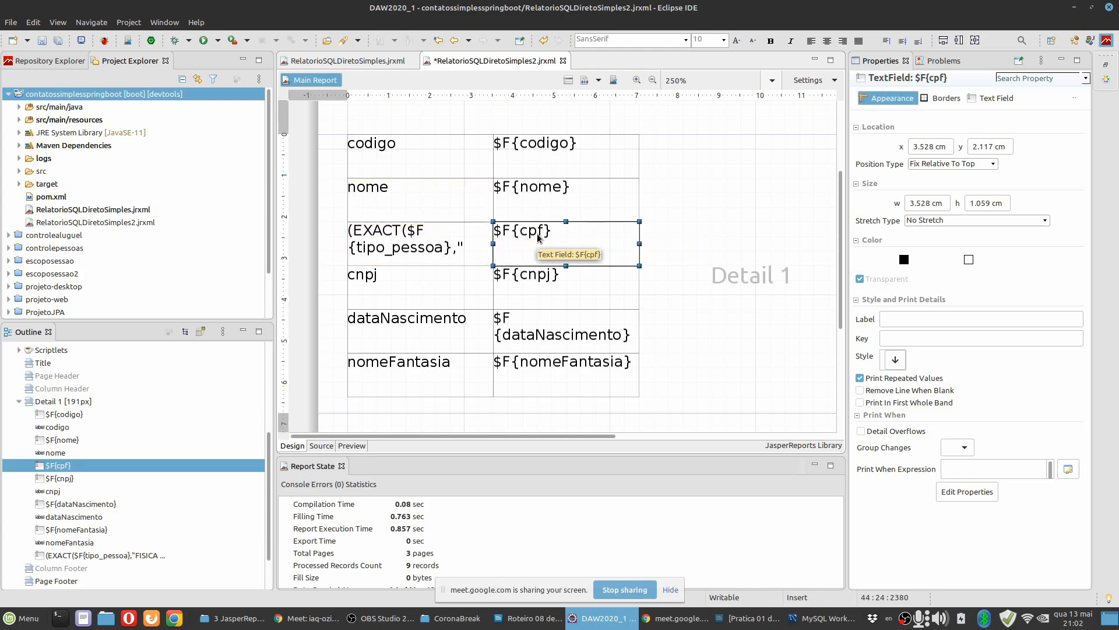
left_click(540, 291)
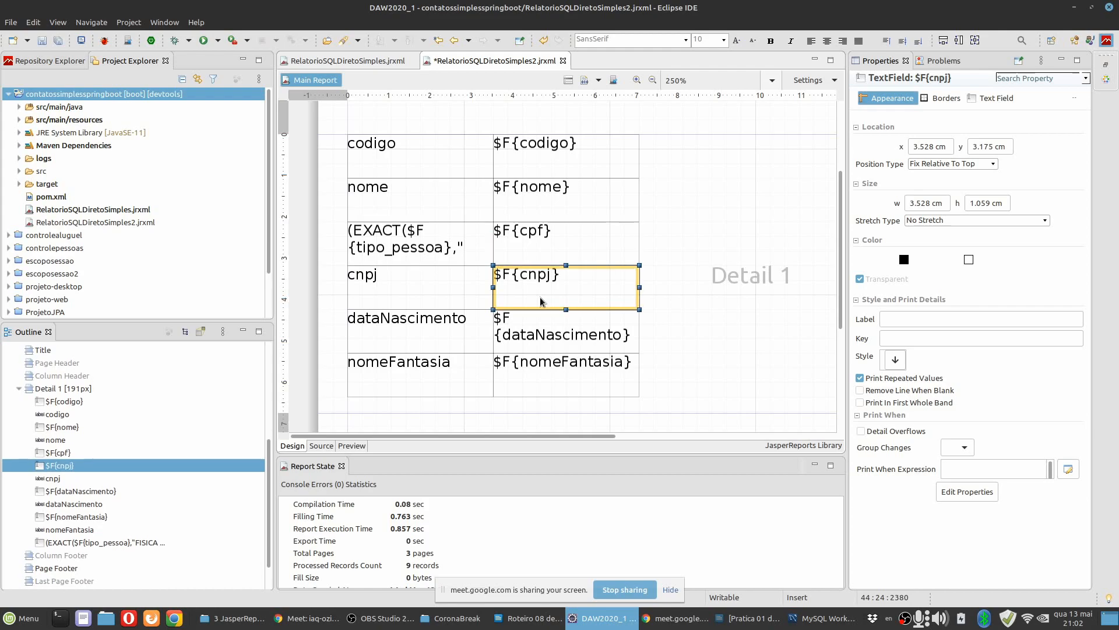
Copy the conditional label's whole expression and replace the $F{cpf} text field's expression with it.
left_click(452, 243)
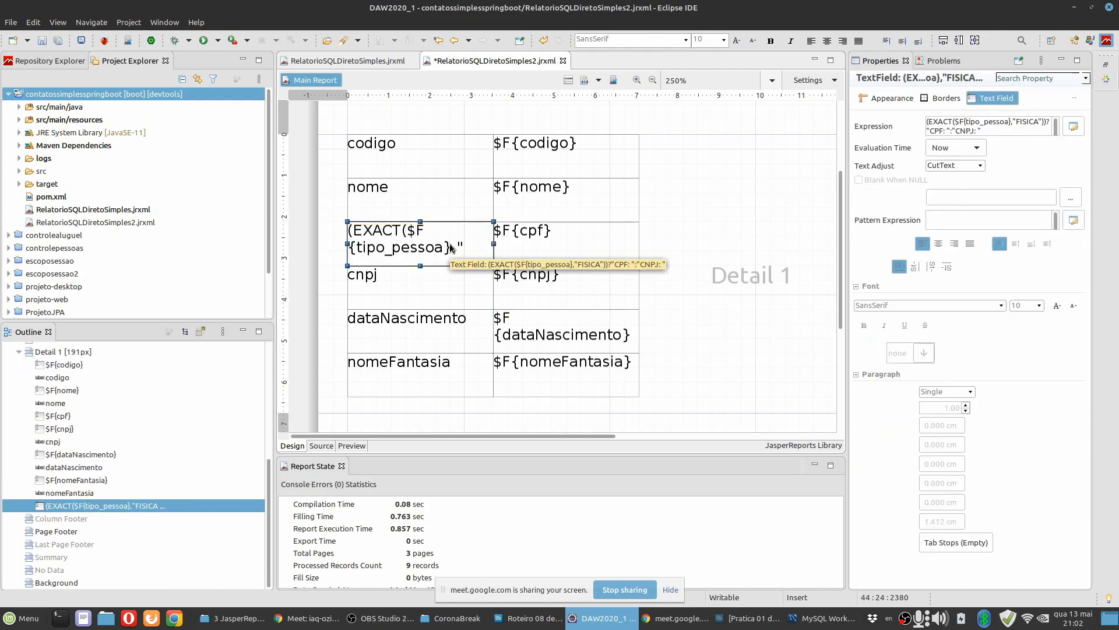
left_click(991, 129)
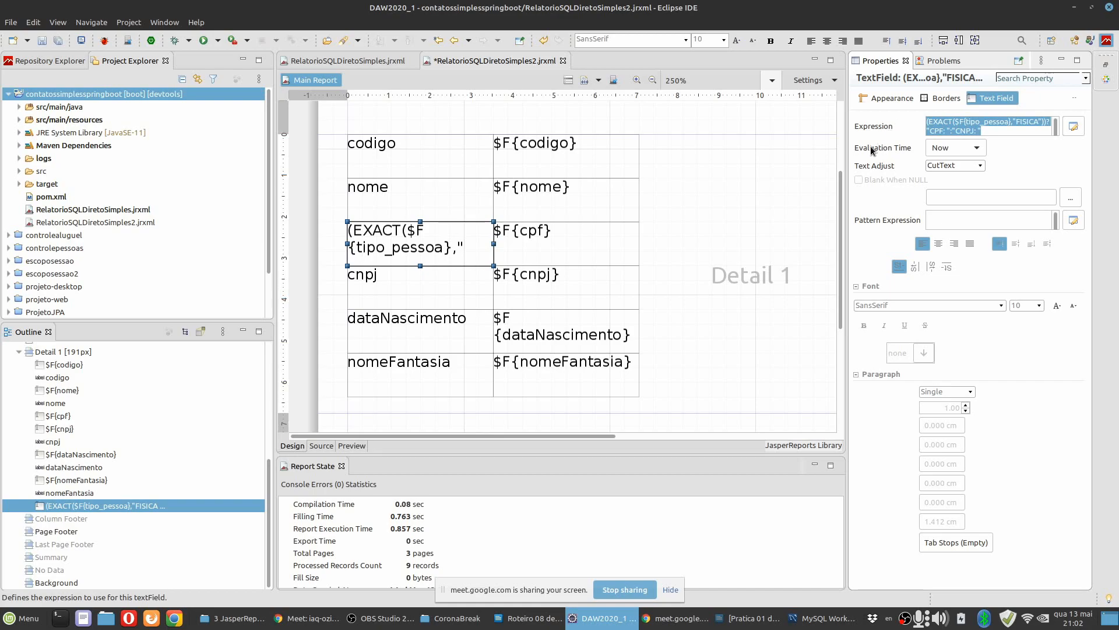
left_click(548, 248)
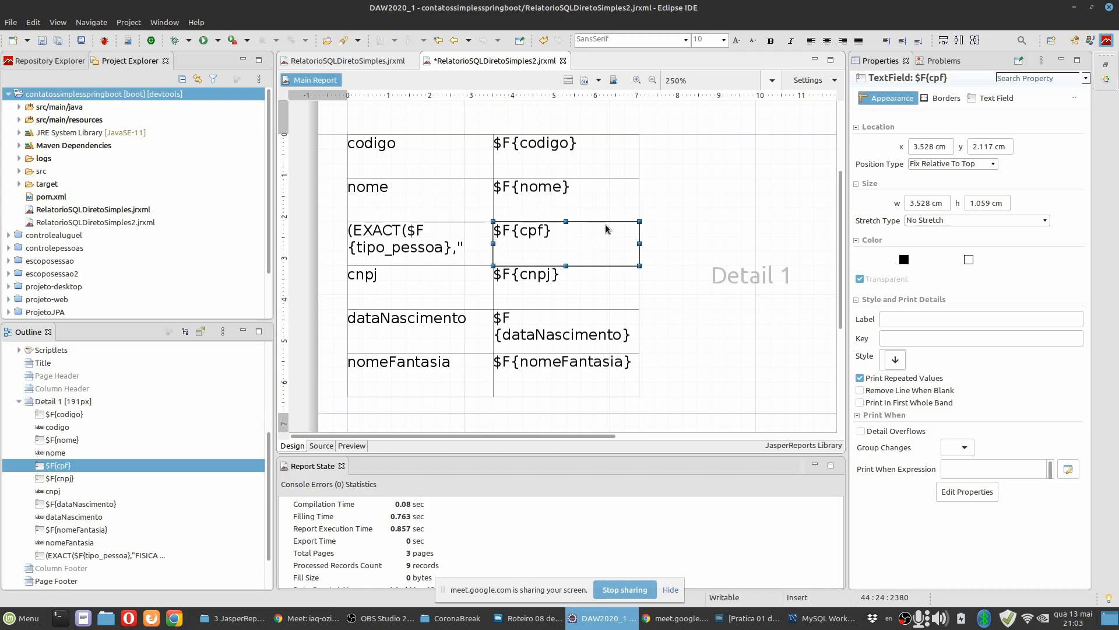
left_click(995, 98)
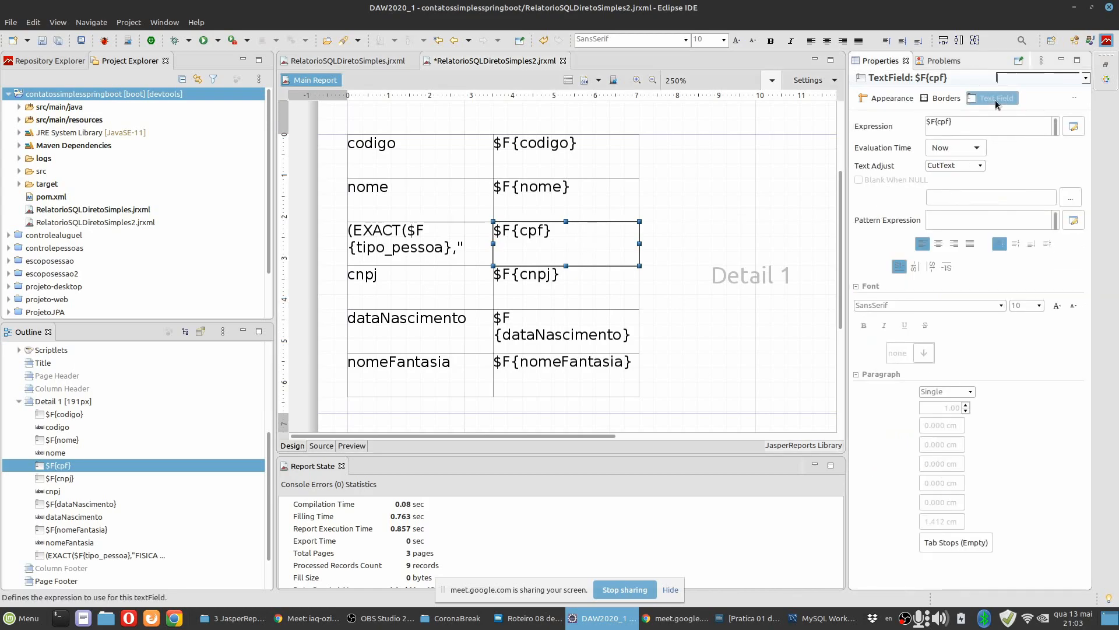
left_click(1073, 126)
key("ctrl+a")
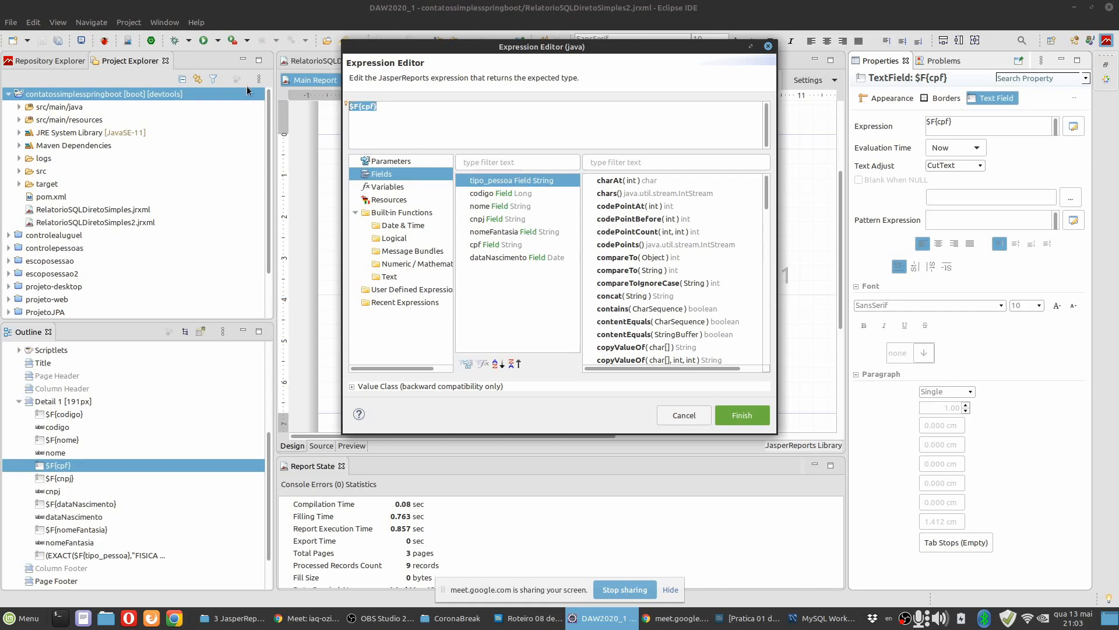
type("(EXACT($F{tipo_pessoa},\"FISICA\"))?\"CPF: \":\"CNPJ: \"")
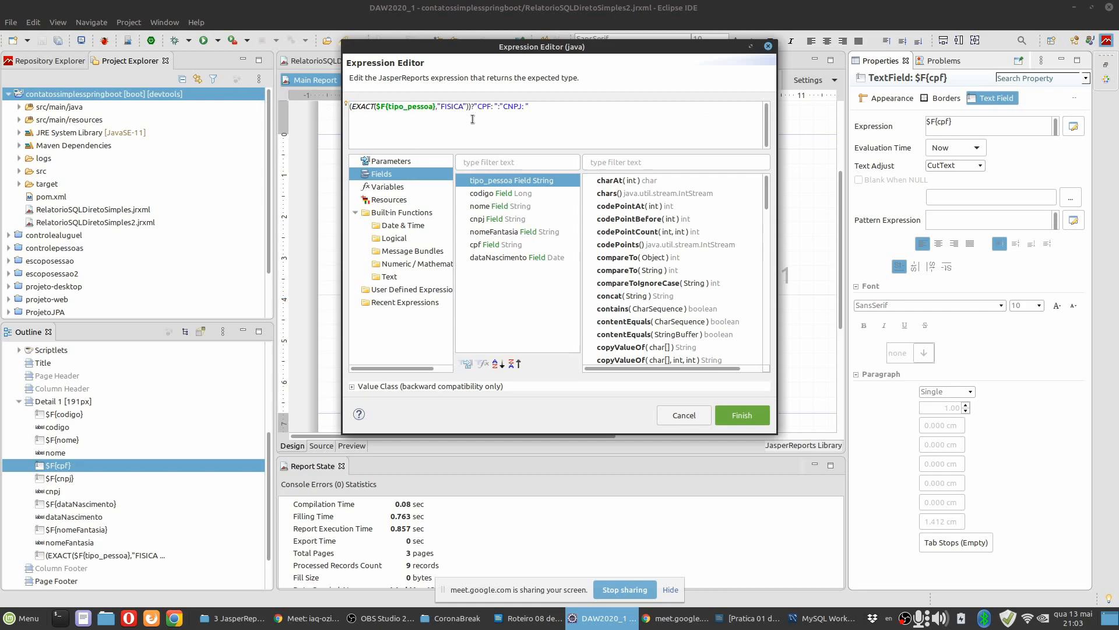
Replace the "CPF: " result in the pasted expression with the cpf field, $F{cpf}.
left_click(476, 107)
left_click(499, 107, "shift")
key("BackSpace")
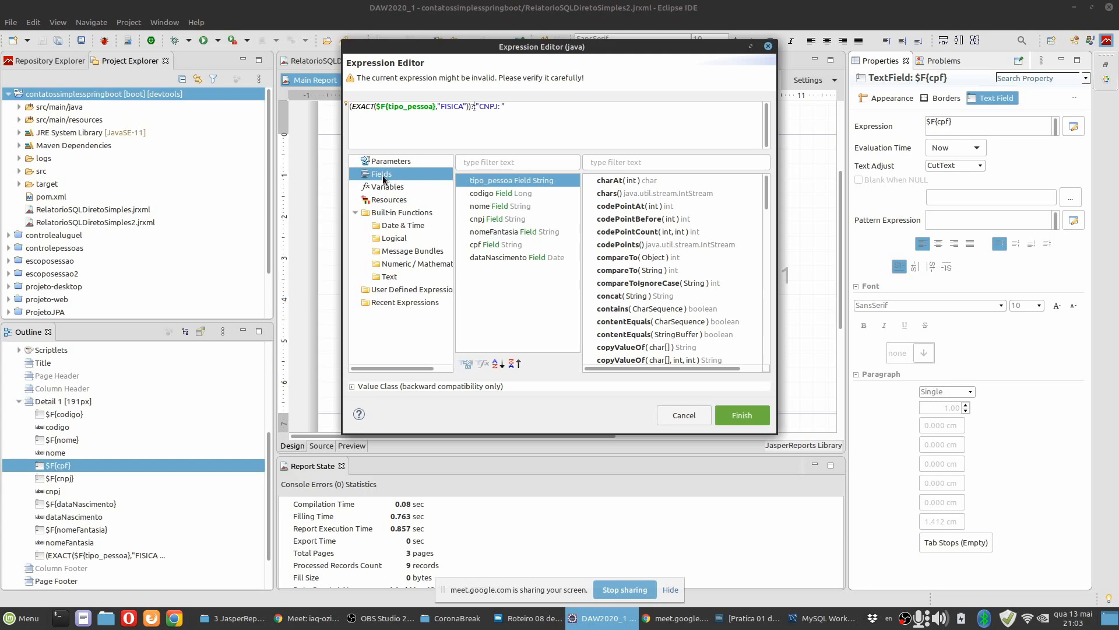
double_click(482, 244)
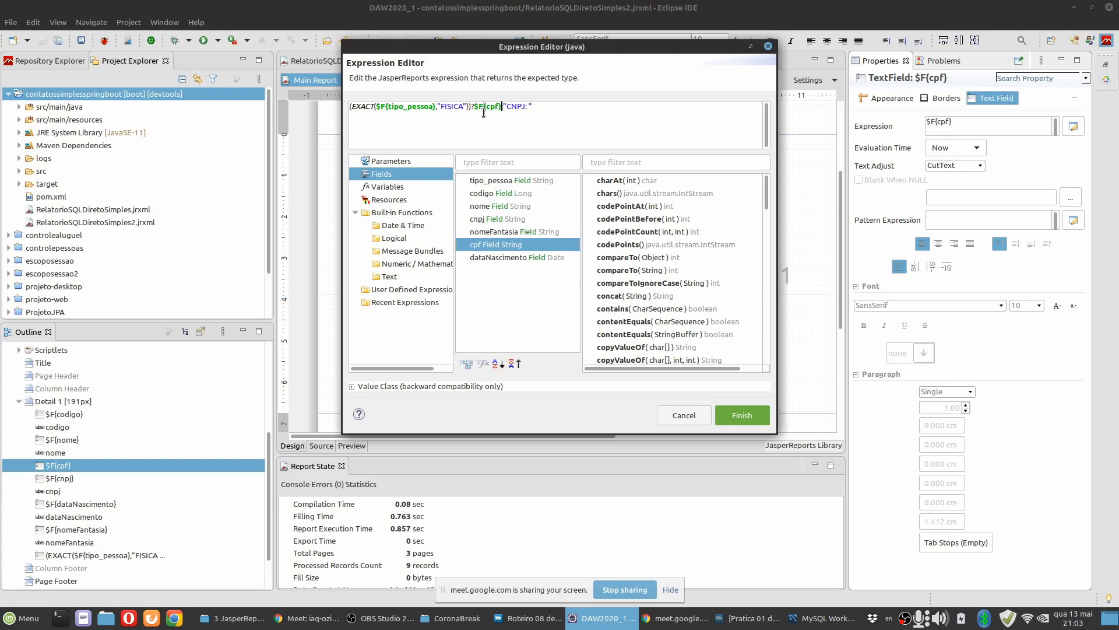
Replace the "CNPJ: " result with the cnpj field, ending the expression in ?$F{cpf}:$F{cnpj}, and apply it.
type(":")
key("Delete")
key("Delete")
key("Delete")
key("Delete")
key("Delete")
key("Delete")
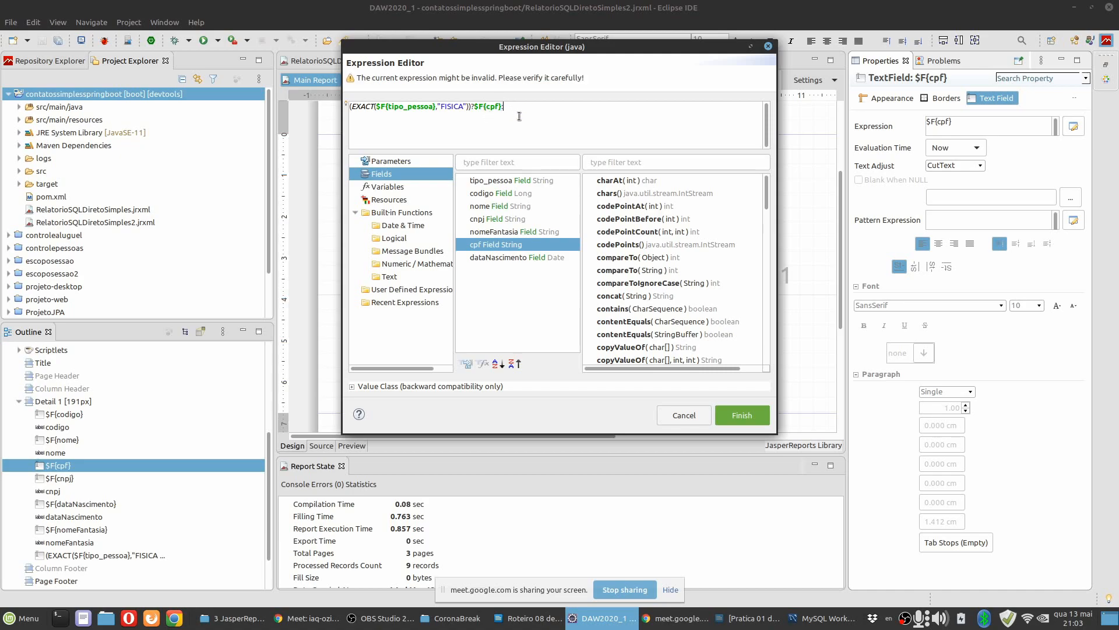
double_click(485, 218)
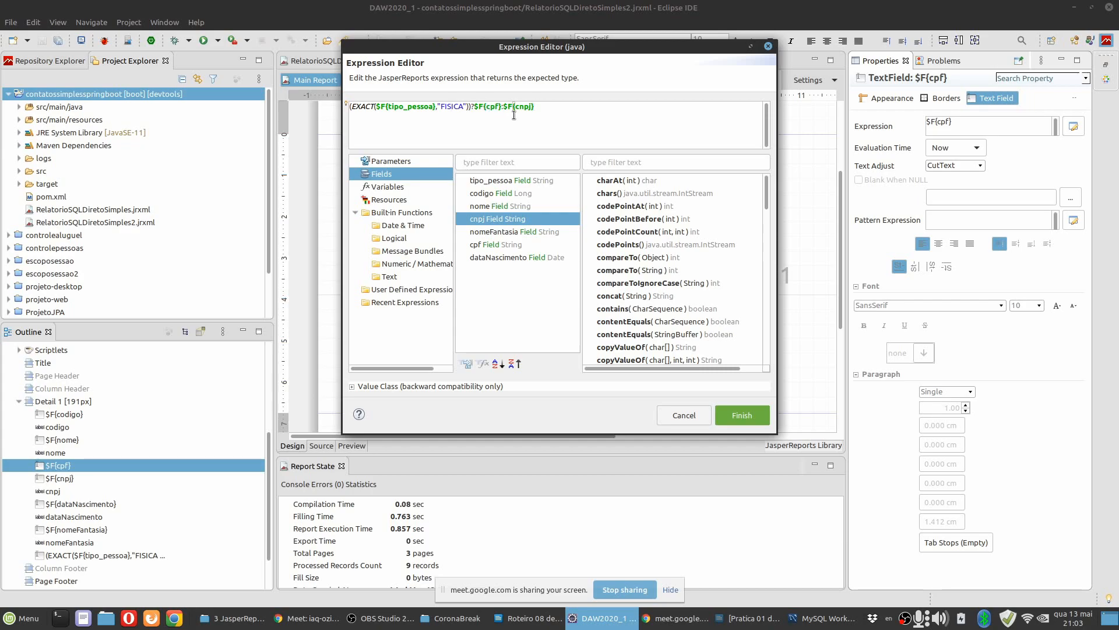
left_click(750, 416)
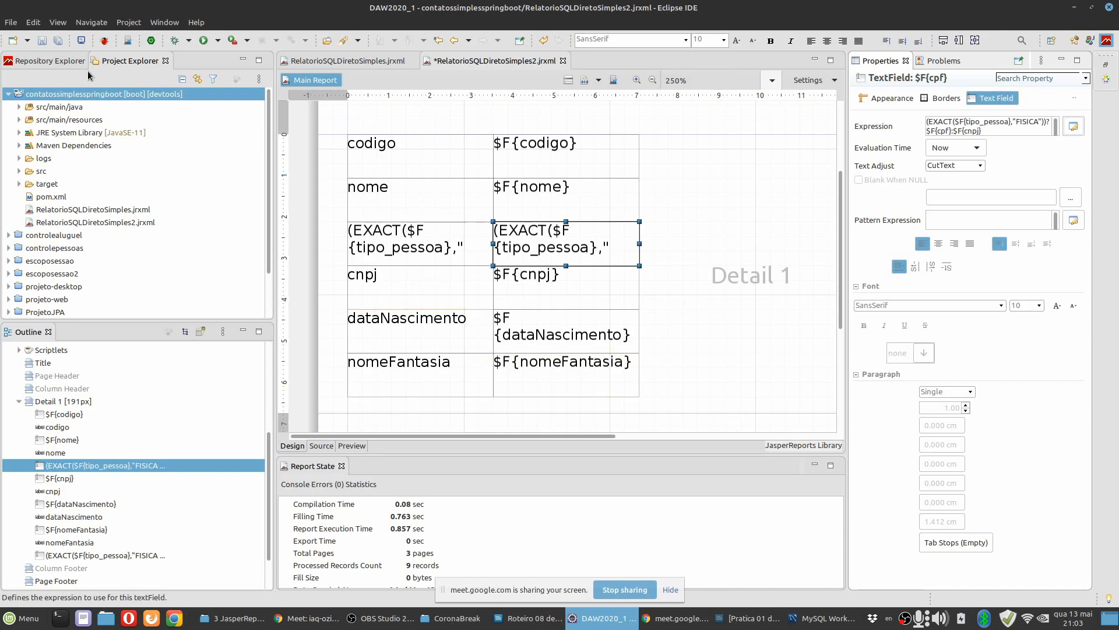
Save all open files and preview the report to check the conditional document number, returning to the design.
left_click(61, 41)
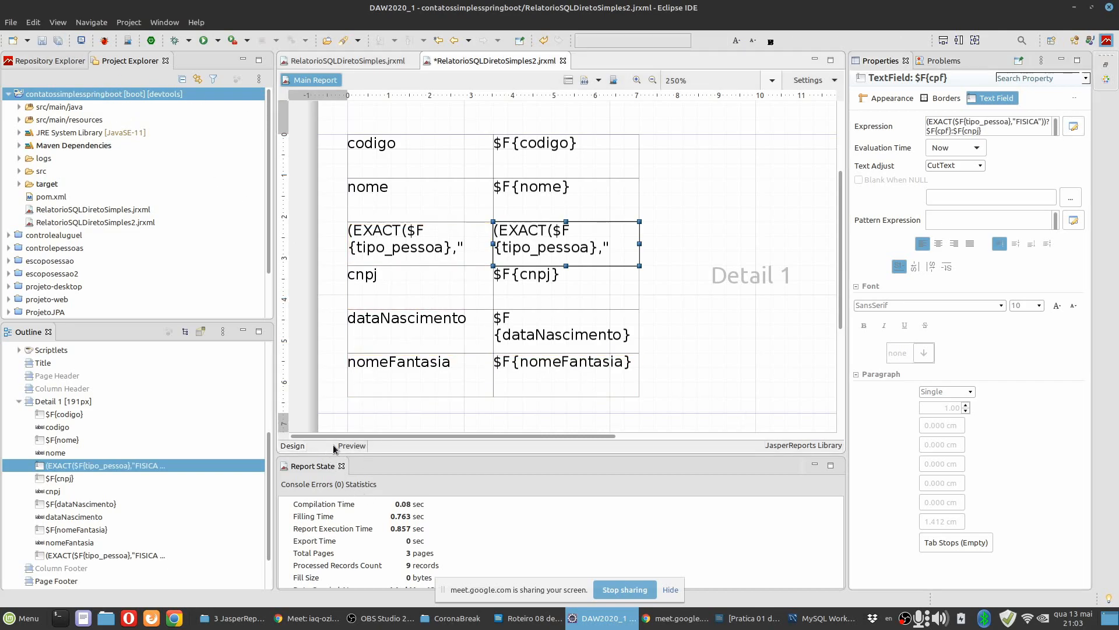
left_click(352, 446)
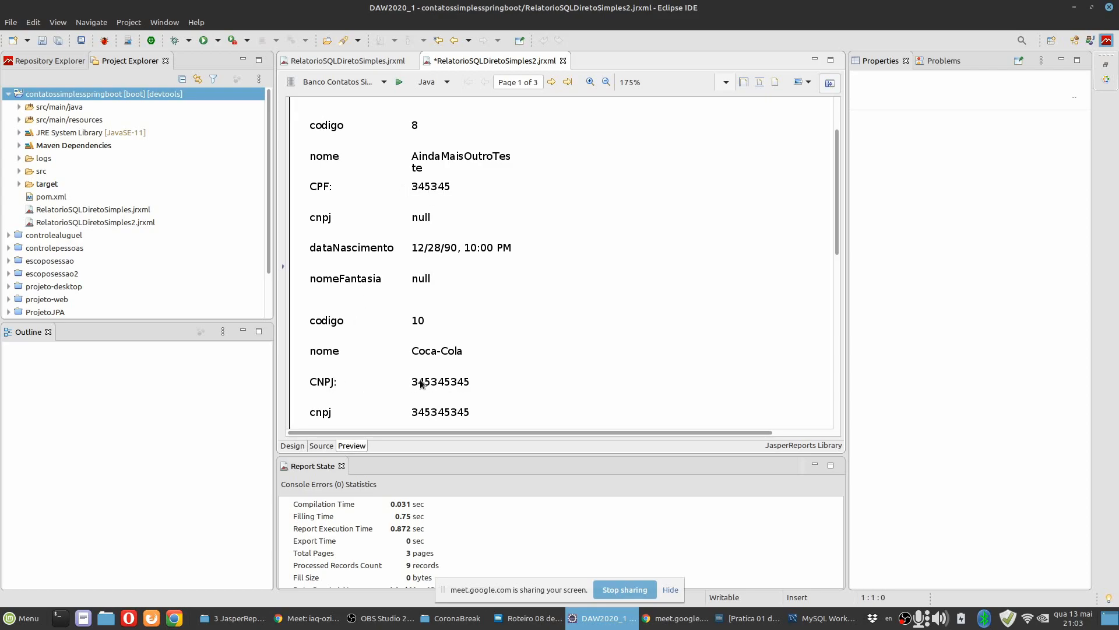
left_click(297, 446)
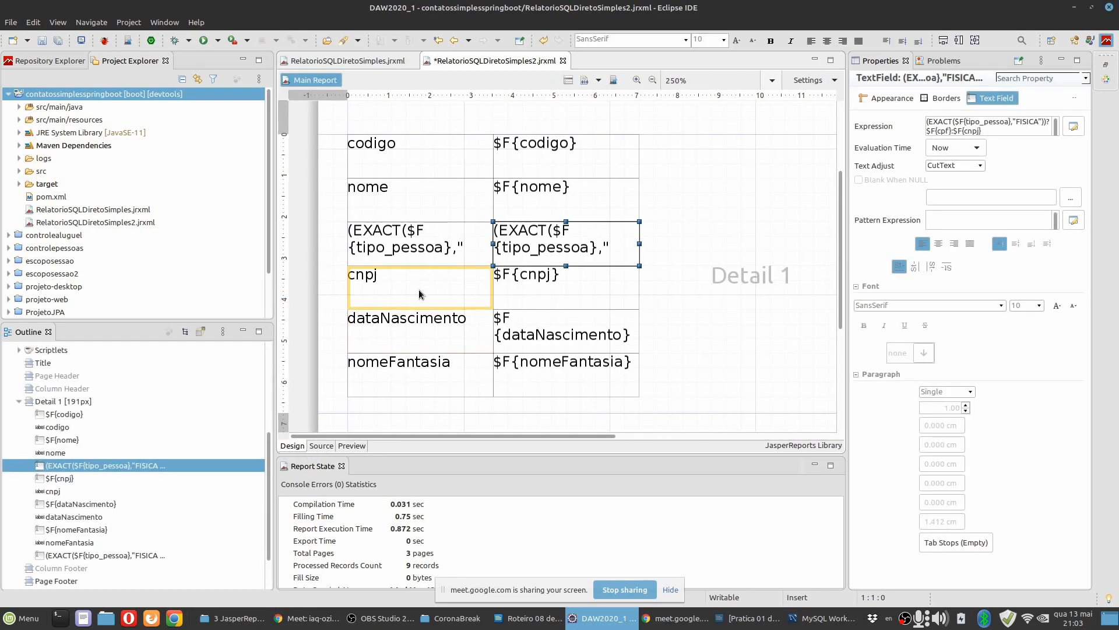
Delete the redundant cnpj label together with its $F{cnpj} field from the Detail band.
left_click(419, 289)
left_click(593, 299, "shift")
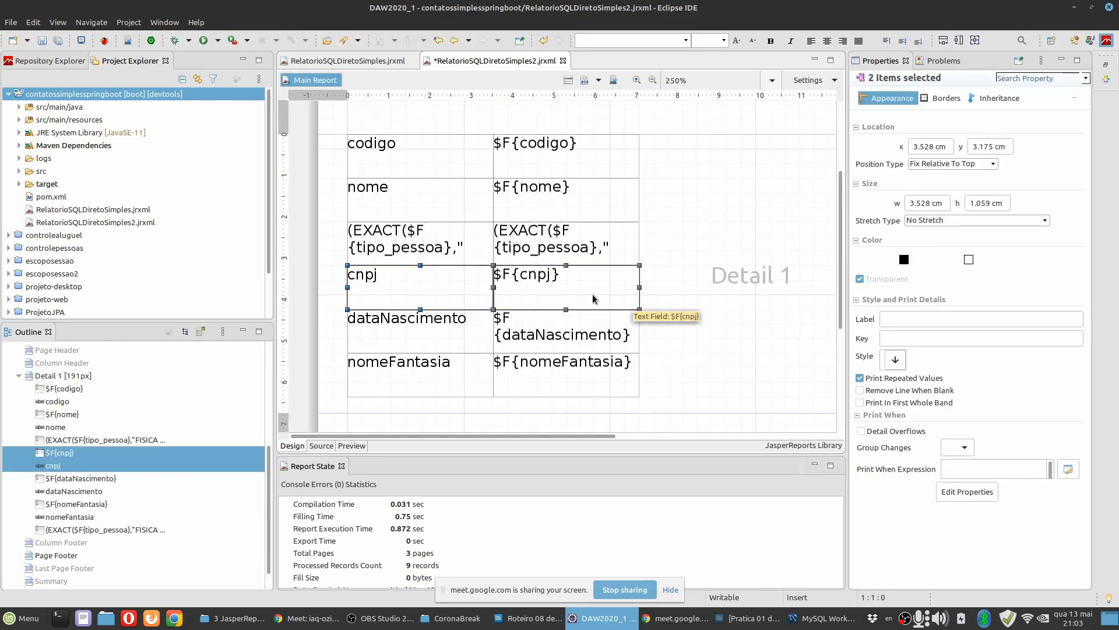
key("Delete")
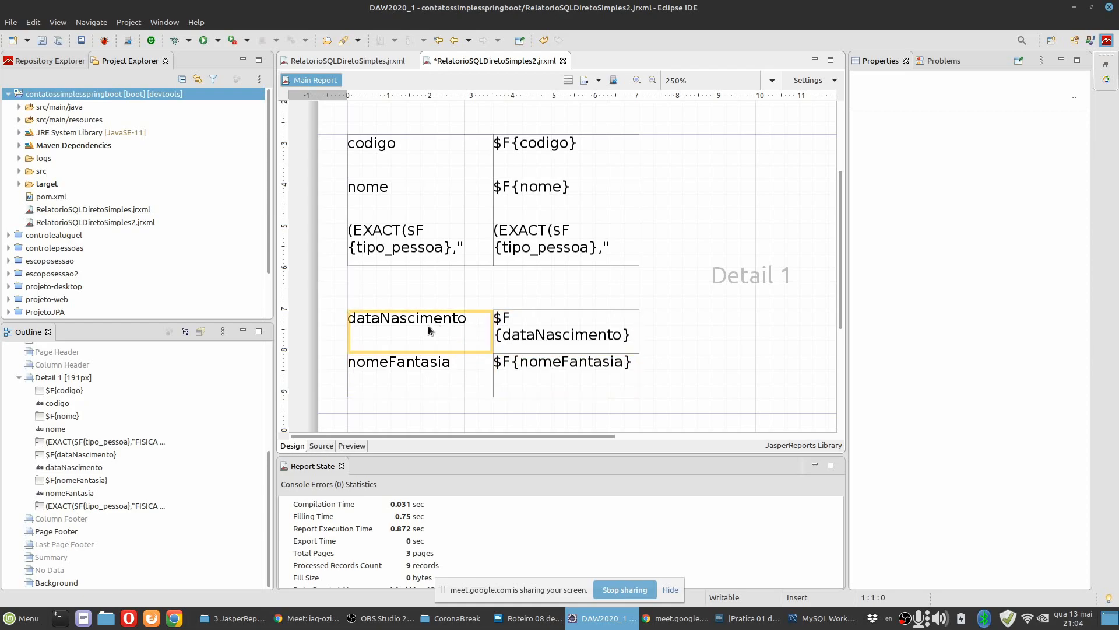
Move the dataNascimento label and its field up together to directly beneath the conditional row, at y 3.175 cm.
left_click(455, 337)
left_click(567, 339, "shift")
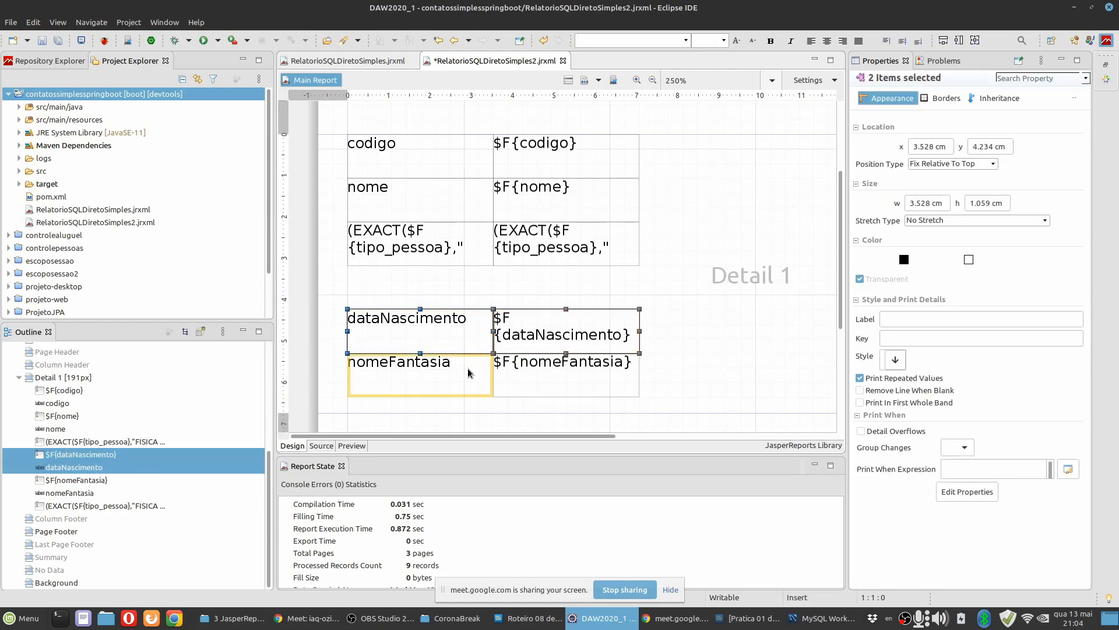
left_click_drag(458, 339, 458, 297)
Delete the dataNascimento static text label, keeping the $F{dataNascimento} field beside it.
left_click(460, 335)
left_click(457, 290)
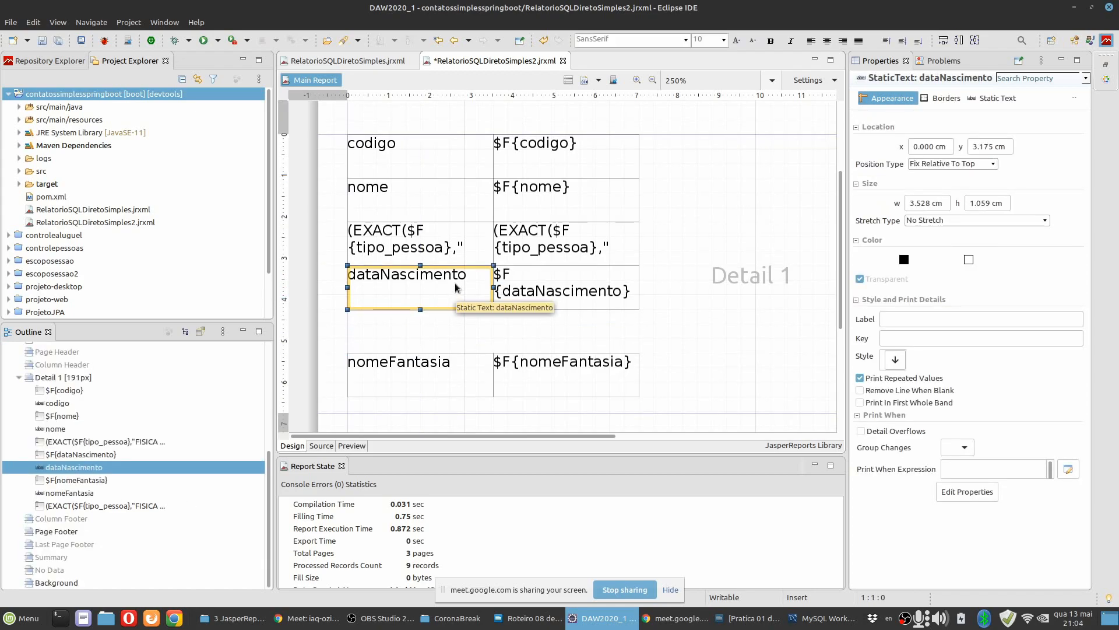
key("Delete")
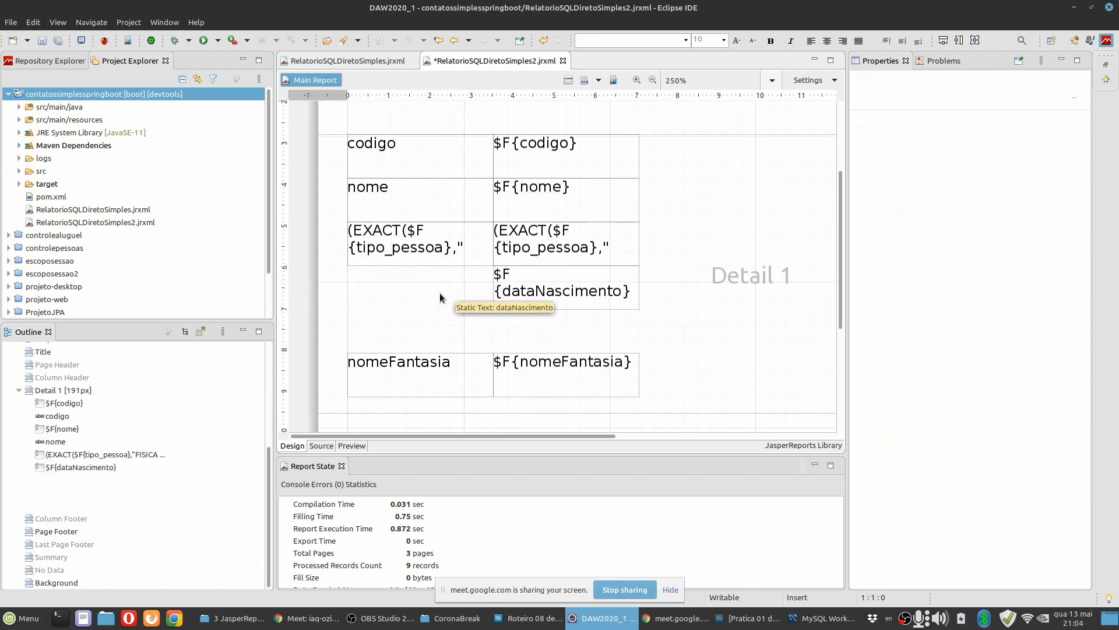
Place a text field in the empty cell beside $F{dataNascimento} and replace its expression with a copy of the CPF/CNPJ label's expression.
left_click(1106, 79)
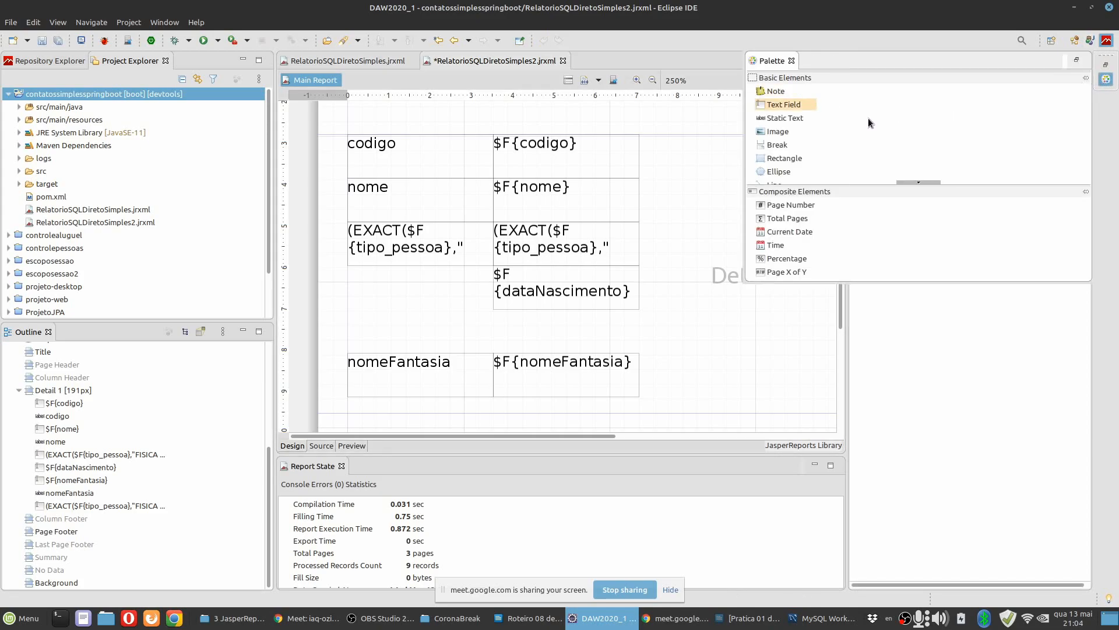
left_click_drag(784, 105, 386, 282)
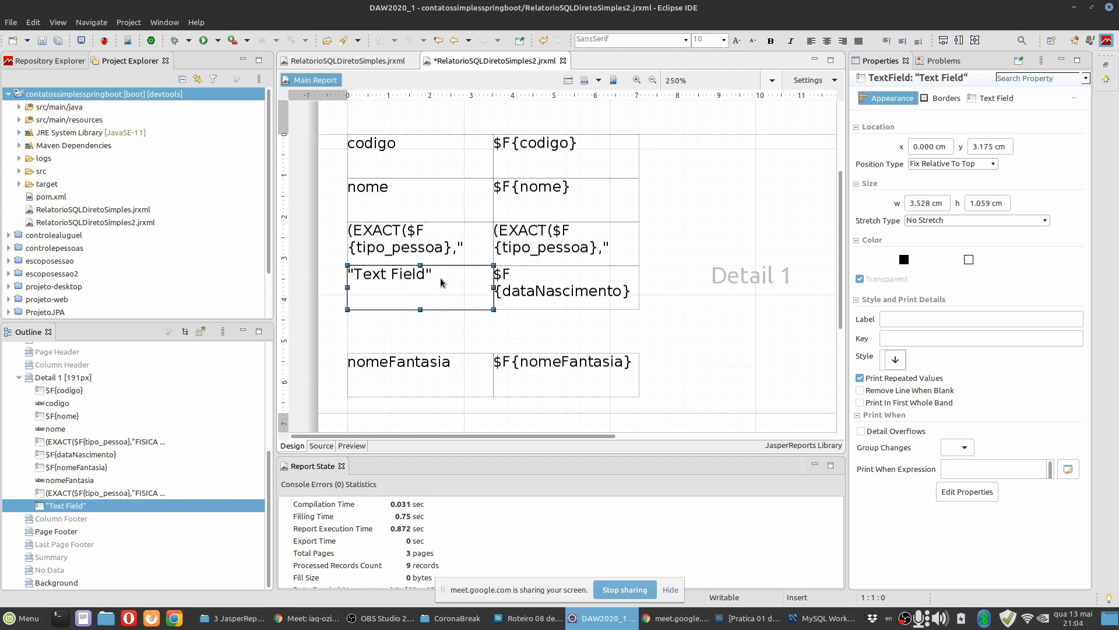
left_click(439, 258)
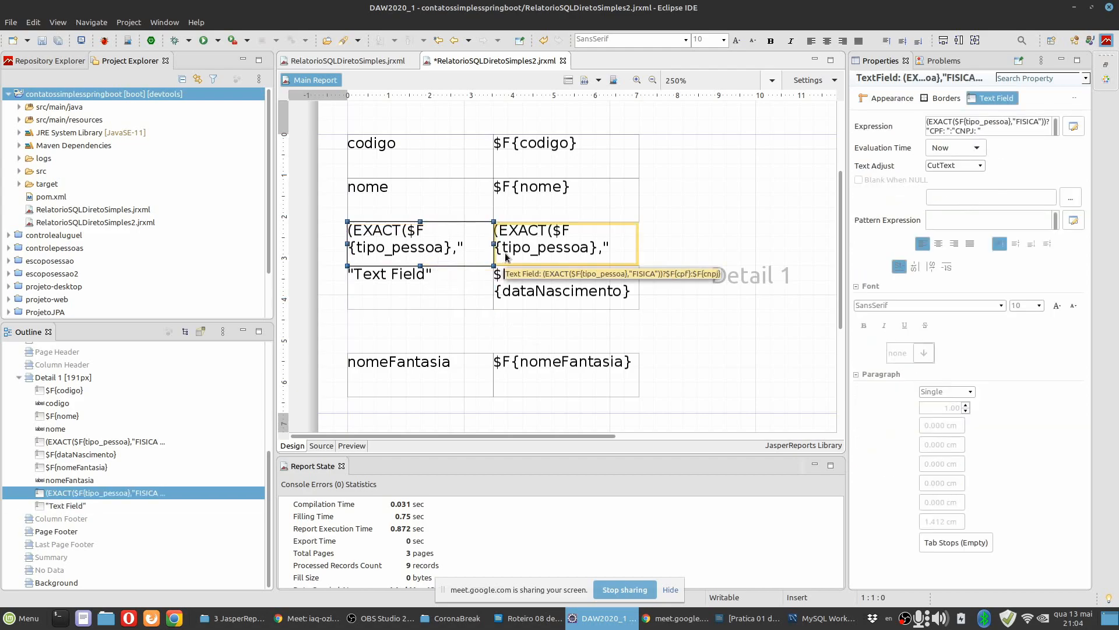
left_click(474, 308)
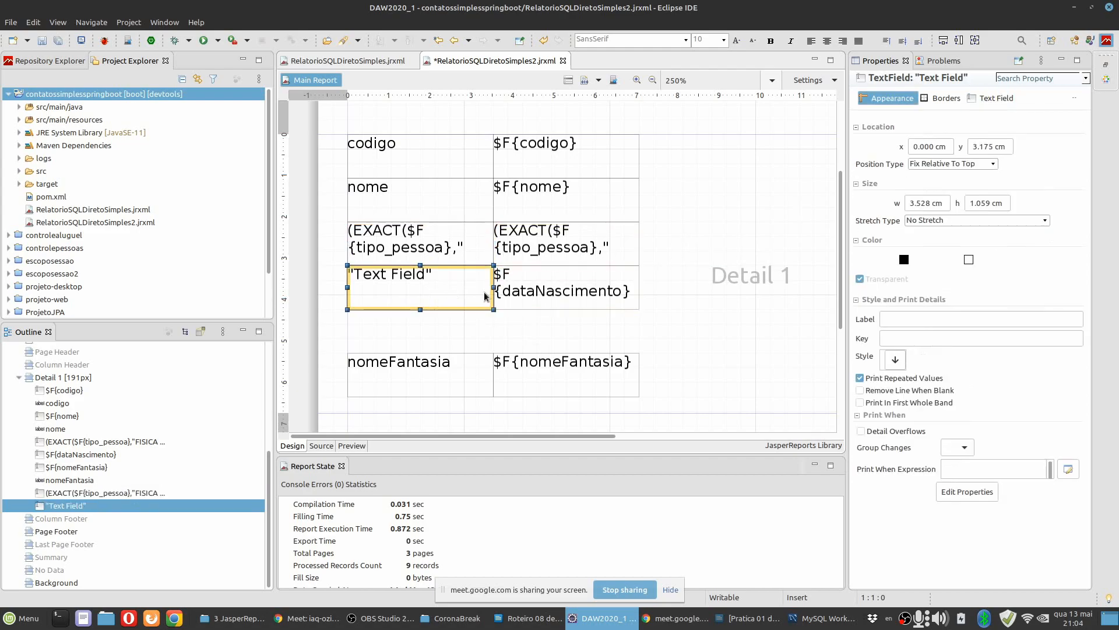
left_click(999, 102)
left_click_drag(1001, 129, 900, 122)
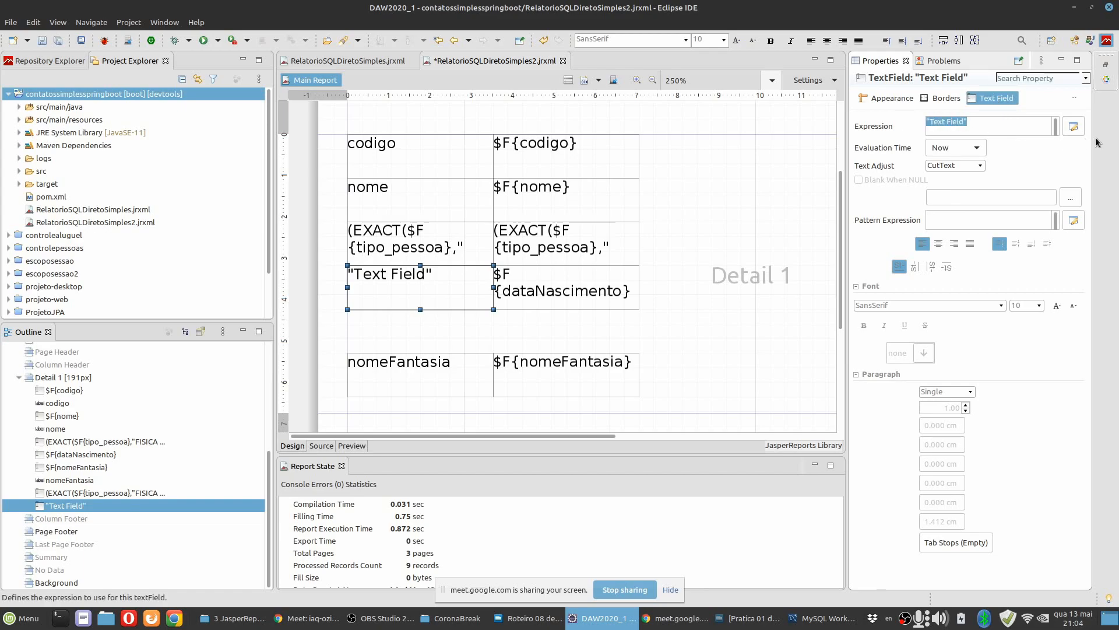
left_click(1074, 126)
type("(EXACT($F{tipo_pessoa},\"FISICA\"))?\"CPF: \":\"CNPJ: \"")
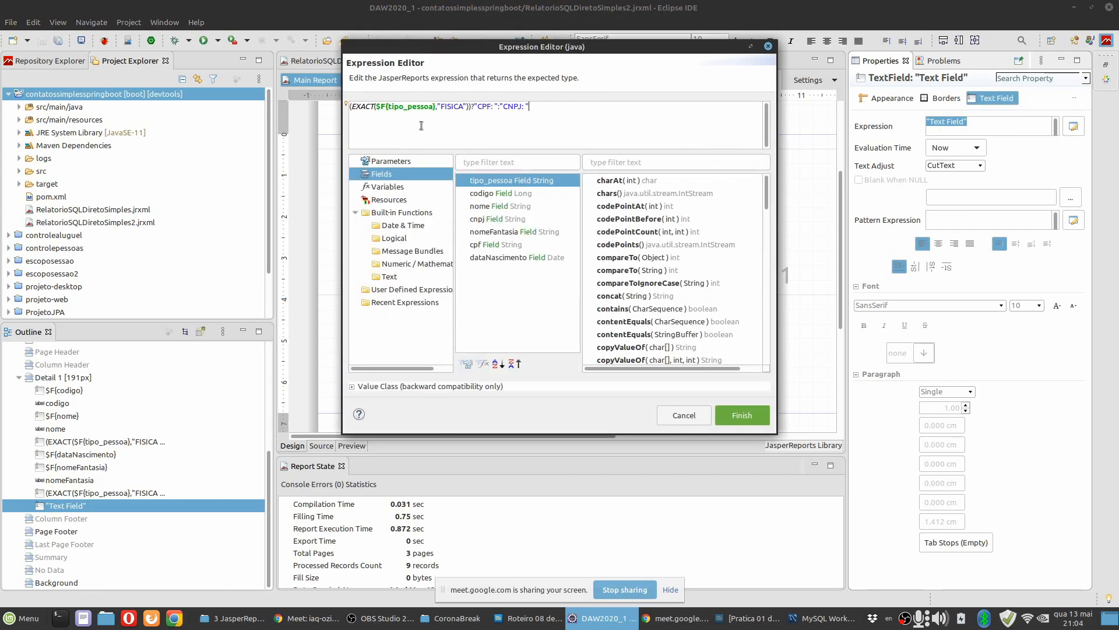
Make the new label's expression return "Data de Nascimento: " for FISICA or "Nome Fantasia: " otherwise, and delete the nomeFantasia static text.
left_click_drag(474, 50, 681, 134)
double_click(691, 194)
type("Data")
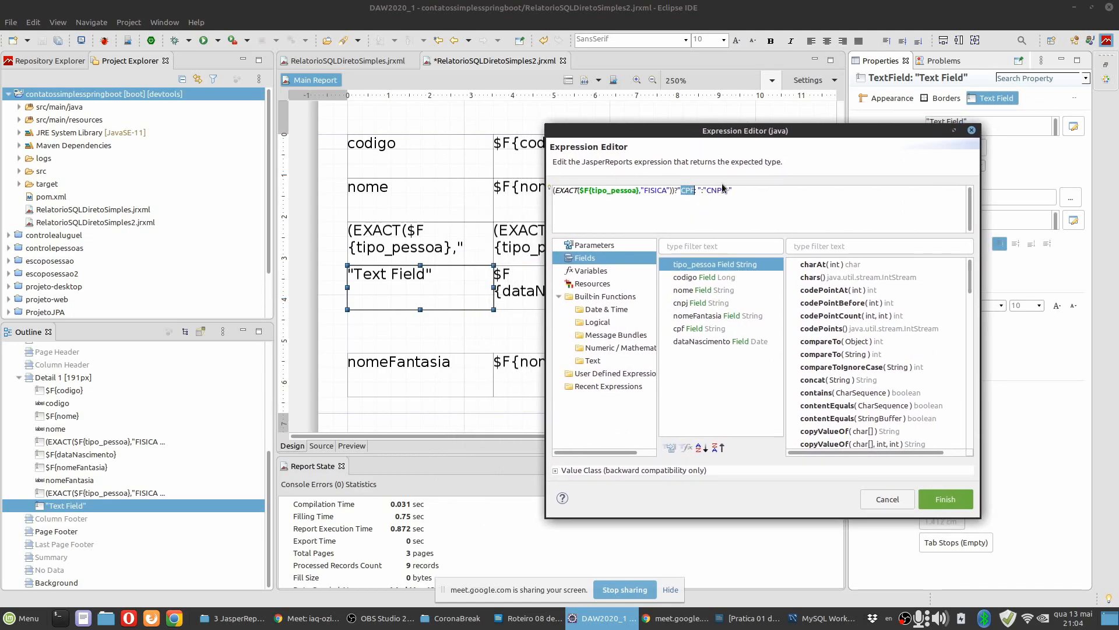
type(" de Nascimento:")
left_click(769, 193)
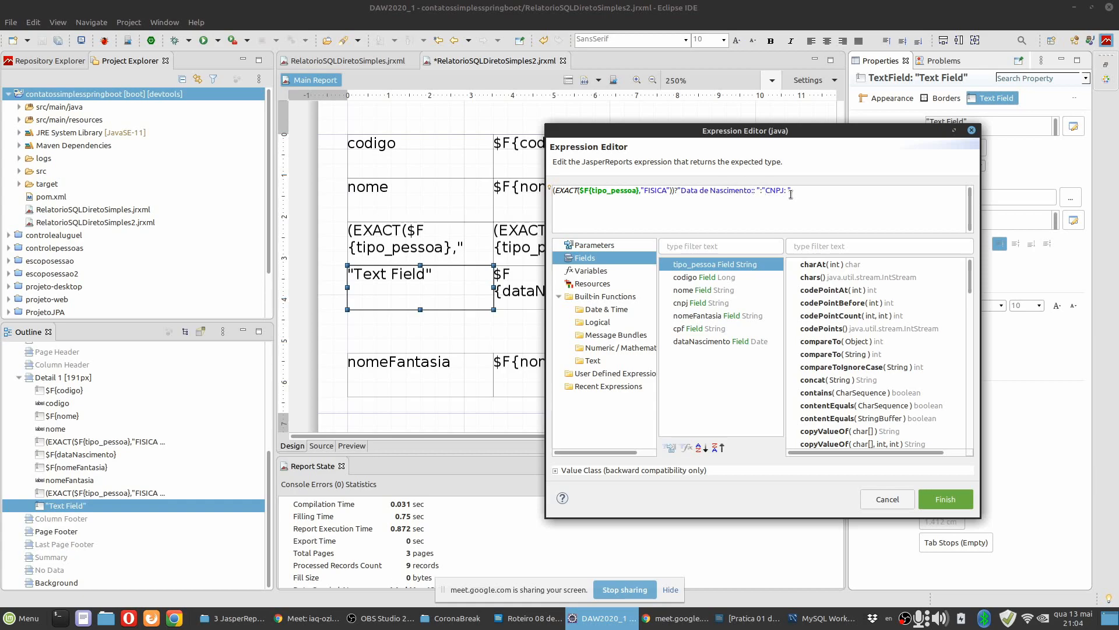
type("Nome Fantasia")
key("Delete")
left_click(944, 499)
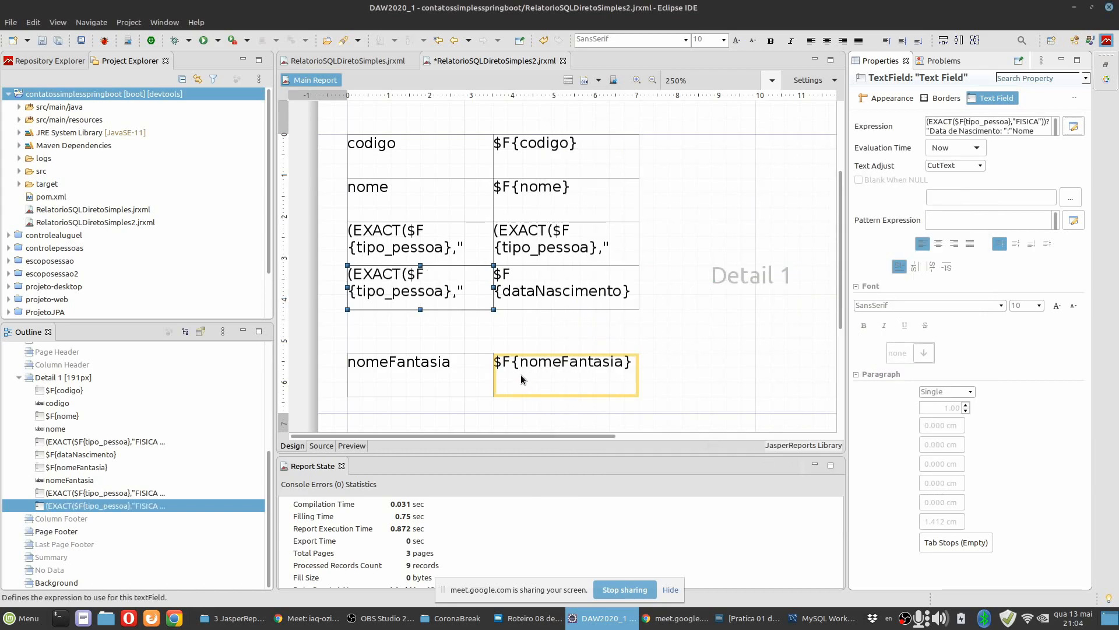
left_click(445, 376)
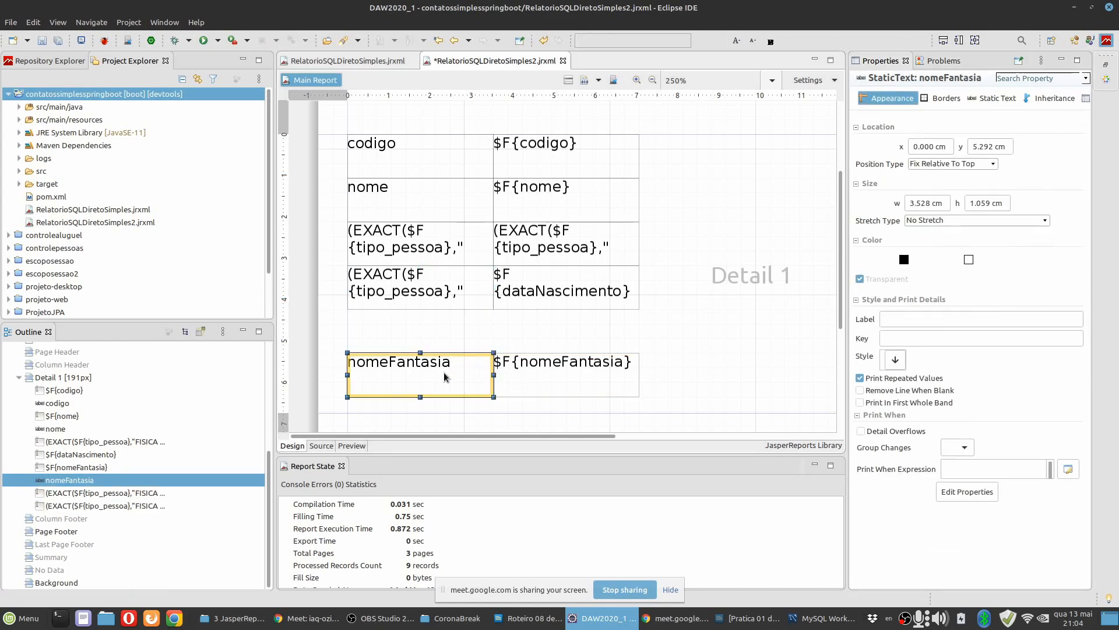
key("Delete")
Set the $F{dataNascimento} field's expression to (EXACT($F{tipo_pessoa},"FISICA"))?$F{dataNascimento}:$F{nomeFantasia}.
left_click(510, 285)
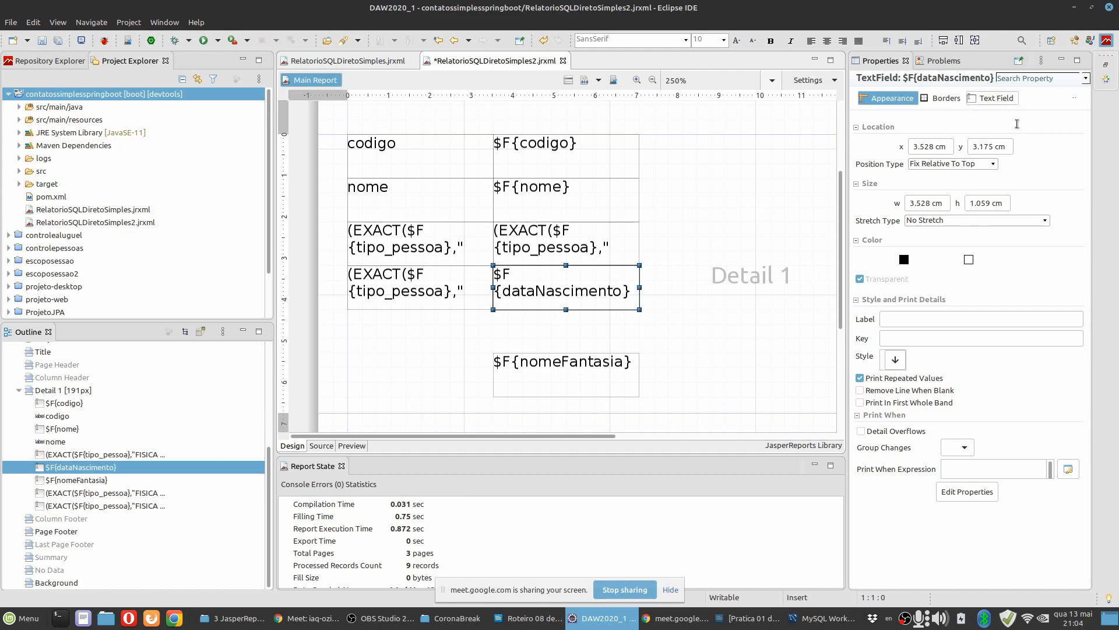
left_click(995, 103)
left_click(1074, 126)
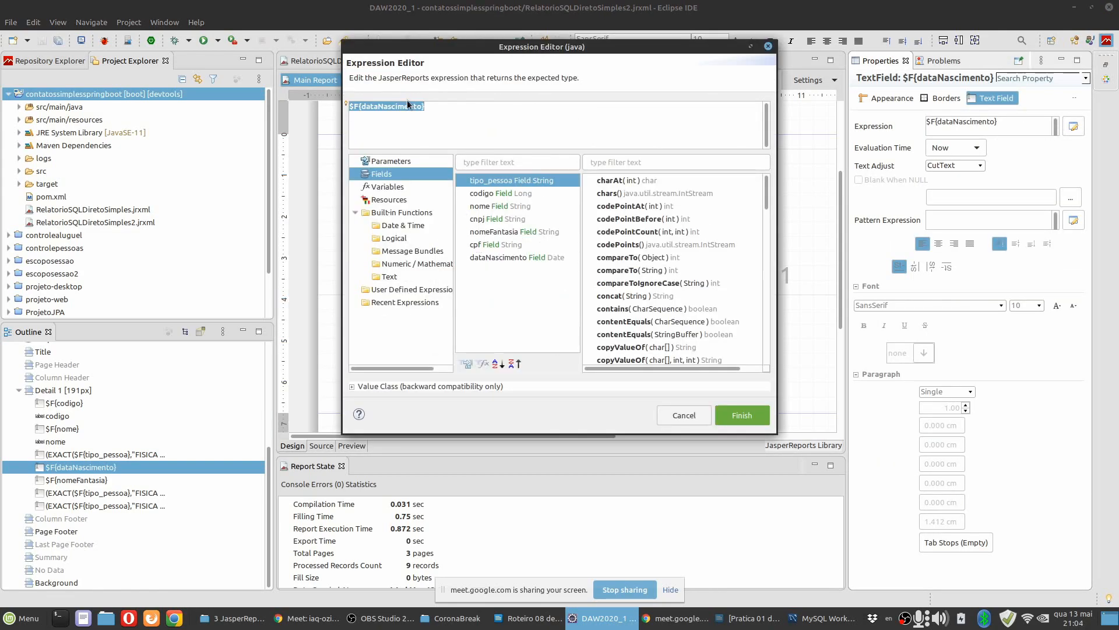
type("(EXACT($F{tipo_pessoa},\"FISICA\"))?\"CPF: \":\"CNPJ: \"")
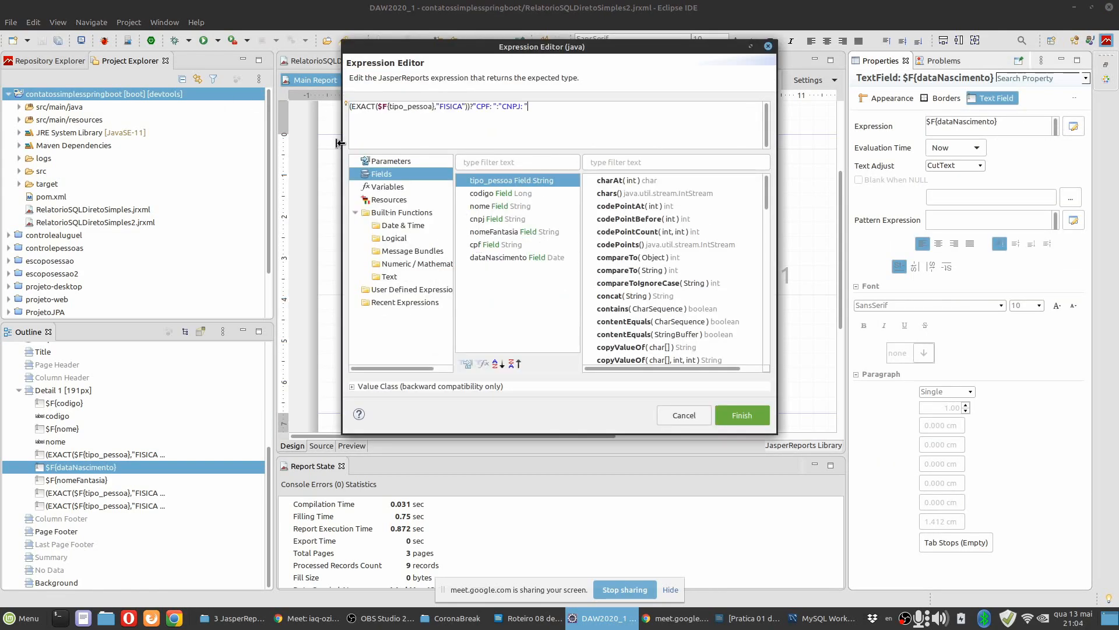
left_click(476, 107)
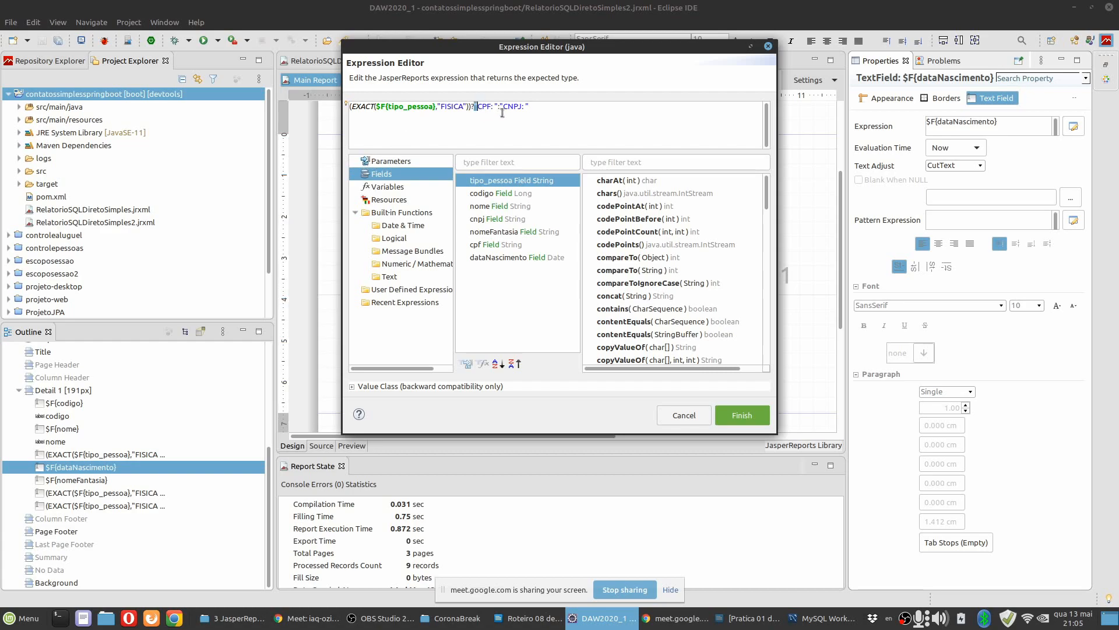
left_click(502, 106, "shift")
key("BackSpace")
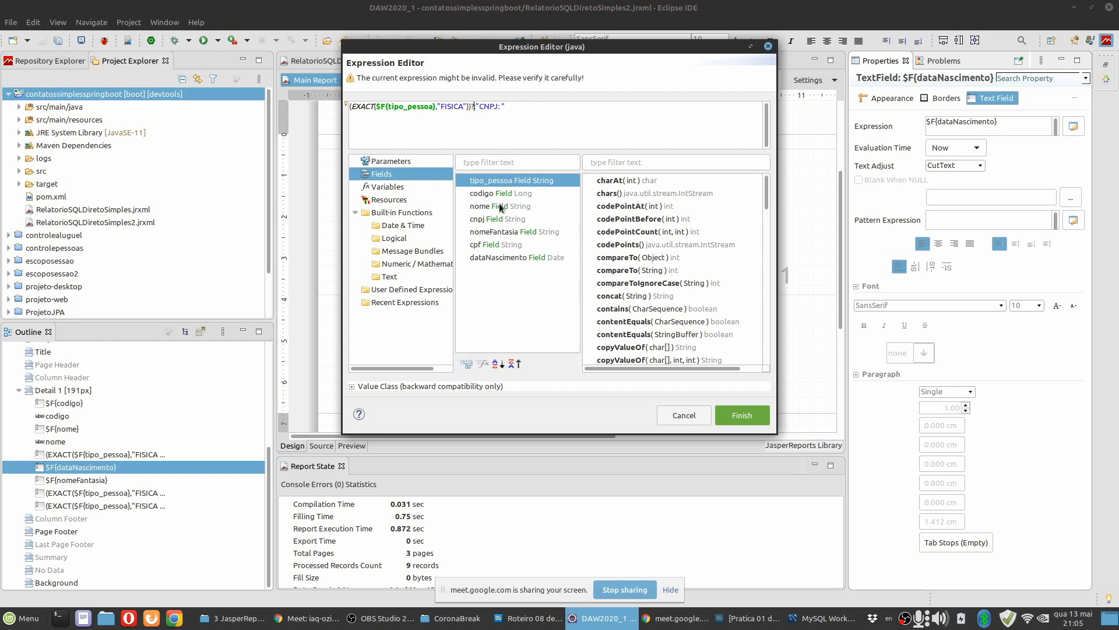
double_click(494, 259)
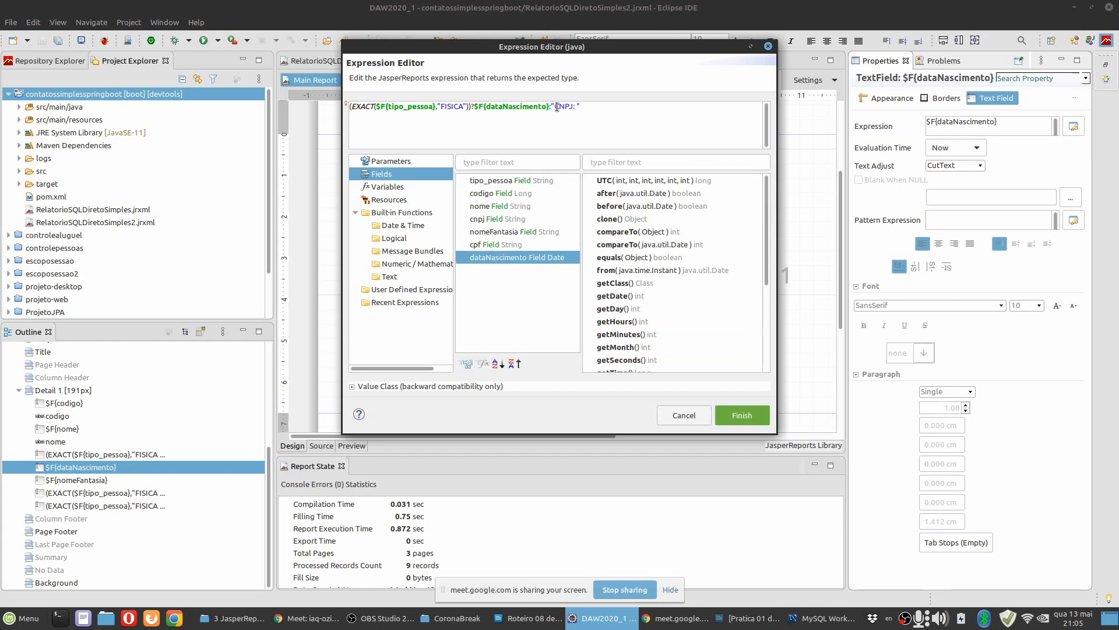
left_click_drag(552, 105, 604, 105)
key("BackSpace")
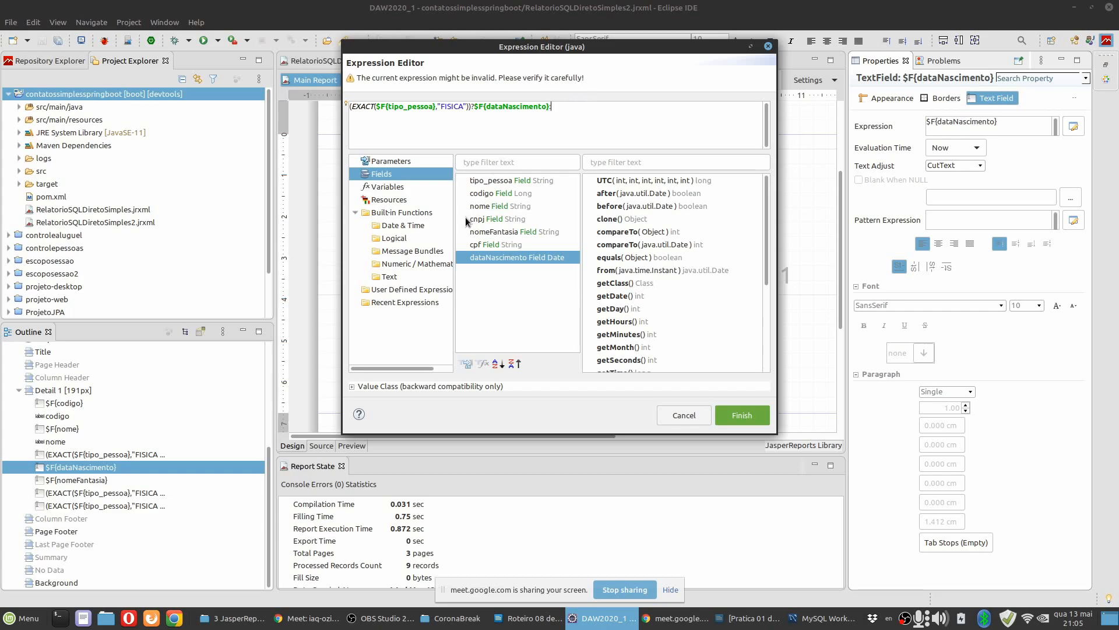
double_click(494, 232)
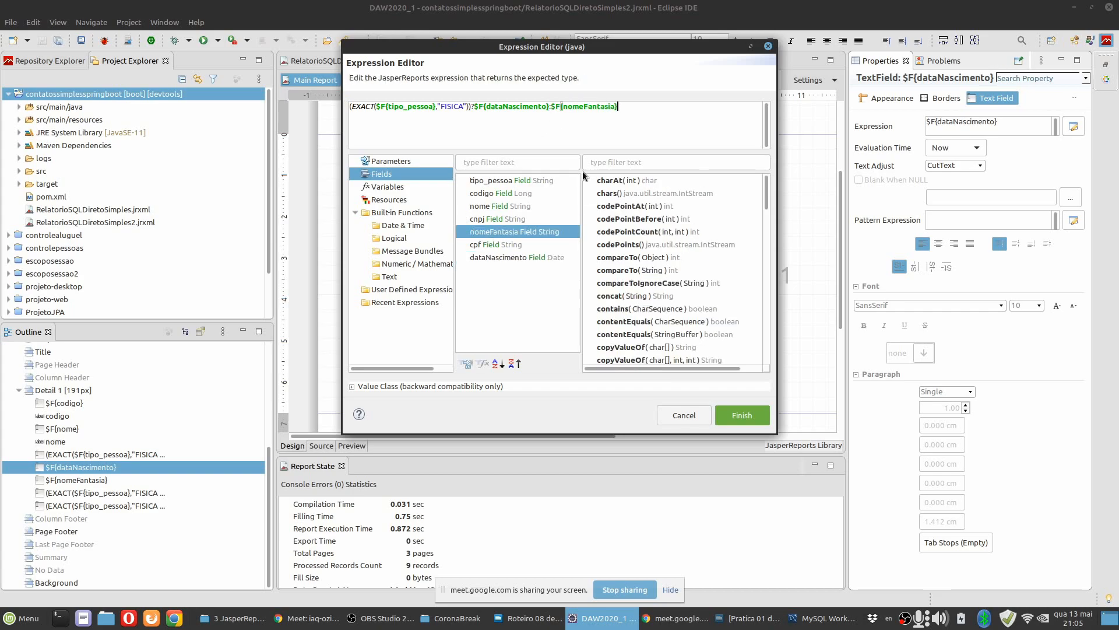
left_click(729, 417)
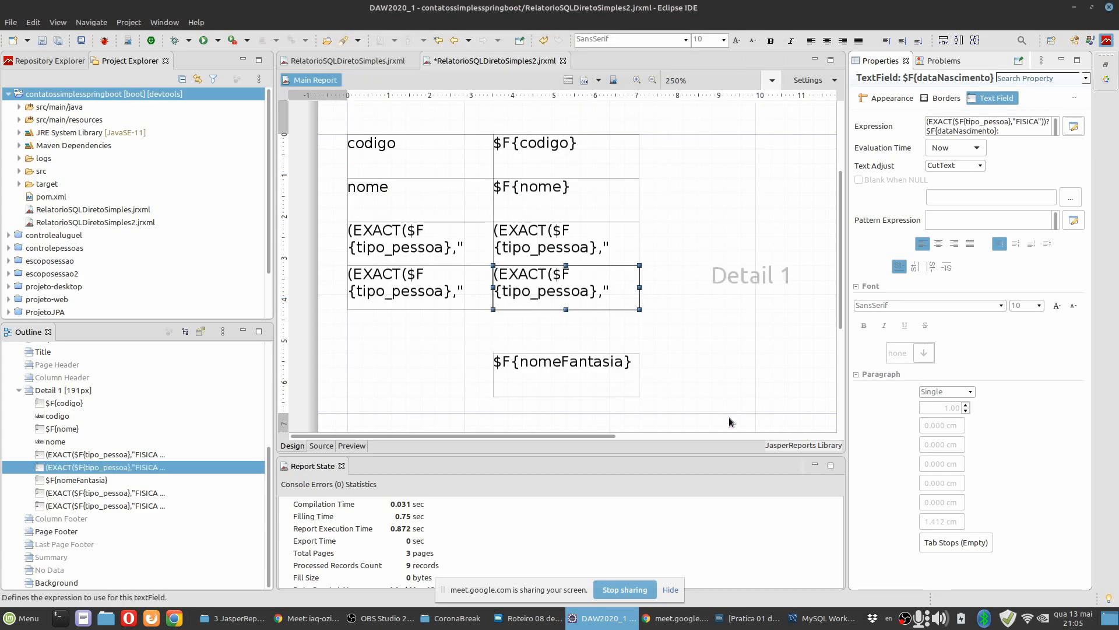
Delete the redundant $F{nomeFantasia} field and shrink the Detail band to about 127 px high, just below the remaining rows.
left_click(549, 369)
key("Delete")
left_click_drag(524, 408, 525, 319)
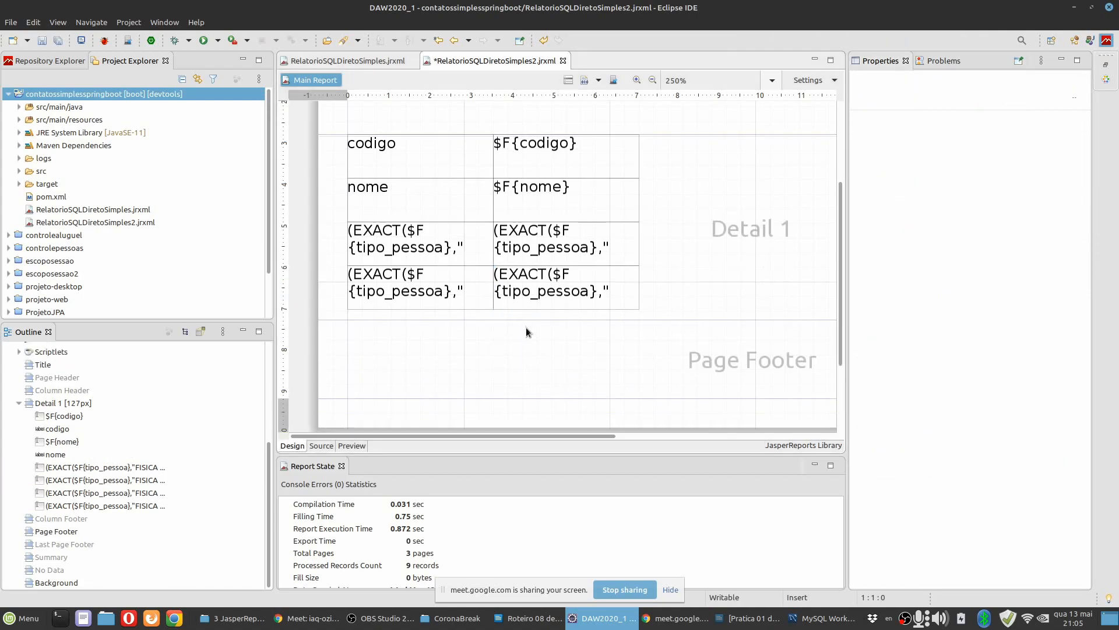
Preview the report, check the conditional labels and values across person and company records, and return to the design.
left_click(355, 446)
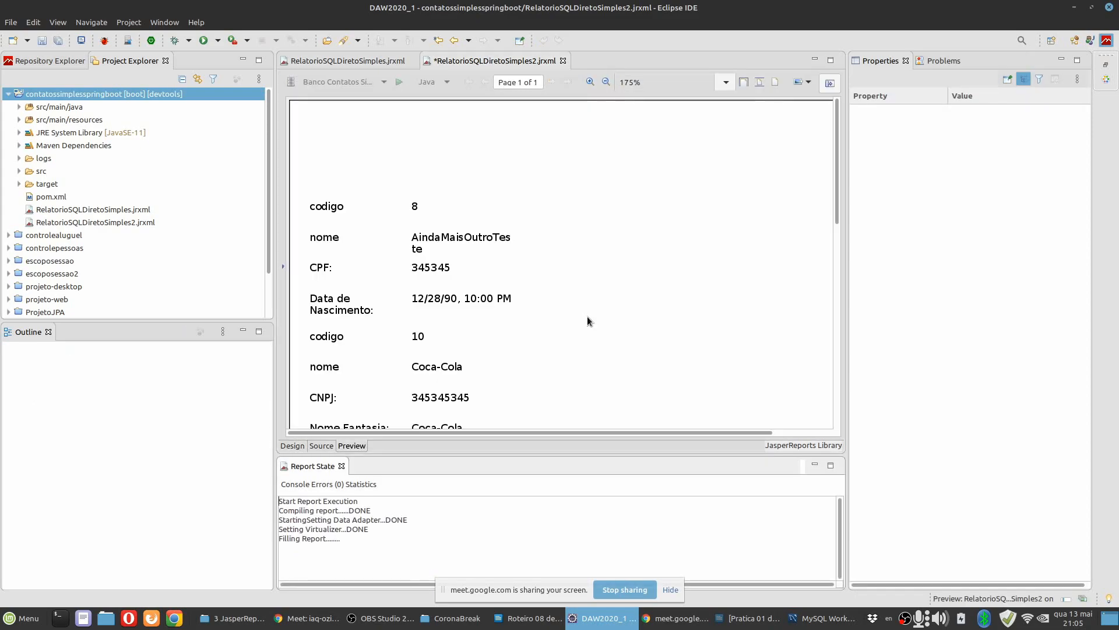
scroll(575, 282, "down", 1)
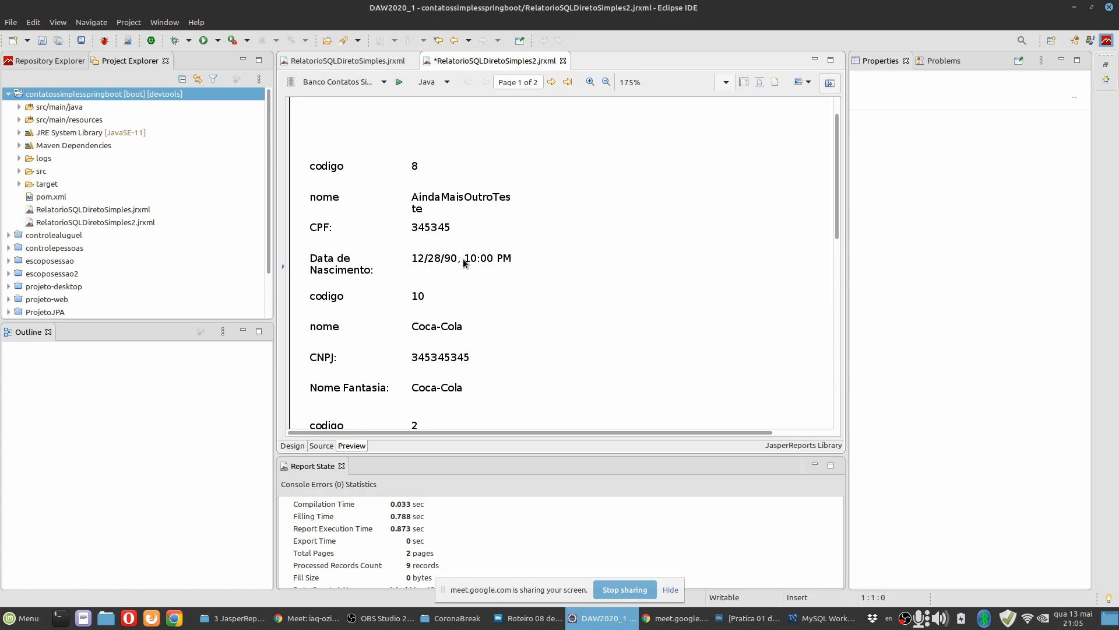
scroll(443, 266, "down", 2)
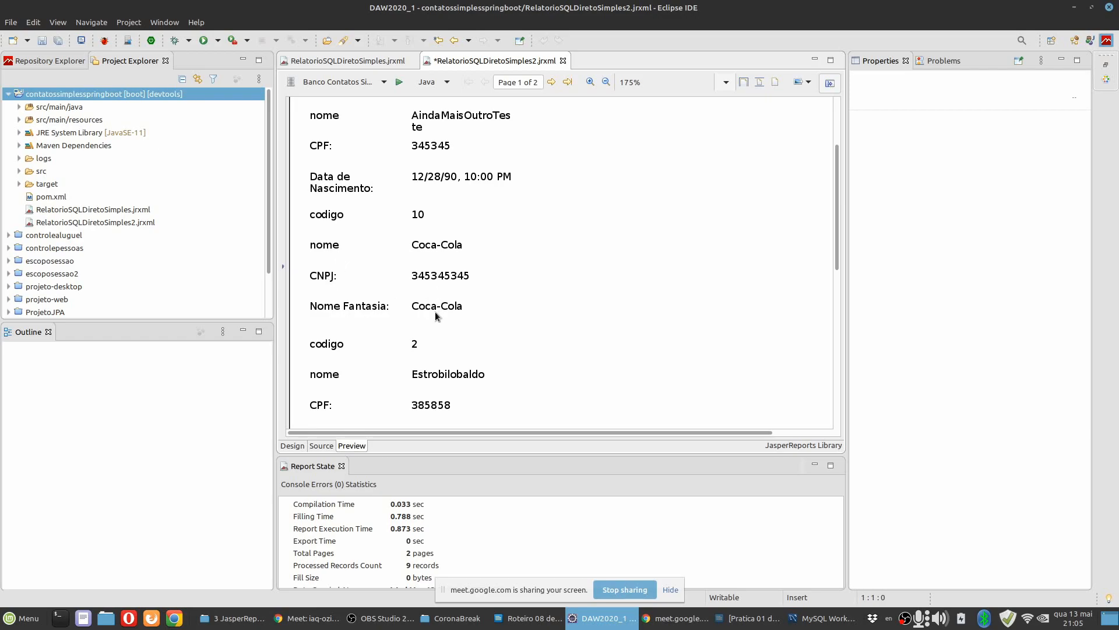
scroll(435, 311, "down", 3)
scroll(471, 257, "up", 1)
scroll(472, 257, "up", 1)
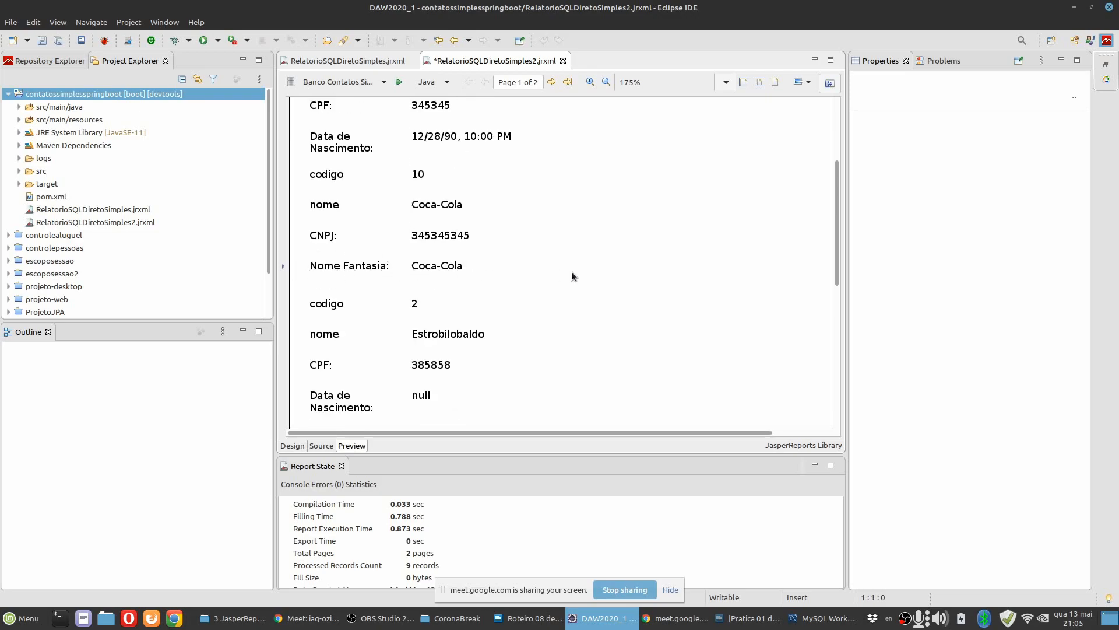
scroll(399, 256, "up", 4)
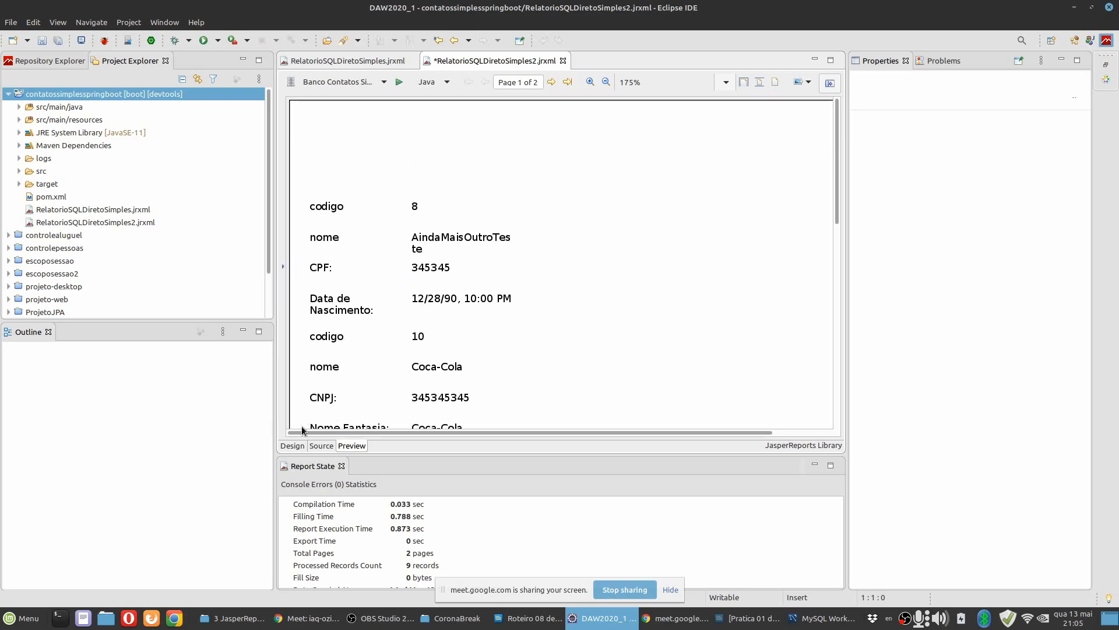
left_click(589, 623)
left_click(292, 445)
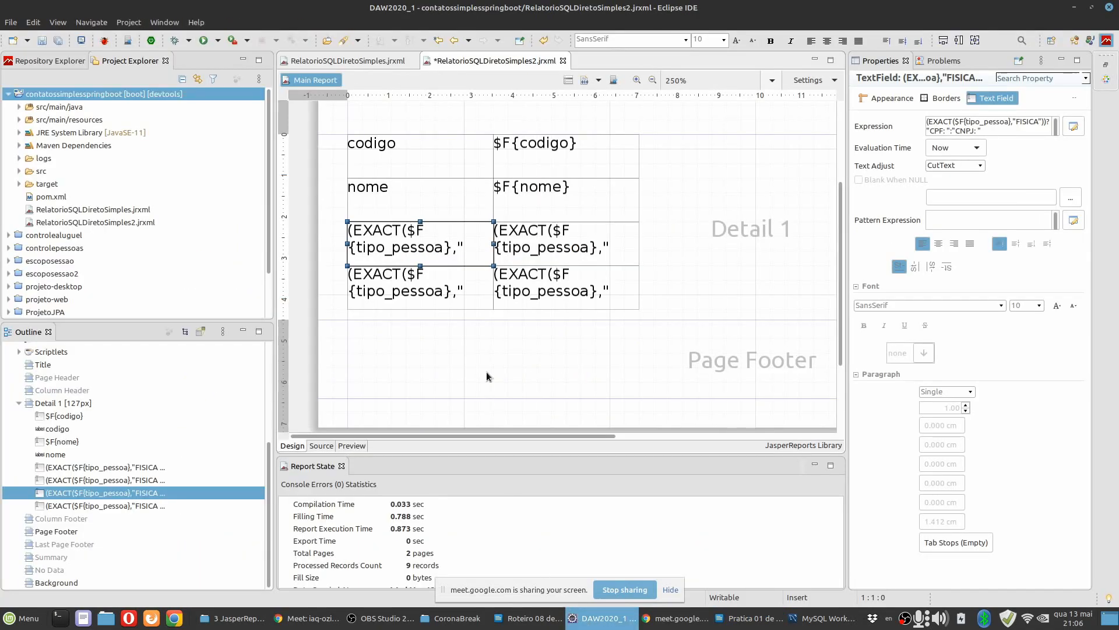
left_click(487, 377)
left_click(352, 446)
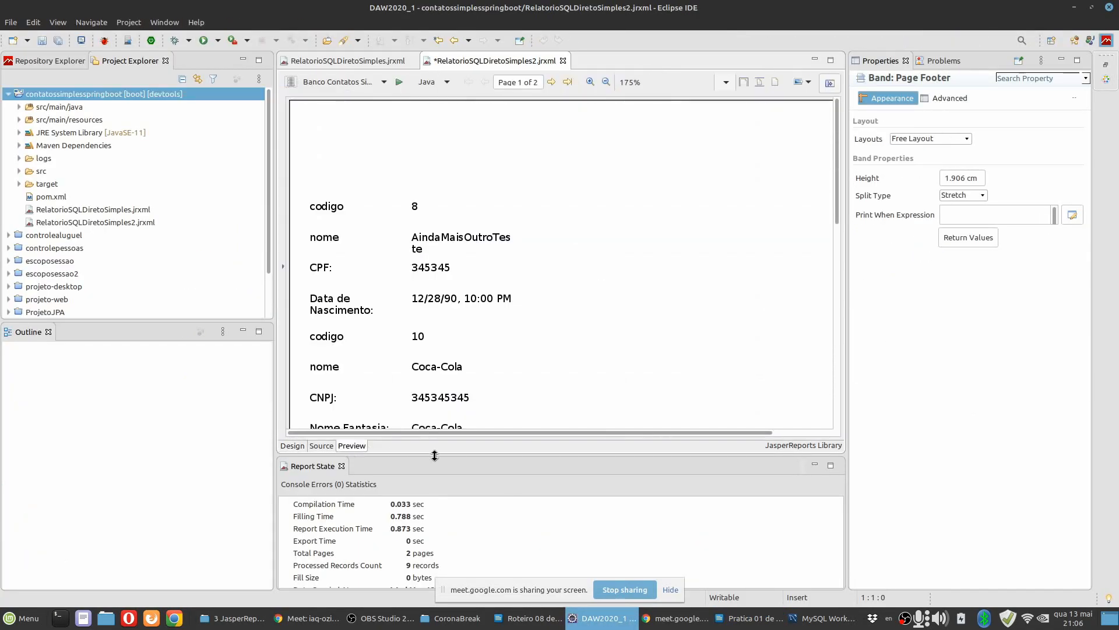
left_click(293, 446)
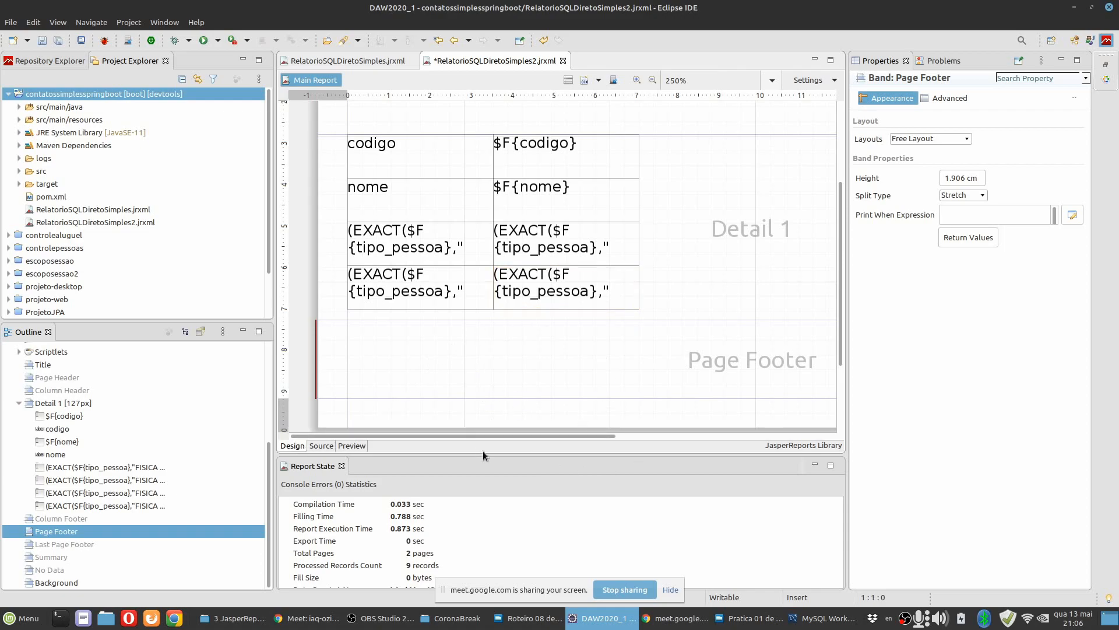
Examine the report's XML source, including the SQL query and the conditional text field expressions, and return to the design.
left_click(330, 446)
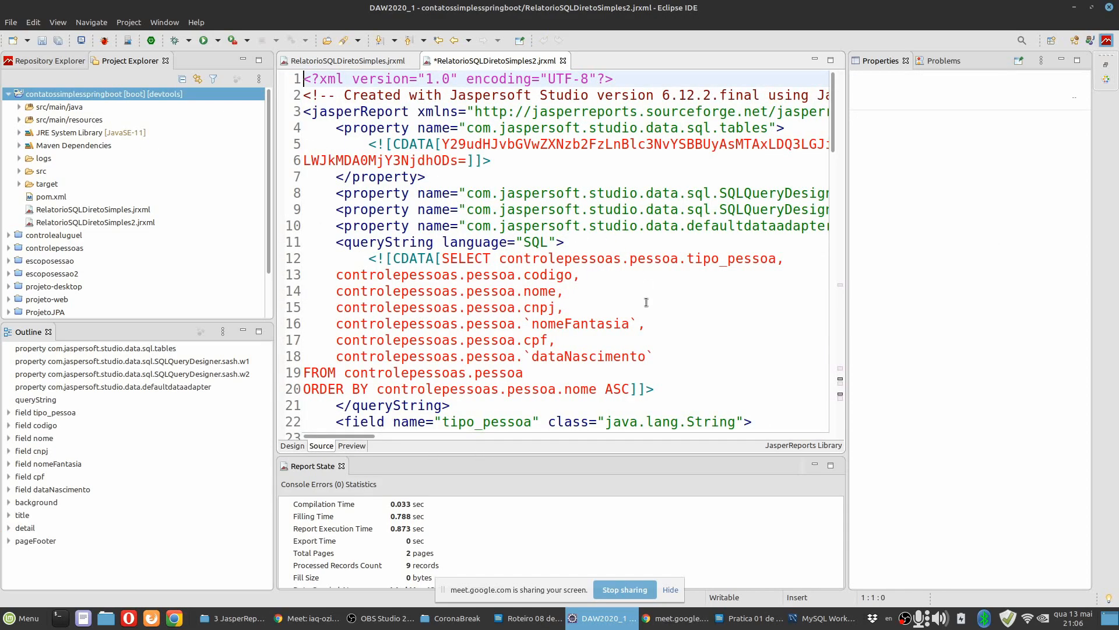
scroll(571, 333, "down", 20)
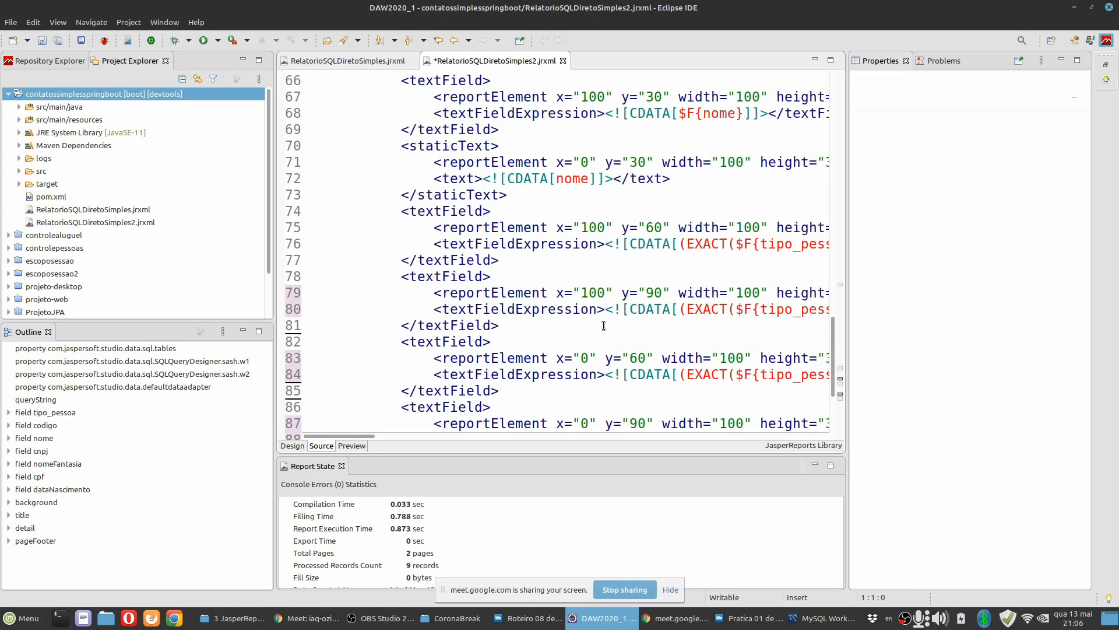
scroll(604, 325, "up", 20)
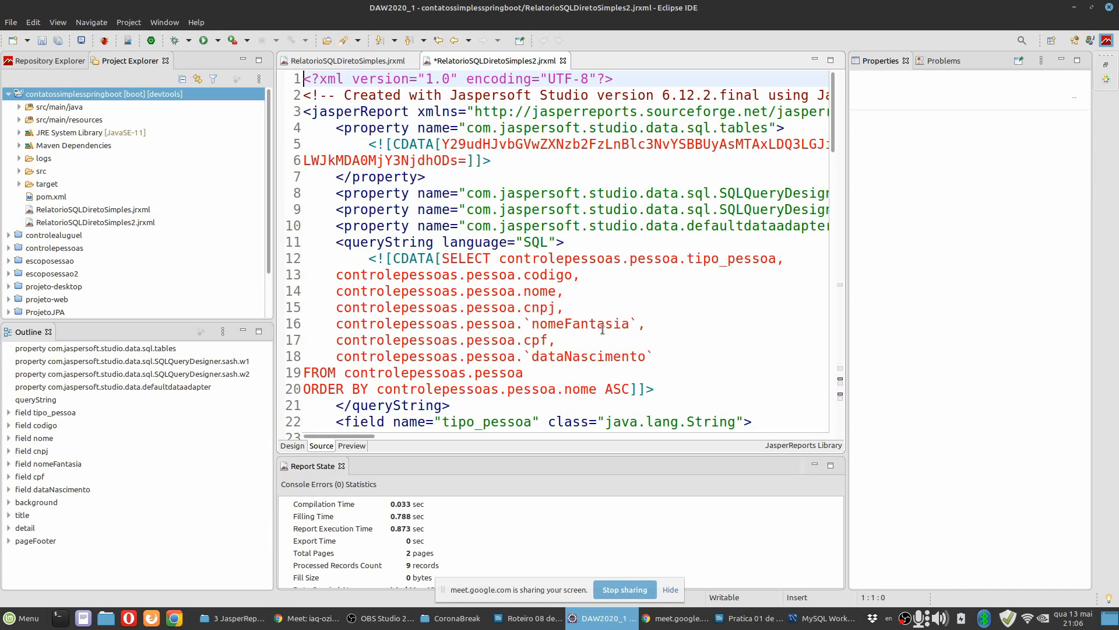
left_click(292, 446)
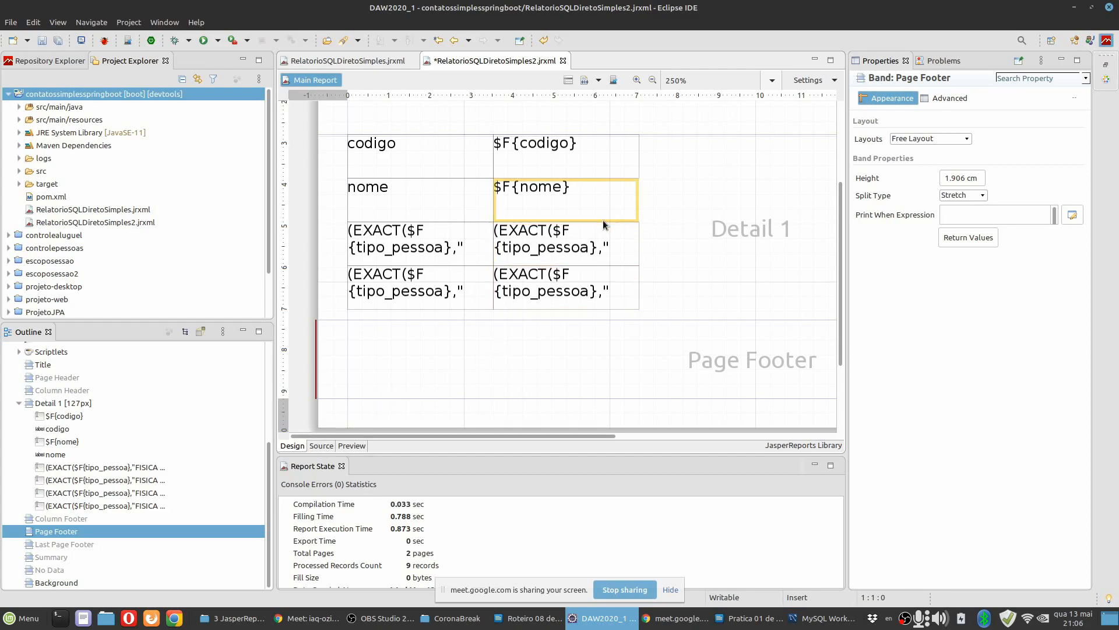
Compile the report and select the generated RelatorioSQLDiretoSimples2.jasper file in the contatossimplesspringboot project.
left_click(585, 84)
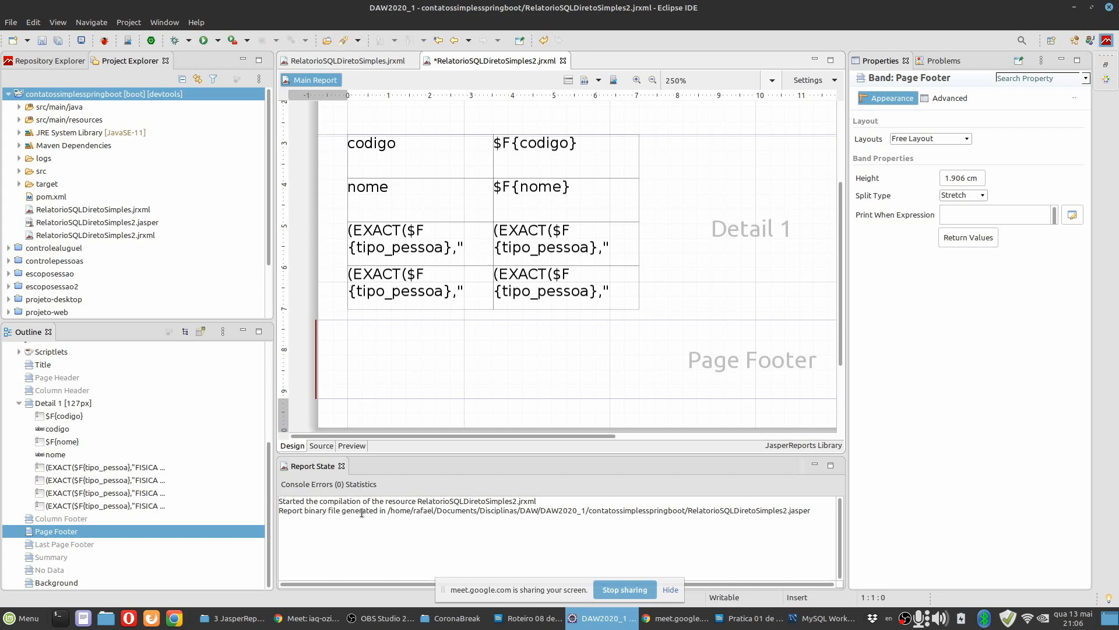
left_click_drag(812, 511, 688, 509)
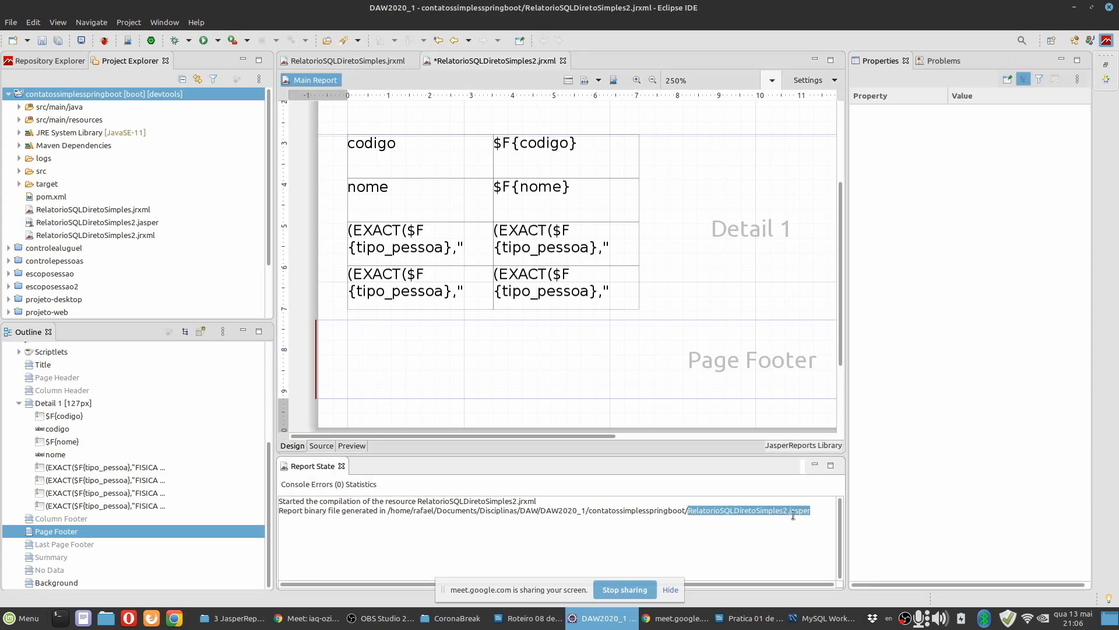
left_click(135, 222)
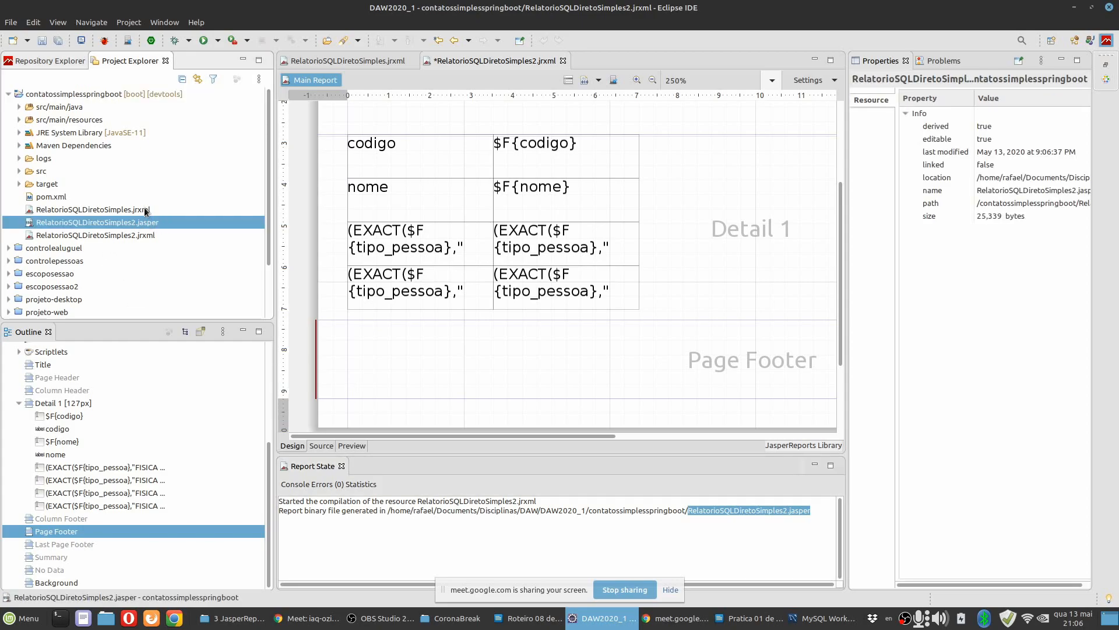
Recompile RelatorioSQLDiretoSimples2.jrxml, and open and compile RelatorioSQLDiretoSimples.jrxml as well.
left_click(145, 210)
left_click(144, 222)
left_click(148, 211)
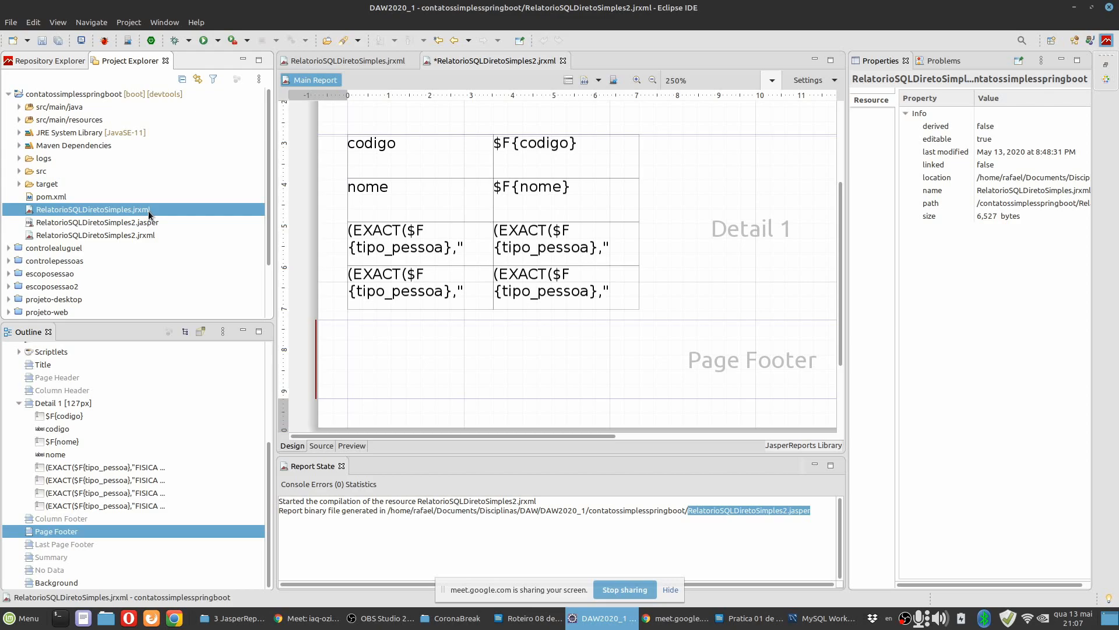
left_click(146, 236)
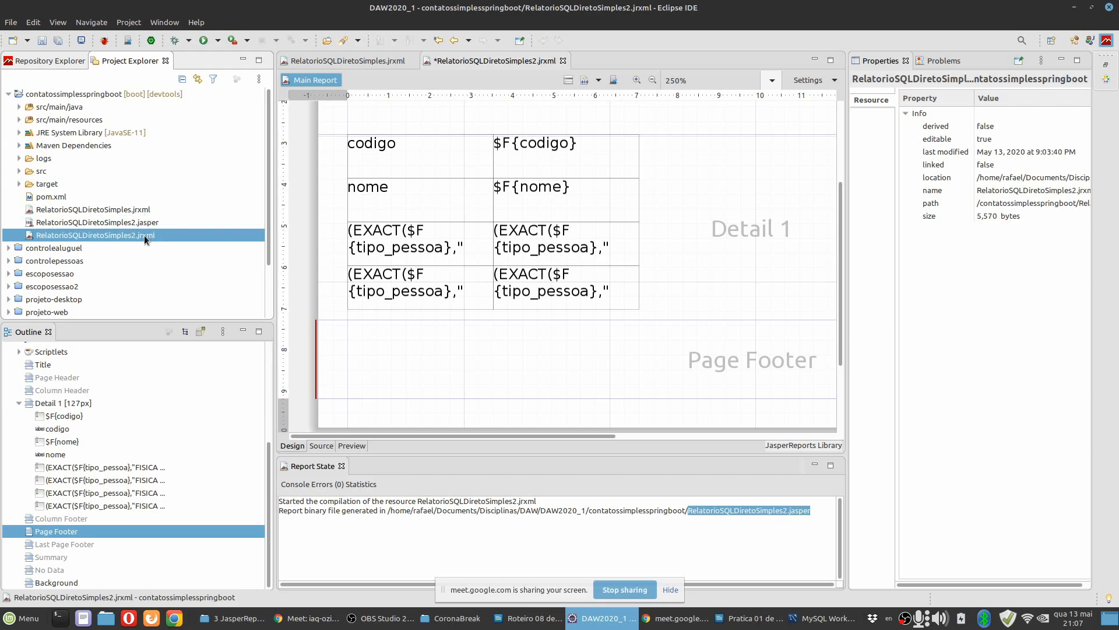
left_click(585, 82)
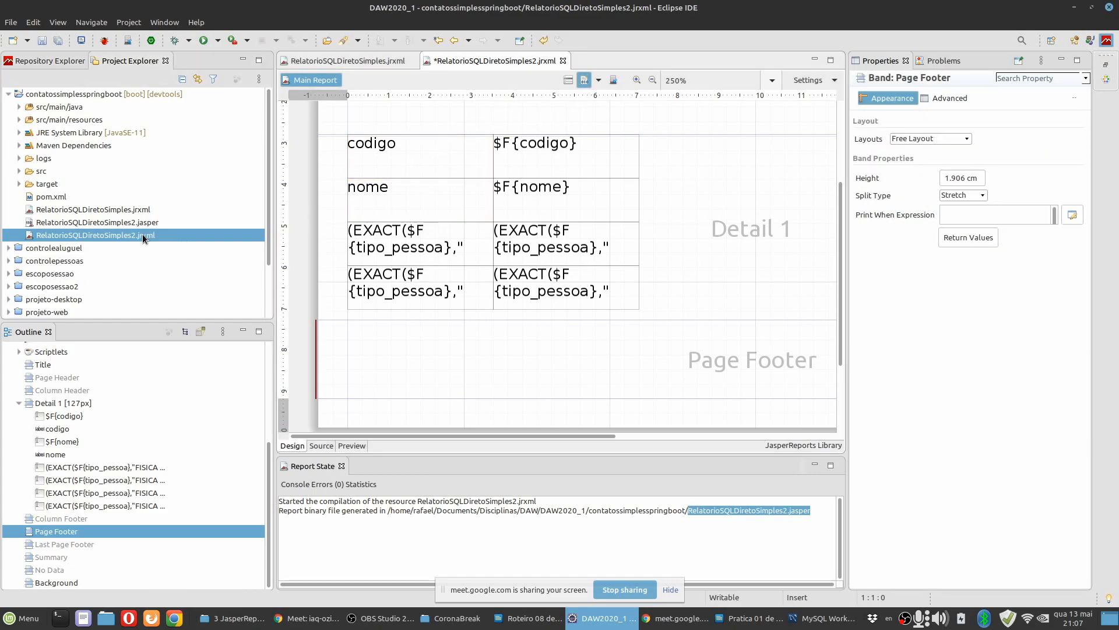
double_click(105, 209)
left_click(600, 81)
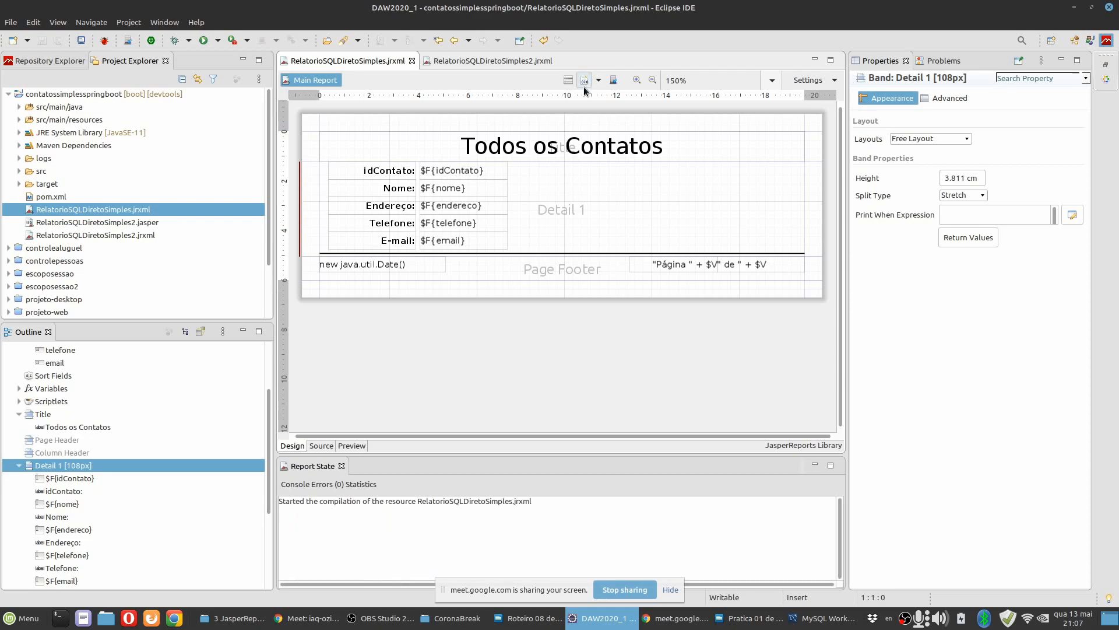
Compare the .jasper and .jrxml files of both reports in the contatossimplesspringboot project and reopen the editable .jrxml sources.
left_click(134, 234)
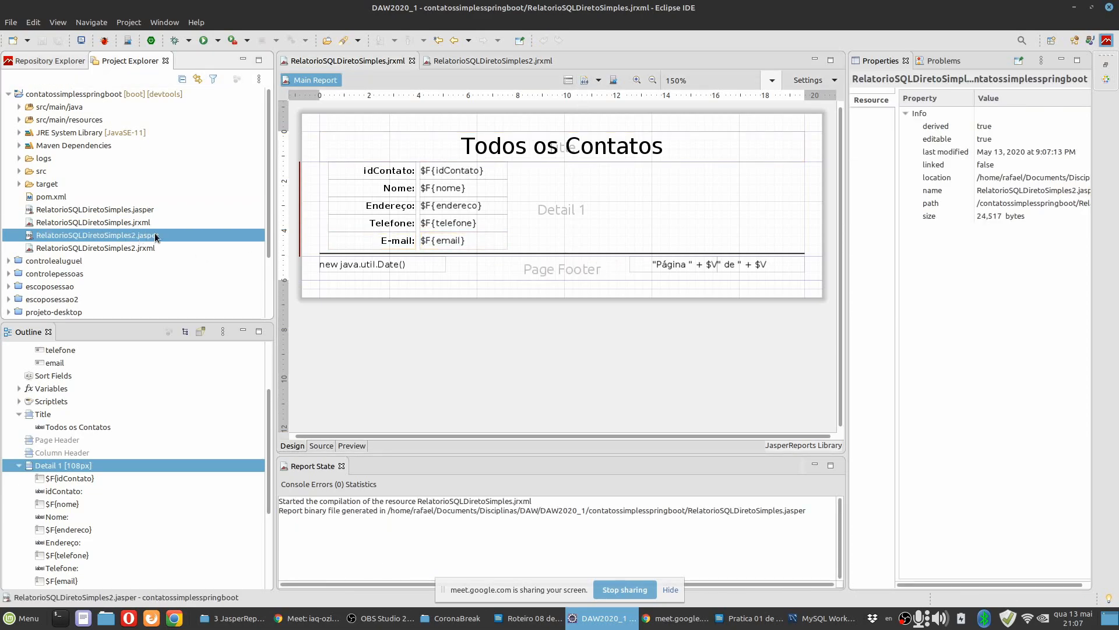
left_click(150, 212)
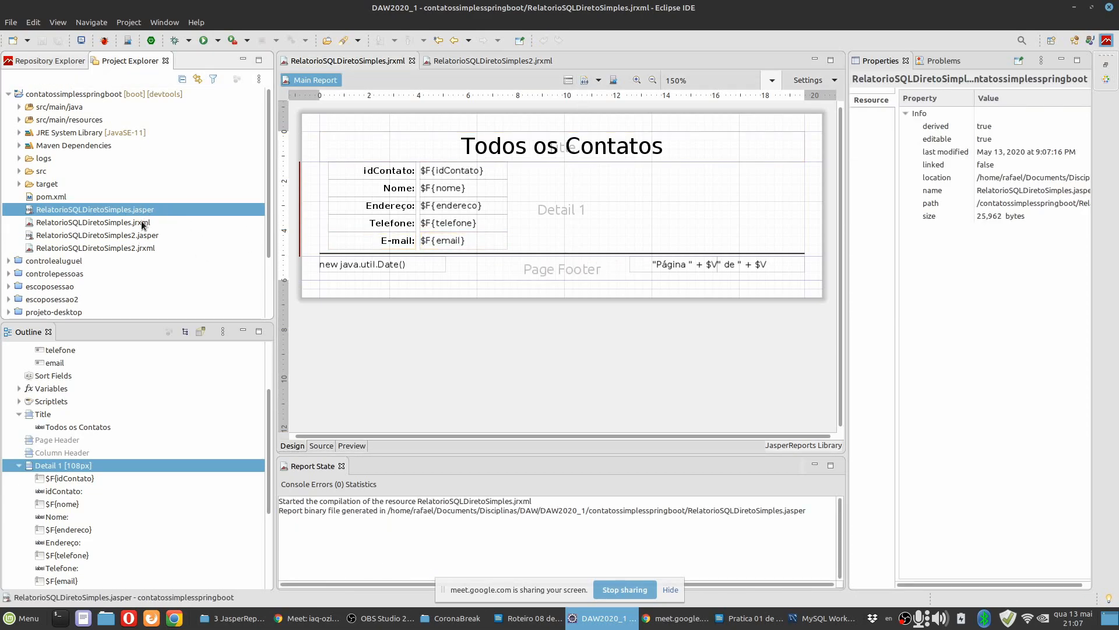
left_click(141, 221)
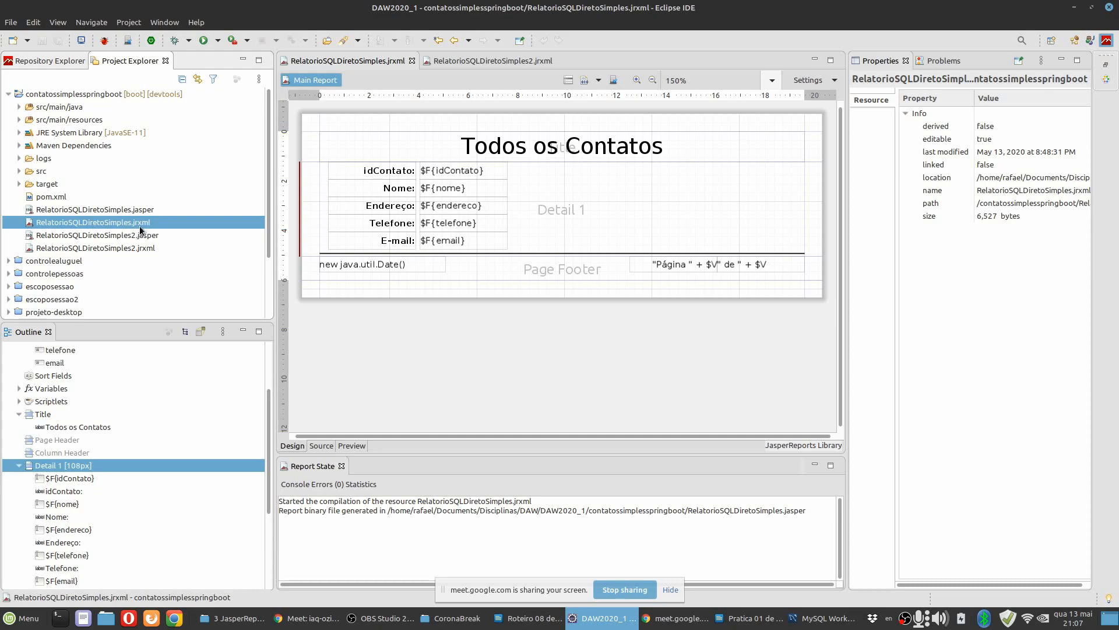
left_click(146, 212)
double_click(147, 221)
double_click(142, 249)
double_click(143, 224)
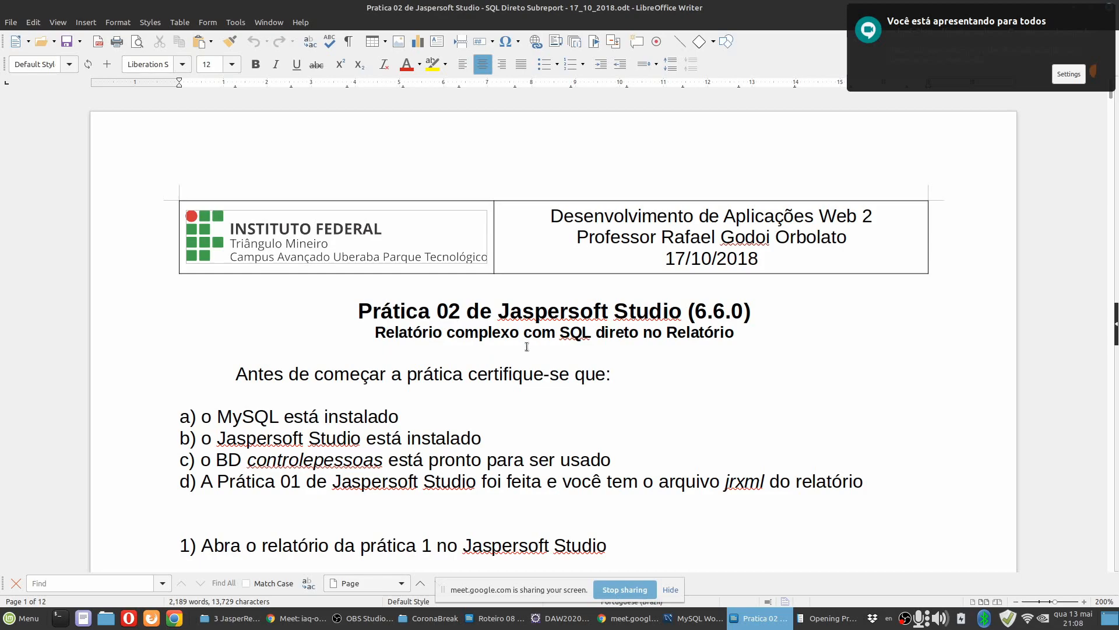
Look over the title and prerequisites of the Prática 02 document in LibreOffice Writer and return to Eclipse.
left_click(518, 330)
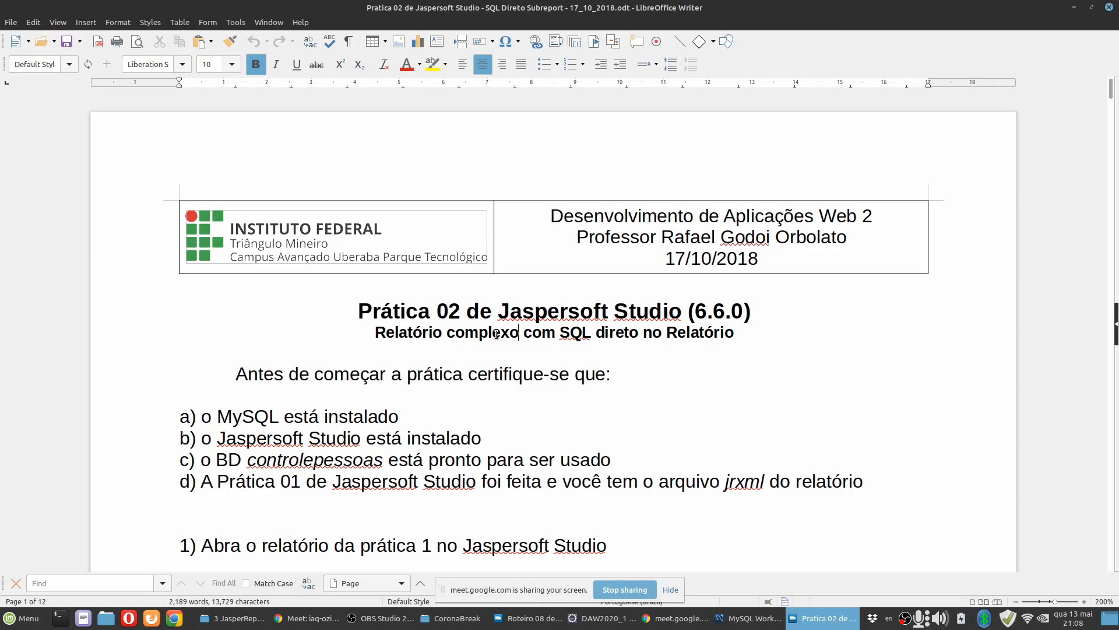
left_click(588, 627)
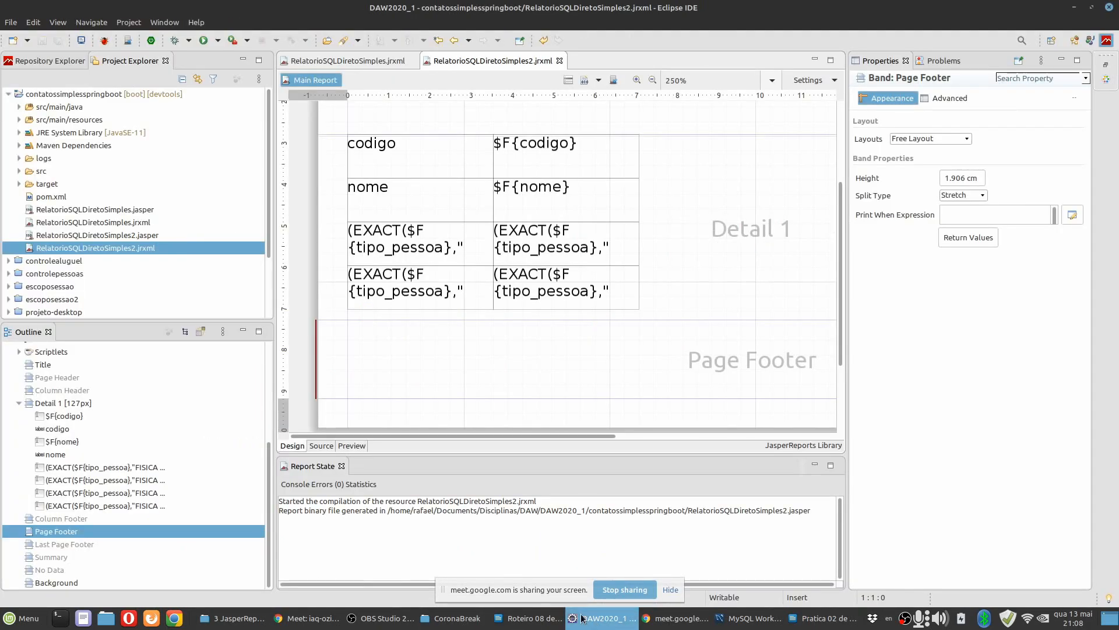
Open the compiled RelatorioSQLDiretoSimples.jasper file and accept overwriting its existing JRXML file.
left_click(92, 222)
left_click(96, 211)
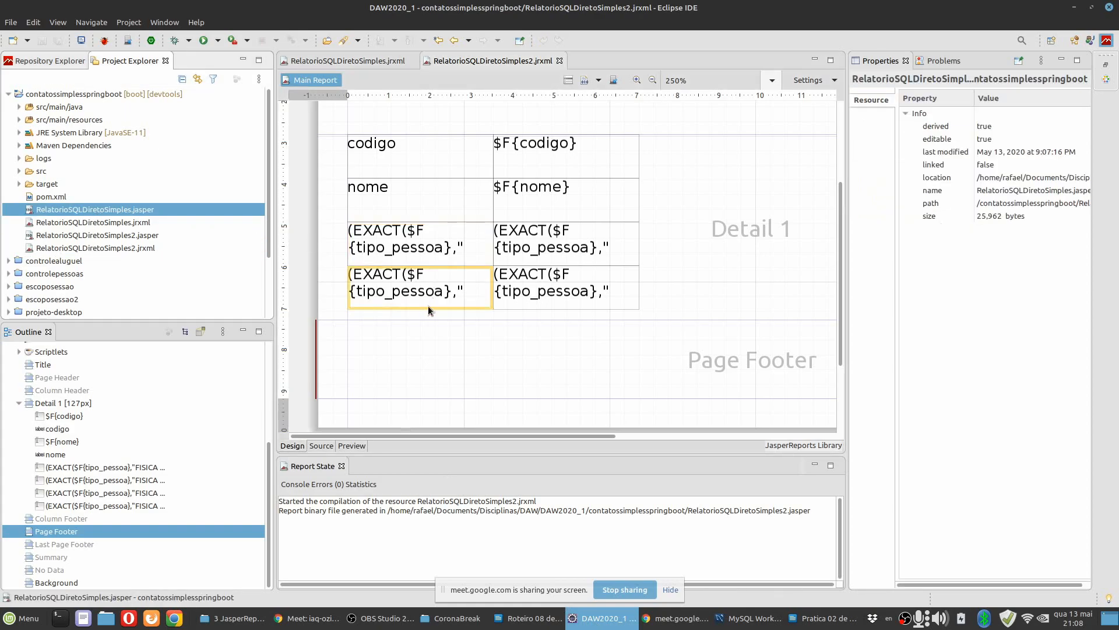
double_click(124, 212)
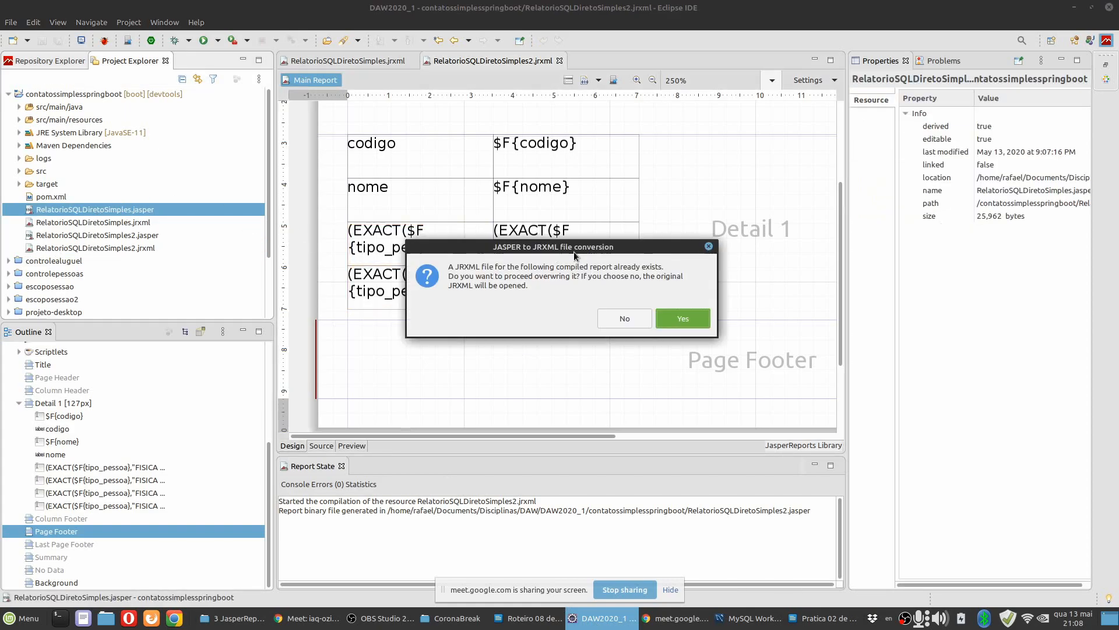
left_click(673, 317)
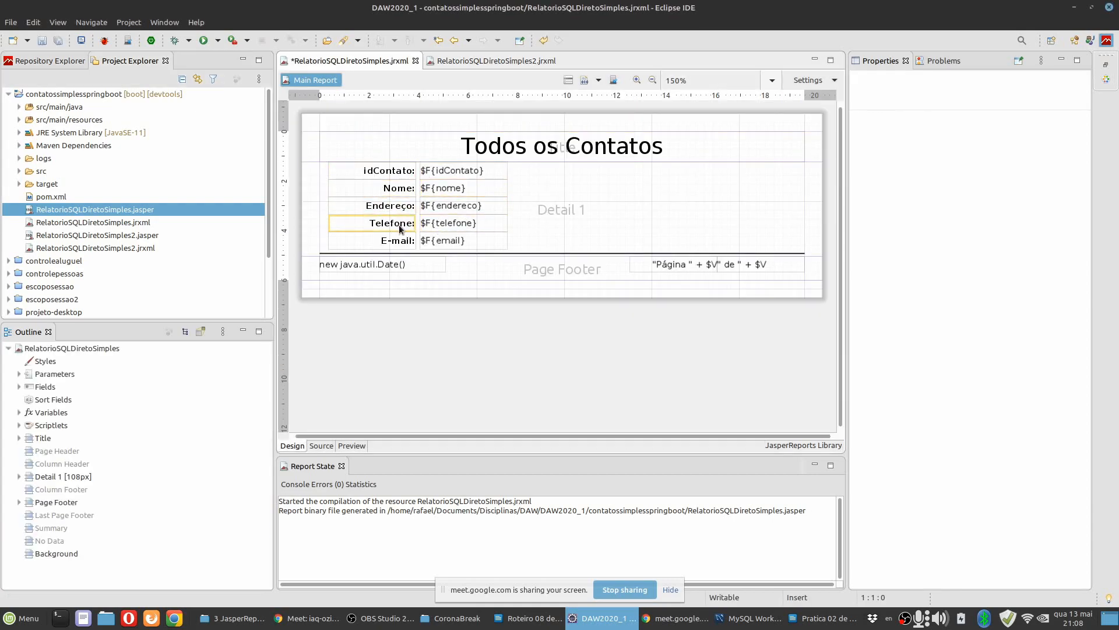
Open RelatorioSQLDiretoSimples2.jrxml, shrink its Title band to about 1.4 cm high, and save both reports.
left_click(112, 236)
double_click(112, 224)
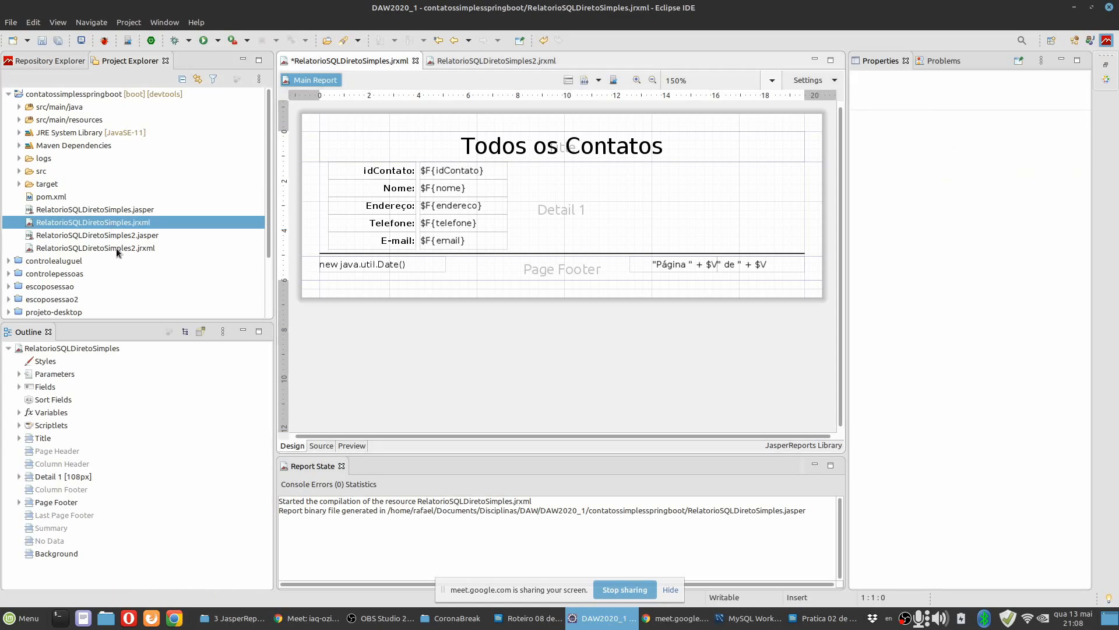
double_click(117, 248)
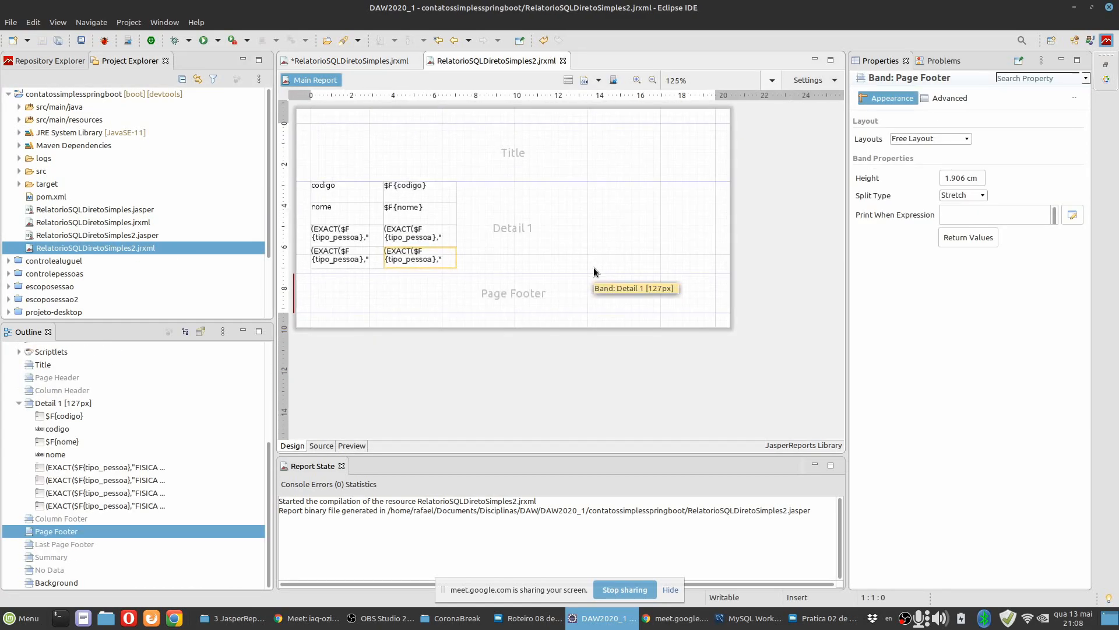
scroll(492, 228, "up", 1)
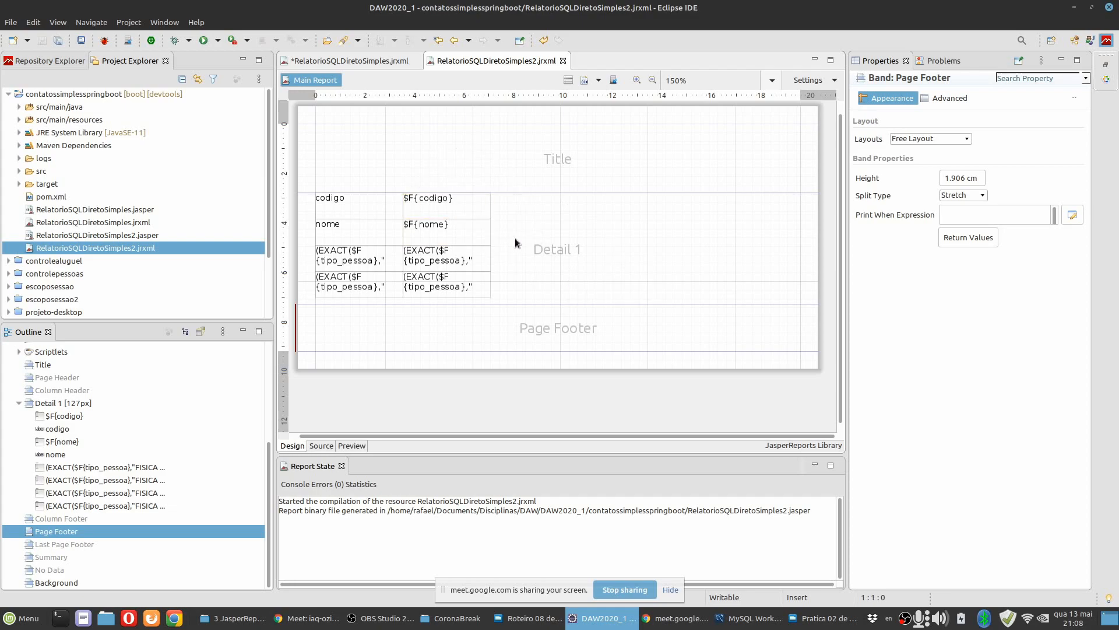
left_click_drag(532, 193, 530, 162)
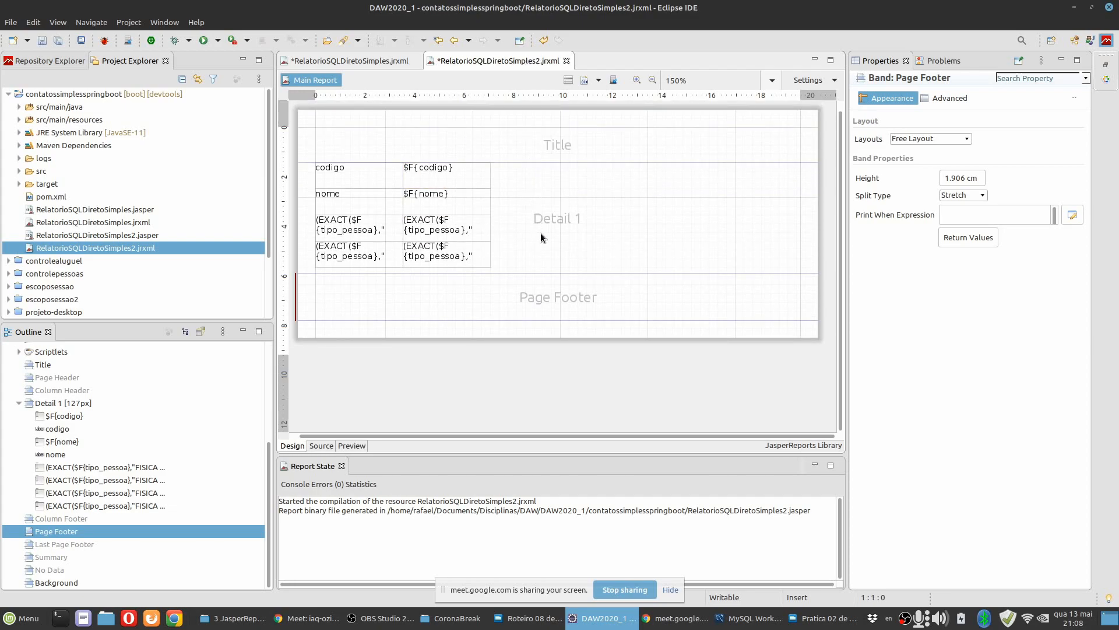
left_click(533, 254)
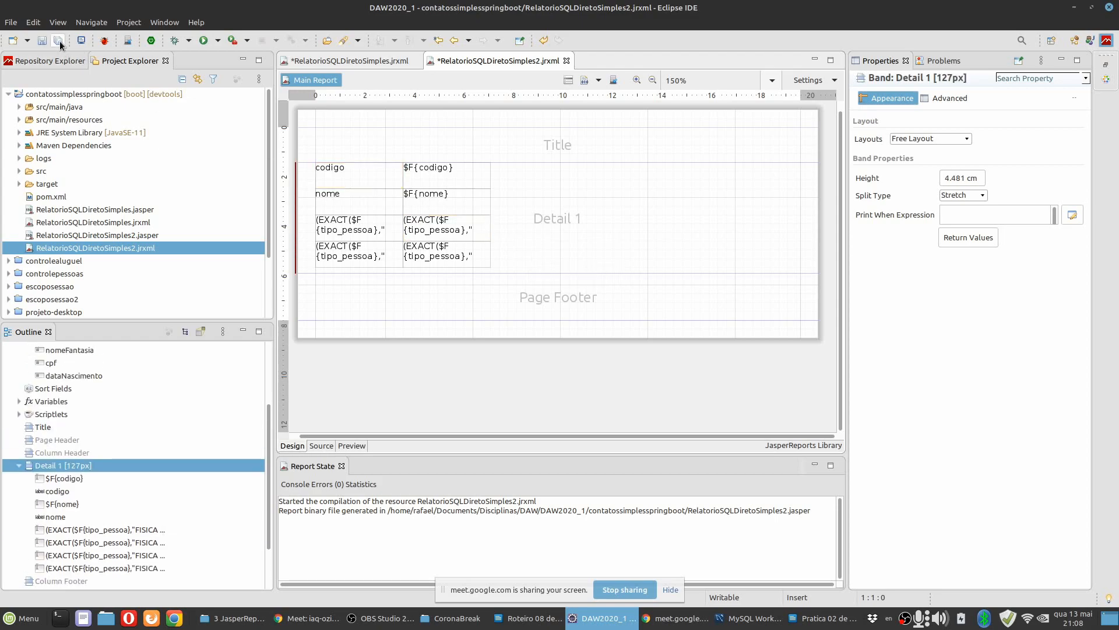
Read the first instructions of the Prática 02 document in LibreOffice Writer, including the report renaming, and return to Eclipse.
left_click(806, 622)
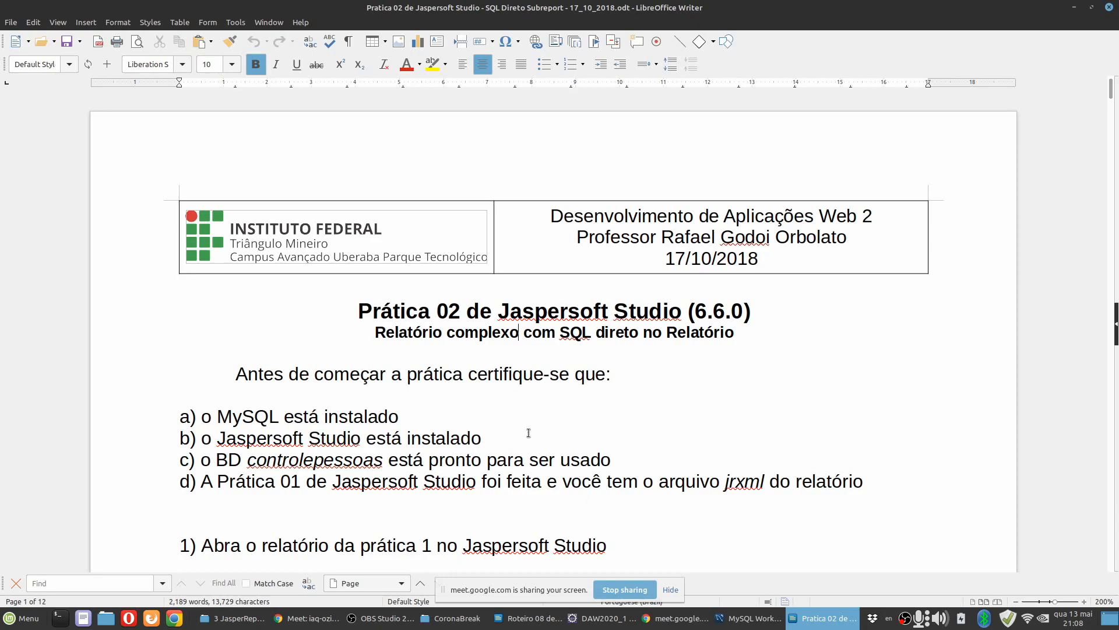
scroll(528, 433, "down", 2)
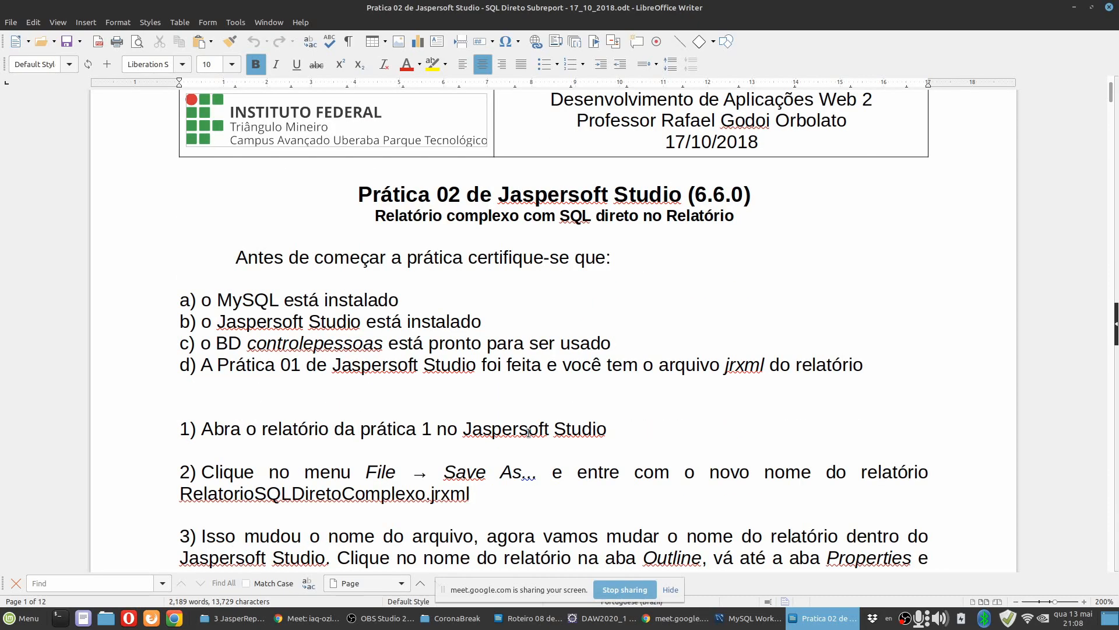
left_click(601, 618)
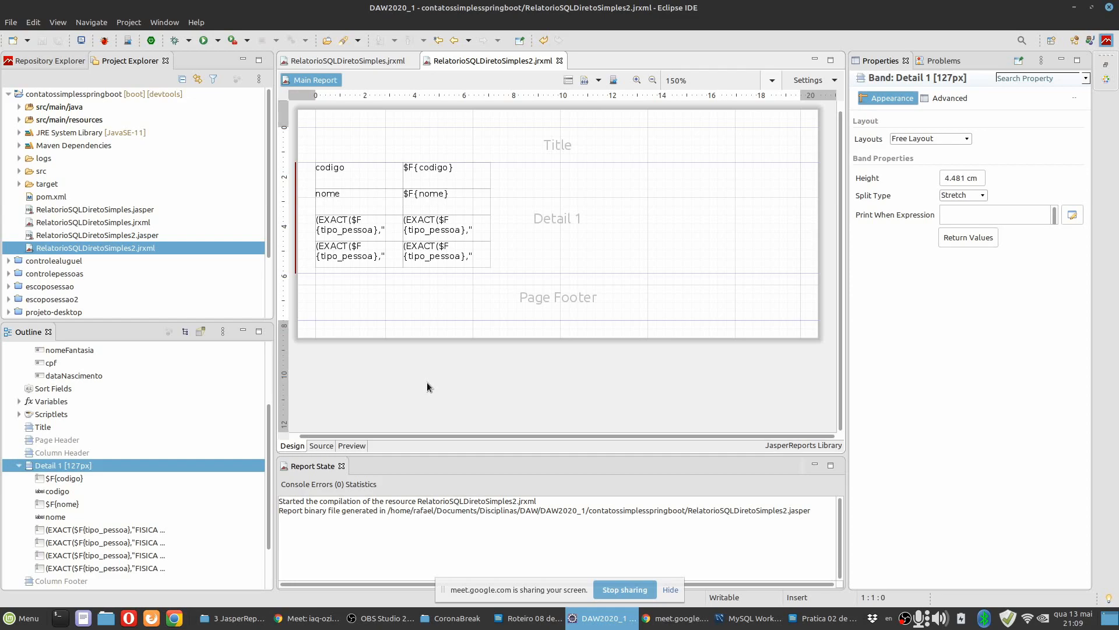
left_click(822, 618)
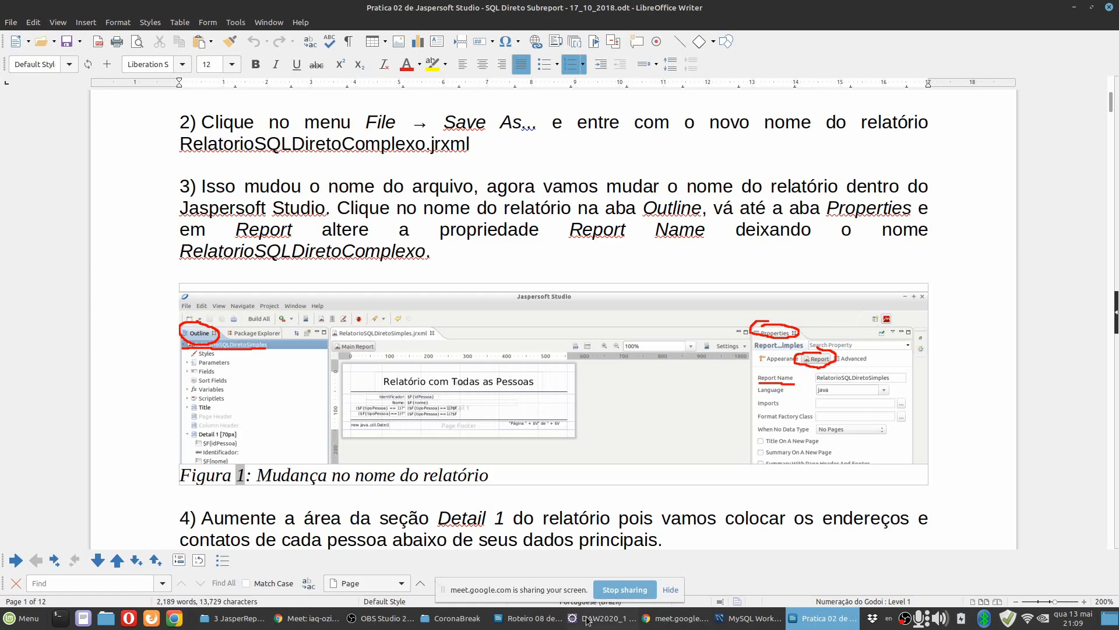
key("alt+Tab")
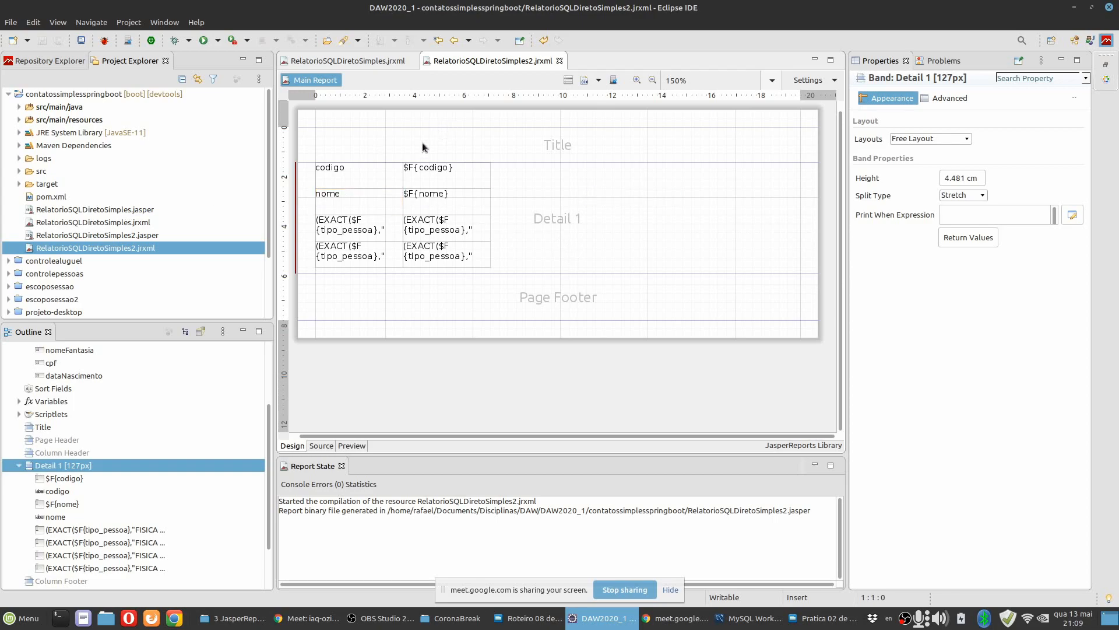
Copy the "Todos os Contatos" static text from RelatorioSQLDiretoSimples into the Title band of RelatorioSQLDiretoSimples2.
double_click(128, 222)
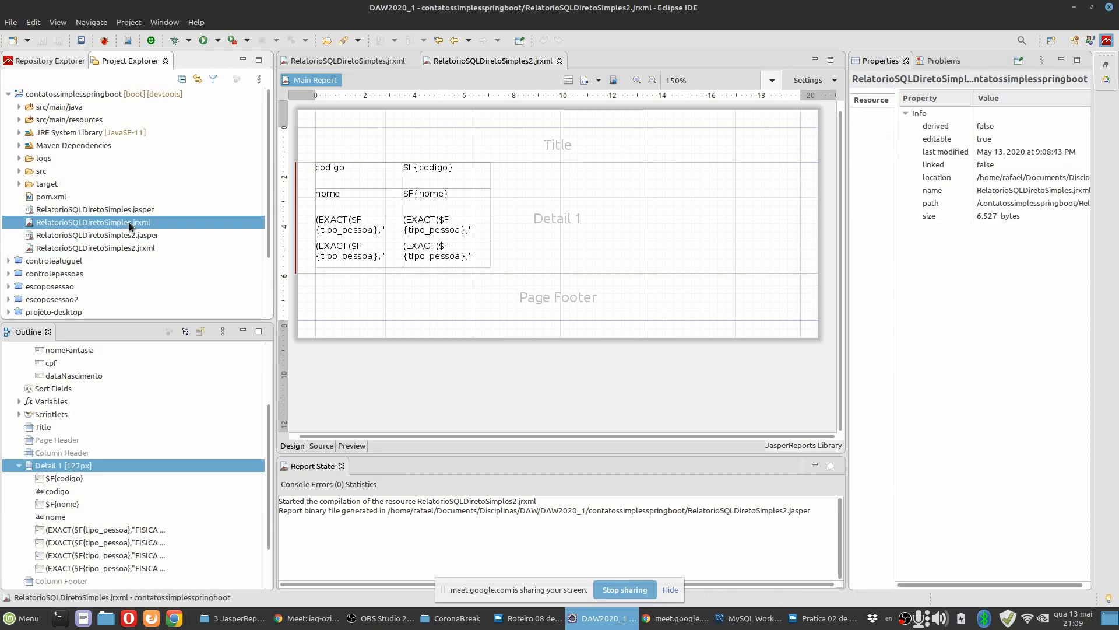
left_click(520, 156)
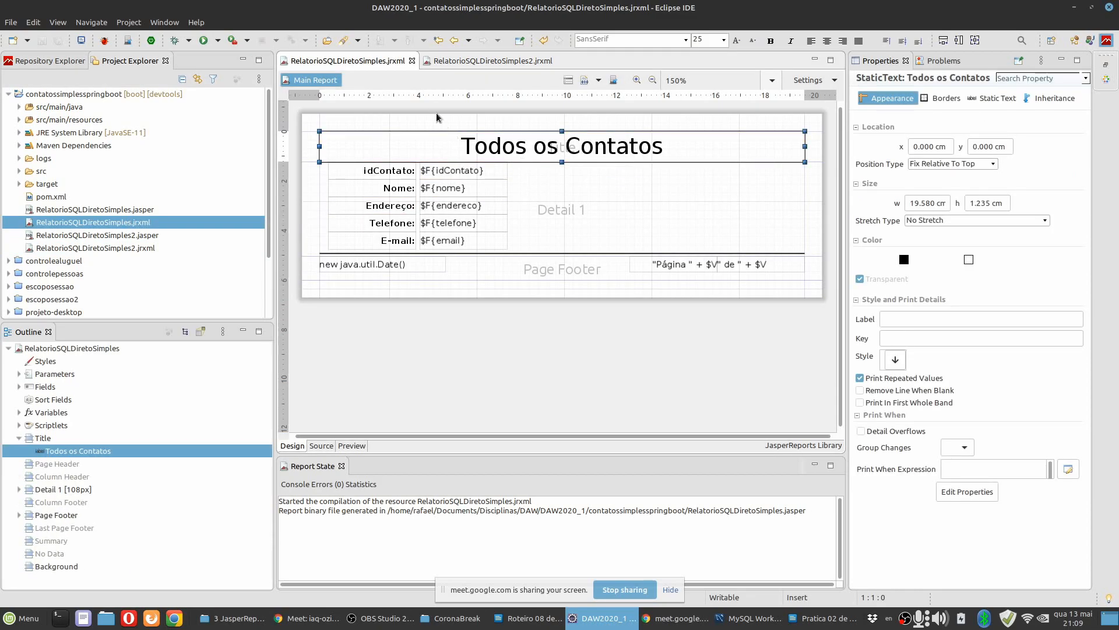
left_click(469, 60)
key("ctrl+v")
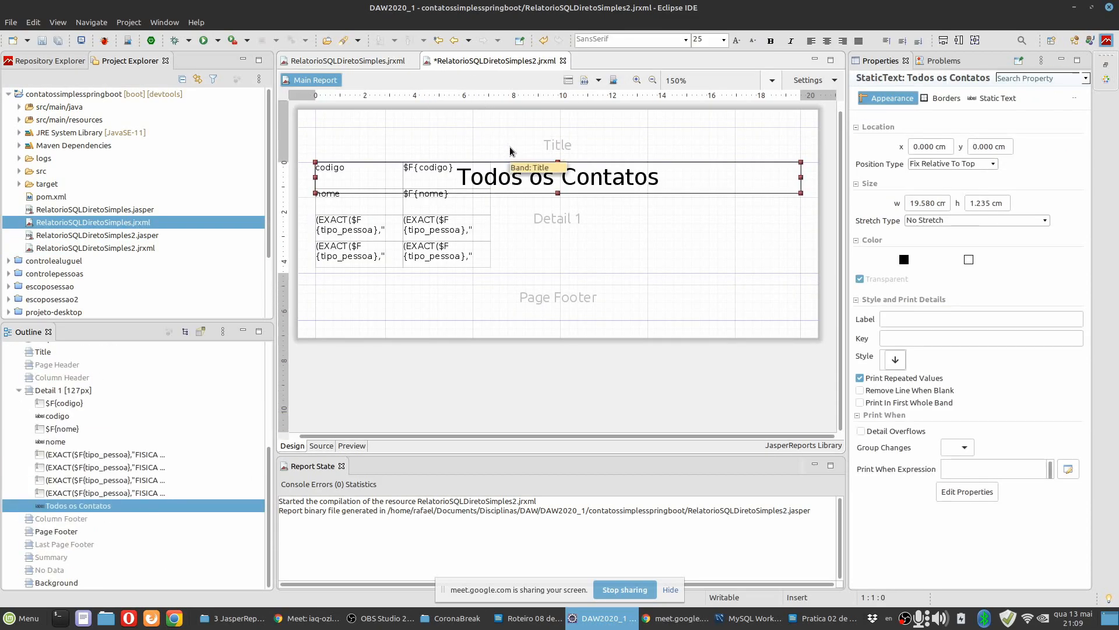
left_click_drag(566, 184, 567, 150)
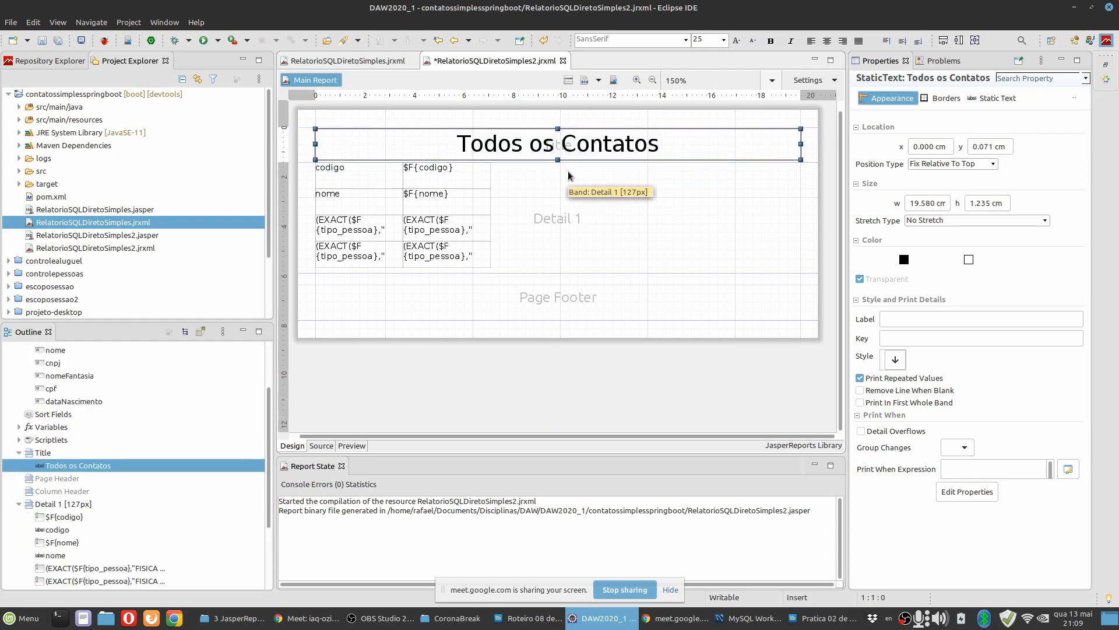
Size the "Todos os Contatos" static text to fit its container, the Title band.
right_click(569, 146)
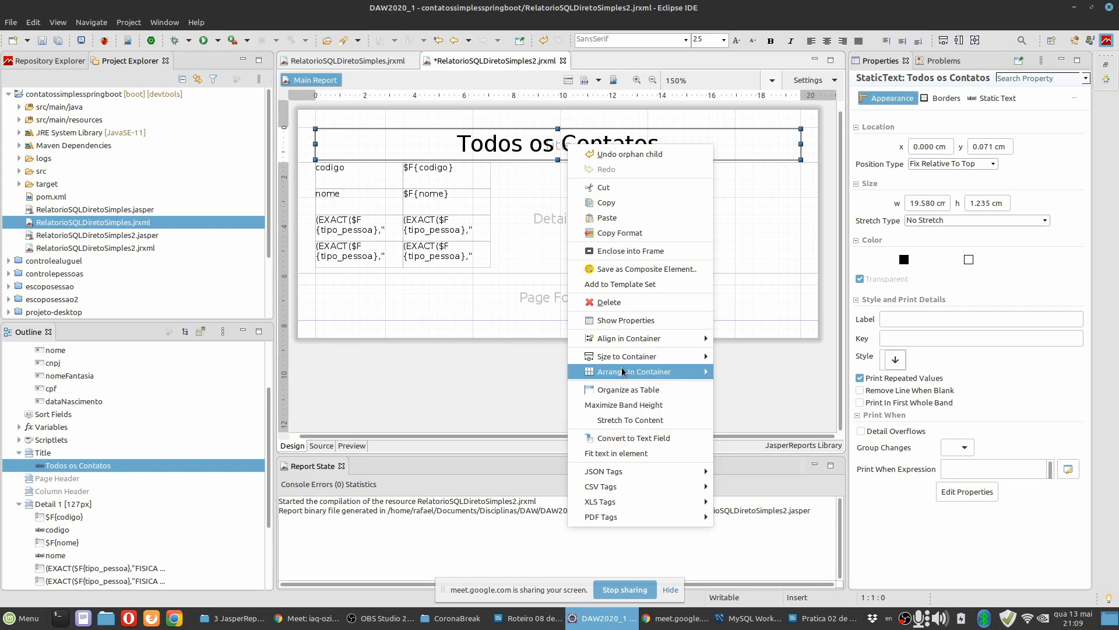
mouse_move(625, 361)
left_click(756, 387)
left_click(612, 178)
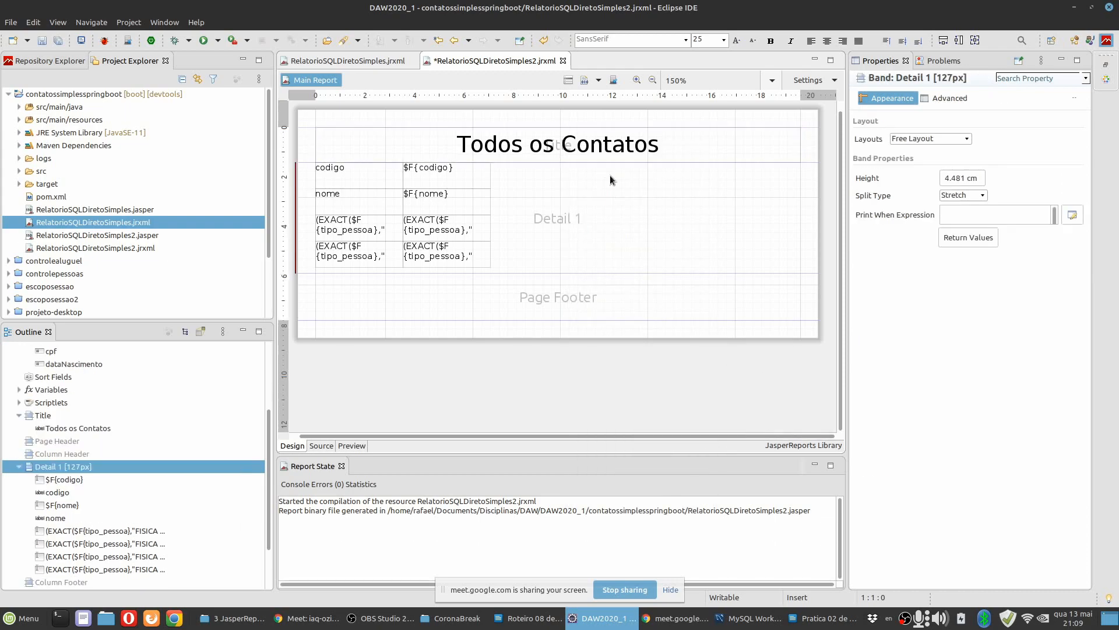
left_click(328, 178)
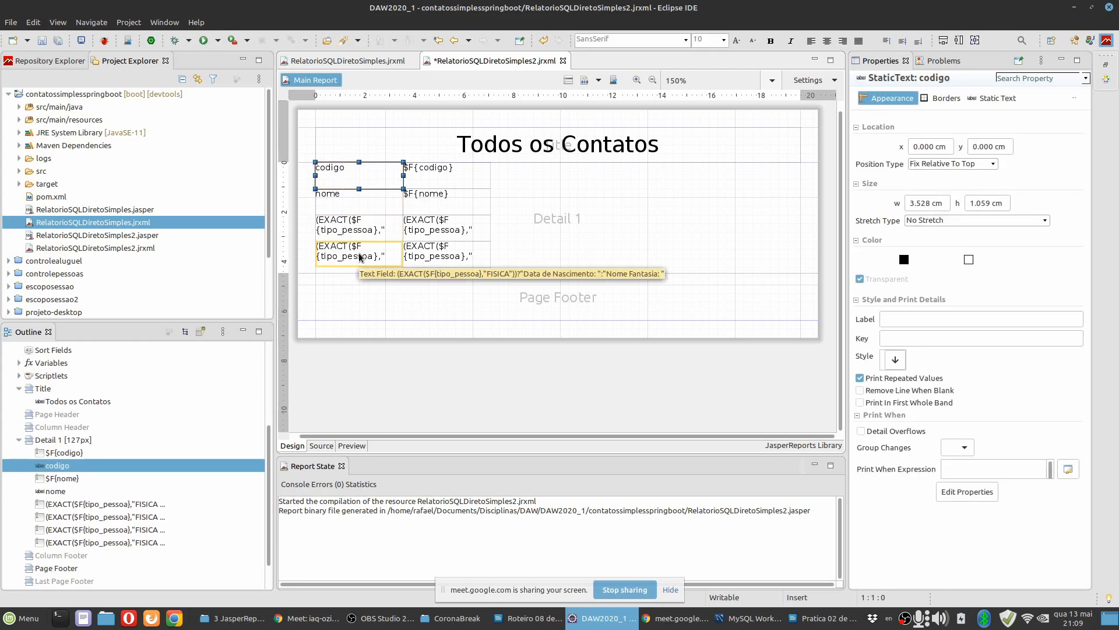
left_click(369, 255, "shift")
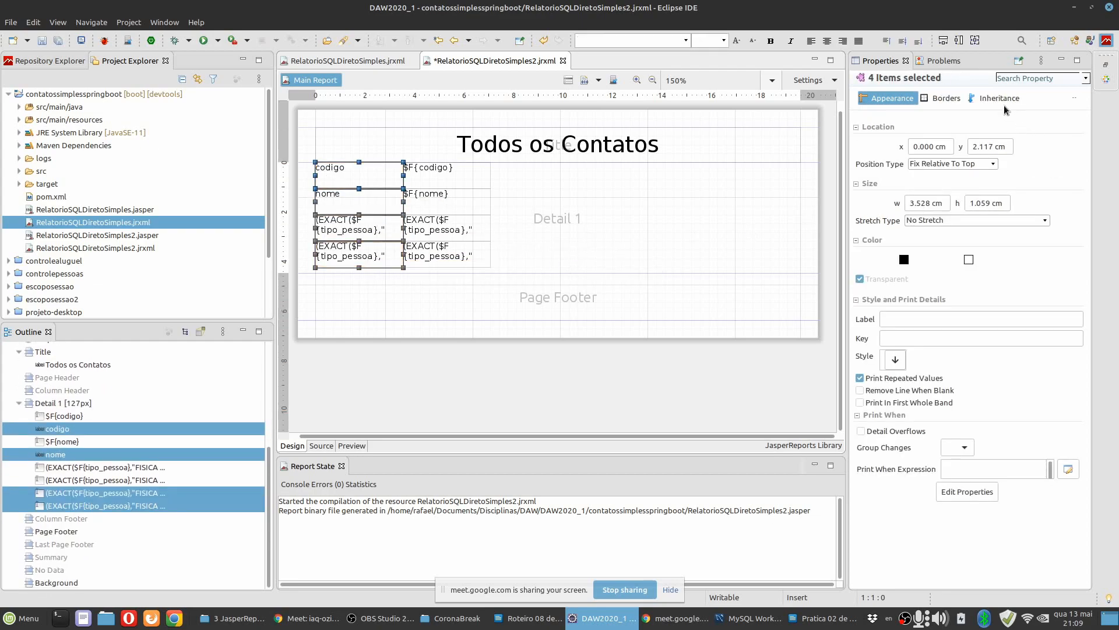
left_click(378, 184)
left_click(365, 239, "shift")
left_click(366, 152)
Make the codigo and nome labels in the Detail band bold, right-aligned and vertically centred.
left_click(367, 175)
left_click(370, 204, "shift")
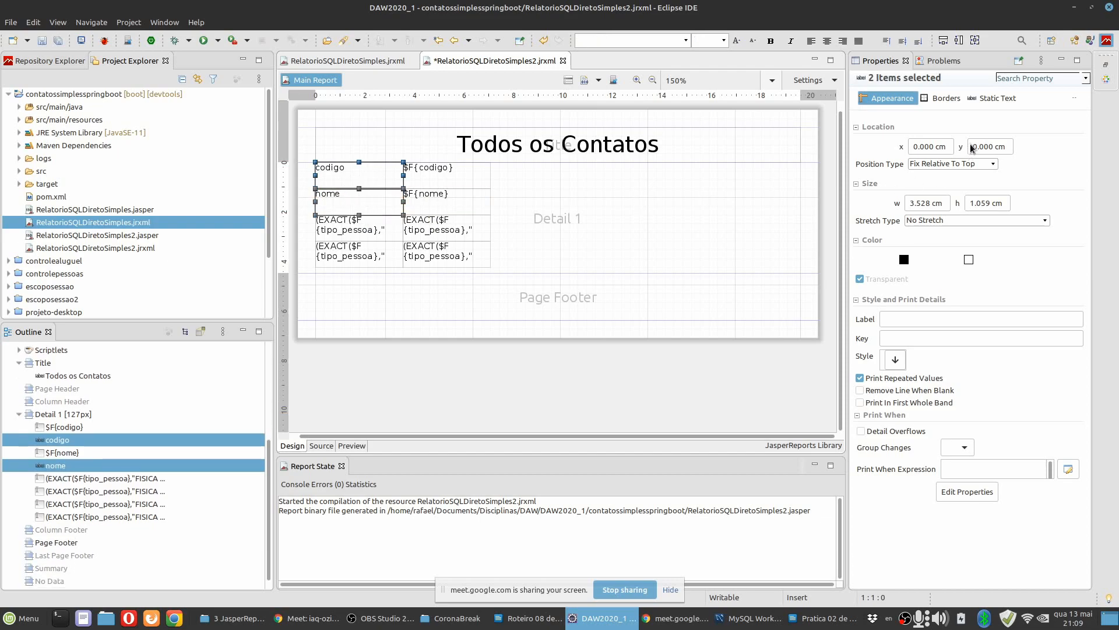
left_click(998, 98)
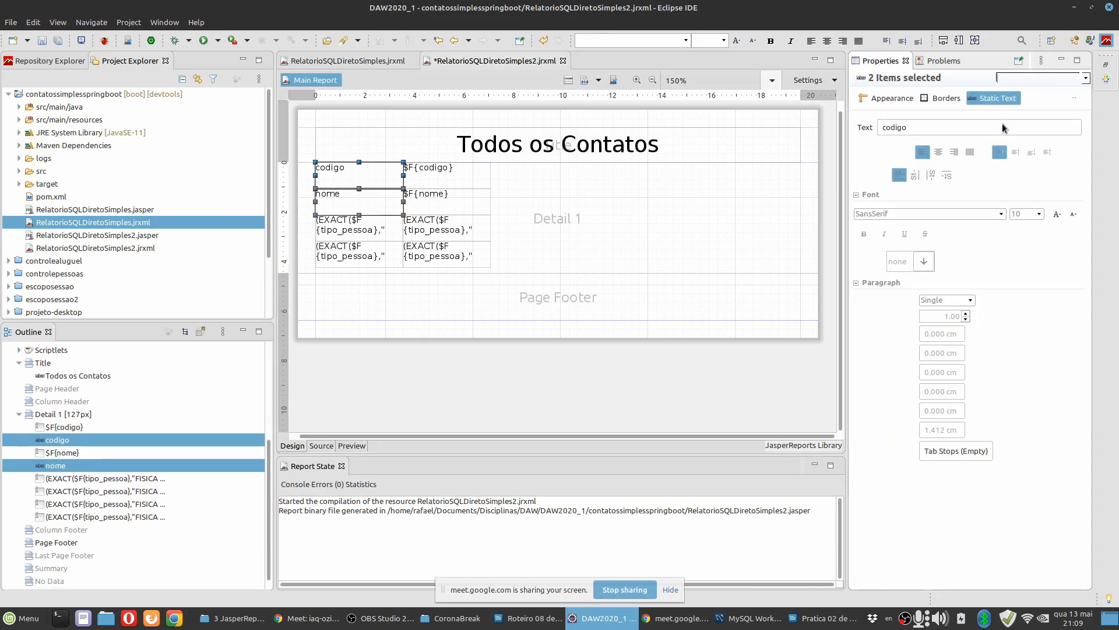
left_click(1015, 153)
left_click(955, 152)
left_click(864, 235)
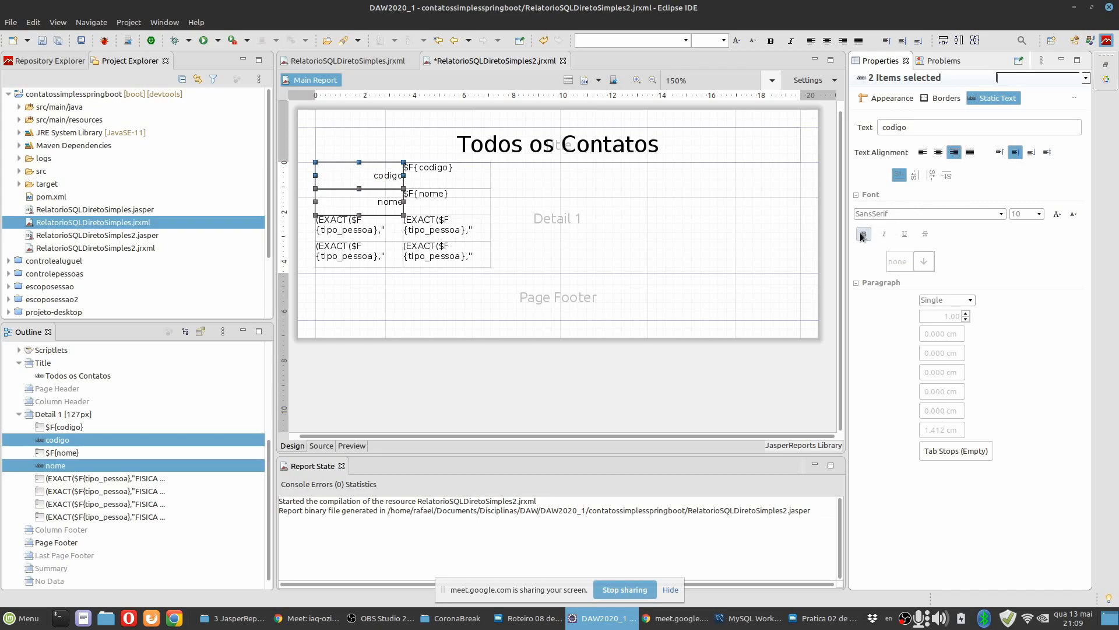
Make the two tipo_pessoa label text fields in the Detail band bold, right-aligned and vertically centred.
left_click(359, 235)
left_click(356, 264, "ctrl")
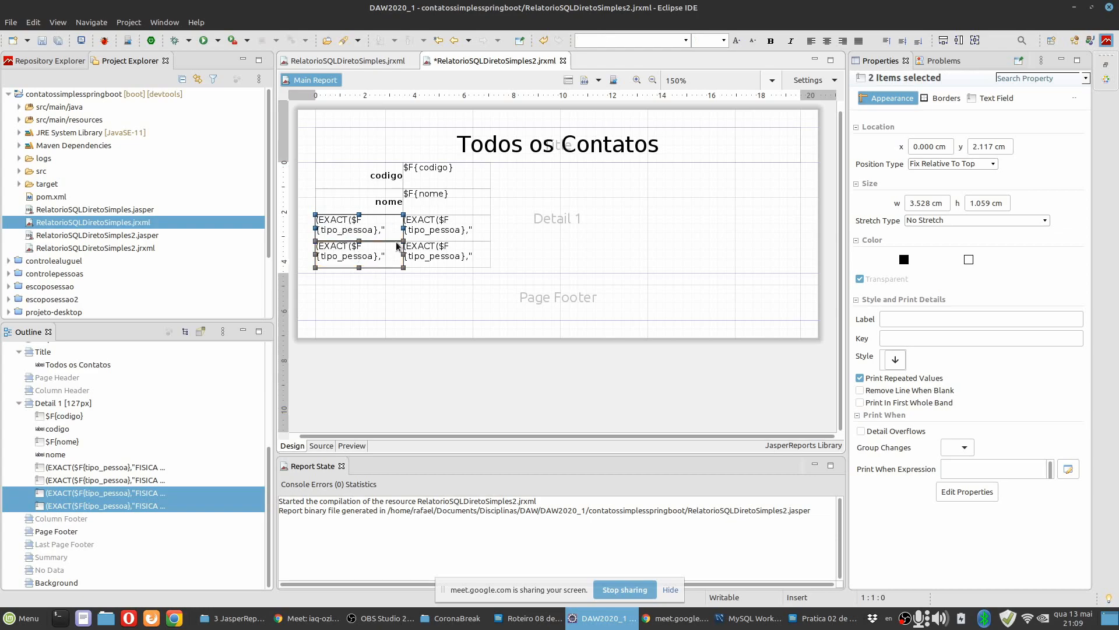
left_click(993, 98)
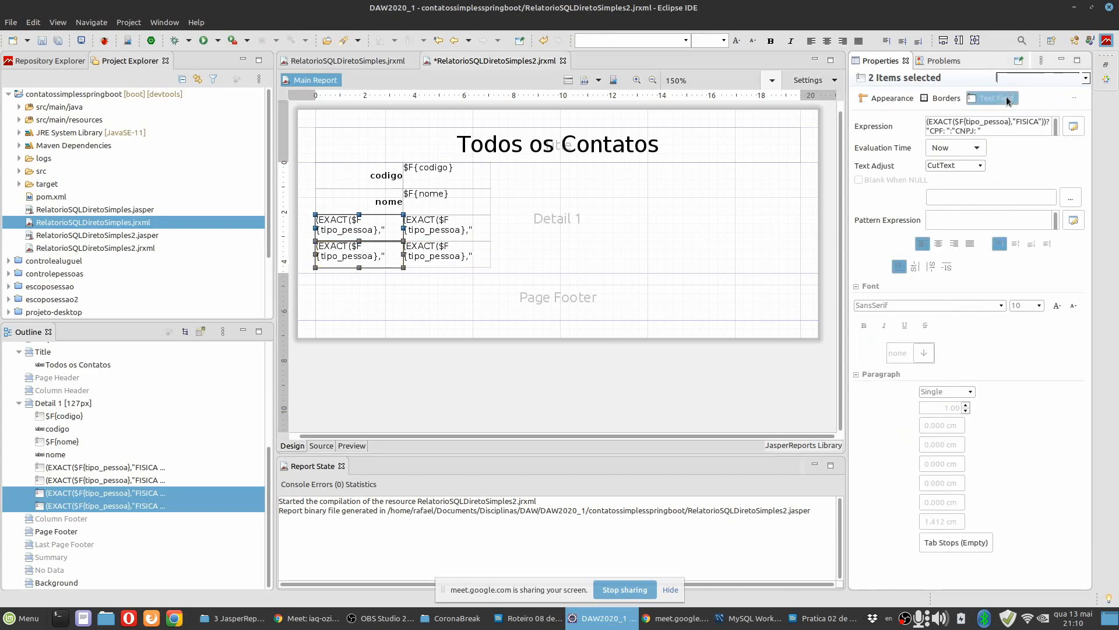
left_click(1013, 244)
left_click(954, 243)
left_click(864, 324)
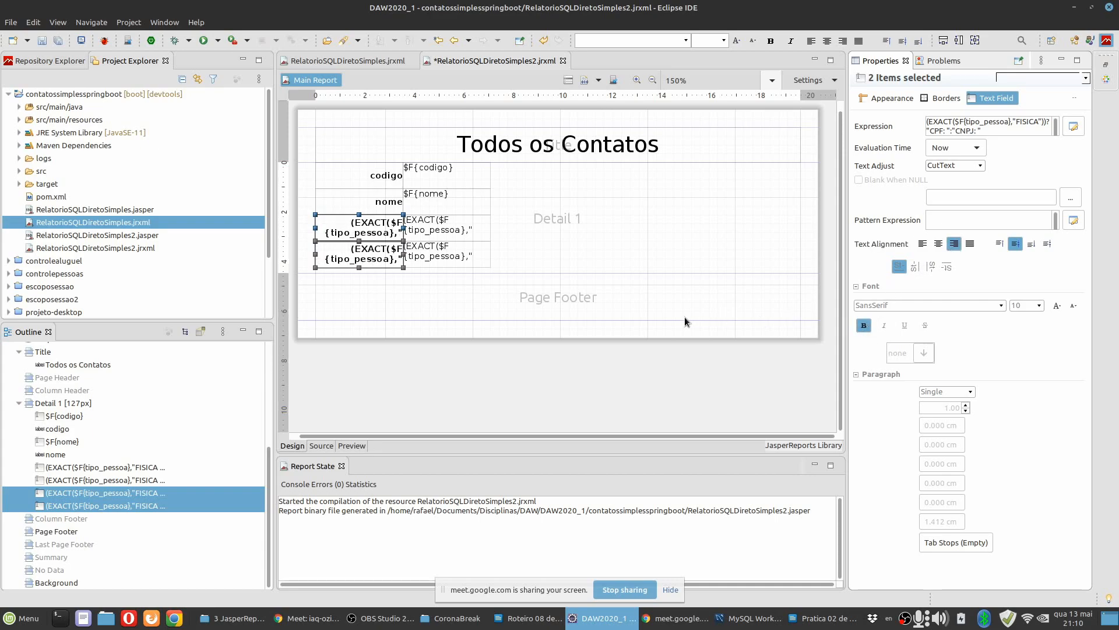
Change the codigo and nome static texts in the Detail band to "Código:" and "Nome:".
double_click(386, 178)
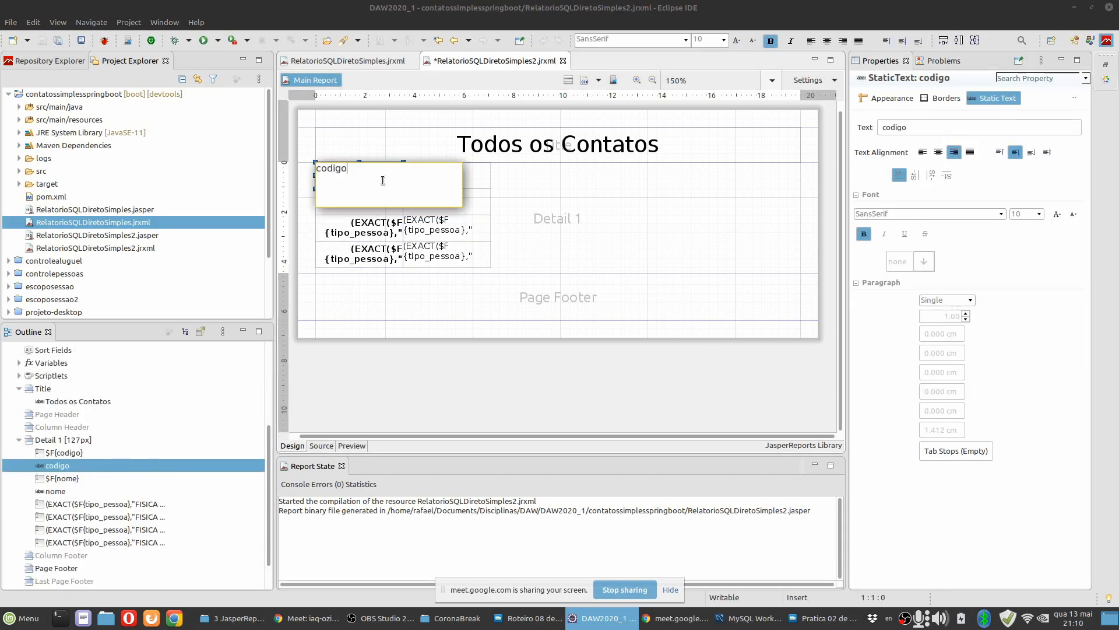
type("Có")
key("Delete")
type(":")
left_click(446, 180)
double_click(320, 196)
left_click(320, 195)
key("Delete")
type("N")
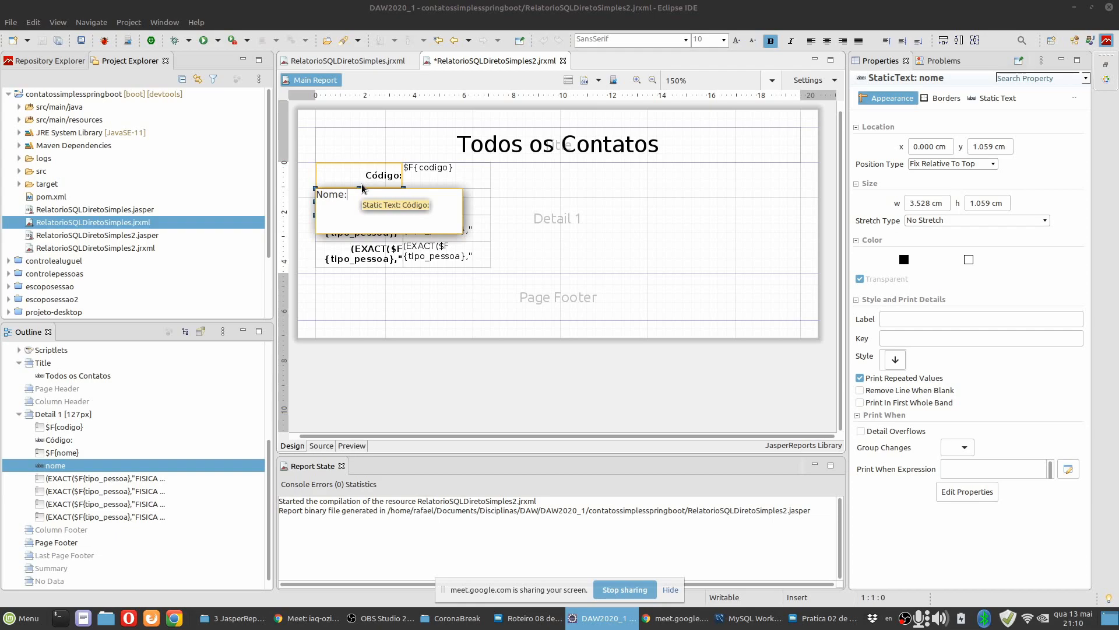
left_click(576, 176)
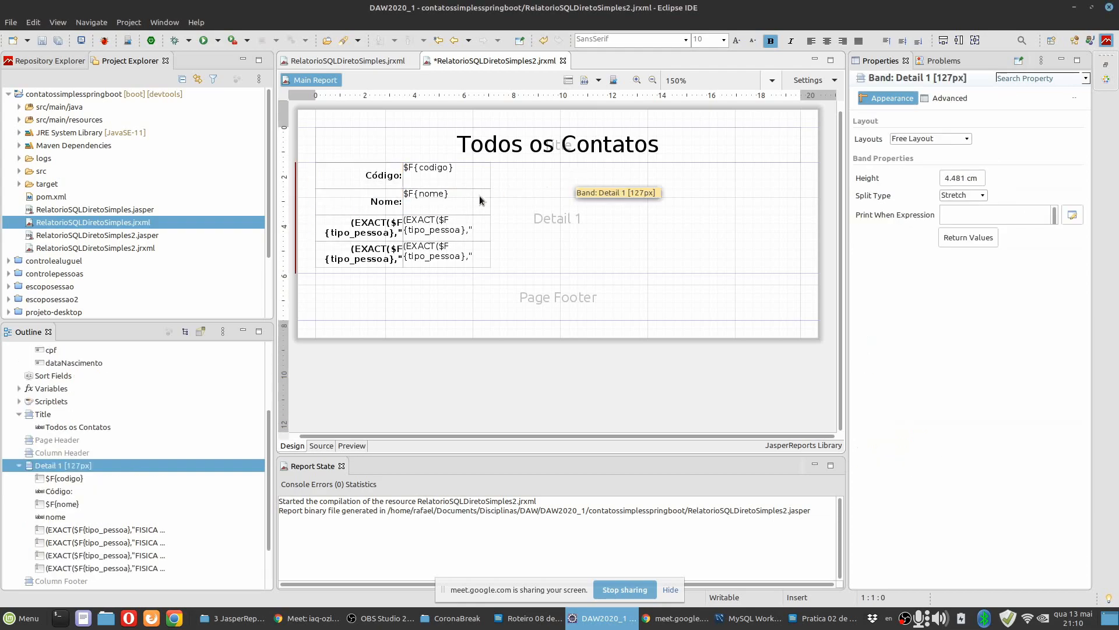
Vertically centre the text of the four value fields beside the labels in the Detail band.
left_click(365, 233)
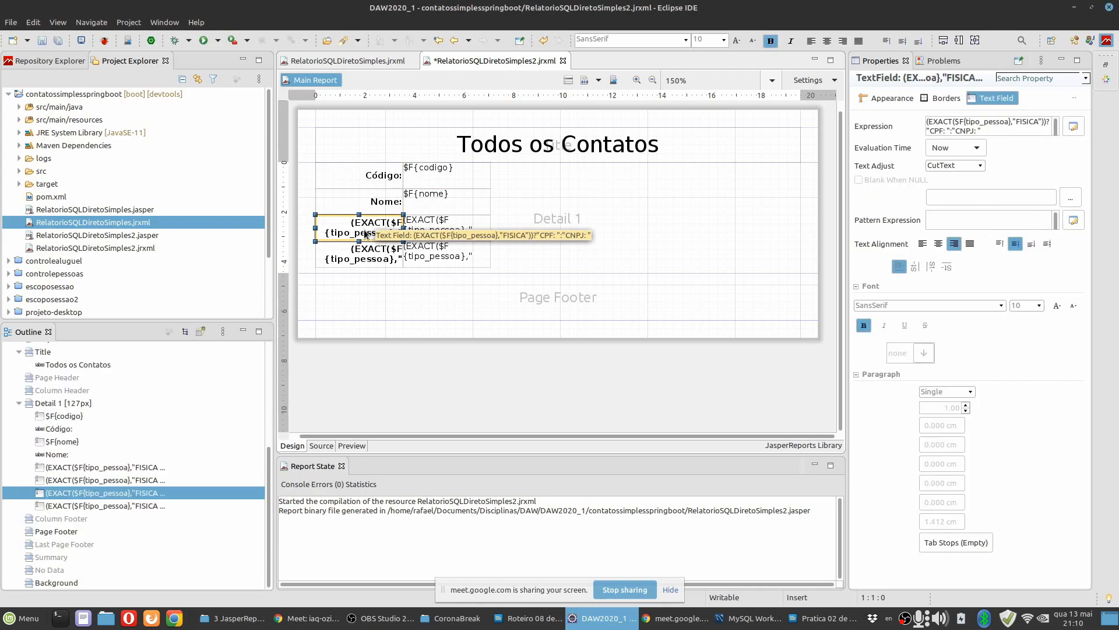
left_click(376, 259)
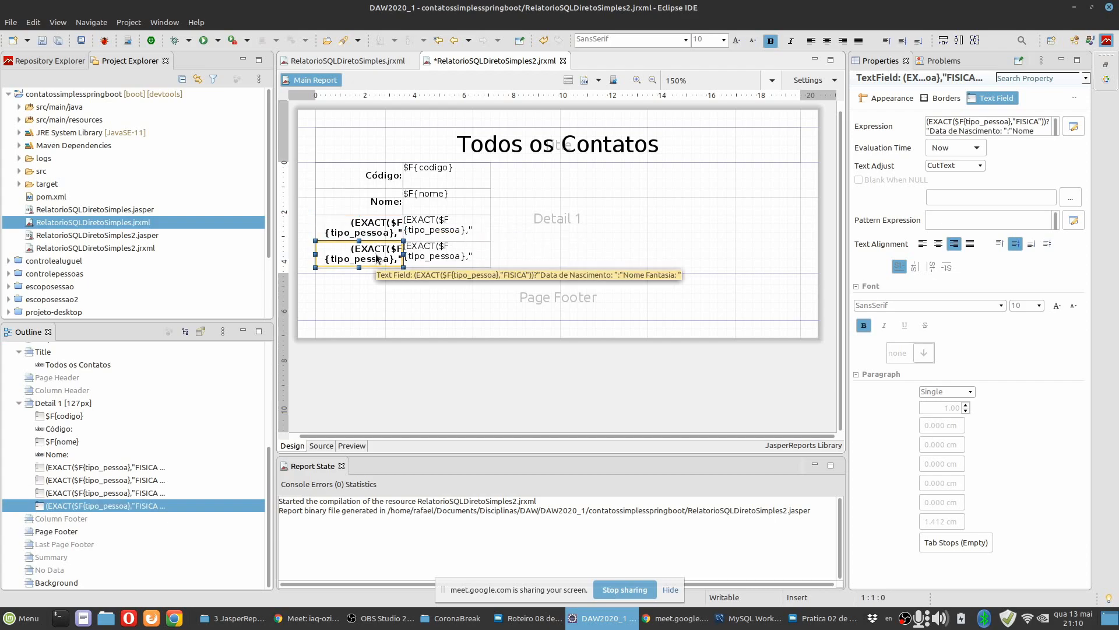
left_click(439, 171)
left_click(449, 204, "ctrl")
left_click(451, 230, "ctrl")
left_click(452, 257, "ctrl")
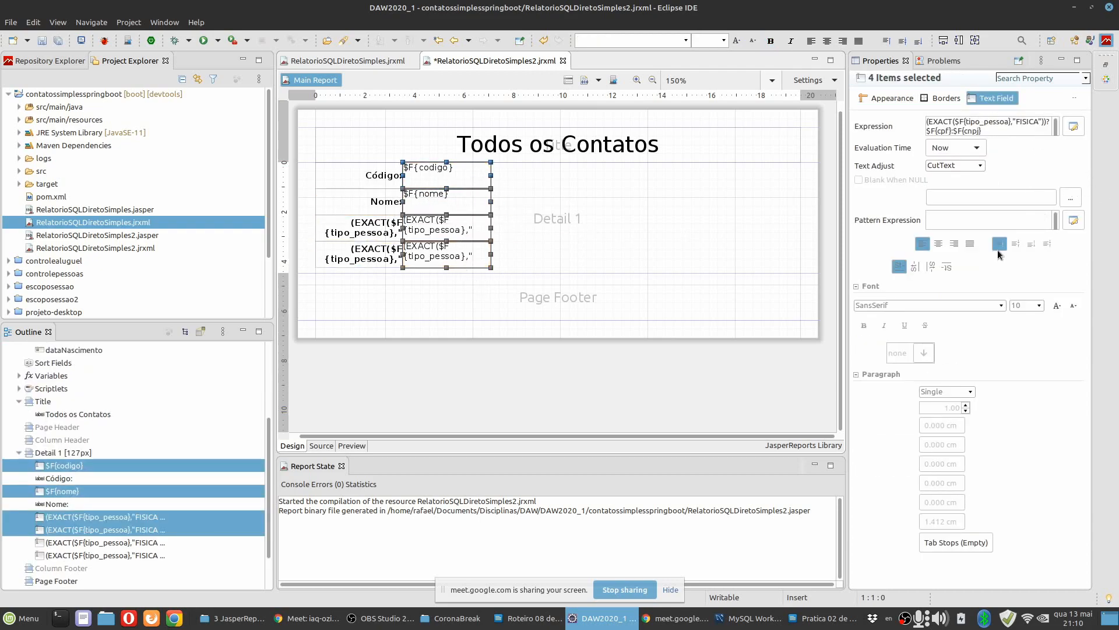
left_click(1016, 246)
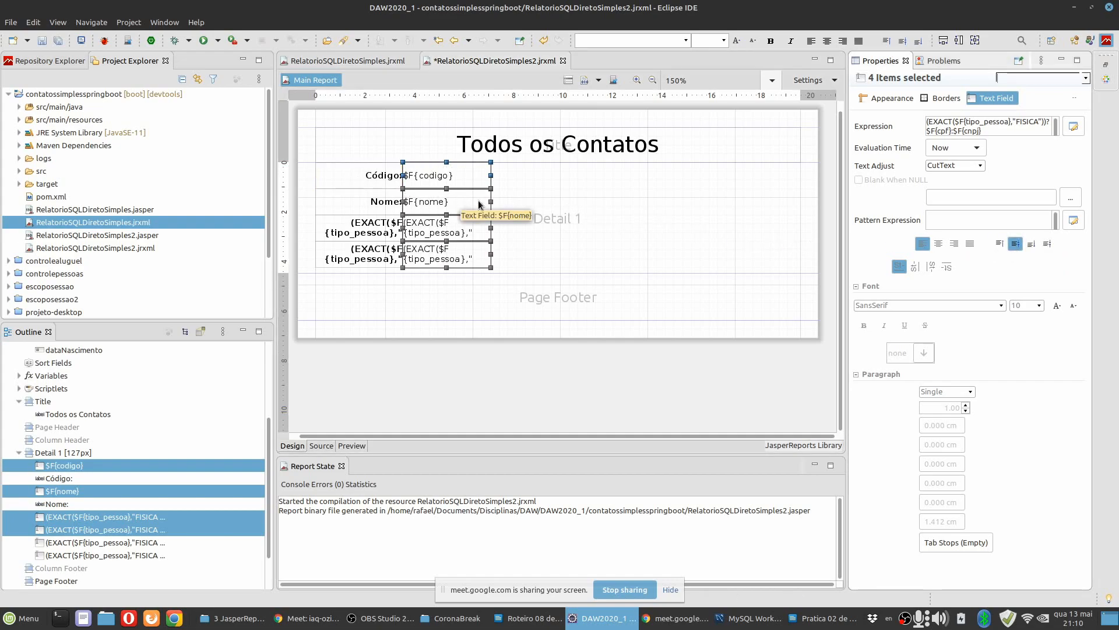
Nudge the four value fields slightly to the right, leaving a small gap after the labels, and preview the report.
left_click(475, 176)
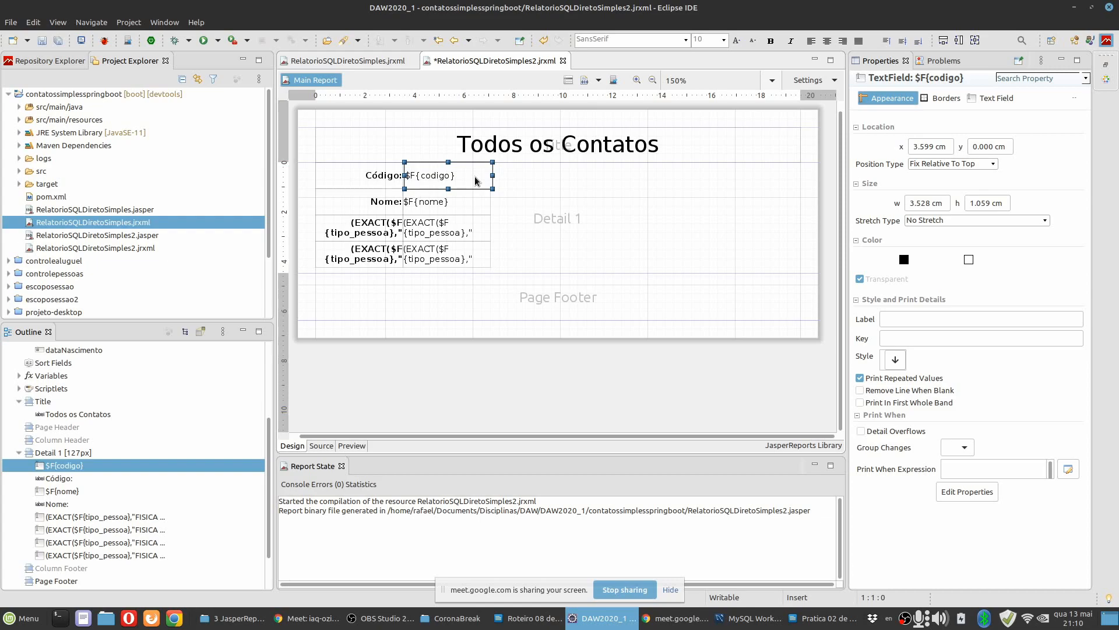
left_click(475, 202, "shift")
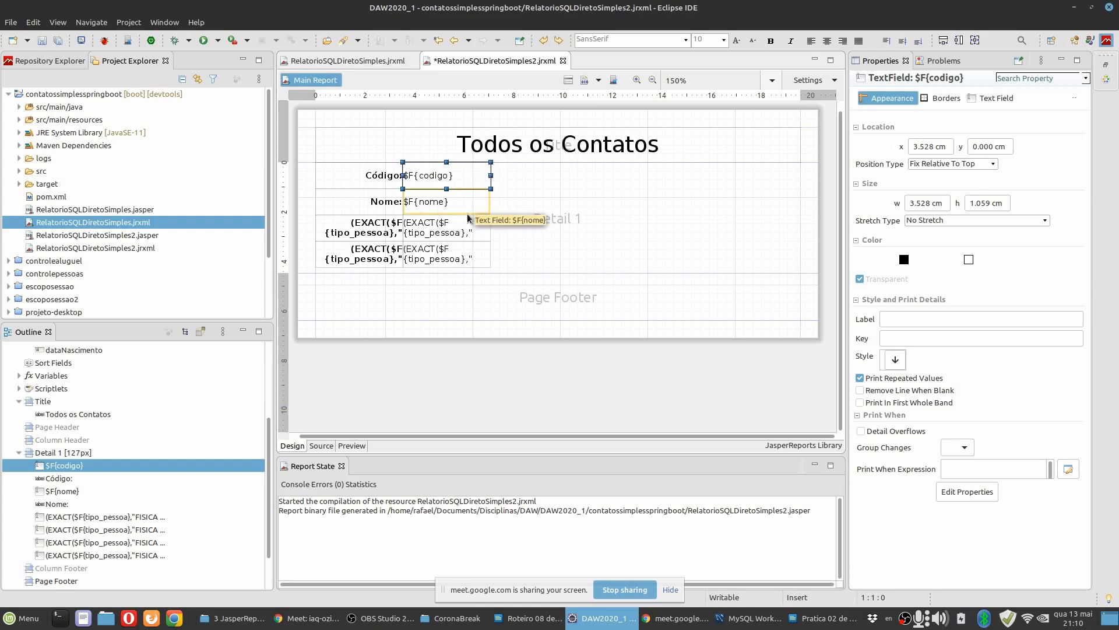
left_click(464, 229, "shift")
left_click(460, 258, "shift")
key("Right")
key("Right")
key("Right")
key("Right")
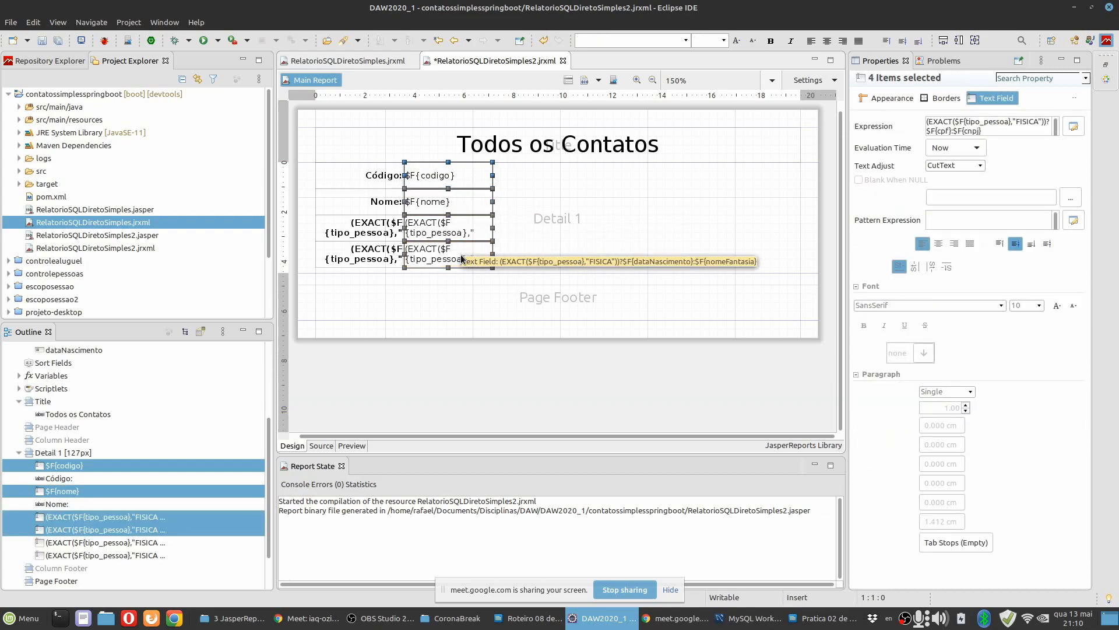
left_click(519, 181)
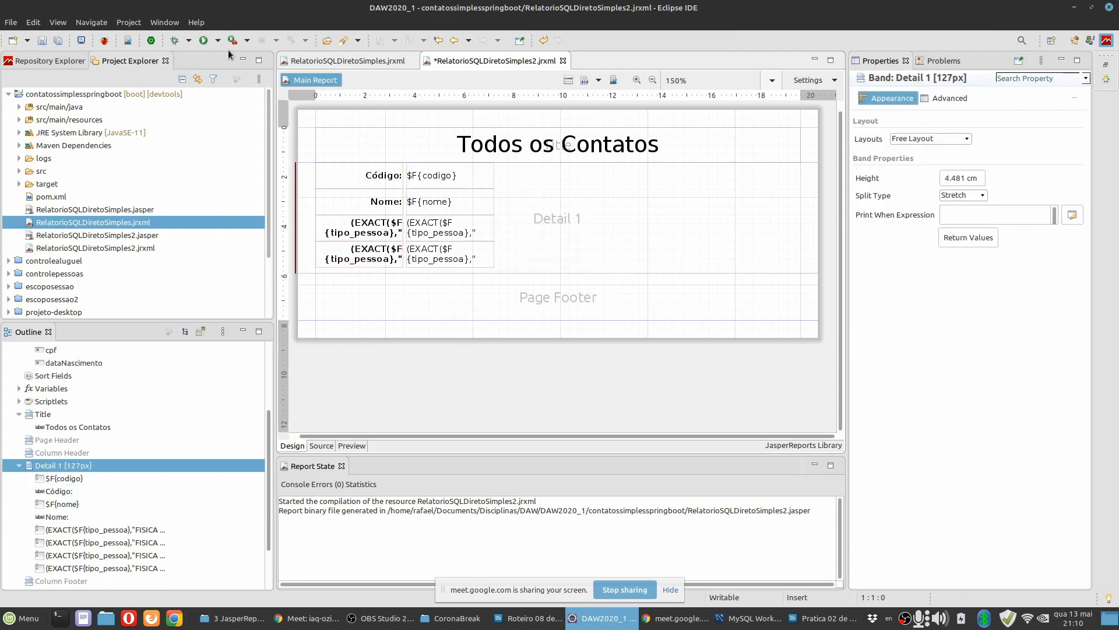
left_click(357, 445)
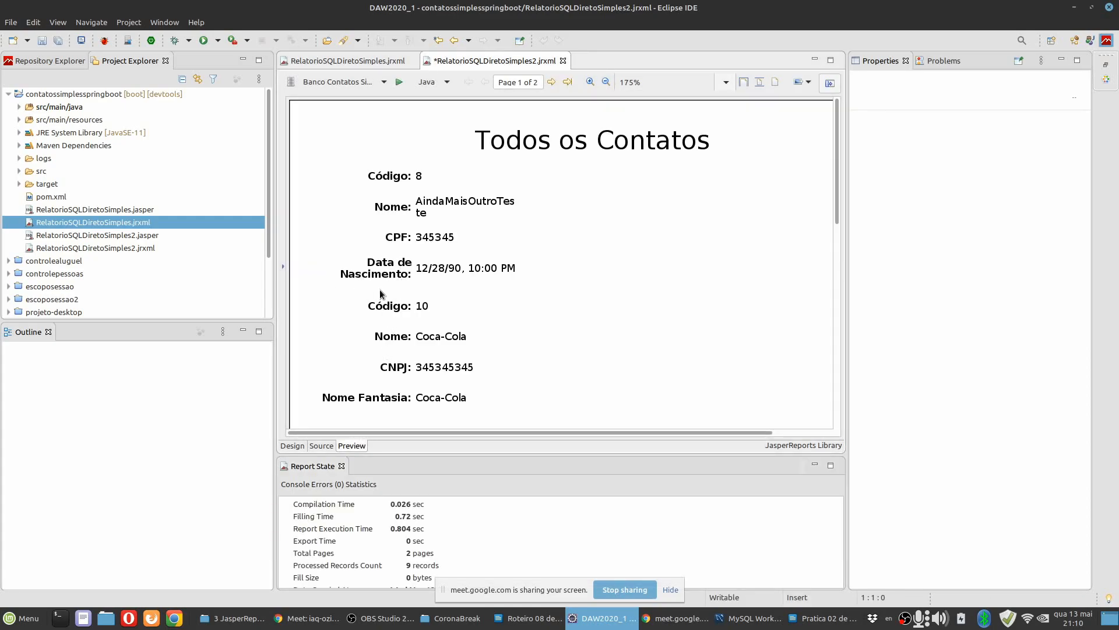
Return to the report design and reduce the Código and Nome rows to 0.706 cm high, with Nome directly below Código.
left_click(300, 447)
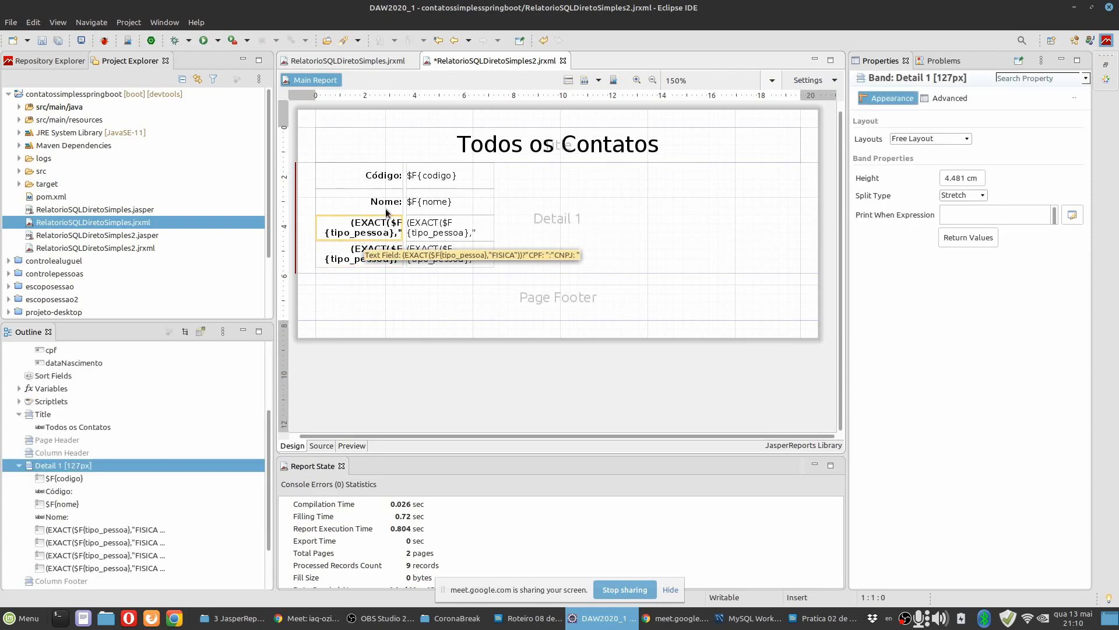
left_click(374, 186)
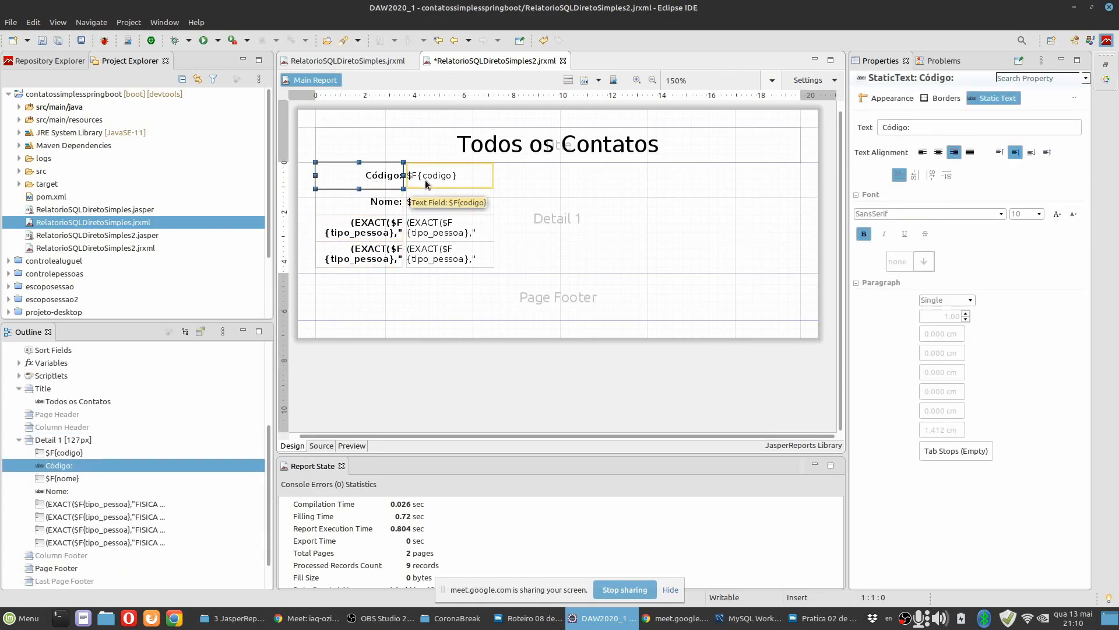
left_click(425, 179, "shift")
mouse_move(360, 187)
left_mouse_down()
mouse_move(359, 206)
mouse_move(380, 188)
left_mouse_up()
left_click(375, 207)
left_click(432, 207, "shift")
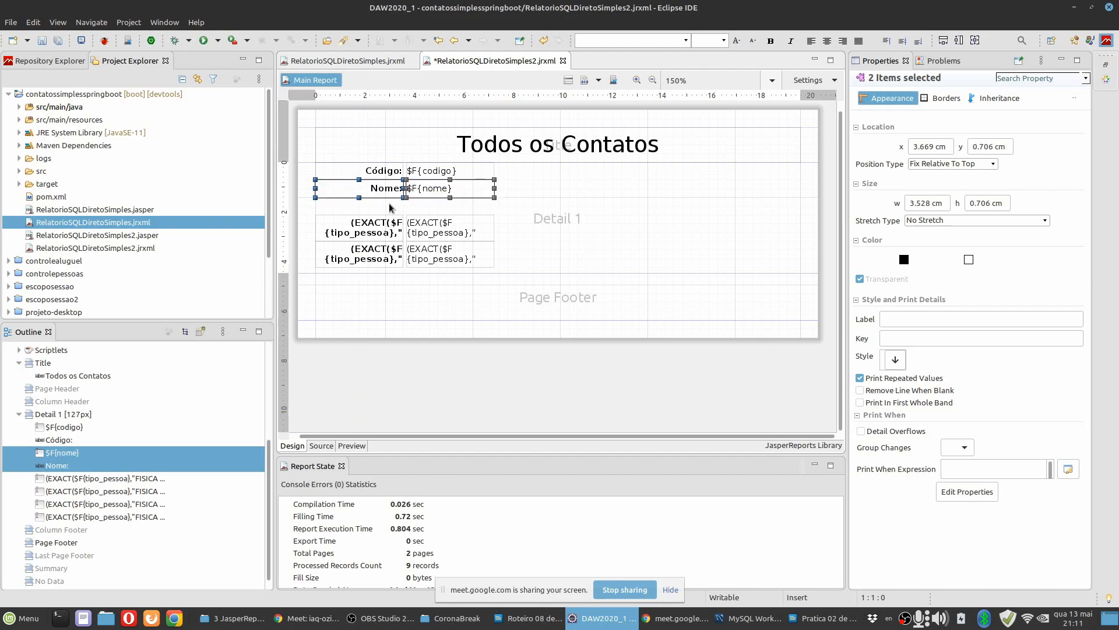
Reduce the two tipo_pessoa rows to about 0.706 cm high, stack them directly below Nome, and preview the report.
left_click(390, 208)
left_click(433, 226)
left_click(362, 239, "shift")
left_click_drag(362, 239, 369, 210)
left_click(371, 230)
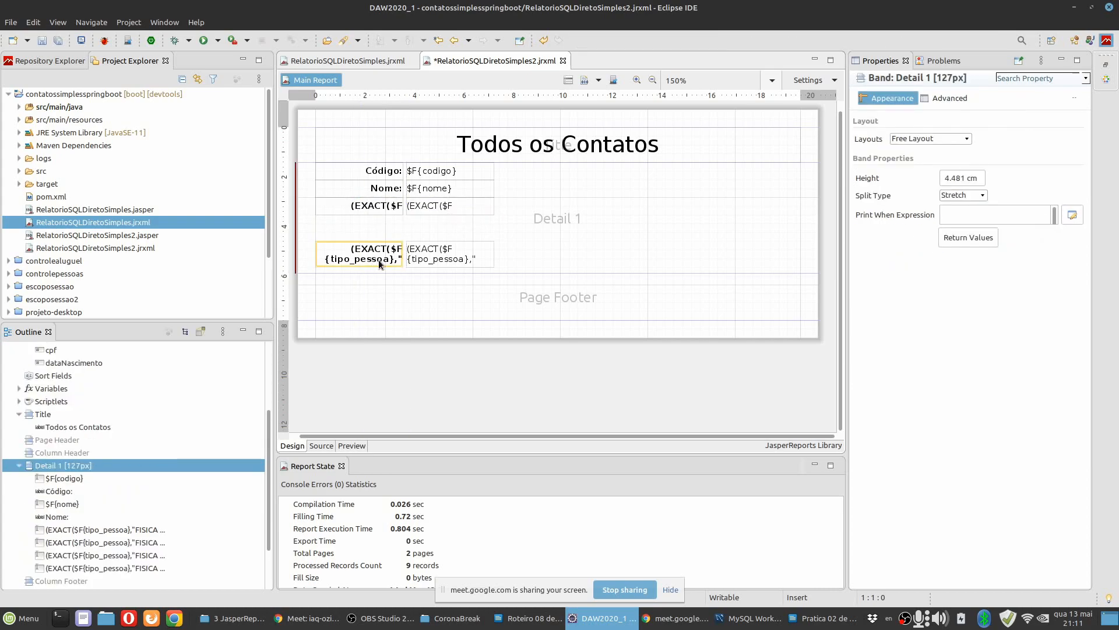
left_click(373, 260)
left_click(444, 262, "shift")
left_click_drag(359, 267, 369, 223)
left_click(369, 254)
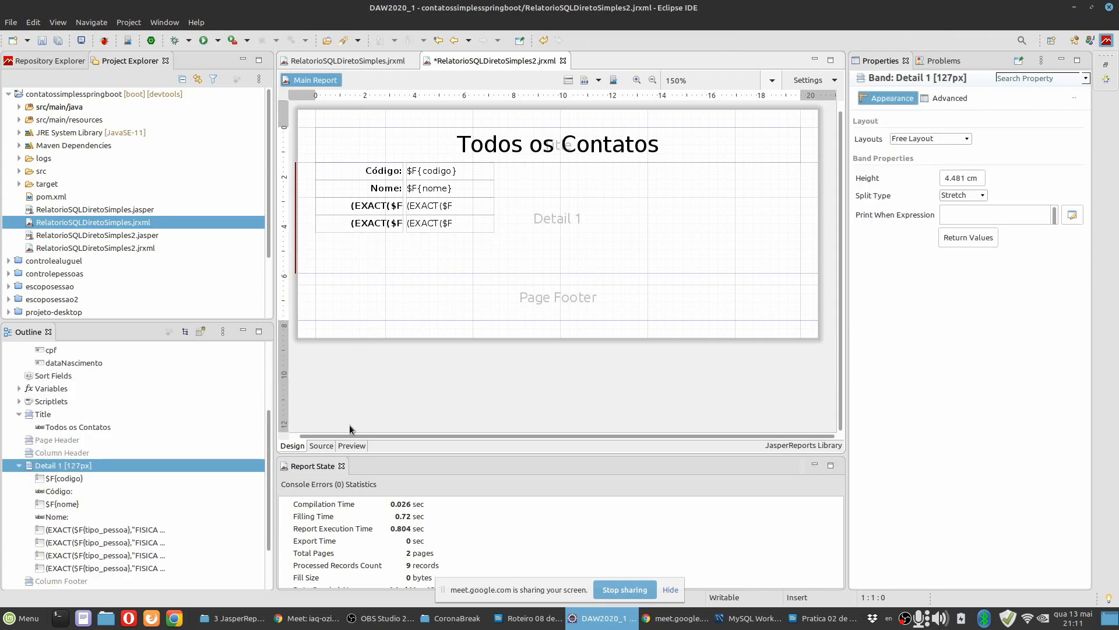
left_click(352, 445)
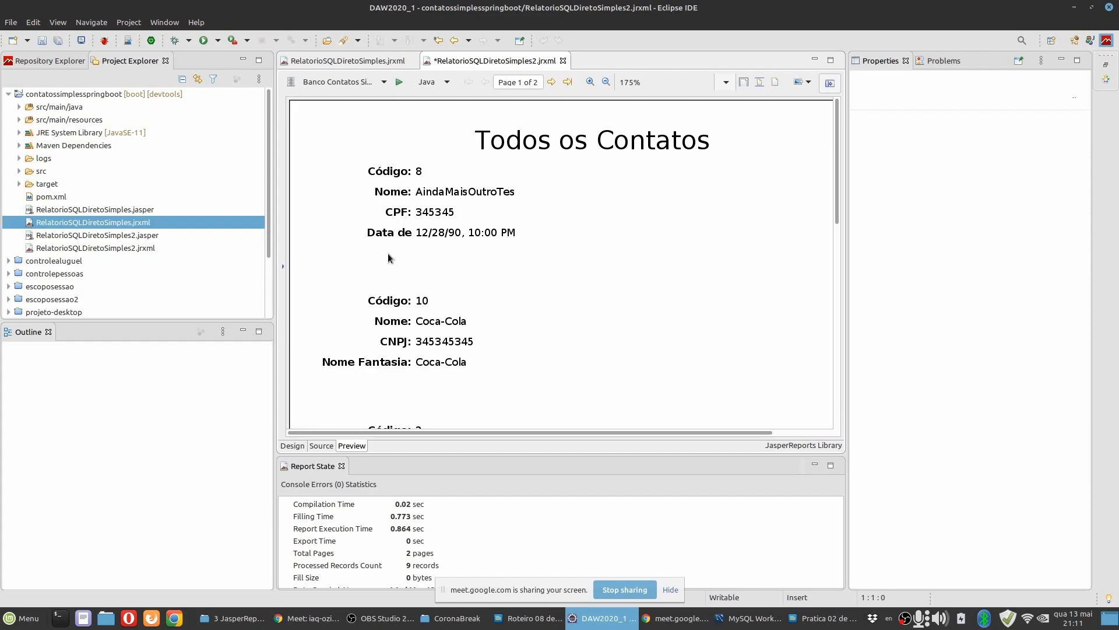
Move the four value fields right to make room, widen the four labels to 4.939 cm, and preview the report.
left_click(298, 446)
left_click_drag(526, 240, 528, 192)
left_click(394, 211)
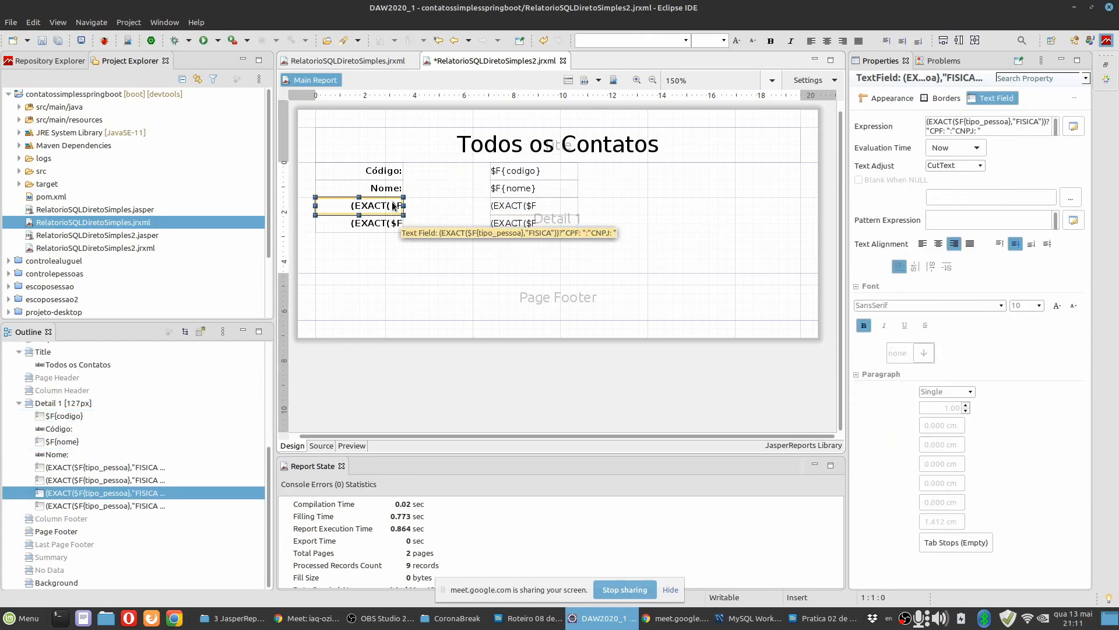
left_click(388, 175)
left_click(388, 225, "shift")
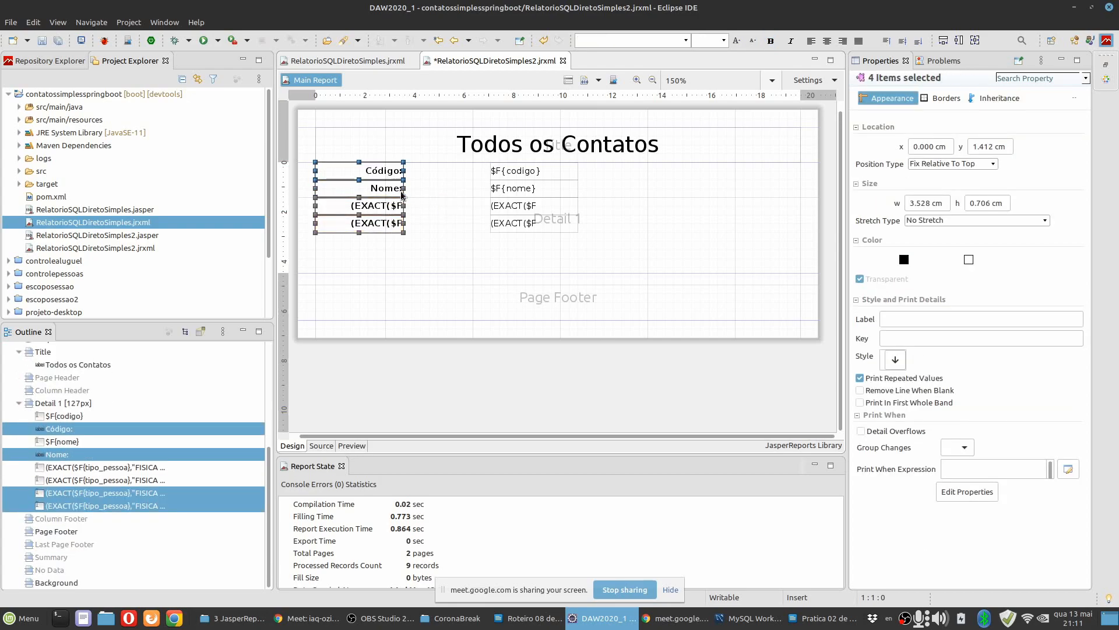
left_click_drag(401, 189, 437, 188)
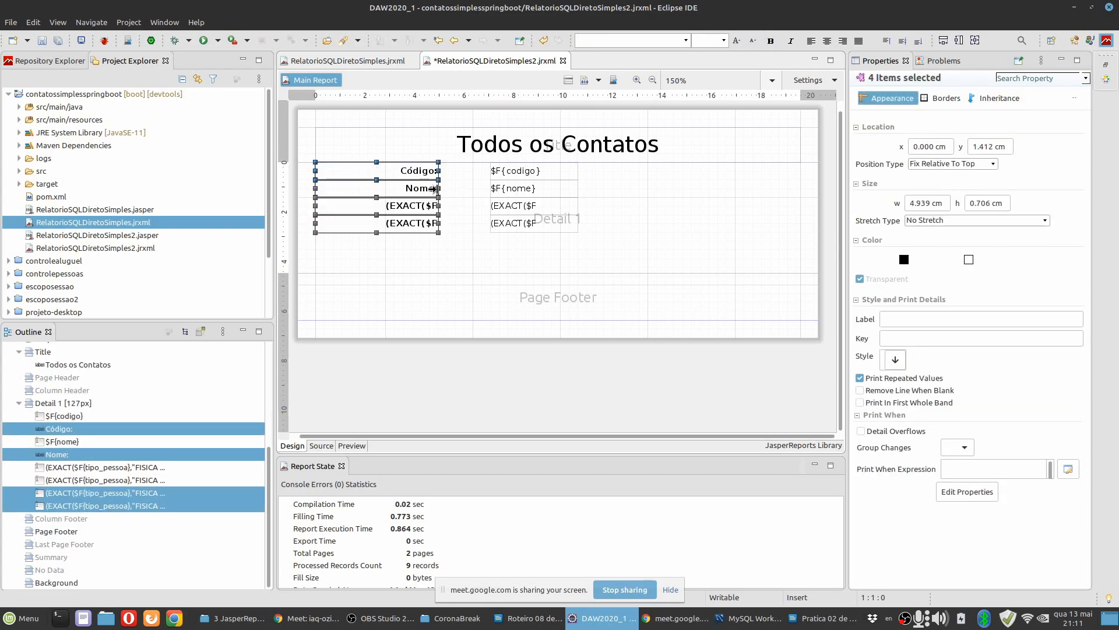
left_click(352, 446)
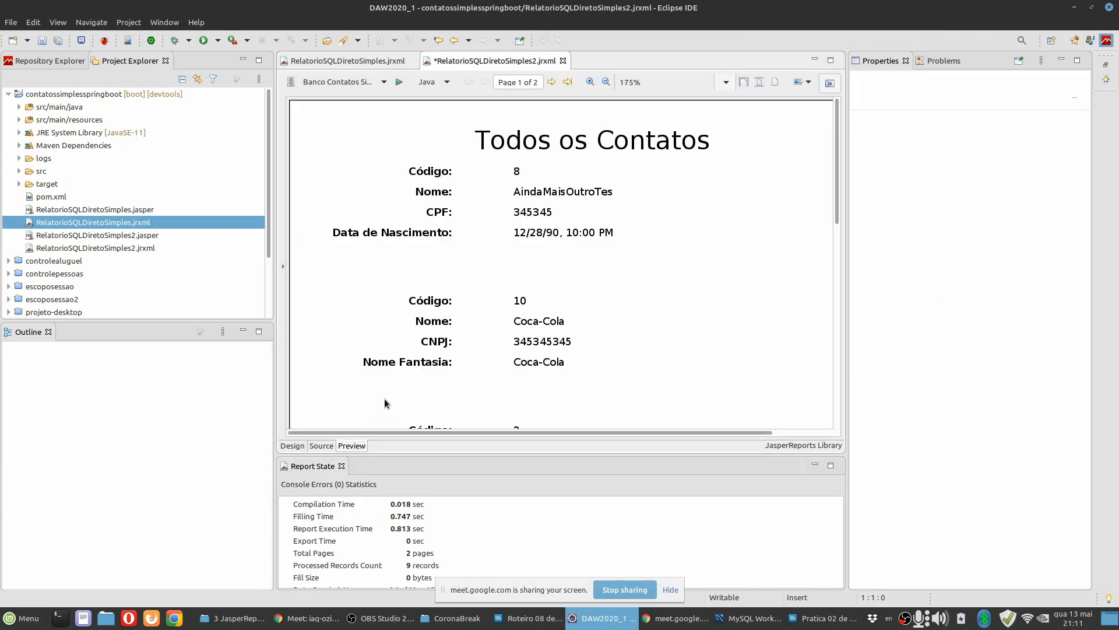
Move the four value fields back to the left, close beside the widened labels in the Detail band.
left_click(296, 446)
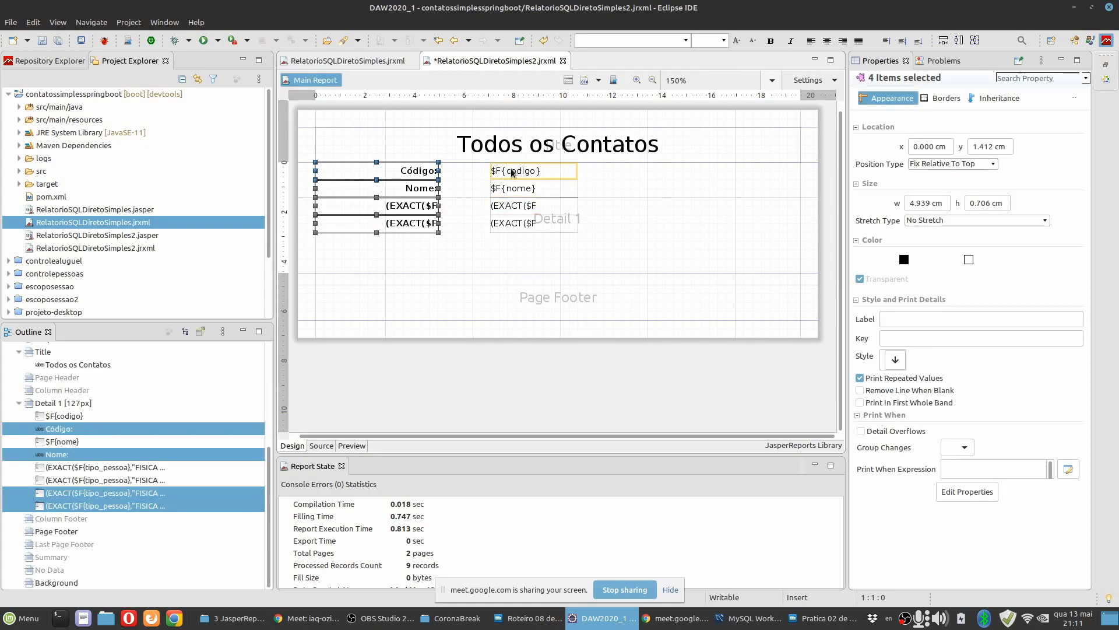
left_click(512, 172)
left_click(513, 221, "shift")
left_click_drag(509, 171, 461, 175)
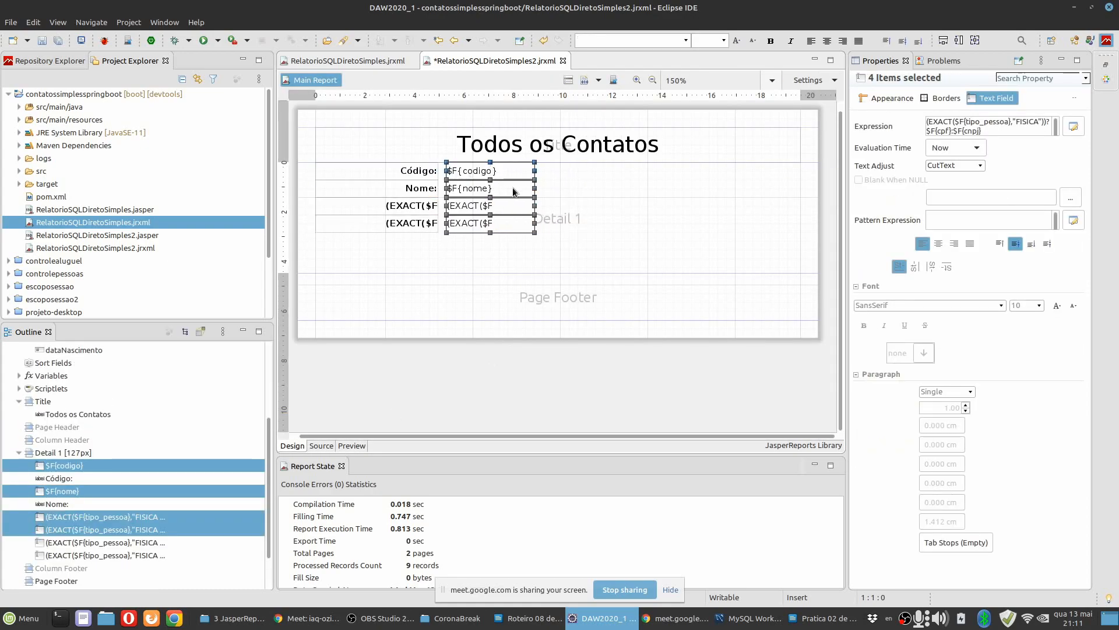
left_click(568, 190)
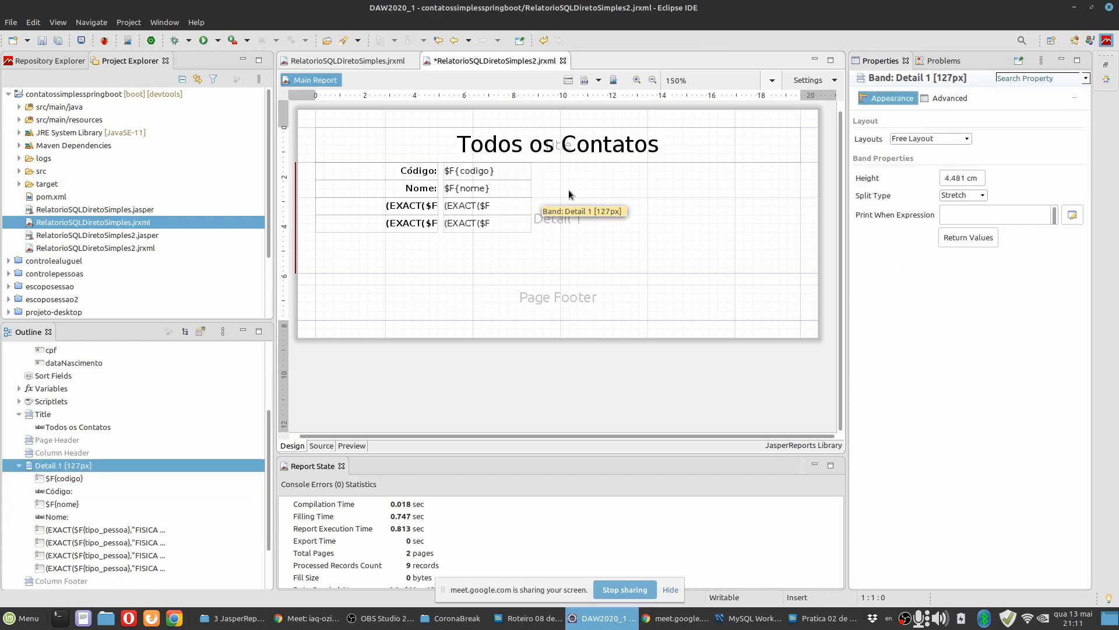
Copy the separator line from RelatorioSQLDiretoSimples to below the last Detail row at y 2.964 cm, and shrink the Detail band to 88 px.
double_click(108, 222)
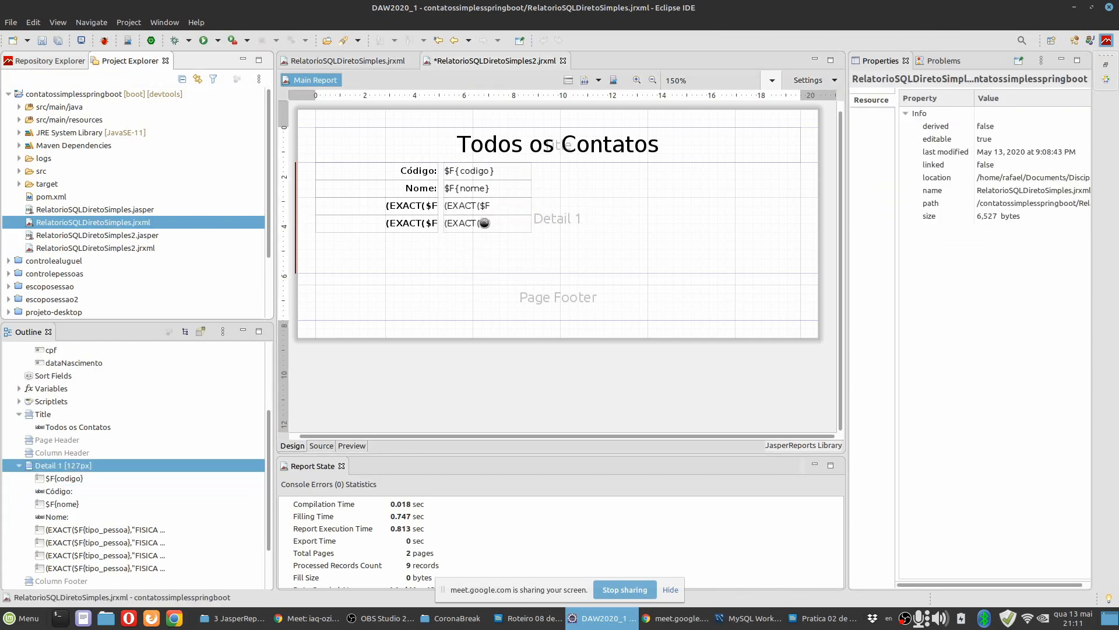
left_click(543, 253)
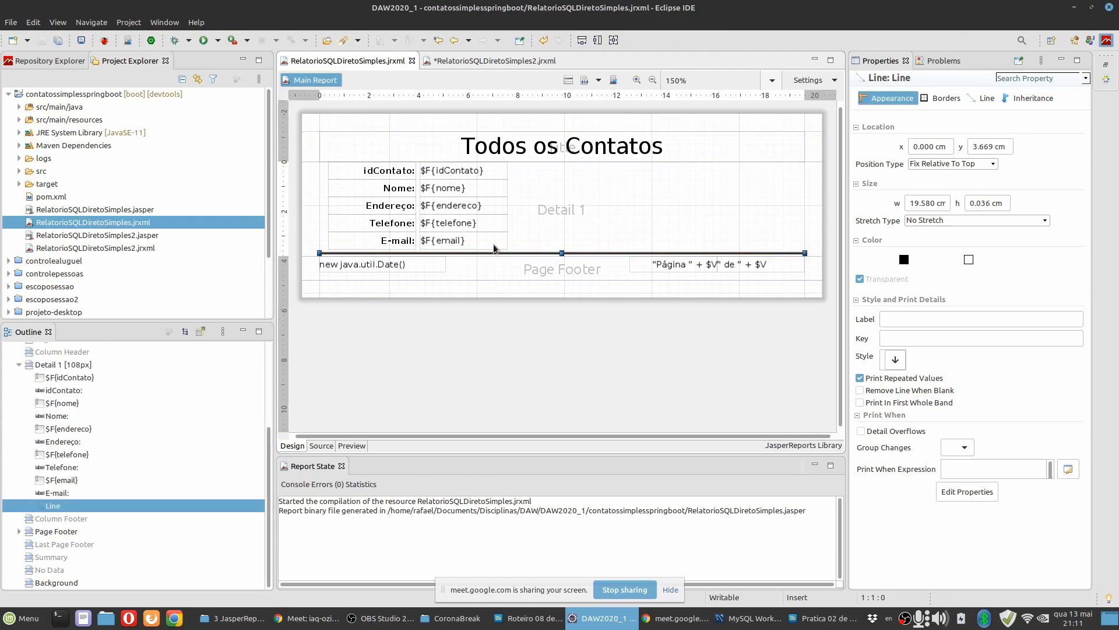
left_click(134, 249)
left_click(564, 260)
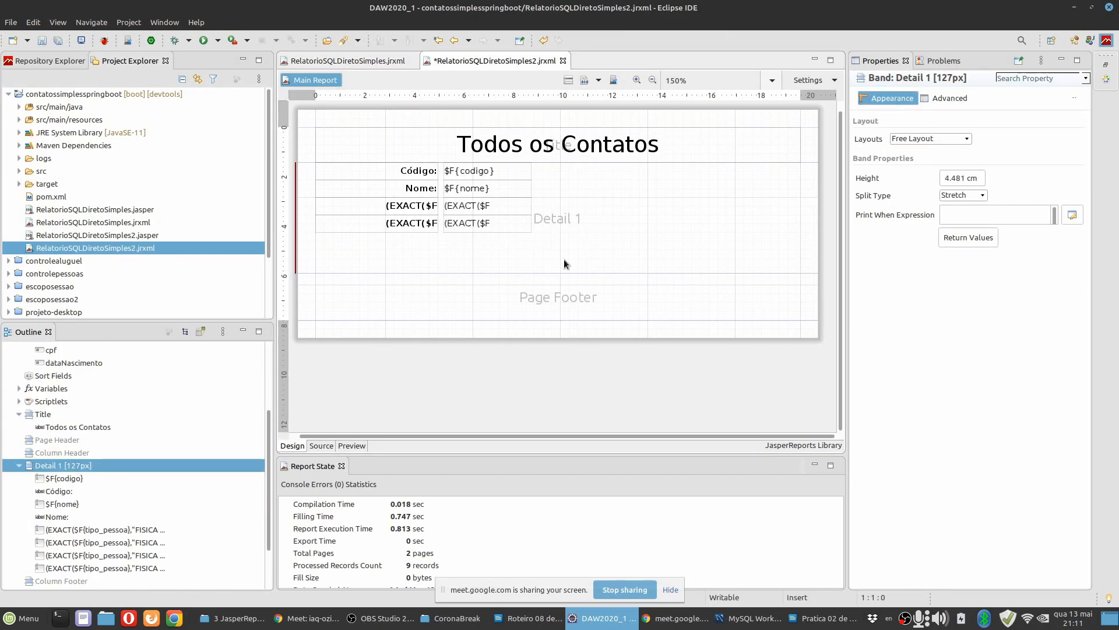
key("ctrl+v")
key("Up")
key("Up")
key("Up")
key("Up")
key("Up")
key("Up")
key("Up")
key("Up")
key("Up")
key("Up")
key("Up")
key("Up")
key("Up")
key("Up")
key("Up")
key("Up")
key("Up")
key("Up")
key("Up")
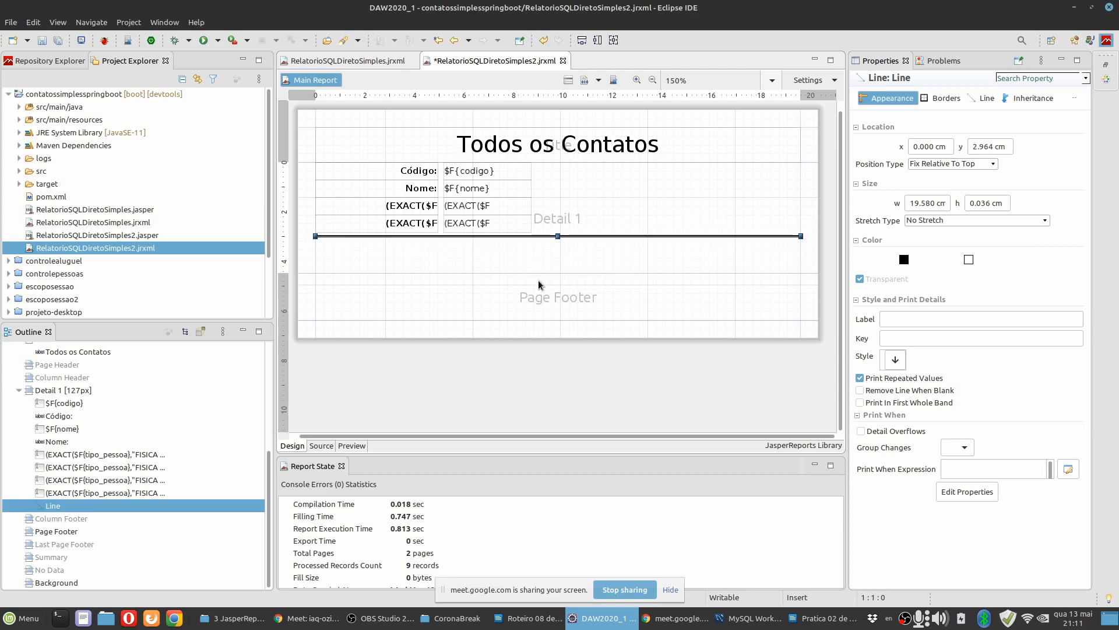
left_click_drag(539, 272, 538, 234)
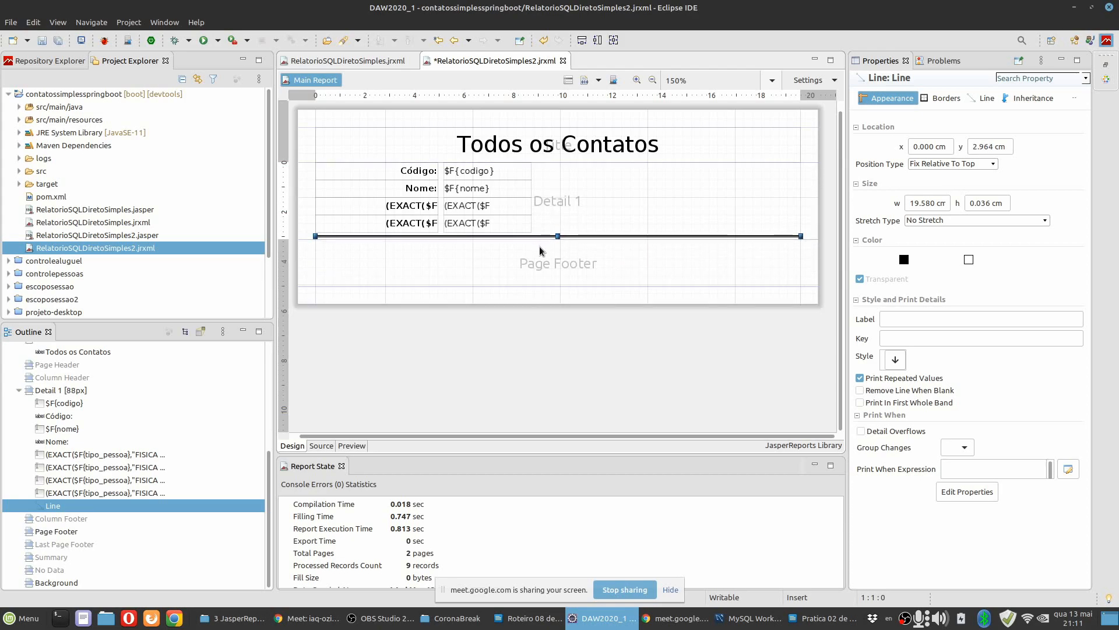
Select the date field and the two page-number fields in the Page Footer of RelatorioSQLDiretoSimples.jrxml.
double_click(130, 223)
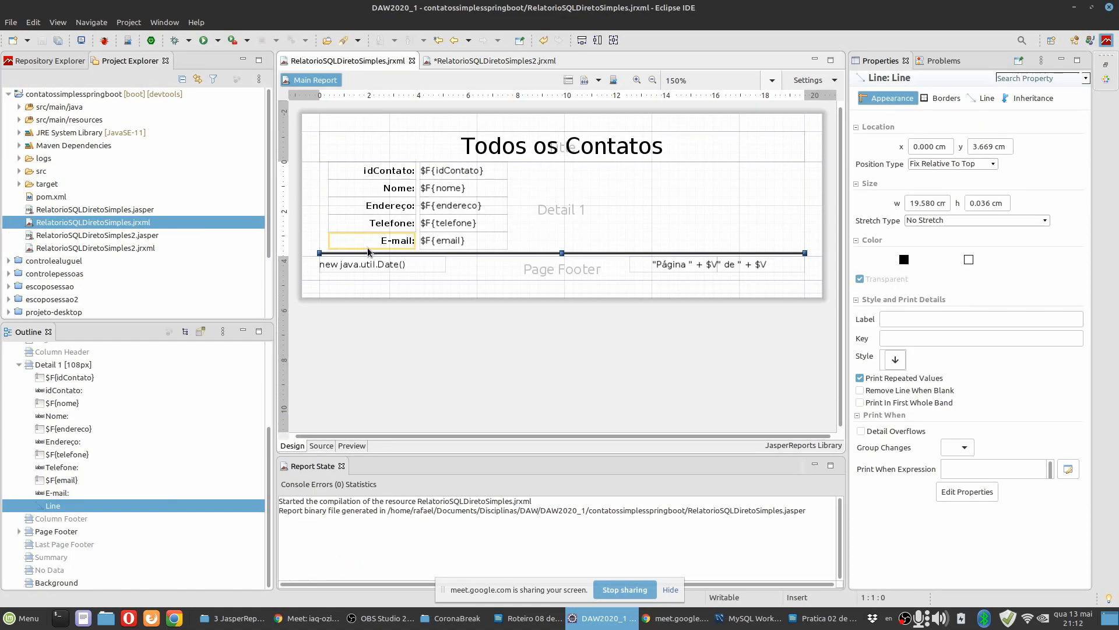
left_click(375, 264)
left_click(709, 266, "shift")
left_click(736, 266, "shift")
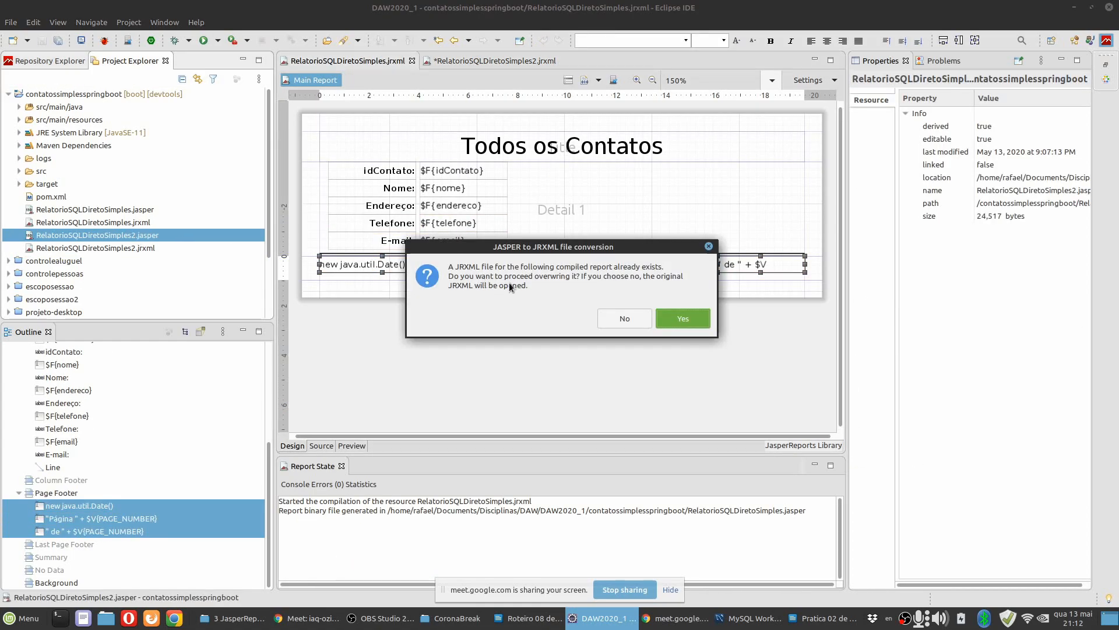
Regenerate RelatorioSQLDiretoSimples2.jrxml from its compiled .jasper file, overwriting the existing source, and save the report.
left_click(674, 317)
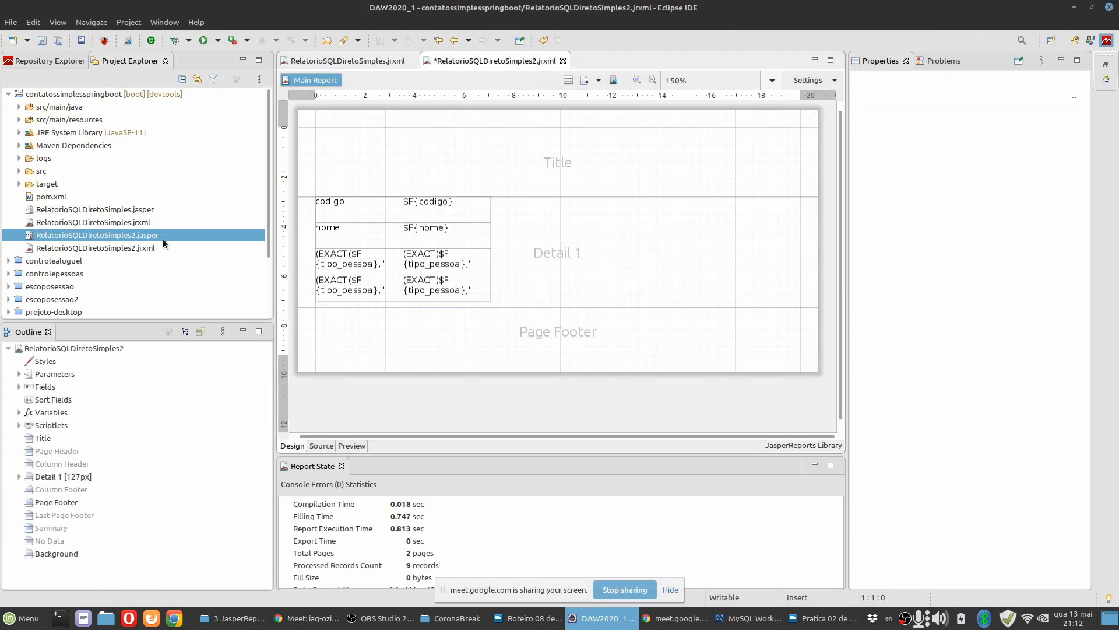
double_click(146, 249)
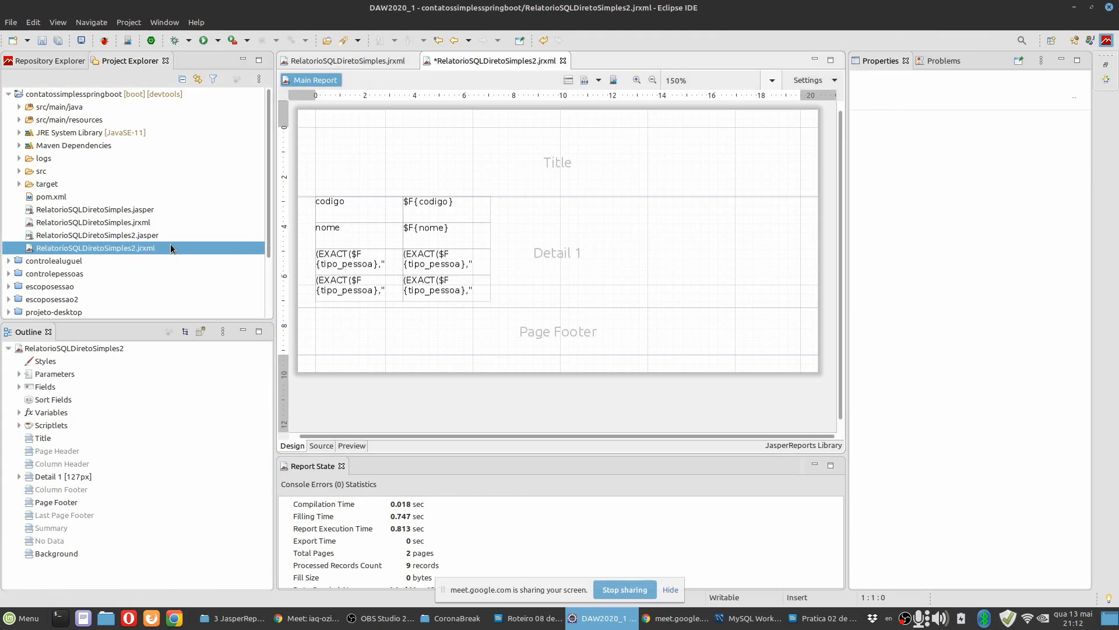
double_click(142, 222)
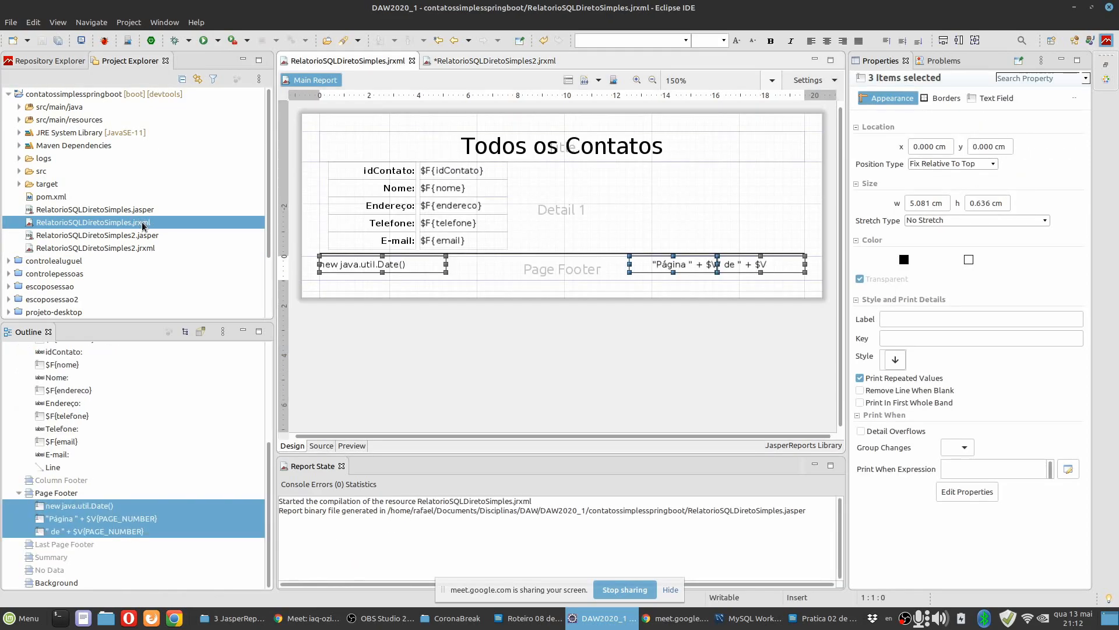
double_click(143, 235)
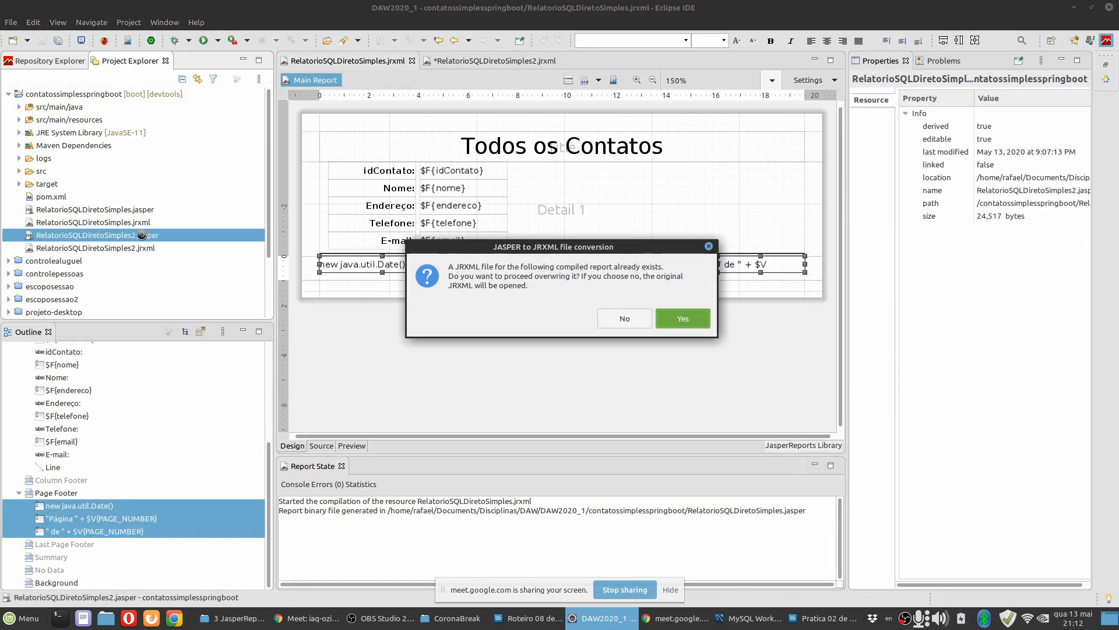
left_click(671, 315)
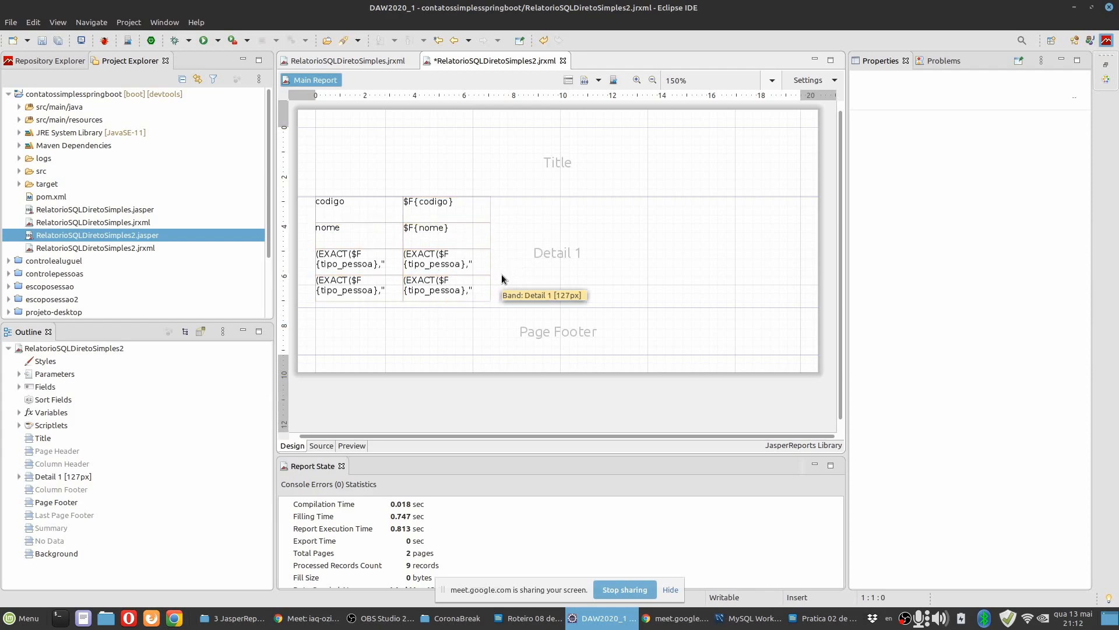
left_click(127, 248)
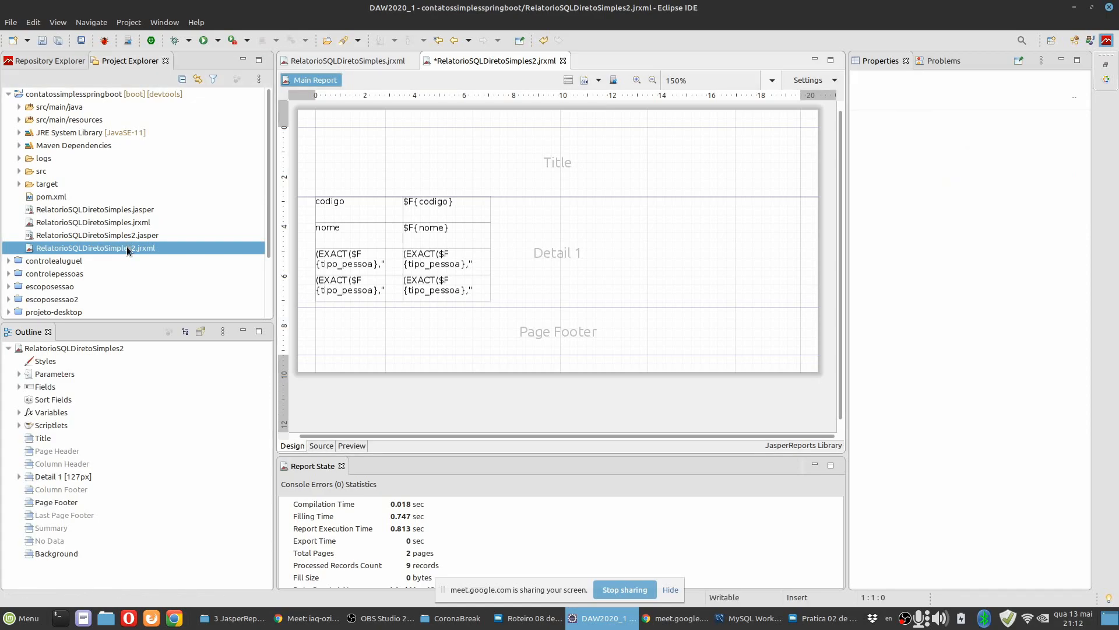
key("ctrl+s")
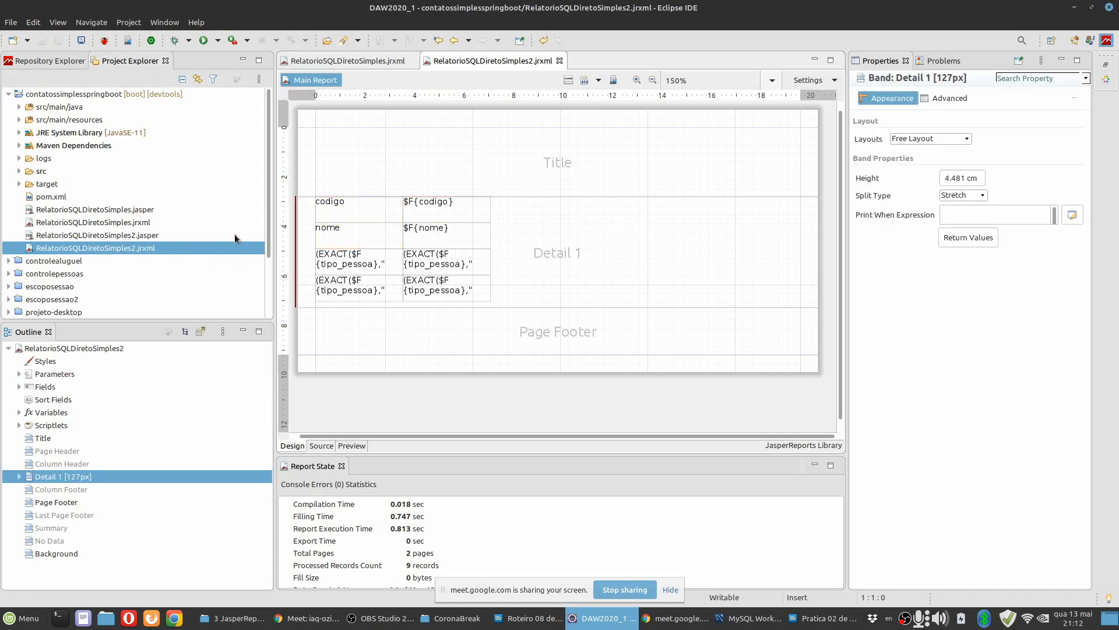
Delete RelatorioSQLDiretoSimples.jasper and RelatorioSQLDiretoSimples2.jasper from the contatossimplesspringboot project.
left_click(142, 210)
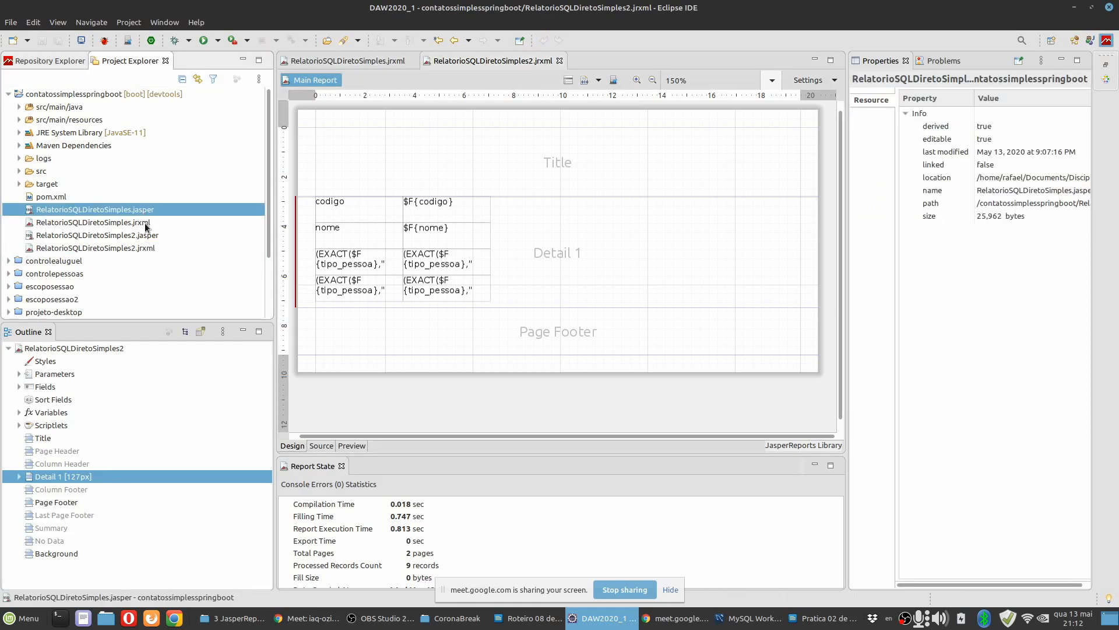
left_click(143, 236, "ctrl")
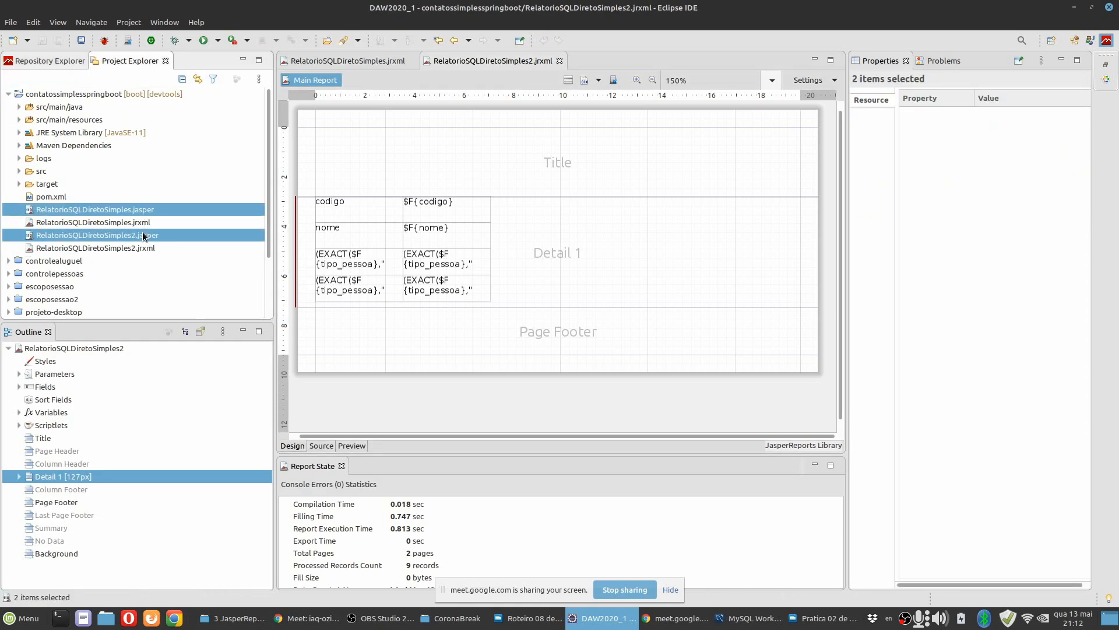
key("Delete")
left_click(672, 338)
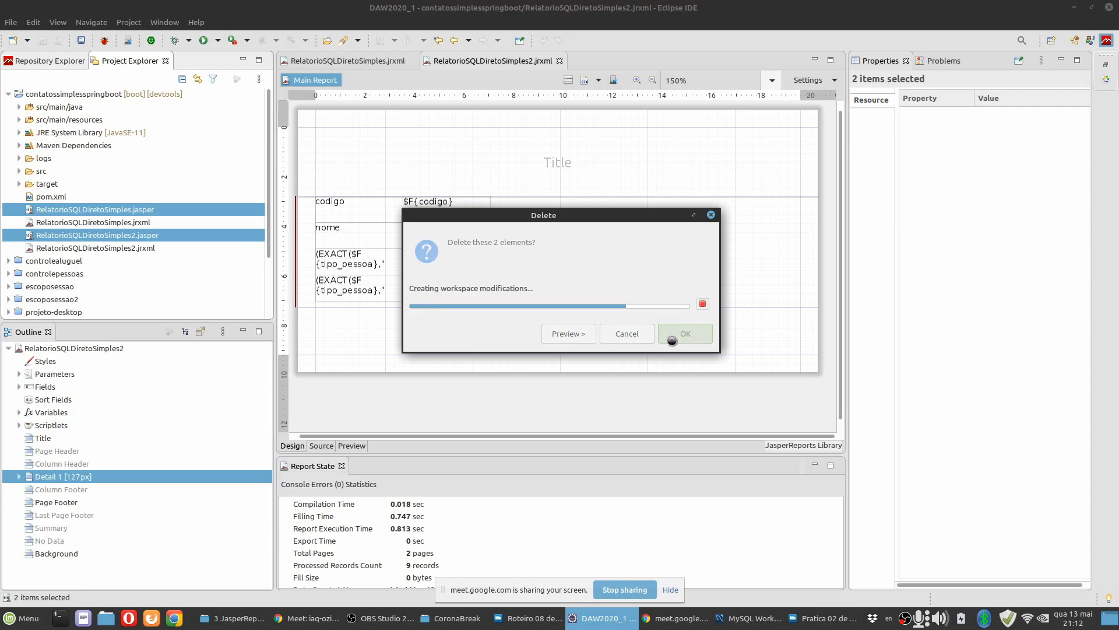
left_click(132, 221)
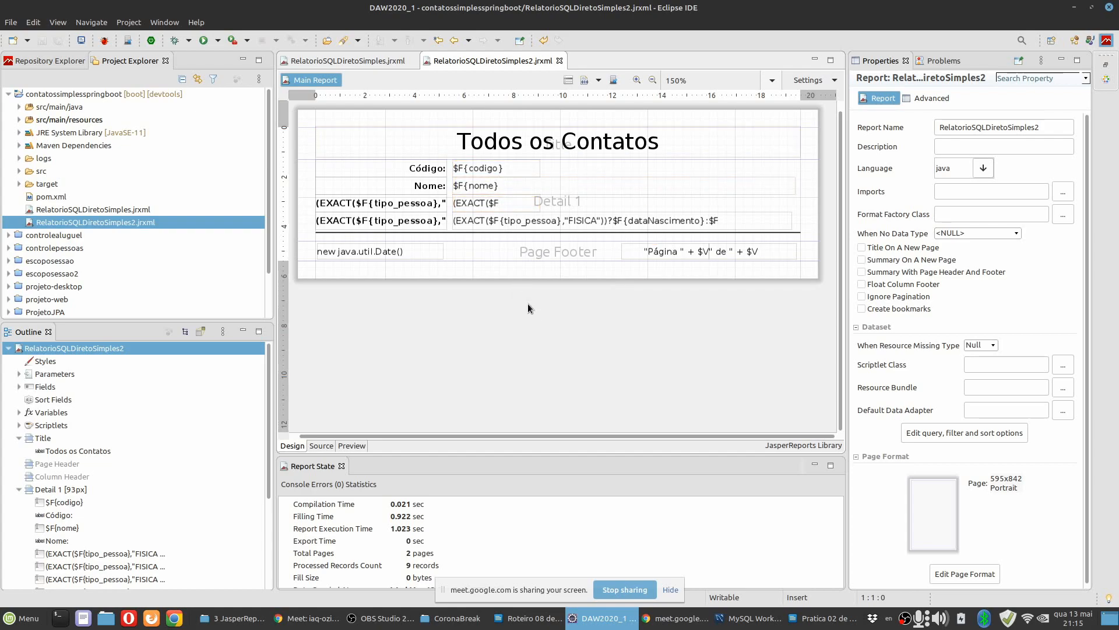
Check the Pratica 02 instructions in LibreOffice Writer, return to Eclipse, and save RelatorioSQLDiretoSimples2 as RelatorioSQLDiretoComplexo.jrxml in contatossimplesspringboot.
left_click(822, 618)
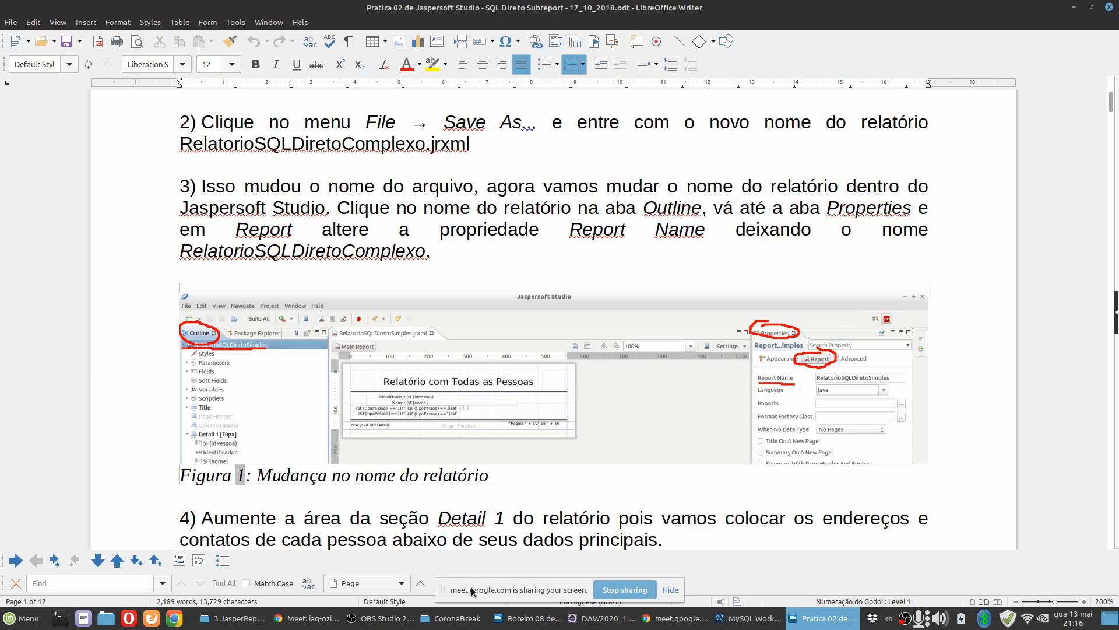
left_click(585, 625)
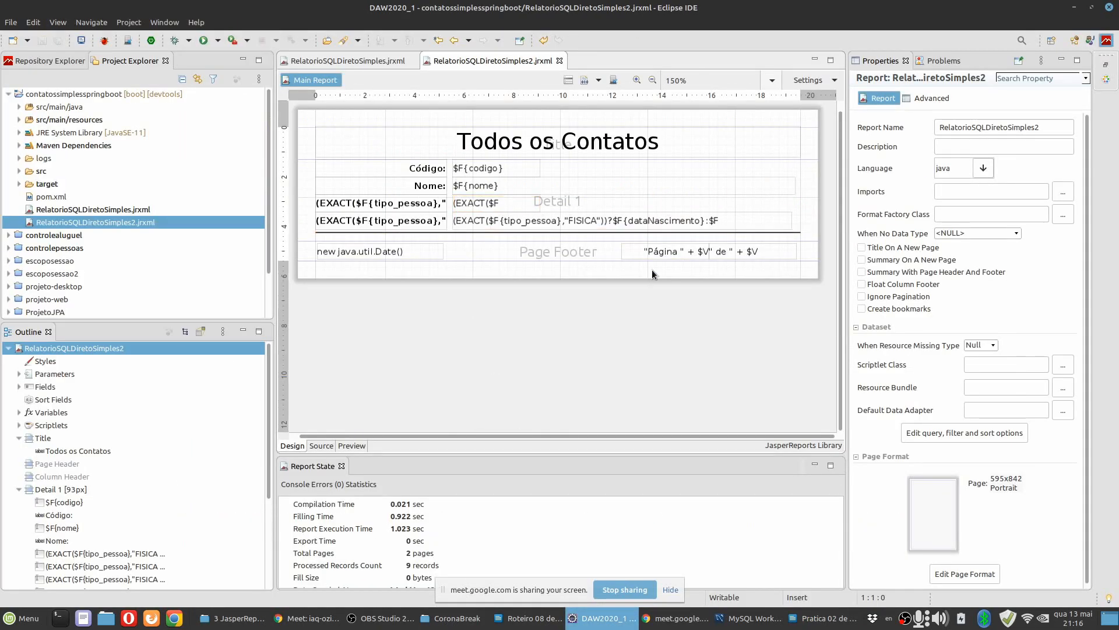
left_click(591, 167)
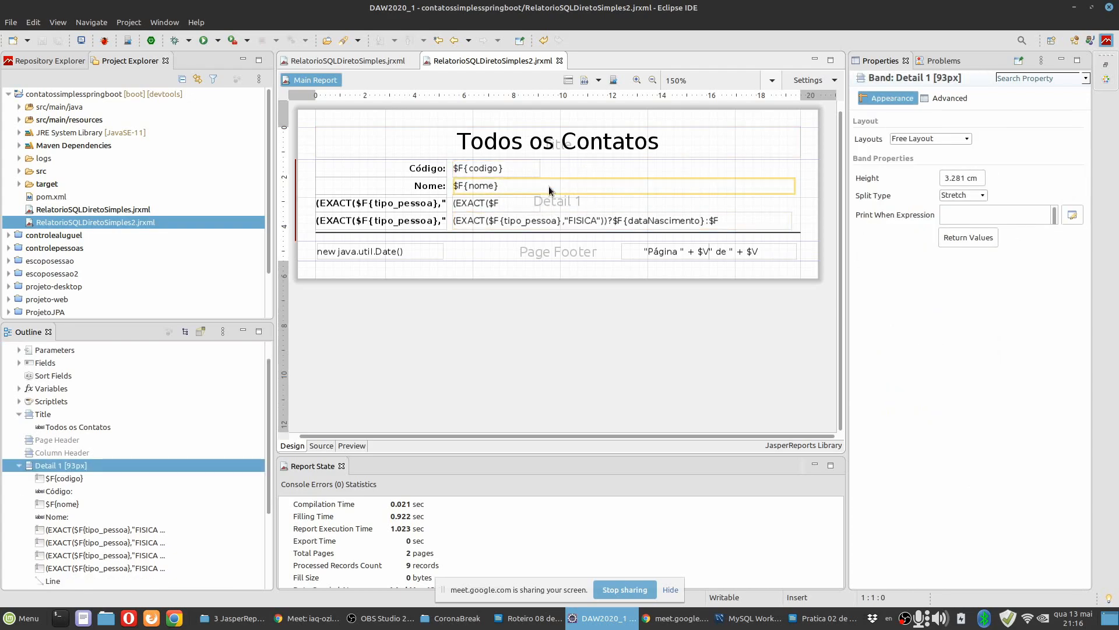
left_click(19, 26)
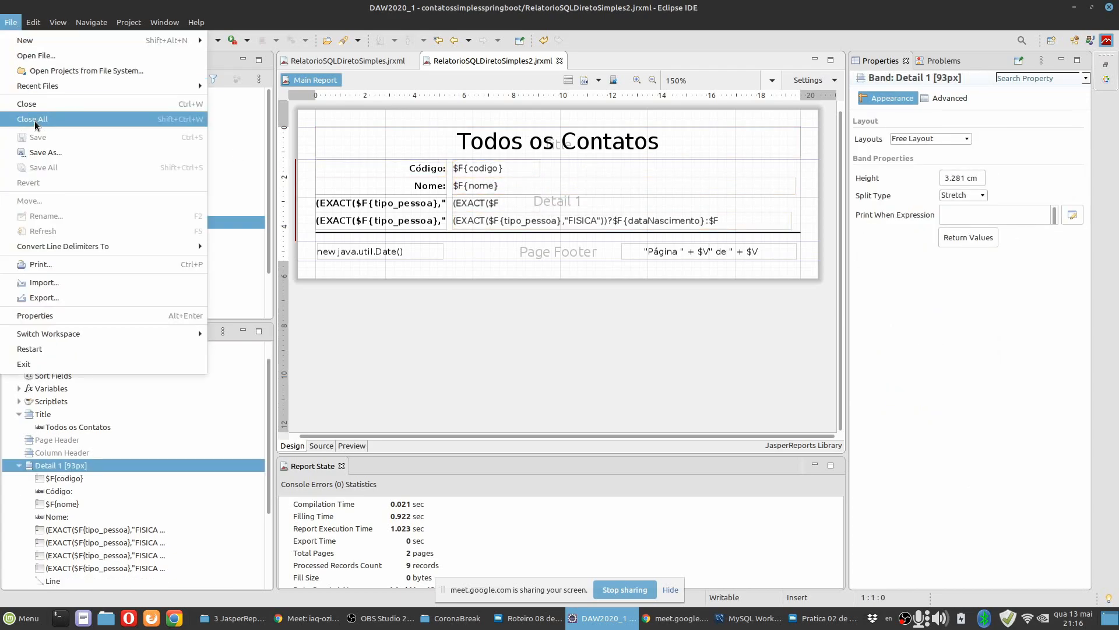
left_click(41, 153)
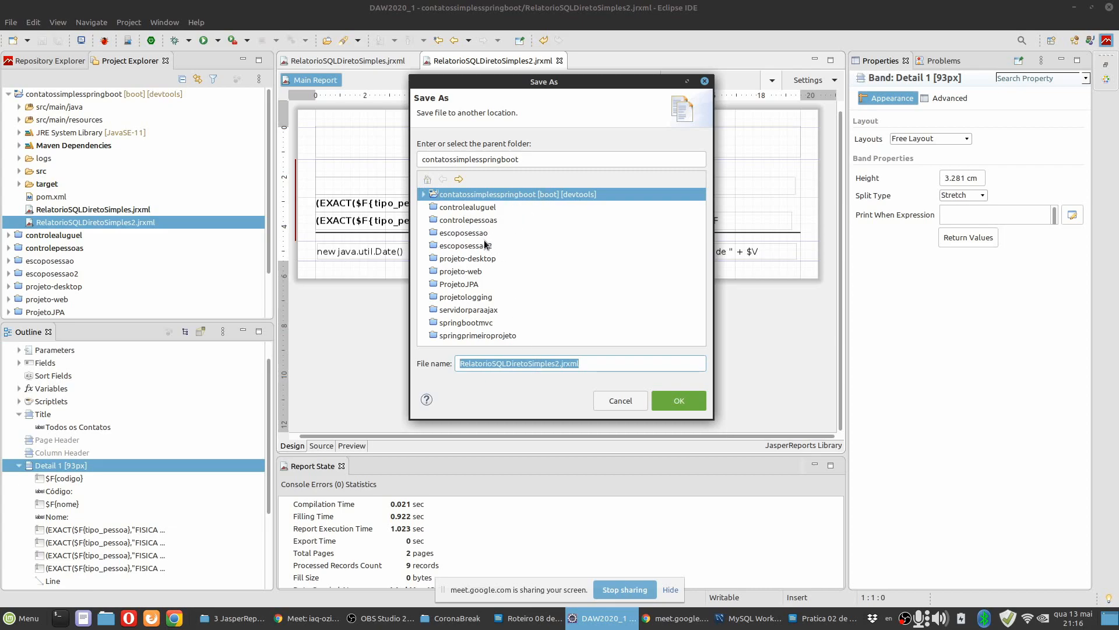
left_click(544, 364)
left_click(511, 363)
type("Complexo")
key("Delete")
key("Delete")
key("Delete")
key("Delete")
key("Delete")
left_click(677, 400)
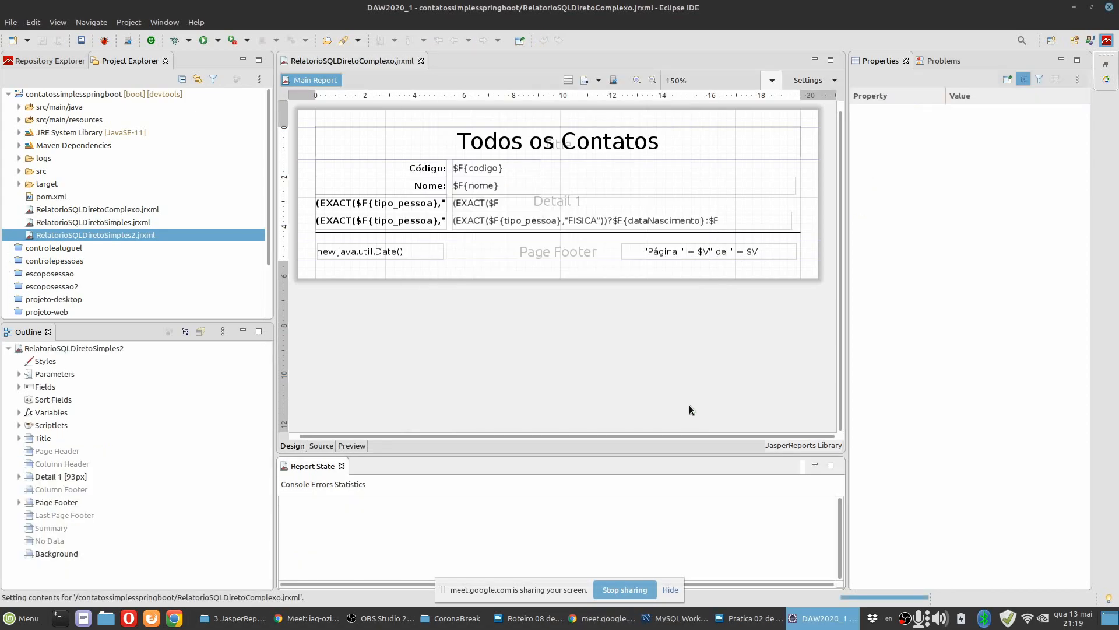
Open RelatorioSQLDiretoSimples2.jrxml to compare it with RelatorioSQLDiretoComplexo.jrxml, and close it again, keeping only the Complexo report open.
left_click(129, 211)
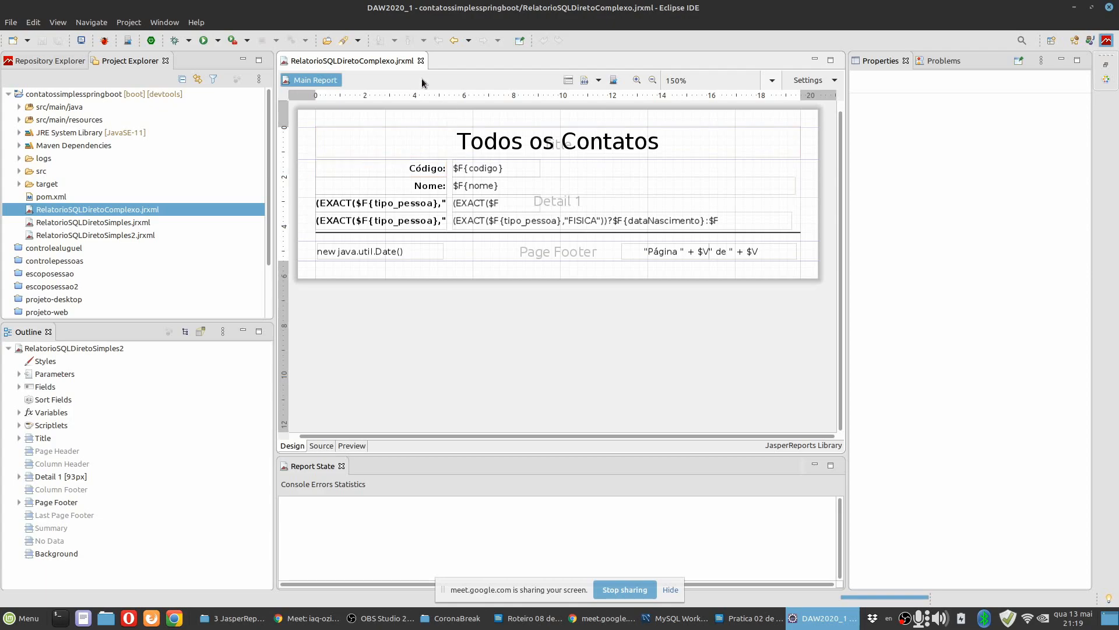
left_click(130, 236)
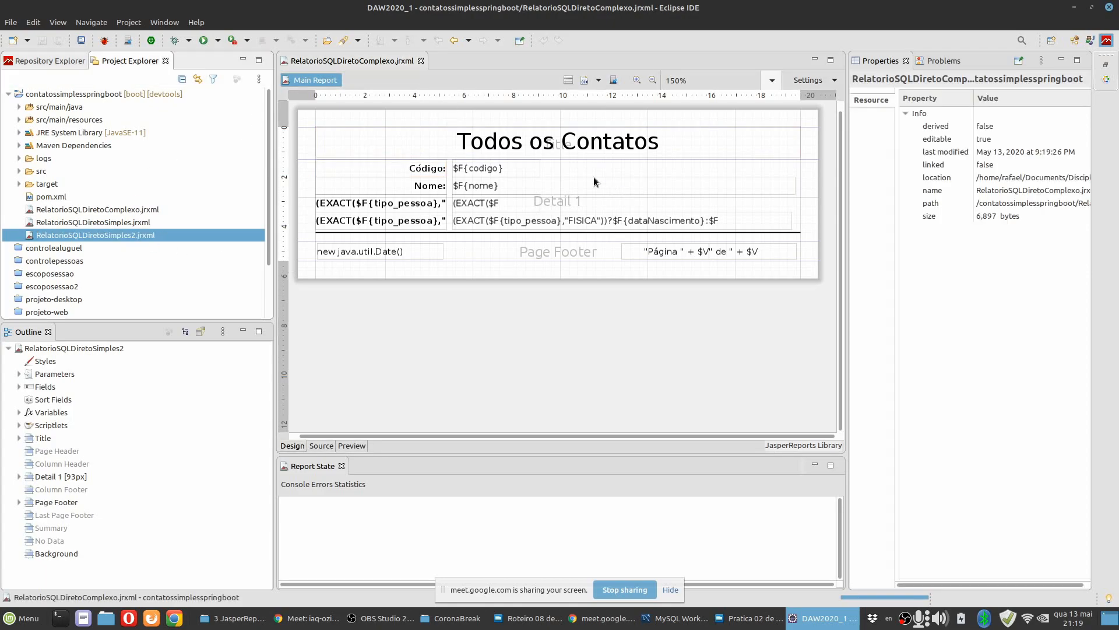
key("Return")
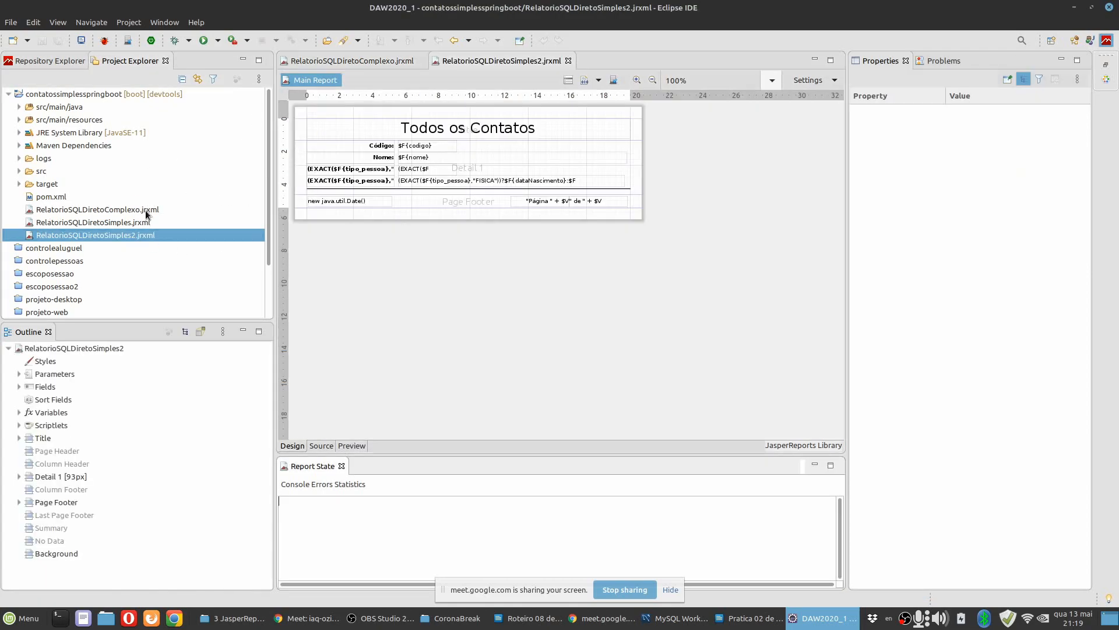
double_click(146, 214)
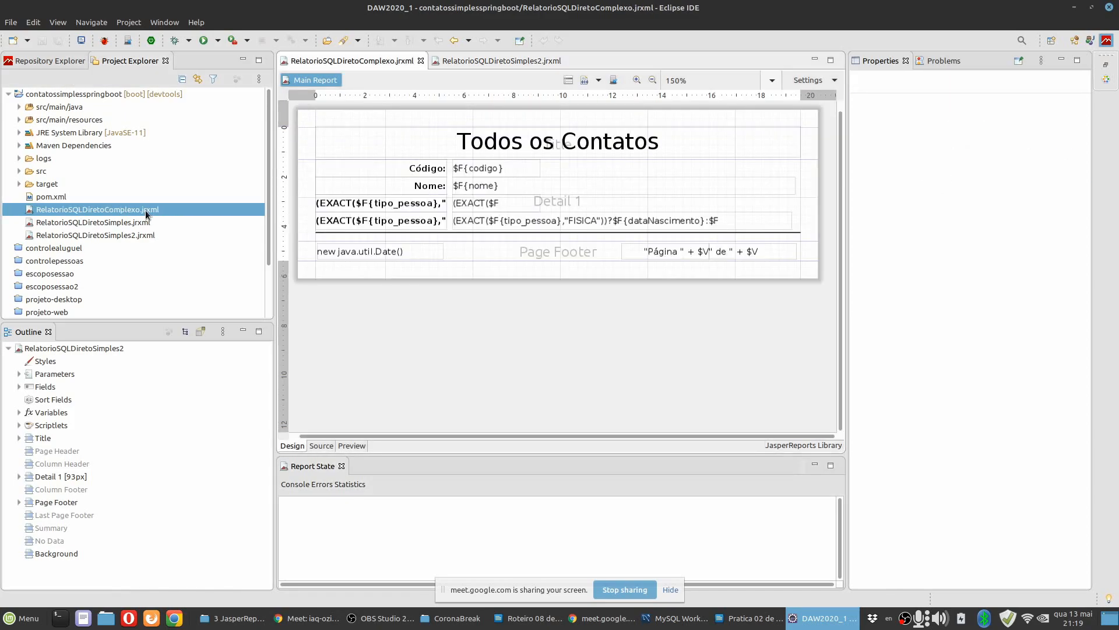
left_click(565, 59)
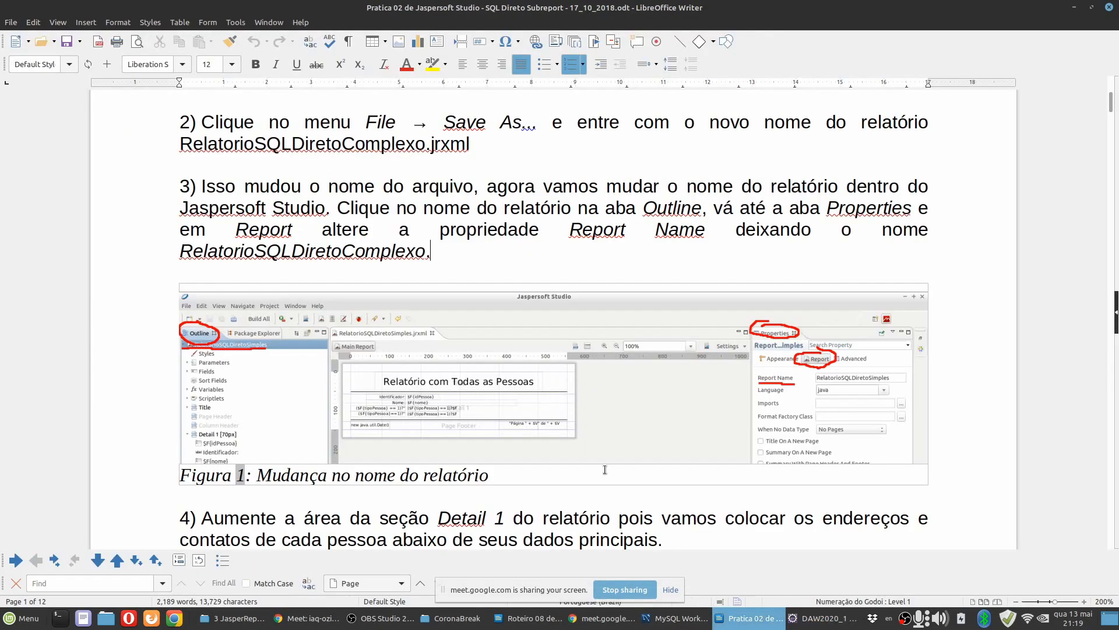
Read instruction 4 in the Writer document, return to Eclipse, and enlarge the Detail 1 band to 271 px (9.561 cm) high.
left_click(749, 618)
scroll(526, 307, "down", 3)
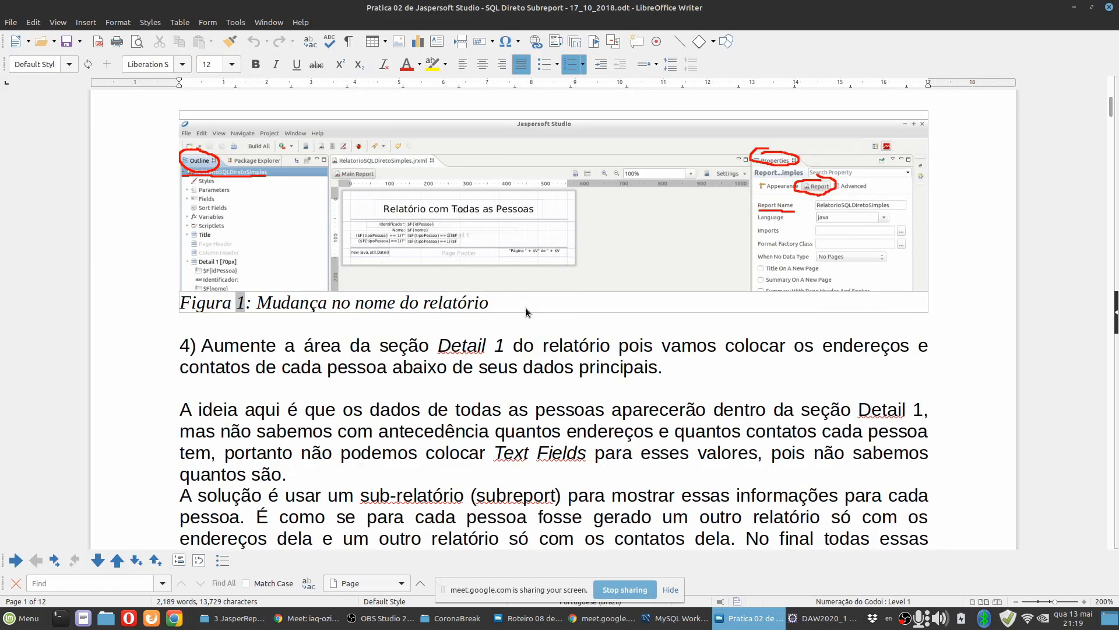
scroll(578, 374, "down", 5)
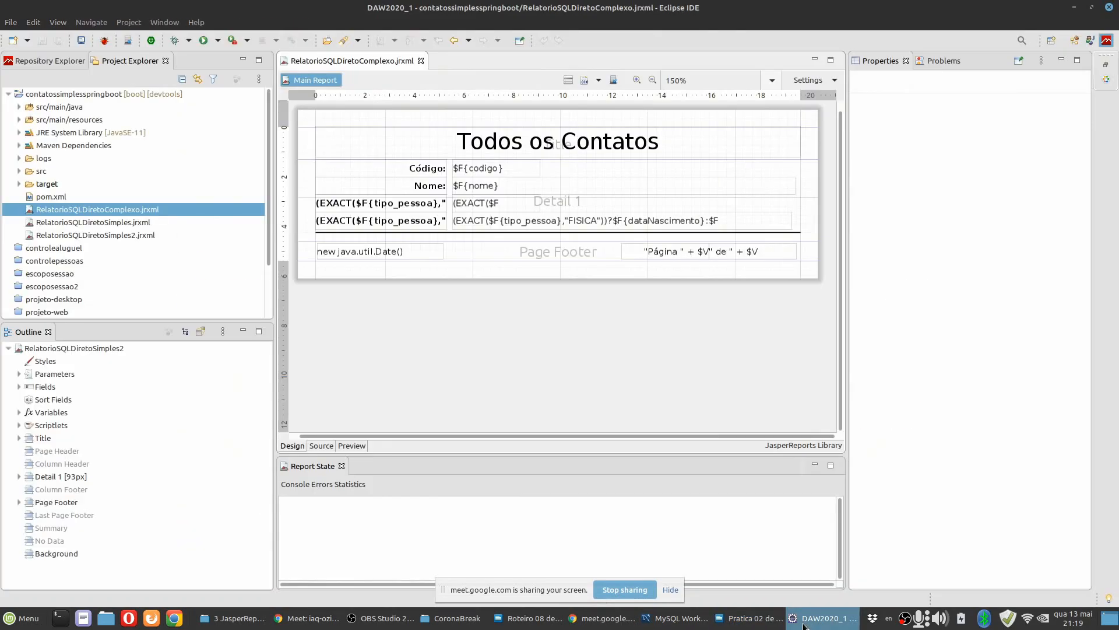
left_click(819, 618)
left_click(806, 223)
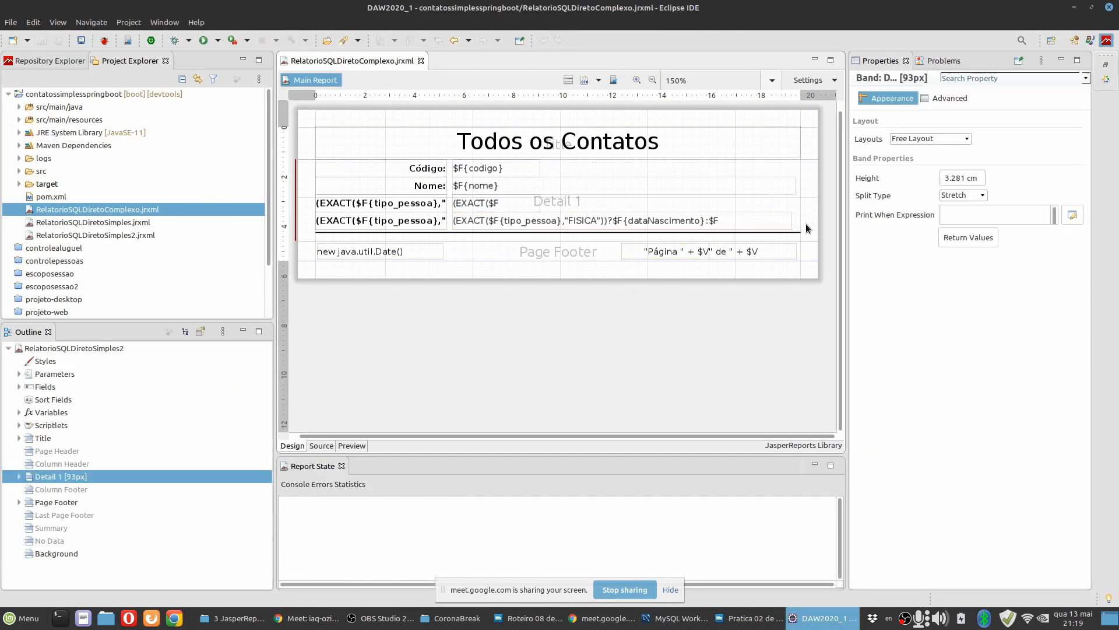
left_click_drag(551, 240, 552, 397)
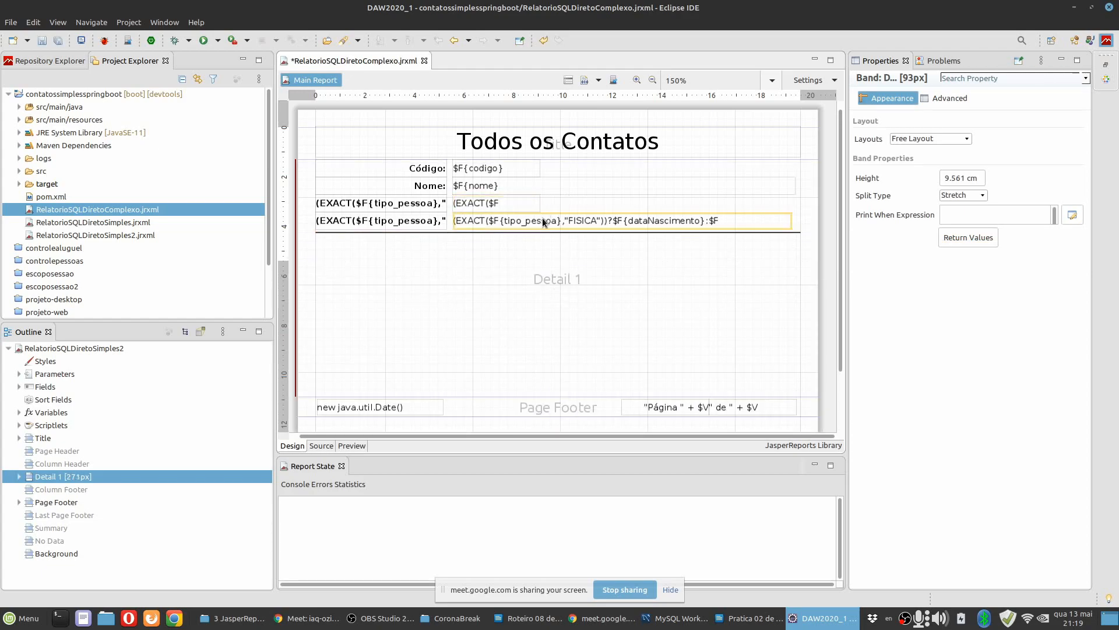
Move the separator line down inside the Detail 1 band to about y 6.527 cm, leaving space below the last data row.
left_click_drag(541, 232, 547, 238)
key("Down")
key("Down")
key("Down")
key("Down")
key("Down")
key("Down")
key("Down")
key("Down")
key("Down")
key("Down")
key("Down")
key("Down")
key("Down")
key("Down")
key("Down")
key("Down")
key("Down")
key("Down")
key("Down")
key("Down")
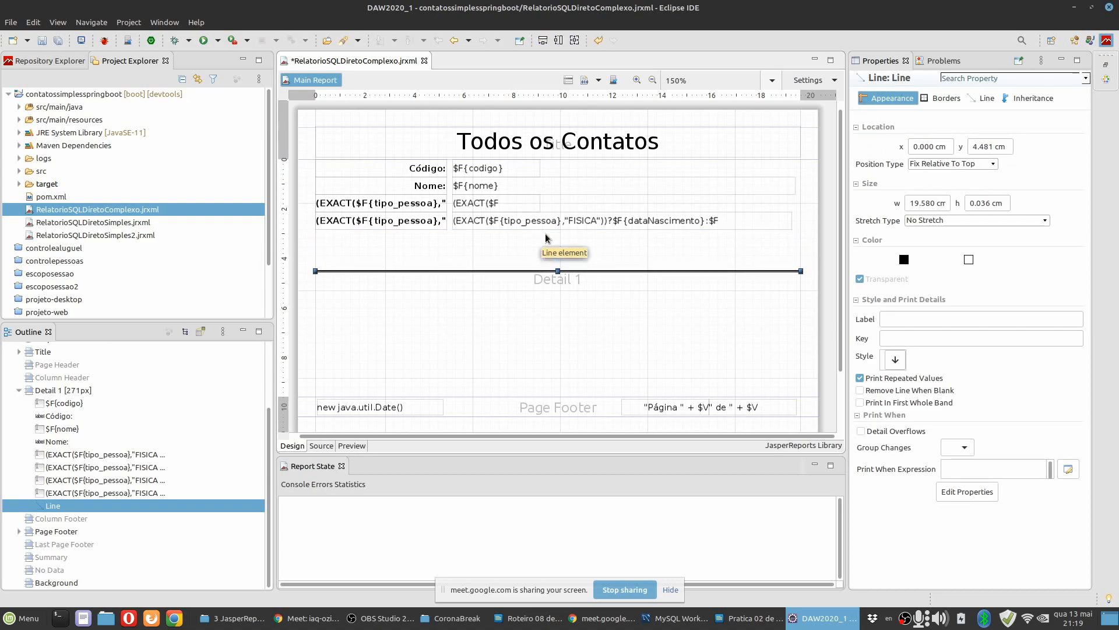
key("Down")
key("Down")
key("Down")
key("Down")
key("Down")
key("Down")
key("Down")
key("Down")
key("Down")
key("Down")
key("Down")
key("Down")
key("Down")
key("Down")
key("Down")
key("Down")
key("Down")
key("Down")
key("Down")
key("Down")
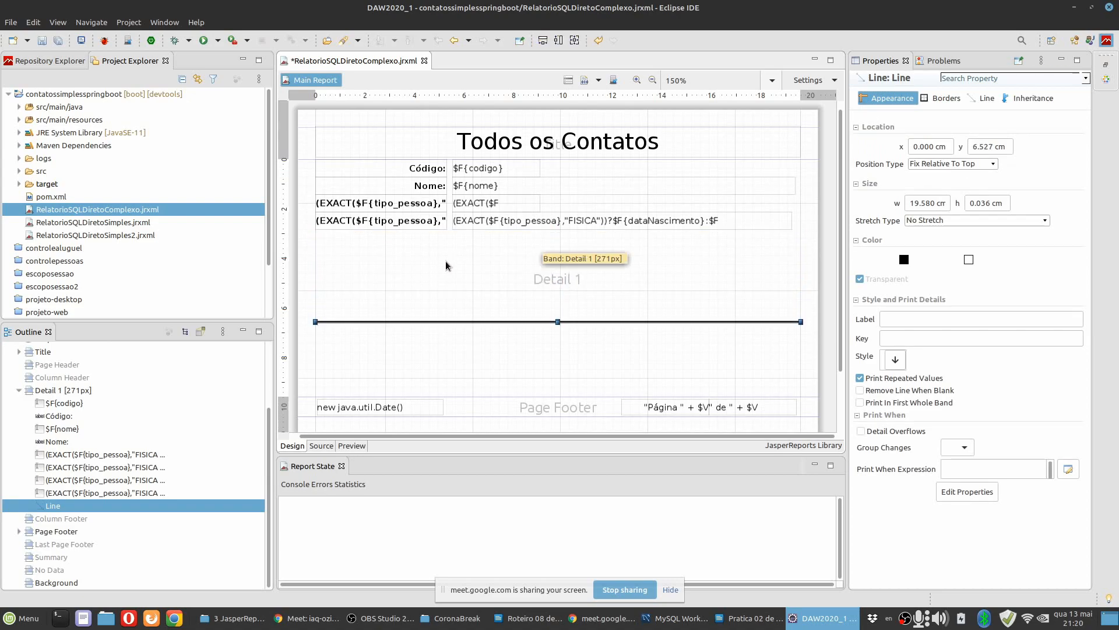
left_click(447, 267)
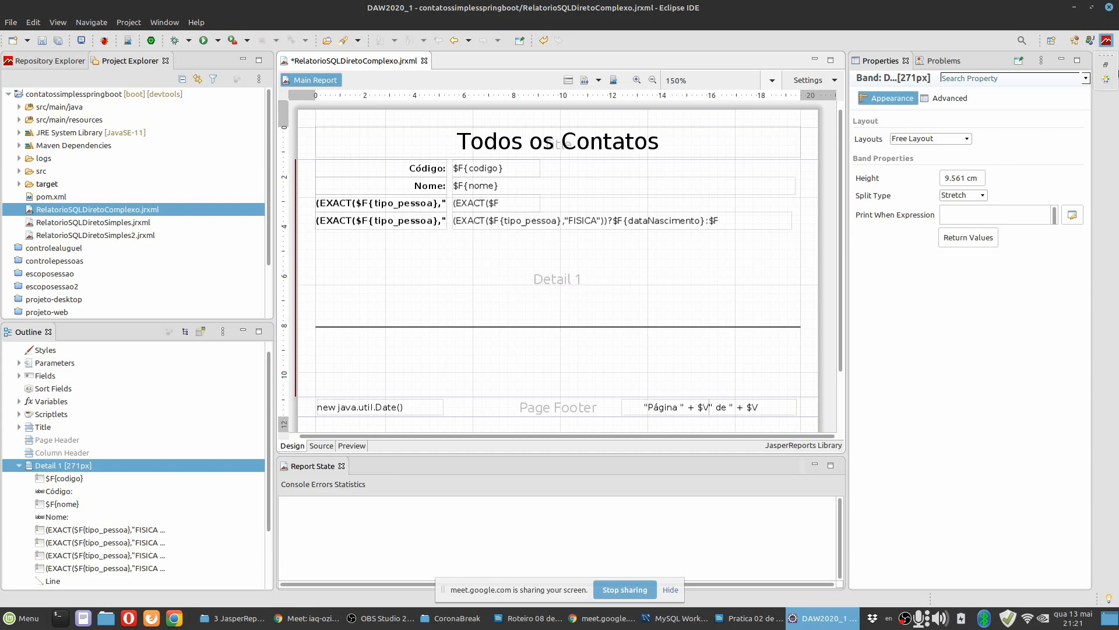
left_click(1105, 78)
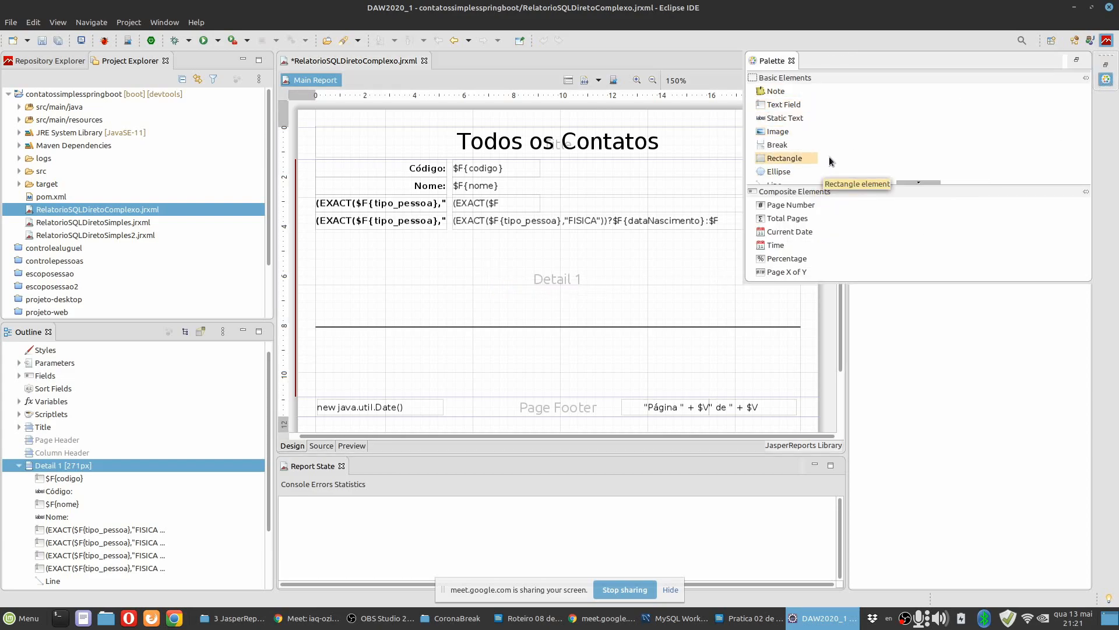
scroll(828, 156, "down", 3)
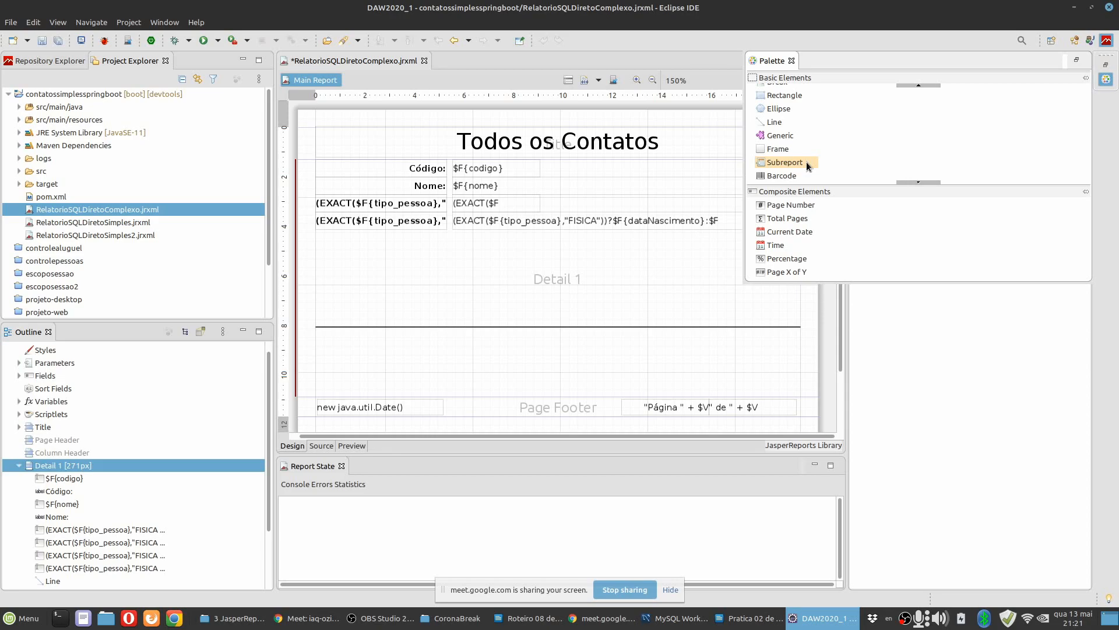
left_click(806, 162)
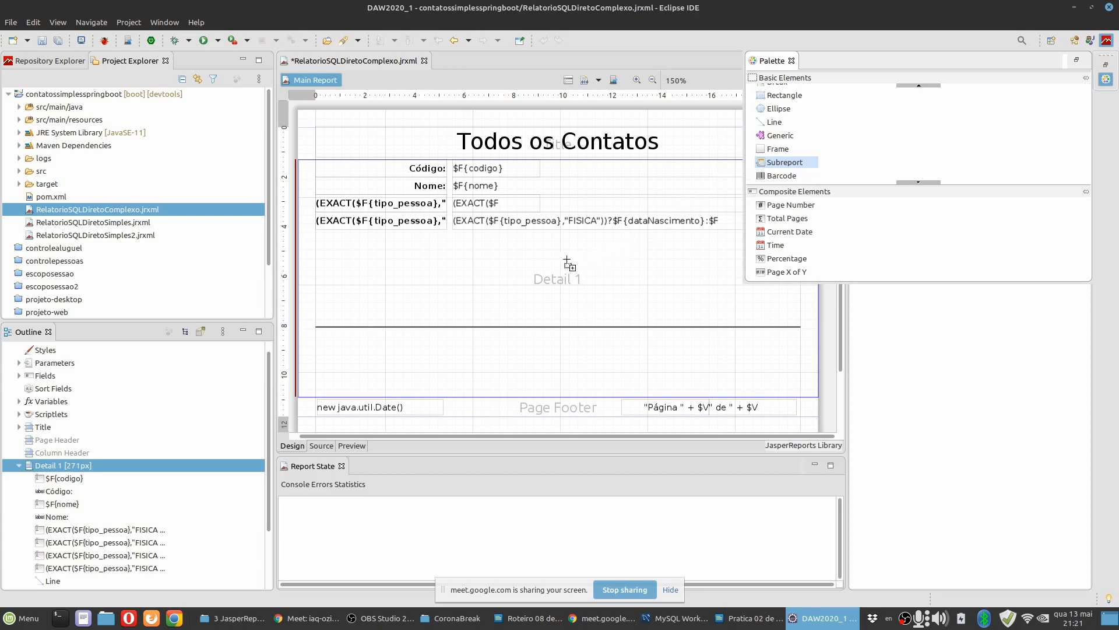
left_click(534, 288)
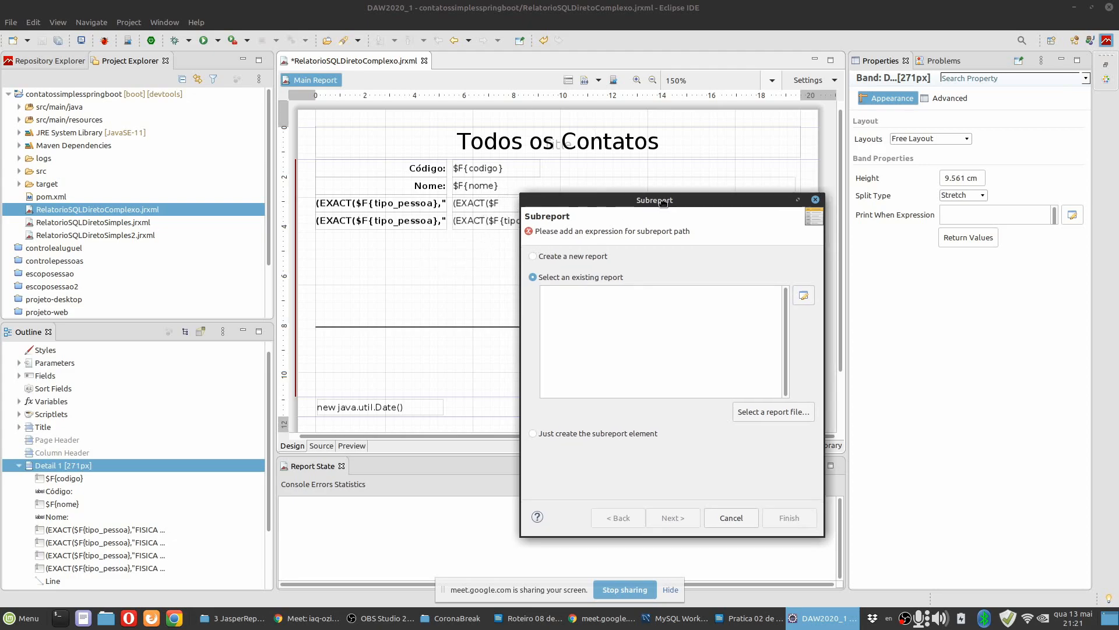
left_click_drag(658, 207, 779, 123)
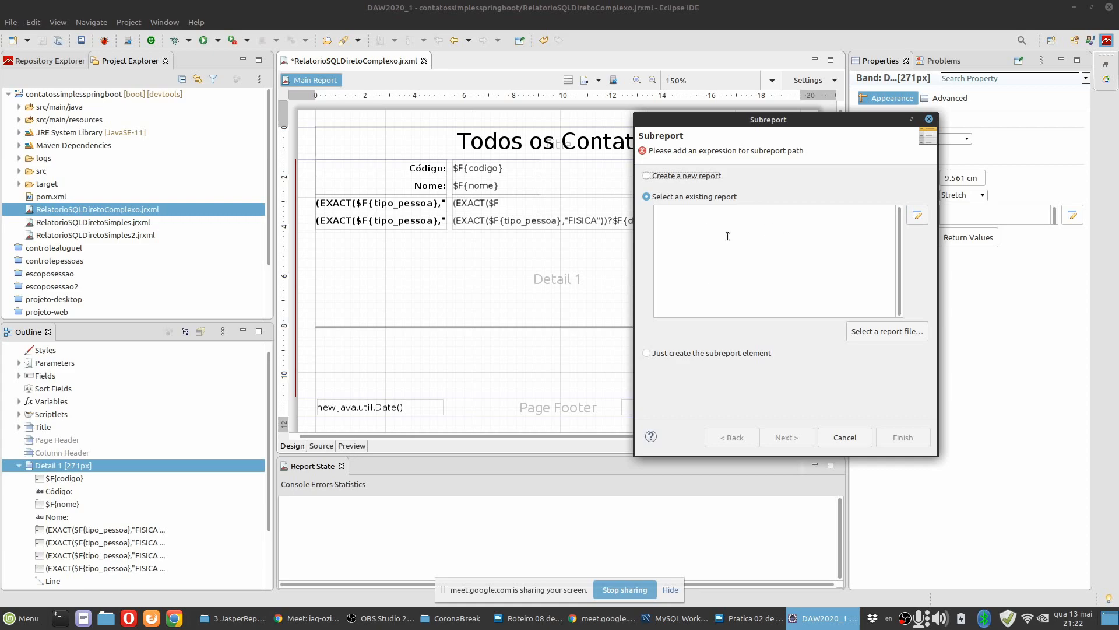
left_click(841, 438)
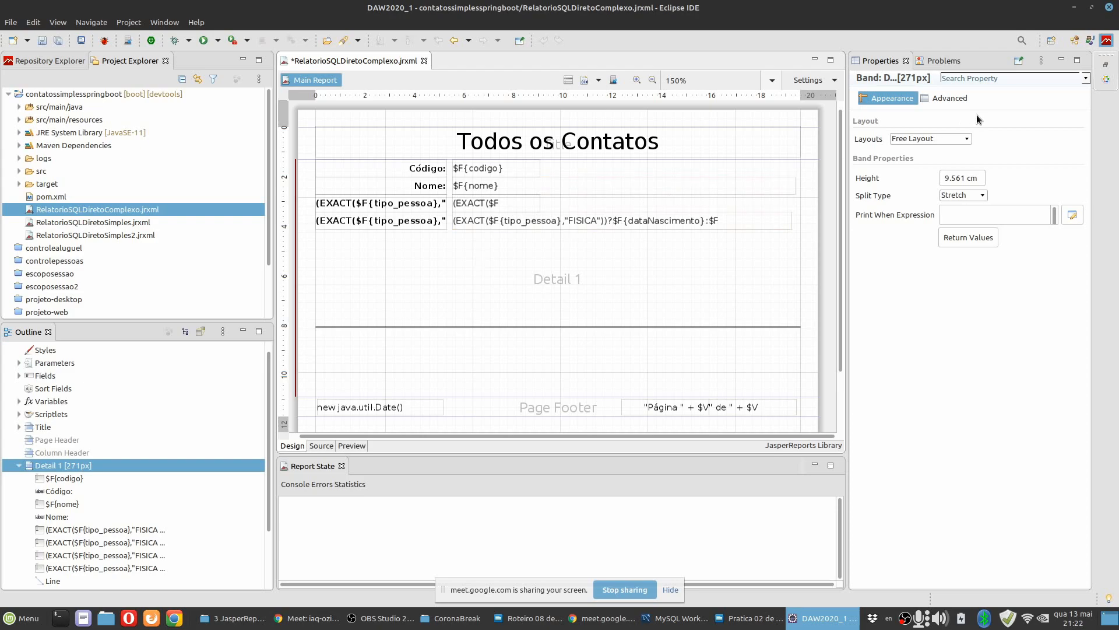
left_click(1106, 79)
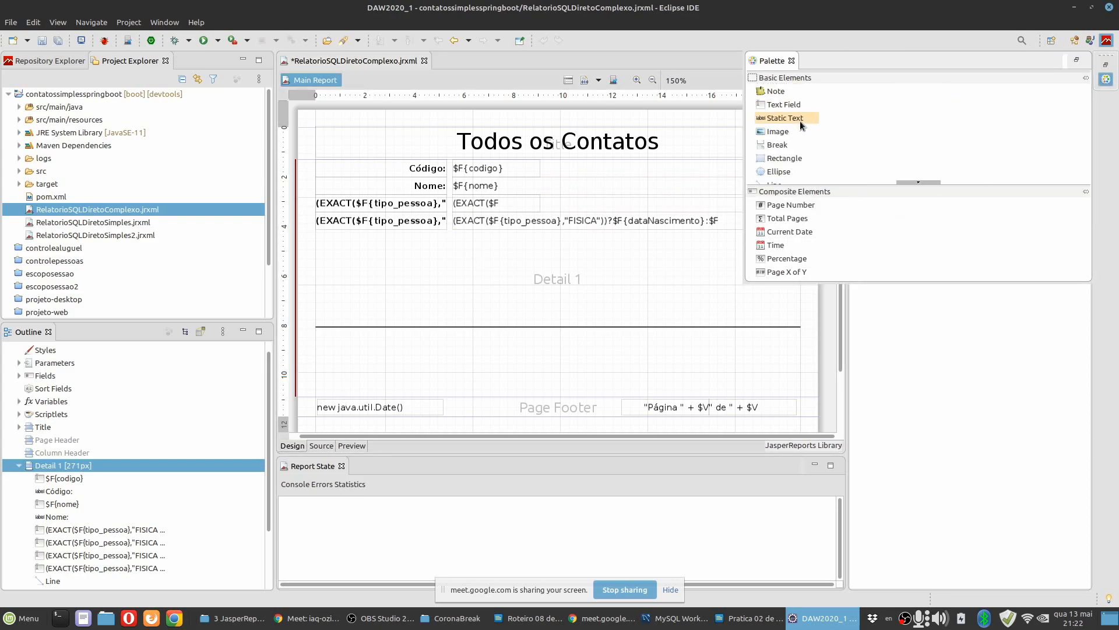
left_click_drag(787, 105, 428, 280)
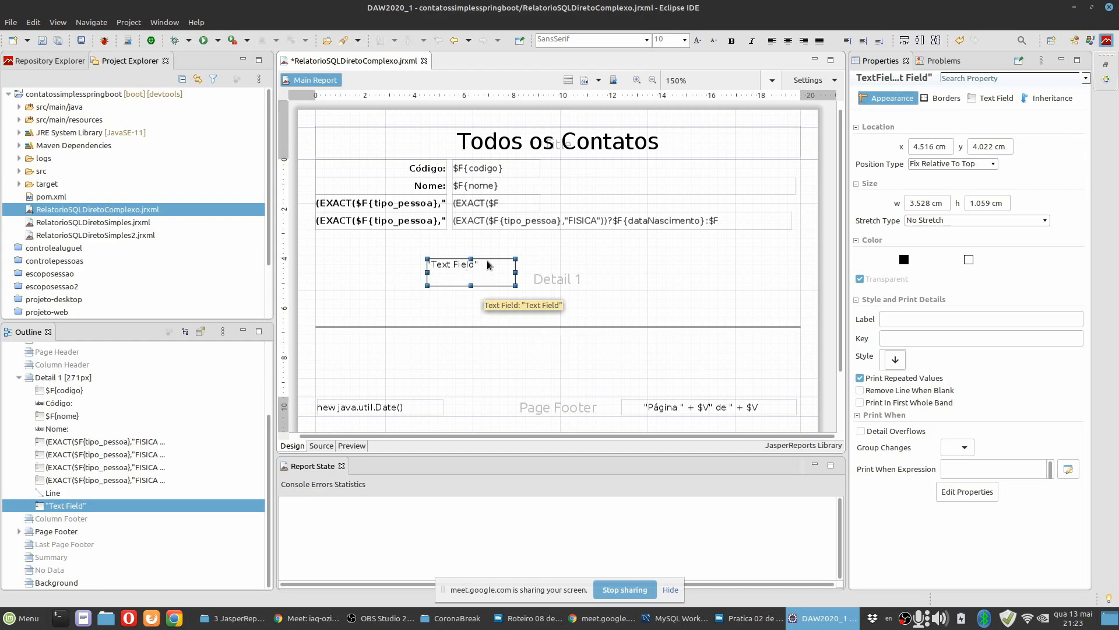
key("Delete")
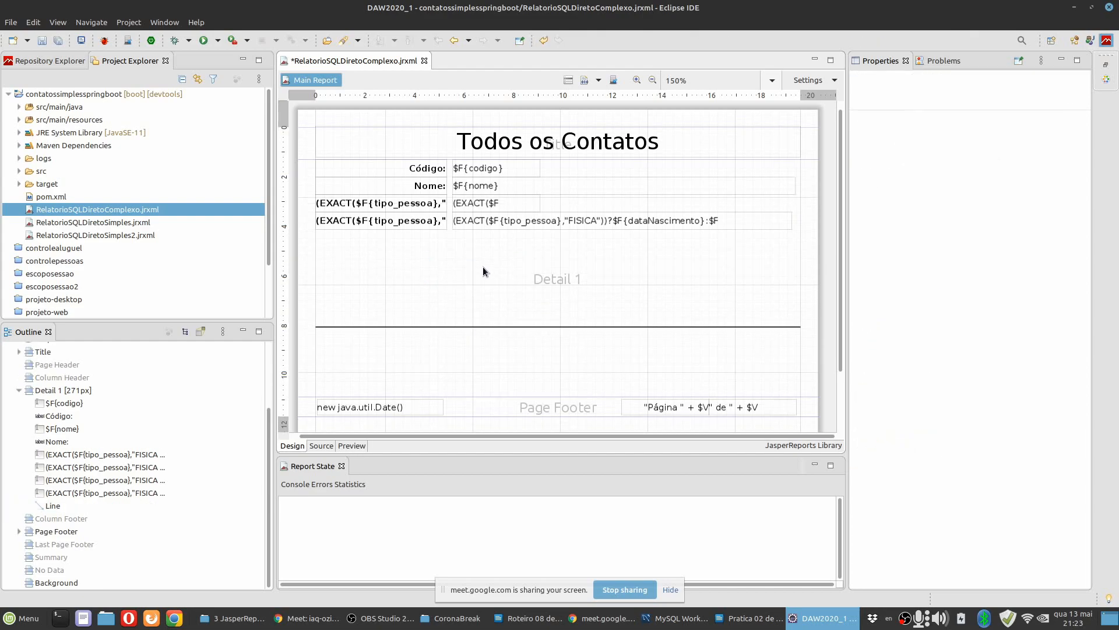
Start inserting a Subreport in the Detail 1 band, check instructions 5 and 6 in the LibreOffice Writer document, and return to Eclipse.
left_click(1106, 80)
scroll(828, 165, "down", 3)
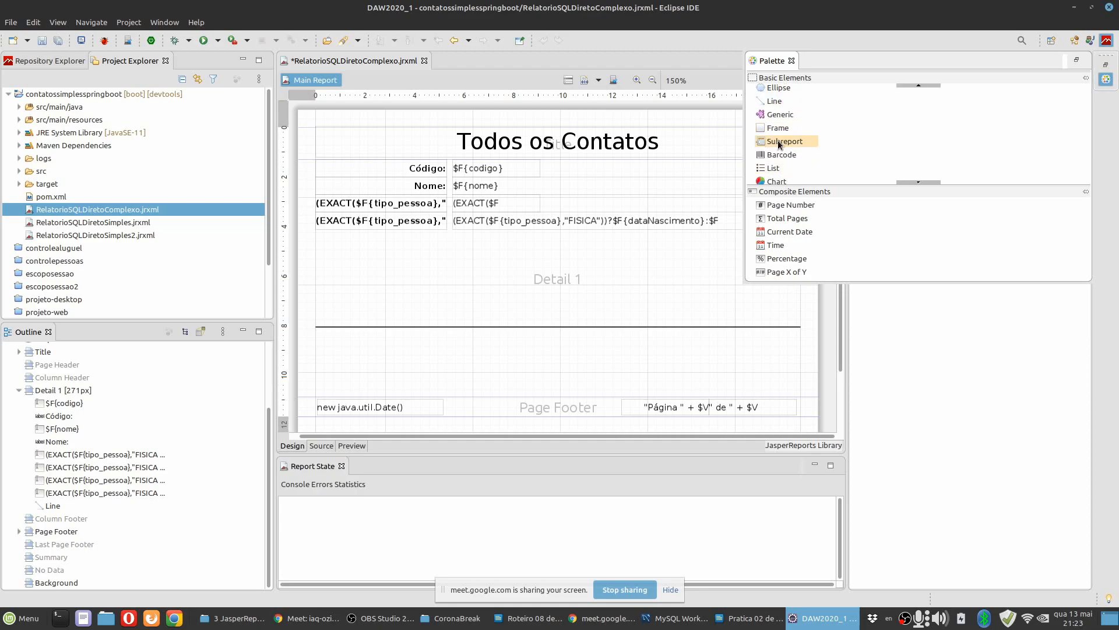
left_click_drag(778, 140, 542, 207)
key("alt+Tab")
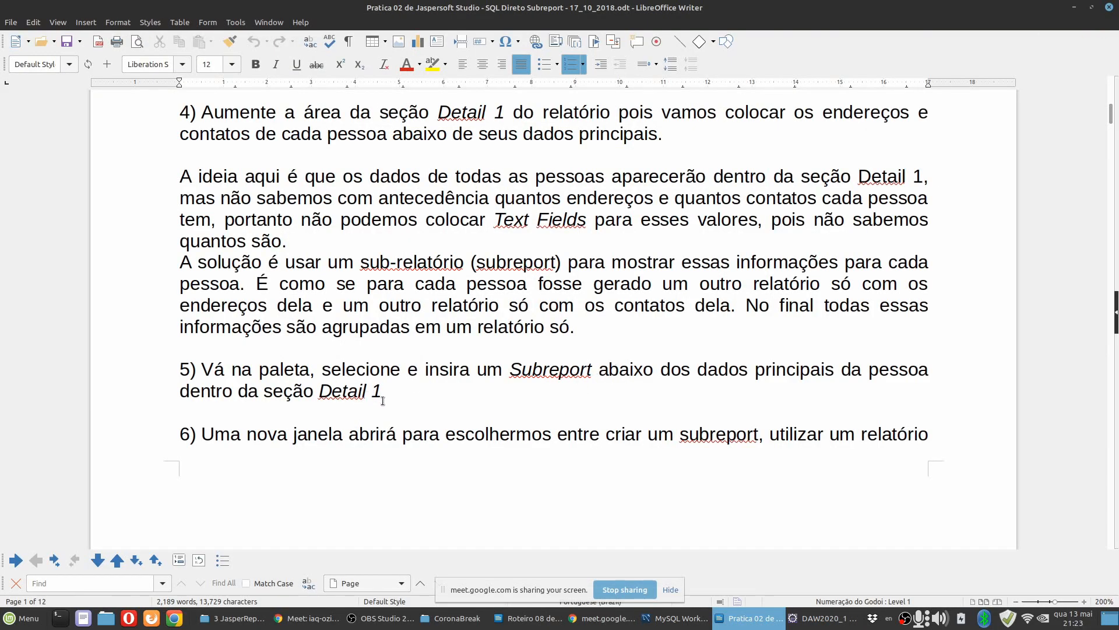
scroll(418, 388, "down", 5)
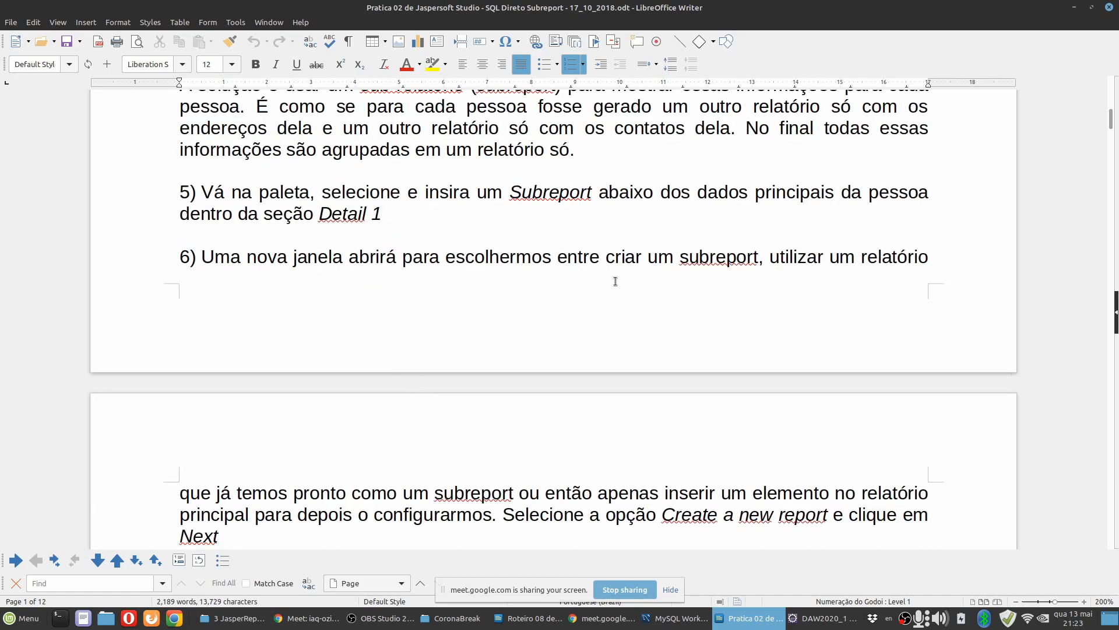
scroll(738, 313, "down", 3)
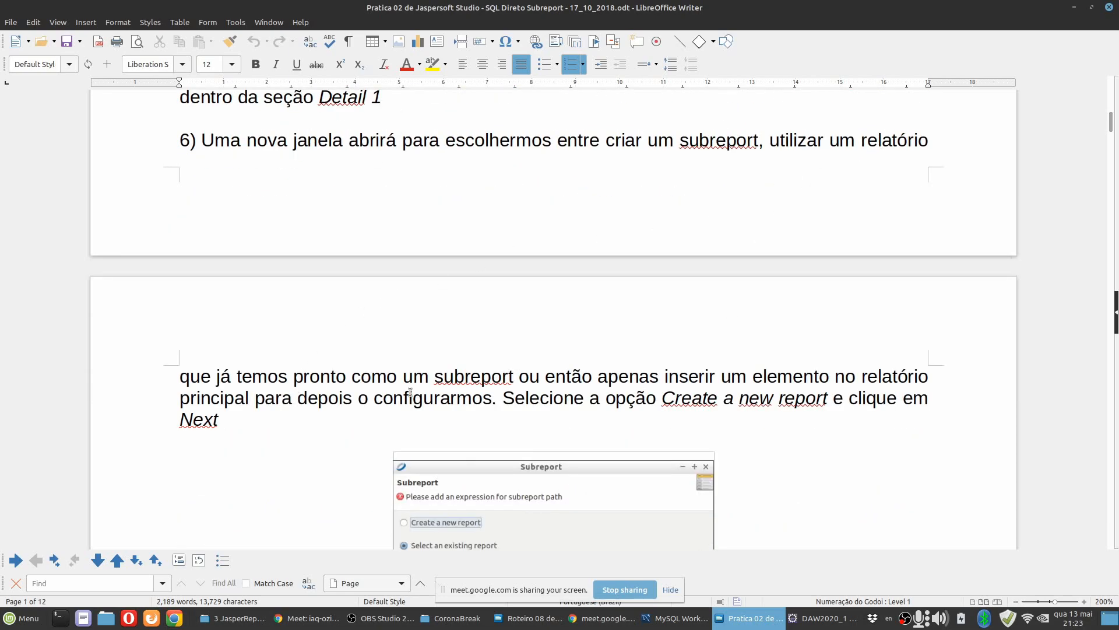
scroll(493, 389, "down", 1)
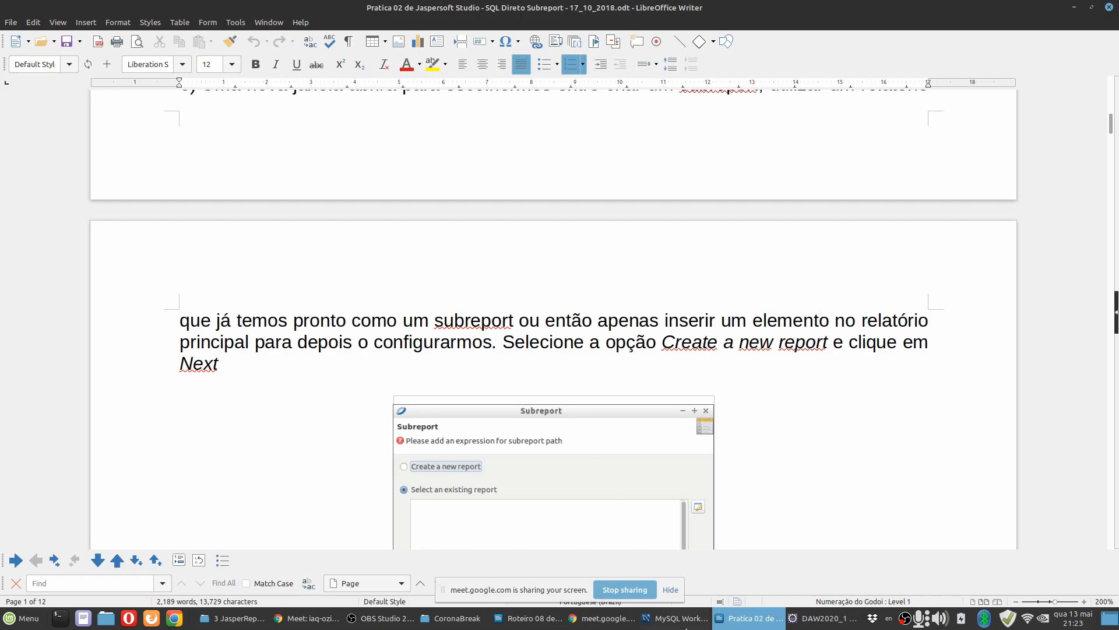
left_click(811, 613)
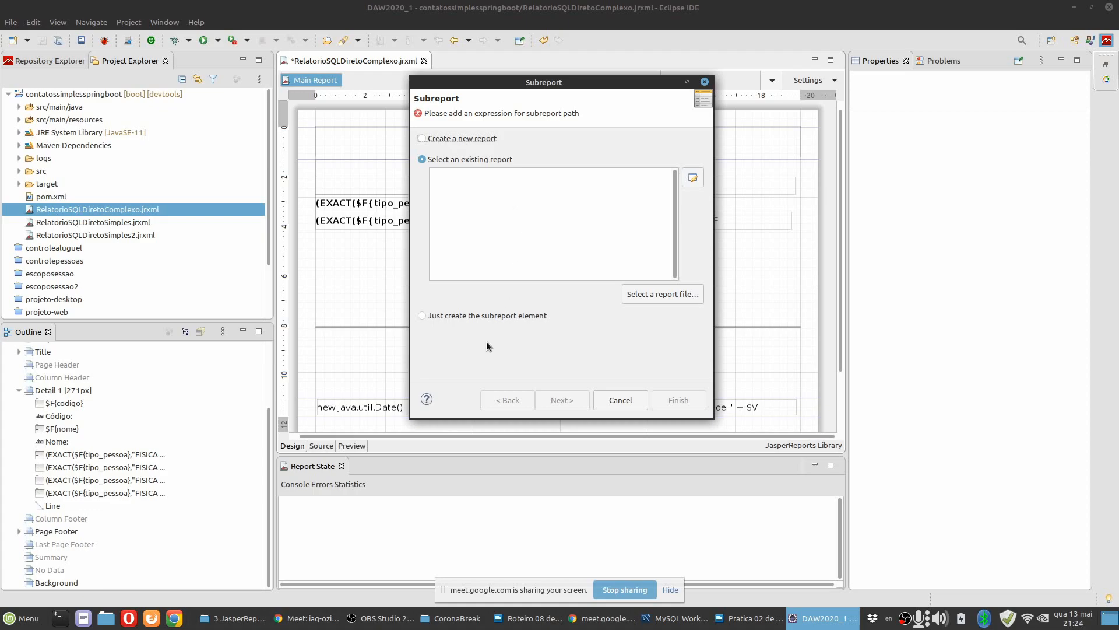
left_click(476, 318)
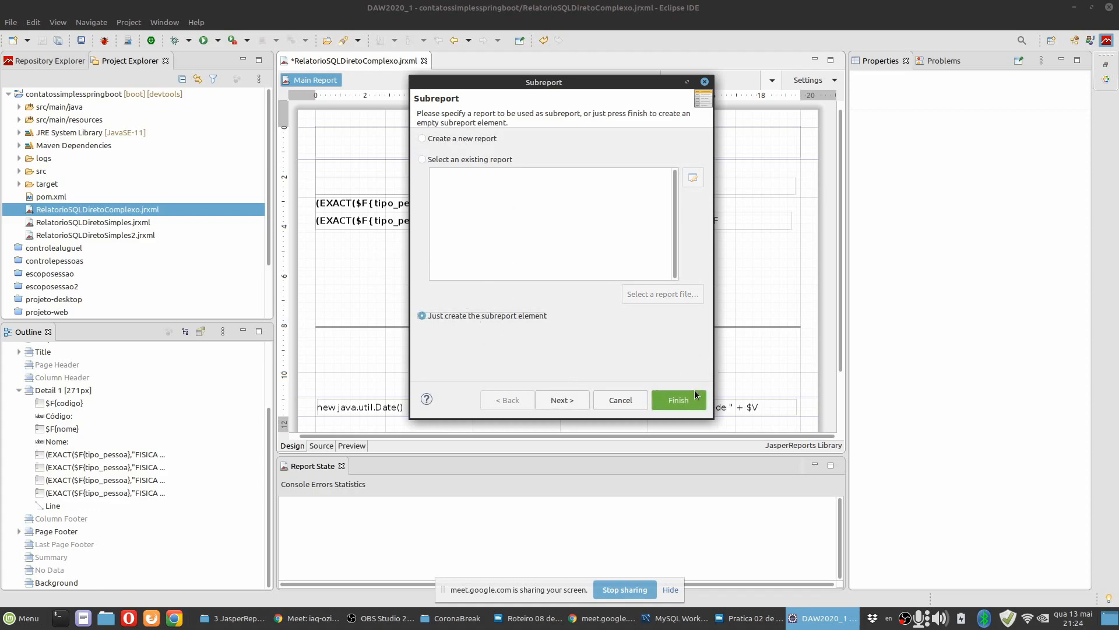
left_click(694, 397)
left_click_drag(498, 424, 498, 303)
left_click_drag(587, 279, 709, 278)
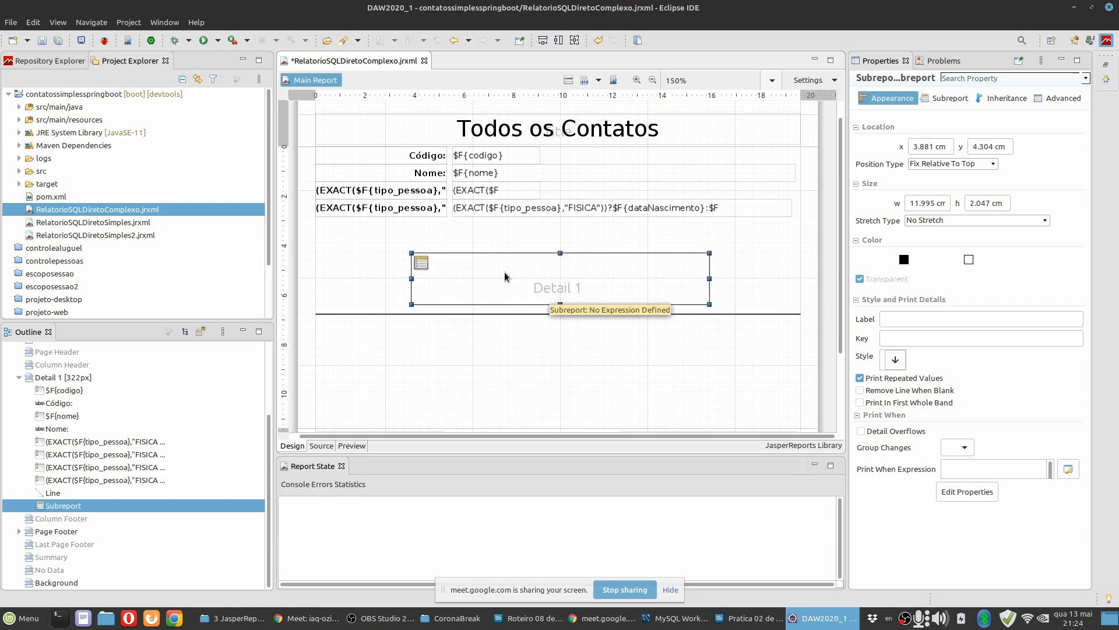
key("Delete")
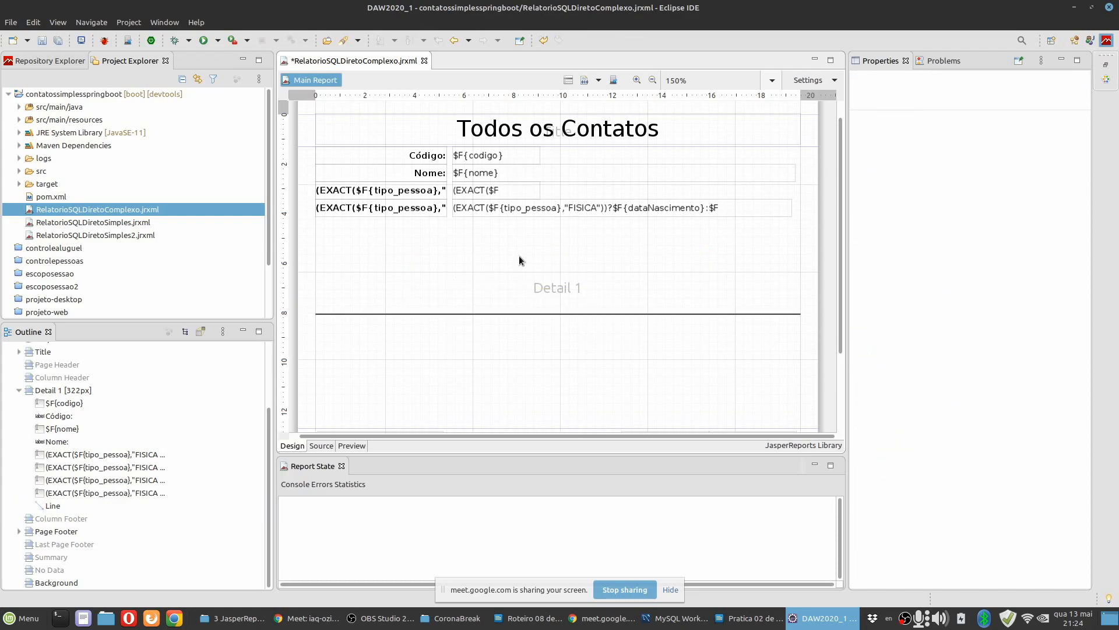
Insert a Subreport below the person's data in the Detail 1 band, creating a new report from the Blank A4 template.
left_click(519, 257)
left_click(1106, 79)
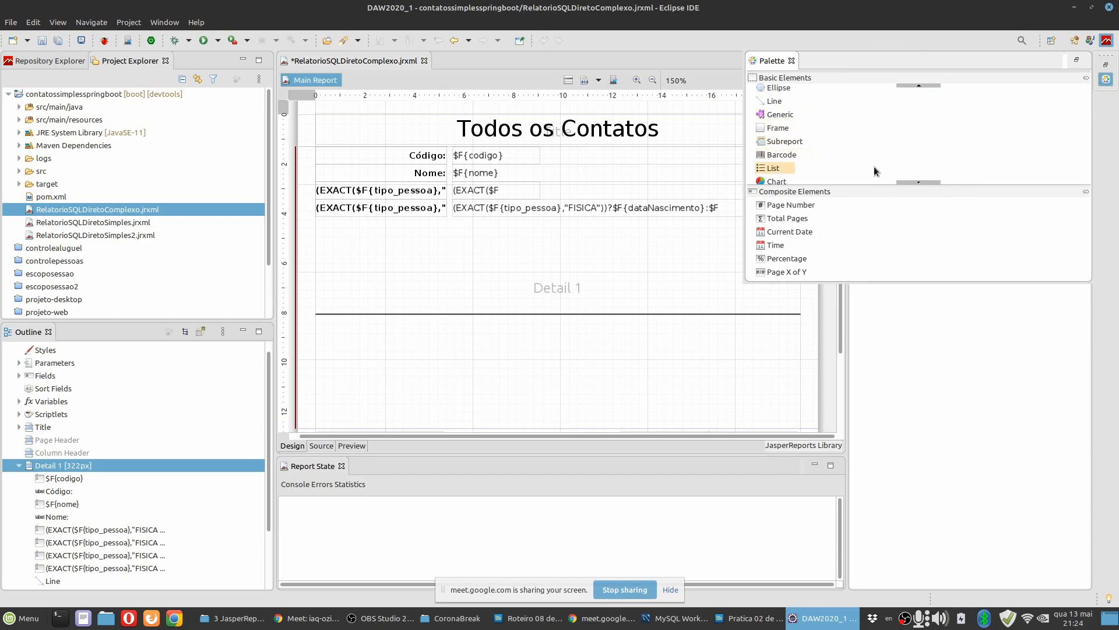
scroll(834, 175, "down", 3)
scroll(793, 166, "down", 2)
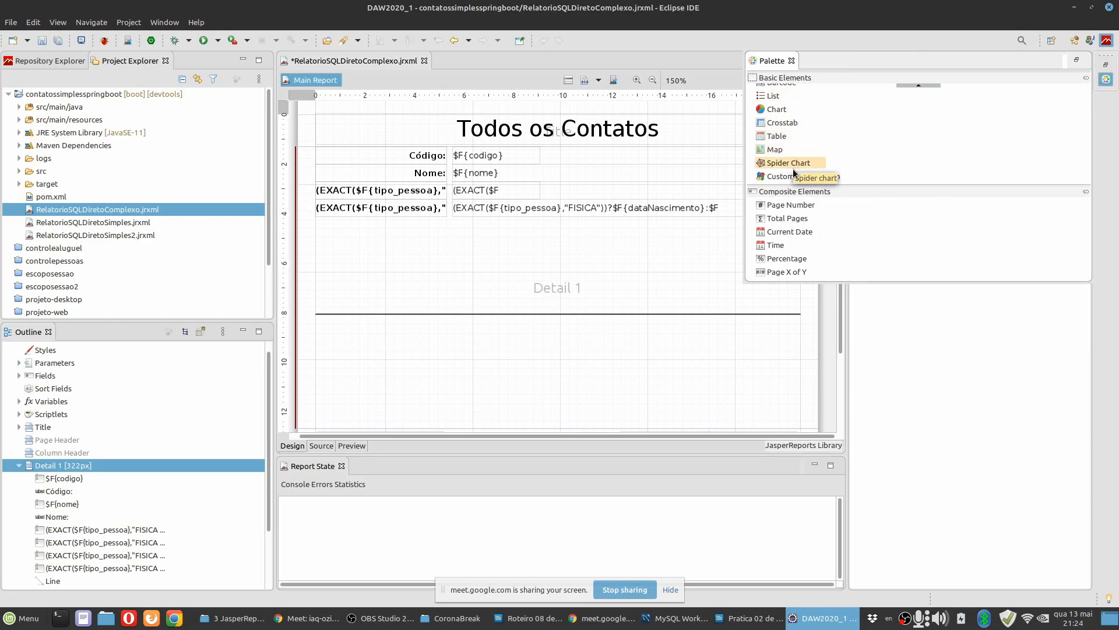
scroll(787, 140, "up", 3)
left_click_drag(782, 112, 408, 260)
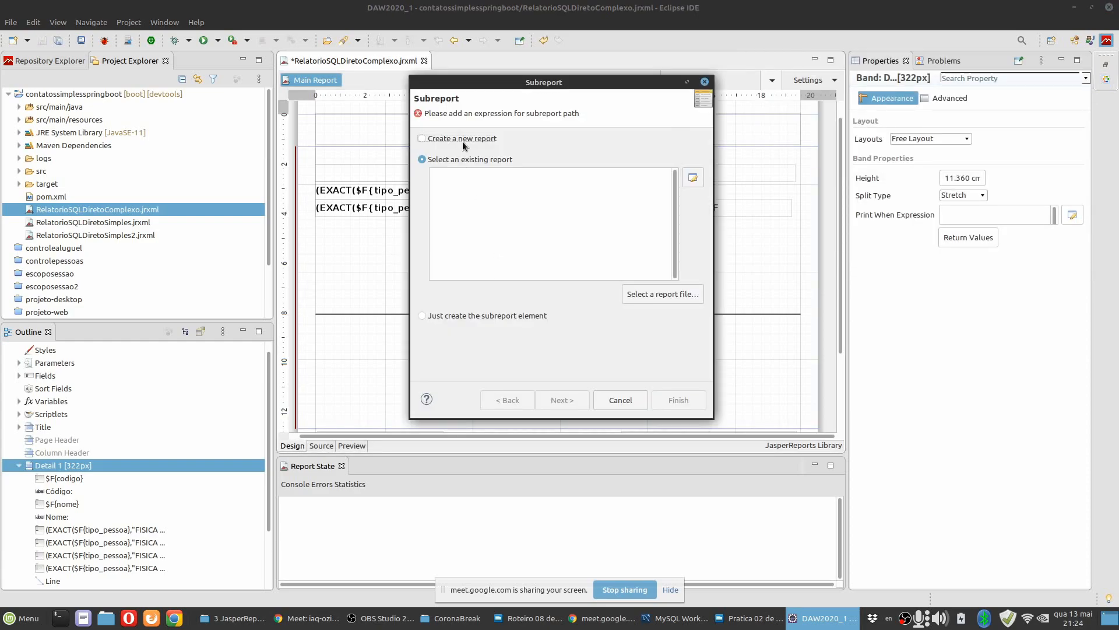
left_click(465, 140)
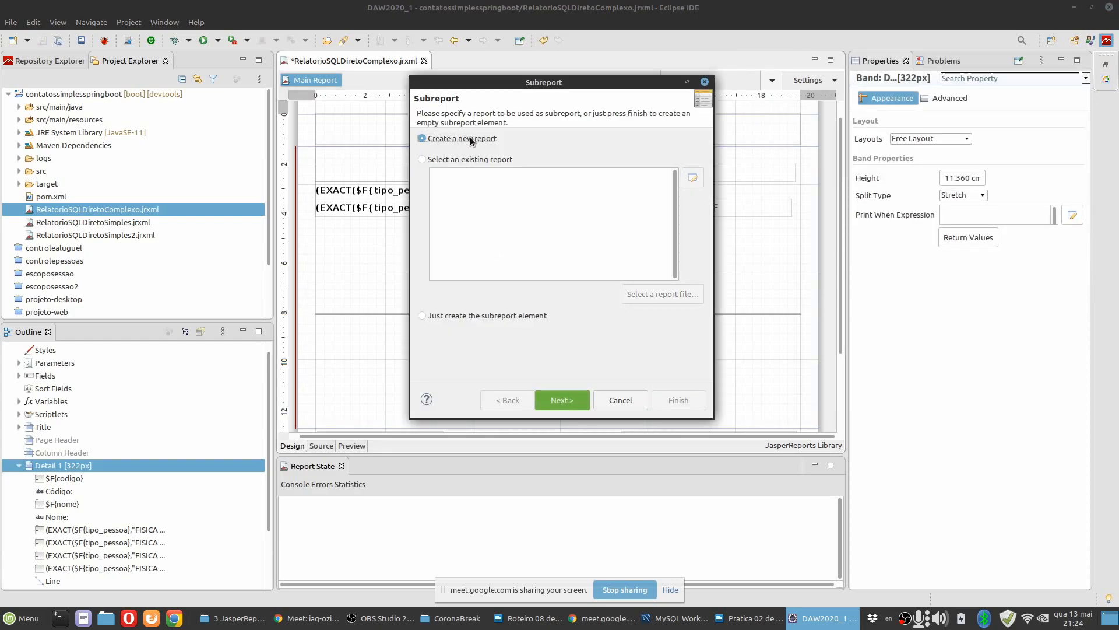
left_click_drag(520, 83, 588, 112)
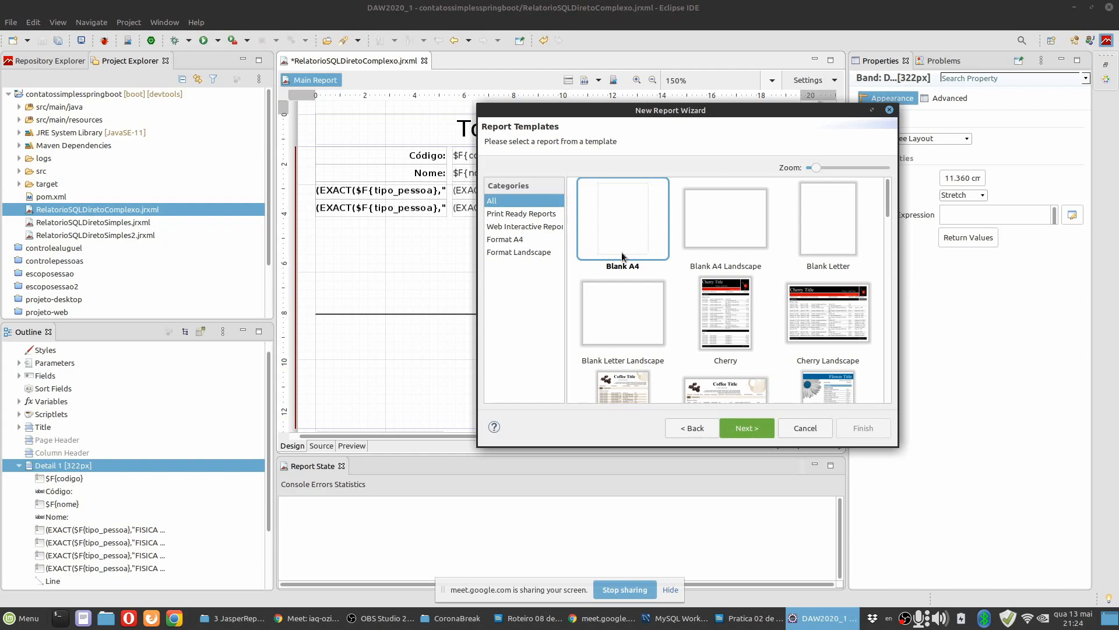
left_click(746, 428)
Use contatossimplesspringboot as the subreport's folder, and copy the name RelatorioSQLDiretoComplexoSubEnderecos from instruction 8 in the Writer document.
left_click(490, 221)
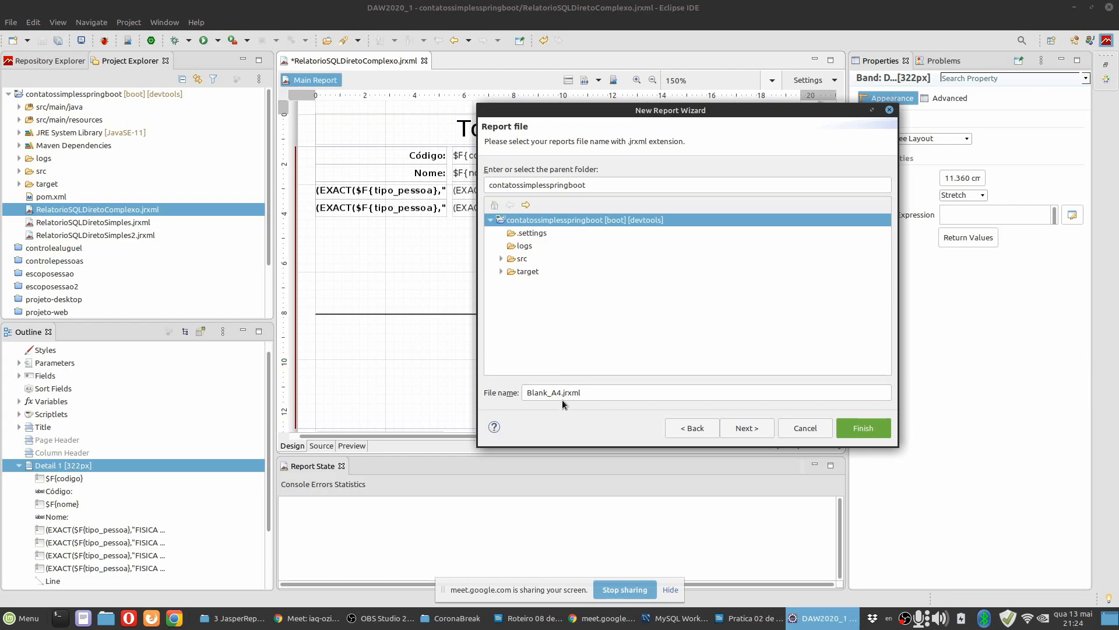
left_click_drag(558, 394, 539, 397)
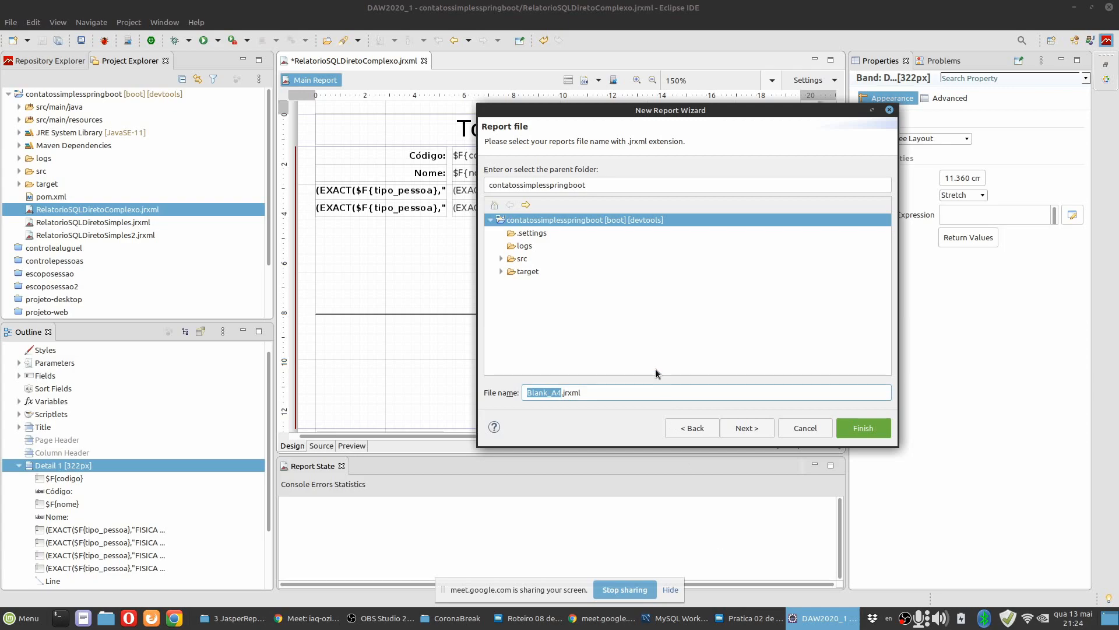
type("Relatorio")
key("alt+Tab")
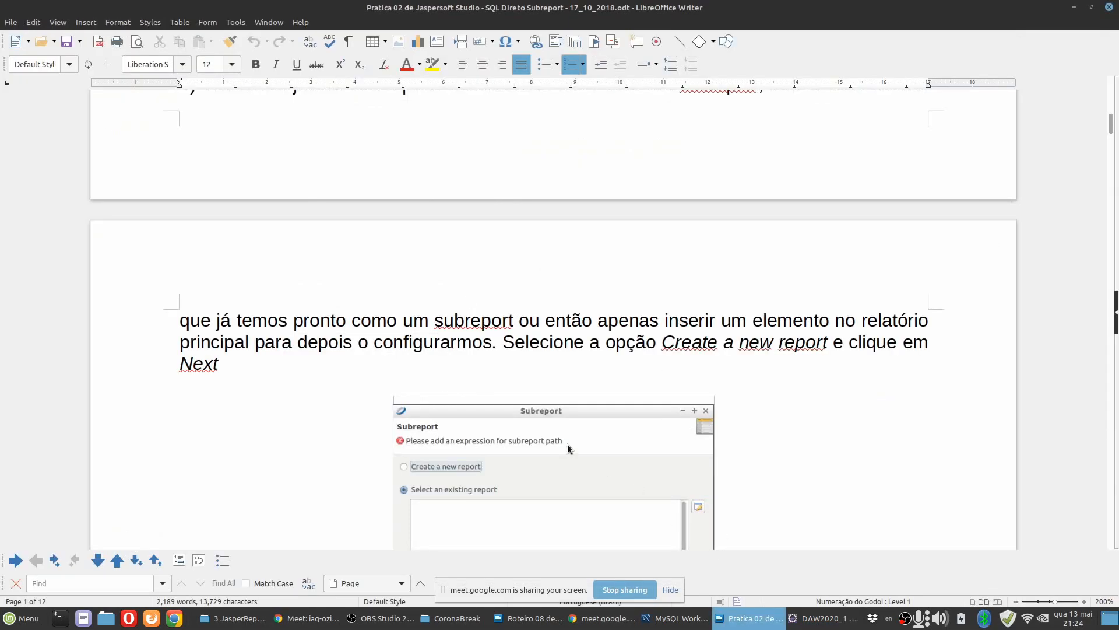
scroll(507, 376, "down", 5)
scroll(507, 377, "down", 5)
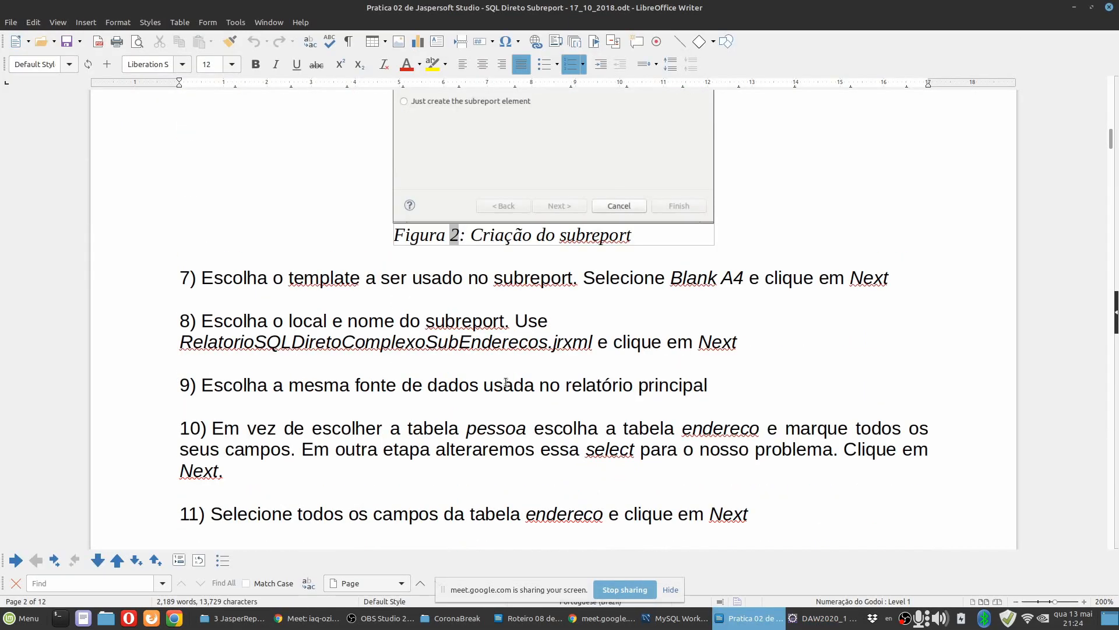
left_click(268, 342)
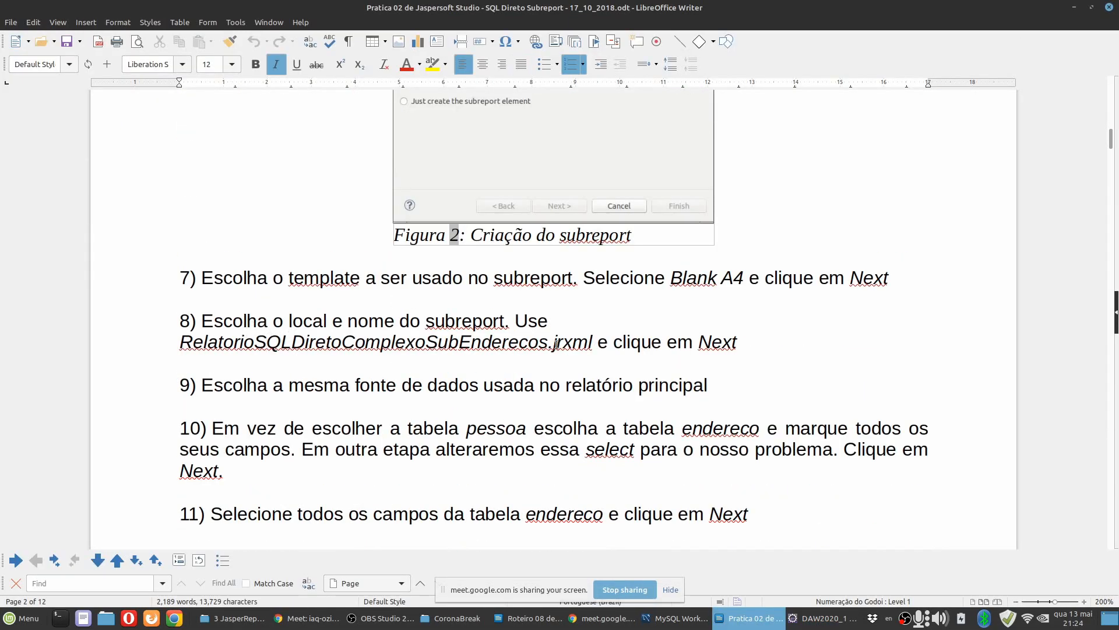
left_click_drag(549, 343, 94, 341)
key("ctrl+c")
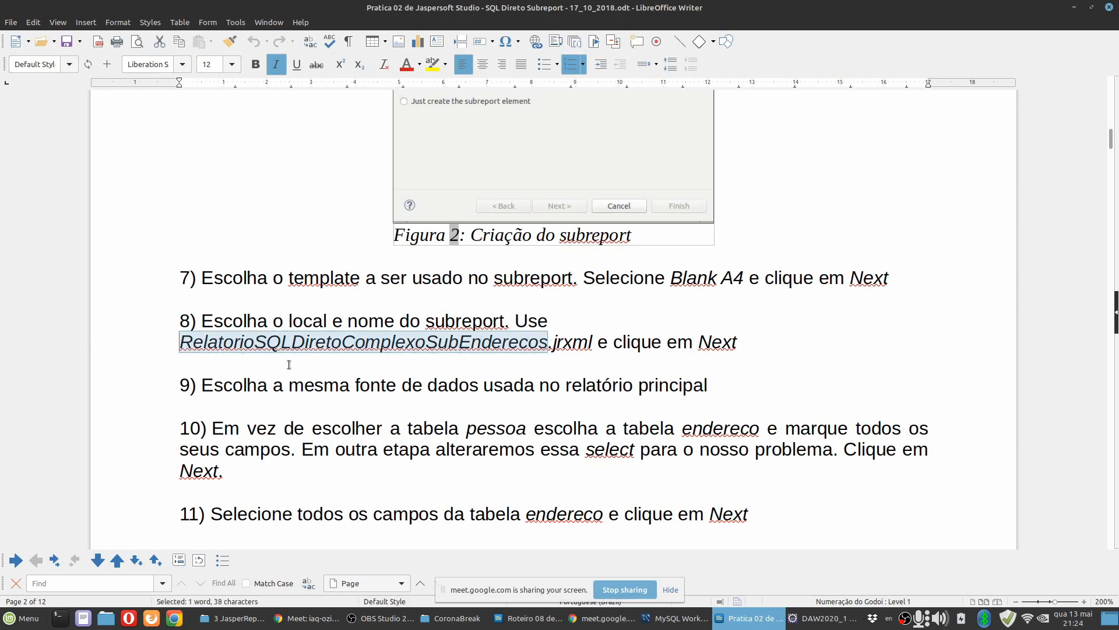
Return to Eclipse and name the subreport file RelatorioSQLDiretoComplexoSubEnderecos.jrxml, using the copied name.
left_click(822, 618)
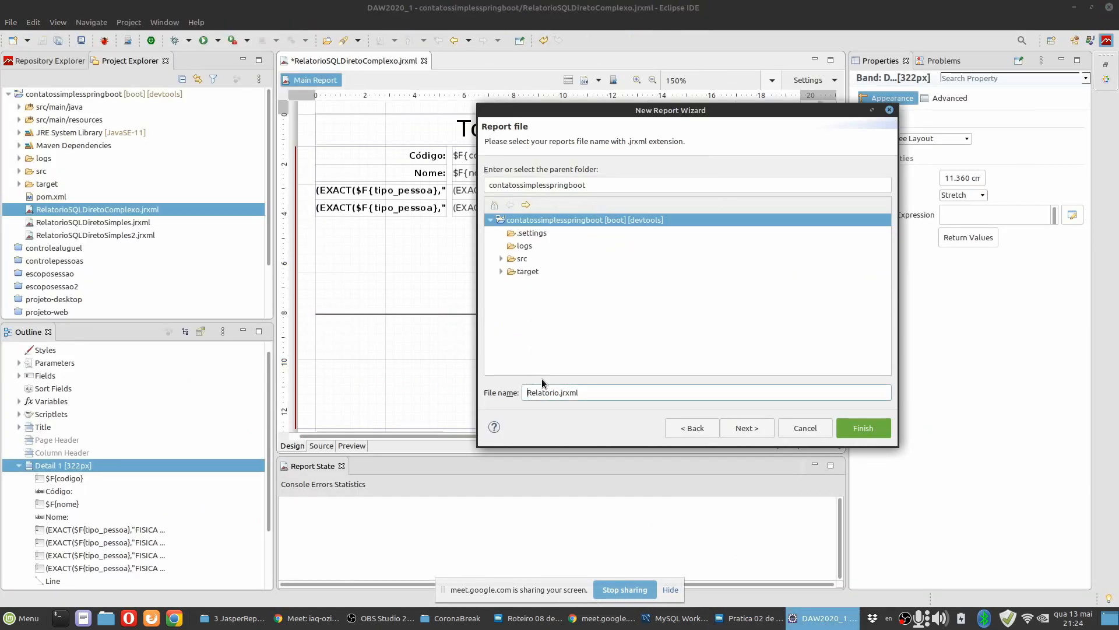
double_click(558, 395)
key("ctrl+v")
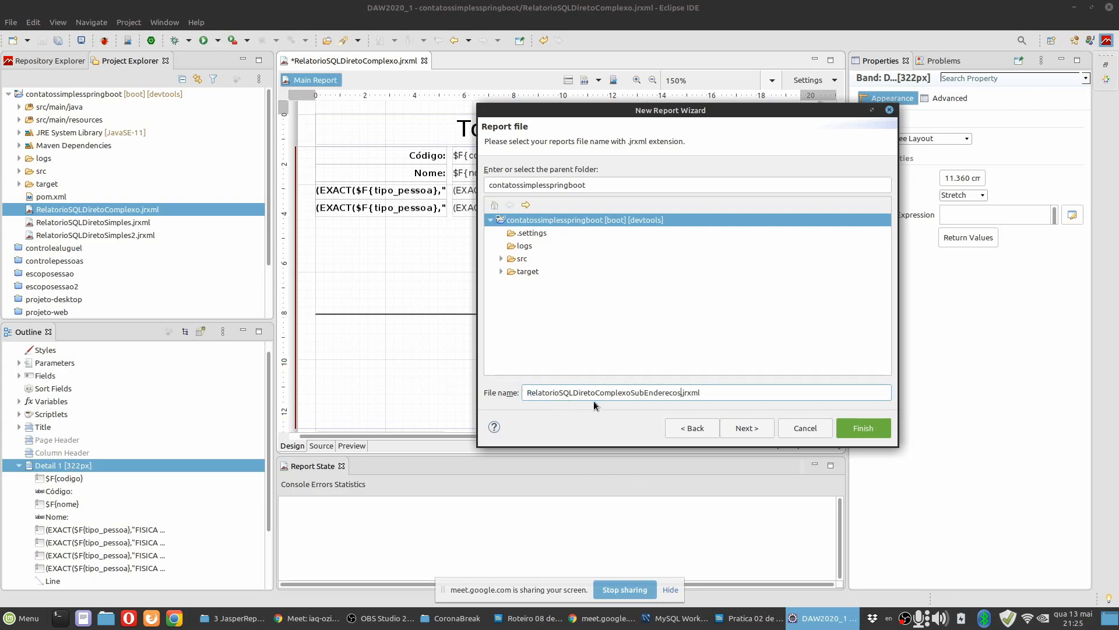
left_click_drag(644, 393, 679, 393)
left_click(712, 393)
left_click_drag(632, 393, 673, 389)
left_click(704, 391)
left_click_drag(632, 392, 681, 393)
Choose Banco Contatos Simples - Database JDBC Connection as the subreport's data adapter, and enlarge the wizard window.
left_click(736, 430)
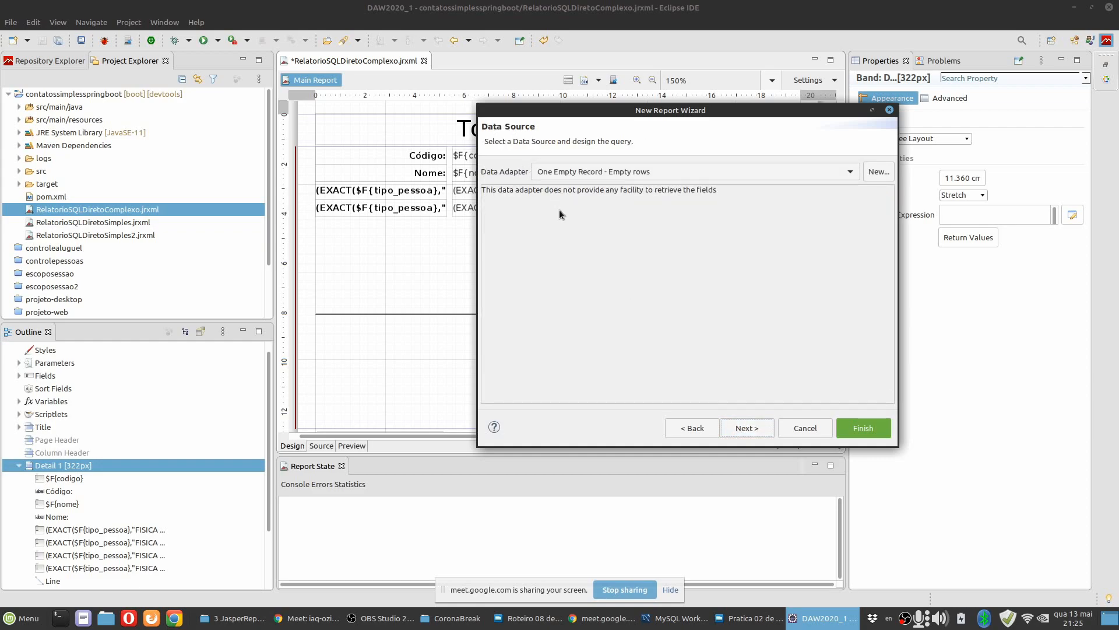
left_click(568, 172)
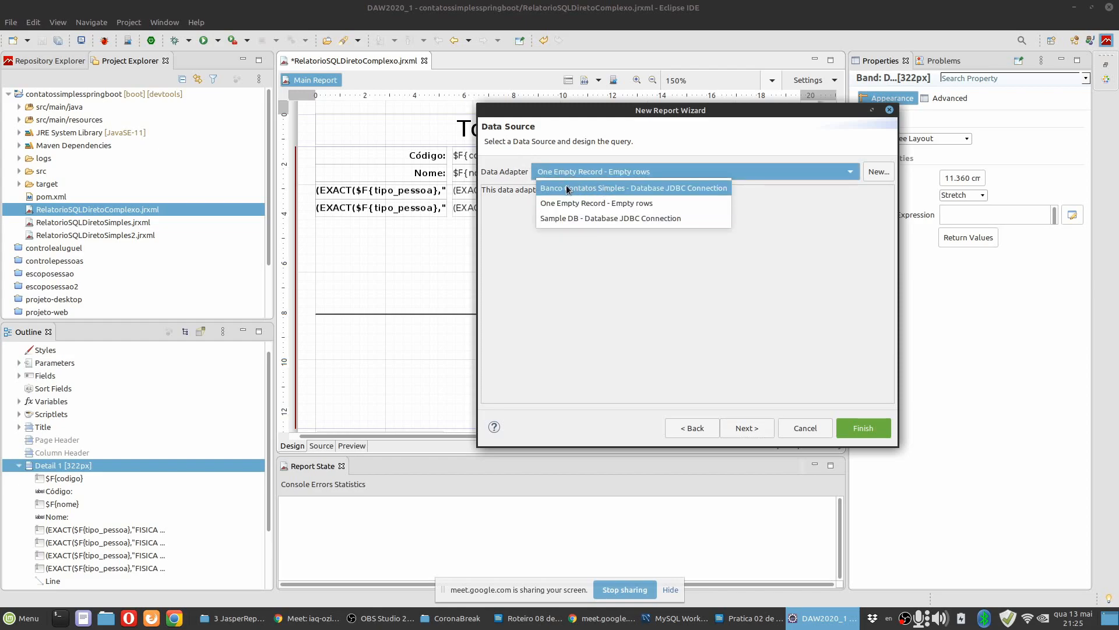
left_click(598, 187)
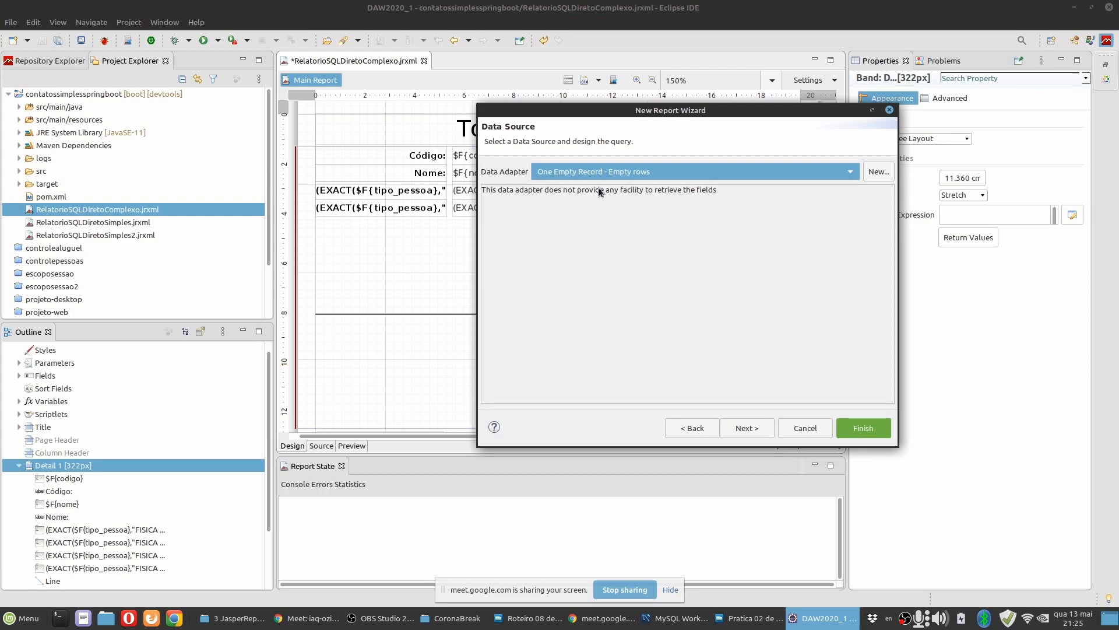
left_click_drag(627, 444, 626, 523)
left_click_drag(582, 111, 424, 103)
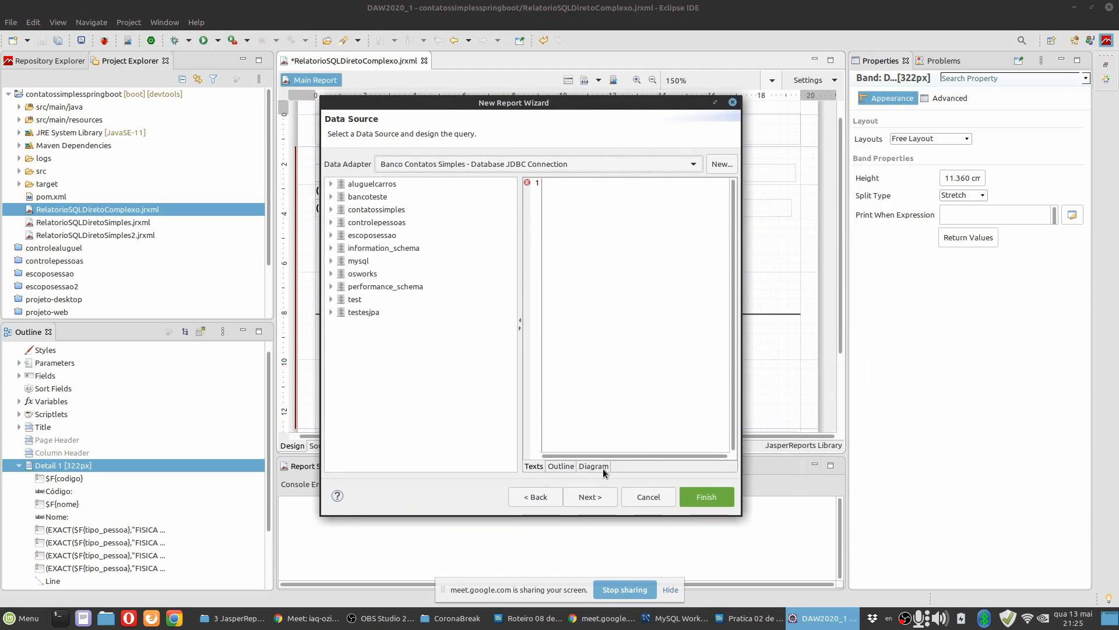
left_click_drag(557, 103, 593, 103)
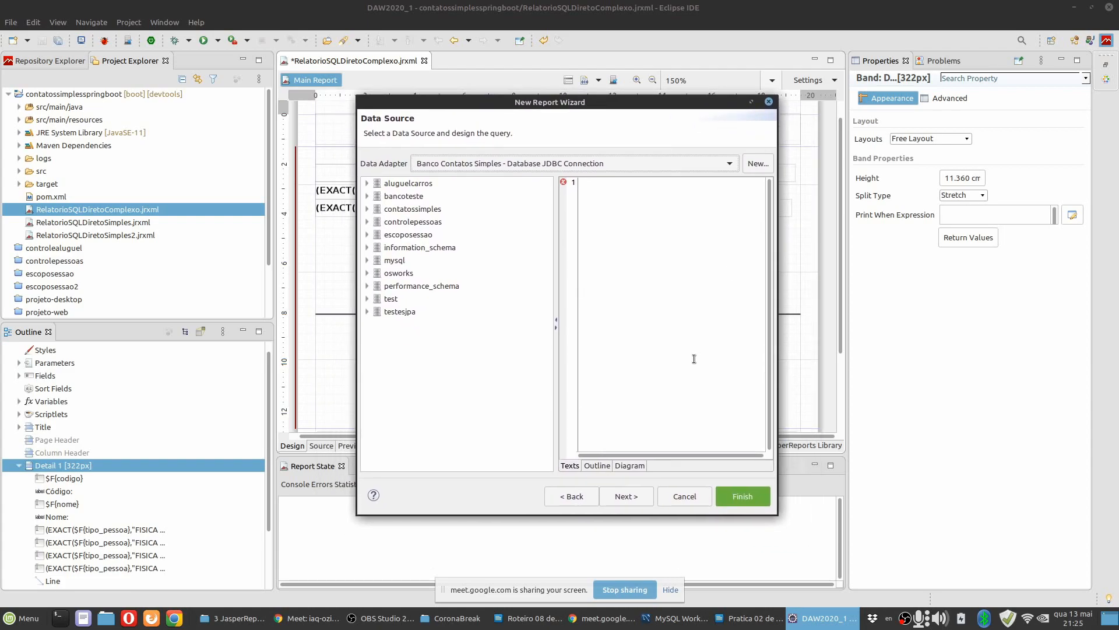
Add the endereco table from the controlepessoas database to the subreport's query diagram.
left_click(625, 466)
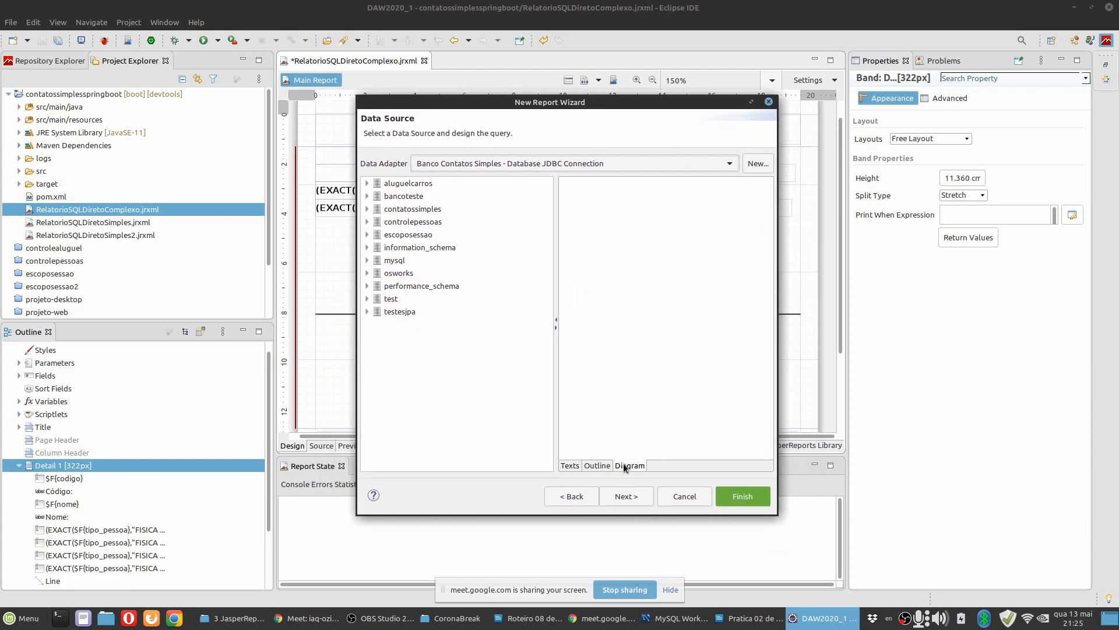
left_click(369, 222)
left_click(377, 272)
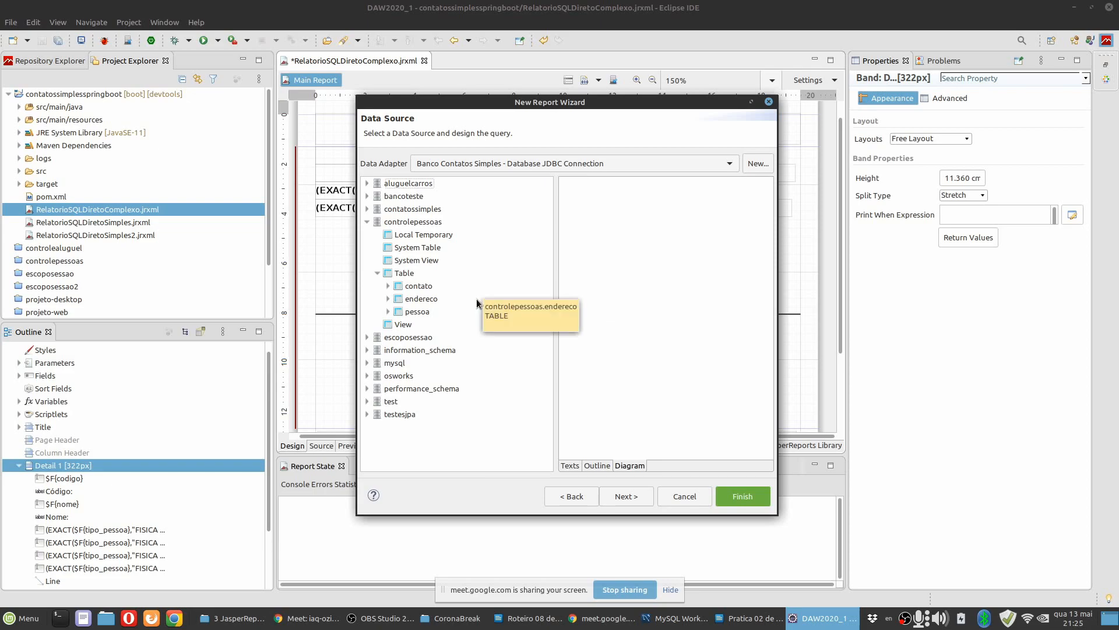
left_click(420, 299)
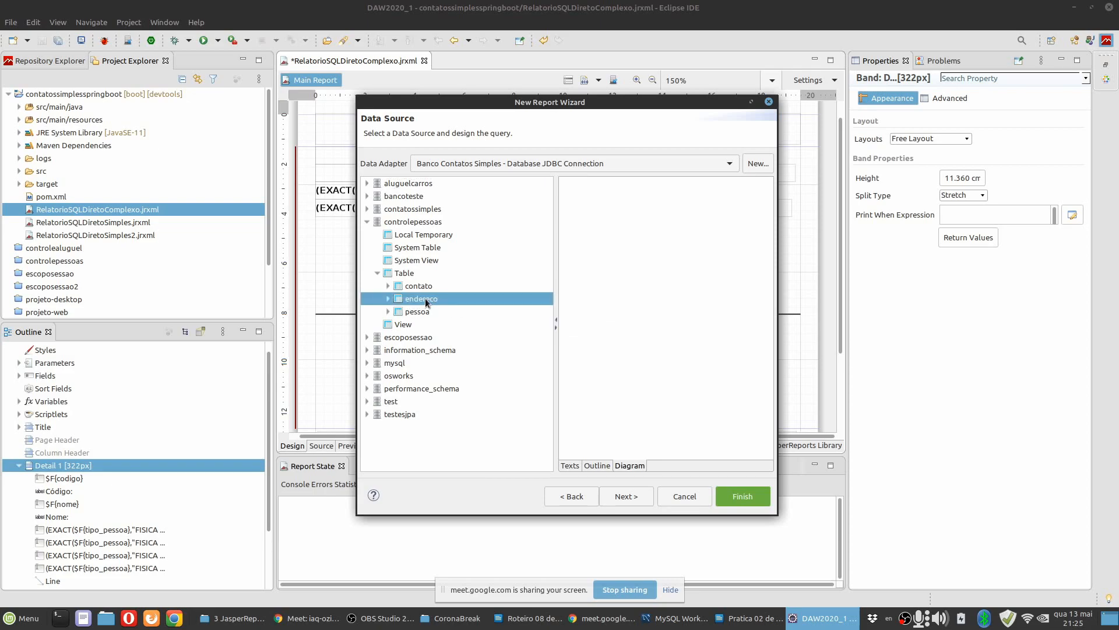
left_click_drag(418, 300, 657, 291)
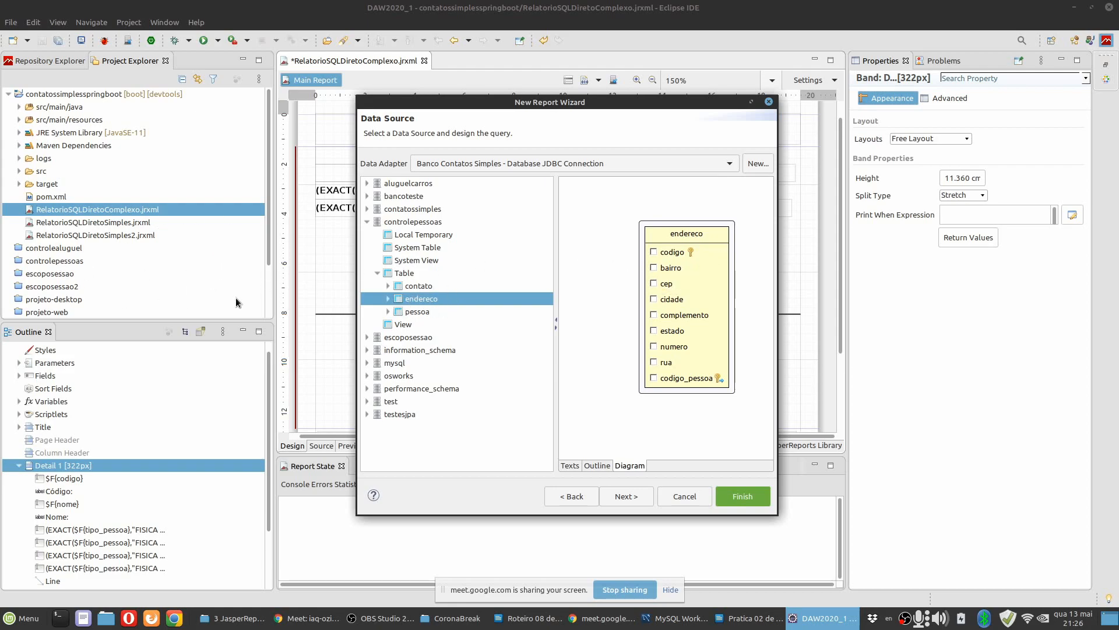
left_click(418, 313)
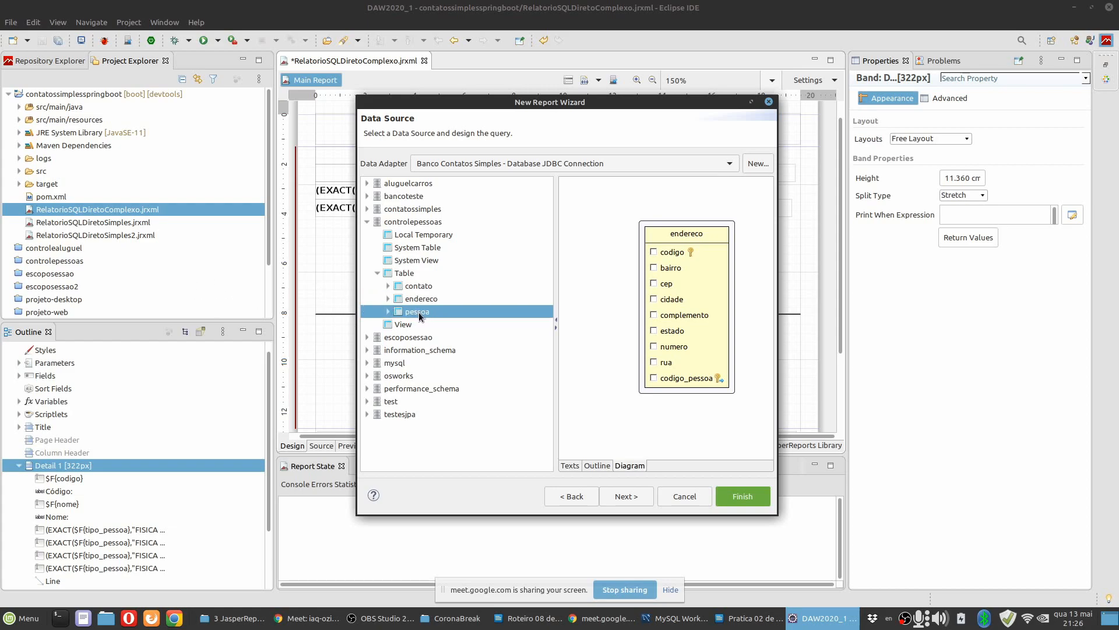
left_click(419, 298)
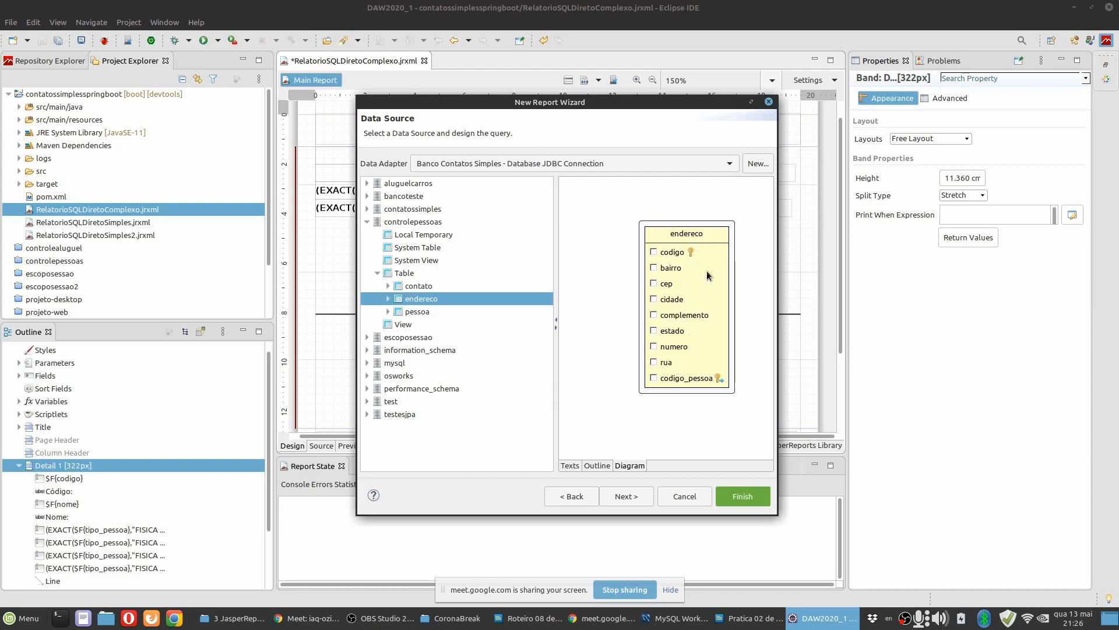
Select all columns of the endereco table in the query diagram.
left_click(713, 240)
right_click(713, 240)
left_click(741, 374)
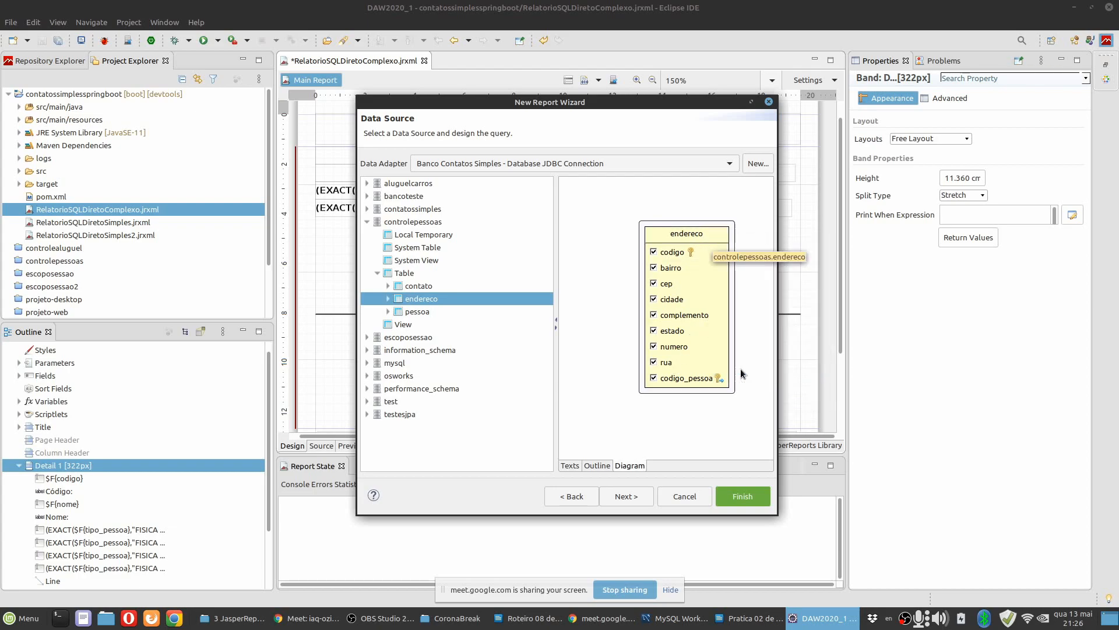
Check instructions 10 to 13 in the LibreOffice Writer document, return to Eclipse, and include all endereco fields in the subreport without any grouping.
left_click(736, 619)
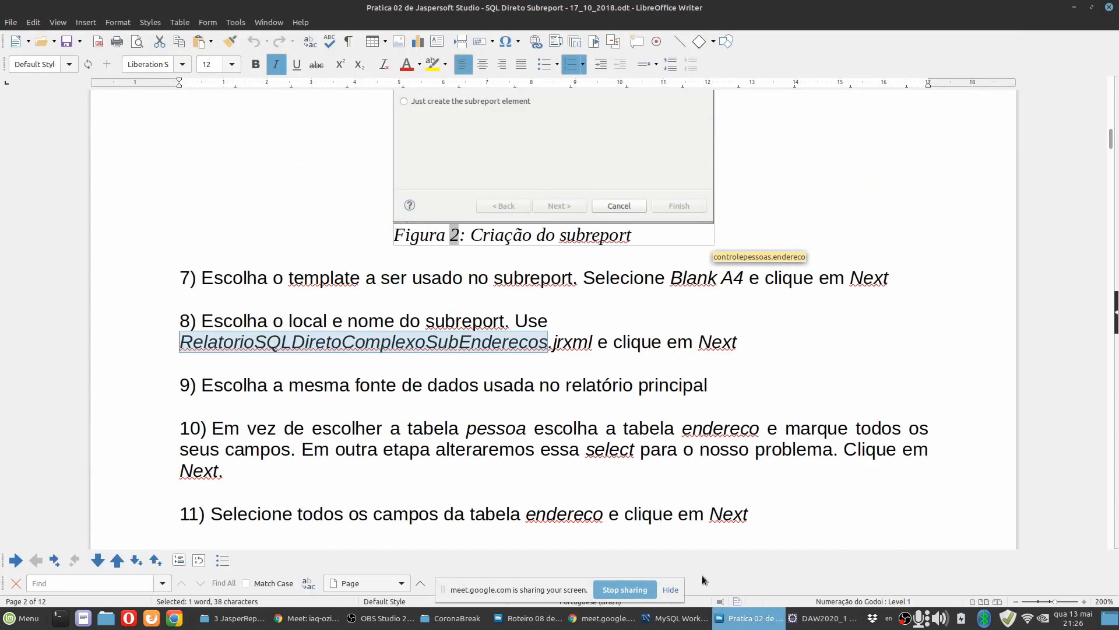
scroll(524, 400, "down", 3)
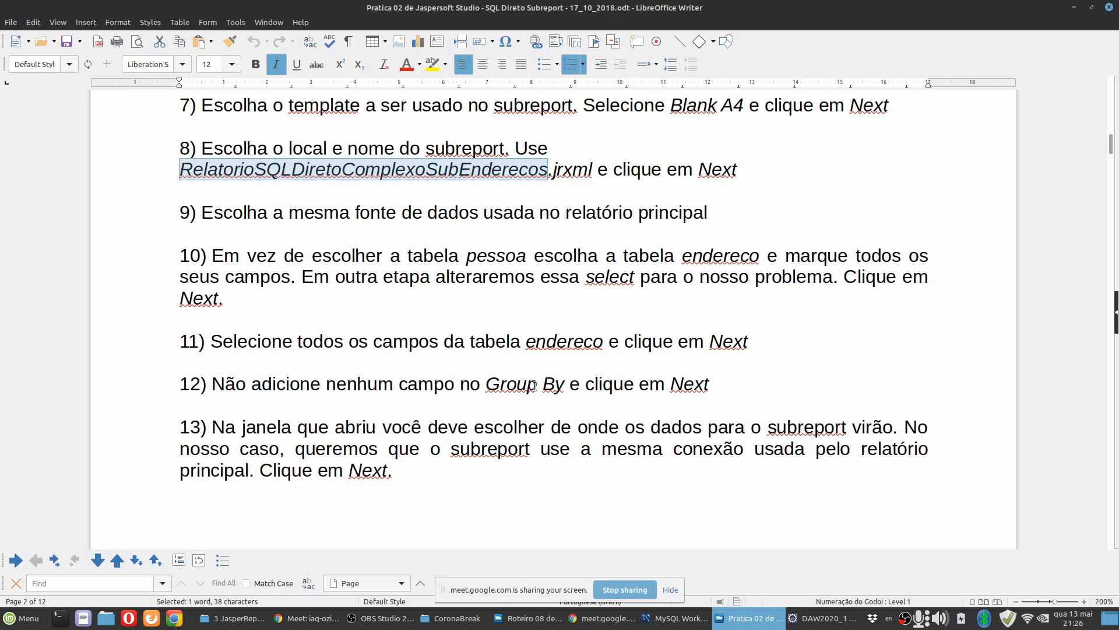
scroll(478, 379, "down", 2)
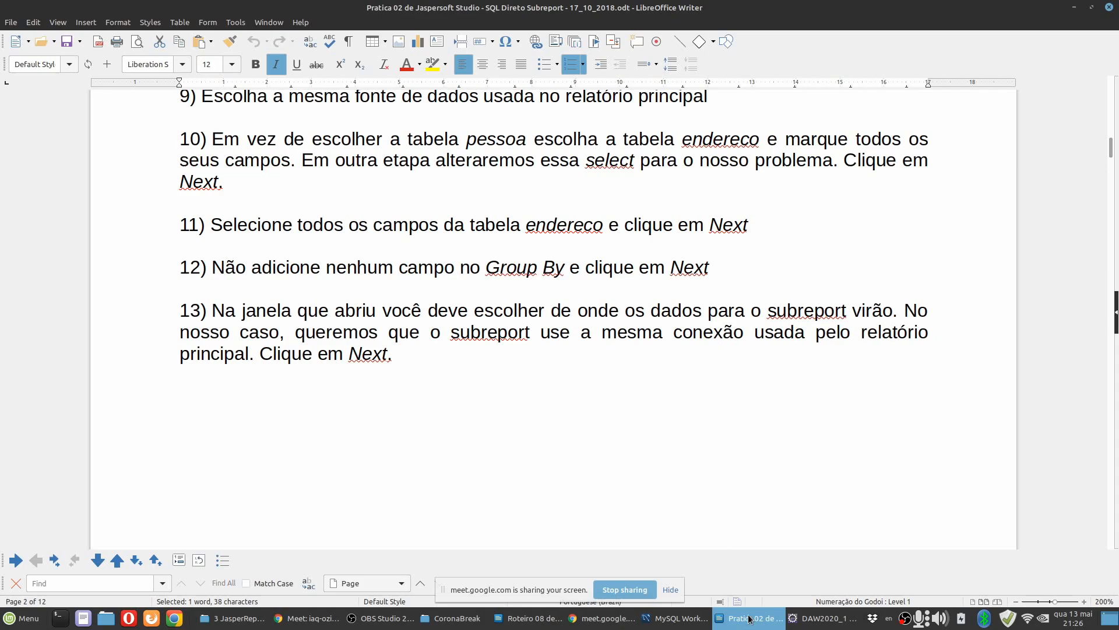
left_click(813, 618)
left_click(635, 496)
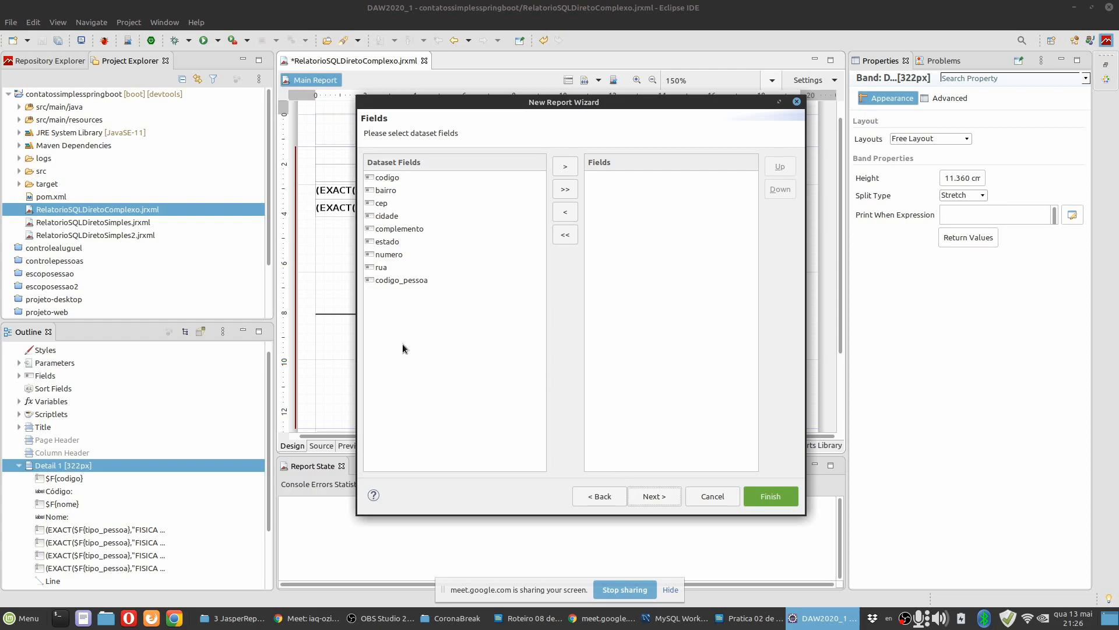
left_click(563, 190)
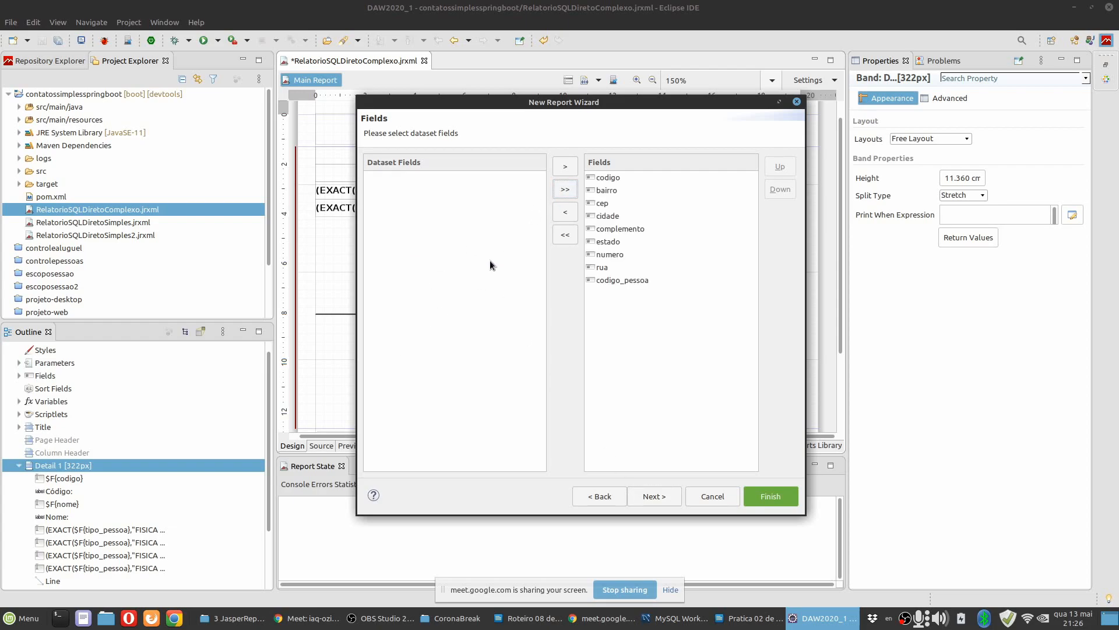
left_click(655, 496)
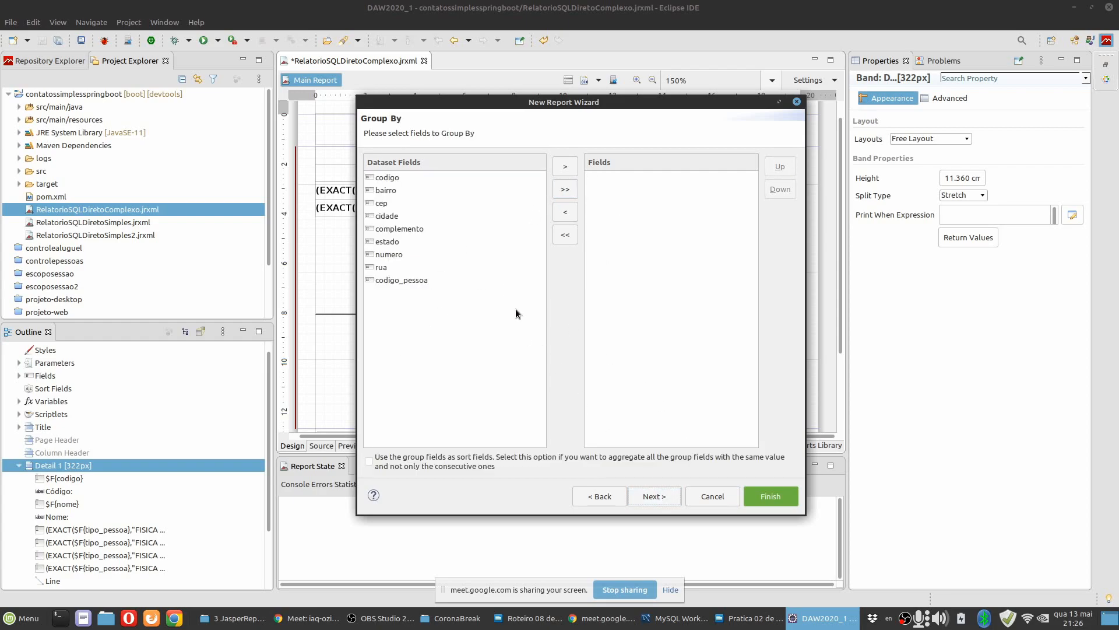
left_click(662, 497)
Set the subreport to use the same JDBC connection that fills the master report, and proceed to its dataset parameters.
mouse_move(545, 104)
left_mouse_down()
mouse_move(600, 156)
mouse_move(472, 153)
mouse_move(543, 95)
left_mouse_up()
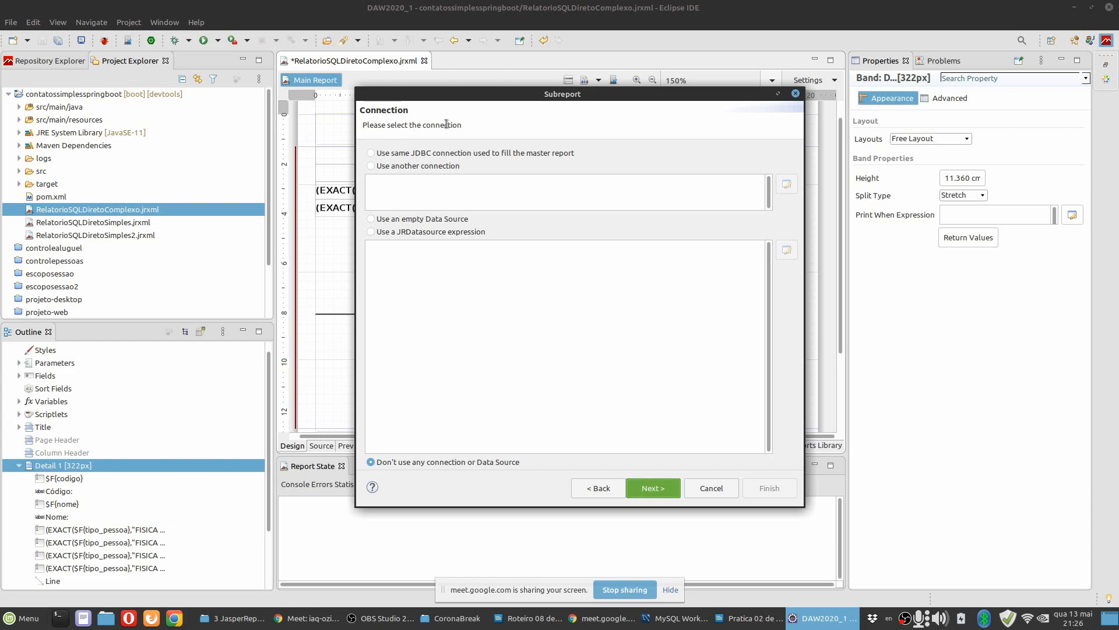
left_click(436, 155)
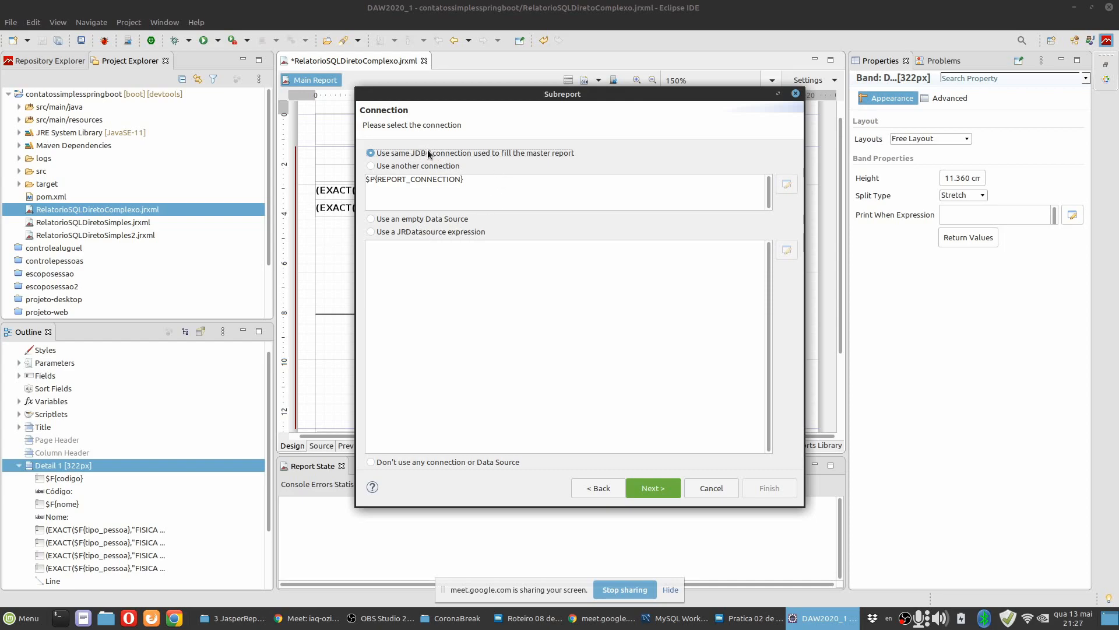
left_click(427, 166)
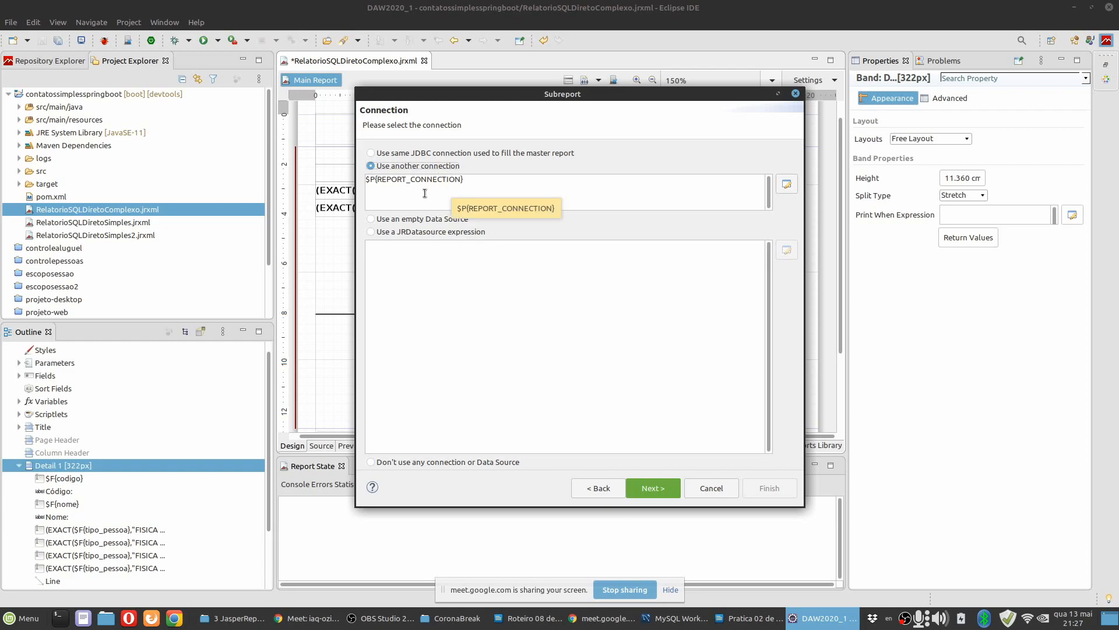
left_click(434, 152)
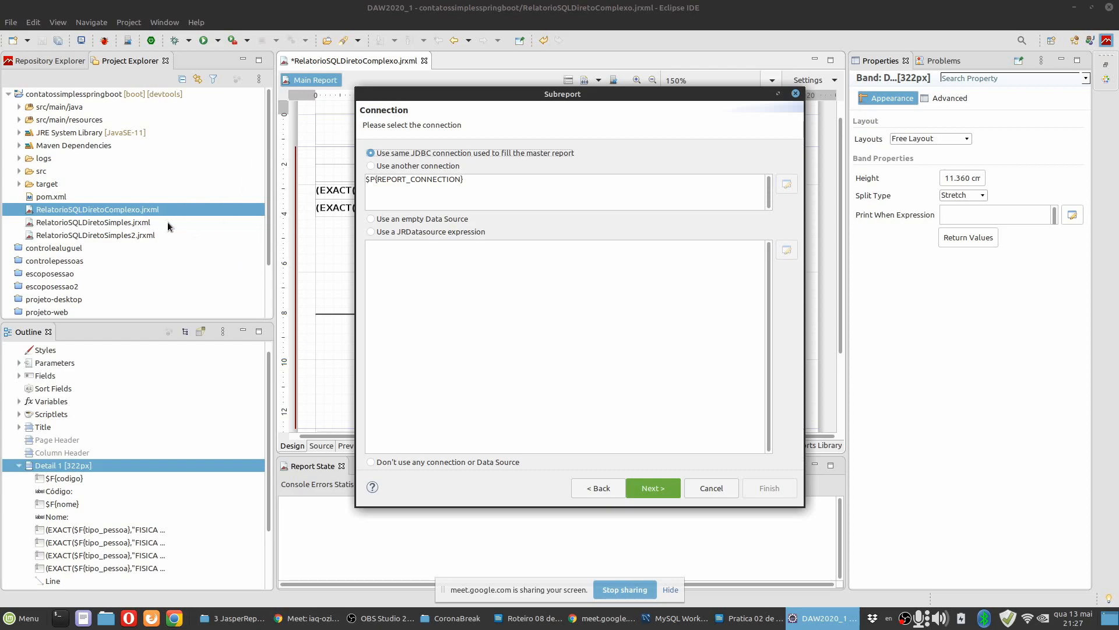
left_click(643, 486)
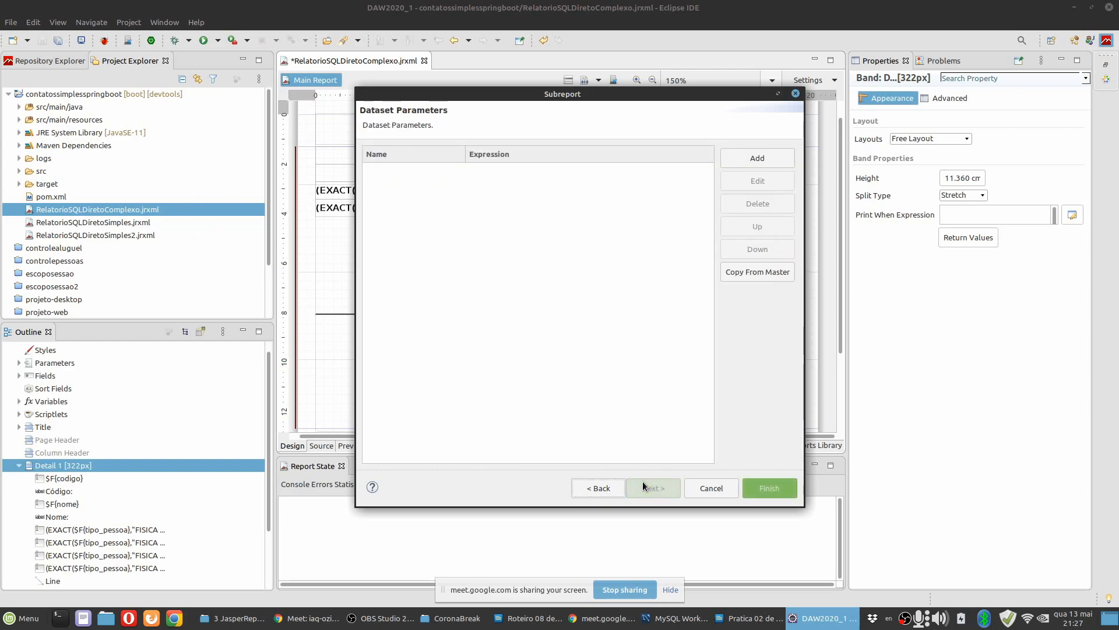
Move the Subreport window off the report design, read instructions 14 and 15 in the Writer document, and return to Eclipse.
left_click_drag(488, 96, 436, 142)
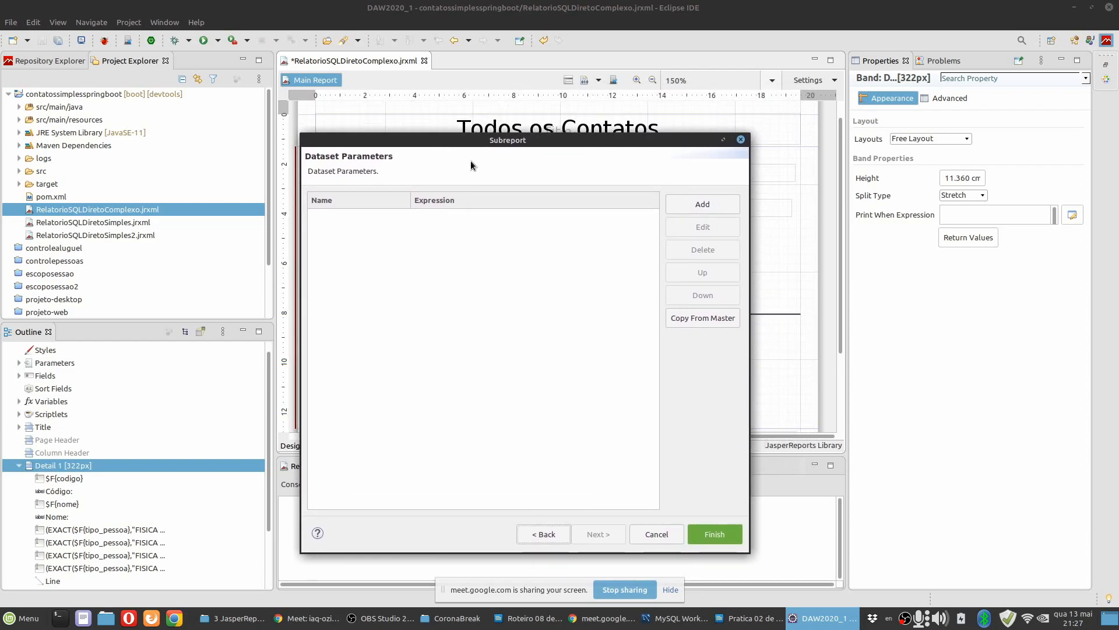
left_click_drag(490, 139, 756, 99)
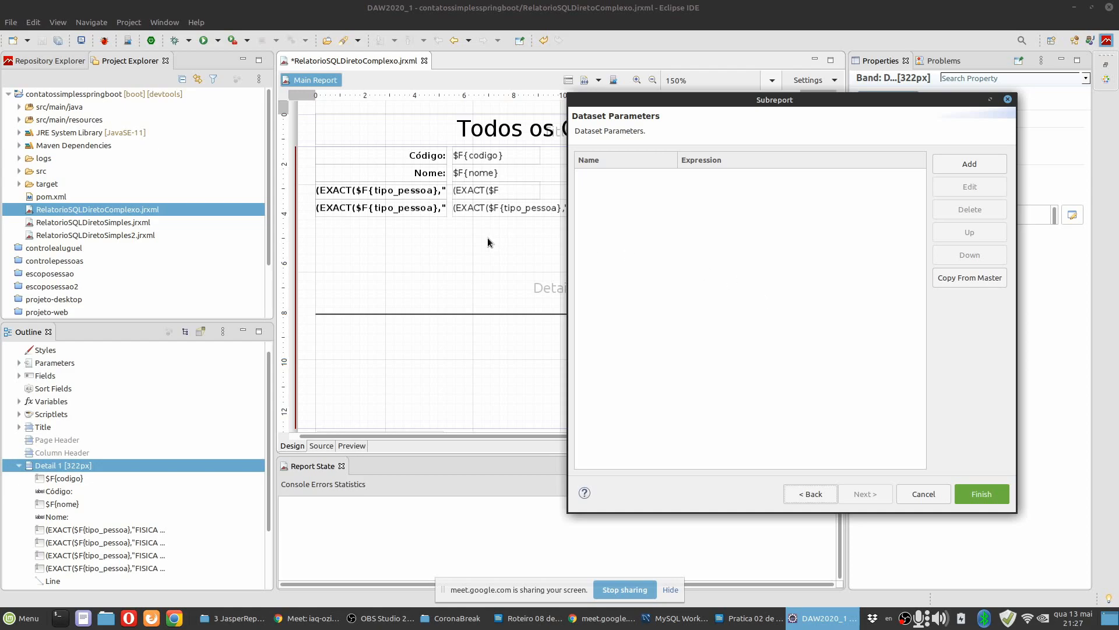
left_click(705, 250)
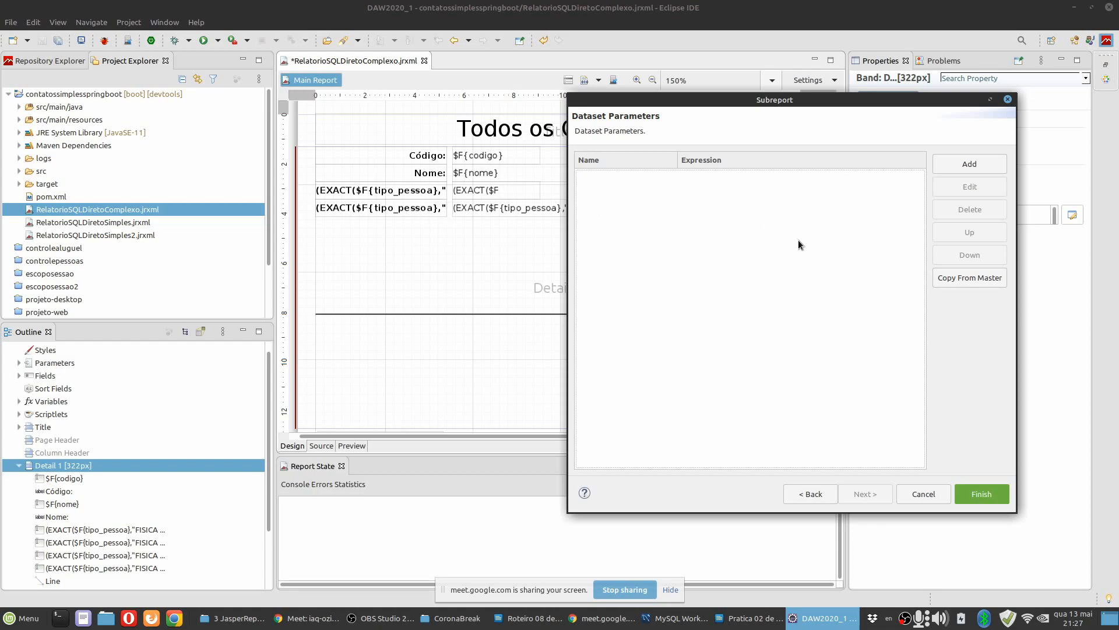
left_click(752, 617)
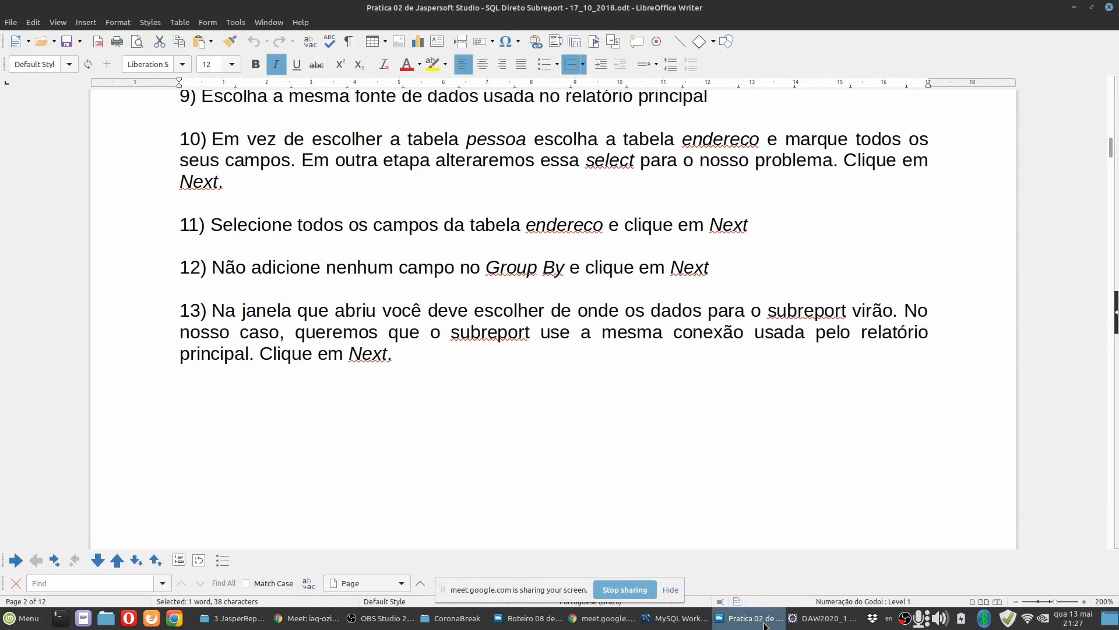
scroll(579, 374, "down", 10)
scroll(577, 388, "down", 8)
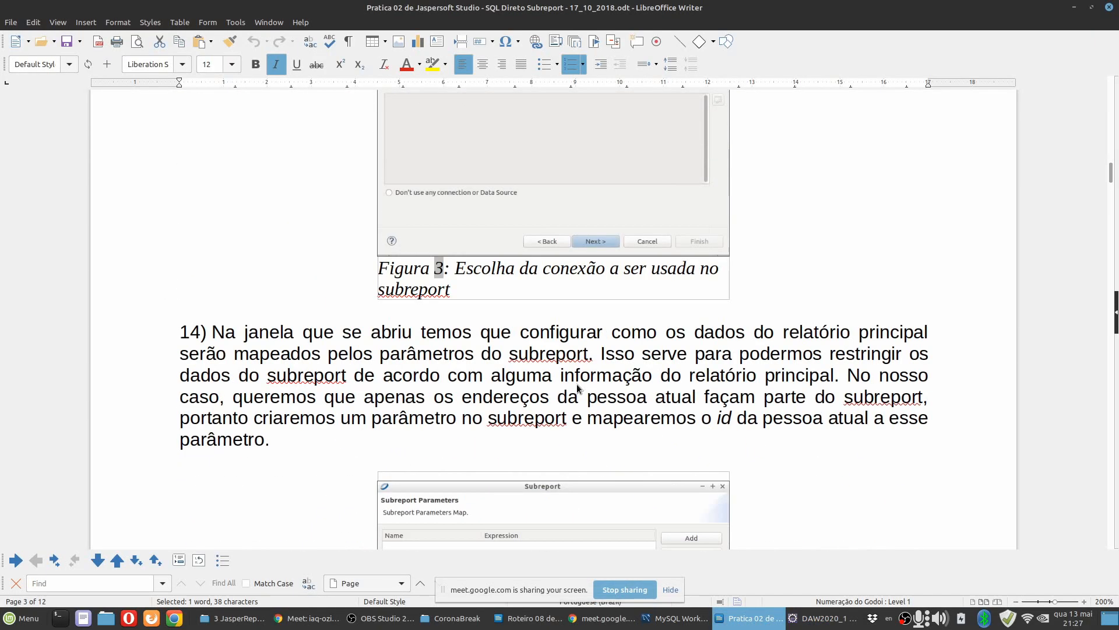
scroll(397, 355, "down", 7)
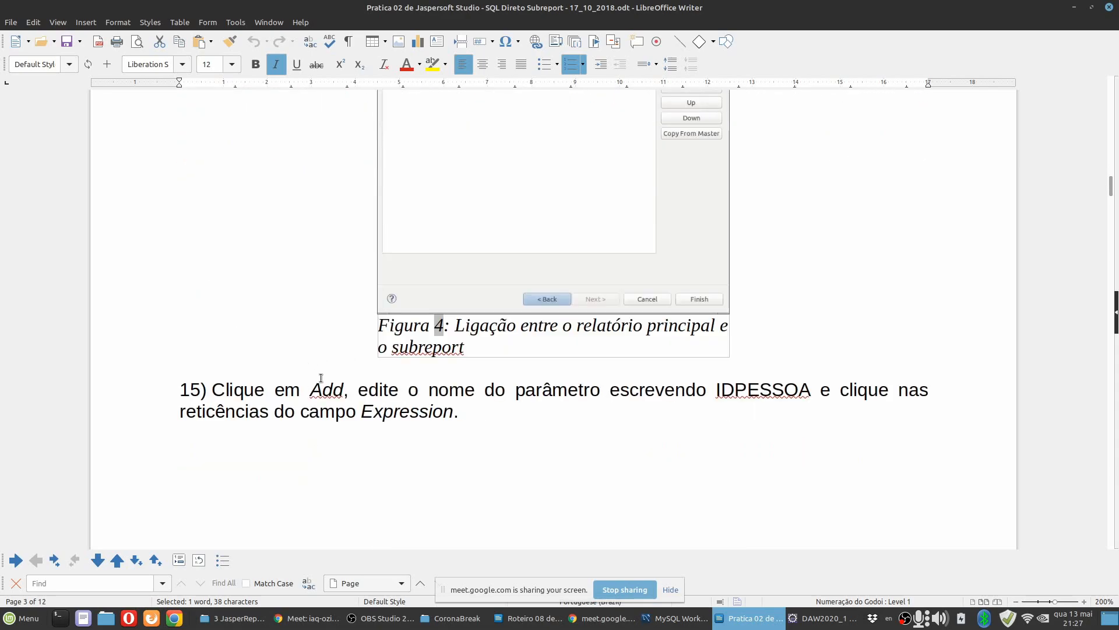
left_click(810, 619)
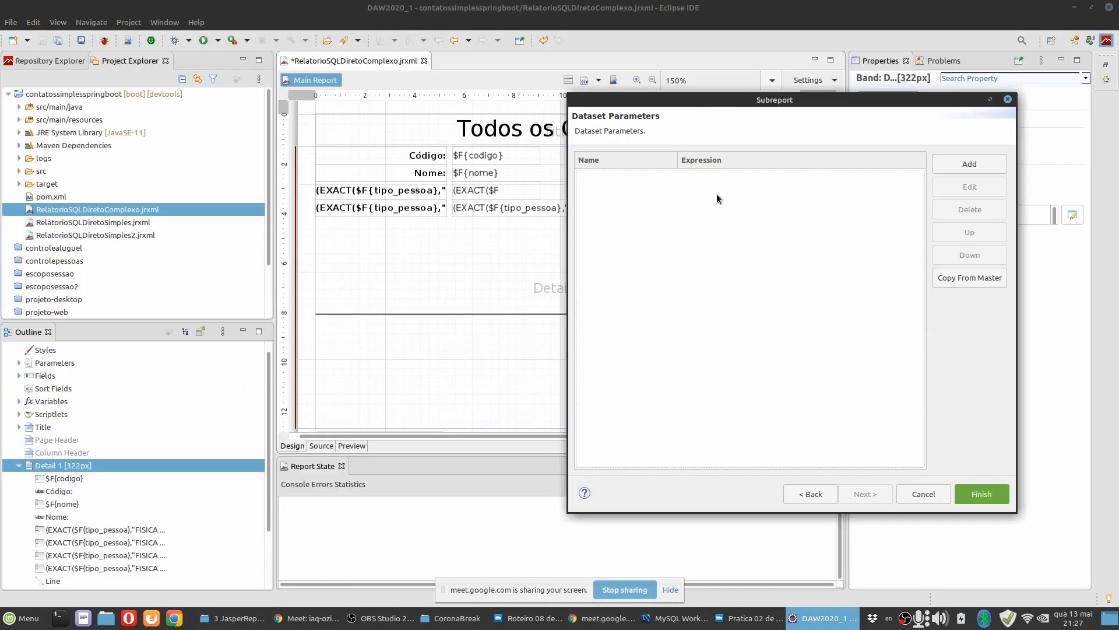
Add a subreport parameter named CODIGOPESSOA, checking the naming in instruction 15 of the Writer document.
left_click(985, 170)
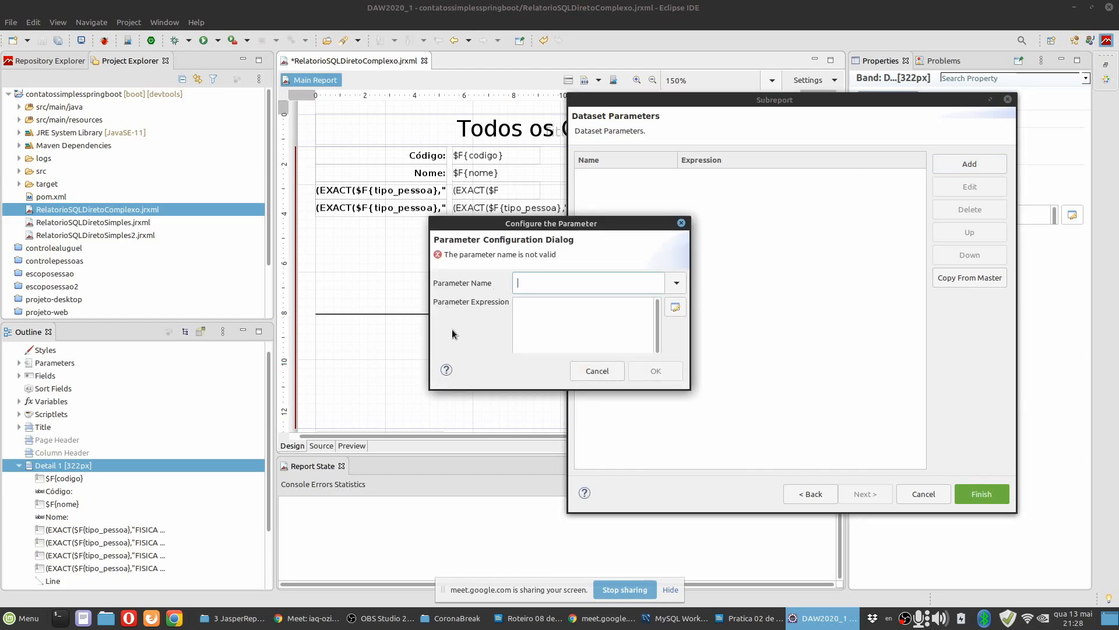
left_click(749, 618)
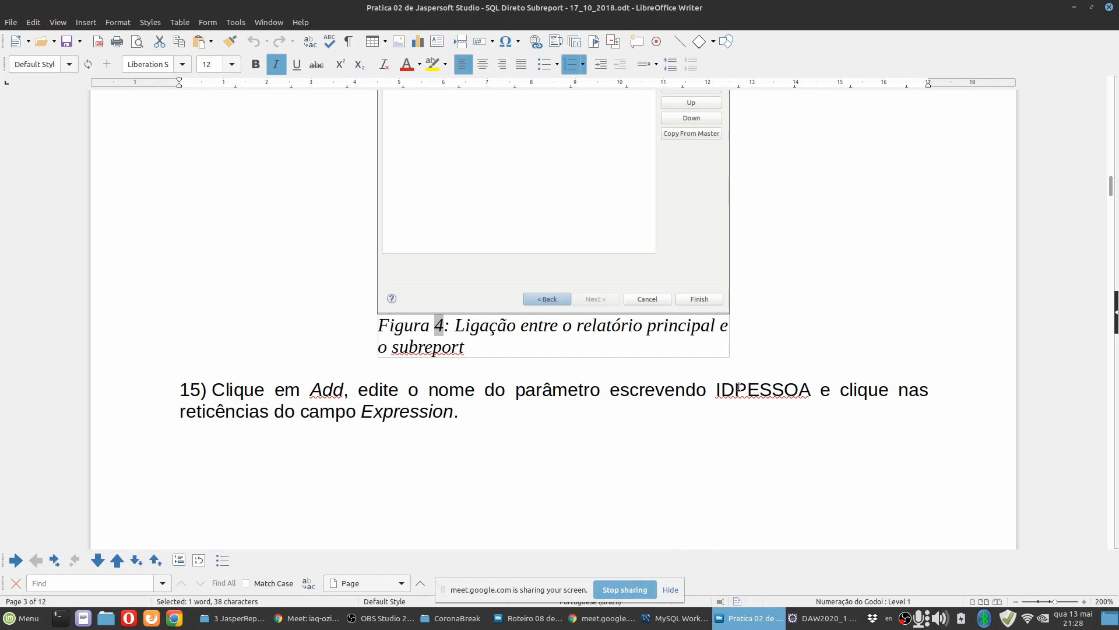
left_click(794, 618)
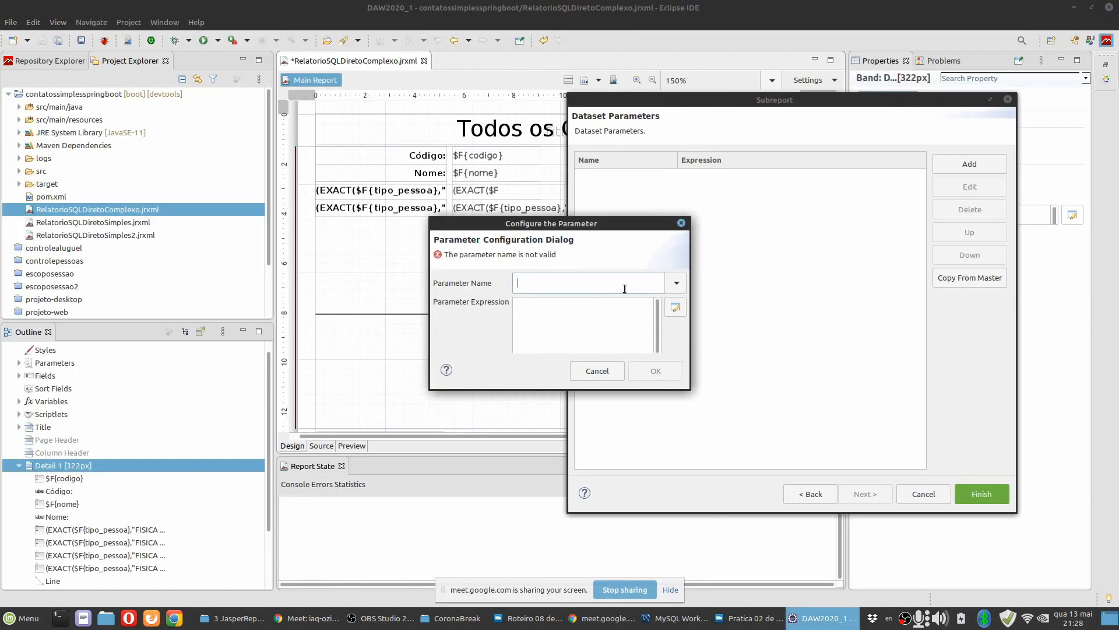
type("CODIGOPESSOA")
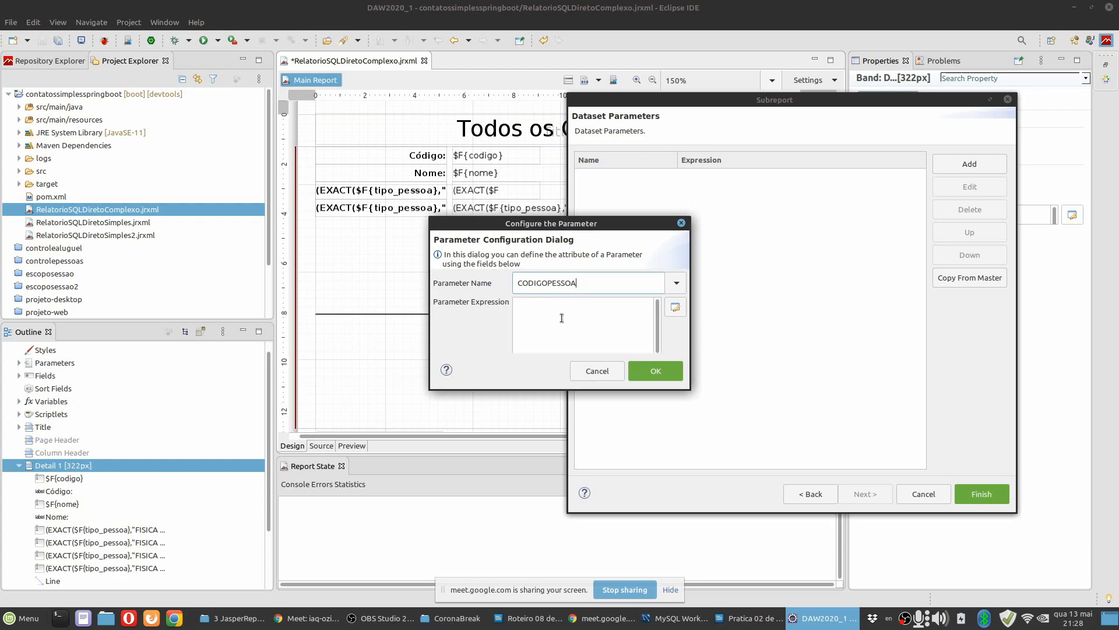
Read practice guide items 15 and 16 on configuring the subreport parameter in LibreOffice Writer and return to Eclipse.
left_click(552, 312)
left_click(755, 619)
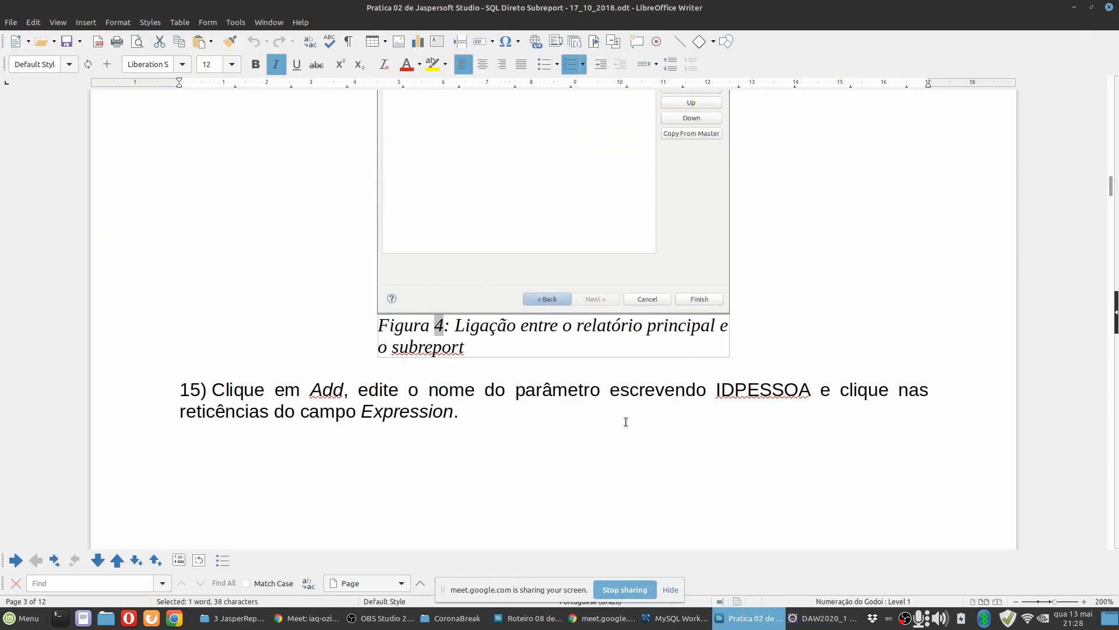
scroll(632, 414, "down", 3)
scroll(446, 266, "down", 5)
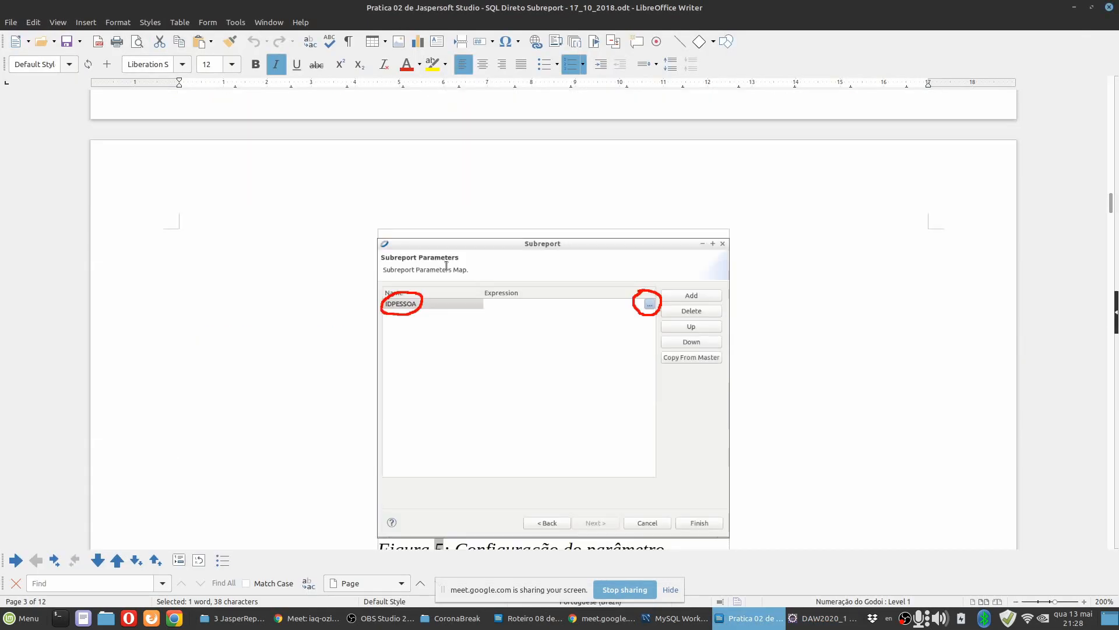
scroll(474, 311, "down", 1)
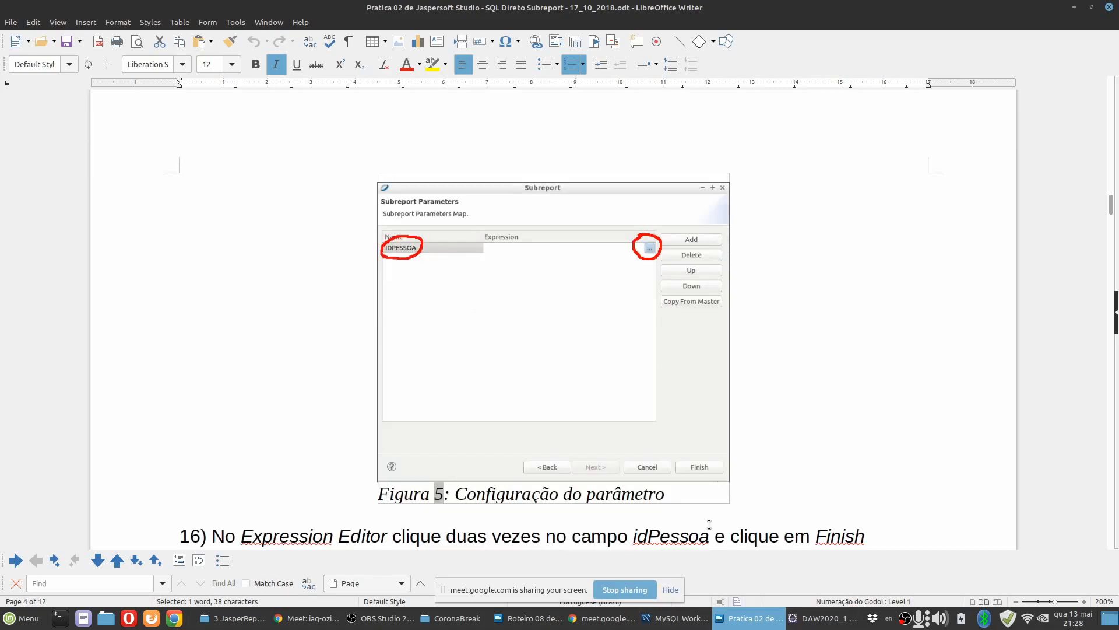
scroll(603, 343, "up", 9)
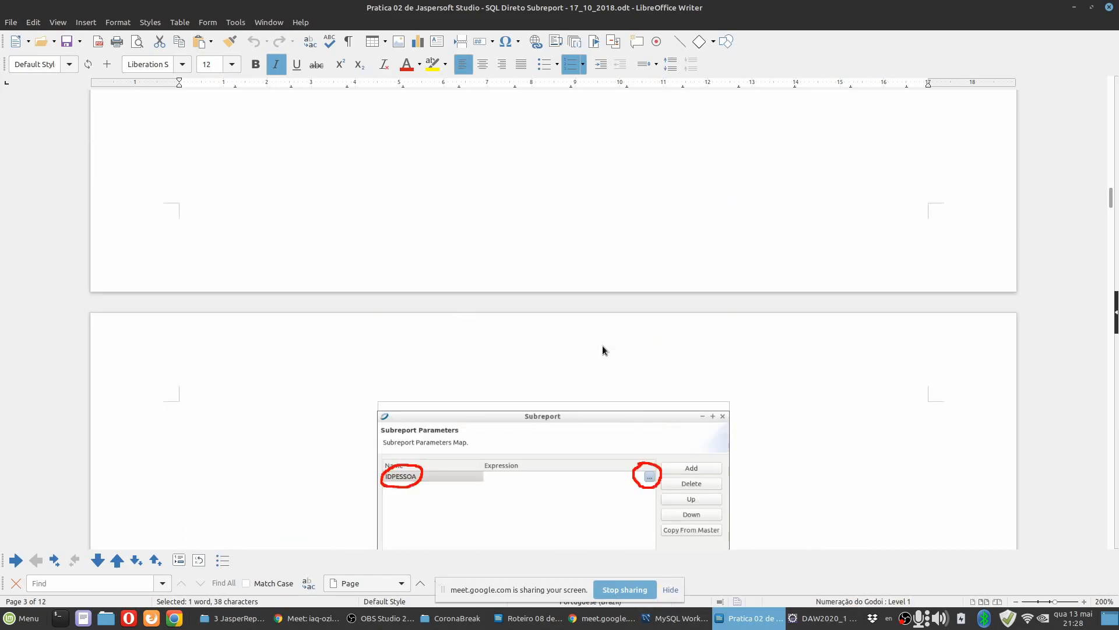
scroll(617, 312, "down", 1)
scroll(424, 437, "down", 5)
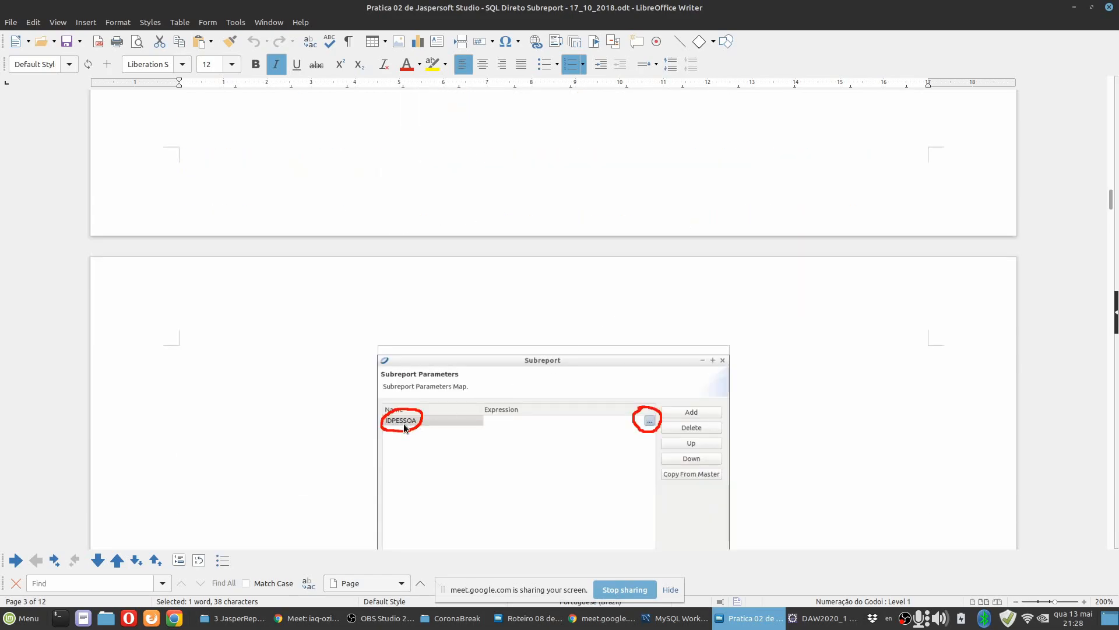
scroll(643, 426, "down", 4)
scroll(723, 401, "down", 2)
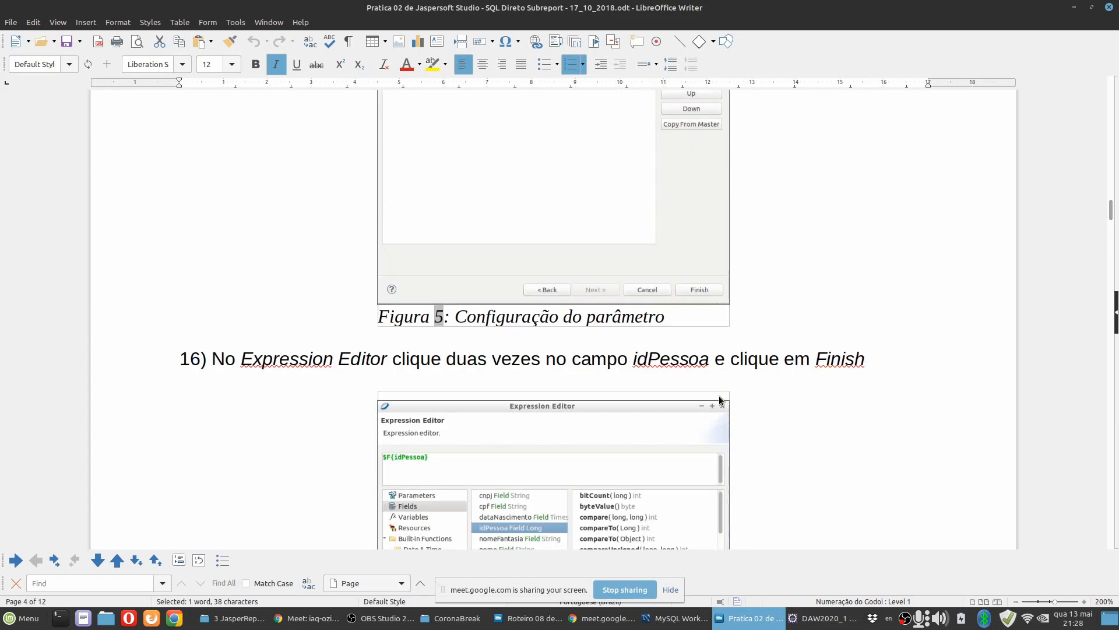
scroll(544, 456, "down", 2)
key("alt+Tab")
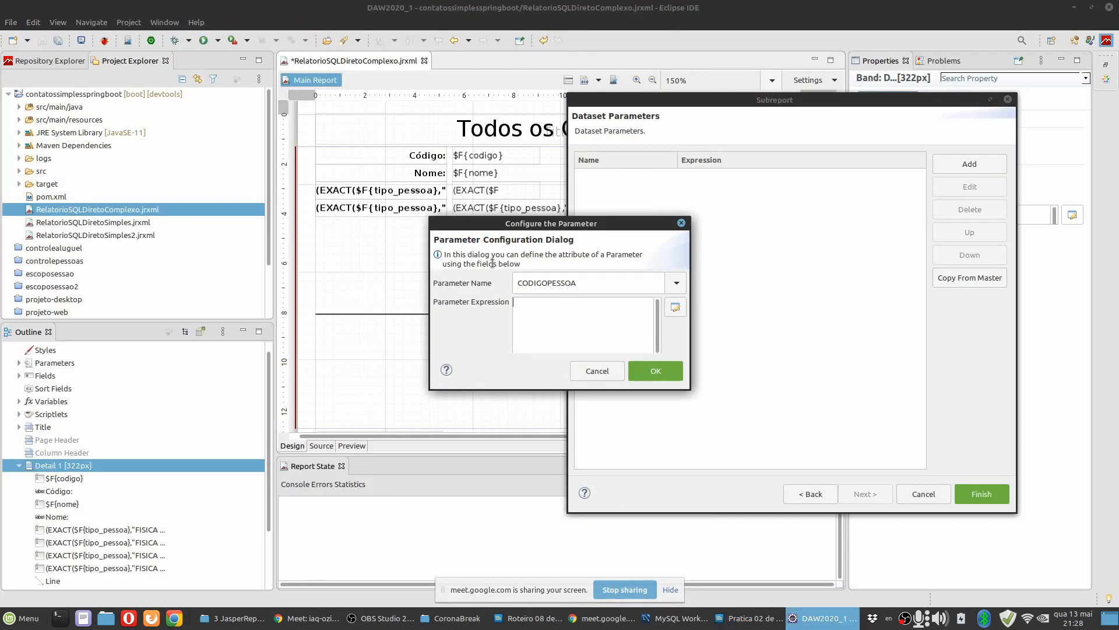
Set the expression of the CODIGOPESSOA parameter to the codigo field, $F{codigo}, in the Expression Editor.
left_click(679, 309)
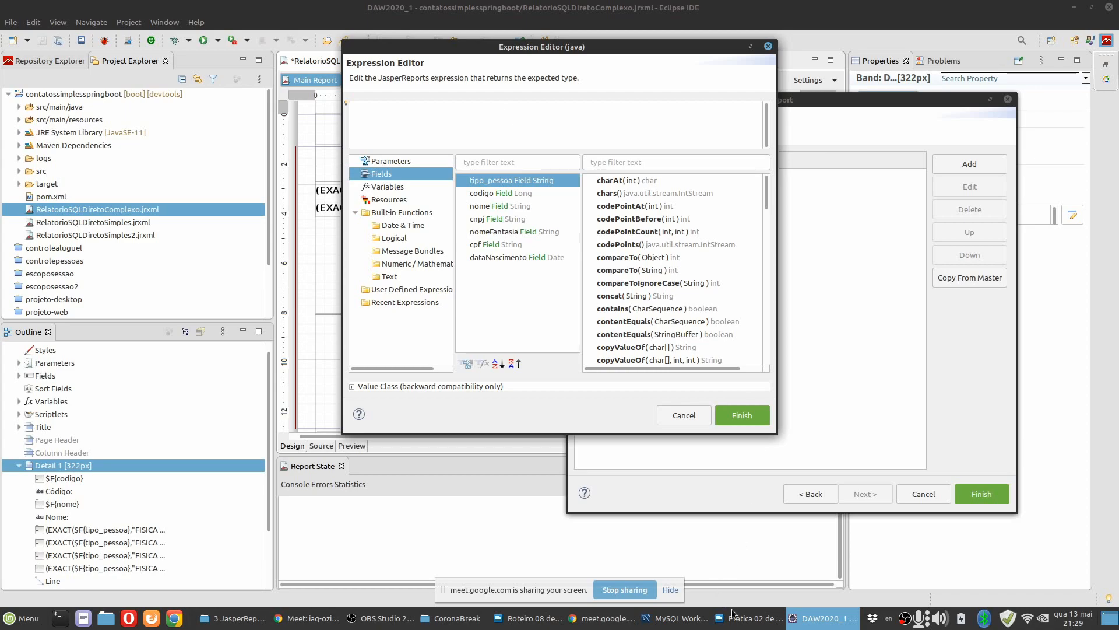
key("alt+Tab")
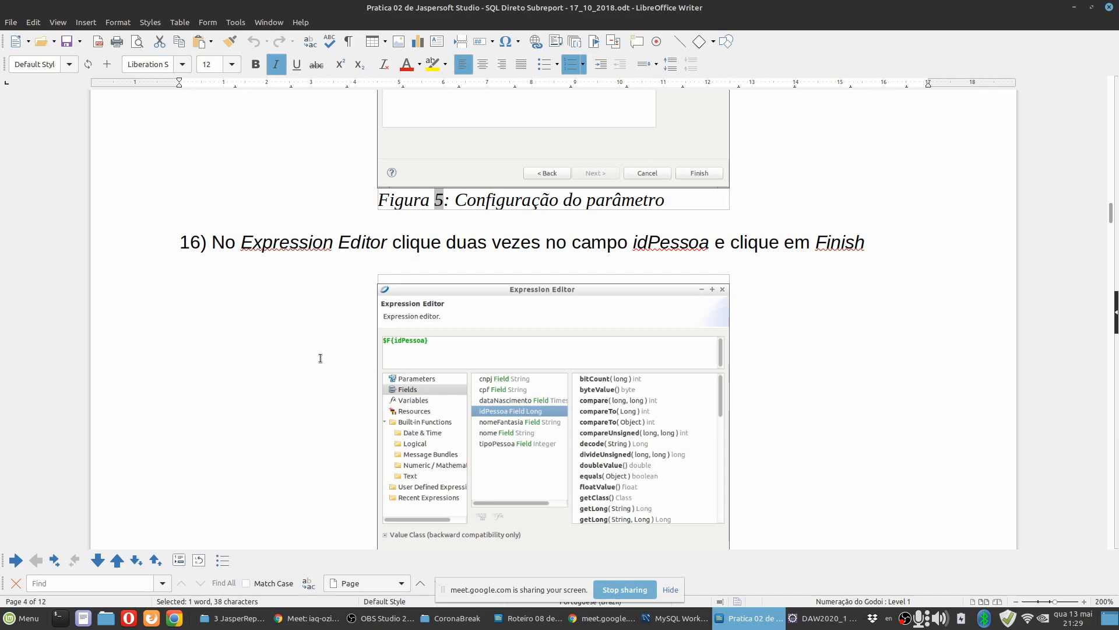
scroll(319, 357, "down", 4)
scroll(319, 357, "up", 3)
left_click(806, 620)
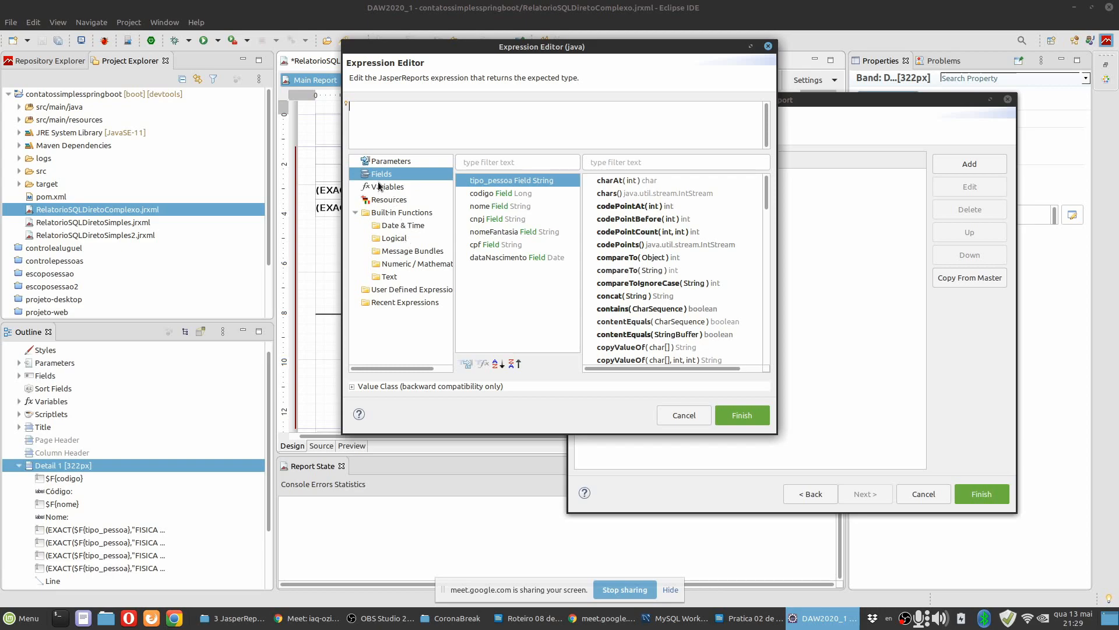
left_click(502, 195)
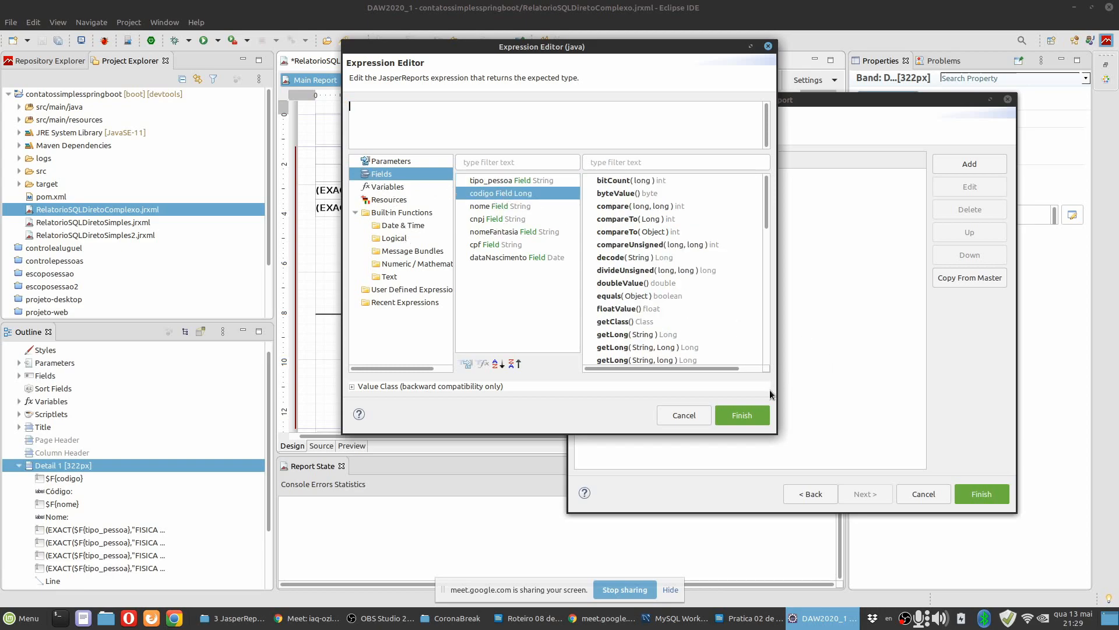
left_click(740, 411)
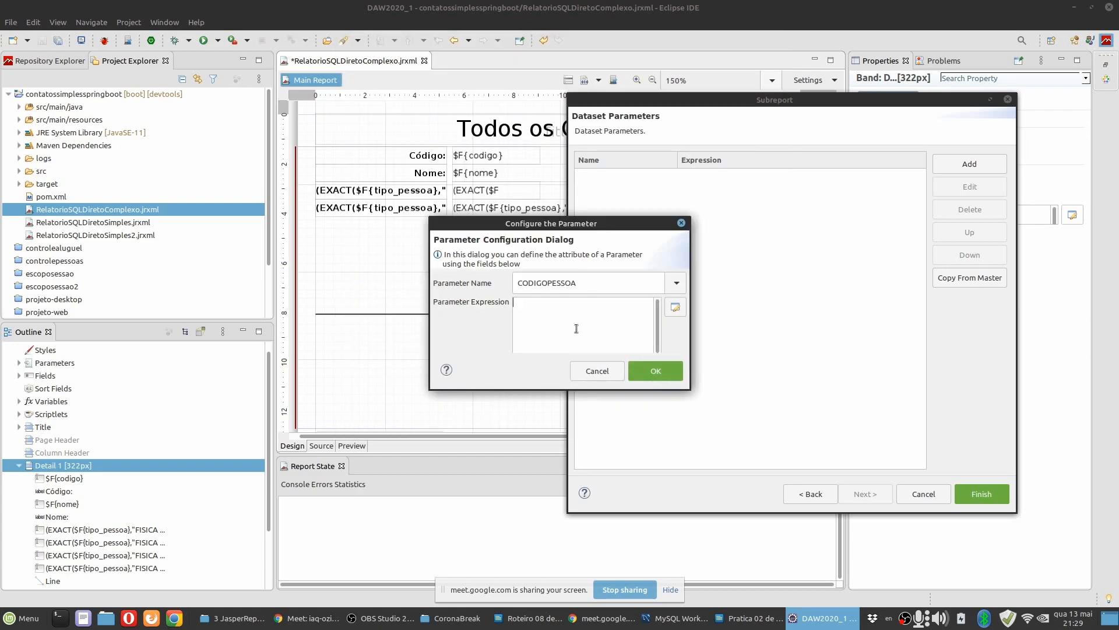
left_click(675, 308)
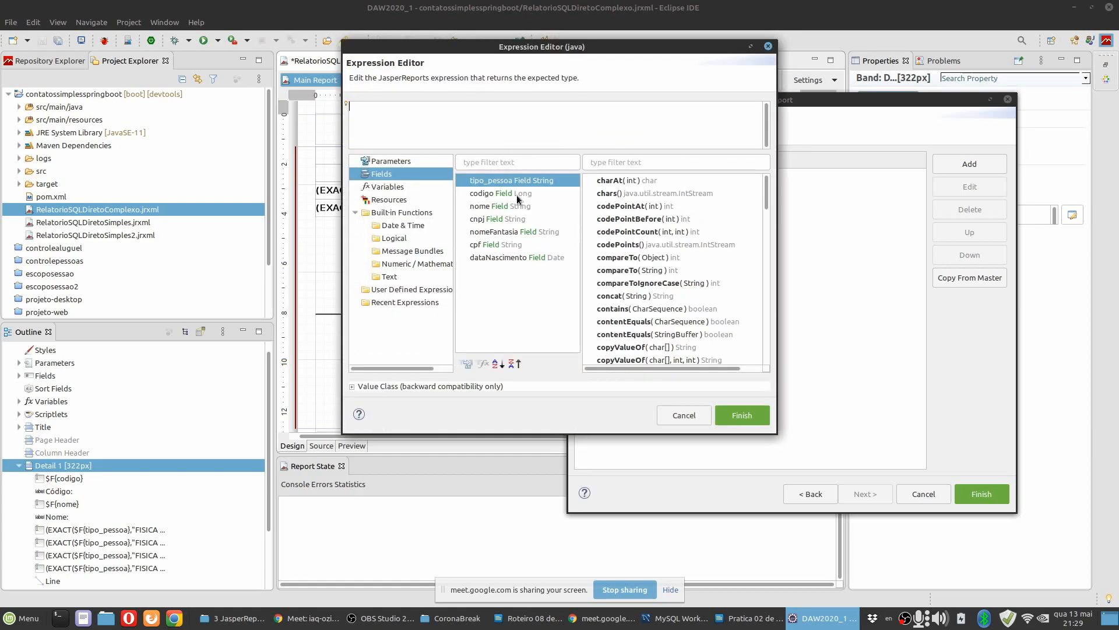
double_click(495, 195)
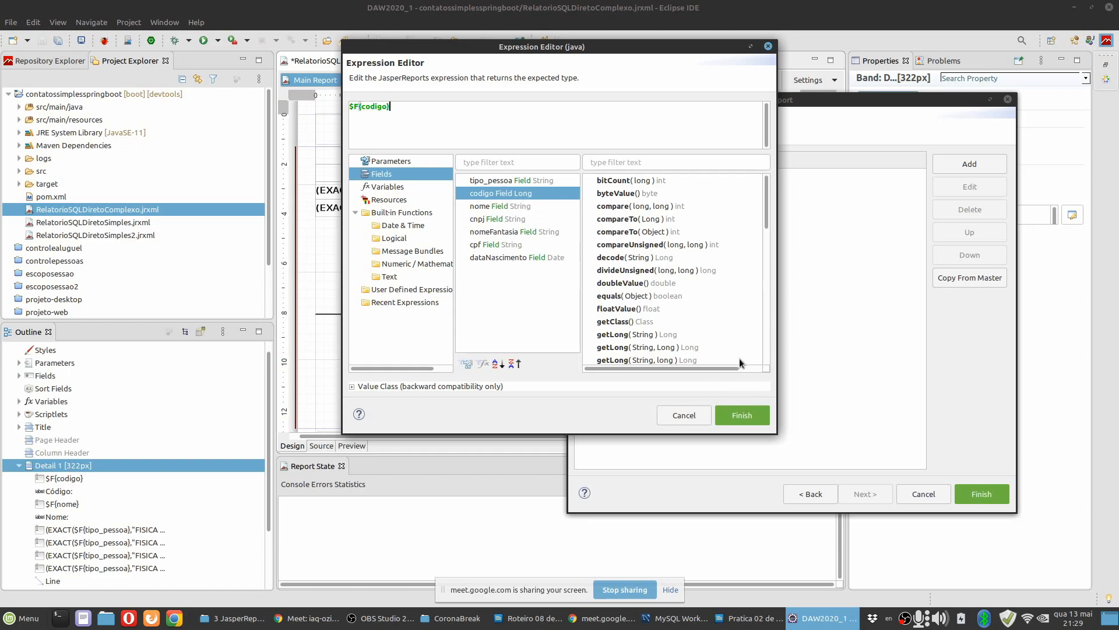
left_click(742, 414)
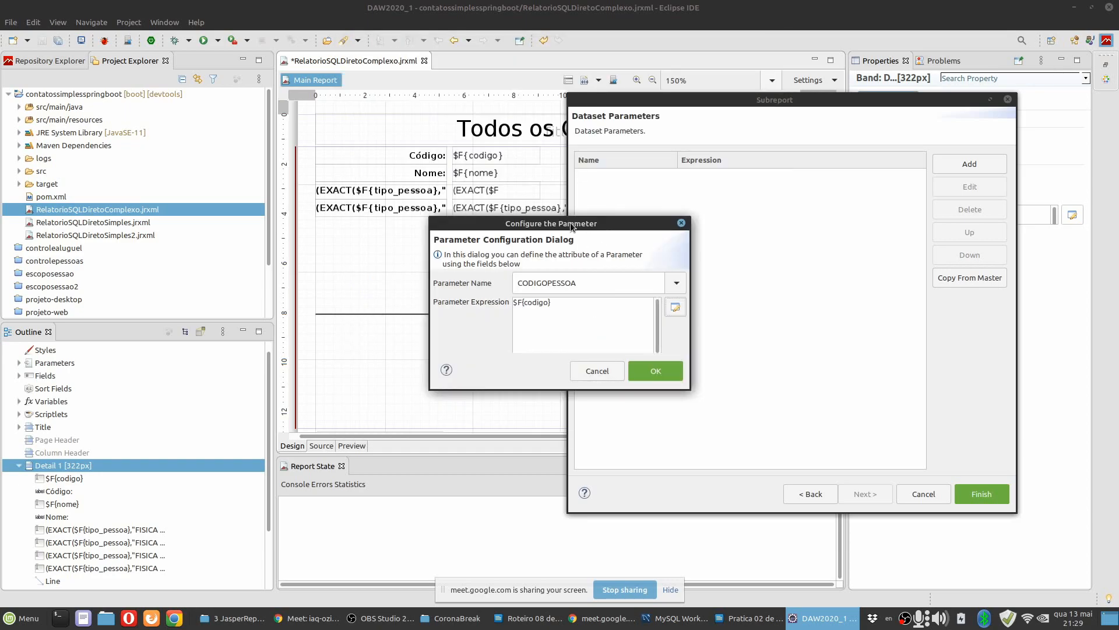
Confirm the CODIGOPESSOA dataset parameter and finish the subreport wizard.
left_click_drag(571, 251, 421, 277)
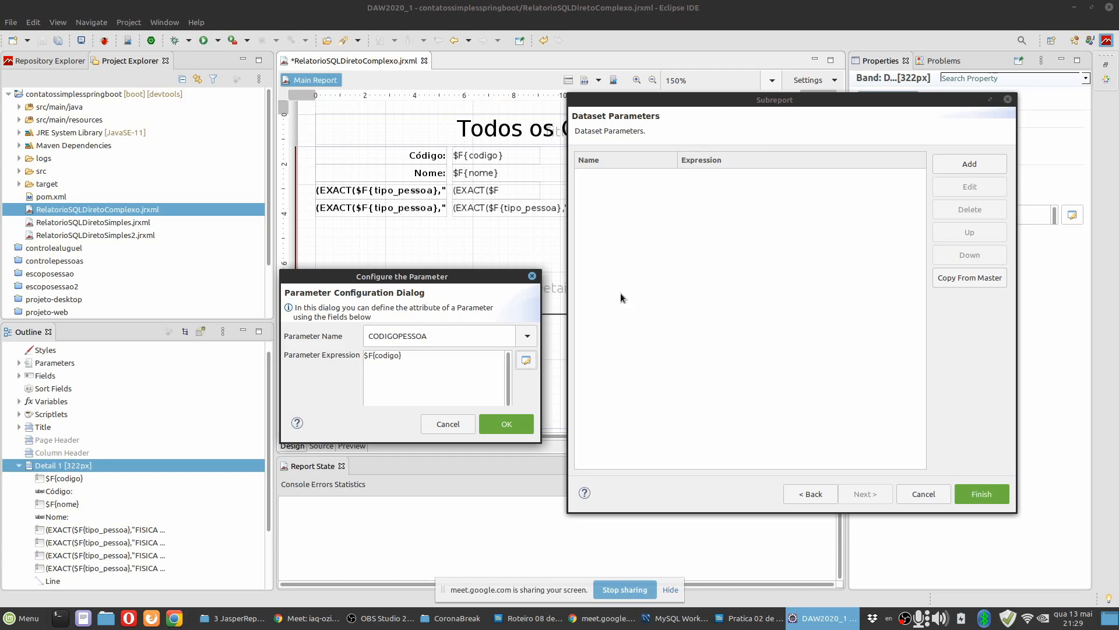
left_click_drag(448, 336, 307, 339)
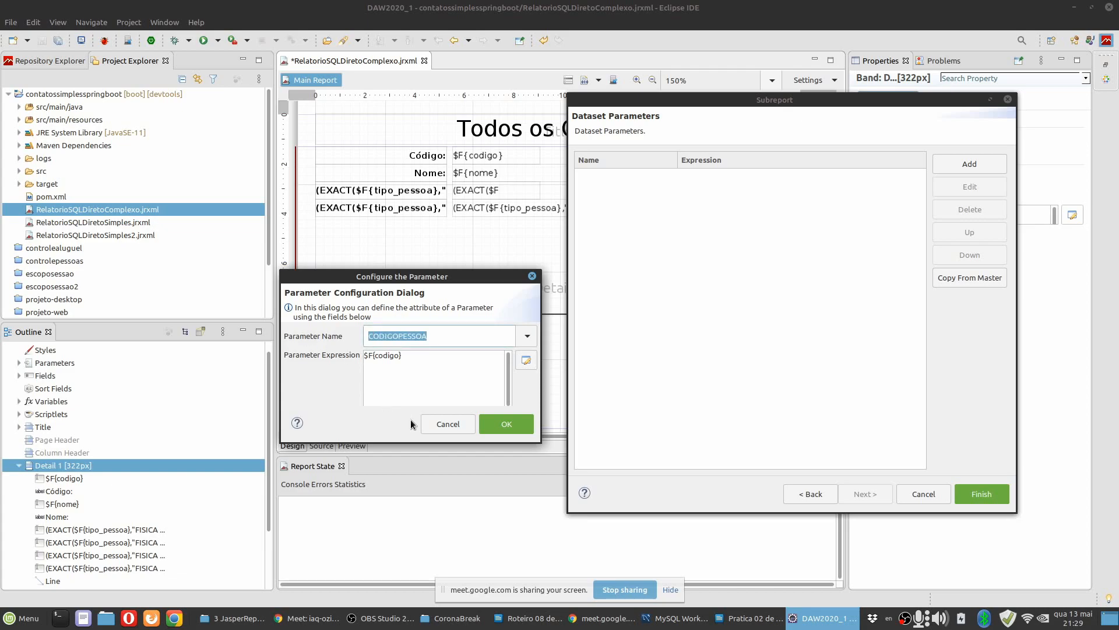
left_click(409, 363)
left_click(449, 336)
left_click(527, 424)
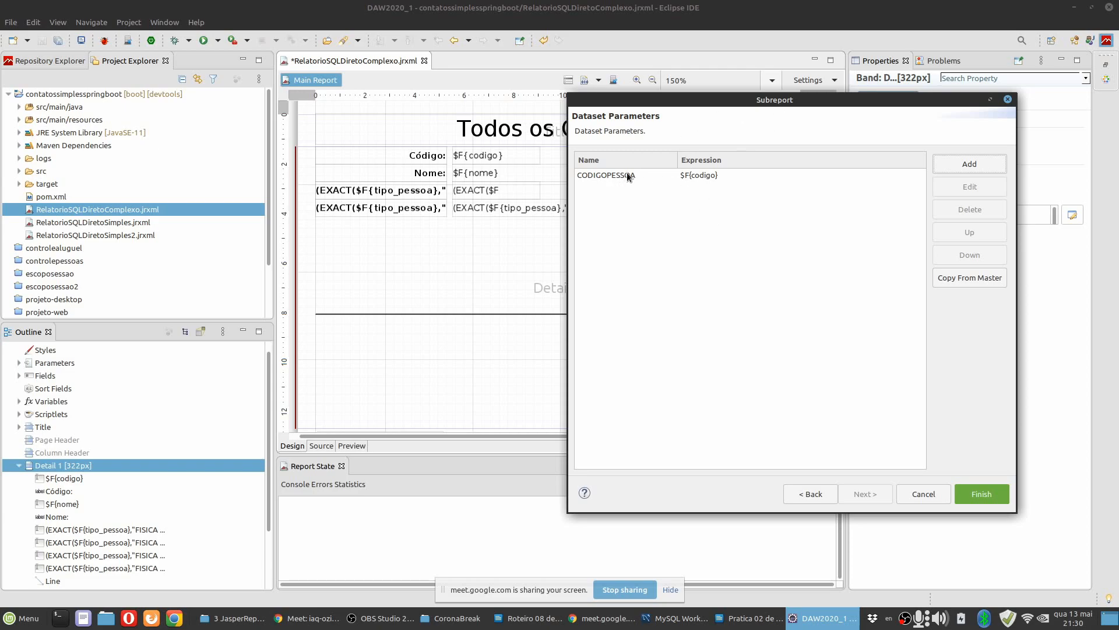
left_click(978, 494)
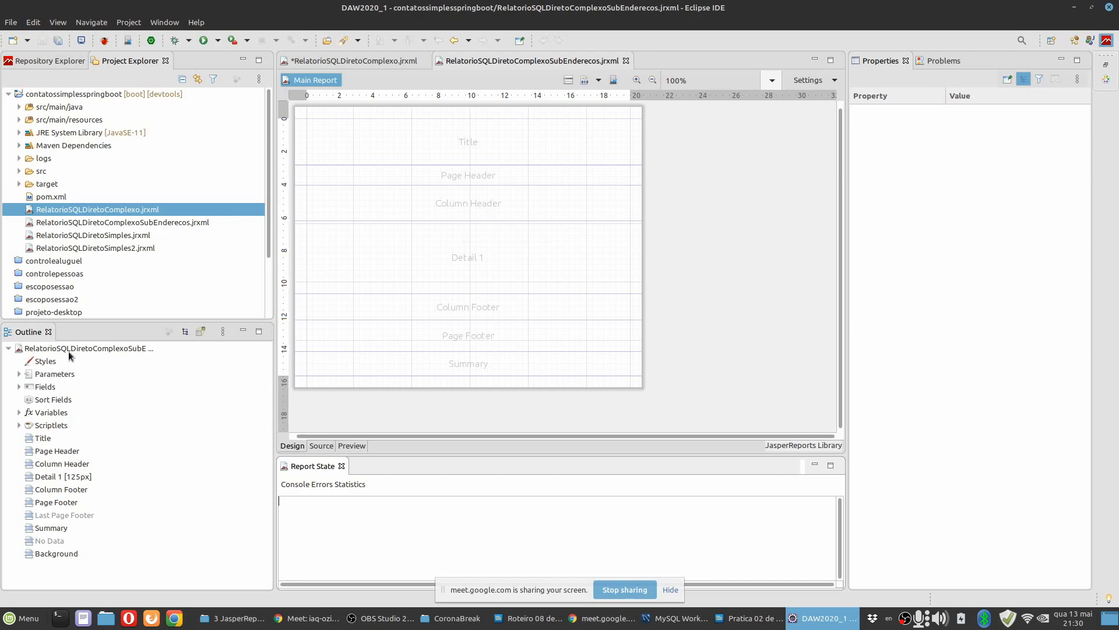
Examine the new address subreport's fields and the properties of its CODIGOPESSOA parameter.
left_click(28, 389)
double_click(33, 389)
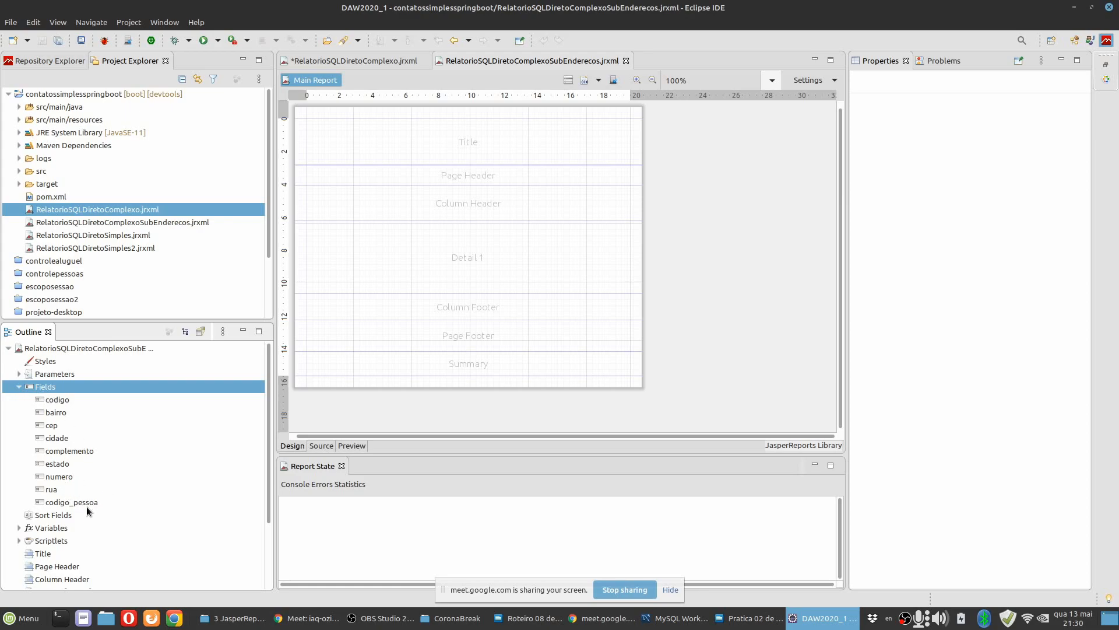
left_click(19, 374)
scroll(93, 390, "down", 2)
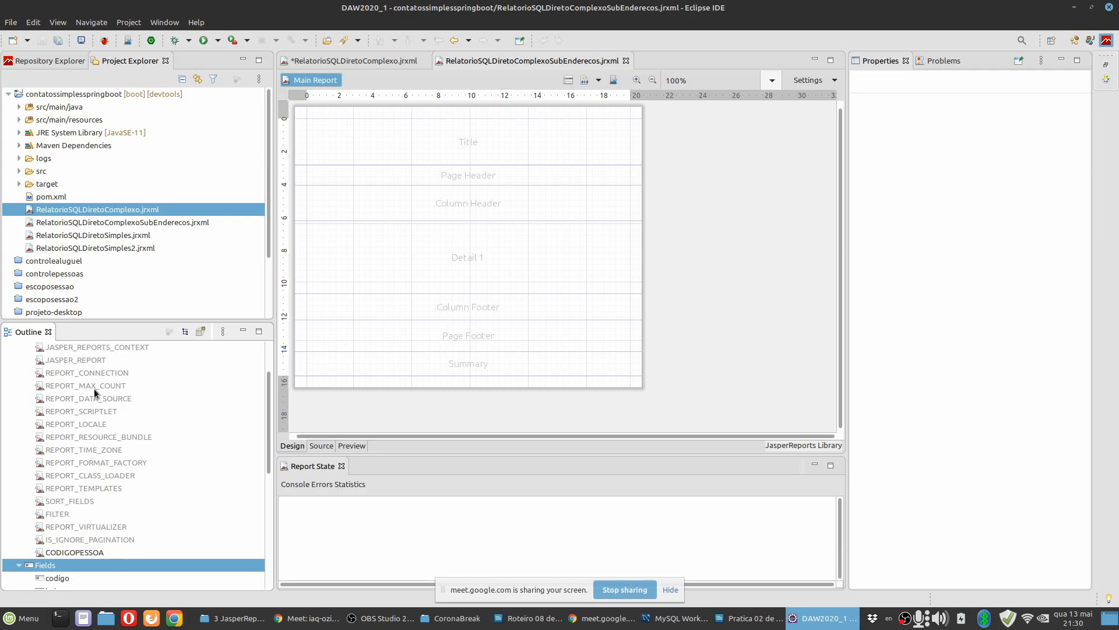
left_click(105, 553)
scroll(85, 543, "down", 1)
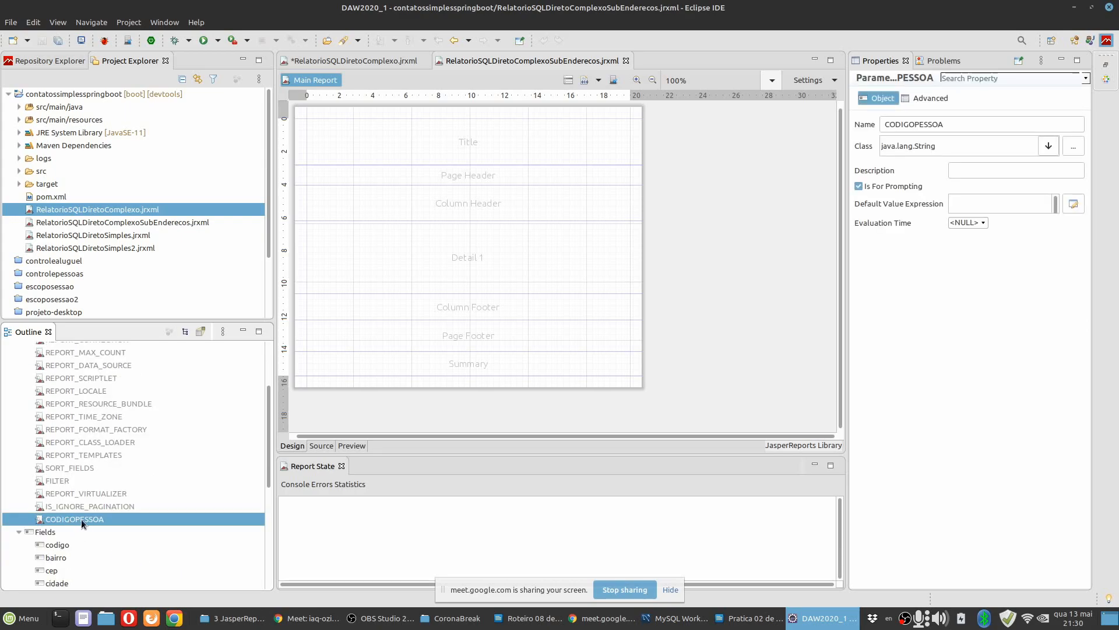
left_click(502, 261)
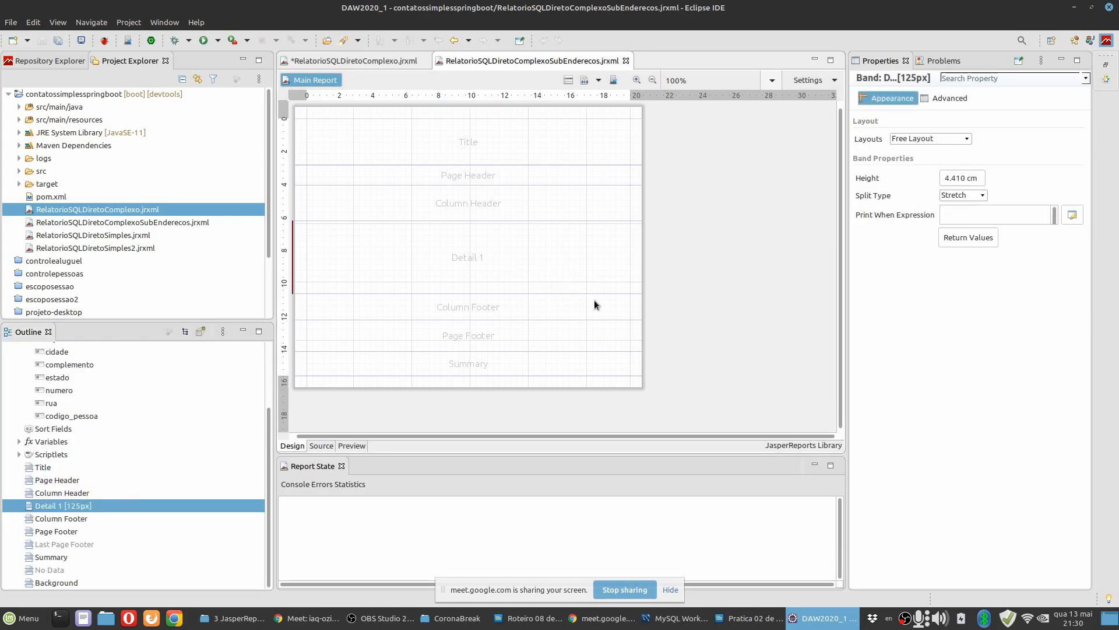
Read the guide's instructions on changing the parameter's class in LibreOffice Writer and return to Eclipse.
left_click(726, 625)
scroll(602, 344, "down", 3)
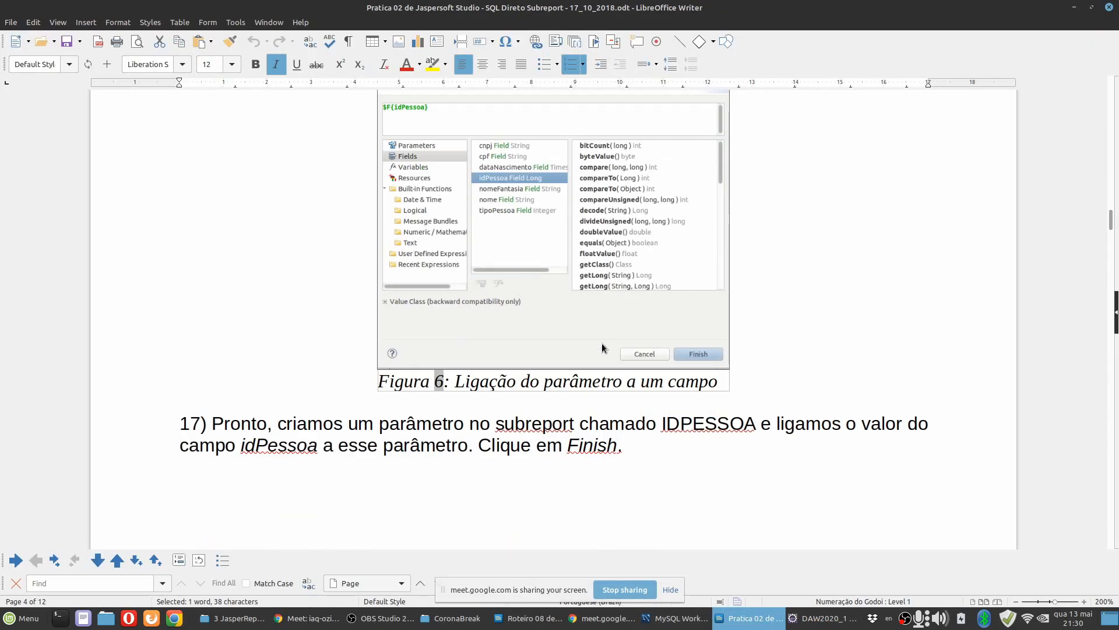
scroll(528, 318, "down", 10)
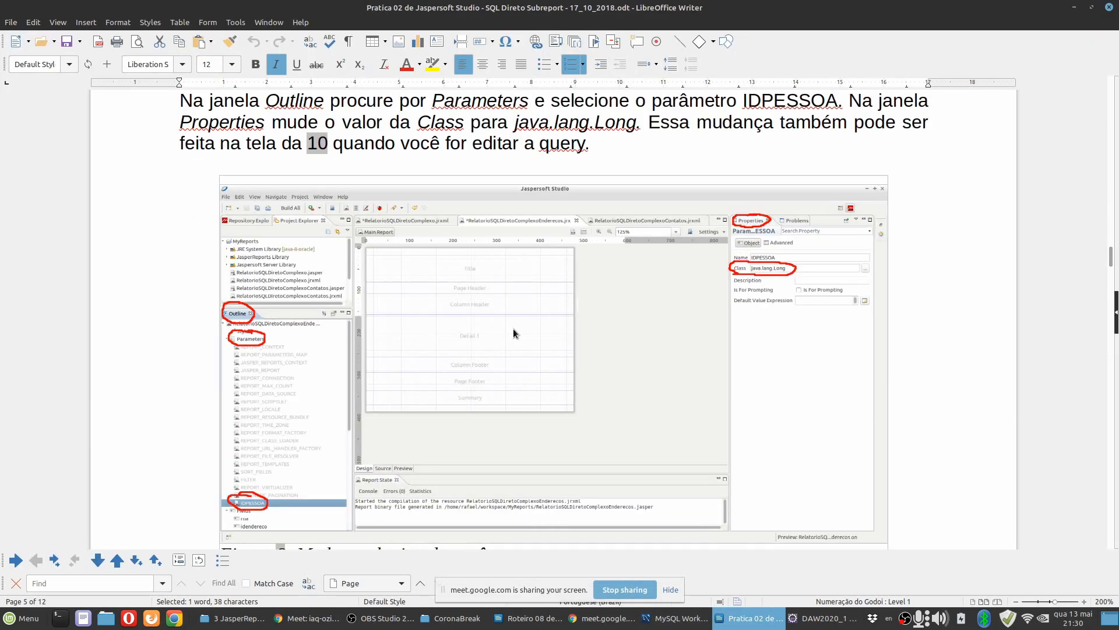
left_click(819, 618)
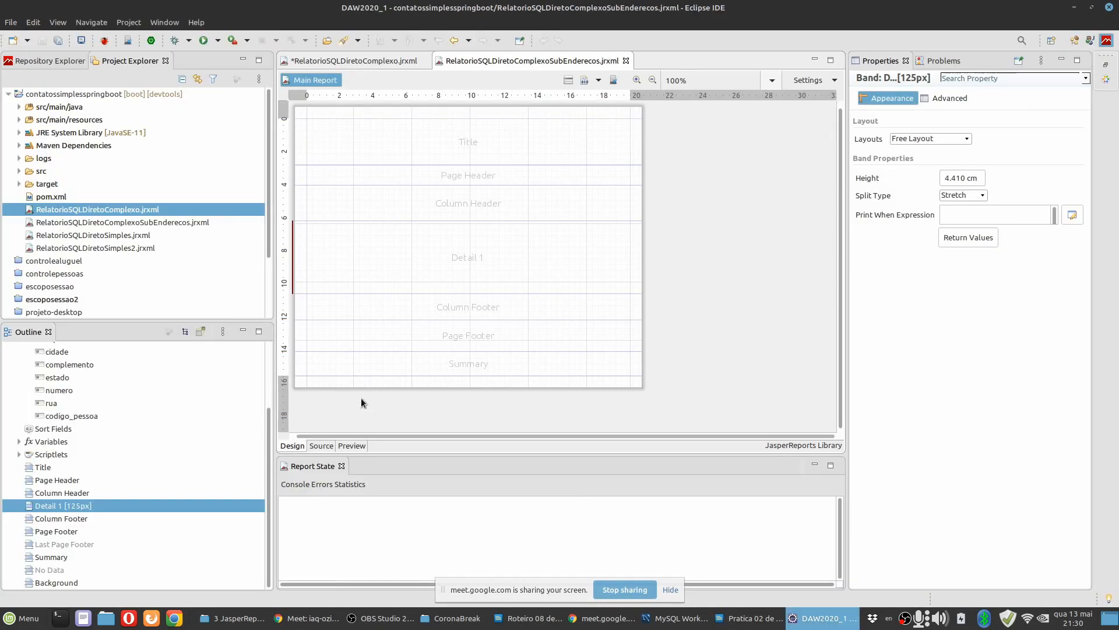
Set the class of the subreport's CODIGOPESSOA parameter to java.lang.Long and check it in the parameter's properties.
scroll(83, 412, "up", 3)
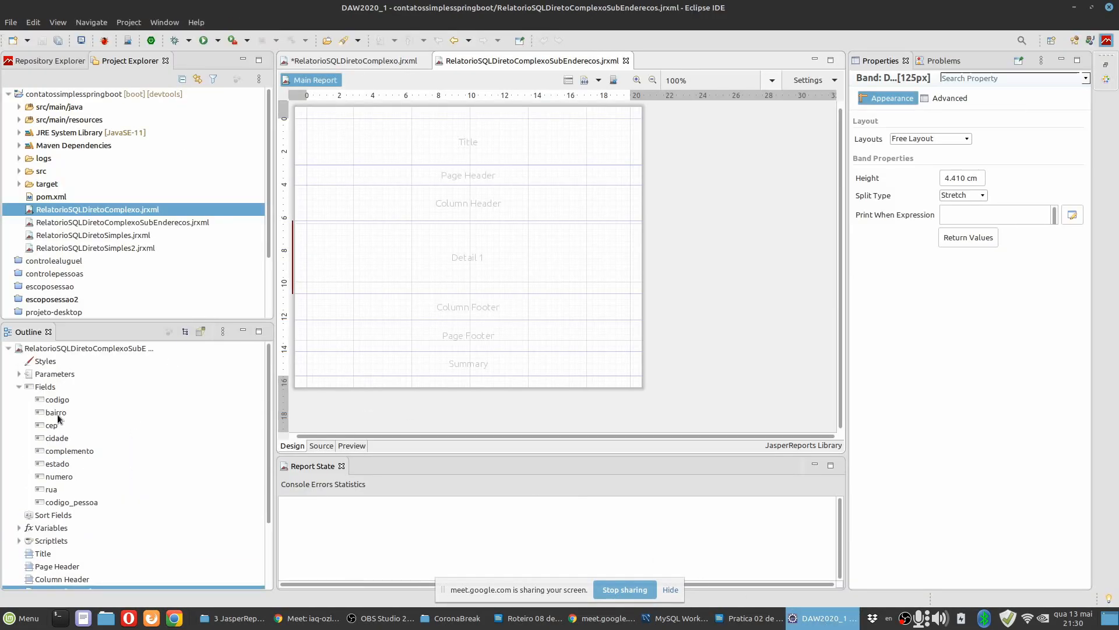
left_click(23, 377)
scroll(83, 565, "down", 3)
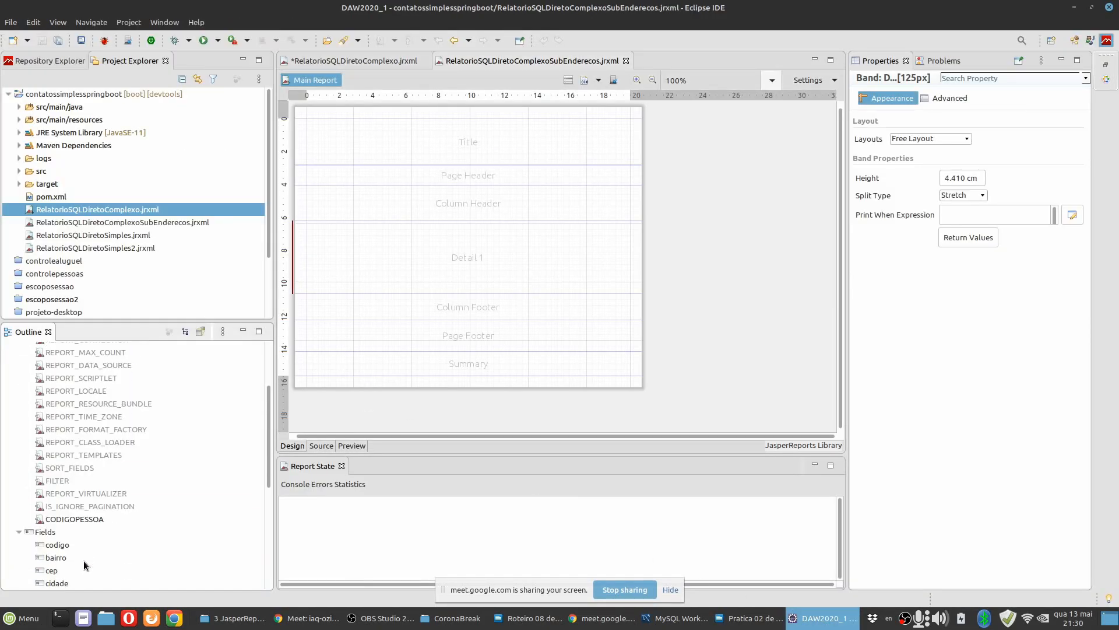
left_click(82, 513)
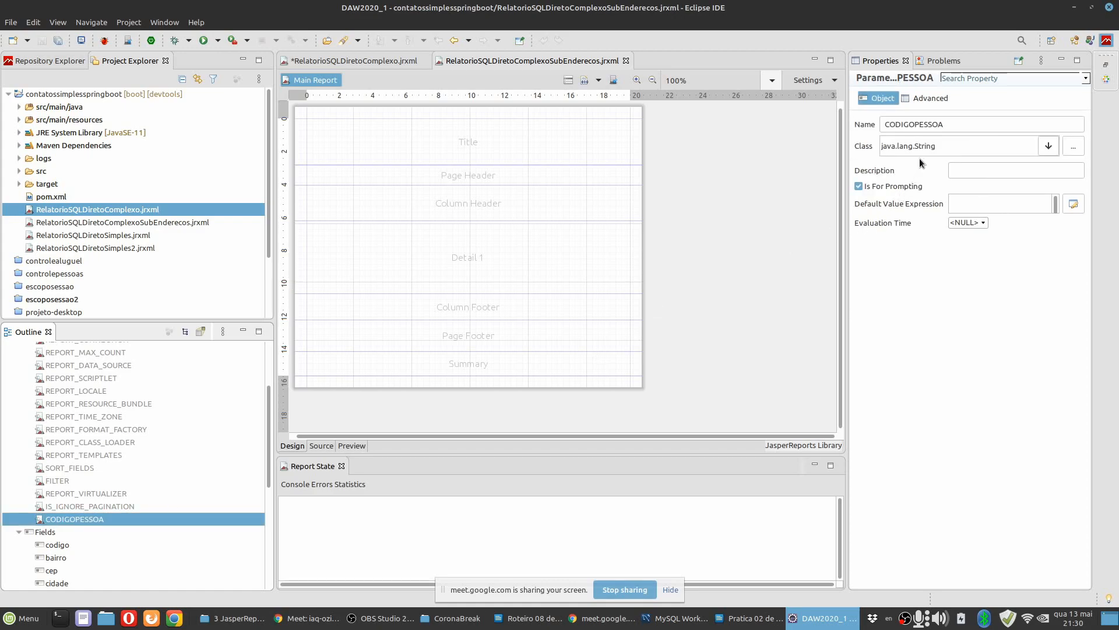
left_click(1037, 149)
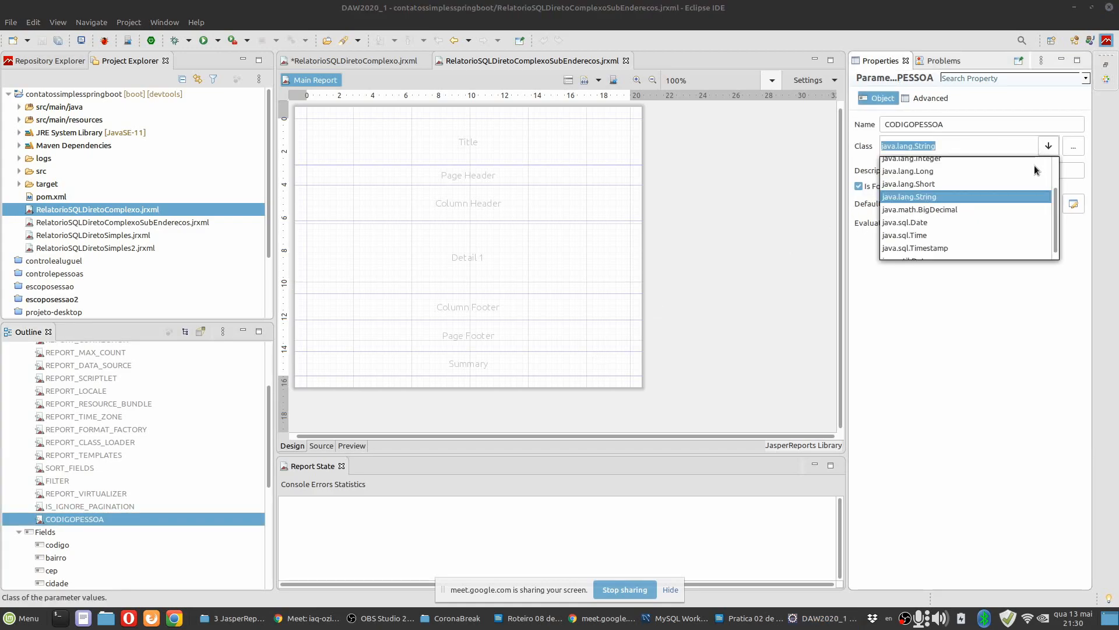
left_click(934, 171)
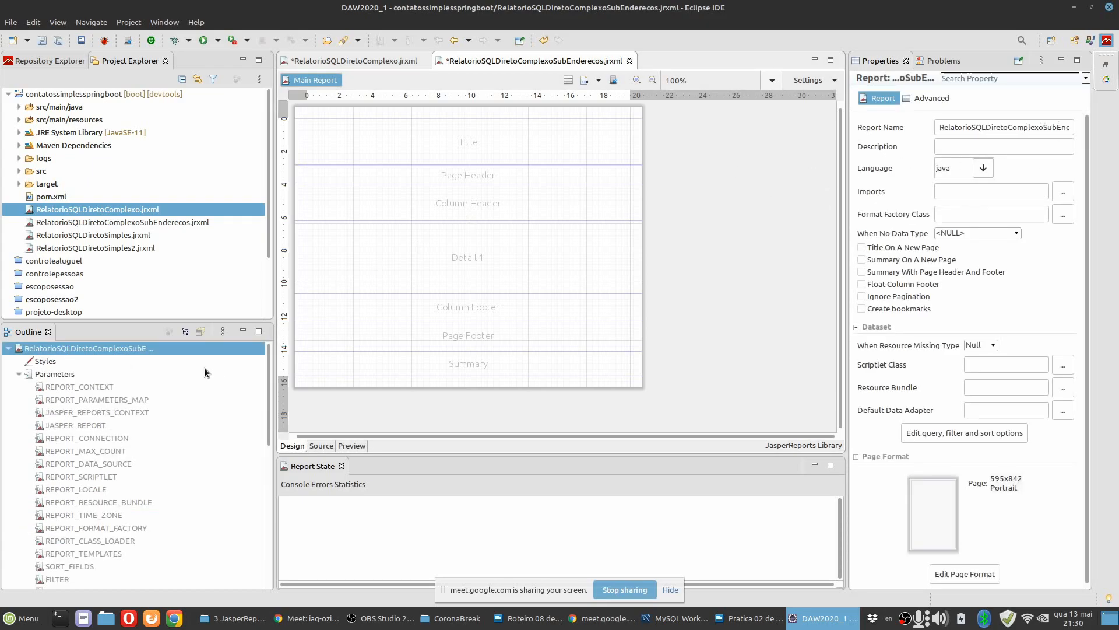
scroll(45, 561, "down", 3)
left_click(71, 521)
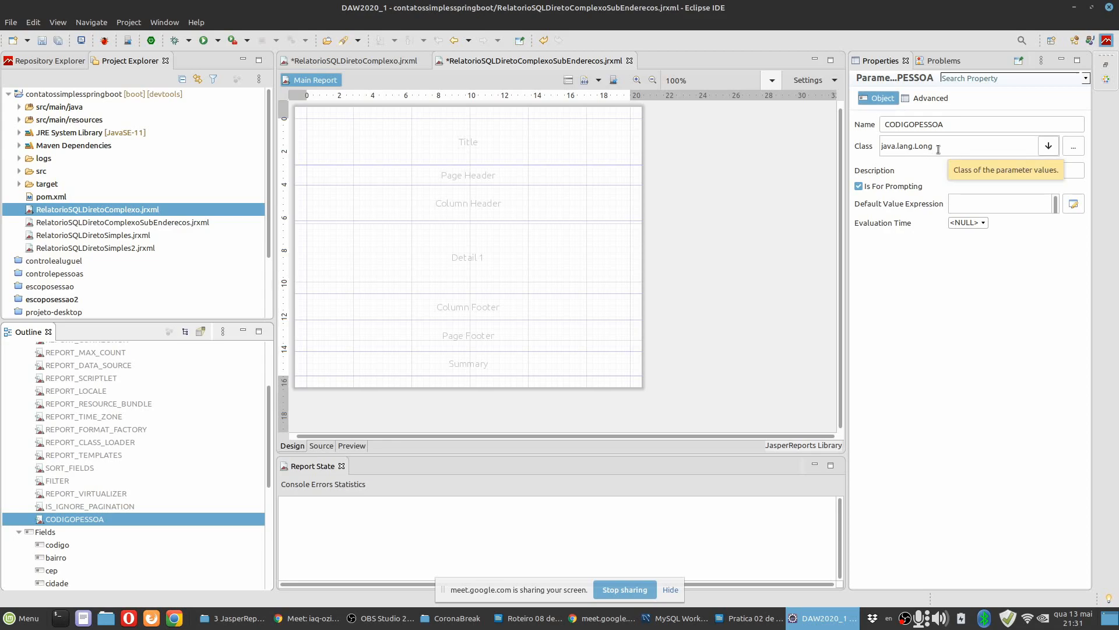
Read guide item 19 on editing the subreport in LibreOffice Writer and return to Eclipse.
key("alt+Tab")
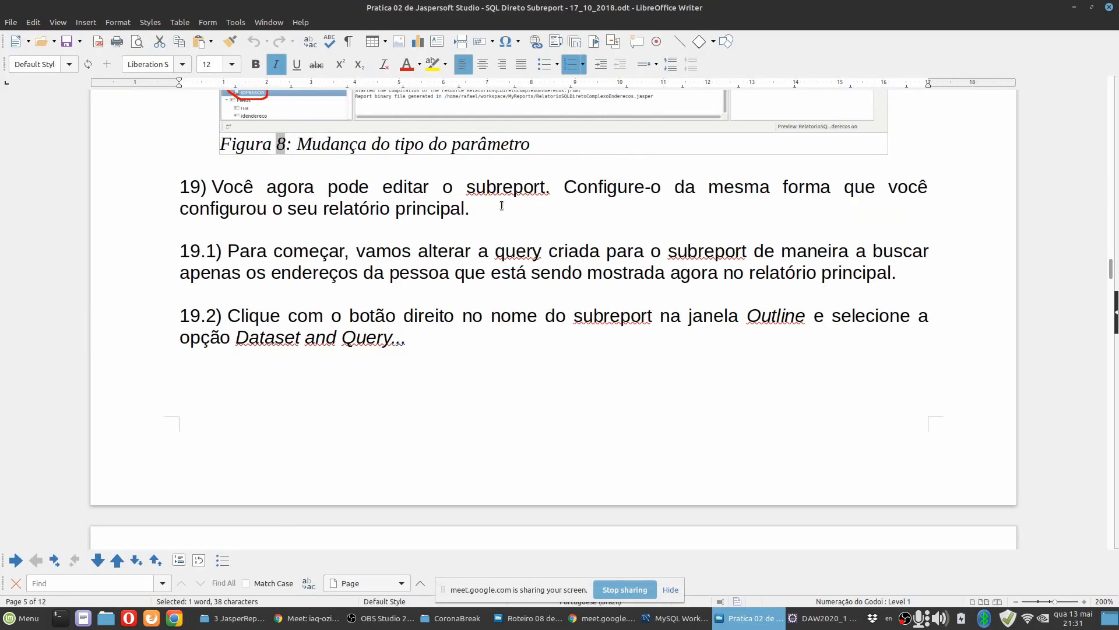
left_click_drag(499, 212, 147, 197)
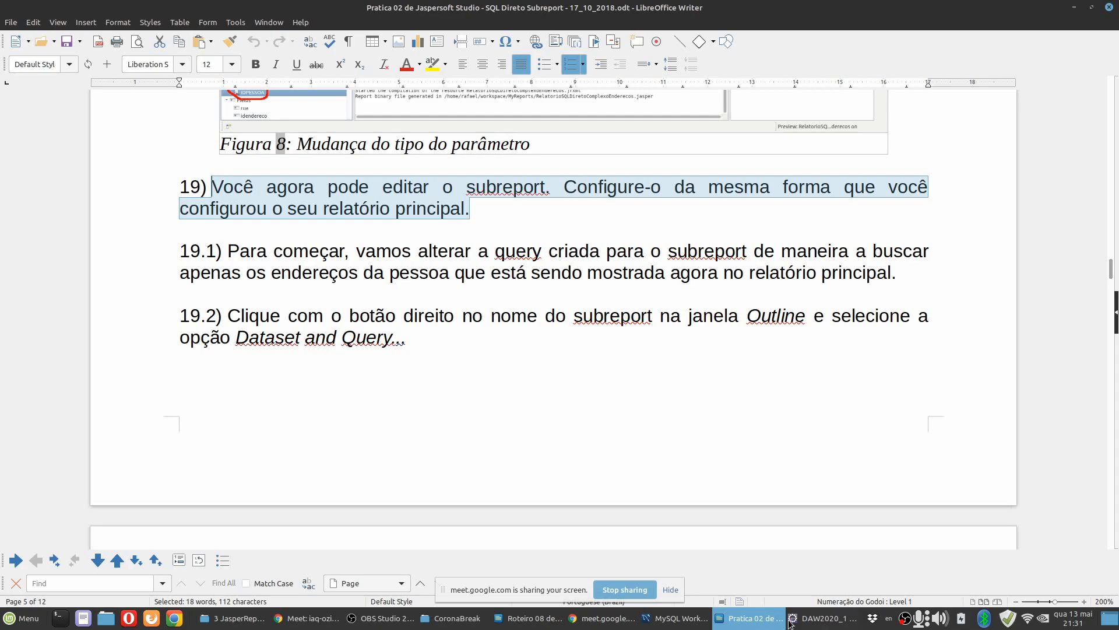
key("alt+Tab")
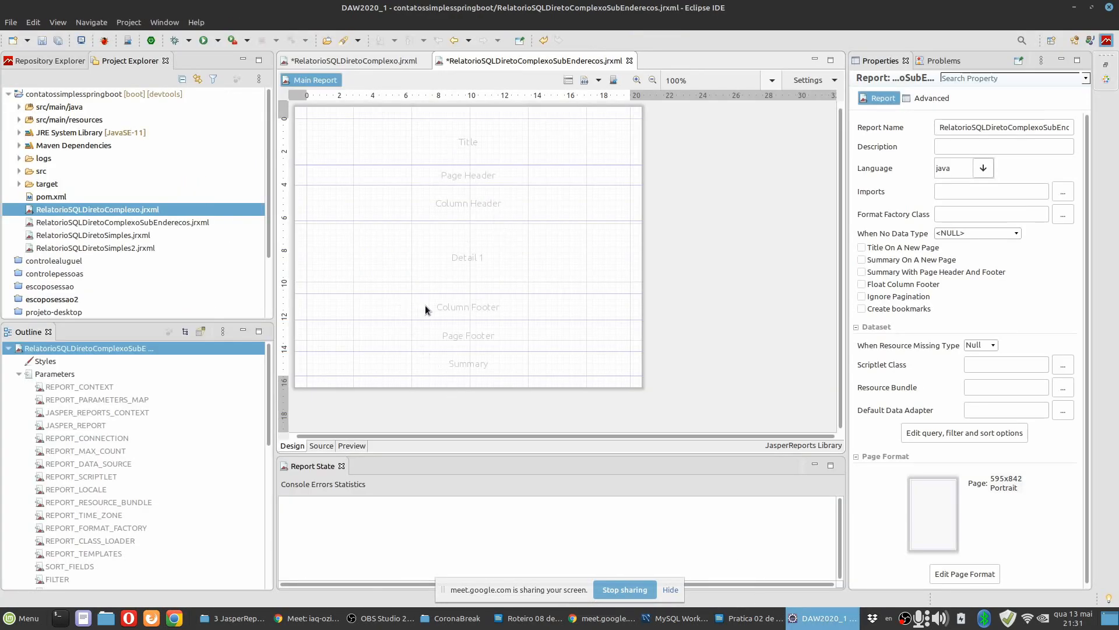
Place a static text element in the Title band of the address subreport.
left_click(576, 136)
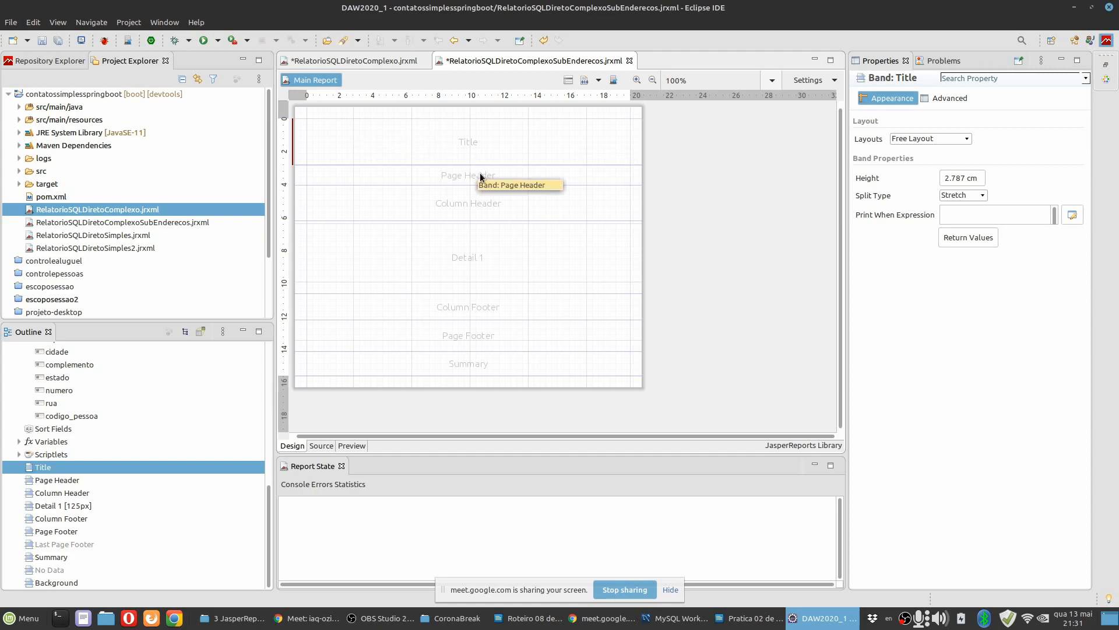
left_click(1106, 80)
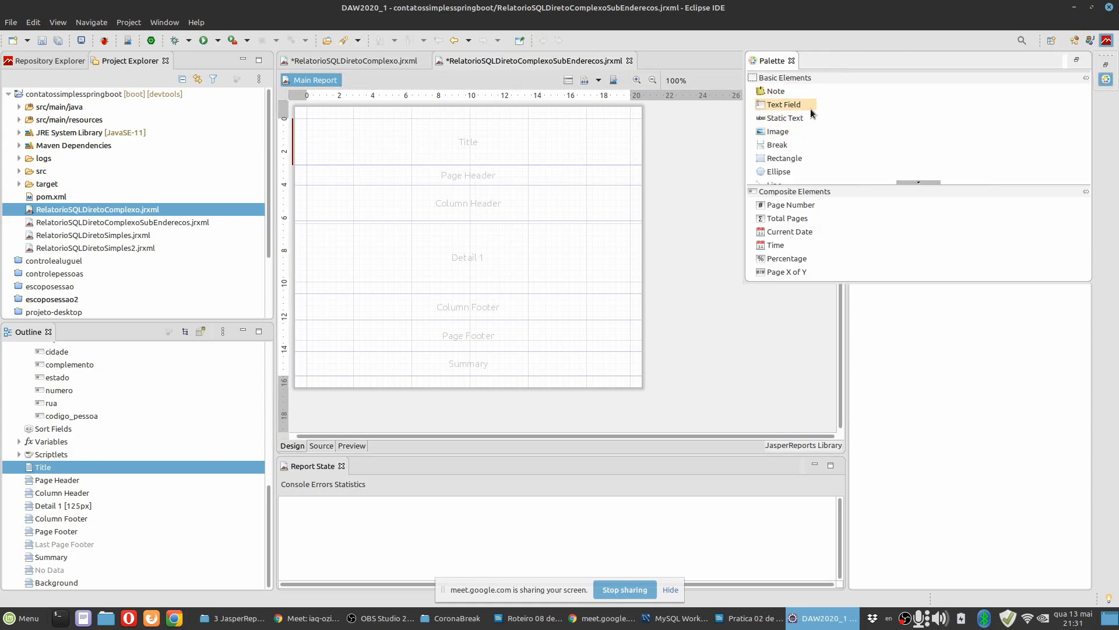
left_click(796, 121)
left_click(466, 145)
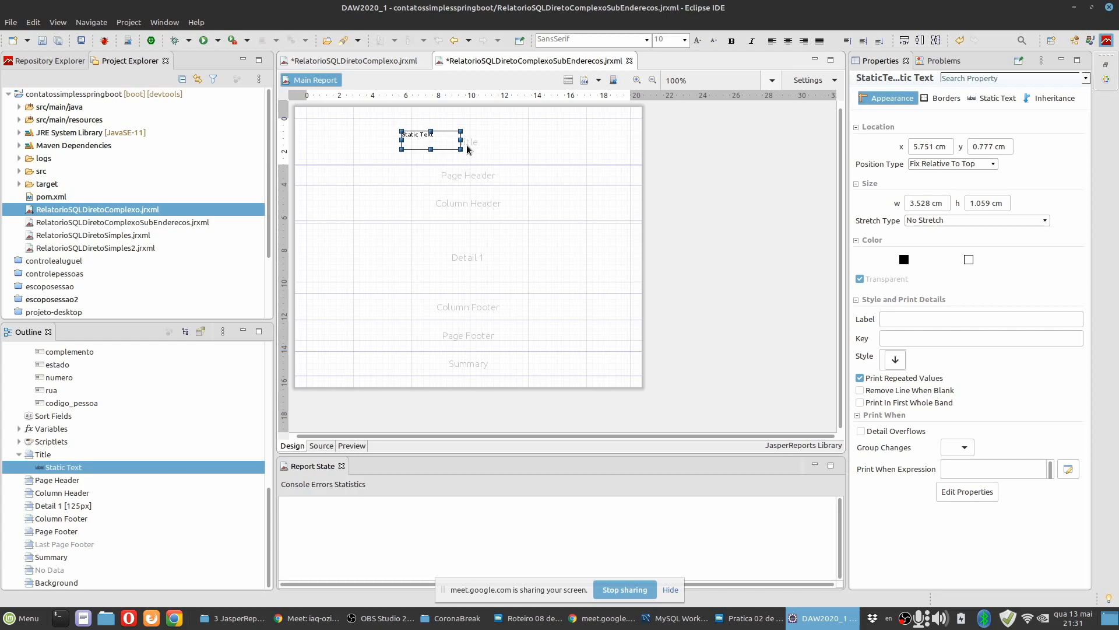
scroll(489, 149, "up", 3)
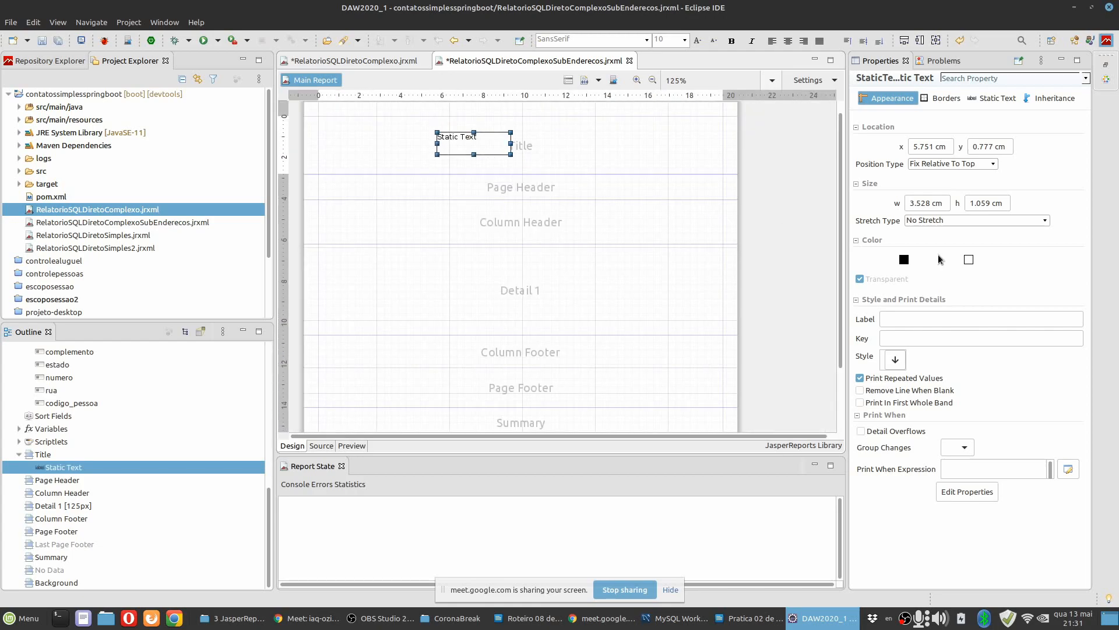
Change the Title band's static text to "Endereço(s)".
double_click(452, 144)
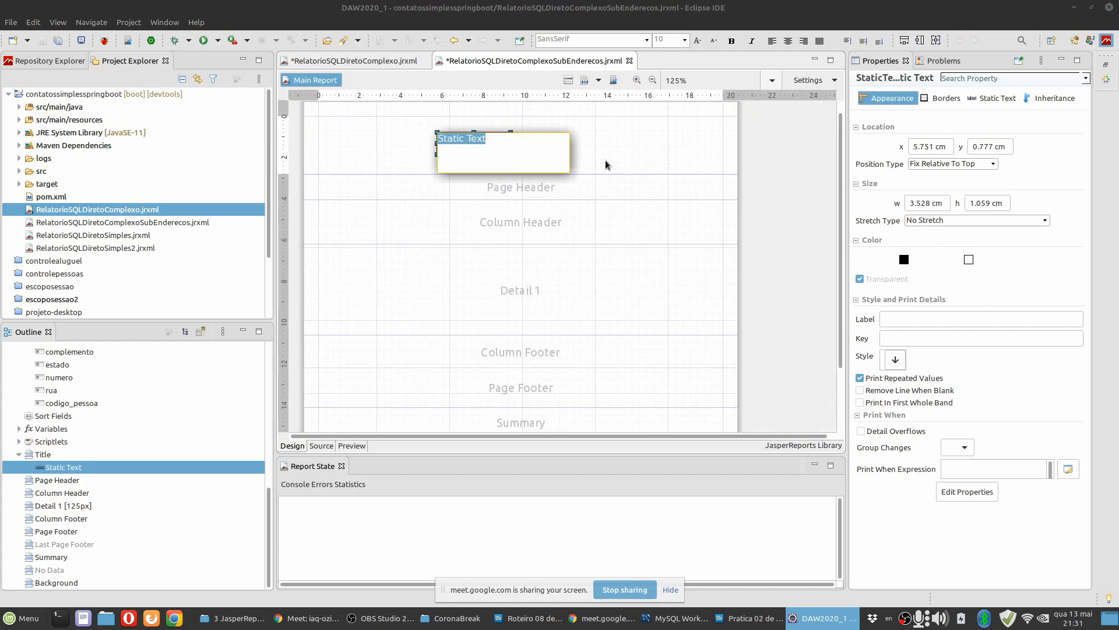
type("Endere")
type("ç")
type("os")
type("(s)")
left_click(606, 165)
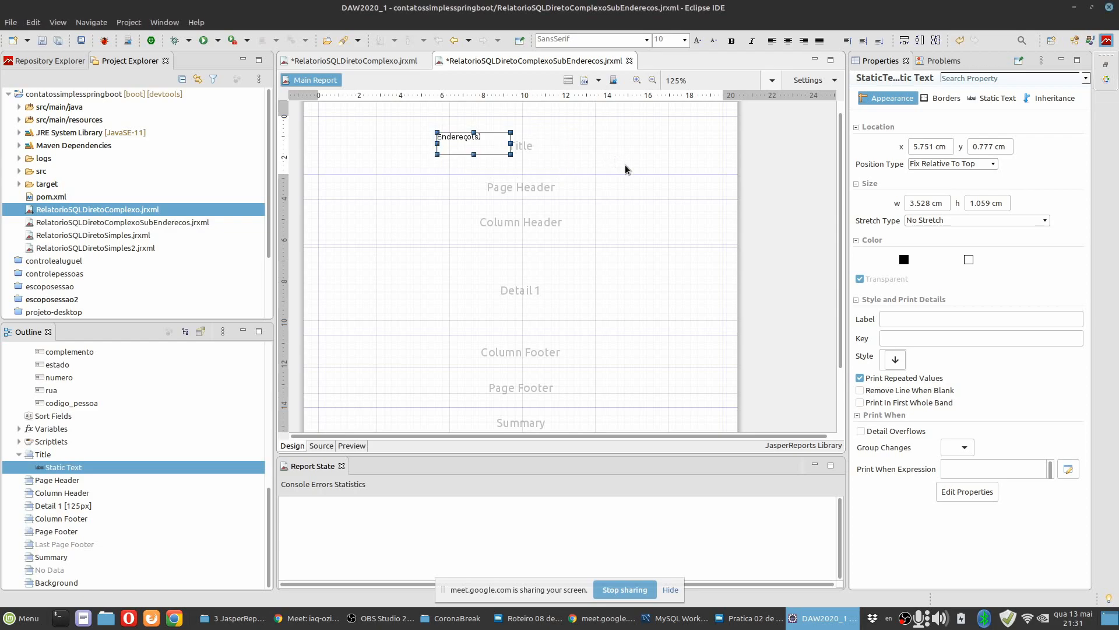
Center the "Endereço(s)" label horizontally and vertically and increase its font size to 19.
left_click(471, 146)
left_click(996, 98)
left_click(1017, 152)
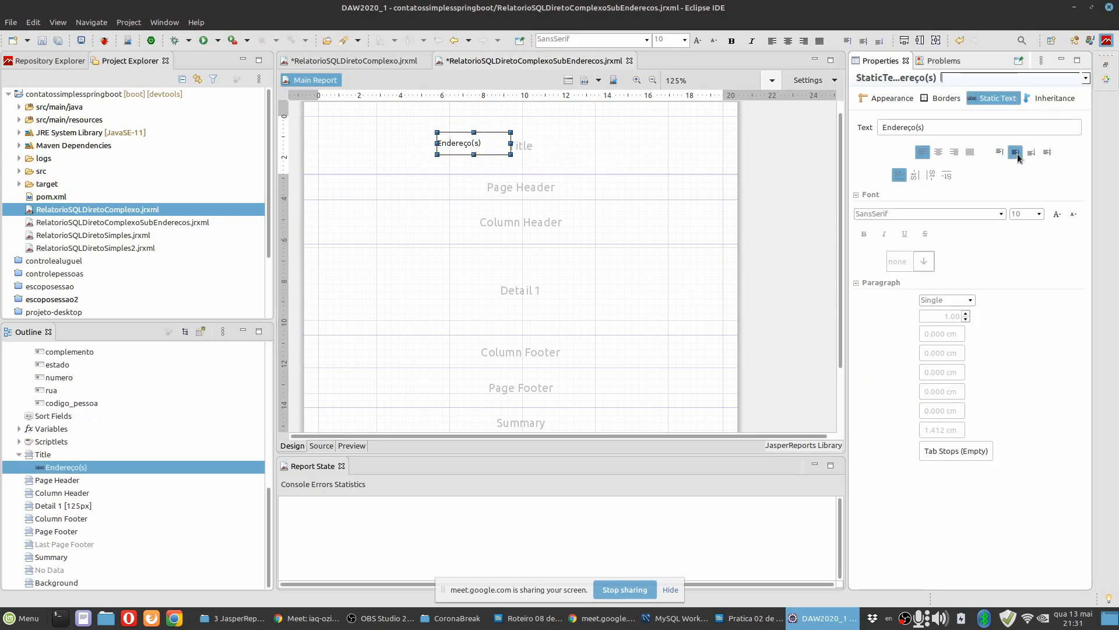
left_click(939, 152)
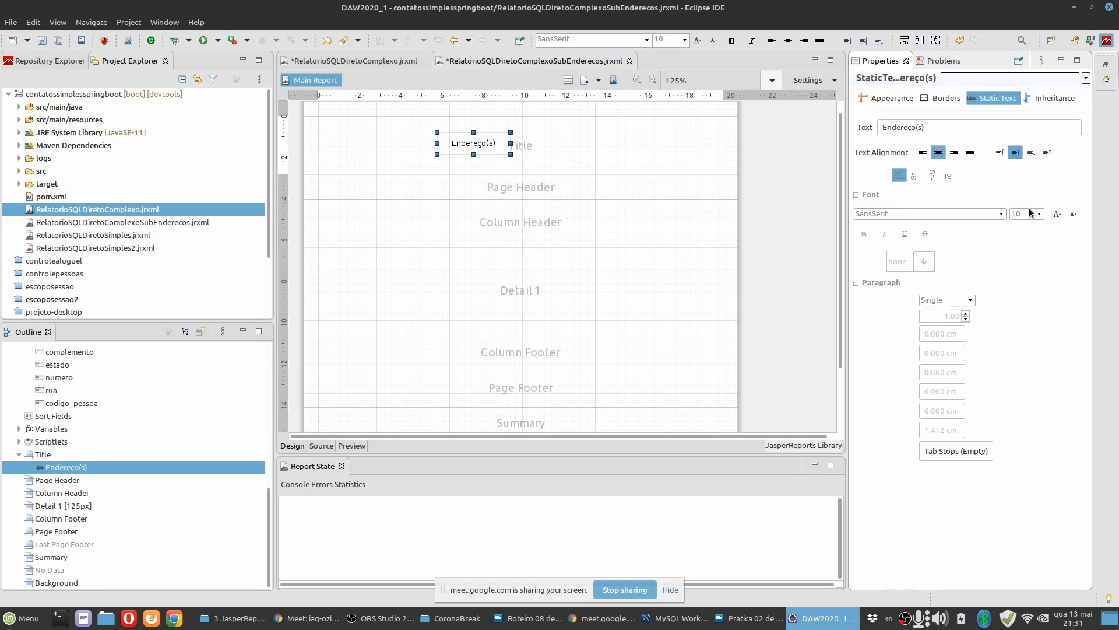
left_click(1057, 215)
left_click(1058, 216)
left_click(1057, 215)
left_click(1058, 215)
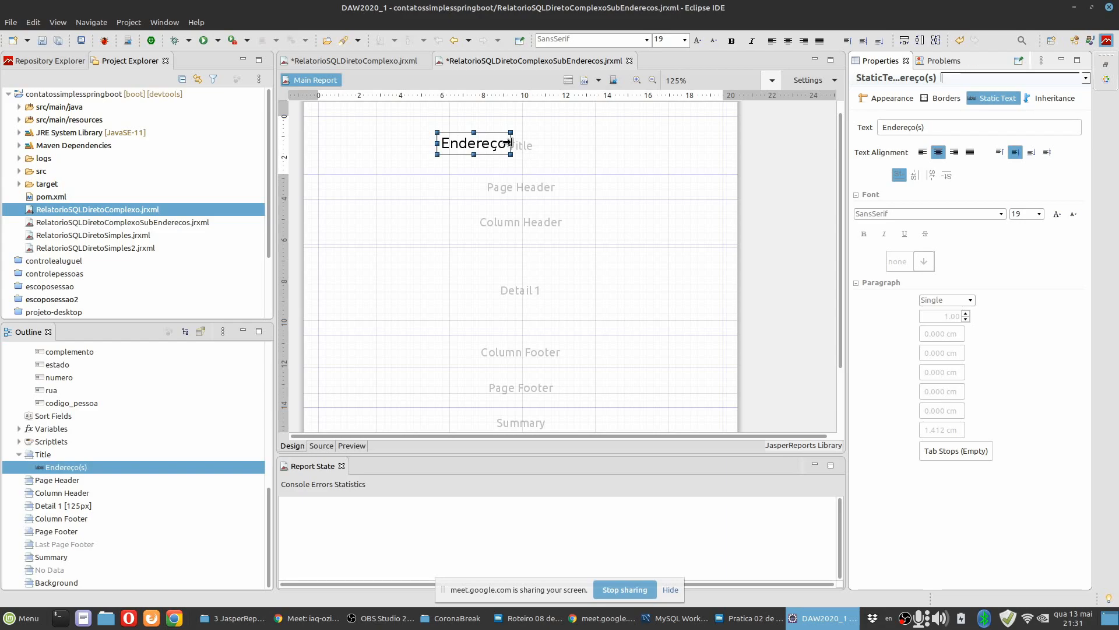
Widen the "Endereço(s)" label, move it to the Title band's upper-left corner, and shrink the band to the label's height.
left_click_drag(511, 144, 380, 144)
left_click(437, 175)
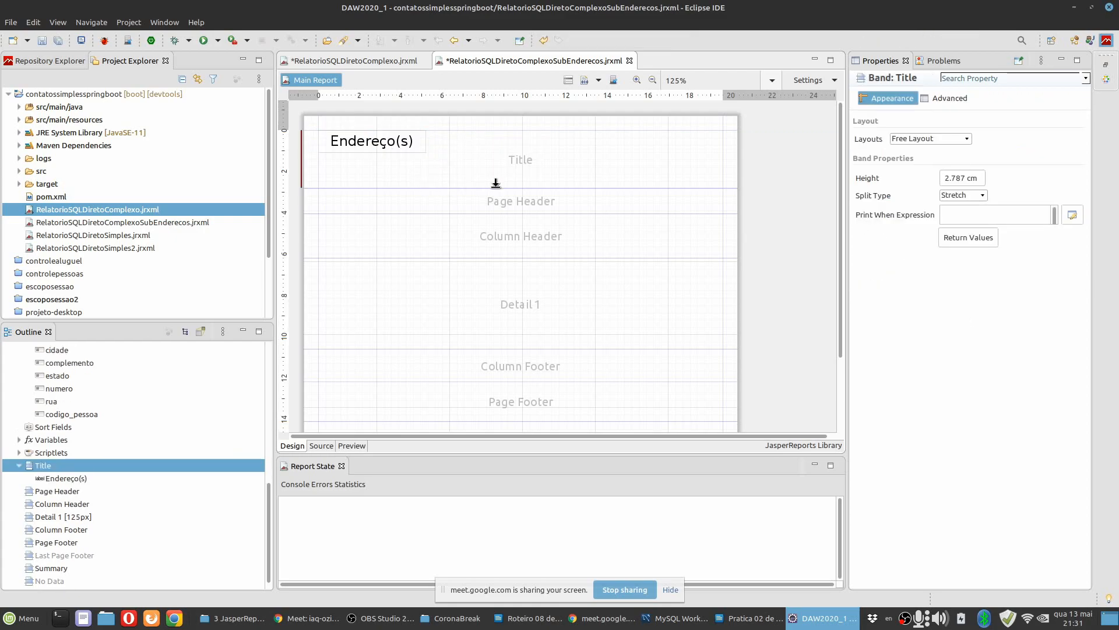
left_click_drag(472, 181, 469, 153)
Delete the Page Header and Column Header bands from the subreport.
left_click(526, 167)
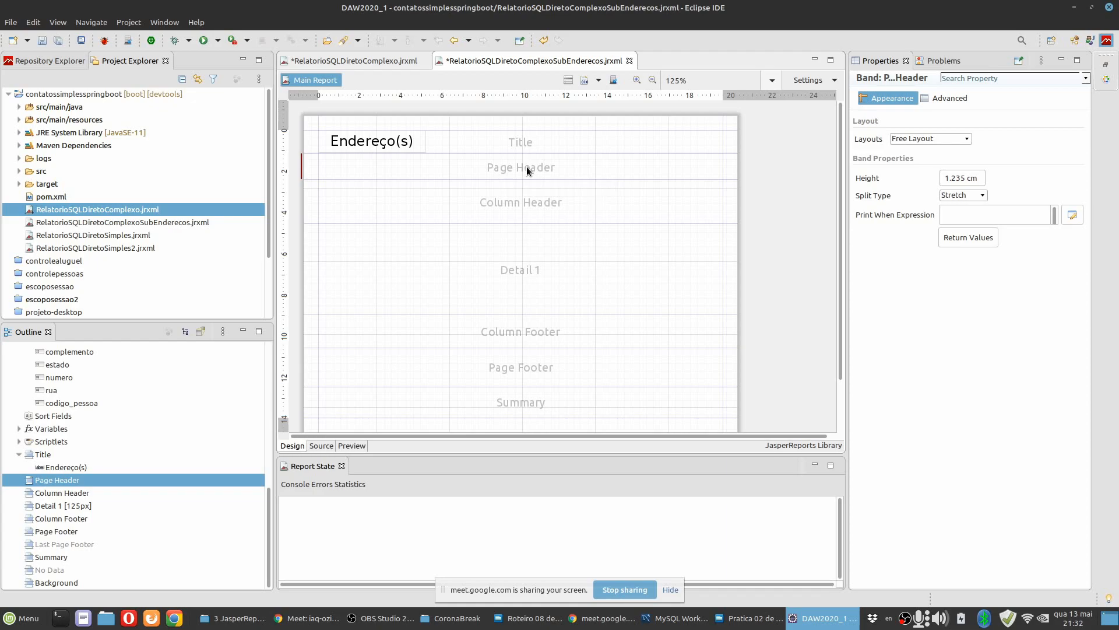
right_click(526, 169)
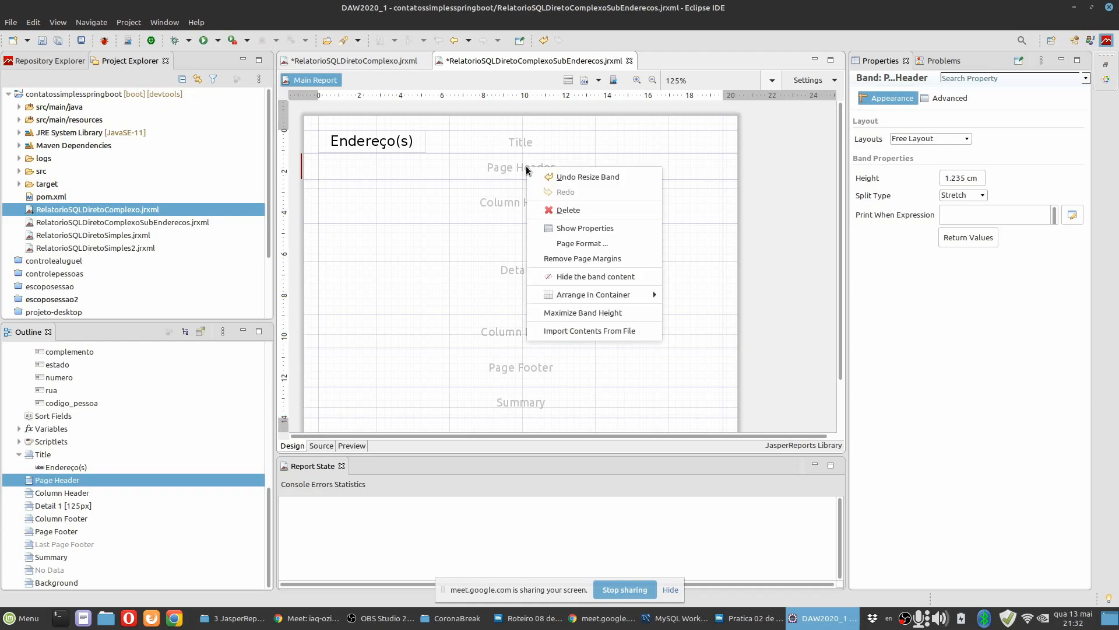
left_click(540, 205)
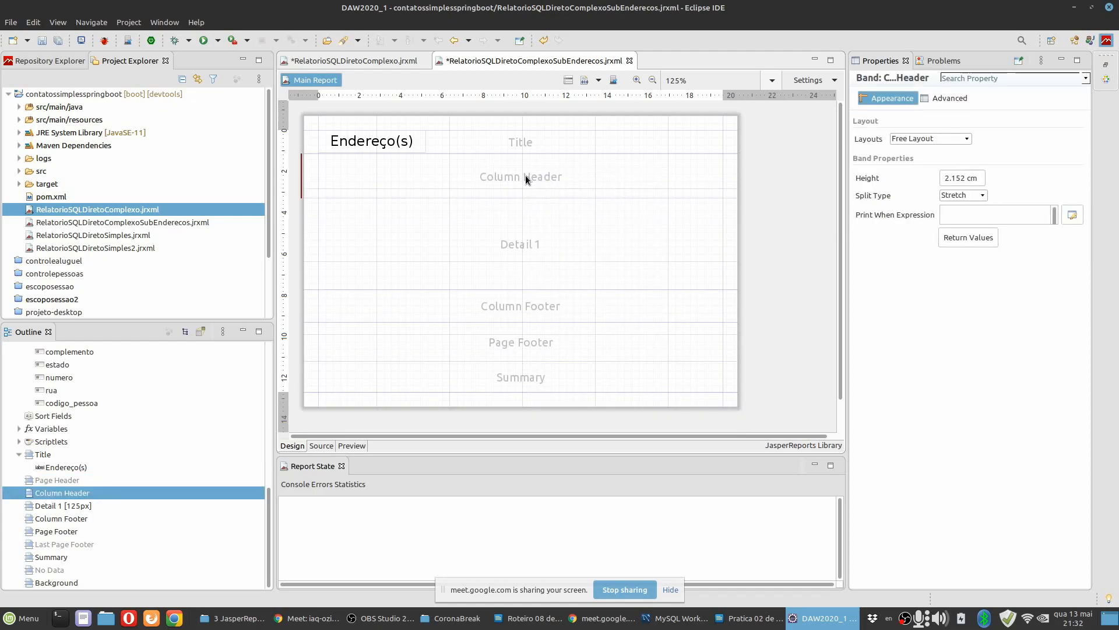
right_click(526, 175)
left_click(539, 217)
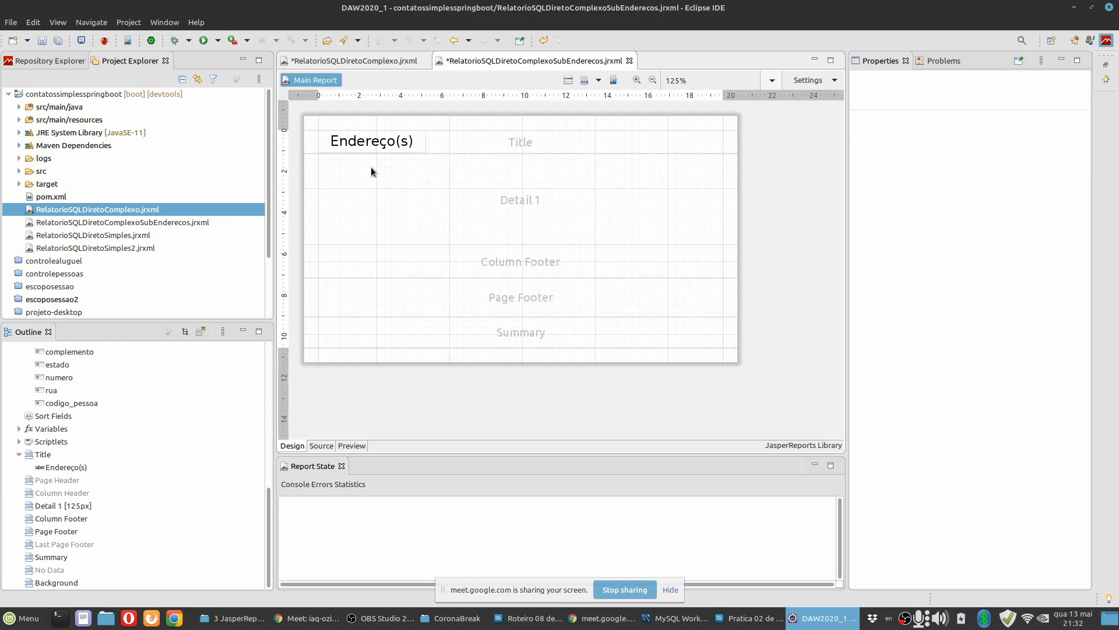
Delete the Column Footer, Page Footer and Summary bands from the subreport.
left_click(530, 260)
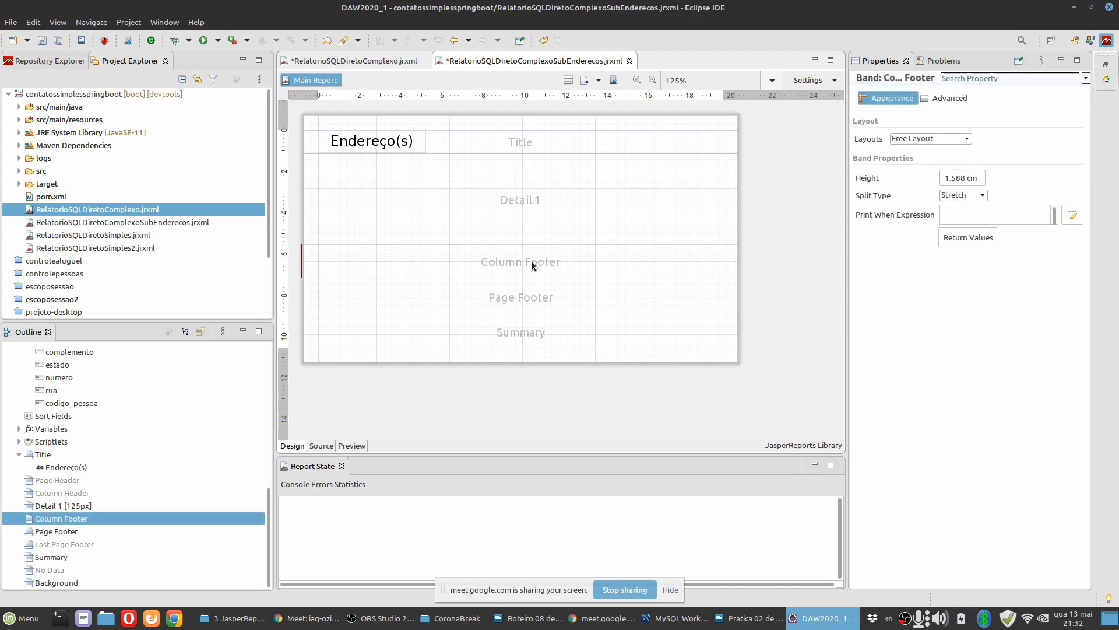
right_click(531, 260)
left_click(564, 305)
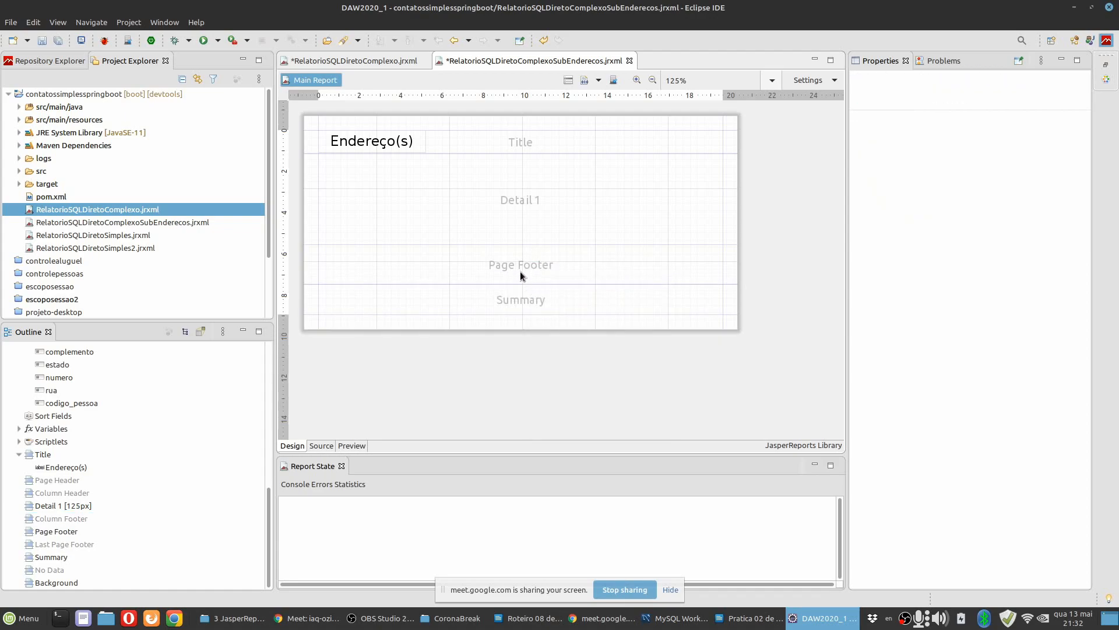
left_click(527, 268)
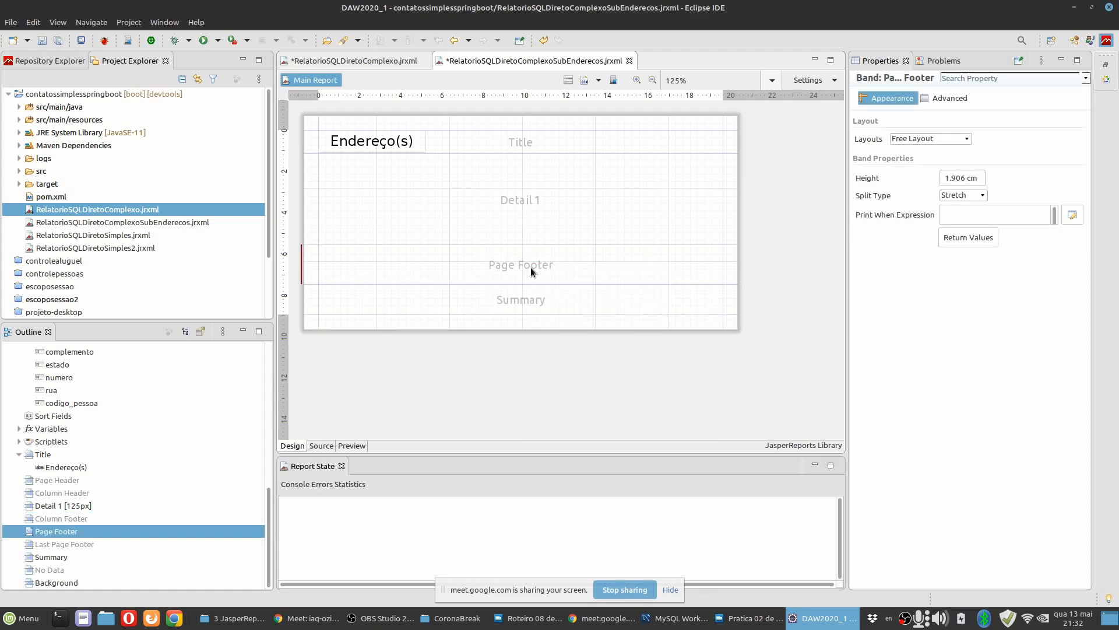
right_click(530, 270)
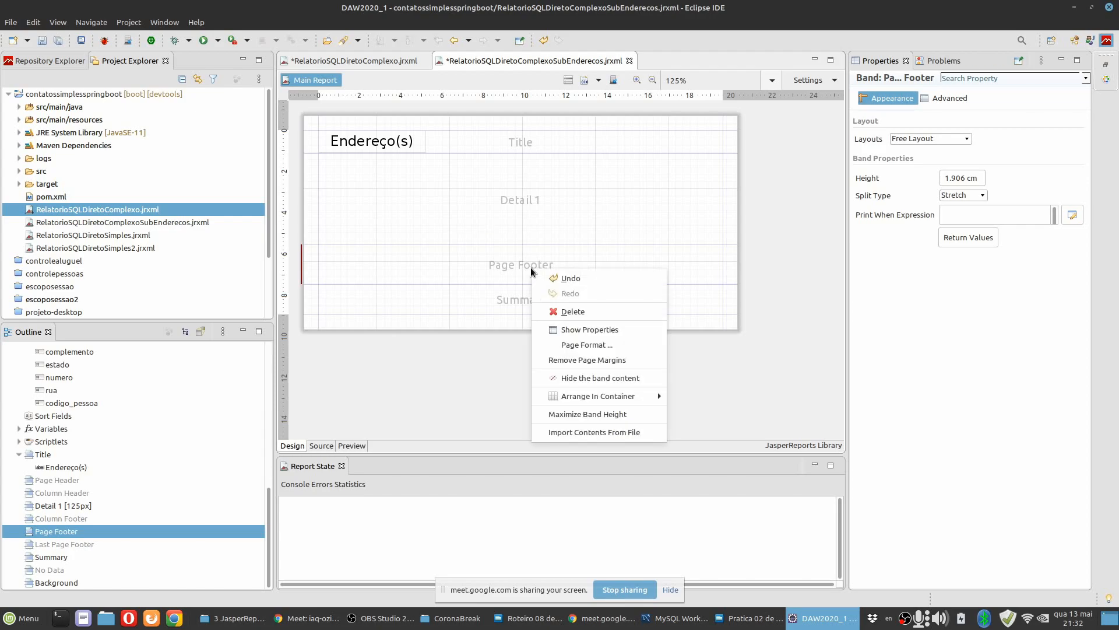
left_click(572, 311)
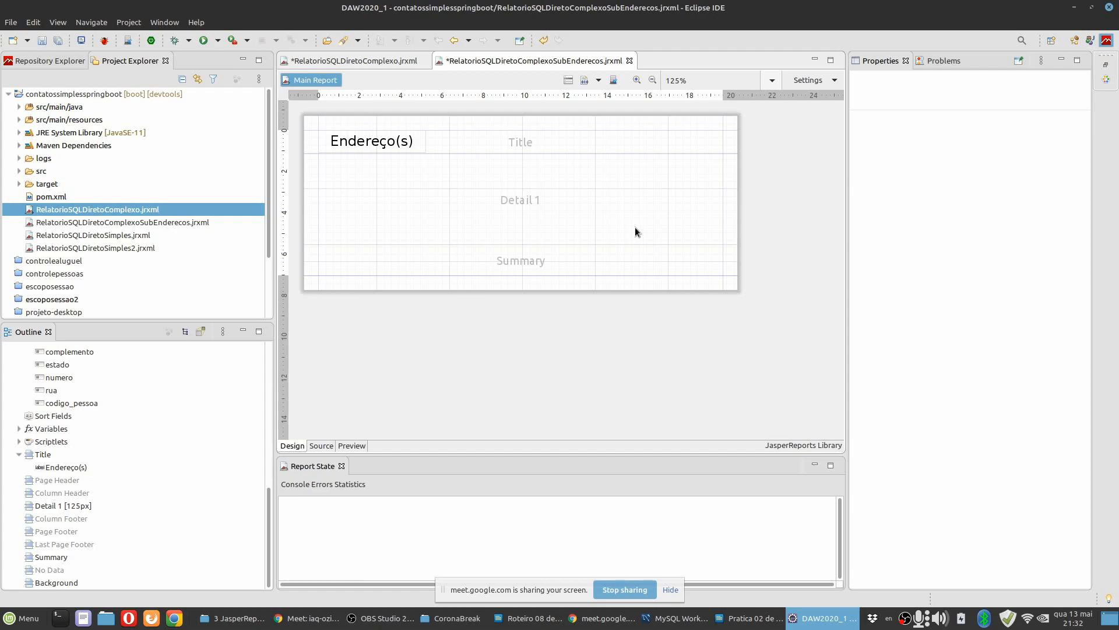
left_click(582, 265)
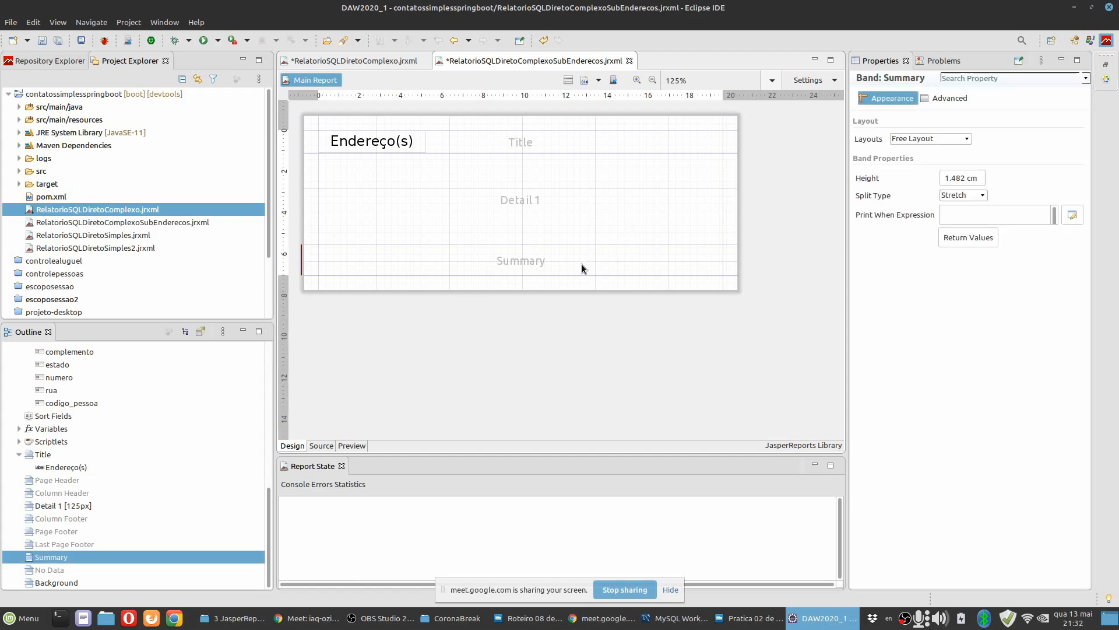
right_click(582, 265)
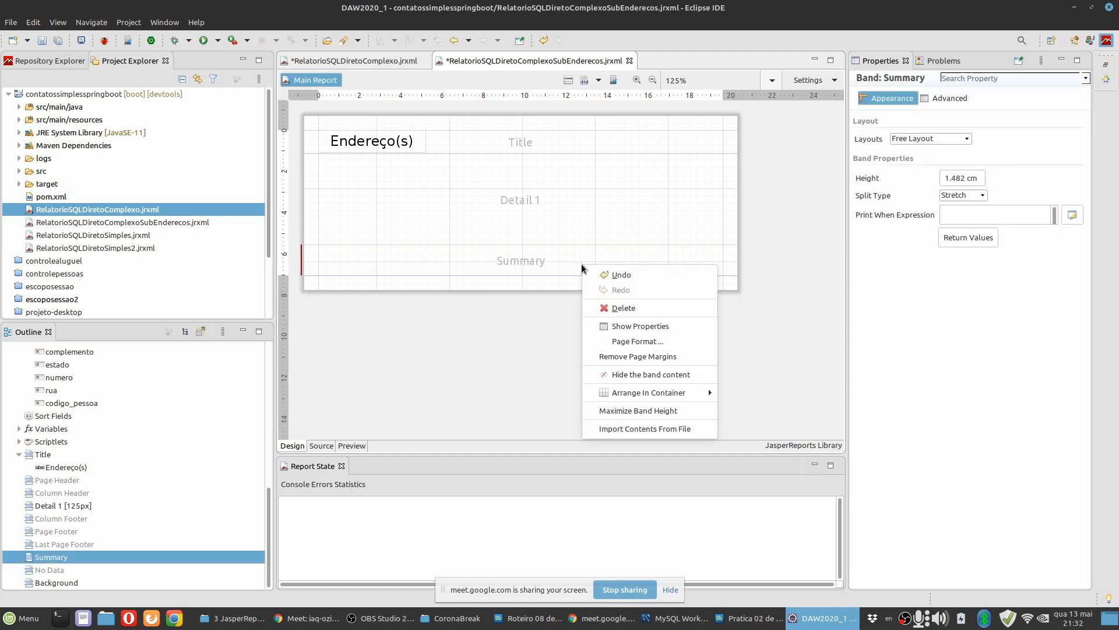
left_click(612, 308)
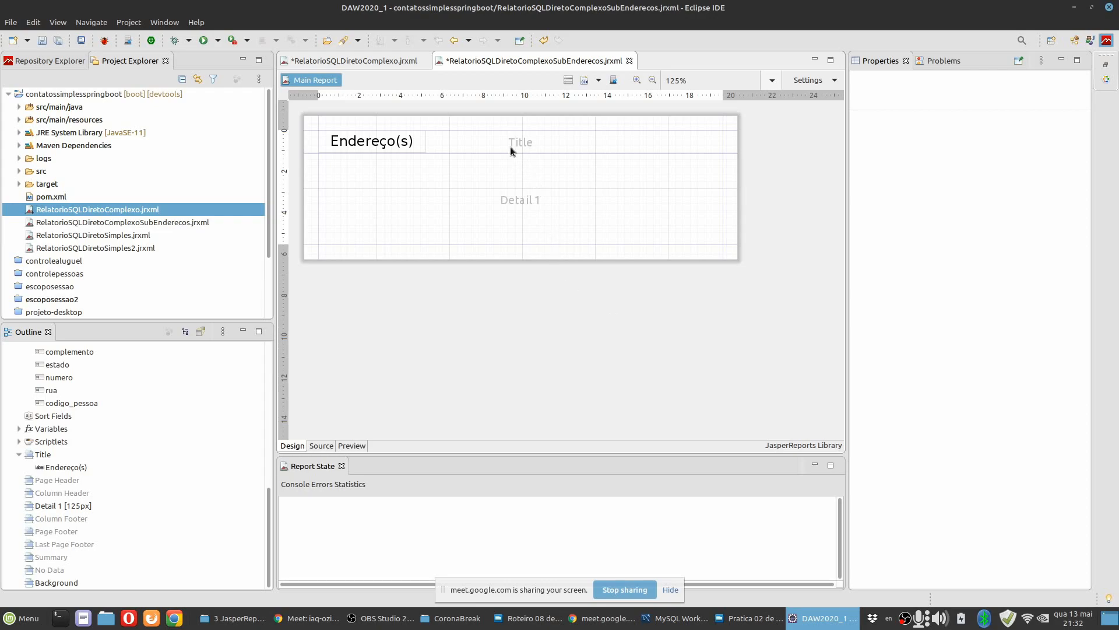
Add the rua field to the Detail 1 band.
left_click(477, 203)
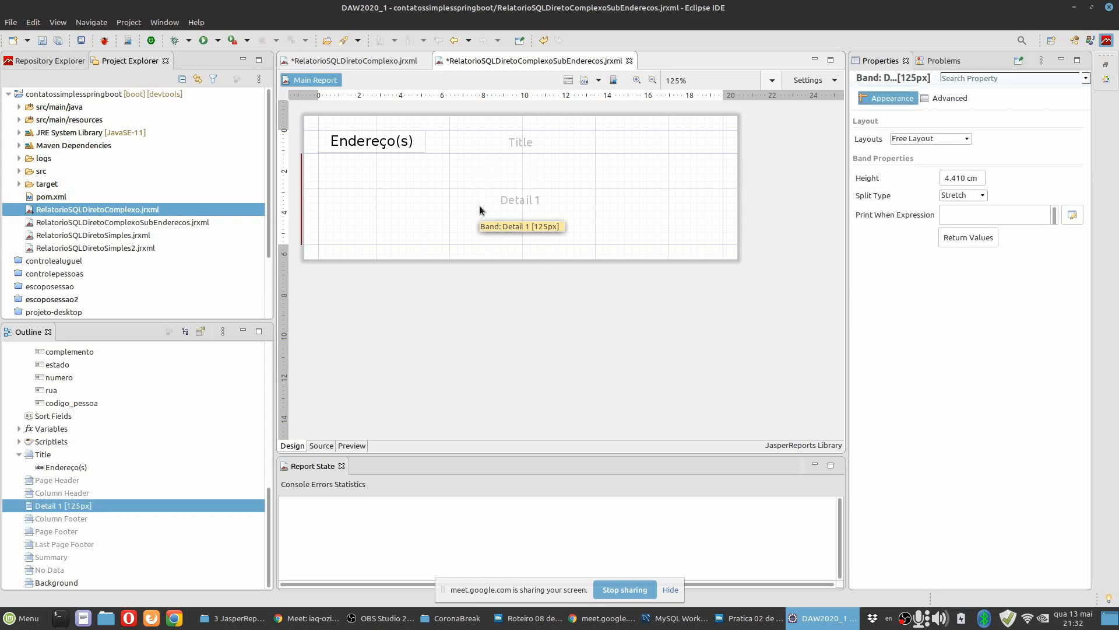
left_click(739, 625)
key("alt+Tab")
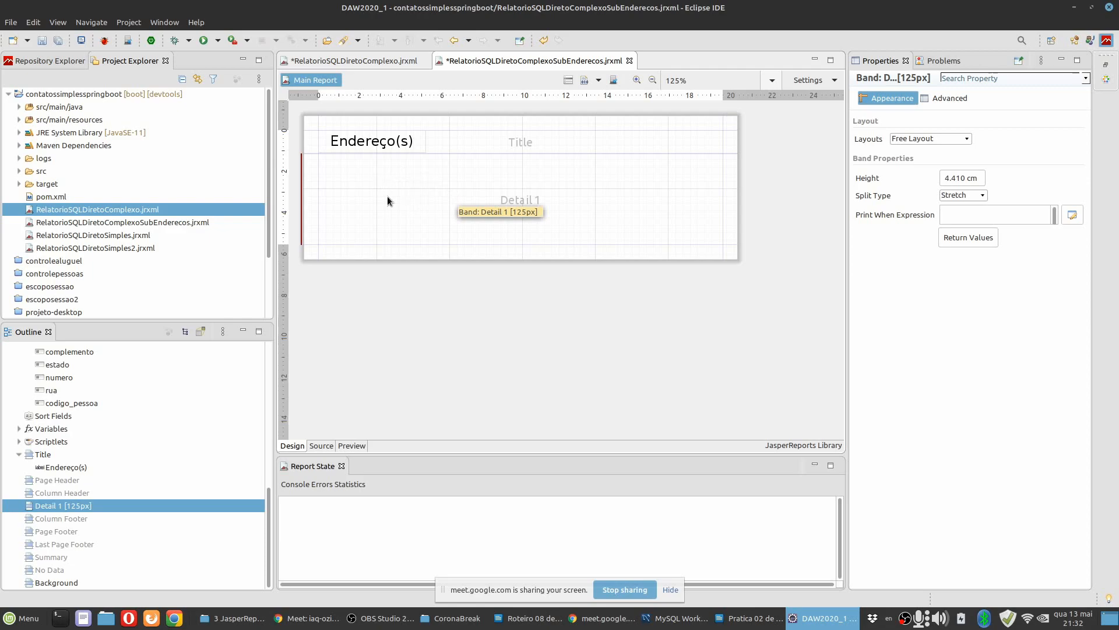
scroll(193, 417, "up", 3)
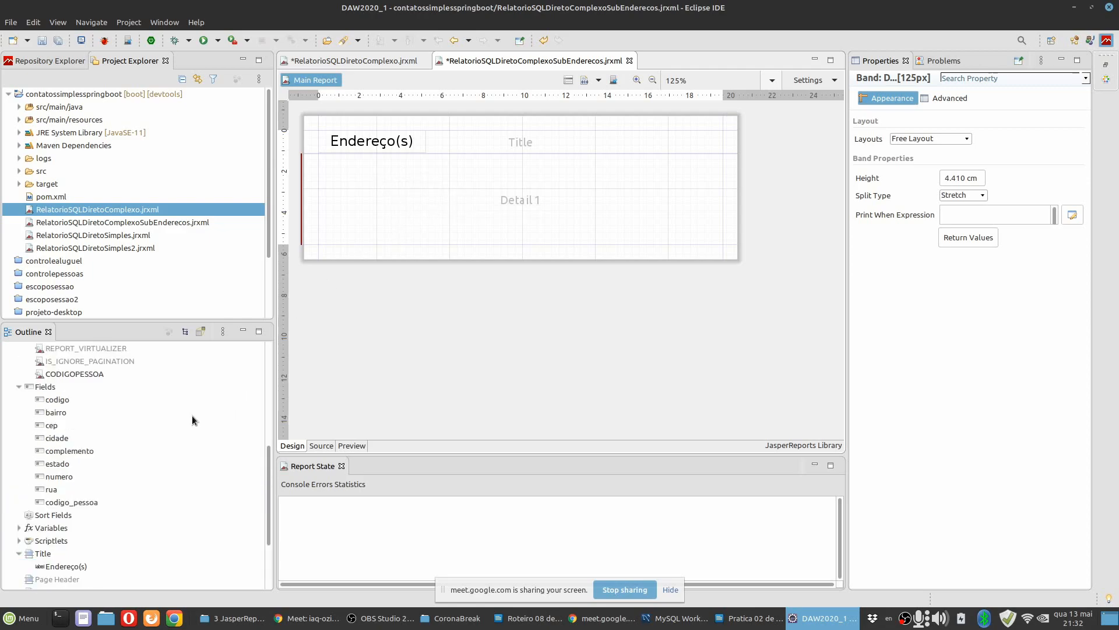
left_click_drag(61, 488, 393, 201)
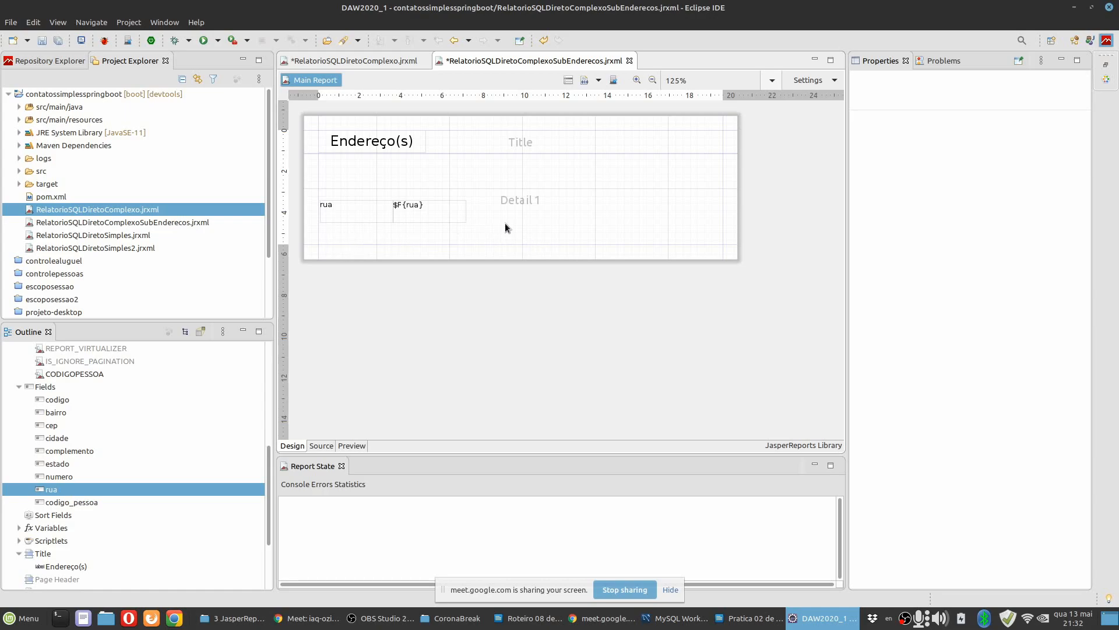
Delete the rua label and move the $F{rua} text field to about x 0.35 cm, y 1.06 cm, with a height of about 0.67 cm.
left_click(359, 218)
key("Delete")
left_click_drag(419, 217, 363, 189)
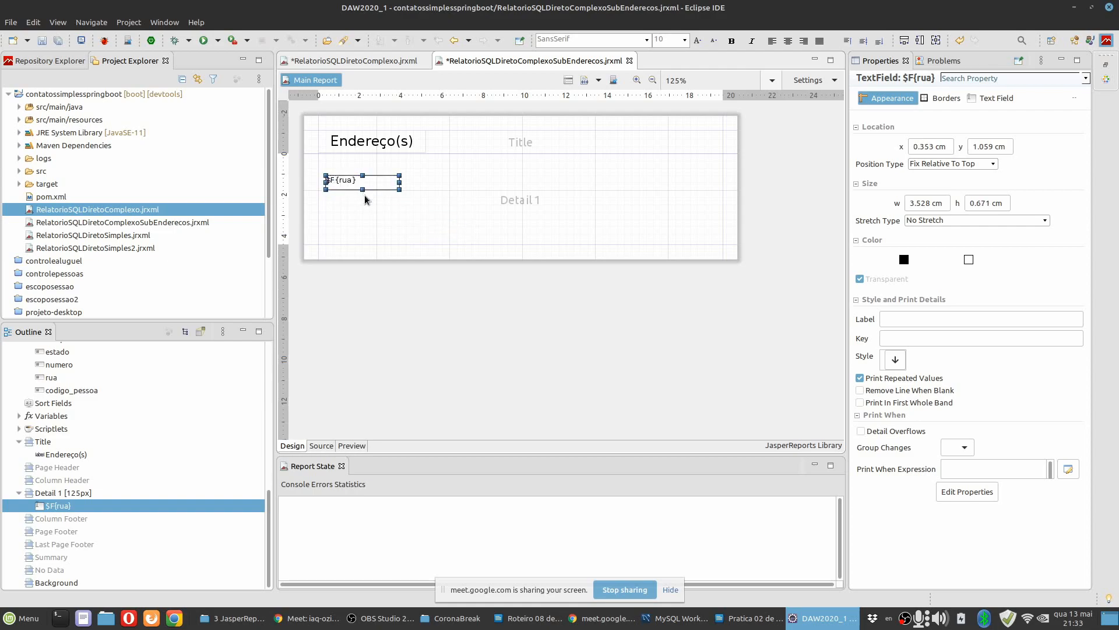
Align the $F{rua} field's text vertically to the middle.
scroll(430, 230, "up", 4)
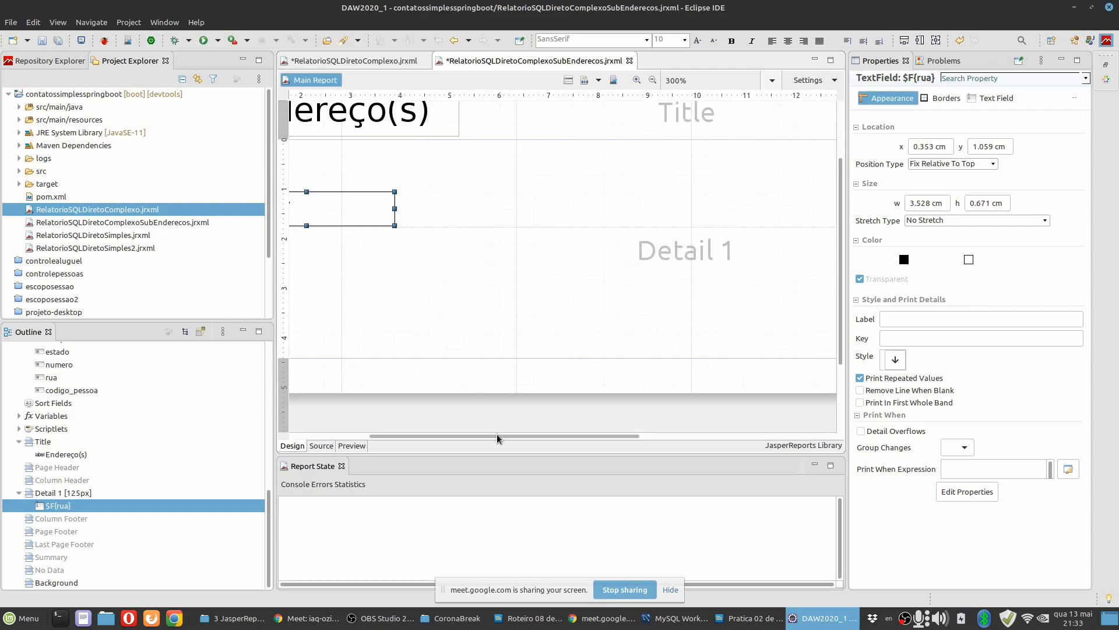
left_click_drag(501, 437, 348, 437)
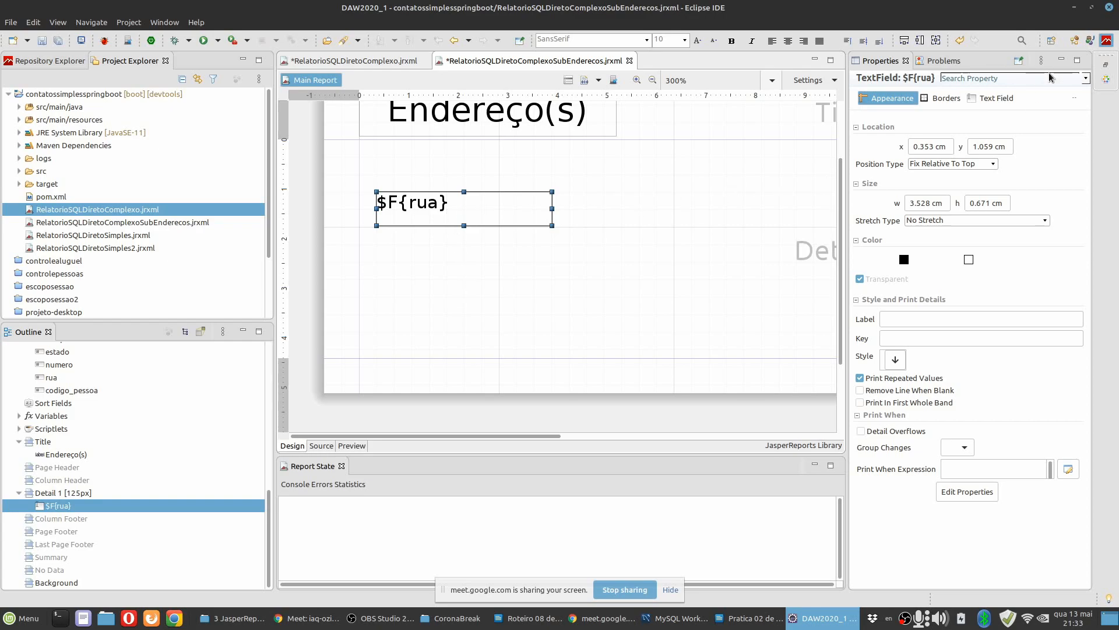
left_click(996, 99)
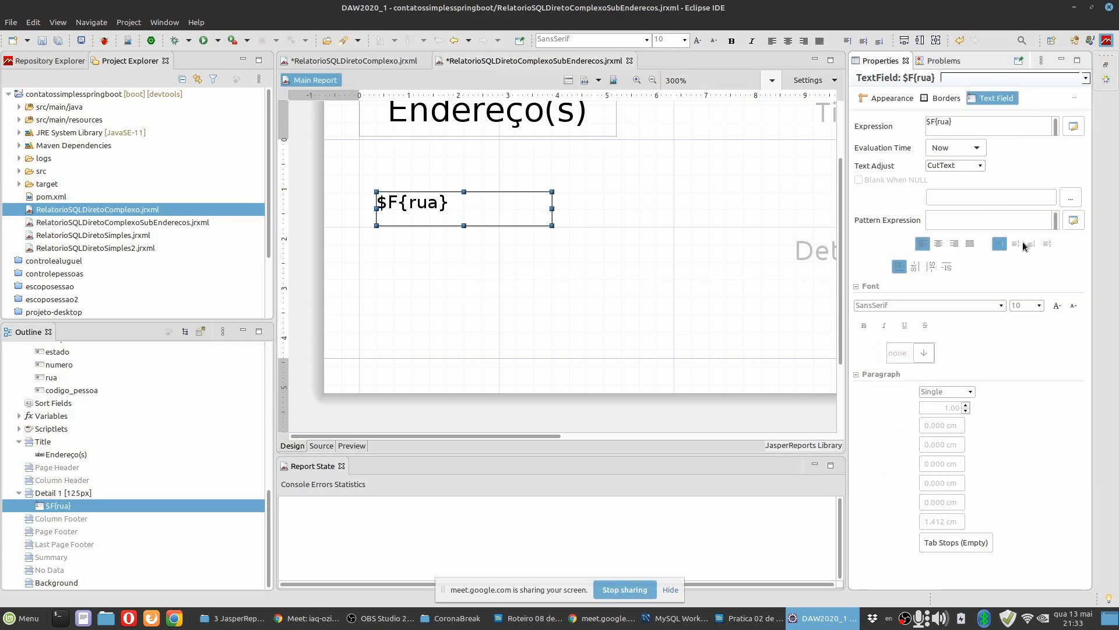
left_click(1016, 245)
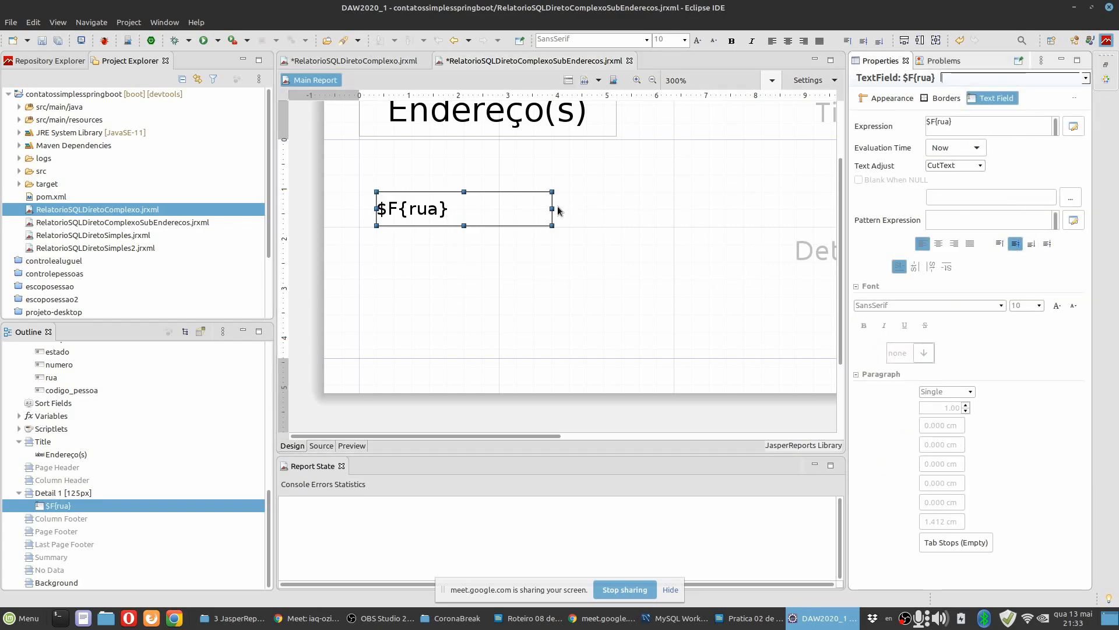
Set the rua text field's expression to $F{rua} + ", " + $F{numero} + ", " + $F{bairro}.
left_click(509, 207)
left_click(1075, 126)
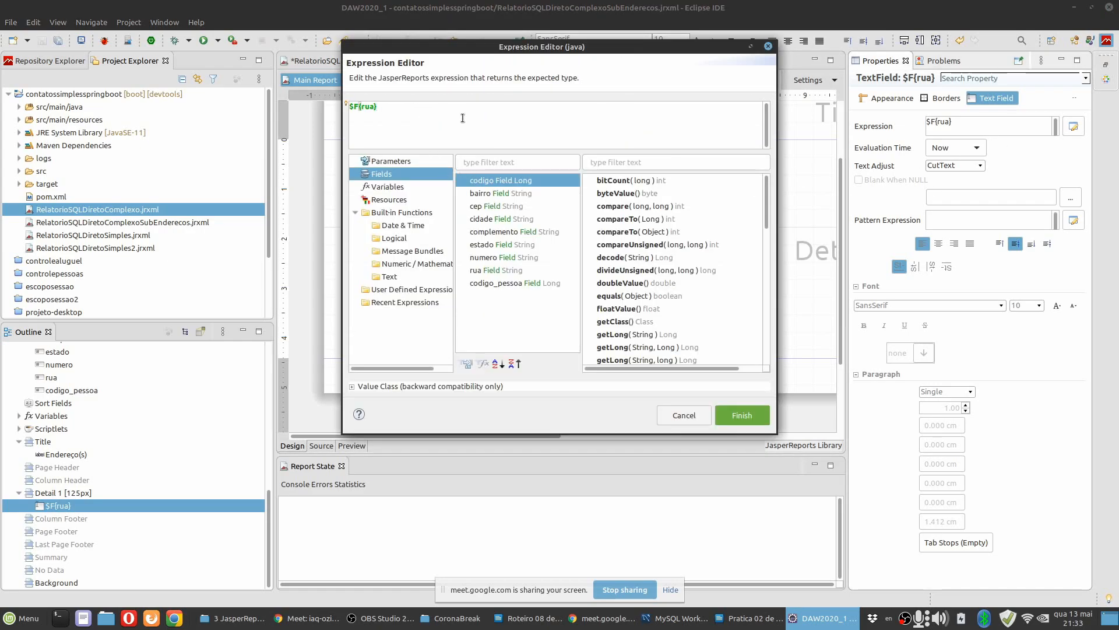
type("+ \", \" +")
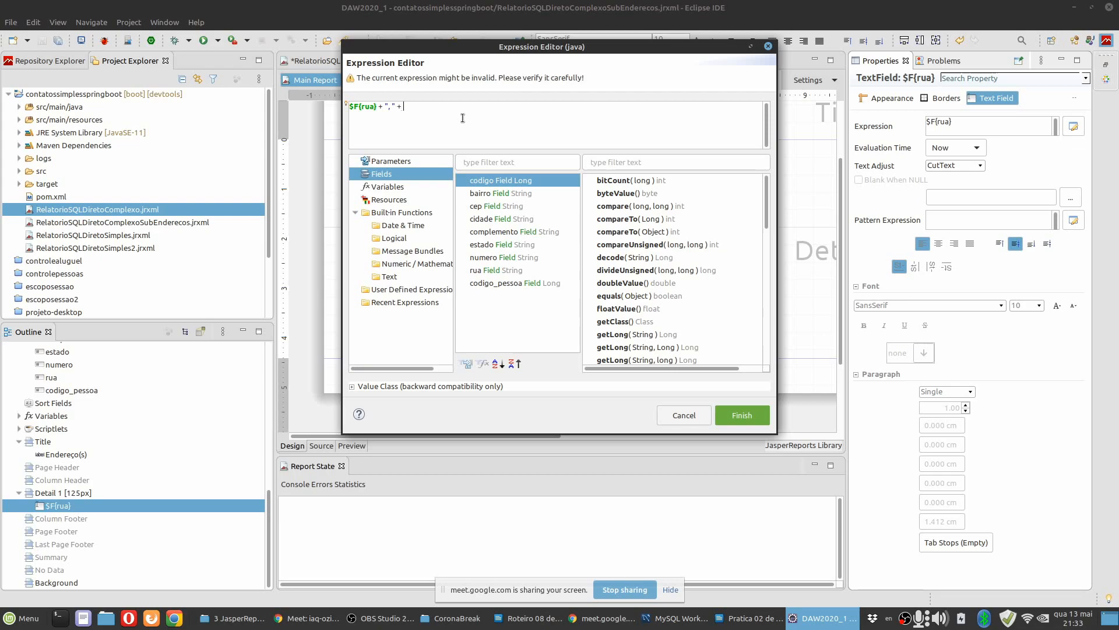
double_click(489, 260)
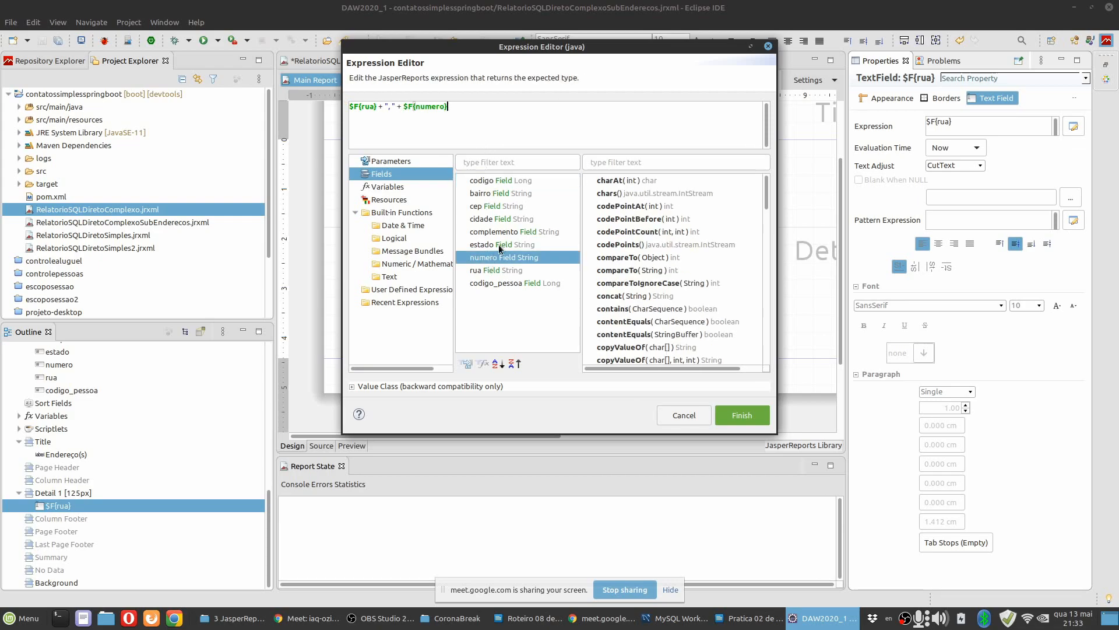
type("+")
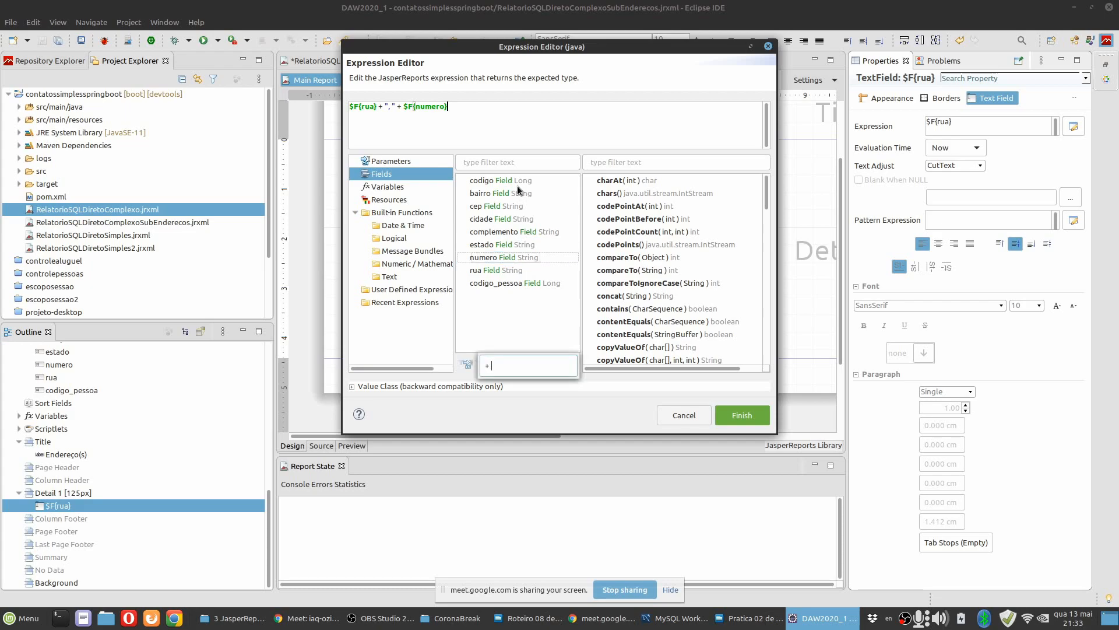
left_click(516, 110)
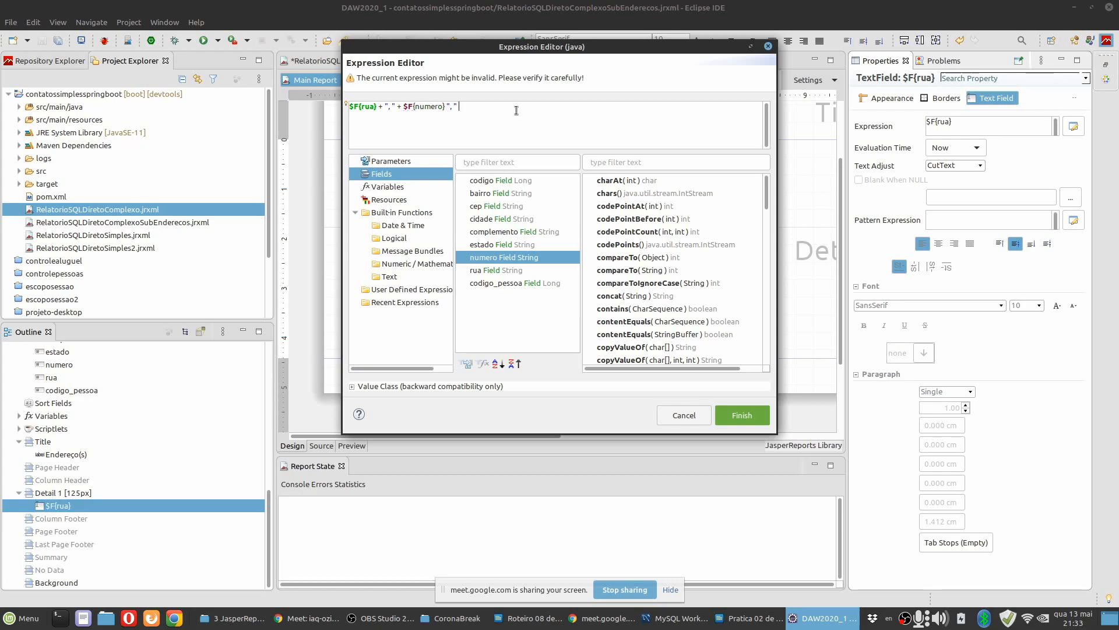
type("+ \",\" +")
double_click(498, 193)
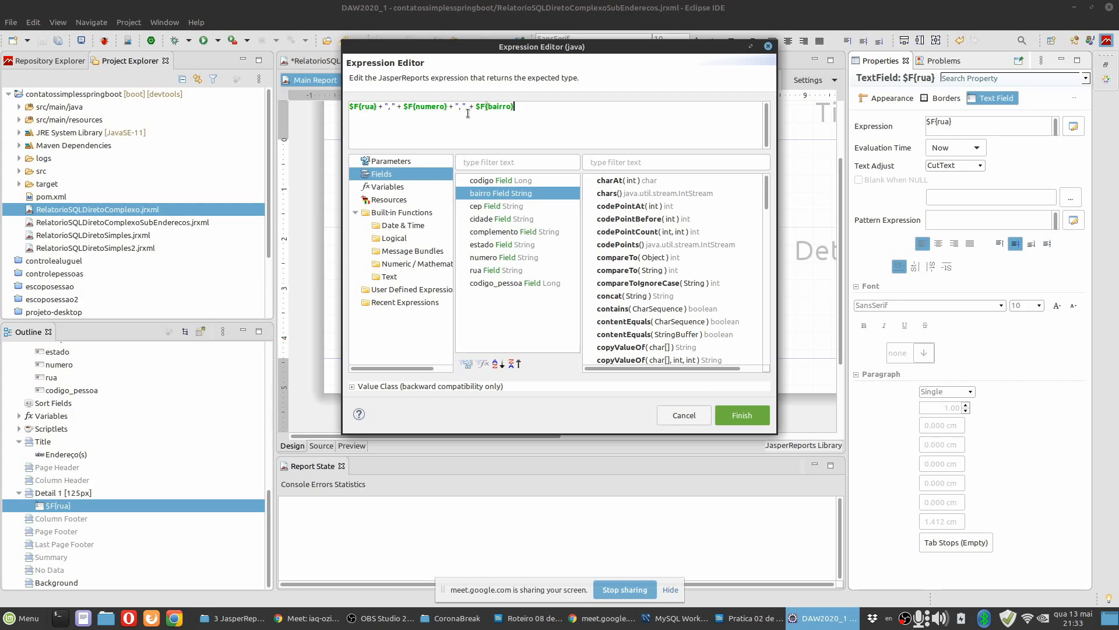
left_click(747, 413)
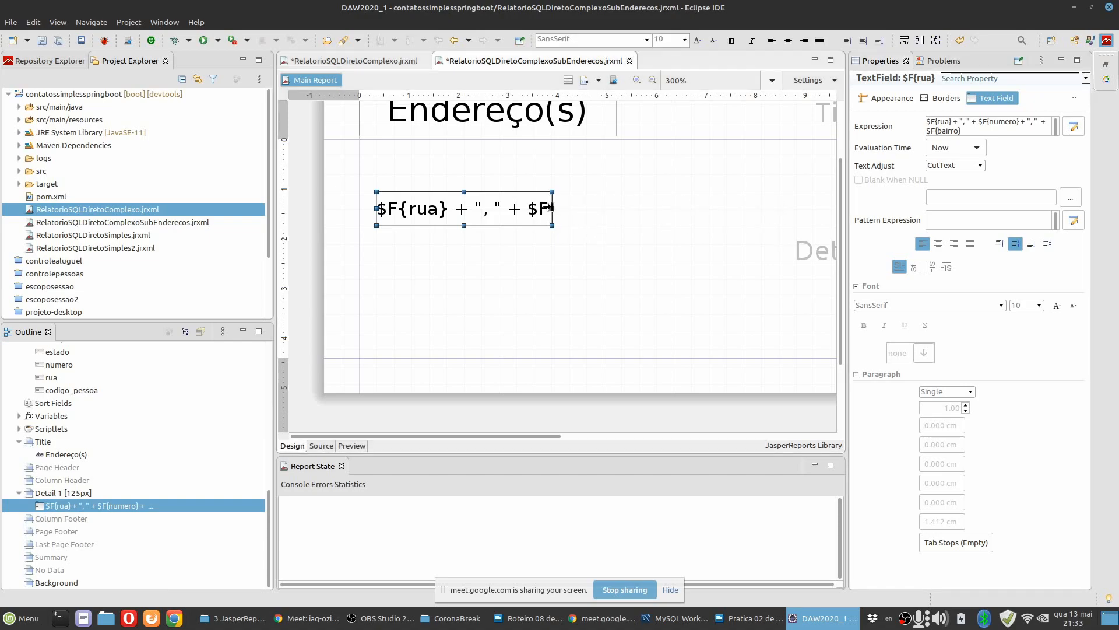
Widen the combined rua, numero and bairro text field to fit the full width of its container.
left_click_drag(552, 208, 813, 204)
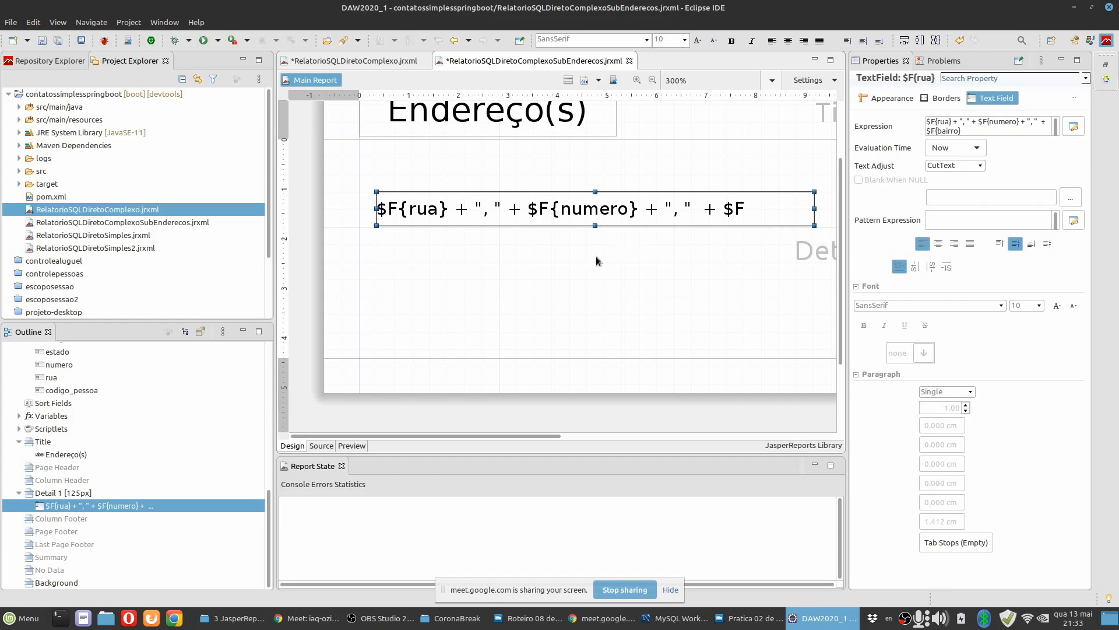
key("ctrl+minus")
key("ctrl+minus")
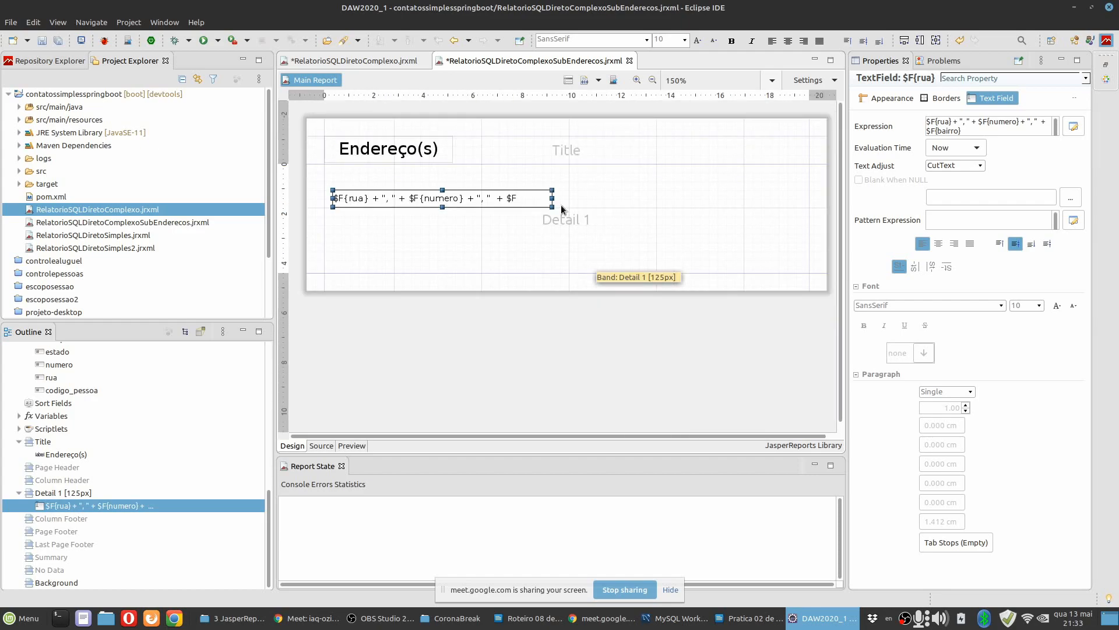
left_click_drag(552, 198, 801, 200)
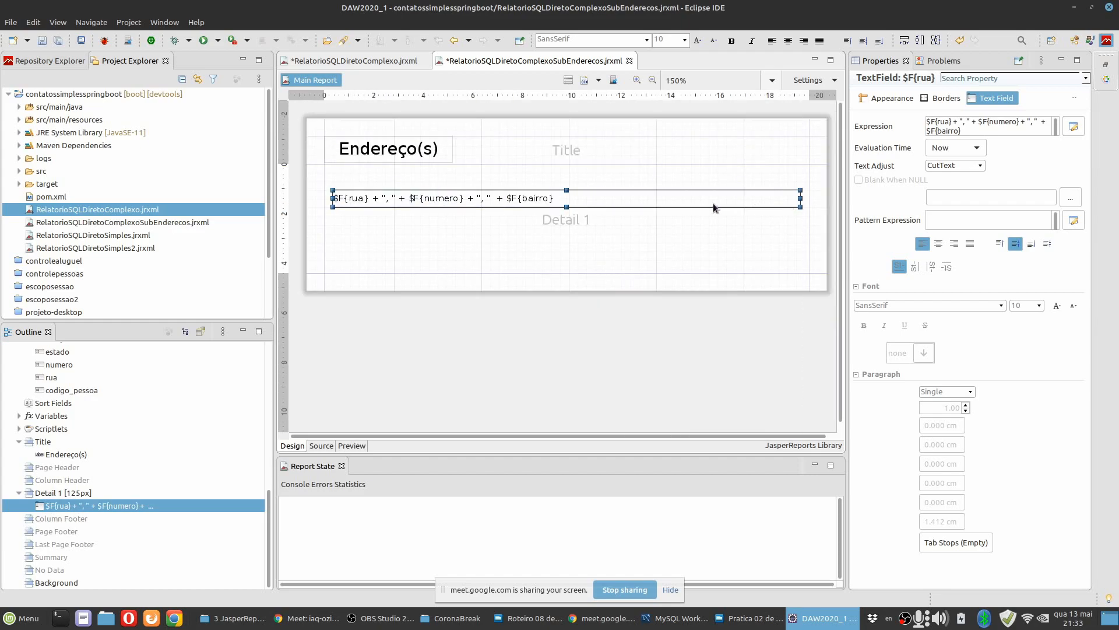
right_click(716, 206)
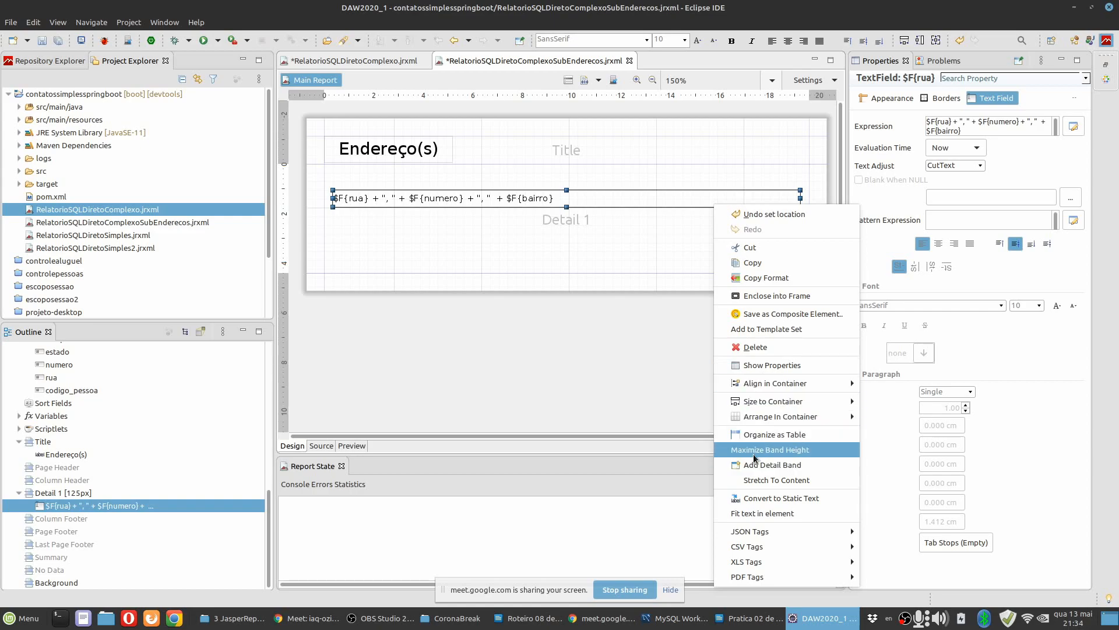
mouse_move(764, 403)
left_click(883, 398)
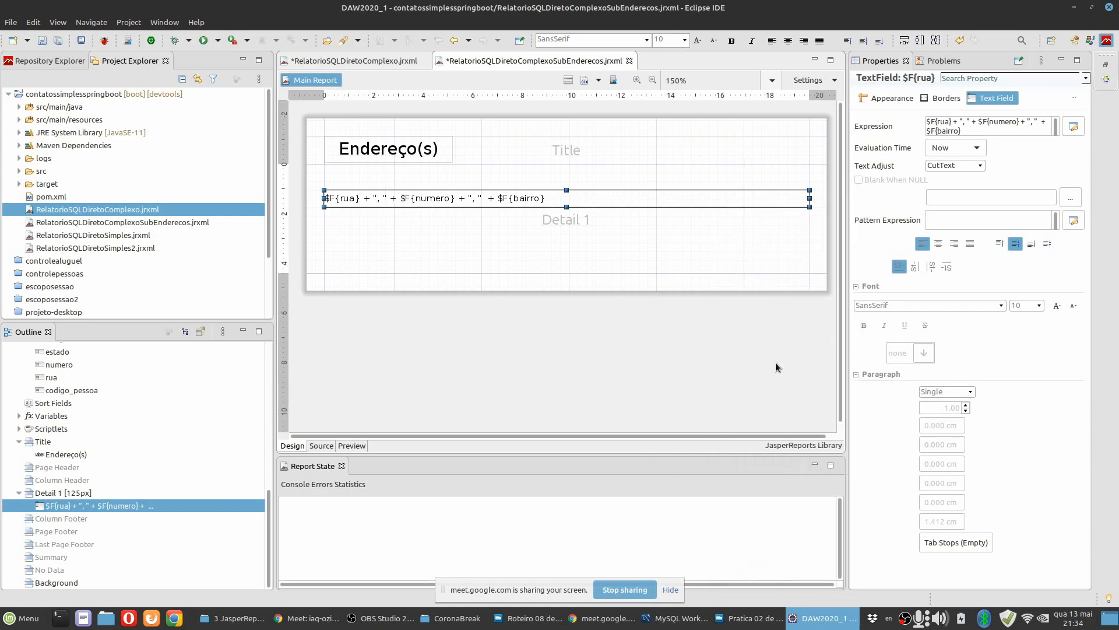
Move the combined rua field up to just below the upper edge of the Detail 1 band.
key("Up")
key("Up")
key("Up")
key("Up")
key("Up")
key("Up")
key("Up")
key("Up")
key("Up")
key("Up")
key("Up")
key("Up")
key("Up")
key("Up")
key("Up")
key("Up")
key("Up")
key("Up")
key("Up")
key("Up")
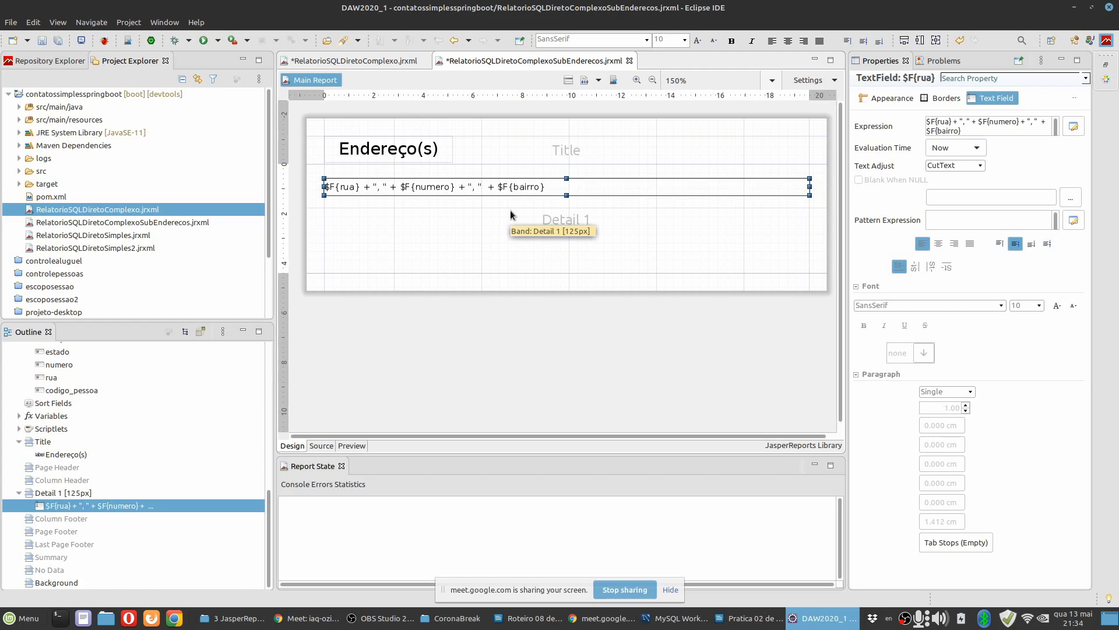
key("Up")
left_click(454, 210)
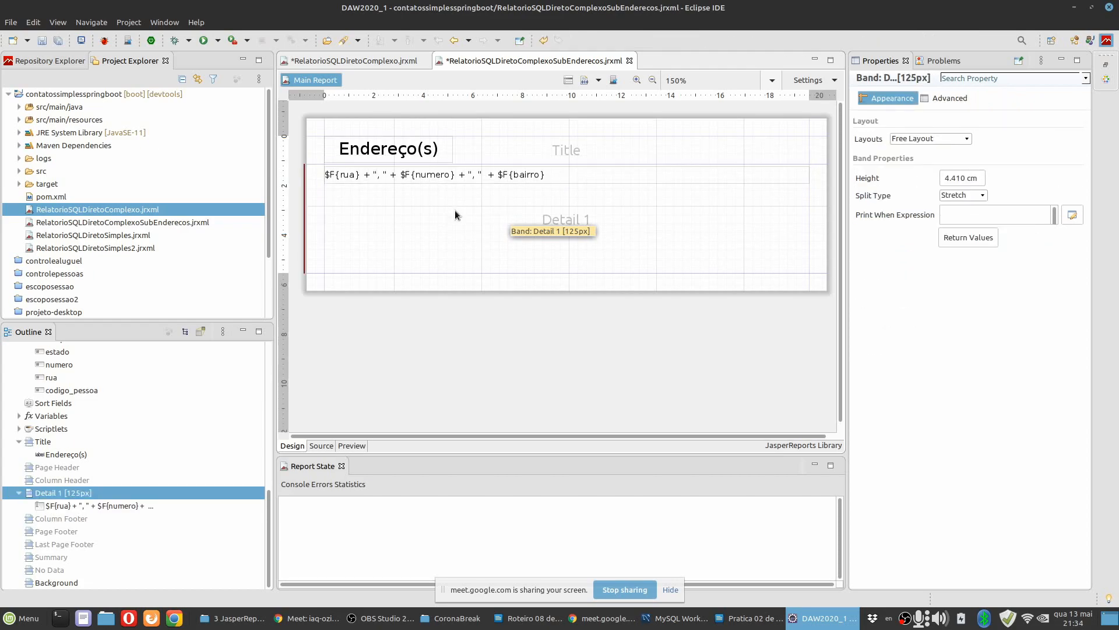
Add the cep field to the Detail 1 band below the rua line and delete its static cep label.
scroll(100, 412, "up", 3)
scroll(101, 412, "down", 1)
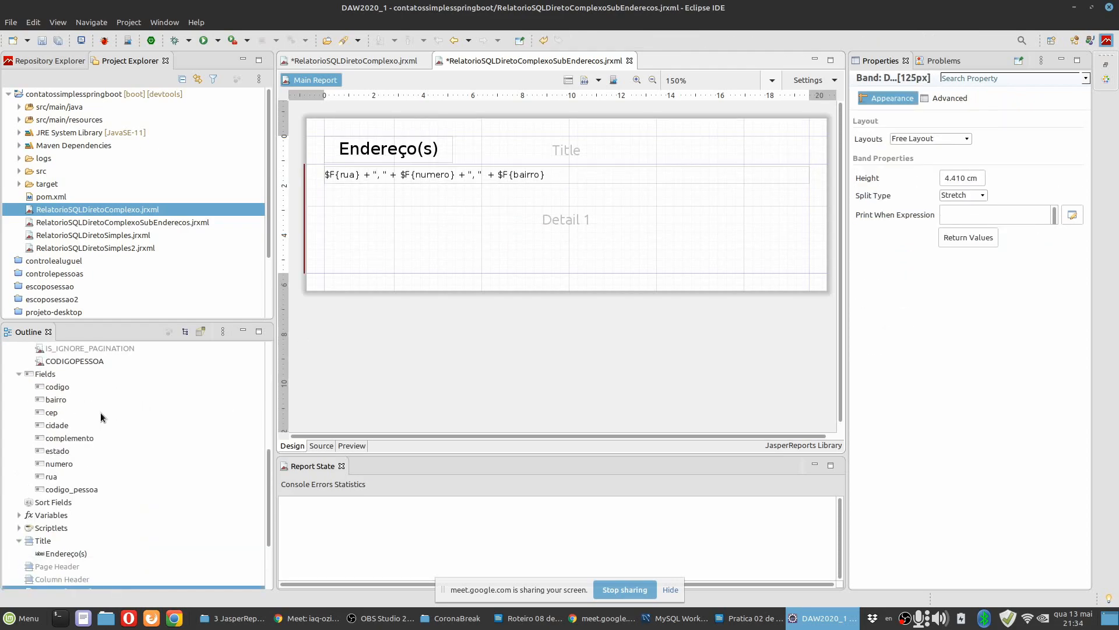
left_click(55, 411)
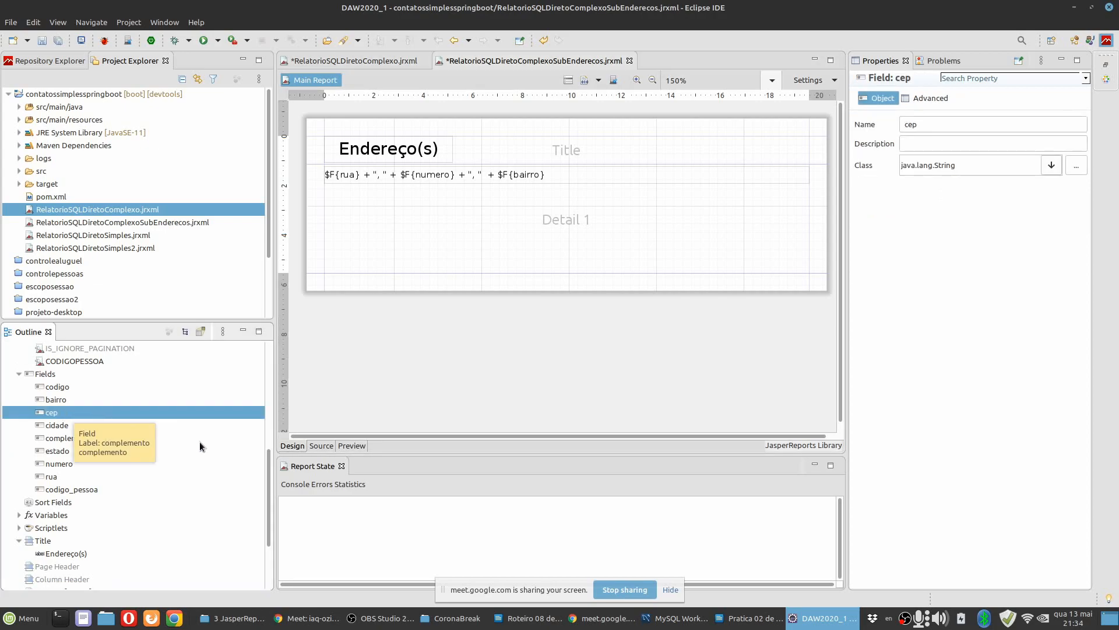
left_click_drag(53, 414, 401, 212)
left_click(383, 215)
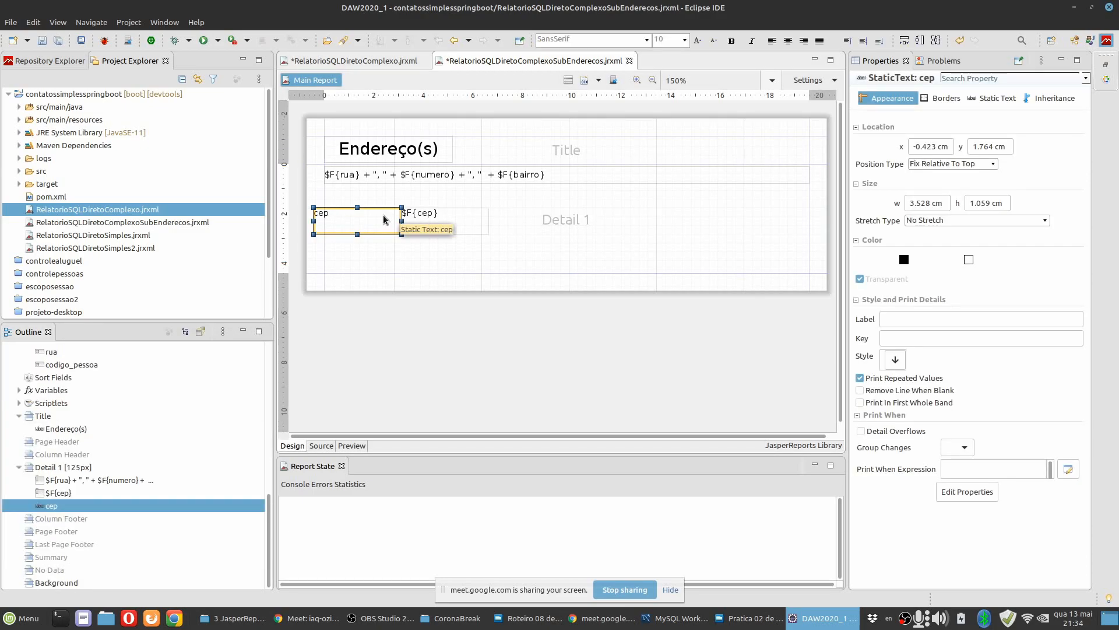
key("Delete")
Reduce the $F{cep} text field's height to about 0.71 cm and align its text vertically to the middle.
left_click(413, 222)
left_click_drag(444, 224, 445, 226)
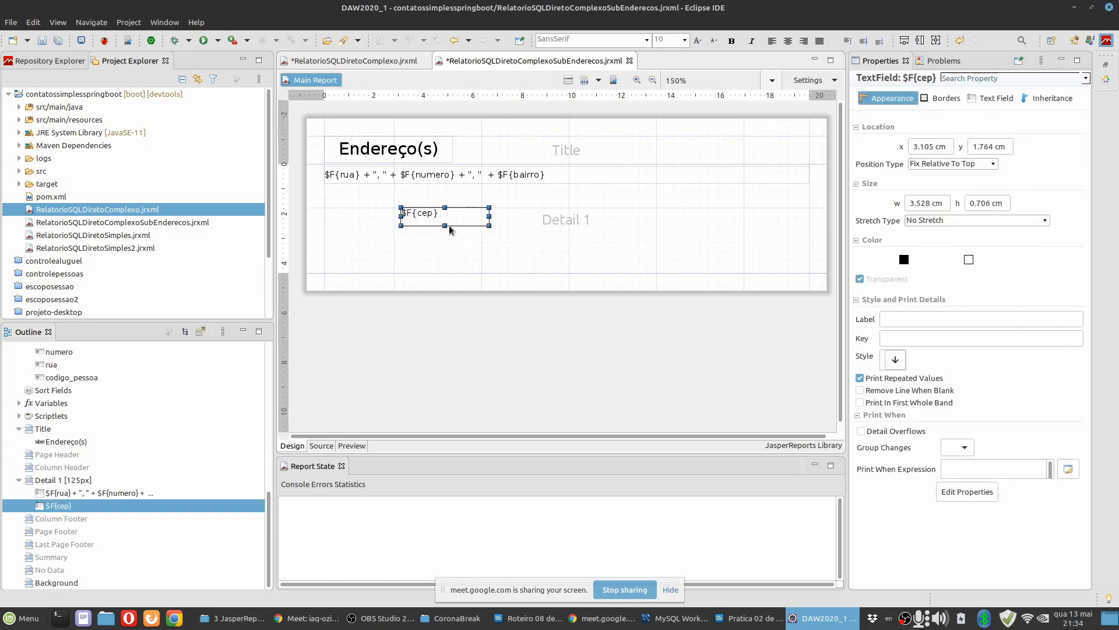
left_click(995, 98)
left_click(1016, 244)
Set the cep text field's expression to $F{cep} + " - " + $F{cidade} + ", " + $F{estado}.
left_click(1076, 125)
left_click(425, 108)
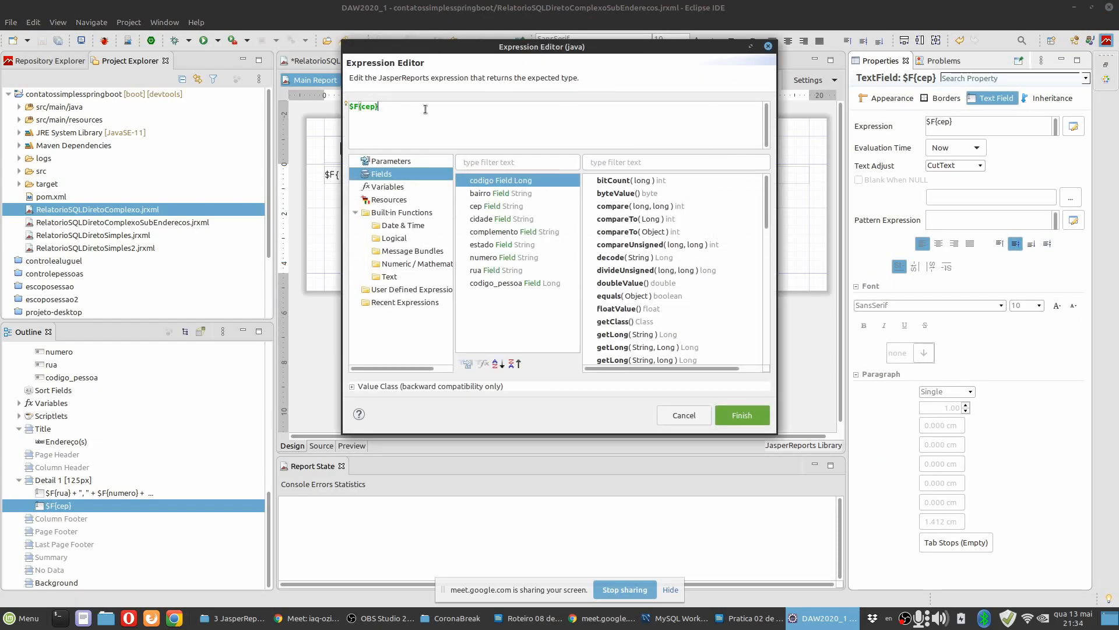
type("+")
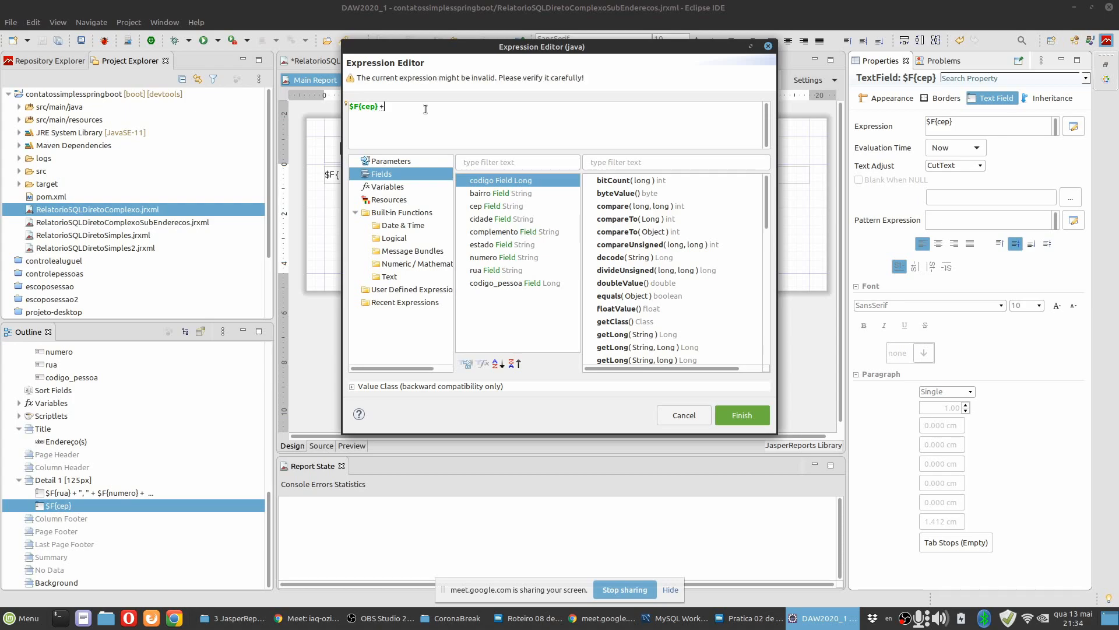
type(" \" - \" +")
double_click(493, 219)
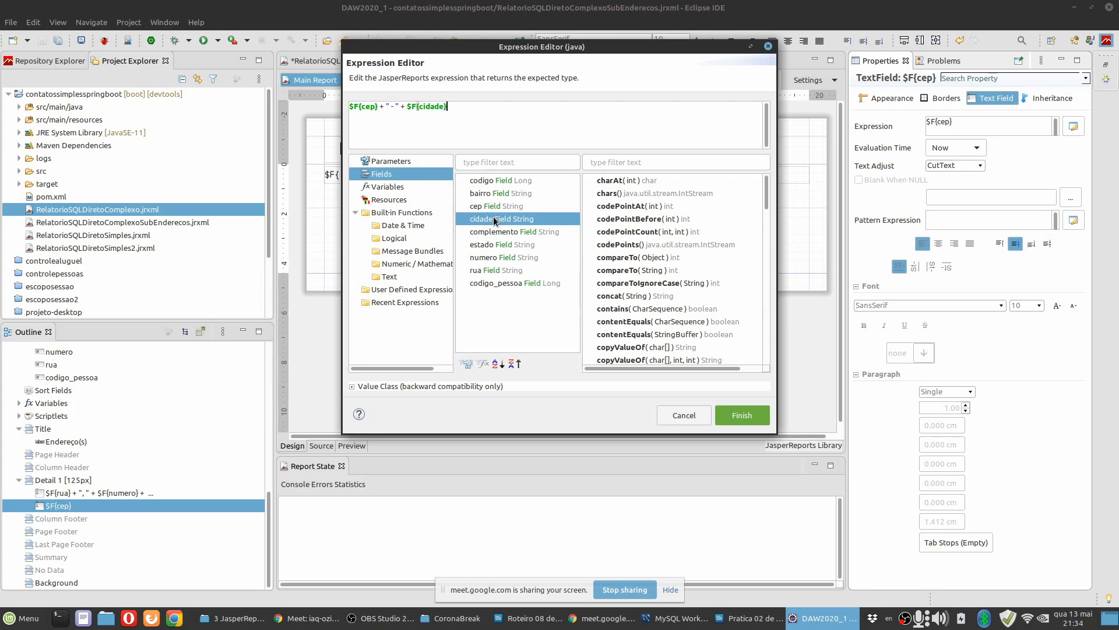
left_click(498, 111)
type("\"")
type(" + \", \" +")
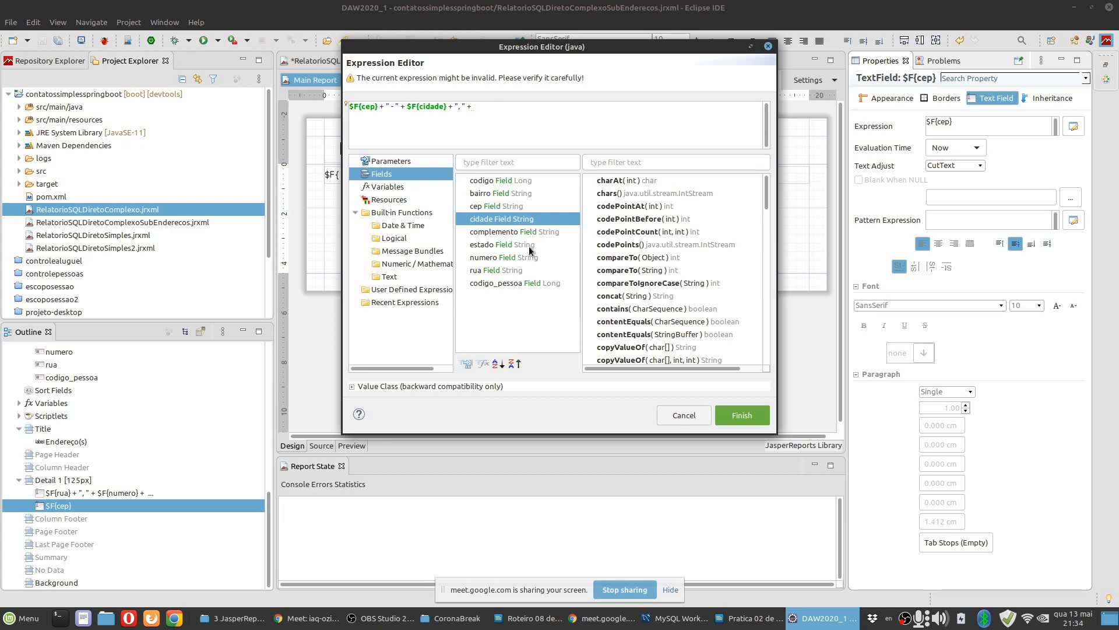
double_click(529, 245)
left_click(742, 415)
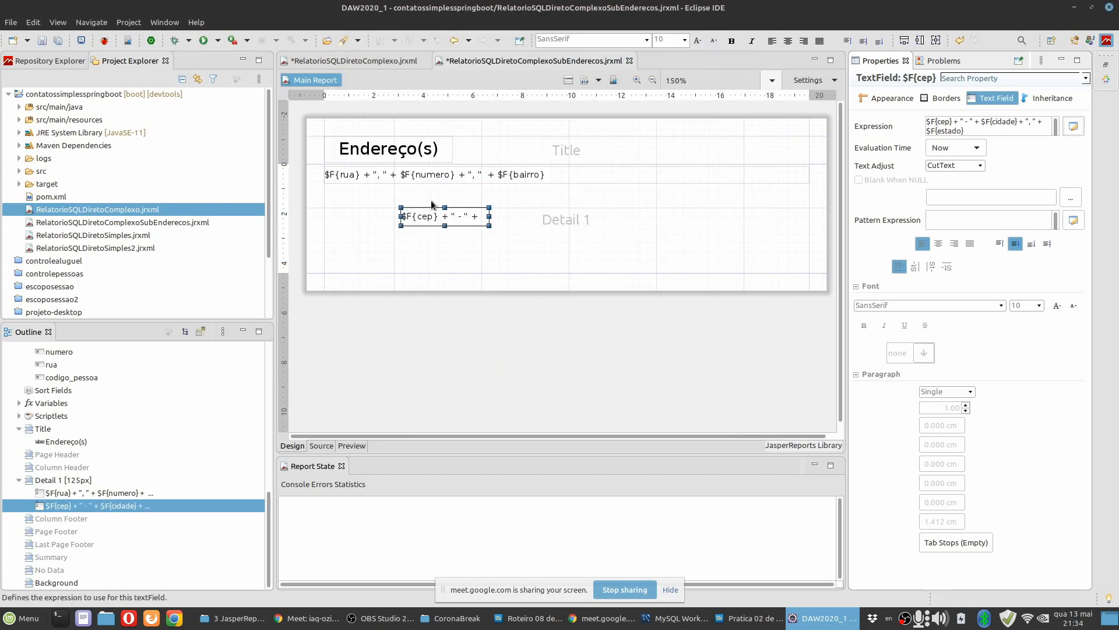
Fit the combined cep field to its container's width and move it up directly below the rua line.
right_click(466, 217)
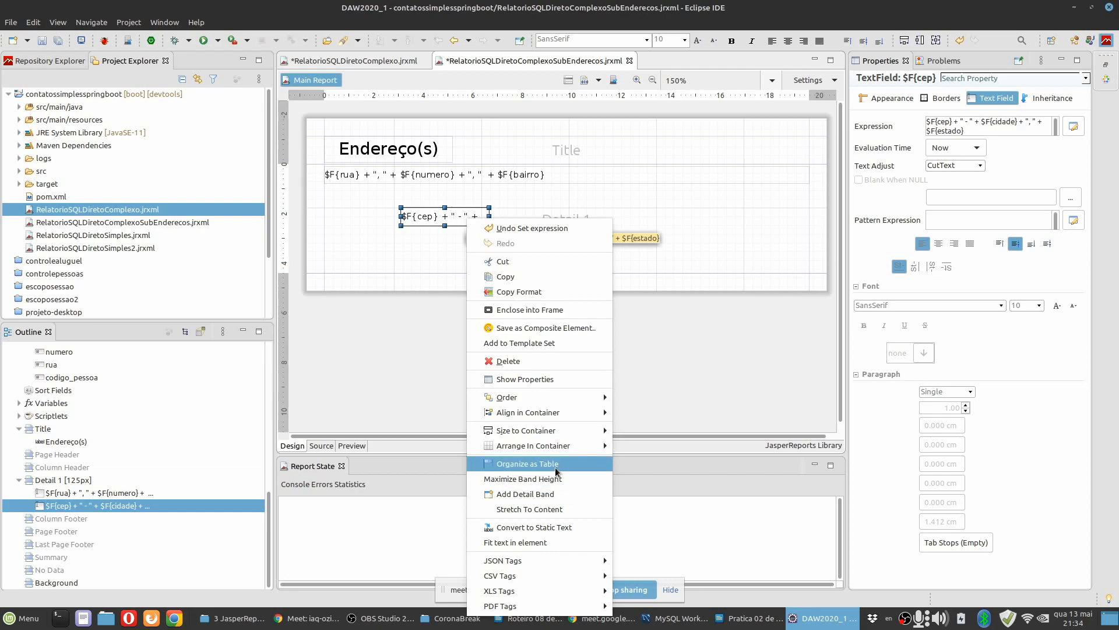
mouse_move(560, 435)
left_click(615, 429)
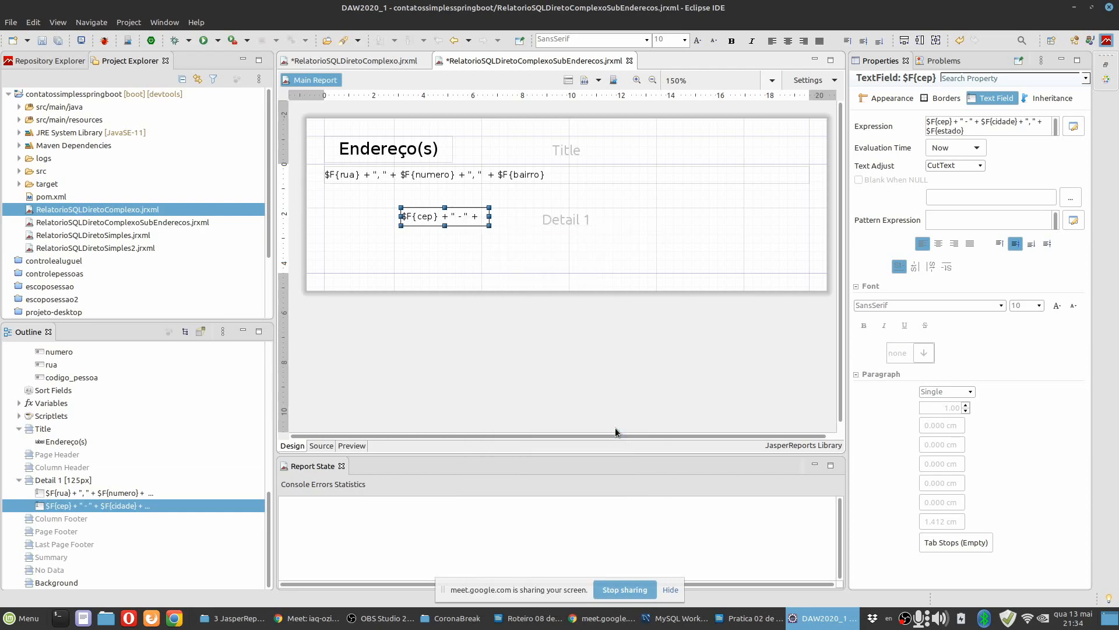
key("Up")
key("Up")
key("Up")
key("Up")
key("Up")
key("Up")
key("Up")
key("Up")
key("Up")
key("Up")
key("Up")
key("Up")
key("Up")
key("Up")
key("Up")
key("Up")
key("Up")
key("Up")
key("Up")
key("Up")
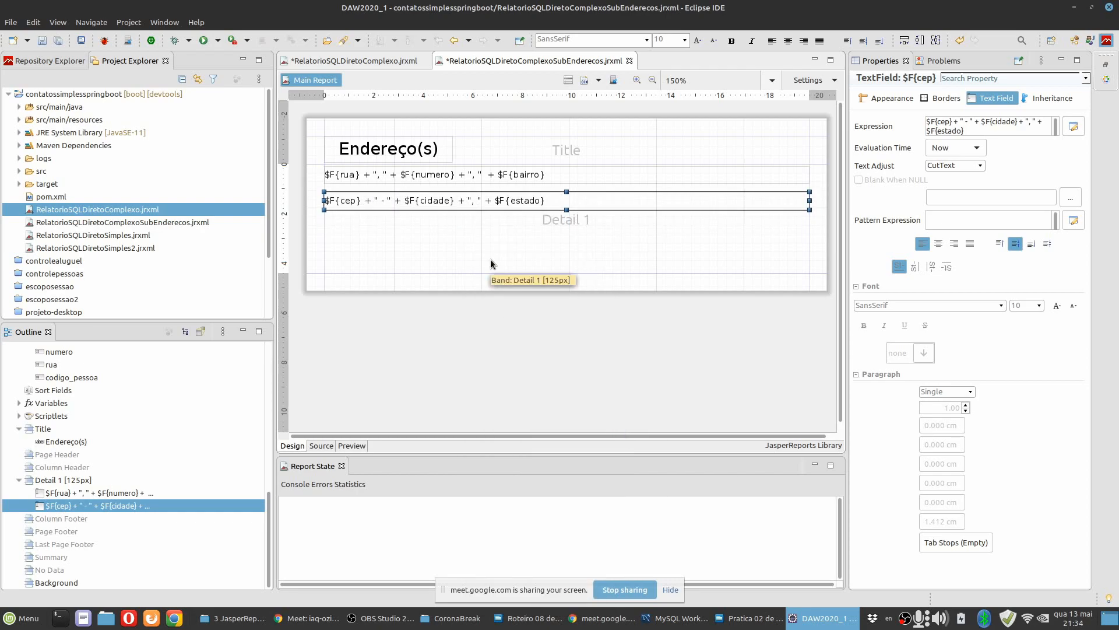
left_click_drag(388, 200, 390, 198)
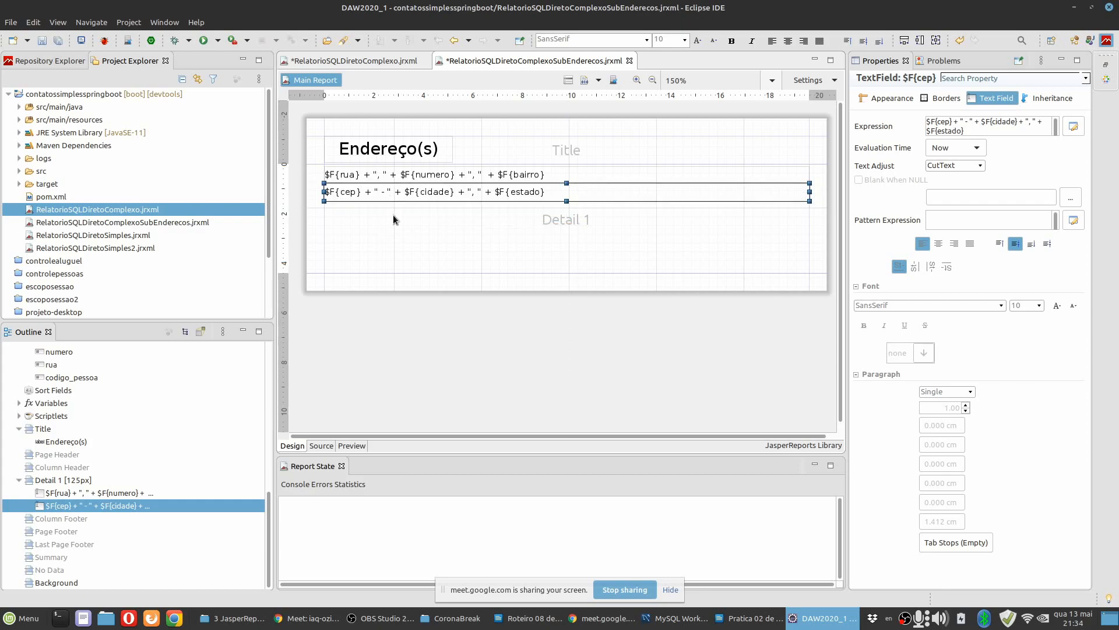
left_click(396, 226)
Add the complemento field to the Detail 1 band below the cep line and delete its static label.
scroll(90, 411, "up", 3)
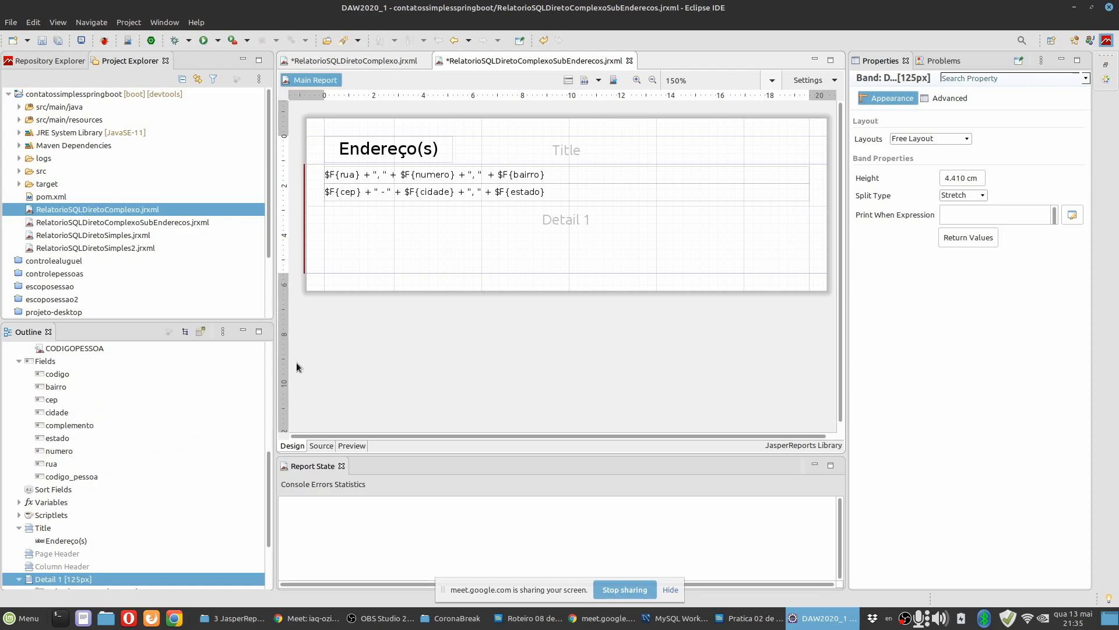
left_click(70, 424)
left_click_drag(70, 425, 351, 219)
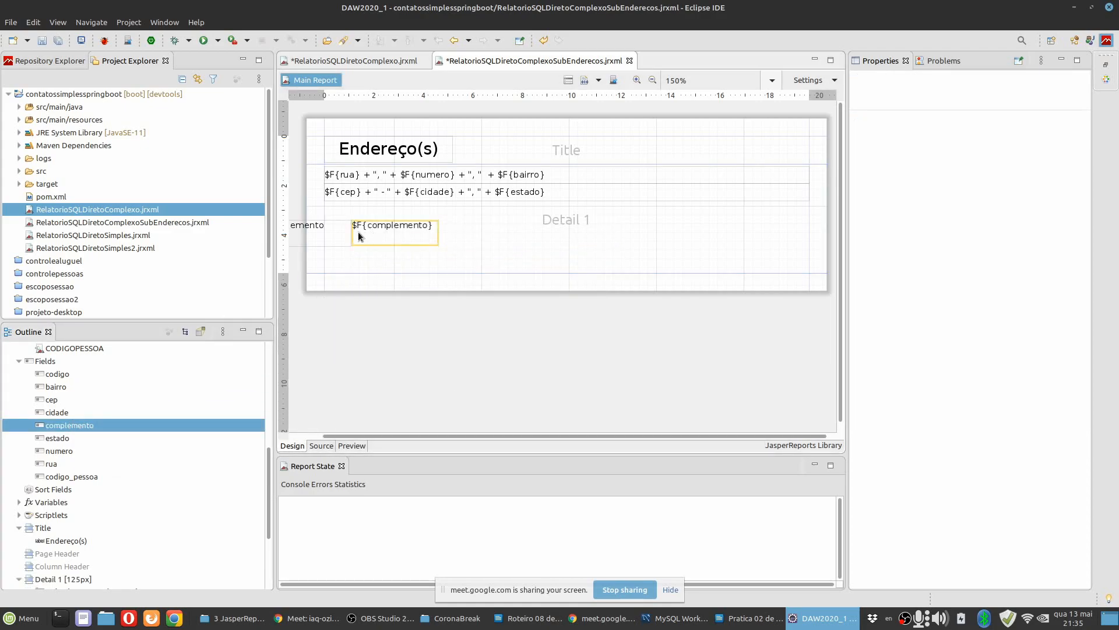
left_click(326, 235)
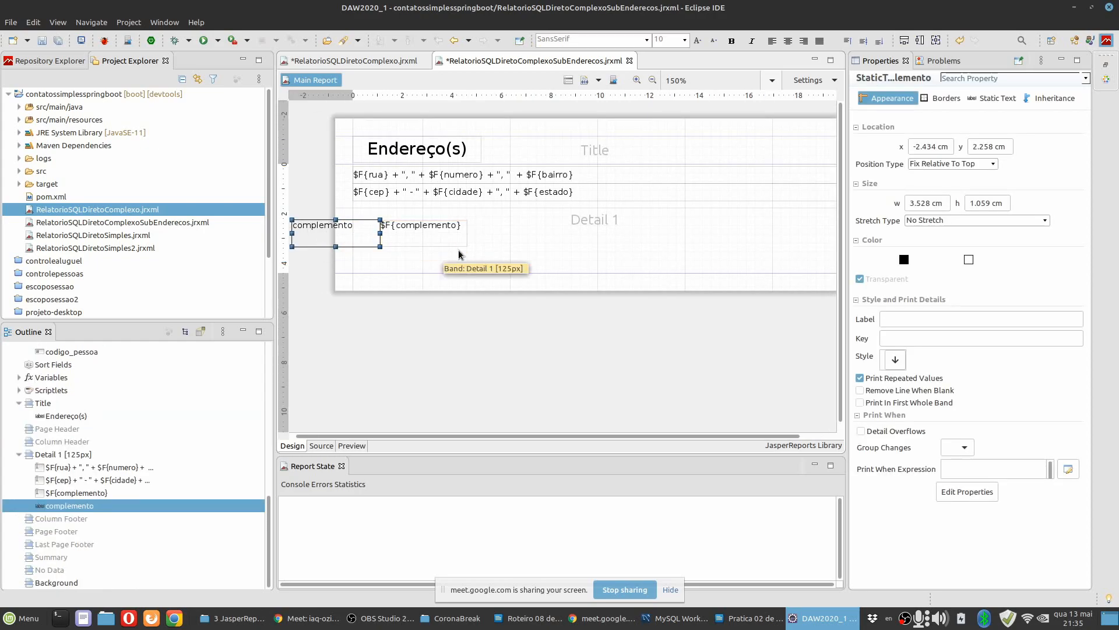
key("Delete")
Place the $F{complemento} field directly below the cep line, about 1.34 cm high, and fit its width to the container.
left_click_drag(387, 233, 666, 217)
right_click(605, 222)
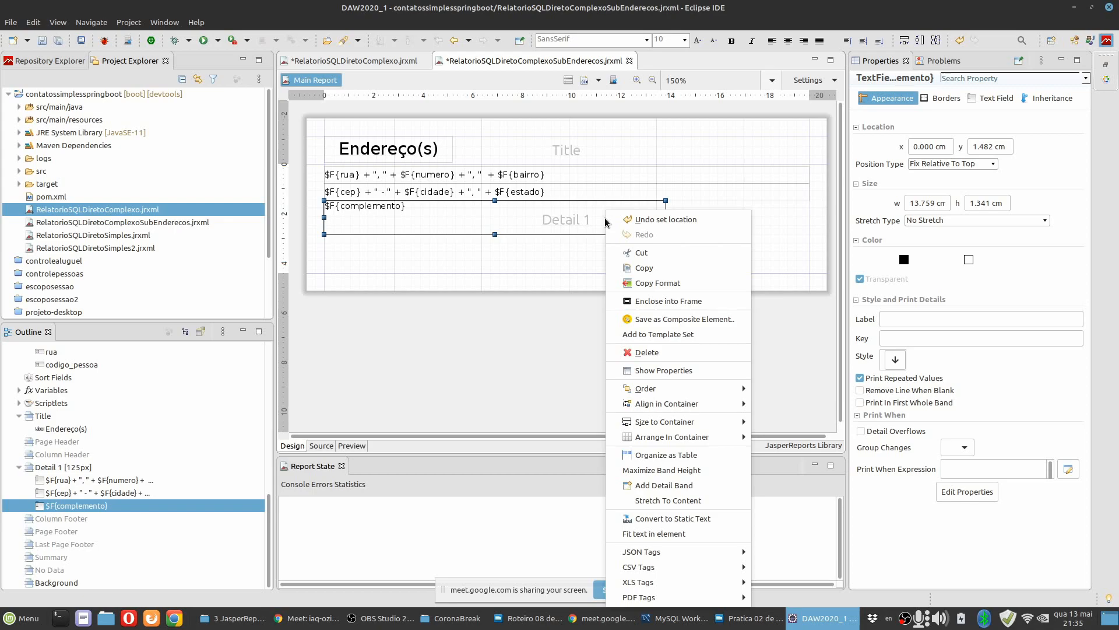
mouse_move(688, 425)
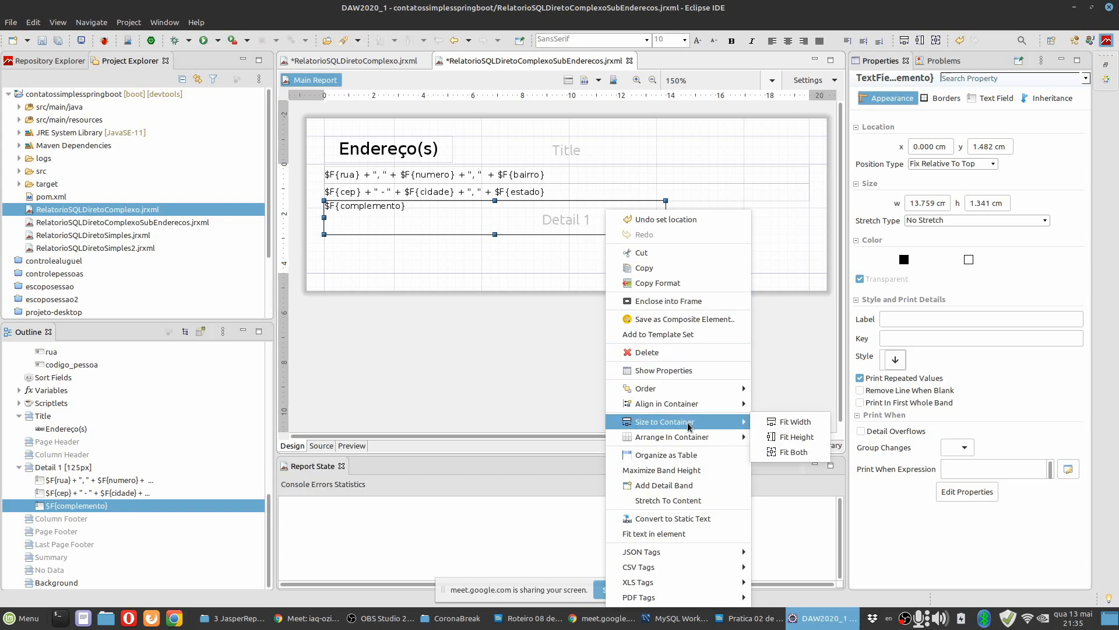
left_click(799, 425)
Shrink the Detail 1 band's height to about 3.03 cm and save all open reports.
left_click(552, 256)
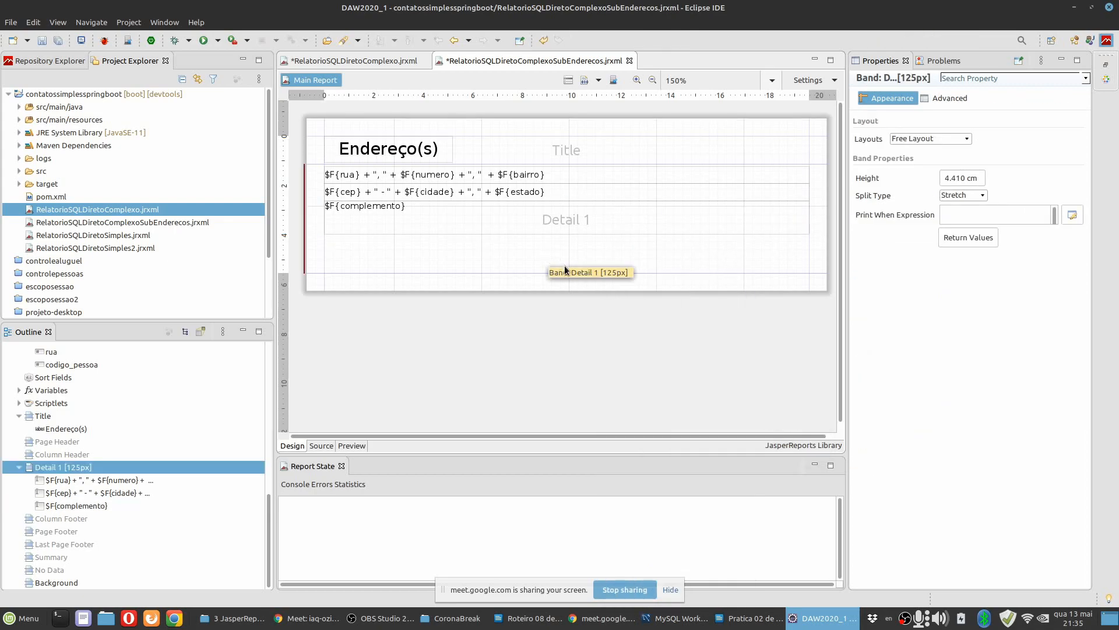
left_click_drag(566, 271, 561, 236)
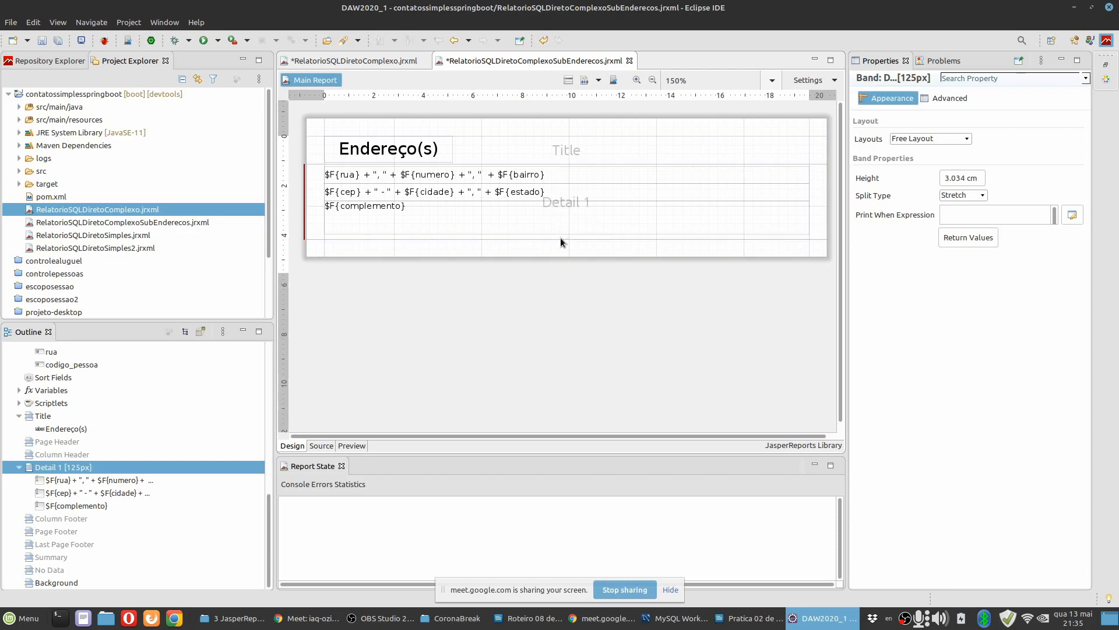
left_click(61, 42)
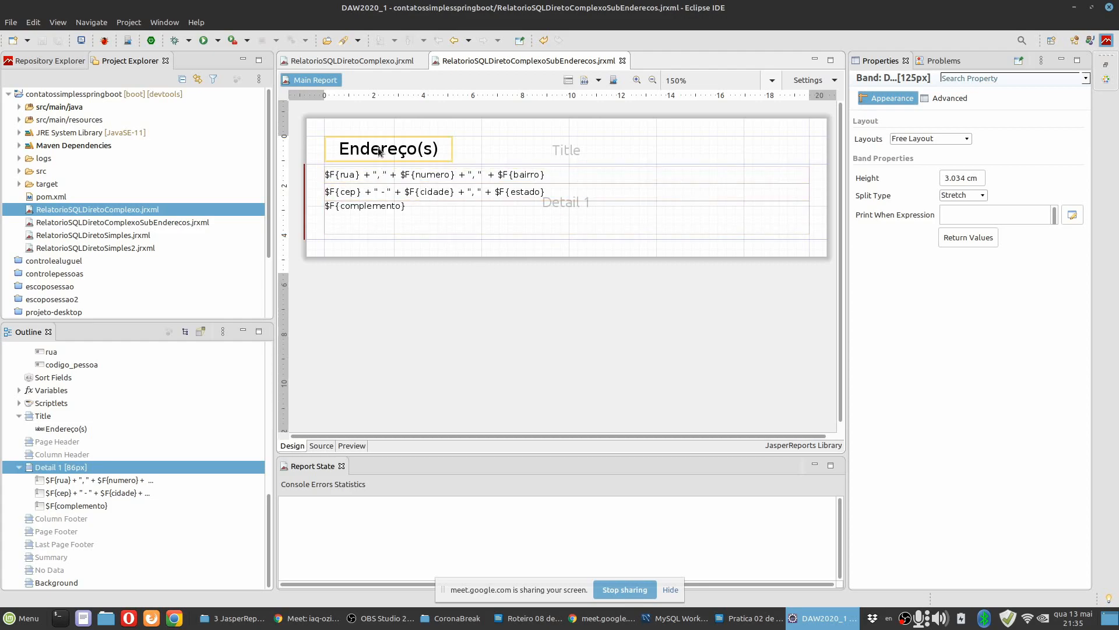
Left-align the Endereço(s) title text and save the subreport.
left_click(420, 153)
left_click(925, 152)
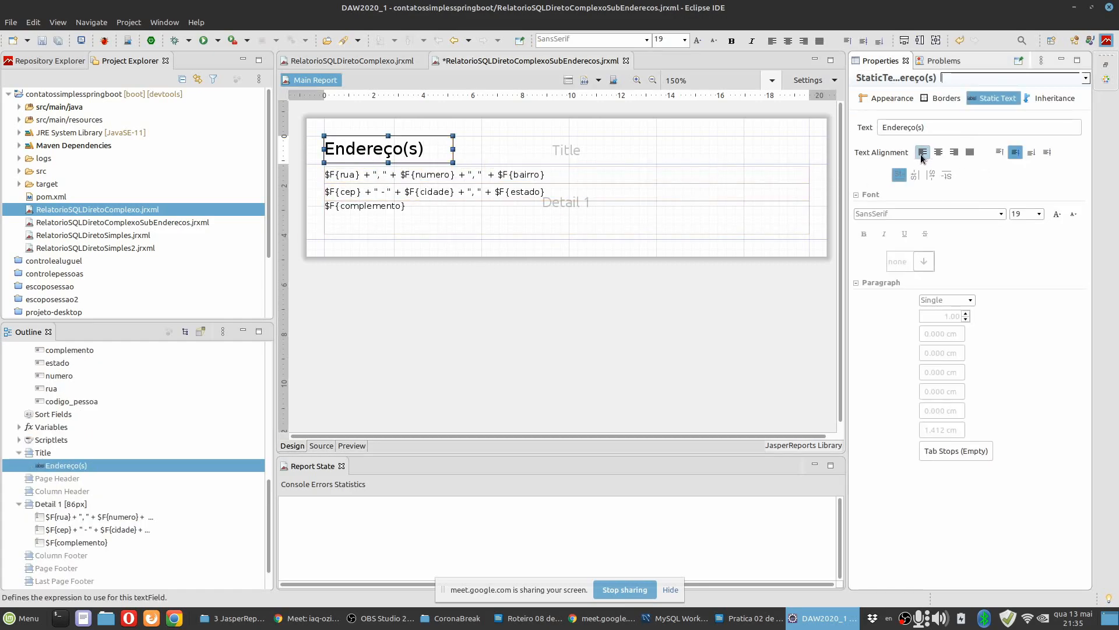
left_click(444, 300)
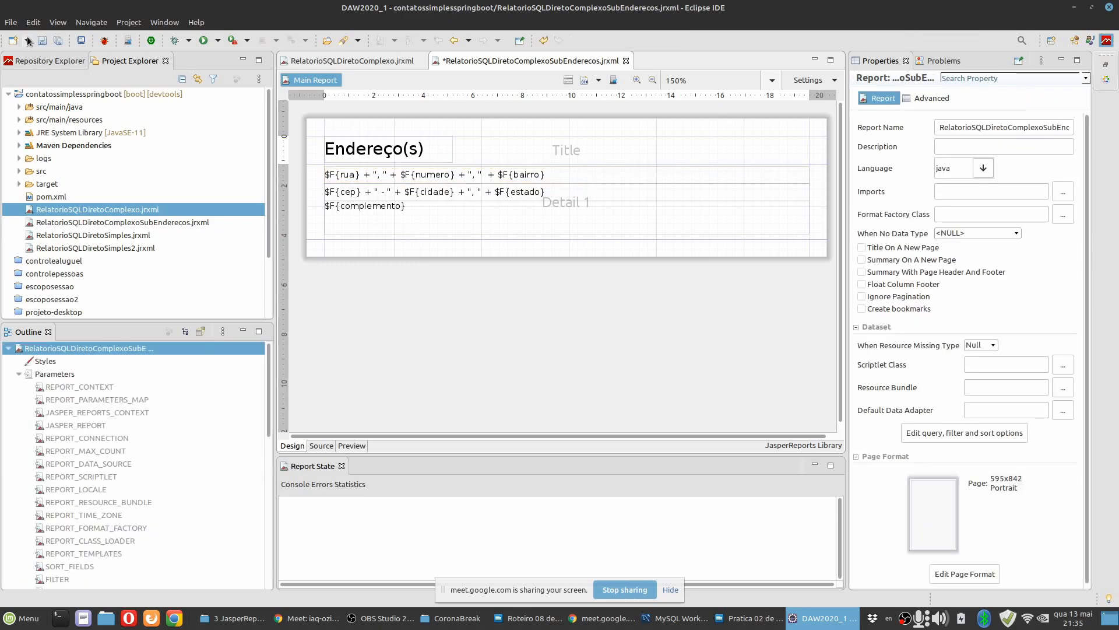
key("ctrl+s")
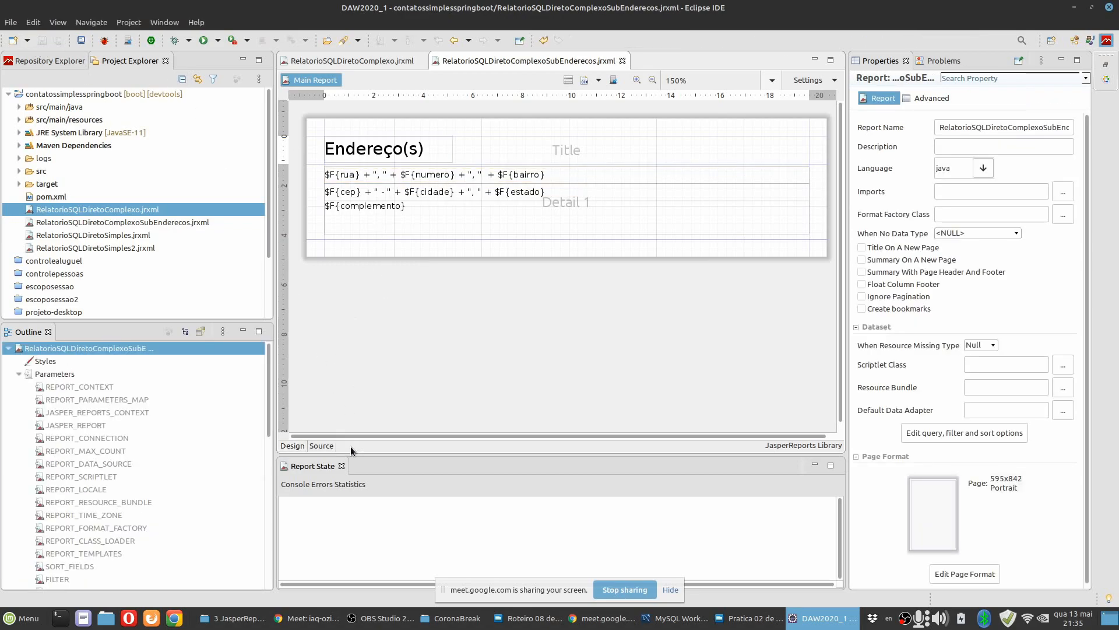
Preview the subreport with CODIGOPESSOA 4, consulting the person codes in MySQL Workbench, and review the listed addresses at 150% zoom.
left_click(351, 446)
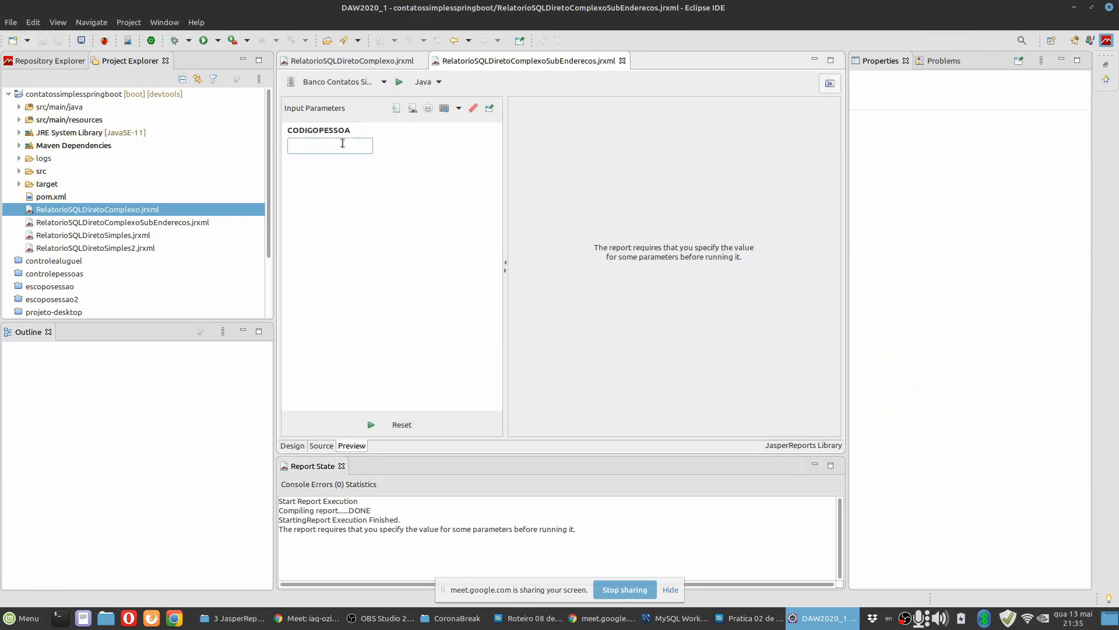
left_click(353, 148)
left_click(676, 620)
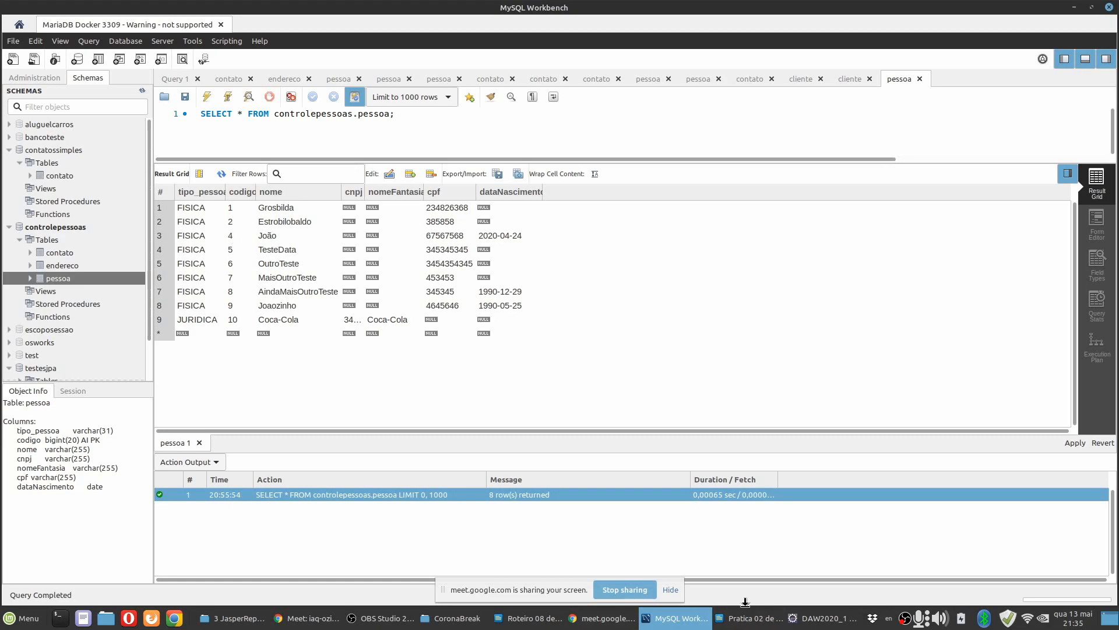
left_click(813, 621)
type("4")
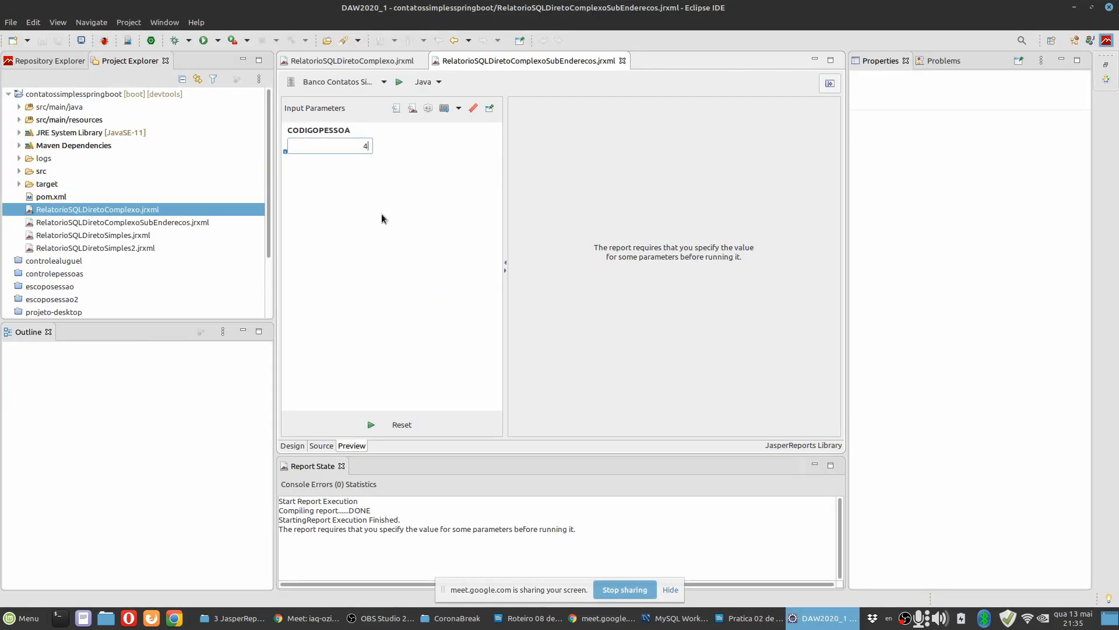
left_click(370, 424)
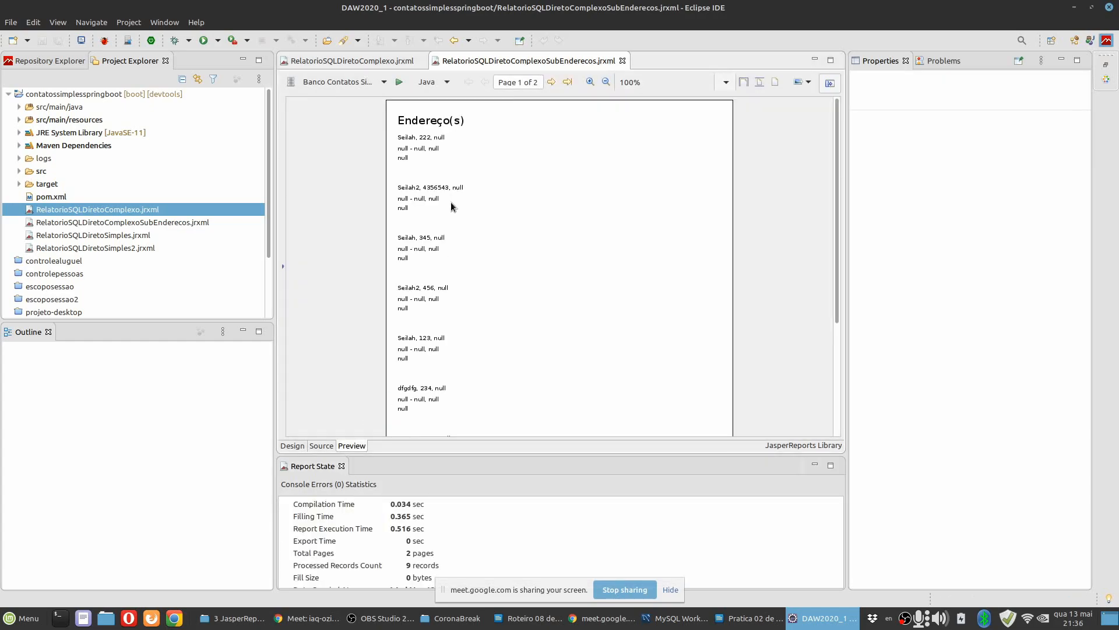
left_click(590, 83)
left_click(590, 82)
scroll(361, 243, "down", 10)
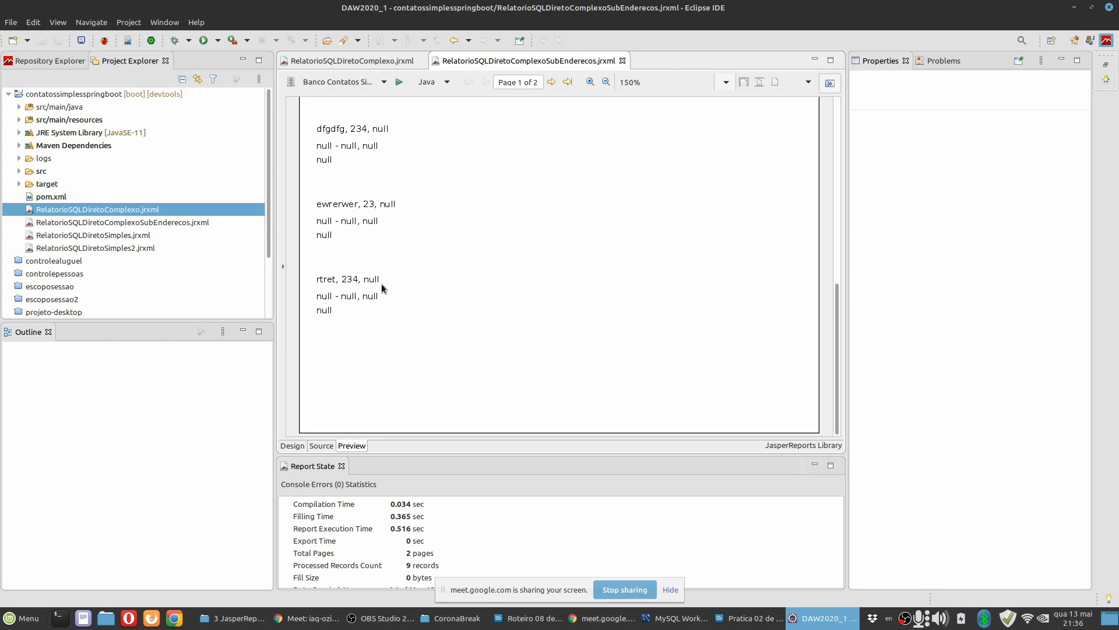
scroll(373, 282, "up", 10)
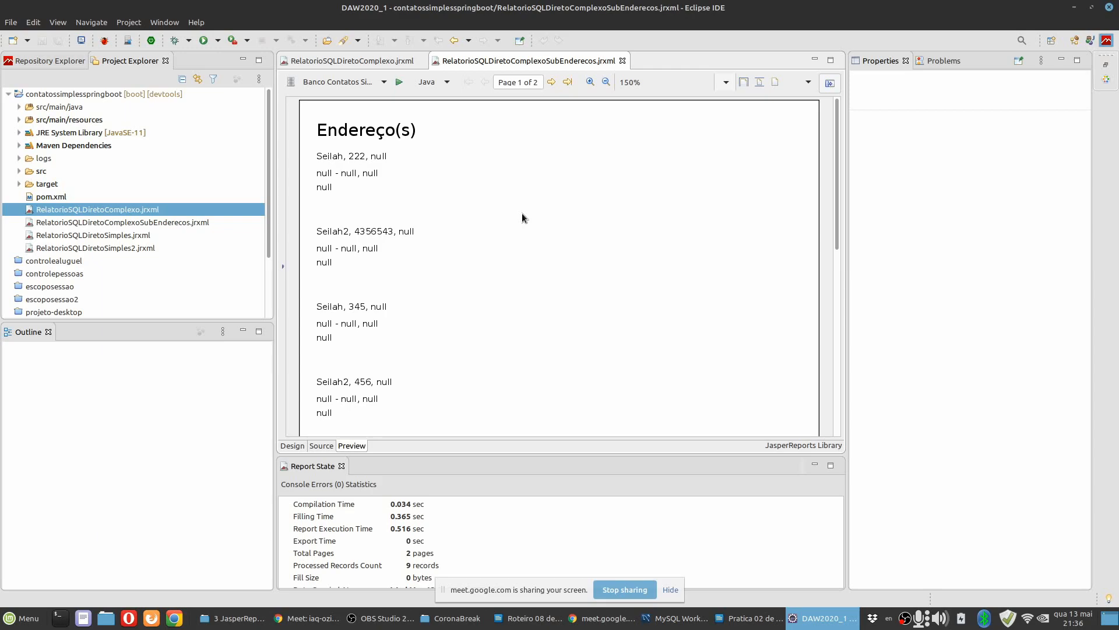
Check the person codes in MySQL Workbench again, rerun the preview with CODIGOPESSOA 10 and review the addresses.
left_click(283, 270)
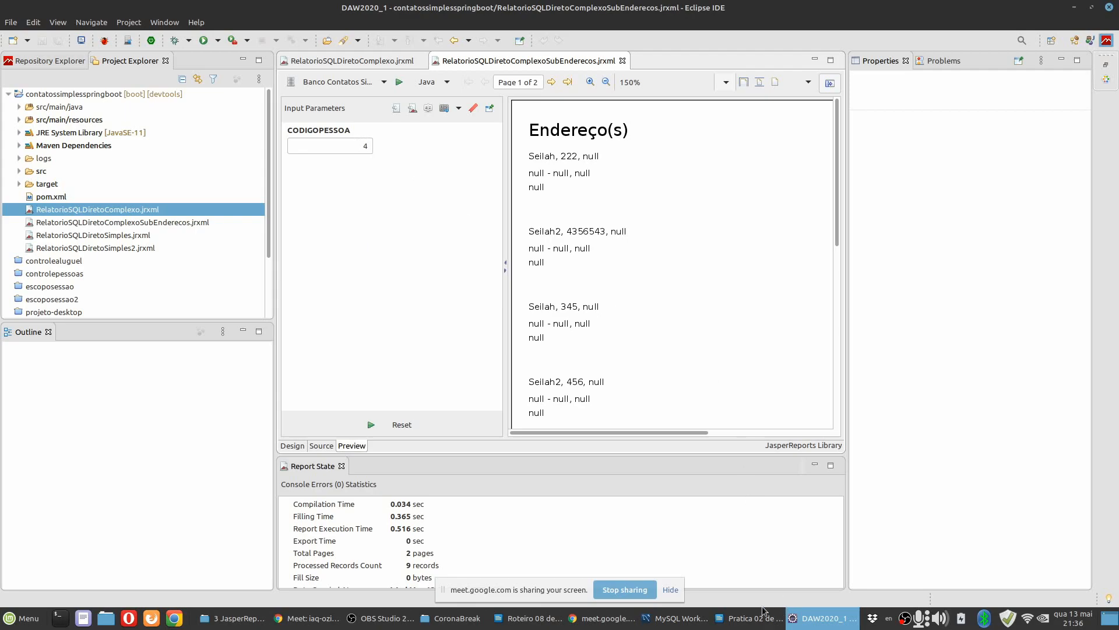
left_click(676, 619)
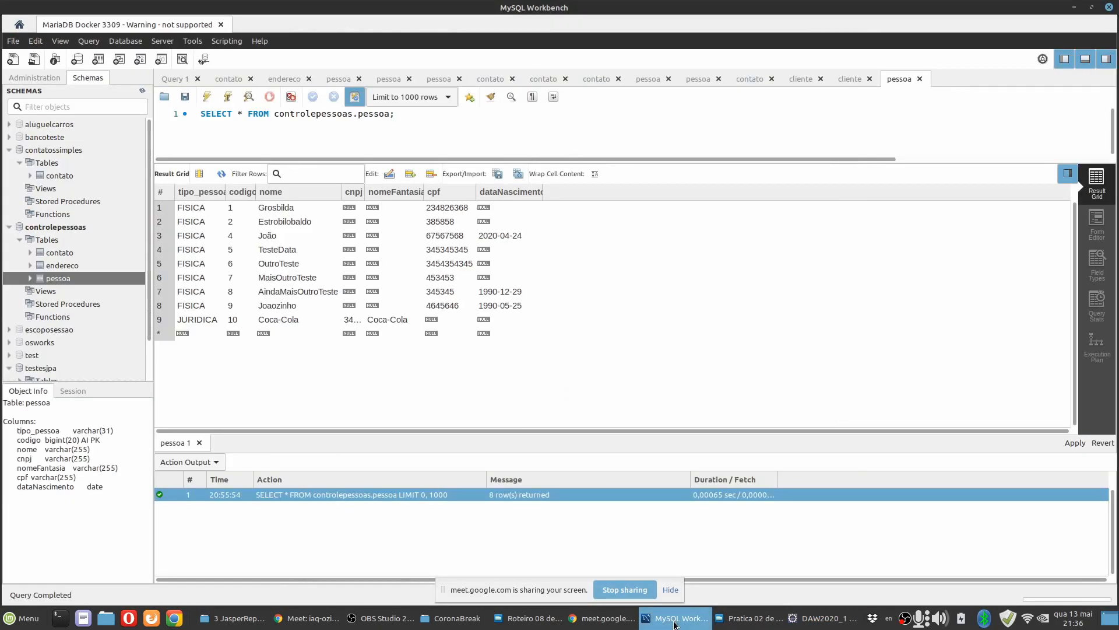
left_click(675, 623)
double_click(365, 146)
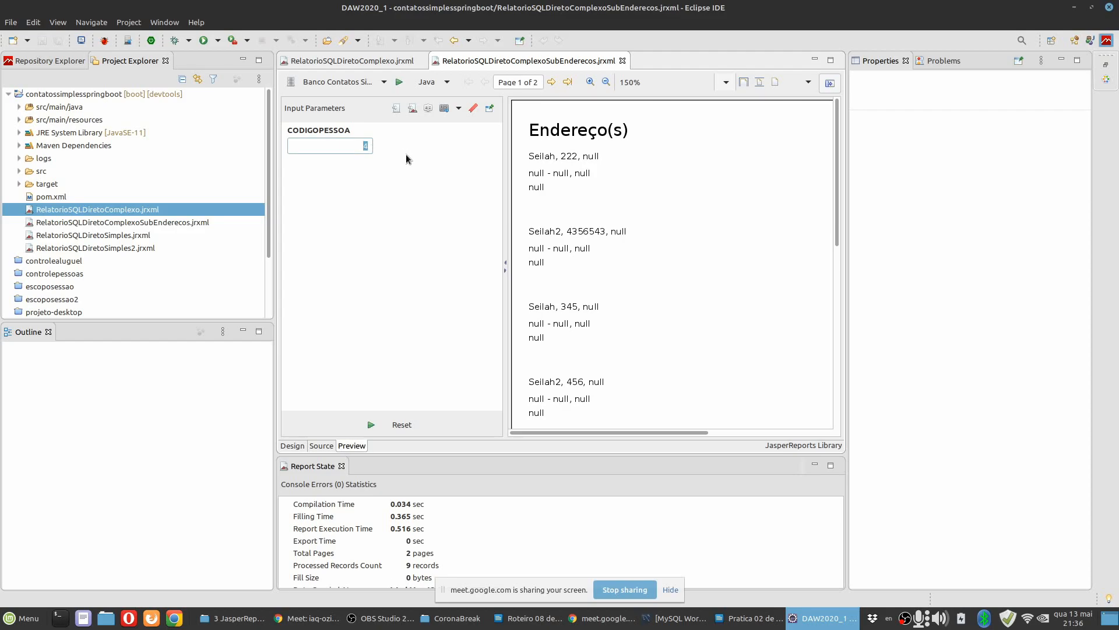
type("10")
left_click(371, 425)
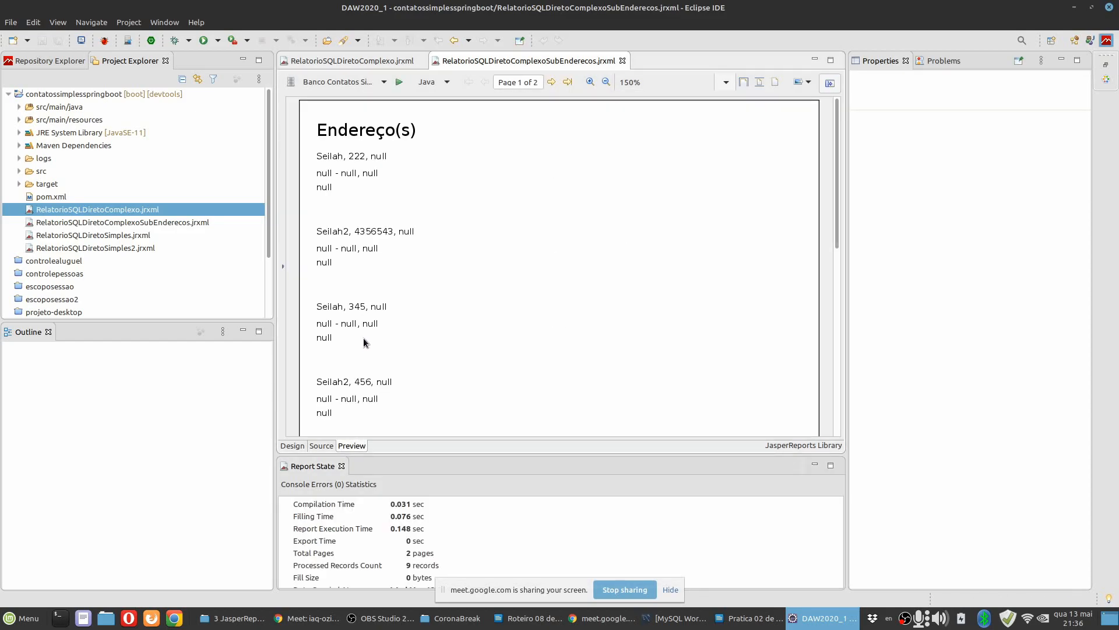
scroll(639, 262, "down", 10)
scroll(644, 318, "up", 10)
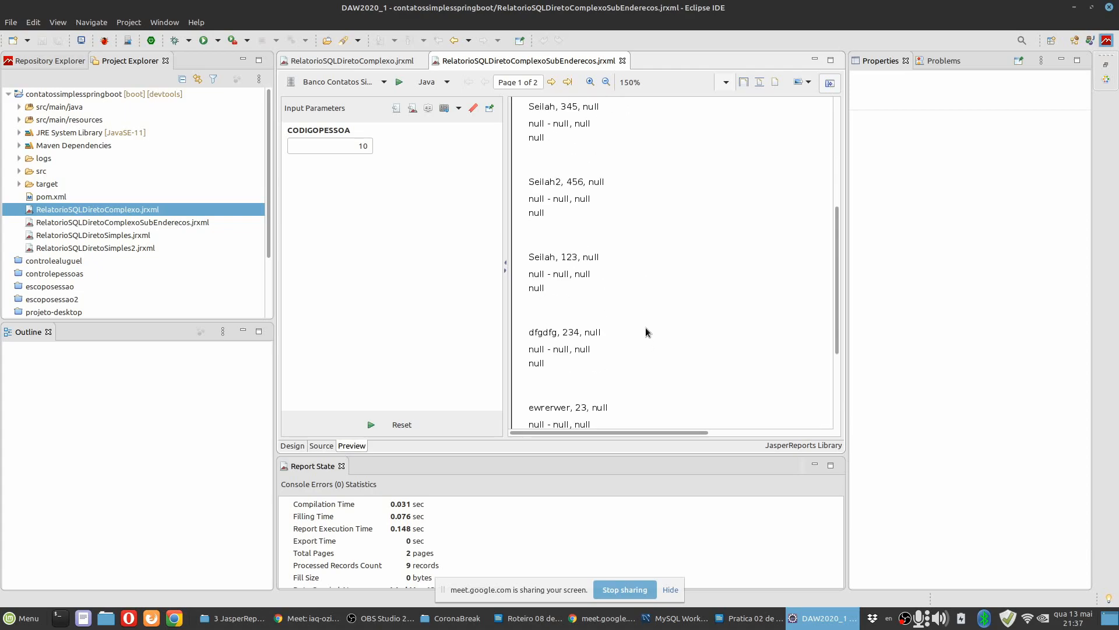
Rerun the subreport preview with CODIGOPESSOA set back to 4 and compare the listed addresses.
double_click(354, 143)
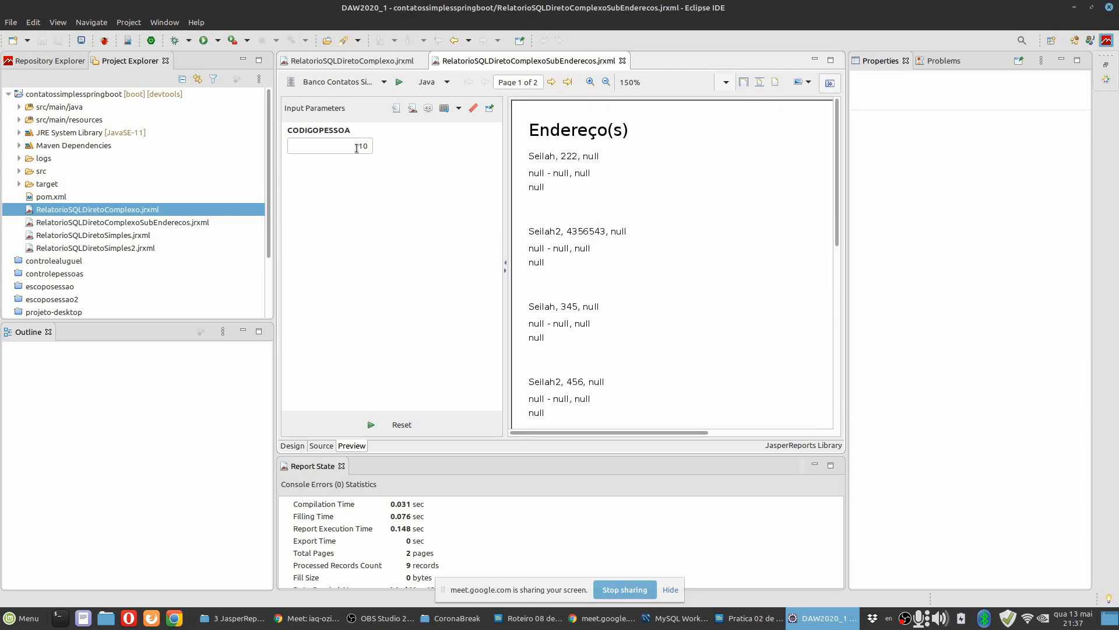
type("4")
left_click(371, 425)
scroll(617, 315, "down", 10)
scroll(471, 266, "up", 10)
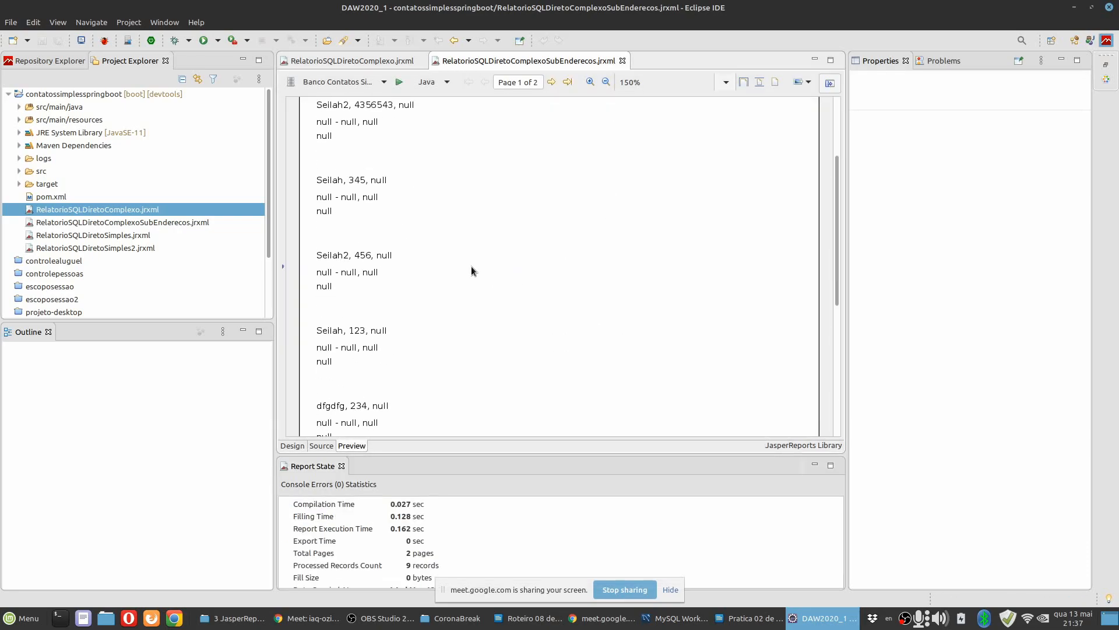
Return to the subreport's design view and open the Dataset and Query dialog for the report.
left_click(292, 446)
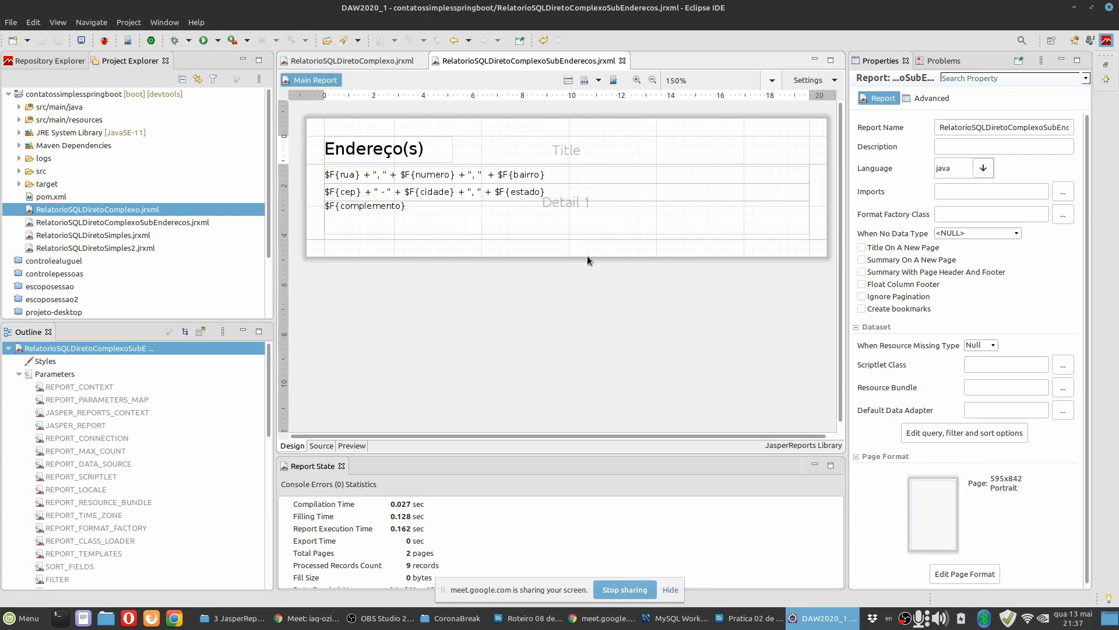
left_click(20, 376)
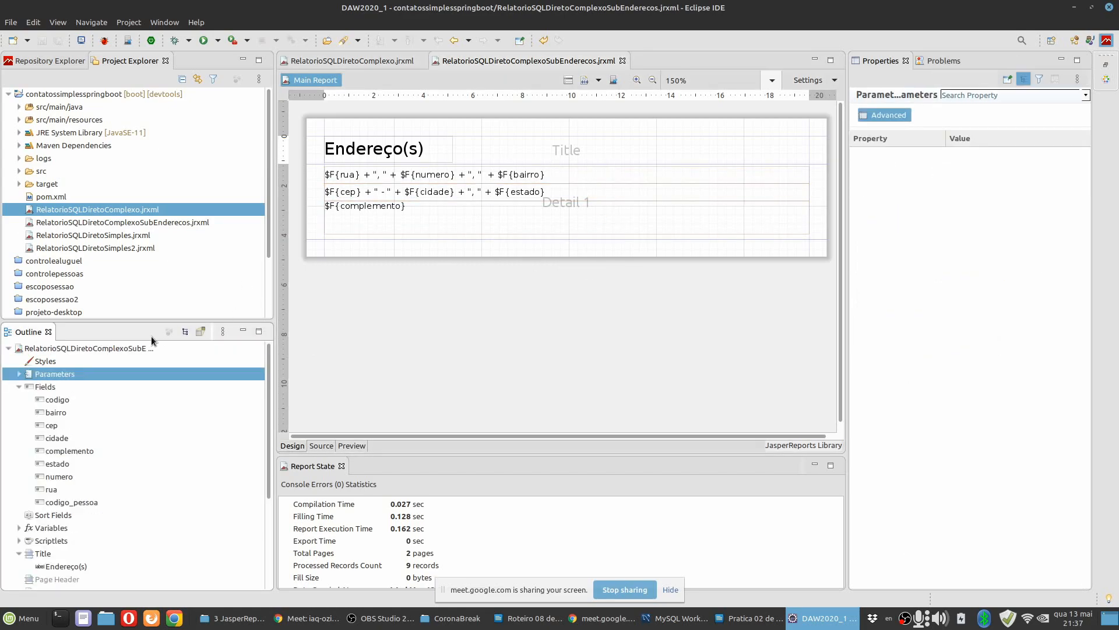
left_click(70, 349)
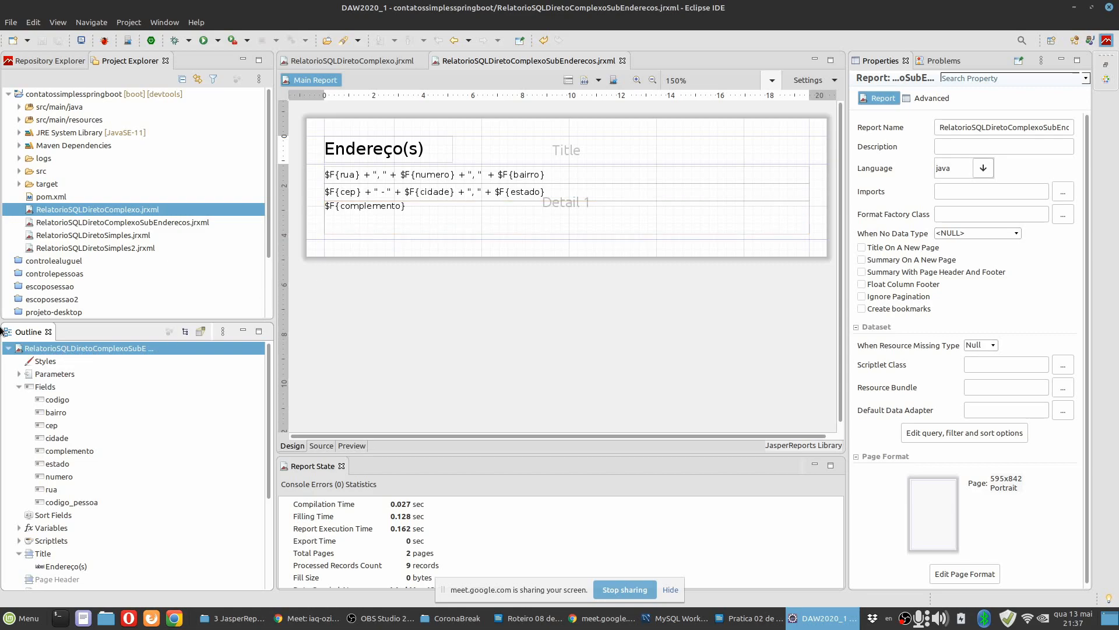
right_click(71, 350)
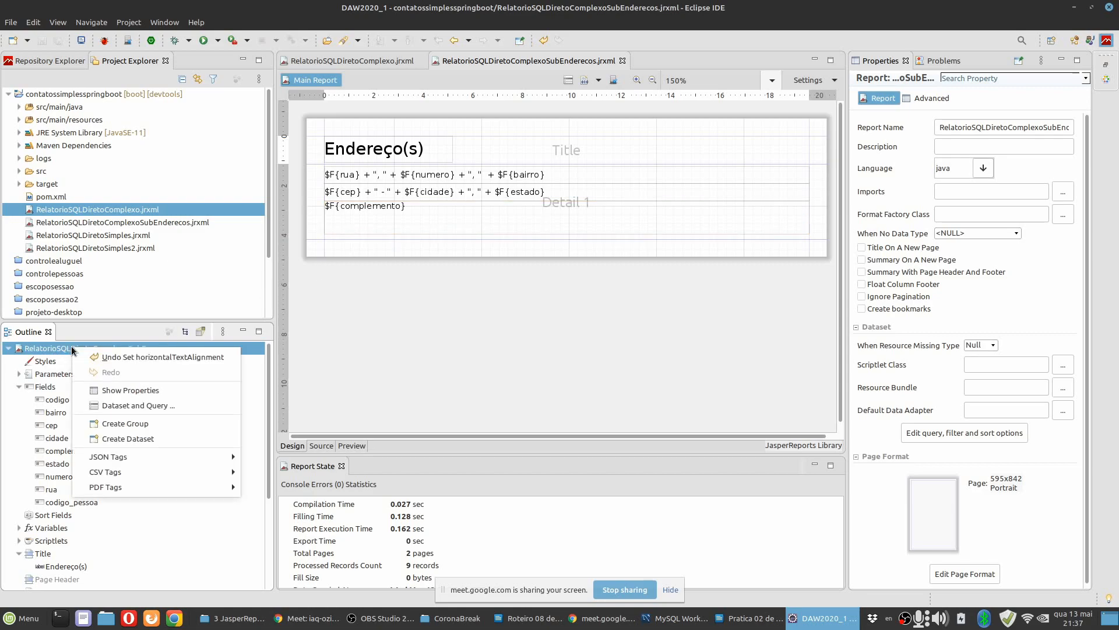
left_click(162, 405)
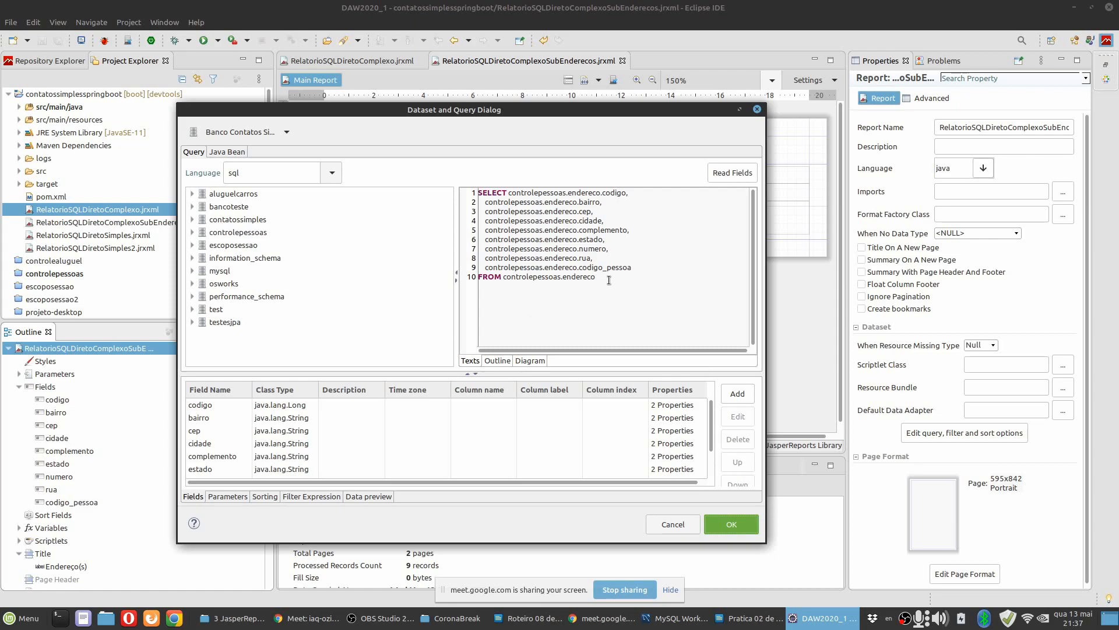
Add a line "WHERE controlepessoas.endereco.codigo_pessoa =" after the FROM clause of the SQL query, reusing the column name from the SELECT list.
left_click_drag(609, 282, 427, 171)
left_click(641, 308)
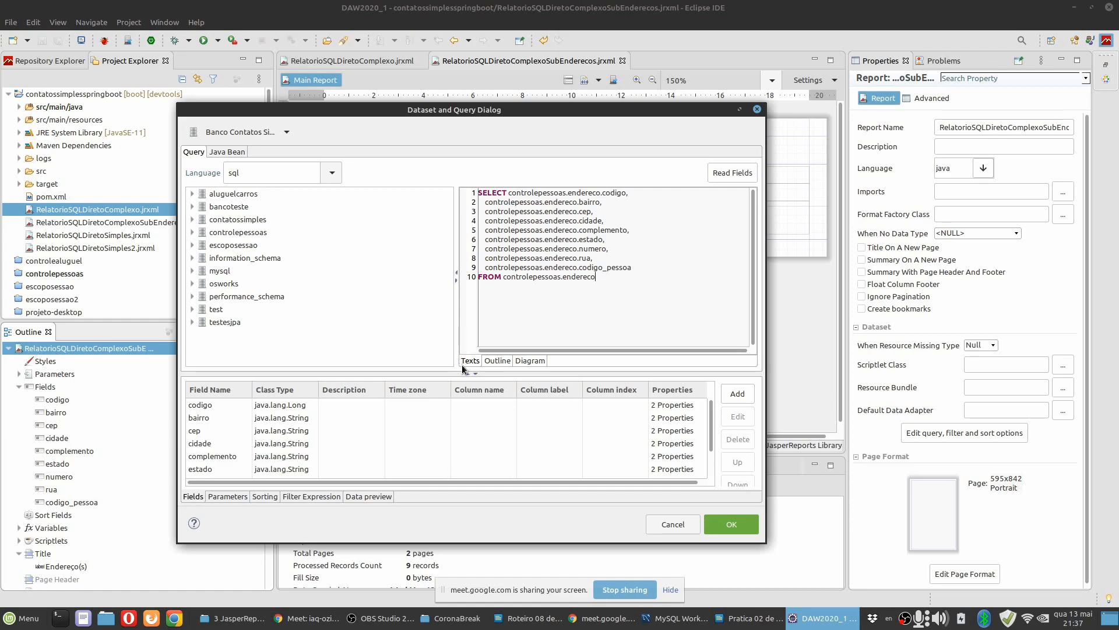
key("Return")
type("WHERE")
left_click_drag(632, 267, 486, 265)
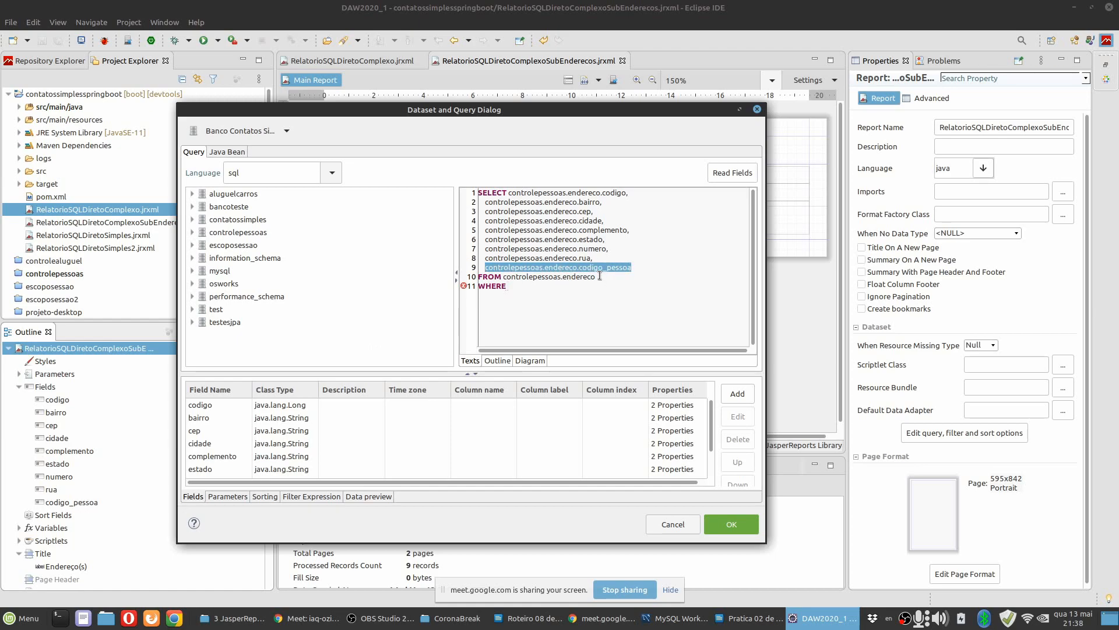
key("ctrl+c")
left_click(560, 289)
key("ctrl+v")
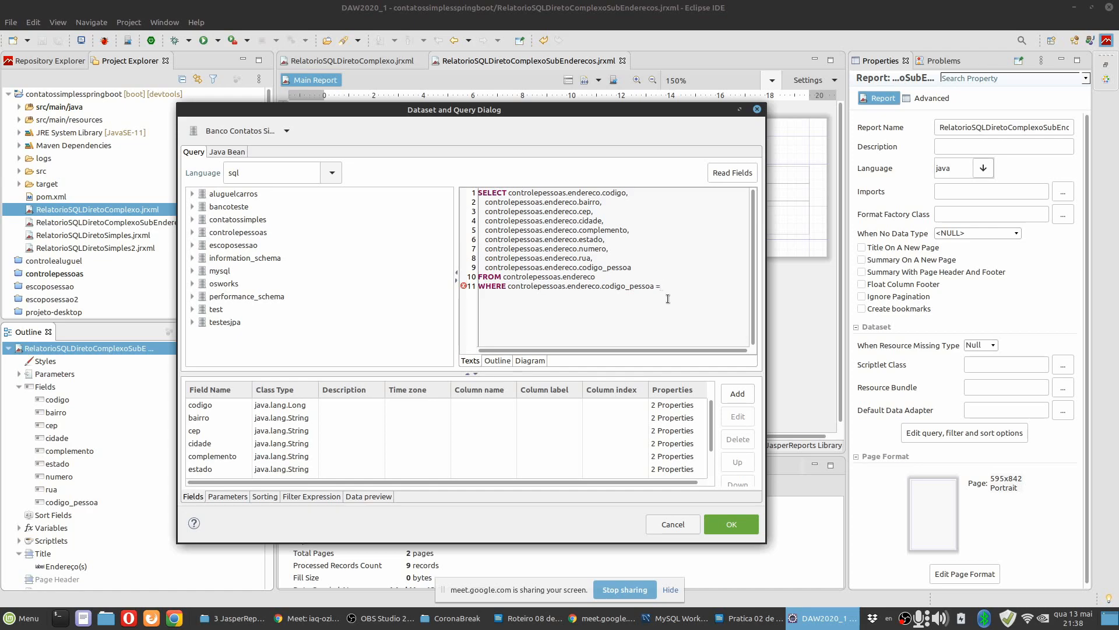
Complete the WHERE condition with the CODIGOPESSOA parameter as $P{CODIGOPESSOA}, accept the query and save the report.
left_click(229, 496)
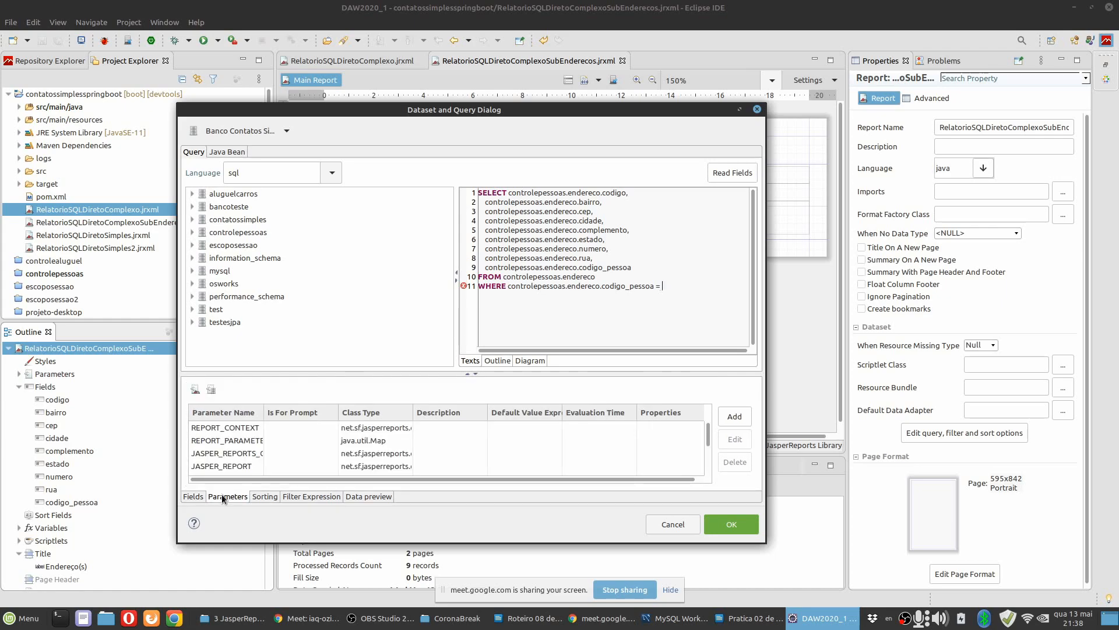
scroll(229, 450, "down", 5)
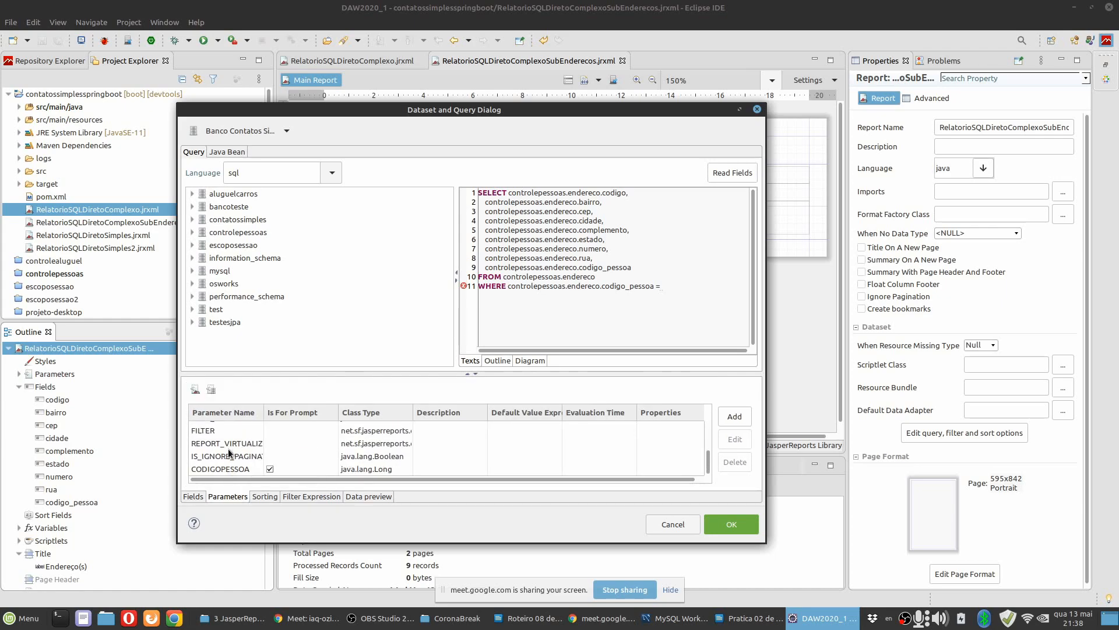
left_click(228, 468)
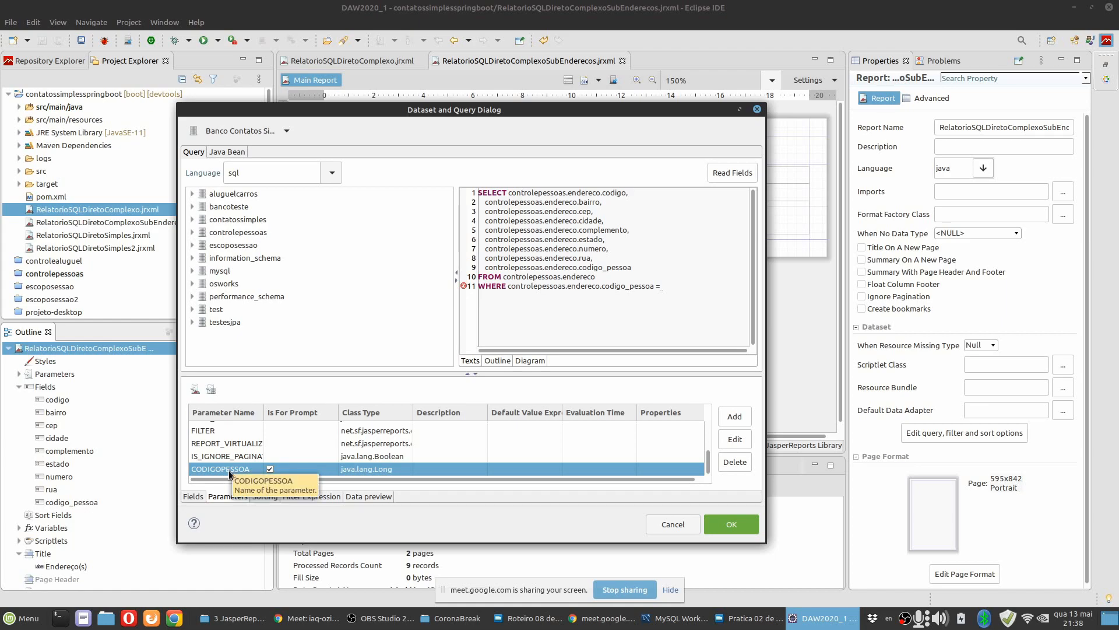
double_click(229, 470)
key("Escape")
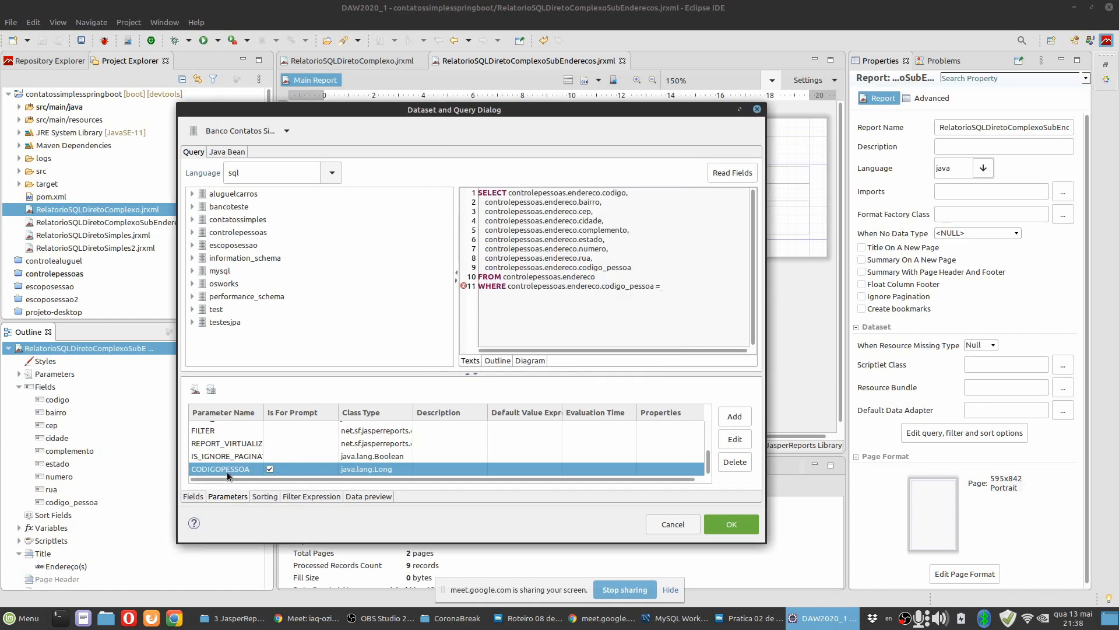
left_click_drag(229, 467, 676, 301)
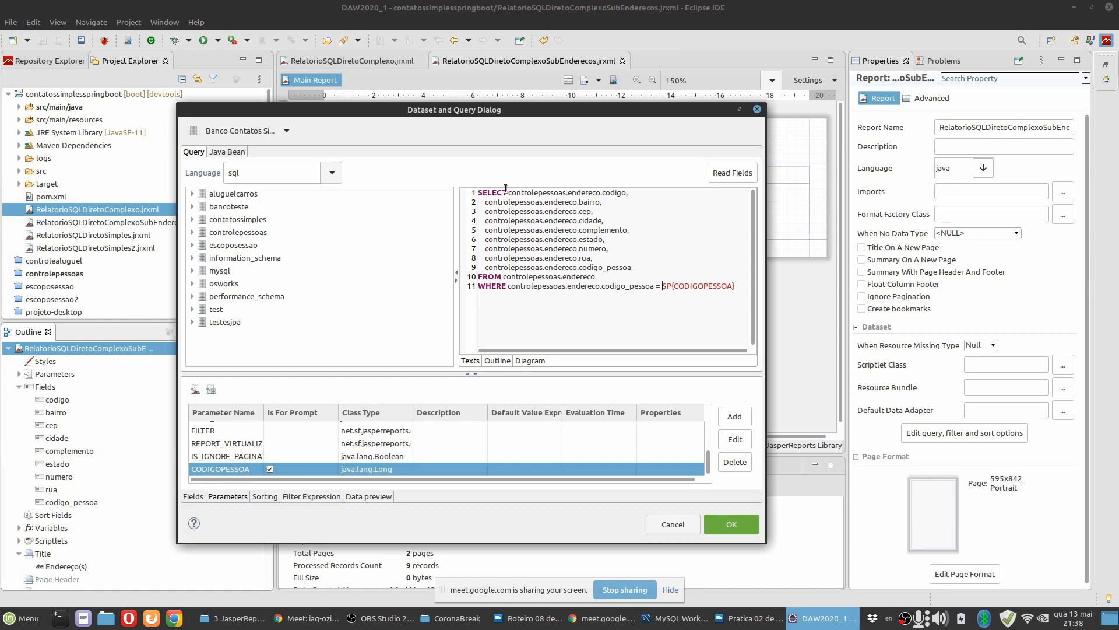
left_click_drag(509, 288, 656, 288)
left_click(664, 288)
left_click(726, 526)
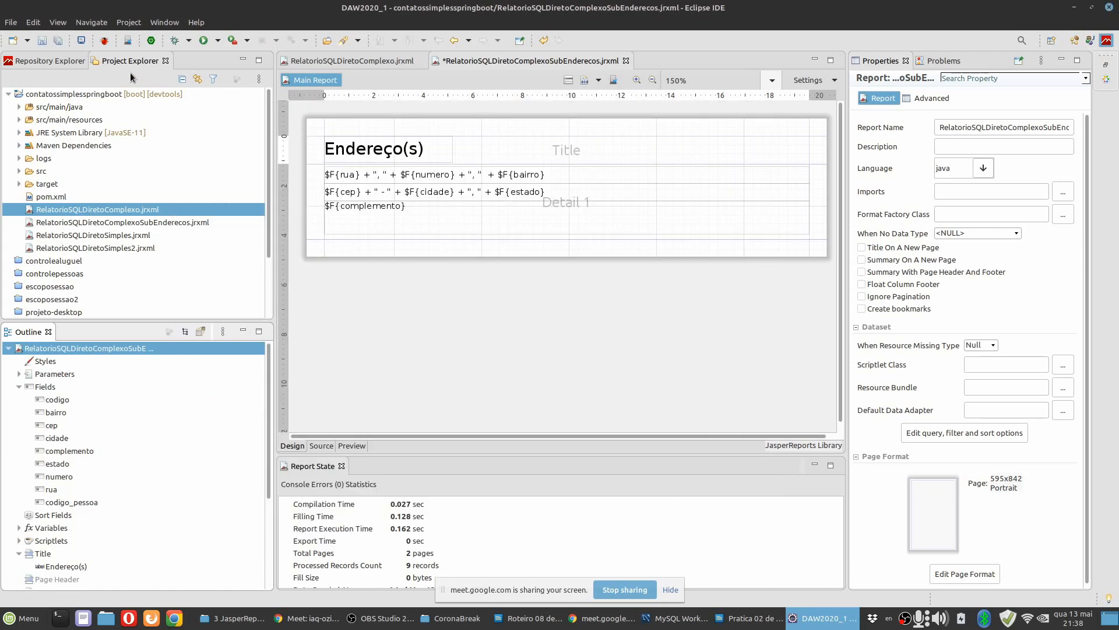
left_click(61, 41)
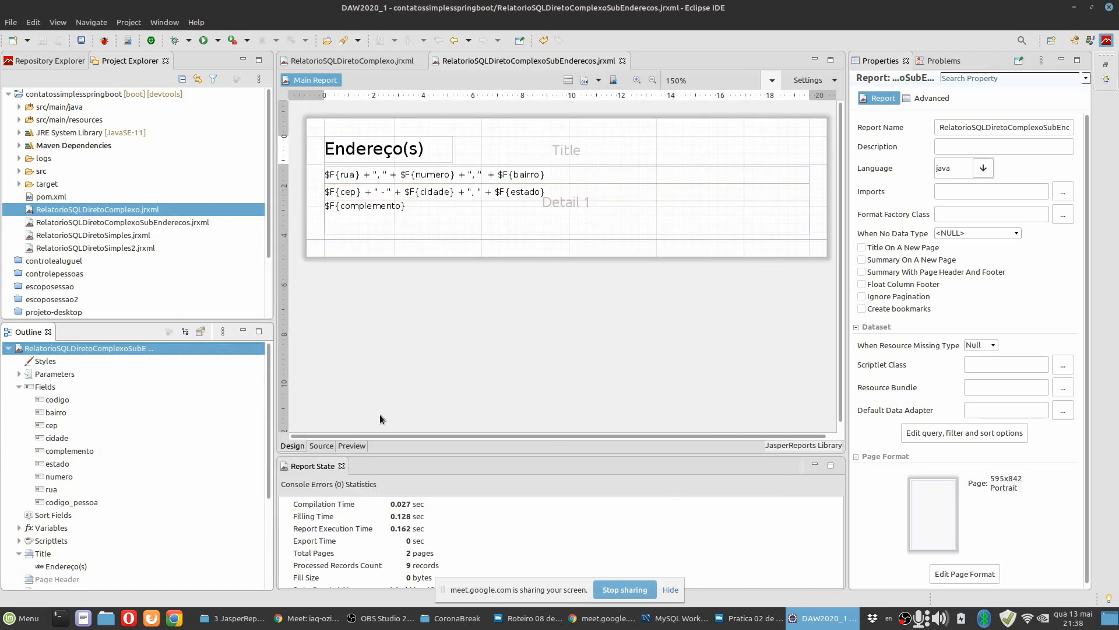
Preview the filtered subreport with CODIGOPESSOA 4, and run it again with 10.
left_click(354, 445)
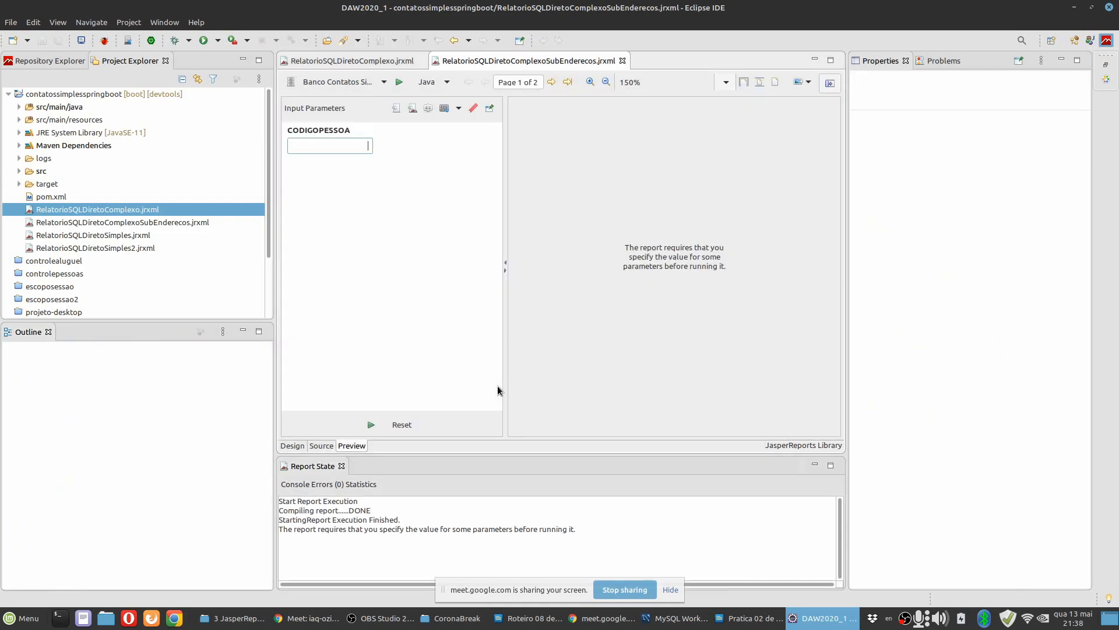
left_click(371, 425)
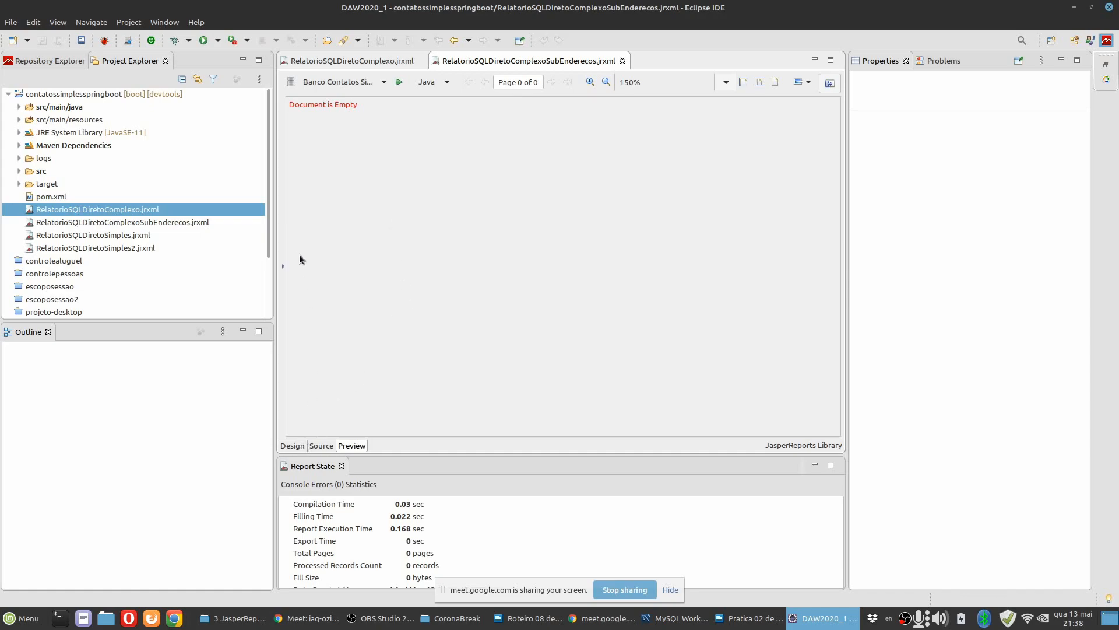
left_click(283, 266)
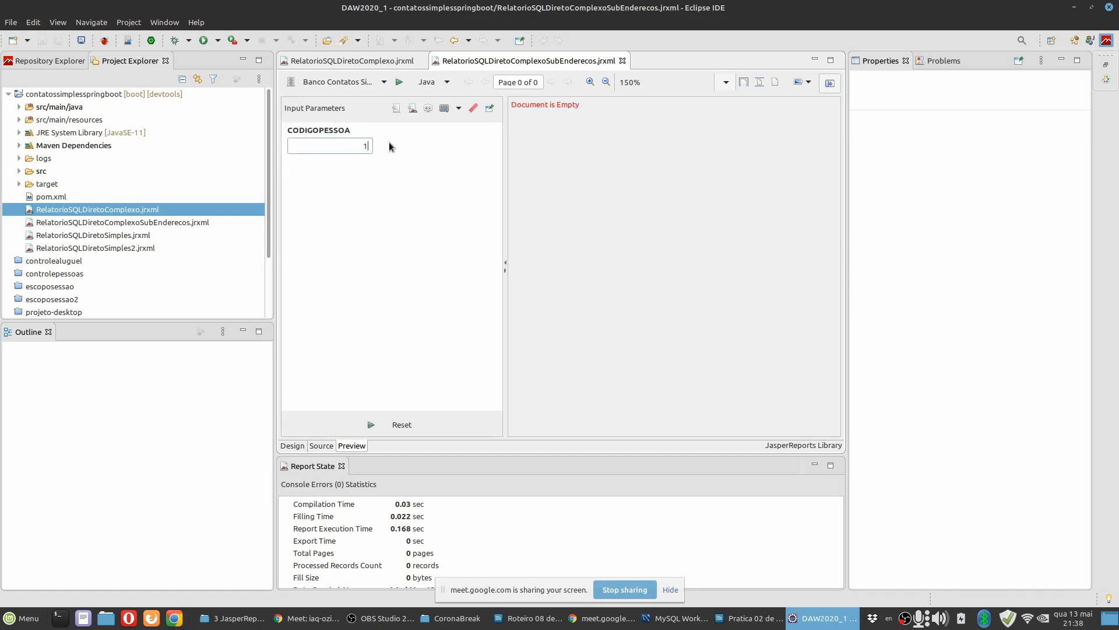
left_click(368, 426)
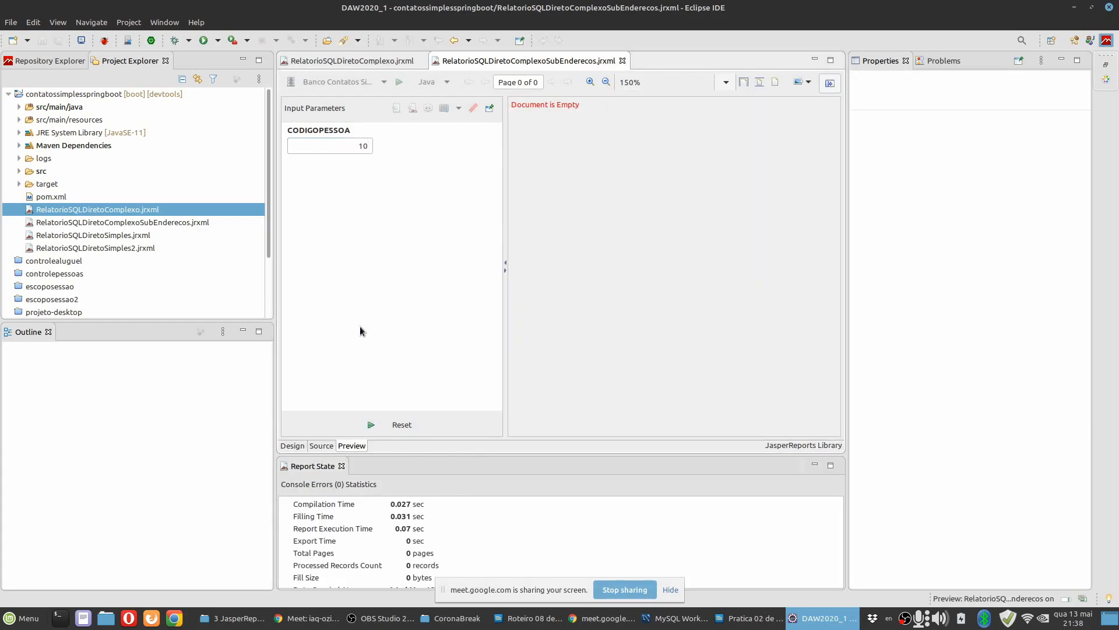
Return the subreport to its design view, switch to MySQL Workbench and list the rows of the controlepessoas endereco table.
left_click(293, 446)
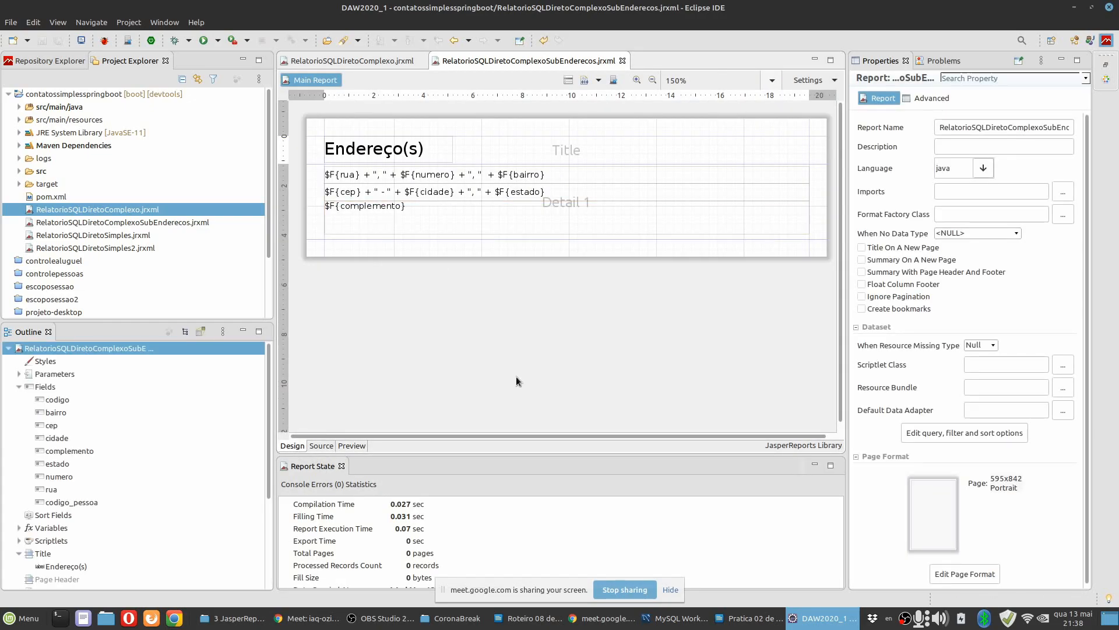
left_click(678, 618)
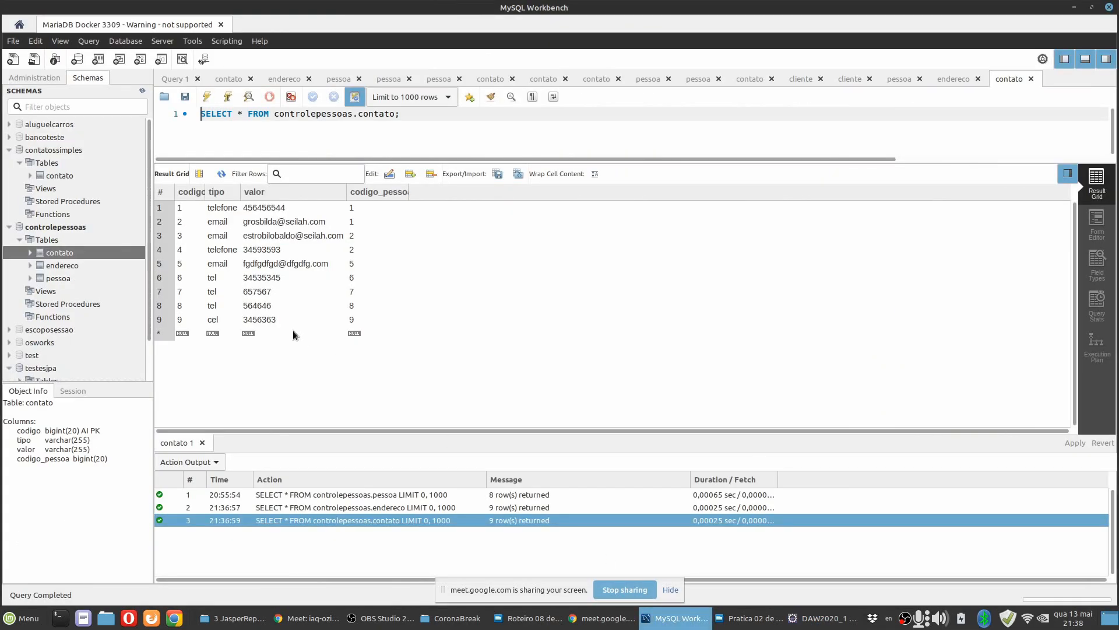
right_click(62, 265)
left_click(96, 277)
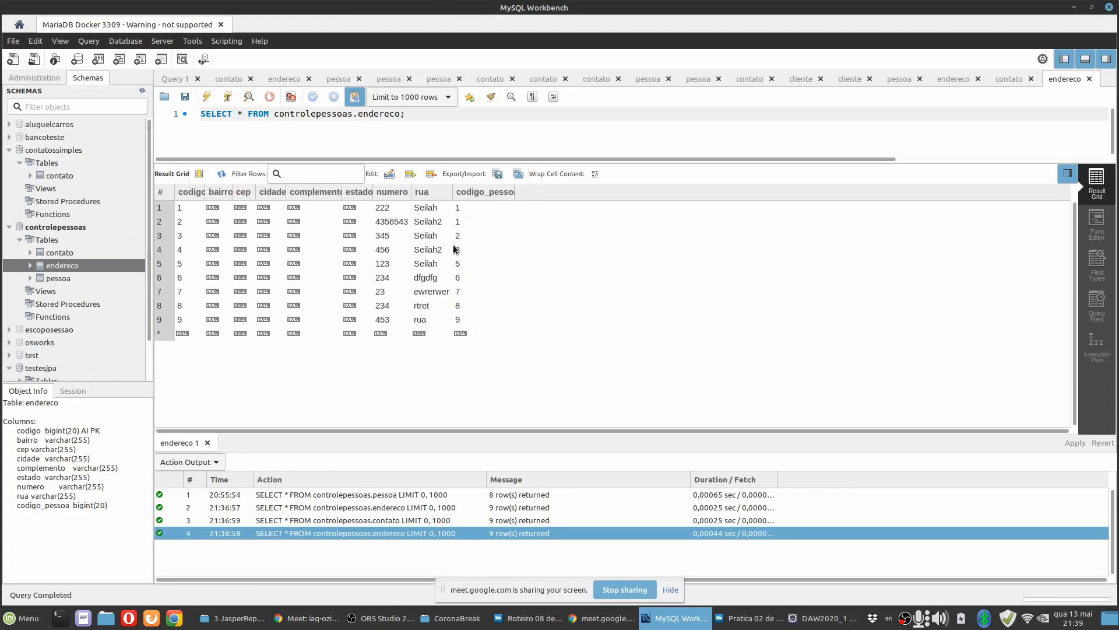
Switch back to Eclipse and preview the subreport with CODIGOPESSOA 2.
left_click(808, 625)
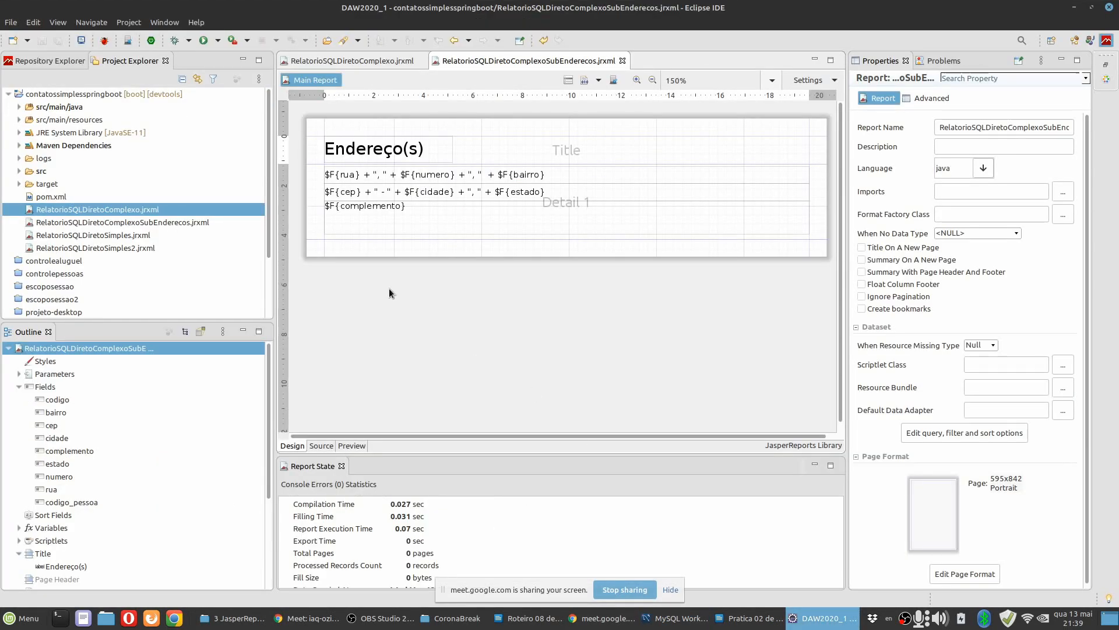
left_click(351, 446)
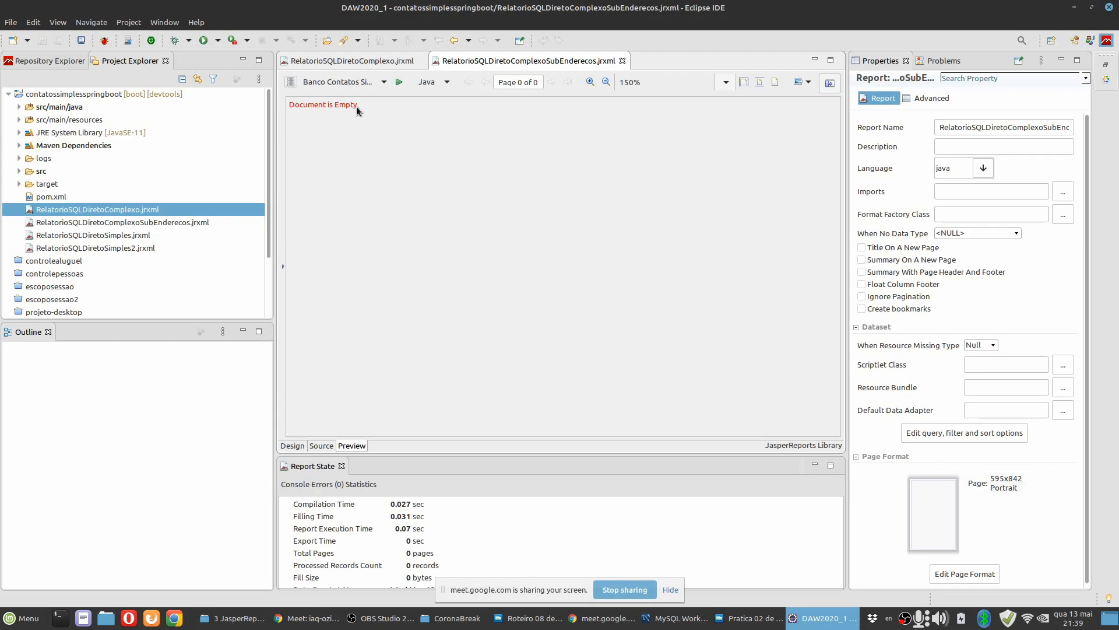
left_click(281, 268)
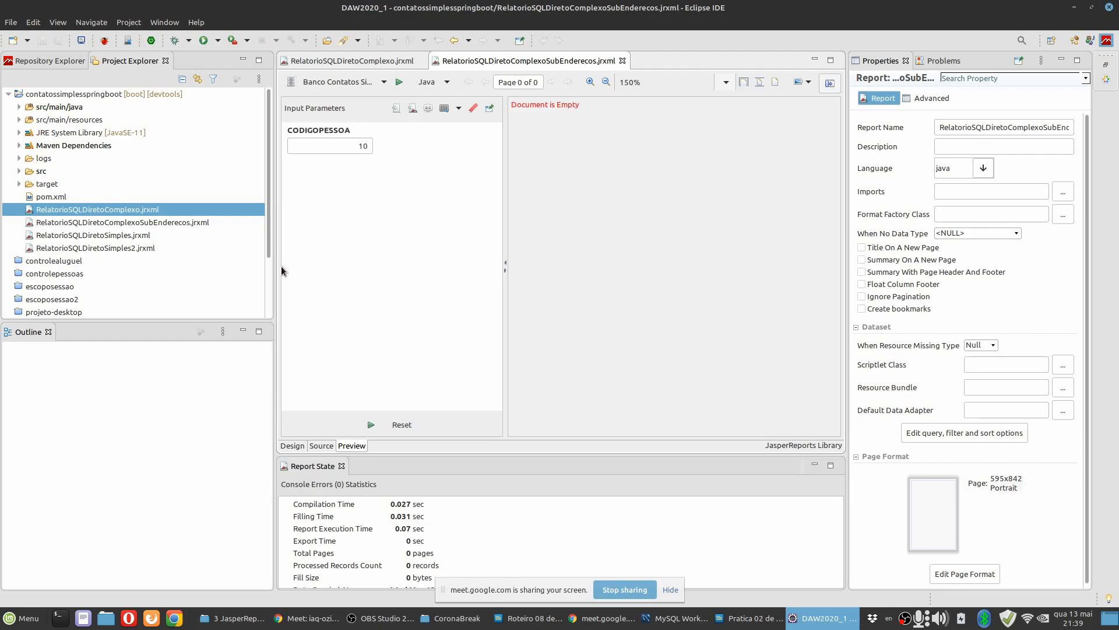
left_click(390, 148)
left_click(370, 424)
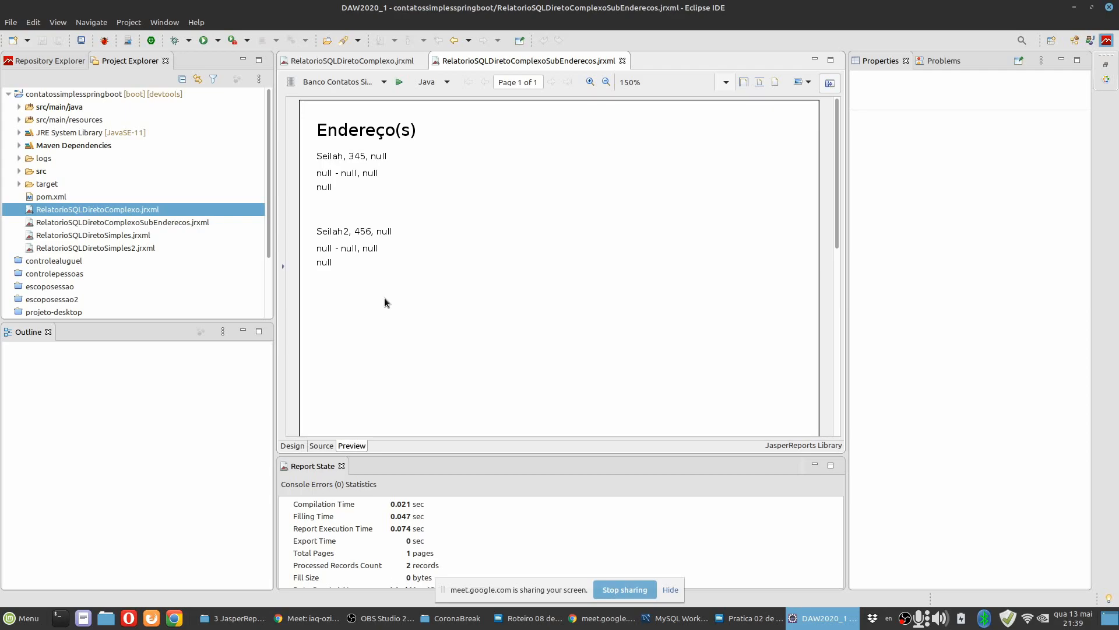
Return to the design view and set the subreport's top page margin to 0 cm in its page format.
left_click(293, 445)
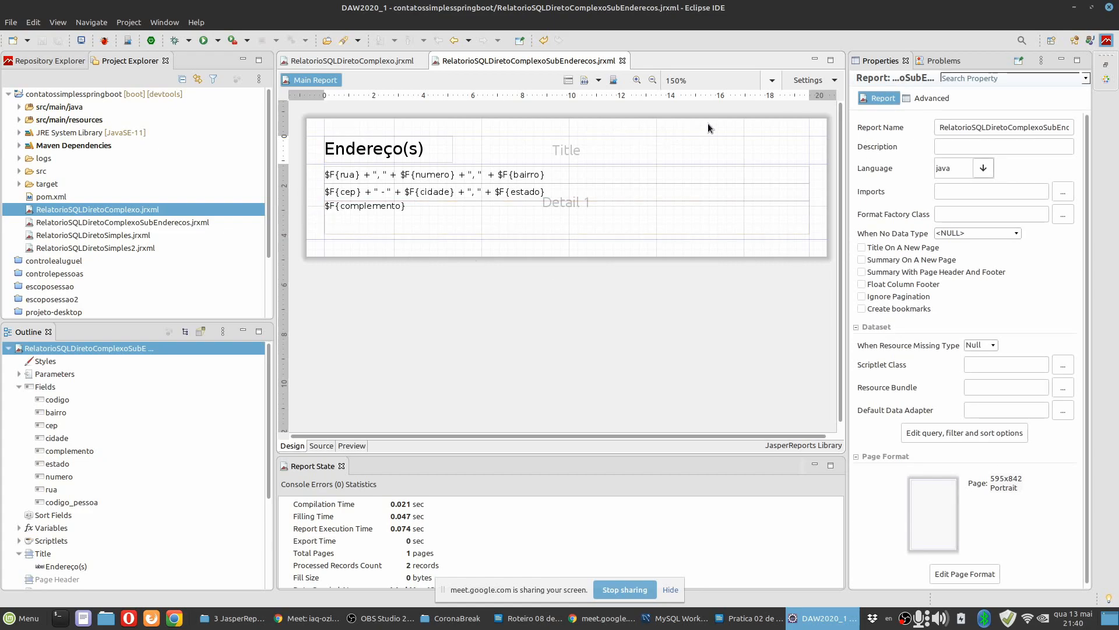
scroll(946, 470, "down", 2)
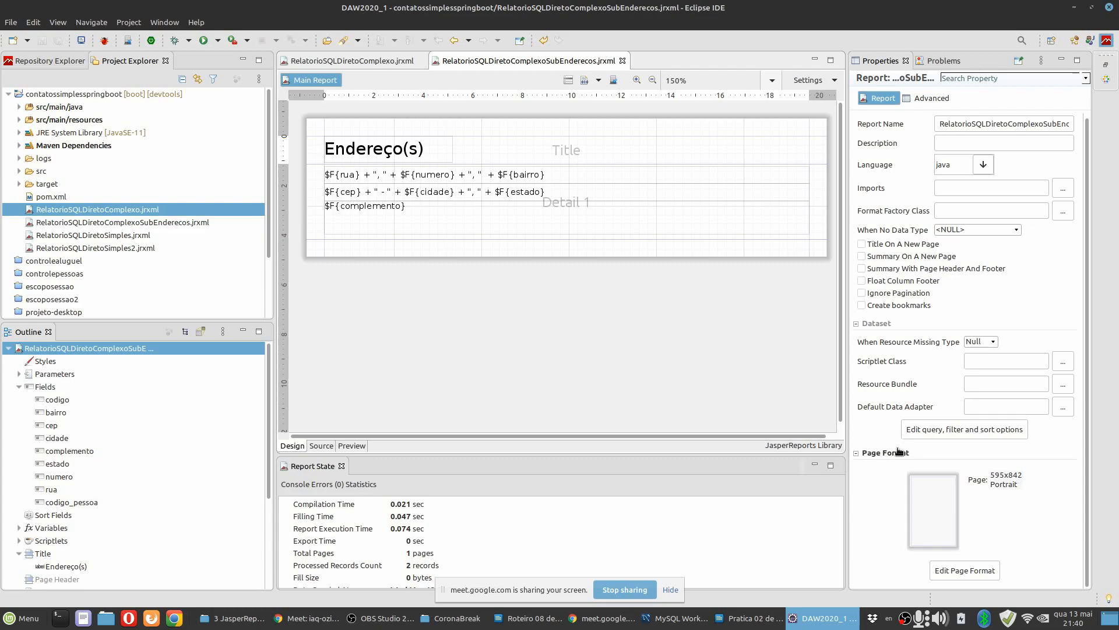
left_click(971, 571)
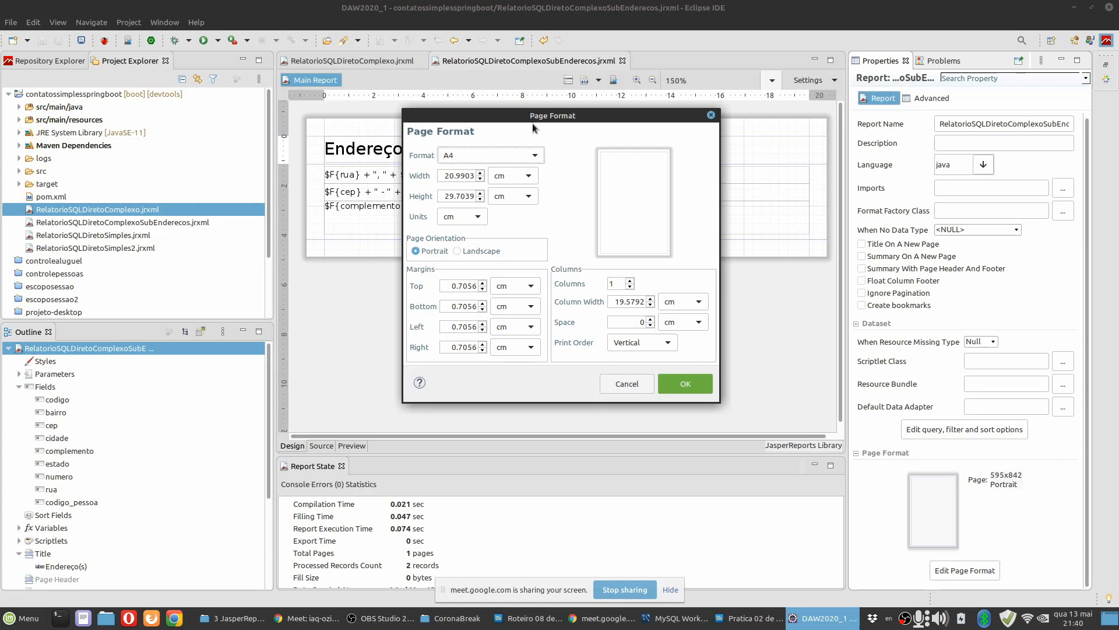
left_click_drag(538, 121, 596, 223)
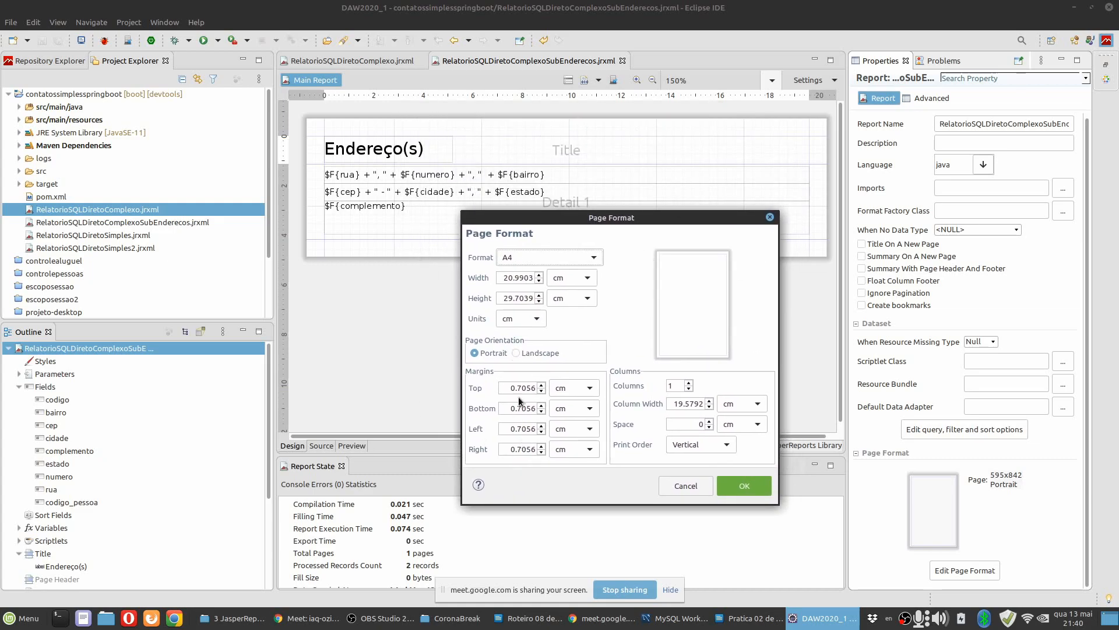
left_click_drag(509, 388, 574, 390)
type("0")
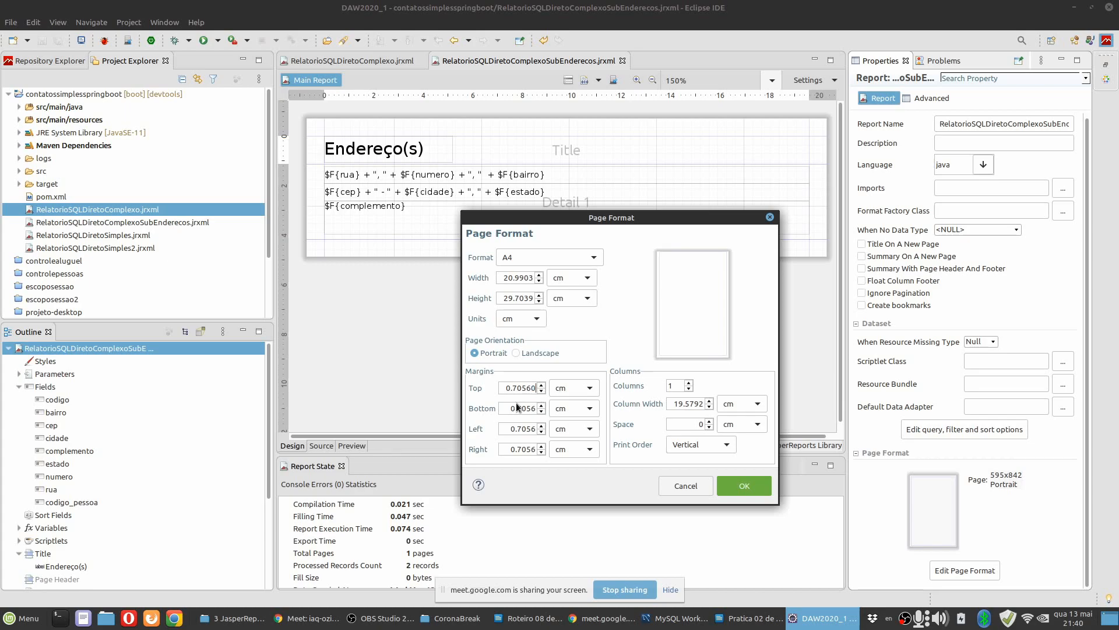
left_click(542, 390)
type("0")
left_click_drag(533, 390, 468, 390)
key("BackSpace")
double_click(522, 407)
key("Return")
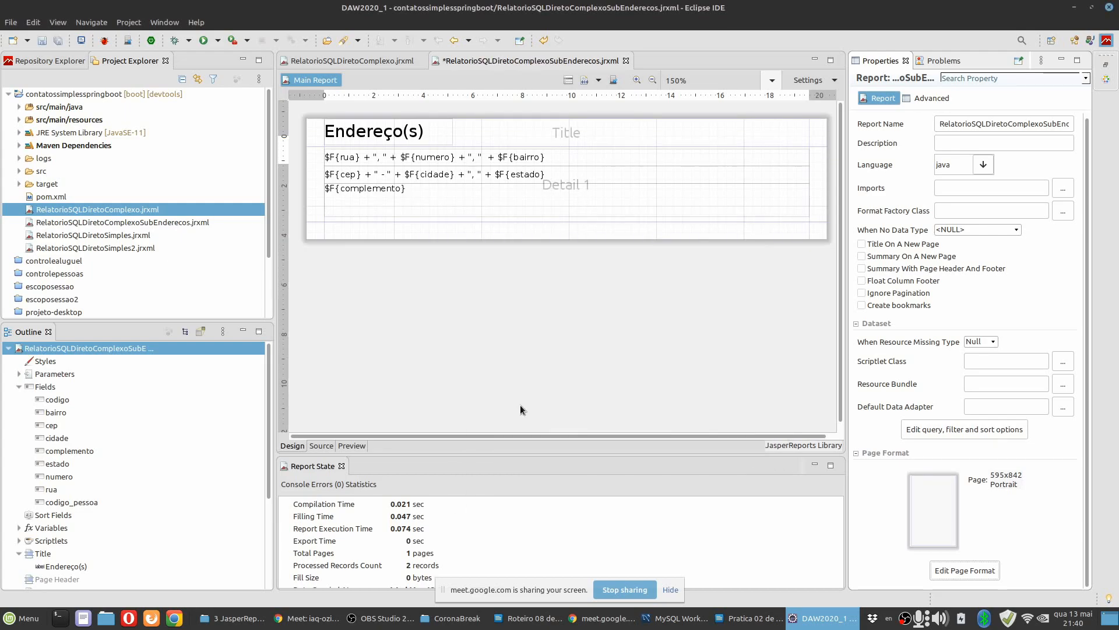
Set the bottom, left and right page margins of the subreport to 0 cm and accept the page format.
left_click(964, 570)
double_click(475, 306)
key("BackSpace")
key("BackSpace")
key("BackSpace")
key("BackSpace")
double_click(470, 347)
key("BackSpace")
key("BackSpace")
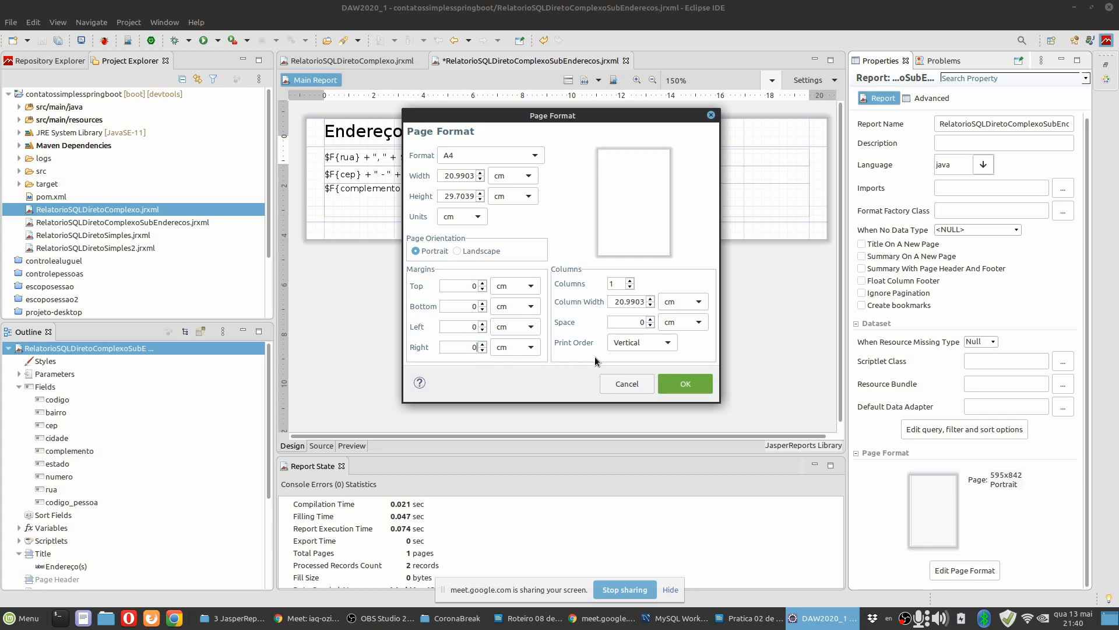
left_click(685, 384)
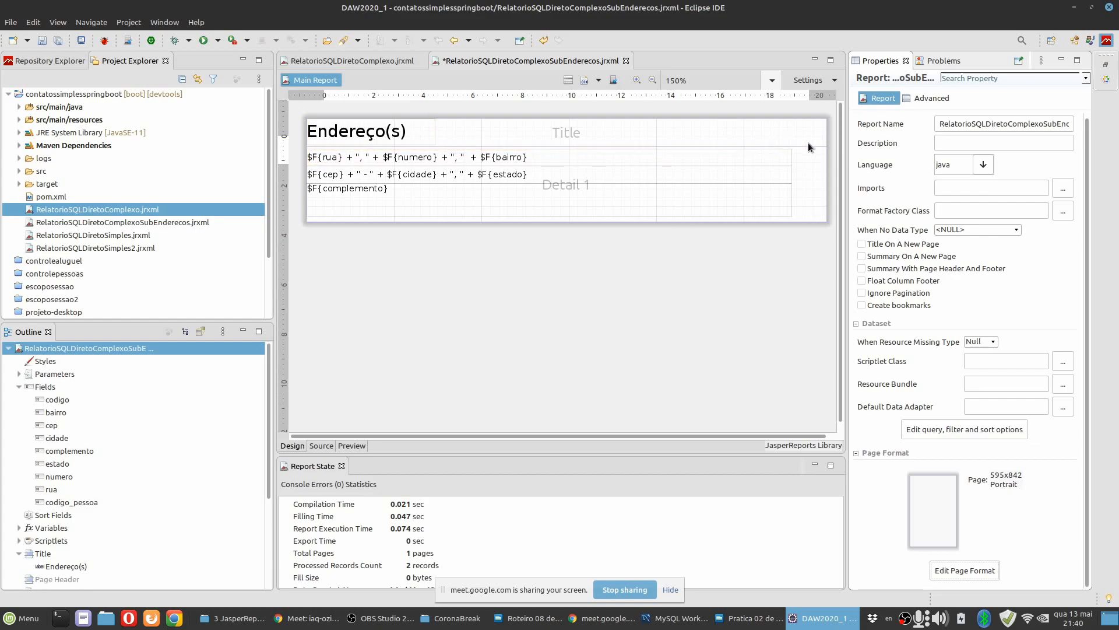
Preview the subreport without margins using CODIGOPESSOA 2, save the report and return to its design view.
left_click(358, 446)
type("2")
left_click(371, 424)
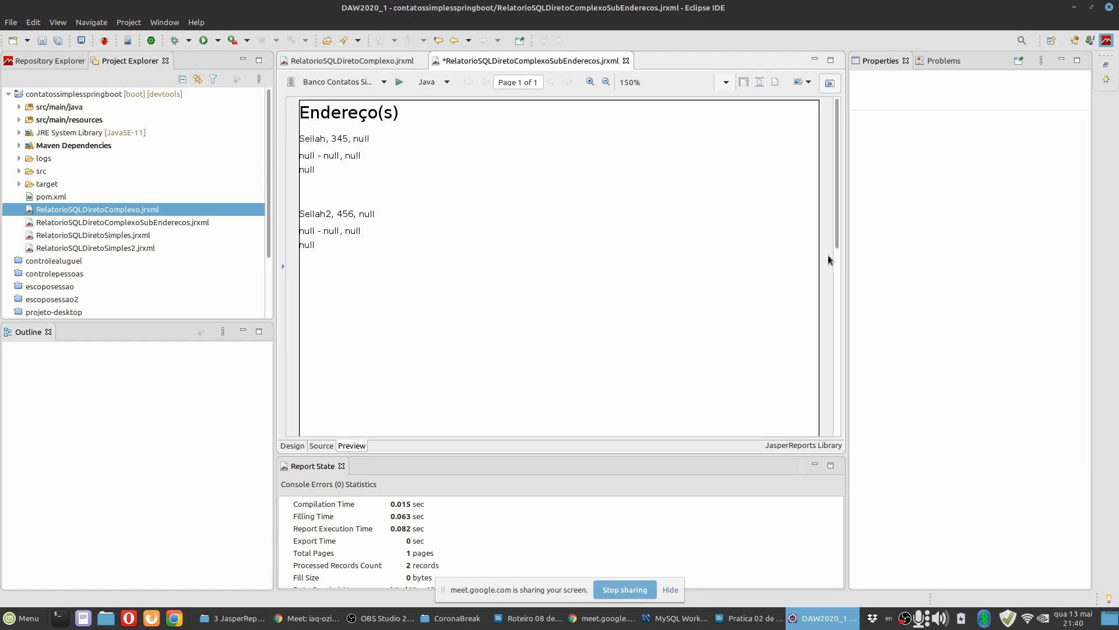
left_click(292, 445)
left_click(61, 43)
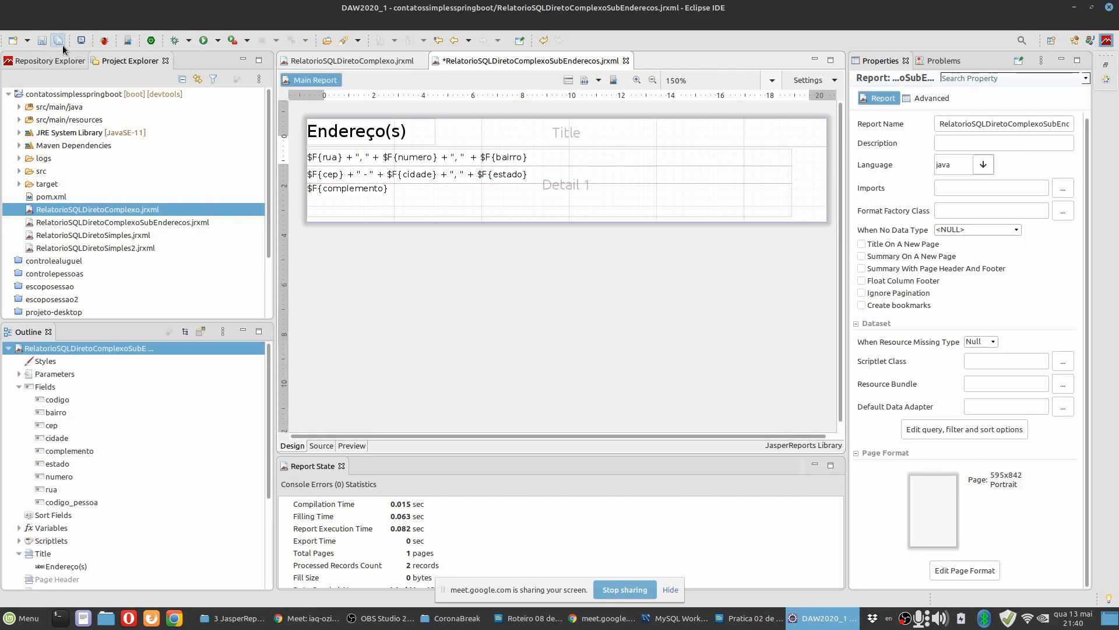
left_click(352, 445)
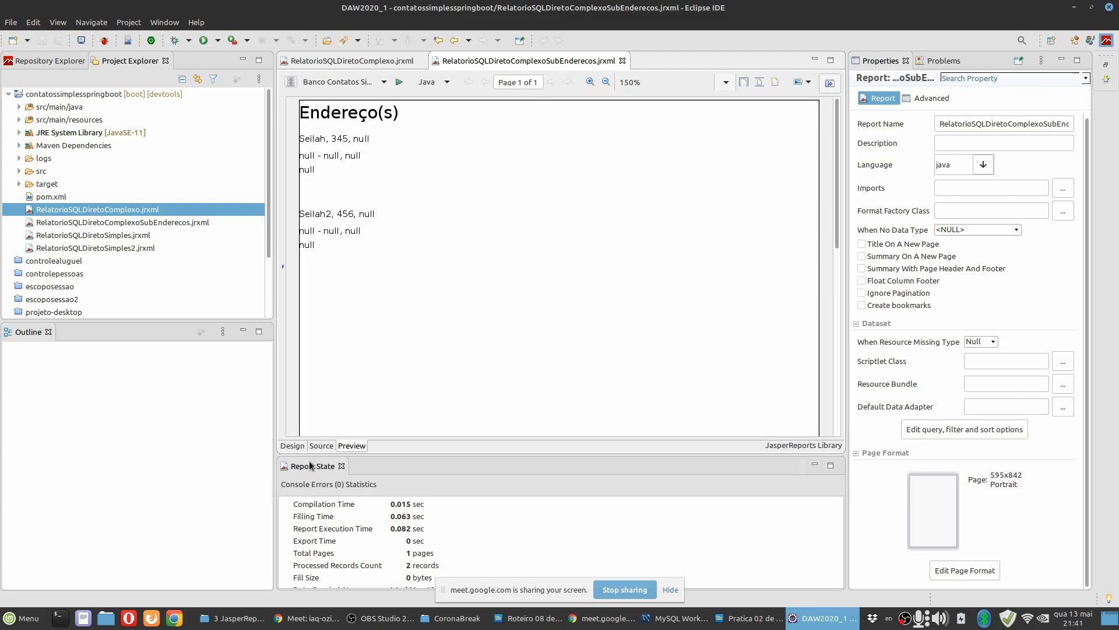
left_click(295, 445)
left_click(432, 213)
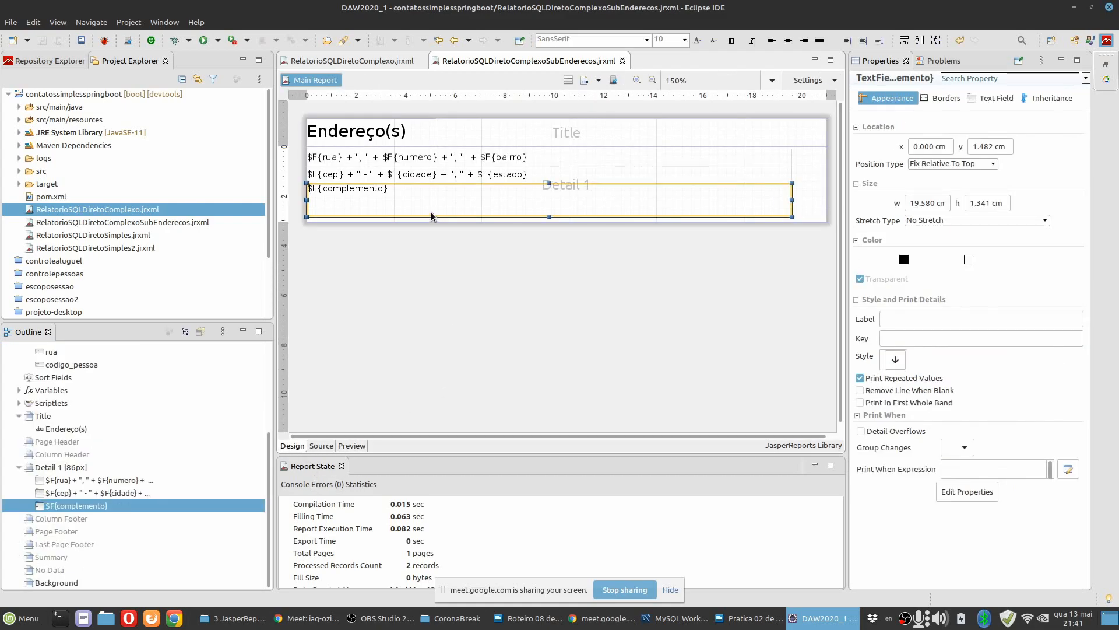
left_click(813, 219)
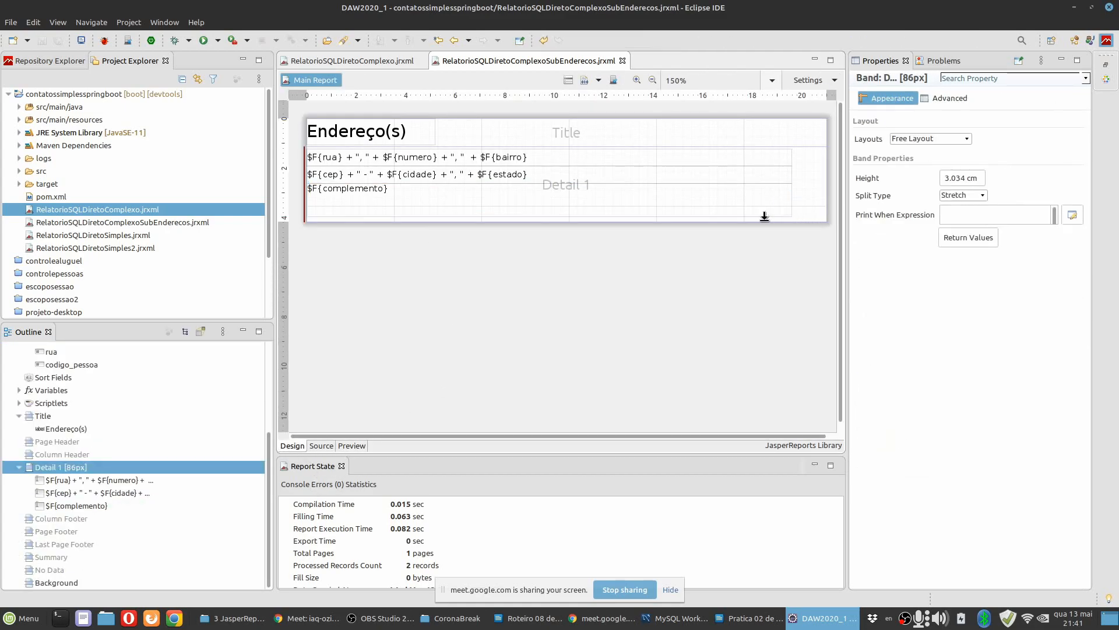
left_click(558, 219)
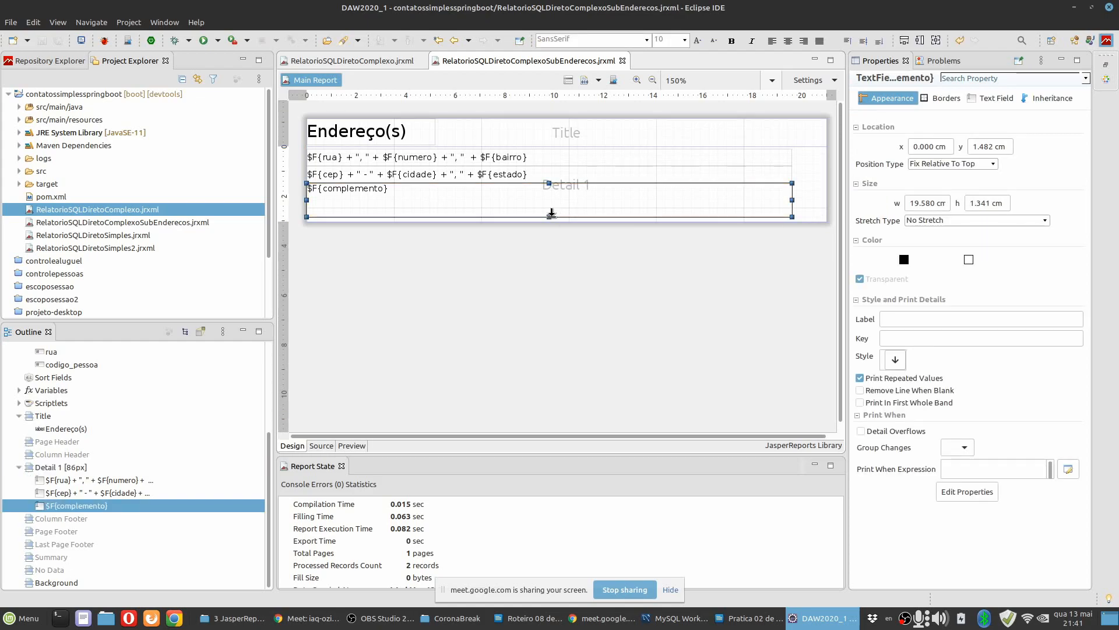
left_click(813, 213)
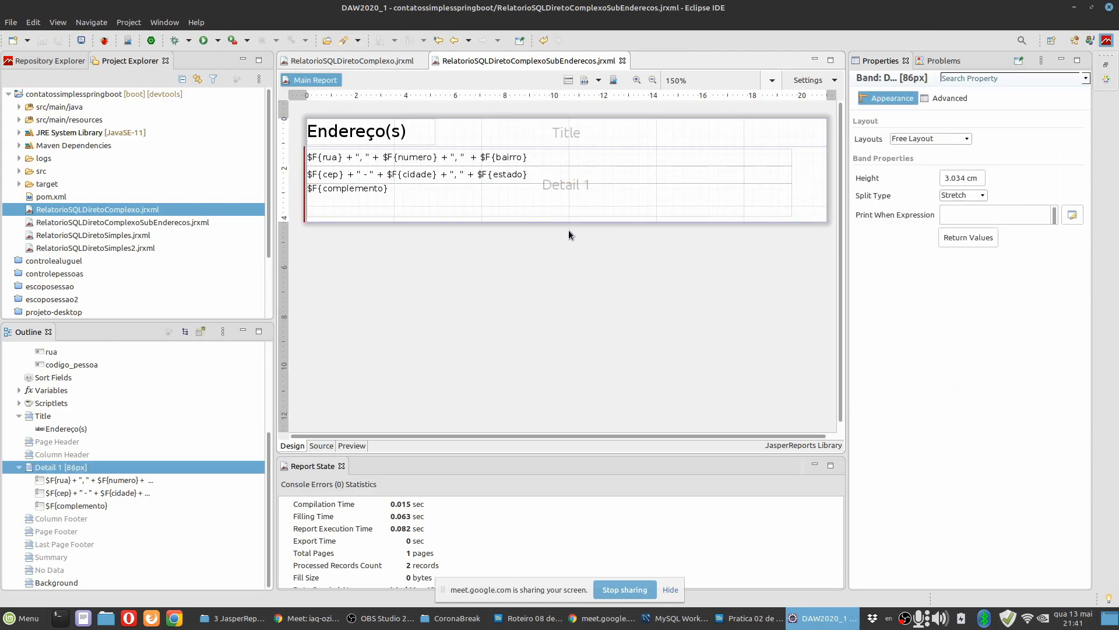
Switch to the practice guide in LibreOffice Writer and read step 22 about the complemento Text Field.
left_click(735, 615)
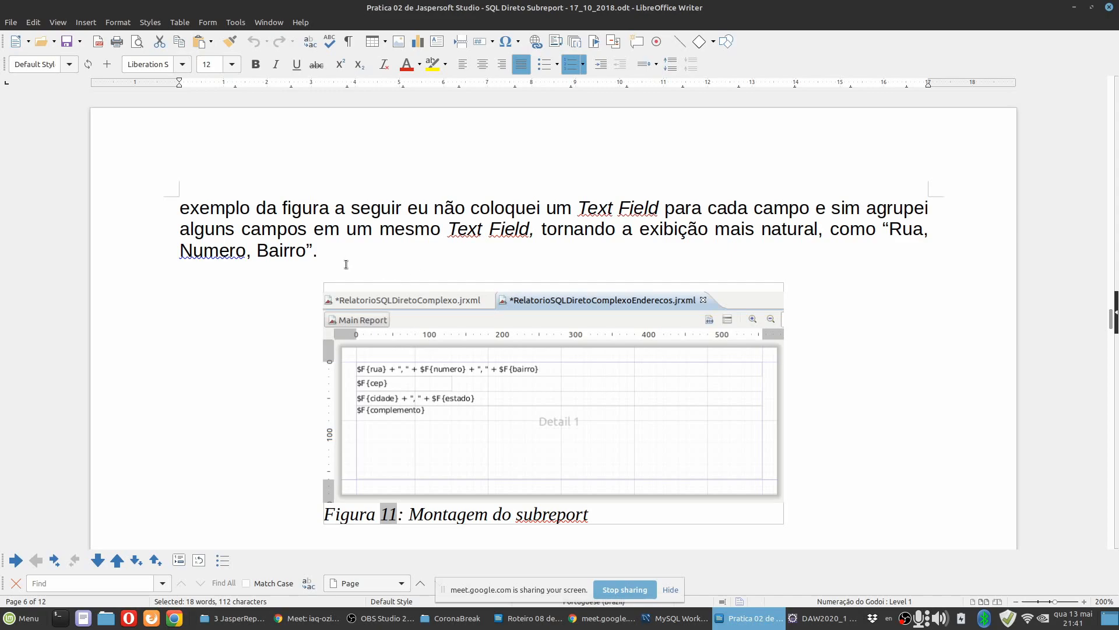
left_click(367, 260)
scroll(274, 304, "down", 3)
scroll(273, 303, "down", 2)
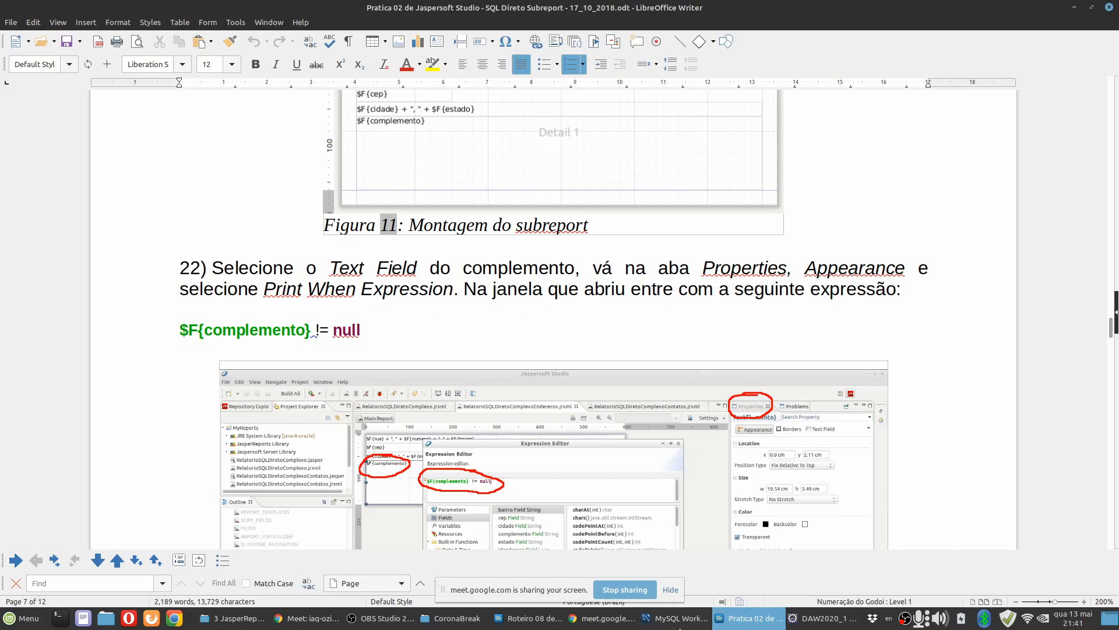
Back in Eclipse, enable Remove Line When Blank for the $F{complemento} text field and save the report.
left_click(804, 618)
left_click(519, 201)
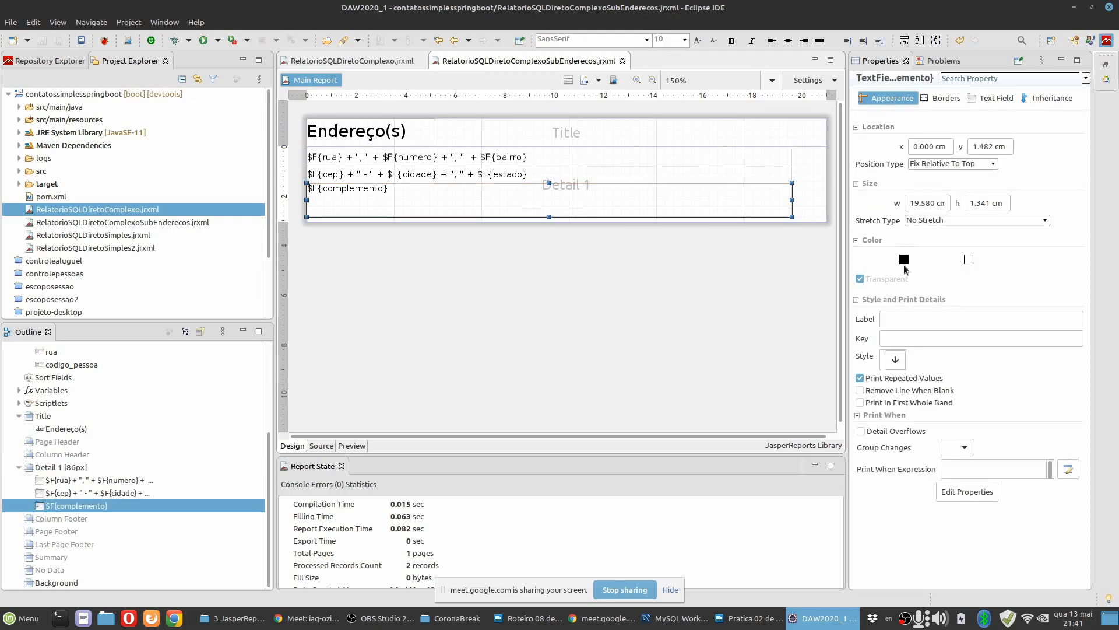
left_click(906, 393)
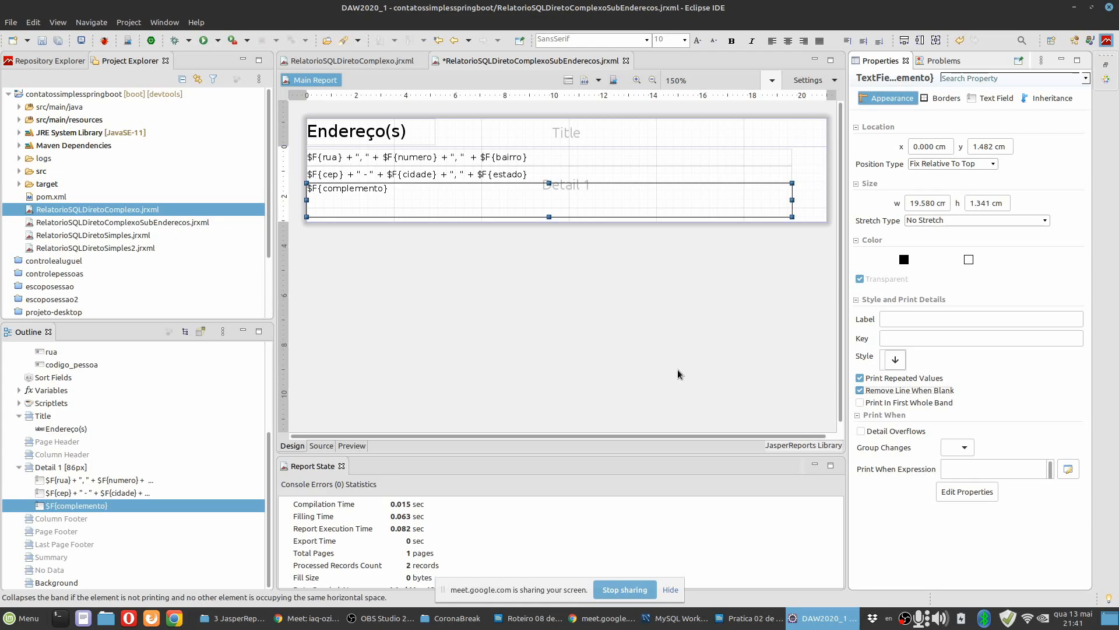
key("ctrl+s")
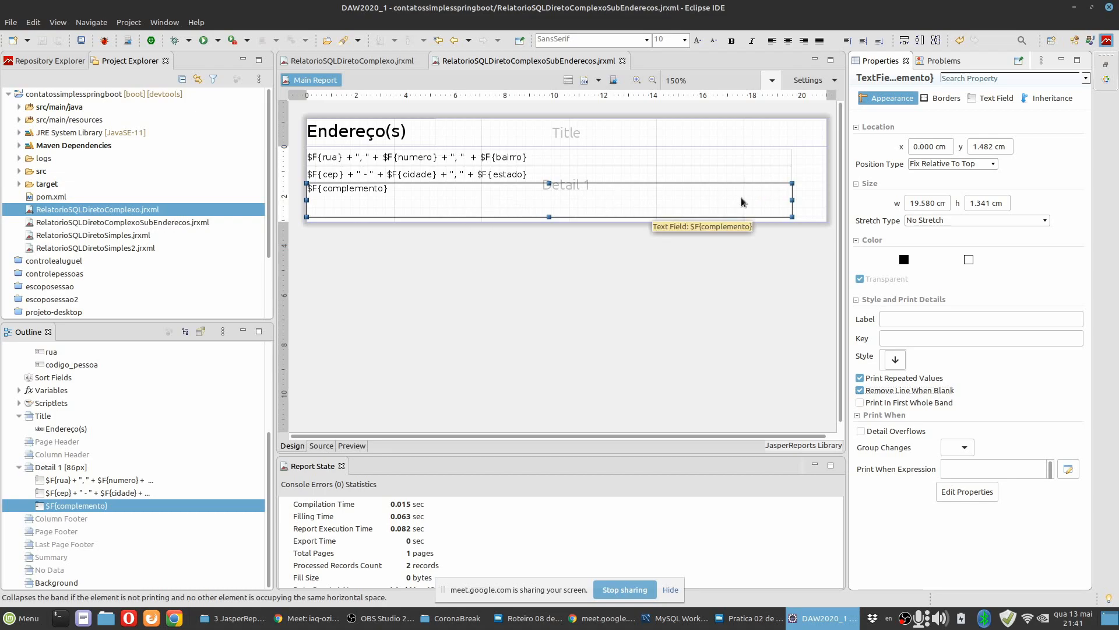
Reread step 22 of the Writer guide for the Print When Expression instruction and its example figure.
left_click(757, 620)
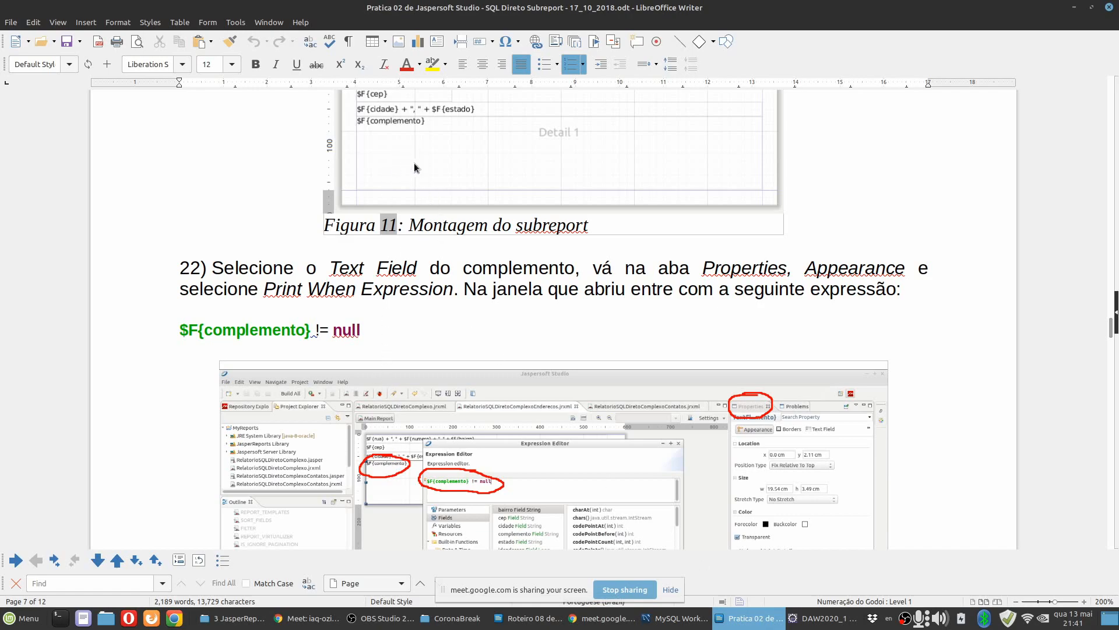
scroll(482, 330, "down", 3)
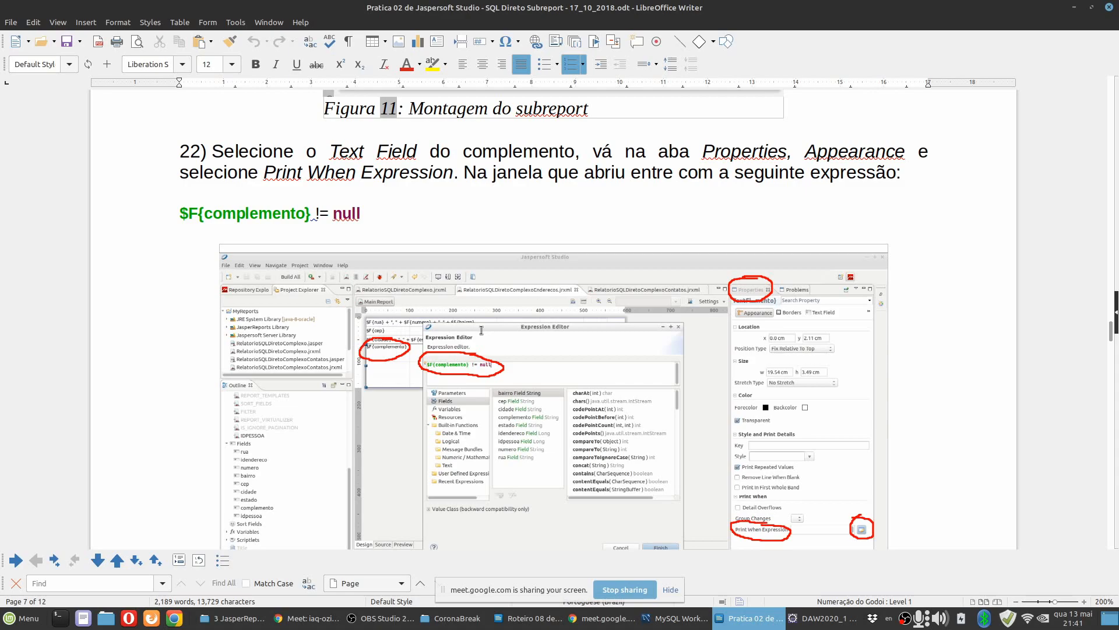
scroll(482, 330, "up", 2)
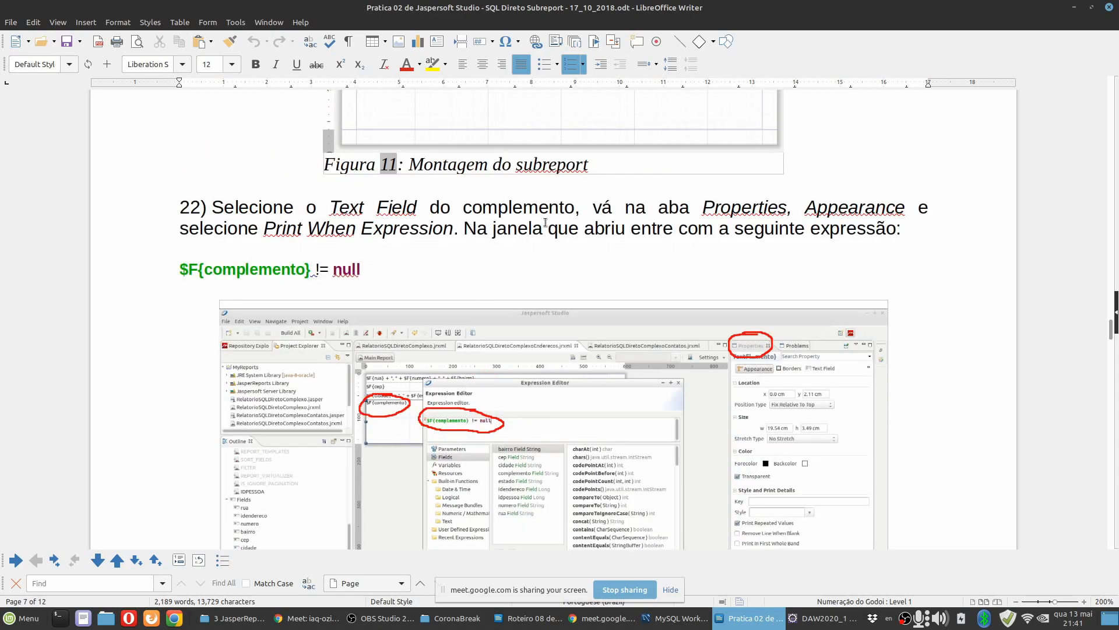
left_click_drag(457, 228, 263, 228)
Switch to Eclipse, set the complemento text field's Print When Expression to $F{complemento}!=null and save the report.
left_click(798, 626)
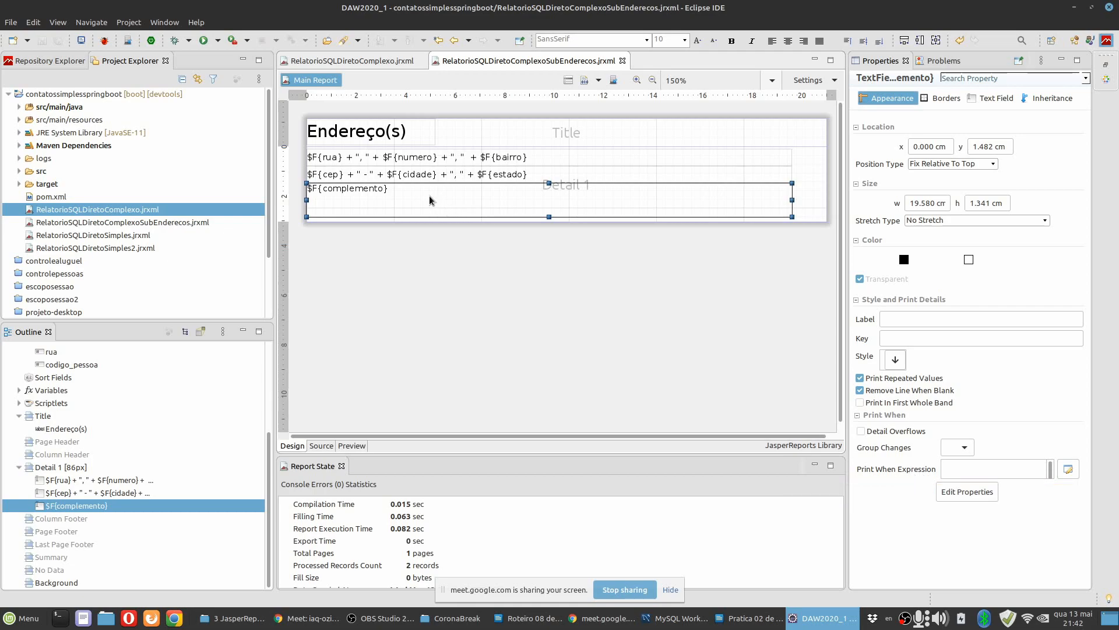
left_click(957, 464)
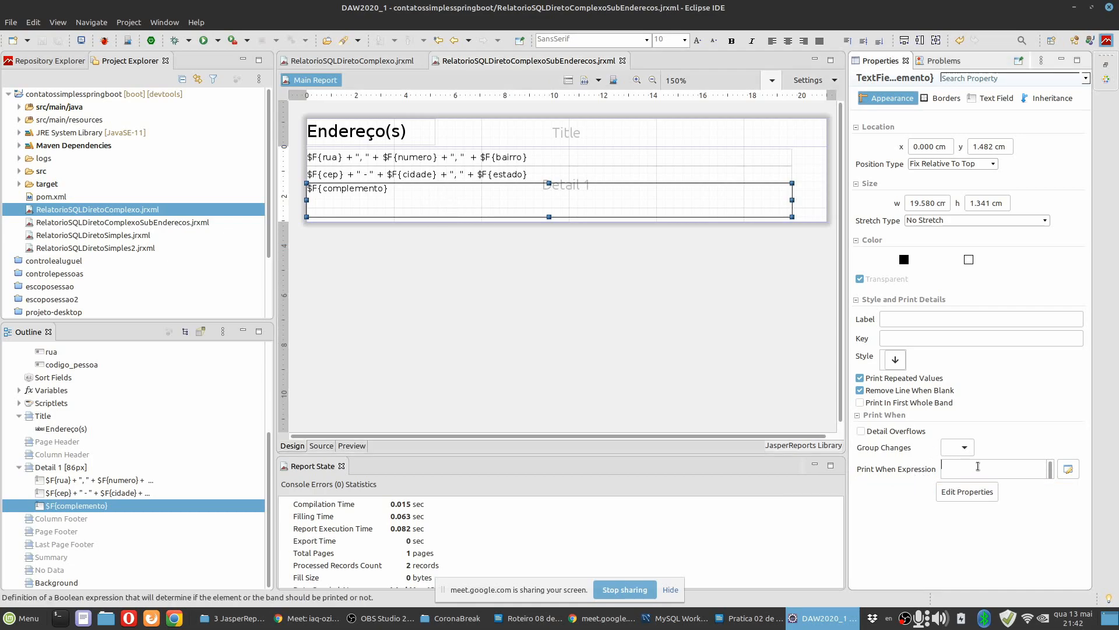
left_click(1068, 471)
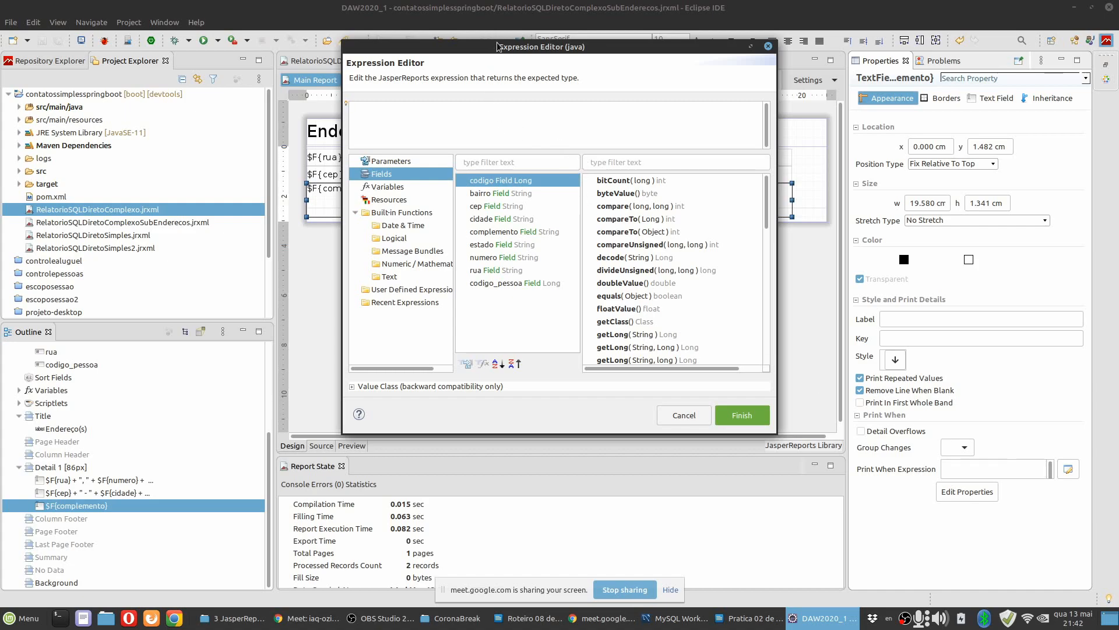
left_click_drag(497, 46, 516, 93)
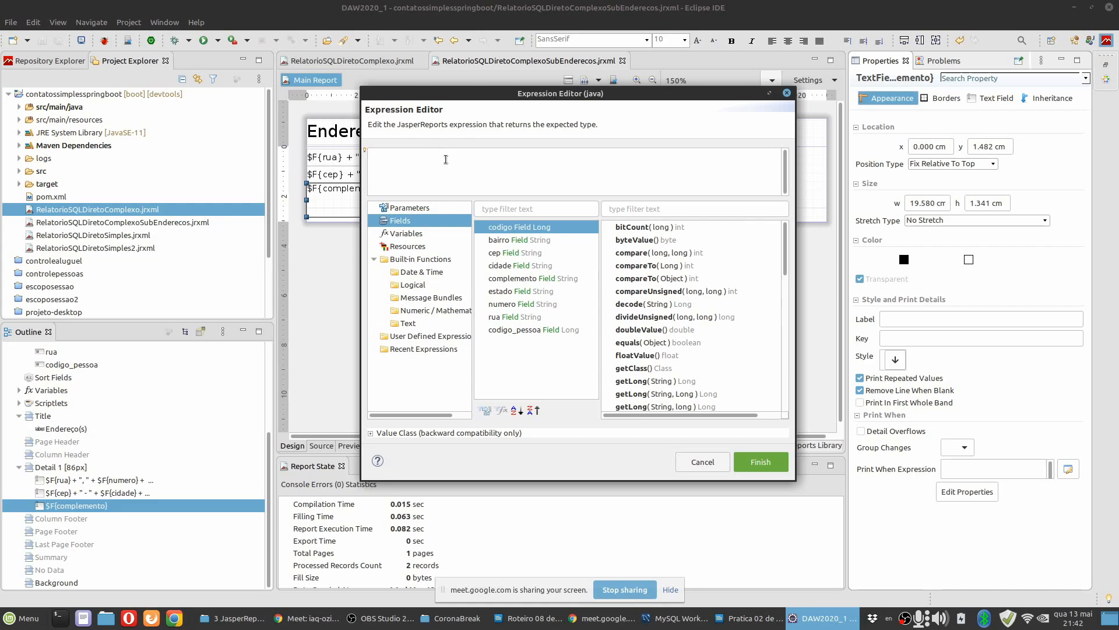
double_click(524, 279)
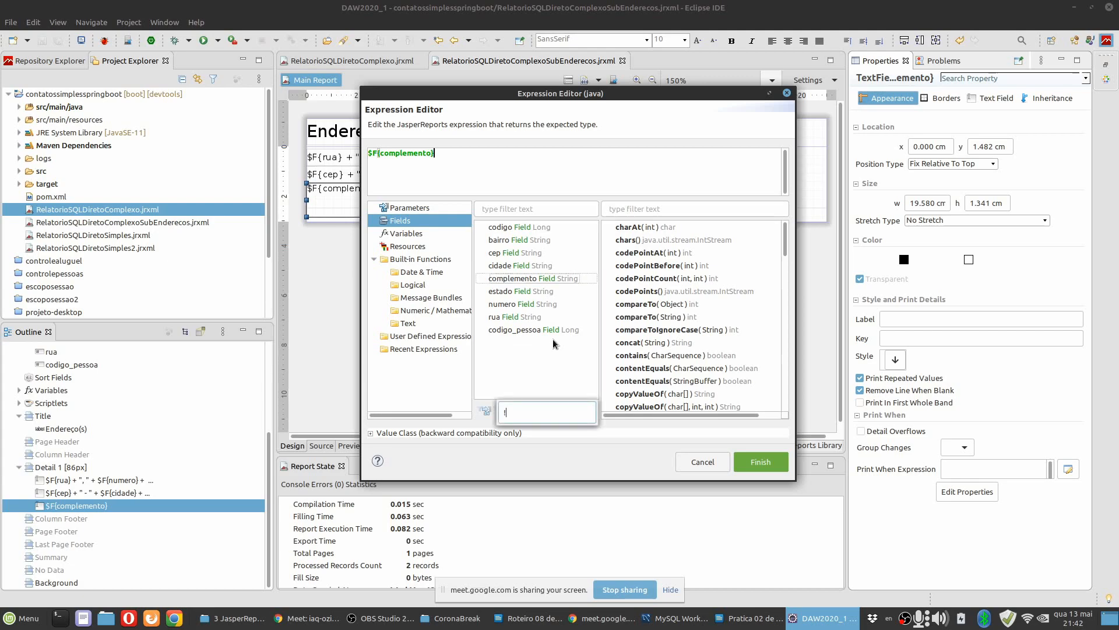
left_click(506, 160)
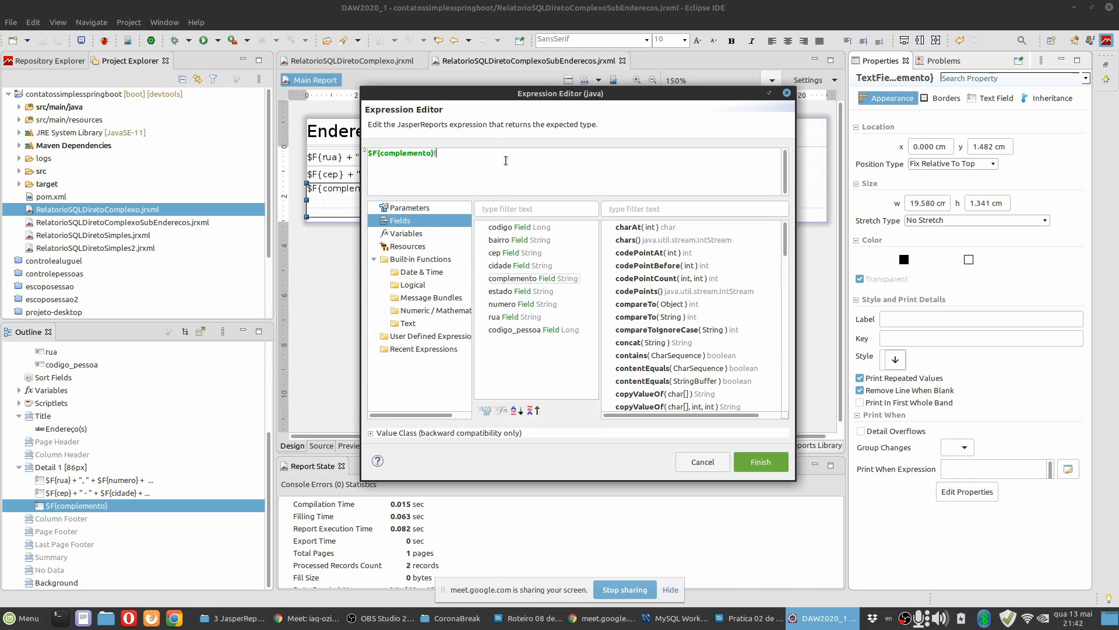
type("!=null")
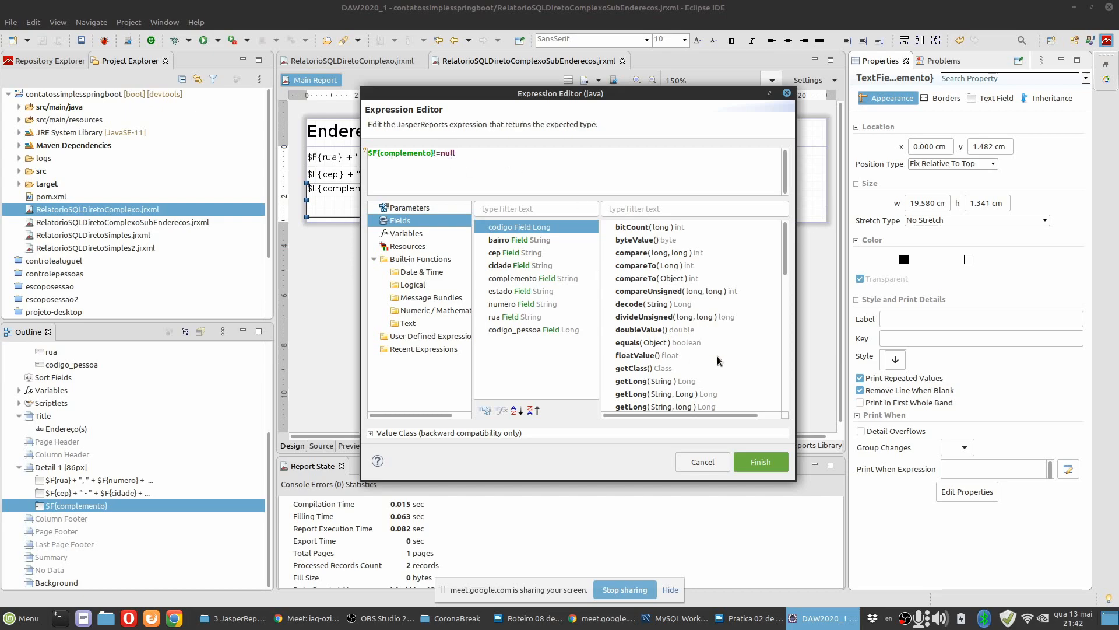
left_click(752, 463)
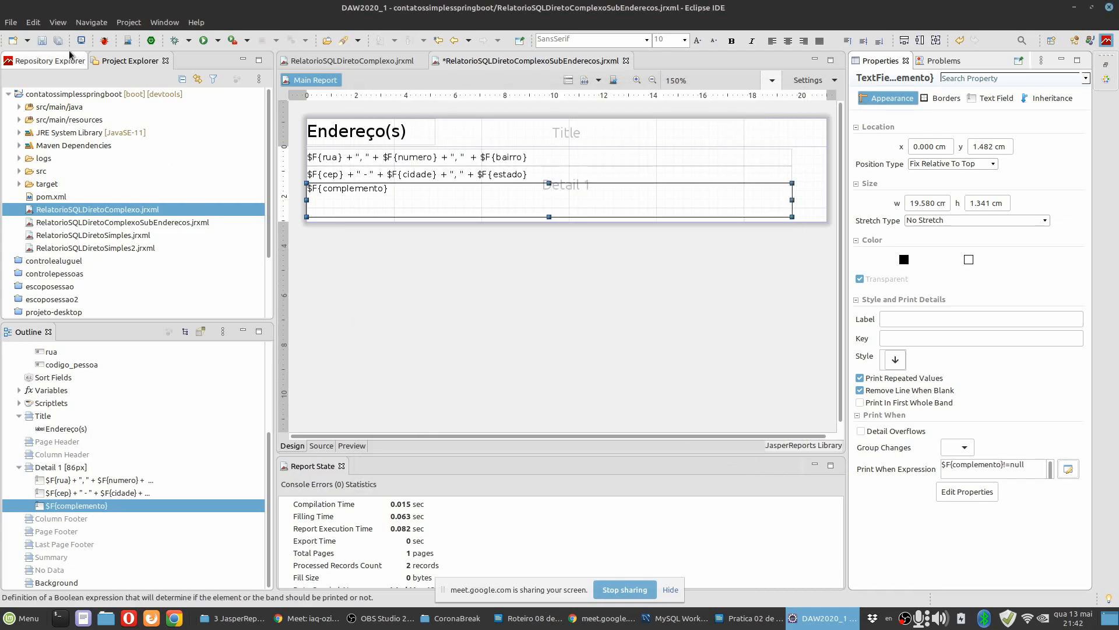
key("ctrl+s")
Switch to the practice guide in LibreOffice Writer and read from Figura 12 through steps 22.1 and 22.2.
left_click(739, 624)
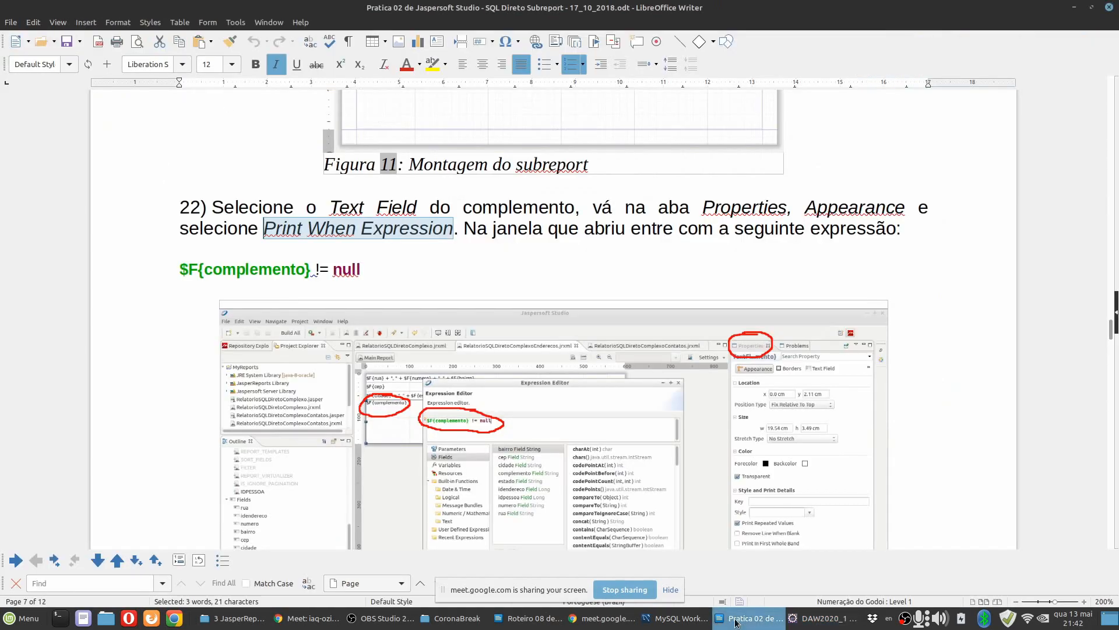
scroll(513, 411, "down", 5)
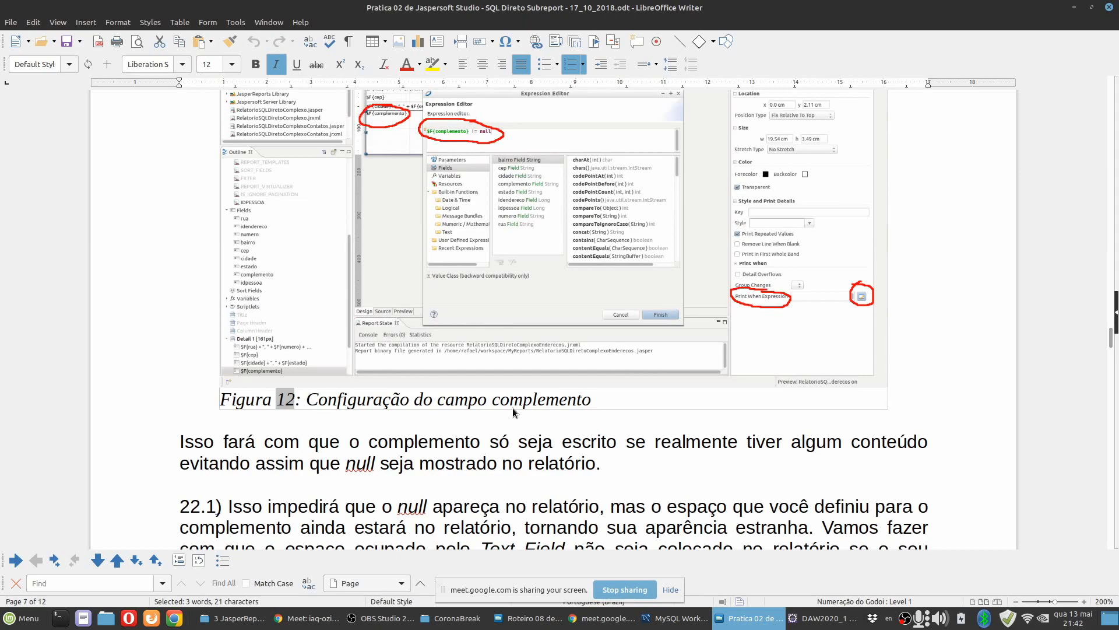
scroll(514, 412, "down", 3)
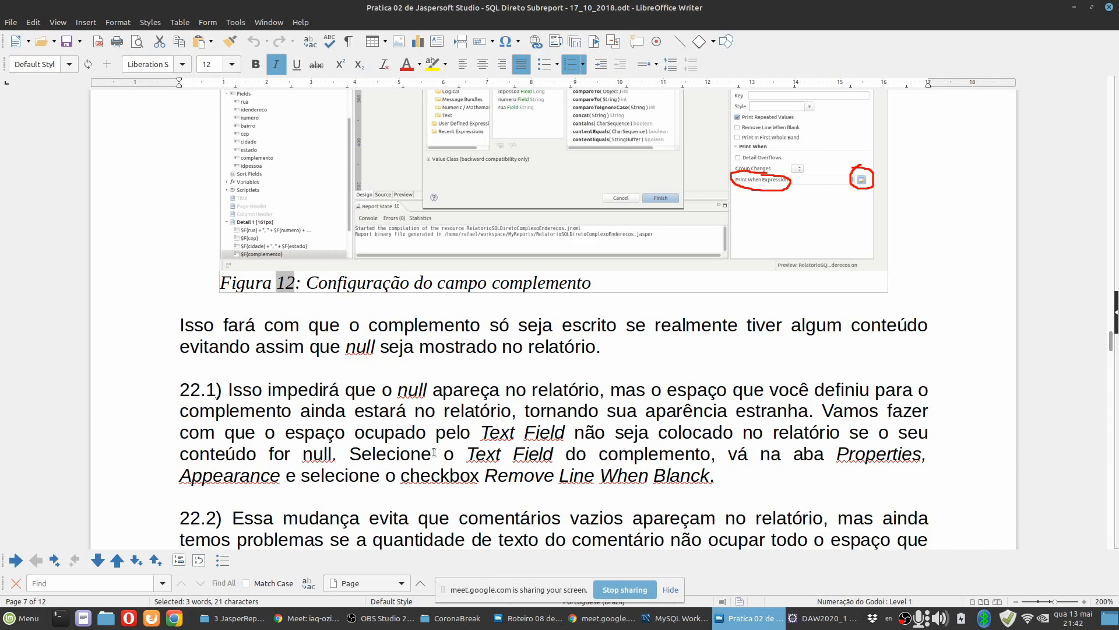
scroll(434, 452, "down", 2)
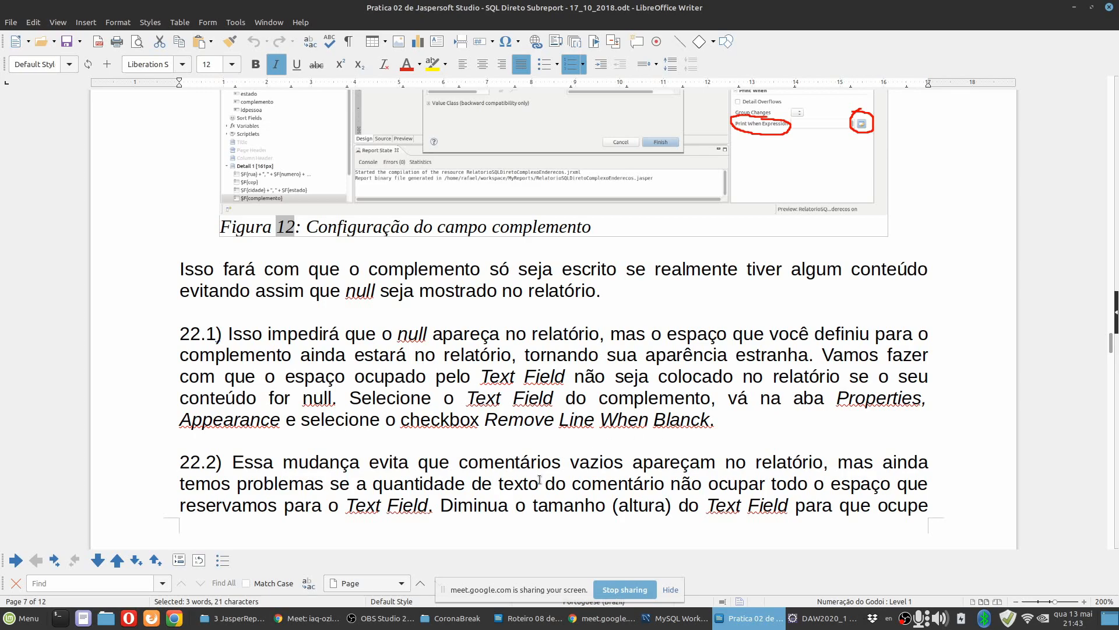
scroll(525, 466, "down", 4)
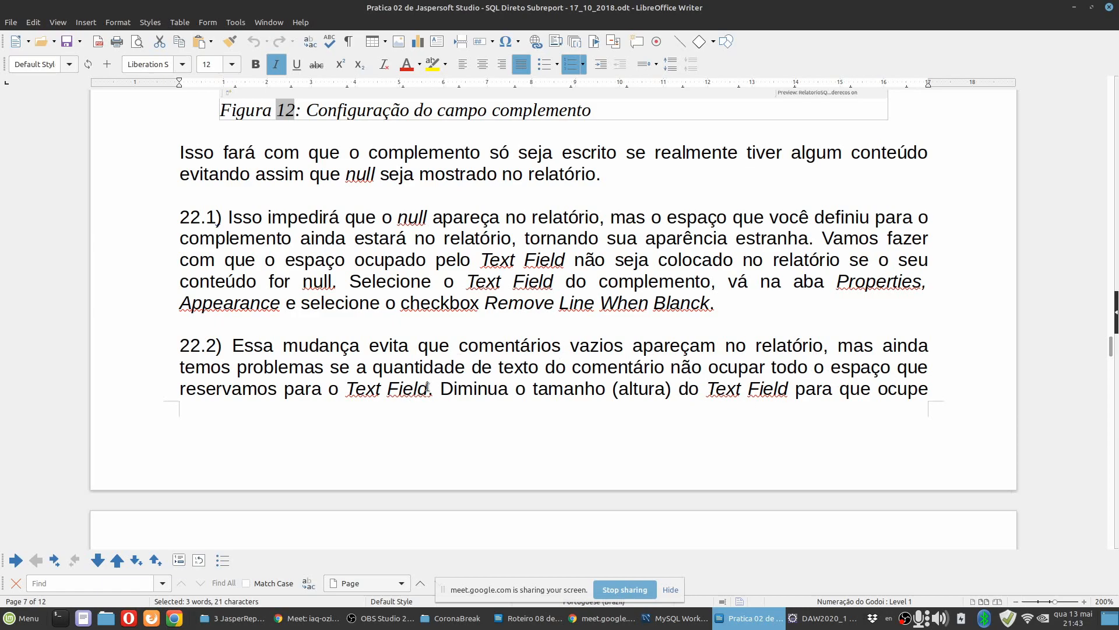
Back in Eclipse, enlarge the Detail 1 band to about 106 px and the complemento text field's height to about 2.05 cm.
left_click(824, 624)
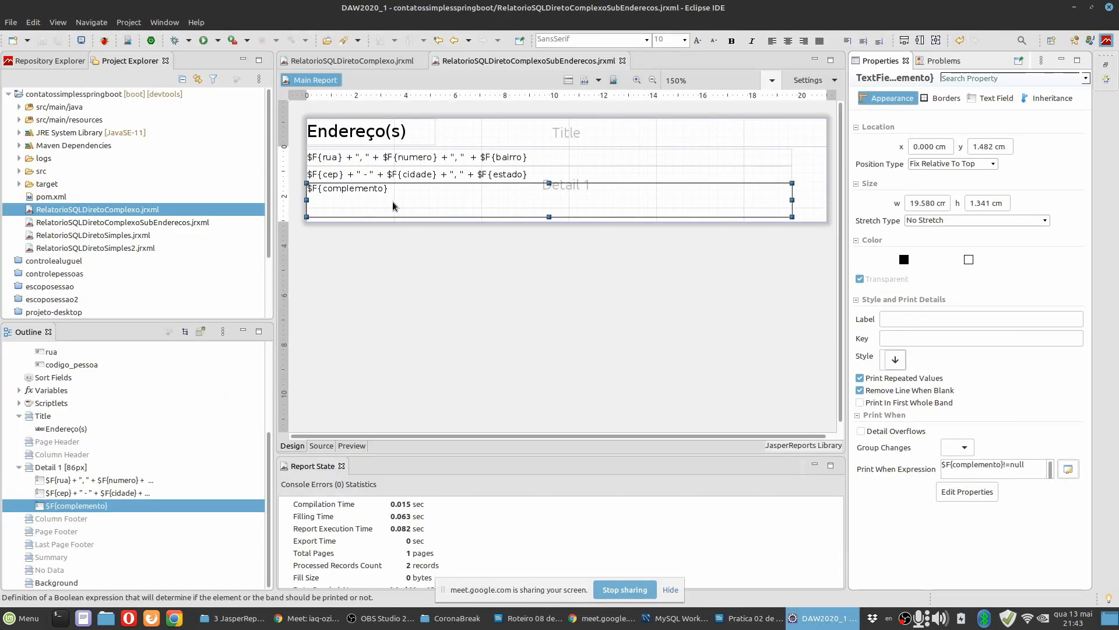
left_click(600, 223)
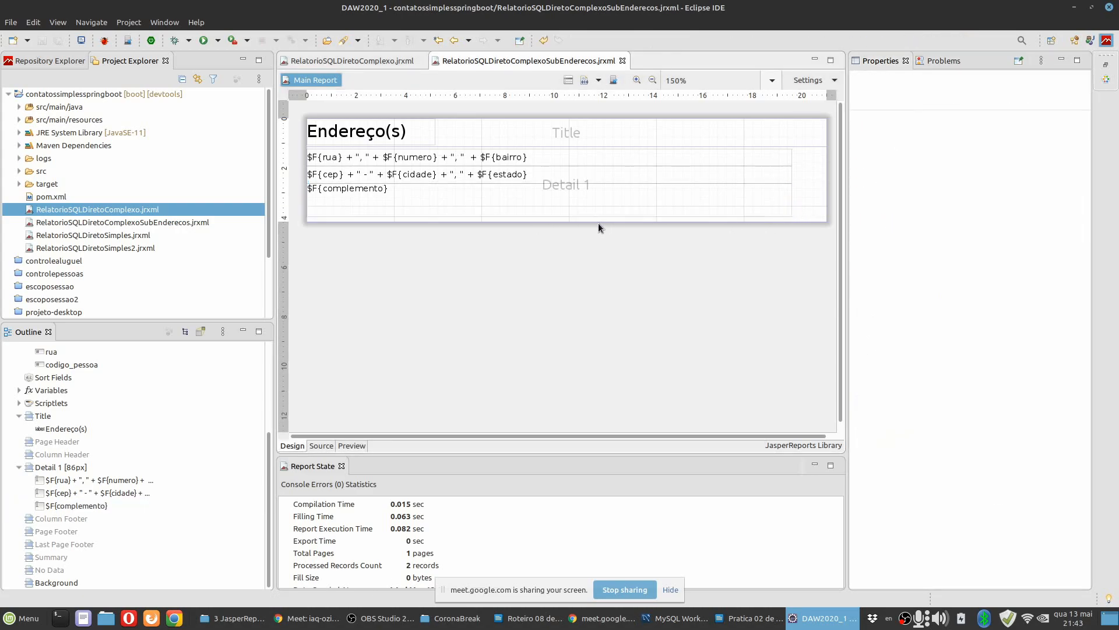
left_click_drag(594, 221, 548, 234)
left_click(547, 208)
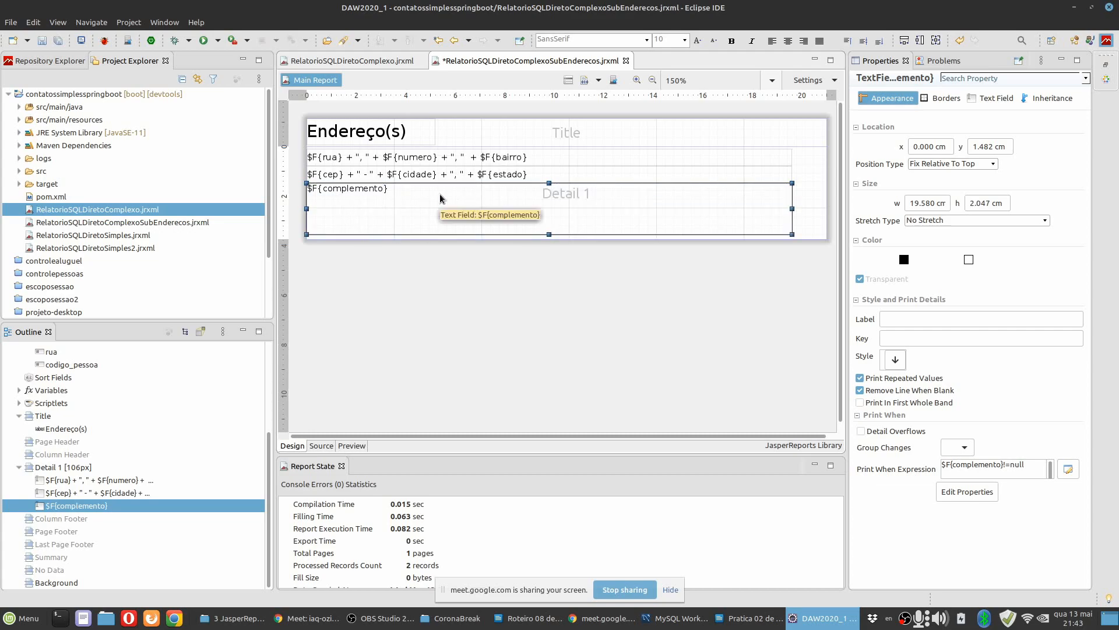
In MySQL Workbench, set complemento to "Do lado do bar" for the endereco record with codigo 3 and apply the change to the database.
left_click(677, 618)
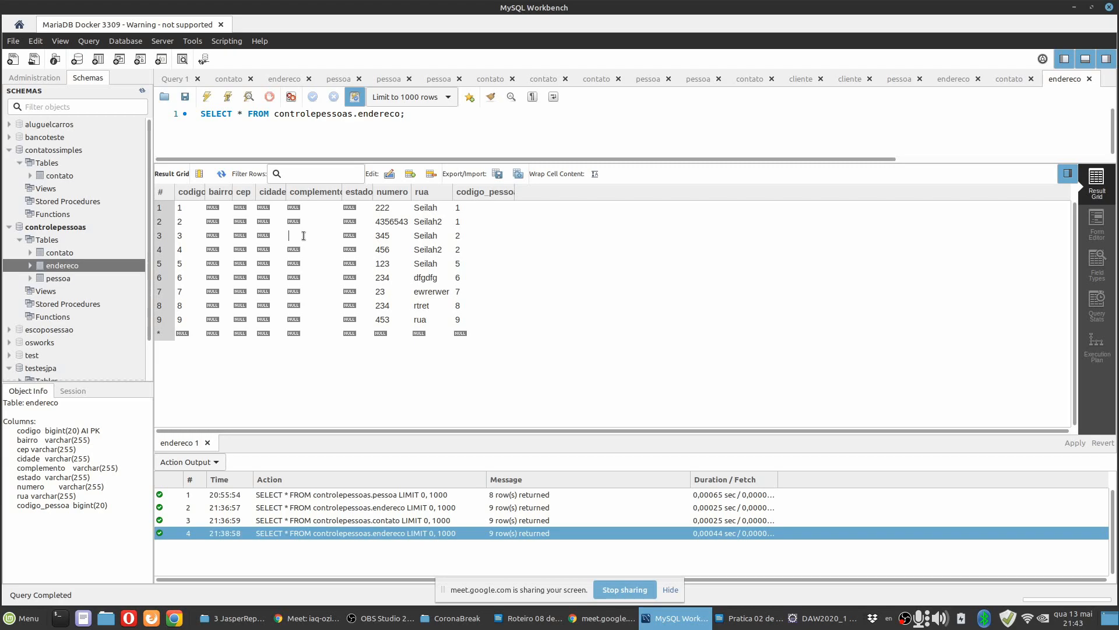
type("Do lado do bar")
left_click(477, 387)
left_click(1074, 443)
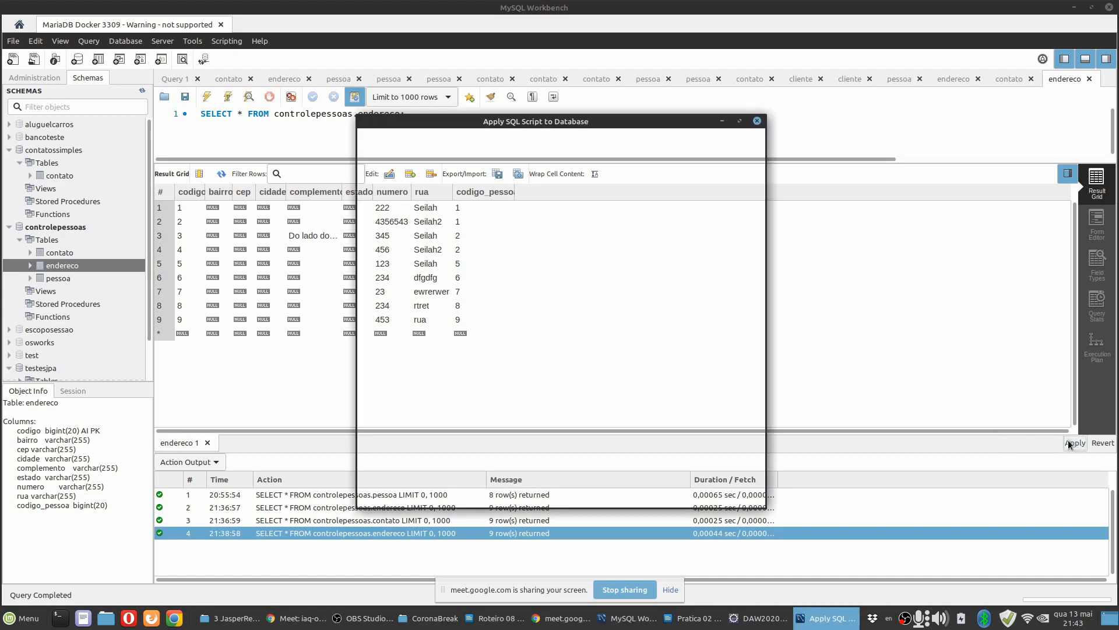
left_click(733, 491)
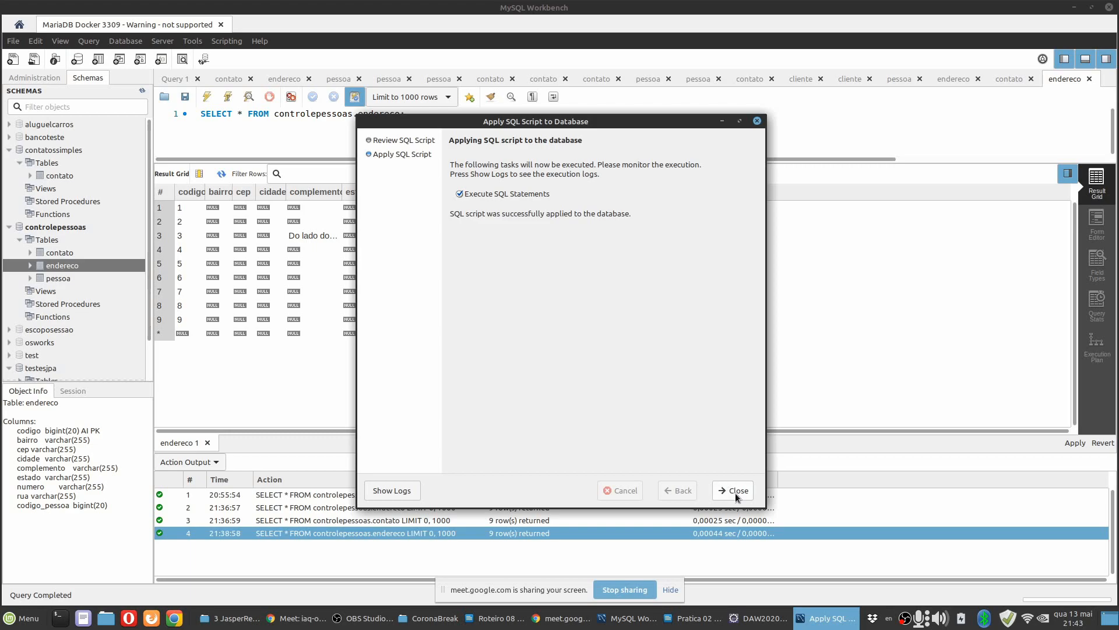
left_click(738, 496)
Switch to Eclipse, preview the address subreport with CODIGOPESSOA 2 and return to its design view.
left_click(820, 618)
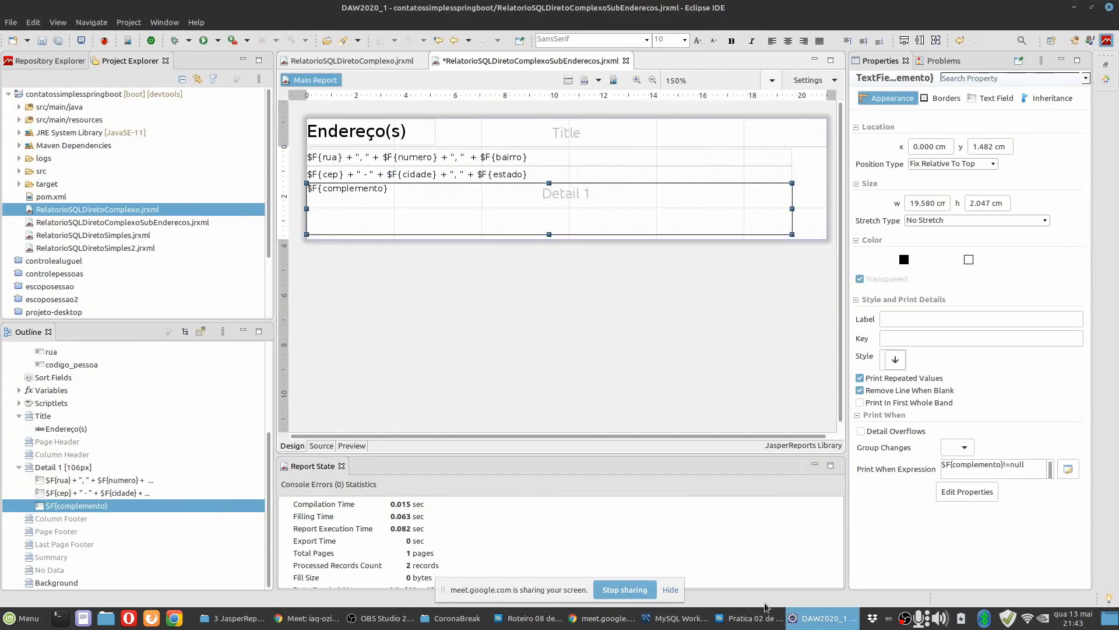
left_click(352, 445)
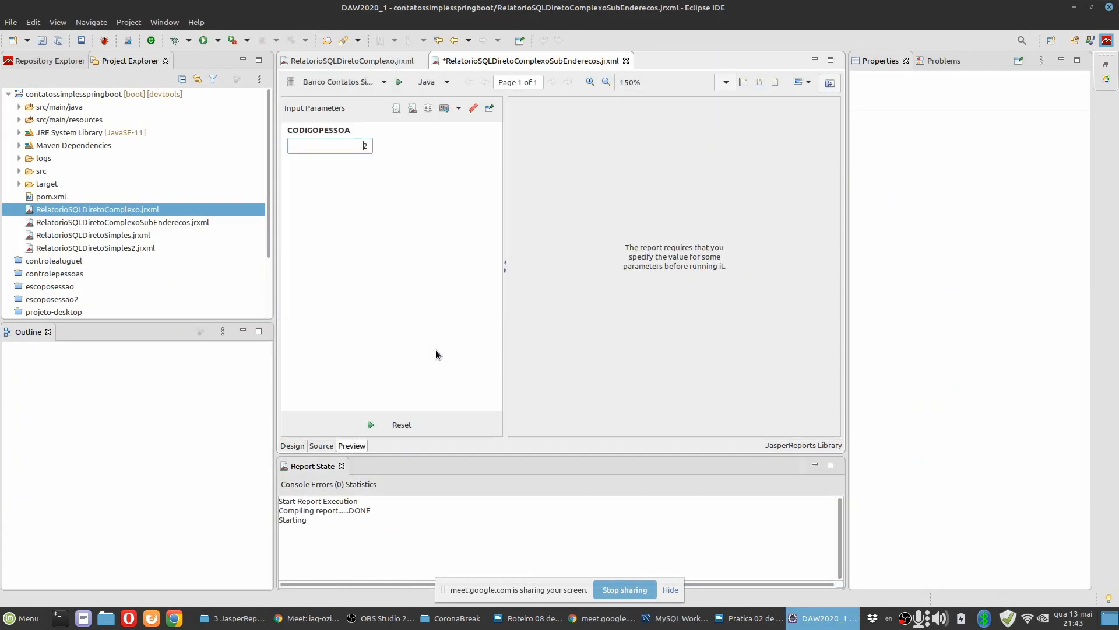
left_click(386, 428)
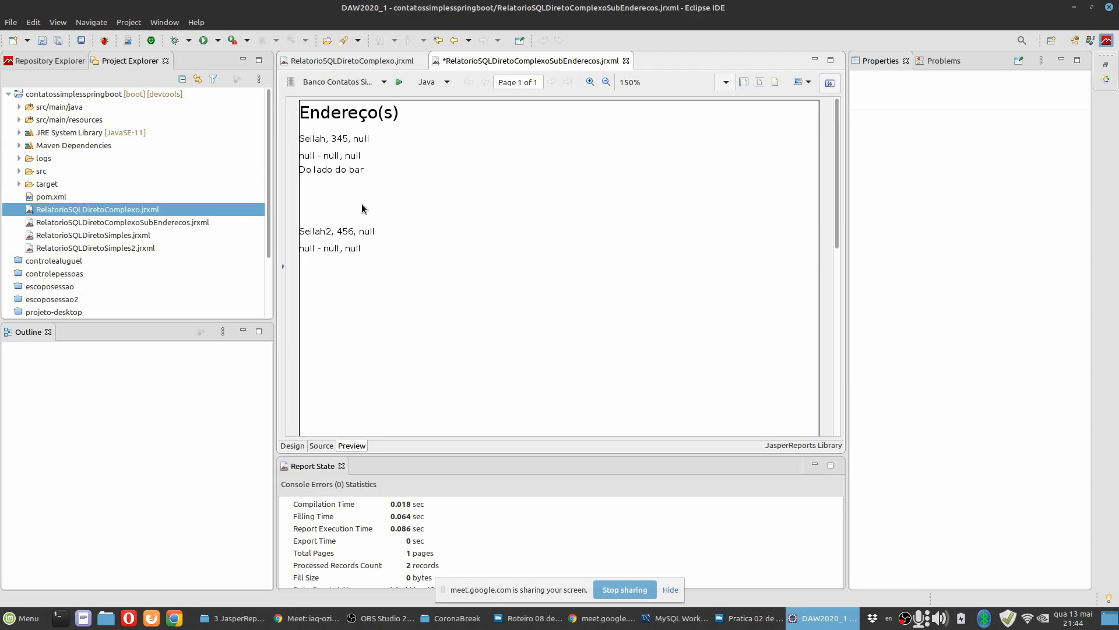
left_click(292, 445)
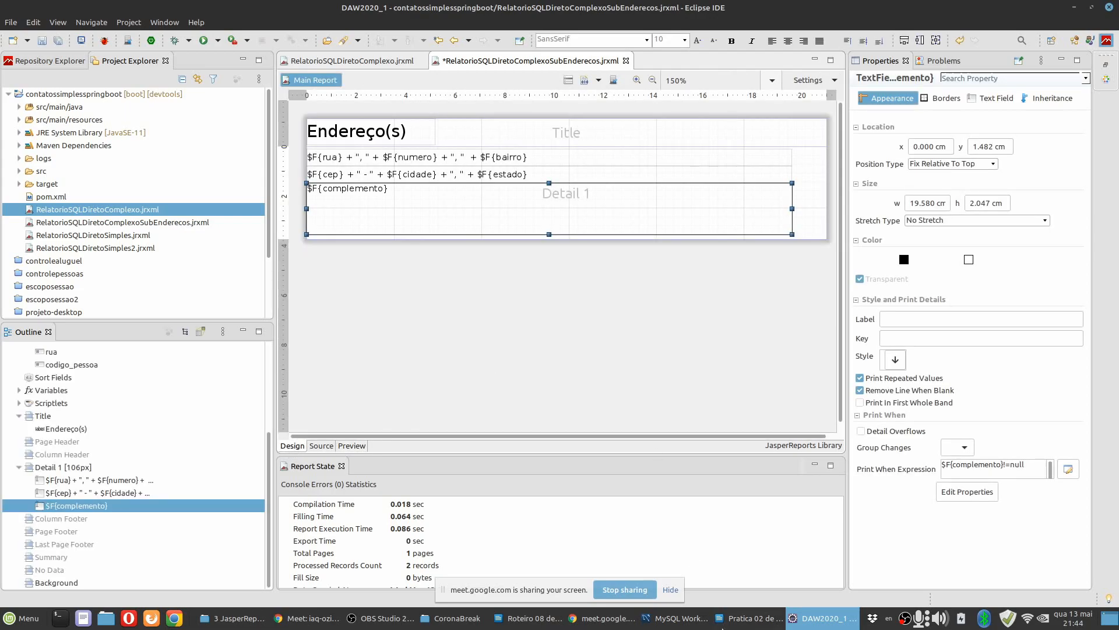
Read step 22.2 of the Writer guide about reducing the Text Field height and using Stretch With Overflow.
left_click(749, 618)
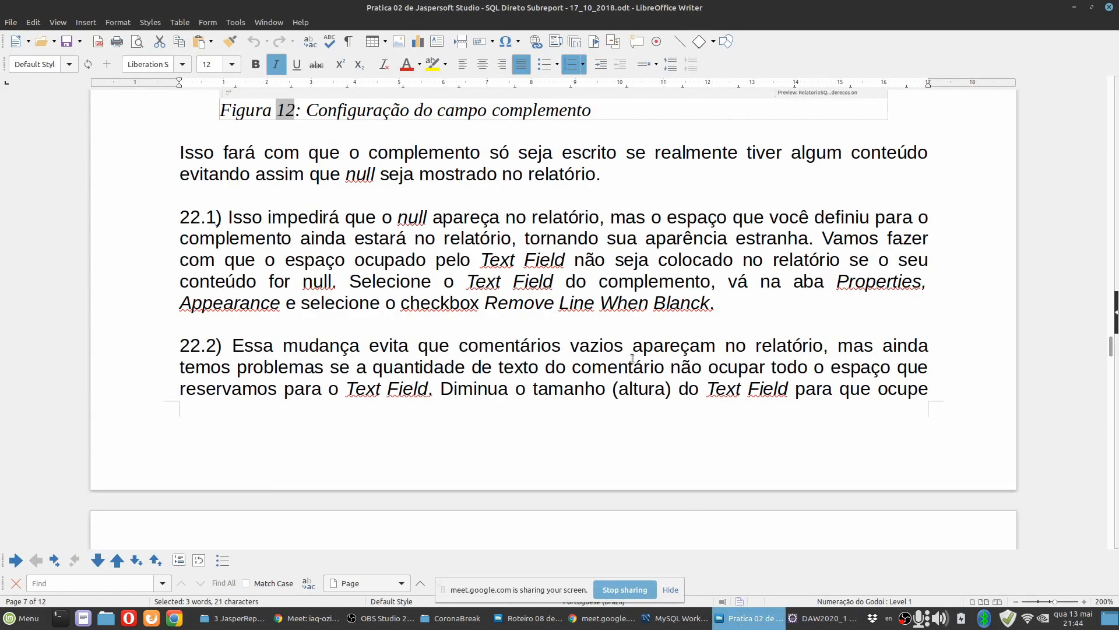
left_click(595, 324)
scroll(563, 343, "down", 2)
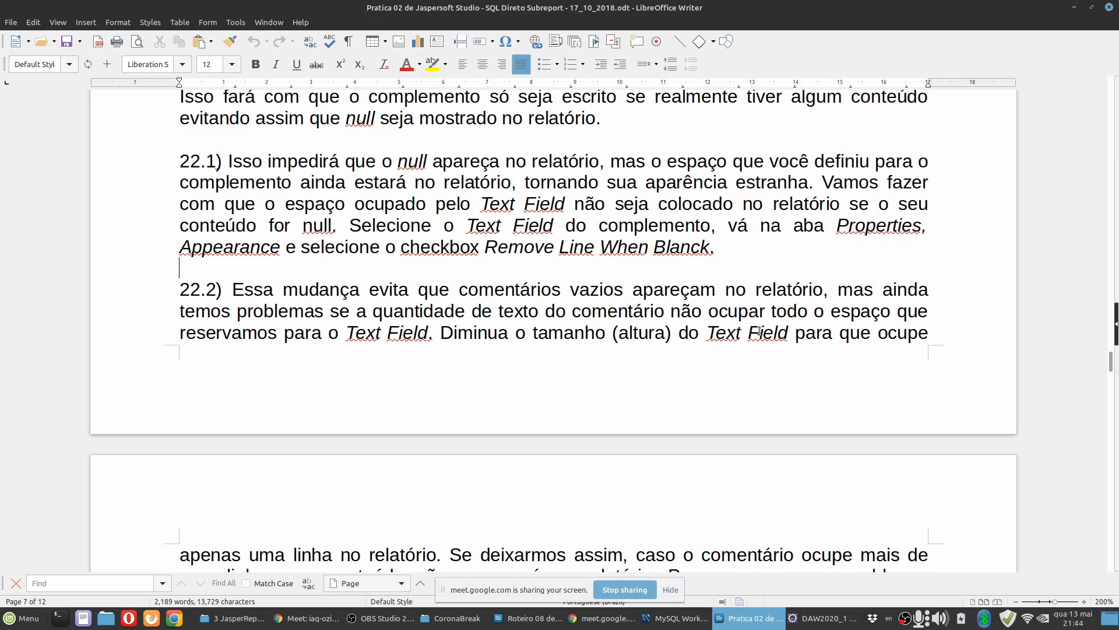
scroll(520, 374, "down", 4)
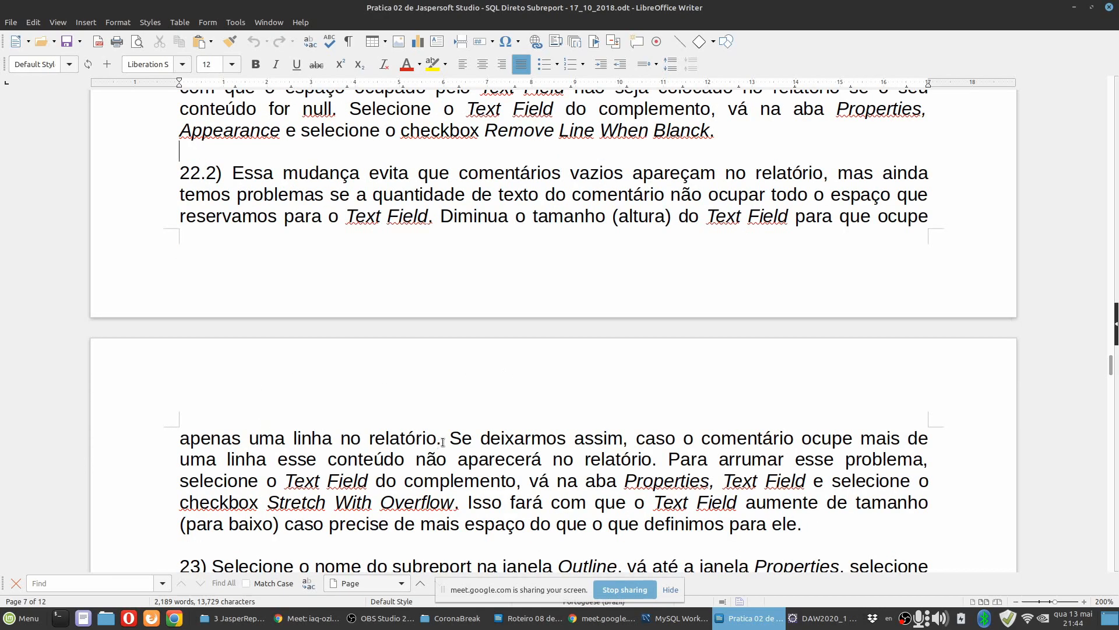
In Eclipse, shrink the complemento text field to about 0.64 cm high, widen it to the full 20.991 cm band width and save.
left_click(796, 619)
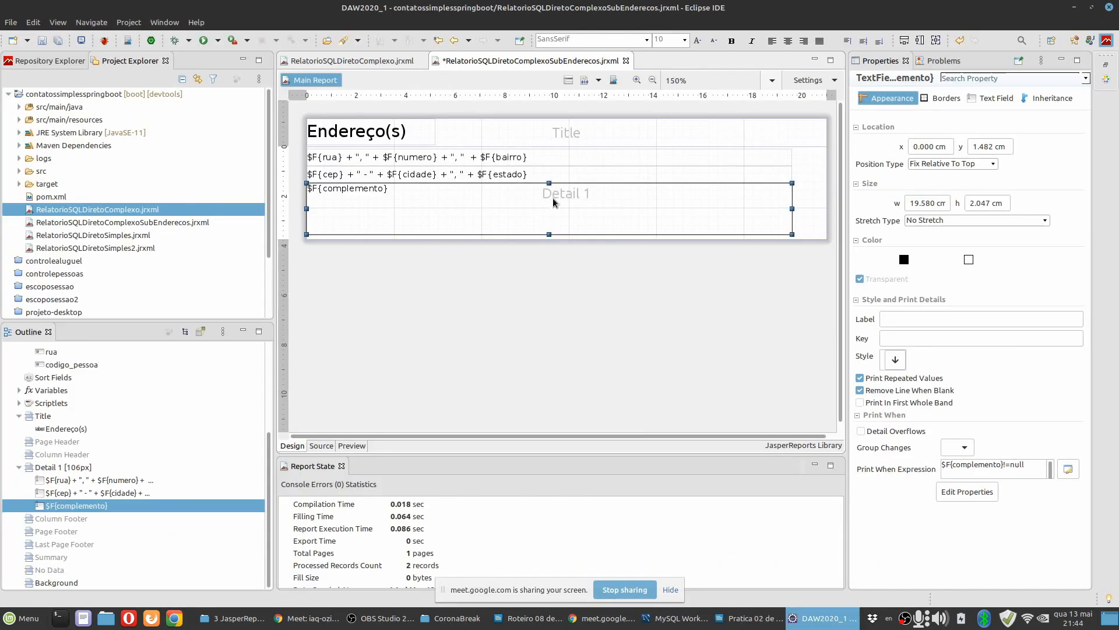
left_click(718, 225)
left_click(540, 225)
left_click_drag(549, 234, 552, 195)
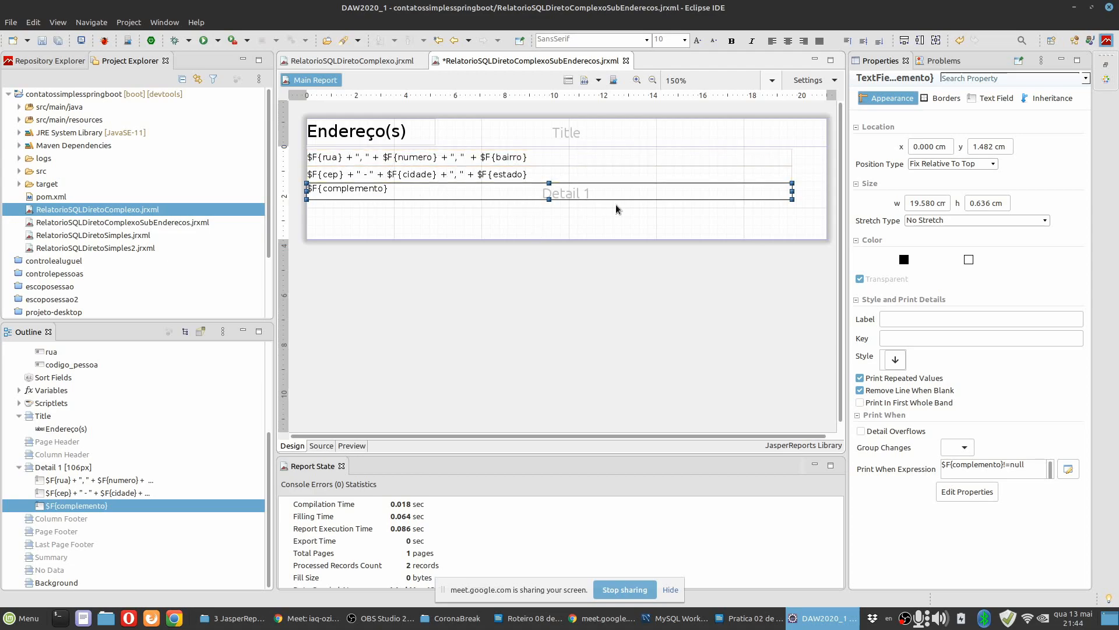
left_click_drag(793, 191, 823, 191)
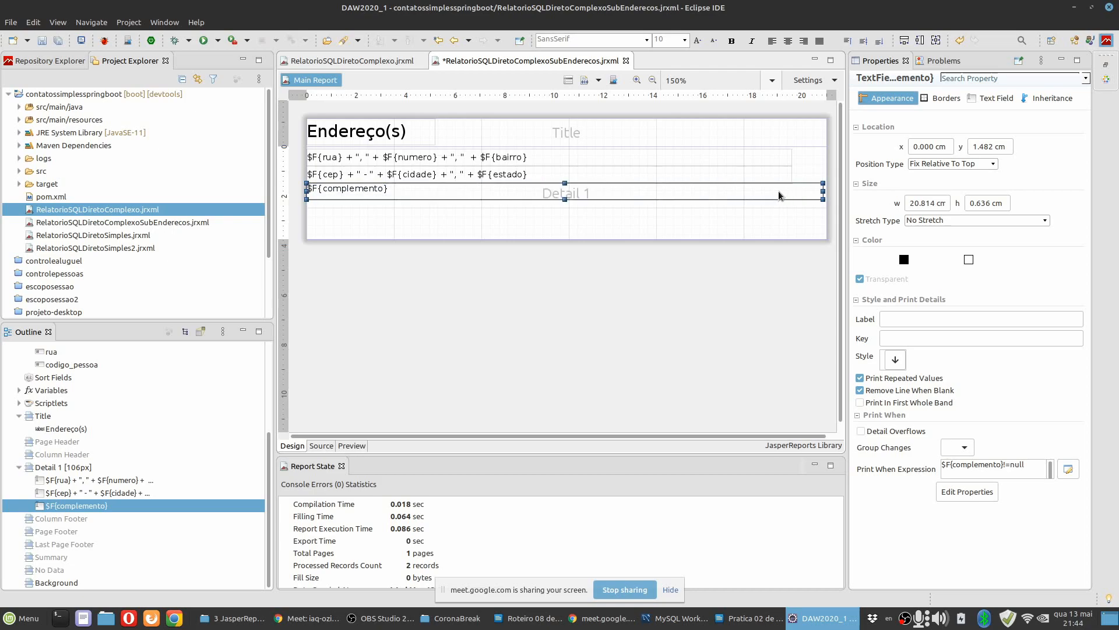
right_click(780, 192)
mouse_move(826, 413)
left_click(959, 408)
key("ctrl+s")
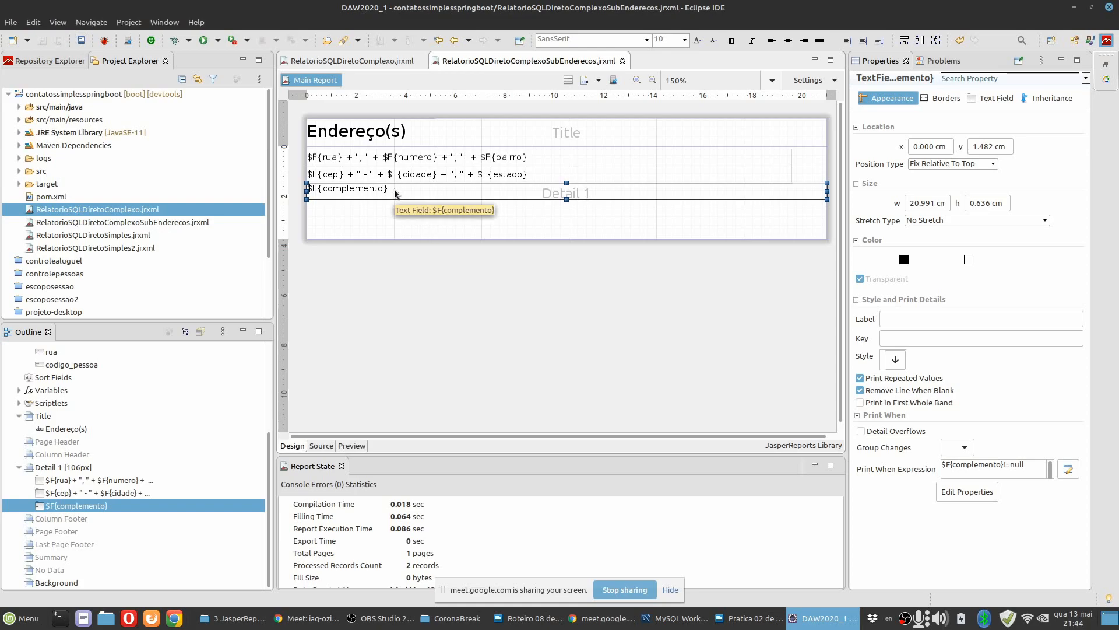
In MySQL Workbench, give the endereco record with codigo 4 a long complemento starting "Atras do pe de laranja" and apply it to the database.
left_click(676, 618)
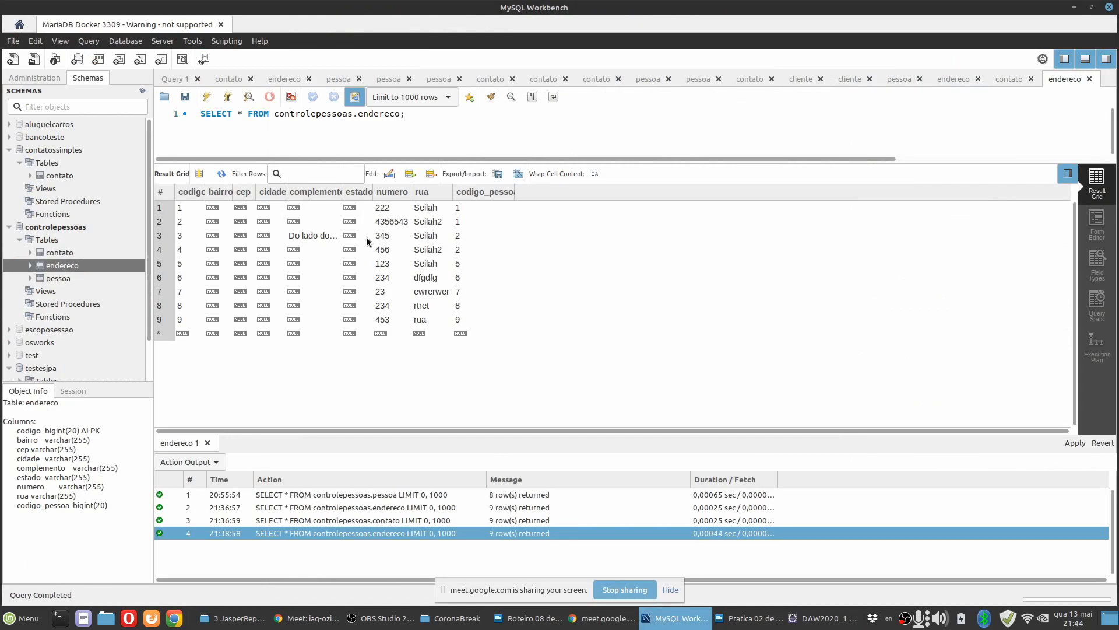
double_click(314, 251)
type("Atras")
type(" do")
type(" pe de laranj")
type("a,")
type("da ponte")
type(" das fhdfgjdhgldghd")
type("flghdl dfghdflgfdhgl")
type("gdflgj dfgjdkhdflh ldhfgkl")
type("jklfhg lkjdfhgkl")
key("Return")
left_click(1076, 443)
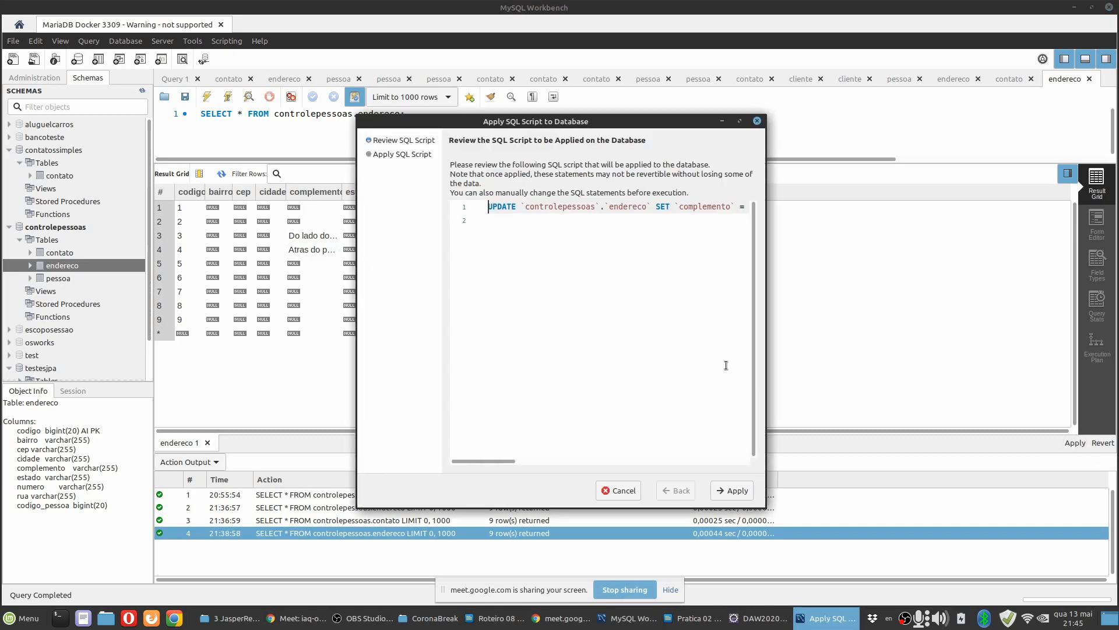
left_click(722, 497)
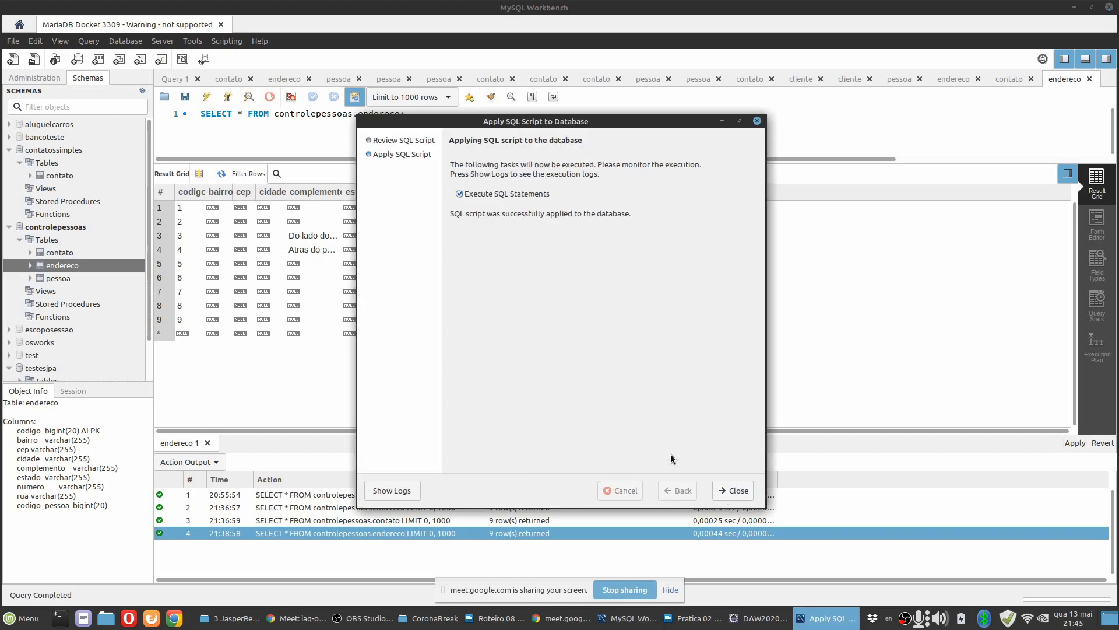
left_click(733, 490)
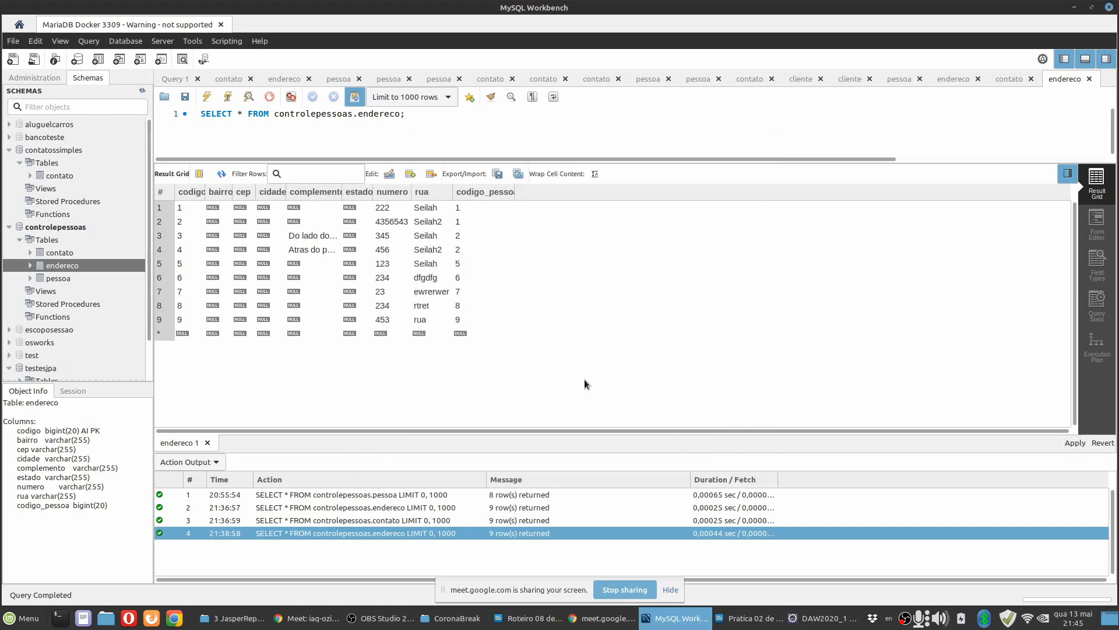
Reread step 22.2 of the Writer guide, and in Eclipse preview the address subreport with CODIGOPESSOA 2 before returning to its design view.
left_click(736, 623)
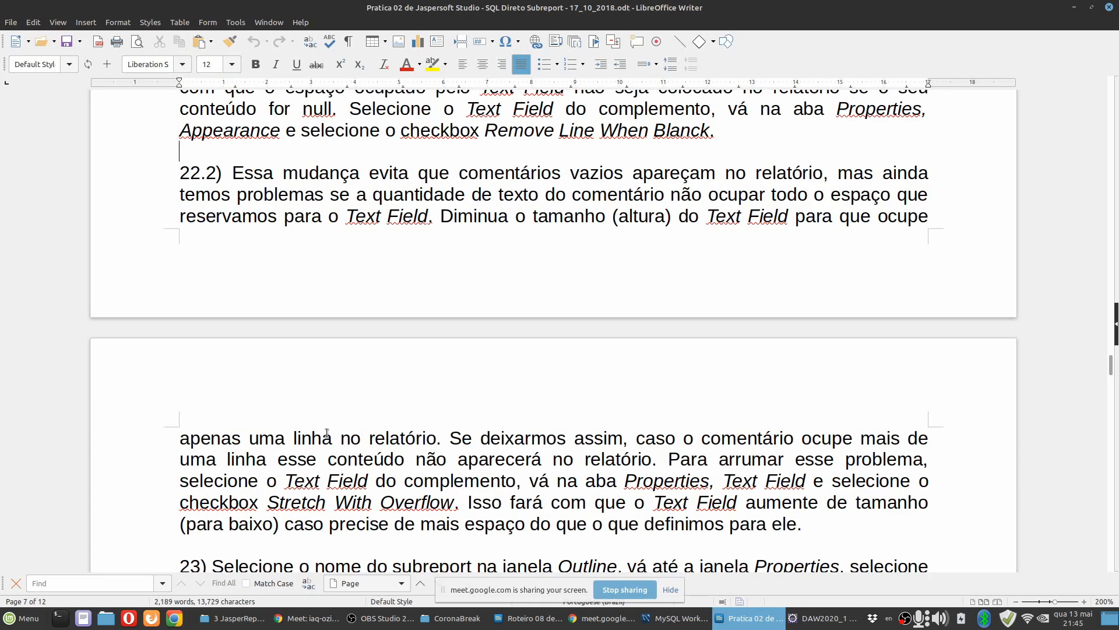
scroll(513, 396, "down", 2)
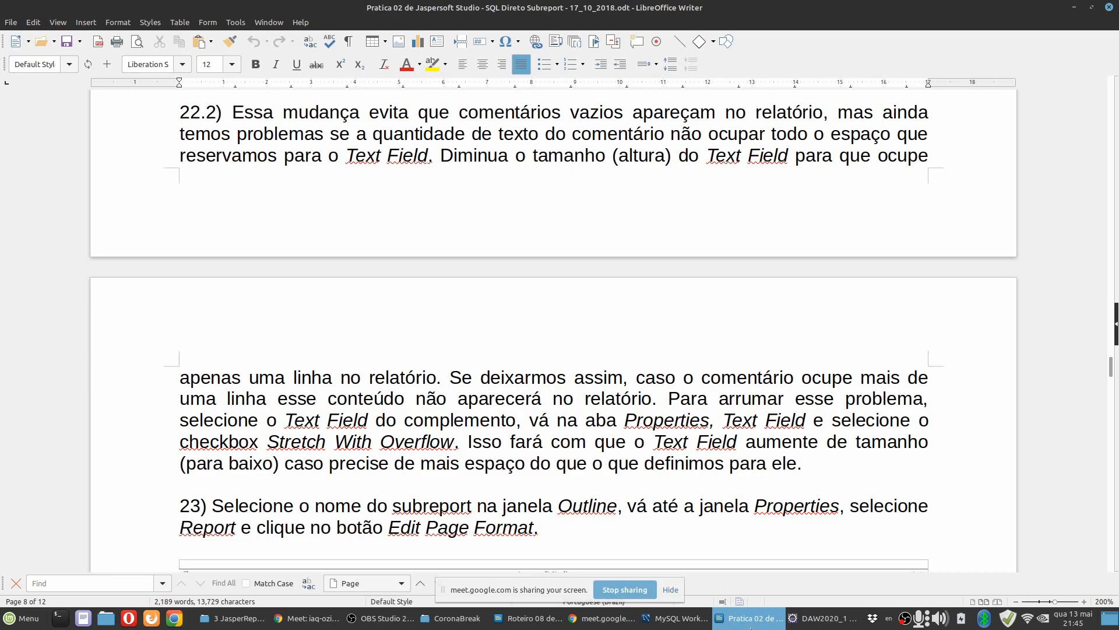
left_click(809, 619)
left_click(357, 446)
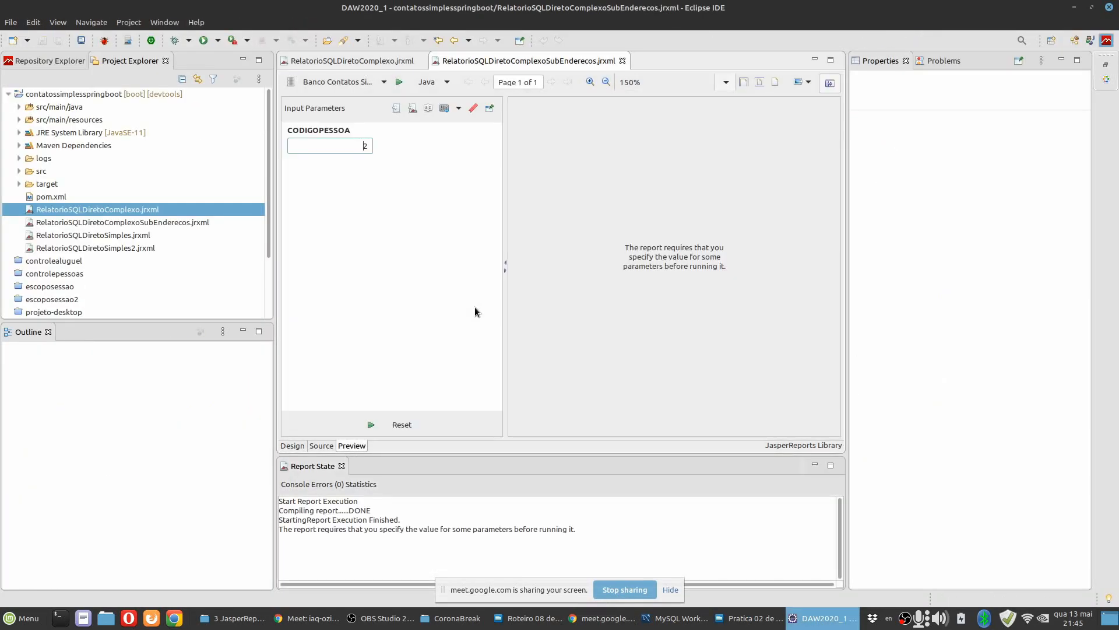
left_click(370, 424)
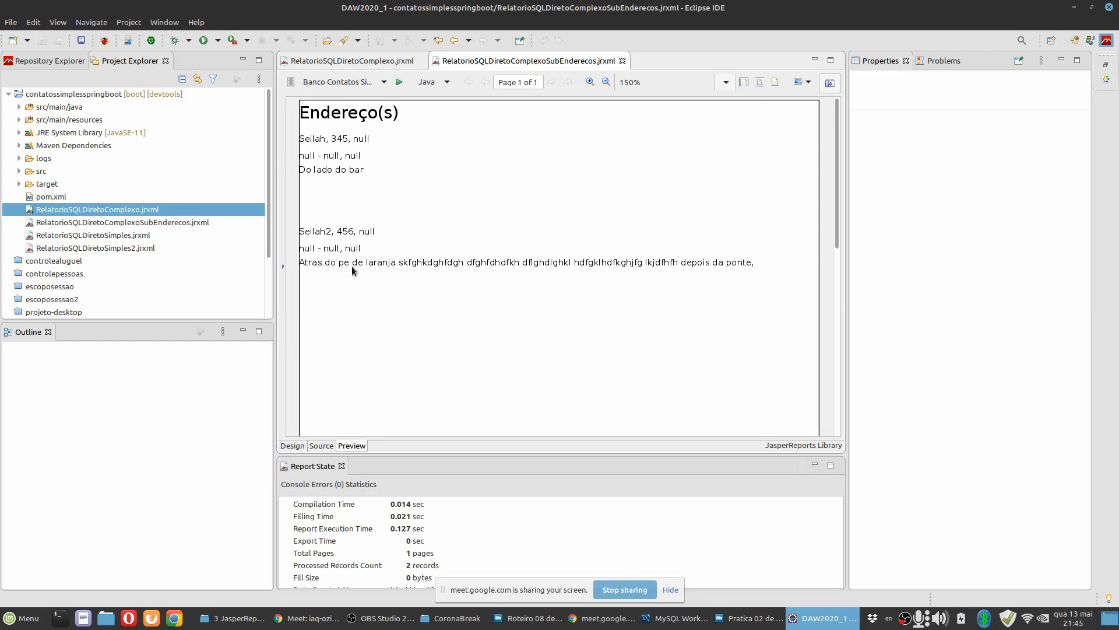
left_click(298, 445)
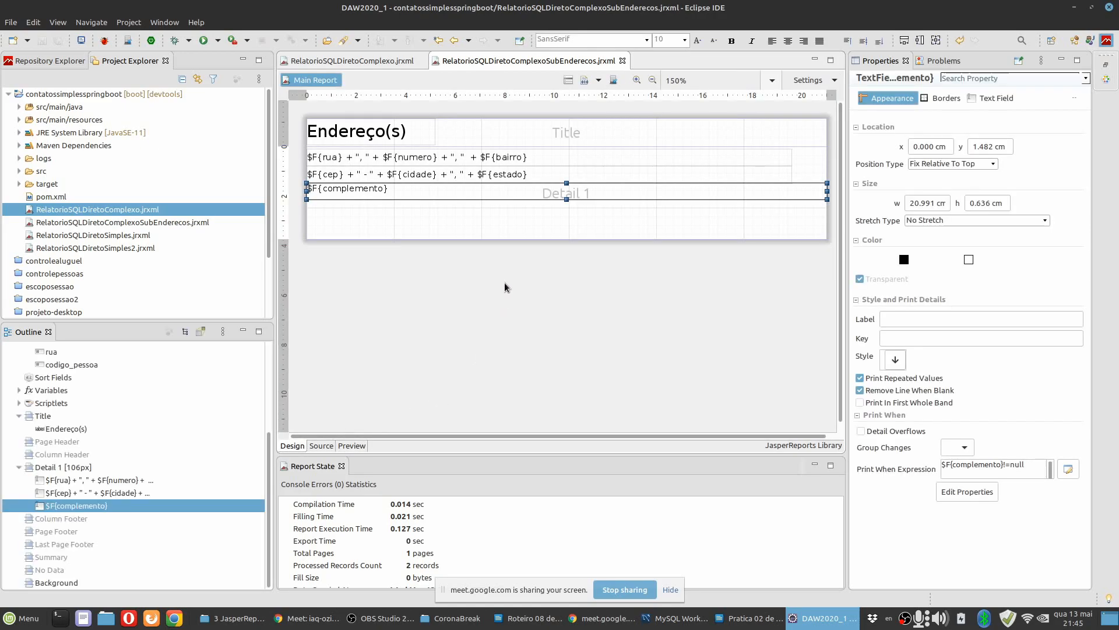
Reduce the Detail 1 band's height to about 2.29 cm, ending just below the complemento field, and save the subreport.
left_click(502, 220)
left_click_drag(572, 236, 562, 198)
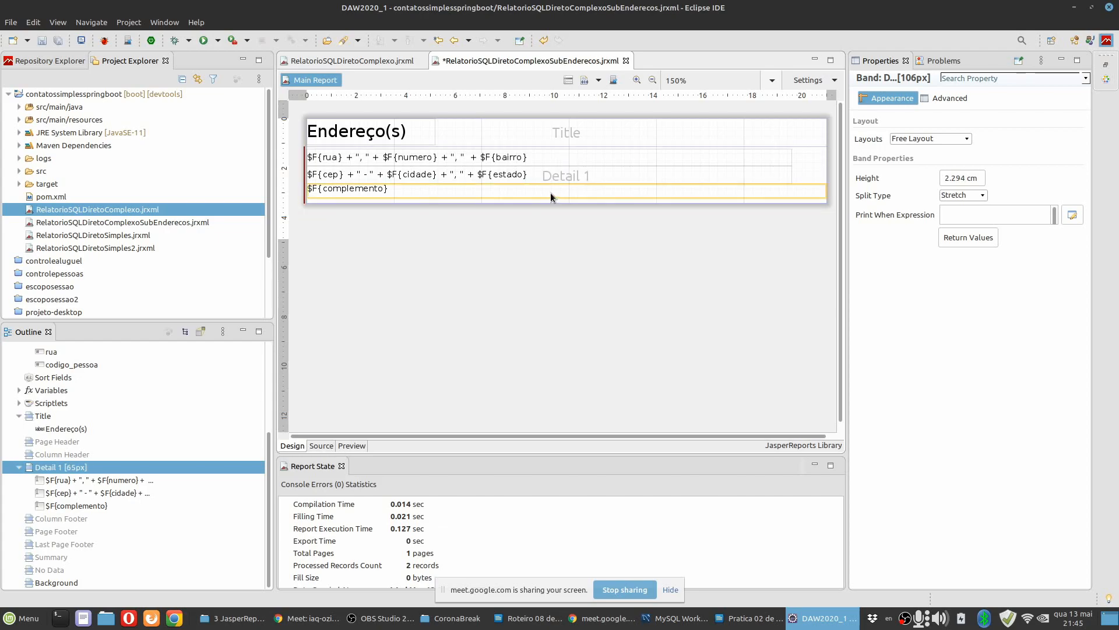
left_click(551, 194)
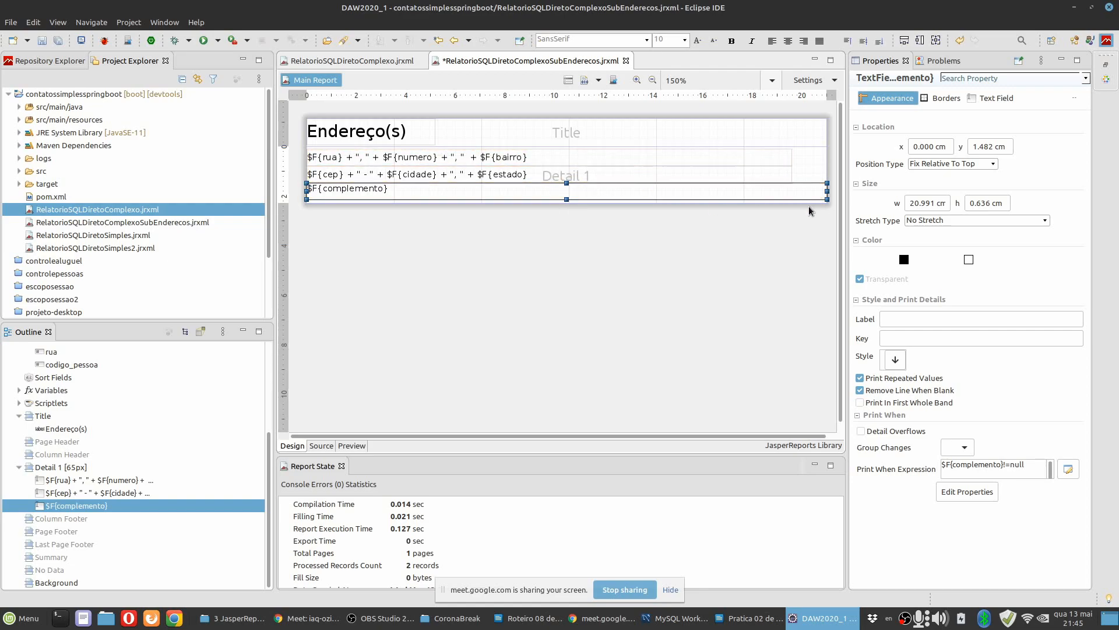
left_click(817, 166)
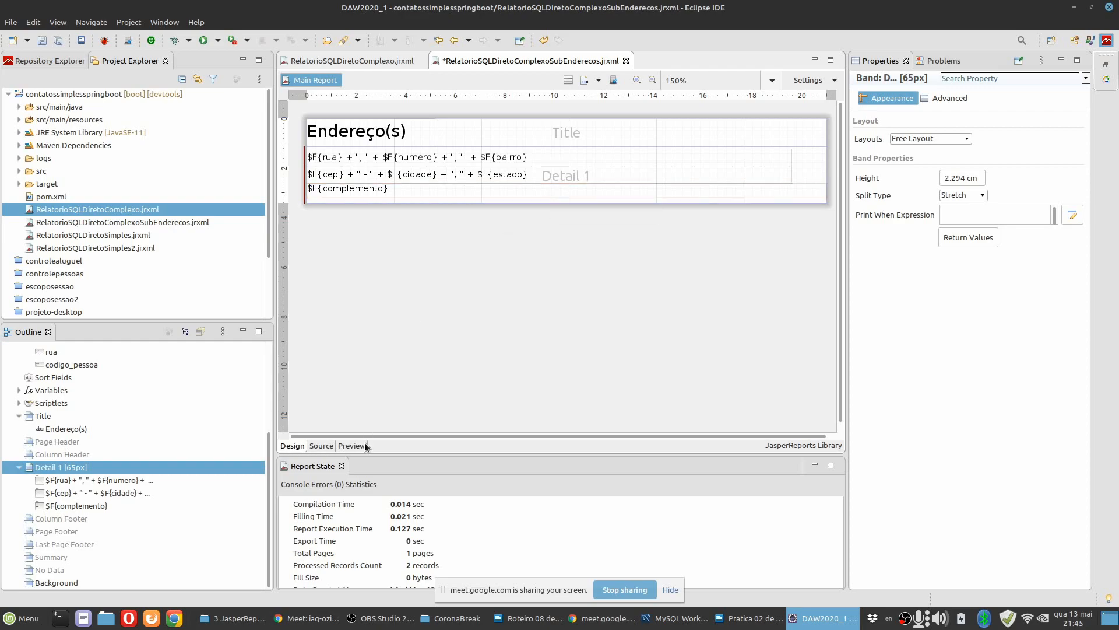
left_click(58, 43)
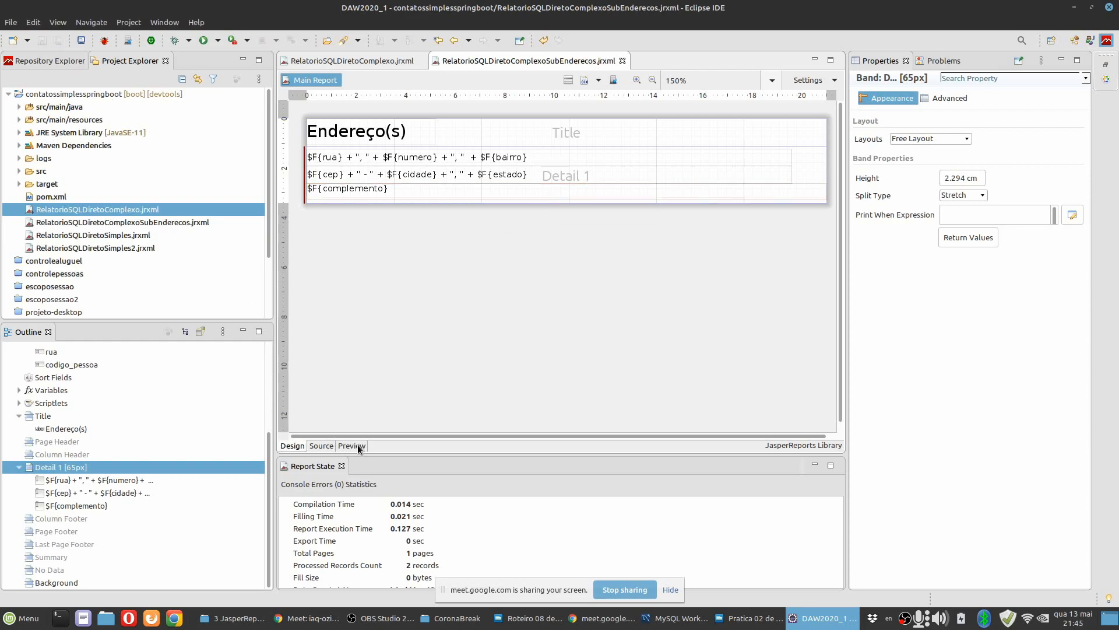
Preview the subreport with CODIGOPESSOA 2 to check the spacing between addresses, and return to the design view.
left_click(351, 446)
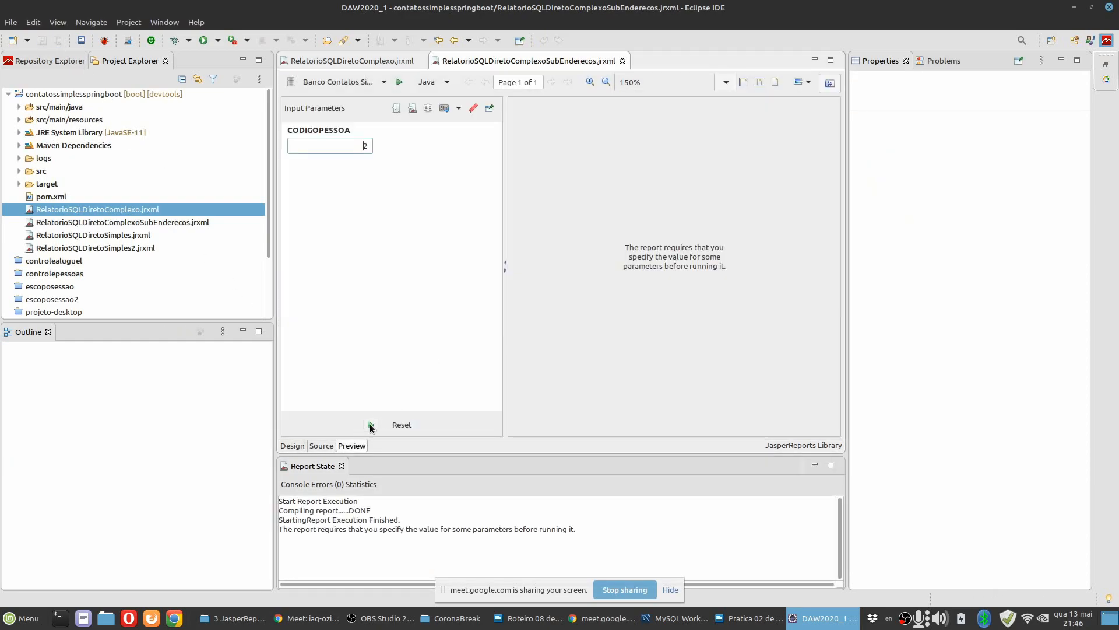
left_click(371, 424)
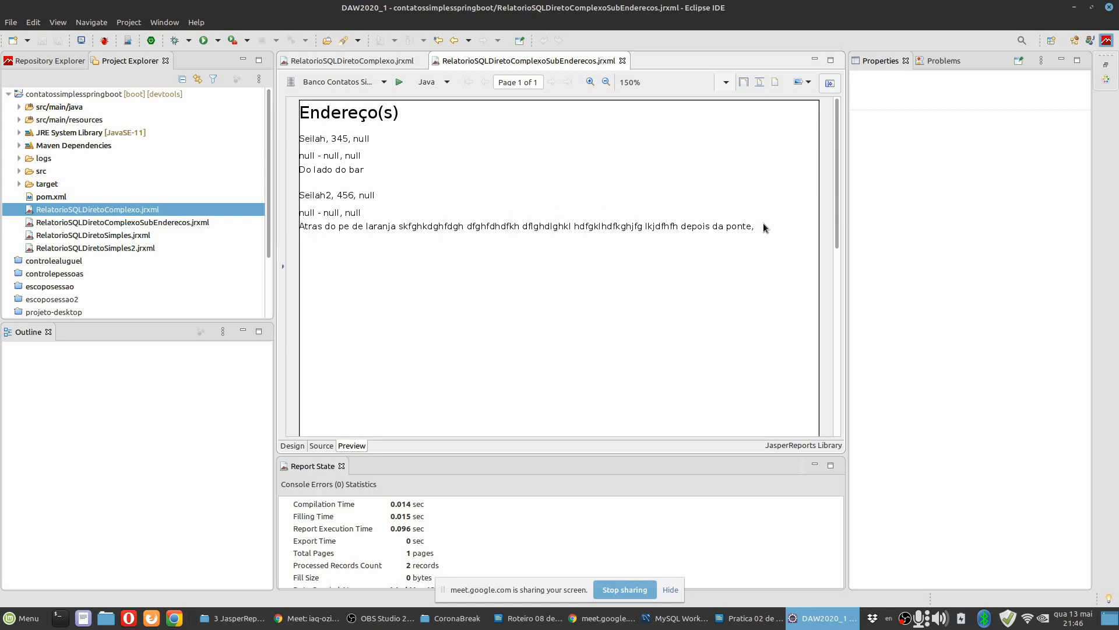
left_click(294, 447)
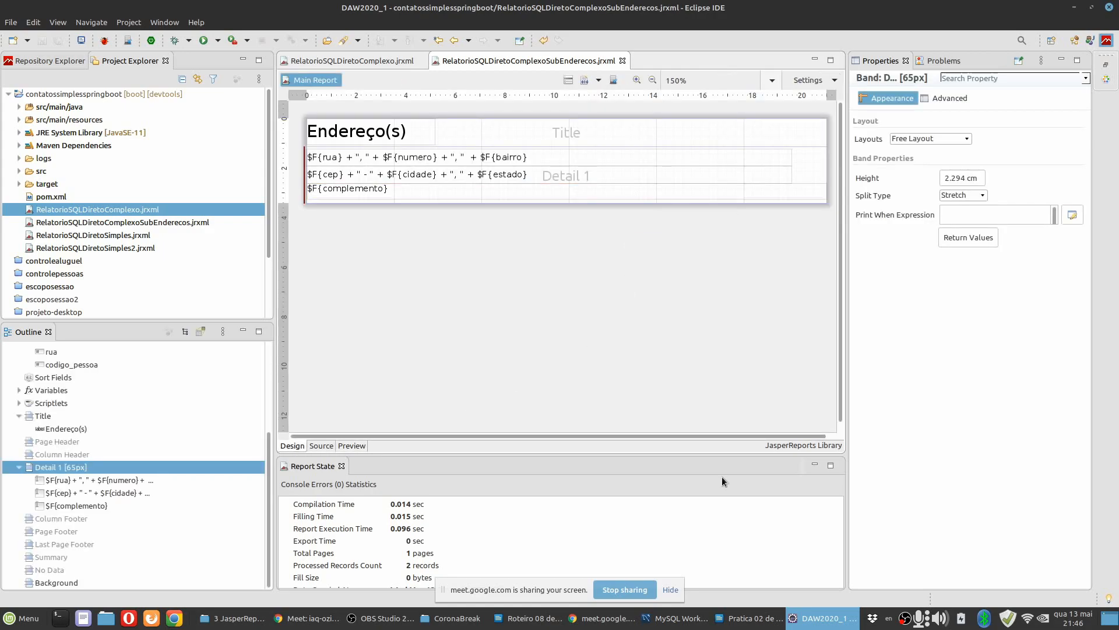
Find the Stretch With Overflow instruction in the Writer guide, and in Eclipse examine the complemento field's Text Adjust options.
left_click(748, 621)
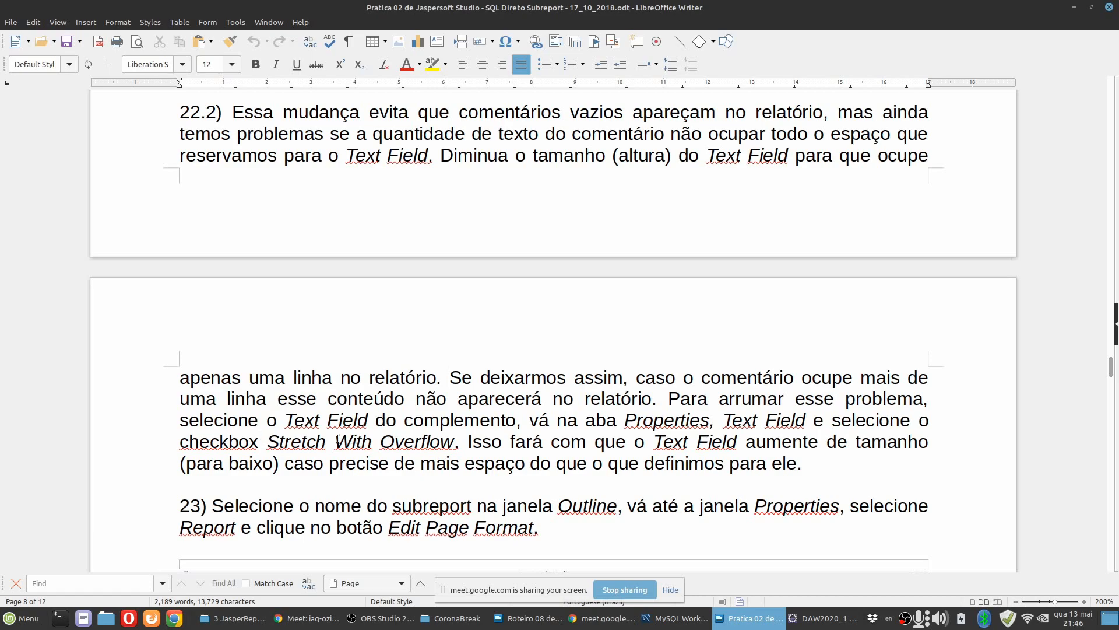
left_click_drag(268, 442, 455, 442)
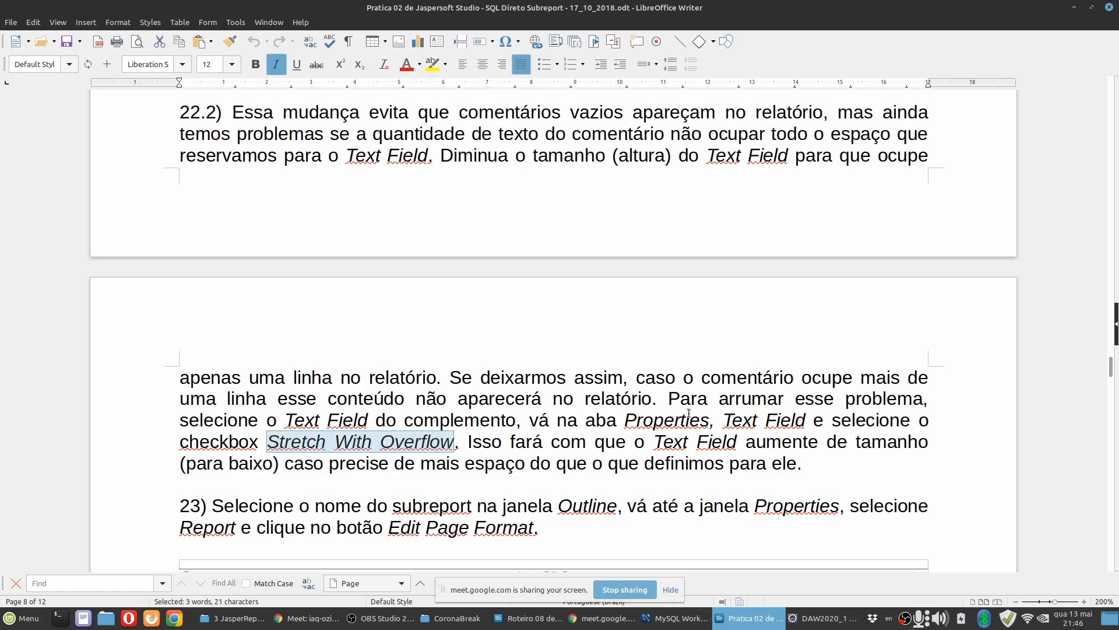
left_click(822, 618)
left_click(520, 198)
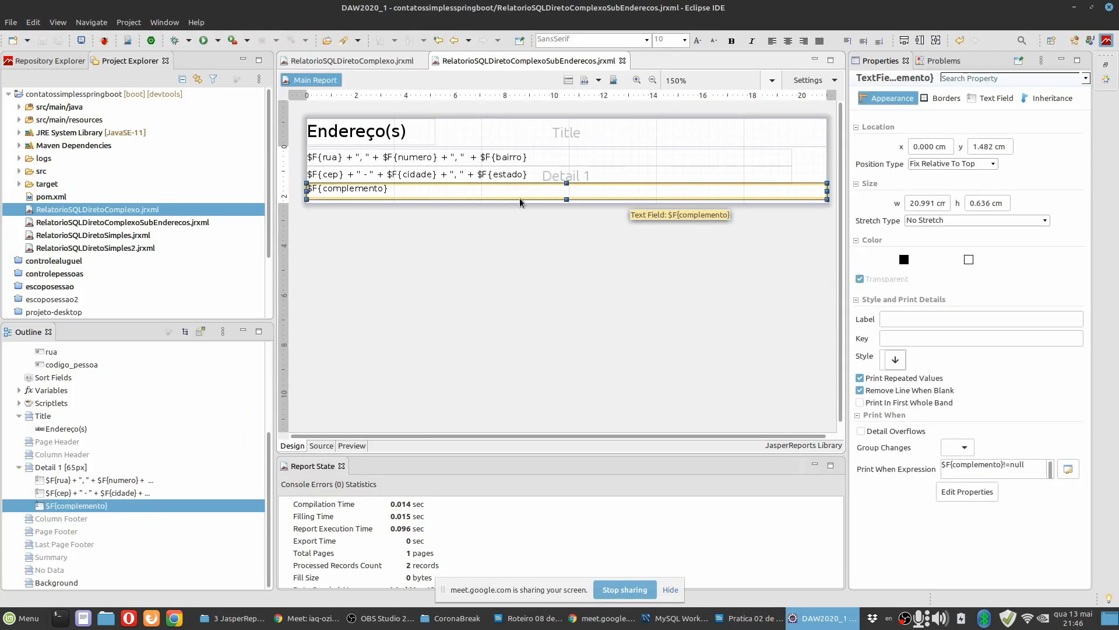
left_click(995, 98)
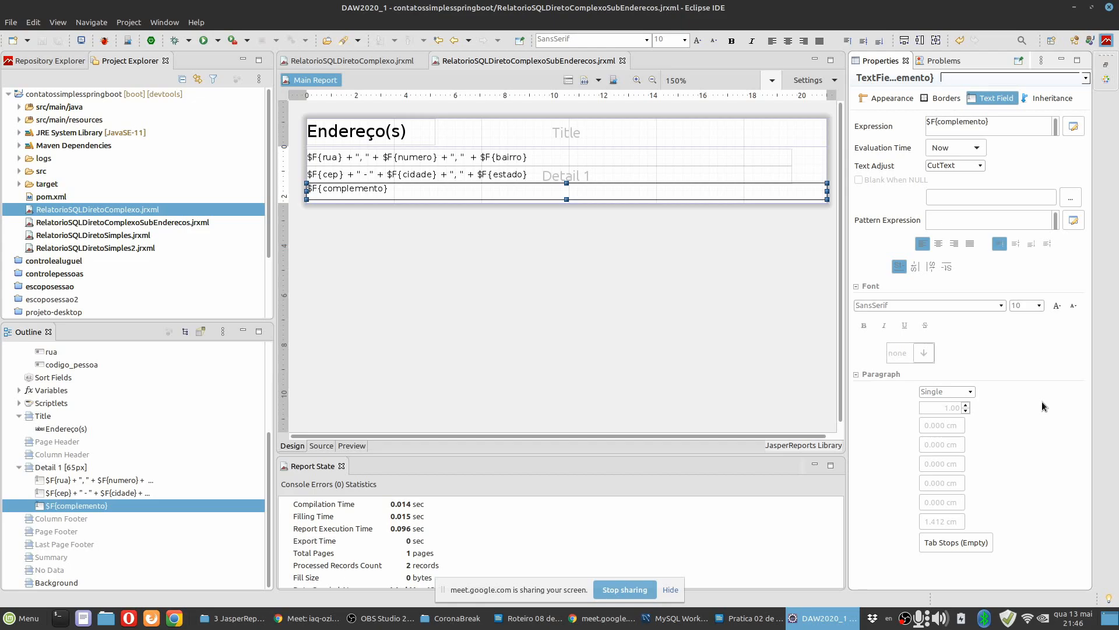
left_click(981, 167)
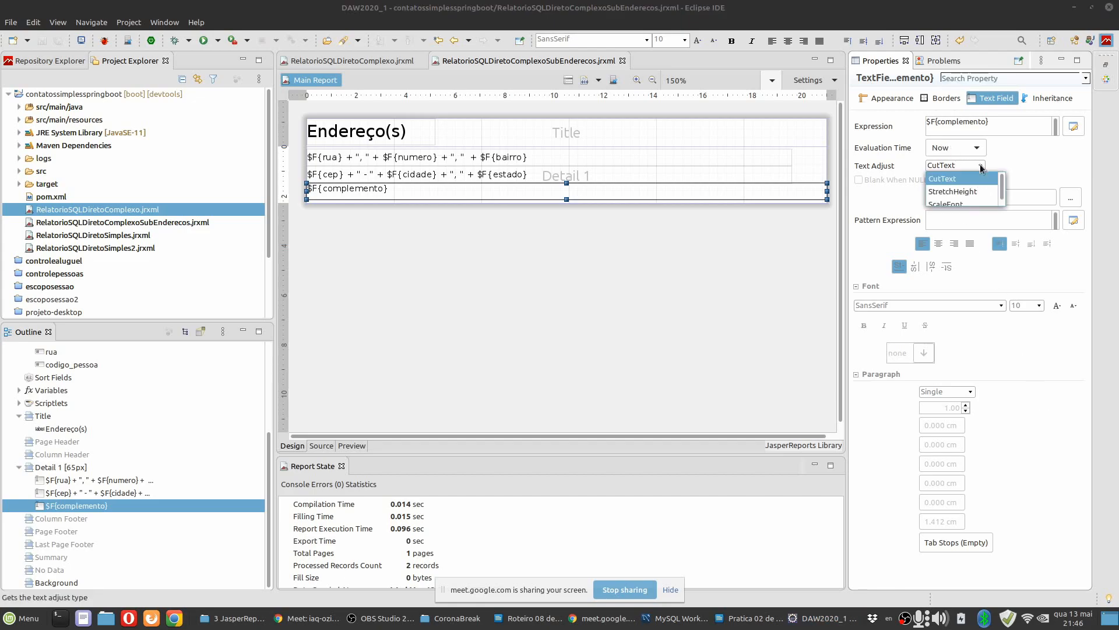
scroll(976, 197, "down", 1)
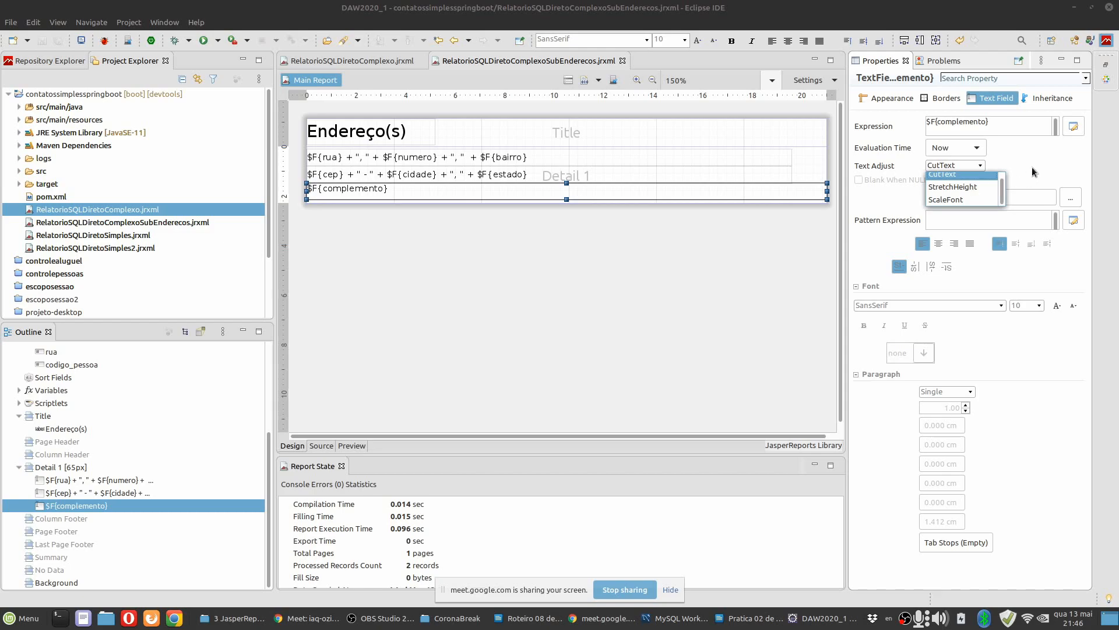
Compare the guide's Stretch With Overflow instruction with the complemento field's Appearance properties in Eclipse.
left_click(737, 619)
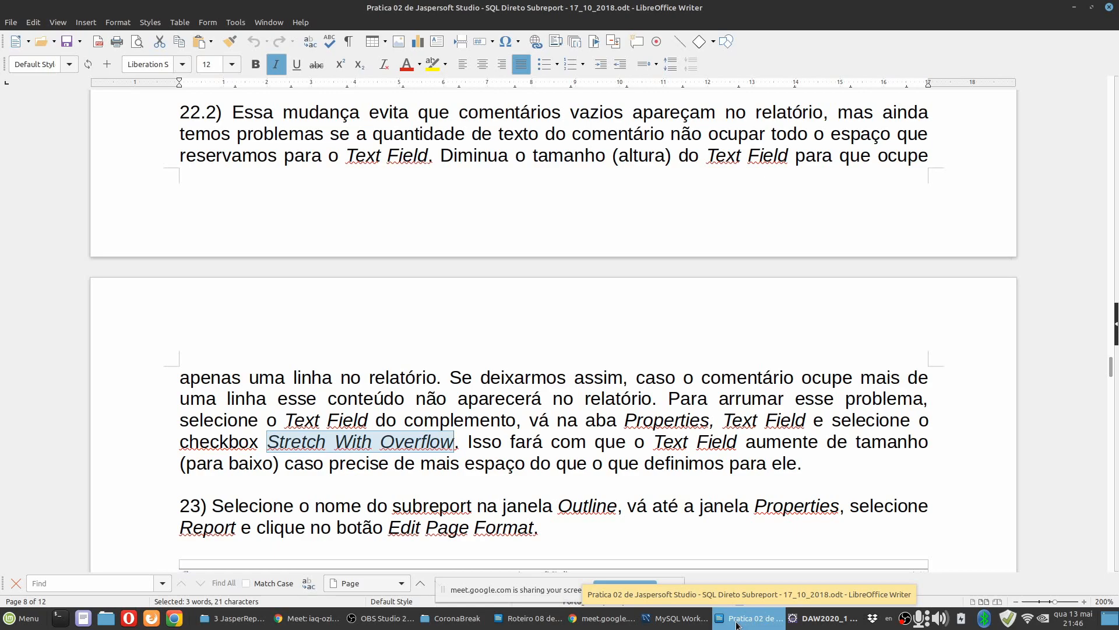
left_click(738, 623)
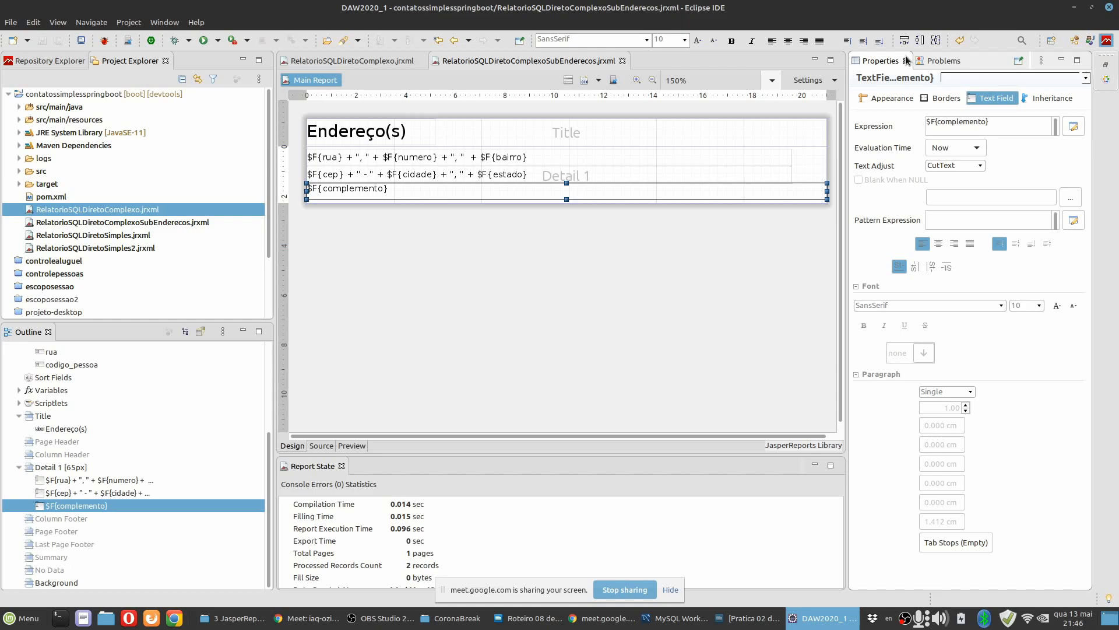
left_click(884, 97)
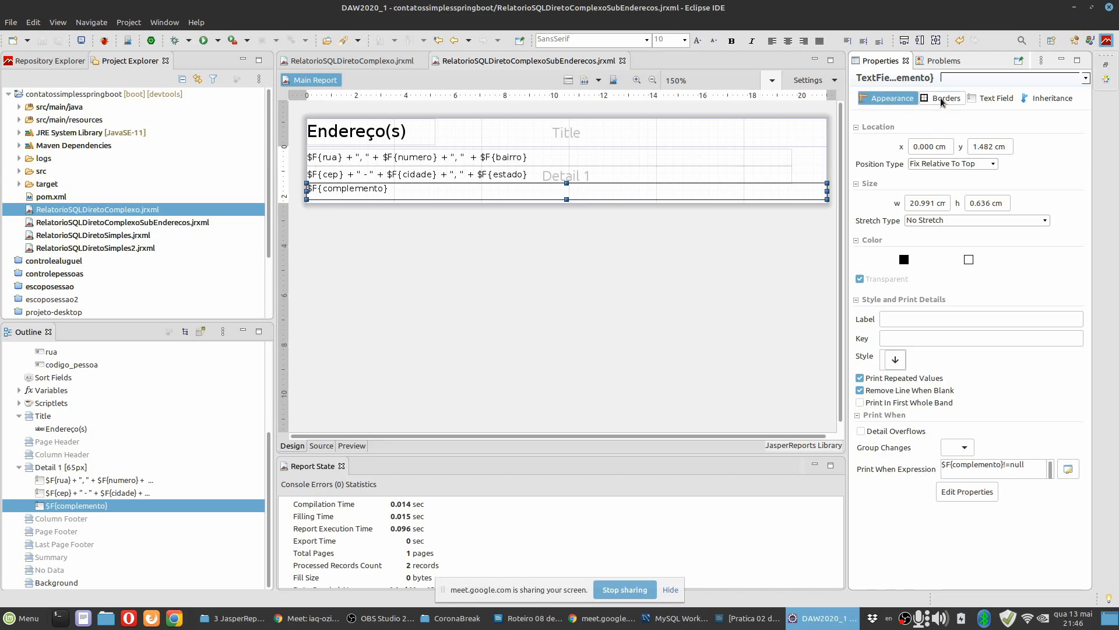
left_click(751, 618)
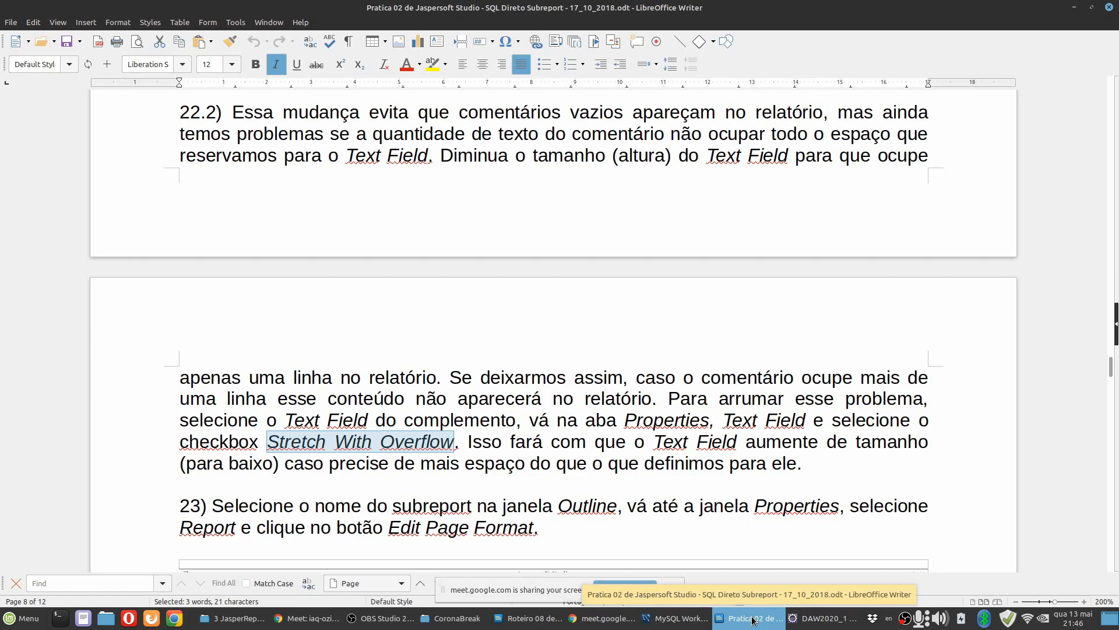
left_click(752, 619)
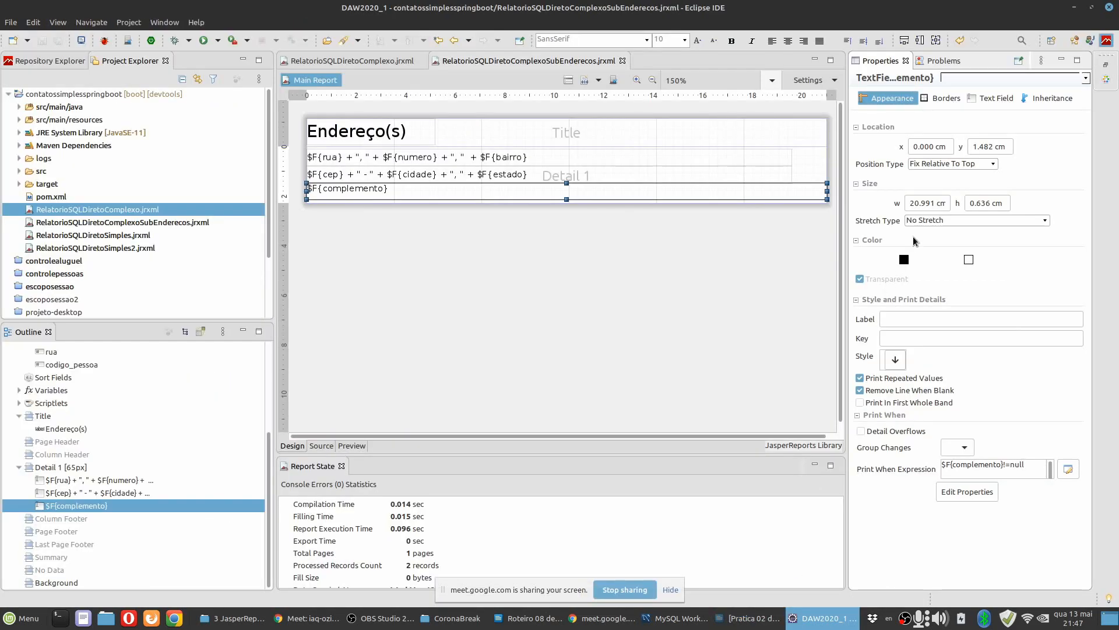
Examine the complemento field's Stretch Type choices and Text Field properties for an equivalent setting, rechecking the Writer guide's wording.
left_click(1046, 222)
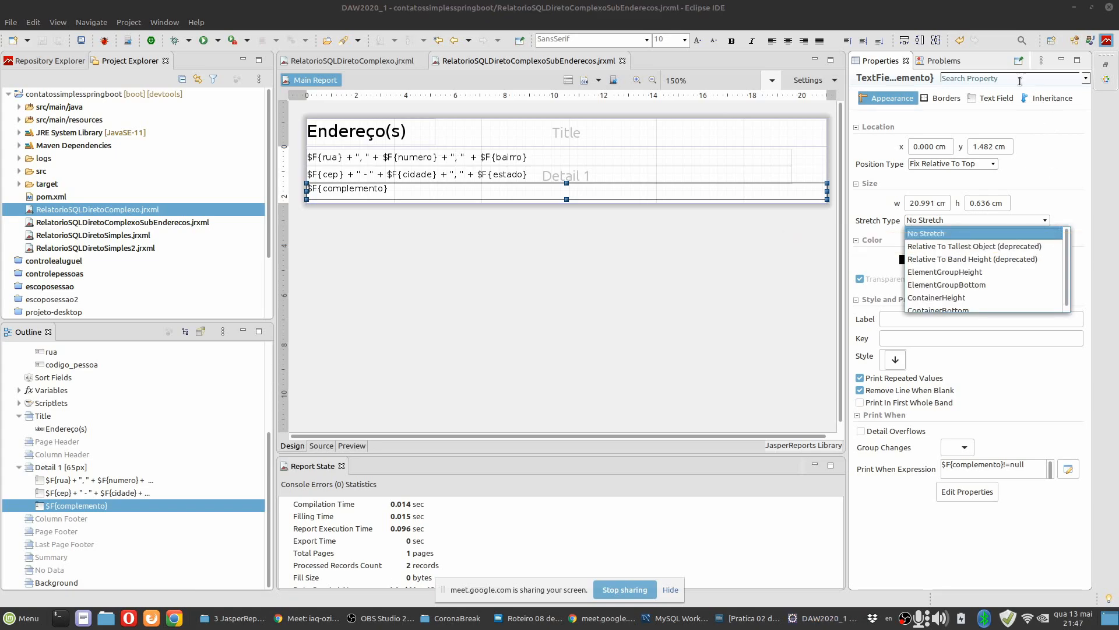
left_click(997, 100)
left_click(998, 100)
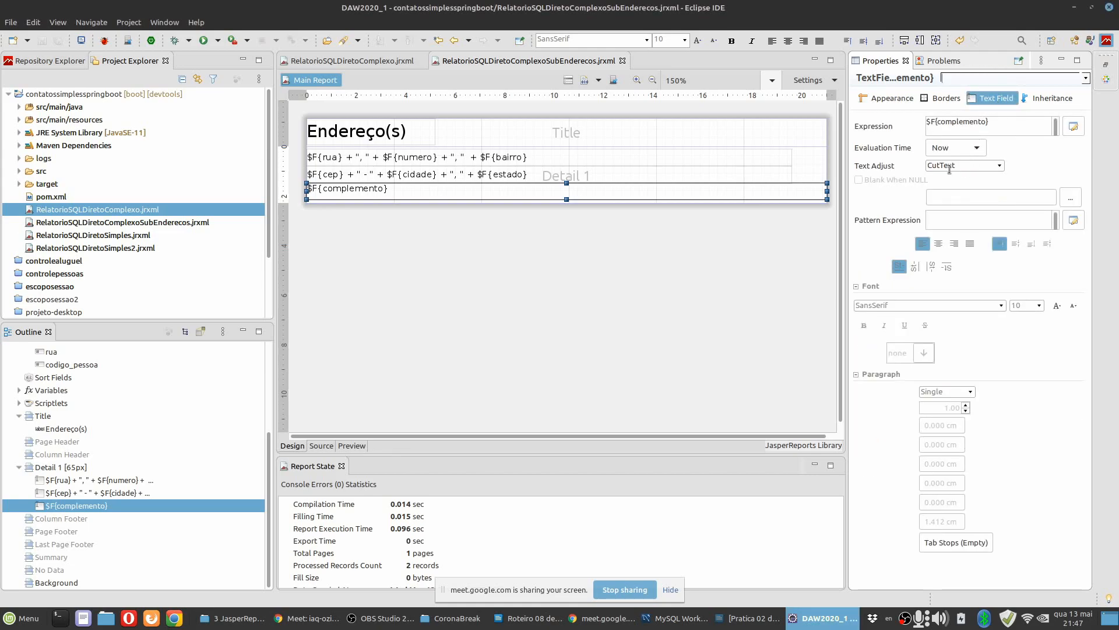
left_click(897, 103)
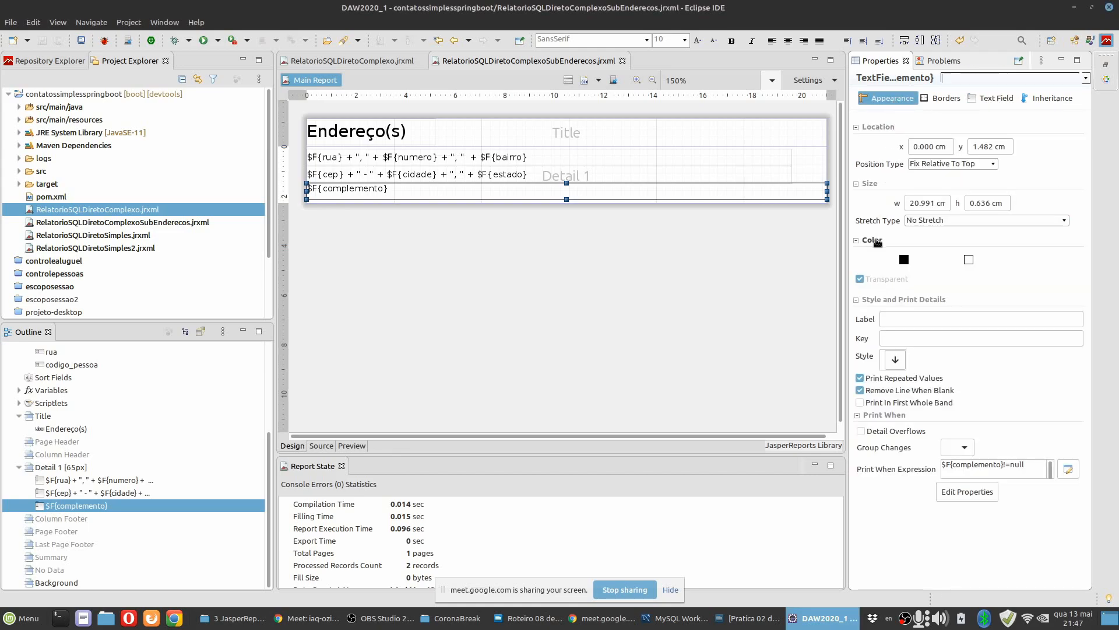
left_click(747, 624)
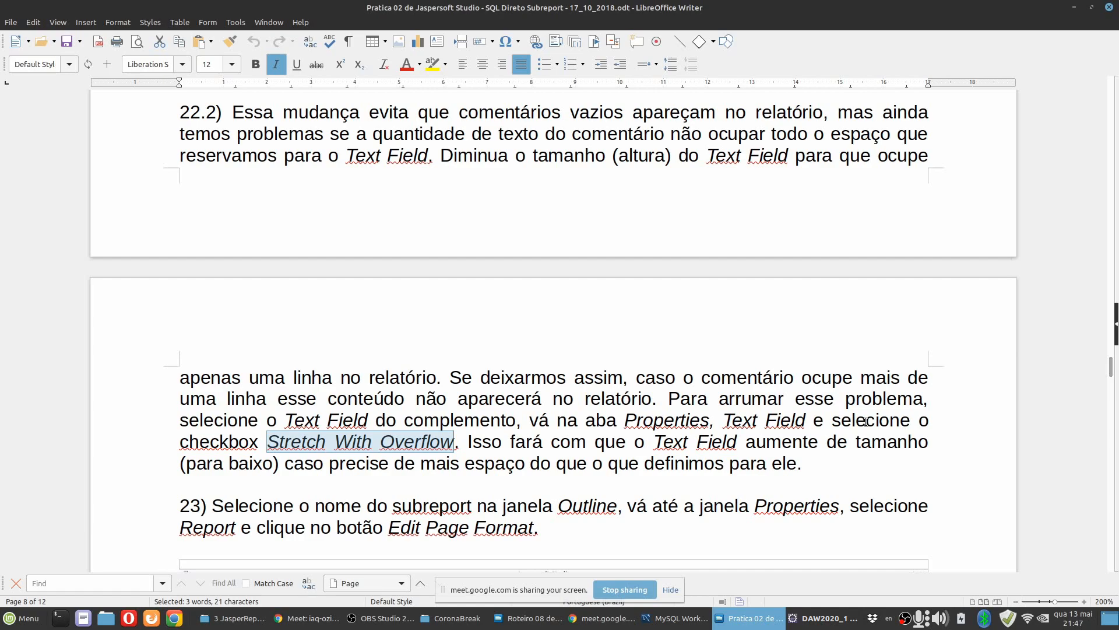
left_click(842, 623)
left_click(993, 99)
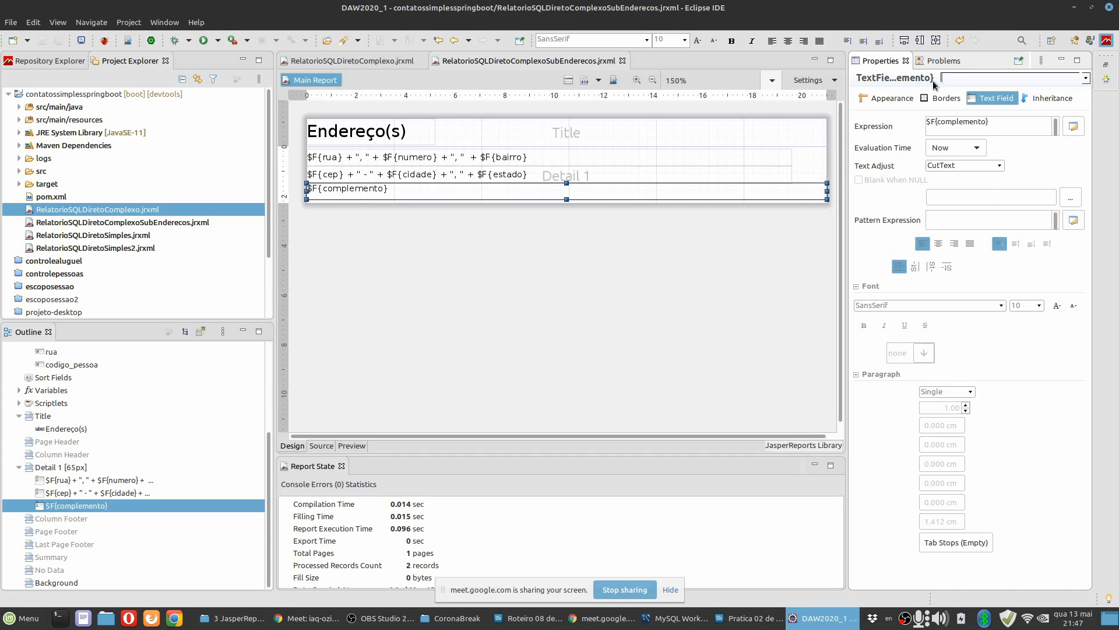
left_click(898, 99)
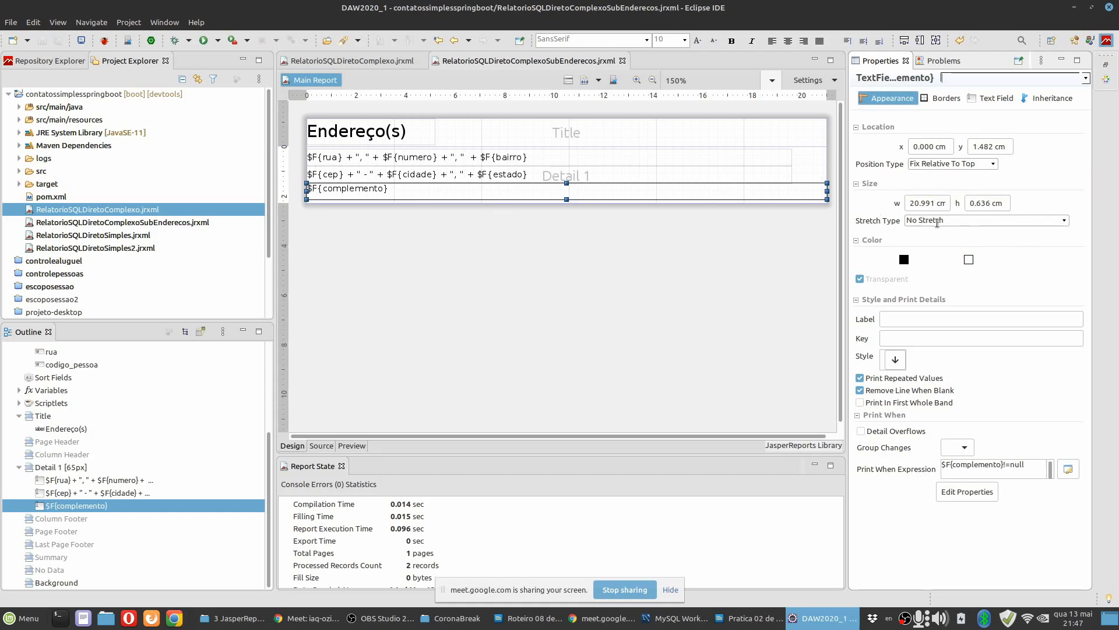
Try Relative To Tallest Object as the complemento field's Stretch Type, replace it with ElementGroupHeight, and save the subreport.
left_click(1066, 222)
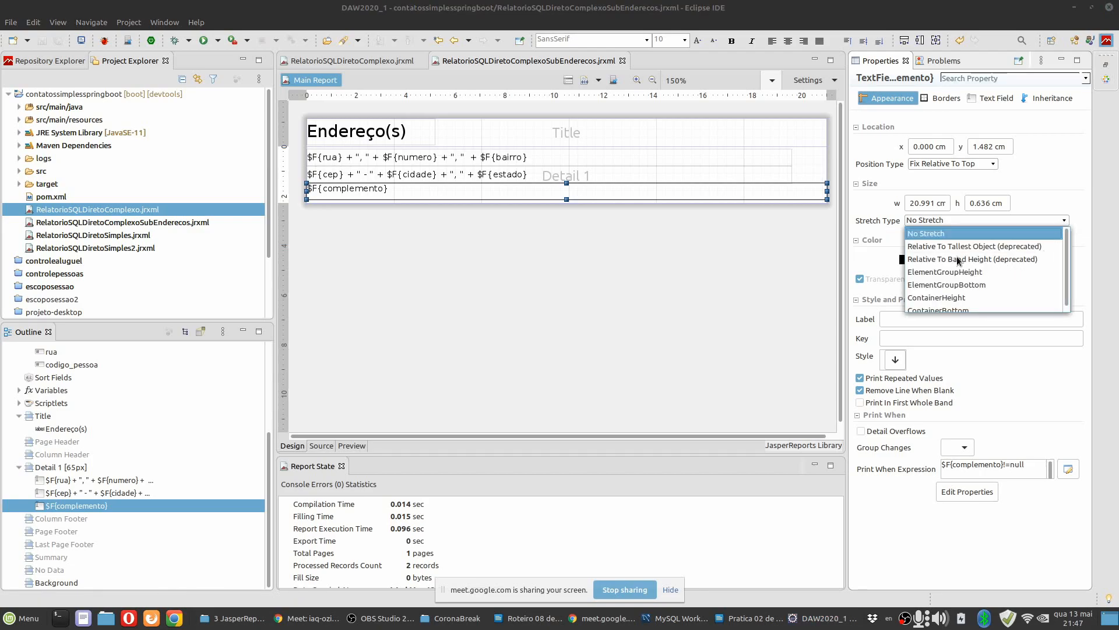
left_click(962, 247)
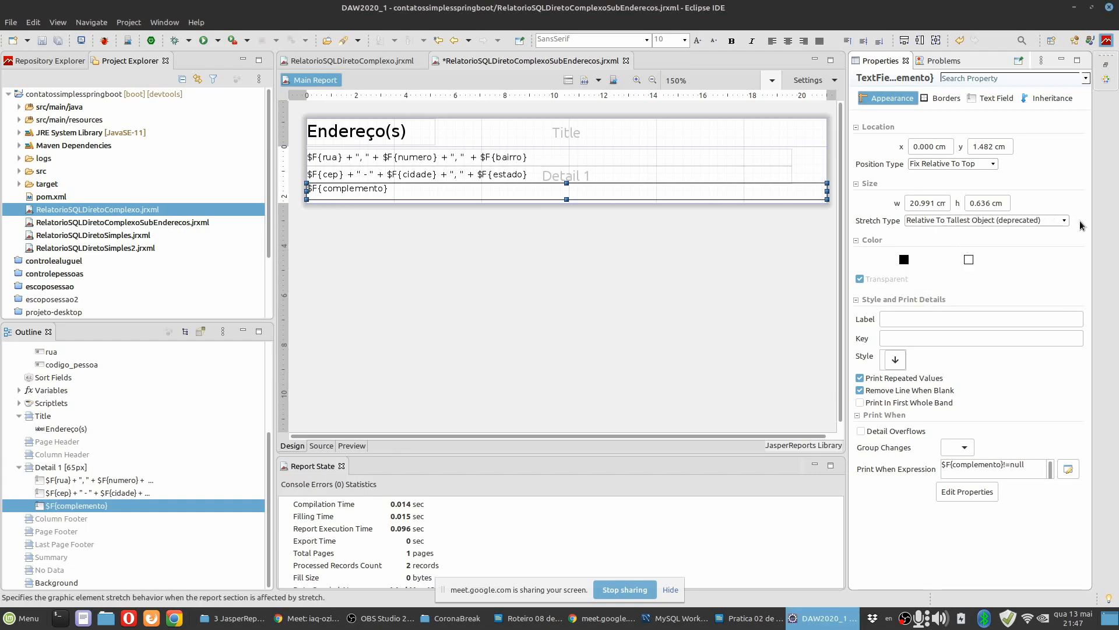
left_click(1064, 221)
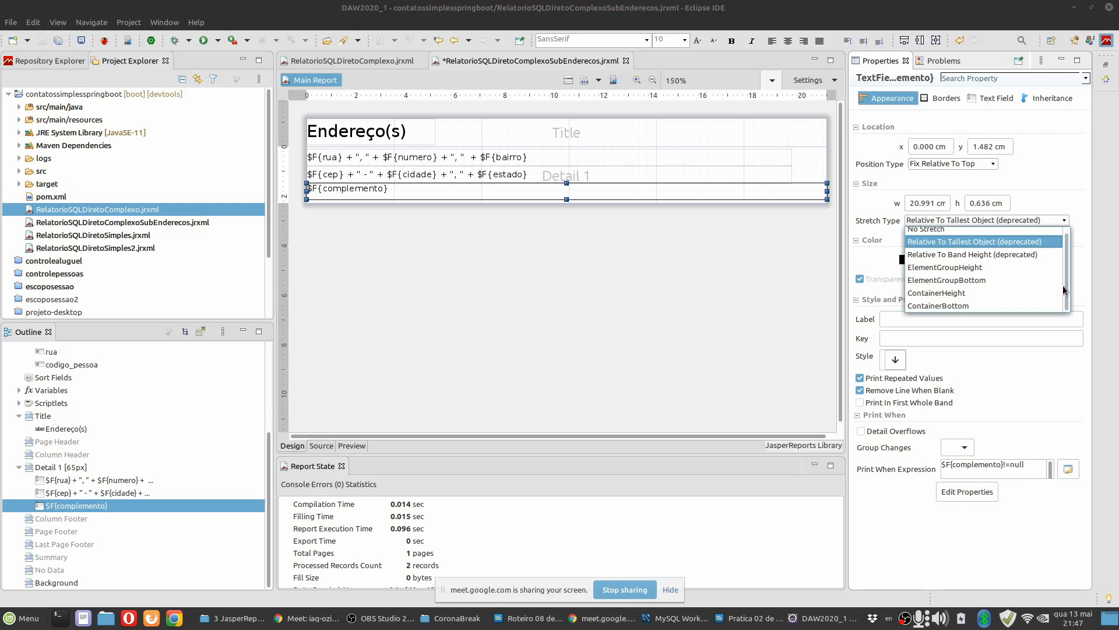
left_click(958, 268)
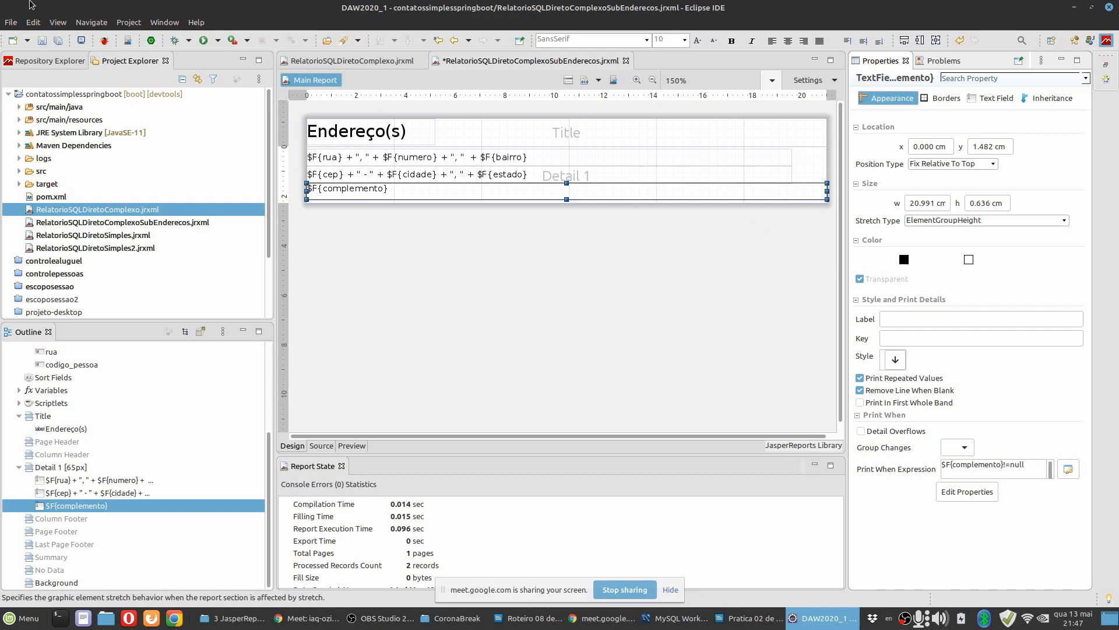
left_click(58, 41)
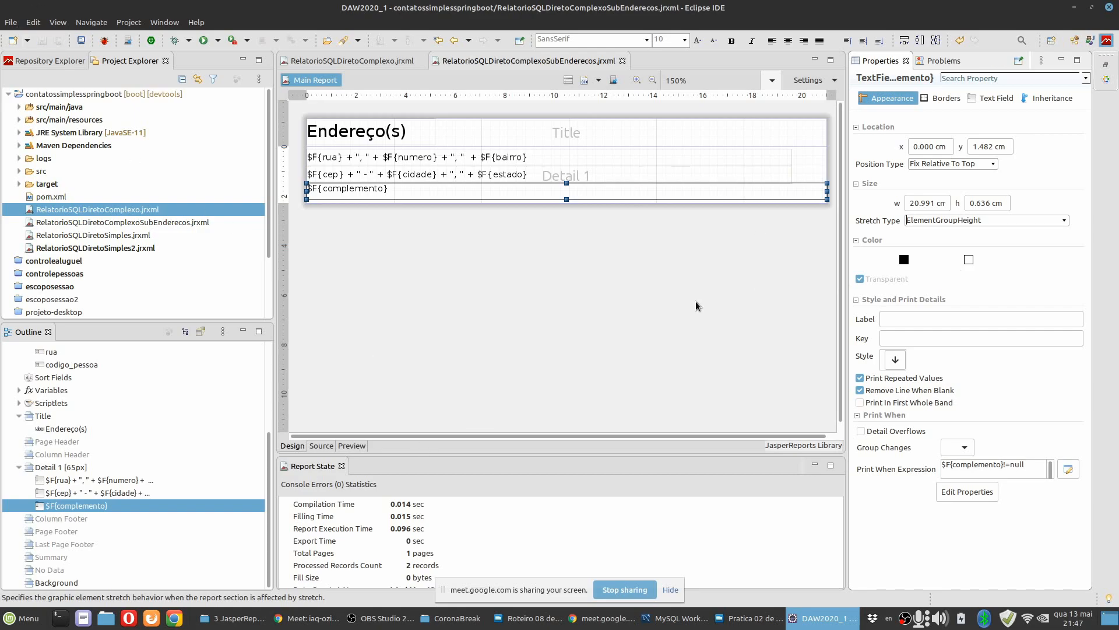
Preview the subreport for CODIGOPESSOA 2 to check how the long complemento text prints, and return to its design.
left_click(357, 448)
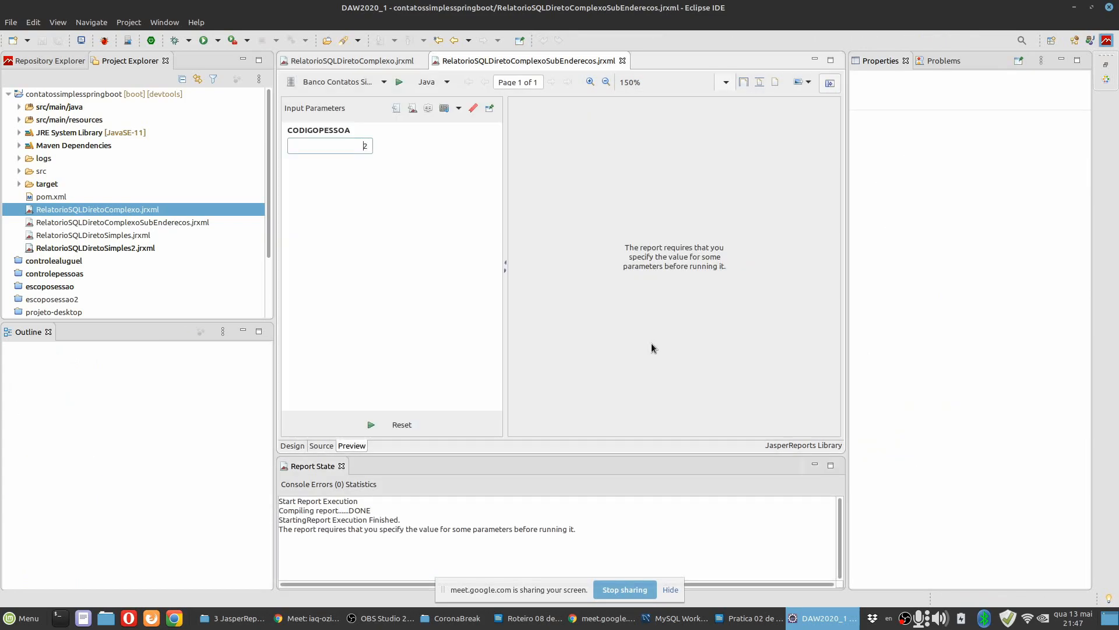
left_click(373, 425)
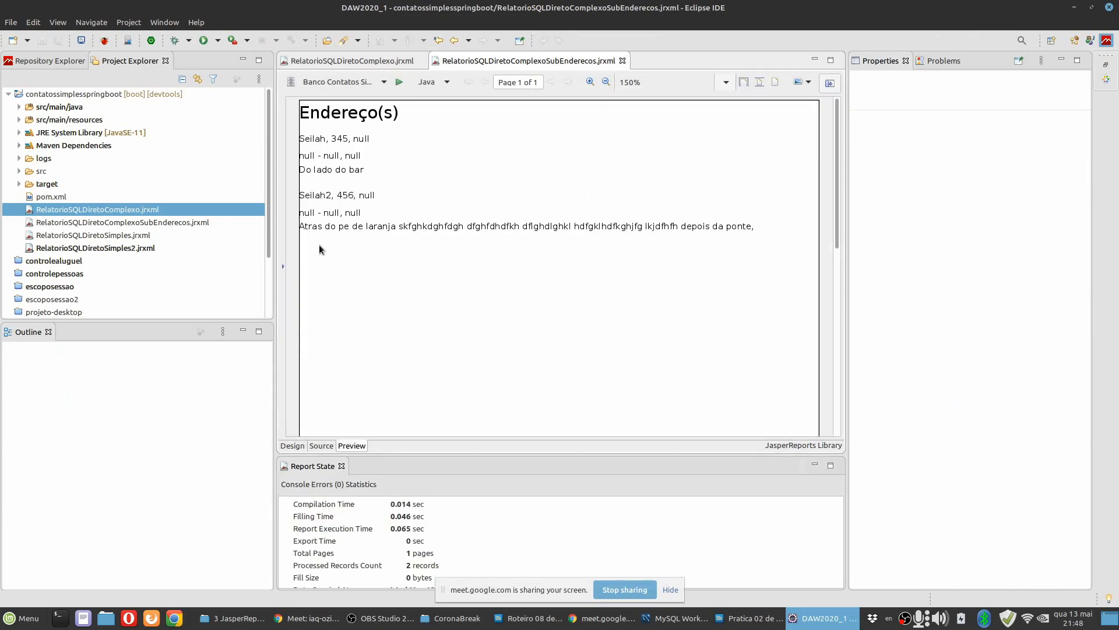
left_click(292, 445)
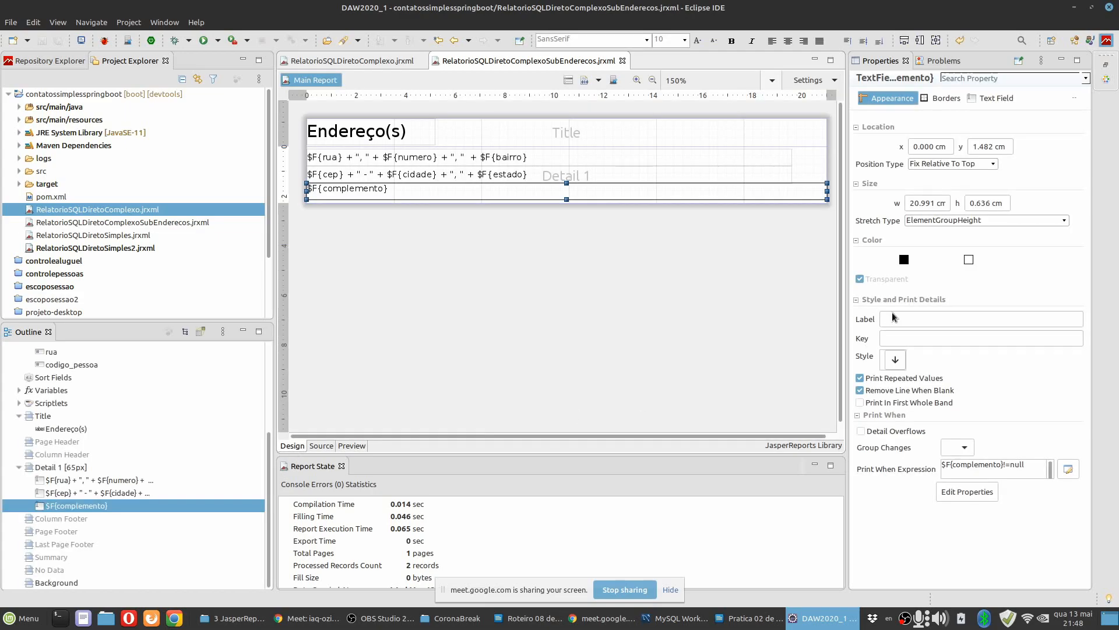
Try ContainerHeight as the complemento field's Stretch Type and run the subreport preview for CODIGOPESSOA 2.
left_click(1064, 220)
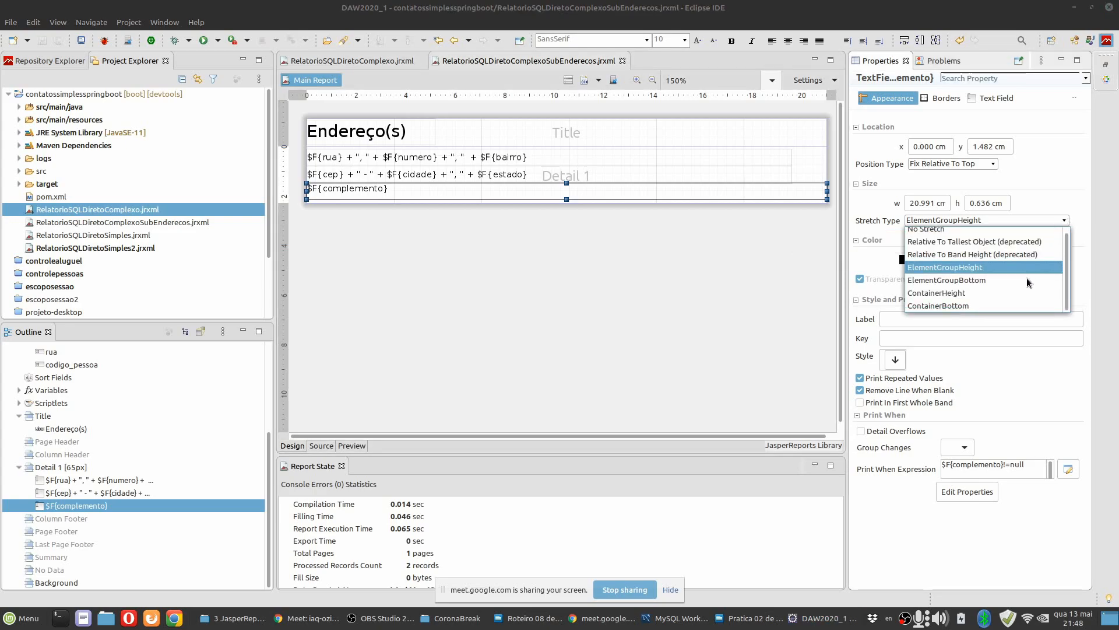
left_click(962, 294)
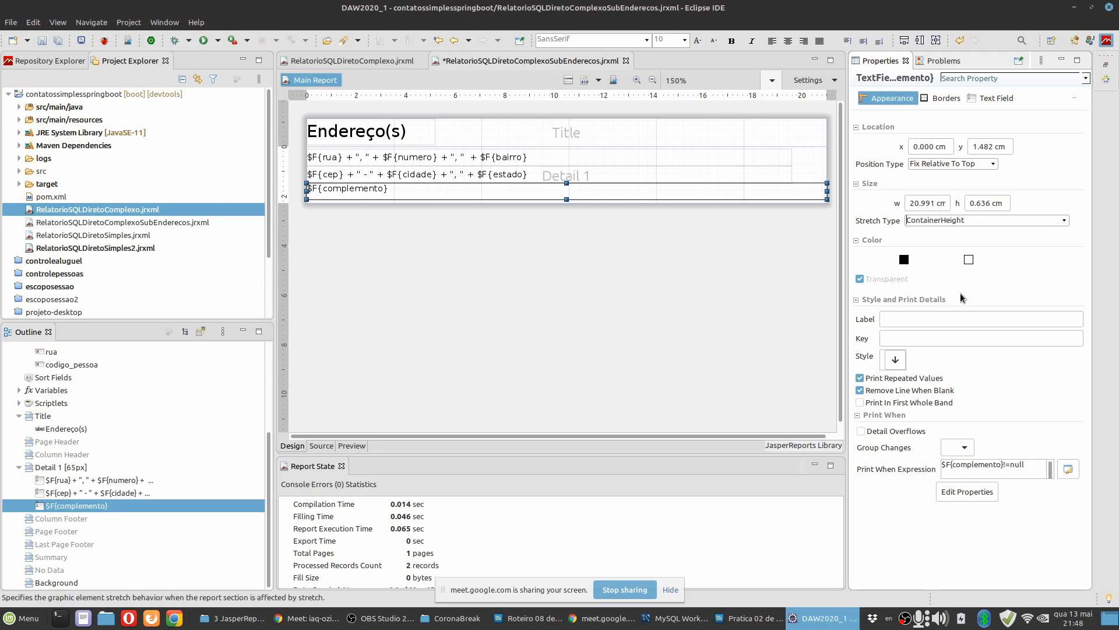
left_click(352, 446)
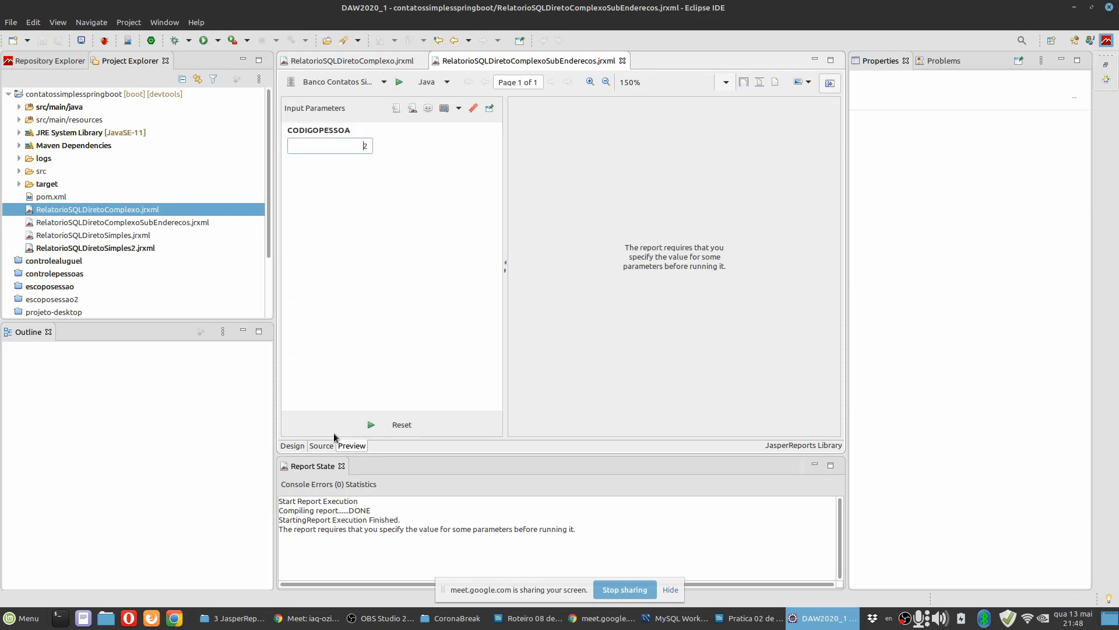
left_click(371, 424)
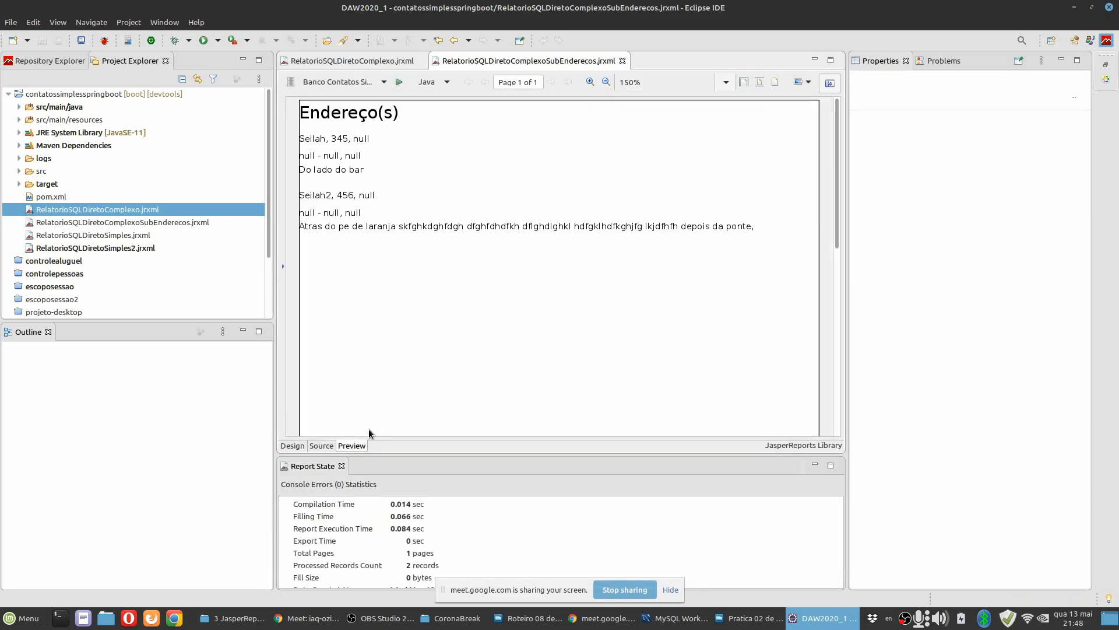
Return to the subreport design and set the complemento field's Stretch Type to No Stretch.
left_click(286, 447)
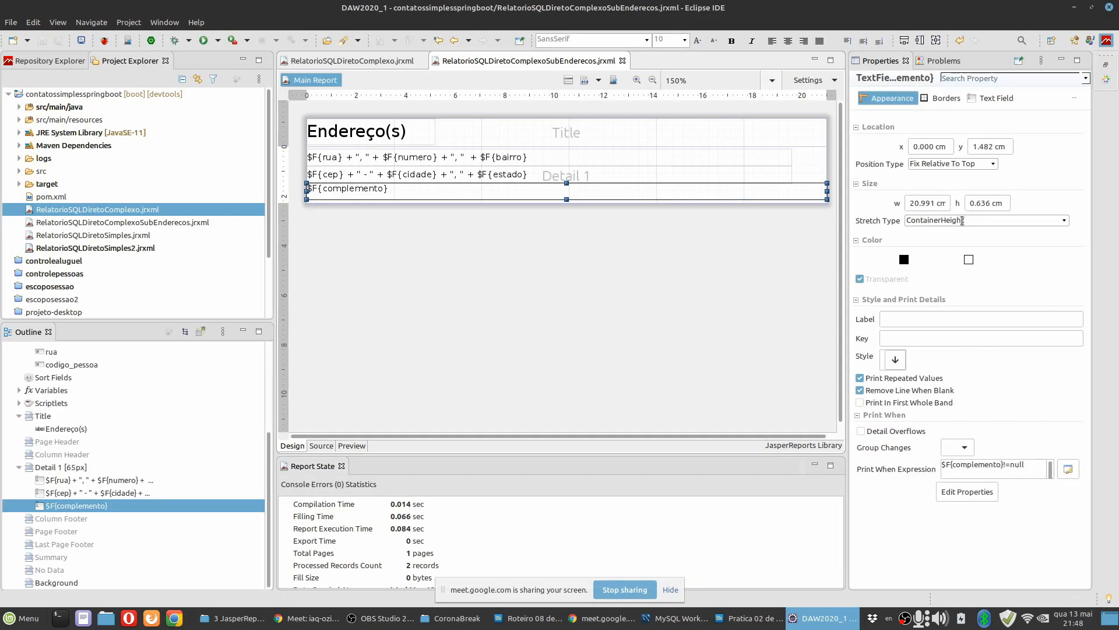
left_click(1064, 221)
left_click(951, 234)
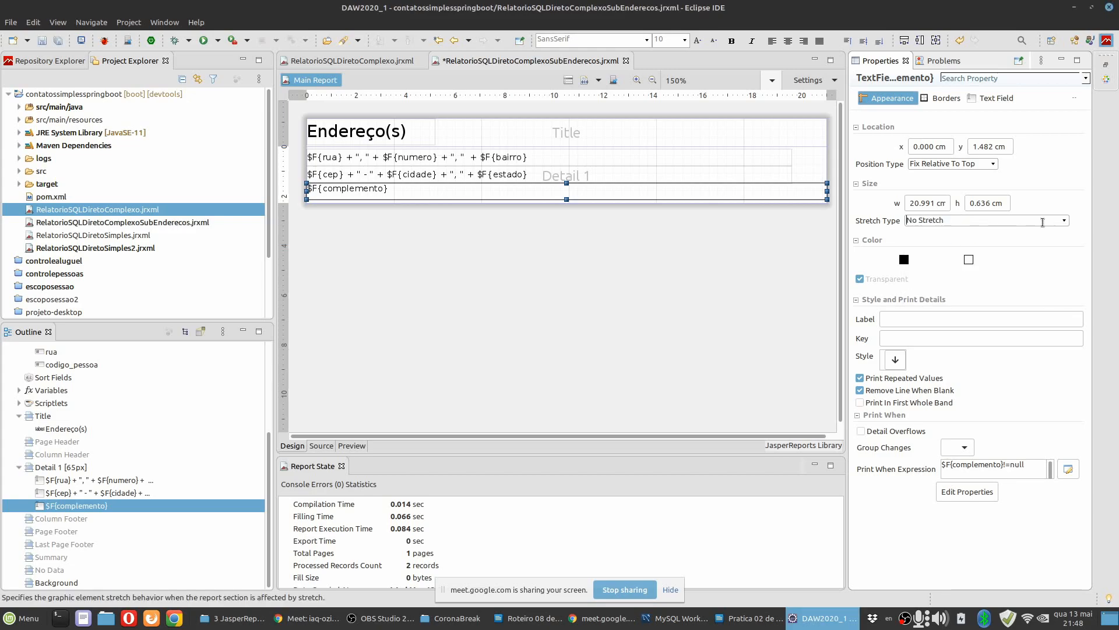
Set the complemento field's Text Adjust to StretchHeight, save the subreport, and preview it for CODIGOPESSOA 2.
left_click(992, 99)
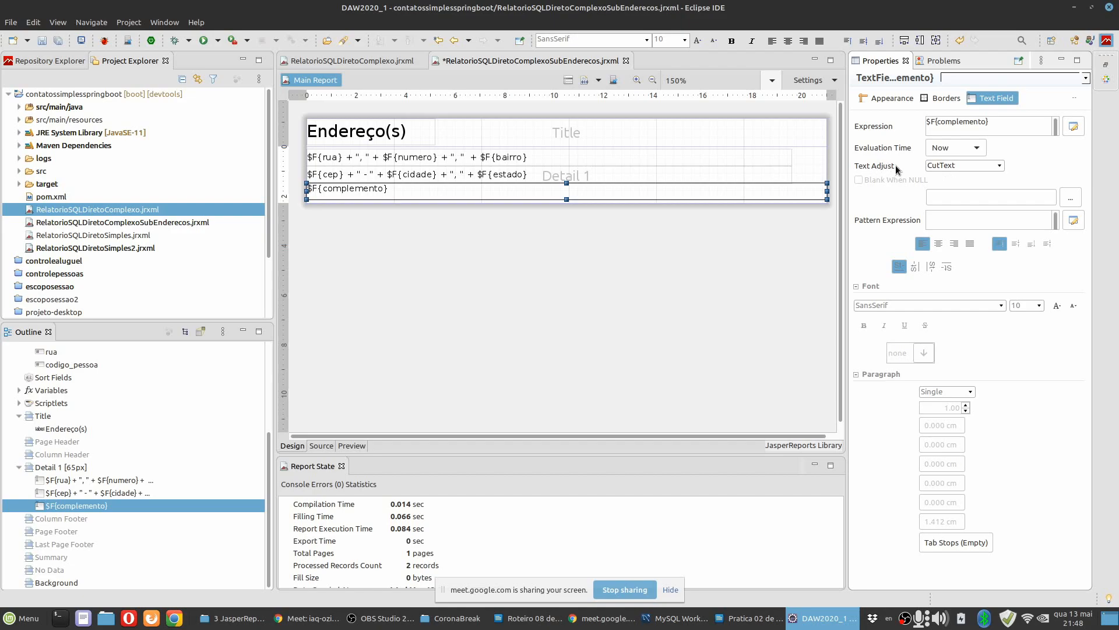
left_click(1000, 167)
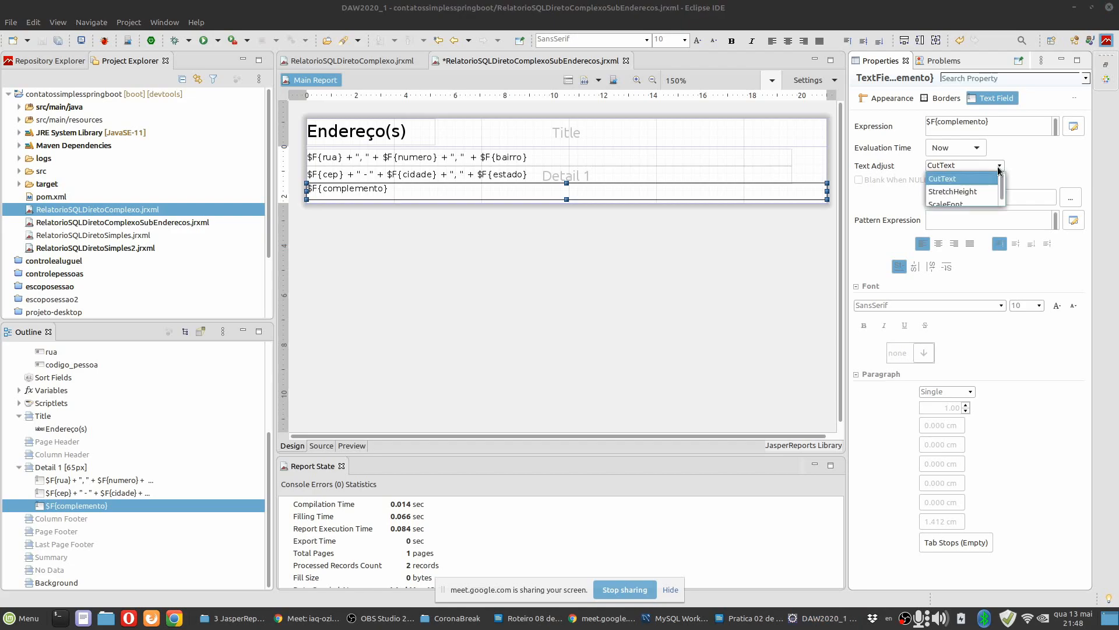
left_click(974, 192)
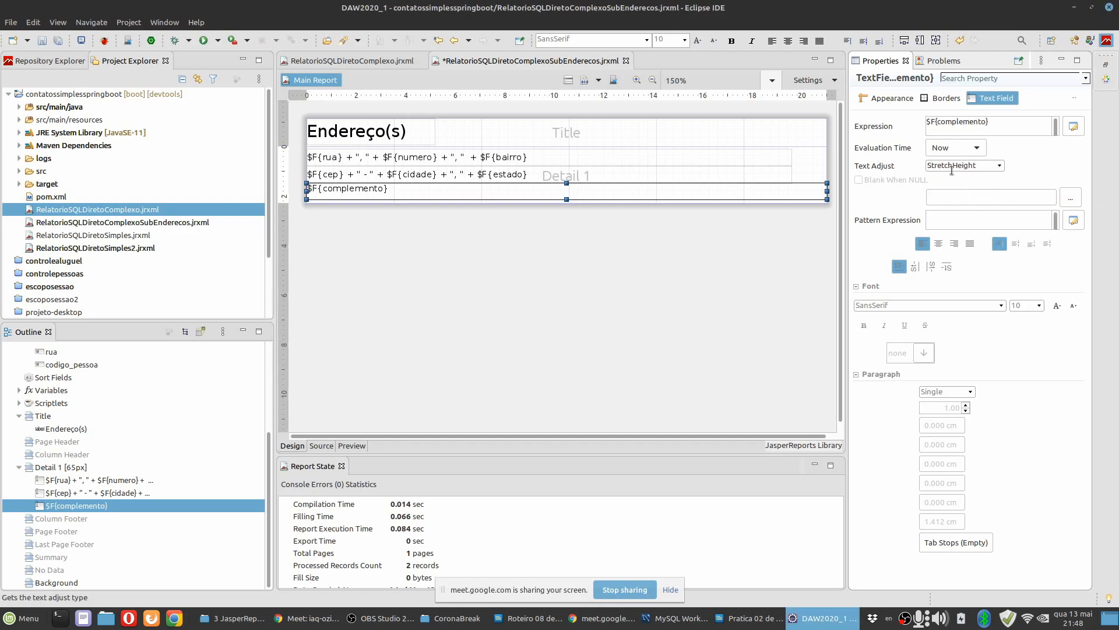
key("ctrl+s")
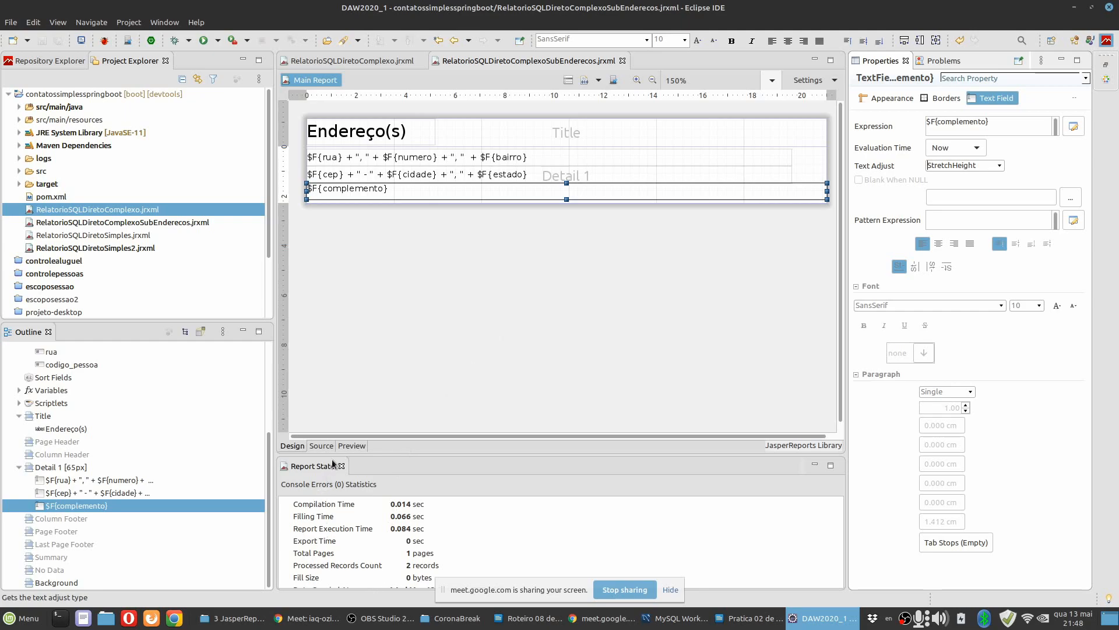
left_click(352, 446)
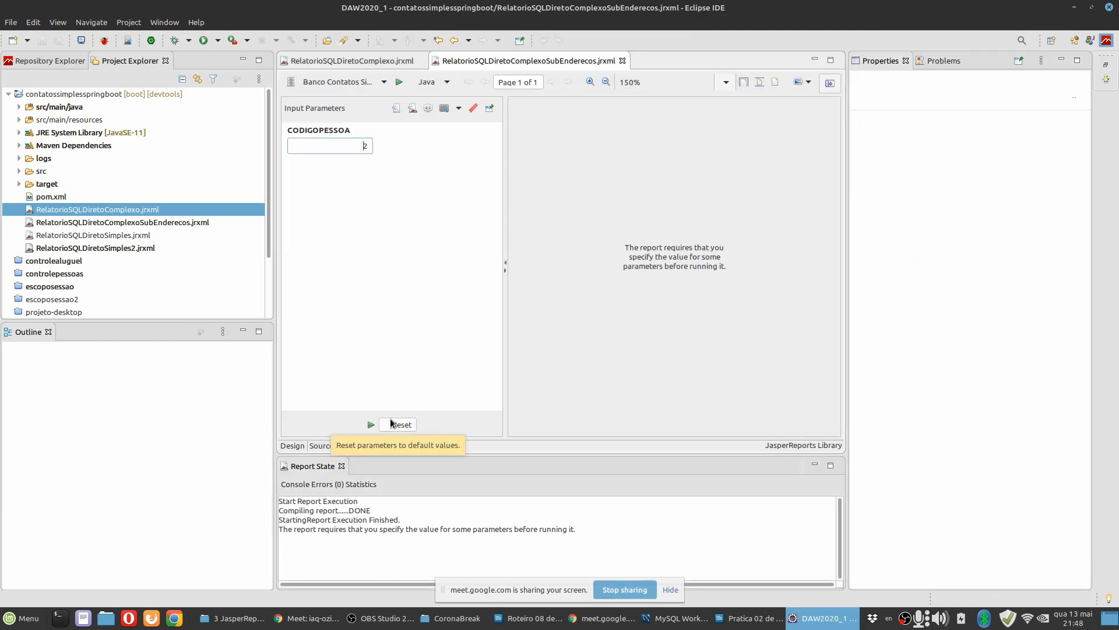
left_click(370, 425)
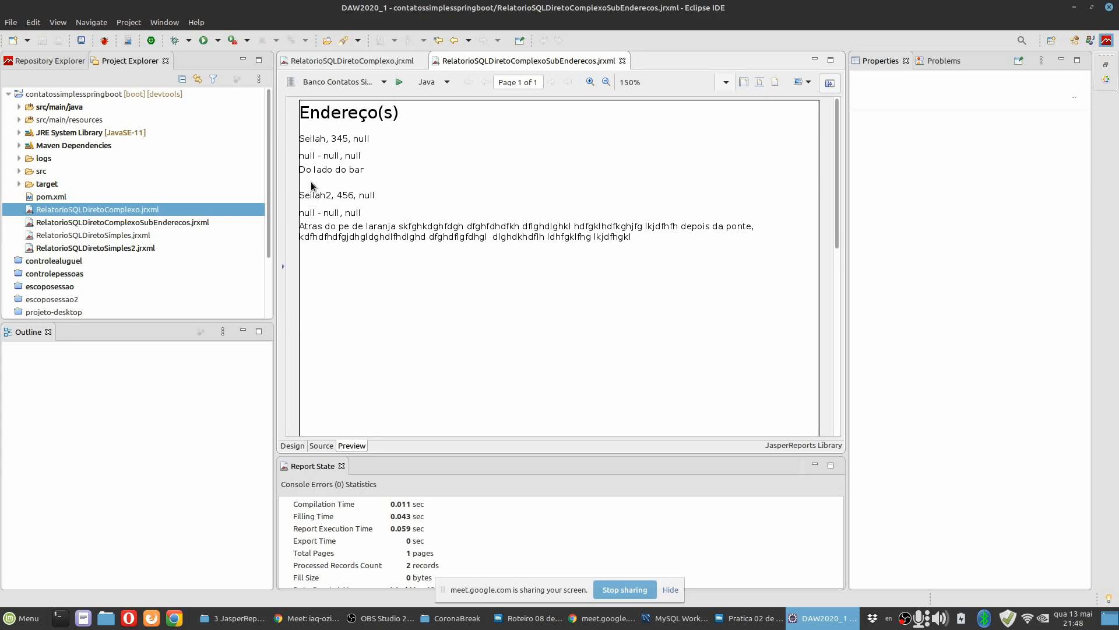
Switch to MySQL Workbench, rerun the endereco query, and widen the complemento column of the result grid.
left_click(675, 624)
double_click(317, 249)
left_click(317, 249)
key("Escape")
left_click(316, 249)
left_click(318, 249)
key("Escape")
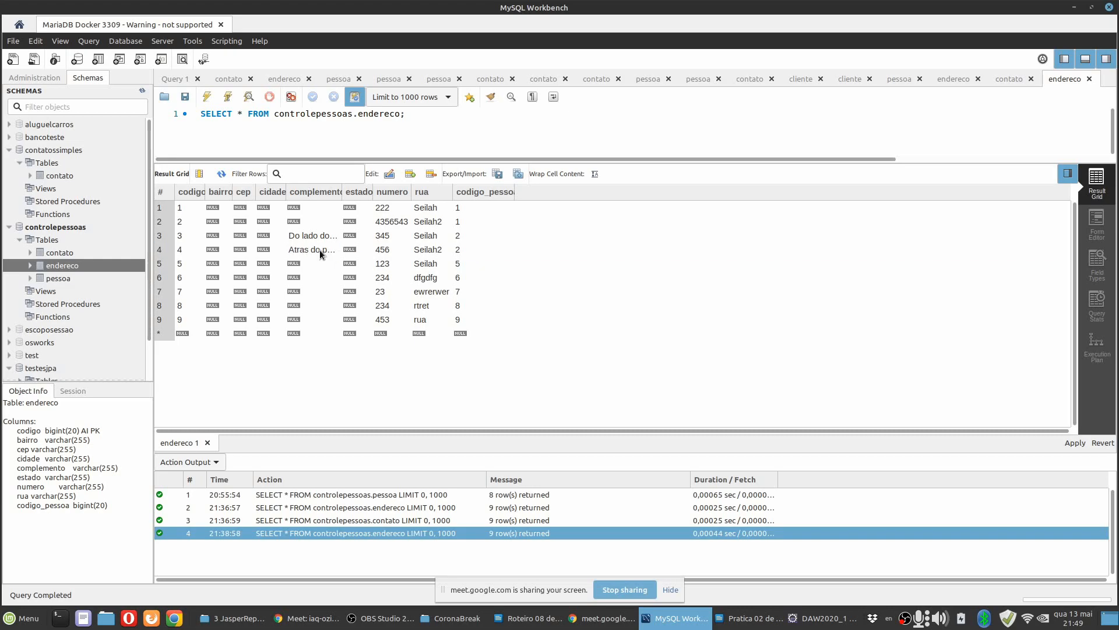
left_click(207, 99)
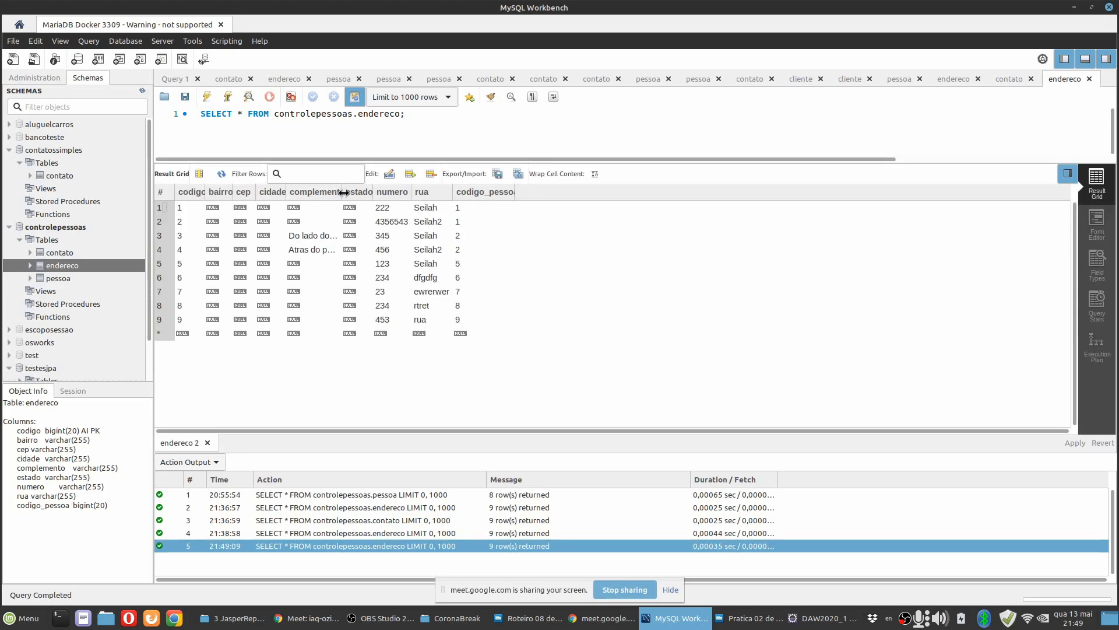
left_click_drag(343, 193, 760, 193)
Try to extend the complemento text of endereco record 4 with a comma and more text at its end.
double_click(618, 248)
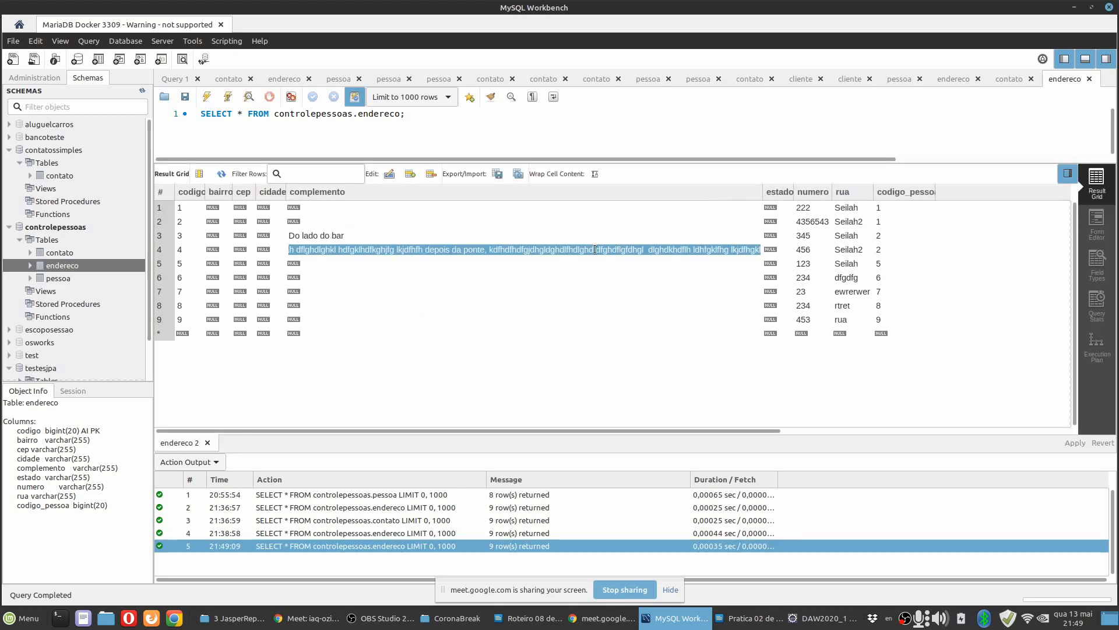
left_click(734, 249)
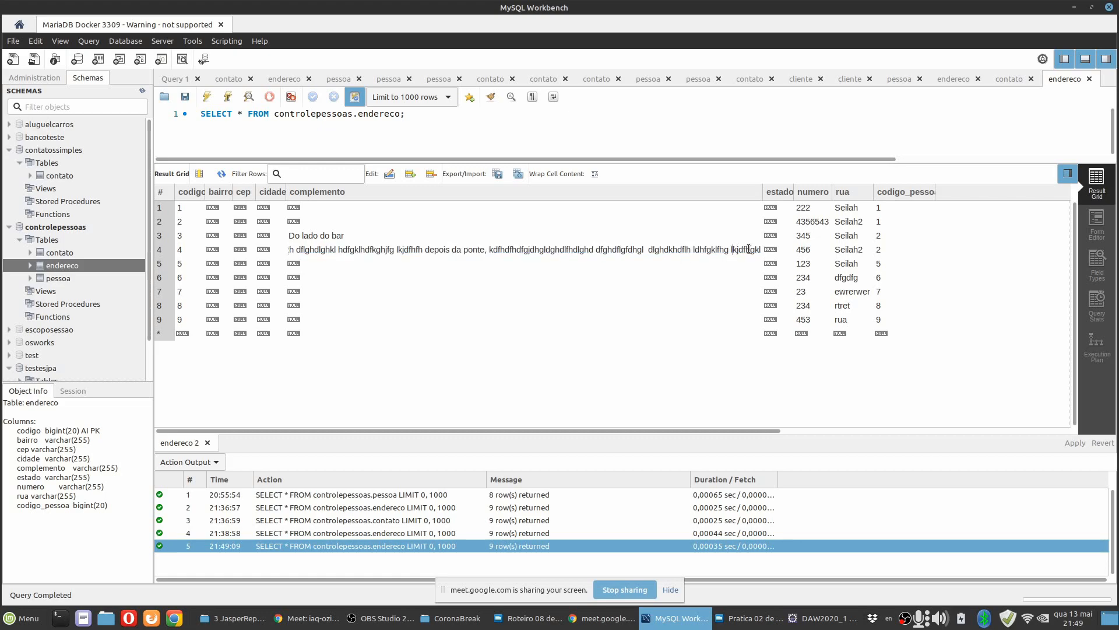
key("End")
type(",")
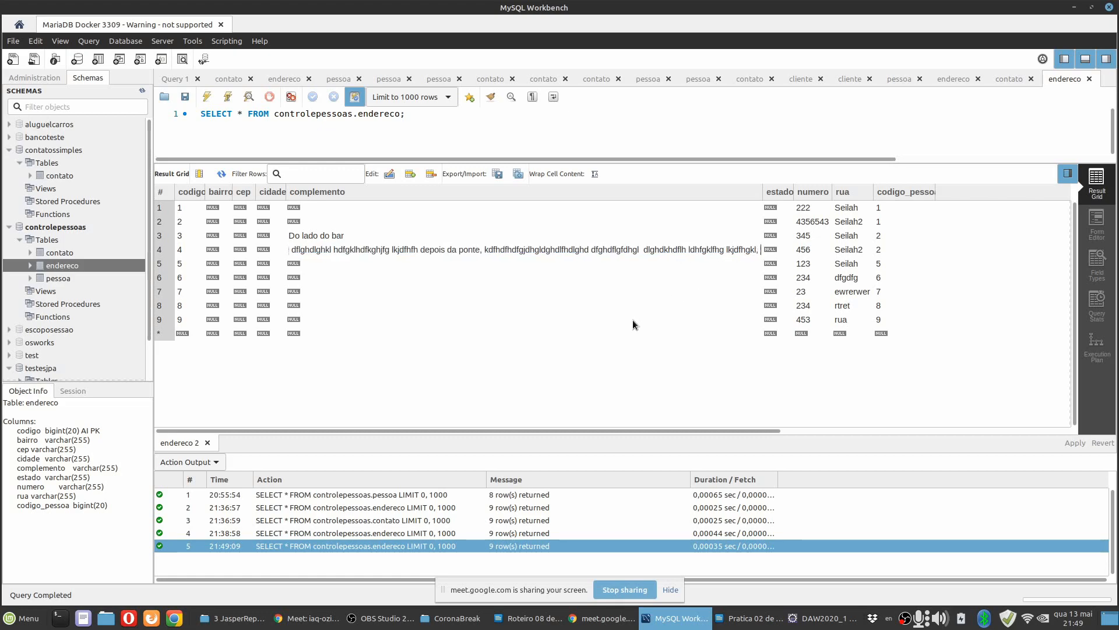
Alter the endereco table so the complemento column is VARCHAR(1500), and apply the change to the database.
right_click(61, 266)
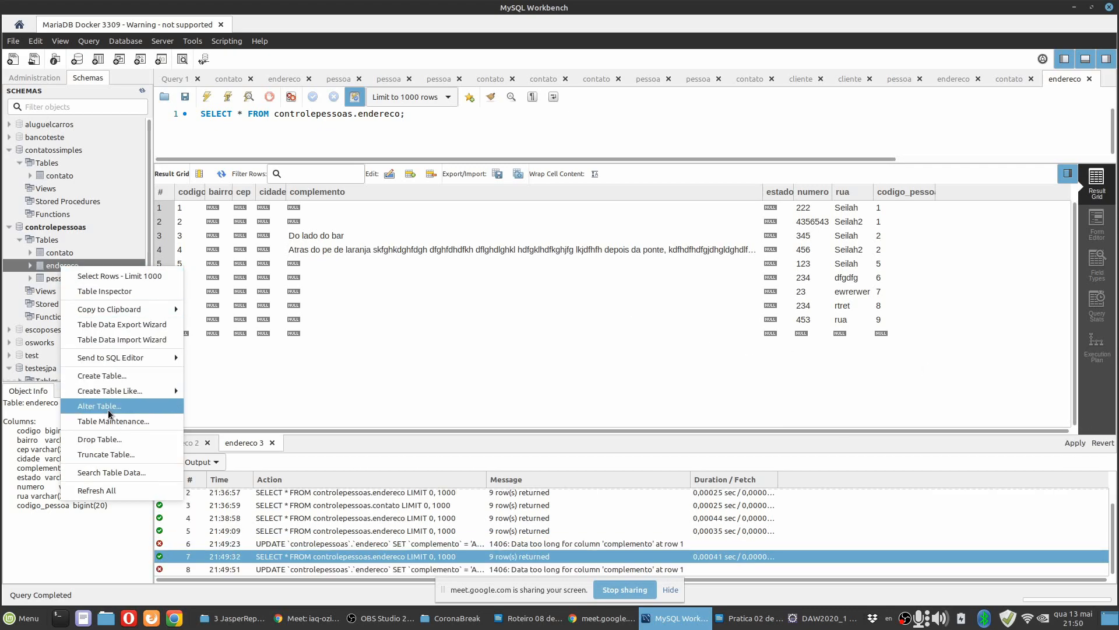
left_click(99, 407)
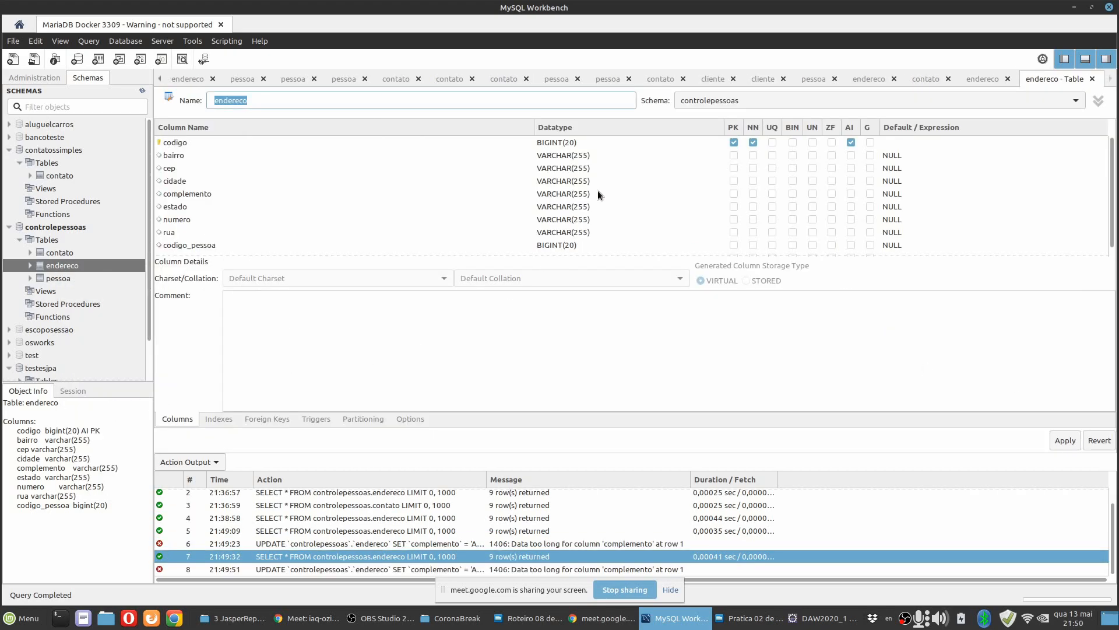
double_click(570, 194)
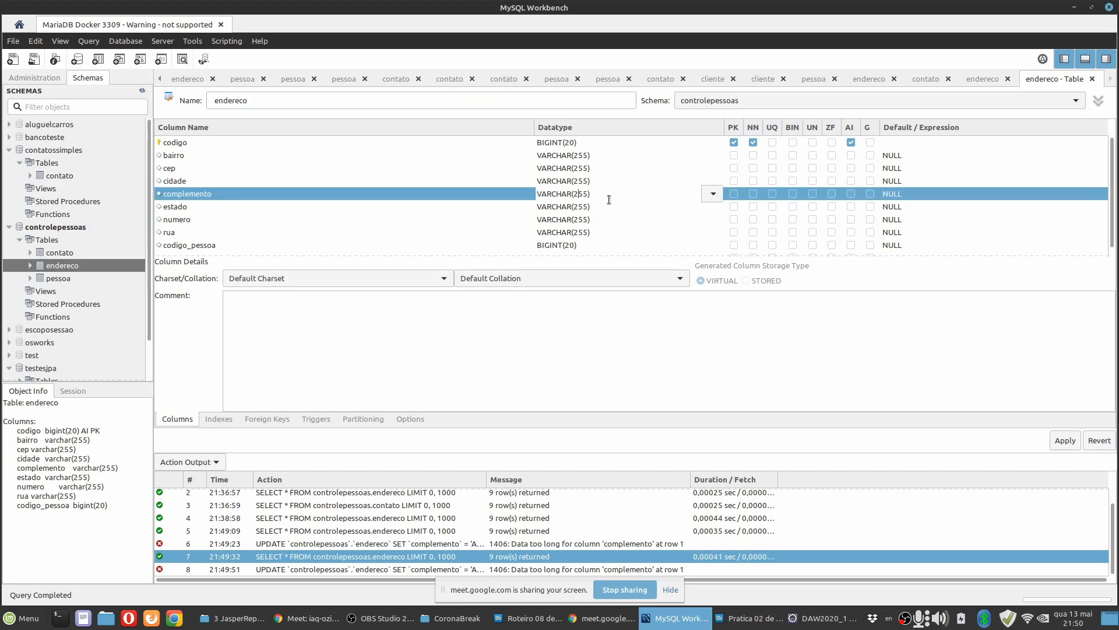
type("1500")
key("Delete")
key("Delete")
left_click(436, 232)
left_click(1066, 442)
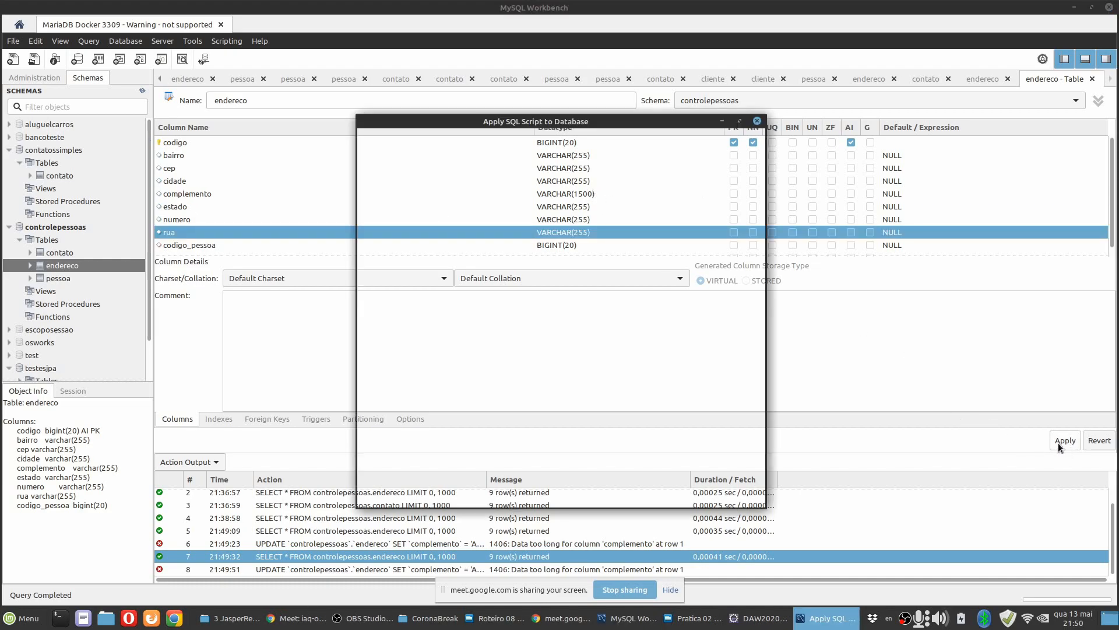
left_click(733, 491)
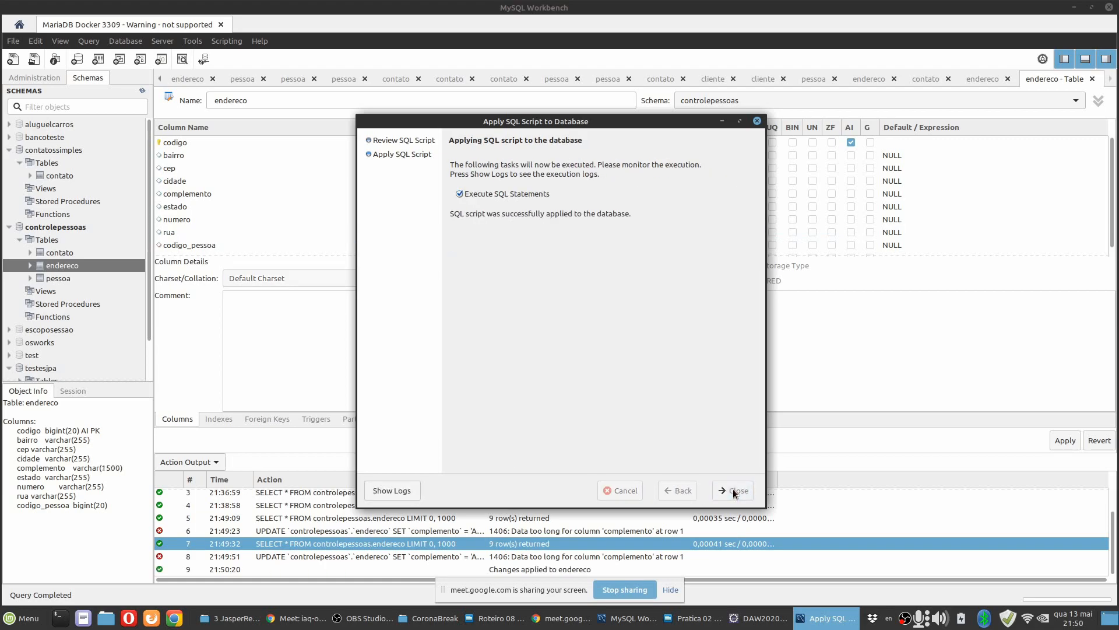
left_click(726, 491)
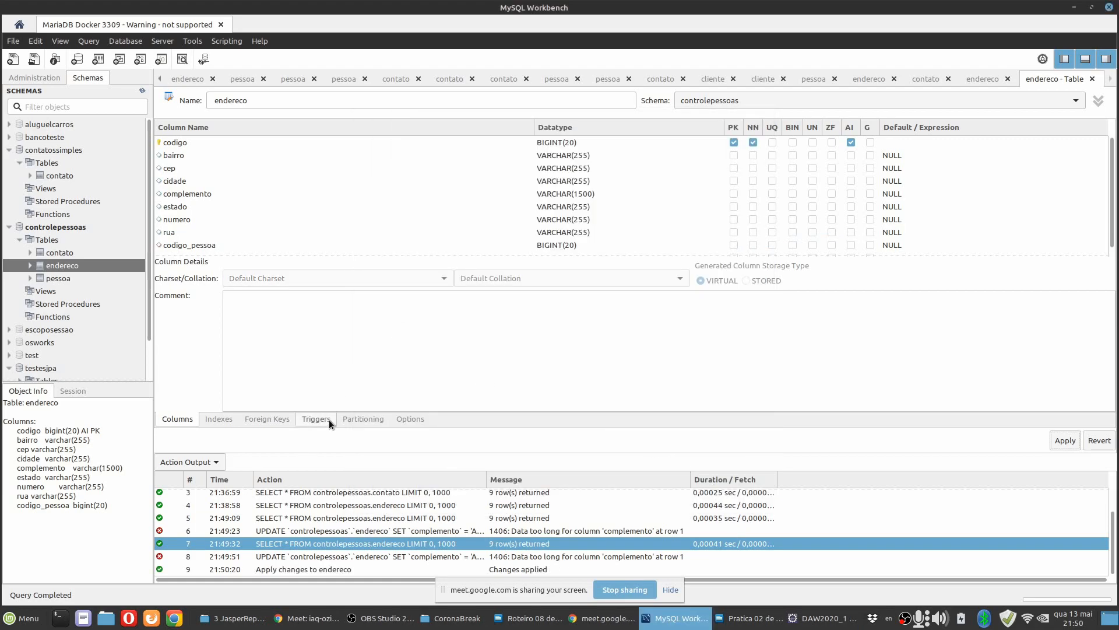
Lengthen the complemento of endereco record 4 by pasting a fragment of its text repeatedly, and apply the update to the database.
left_click(979, 78)
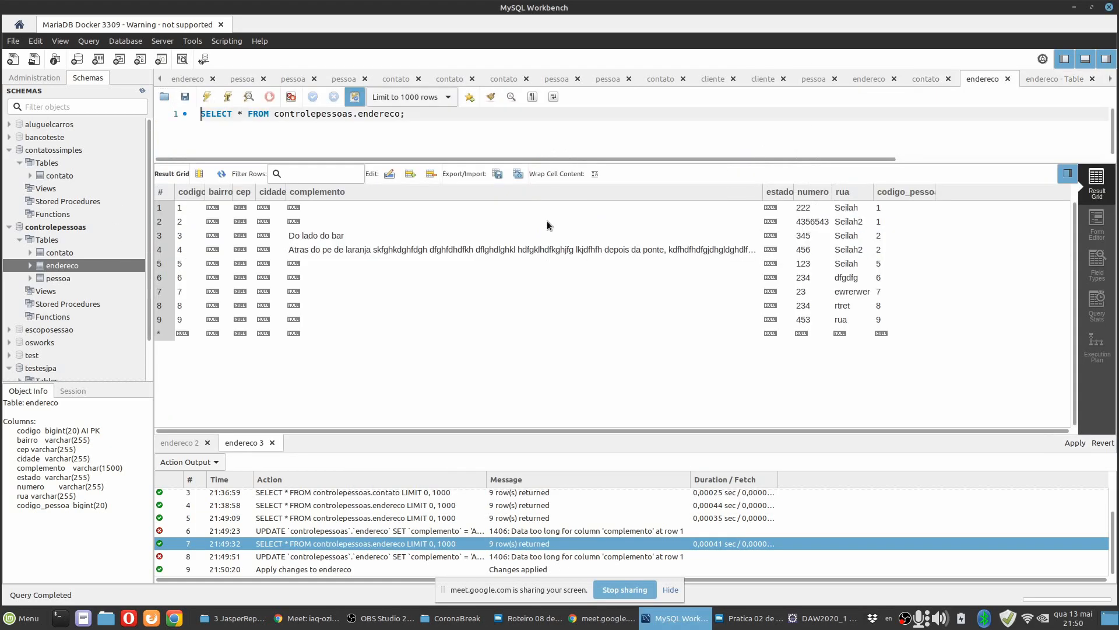
double_click(457, 250)
key("Escape")
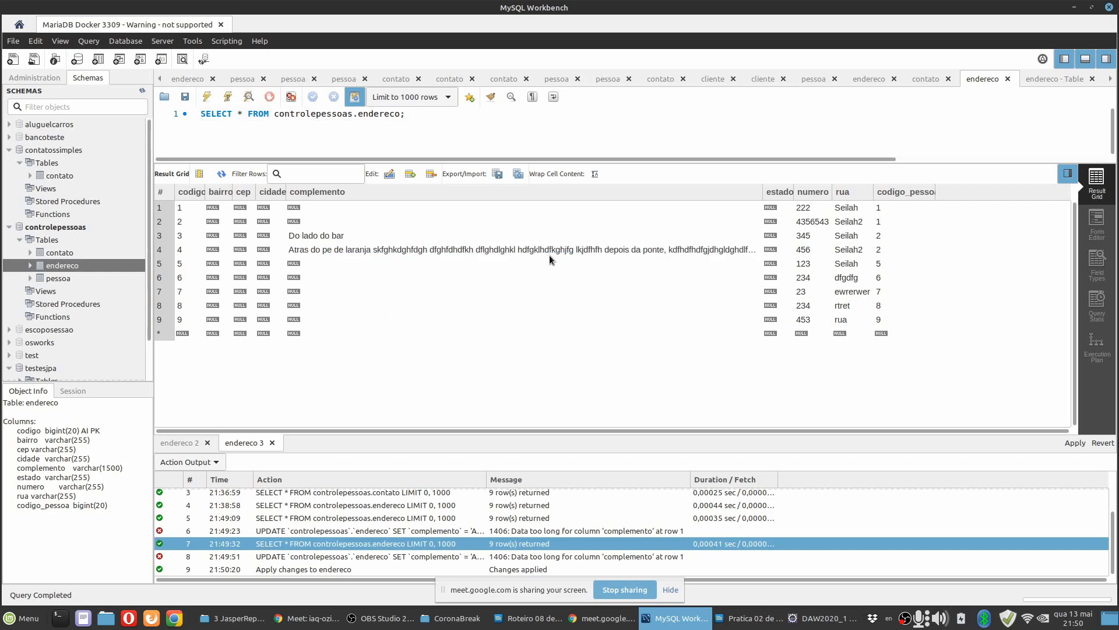
double_click(543, 252)
key("ctrl+c")
left_click(540, 253)
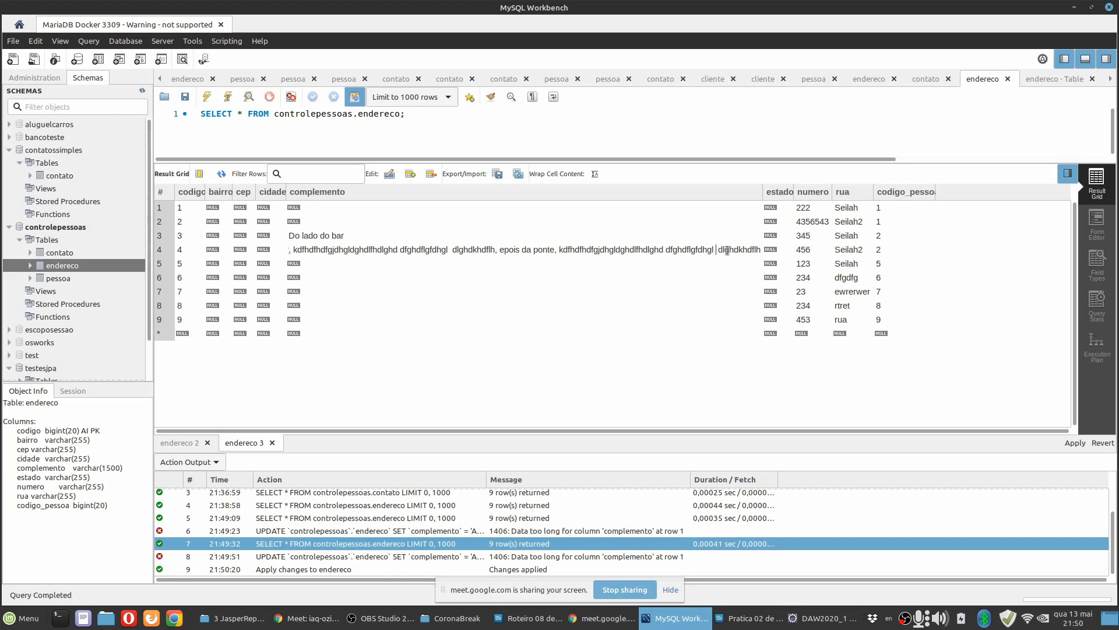
type(", epois da ponte, kdfhdfhdfgjdhgldghdlfhdlghd dfghdflgfdhgl  dlghdkhdflh")
key("ctrl+v")
key("ctrl+v")
key("ctrl+v")
key("ctrl+v")
key("ctrl+v")
key("ctrl+v")
key("ctrl+v")
key("ctrl+v")
left_click(1076, 443)
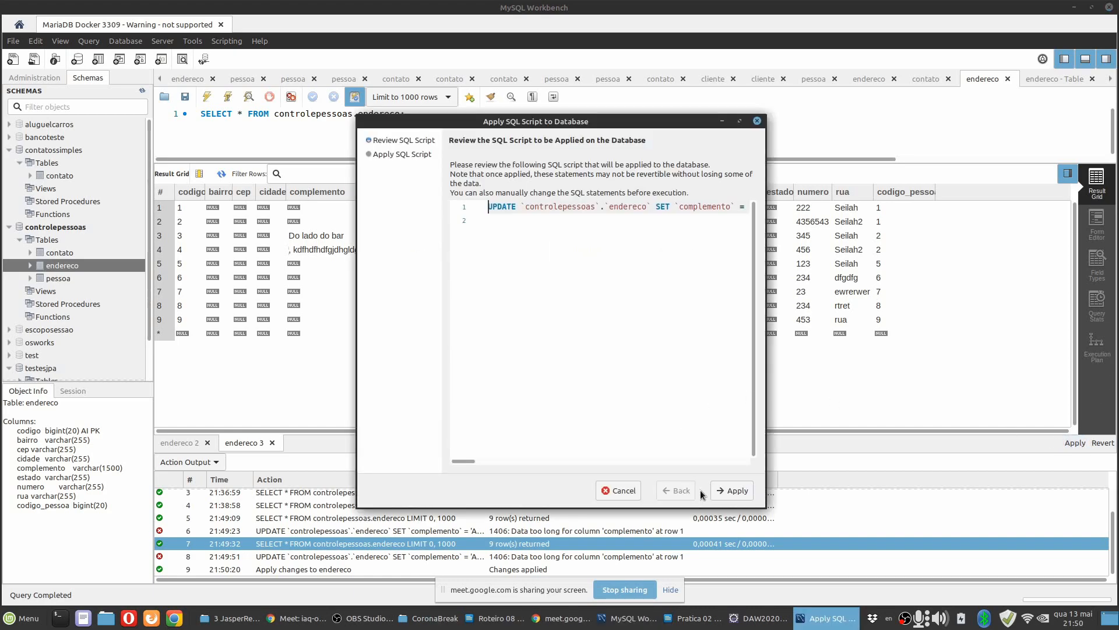
left_click(724, 490)
left_click(724, 493)
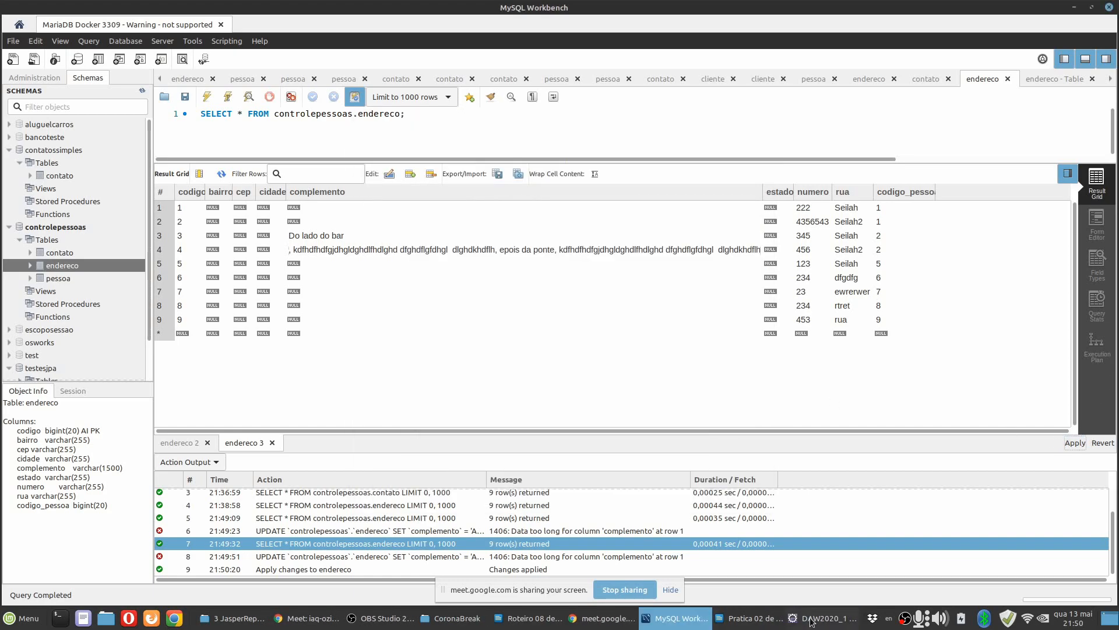
Switch to Eclipse, rerun the subreport preview to check how the longer complemento prints, and return to the design.
left_click(757, 618)
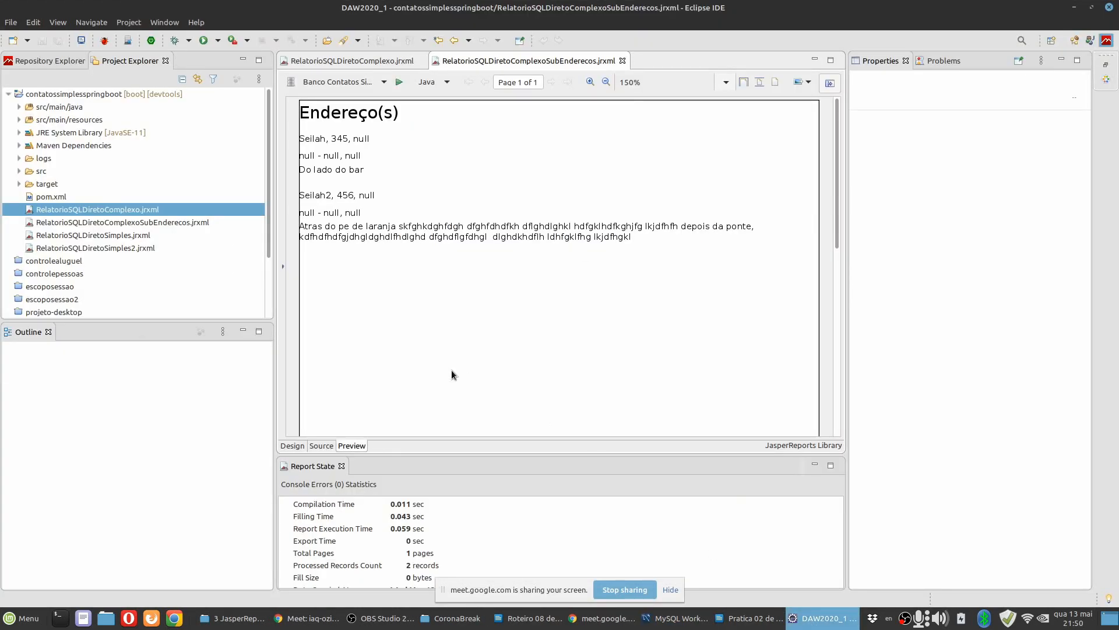
left_click(401, 83)
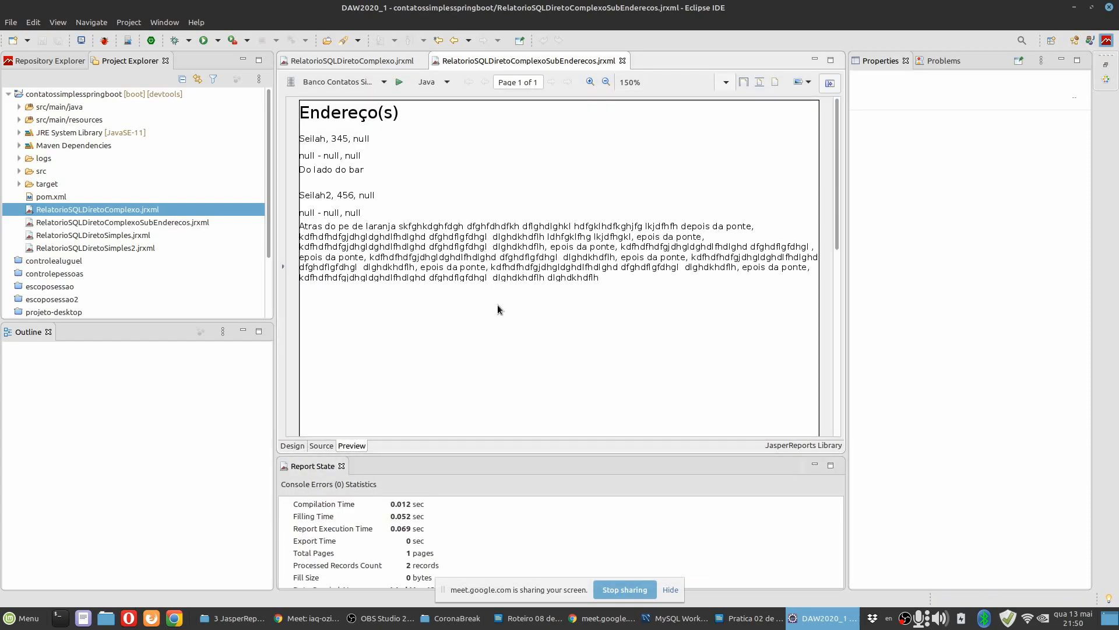
left_click(292, 446)
Switch to the LibreOffice Writer practice guide and add the note "Text Adjust no Text Field" on the line below item 22.2.
left_click(737, 617)
left_click(797, 464)
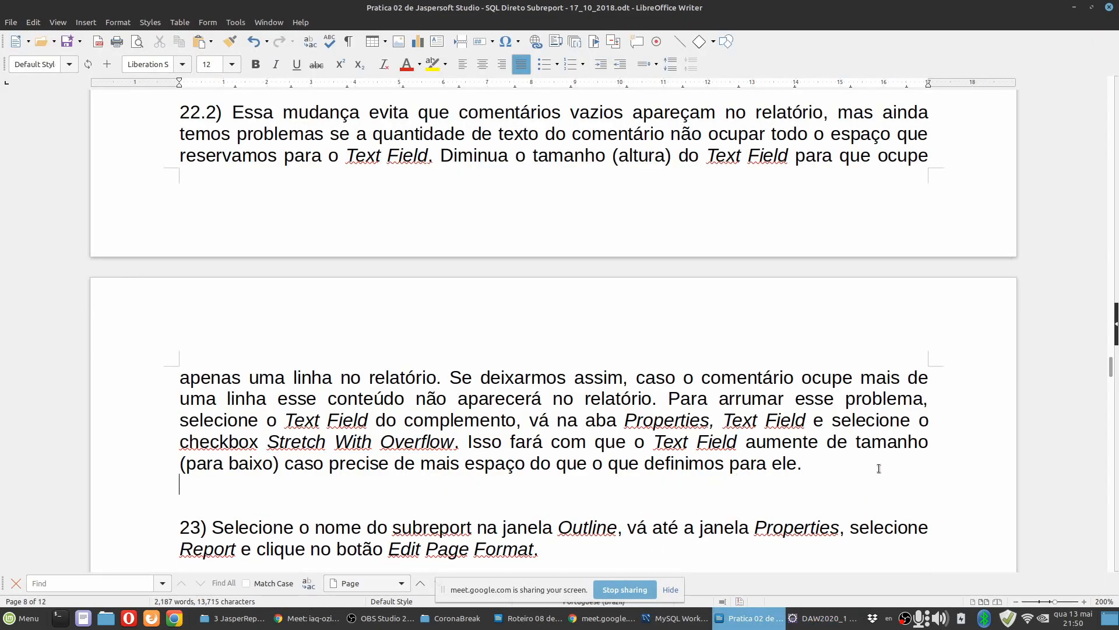
left_click(828, 620)
left_click(827, 619)
type("Text Adjust")
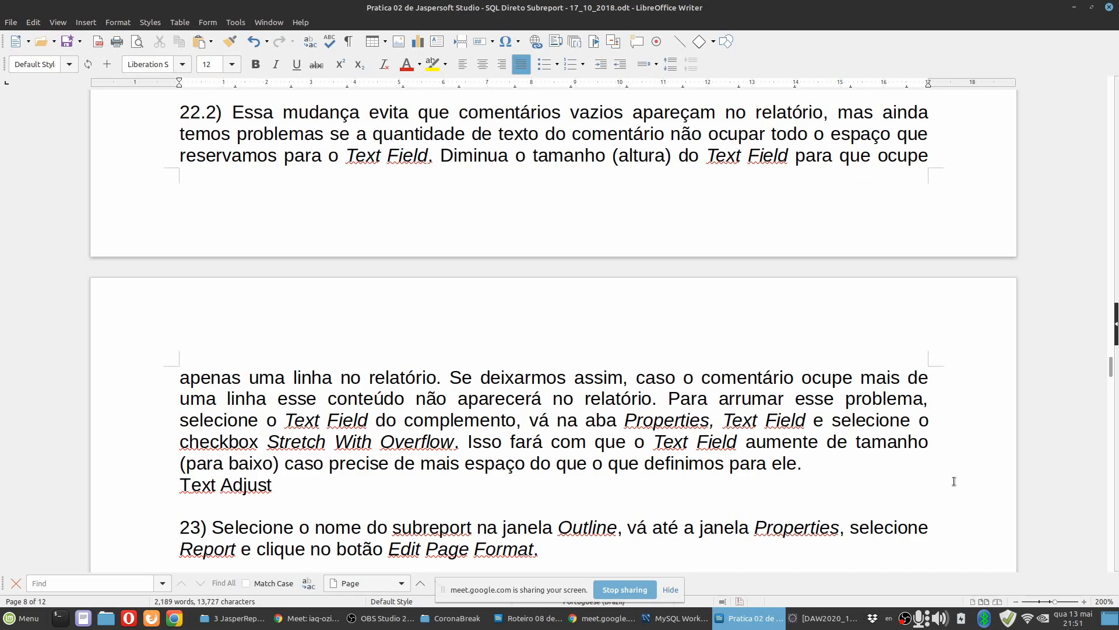
left_click(805, 623)
key("alt+Tab")
type("noText Field")
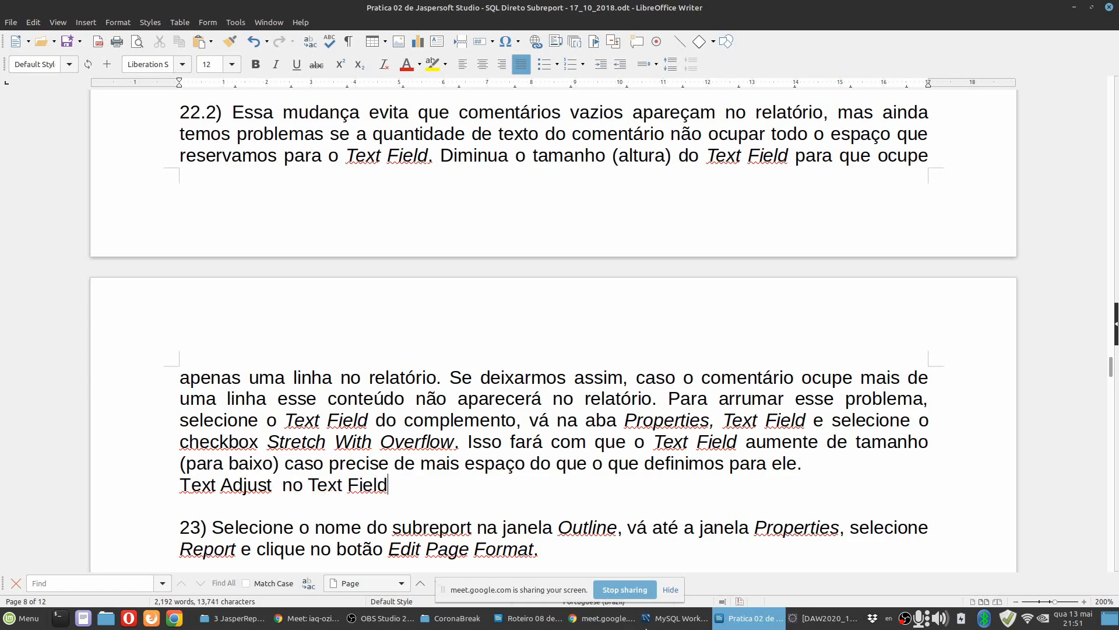
Check the option name in Eclipse, complete the note below item 22.2 with "StretchHeight", and add a new line.
left_click(802, 619)
left_click(752, 618)
left_click(426, 486)
type("StretchHeight")
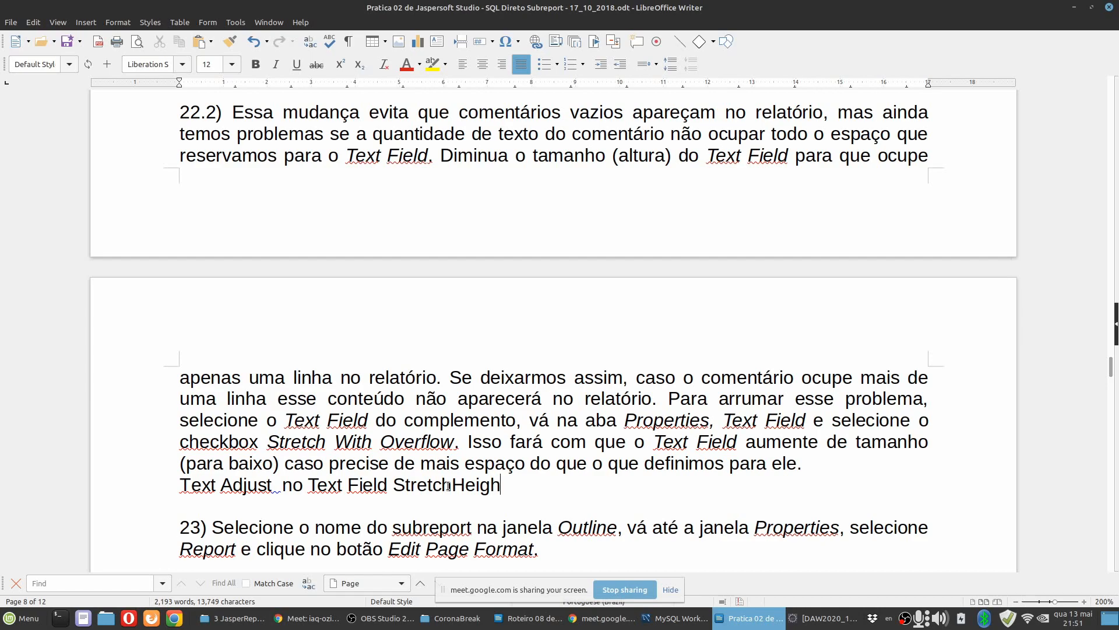
key("Return")
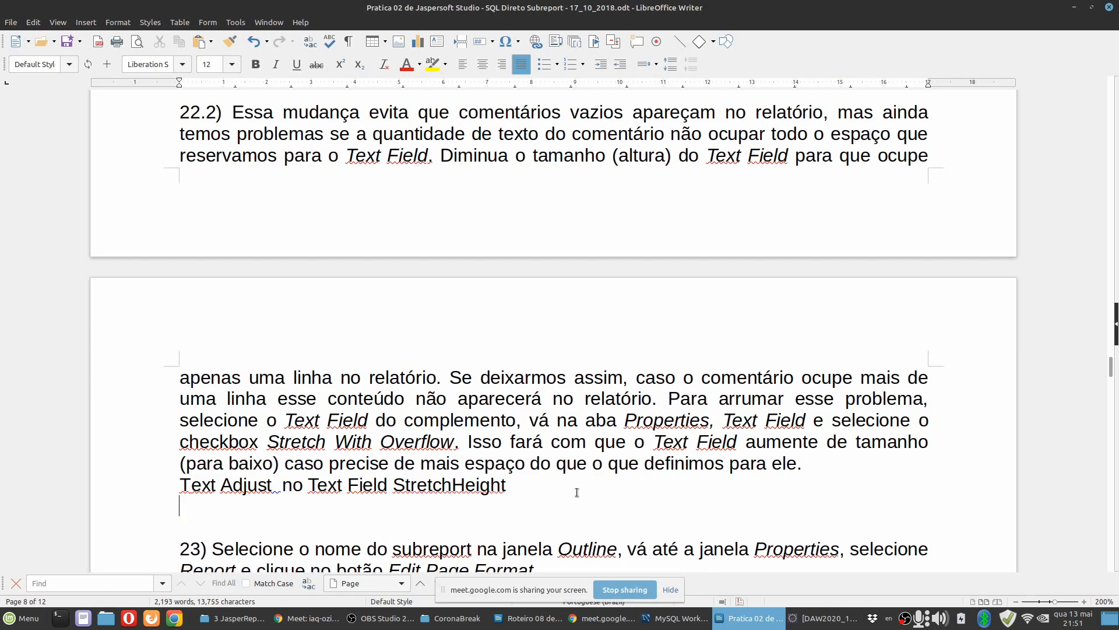
left_click(814, 626)
left_click(814, 627)
Highlight the note "Text Adjust no Text Field StretchHeight" in yellow.
left_click_drag(513, 490, 139, 464)
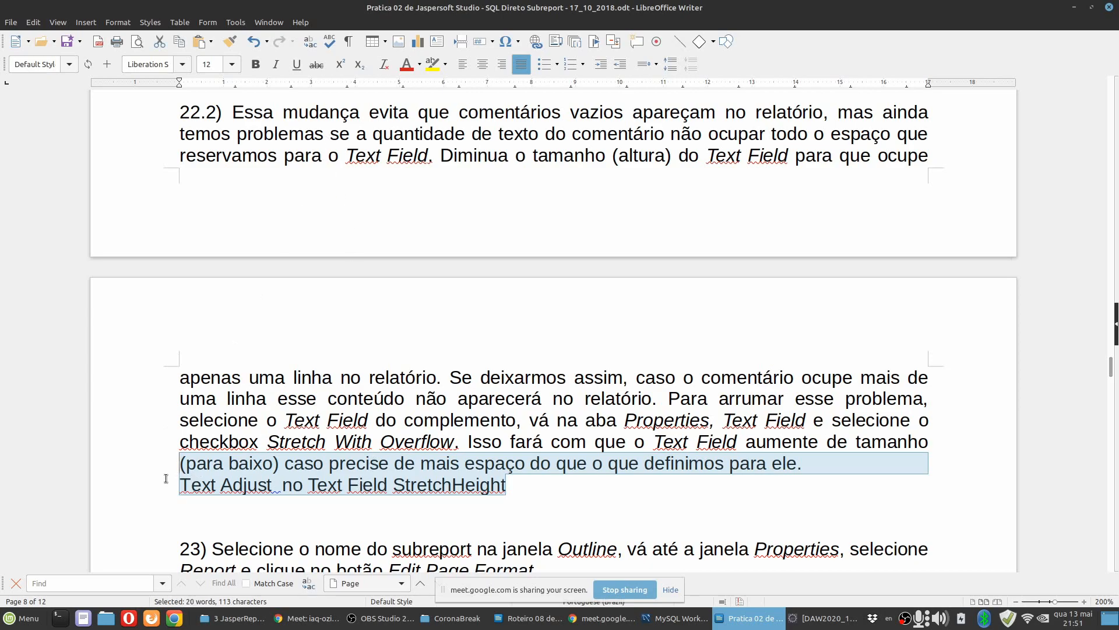
left_click(442, 482)
left_click_drag(506, 486, 123, 472)
left_click(151, 483)
left_click_drag(532, 486, 163, 481)
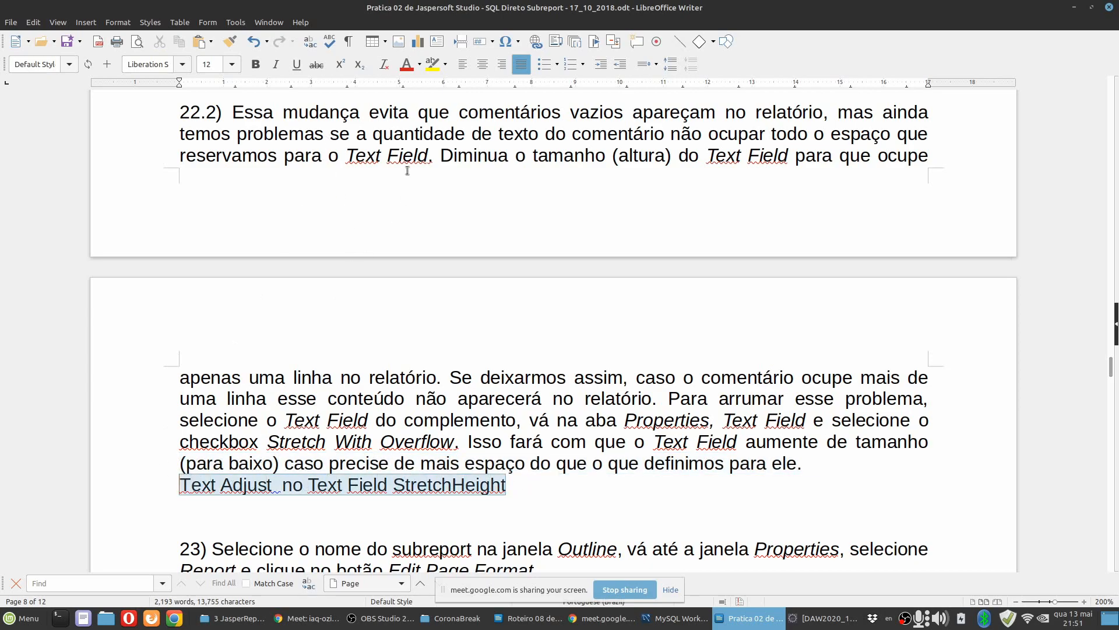
left_click(432, 64)
left_click(484, 443)
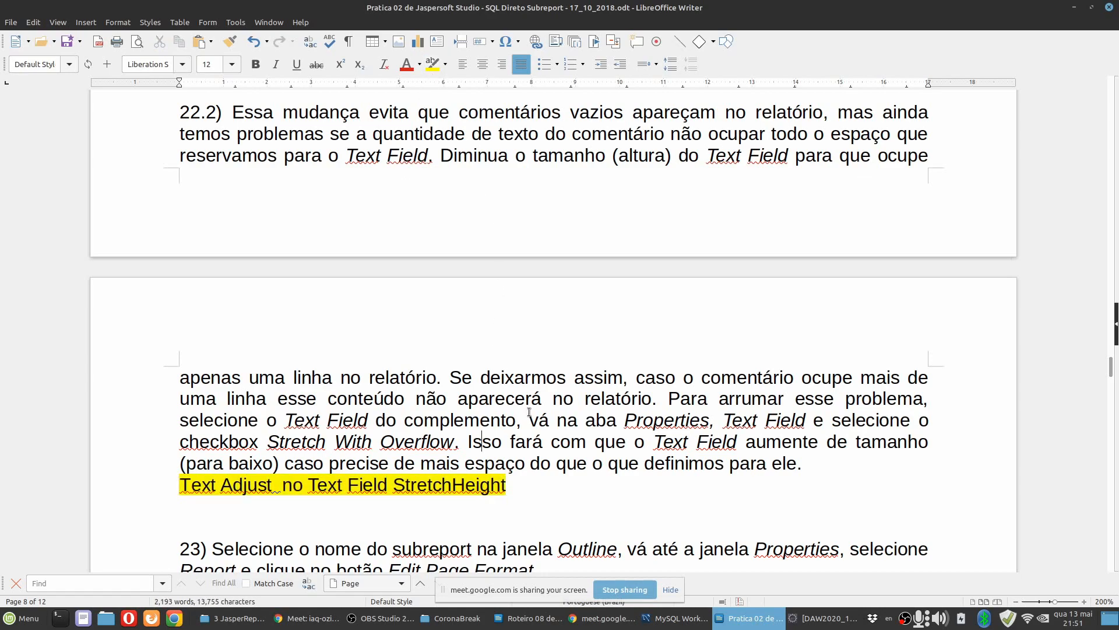
Read item 23 of the guide, switch to Eclipse, and compare the subreport's preview with its design.
scroll(529, 412, "down", 3)
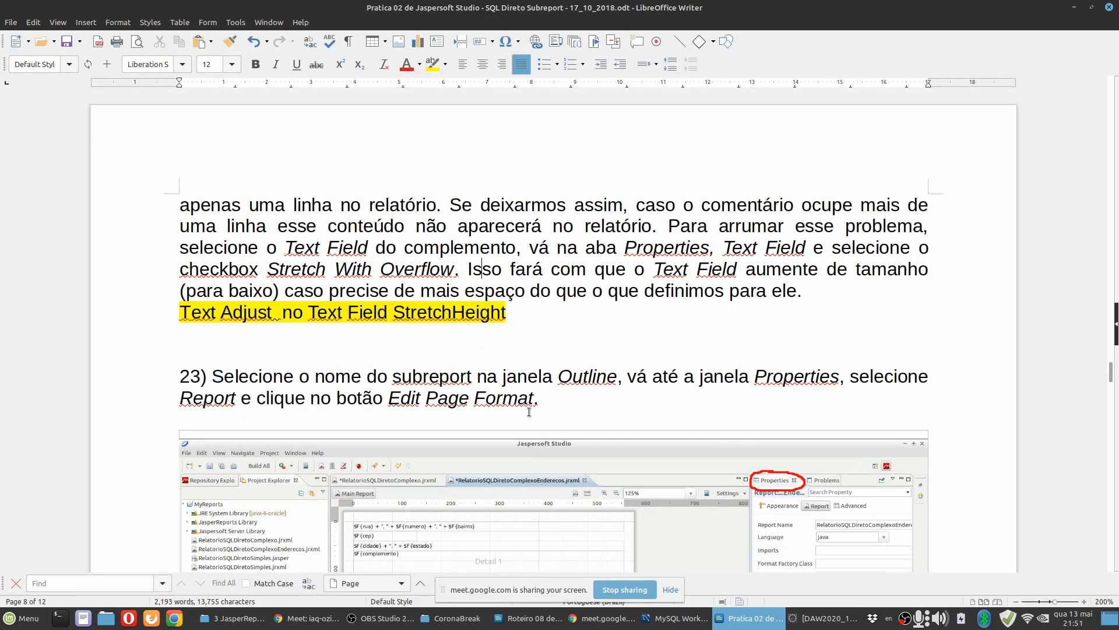
left_click(816, 618)
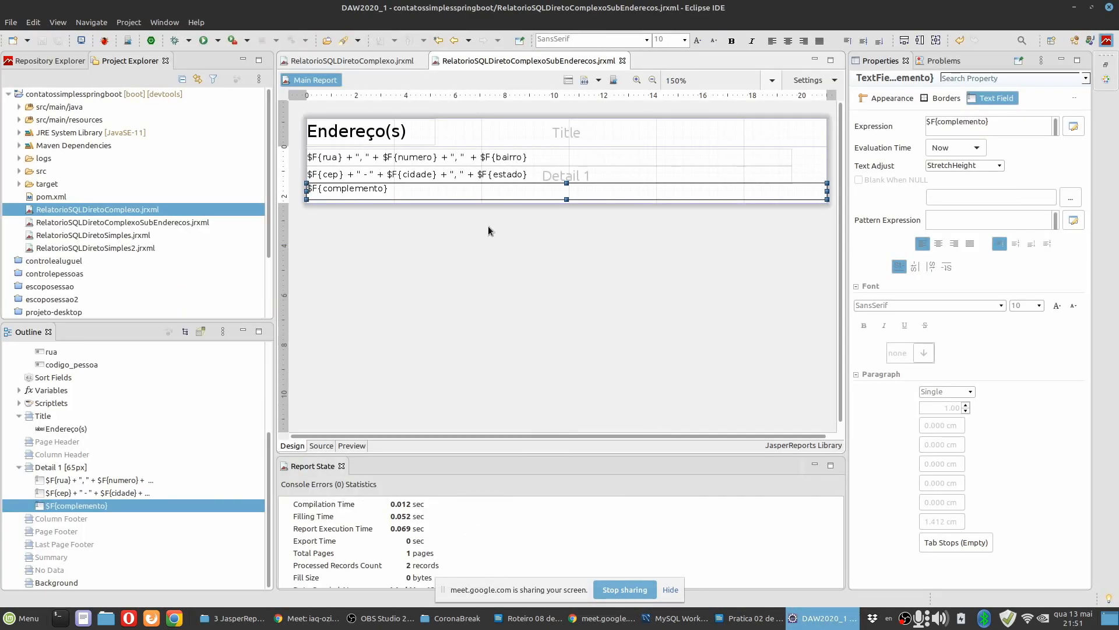
left_click(351, 445)
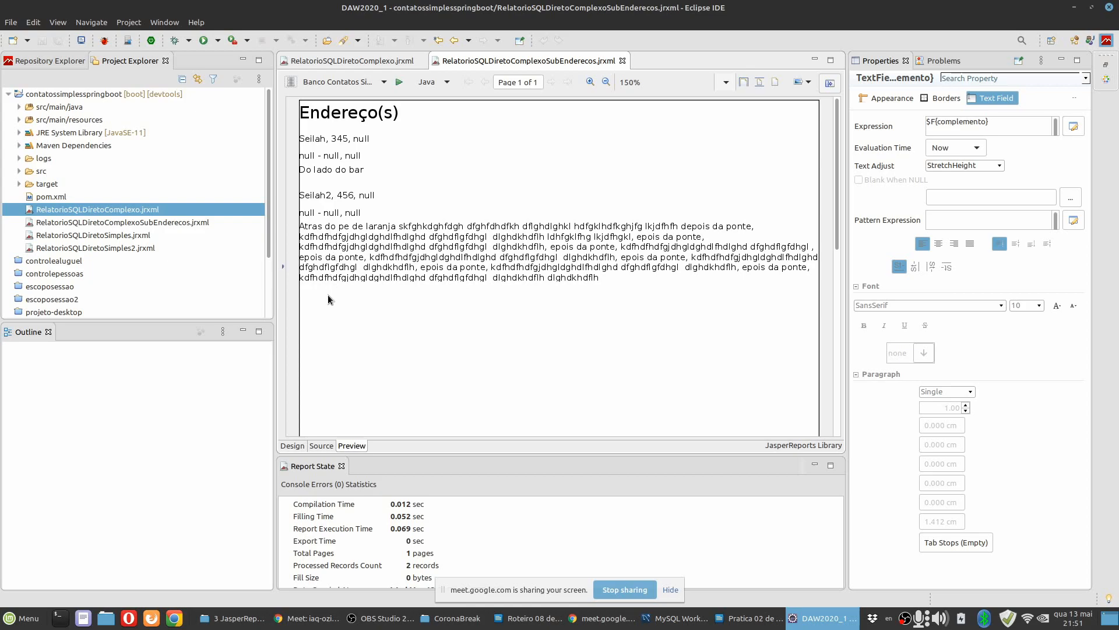
left_click(301, 447)
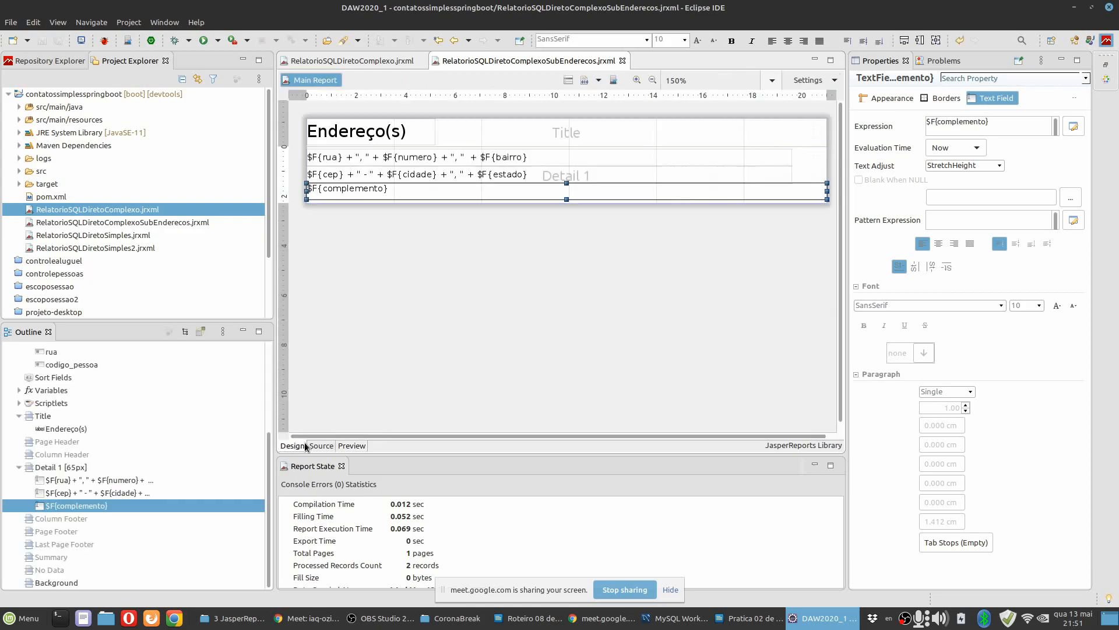
left_click(354, 446)
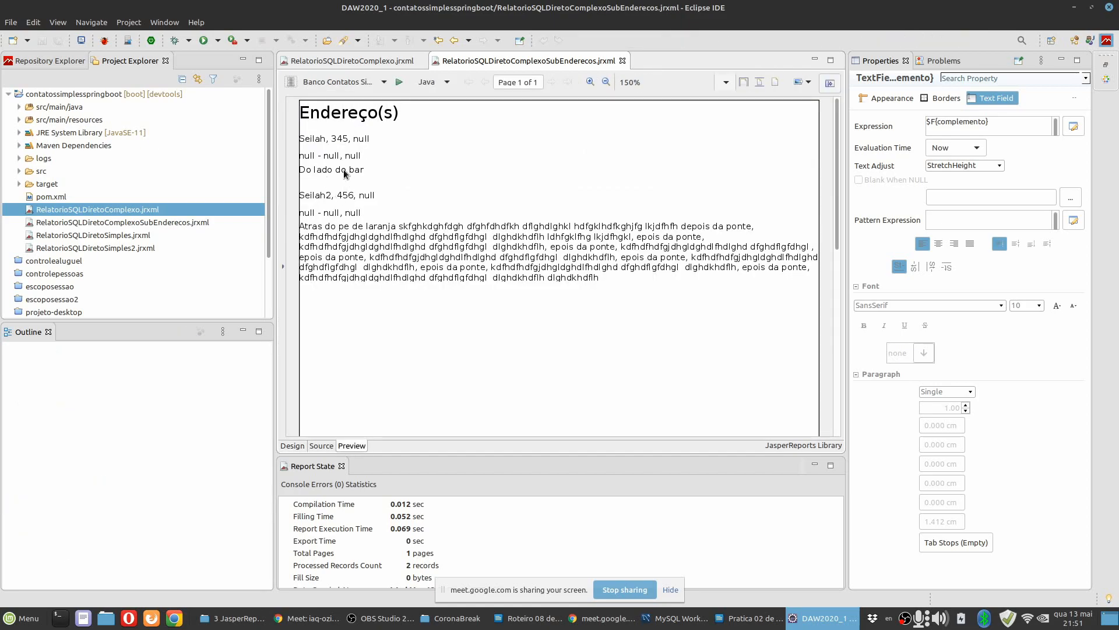
left_click(292, 447)
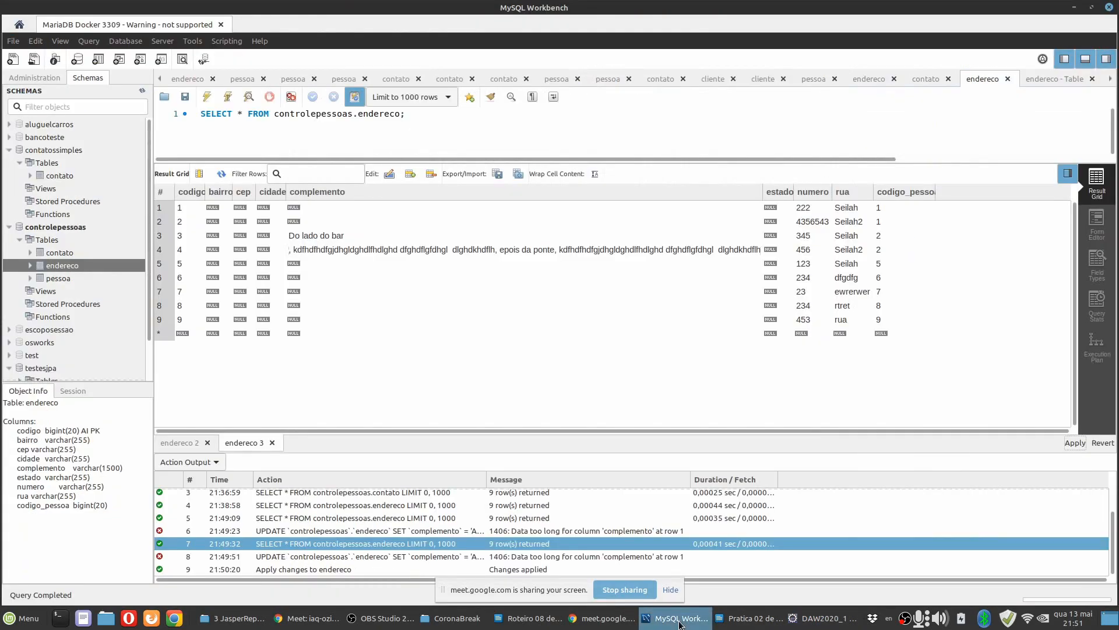
Switch to MySQL Workbench, copy the complemento text of endereco row 4 into row 2, apply the change, and rerun the query.
left_click(677, 619)
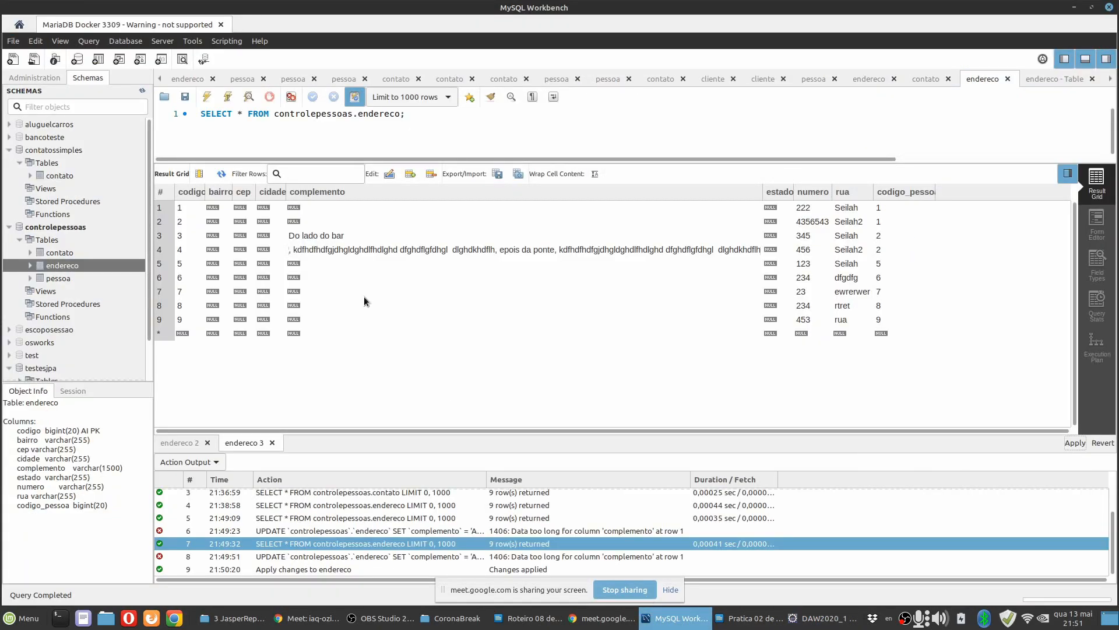
double_click(331, 249)
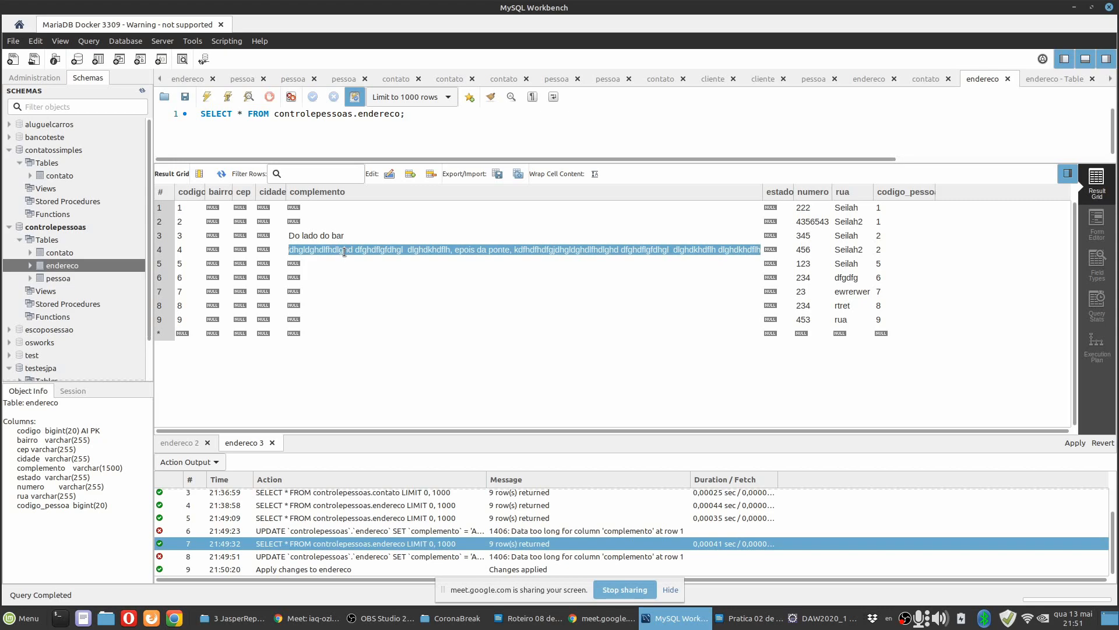
double_click(300, 221)
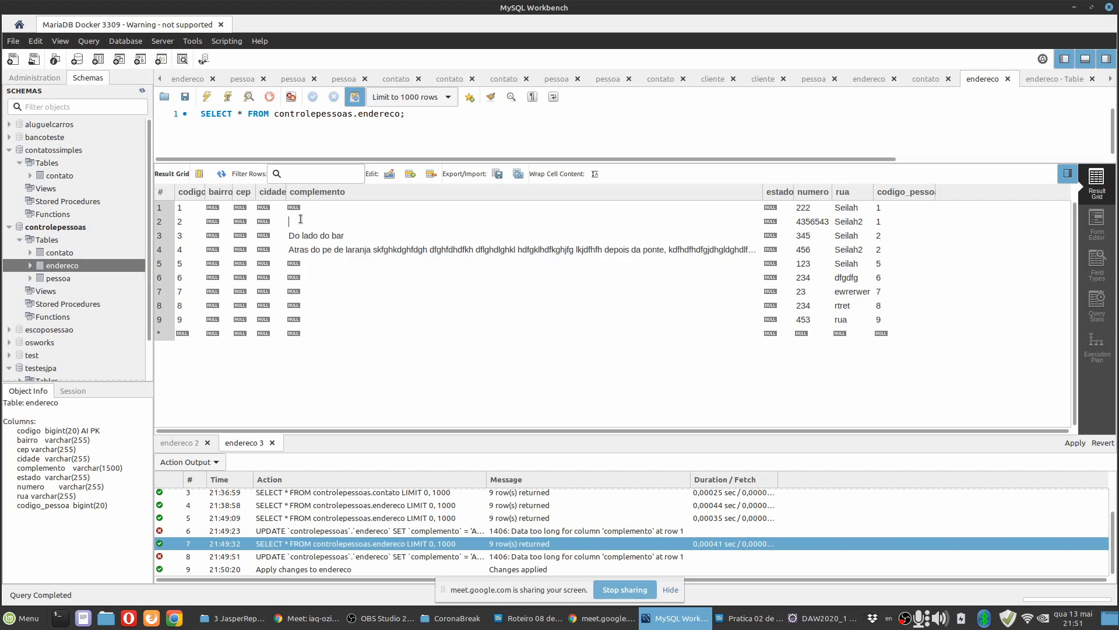
key("ctrl+v")
left_click(1075, 443)
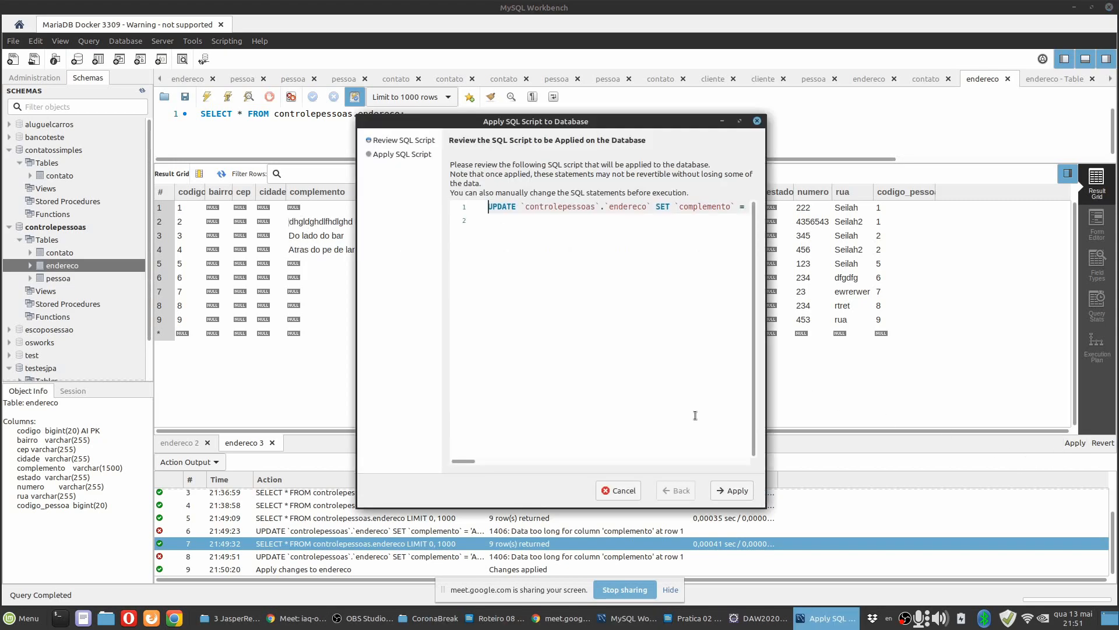
left_click(726, 491)
left_click(726, 491)
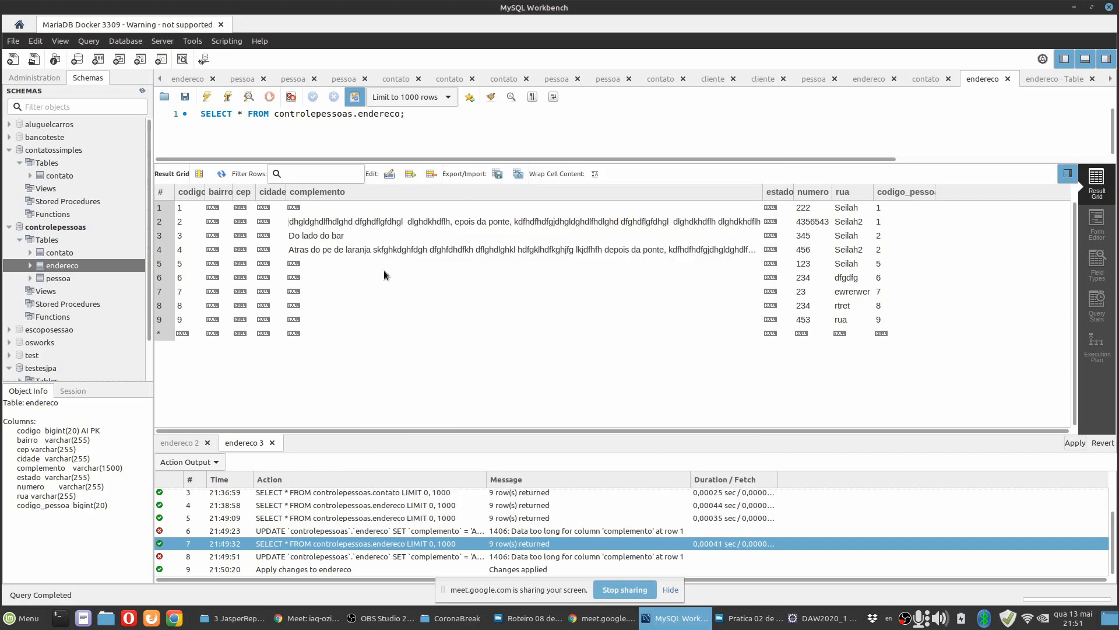
left_click(207, 97)
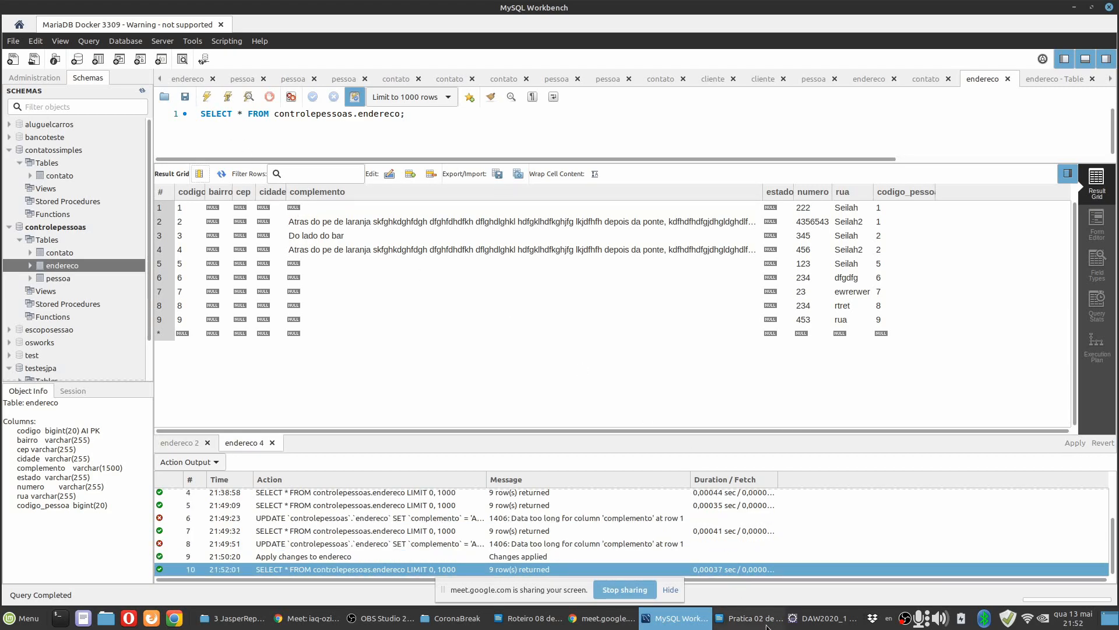
Switch to Eclipse and preview the addresses subreport with CODIGOPESSOA set to 1.
left_click(804, 624)
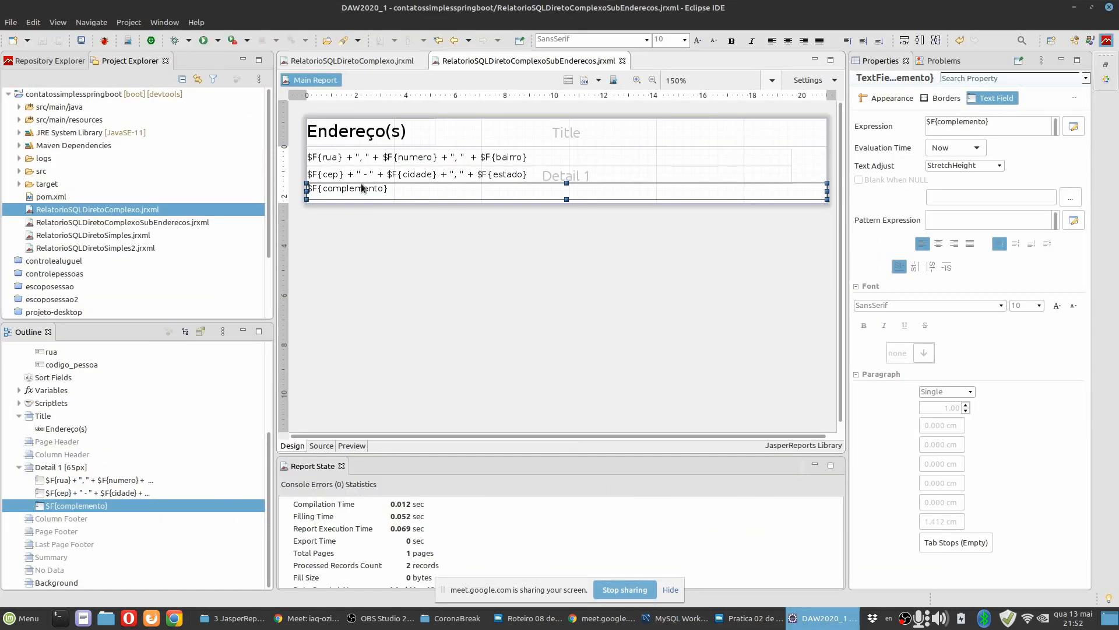
left_click(358, 447)
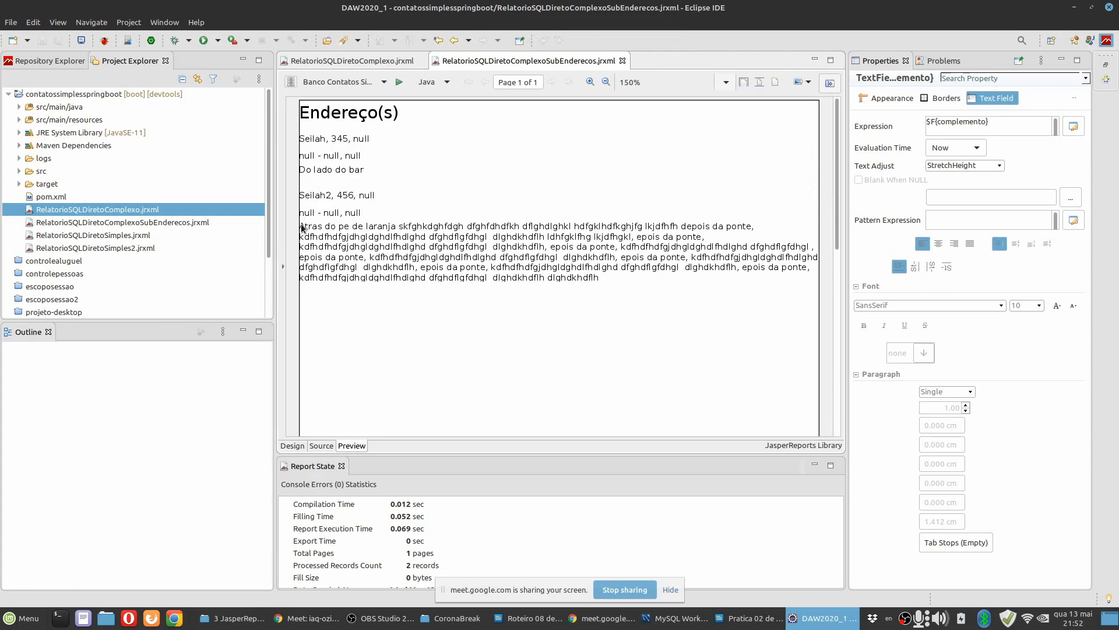
left_click(283, 269)
key("BackSpace")
type("1")
left_click(371, 424)
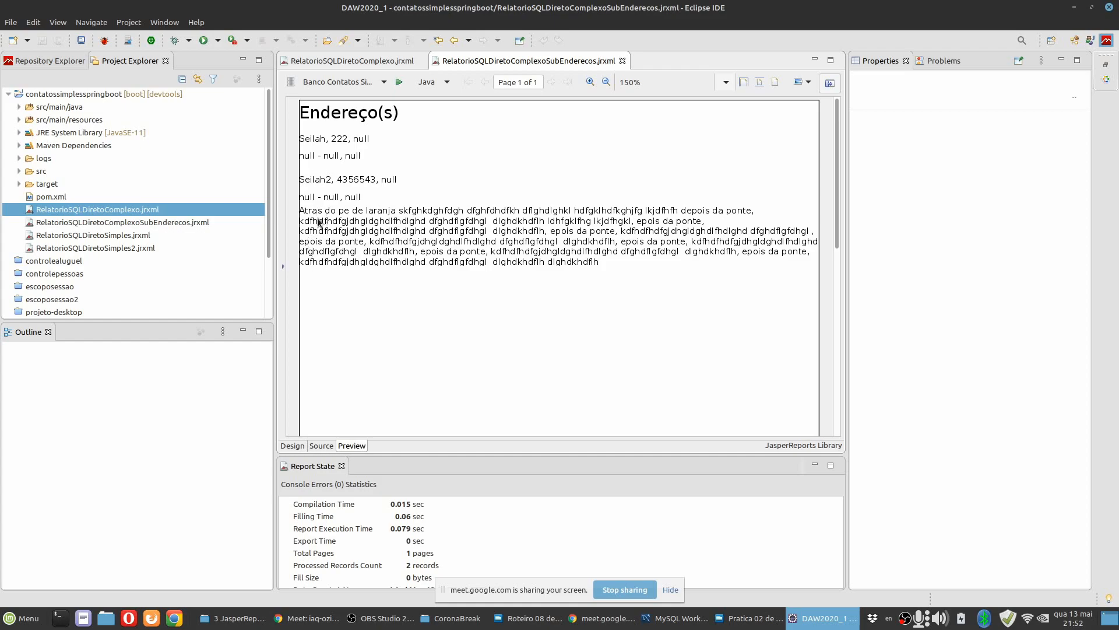
Check the subreport's design again and rerun its preview with CODIGOPESSOA set to 2.
left_click(292, 446)
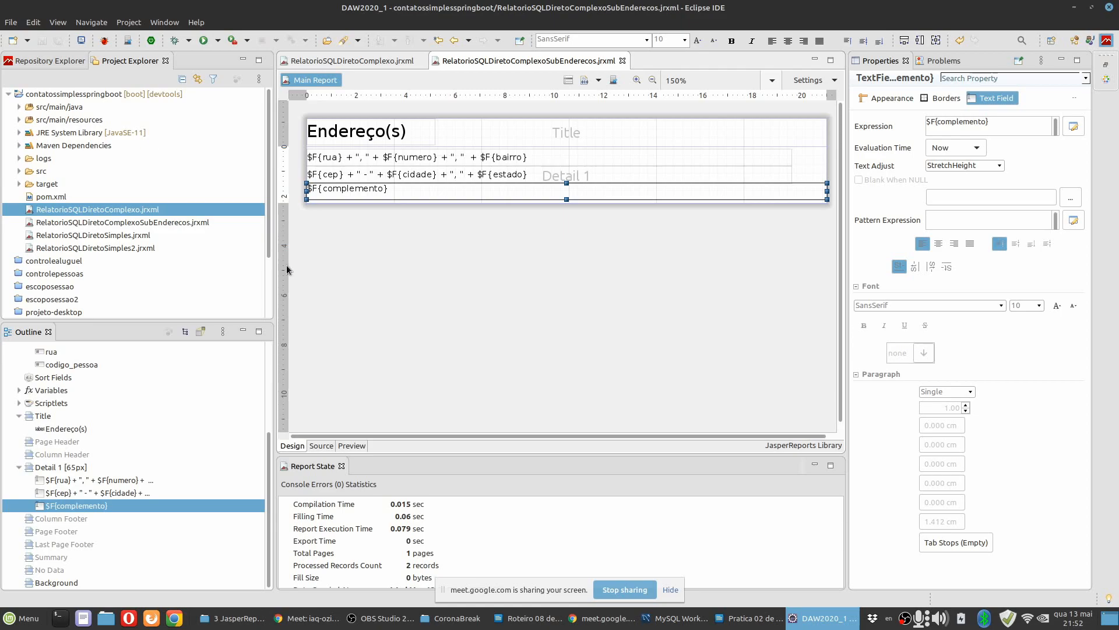
left_click(352, 446)
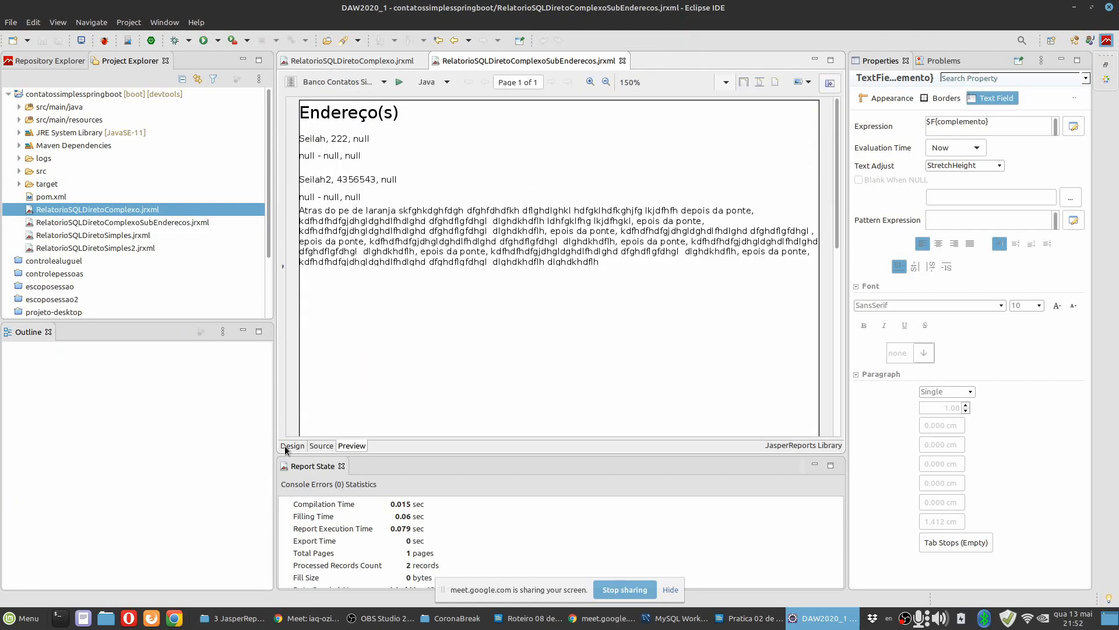
left_click(280, 268)
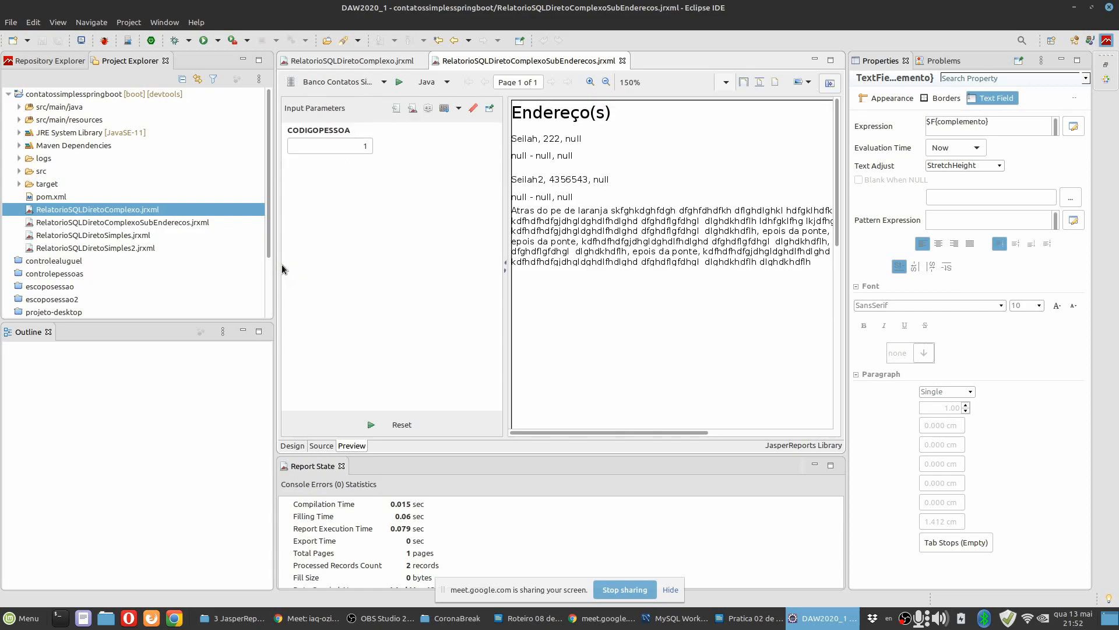
left_click_drag(357, 146, 384, 148)
type("2")
left_click(373, 422)
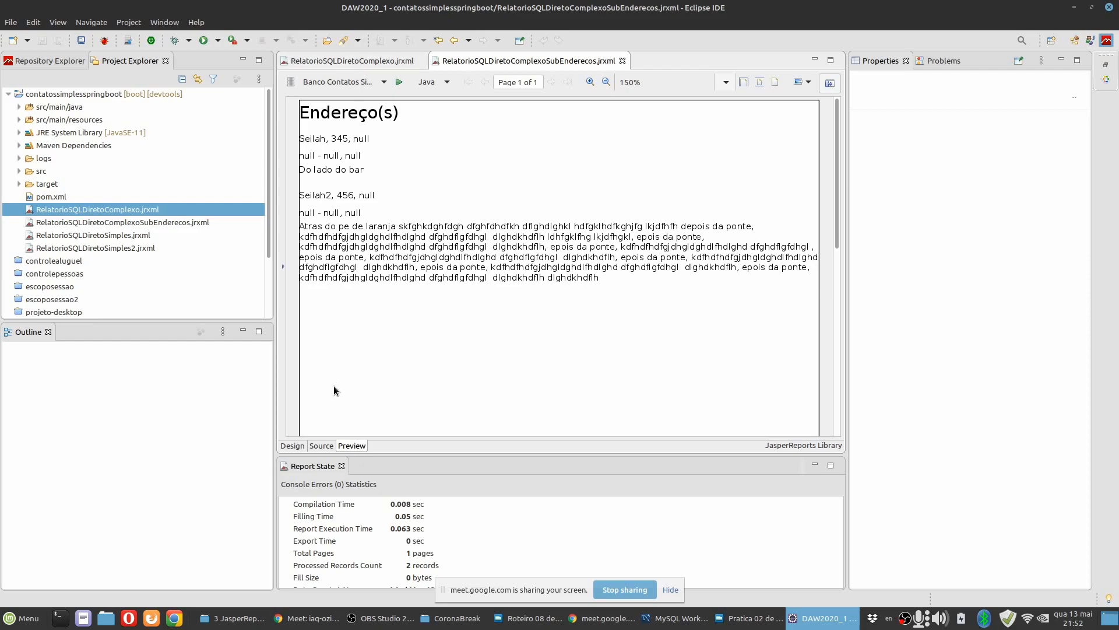
Review the complemento field's print-when expression and text adjust setting in the design, along with the Detail 1 band's properties.
left_click(293, 446)
left_click(513, 245)
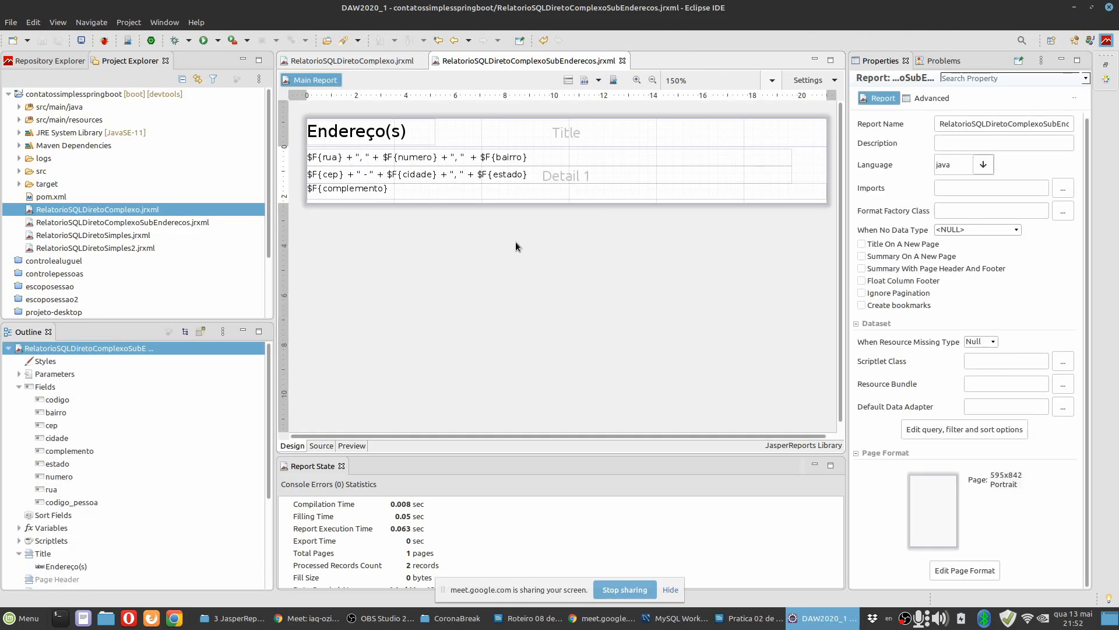
left_click(410, 188)
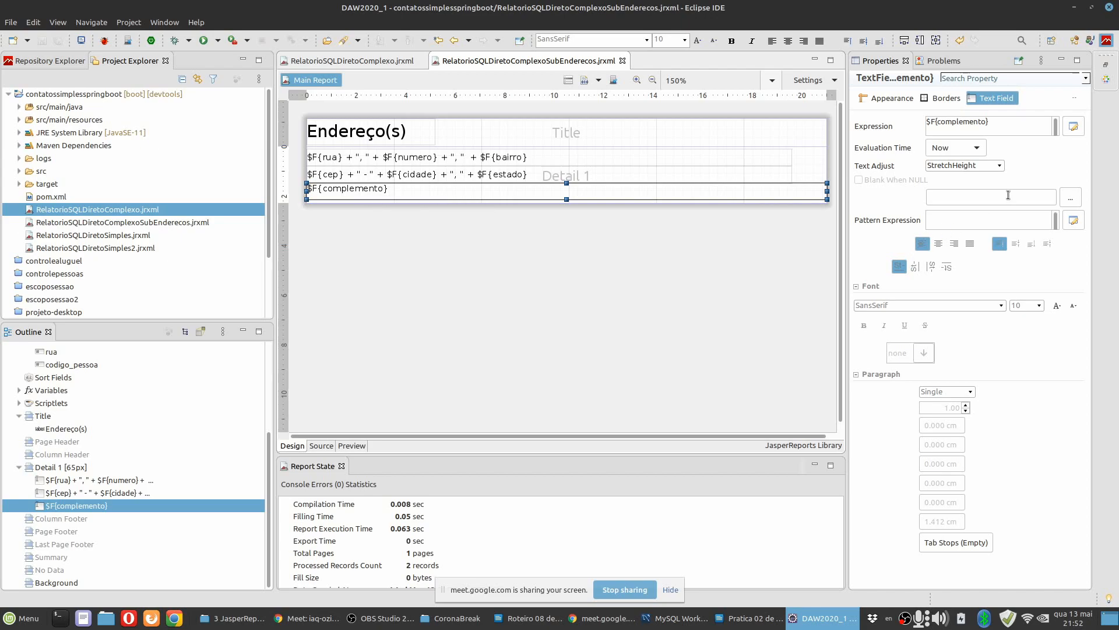
left_click(904, 102)
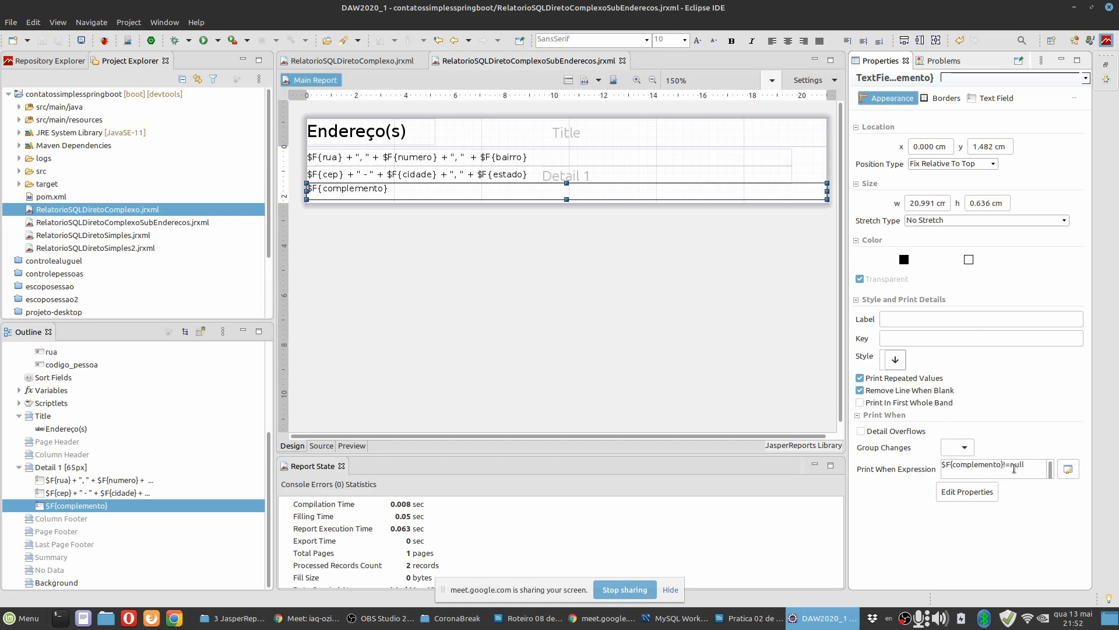
left_click(994, 99)
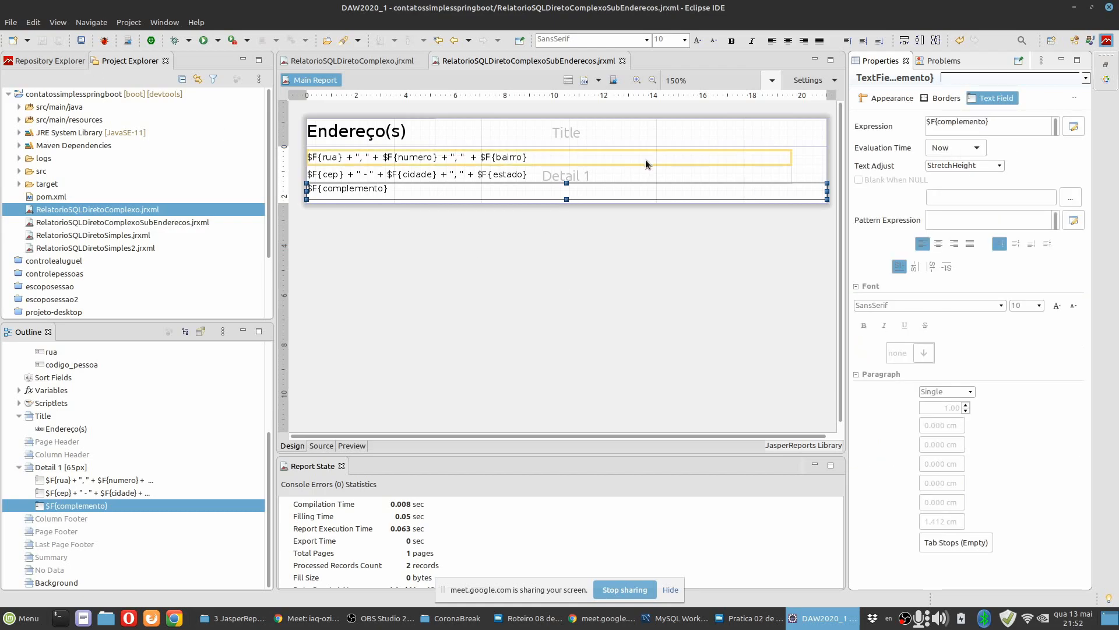
left_click(807, 168)
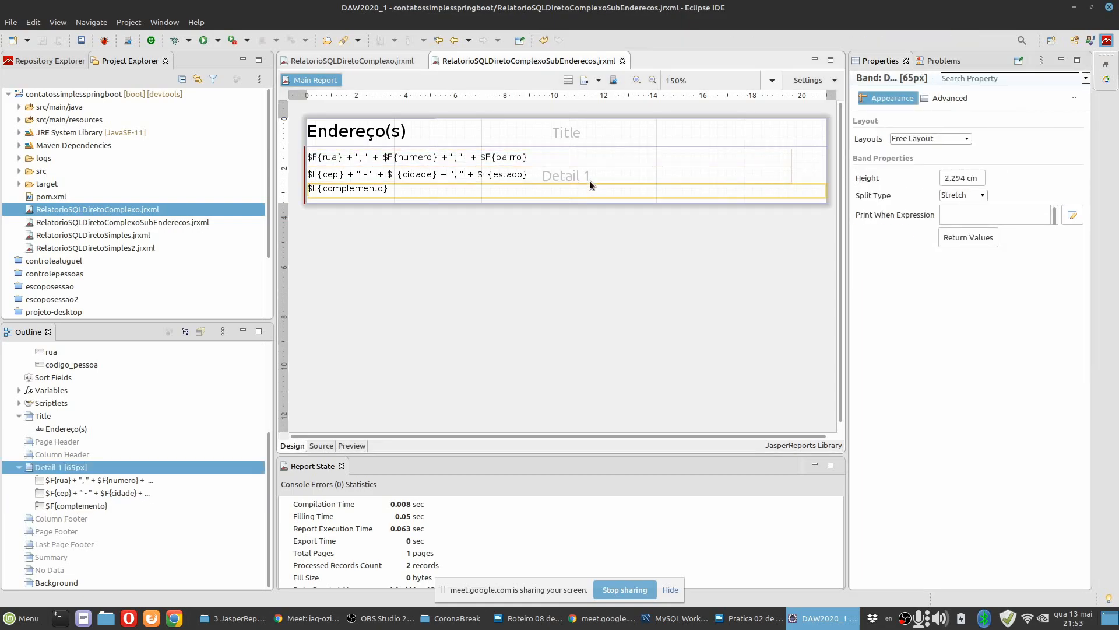
left_click(580, 275)
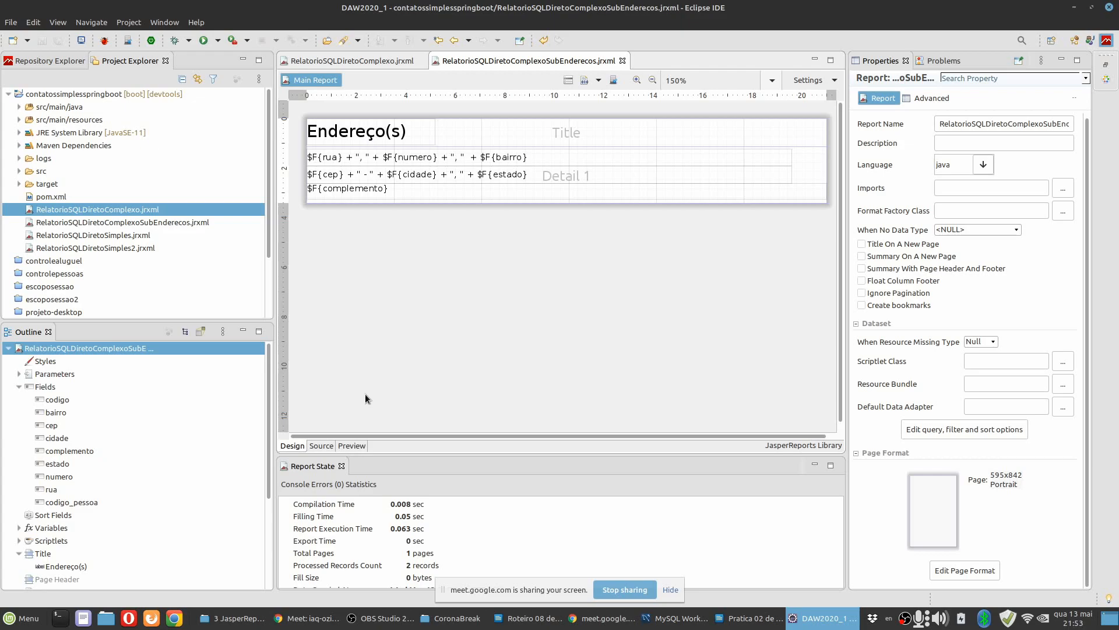
Close the subreport file and place the main report's subreport element just below the Detail 1 fields, sized about 19.3 by 2.1 cm.
left_click(622, 61)
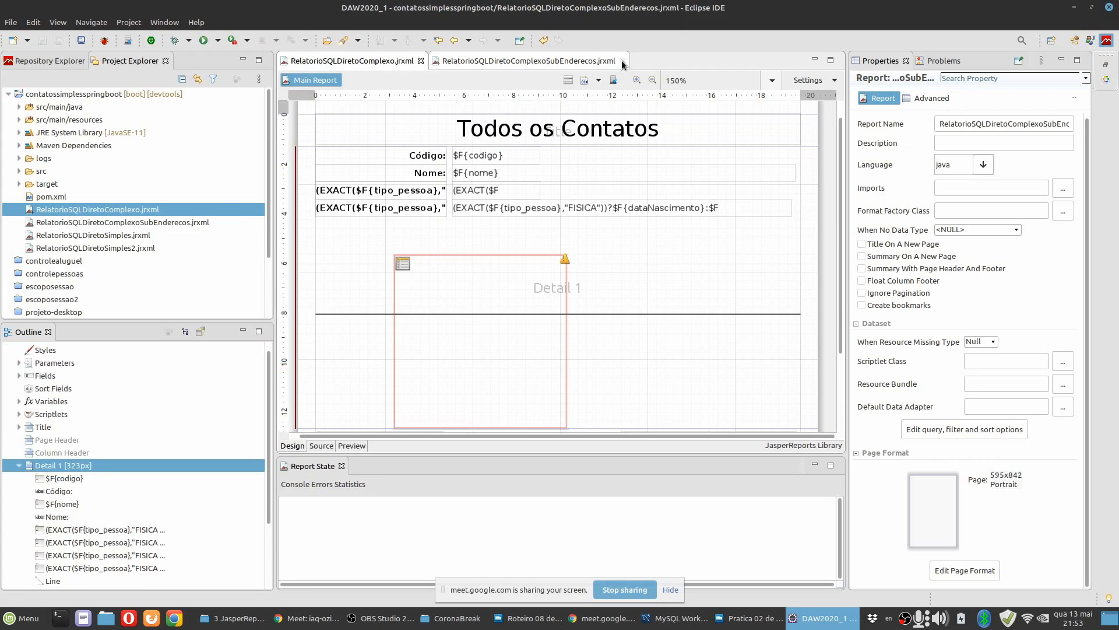
left_click(460, 288)
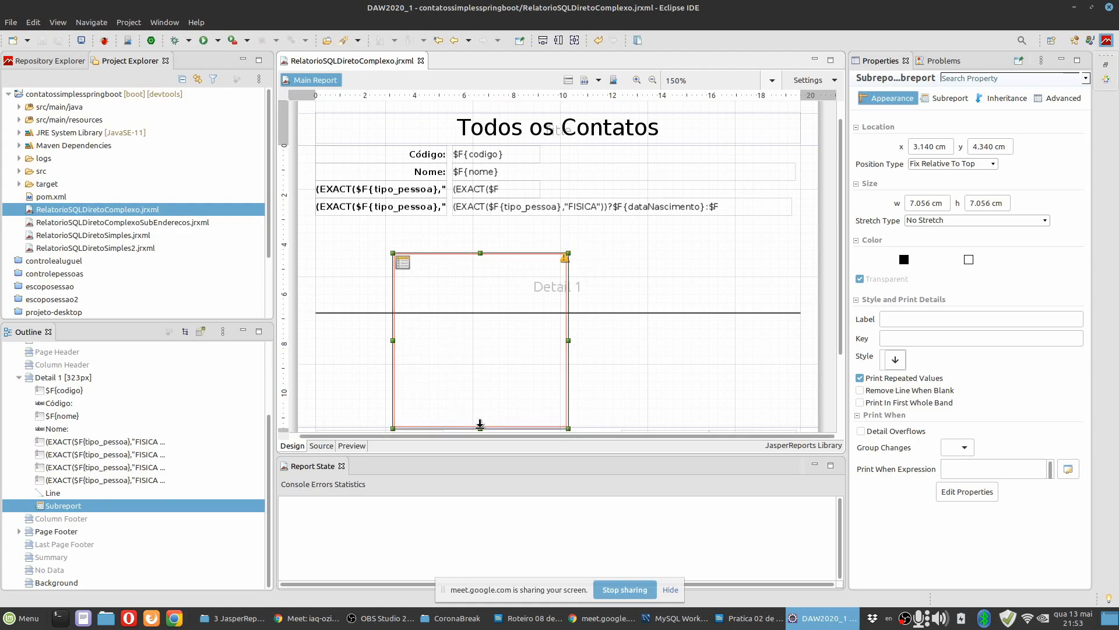
left_click_drag(474, 293, 398, 244)
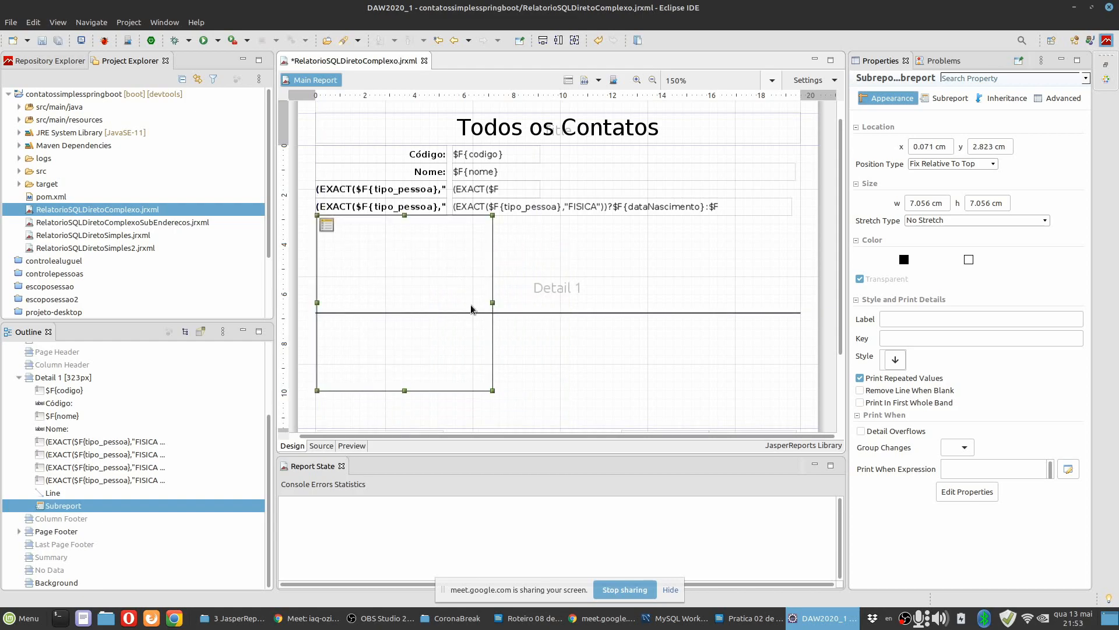
left_click_drag(405, 392, 392, 267)
left_click_drag(493, 240, 797, 241)
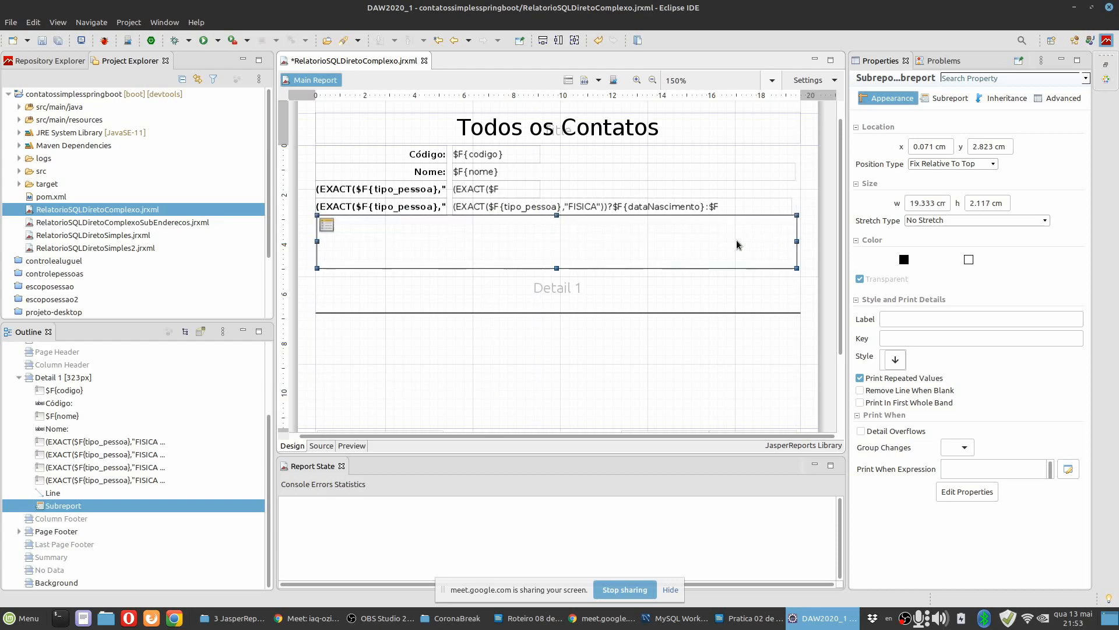
Fit the subreport element to the full band width of 19.580 cm and reduce its height to about 0.7 cm.
right_click(726, 250)
mouse_move(781, 458)
left_click(907, 459)
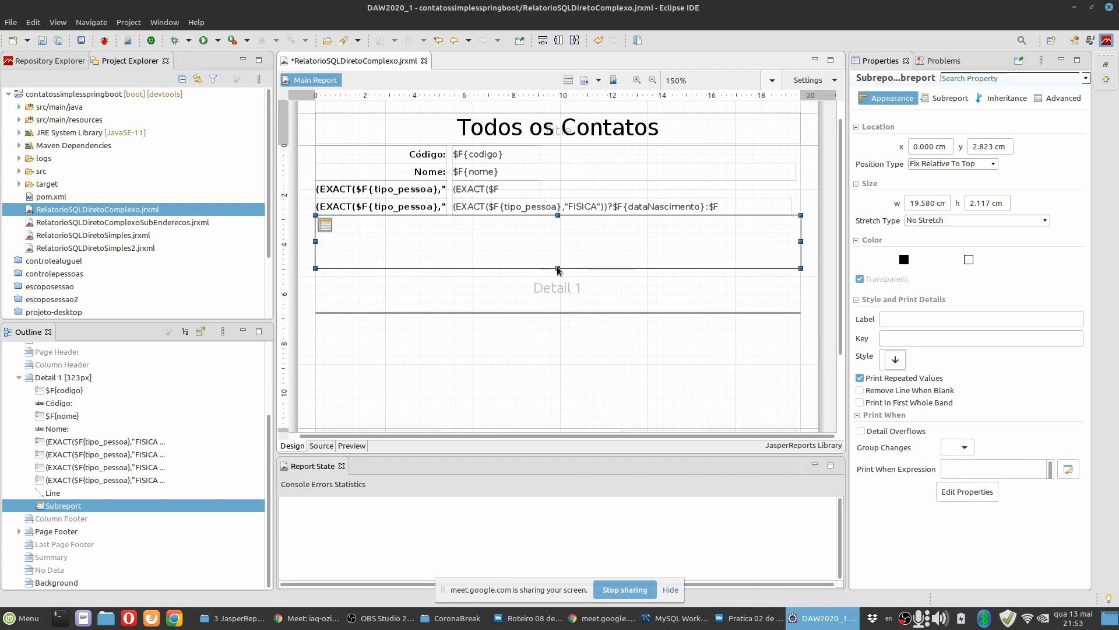
left_click_drag(558, 270, 555, 228)
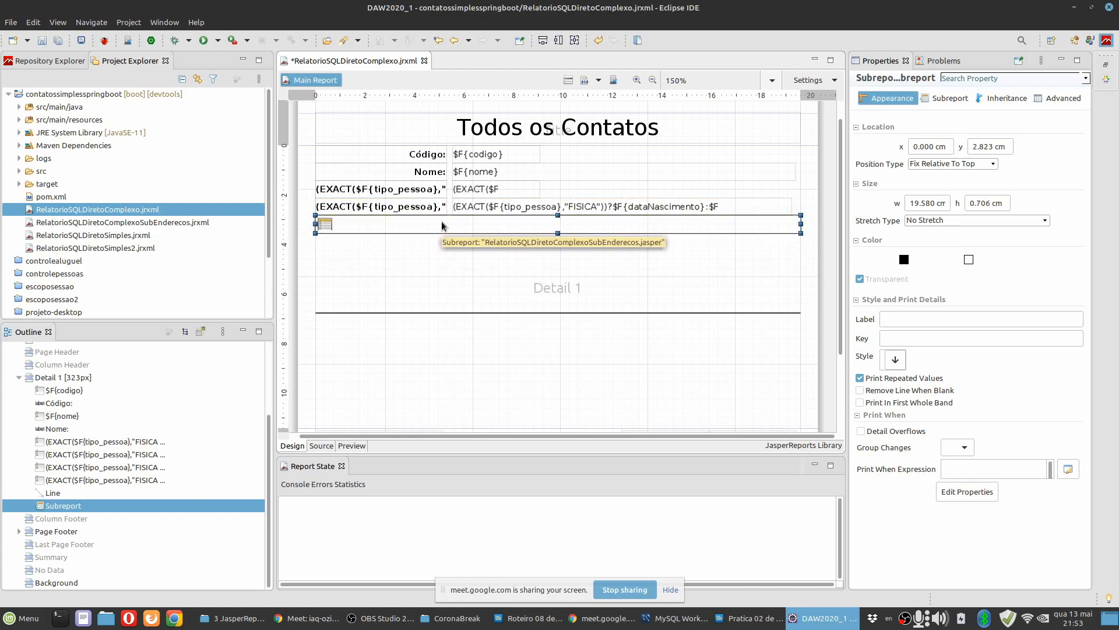
Move the separator line in Detail 1 up to just below the subreport element, at about y 3.67 cm.
left_click(502, 267)
scroll(538, 344, "down", 4)
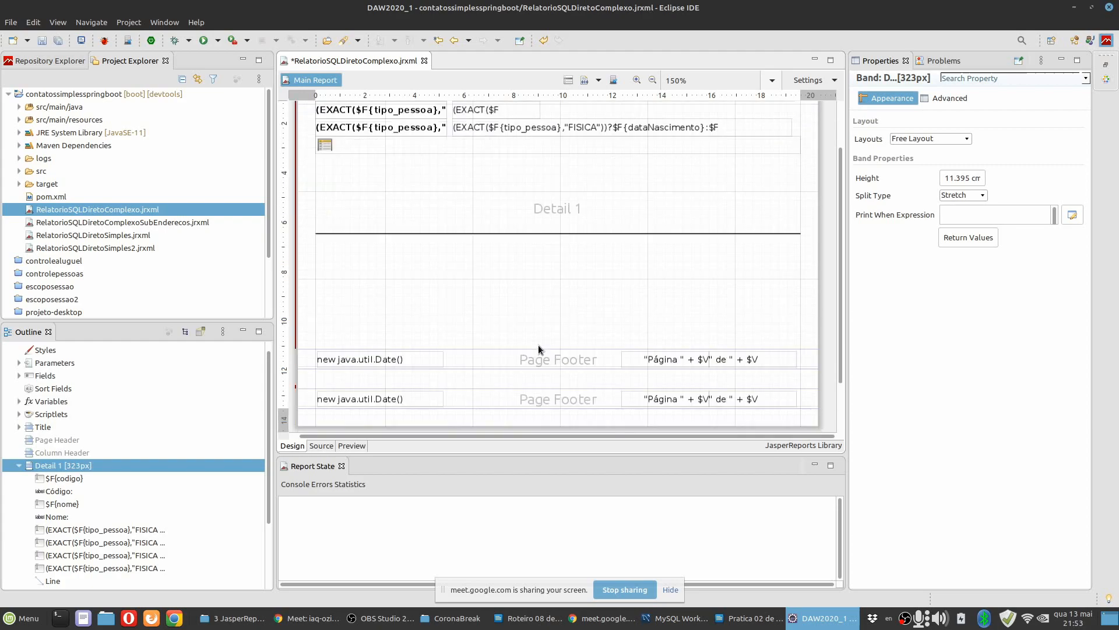
left_click(545, 207)
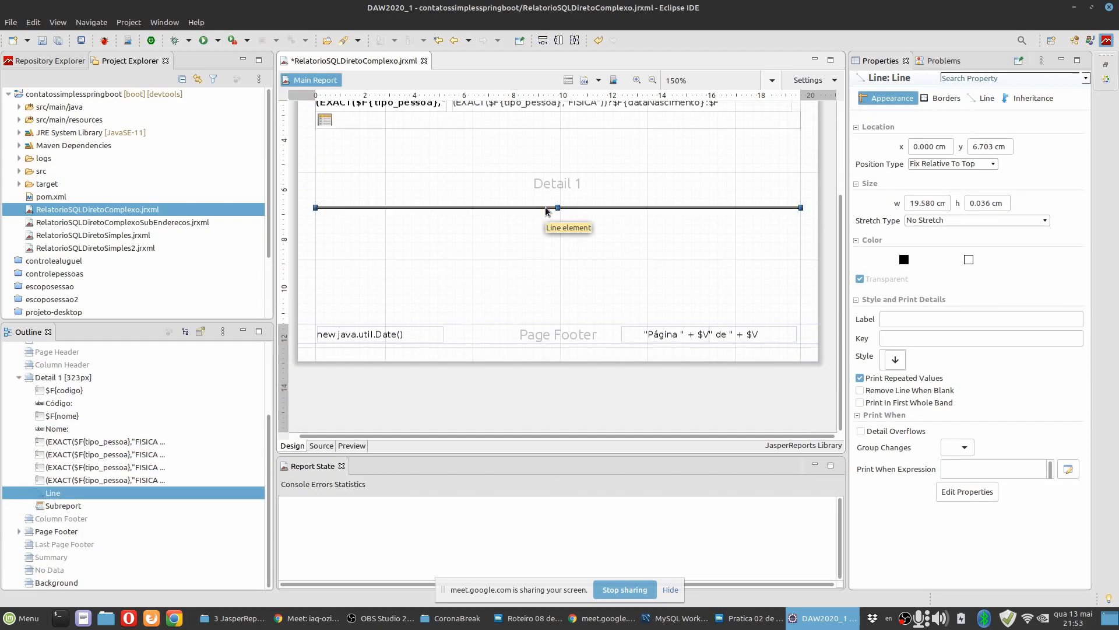
key("Up")
key("Up")
key("Up")
key("Up")
key("Up")
key("Up")
key("Up")
key("Up")
key("Up")
key("Up")
key("Up")
key("Up")
key("Up")
key("Up")
key("Up")
key("Up")
key("Up")
key("Up")
key("Up")
key("Up")
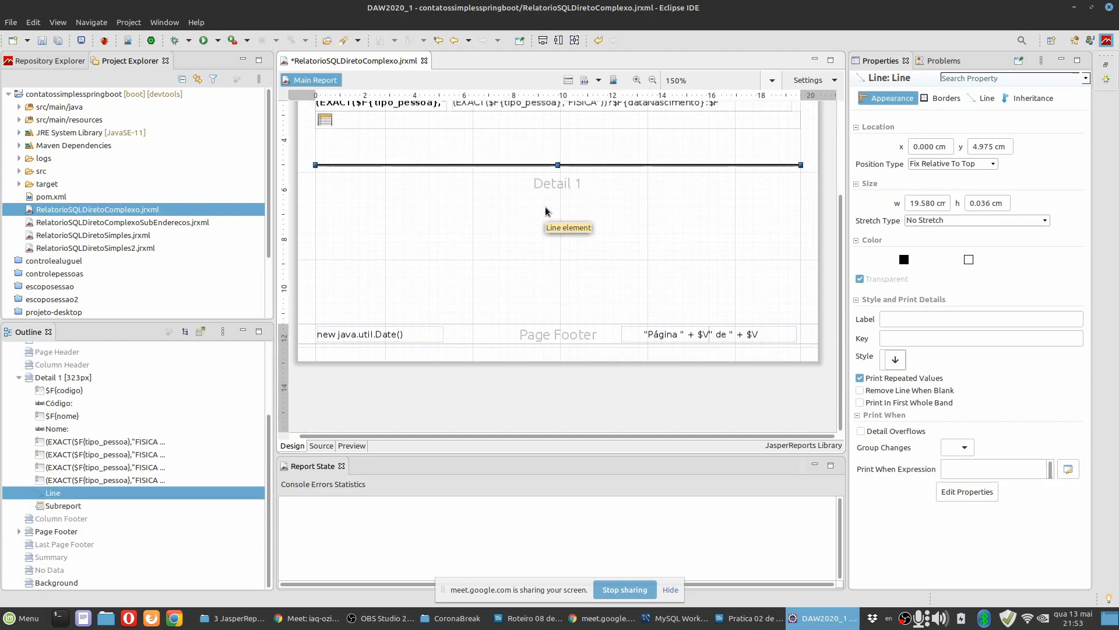
key("Up")
key("Up")
key("Up")
key("Up")
key("Up")
key("Up")
key("Up")
key("Up")
key("Up")
key("Up")
key("Up")
key("Up")
key("Up")
key("Up")
key("Up")
key("Up")
key("Up")
key("Up")
key("Up")
key("Up")
left_click(415, 125)
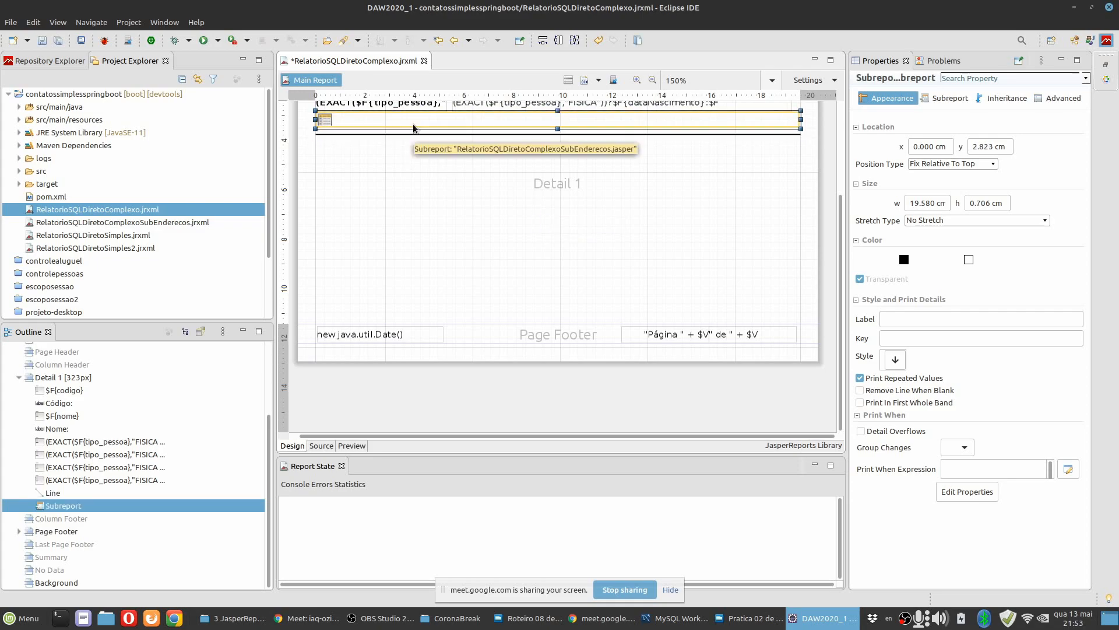
left_click(433, 135)
key("Up")
key("Up")
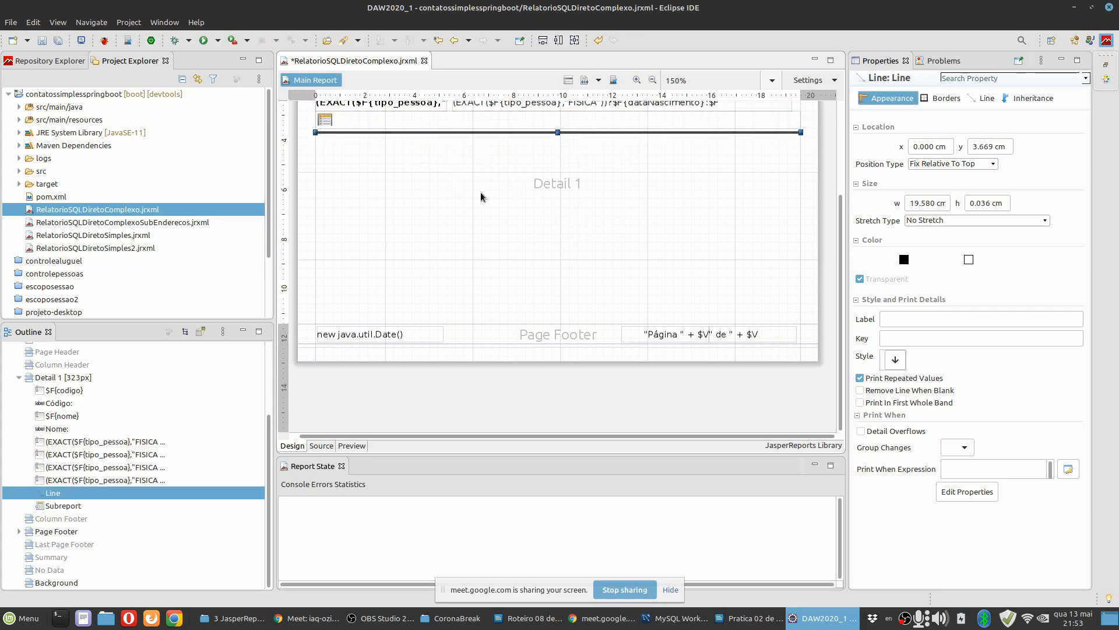
Reduce the Detail 1 band's height to about 3.8 cm so it ends just below the separator line.
left_click(461, 184)
left_click_drag(575, 319, 558, 138)
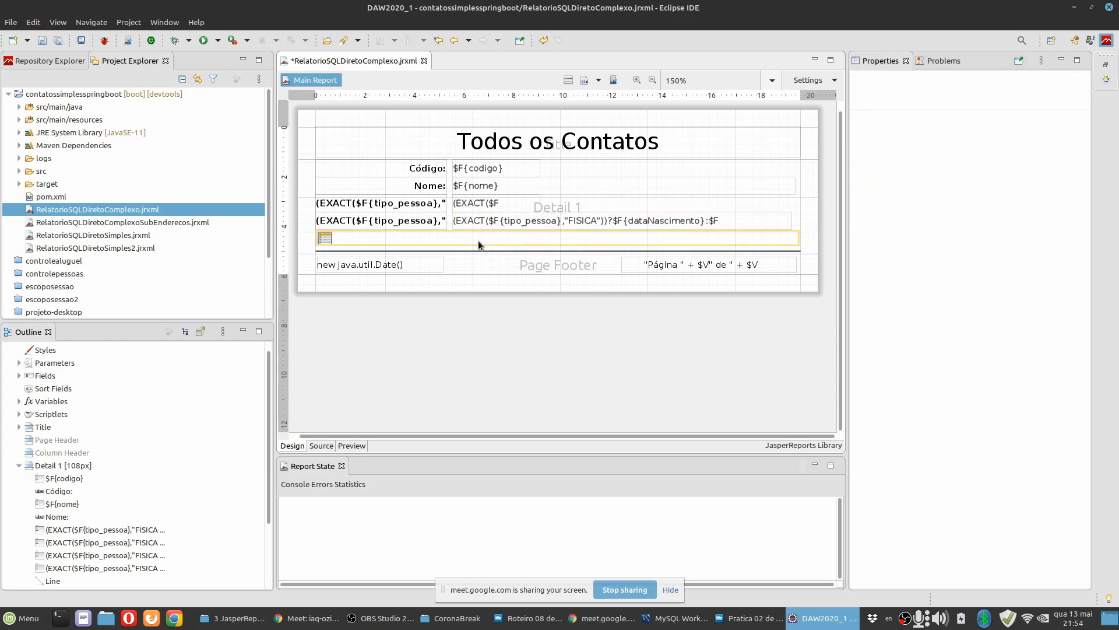
left_click(447, 243)
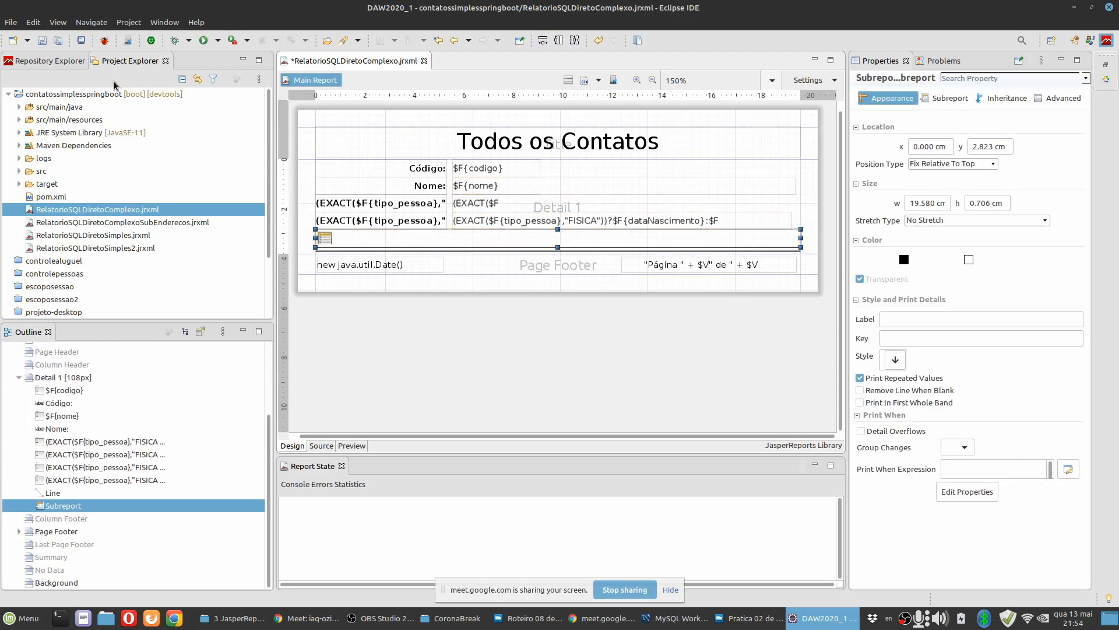
Save RelatorioSQLDiretoComplexo.jrxml and preview the main report with its embedded addresses.
left_click(59, 42)
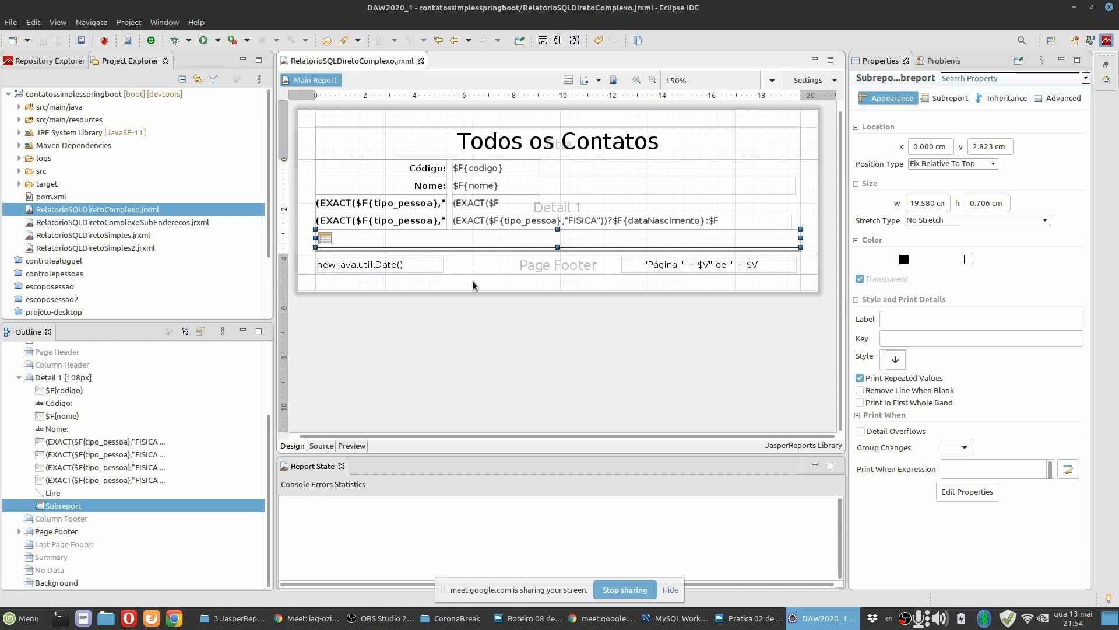
left_click(678, 175)
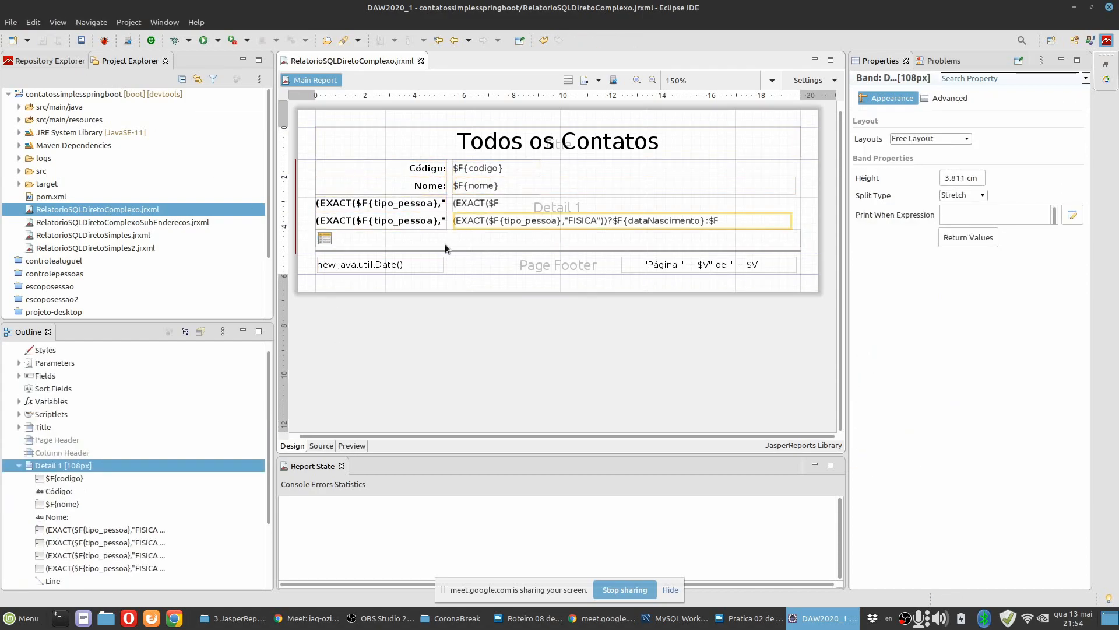
left_click(352, 446)
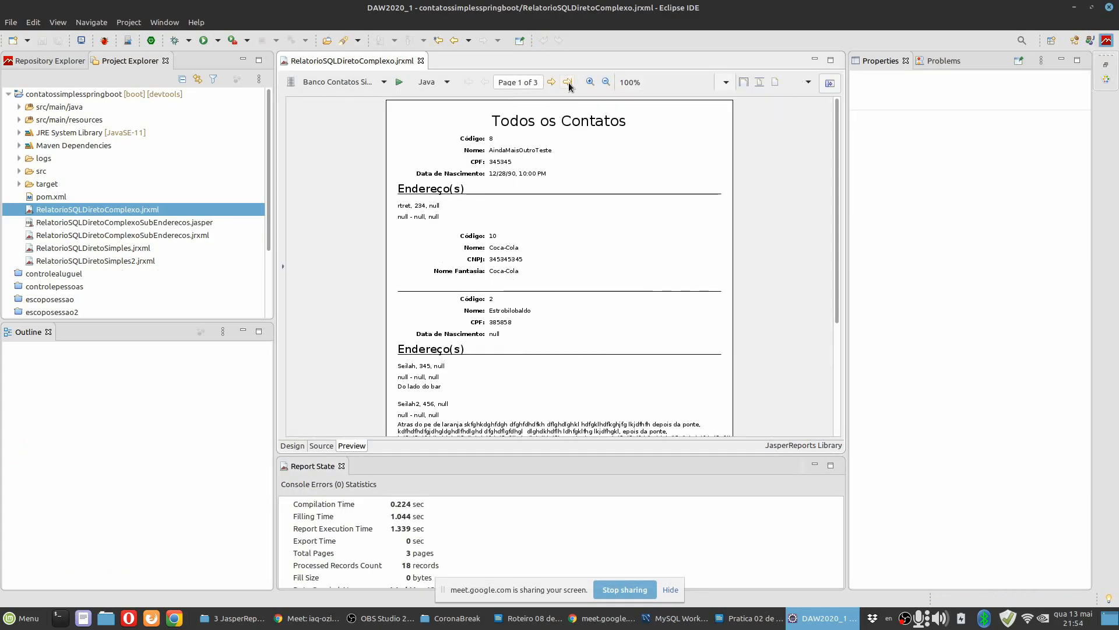
Set the Position Type of the separator line in Detail 1 to Float so it moves with the stretching content.
left_click(591, 82)
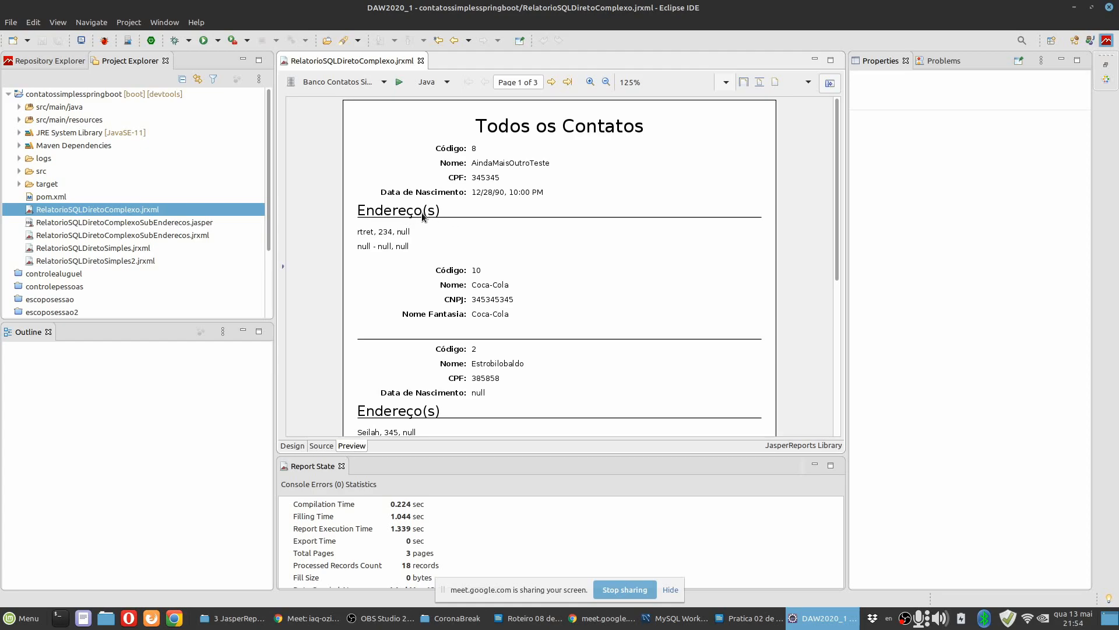
left_click(292, 445)
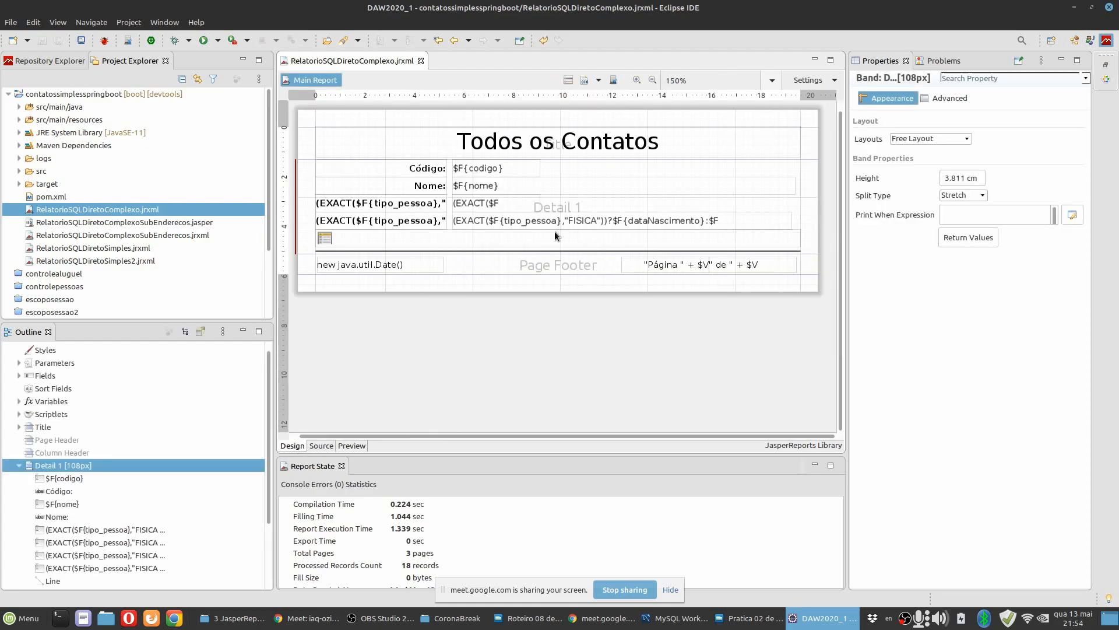
left_click(508, 249)
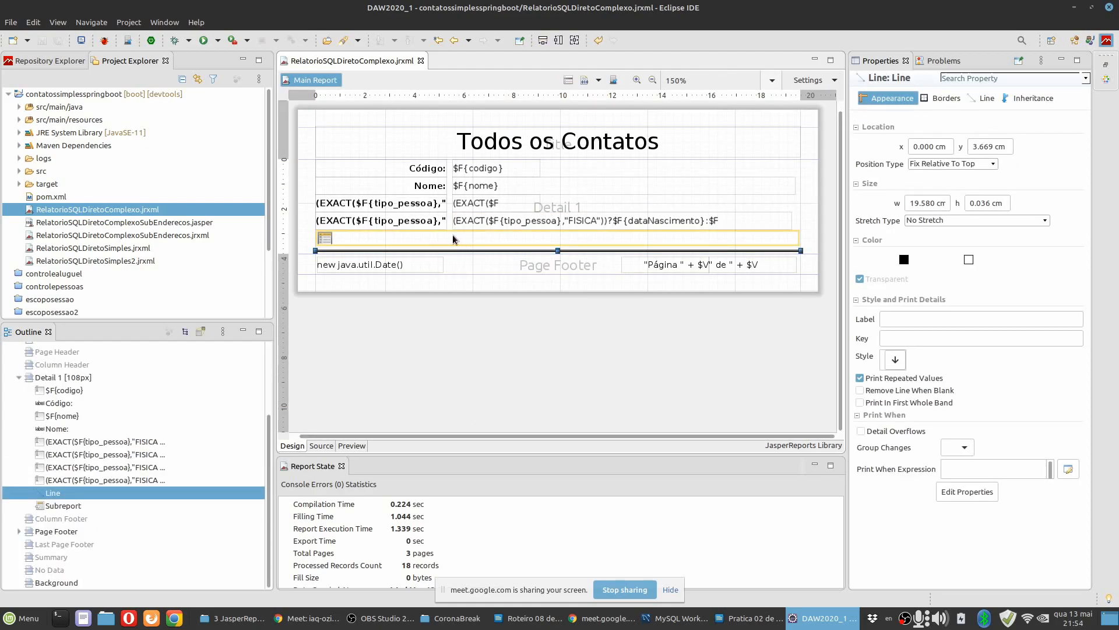
left_click(356, 446)
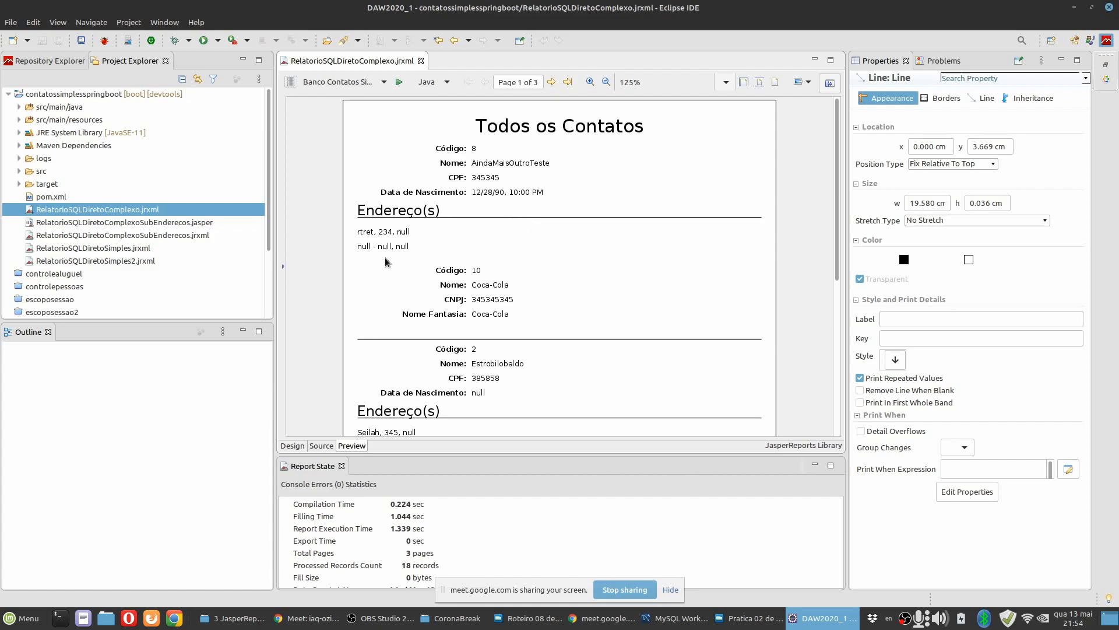
left_click(292, 446)
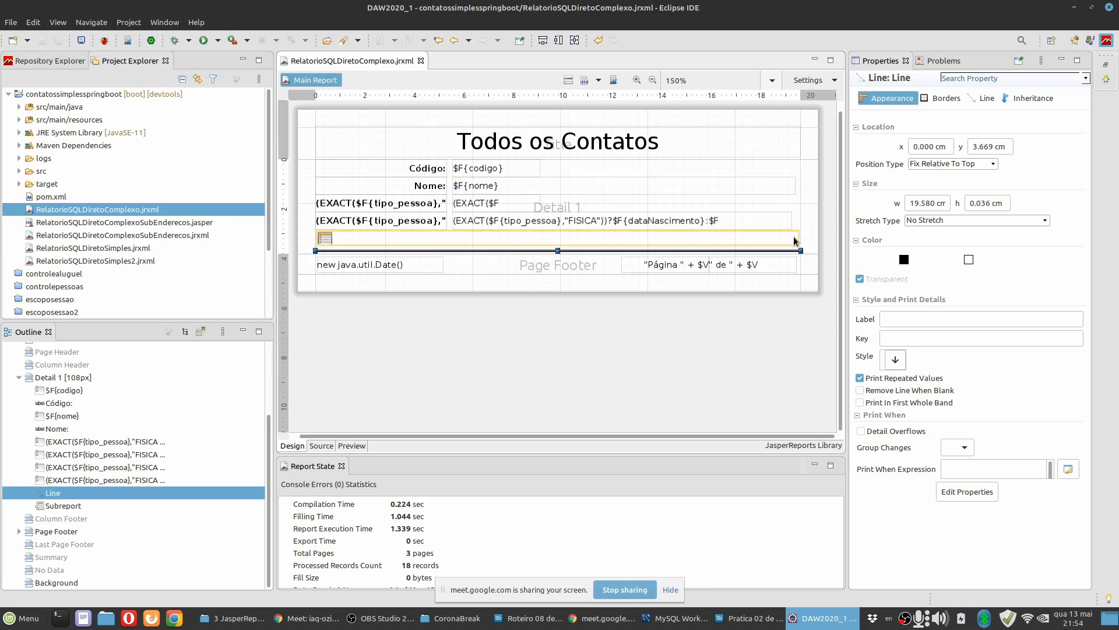
left_click(995, 164)
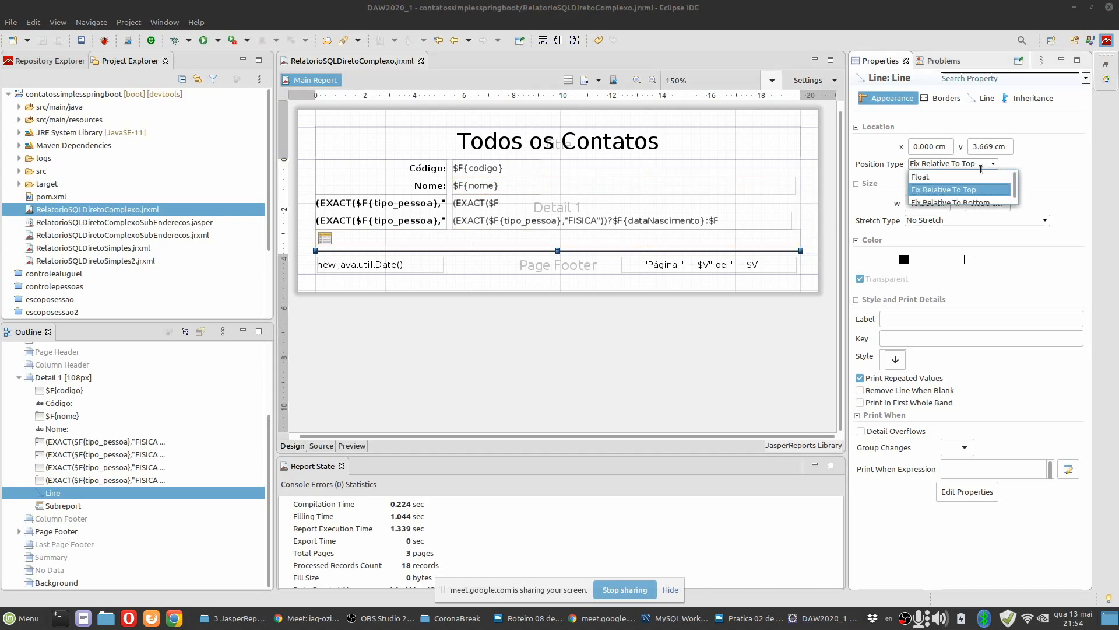
left_click(928, 178)
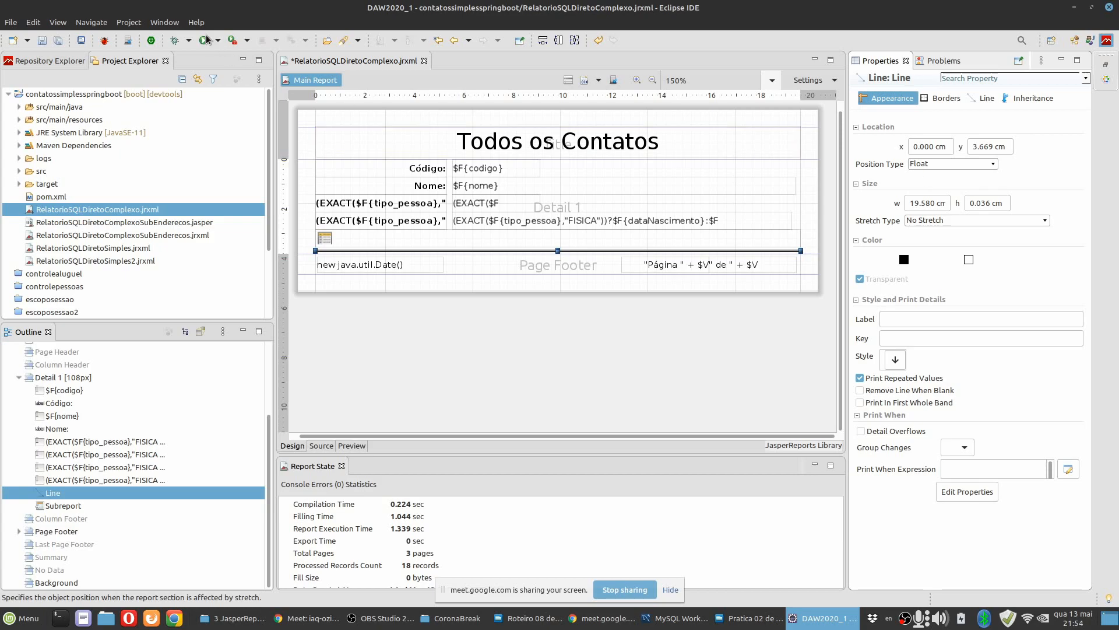
Save the main report, preview it again and check the separator line's placement after each contact's addresses.
key("ctrl+s")
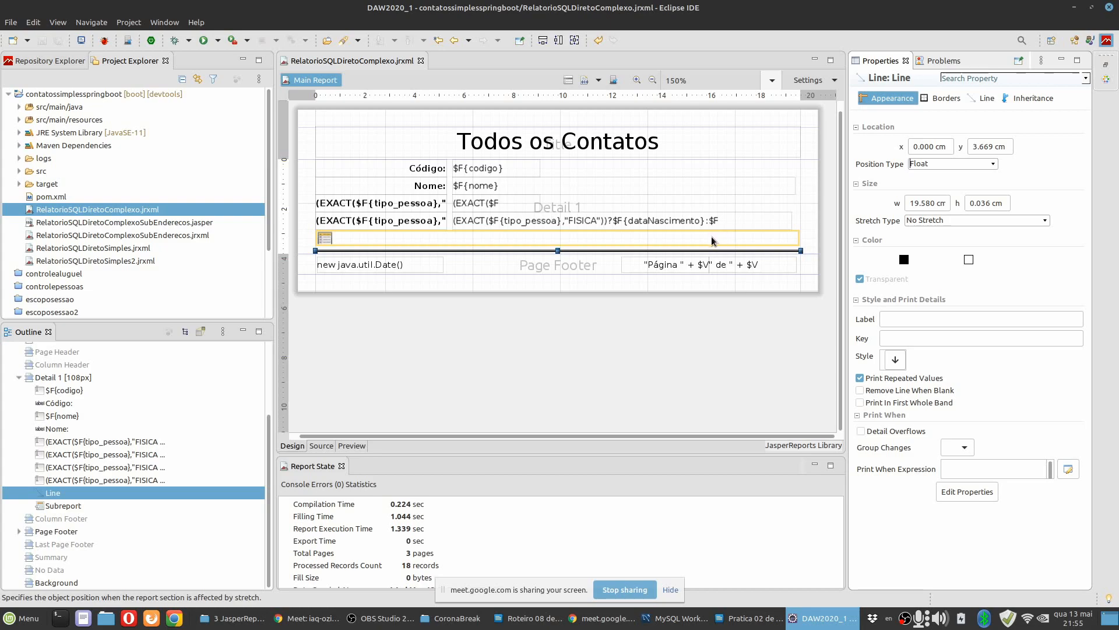
left_click(353, 446)
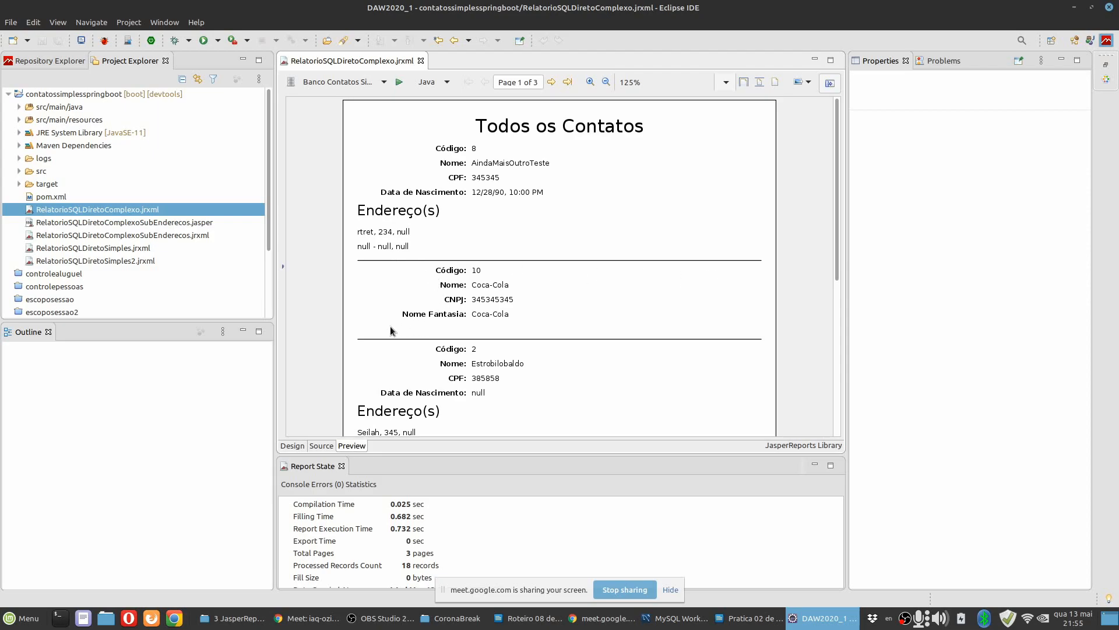
scroll(431, 324, "down", 5)
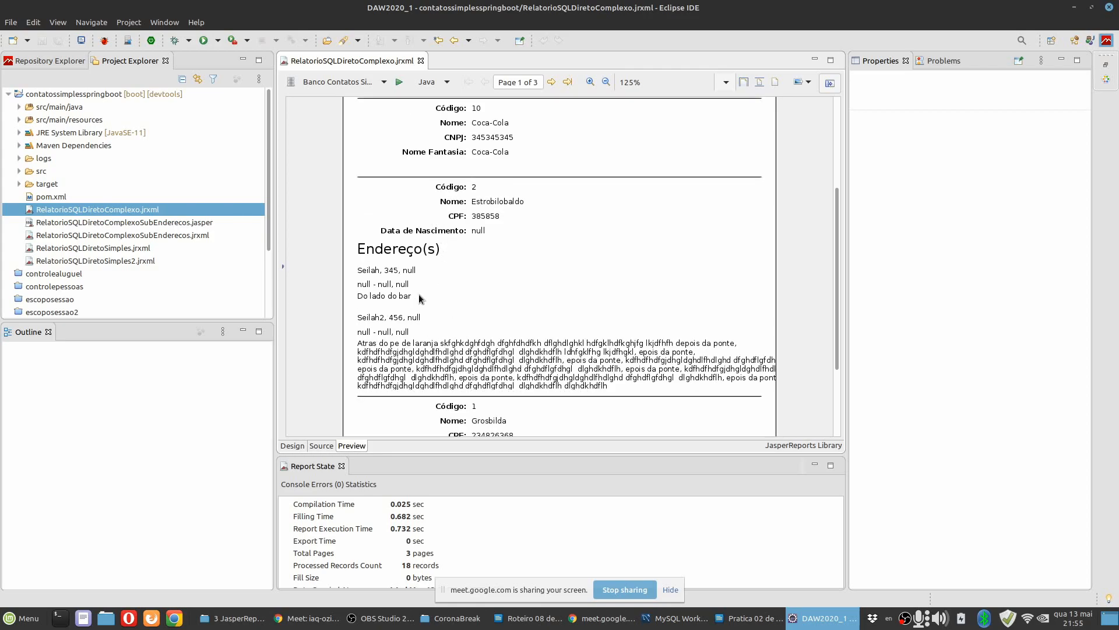
scroll(423, 323, "down", 4)
scroll(560, 114, "down", 2)
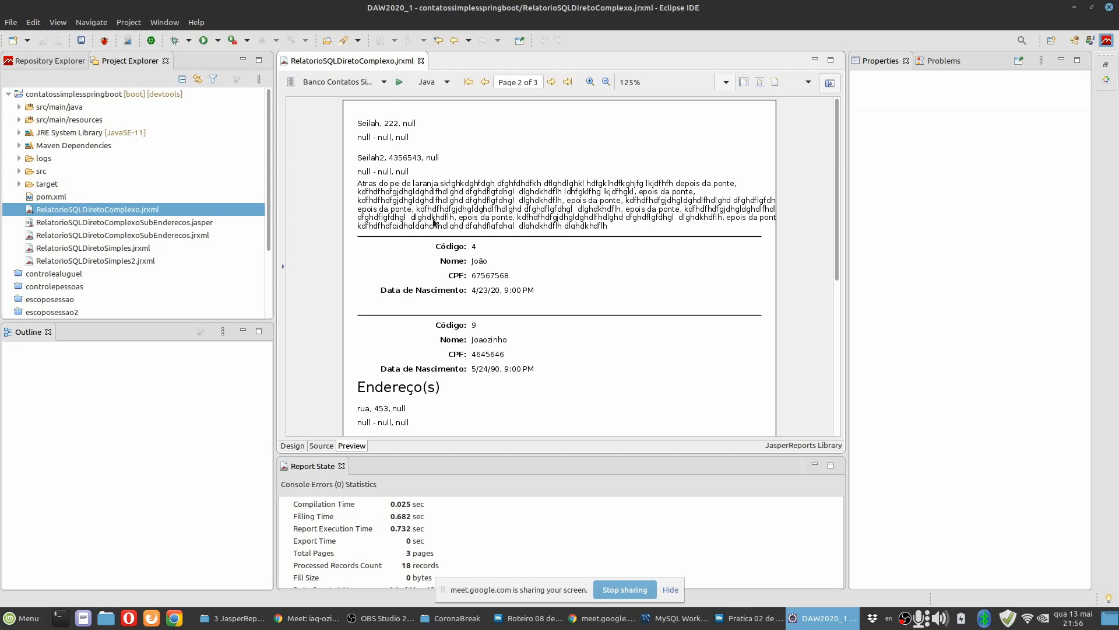
Switch to MySQL Workbench to check the pessoa table's records, and return to Eclipse to review the report preview from page 1.
left_click(678, 618)
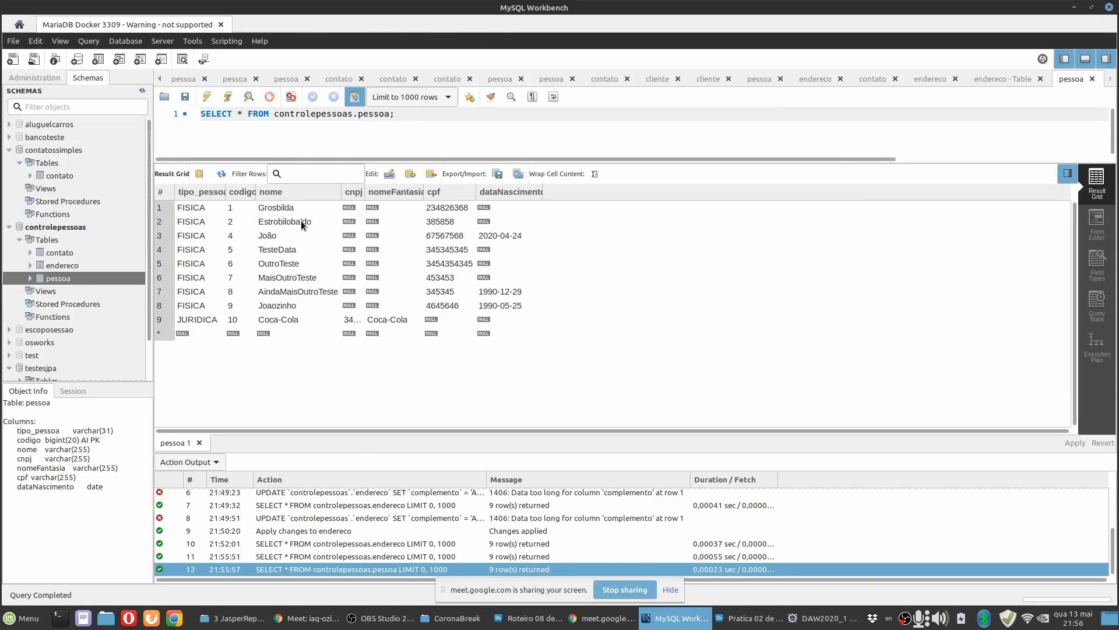
left_click(818, 620)
scroll(488, 341, "down", 3)
scroll(488, 342, "up", 3)
left_click(471, 83)
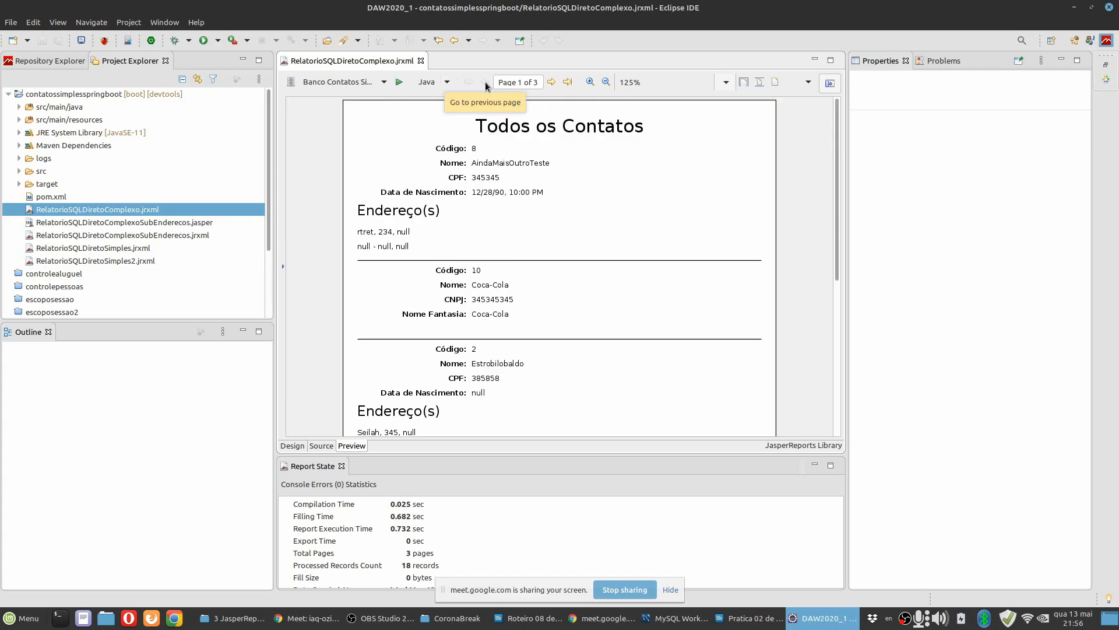
scroll(513, 246, "down", 5)
scroll(425, 287, "down", 1)
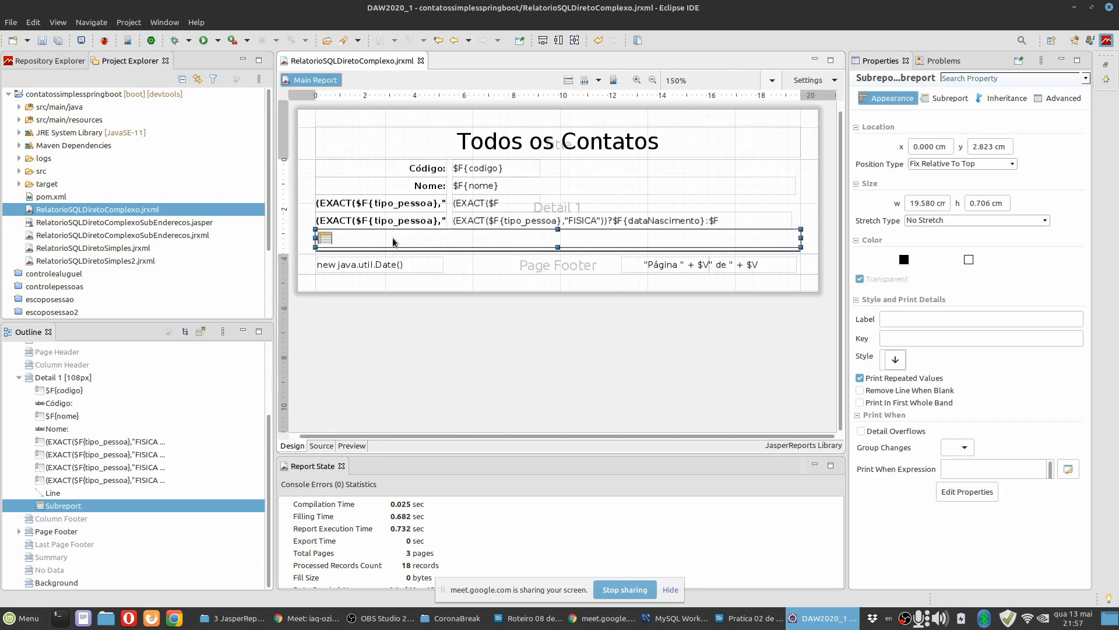
Open the embedded RelatorioSQLDiretoComplexoSubEnderecos.jrxml design and select the $F{complemento} field in its Detail 1 band.
double_click(354, 238)
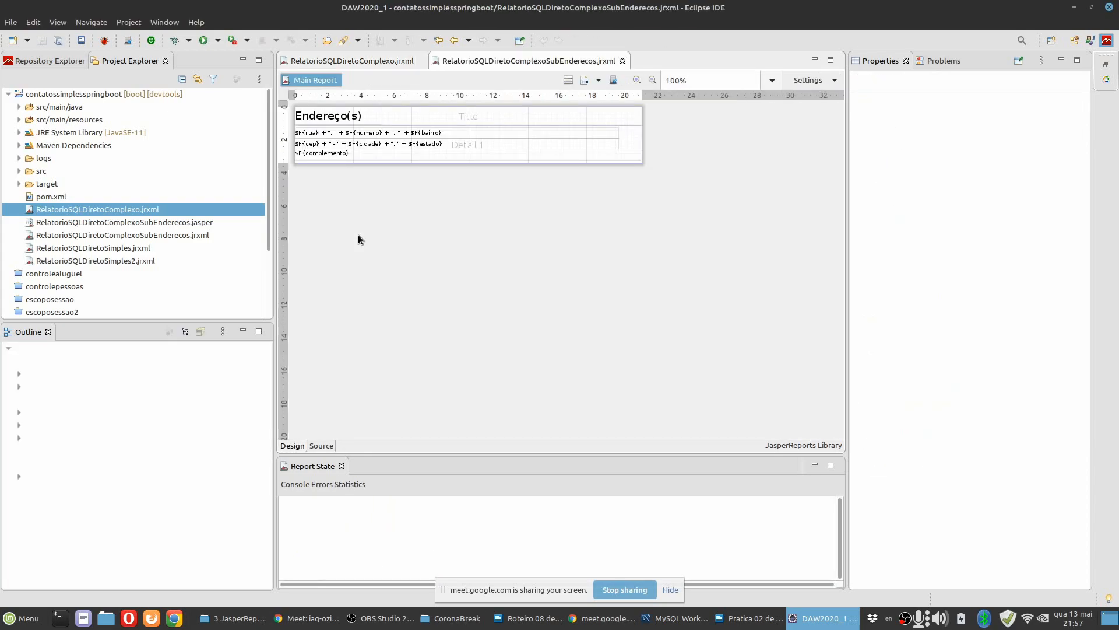
scroll(429, 228, "up", 4)
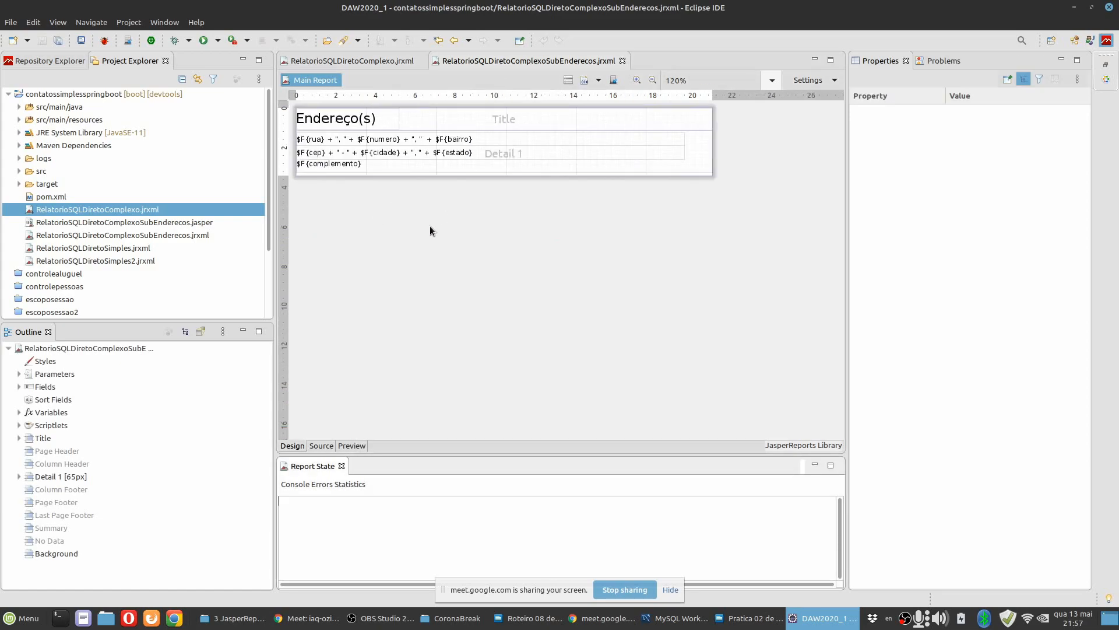
scroll(429, 228, "down", 3)
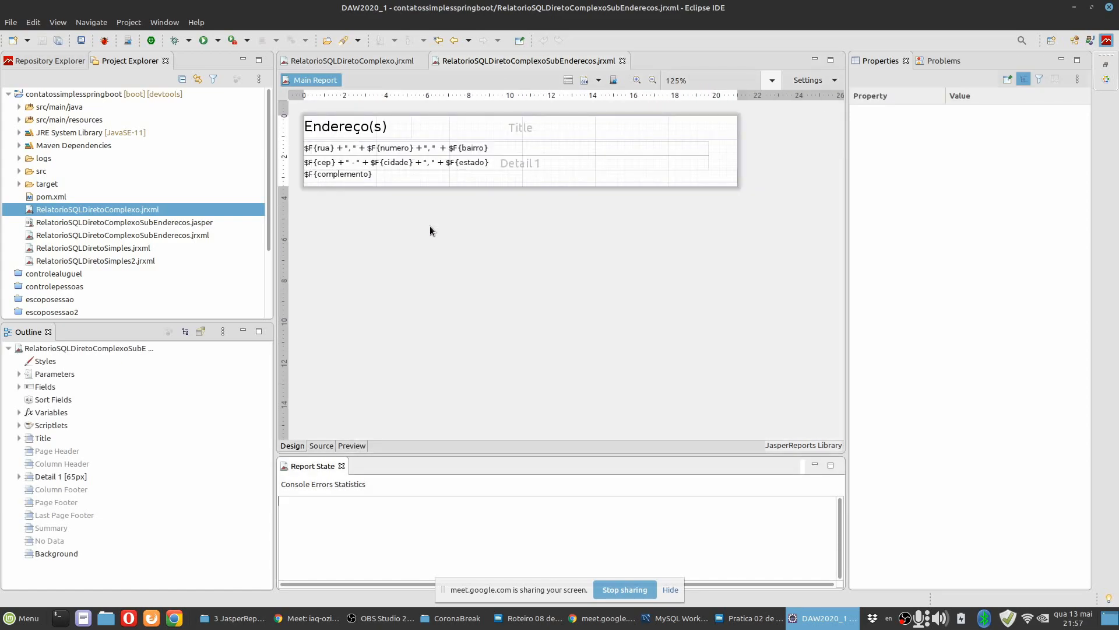
left_click(720, 153)
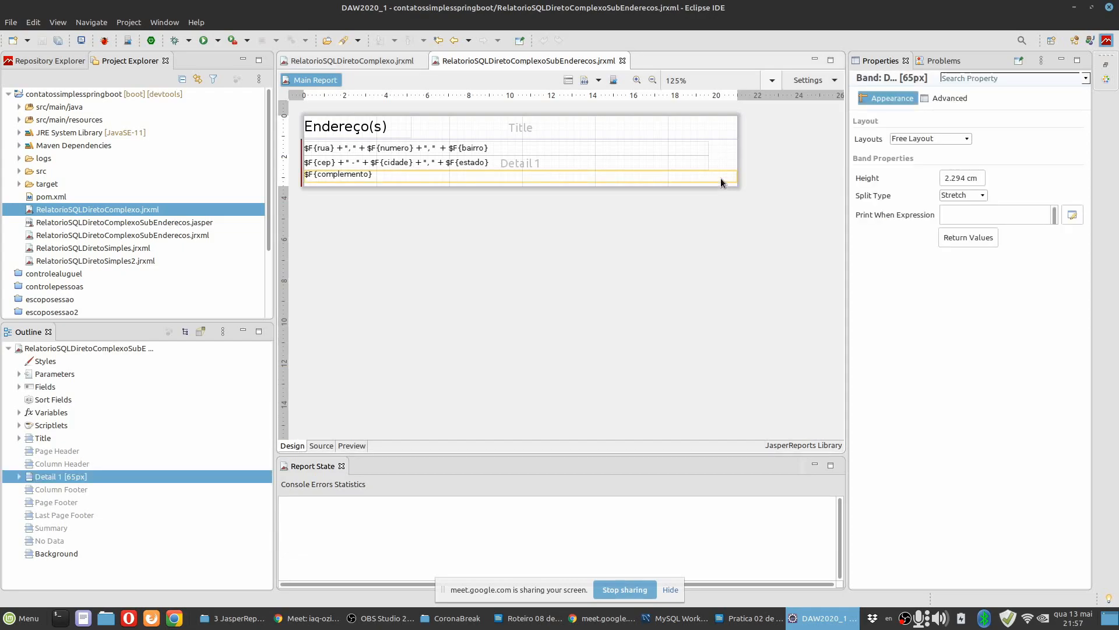
left_click(721, 177)
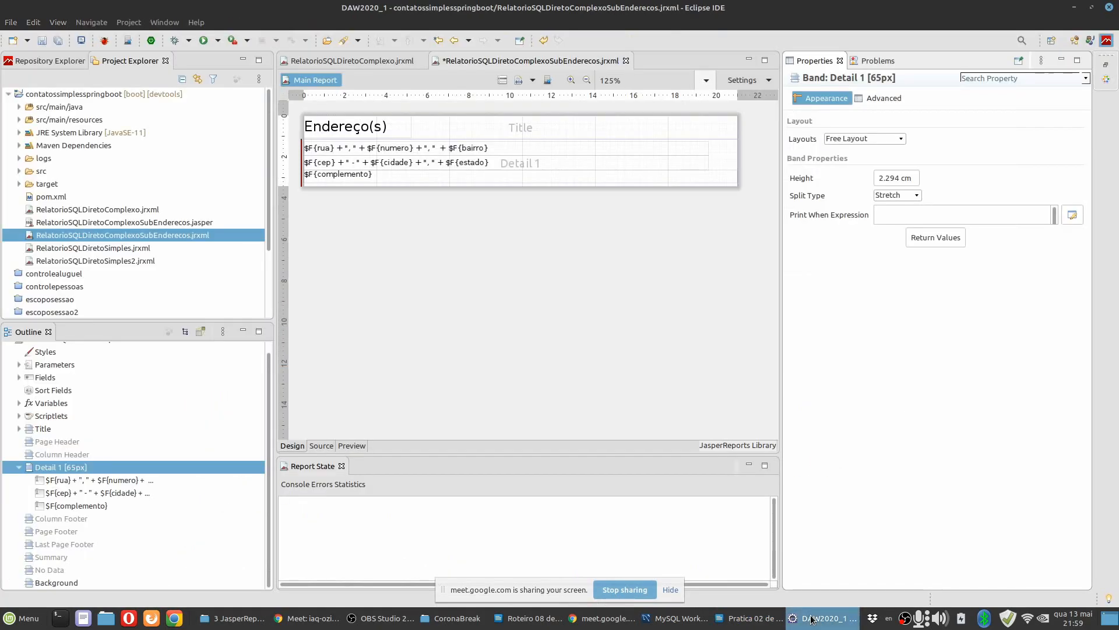
Enlarge the Detail 1 band of RelatorioSQLDiretoComplexo.jrxml to a height of about 8.5 cm.
left_click(350, 61)
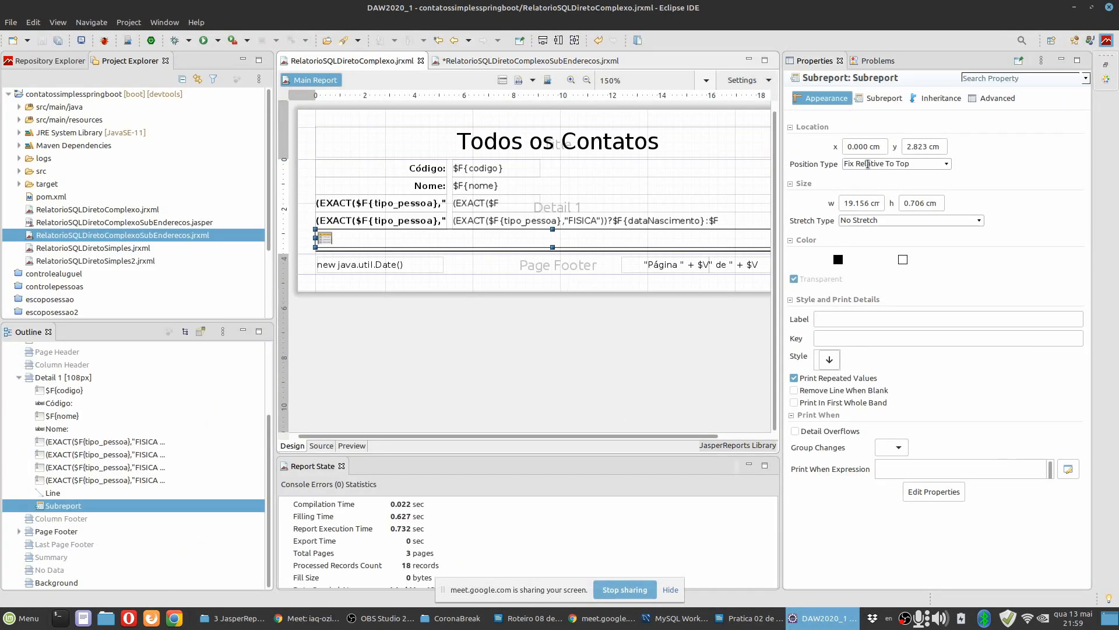
left_click(697, 396)
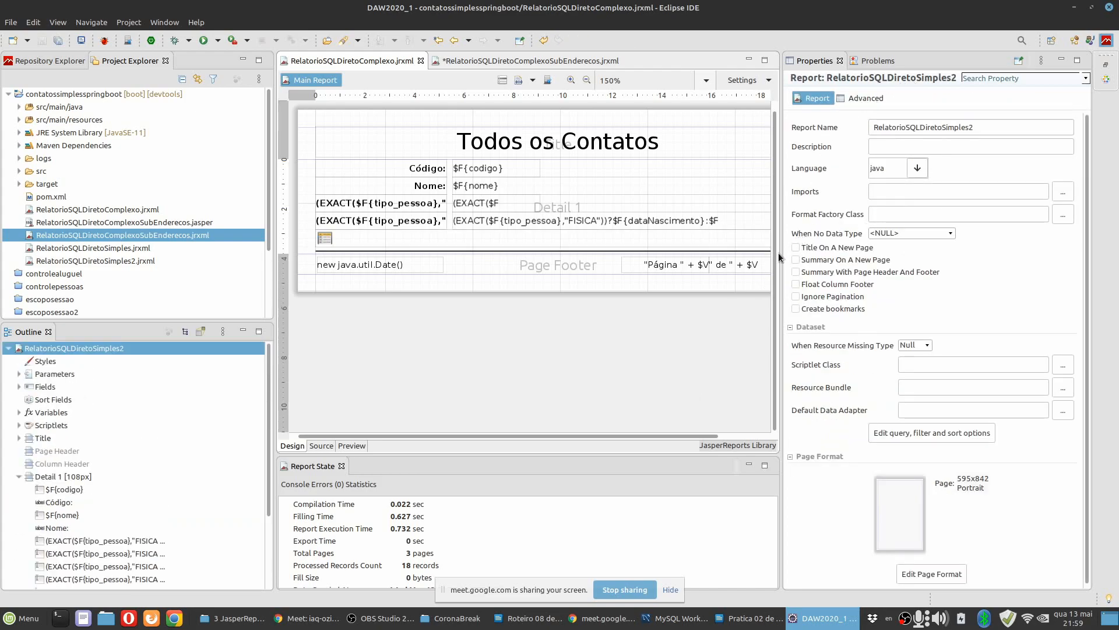
left_click_drag(784, 265, 806, 369)
left_click(563, 298)
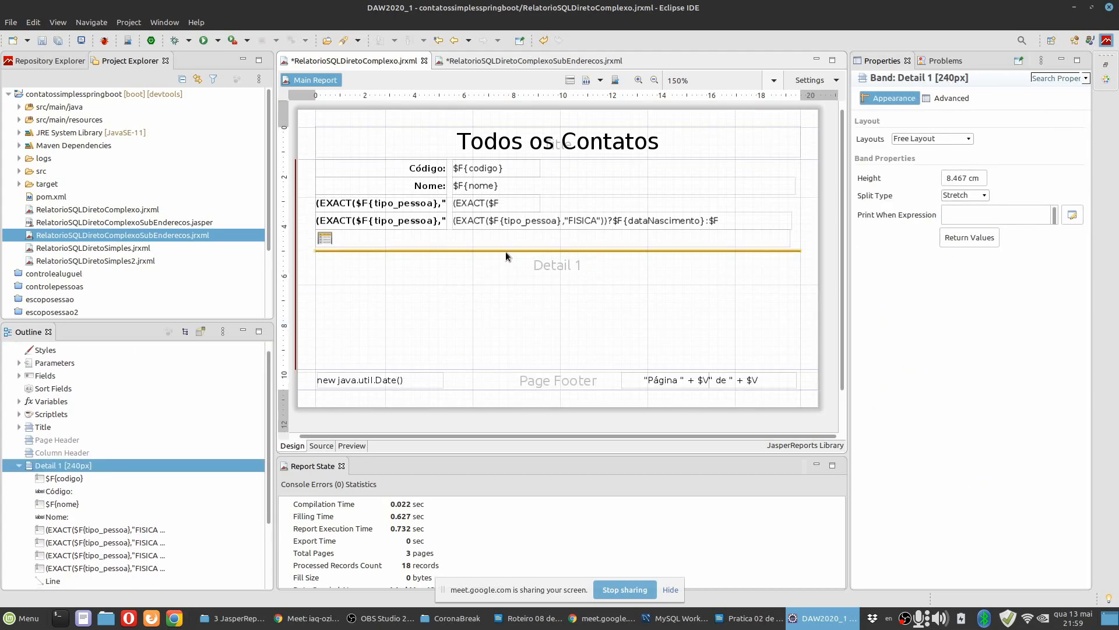
Move the separator line down in Detail 1, past y 6.2 cm, to leave free space below the addresses subreport.
left_click(505, 251)
key("Down")
key("Down")
key("Down")
key("Down")
key("Down")
key("Down")
key("Down")
key("Down")
key("Down")
key("Down")
key("Down")
key("Down")
key("Down")
key("Down")
key("Down")
key("Down")
key("Down")
key("Down")
key("Down")
key("Down")
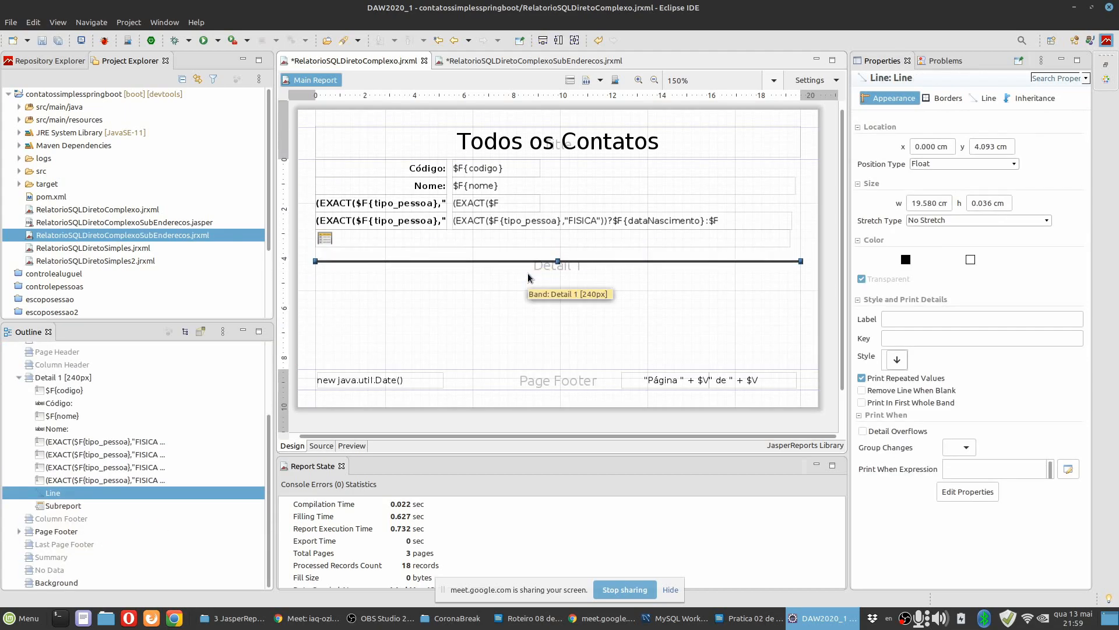
key("Down")
key("Down")
key("Down")
key("Down")
key("Down")
key("Down")
key("Down")
key("Down")
key("Down")
key("Down")
key("Down")
key("Down")
key("Down")
key("Down")
key("Down")
key("Down")
key("Down")
key("Down")
key("Down")
key("Down")
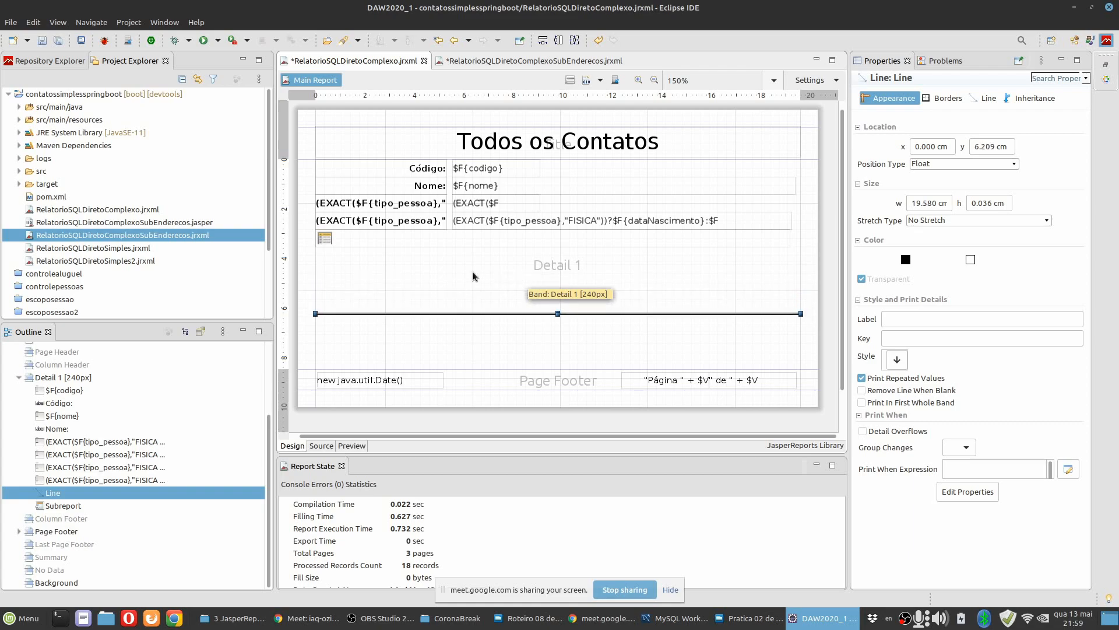
left_click(471, 294)
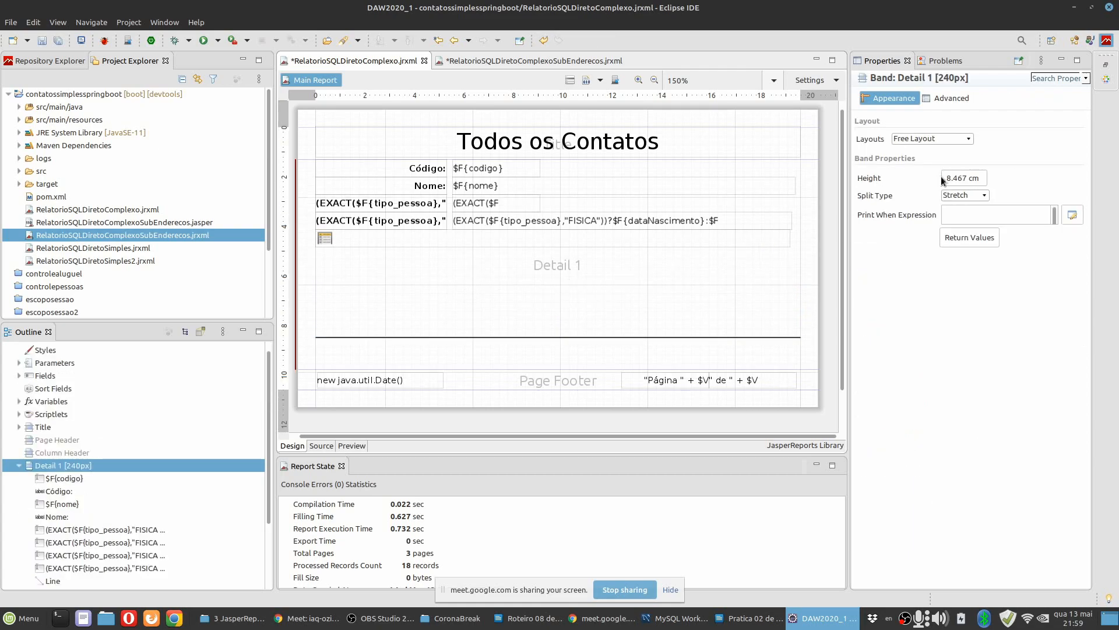
Add a second Subreport element below the addresses subreport in Detail 1, creating a new report from the Blank A4 template.
left_click(1106, 78)
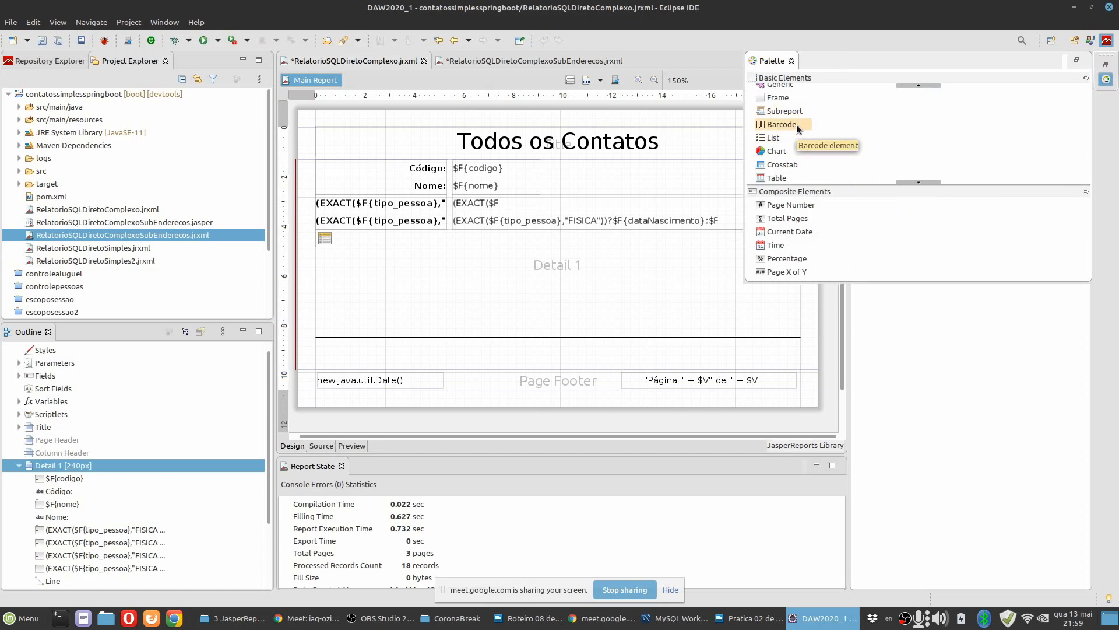
scroll(799, 129, "up", 2)
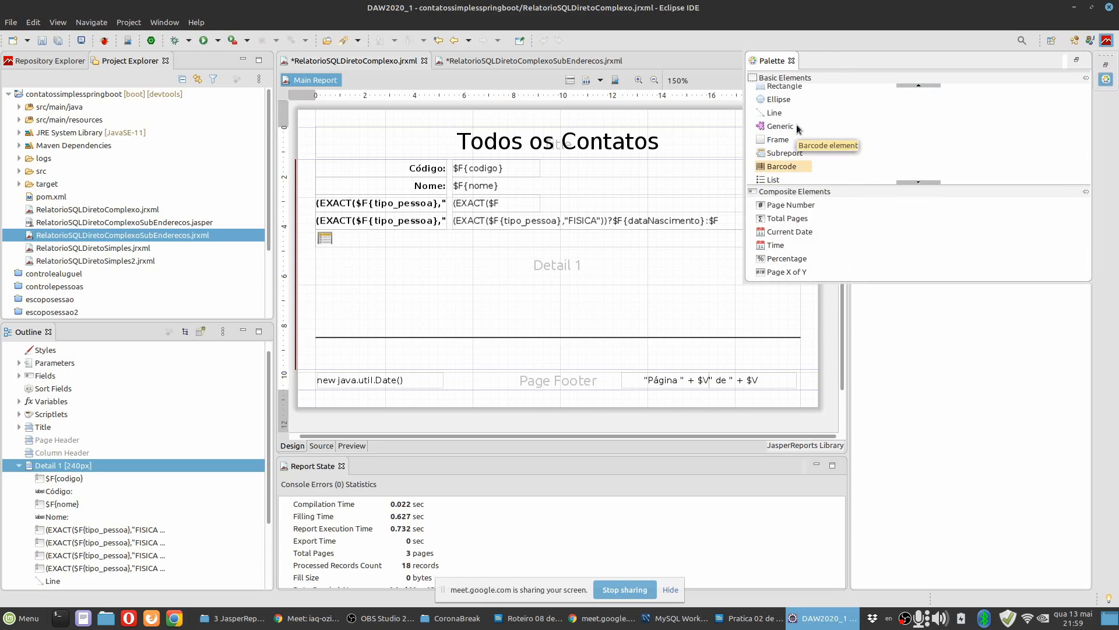
left_click_drag(784, 153, 342, 275)
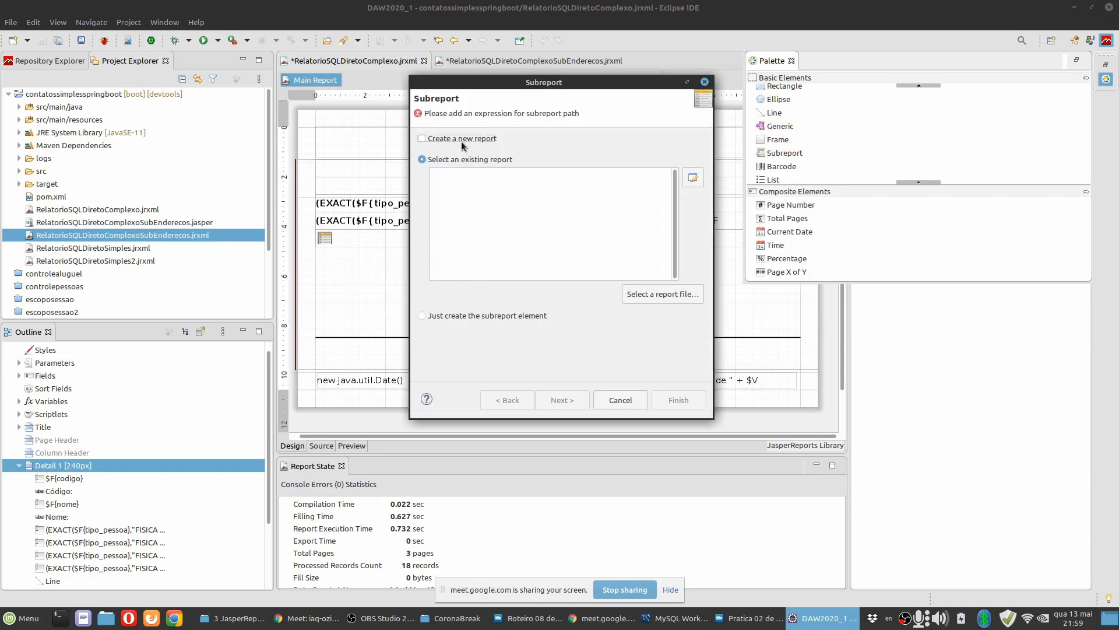
left_click(422, 138)
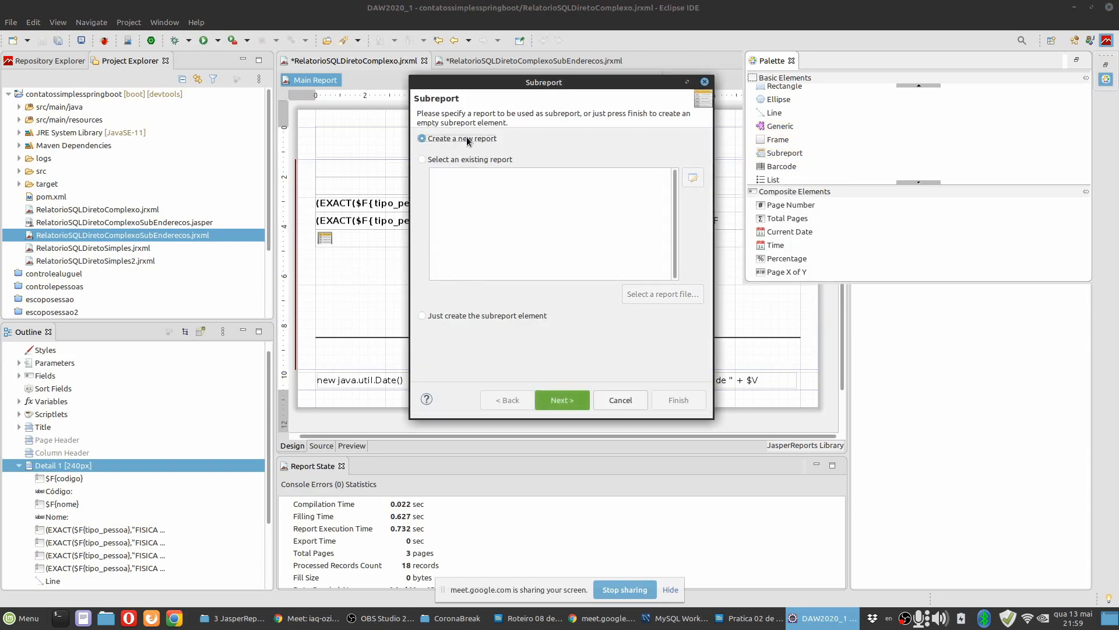
left_click(556, 401)
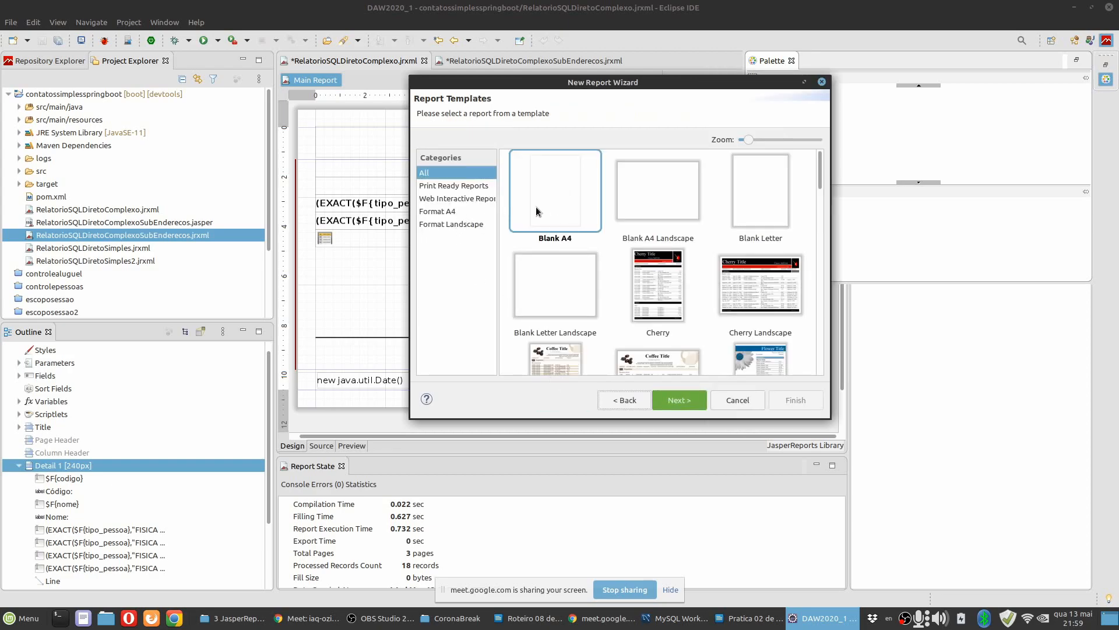
left_click(678, 402)
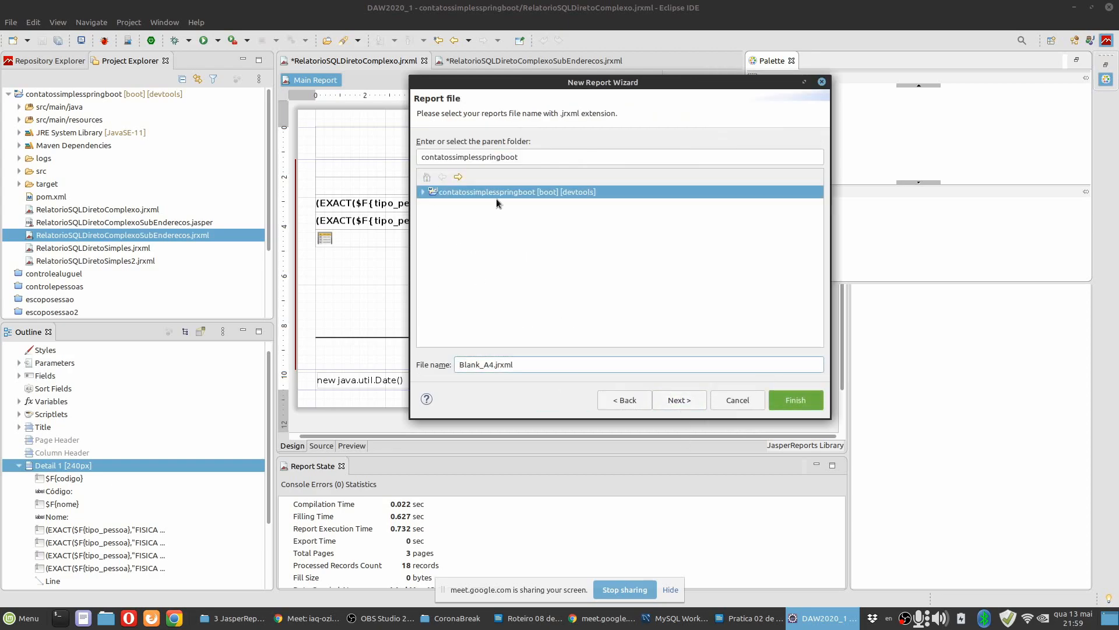
Name the new subreport file RelatorioSQLDiretoComplexoSubContatos.jrxml in the contatossimplesspringboot folder.
double_click(489, 367)
type("RelatorioSQLDIretoComplexoSubCot")
key("BackSpace")
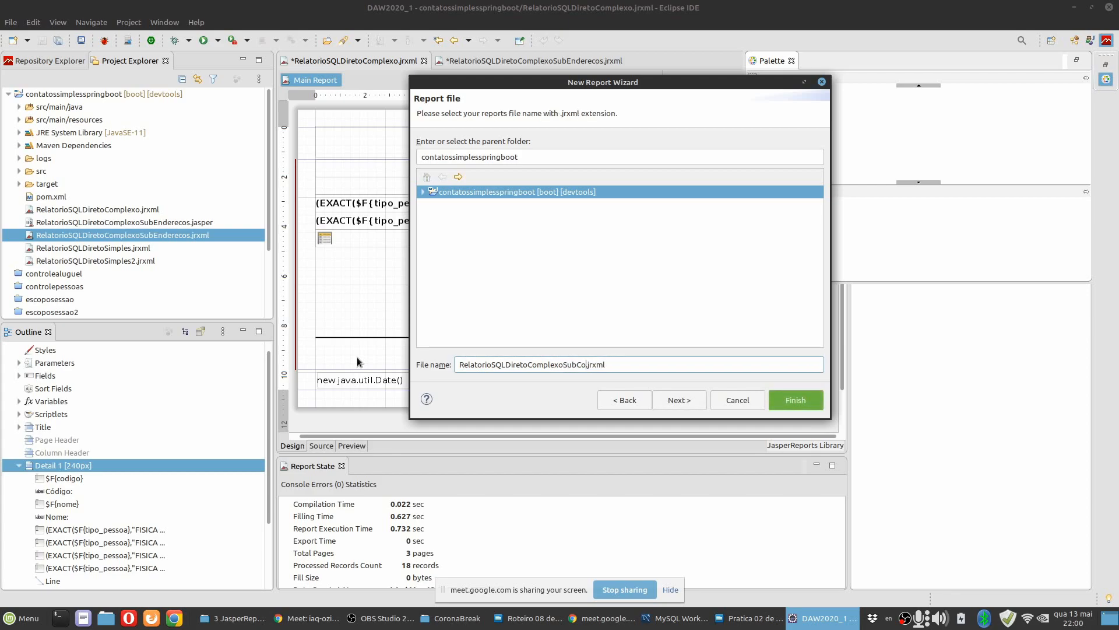
type("ntatos")
Choose Banco Contatos Simples - Database JDBC Connection as the new subreport's data adapter.
left_click(676, 400)
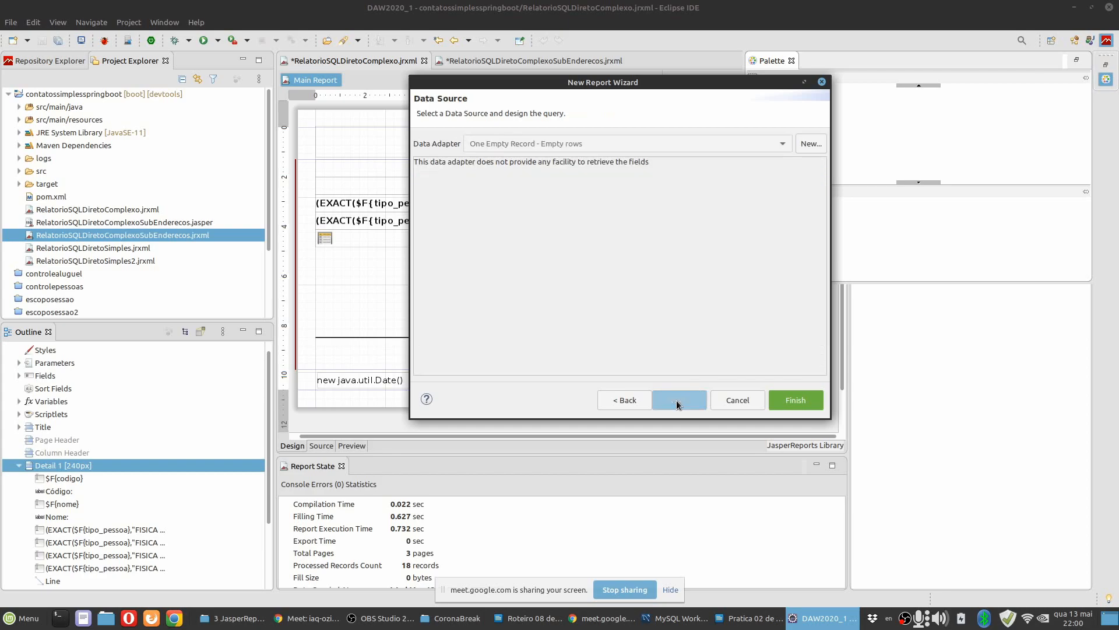
left_click(509, 143)
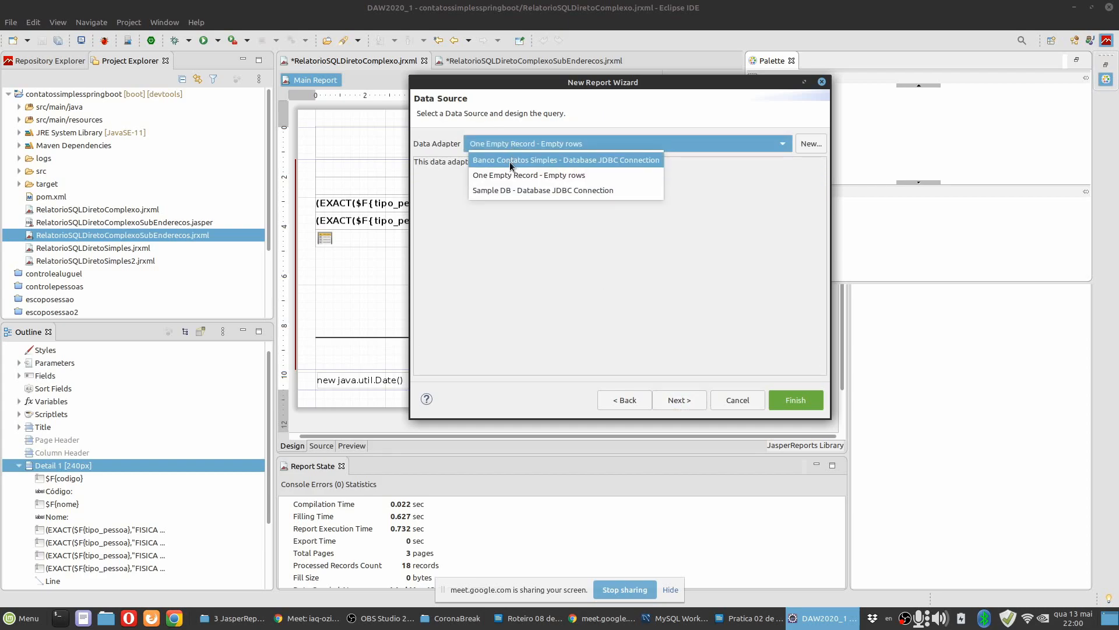
left_click(510, 161)
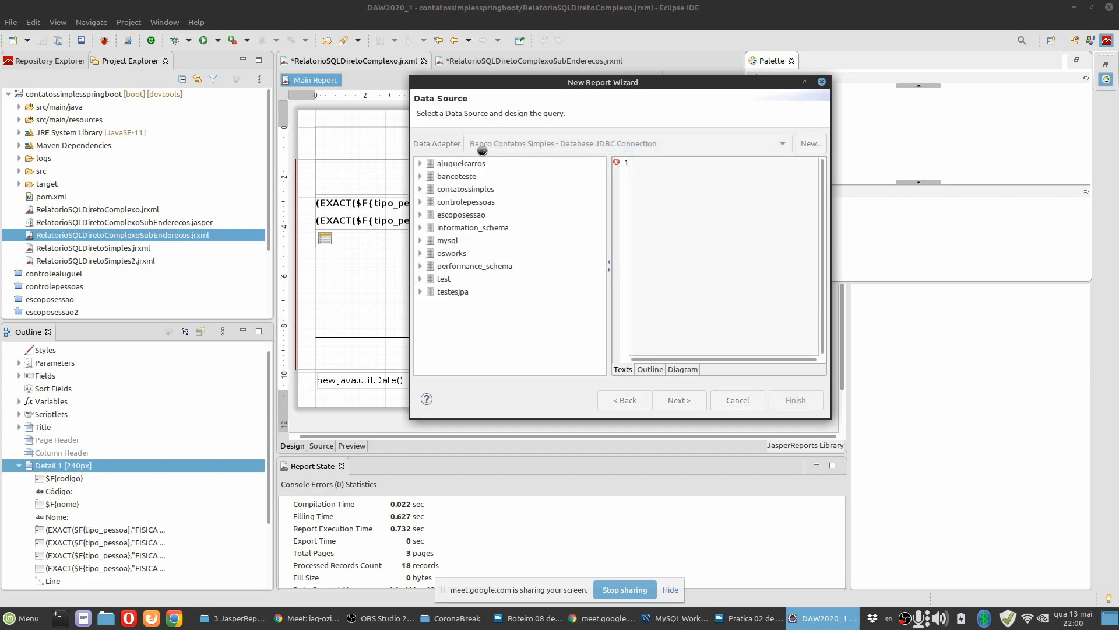
Build the subreport query from the controlepessoas contato table, selecting all of its columns.
left_click(421, 202)
left_click(431, 253)
left_click_drag(468, 265, 615, 184)
key("BackSpace")
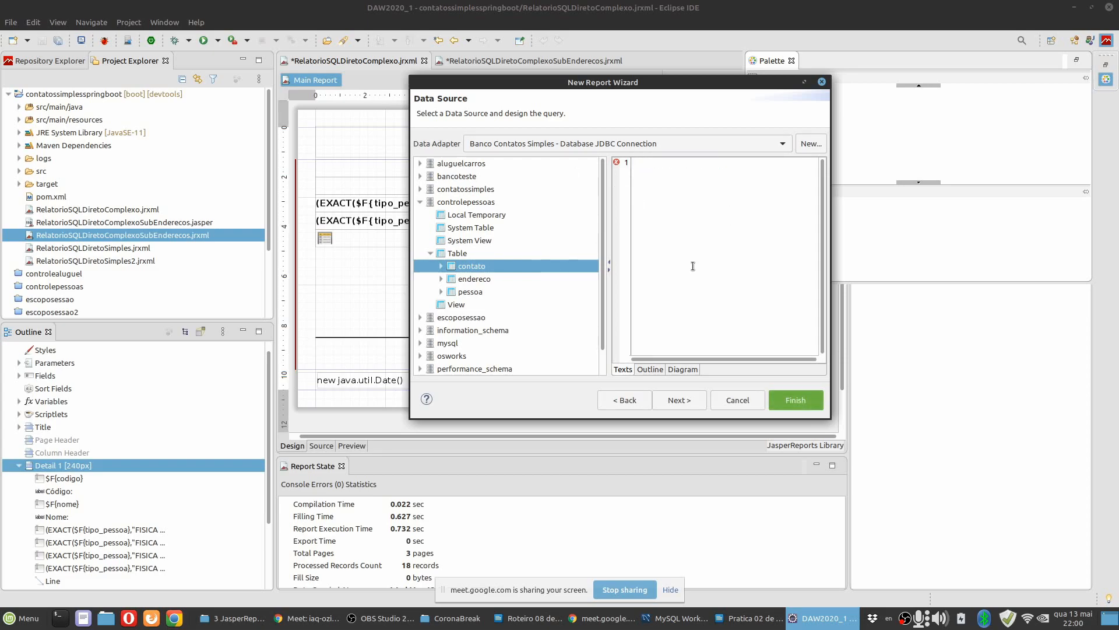
left_click(682, 370)
left_click_drag(501, 262, 701, 205)
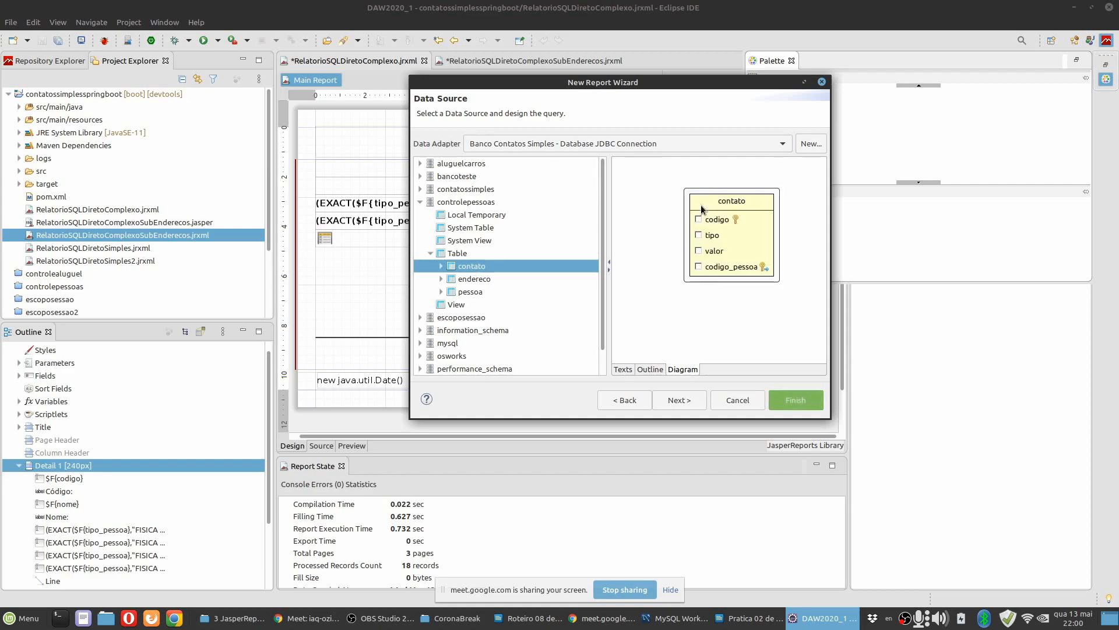
right_click(751, 203)
left_click(778, 335)
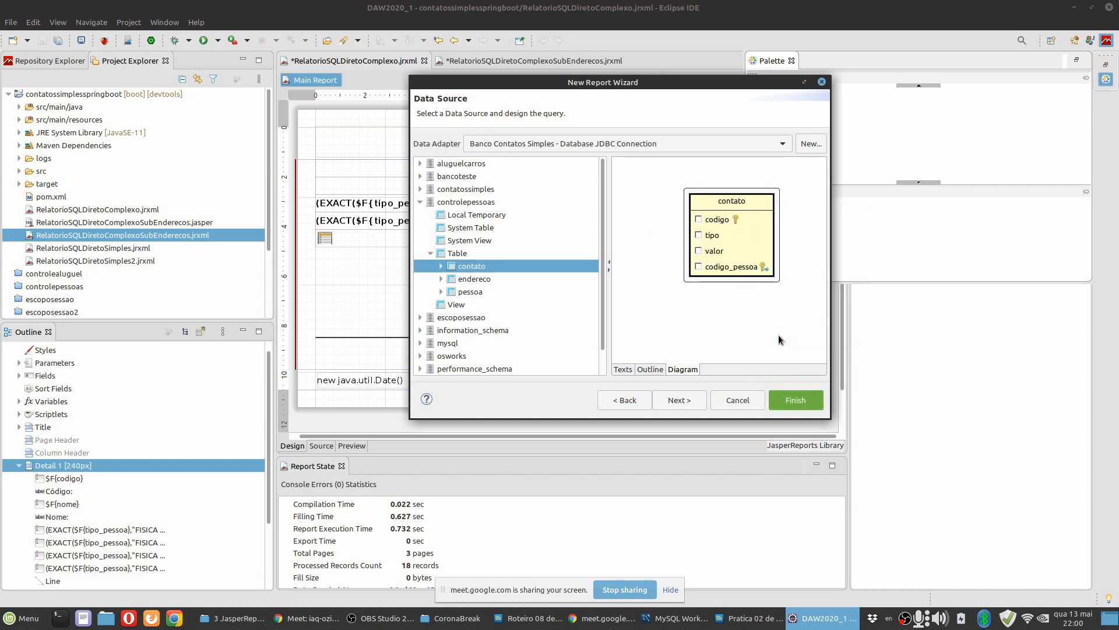
left_click(626, 369)
Check the contacts subreport instructions in the LibreOffice Writer practice document and include all contato dataset fields in the new subreport.
key("alt+Tab")
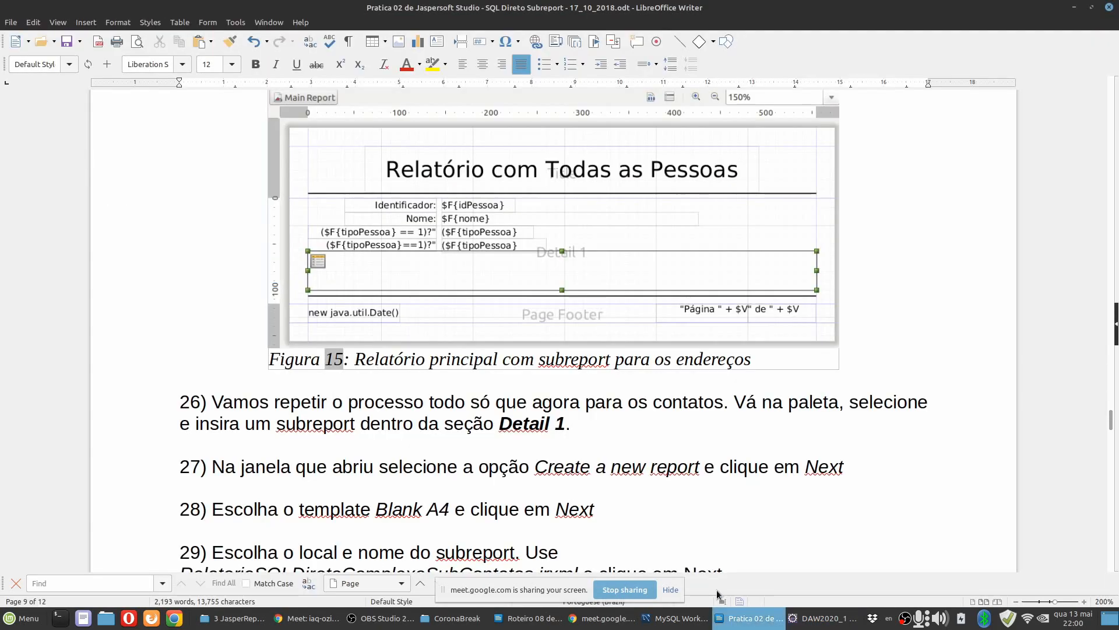
scroll(618, 440, "down", 3)
scroll(624, 422, "down", 5)
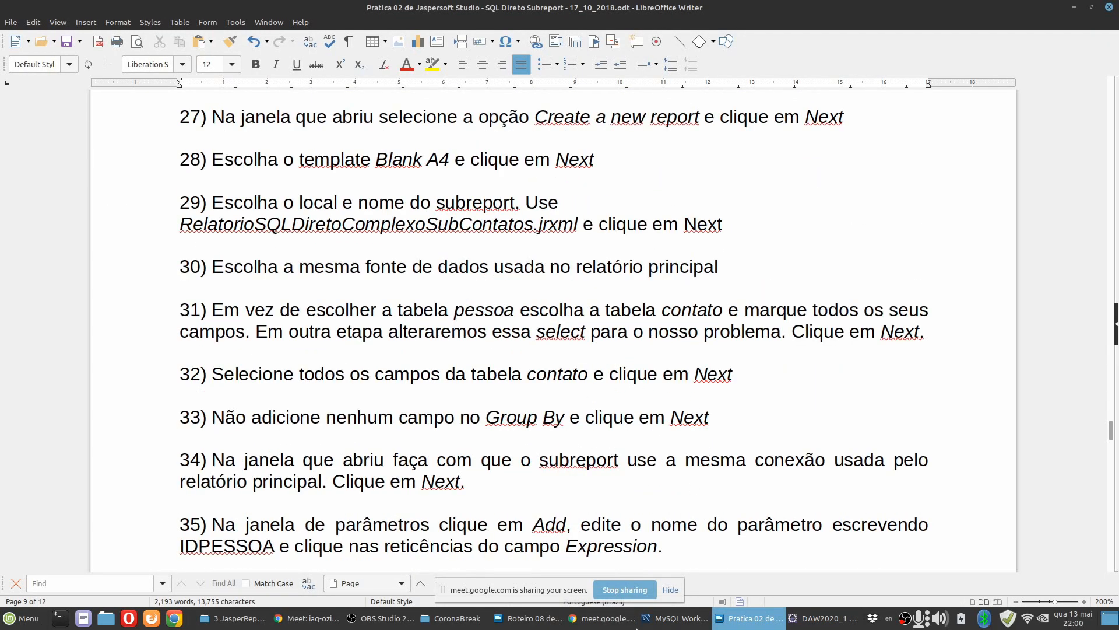
left_click(801, 619)
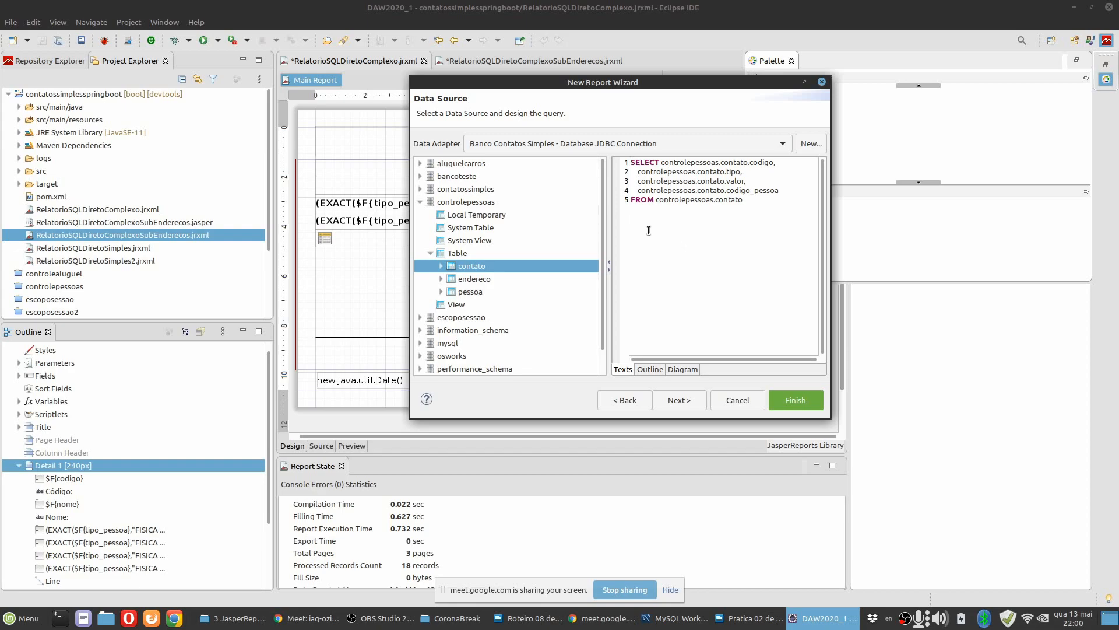
left_click(665, 402)
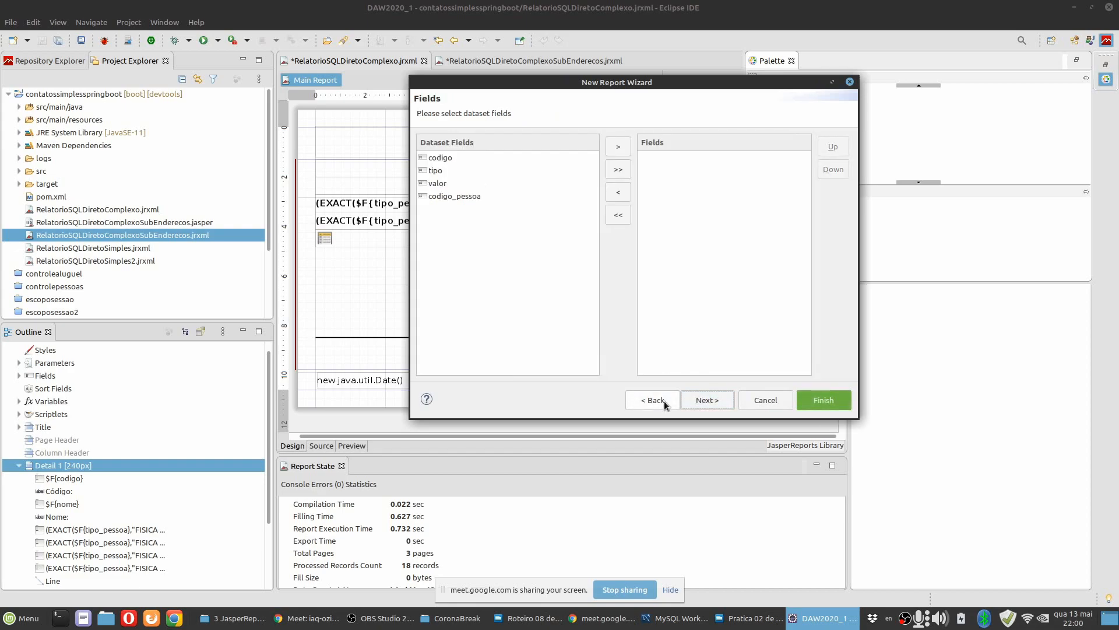
left_click(617, 170)
left_click(697, 402)
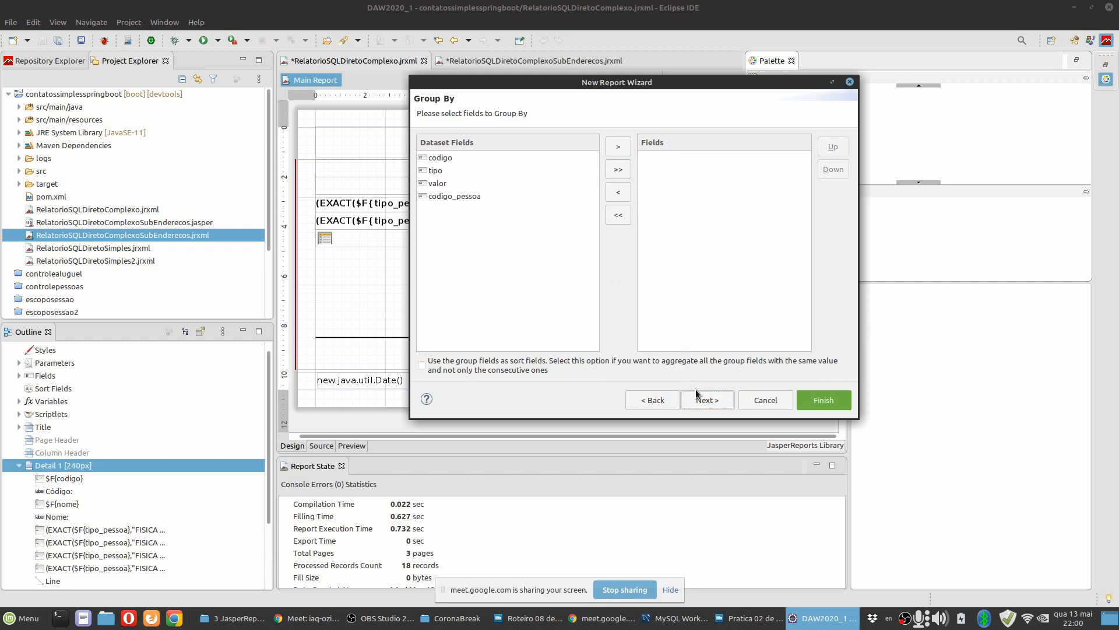
Leave the subreport without grouping fields and make it use the same JDBC connection as the master report.
left_click(701, 404)
left_click(469, 143)
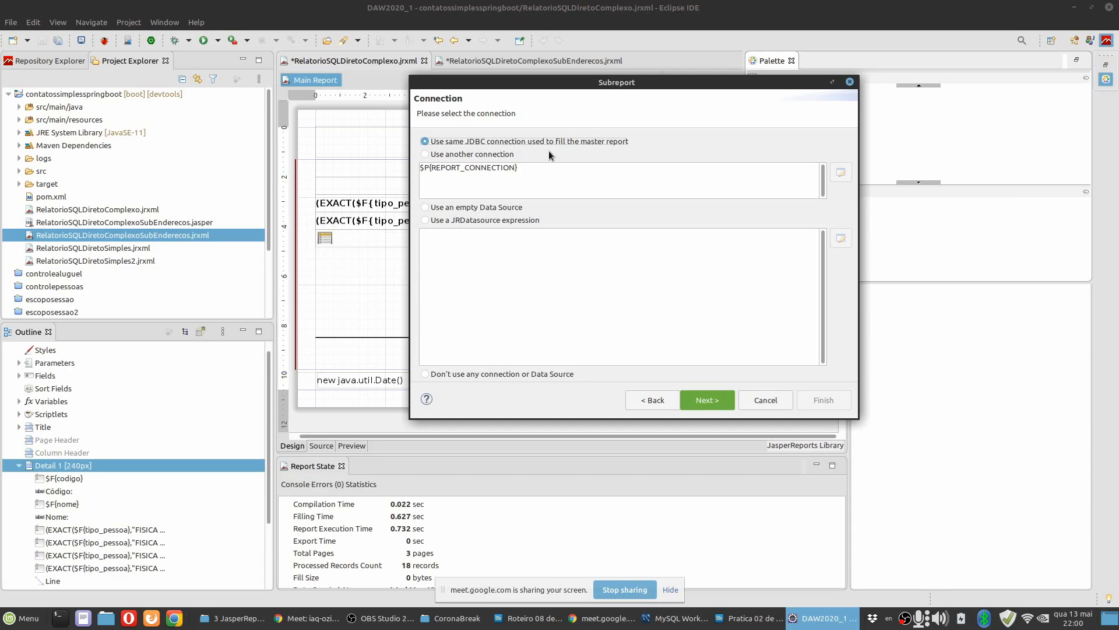
left_click(704, 396)
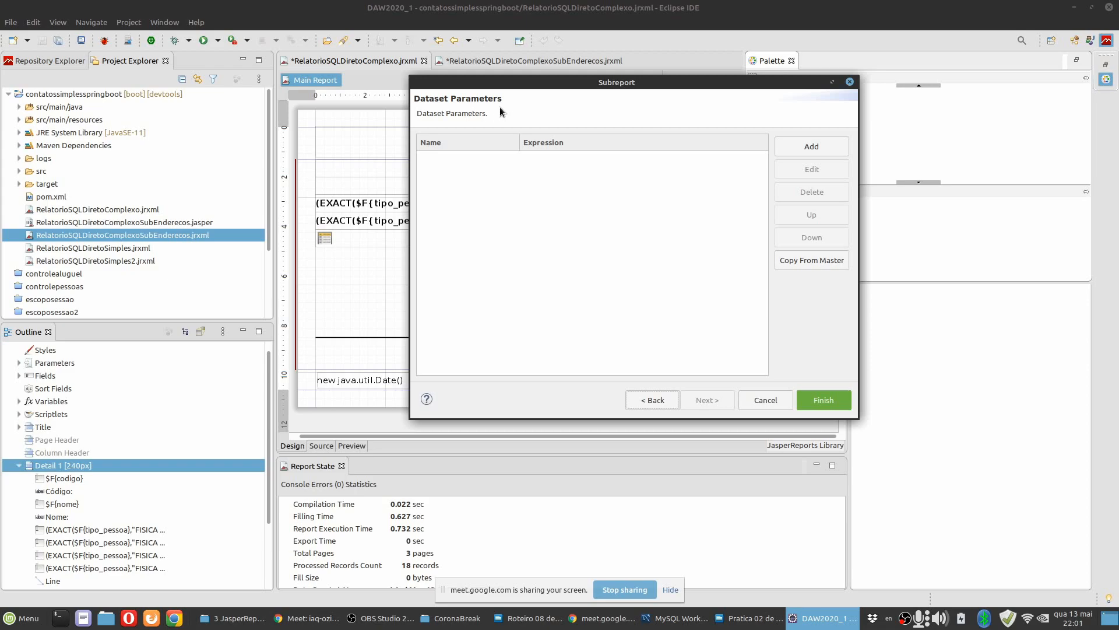
Add a dataset parameter named CODIGOPESSOA to the contacts subreport.
left_click(812, 148)
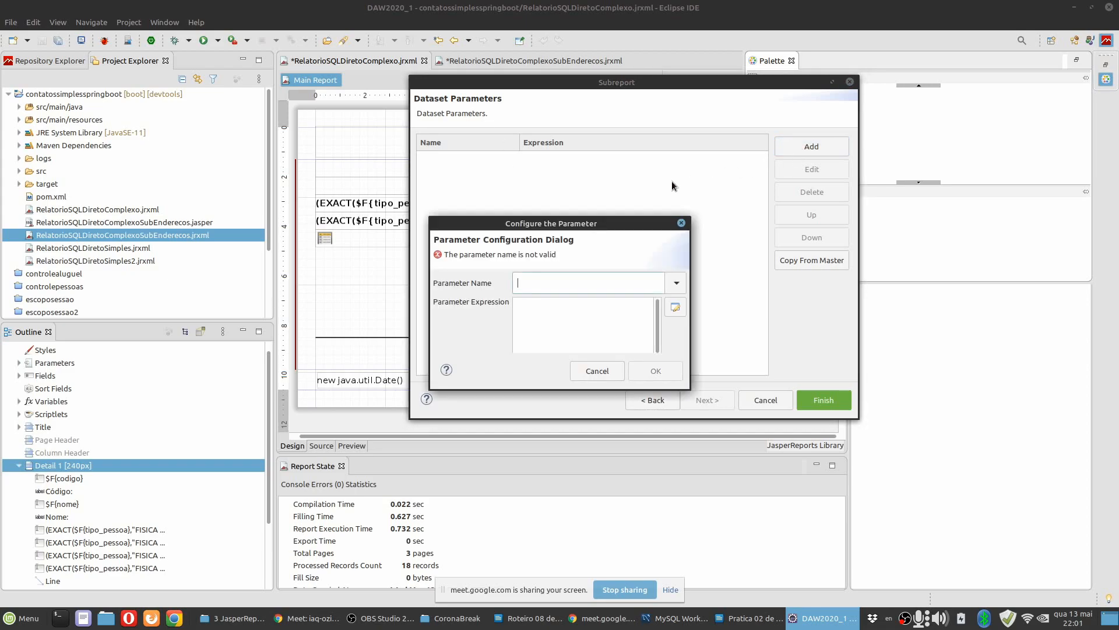
left_click_drag(544, 225, 626, 226)
left_click(631, 284)
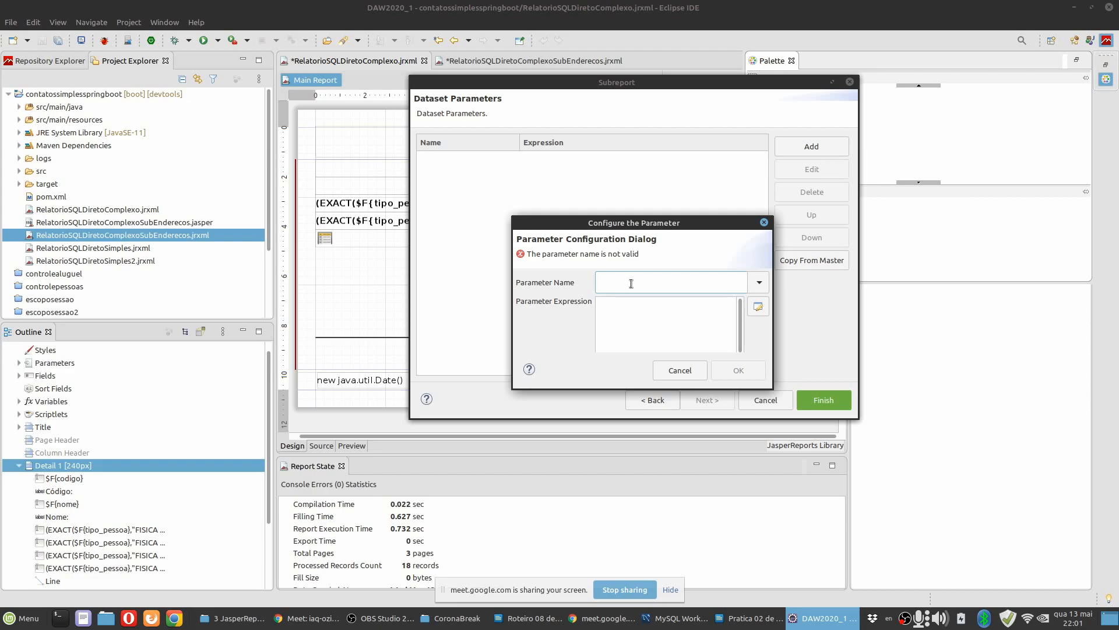
type("c")
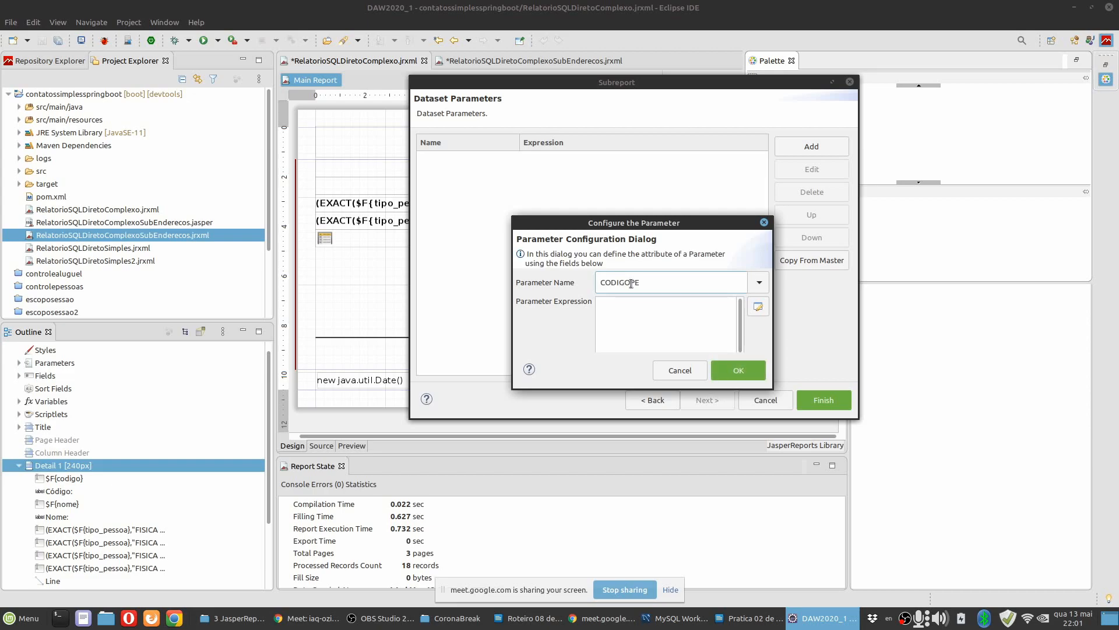
left_click(632, 316)
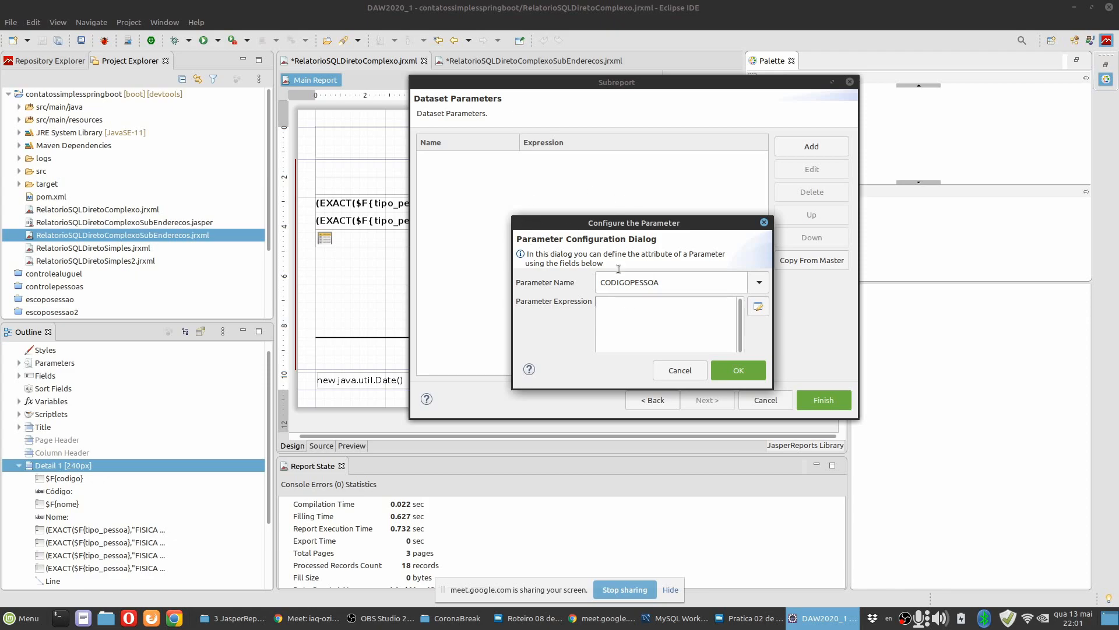
Set the CODIGOPESSOA parameter's expression to $F{codigo} and finish the subreport wizard.
left_click(758, 307)
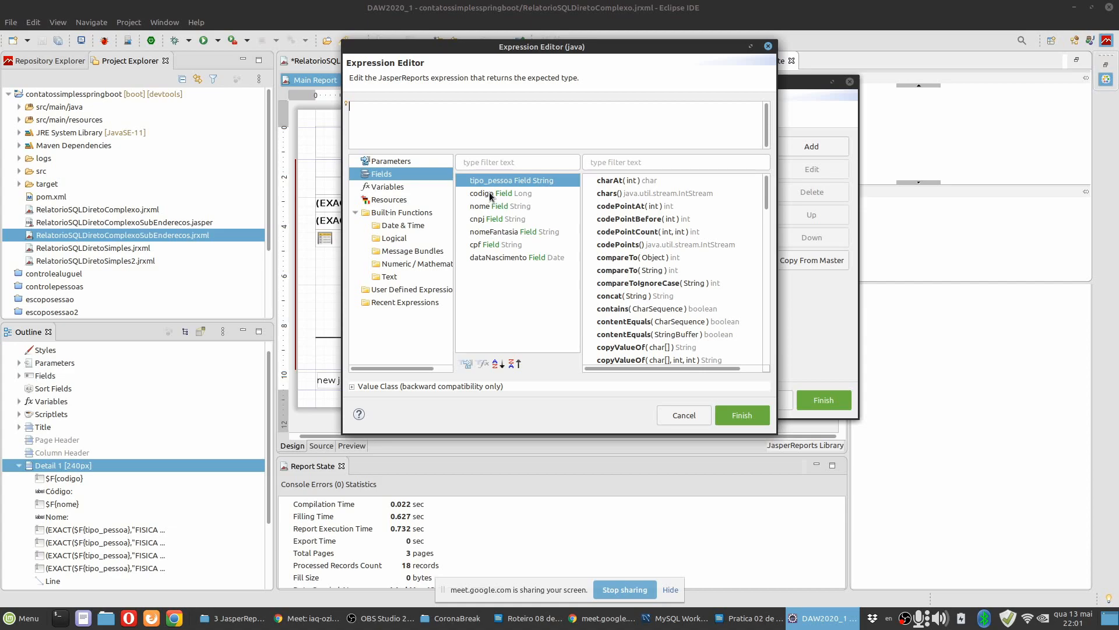
double_click(489, 196)
left_click(743, 416)
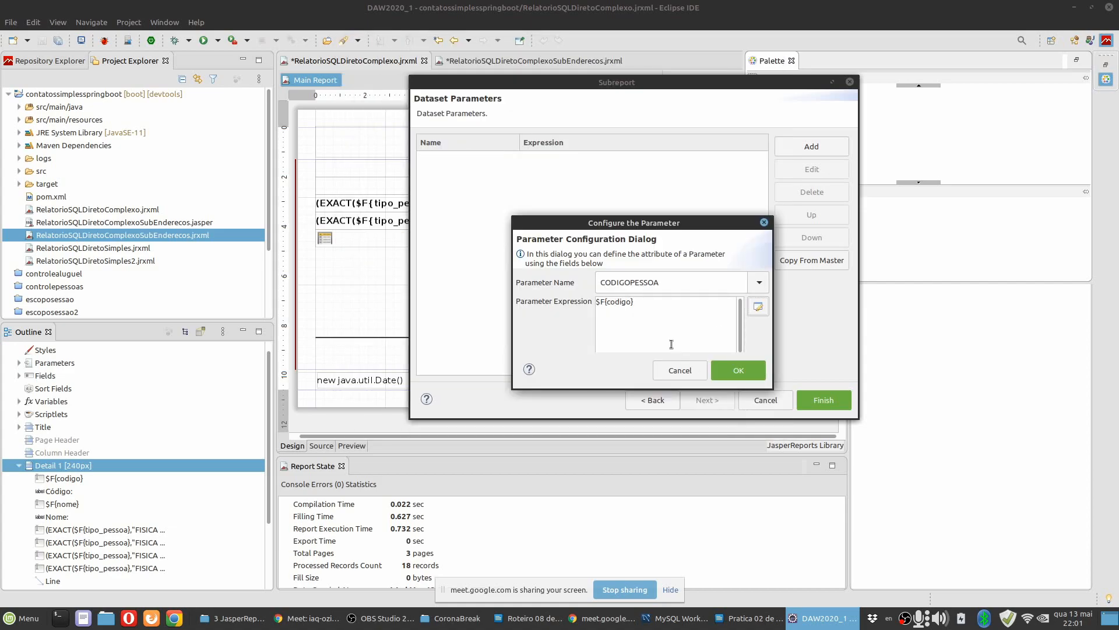
left_click(735, 371)
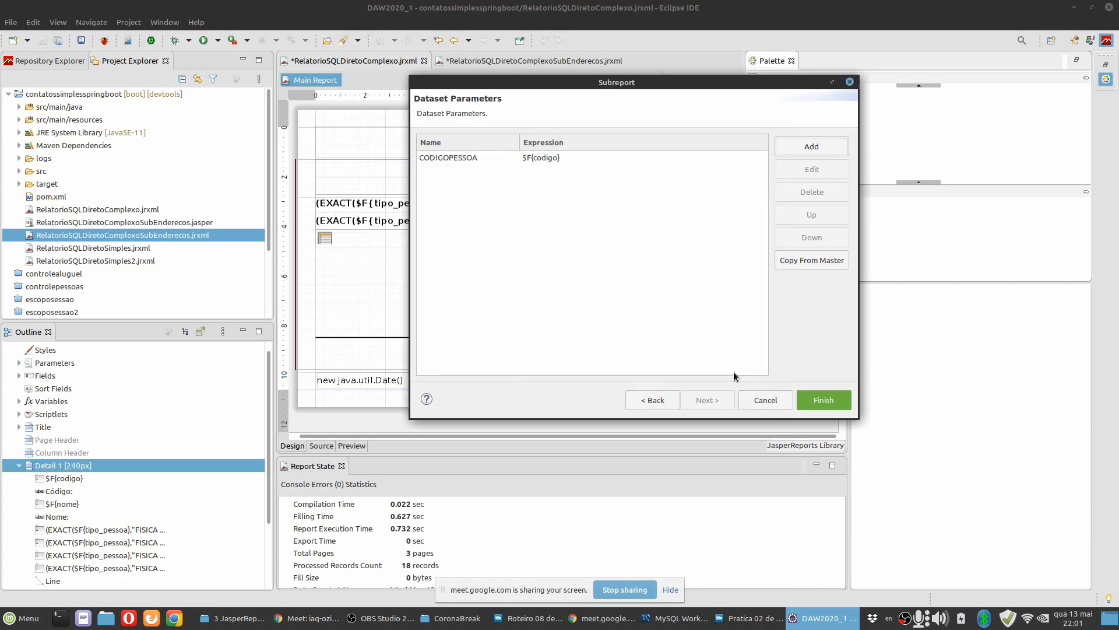
left_click(547, 158)
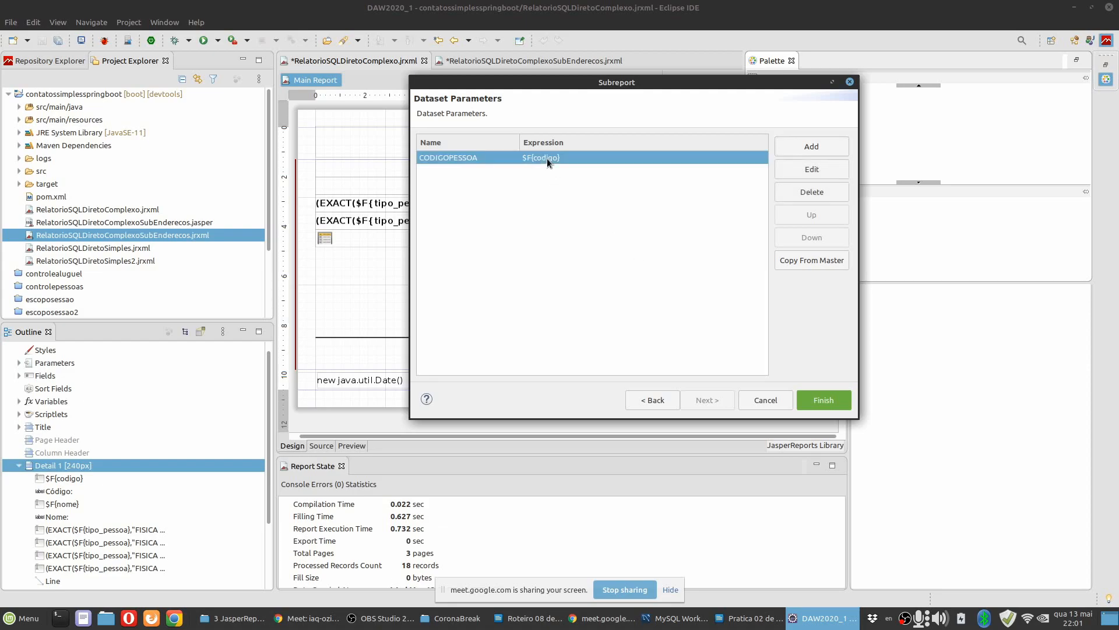
left_click(808, 403)
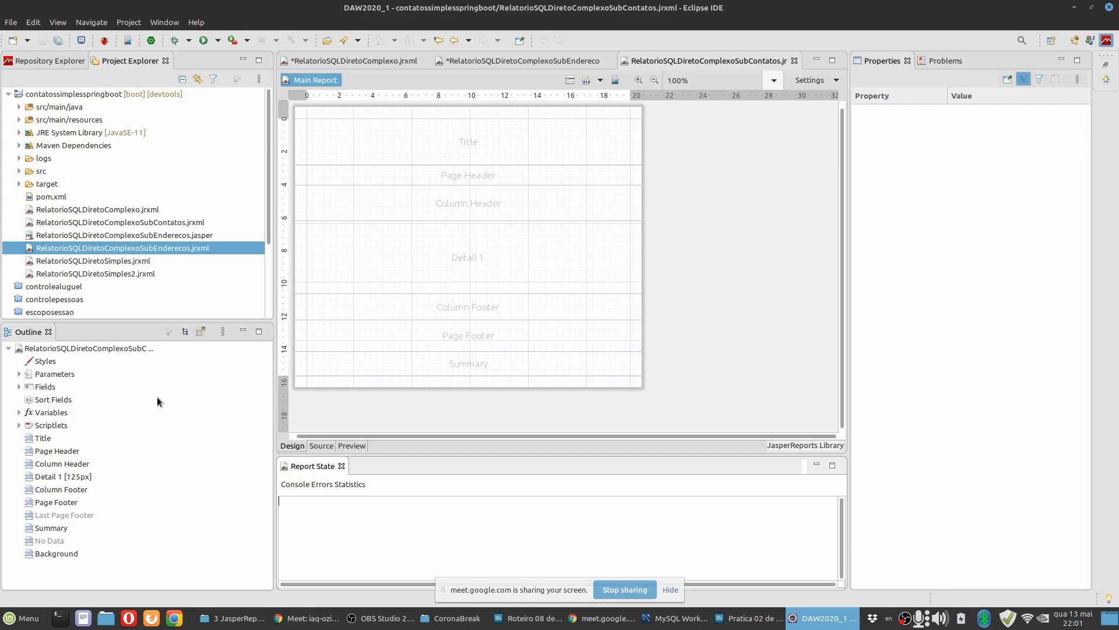
Set the class of the CODIGOPESSOA parameter in RelatorioSQLDiretoComplexoSubContatos to java.lang.Long and save all open reports.
left_click(23, 376)
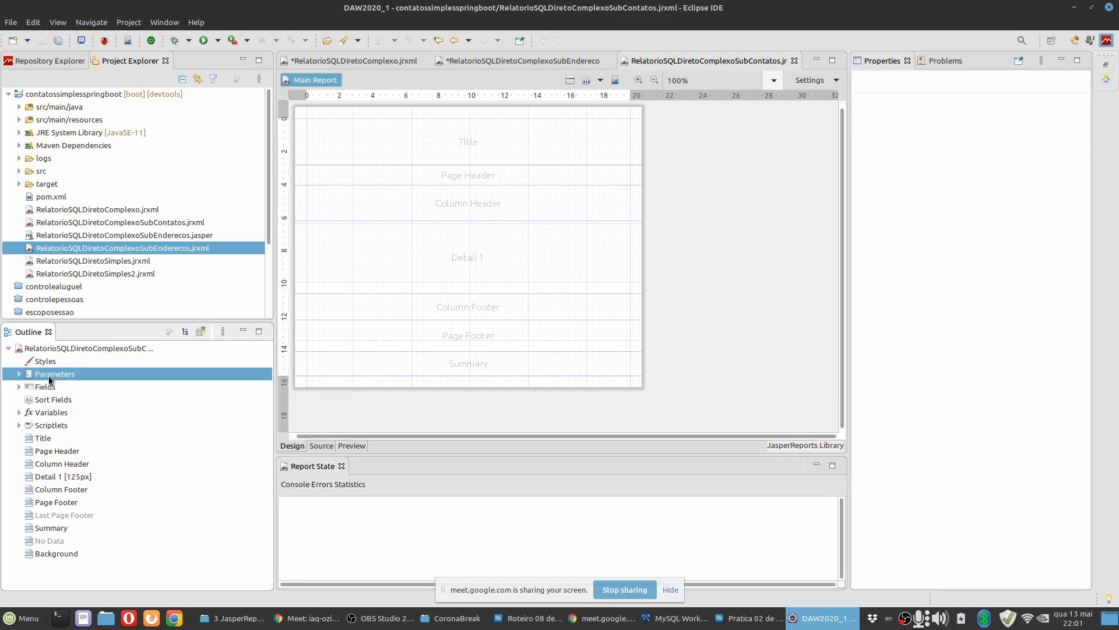
left_click(19, 375)
scroll(64, 524, "down", 3)
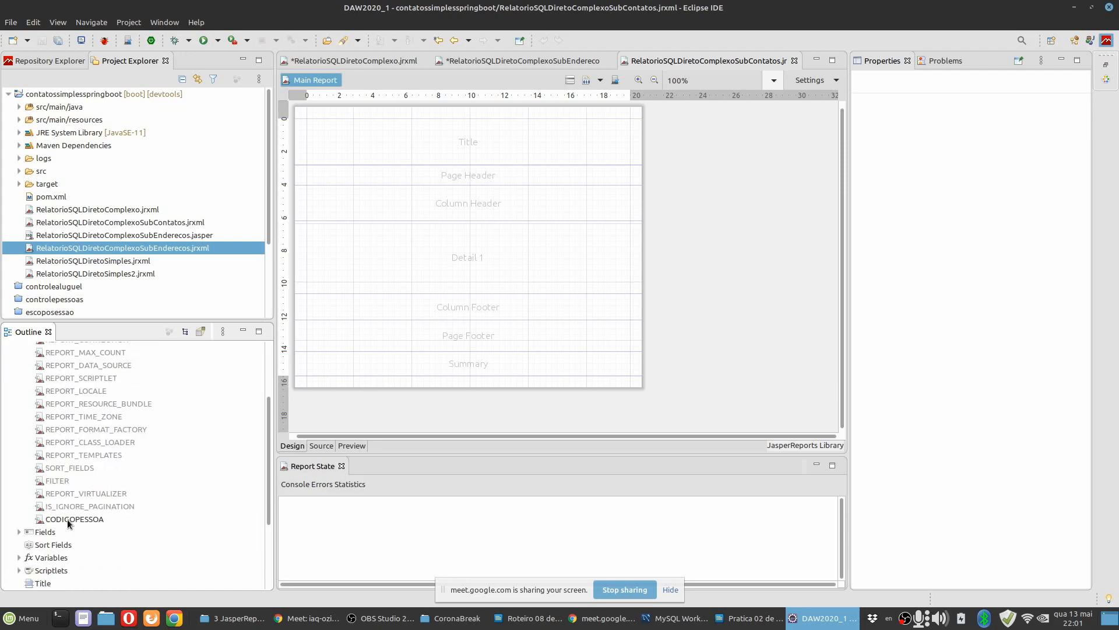
left_click(69, 520)
left_click(1049, 147)
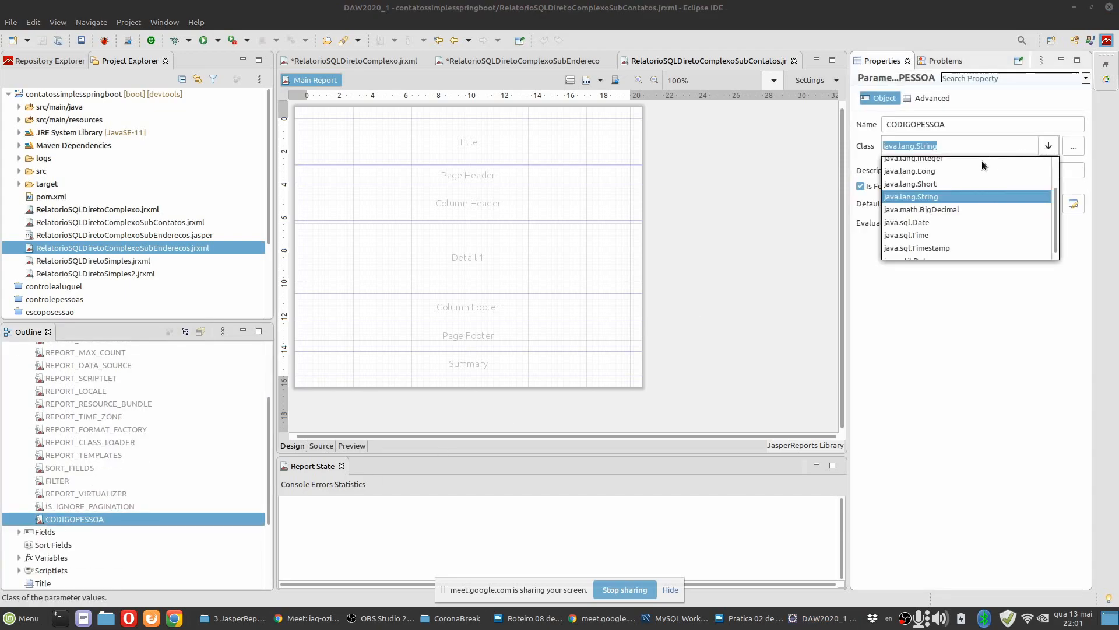
left_click(945, 174)
left_click(721, 219)
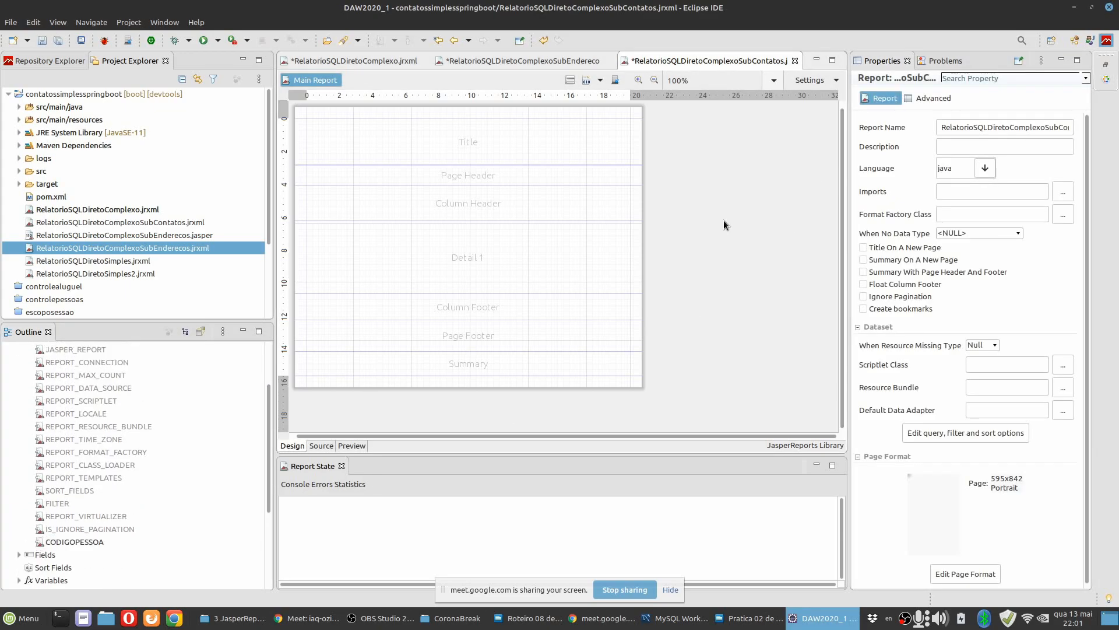
left_click(54, 42)
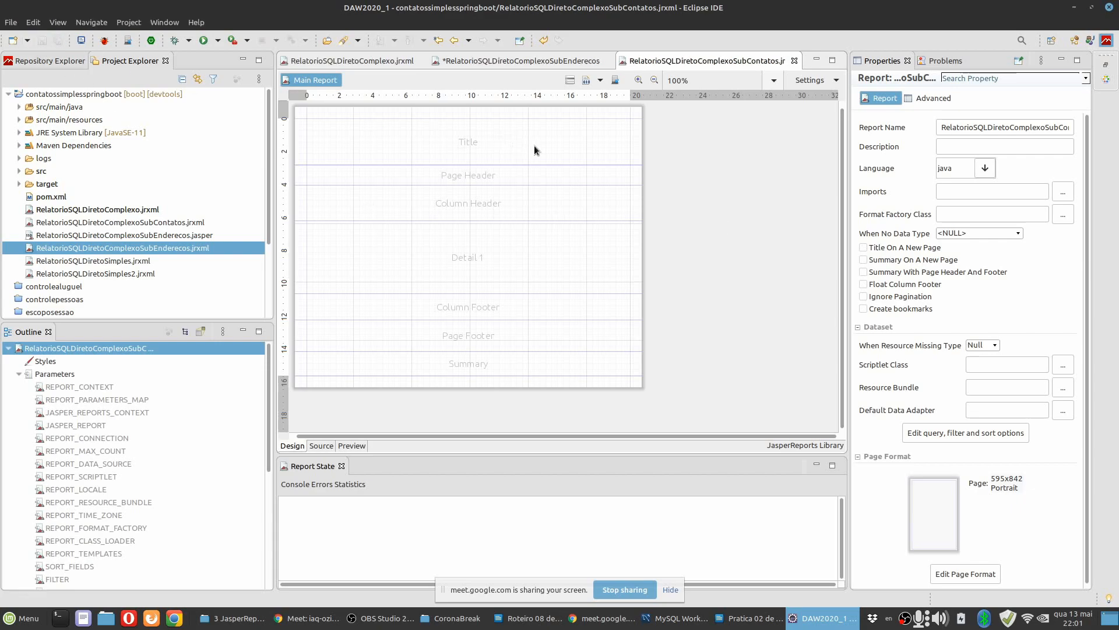
Delete the Page Header and Column Header bands from the contacts subreport.
left_click(531, 156)
left_click(509, 177)
right_click(508, 177)
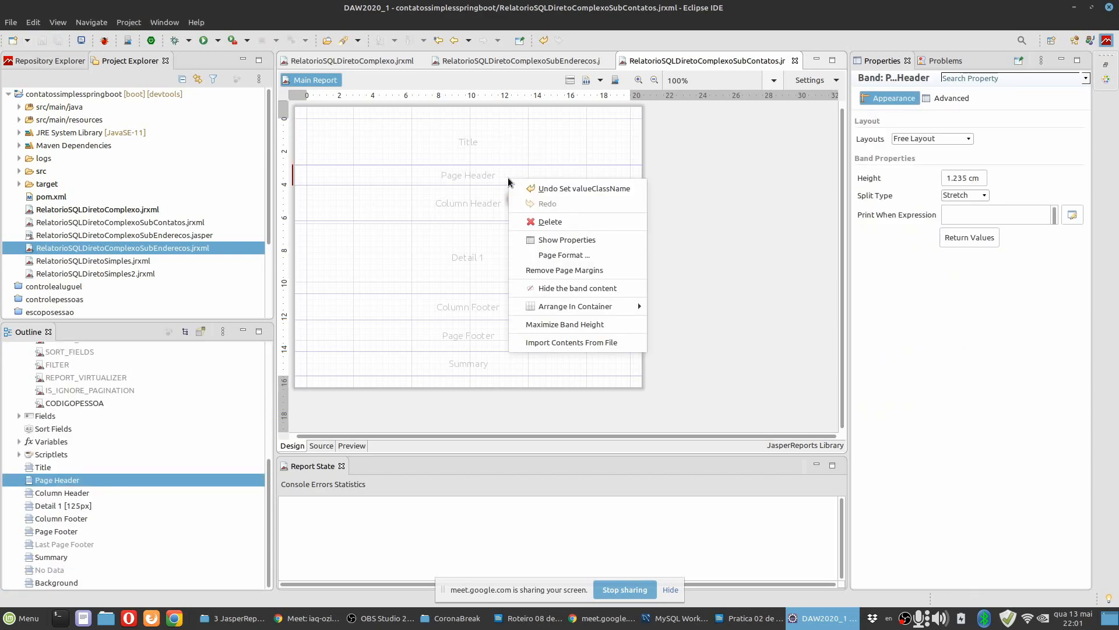
left_click(522, 221)
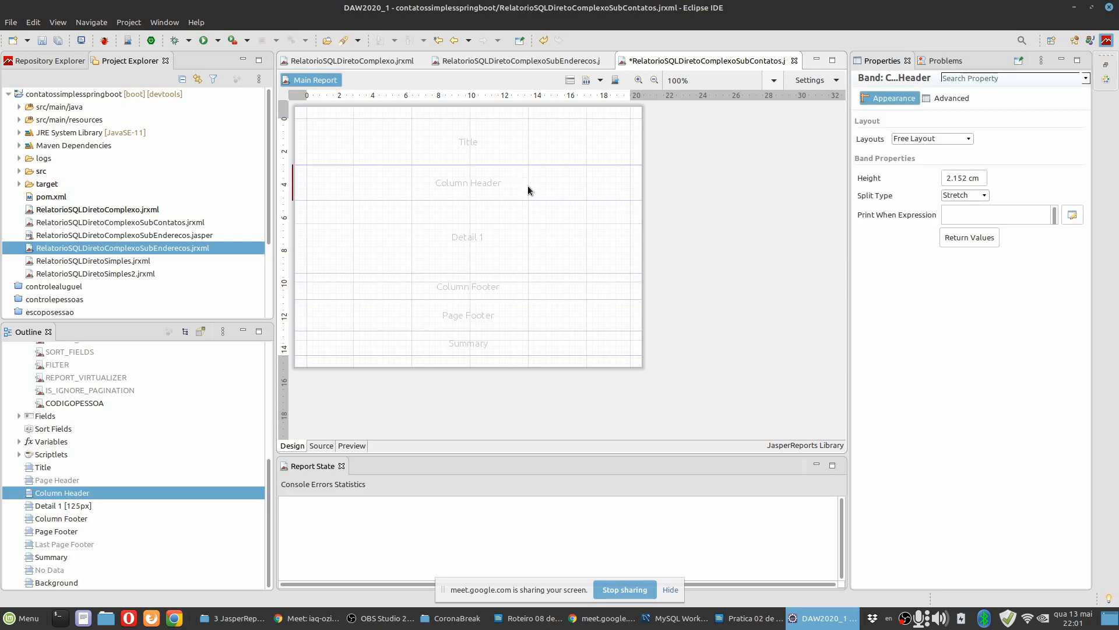
right_click(533, 182)
left_click(540, 222)
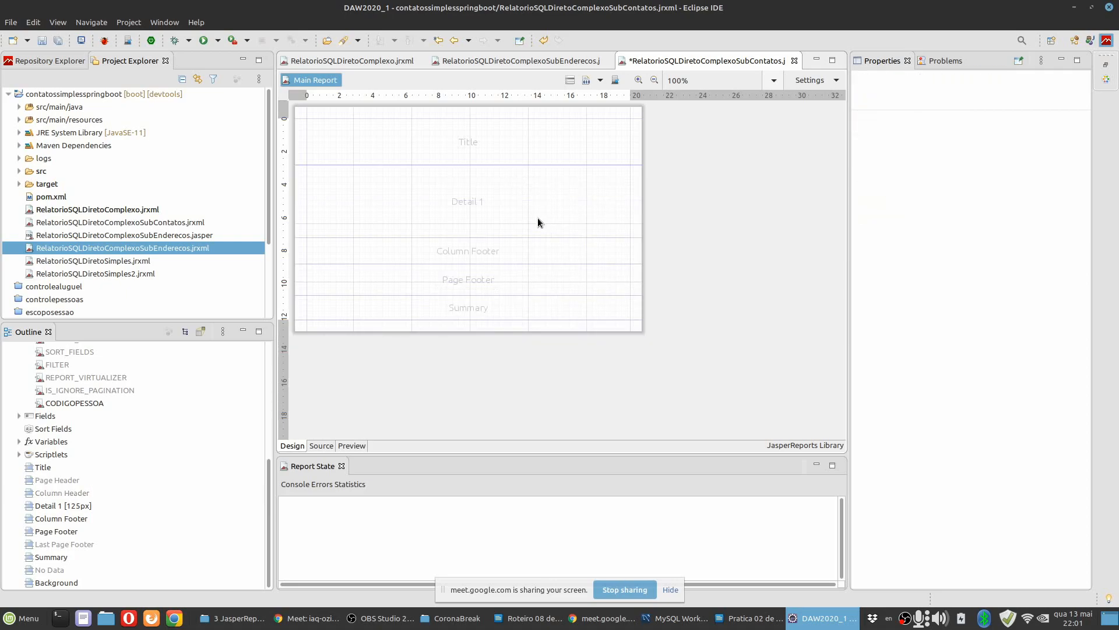
Delete the Column Footer, Page Footer and Summary bands from the contacts subreport.
left_click(523, 247)
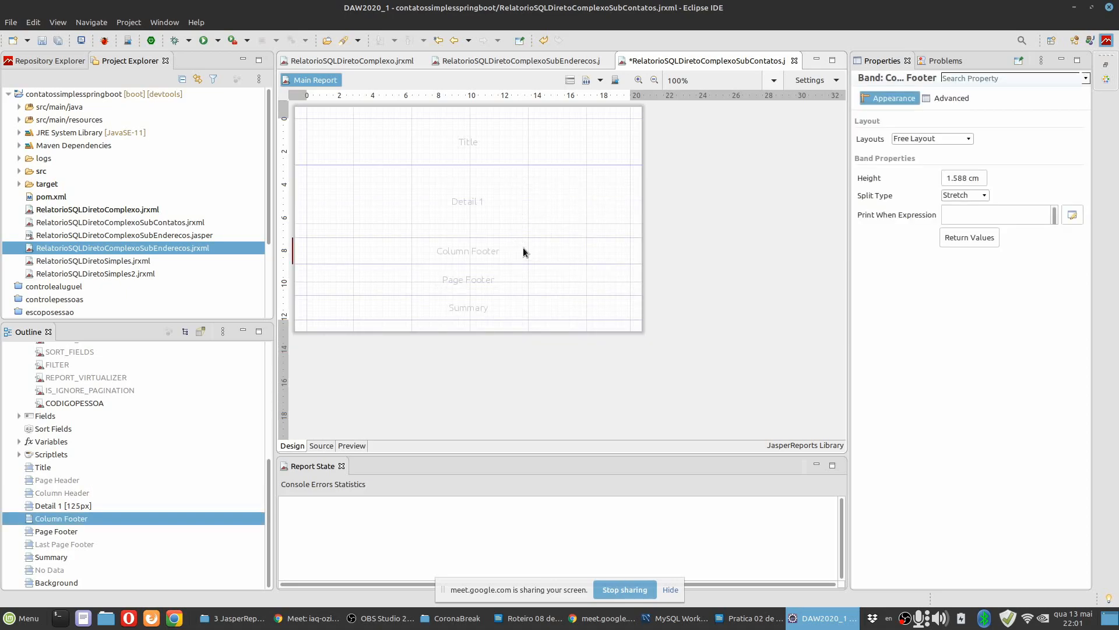
right_click(523, 247)
left_click(545, 291)
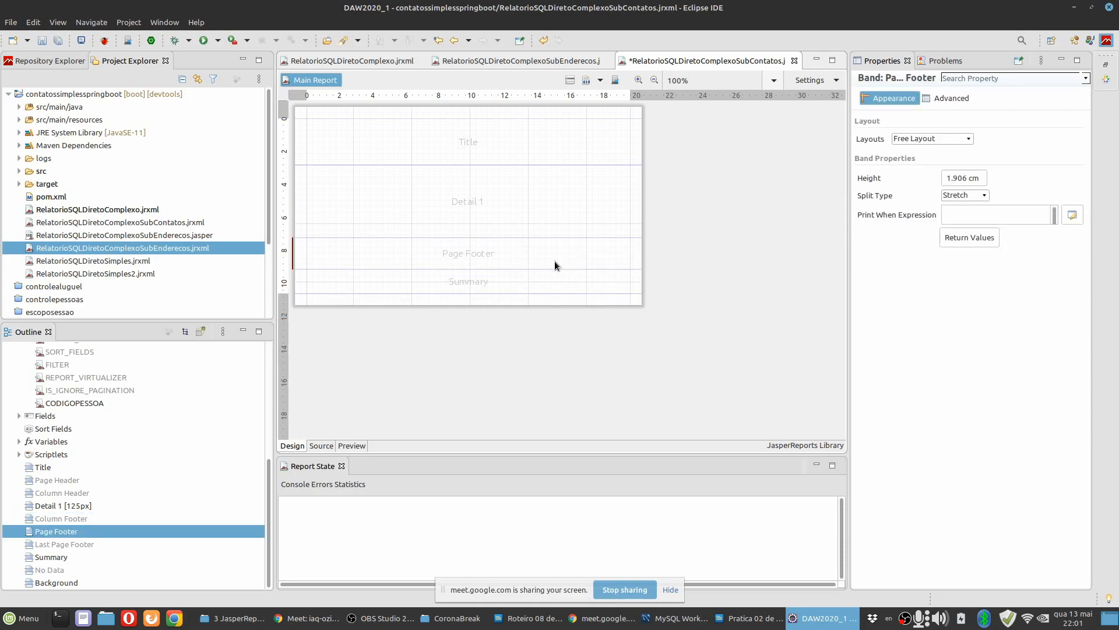
right_click(554, 261)
left_click(561, 295)
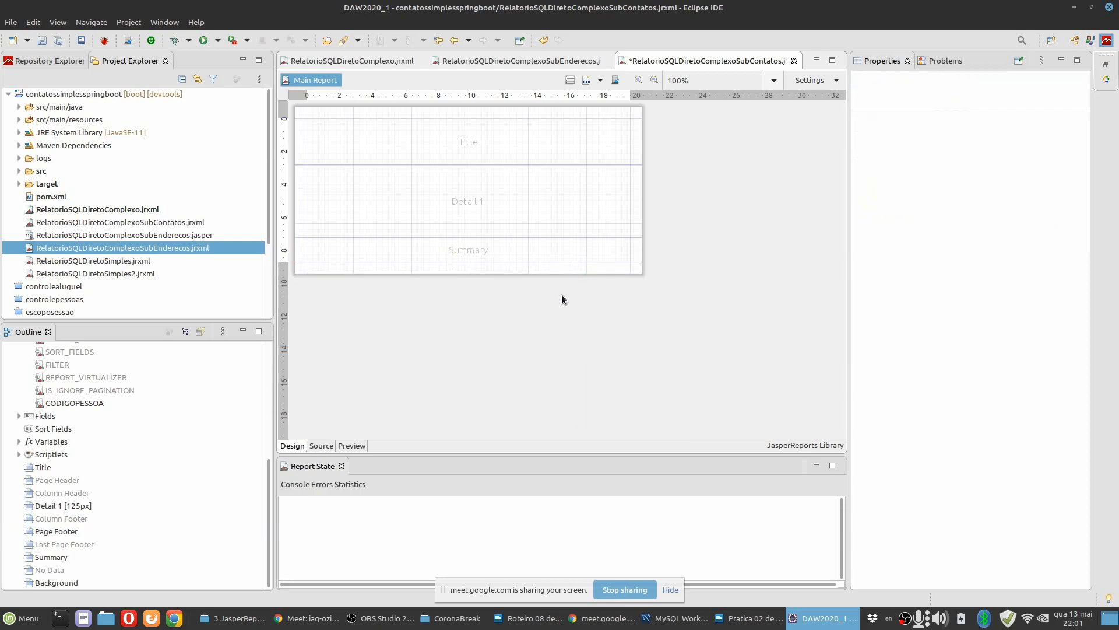
left_click(539, 252)
right_click(539, 251)
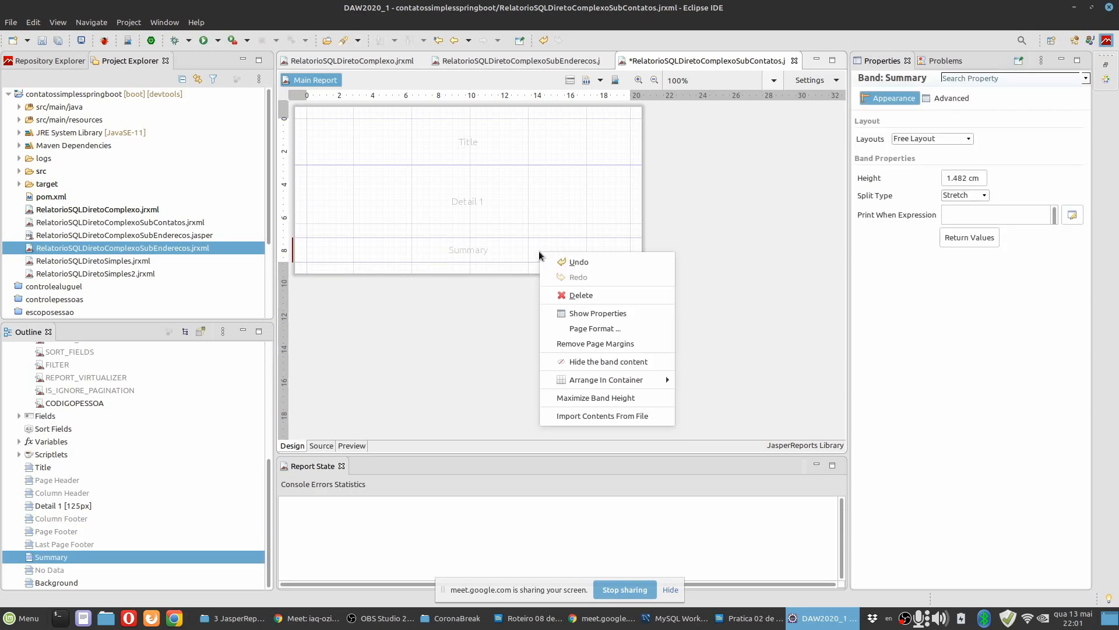
left_click(542, 295)
Add a static text element to the Title band of the contacts subreport with the text Contato(s).
left_click(502, 139)
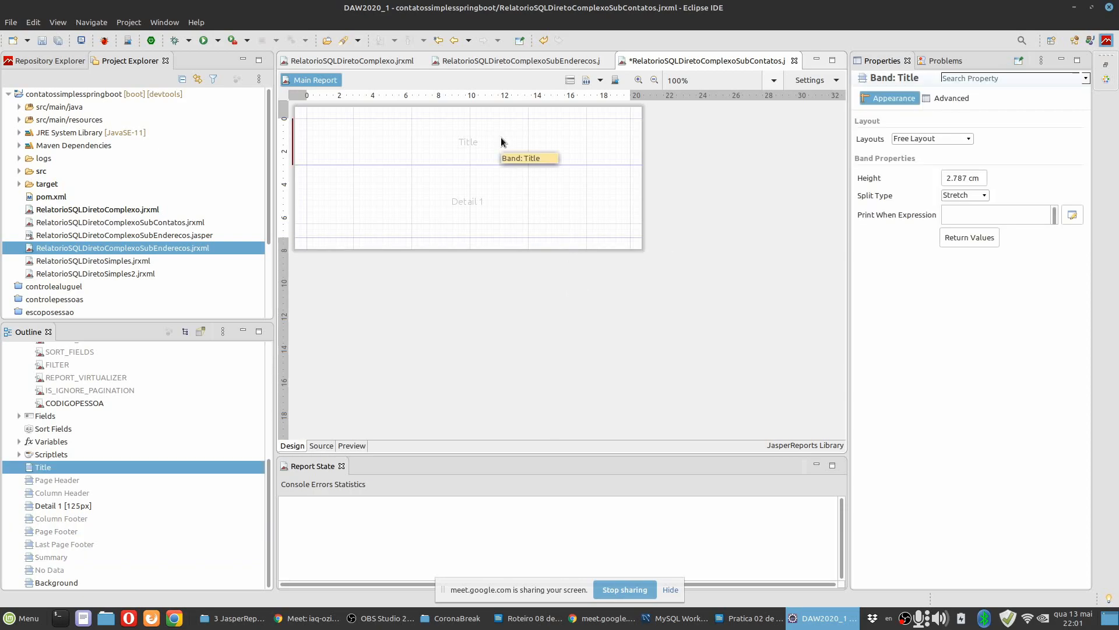
left_click(1108, 82)
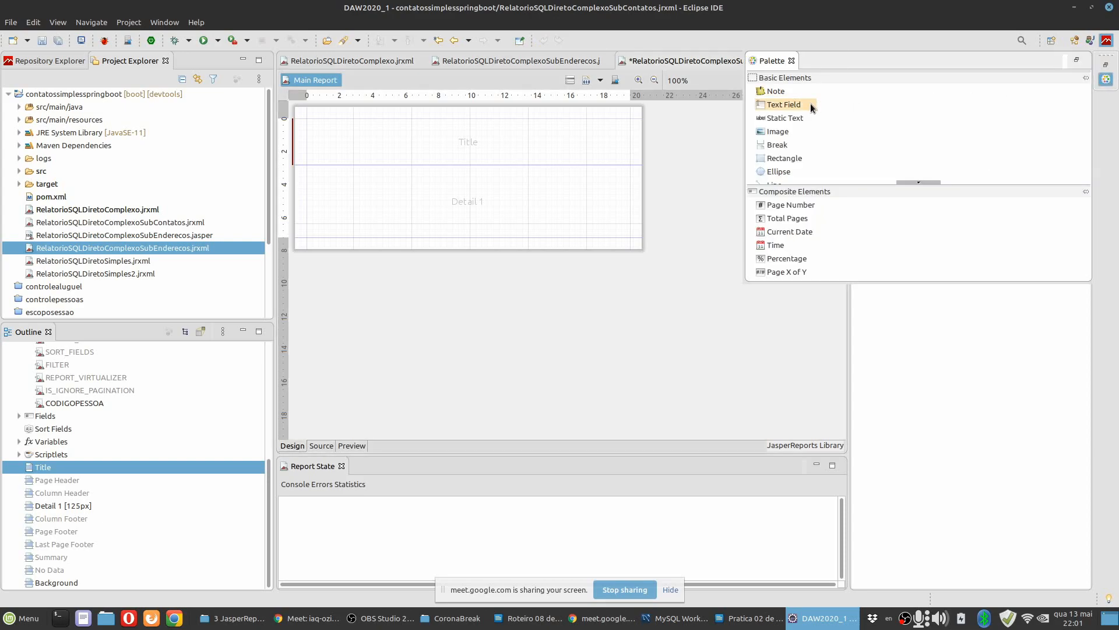
left_click_drag(790, 119, 354, 131)
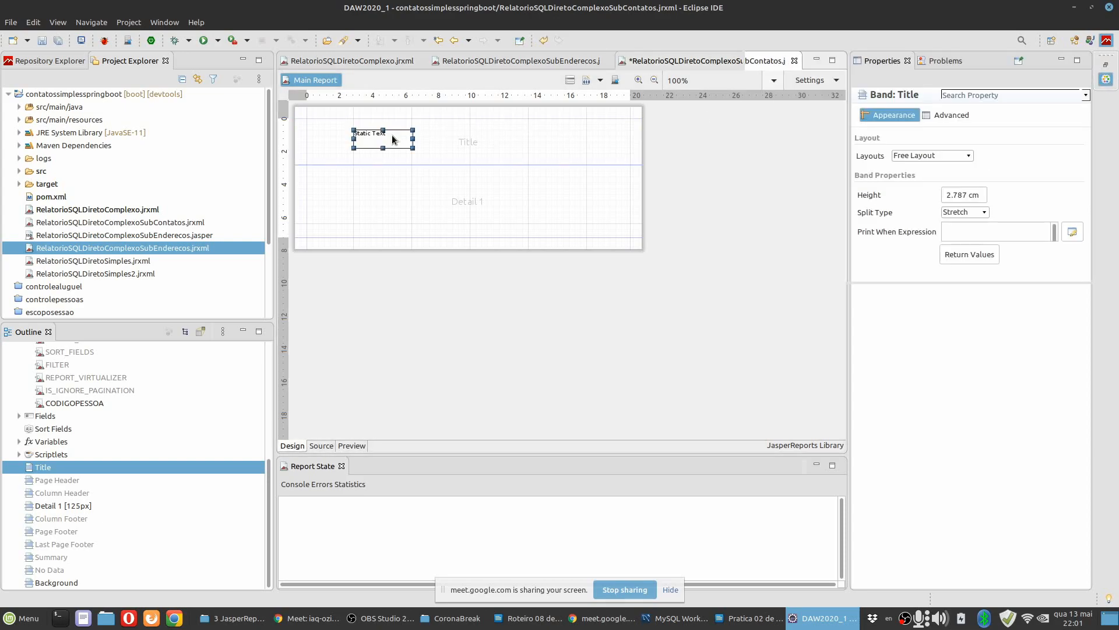
left_click(999, 98)
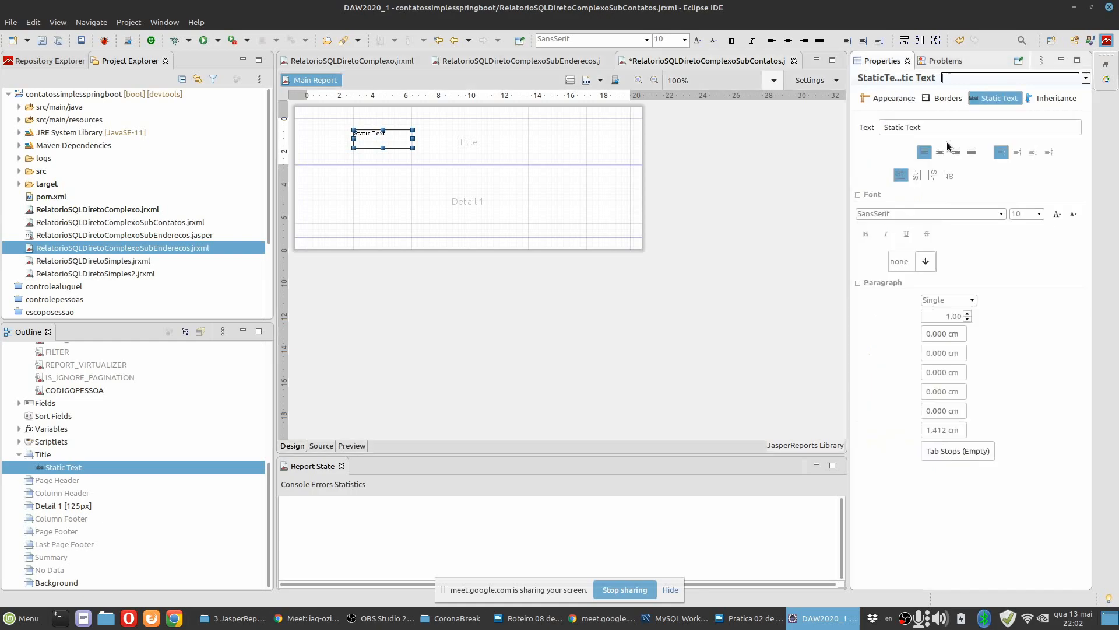
type("C")
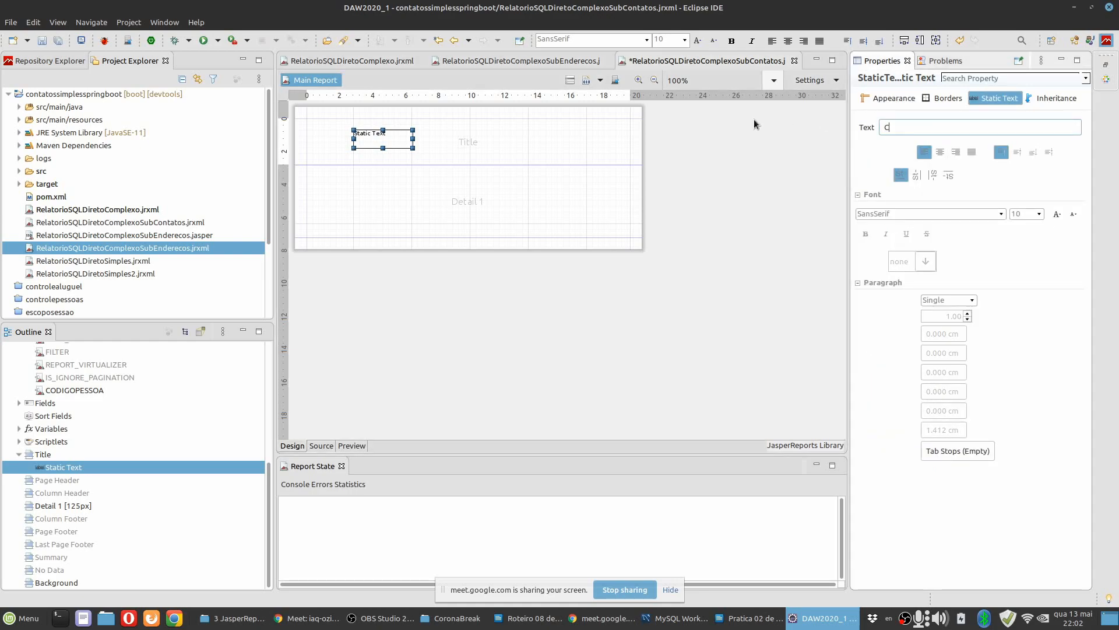
type("ontato(s")
Align the Contato(s) label's text vertically to the middle and enlarge its font to size 19.
left_click(1016, 152)
left_click(1056, 214)
left_click(1056, 214)
left_click(1055, 214)
left_click(1056, 214)
left_click(1074, 217)
left_click(1075, 217)
left_click(1075, 217)
left_click(1075, 217)
left_click(1074, 217)
left_click(1061, 216)
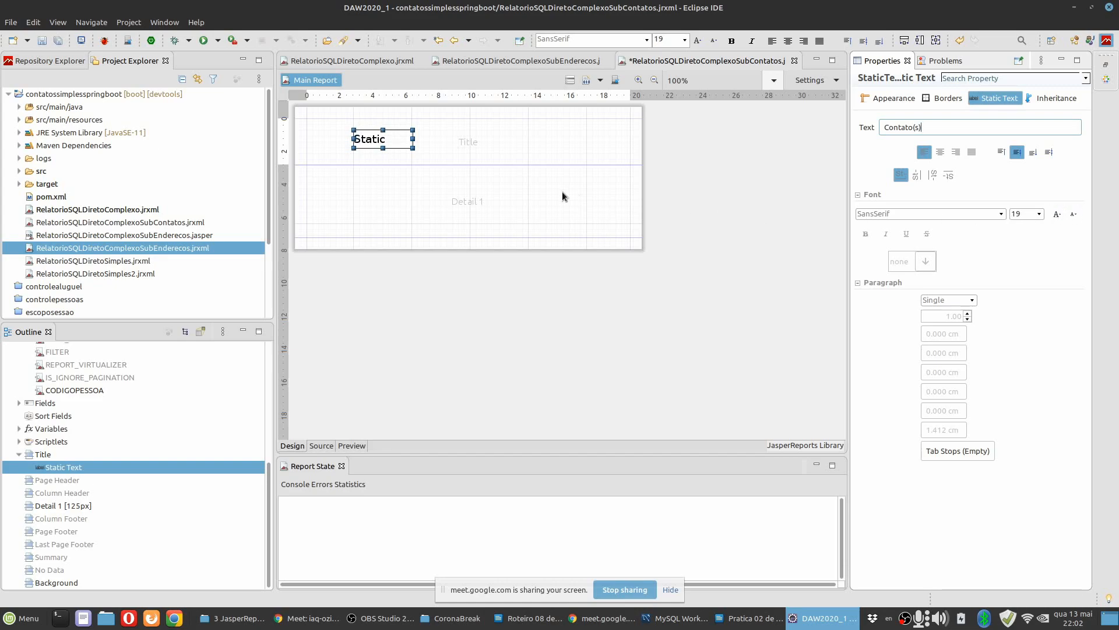
left_click(943, 127)
left_click(504, 149)
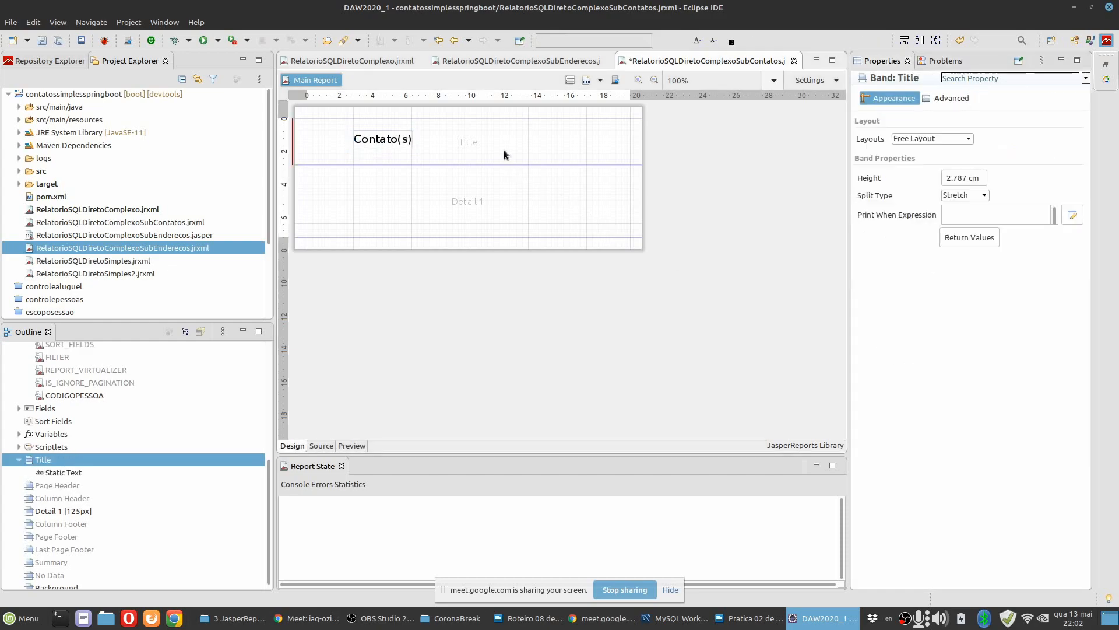
Move the Contato(s) label to the Title band's upper-left corner and shrink the band to the label's height.
left_click(402, 140)
left_click_drag(412, 139, 343, 128)
left_click(438, 161)
left_click_drag(431, 169, 431, 143)
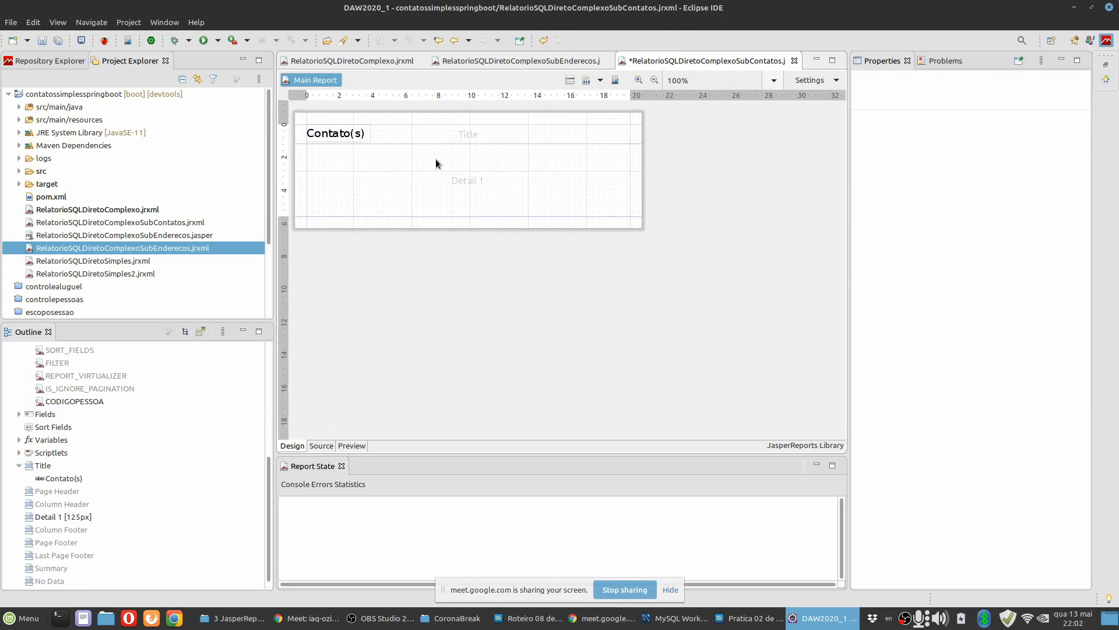
Place the tipo field at the upper-left corner of the Detail 1 band and delete its accompanying static label.
scroll(418, 183, "up", 3)
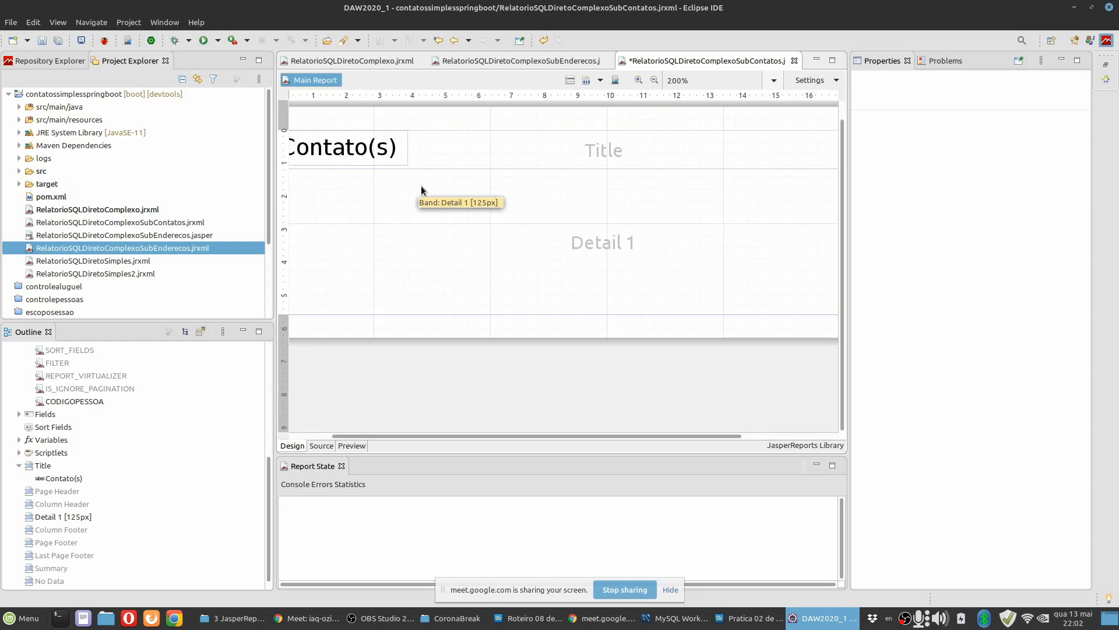
scroll(424, 247, "down", 1)
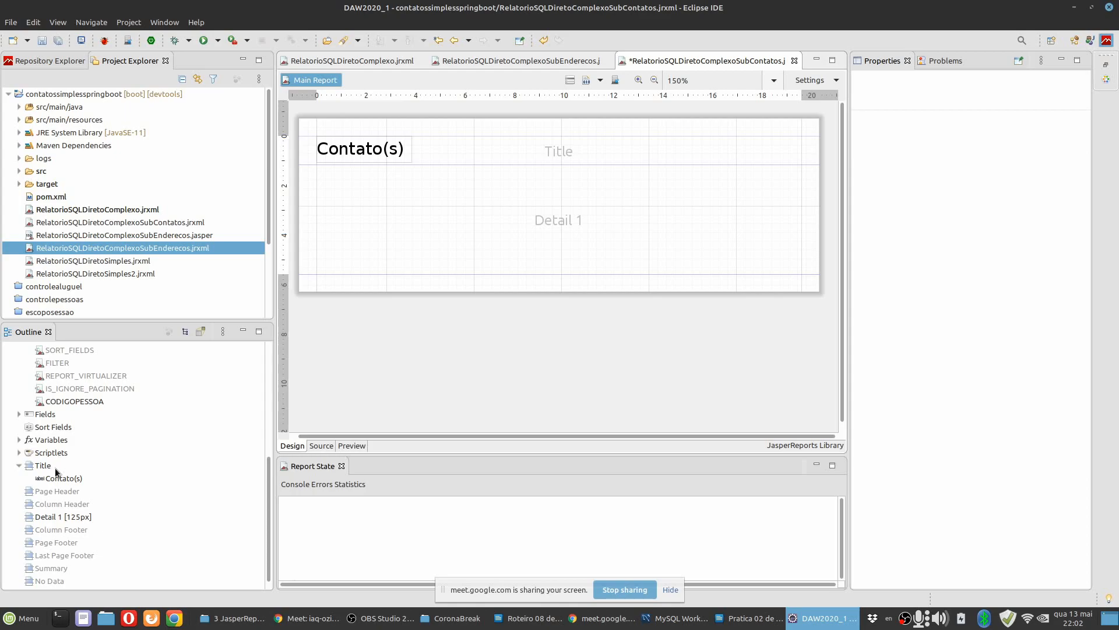
scroll(65, 442, "up", 6)
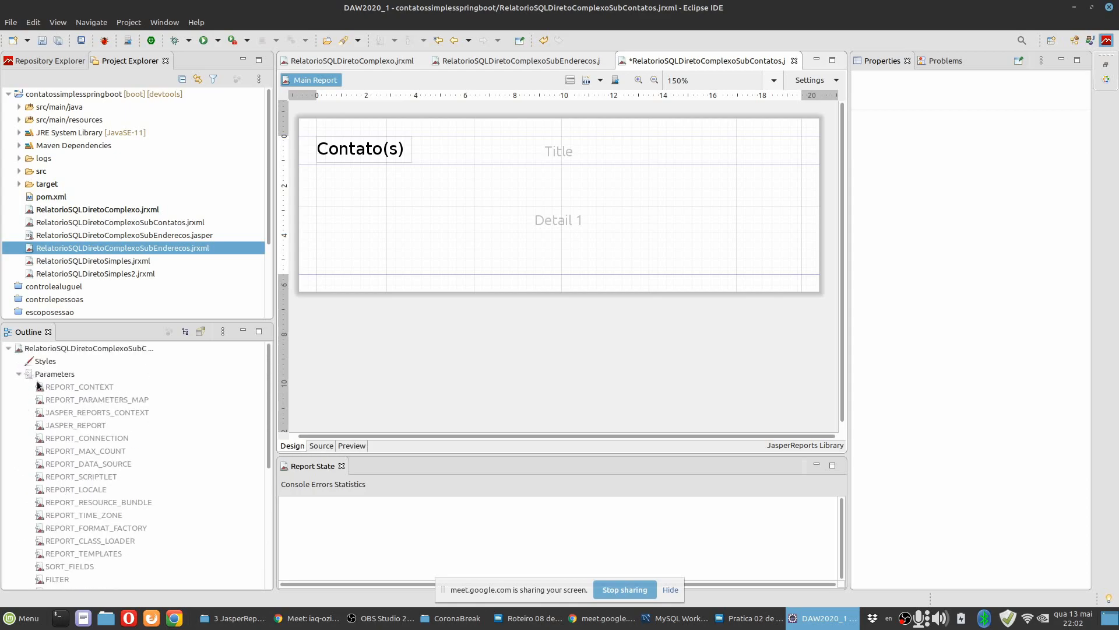
left_click(21, 376)
left_click(19, 387)
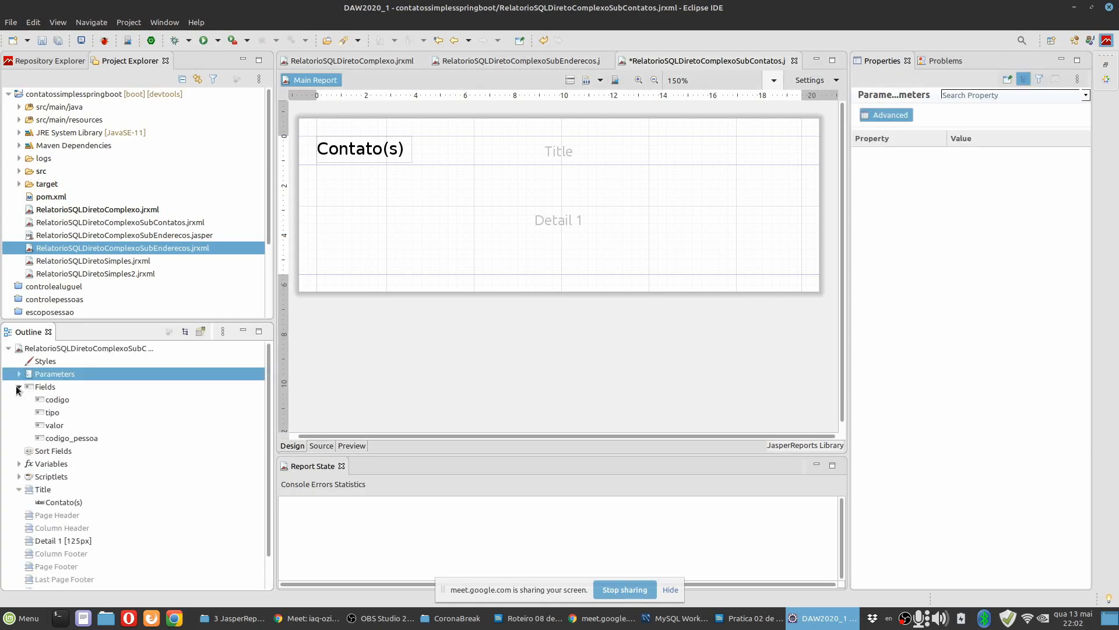
left_click(51, 414)
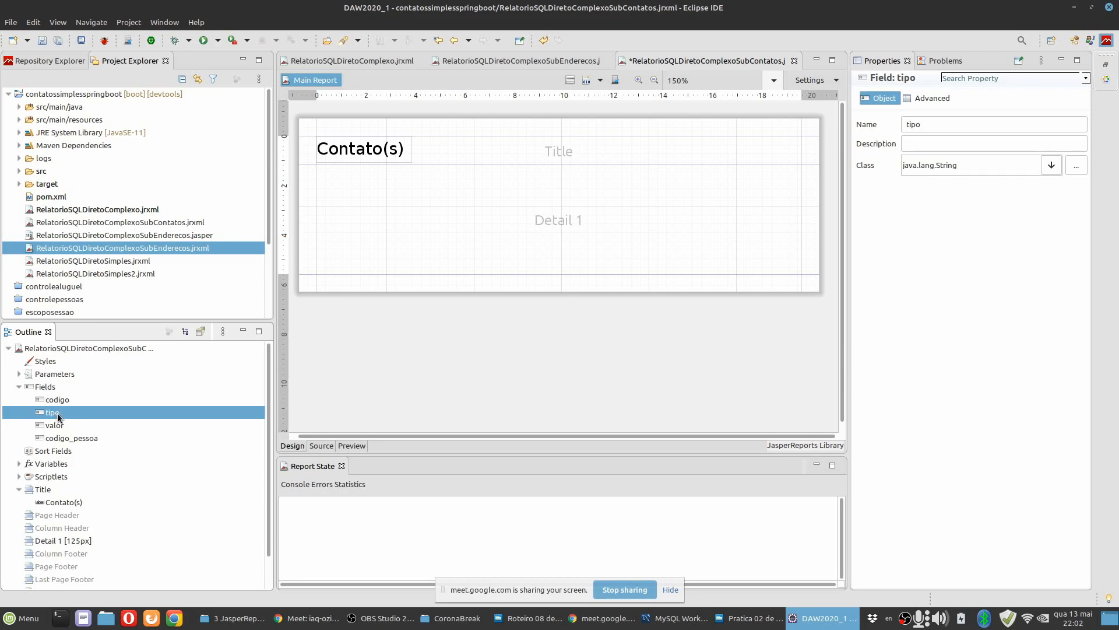
left_click(63, 424)
left_click(62, 411)
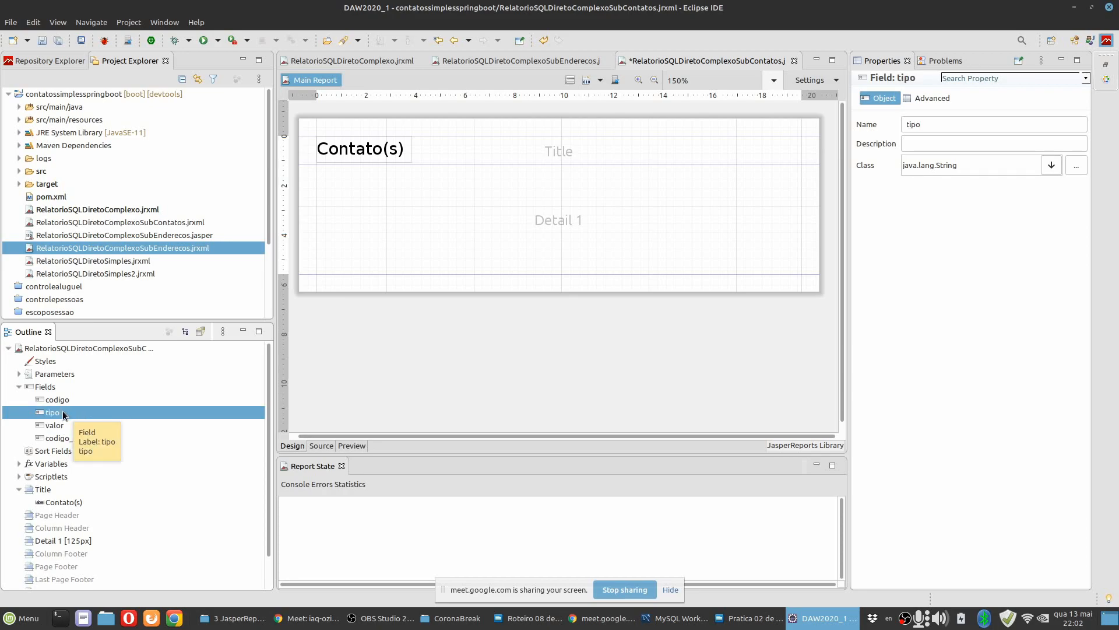
left_click(62, 424)
left_click(61, 412)
left_click_drag(55, 412, 460, 205)
left_click(436, 220)
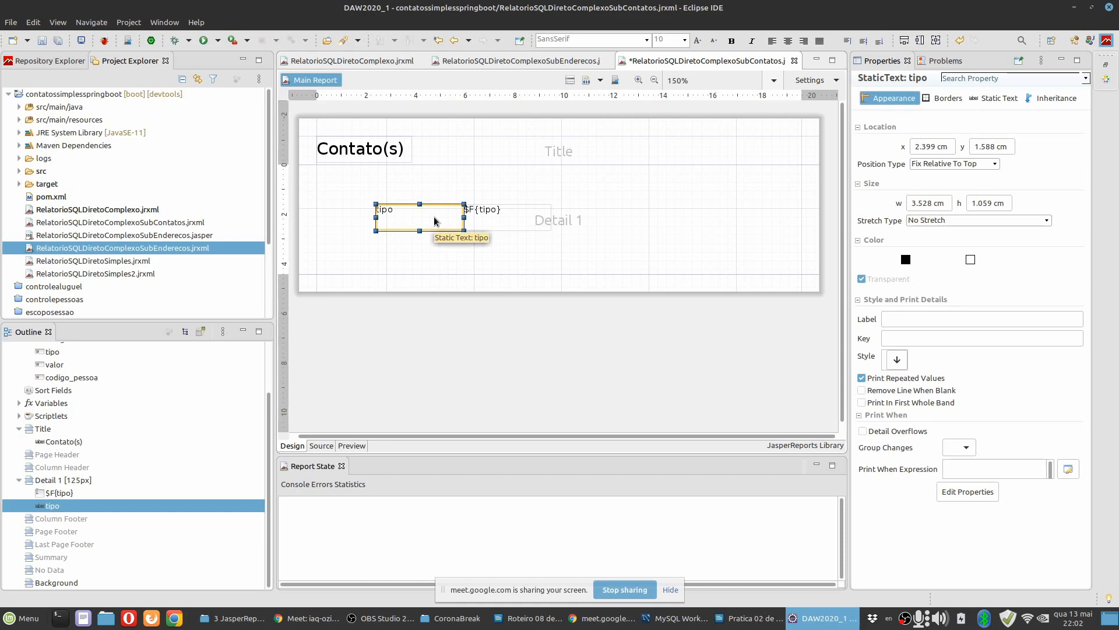
key("Delete")
left_click_drag(515, 218, 370, 186)
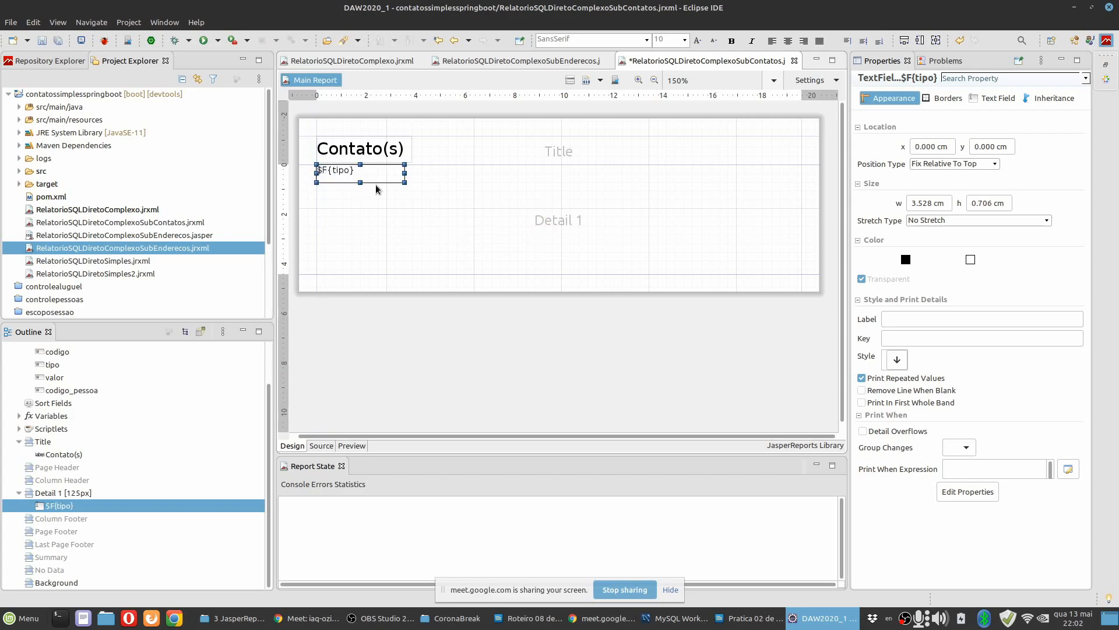
Align the $F{tipo} field's text vertically to the middle and fit the field to the full width of its container.
left_click(997, 98)
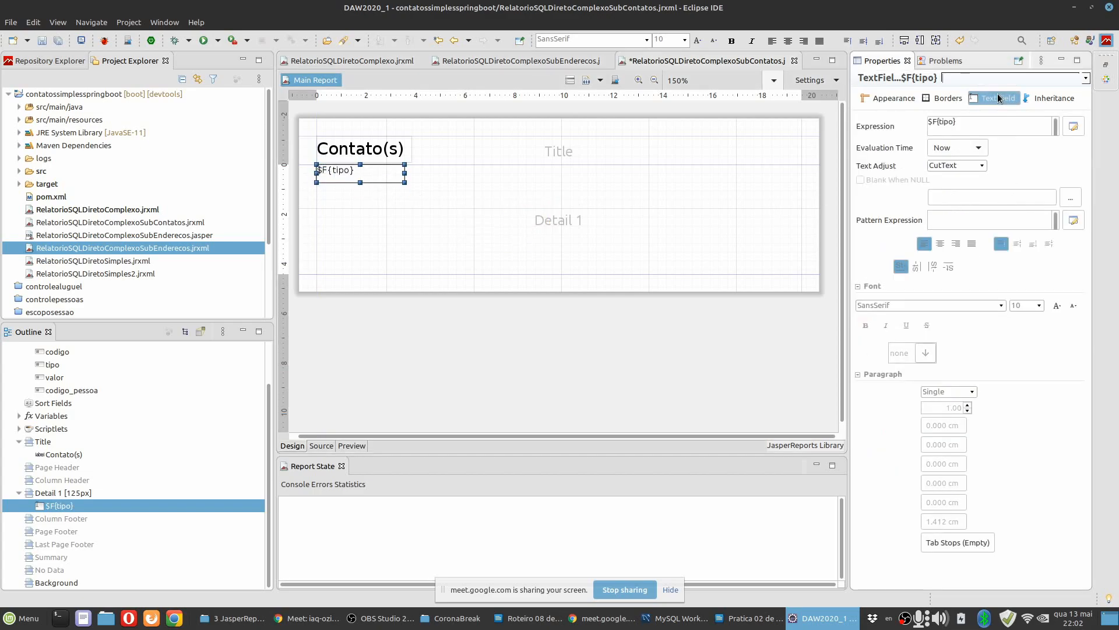
left_click(1017, 243)
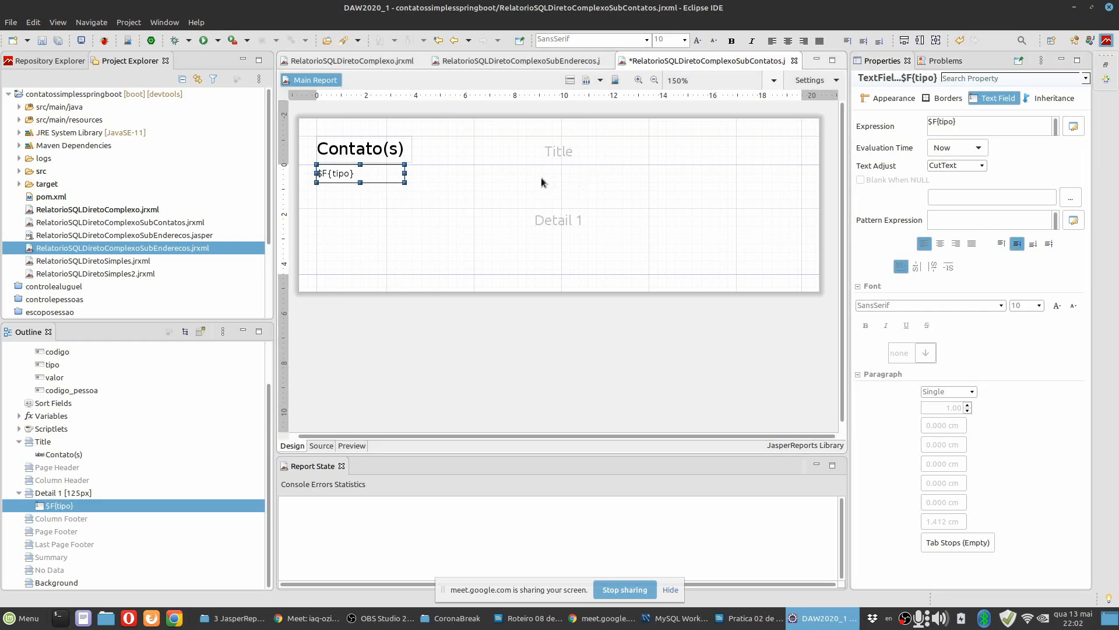
right_click(390, 178)
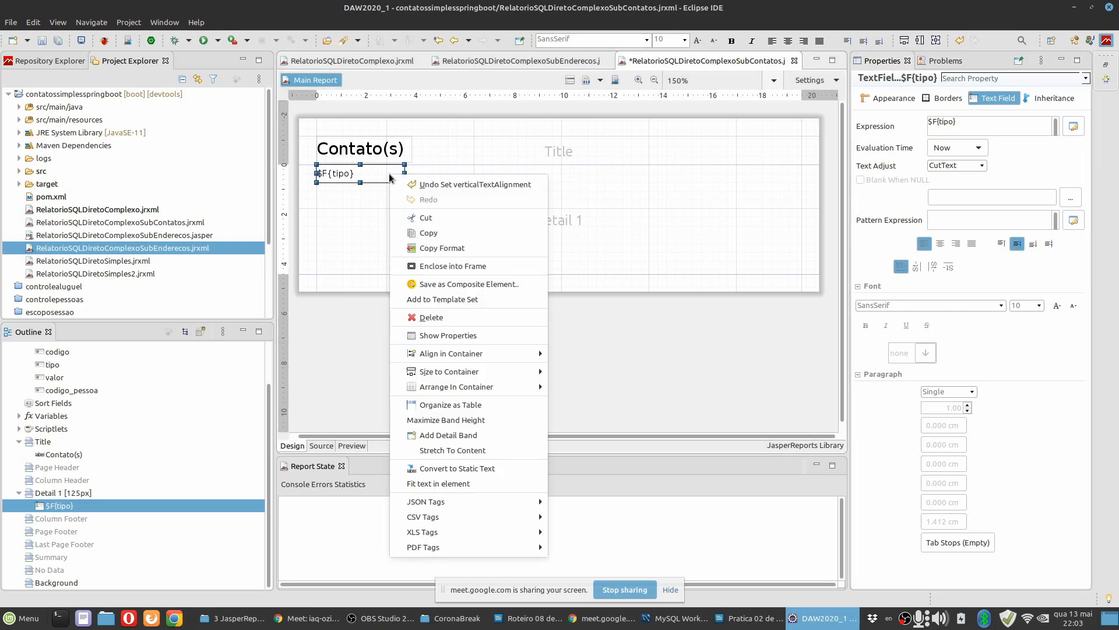
mouse_move(440, 353)
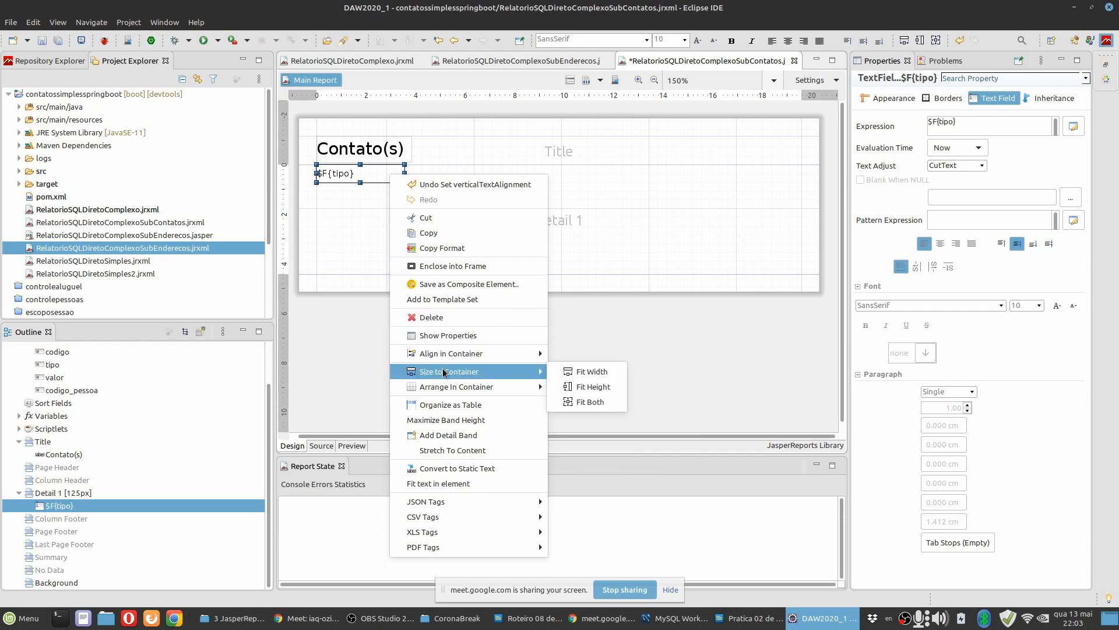
left_click(583, 372)
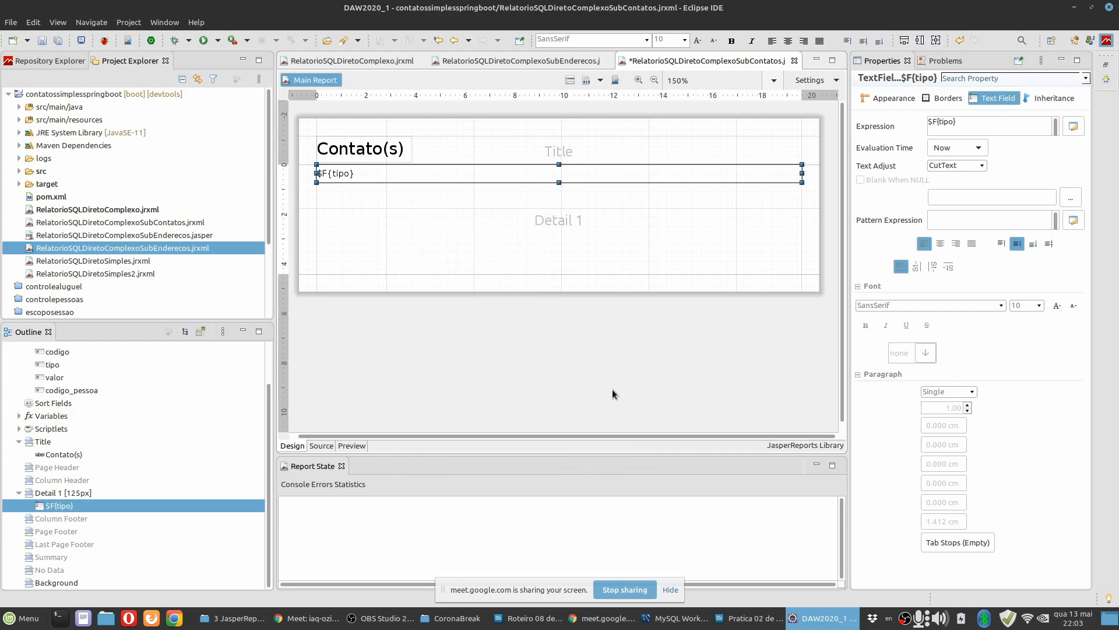
Set the Detail text field's expression to $F{tipo} + ": " + $F{valor}.
left_click(1073, 126)
left_click(462, 113)
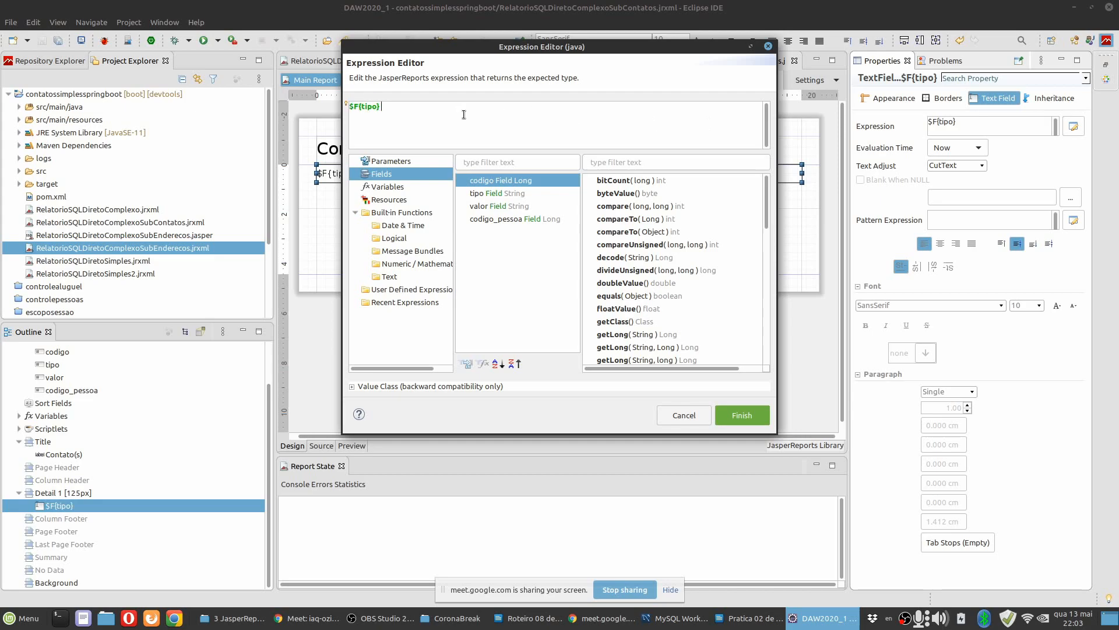
type("+ \":\" +")
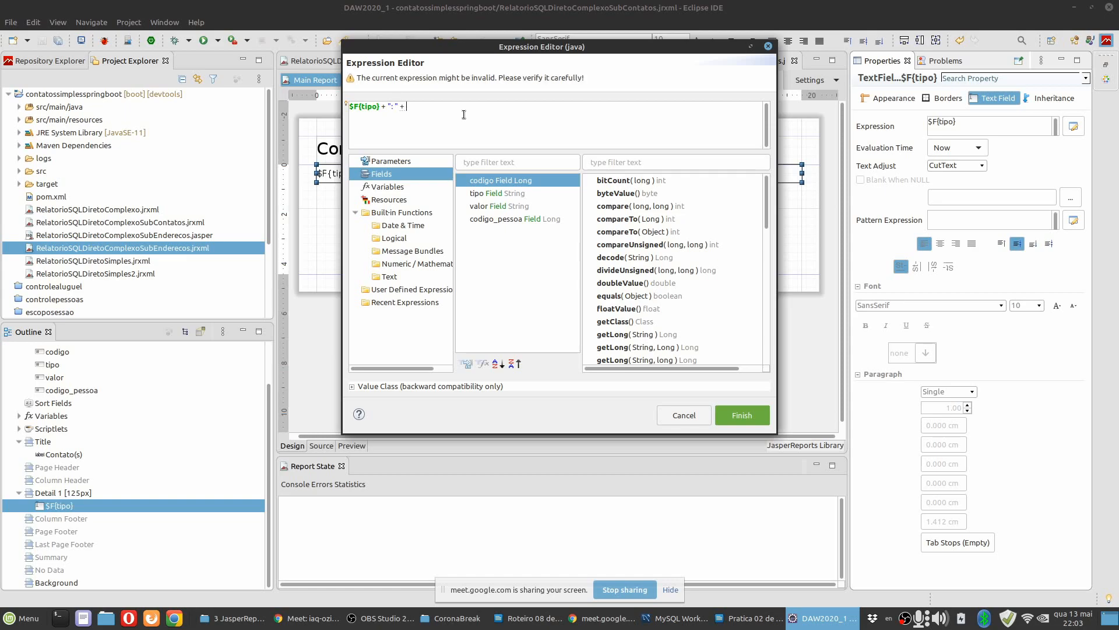
double_click(497, 206)
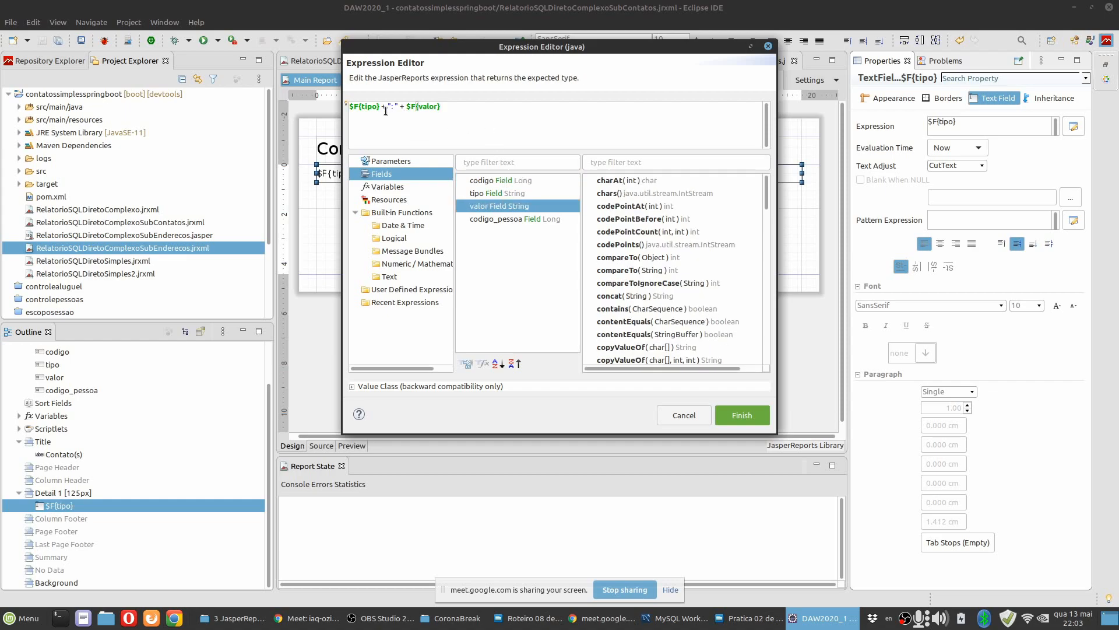
left_click_drag(381, 109, 332, 109)
left_click(406, 106)
left_click_drag(406, 107, 447, 119)
left_click_drag(382, 107, 336, 105)
left_click(406, 107)
left_click_drag(405, 107, 497, 108)
left_click(499, 109)
left_click(750, 414)
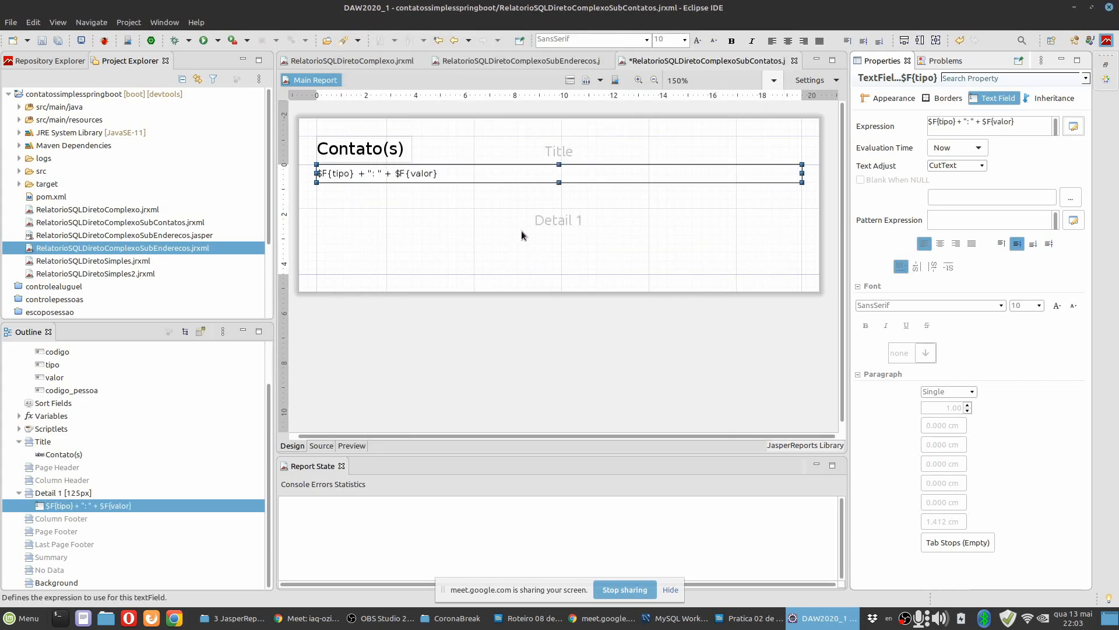
Shrink the Detail 1 band to a height of about 0.777 cm around its text field and save the reports.
left_click(522, 229)
left_click_drag(510, 274, 491, 183)
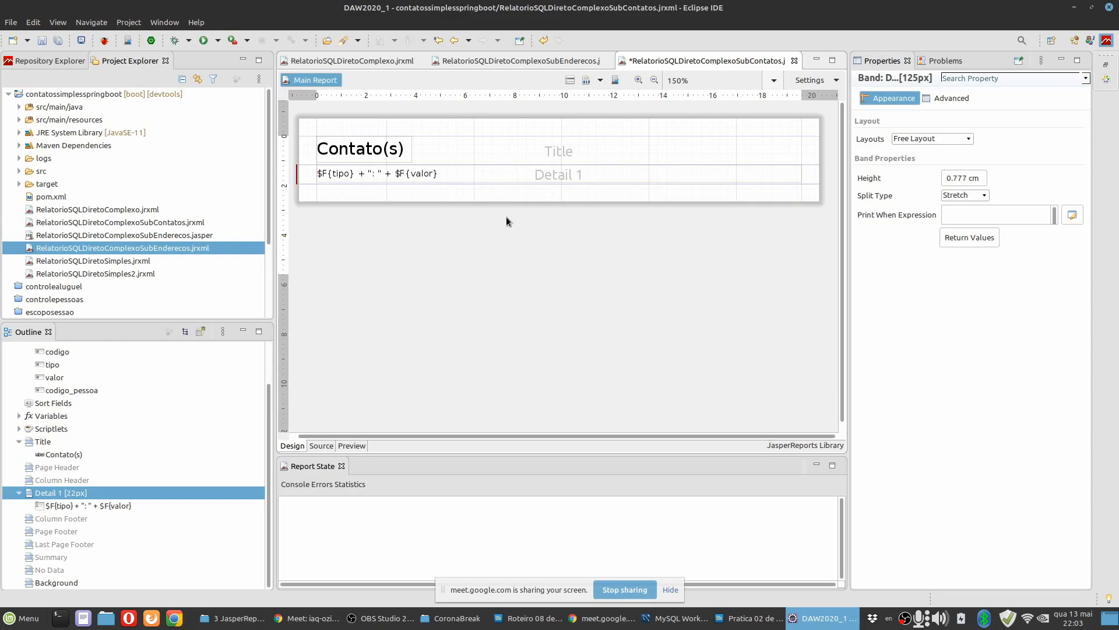
left_click(60, 41)
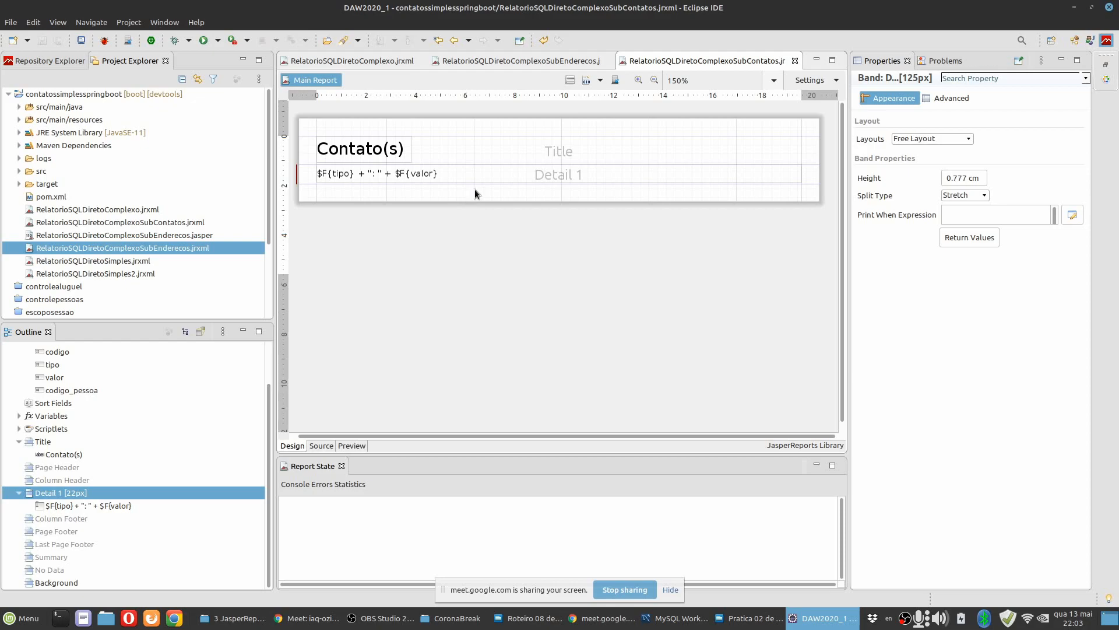
In the contacts subreport's dataset query, append a WHERE clause beginning with controlepessoas.contato.codigo_pessoa =.
scroll(83, 418, "up", 3)
left_click(19, 387)
left_click(87, 348)
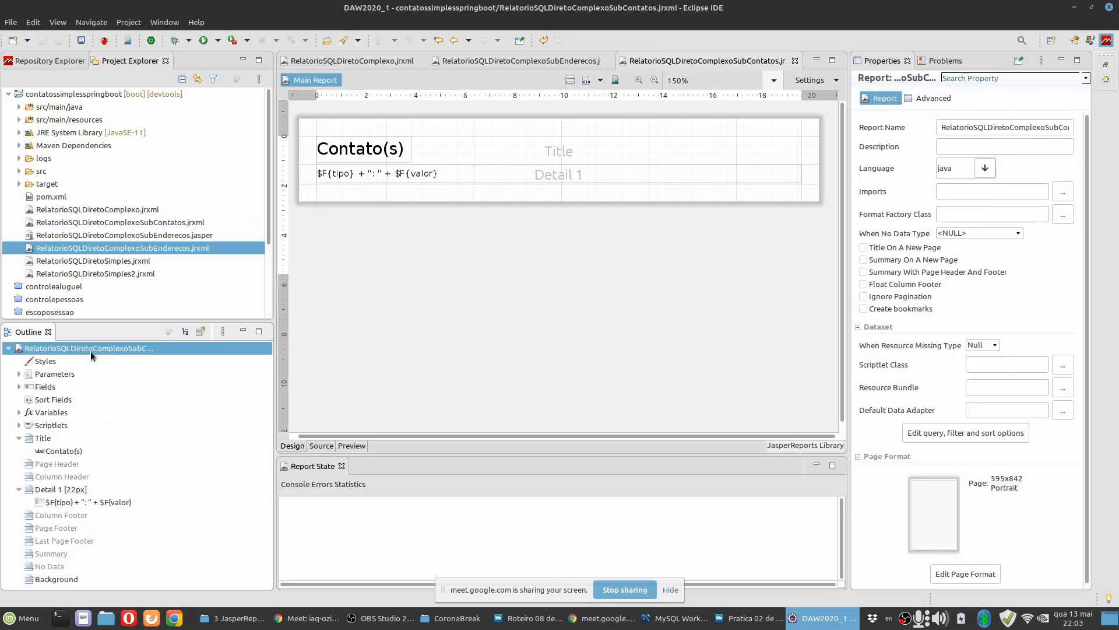
right_click(82, 350)
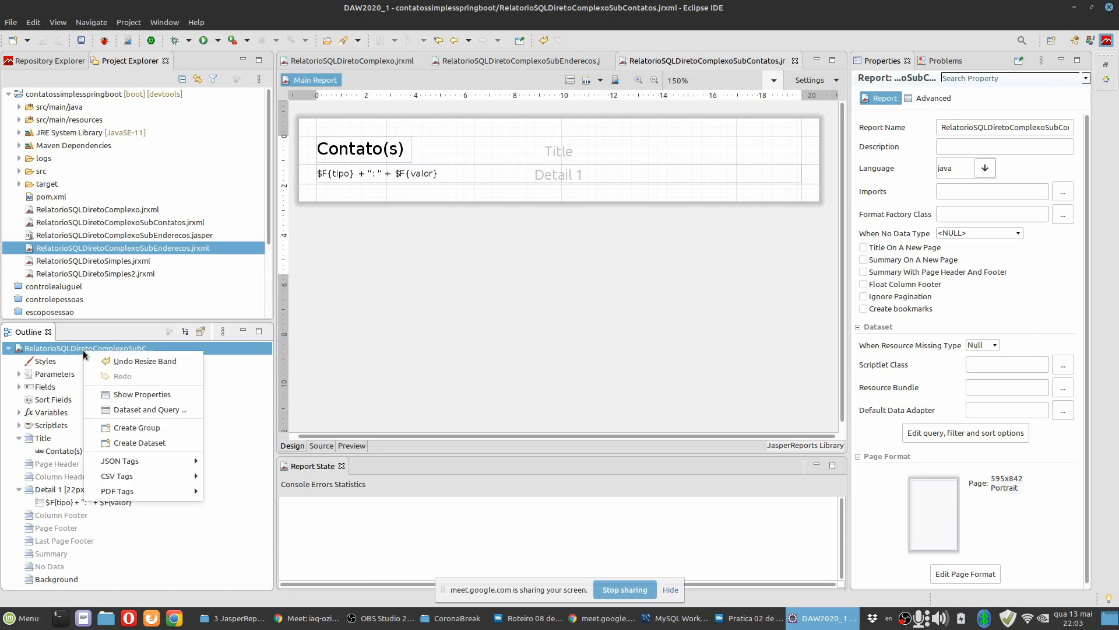
left_click(144, 411)
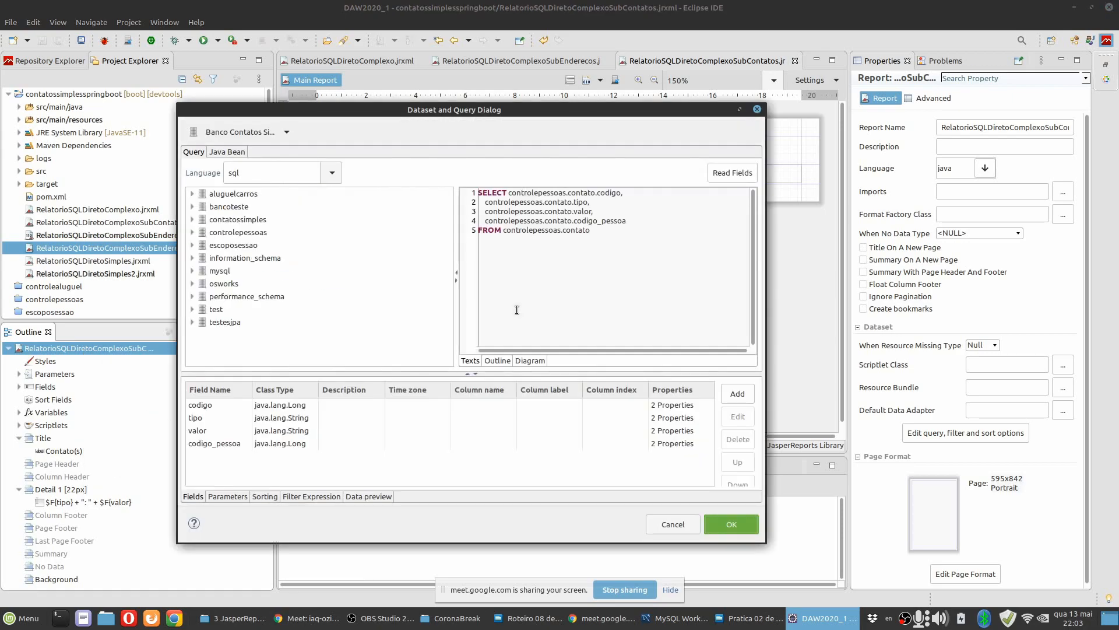
left_click(519, 253)
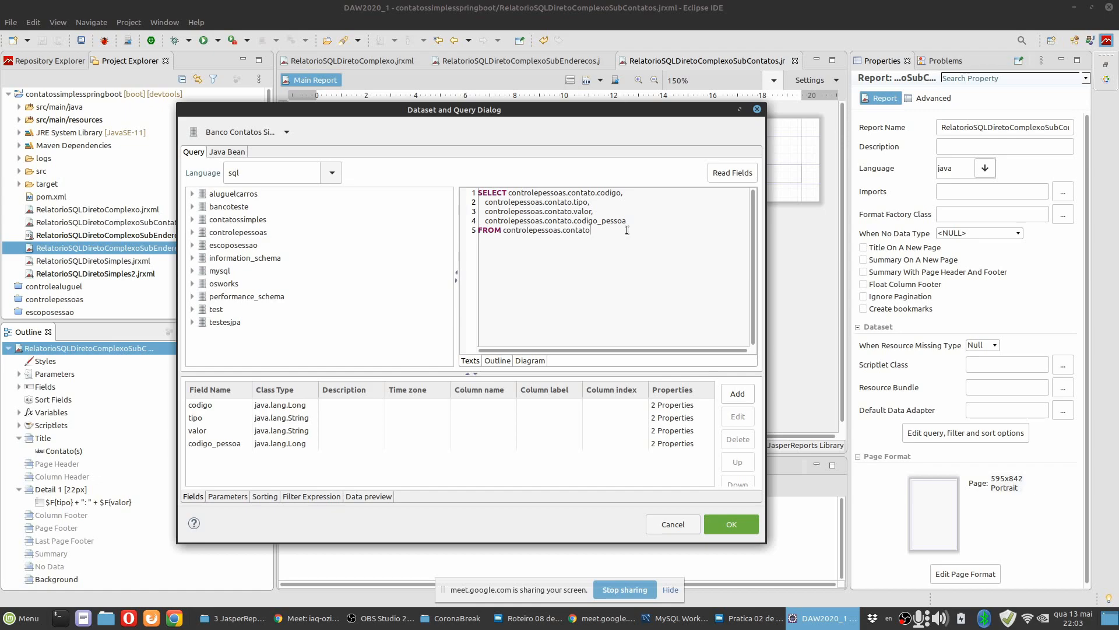
type("WHERE")
left_click_drag(627, 219, 492, 220)
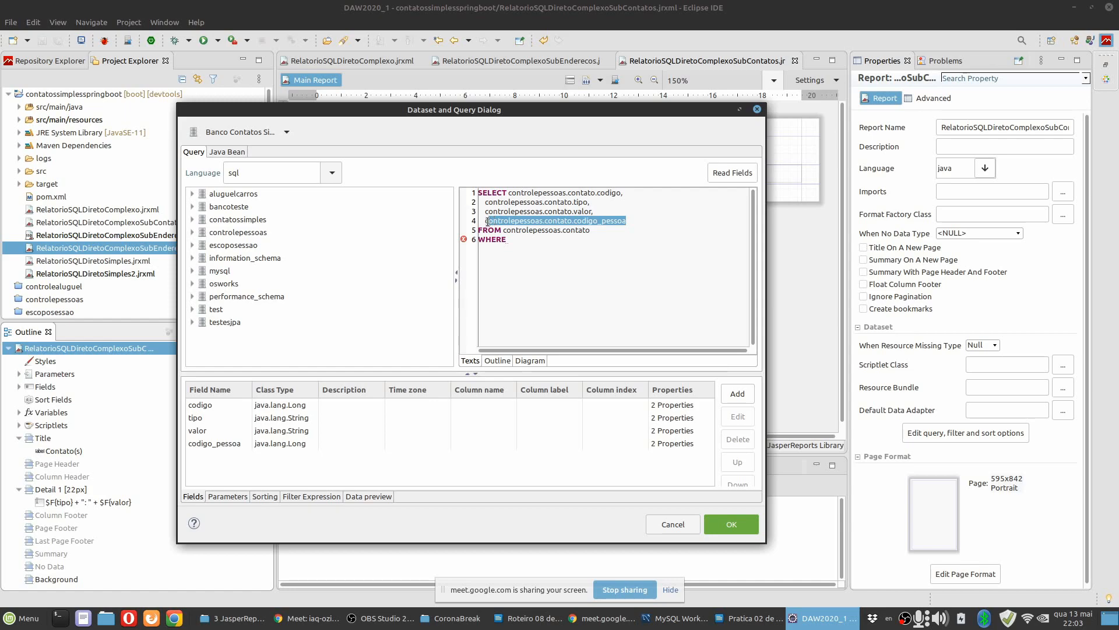
left_click(544, 240)
type("controlepessoas.contato.codigo_pessoa")
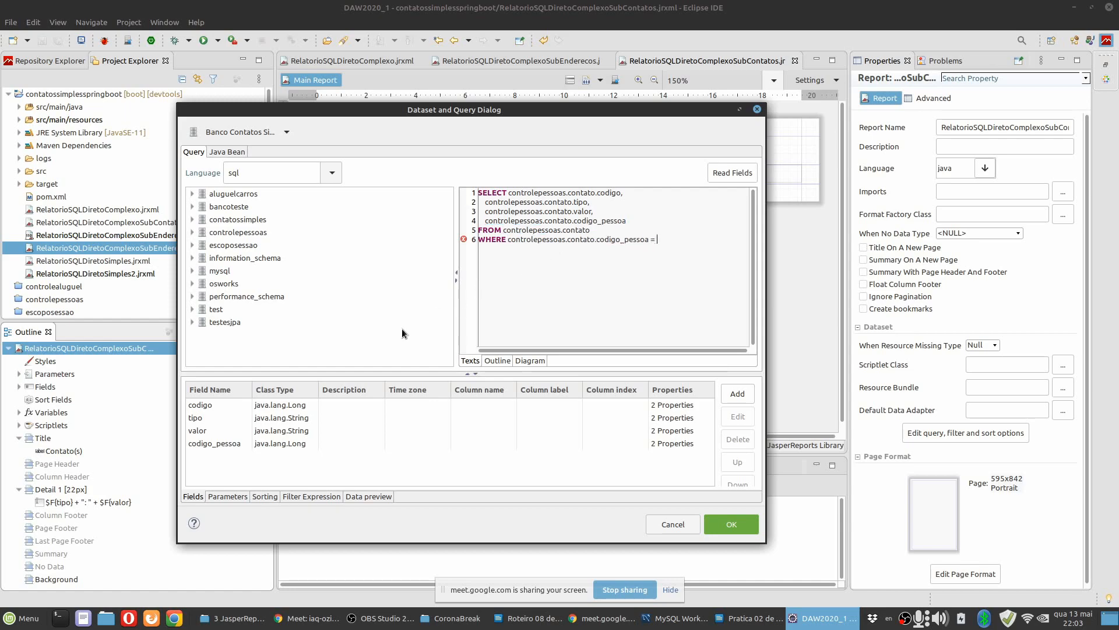
Complete the WHERE condition by inserting the CODIGOPESSOA parameter as $P{CODIGOPESSOA} after the equals sign.
left_click(211, 443)
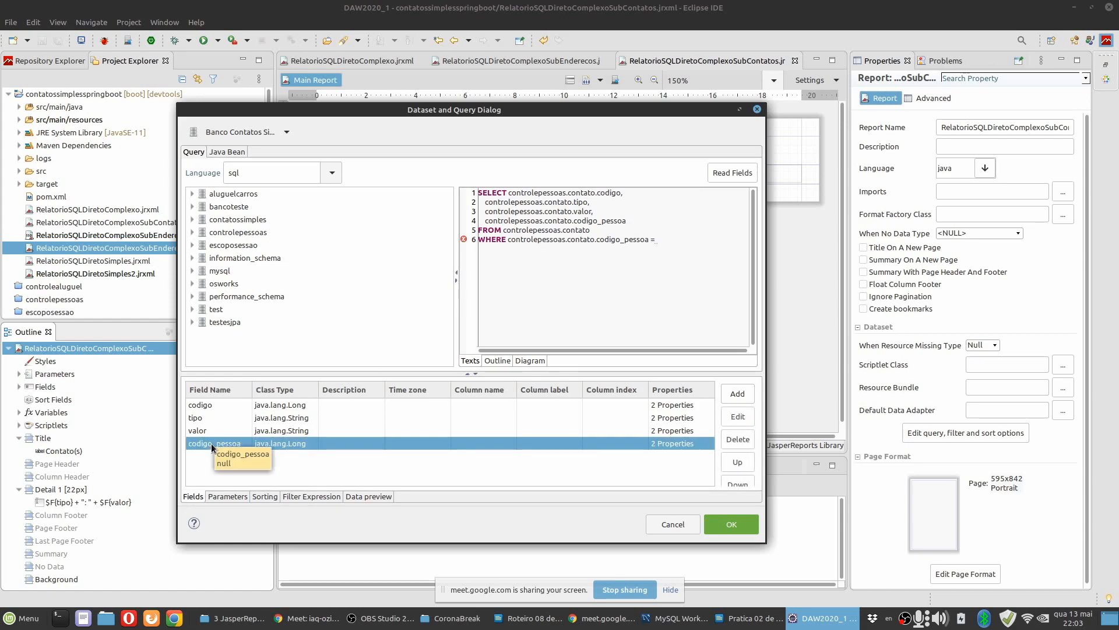
left_click(228, 496)
scroll(229, 460, "down", 5)
left_click_drag(223, 470, 680, 262)
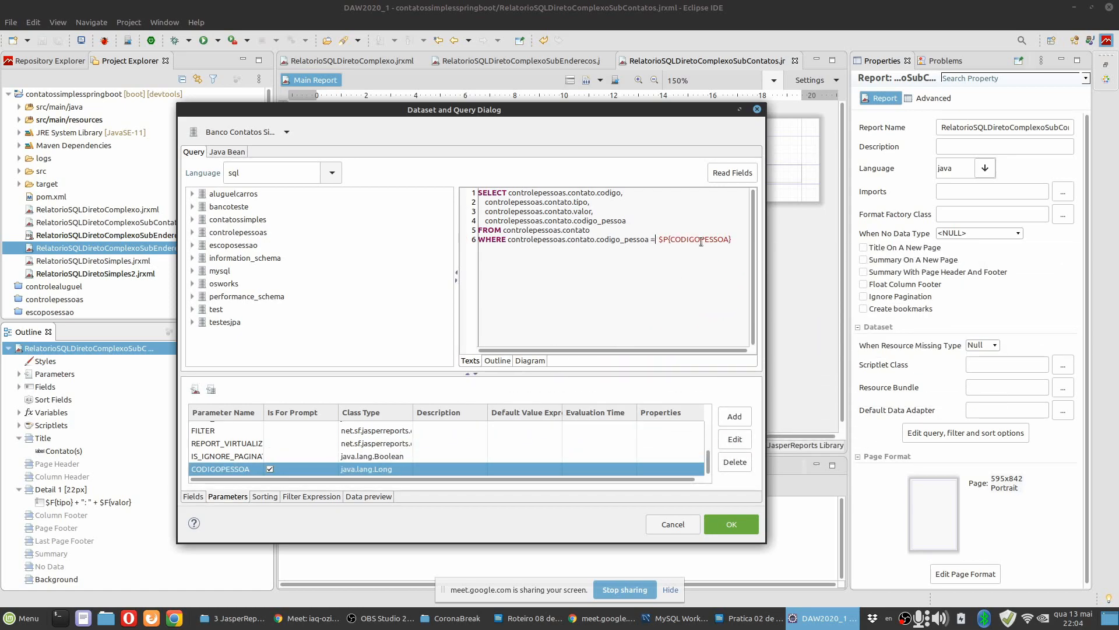
Remove the extra space before $P{CODIGOPESSOA} in the contacts query, accept the query and save the reports.
key("Delete")
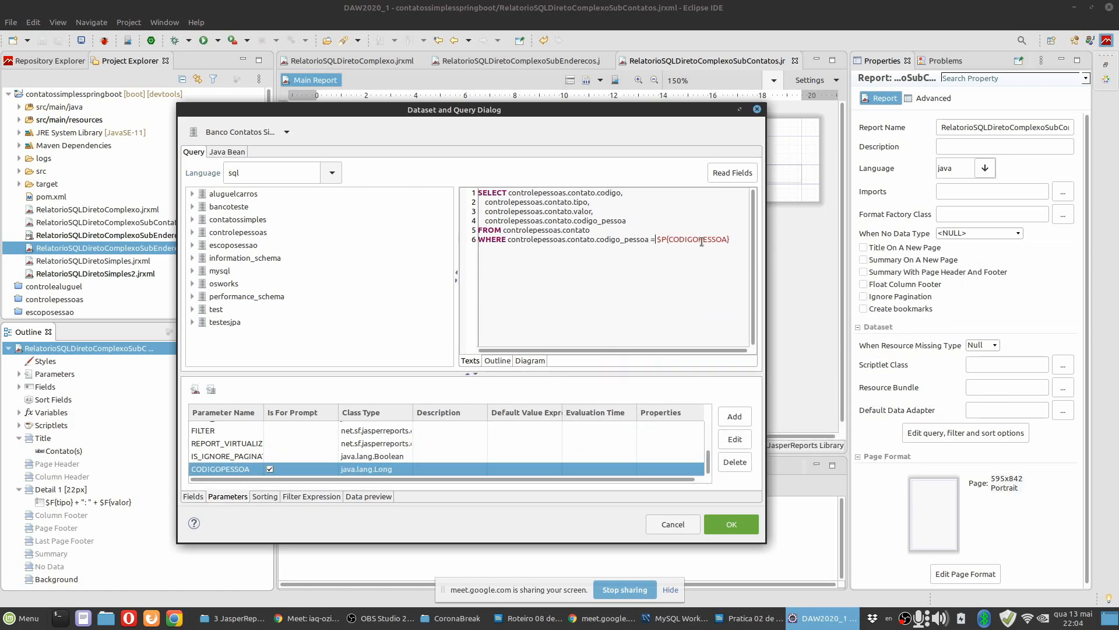
left_click(723, 523)
left_click(59, 41)
Preview the contacts subreport for one CODIGOPESSOA value, enlarge the output to 175%, and close the subreport.
left_click(352, 446)
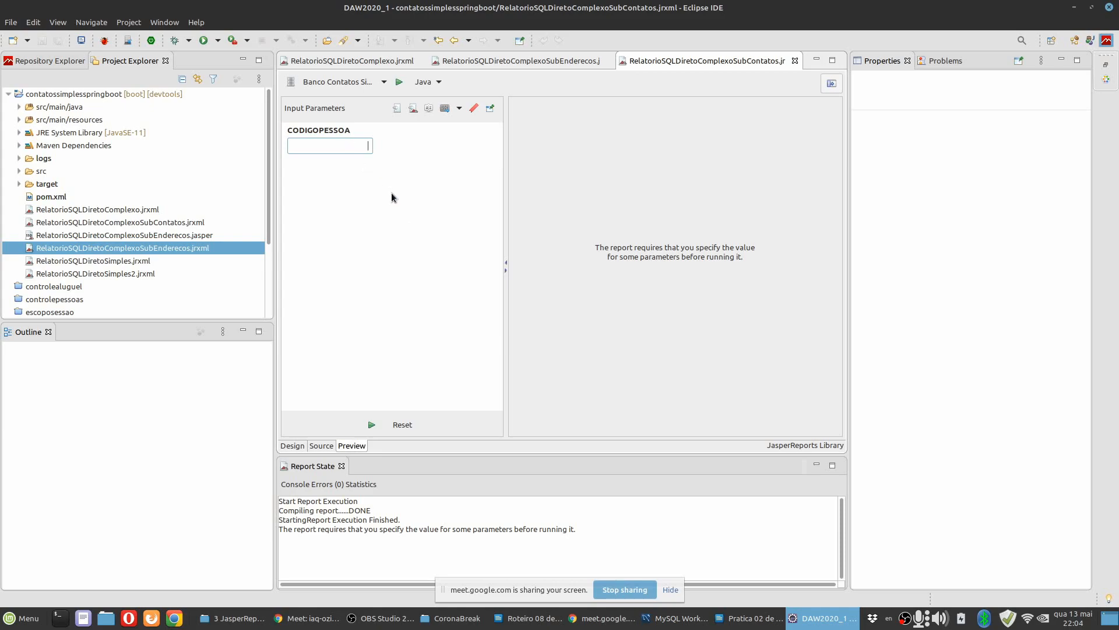
left_click(372, 425)
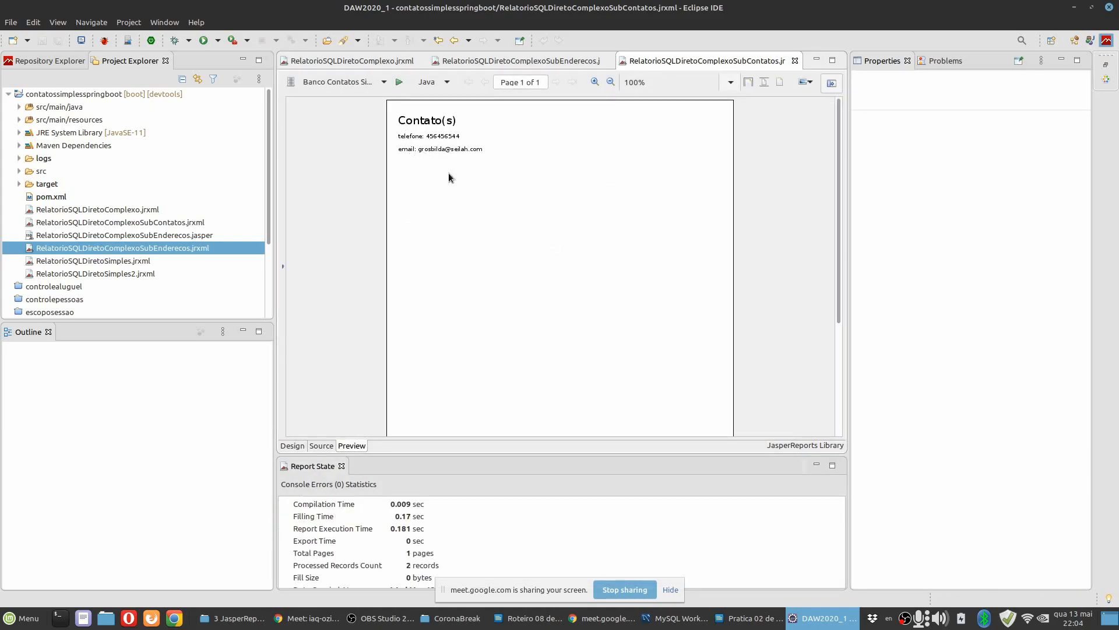
left_click(595, 82)
left_click(596, 83)
left_click(595, 82)
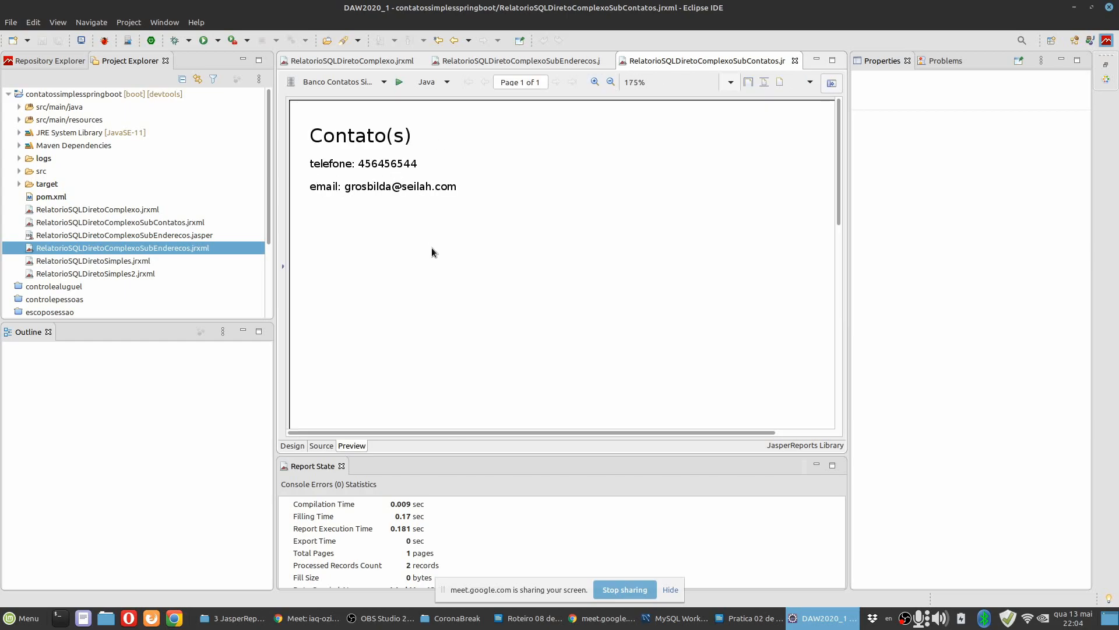
left_click(292, 446)
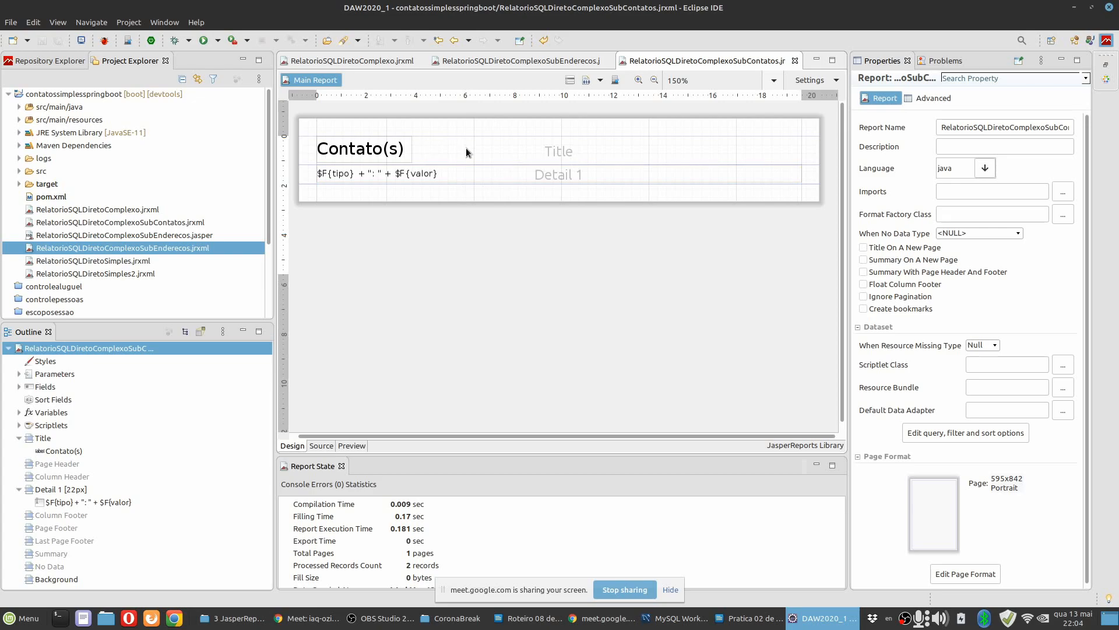
left_click(795, 61)
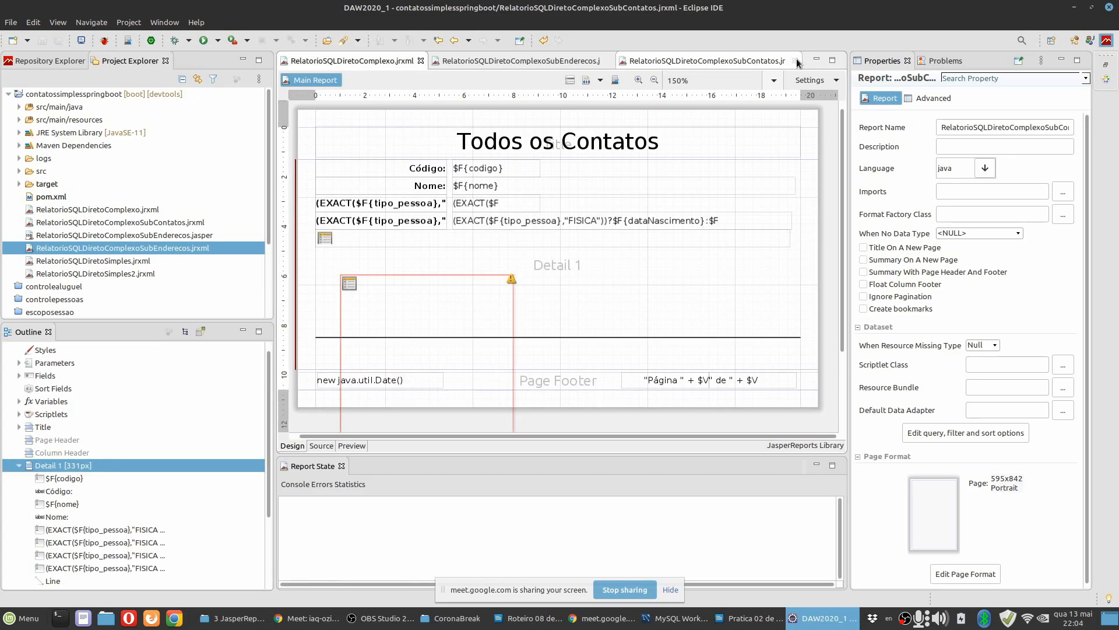
Position the contacts subreport element at x 0.000 cm, y 3.528 cm and reduce its height to about 0.706 cm.
left_click(435, 308)
left_click_drag(407, 282, 378, 254)
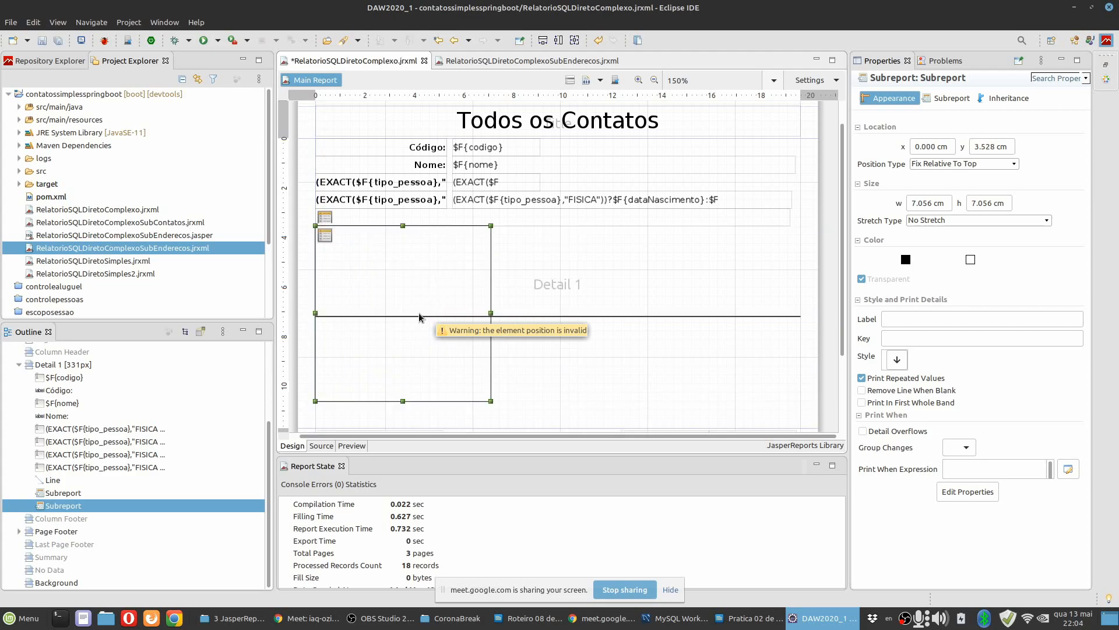
left_click_drag(400, 403, 397, 241)
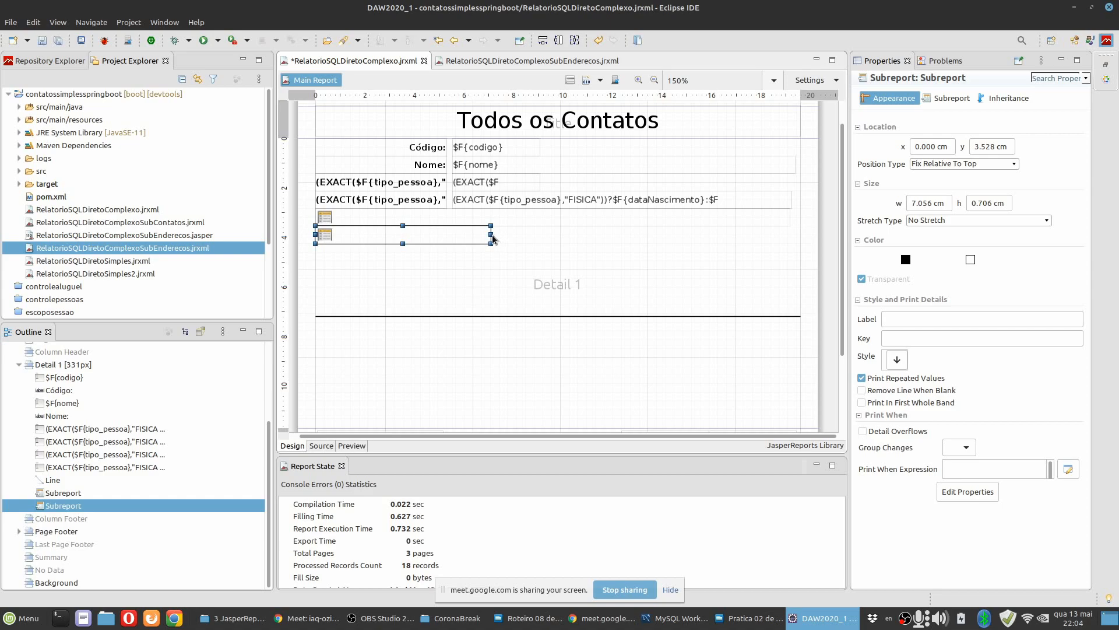
Fit the contacts subreport element to the container's width and set its Position Type to Float, comparing it with the addresses subreport.
right_click(476, 236)
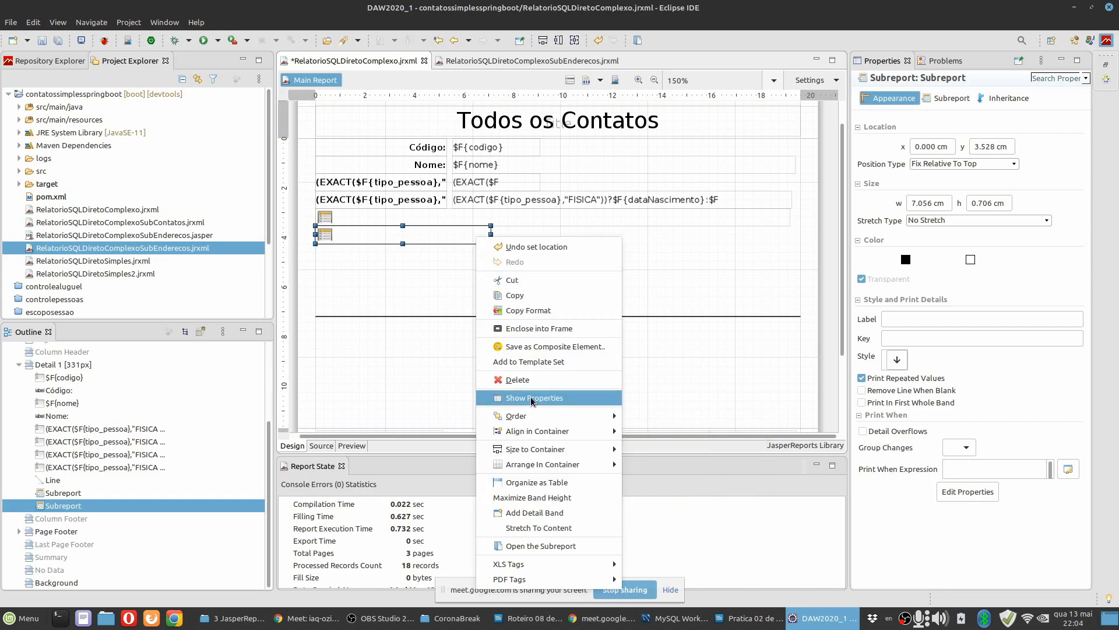
mouse_move(532, 449)
left_click(663, 452)
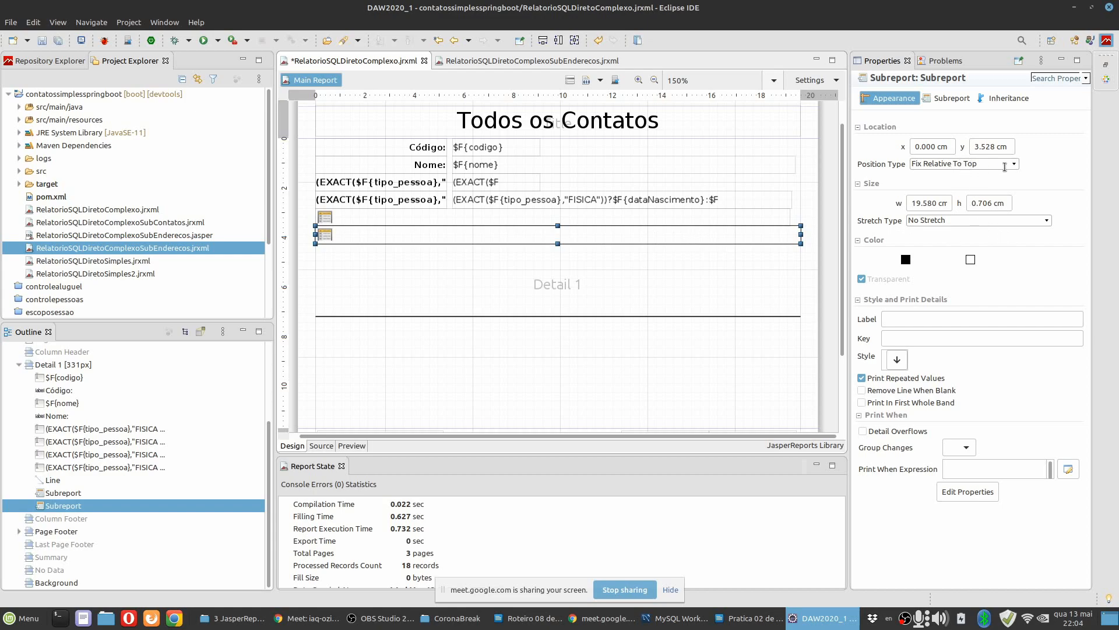
left_click(1015, 167)
left_click(933, 178)
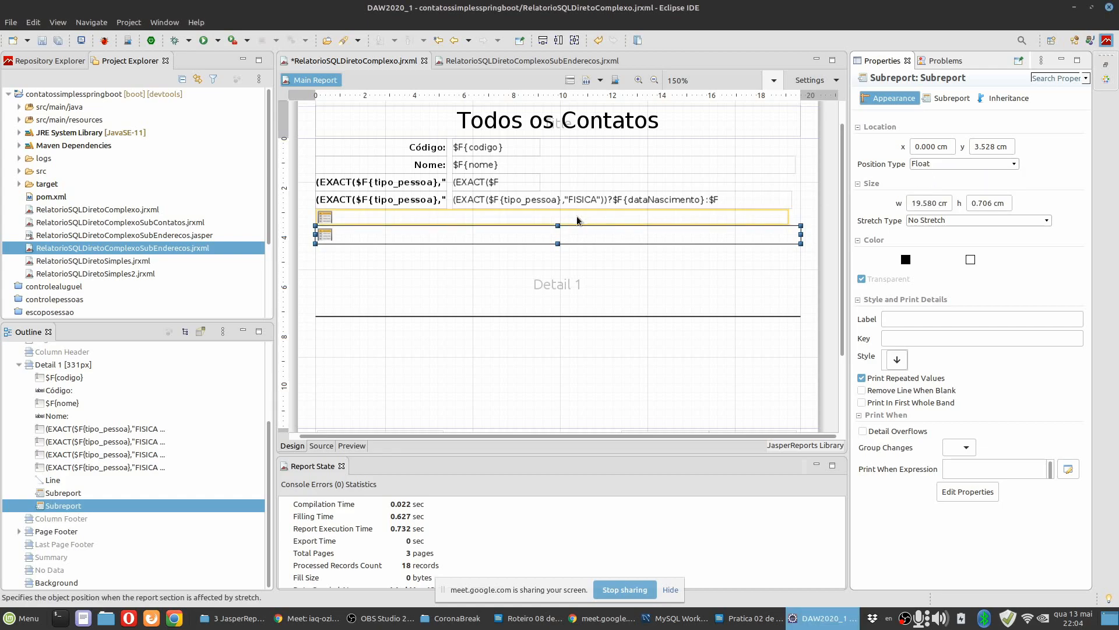
left_click(492, 217)
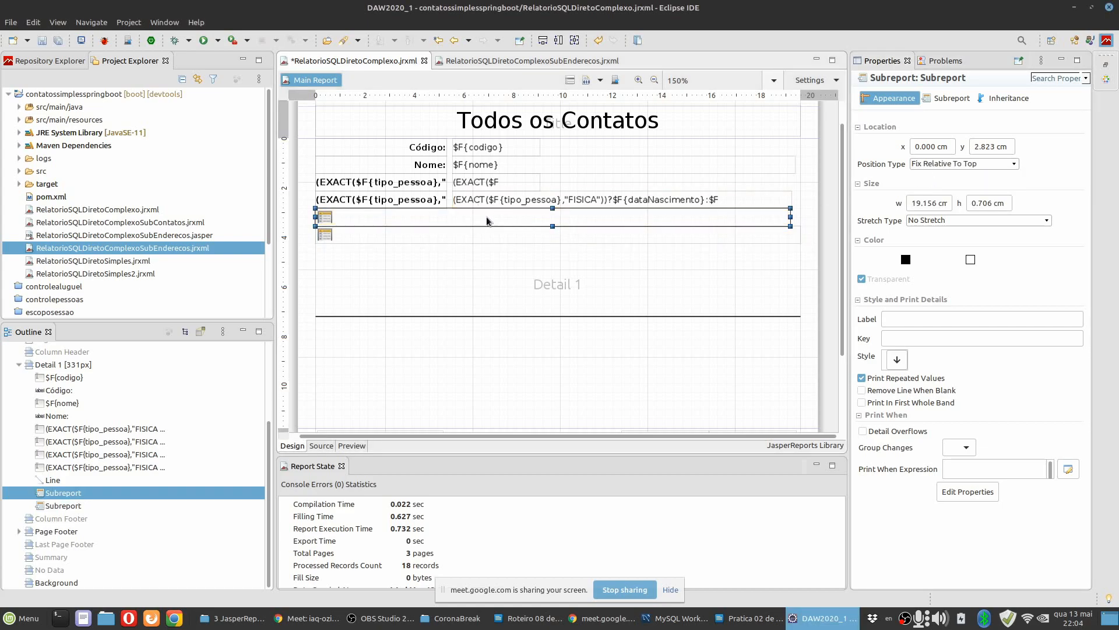
left_click(478, 236)
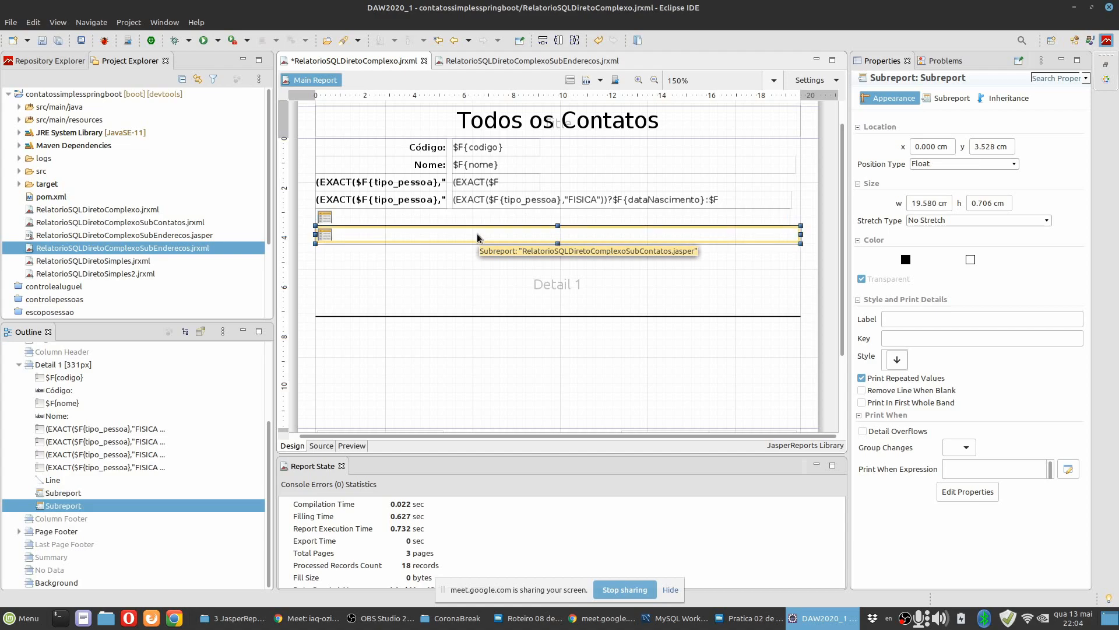
left_click(477, 221)
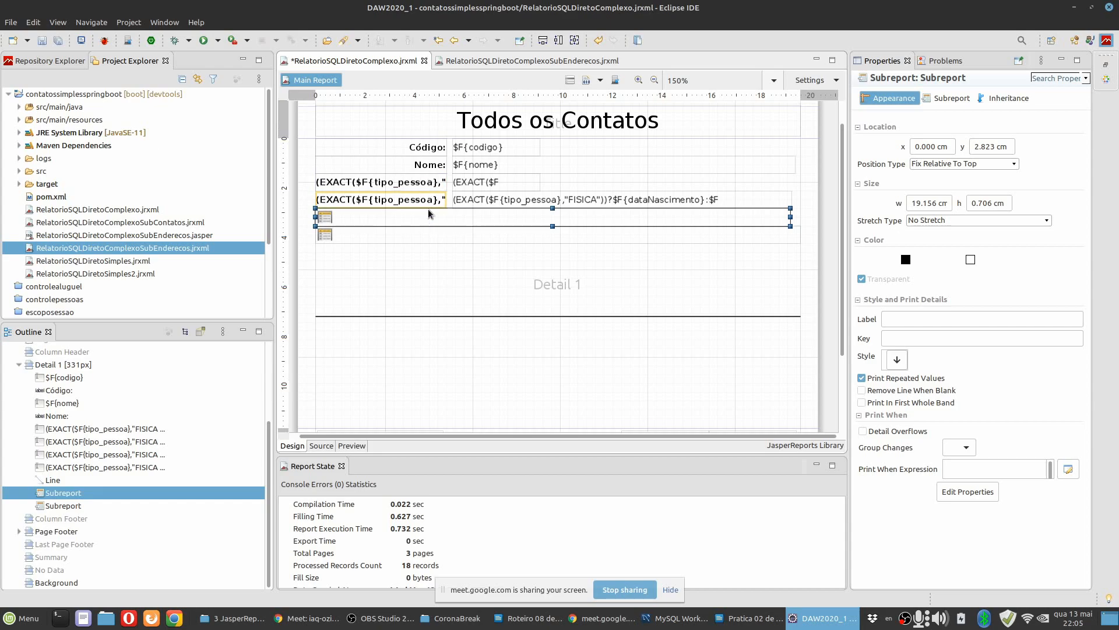
left_click(426, 236)
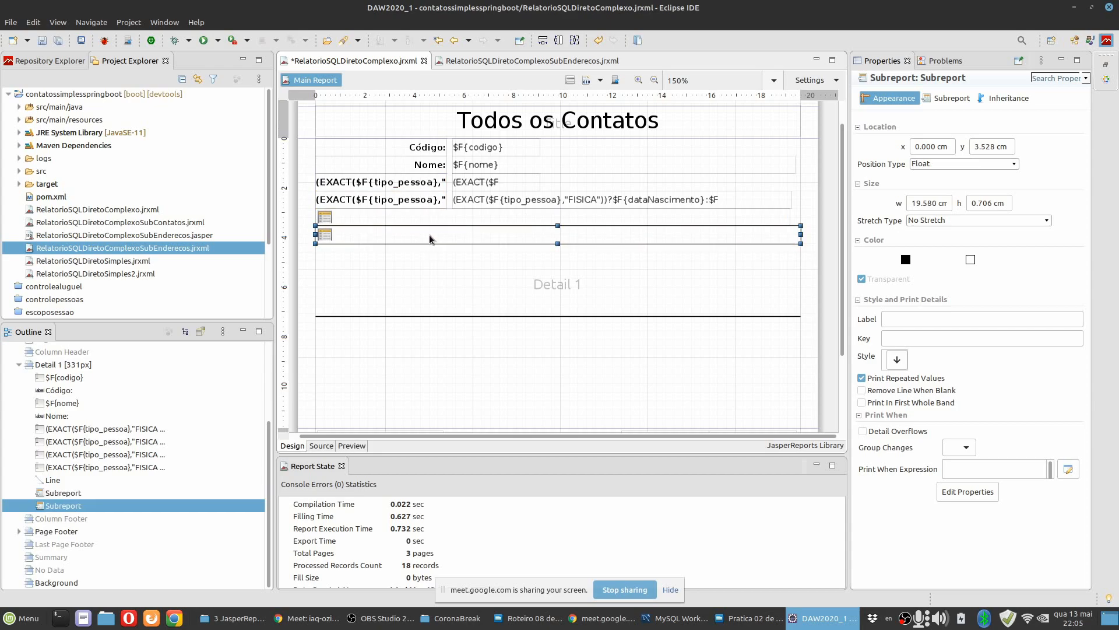
Move the Detail band's separator line up just below the contacts subreport element, to y about 4.375 cm.
left_click(480, 318)
key("Up")
key("Up")
key("Up")
key("Up")
key("Up")
key("Up")
key("Up")
key("Up")
key("Up")
key("Up")
key("Up")
key("Up")
key("Up")
key("Up")
key("Up")
key("Up")
key("Up")
key("Up")
key("Up")
key("Up")
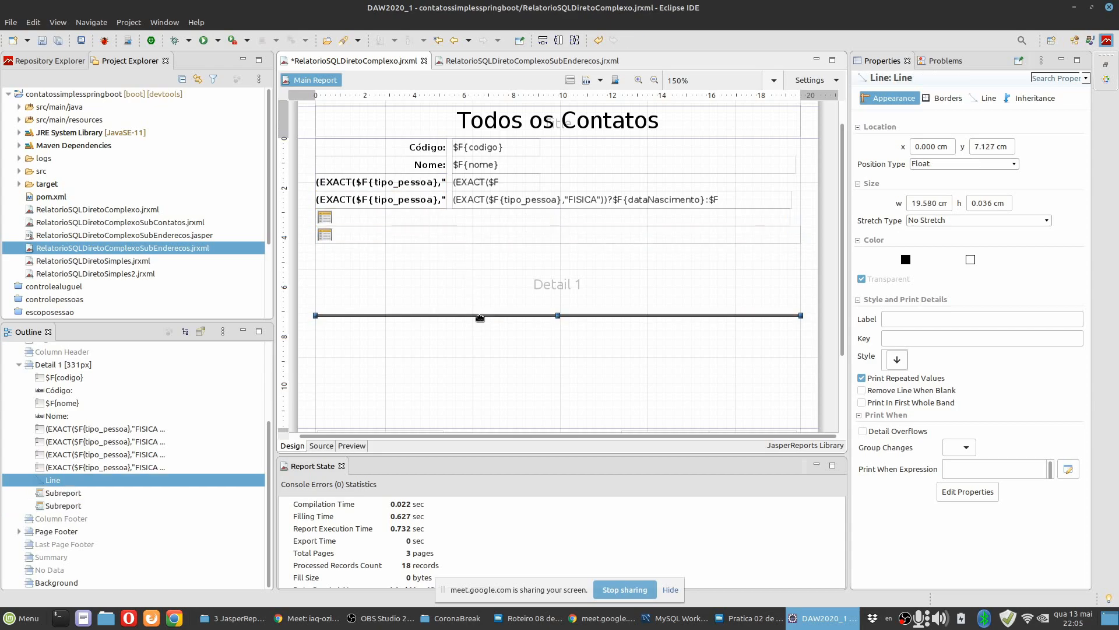
key("Up")
key("Up")
key("Up")
key("Up")
key("Up")
key("Up")
key("Up")
key("Up")
key("Up")
key("Up")
key("Up")
key("Up")
key("Up")
key("Up")
key("Up")
key("Up")
key("Up")
key("Up")
key("Up")
key("Up")
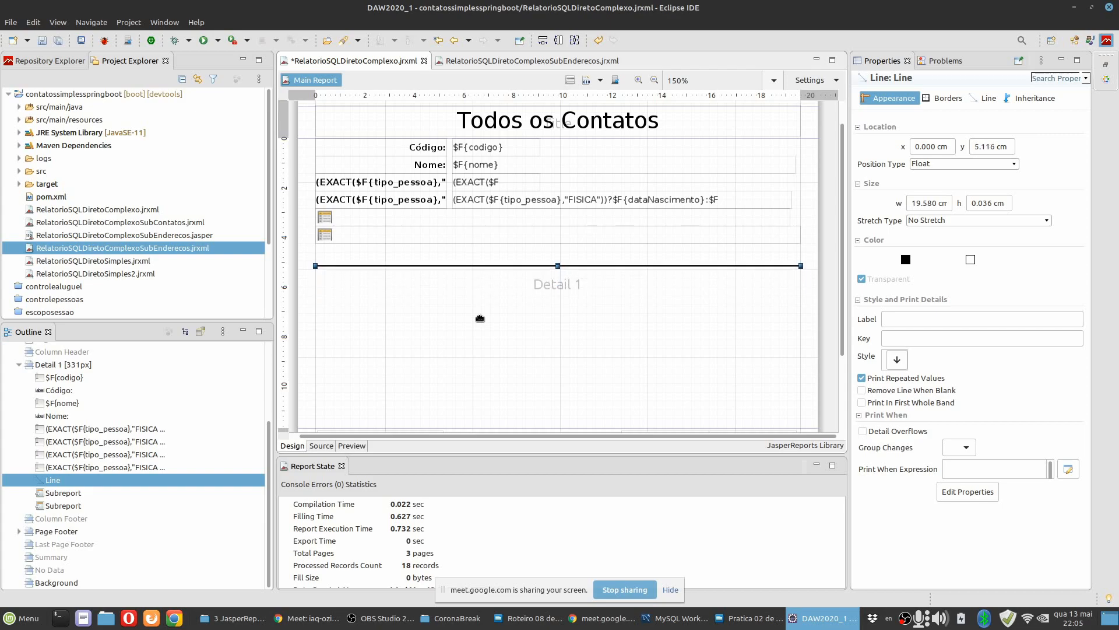
key("Up")
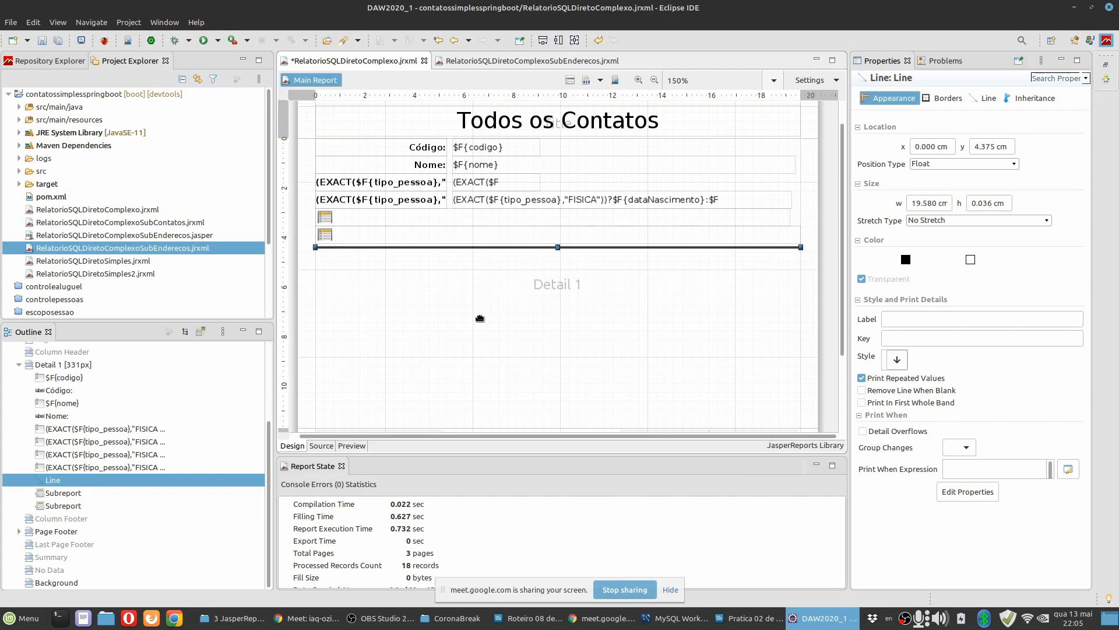
Shrink the main report's Detail 1 band to a height of about 4.551 cm, just below the separator line.
left_click(489, 295)
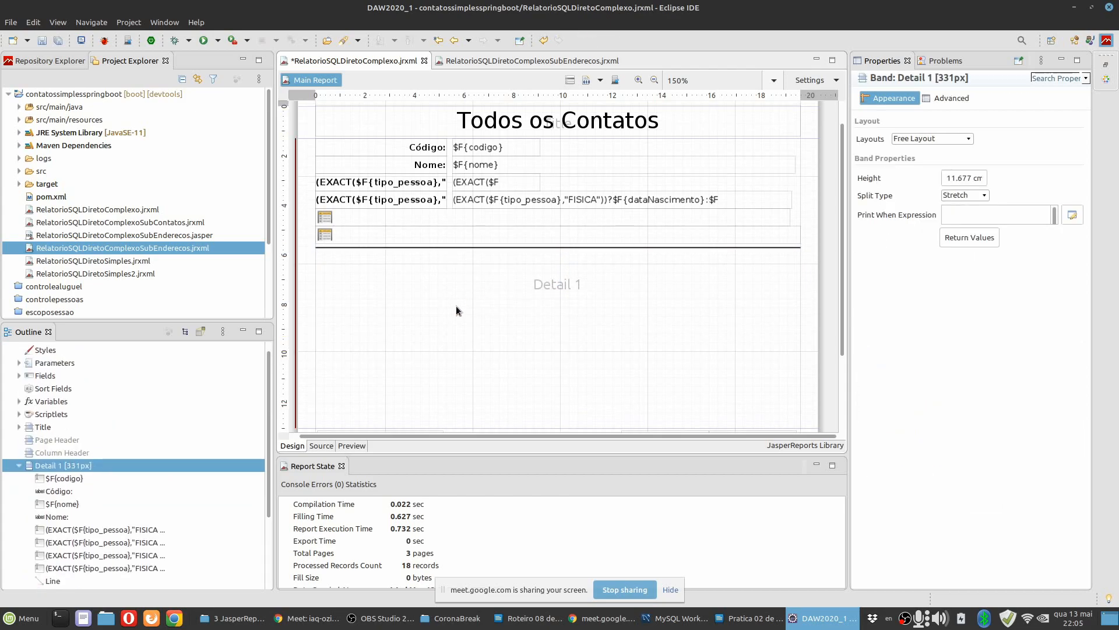
scroll(456, 305, "down", 3)
left_click_drag(518, 322, 503, 145)
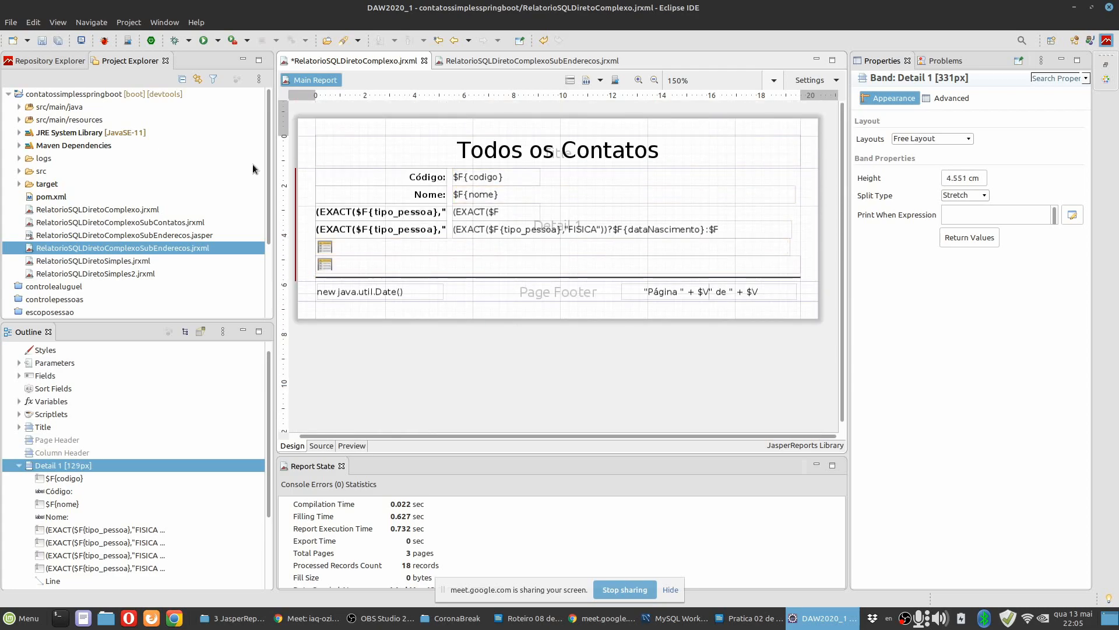
Save the reports and preview RelatorioSQLDiretoComplexo with both subreports.
left_click(58, 40)
left_click(470, 358)
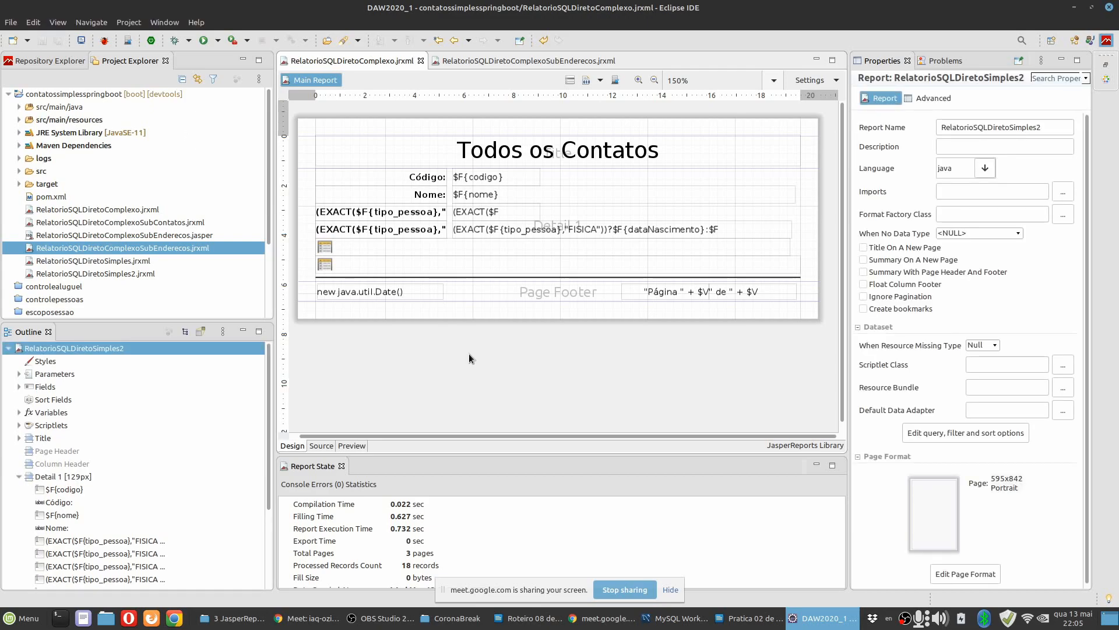
left_click(361, 446)
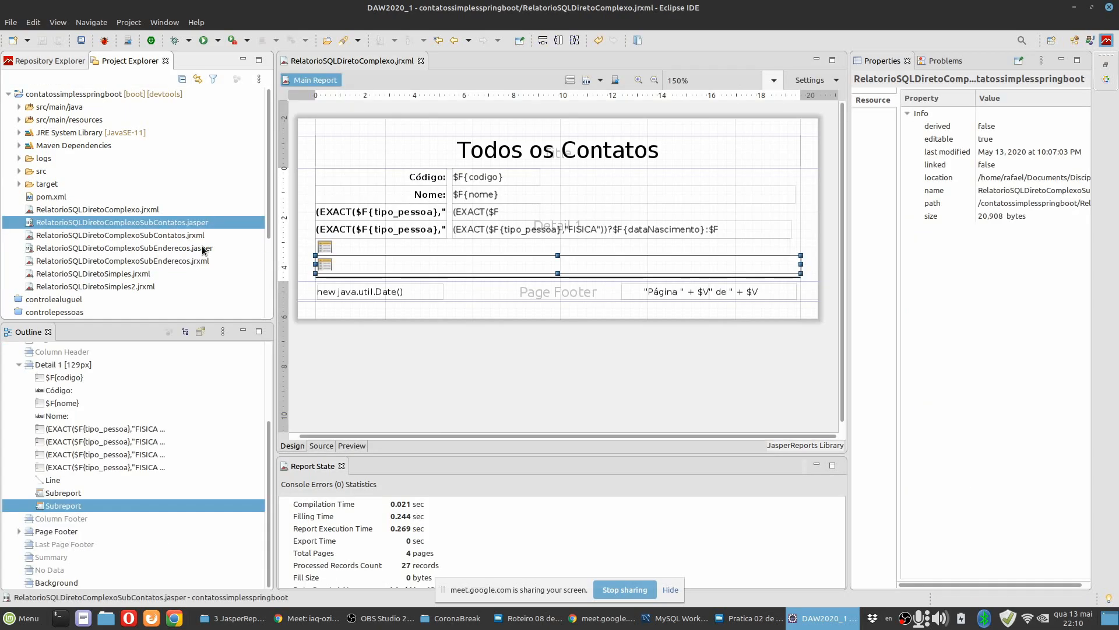
Delete the compiled files RelatorioSQLDiretoComplexoSubContatos.jasper and RelatorioSQLDiretoComplexoSubEnderecos.jasper from the project.
left_click(203, 249, "ctrl")
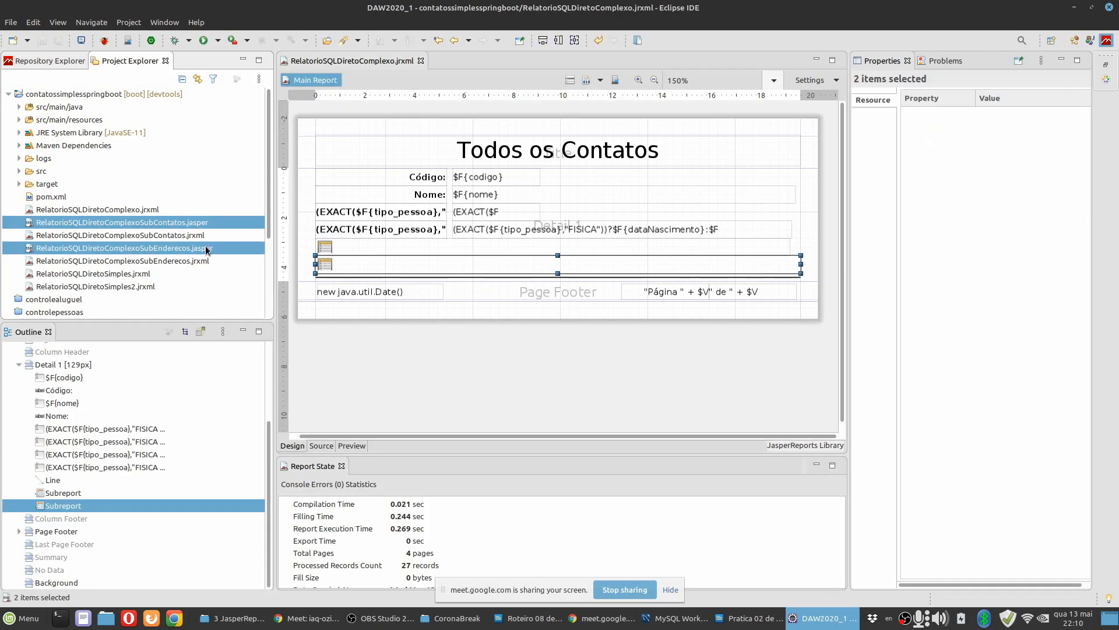
right_click(207, 250)
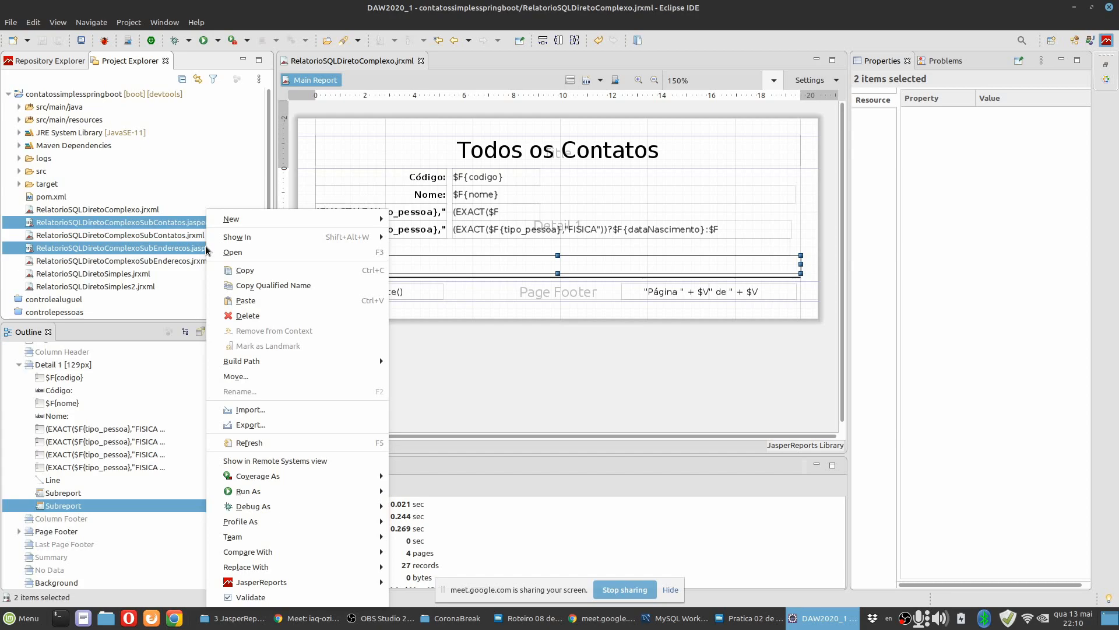
left_click(246, 316)
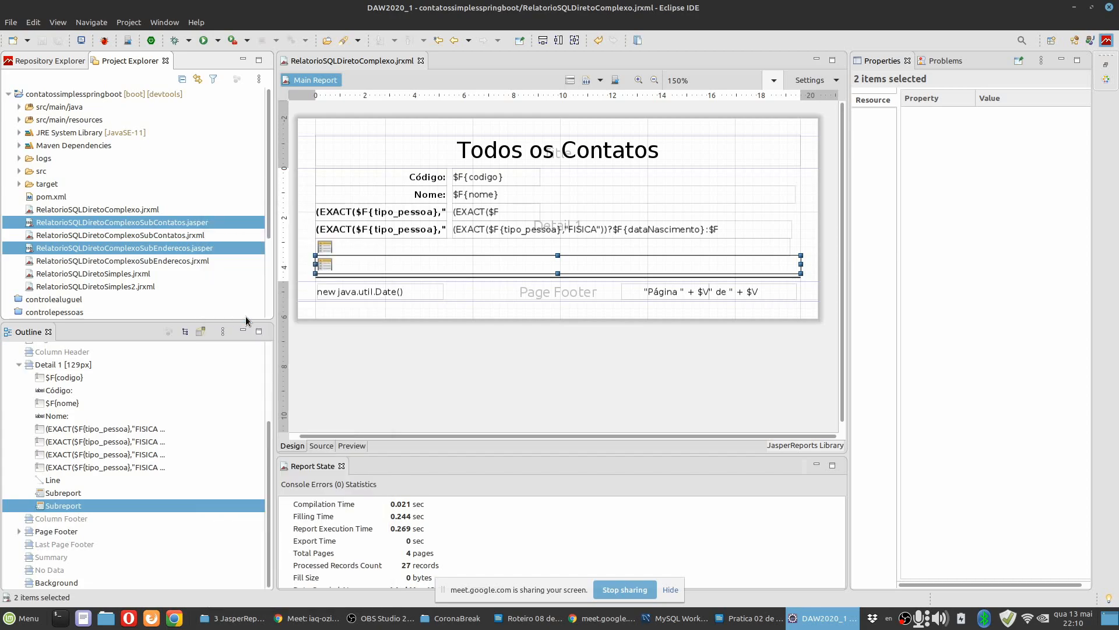
left_click(676, 334)
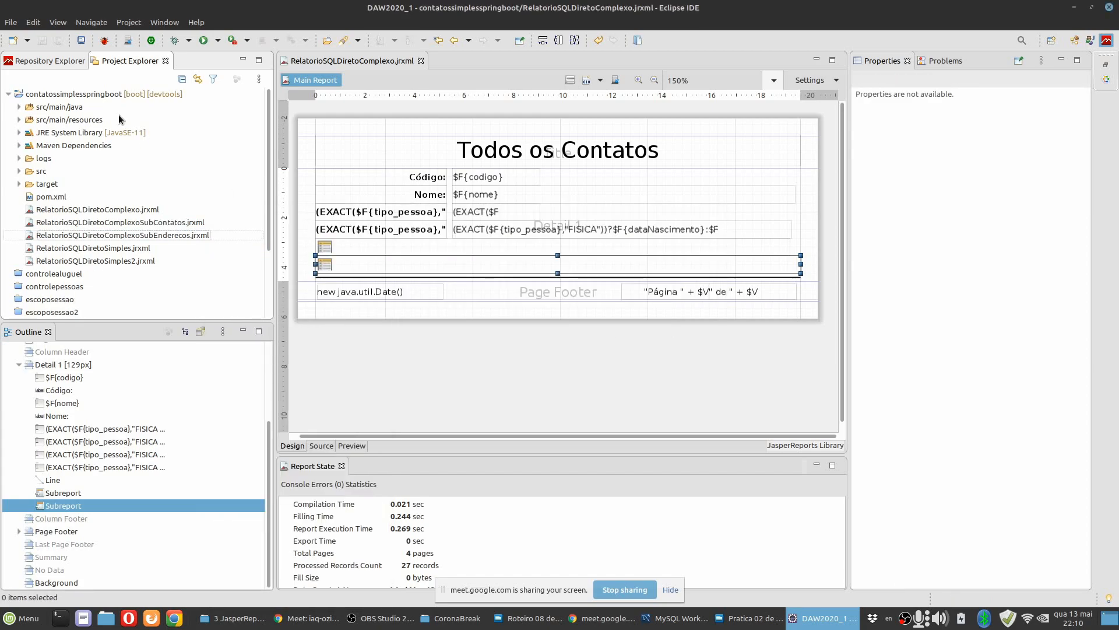
Preview RelatorioSQLDiretoComplexo and rerun it to regenerate the compiled subreport files.
left_click(348, 385)
left_click(352, 446)
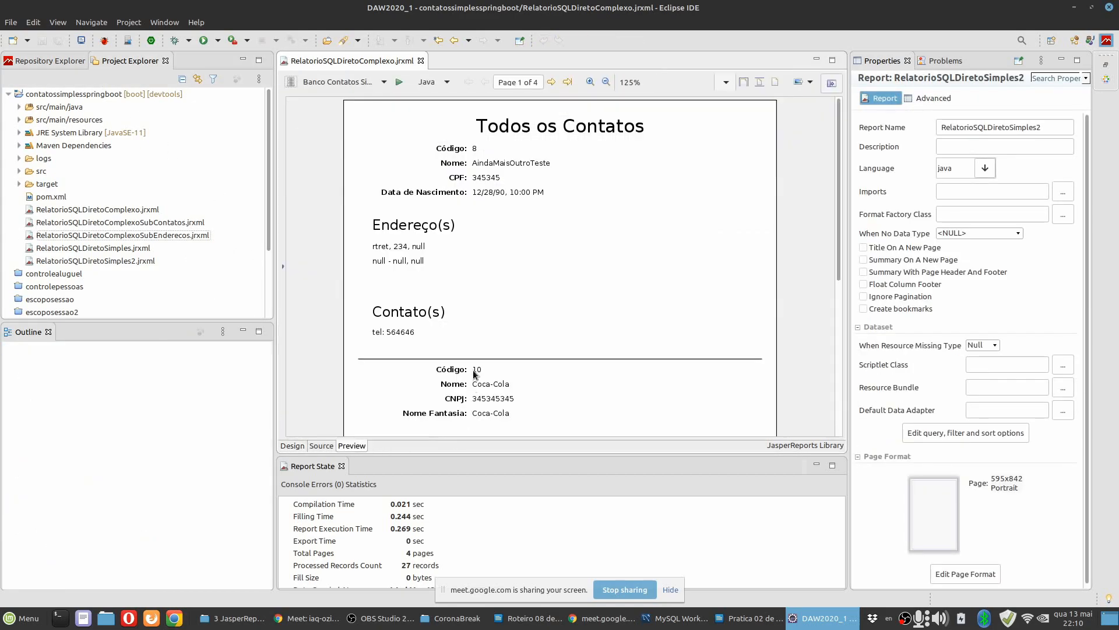
left_click(399, 82)
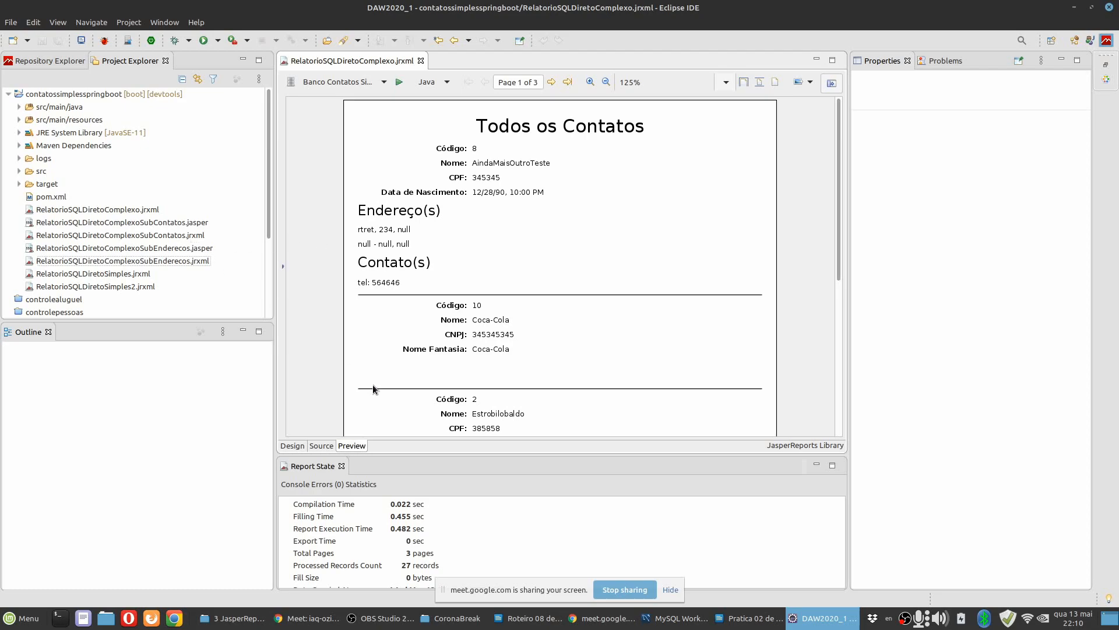
Inspect the two subreport elements and their compiled .jasper files, and view the main report's preview again.
left_click(292, 445)
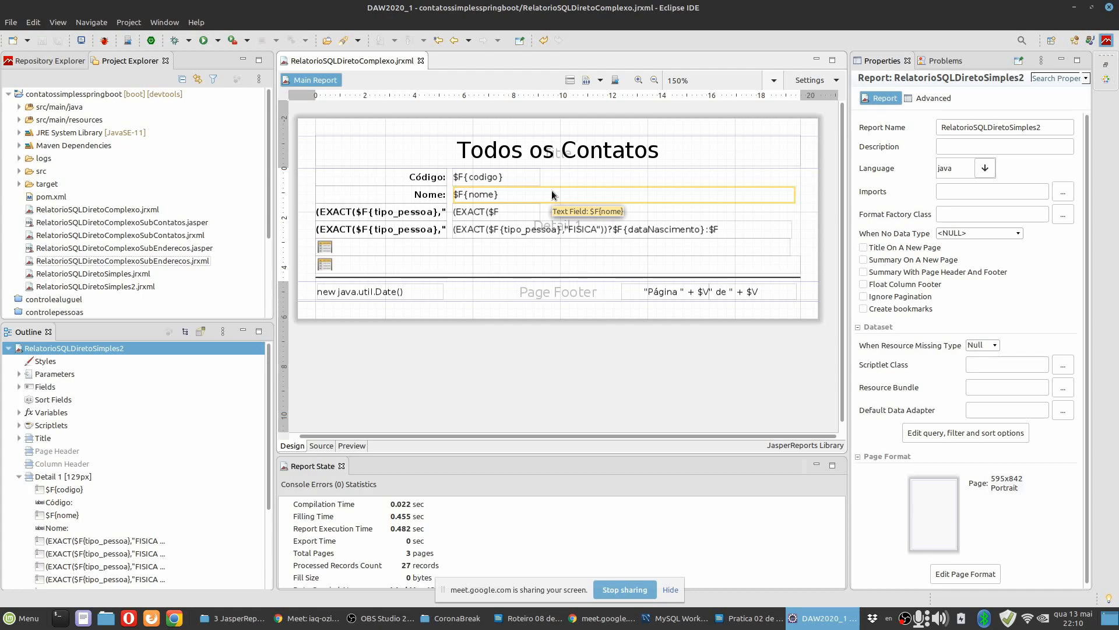
left_click(448, 265)
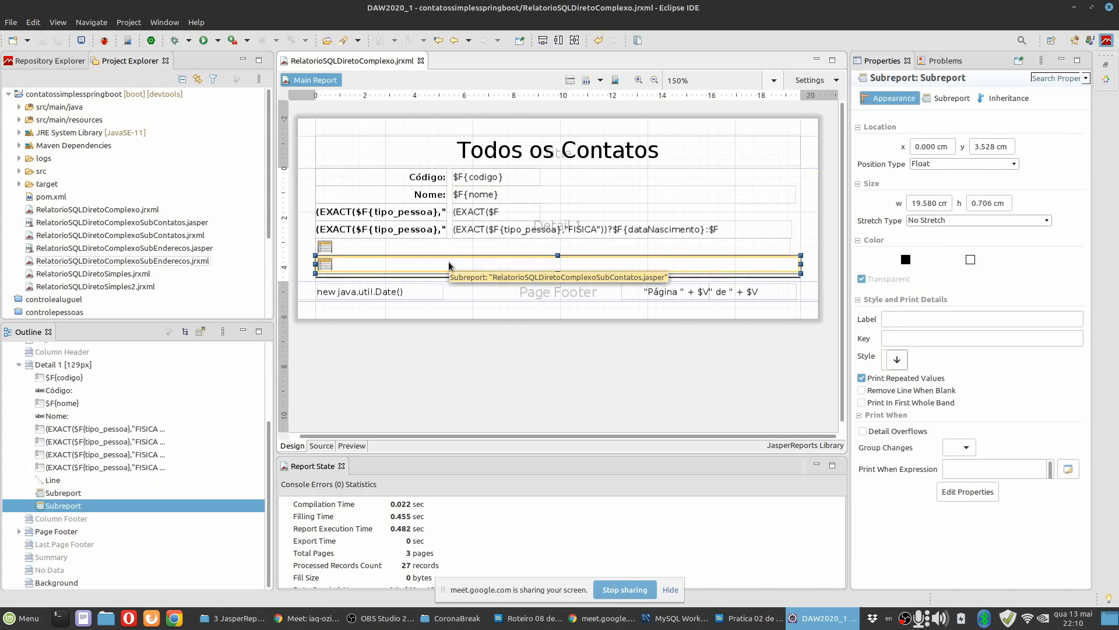
left_click(448, 252)
left_click(448, 267)
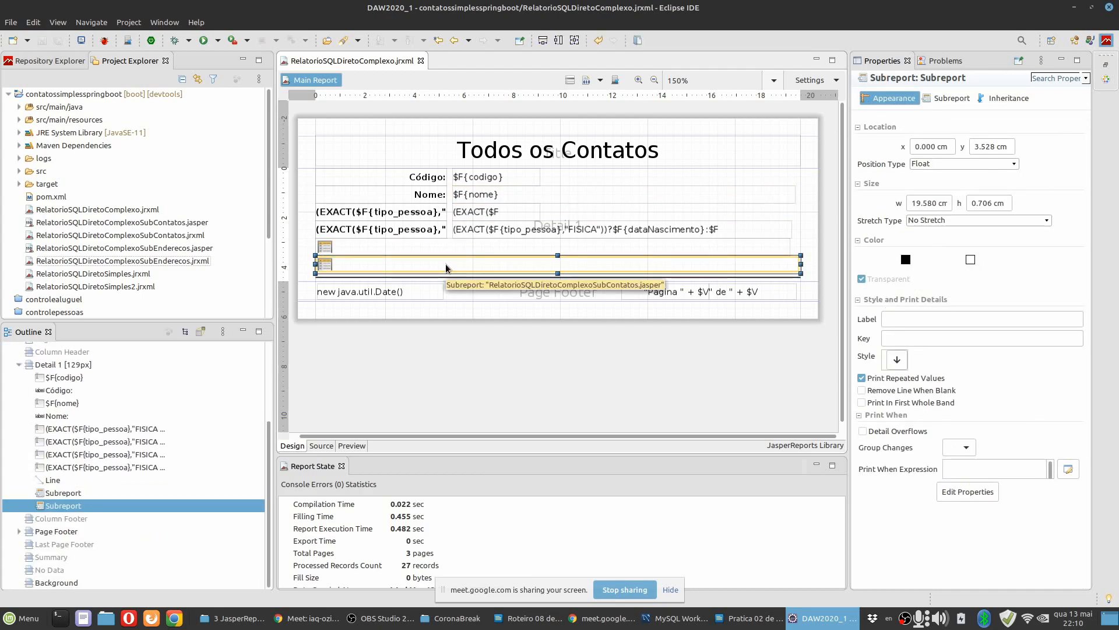
left_click(196, 237)
left_click(198, 225)
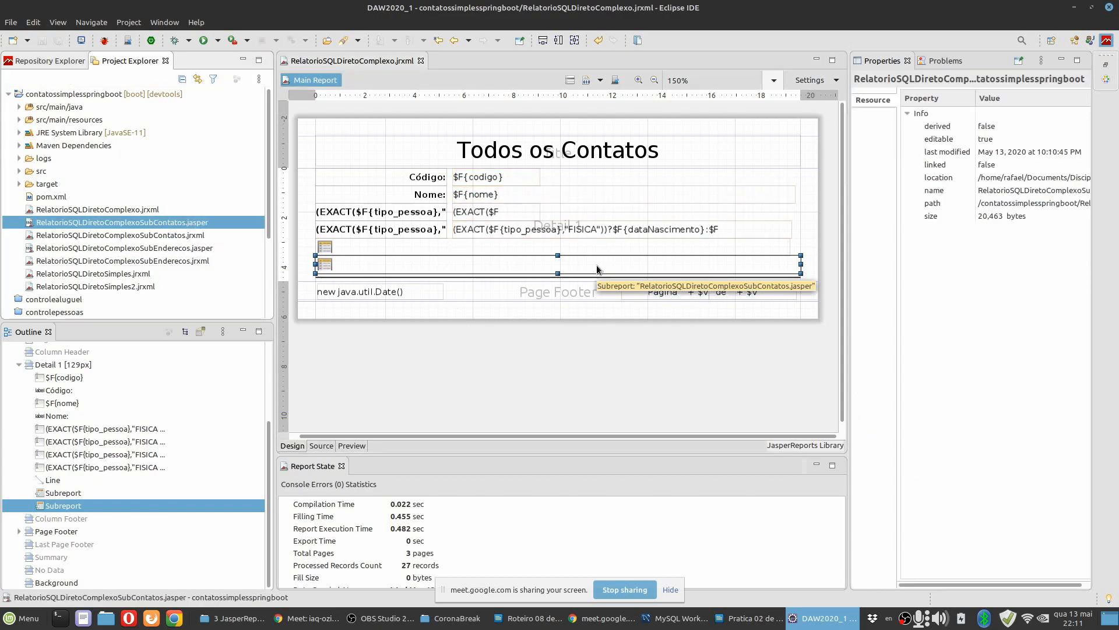
left_click(189, 249)
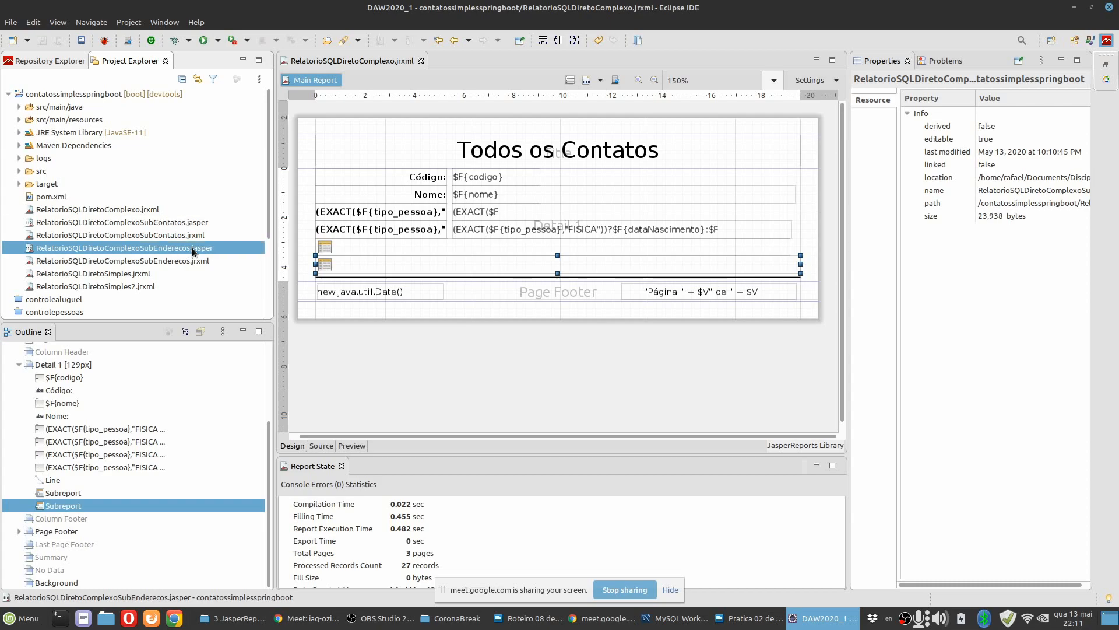
left_click(353, 446)
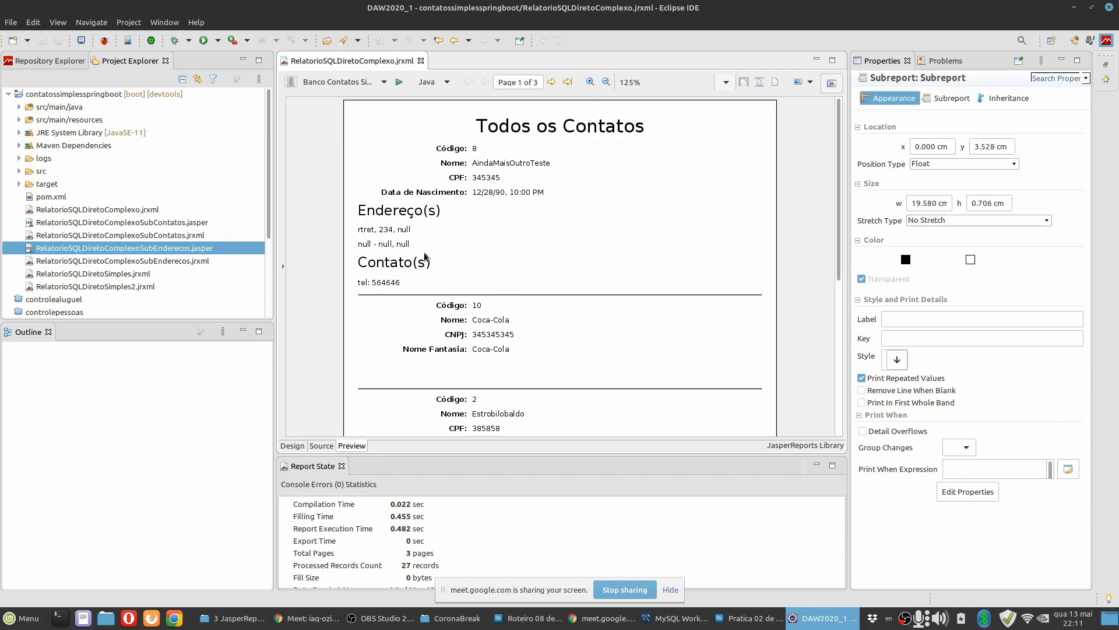
Open the contacts subreport RelatorioSQLDiretoComplexoSubContatos.jrxml for editing.
double_click(198, 235)
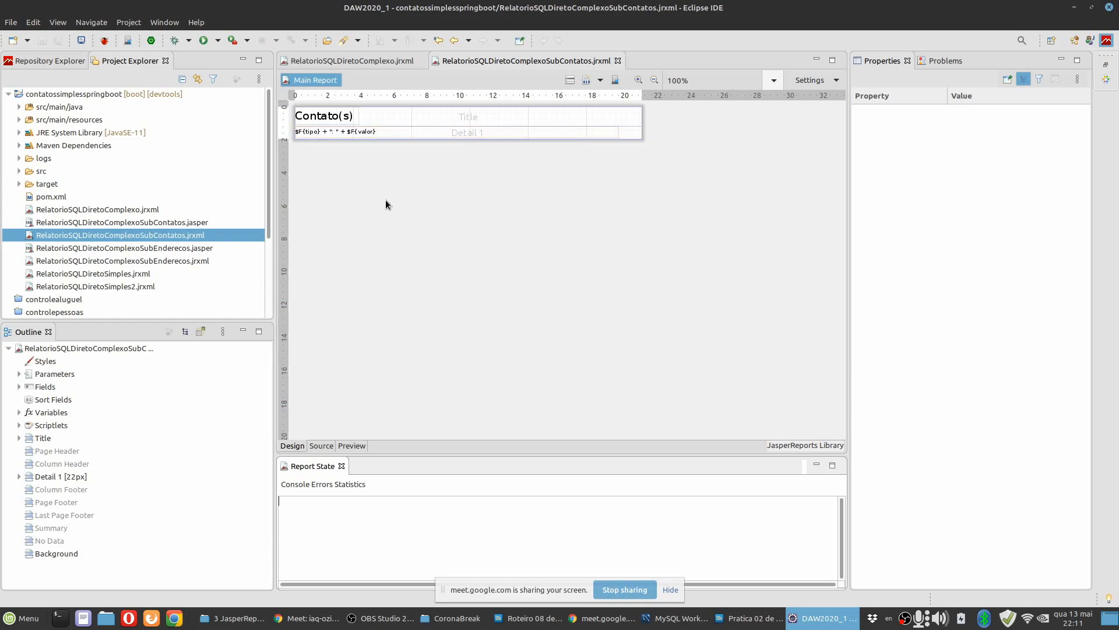
Compile the contacts subreport RelatorioSQLDiretoComplexoSubContatos.jrxml.
scroll(386, 200, "up", 2)
scroll(386, 205, "up", 1)
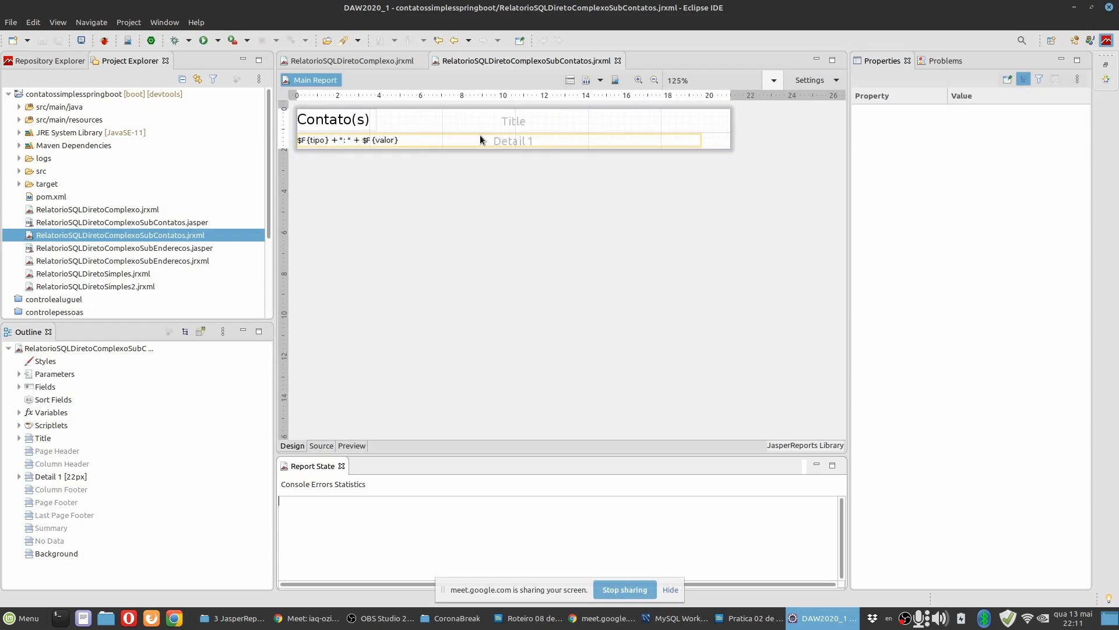
left_click(586, 80)
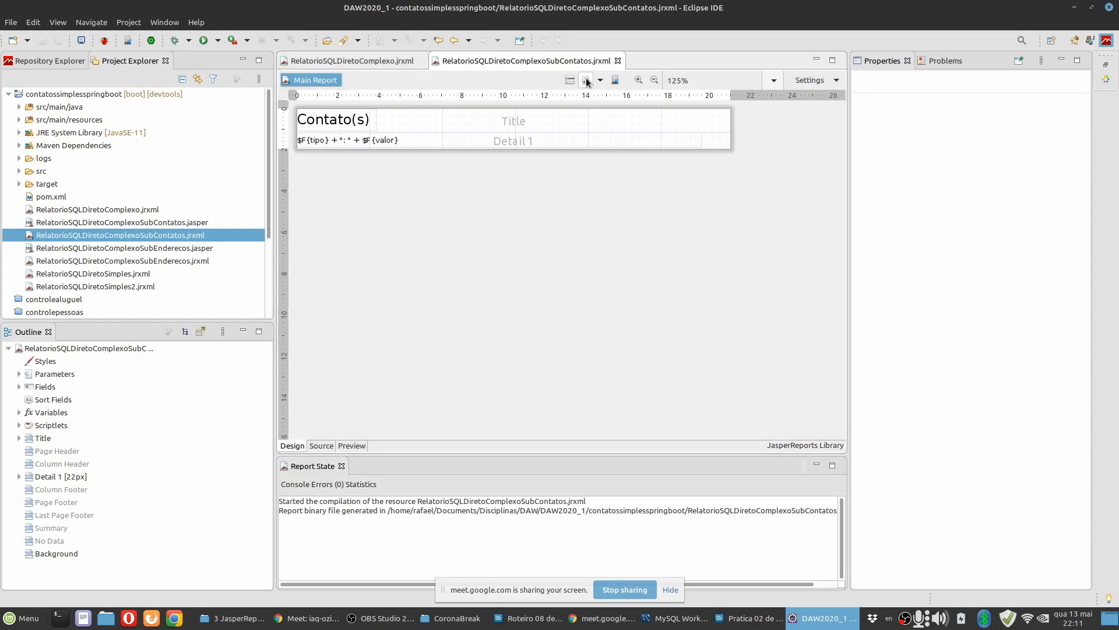
Open and compile the addresses subreport RelatorioSQLDiretoComplexoSubEnderecos.jrxml, and check both subreports' .jasper files in the project.
double_click(200, 262)
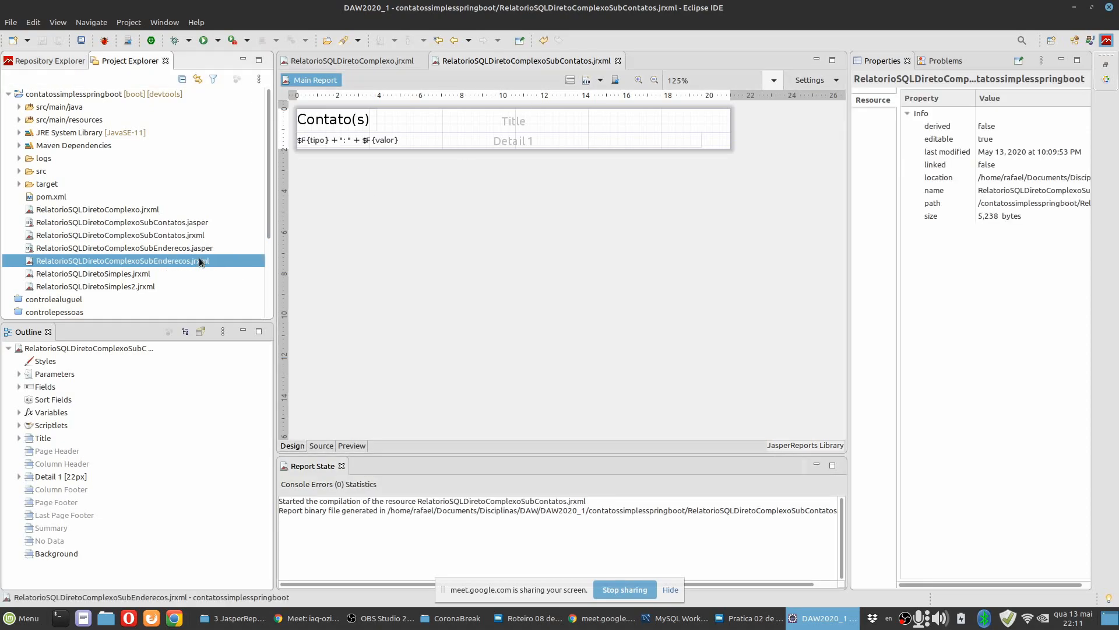
left_click(586, 79)
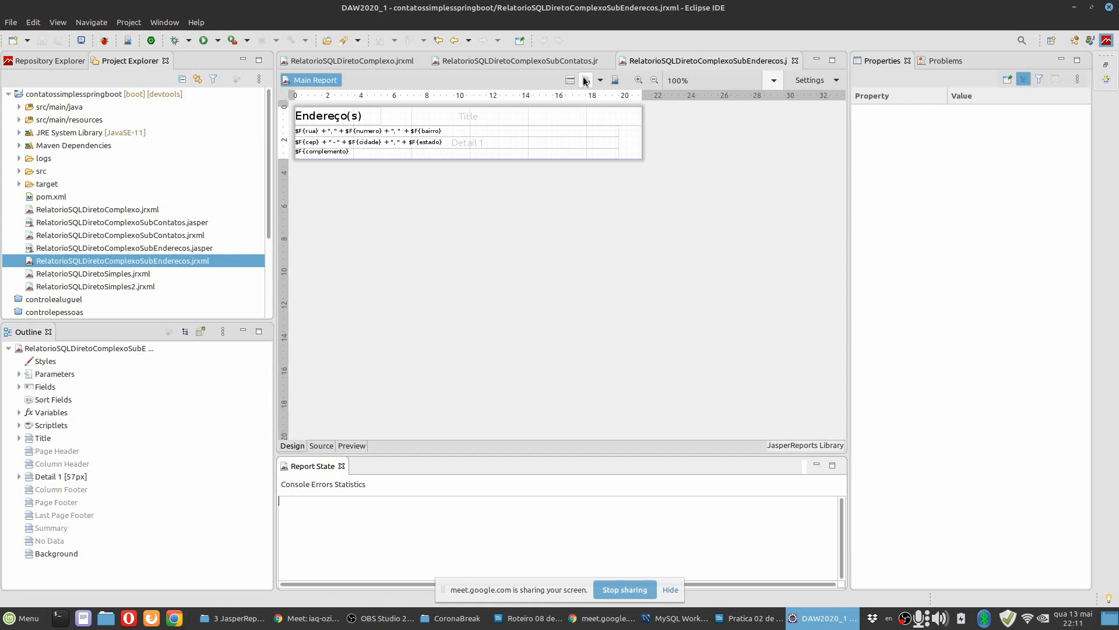
left_click(207, 248)
left_click(212, 225)
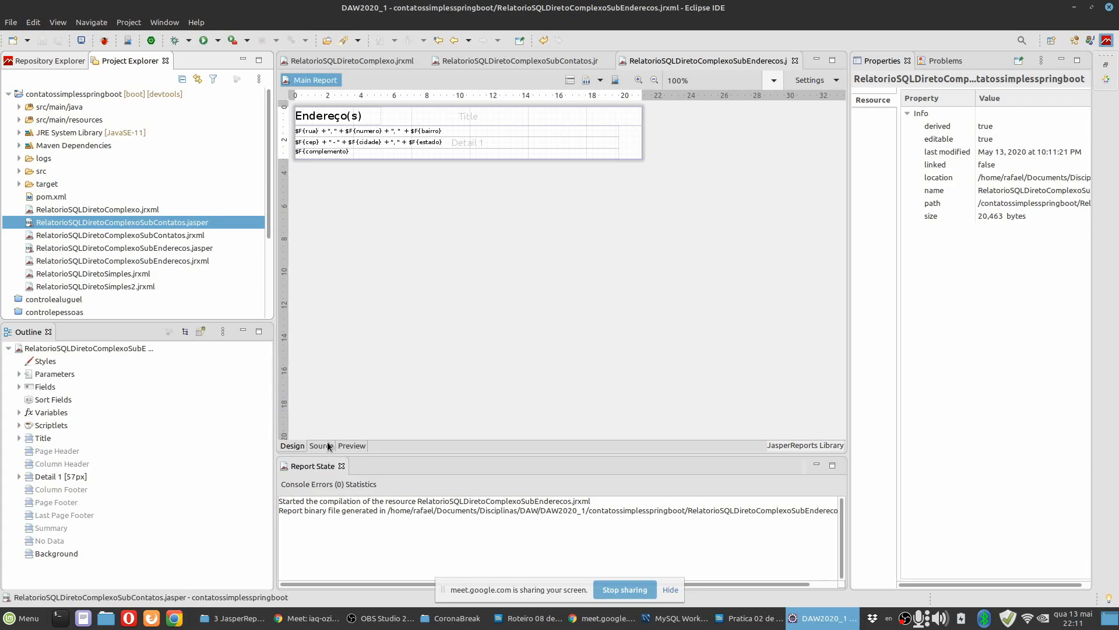
Return to RelatorioSQLDiretoComplexo.jrxml, preview it again and examine the spacing of records without addresses or contacts.
double_click(150, 211)
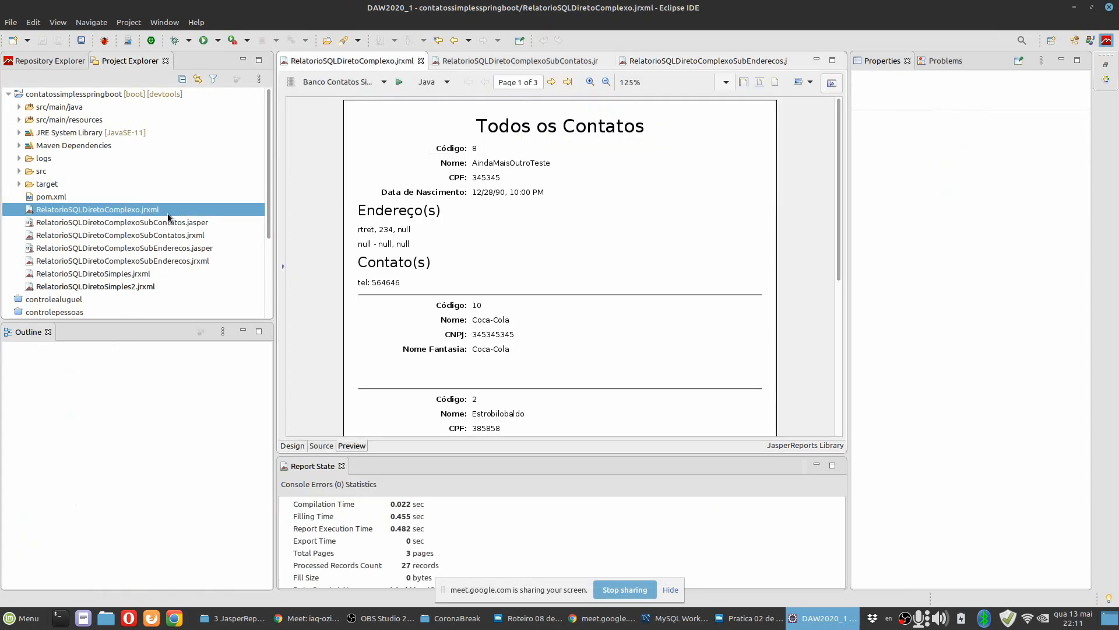
left_click(292, 446)
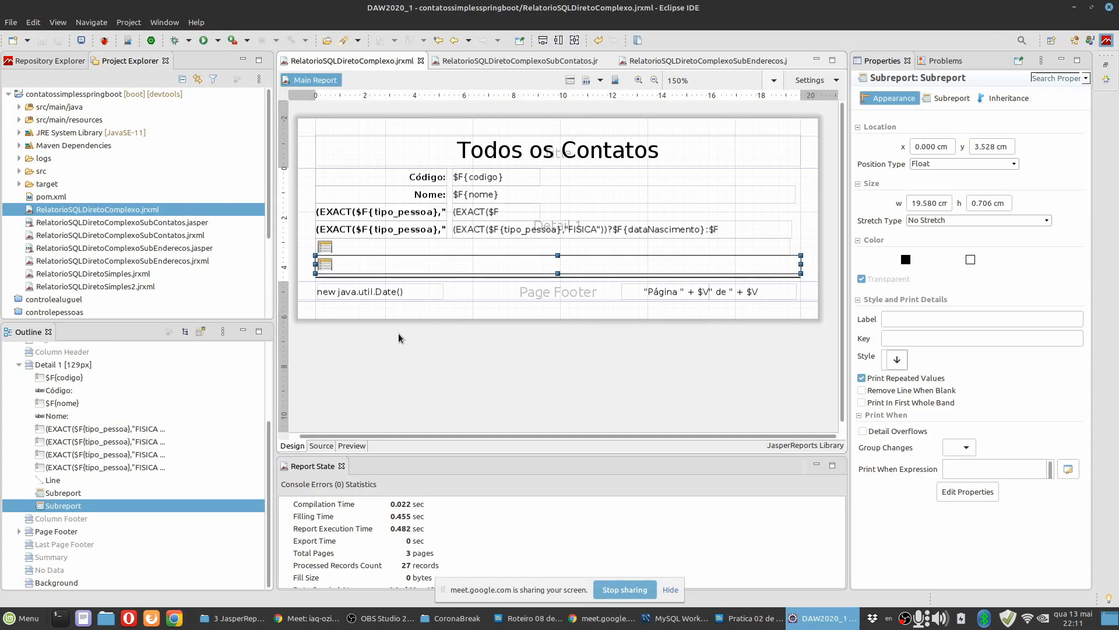
left_click(351, 447)
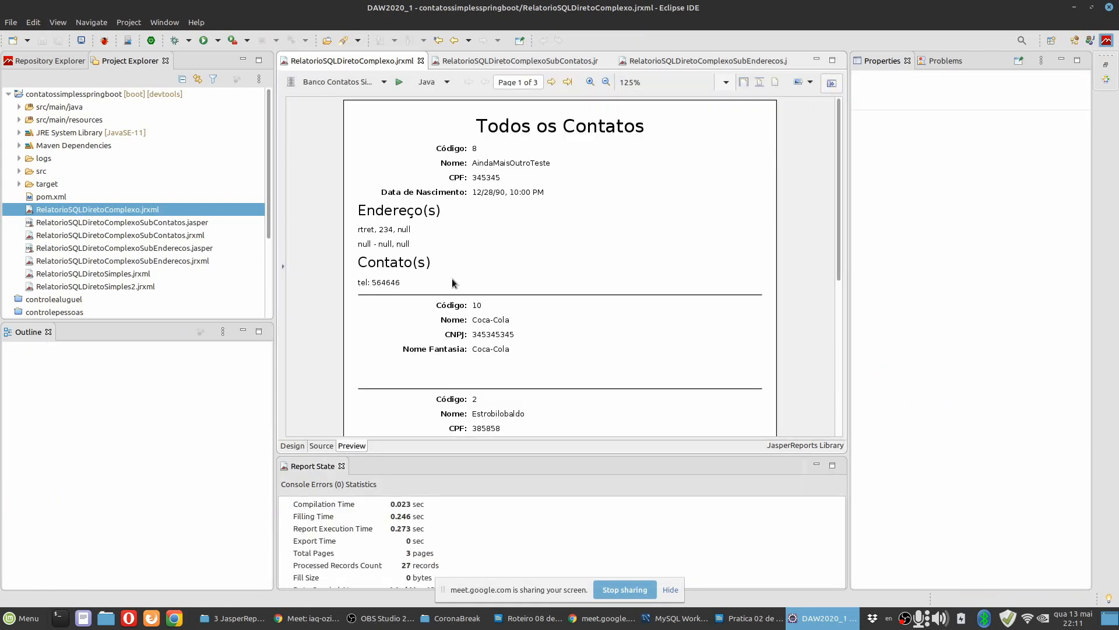
scroll(452, 278, "down", 3)
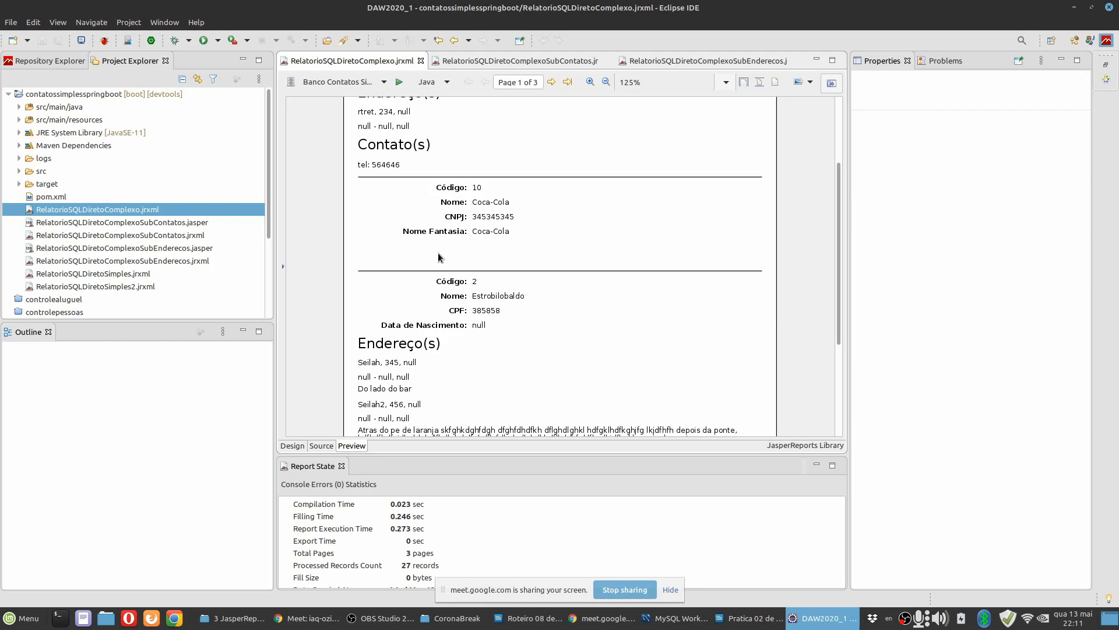
scroll(439, 253, "up", 2)
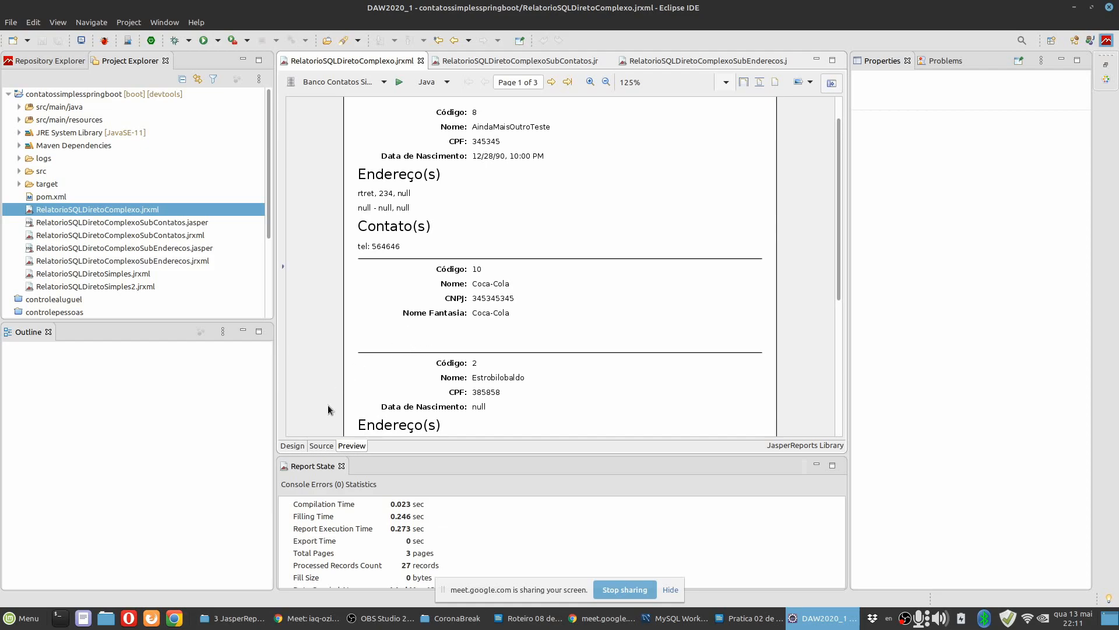
Enable Remove Line When Blank for both the addresses and contacts subreport elements in the Detail band, and save the report.
left_click(304, 447)
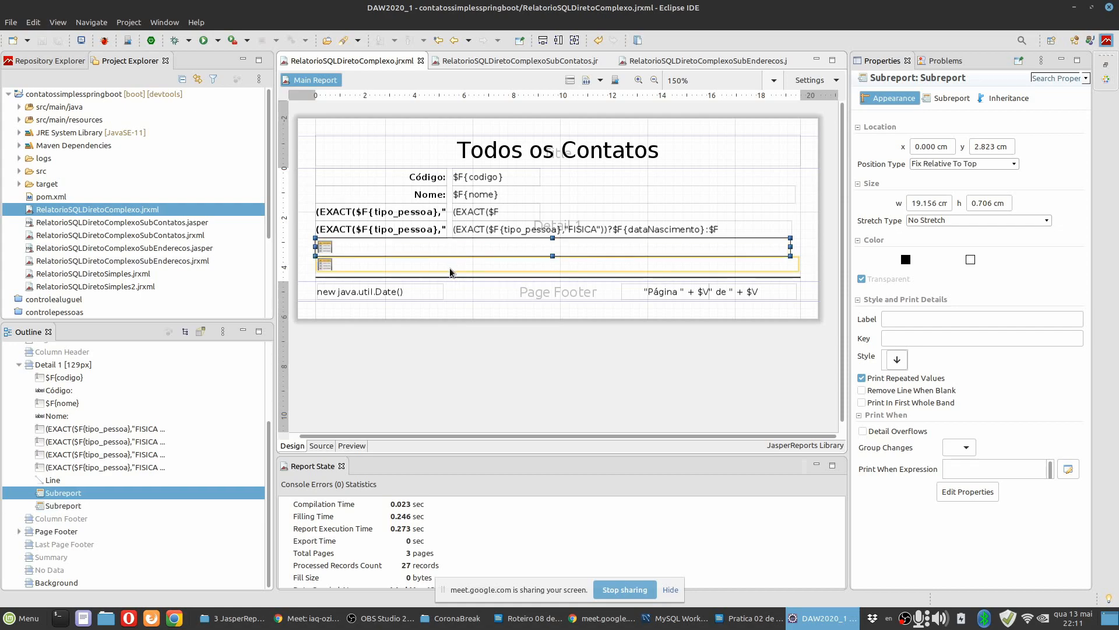
left_click(448, 247)
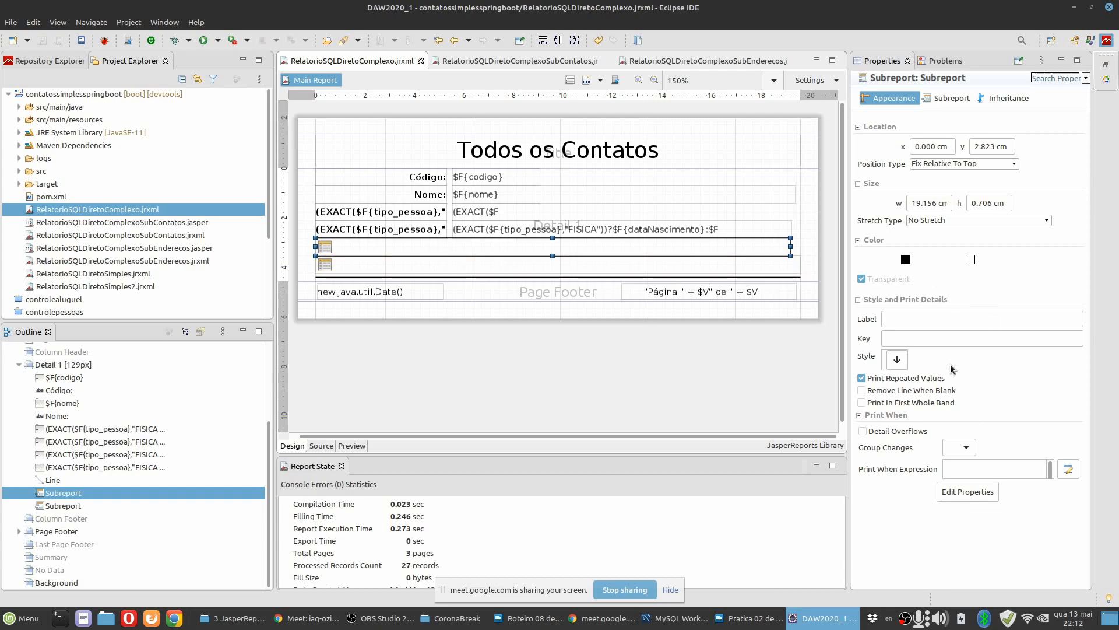
left_click(899, 392)
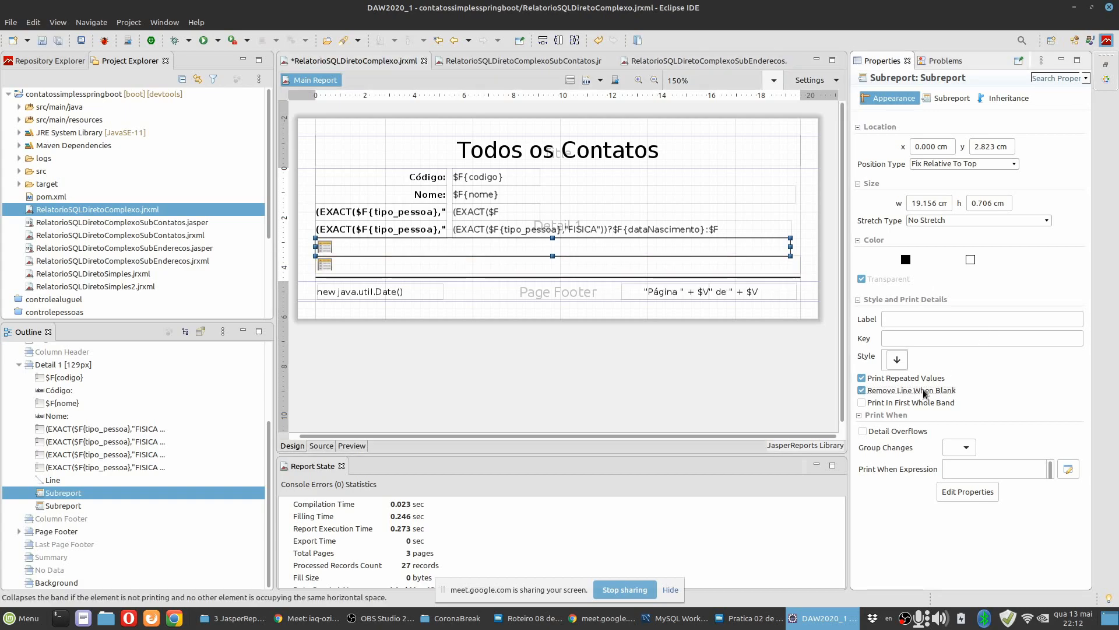
left_click(441, 270)
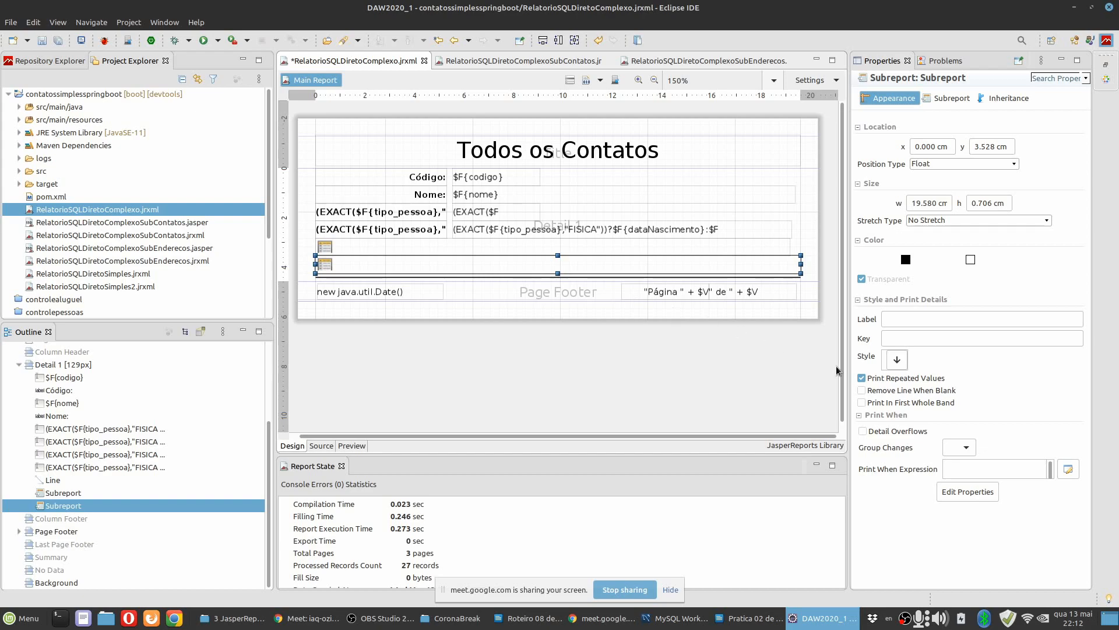
left_click(916, 394)
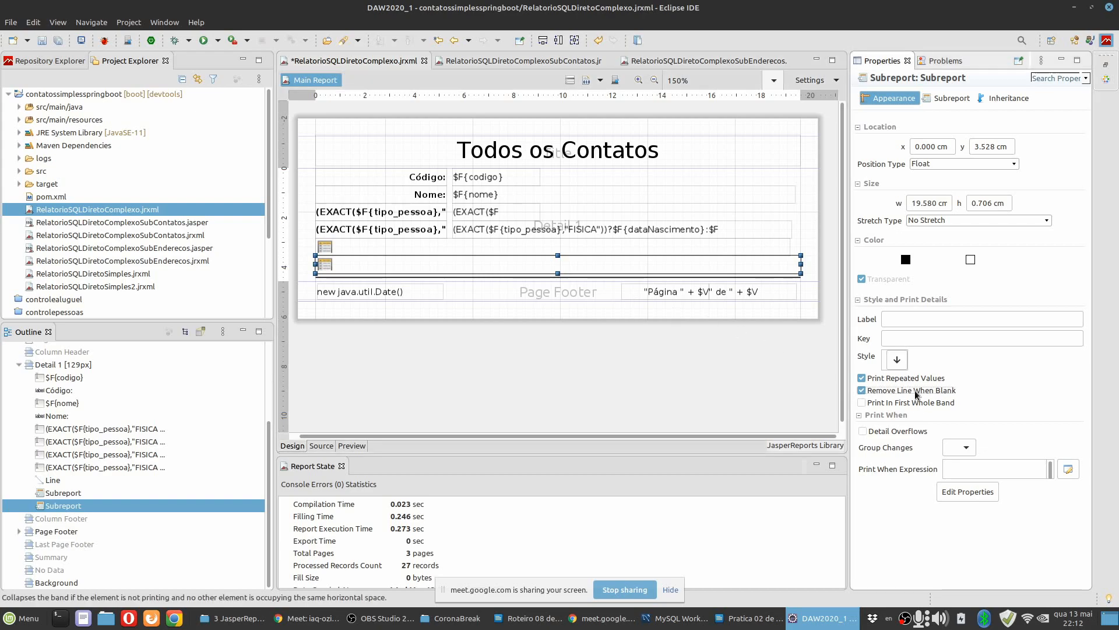
left_click(57, 40)
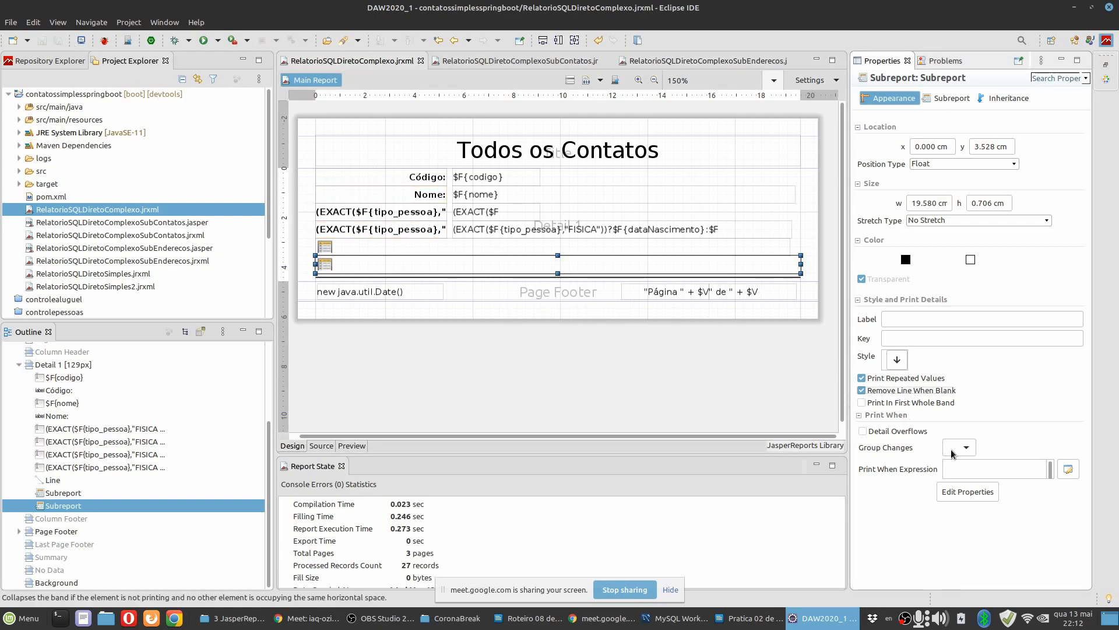
Preview the main report and examine the spacing around the records that have no addresses or contacts.
left_click(591, 373)
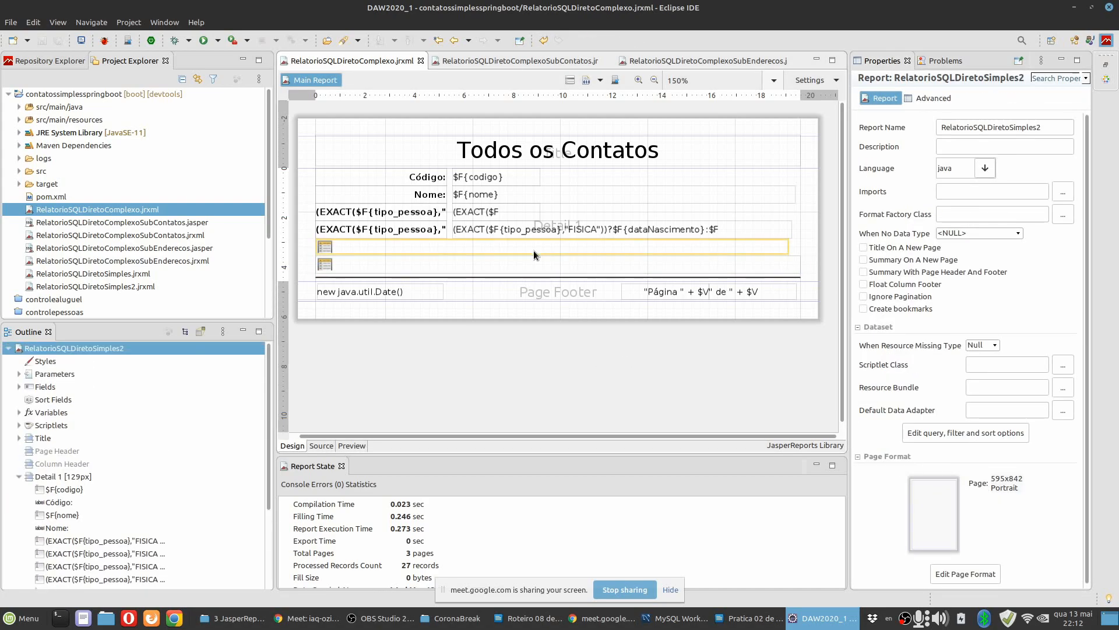
left_click(534, 250)
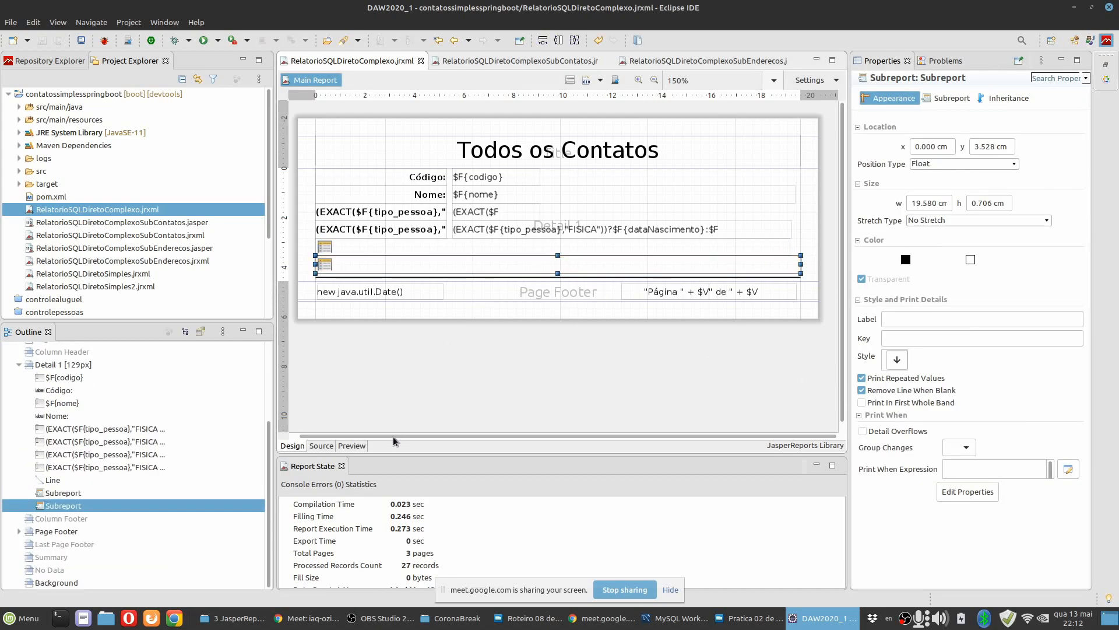
left_click(352, 446)
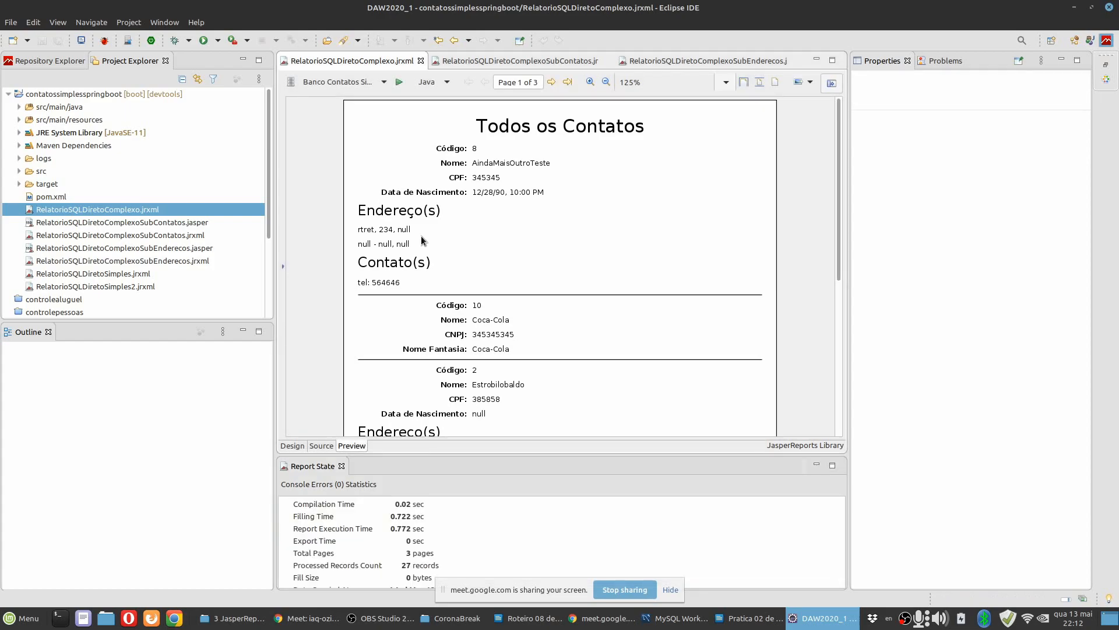
scroll(473, 280, "down", 3)
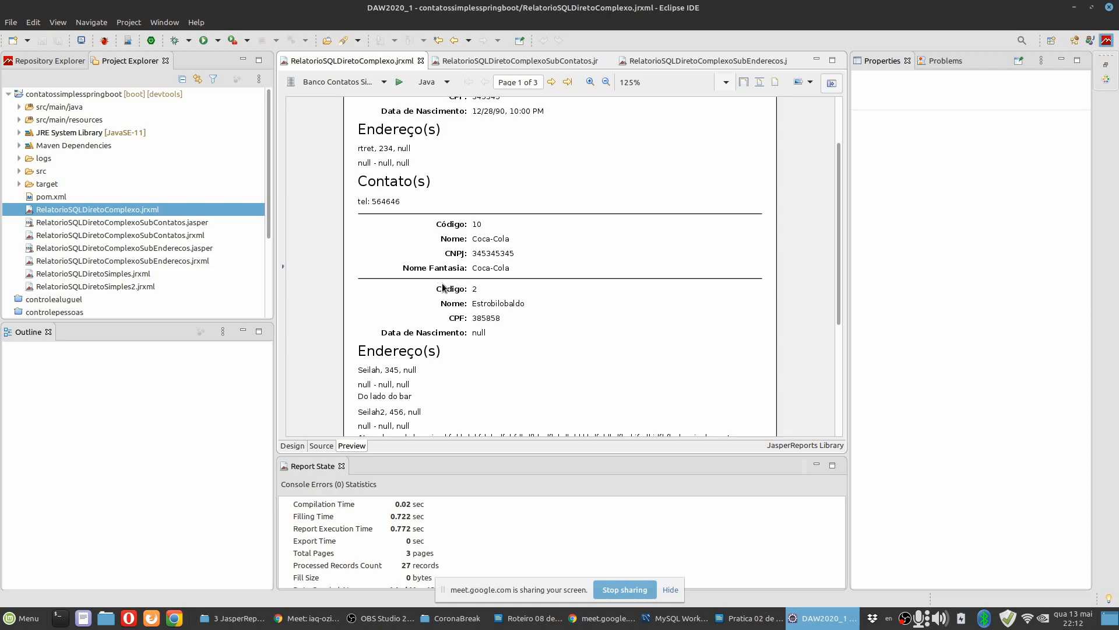
scroll(438, 287, "down", 3)
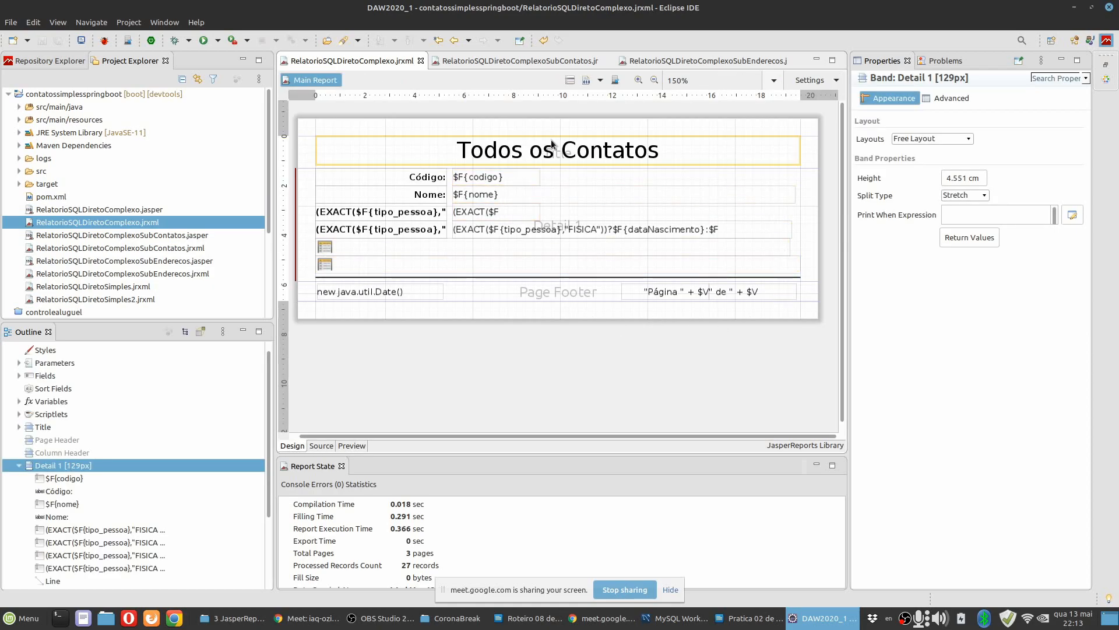
Preview the main report as a PDF, look through its pages to the end and close the PDF viewer.
left_click(696, 132)
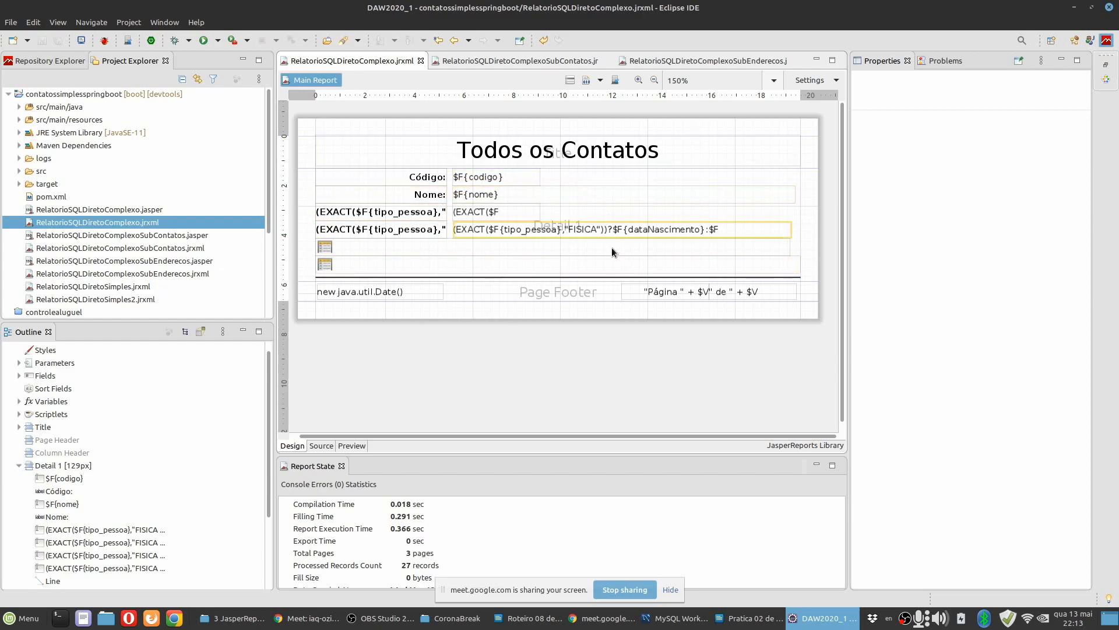
left_click(356, 447)
left_click(448, 84)
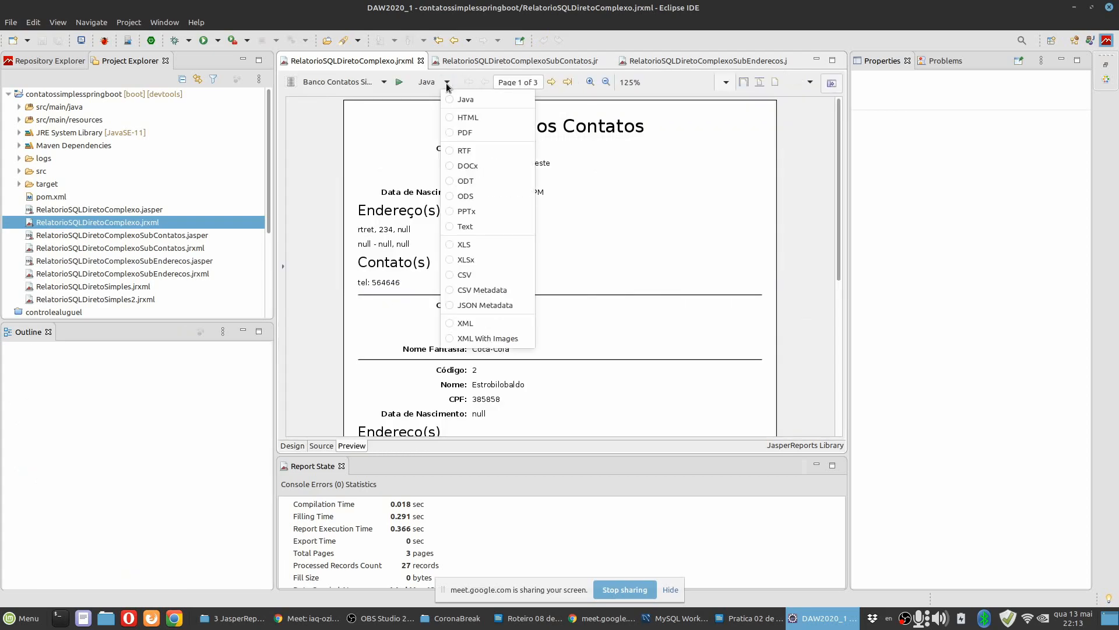
left_click(453, 133)
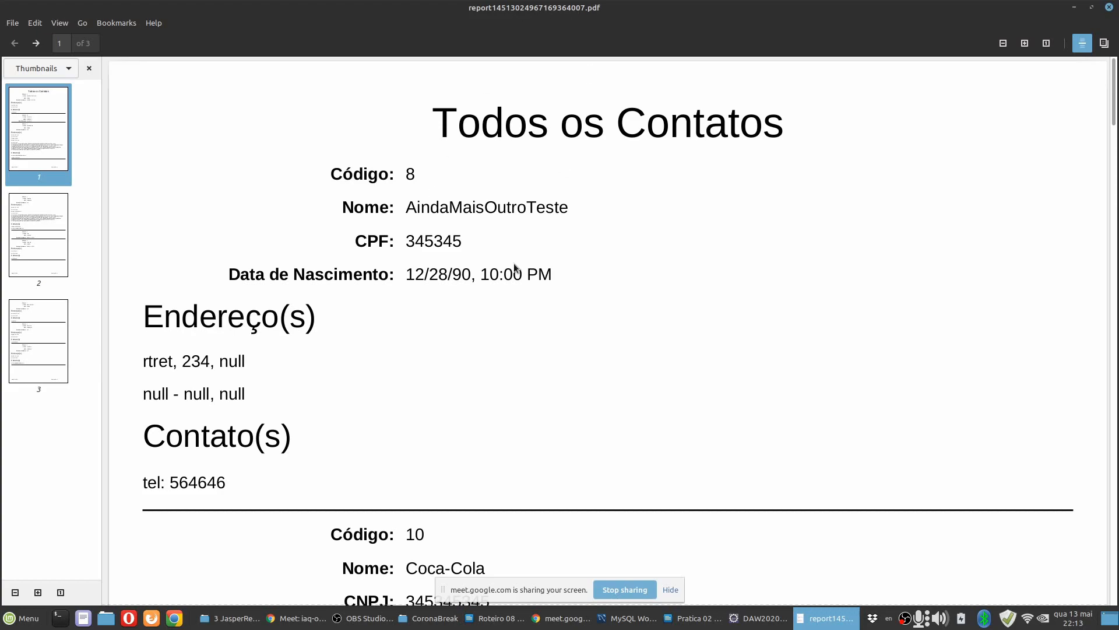
scroll(527, 294, "down", 20)
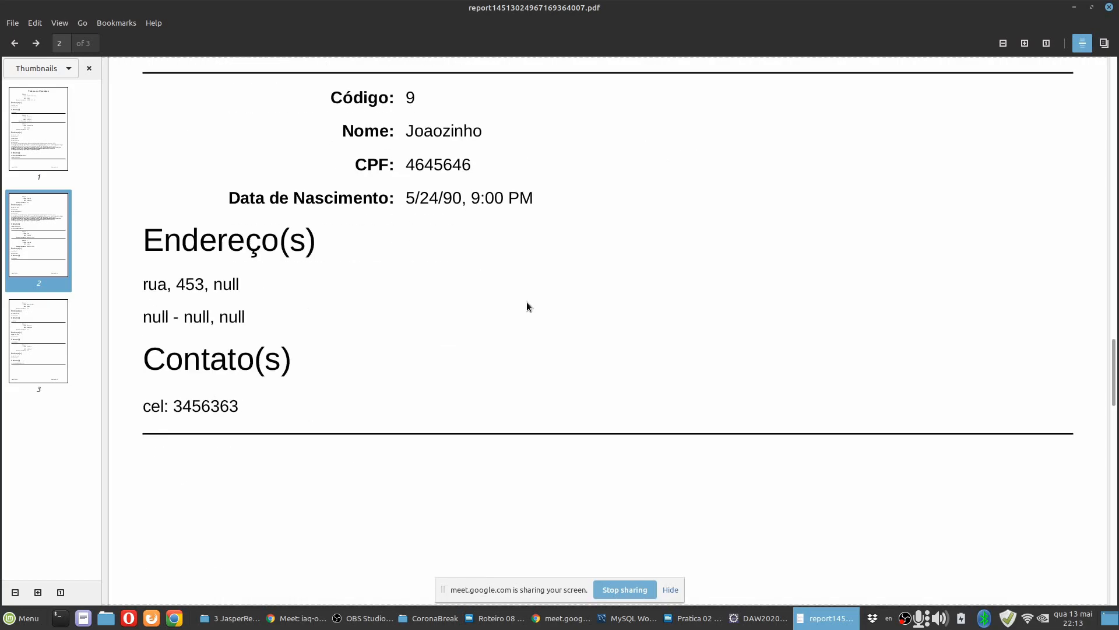
scroll(533, 321, "down", 10)
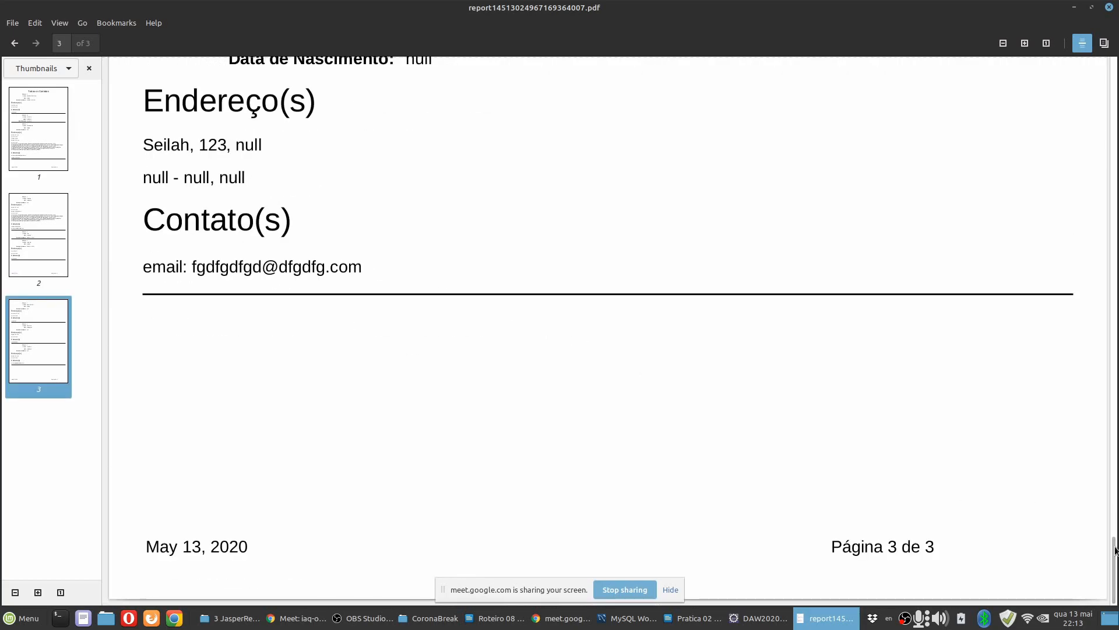
left_click_drag(1115, 550, 1115, 64)
scroll(614, 279, "down", 5)
scroll(615, 284, "up", 5)
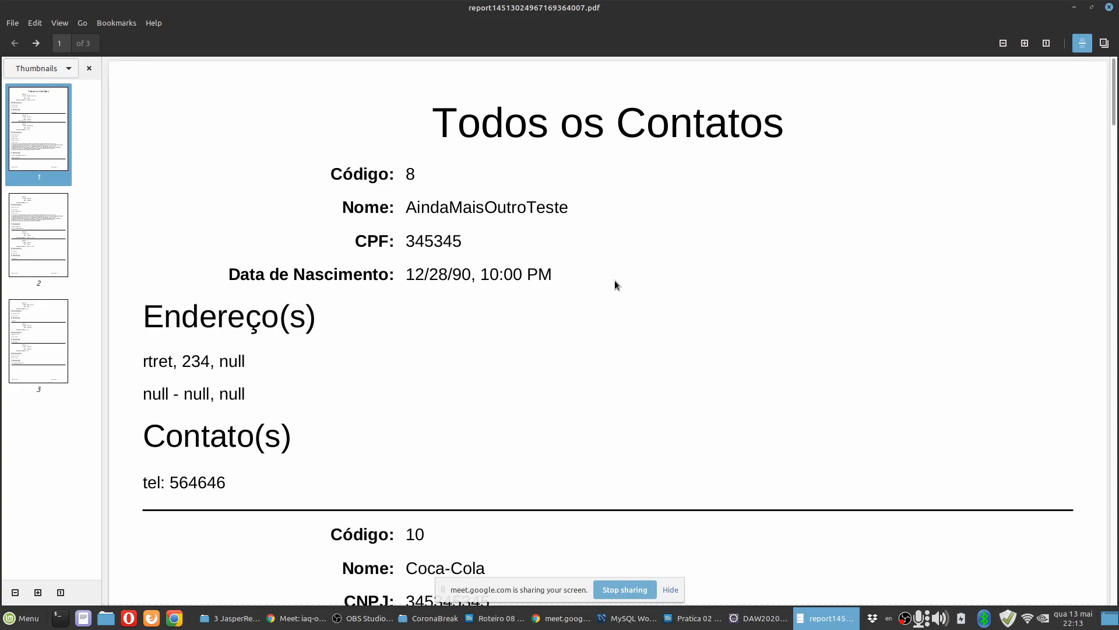
left_click(1110, 7)
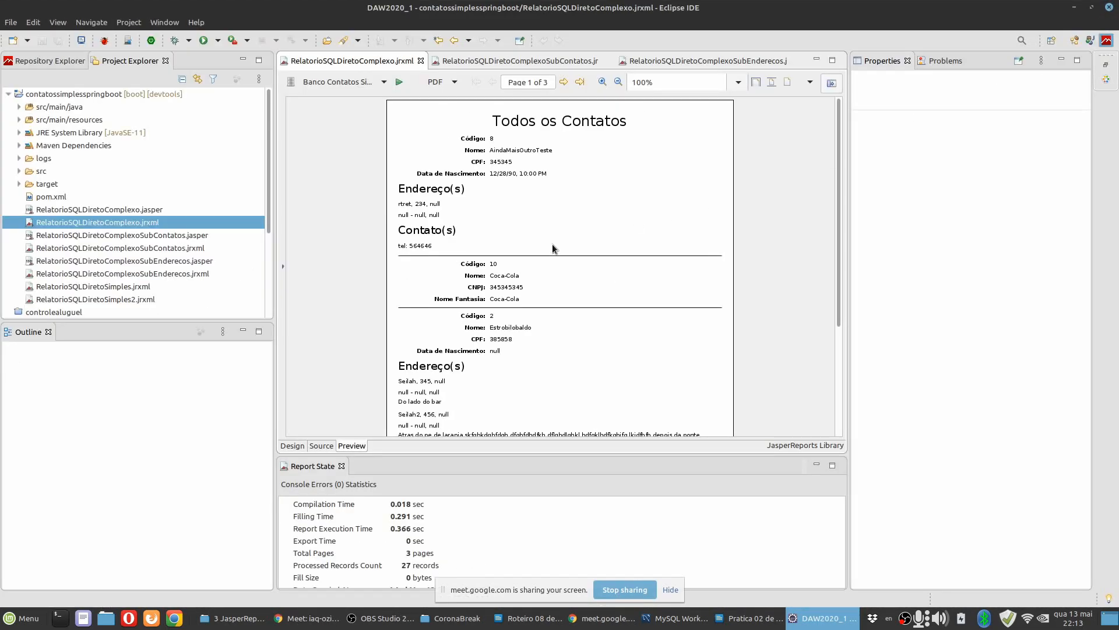
Set the report preview's output format back to Java and take a brief look at the report element palette.
left_click(444, 82)
left_click(460, 100)
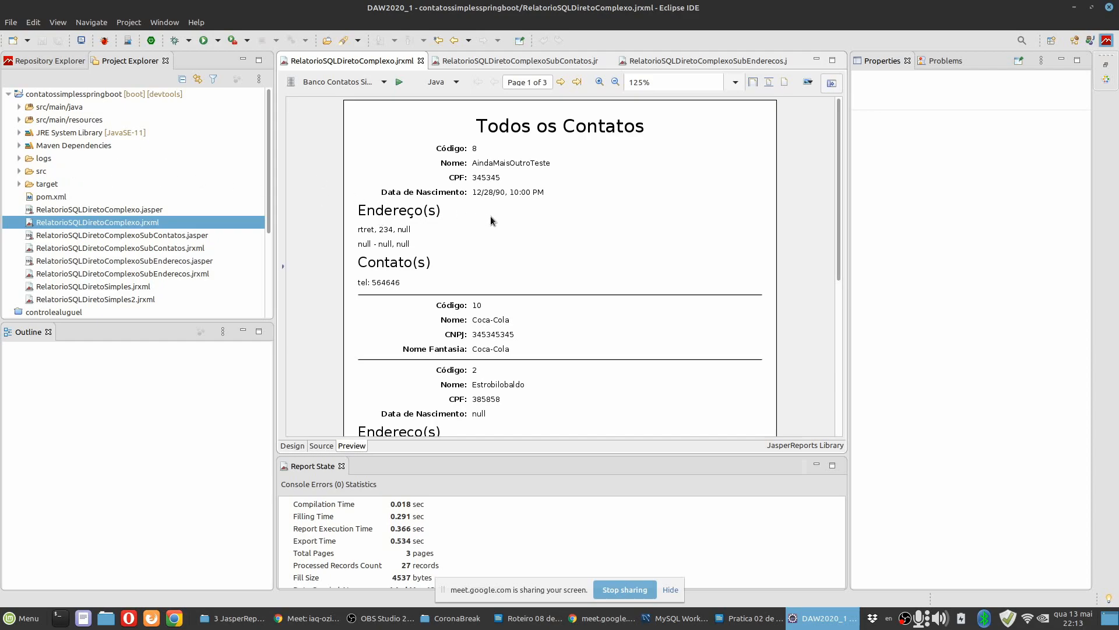
left_click(1106, 78)
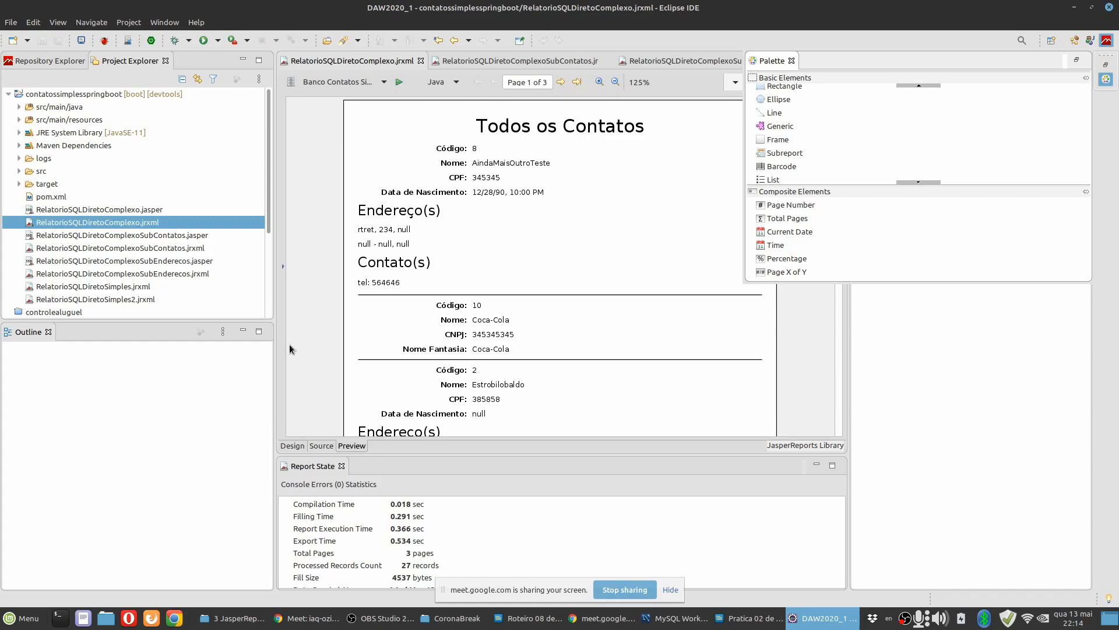
left_click(311, 332)
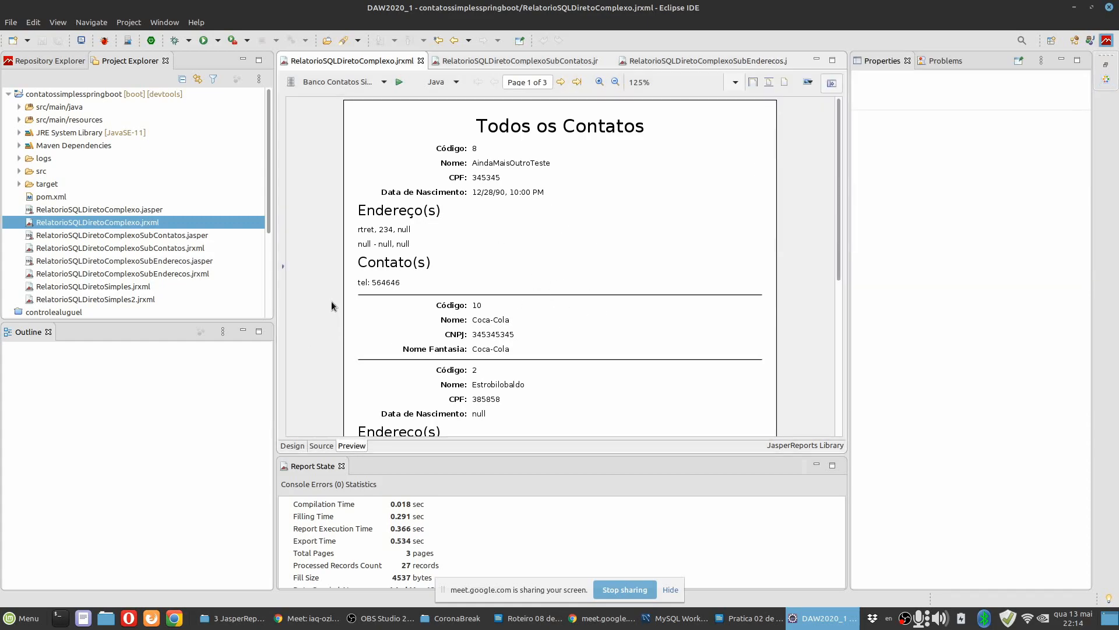